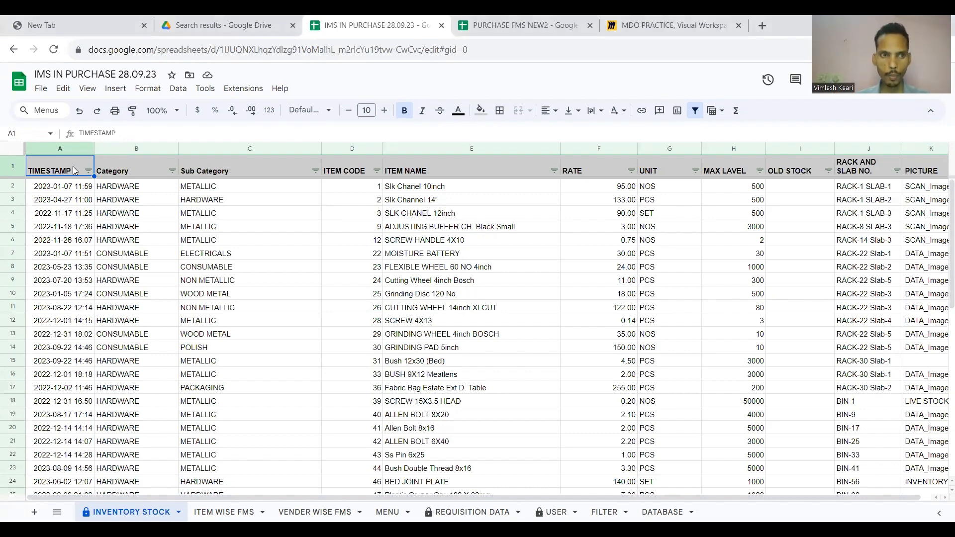
Review the sheet's column headings from Category through ITEM CODE, RATE, UNIT to PICTURE.
key(Right)
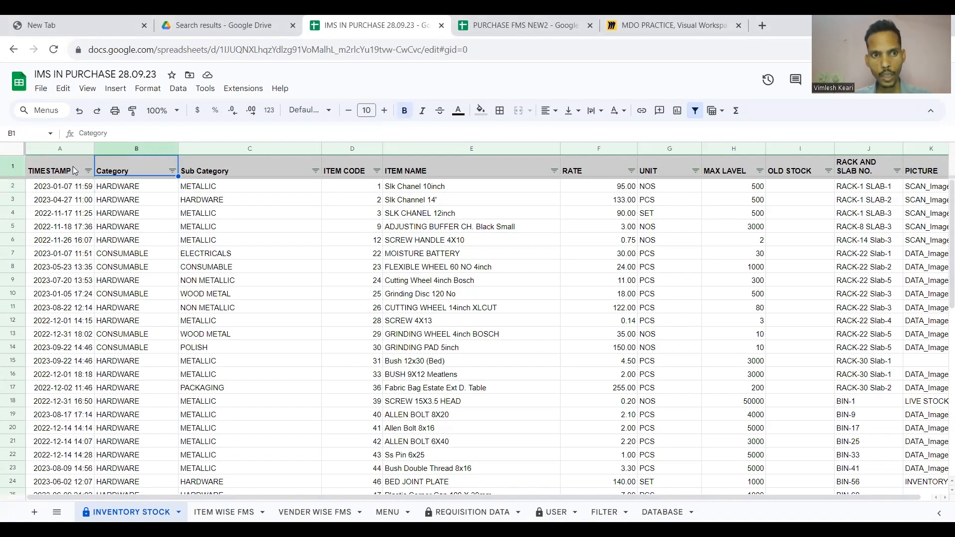
key(Right)
key(Down)
key(Up)
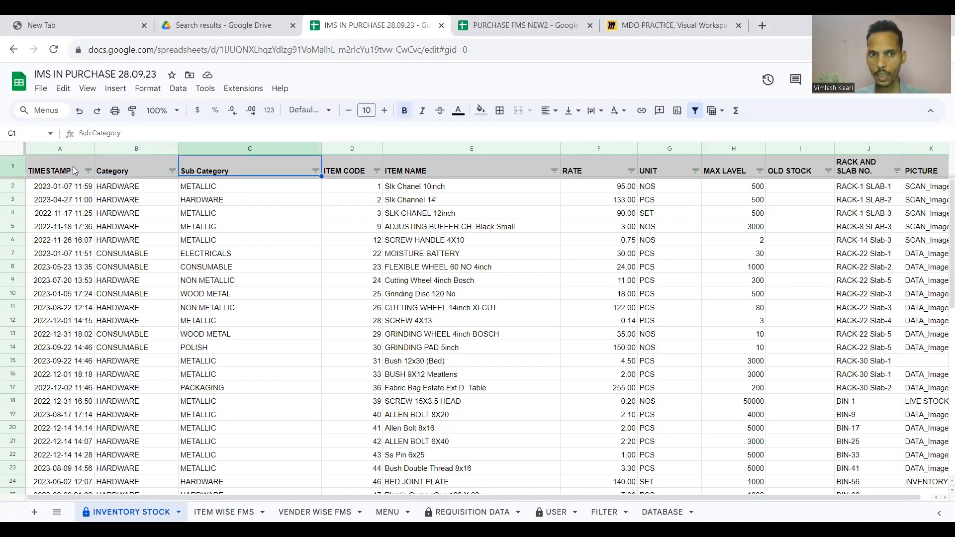
key(Right)
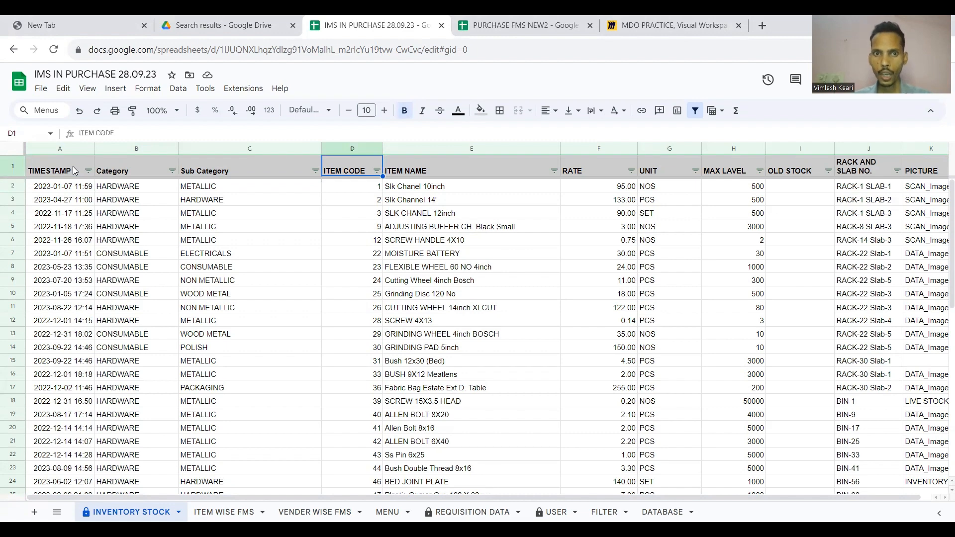
click(430, 160)
click(587, 160)
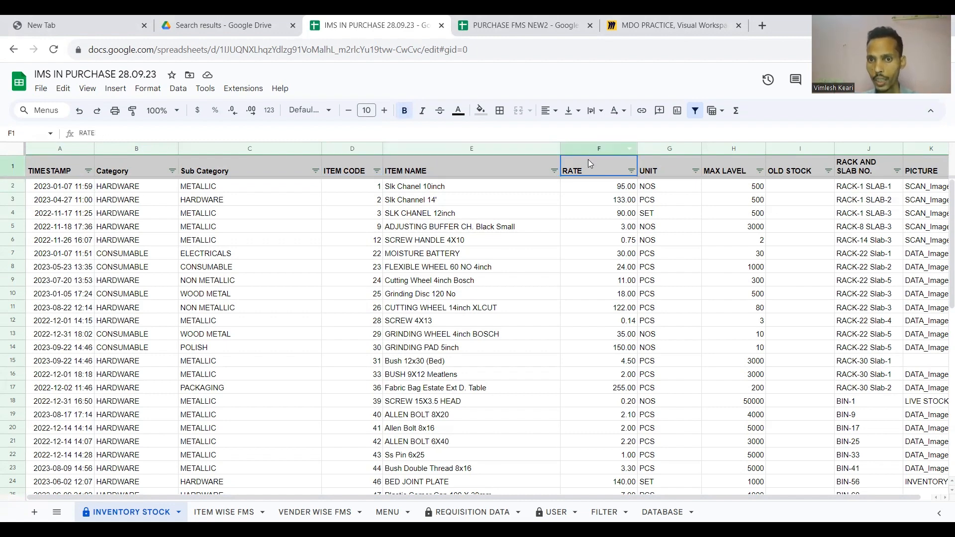
click(677, 162)
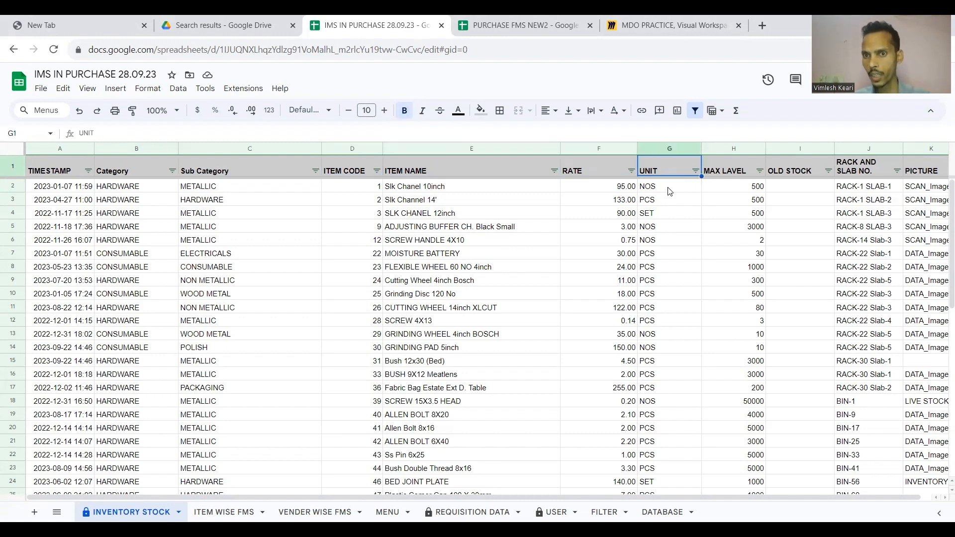
scroll(670, 184, right, 1)
click(673, 172)
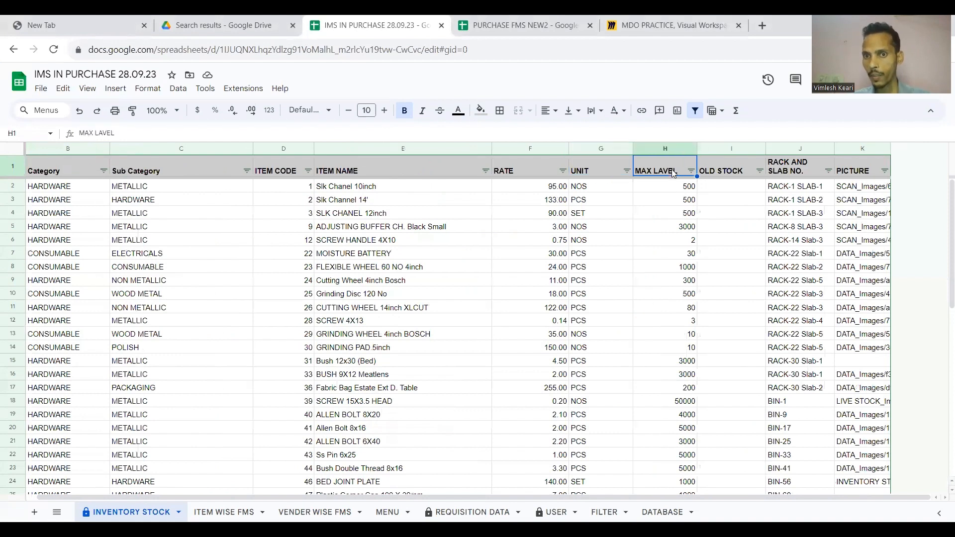
click(734, 173)
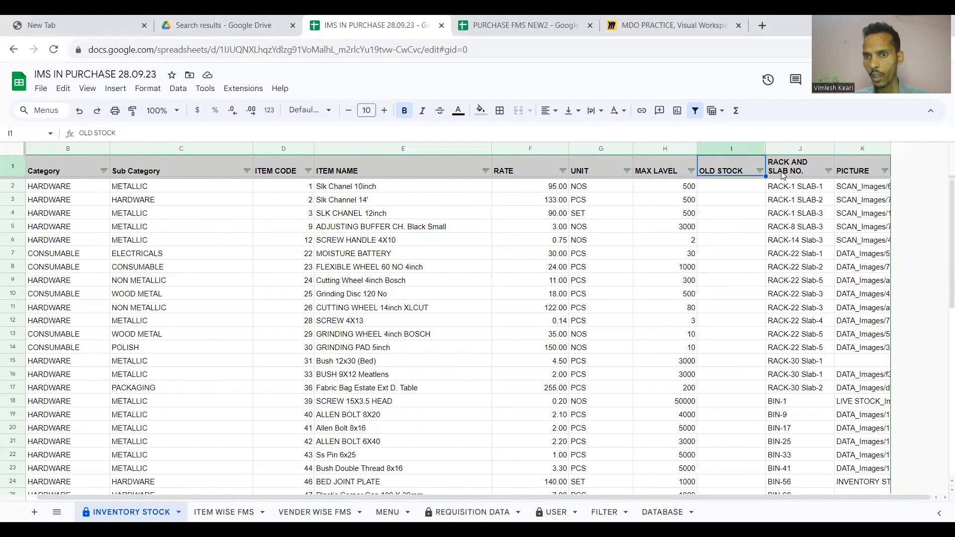
click(796, 172)
click(858, 173)
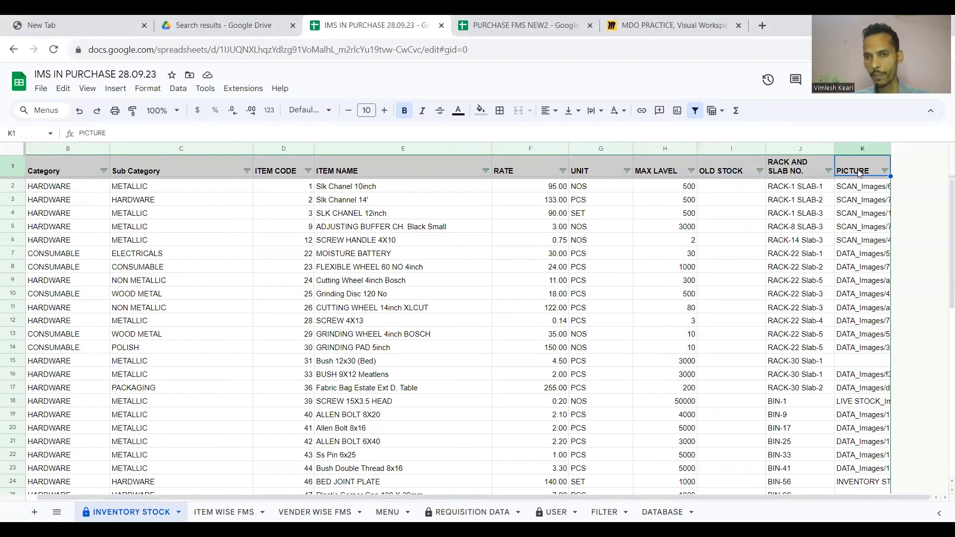
scroll(655, 199, left, 2)
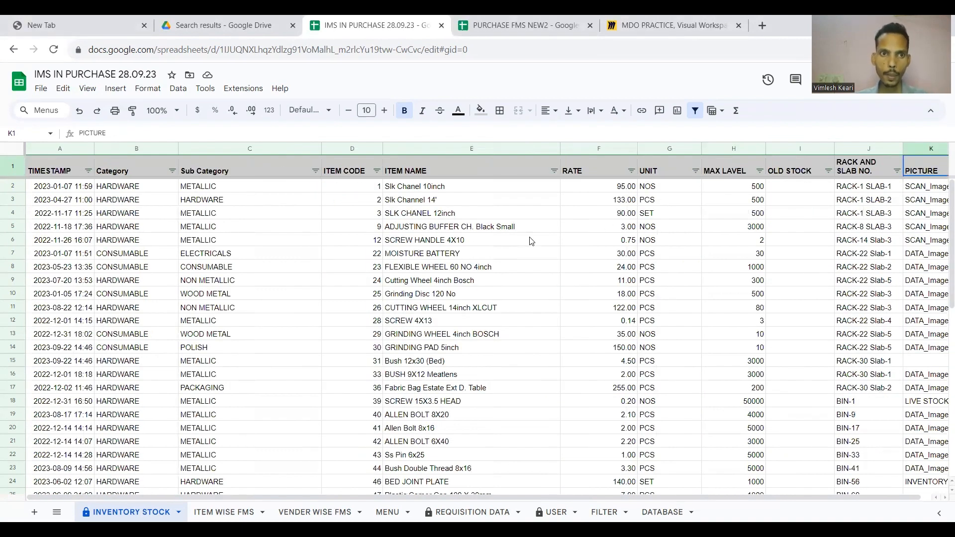
Open the add-on manager under Extensions > Add-ons.
click(261, 89)
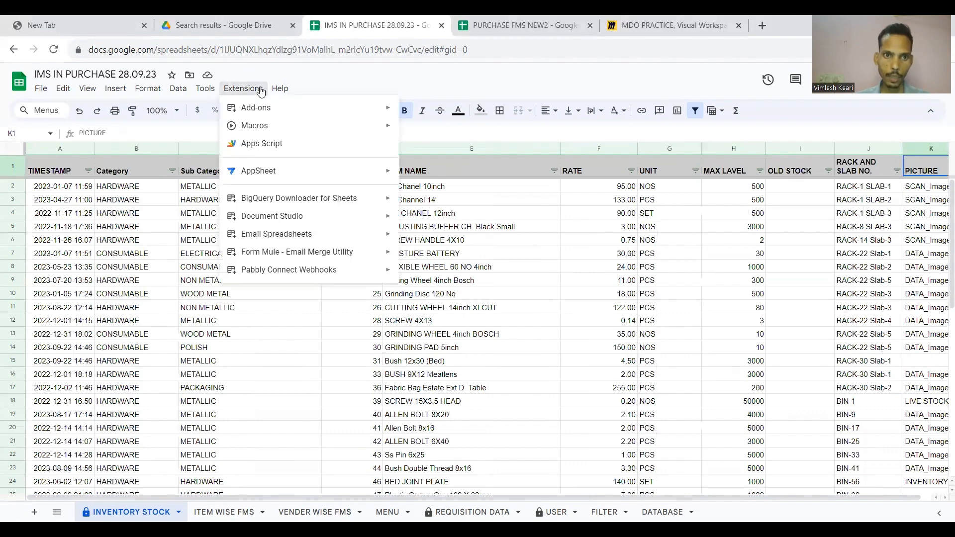
mouse_move(301, 172)
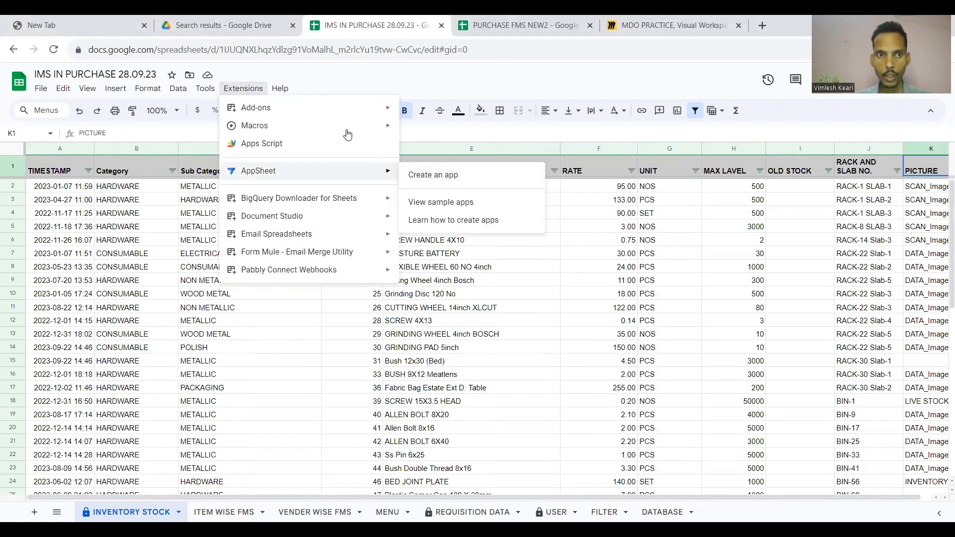
mouse_move(353, 109)
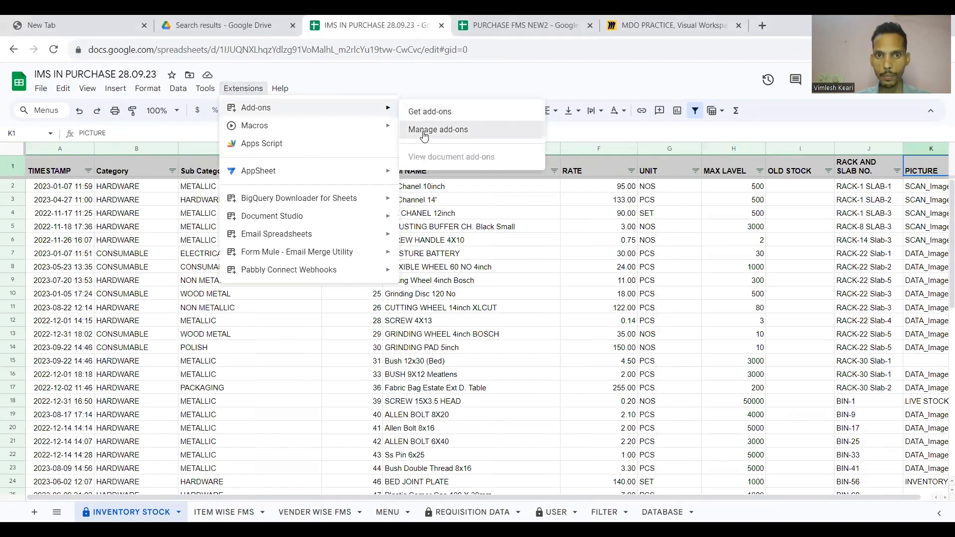
click(424, 130)
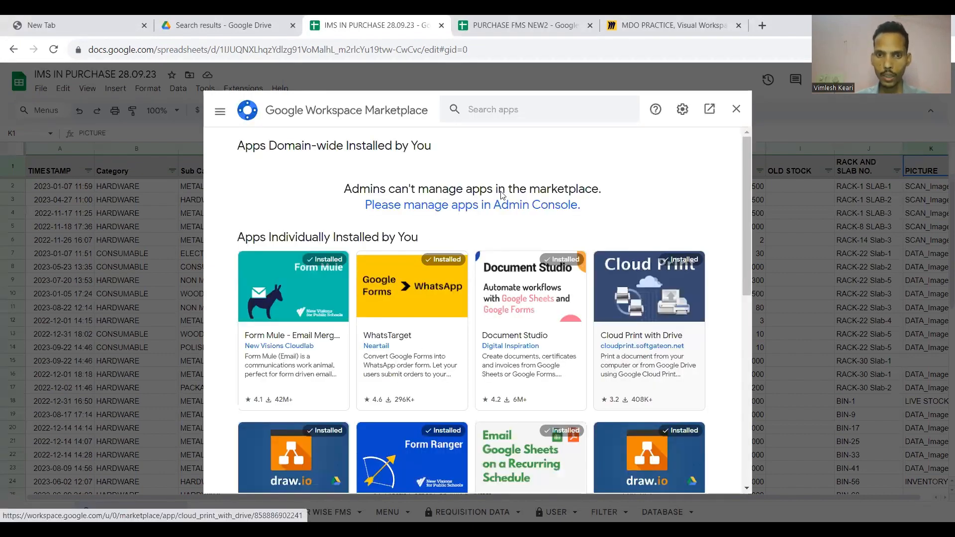
Search the Marketplace for AppSheet, view the AppSheet Events listing, then close it and reopen Extensions.
click(478, 108)
text(APPSHE)
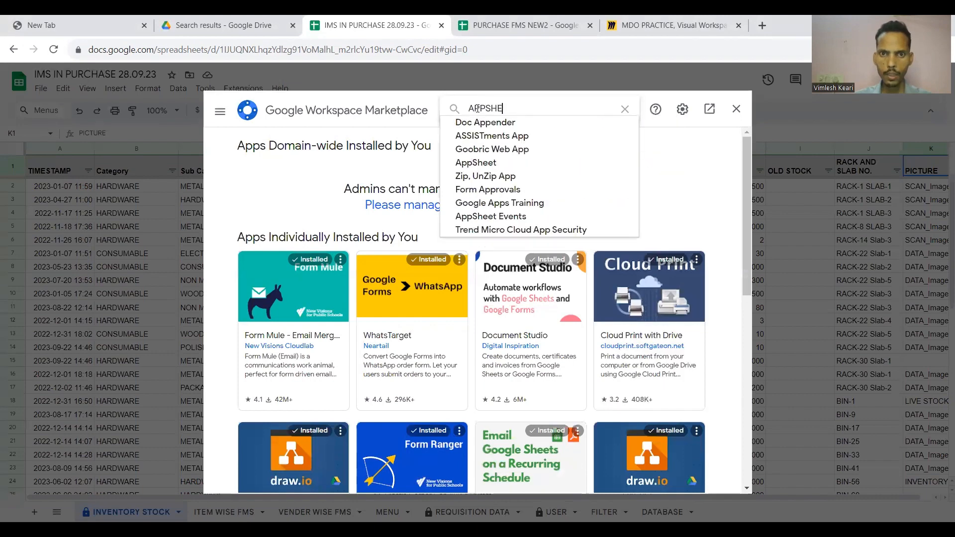
click(479, 122)
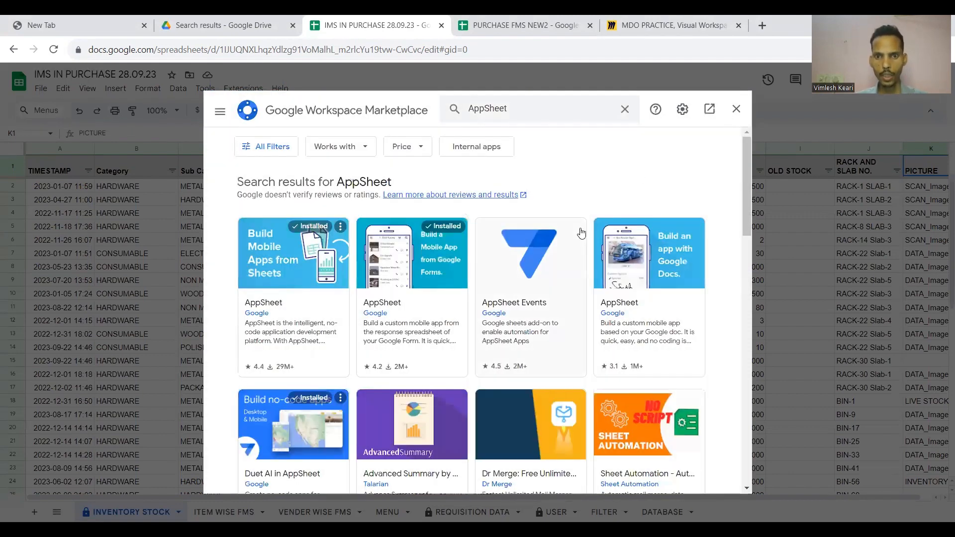
scroll(557, 239, down, 1)
click(535, 243)
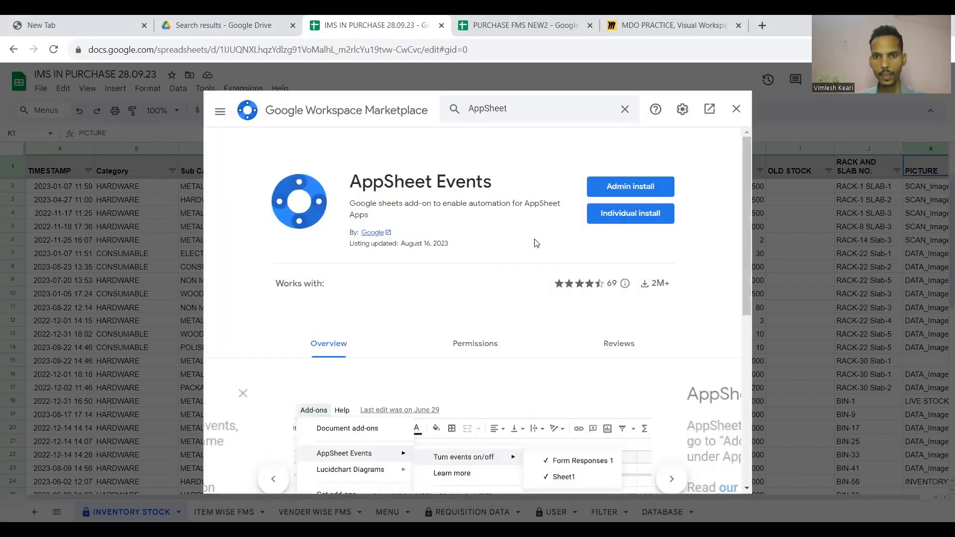
click(735, 109)
click(251, 91)
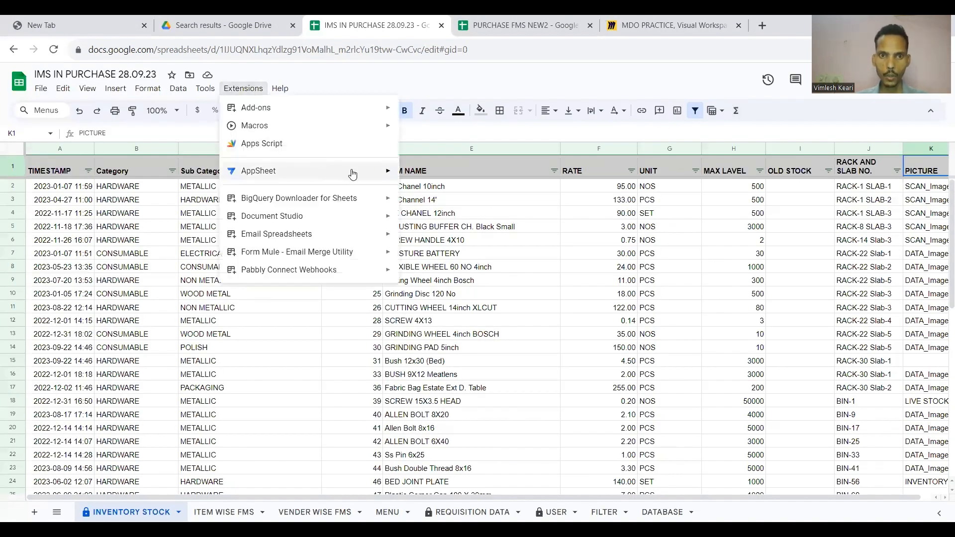
Create an AppSheet app from the IMS IN PURCHASE 28.09.23 sheet and open it for customizing.
mouse_move(309, 171)
click(428, 175)
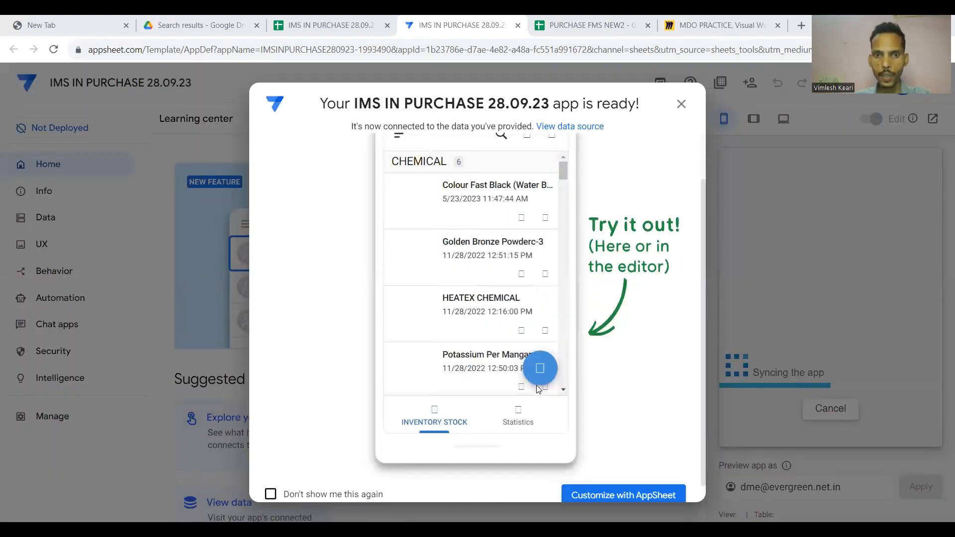
scroll(505, 299, down, 3)
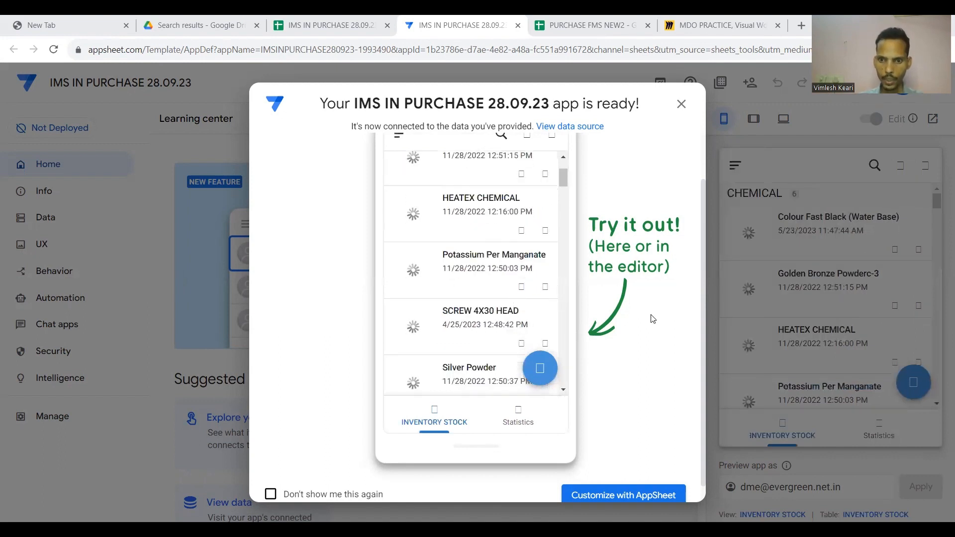
scroll(652, 319, down, 1)
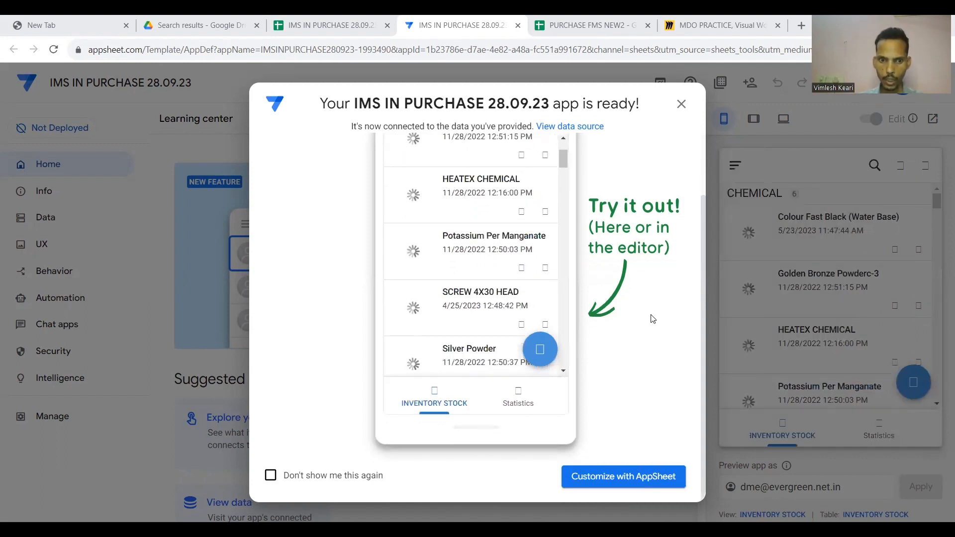
click(630, 477)
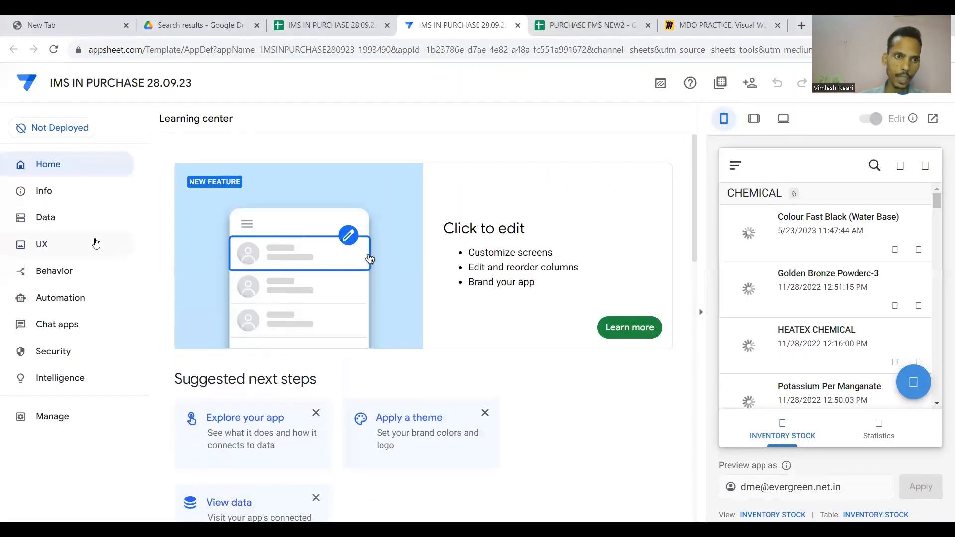
Show the INVENTORY STOCK columns under Data, with ITEM CODE as key and ITEM NAME as label.
click(58, 217)
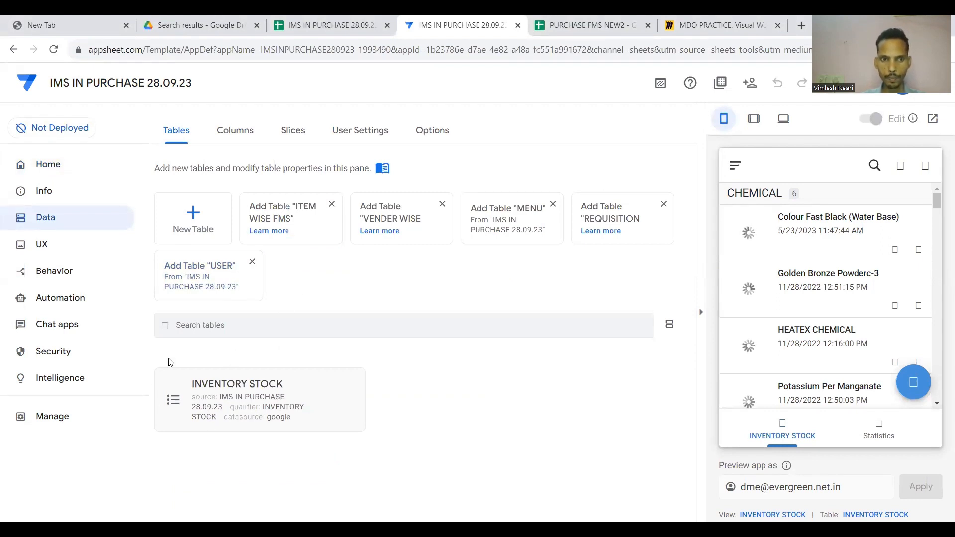
click(259, 407)
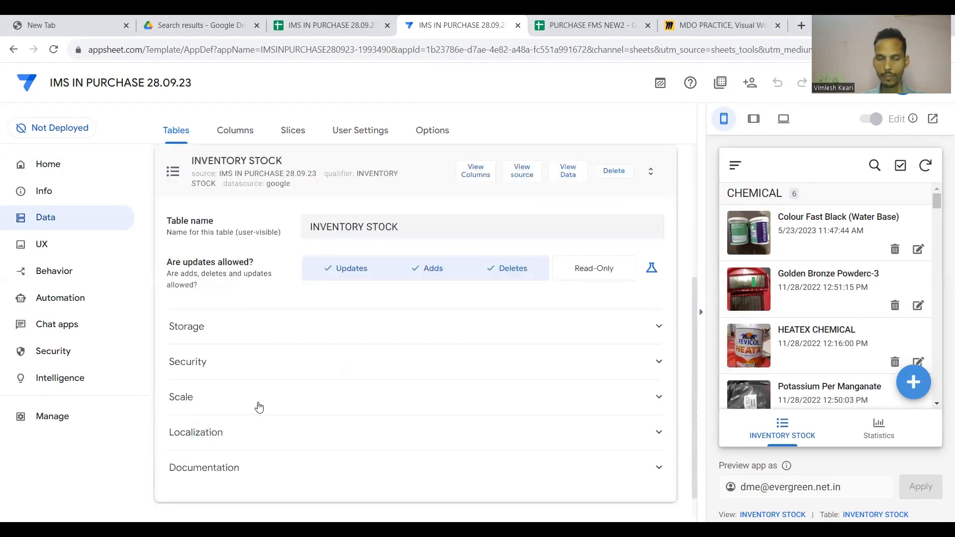
click(238, 139)
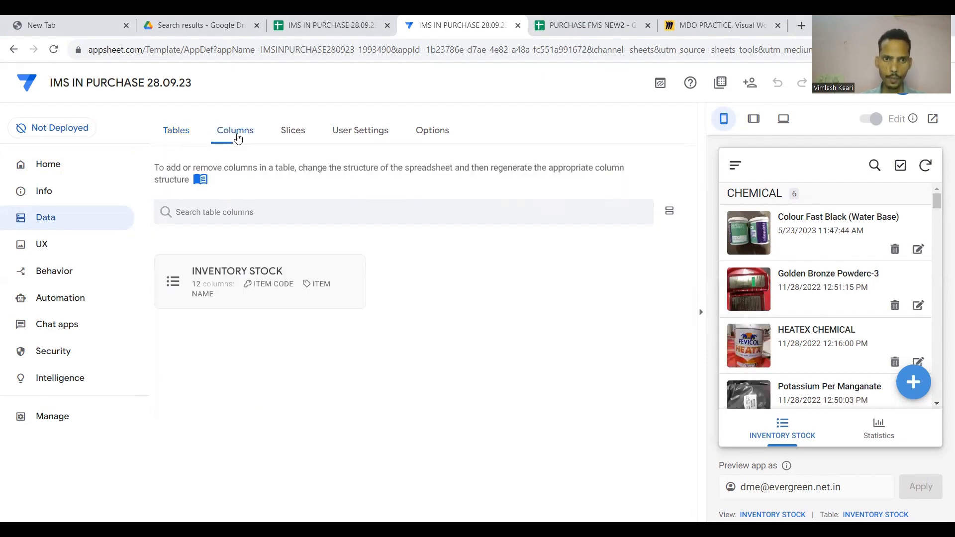
click(272, 281)
scroll(311, 206, down, 1)
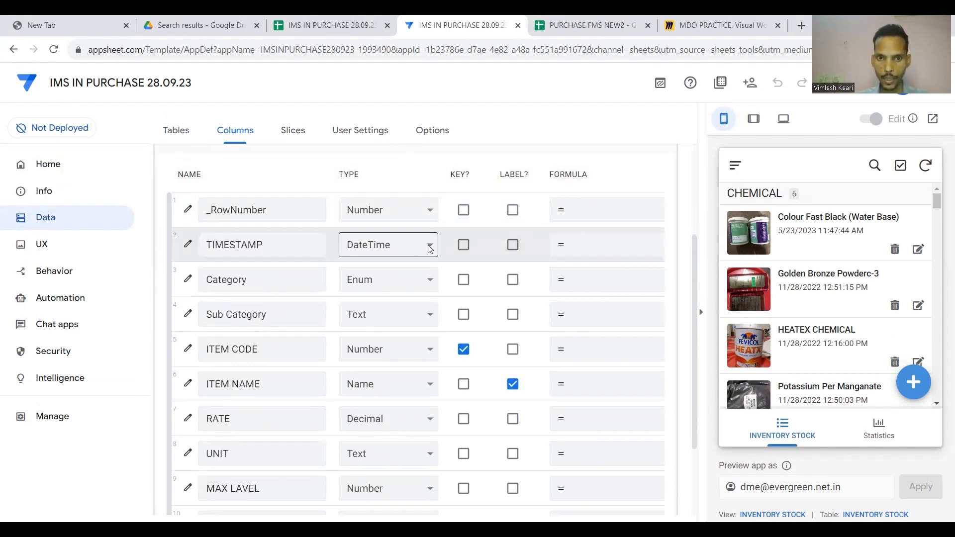
Keep TIMESTAMP as a DateTime column.
scroll(430, 247, right, 4)
scroll(431, 248, left, 3)
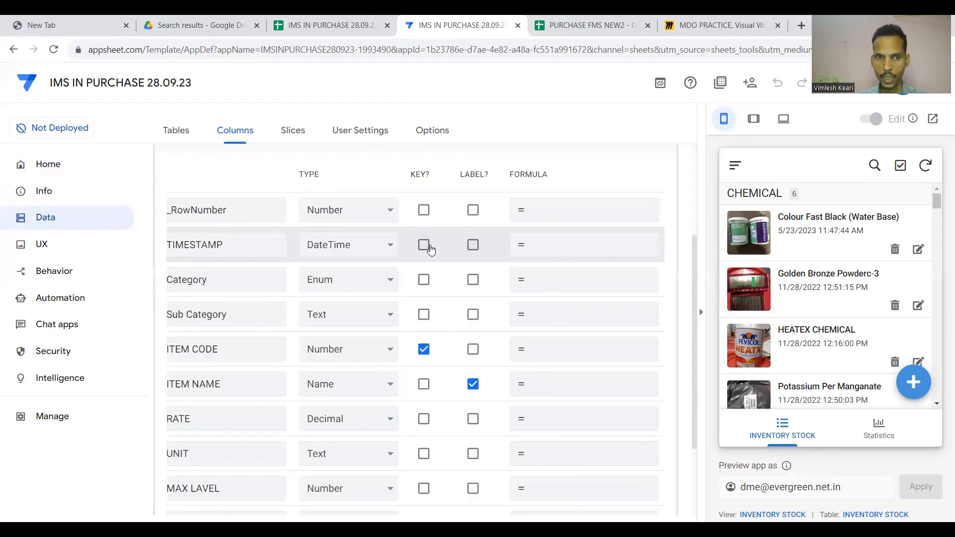
click(386, 246)
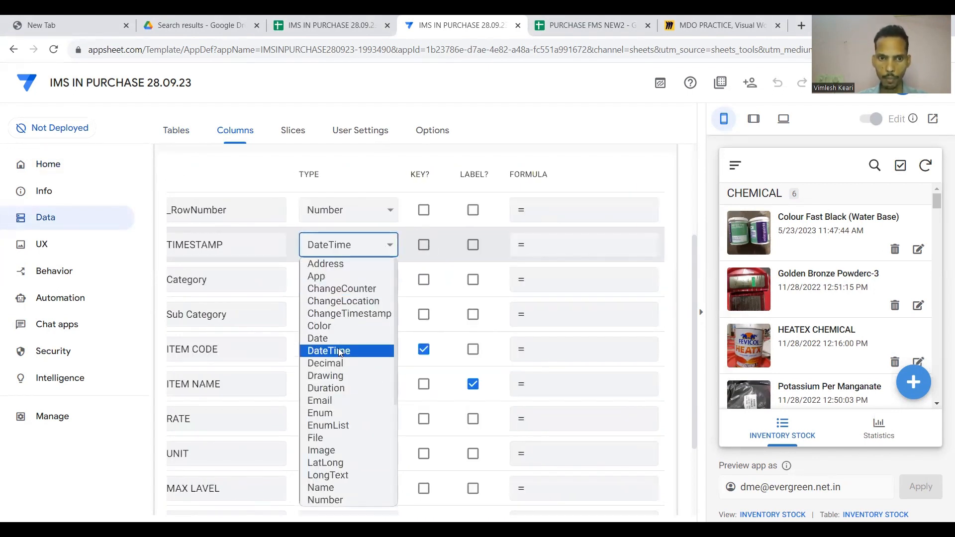
click(341, 350)
scroll(343, 278, left, 2)
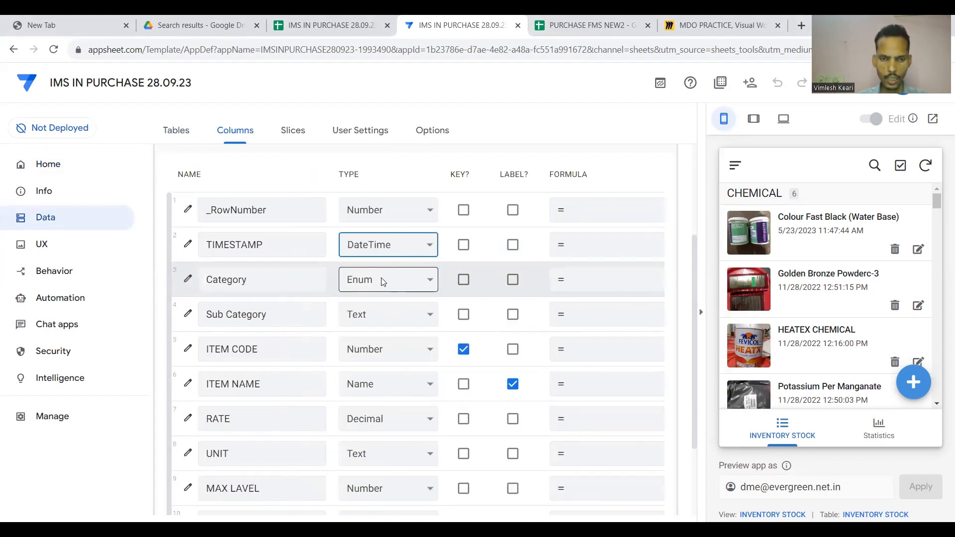
scroll(390, 279, down, 1)
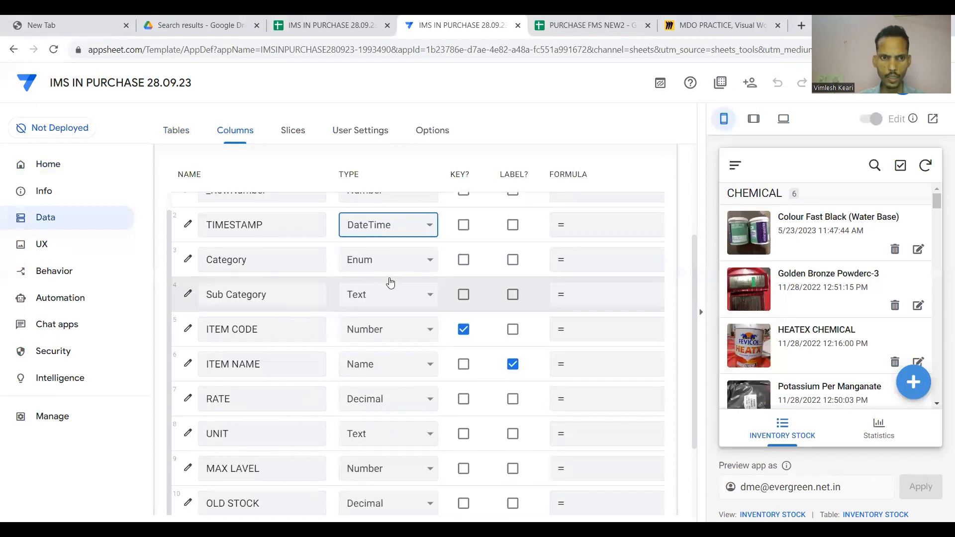
Remove the empty Category value, keeping HARDWARE, CONSUMABLE, METAL and CHEMICAL.
click(189, 260)
click(189, 261)
scroll(373, 276, down, 3)
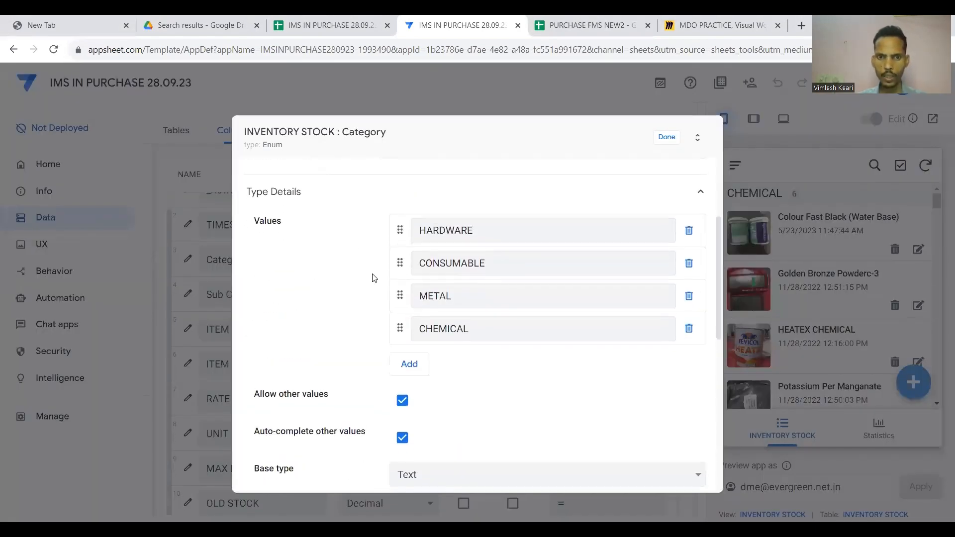
click(415, 365)
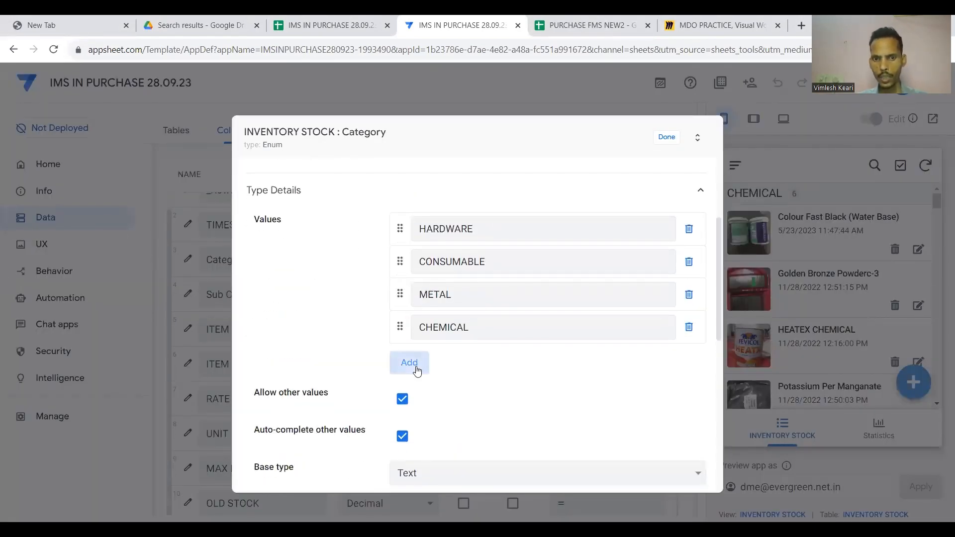
click(689, 360)
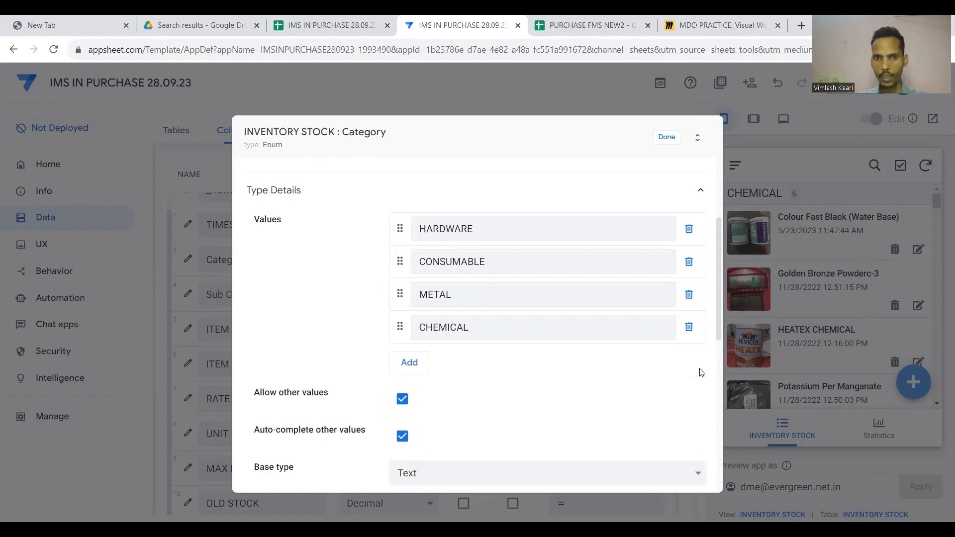
click(669, 137)
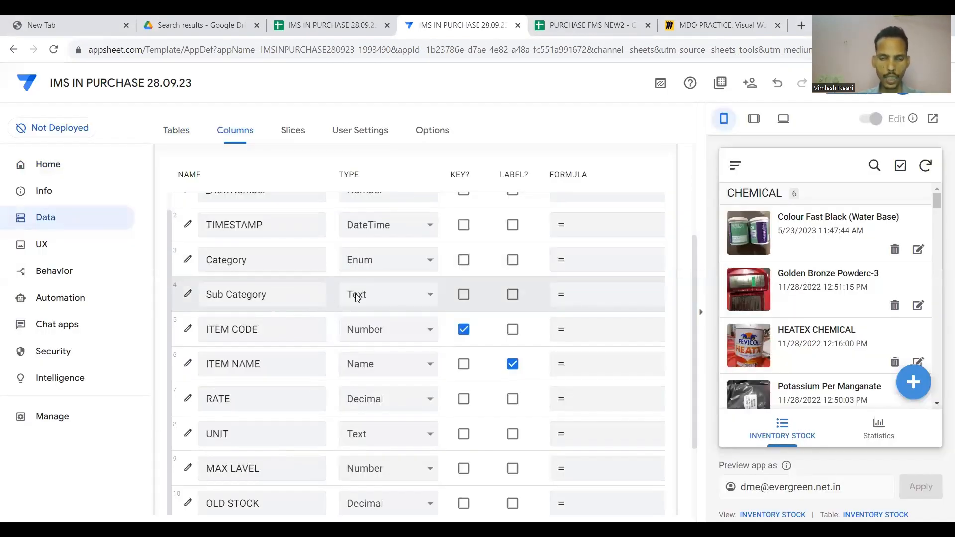
Leave Sub Category as Text and change ITEM CODE's type from Number to Text.
click(395, 294)
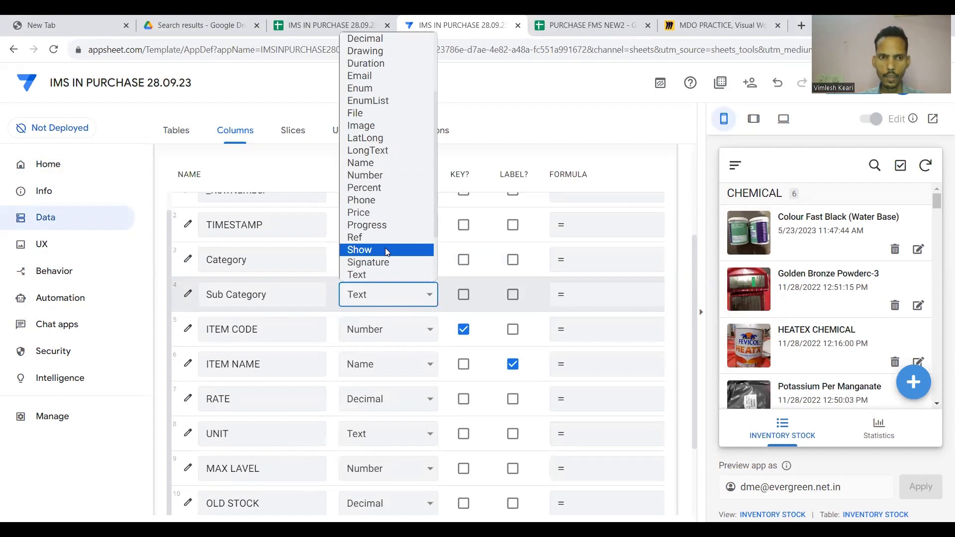
click(189, 297)
scroll(342, 319, down, 1)
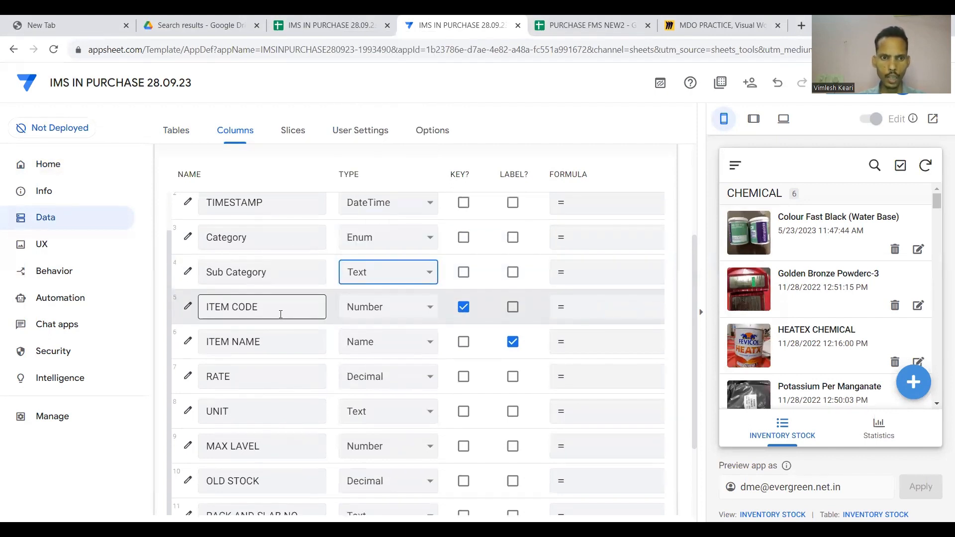
click(418, 311)
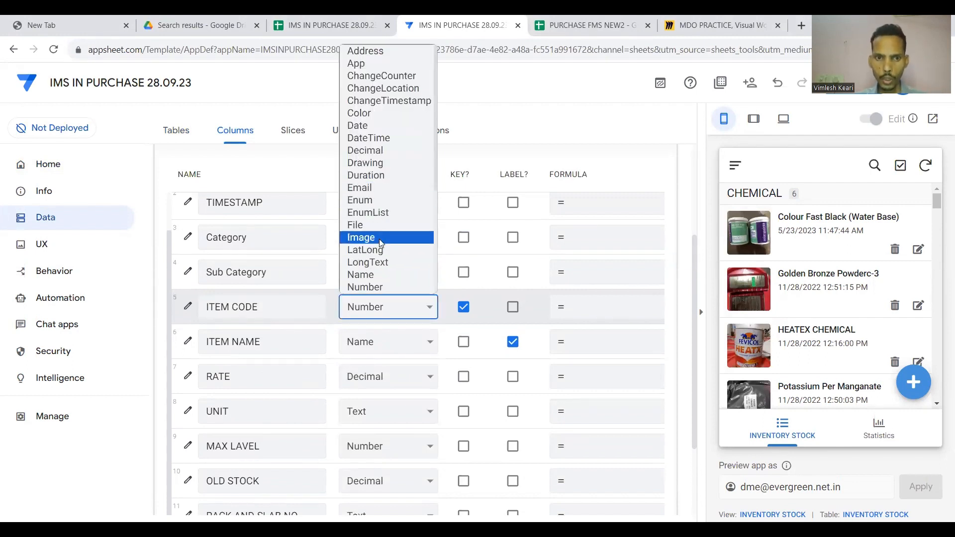
scroll(383, 237, down, 2)
scroll(374, 259, down, 3)
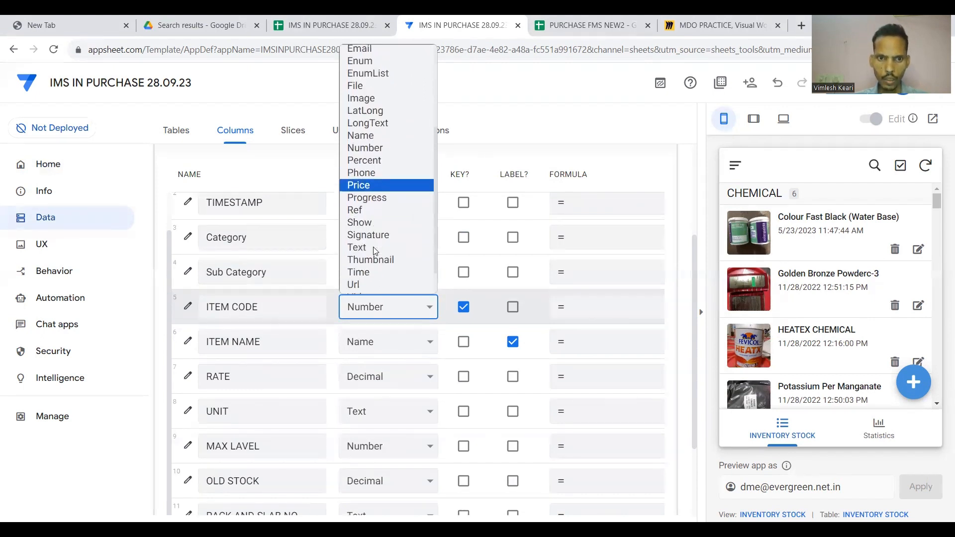
click(371, 246)
scroll(392, 304, down, 1)
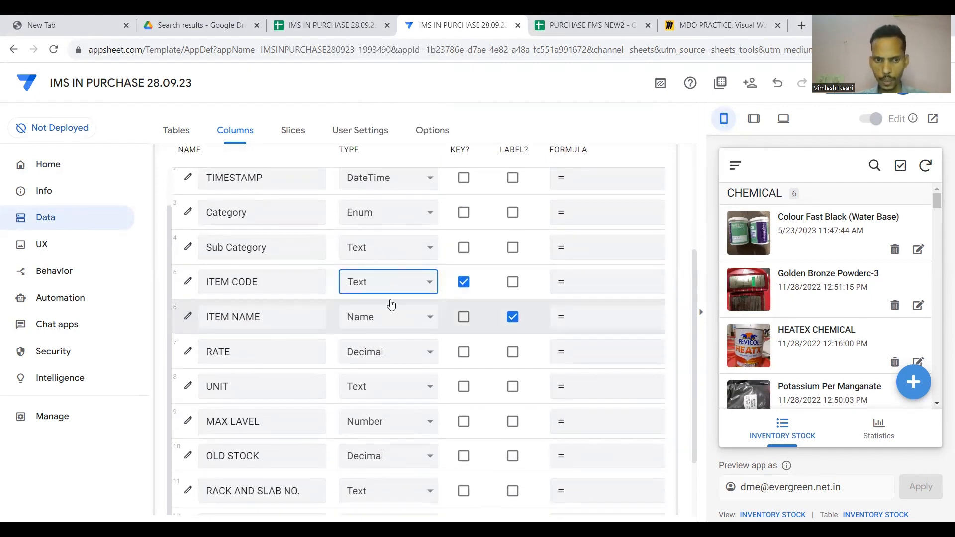
scroll(409, 308, down, 1)
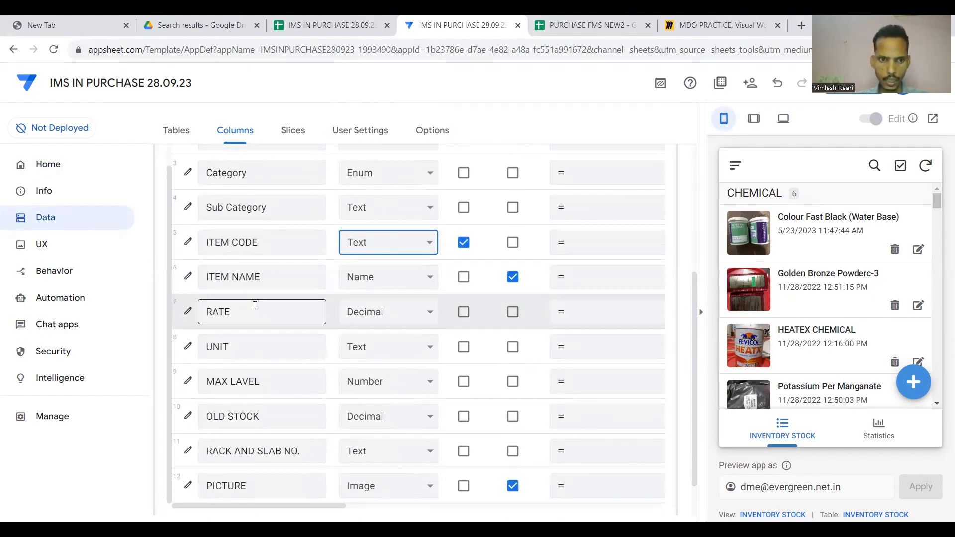
click(422, 313)
scroll(379, 239, down, 3)
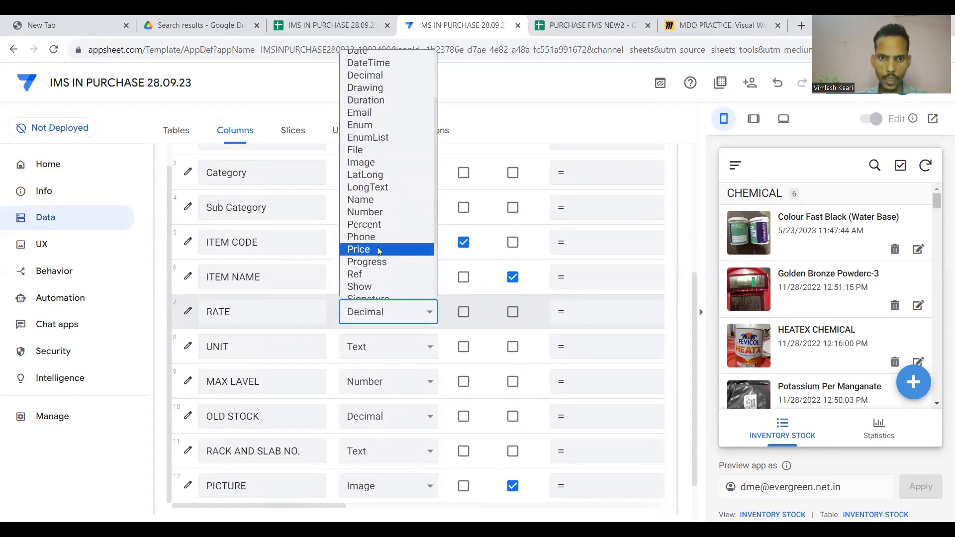
Make RATE a Price column with the ₹ currency symbol.
click(379, 250)
click(188, 311)
scroll(367, 313, down, 4)
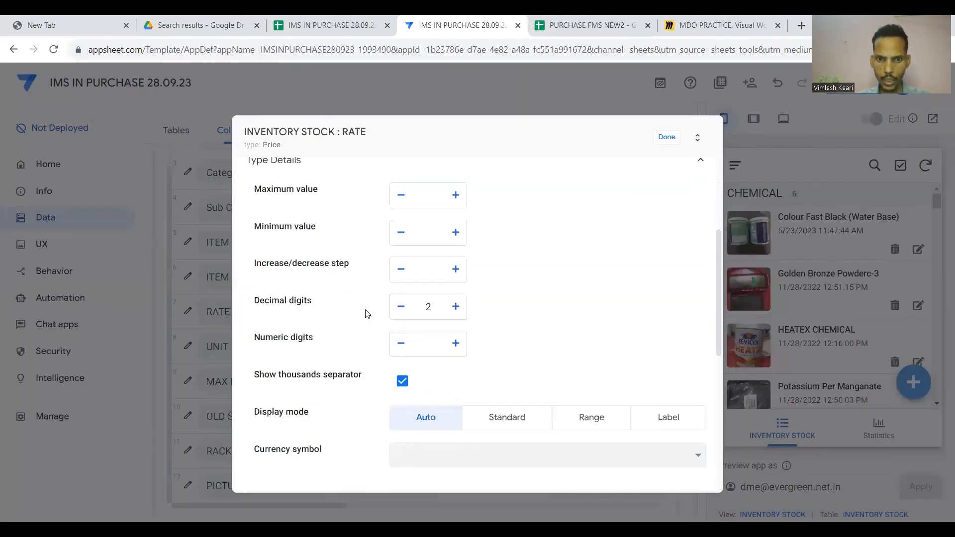
scroll(365, 313, down, 3)
click(490, 311)
scroll(460, 177, down, 2)
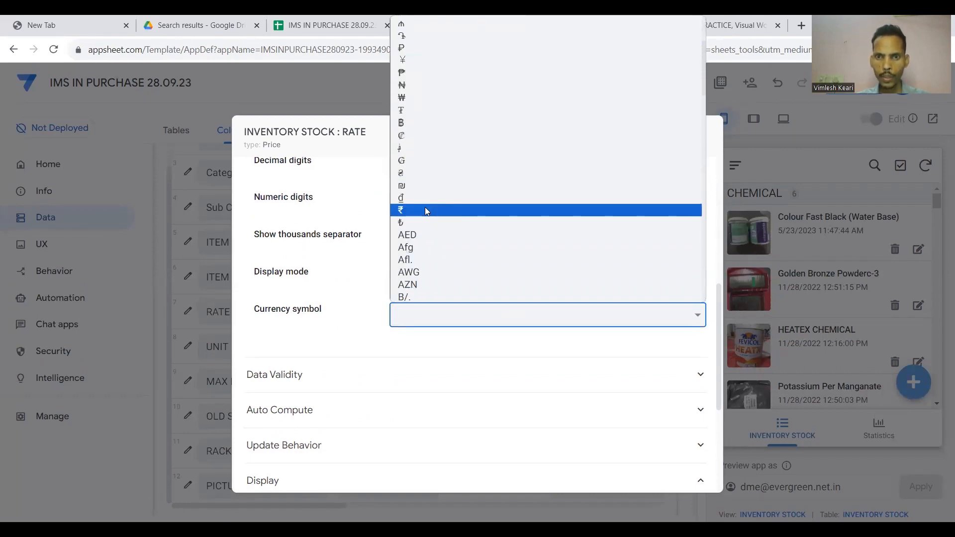
click(425, 209)
click(661, 140)
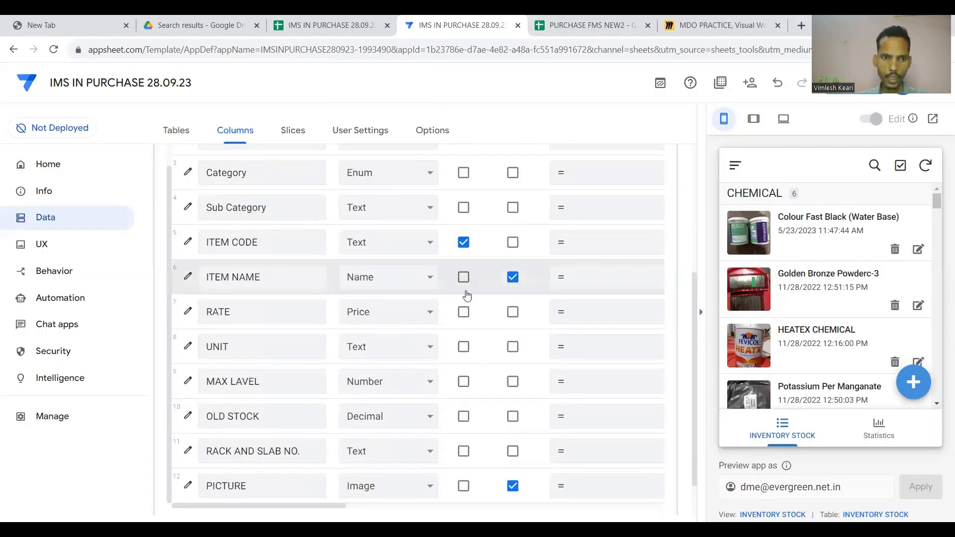
Make UNIT an Enum with an empty value slot, then select UNIT cell G2 in the spreadsheet.
click(188, 354)
scroll(378, 341, down, 1)
click(671, 276)
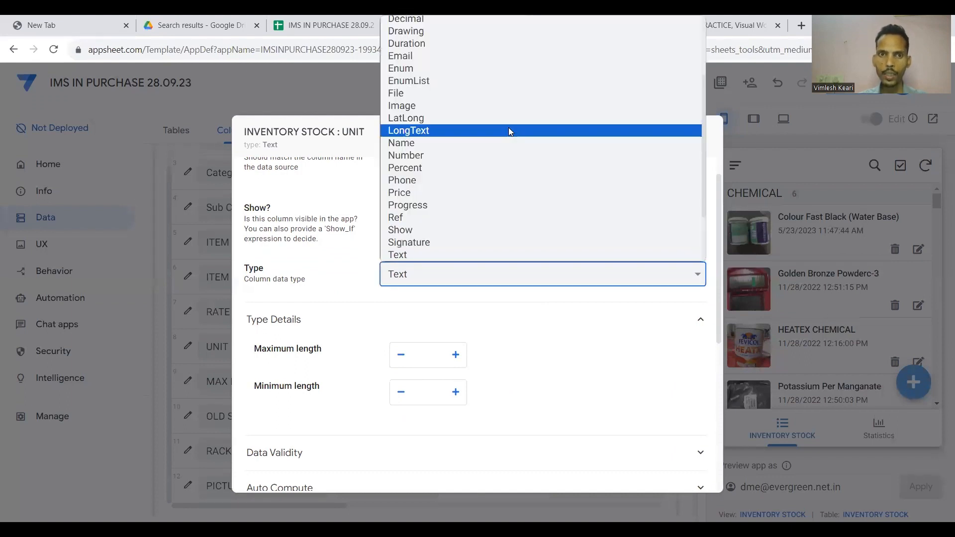
scroll(450, 75, up, 1)
scroll(442, 83, up, 1)
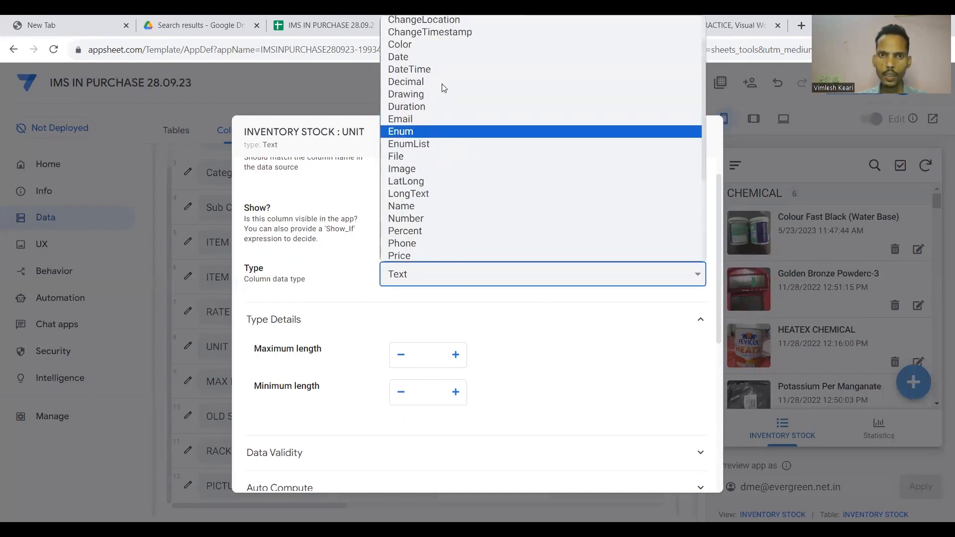
scroll(441, 85, down, 1)
scroll(429, 72, up, 1)
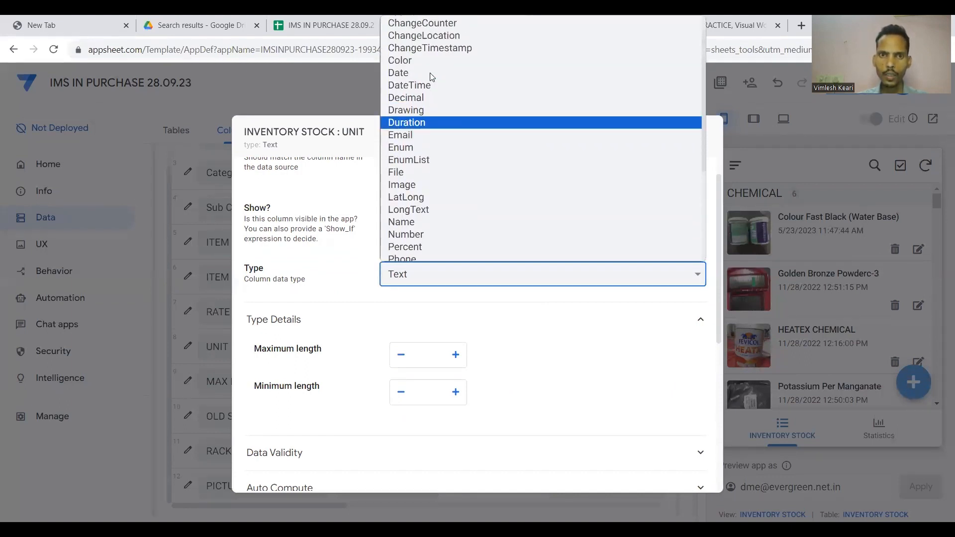
click(418, 147)
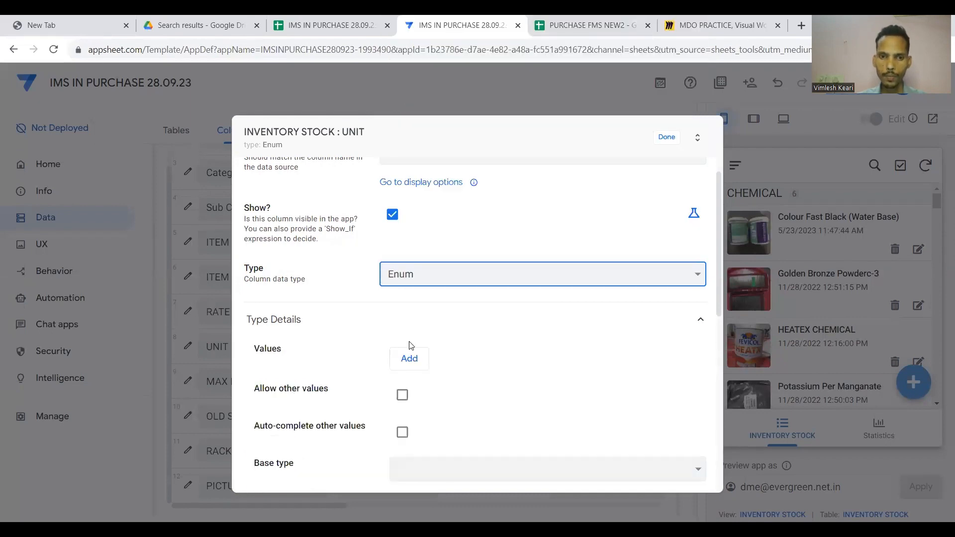
click(408, 354)
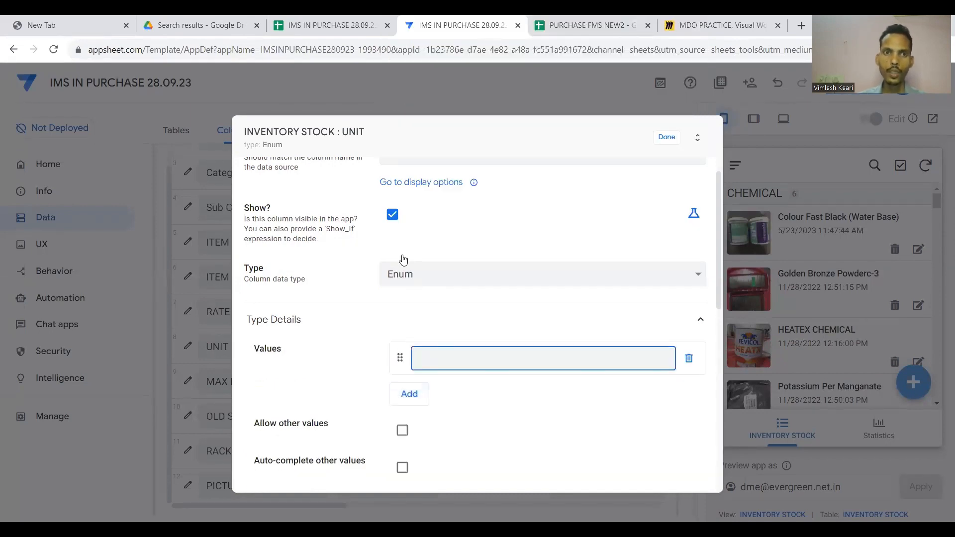
click(325, 24)
click(672, 189)
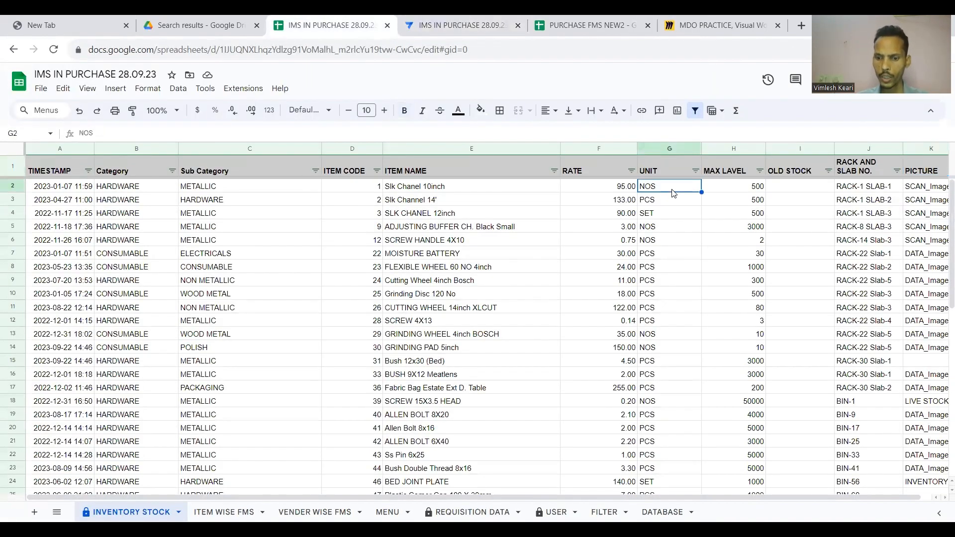
Select the whole UNIT column in the PURCHASE FMS NEW2 Data sheet.
key(ctrl+shift+Down)
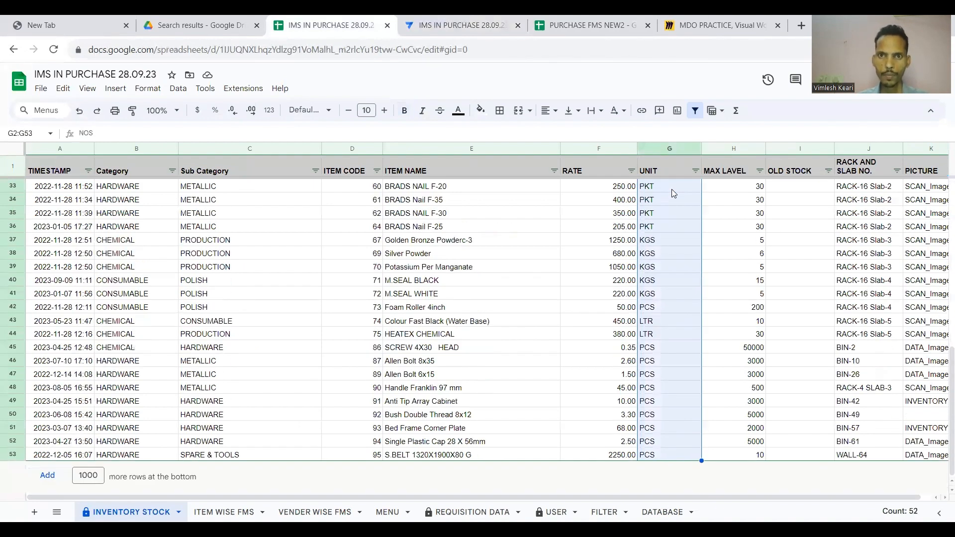
click(586, 25)
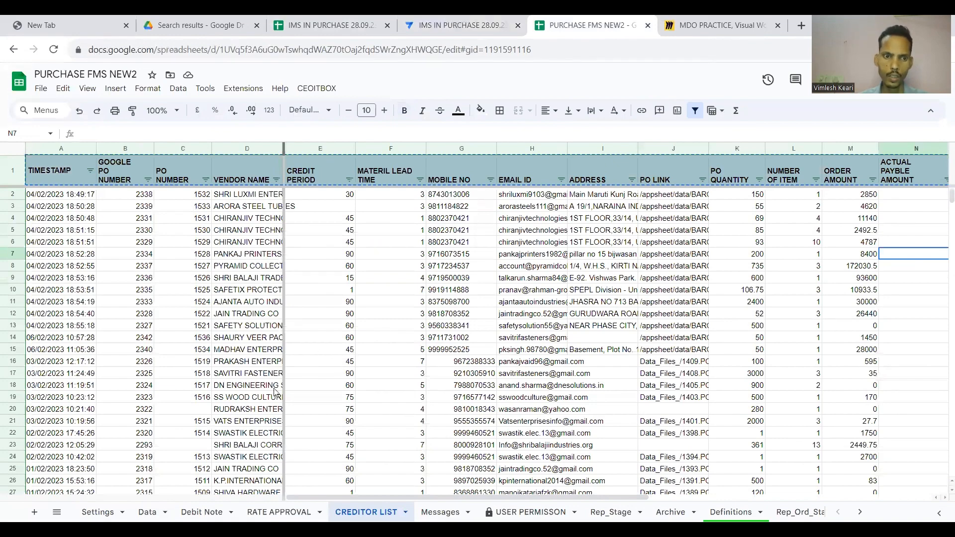
click(147, 512)
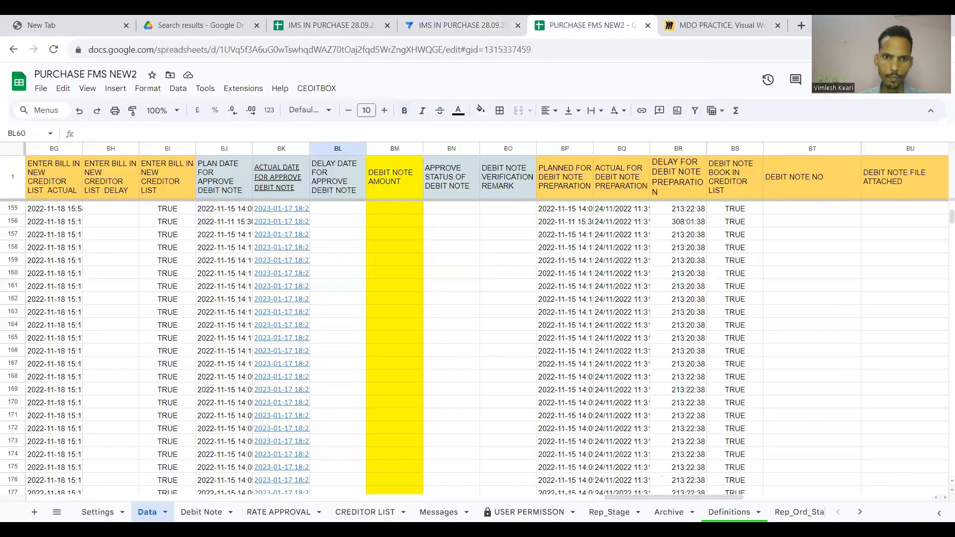
click(398, 348)
scroll(398, 348, left, 15)
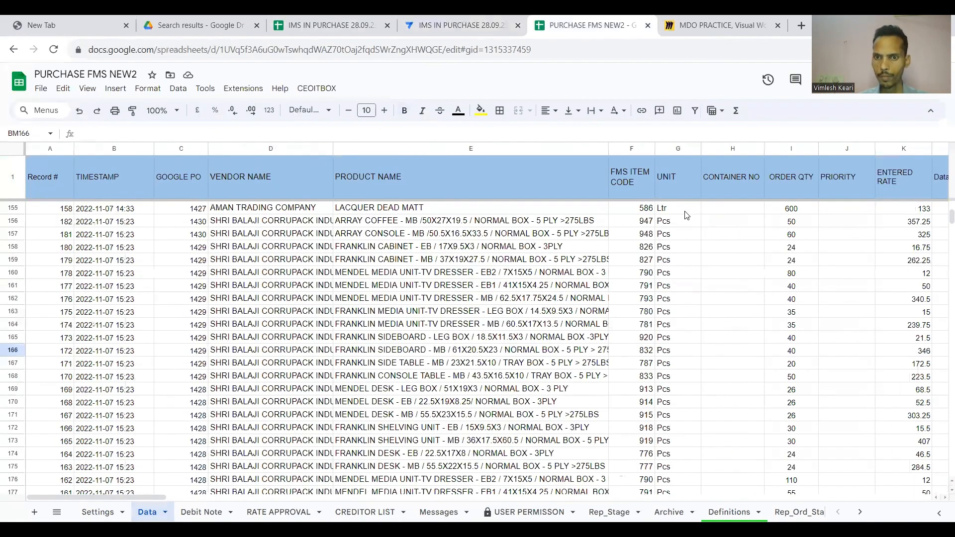
click(687, 215)
key(ctrl+Up)
key(ctrl+shift+Down)
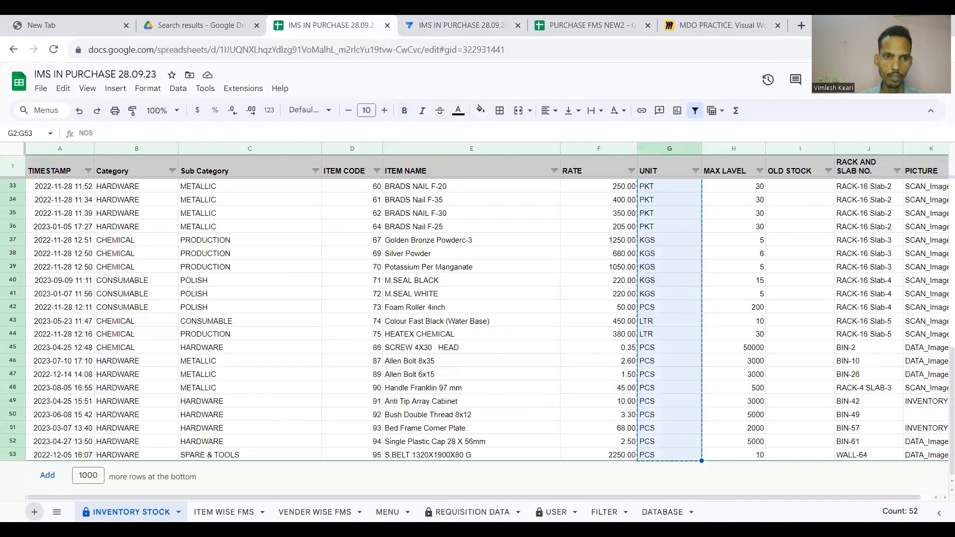
Paste the units into a new sheet and remove duplicates from column A.
click(34, 511)
key(ctrl+v)
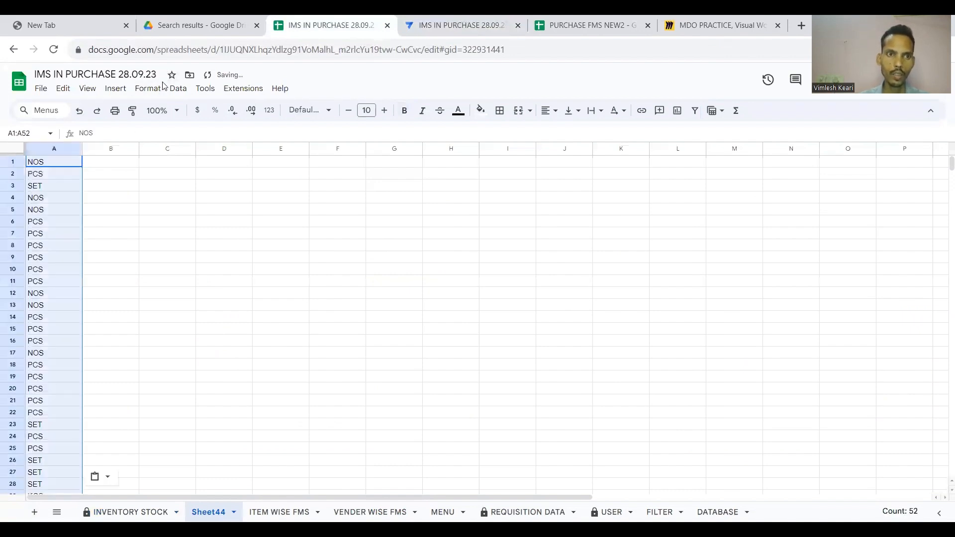
click(178, 88)
mouse_move(326, 332)
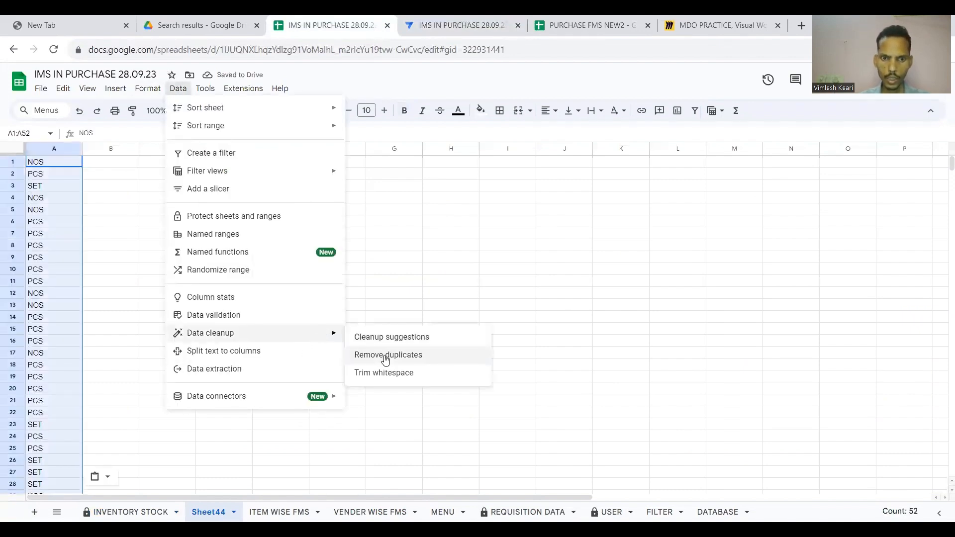
click(443, 351)
click(492, 366)
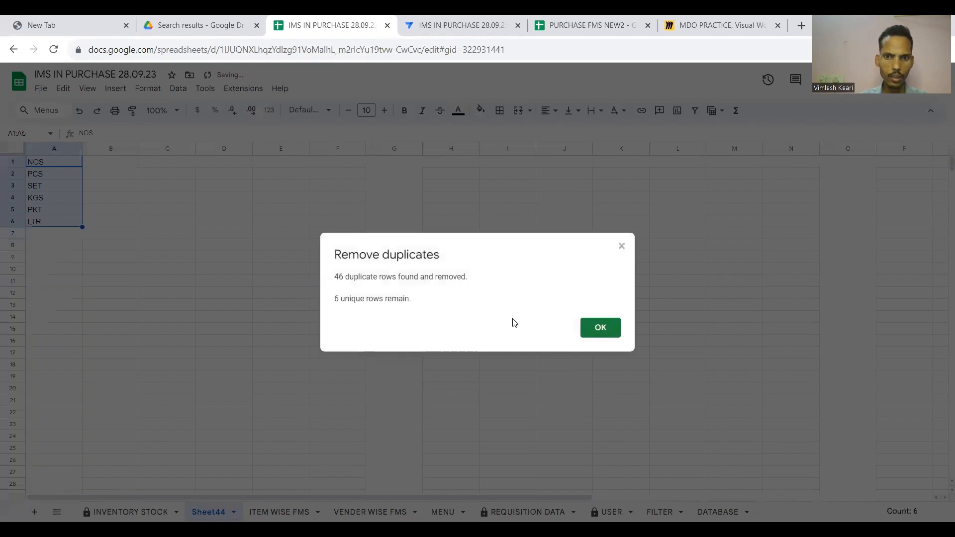
click(613, 326)
Copy the six unique units in A1:A6 into AppSheet's UNIT value field.
click(58, 164)
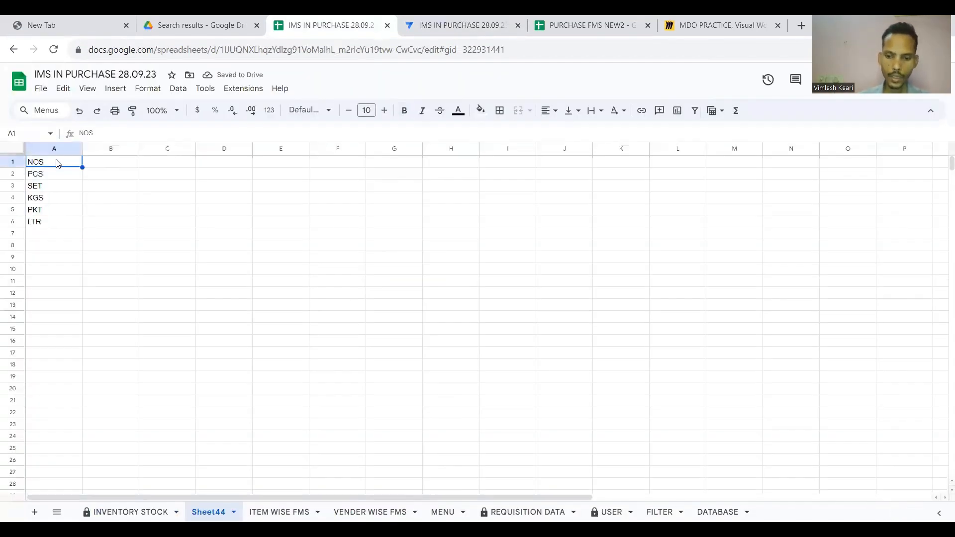
key(shift+Down)
key(shift+Down)
key(shift+Down)
key(shift+Down)
key(shift+Down)
key(ctrl+c)
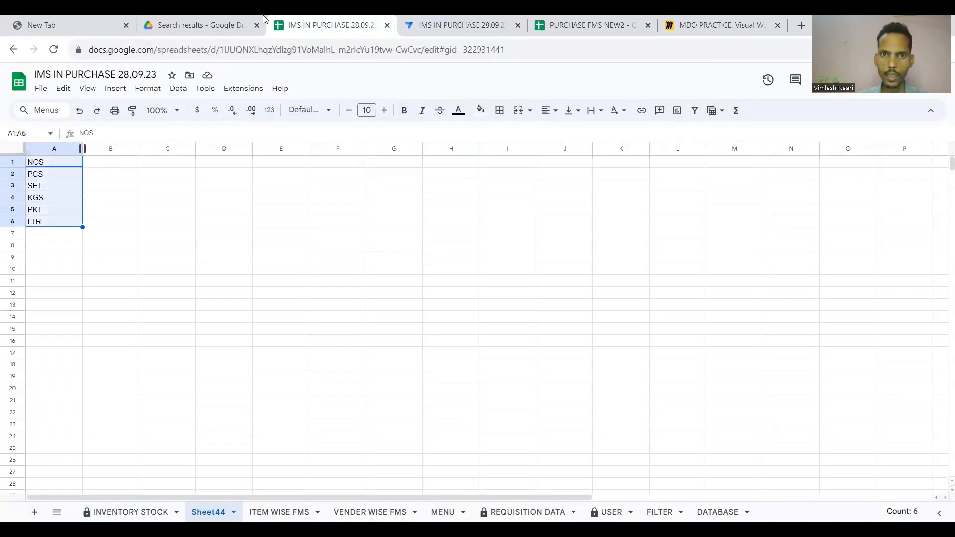
click(428, 19)
key(ctrl+a)
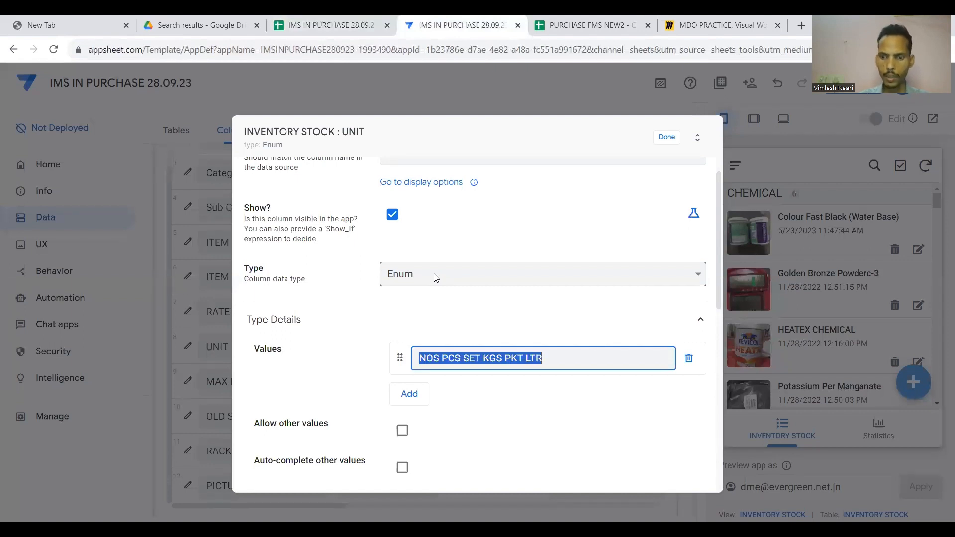
Clear the pasted text and add PKT and LTR as separate UNIT values beside PCS, NOS, SET, KGS.
key(BackSpace)
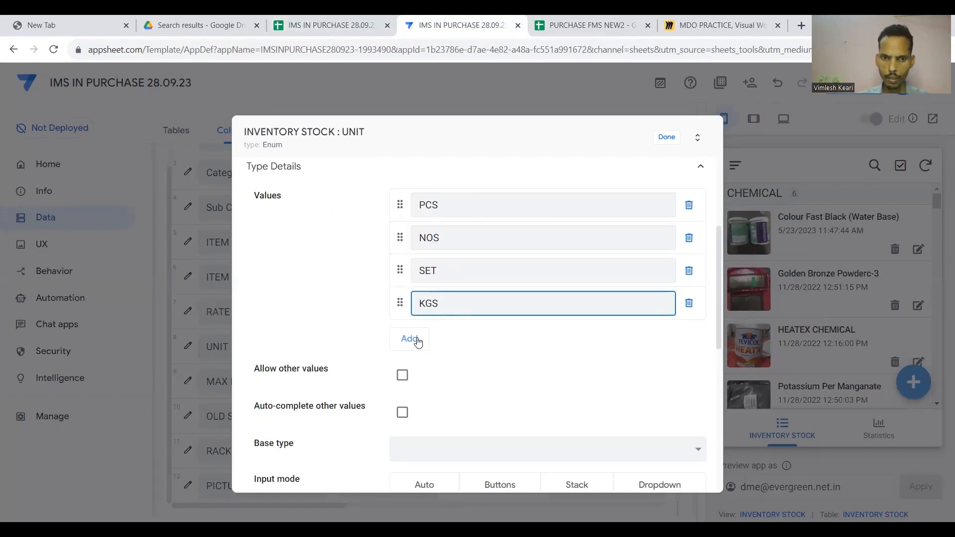
click(418, 342)
click(430, 340)
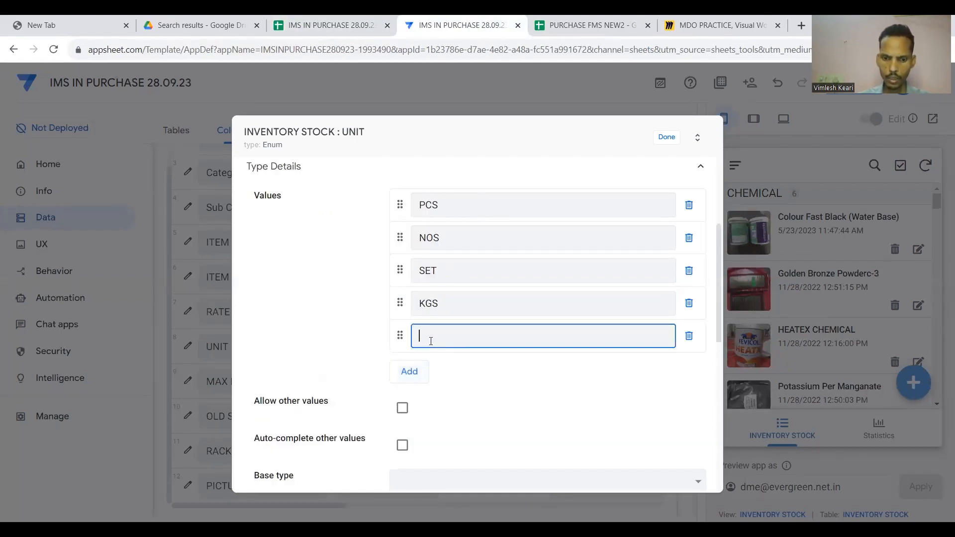
click(410, 380)
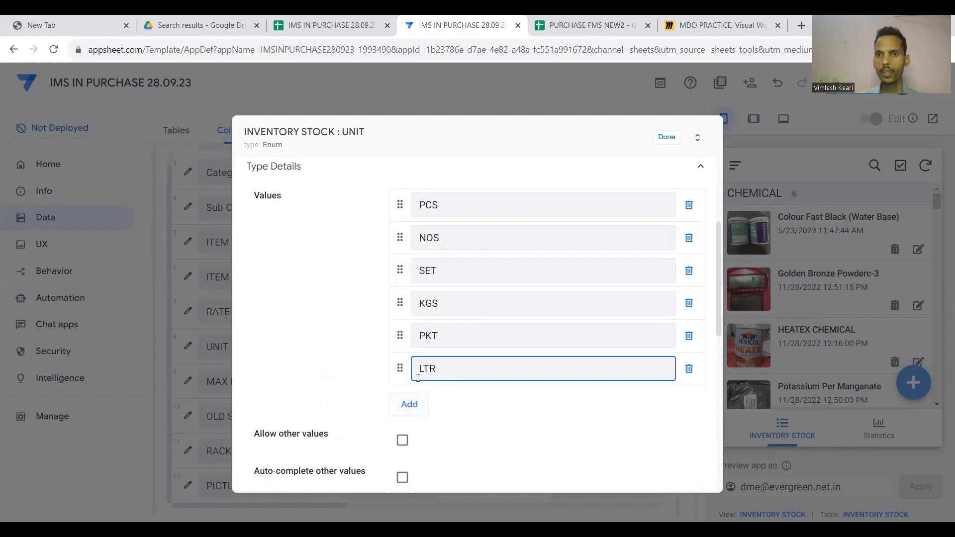
click(667, 137)
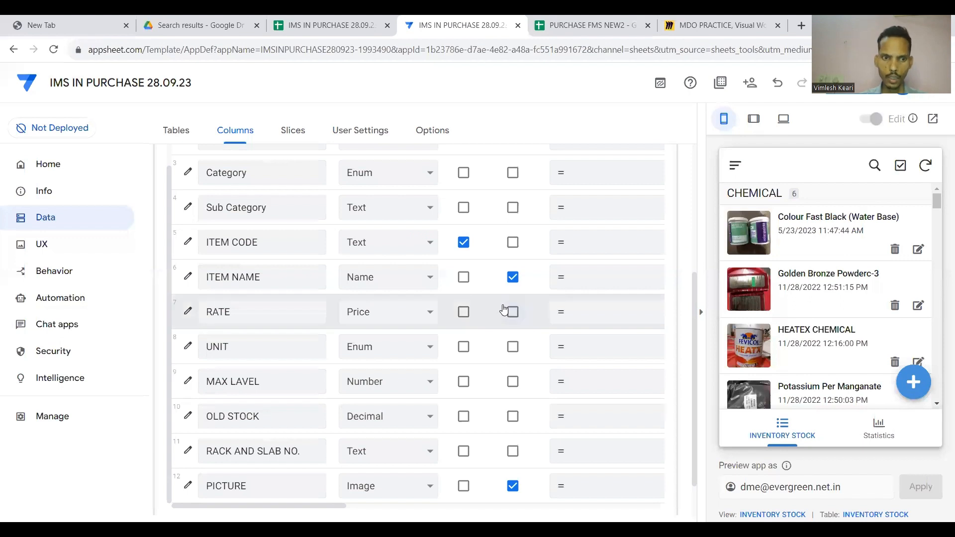
scroll(503, 311, down, 1)
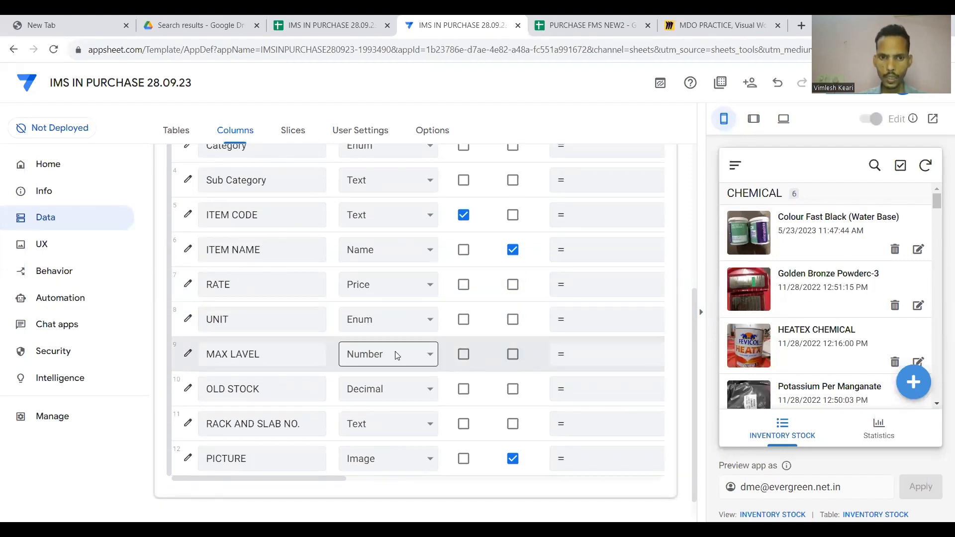
Change MAX LAVEL to a Decimal column with 1 decimal digit.
click(397, 355)
scroll(393, 269, down, 3)
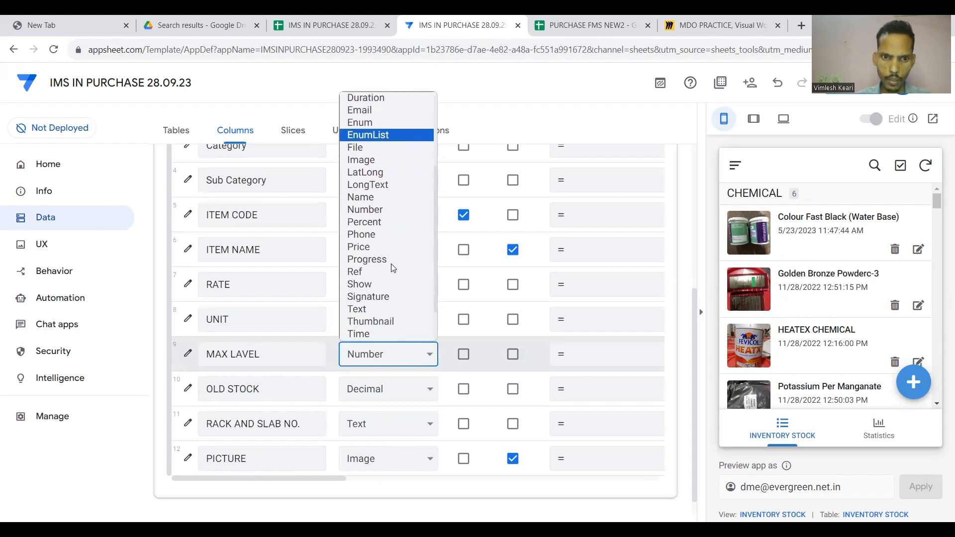
scroll(381, 209, up, 3)
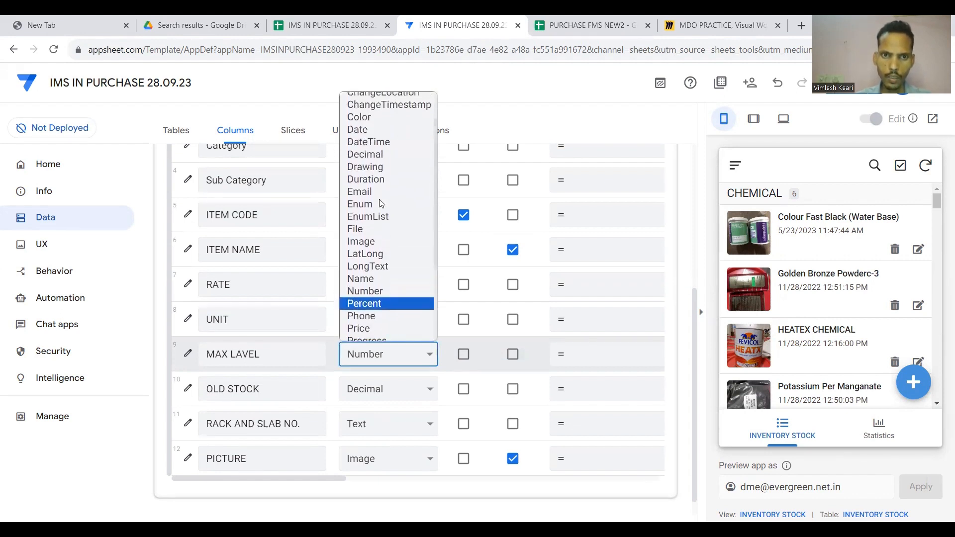
click(367, 153)
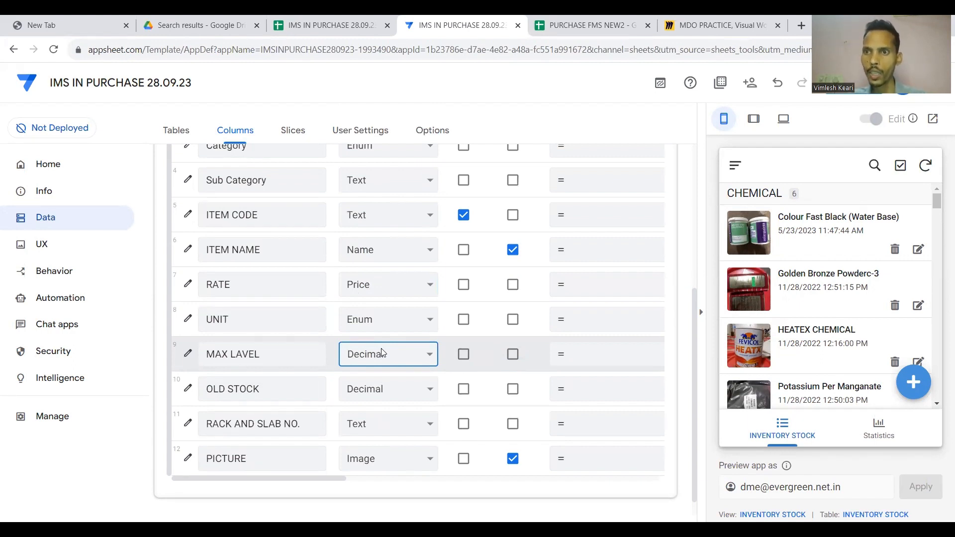
click(188, 353)
scroll(345, 338, down, 5)
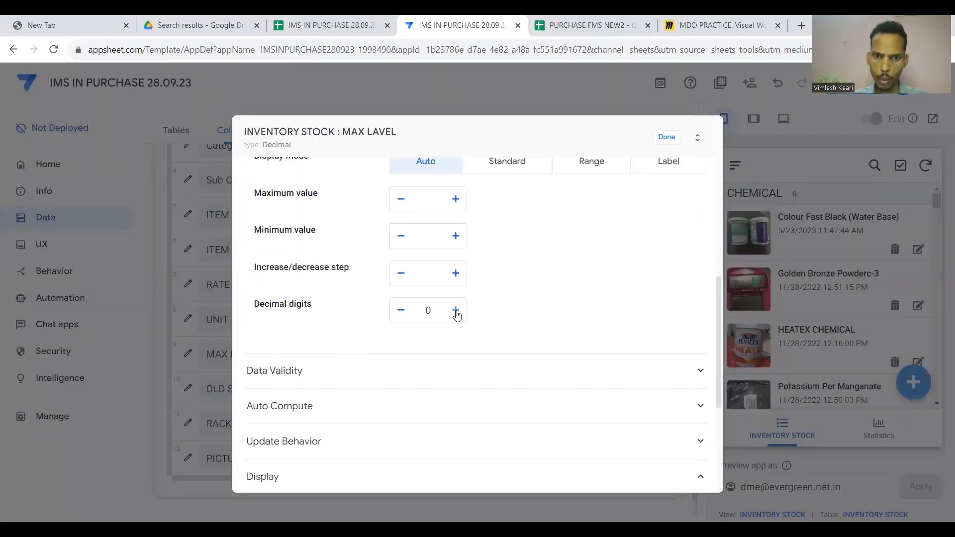
scroll(514, 273, up, 1)
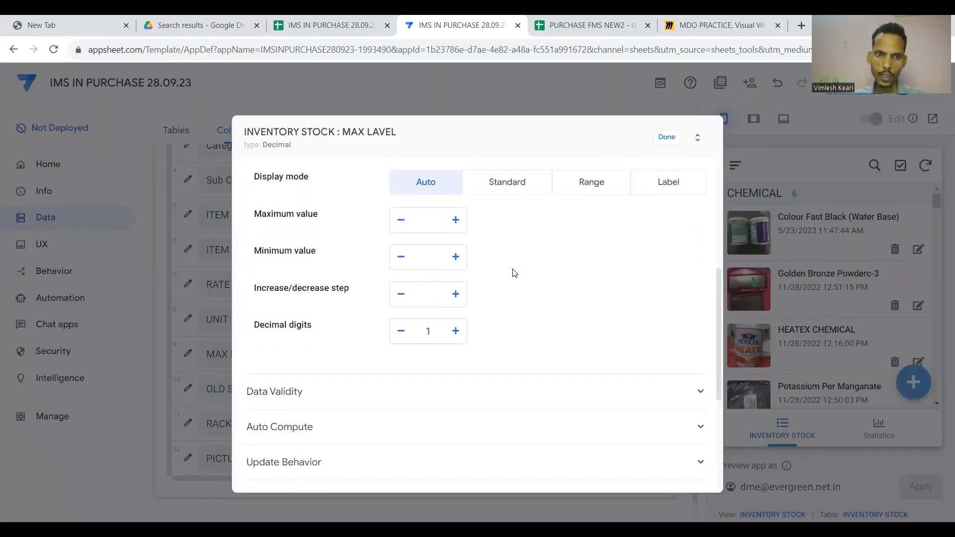
click(672, 141)
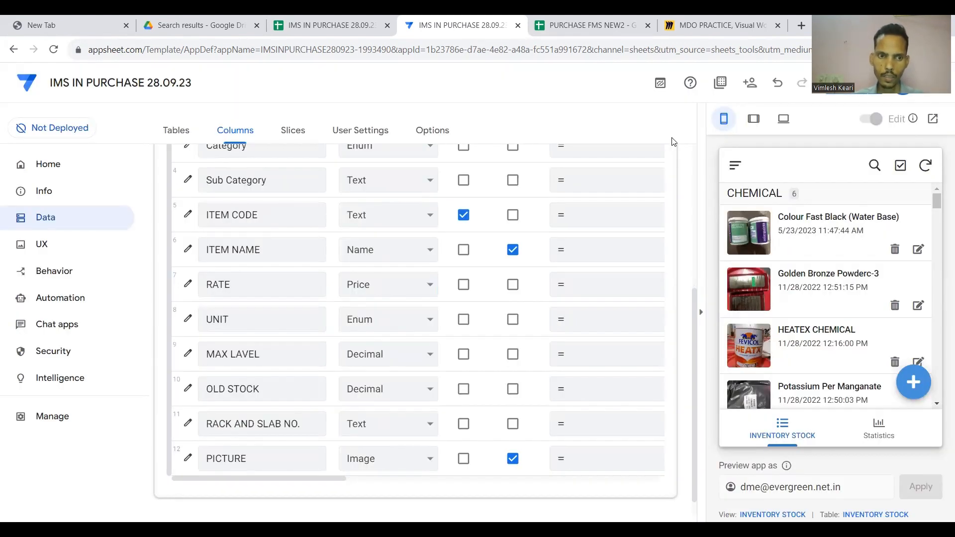
Collapse the INVENTORY STOCK column list and save the app.
scroll(308, 293, down, 1)
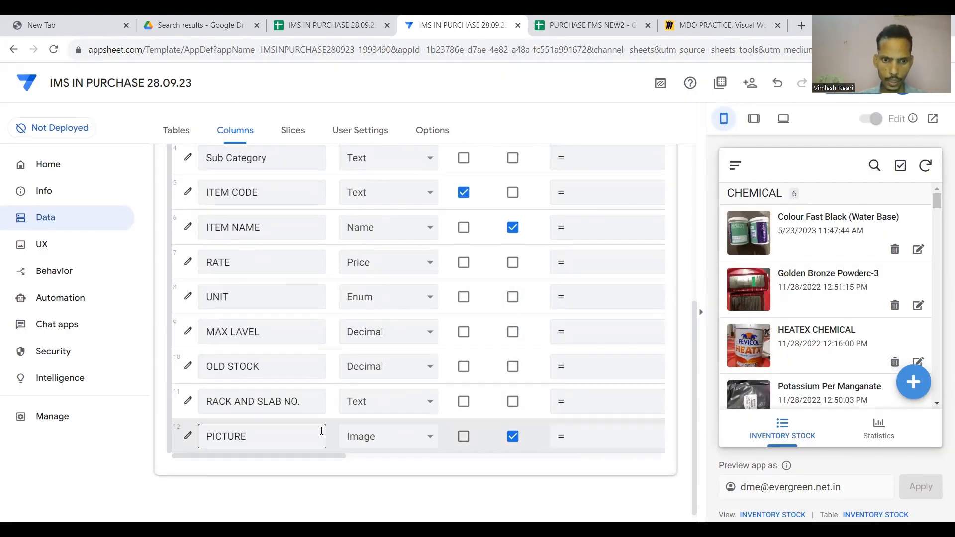
scroll(419, 436, right, 4)
scroll(419, 435, left, 4)
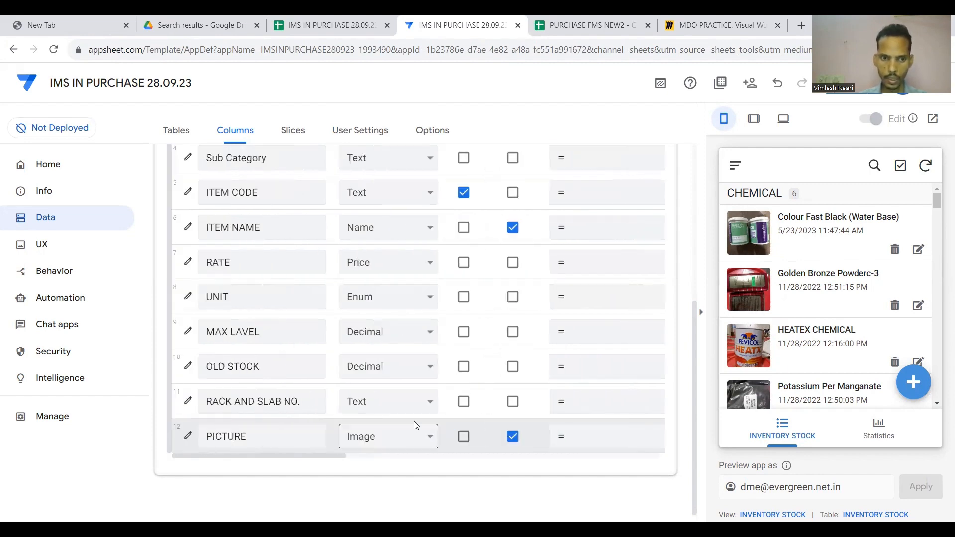
scroll(413, 412, up, 1)
scroll(463, 332, up, 5)
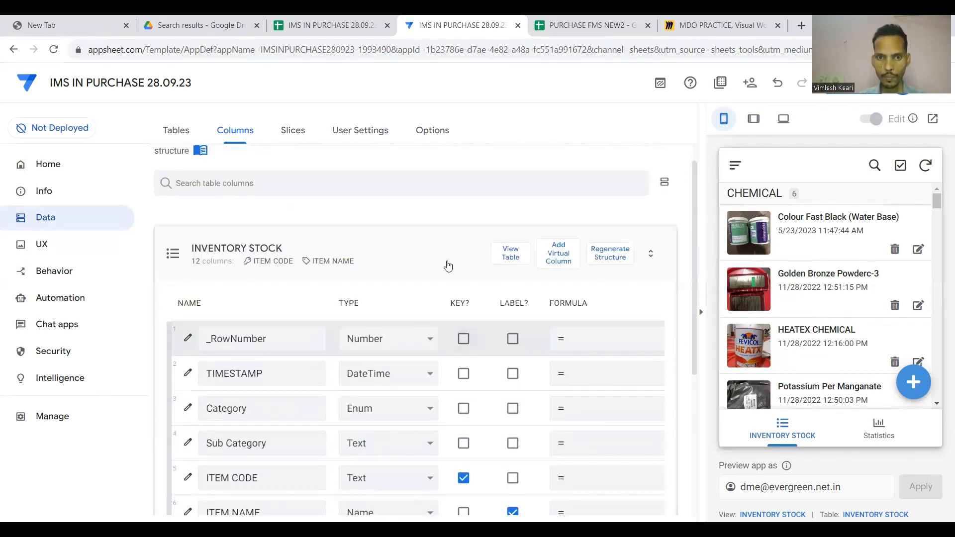
click(446, 264)
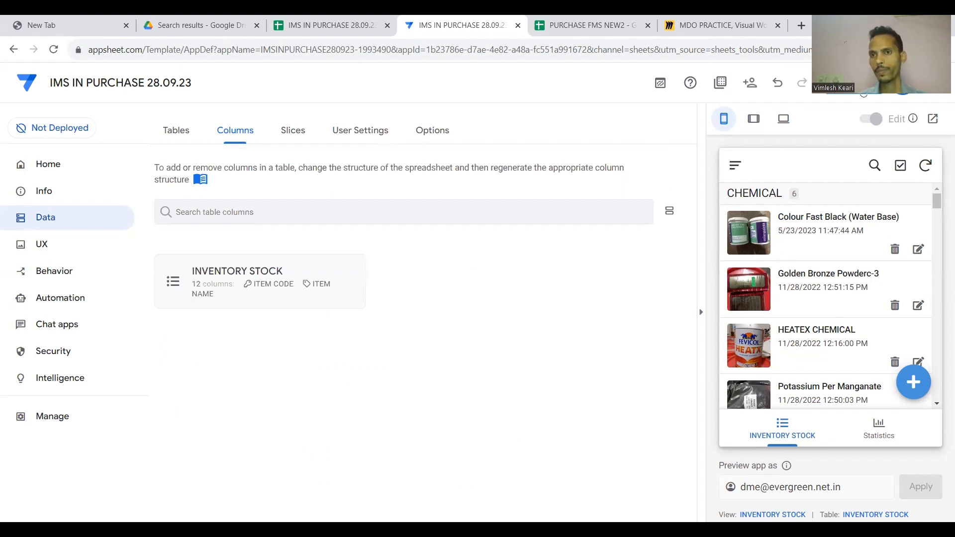
click(812, 100)
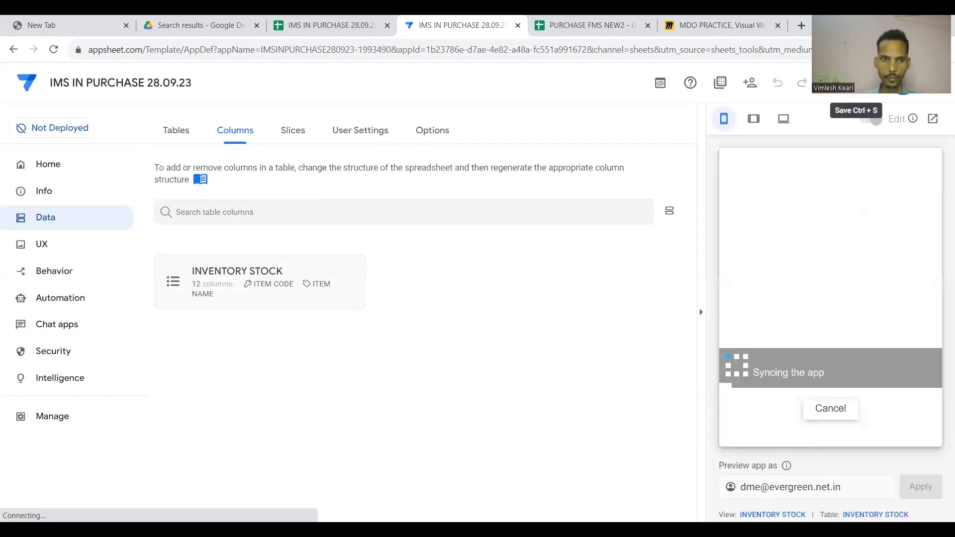
Go to UX views and show the Statistics chart of item counts per Category in the preview.
click(53, 245)
scroll(375, 315, down, 1)
scroll(787, 323, down, 3)
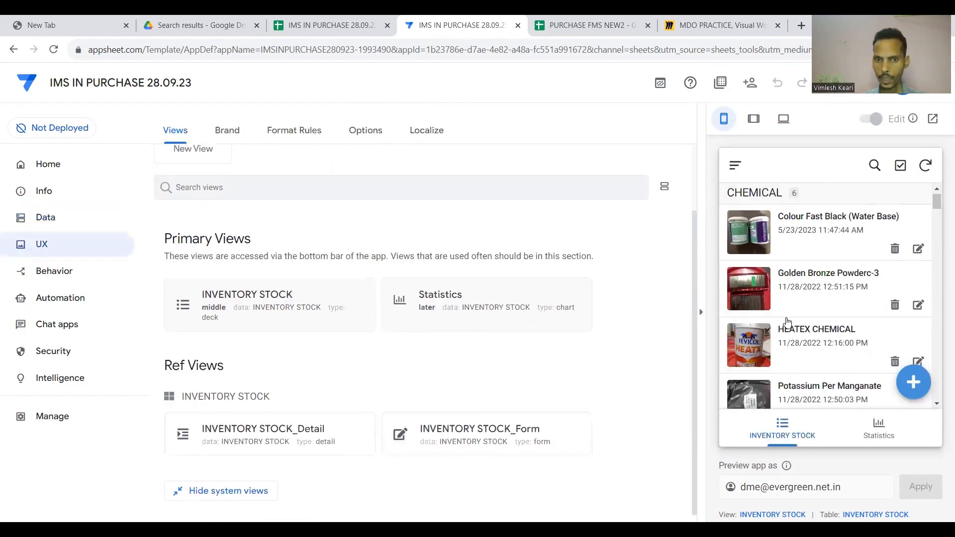
scroll(787, 323, up, 3)
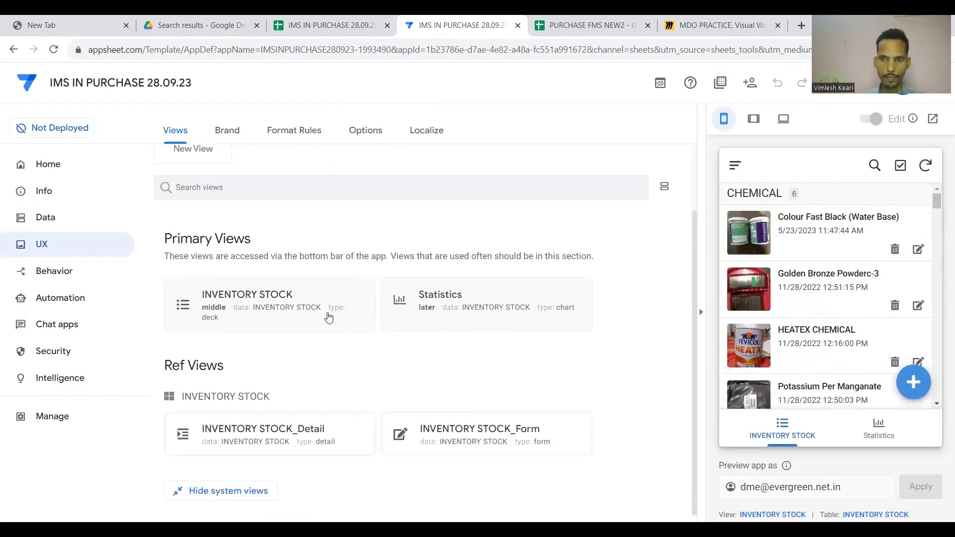
click(890, 435)
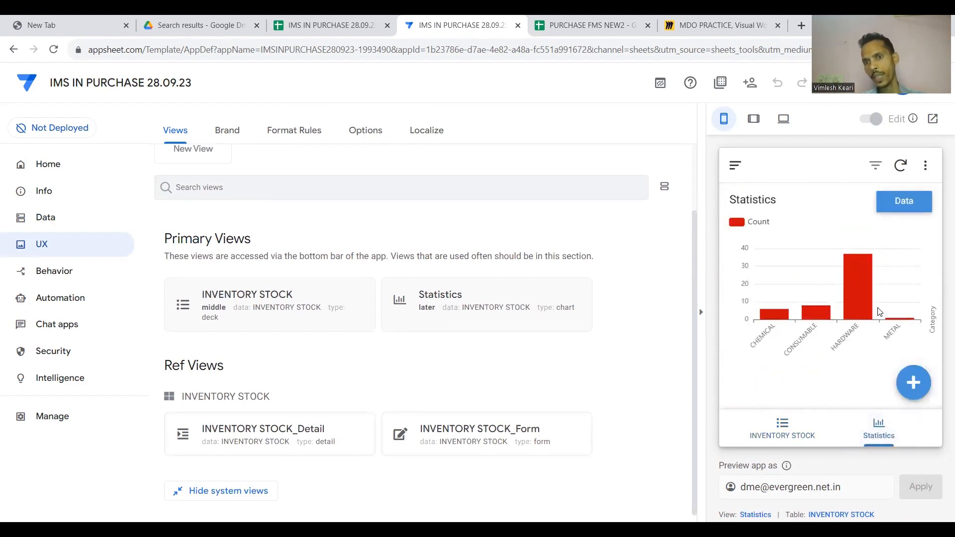
Expand the Statistics view card, review its group aggregate options, and collapse it.
mouse_move(869, 297)
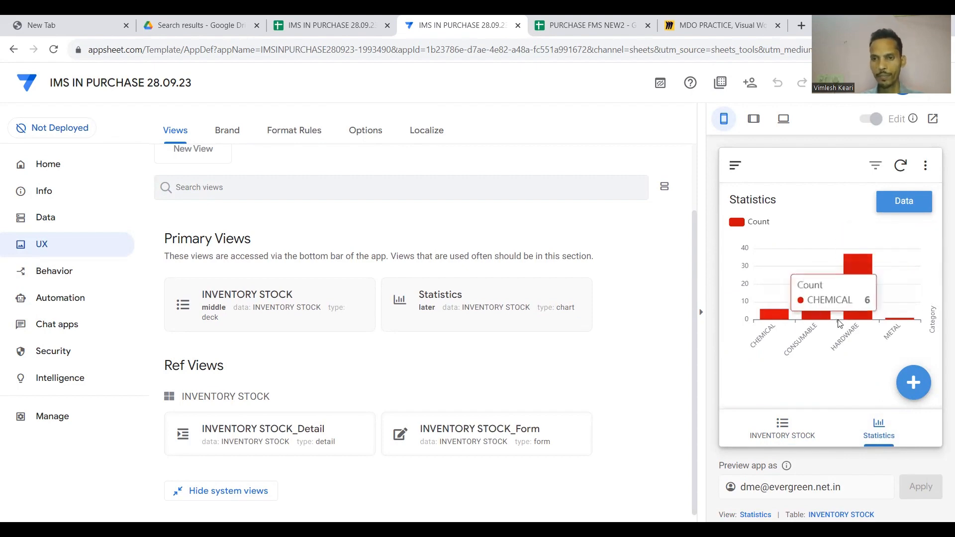
click(470, 298)
scroll(471, 297, down, 10)
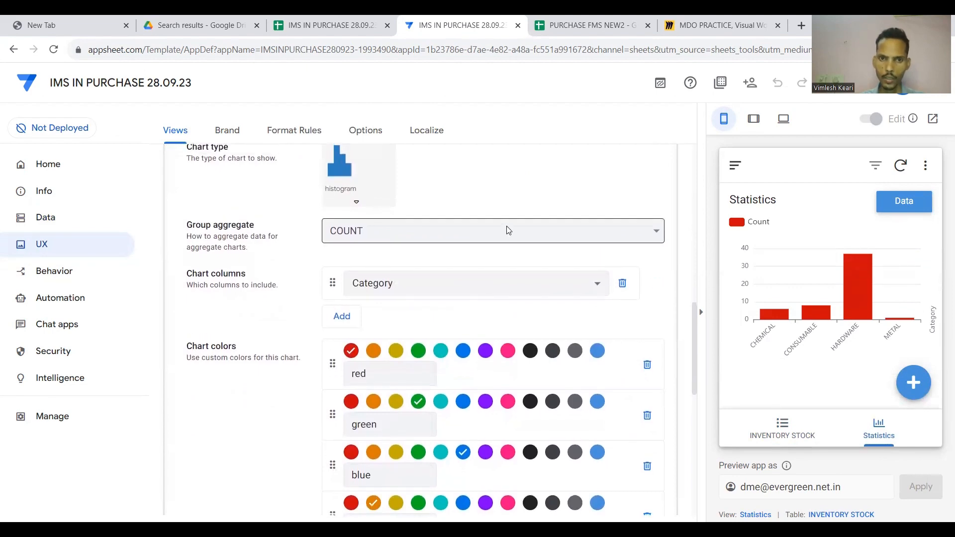
click(506, 227)
scroll(502, 188, up, 10)
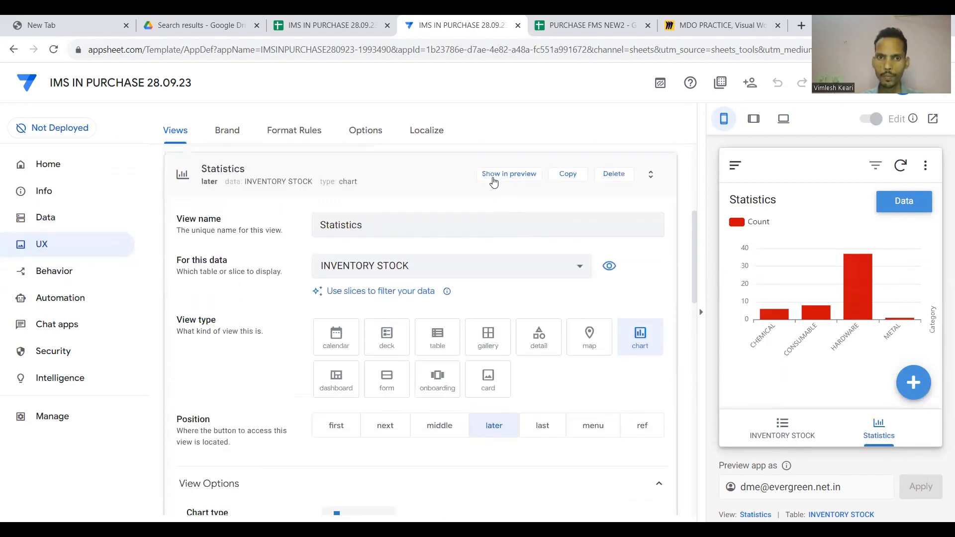
click(415, 260)
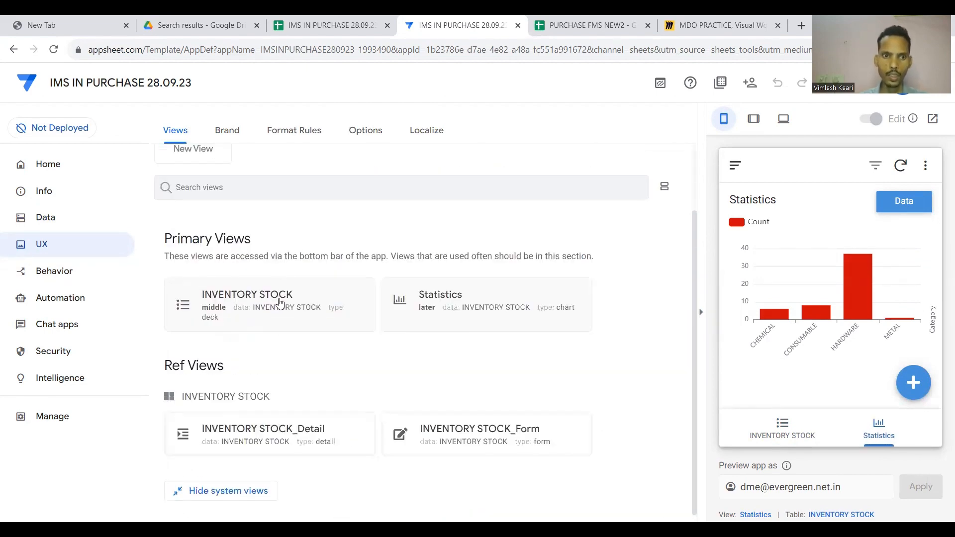
Preview the INVENTORY STOCK view as a table, then switch it back to deck.
click(277, 239)
scroll(273, 314, down, 7)
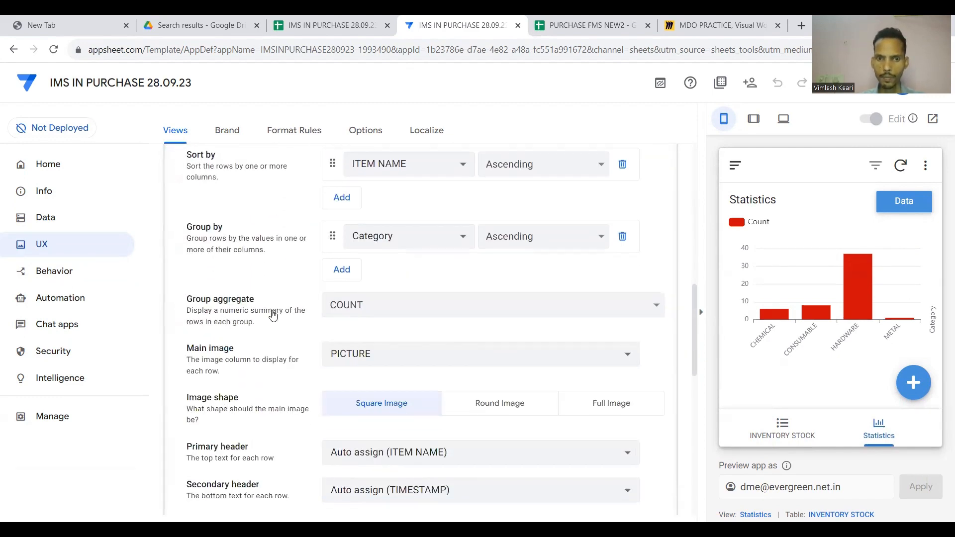
scroll(273, 314, up, 7)
scroll(299, 245, up, 2)
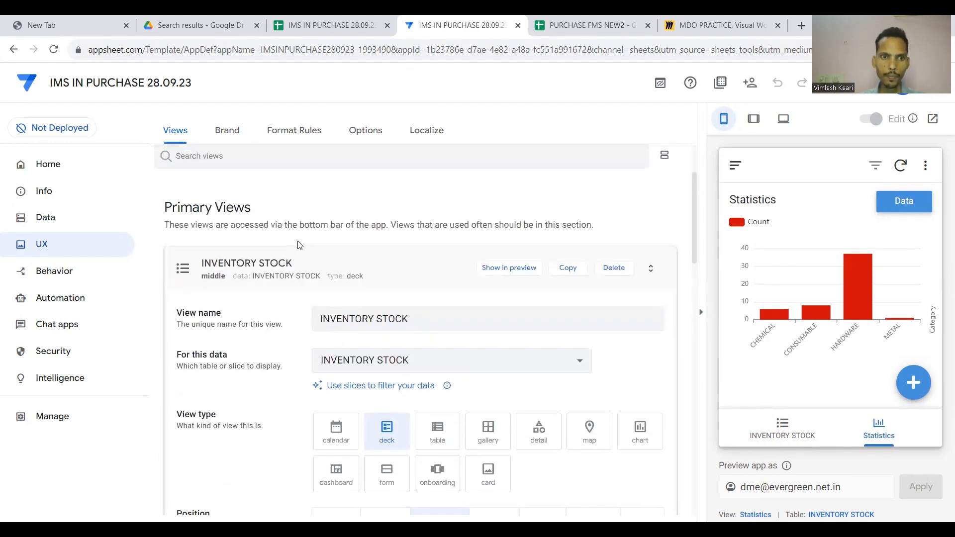
click(303, 268)
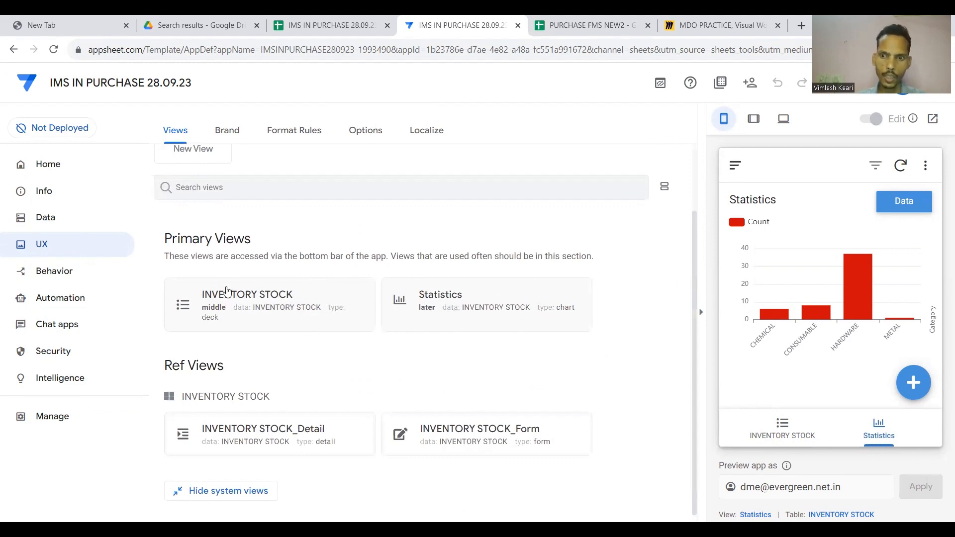
click(277, 297)
scroll(306, 294, down, 2)
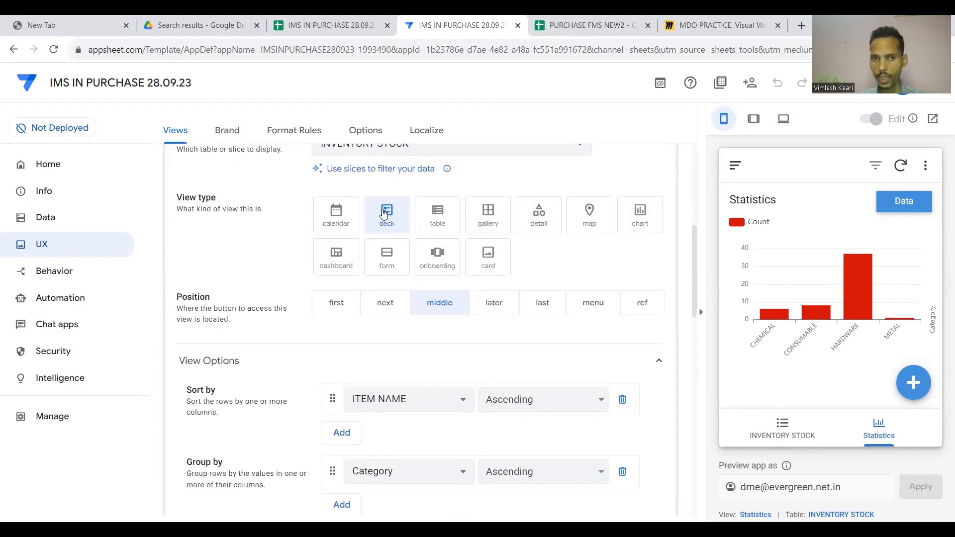
click(448, 221)
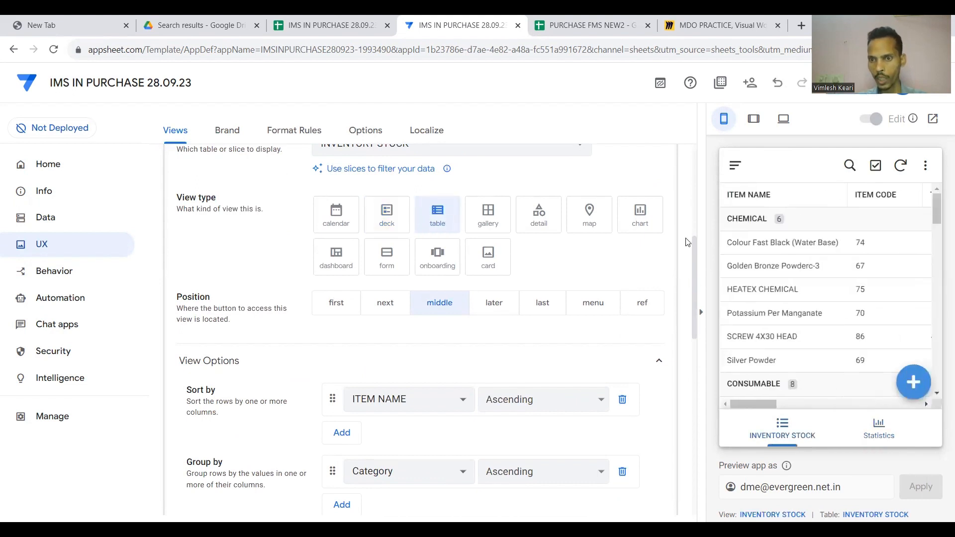
scroll(852, 260, right, 5)
scroll(851, 258, left, 5)
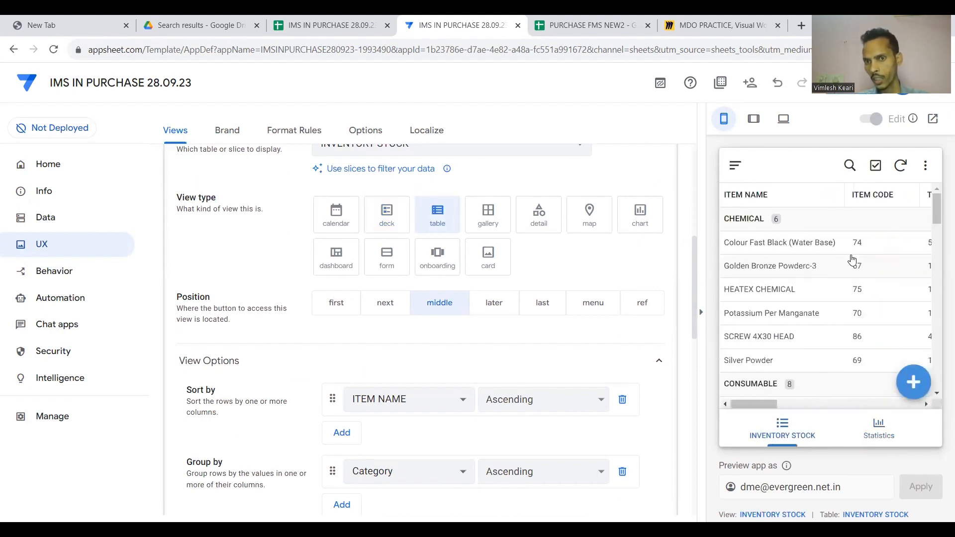
click(395, 219)
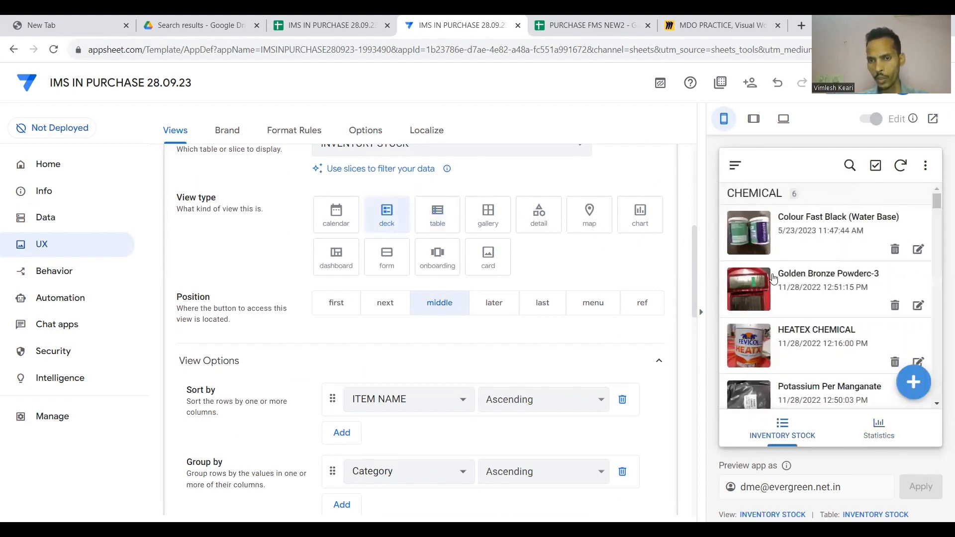
Sort the INVENTORY STOCK list by ITEM NAME, then Category, then Sub Category.
scroll(773, 278, down, 8)
scroll(772, 278, down, 10)
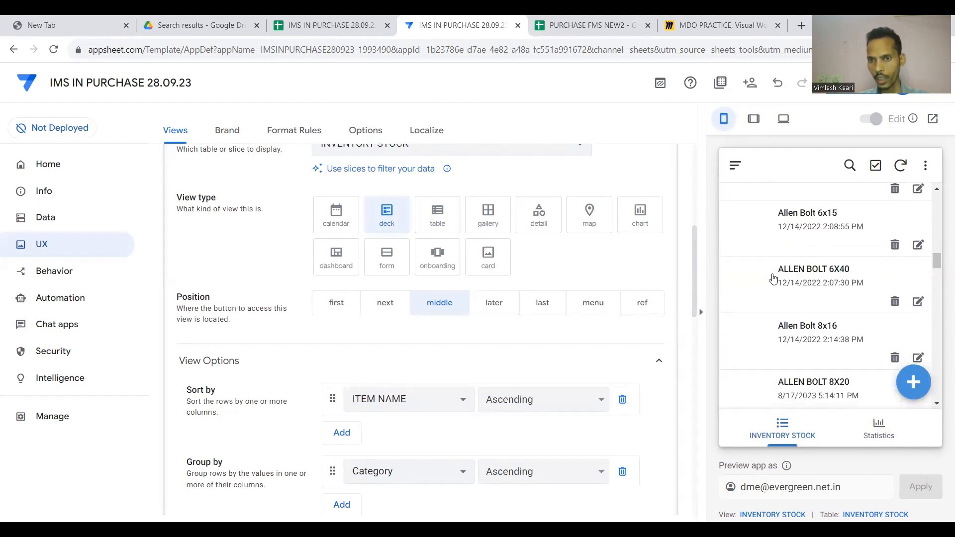
scroll(560, 351, down, 2)
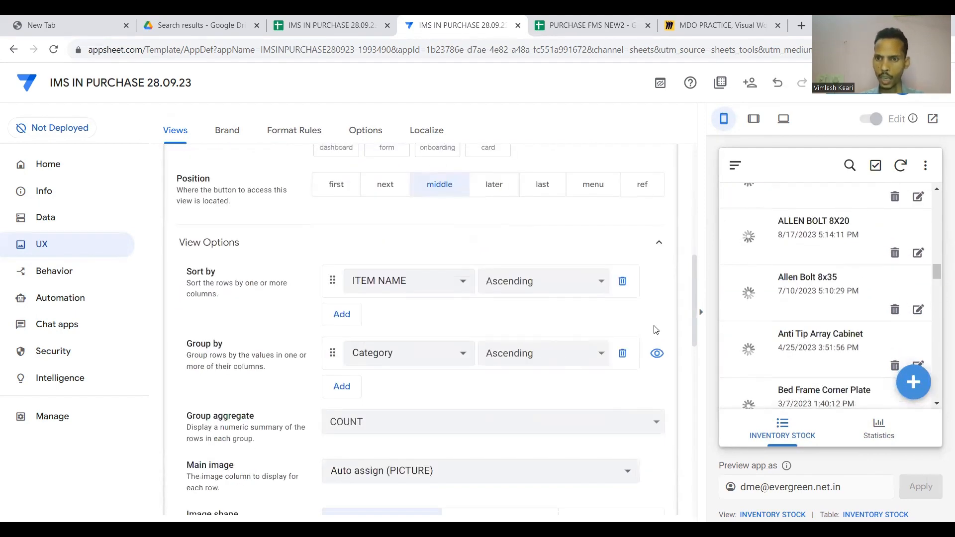
click(464, 282)
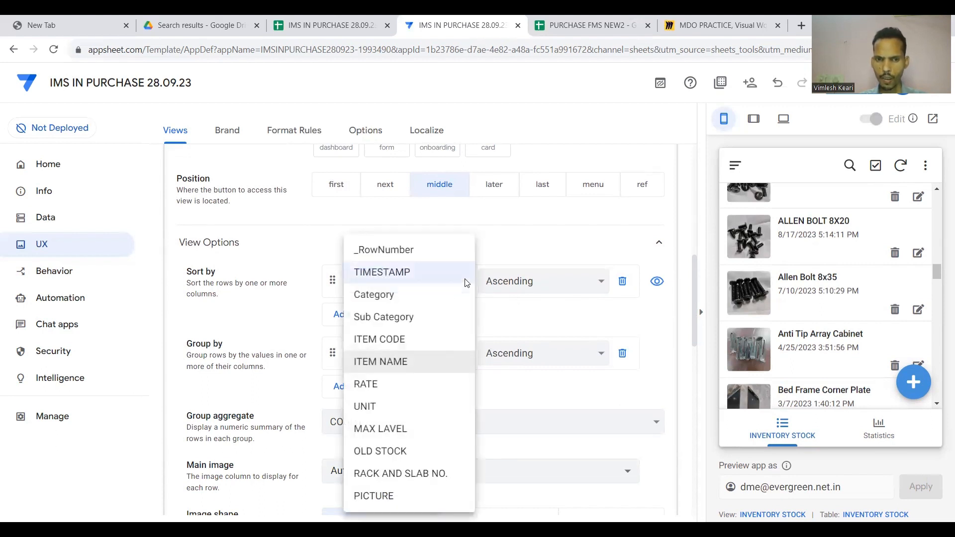
click(405, 361)
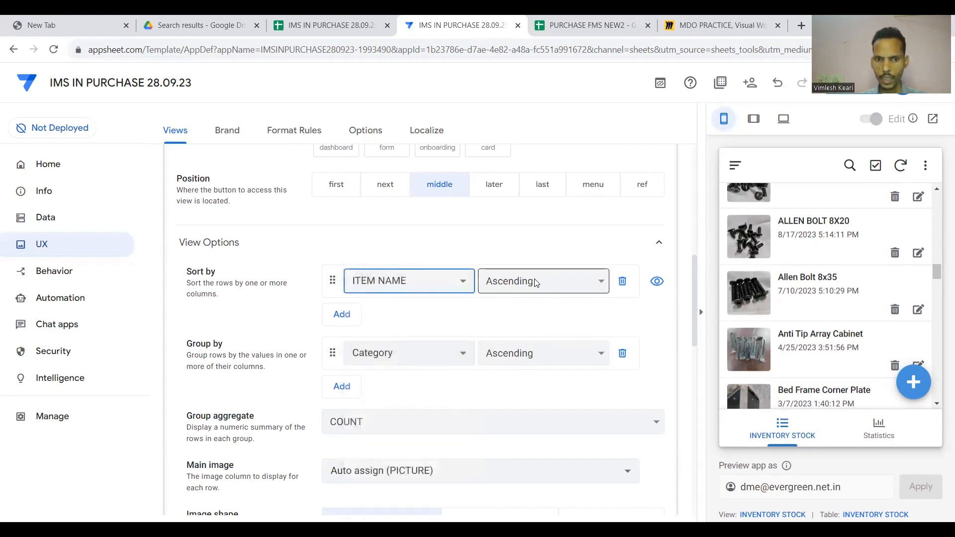
click(349, 316)
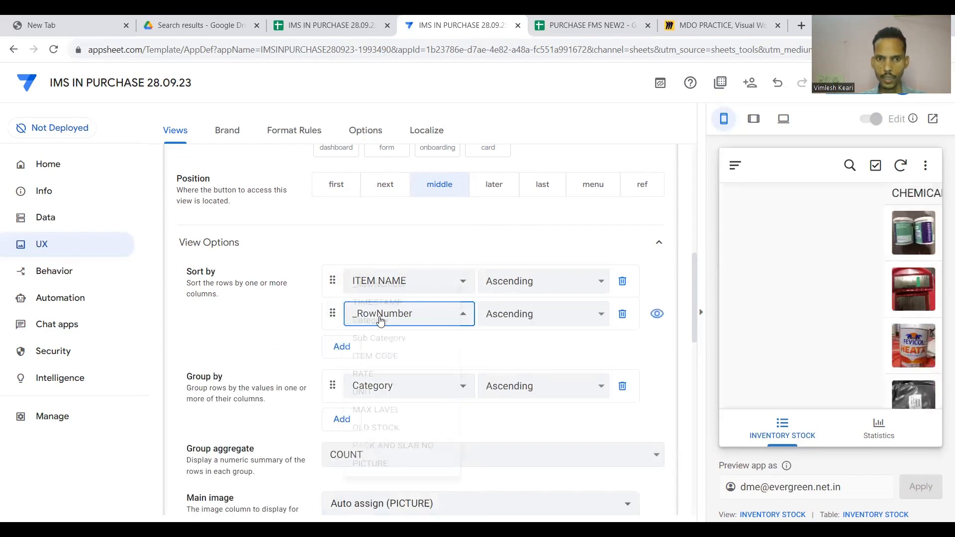
click(368, 315)
click(382, 317)
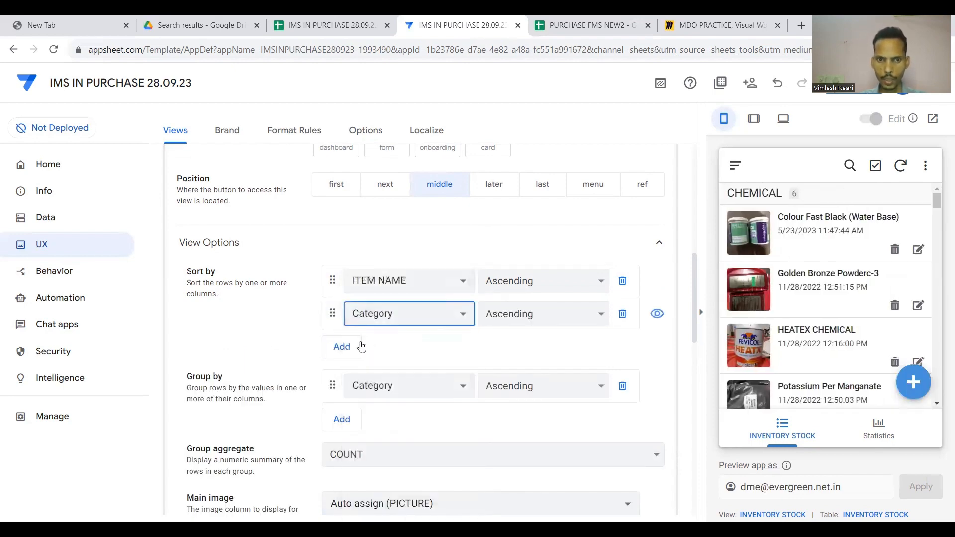
click(342, 346)
click(387, 348)
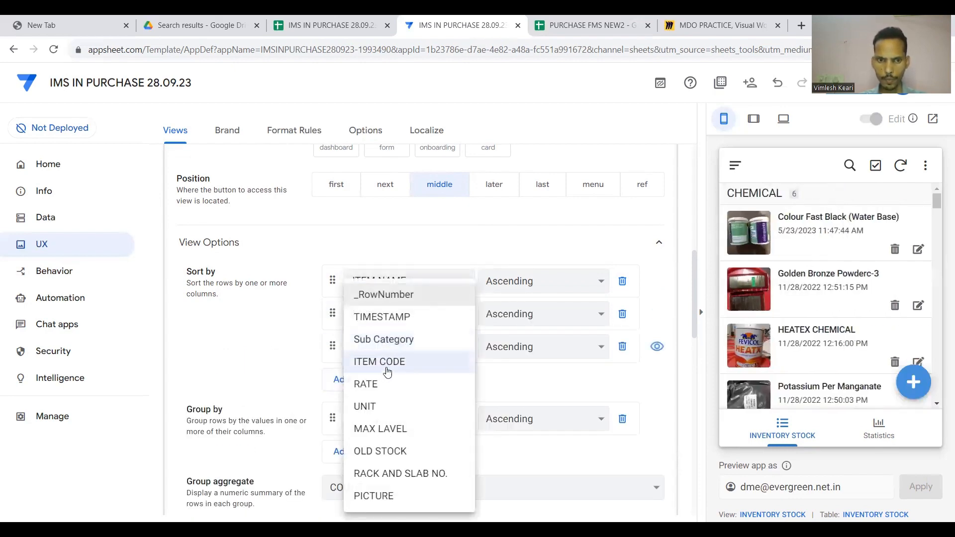
click(389, 343)
Add a second Group by level to the INVENTORY STOCK view.
scroll(426, 369, down, 3)
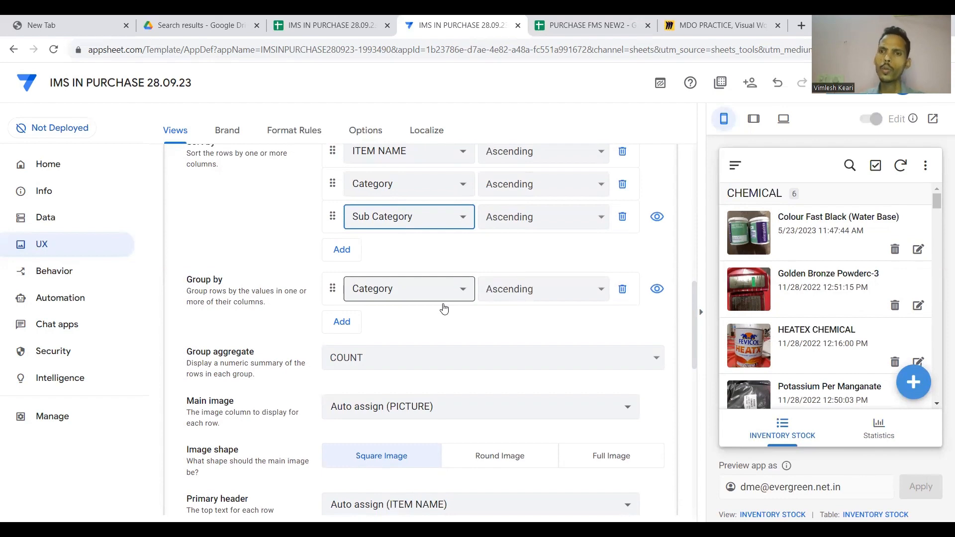
scroll(762, 252, down, 10)
scroll(823, 253, up, 3)
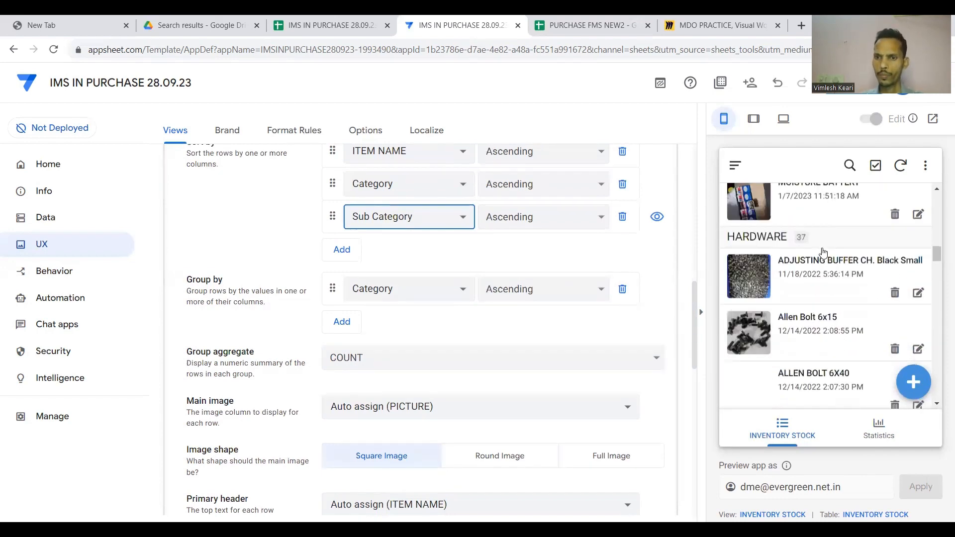
scroll(823, 252, up, 5)
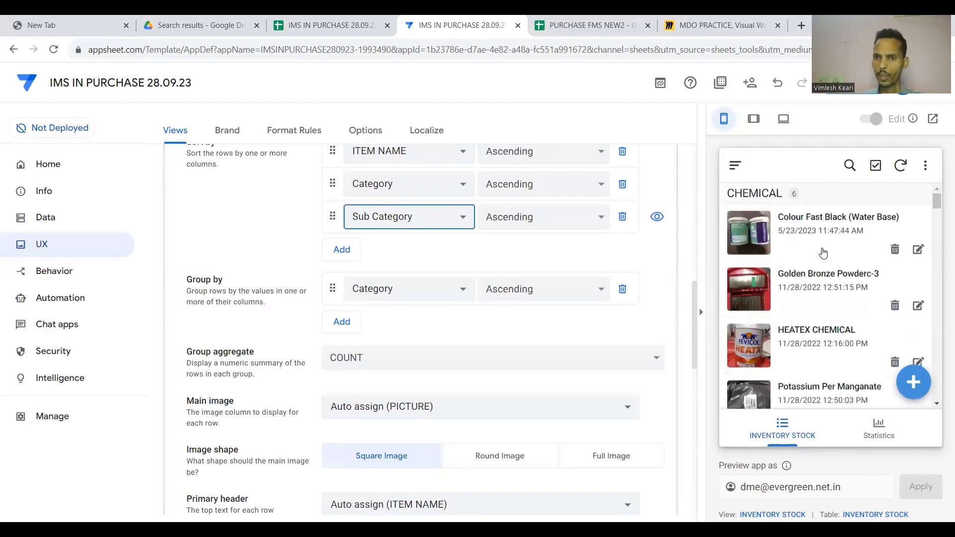
click(354, 321)
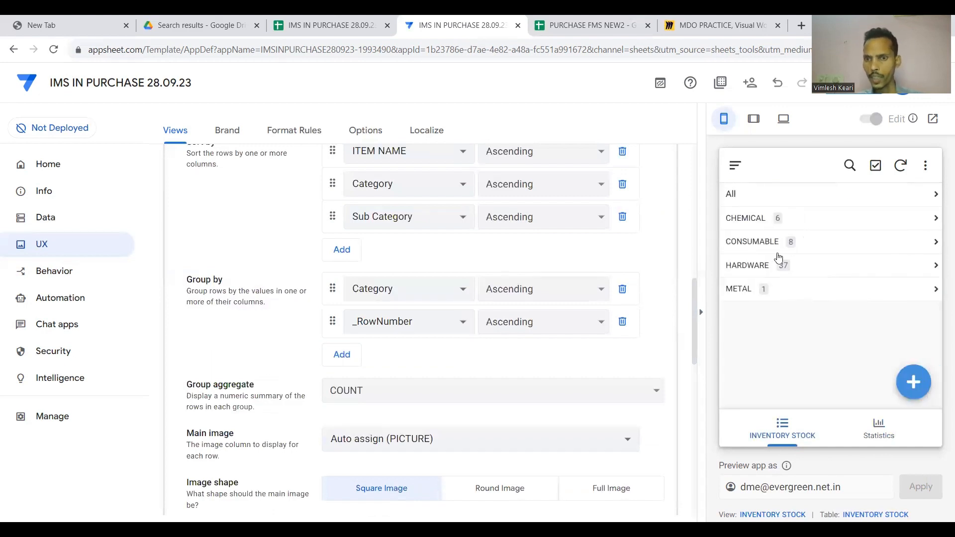
Browse the CHEMICAL group, the Statistics chart and the CONSUMABLE group in the preview.
click(811, 228)
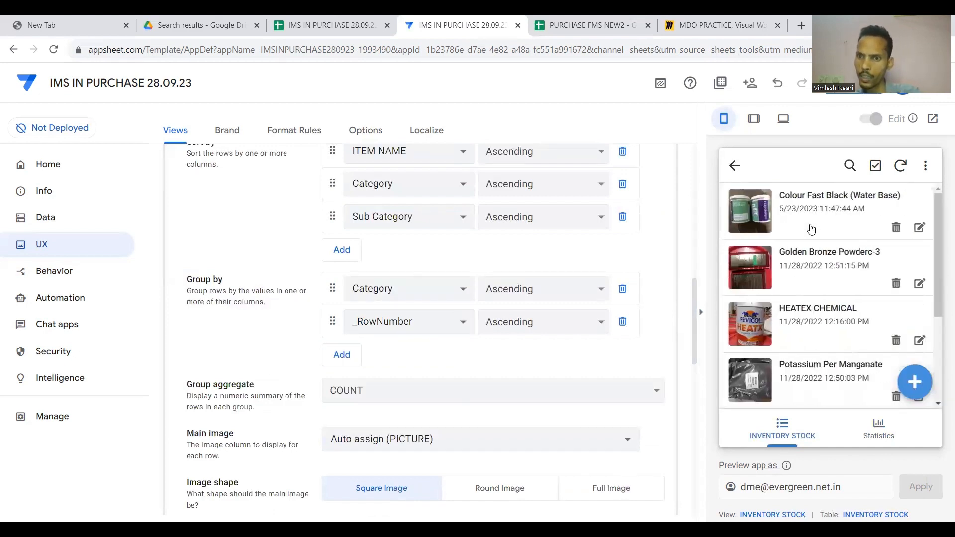
scroll(811, 228, down, 3)
right_click(811, 228)
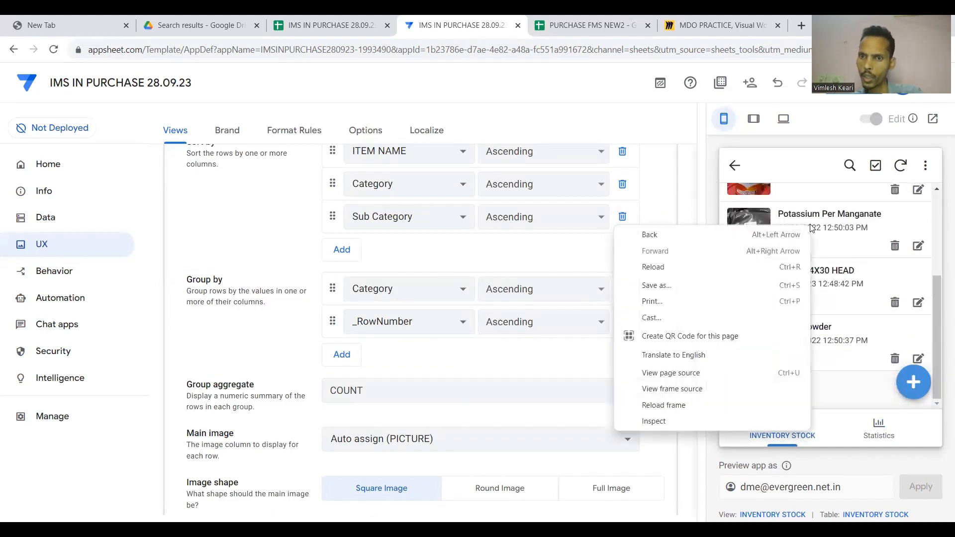
click(785, 176)
click(734, 165)
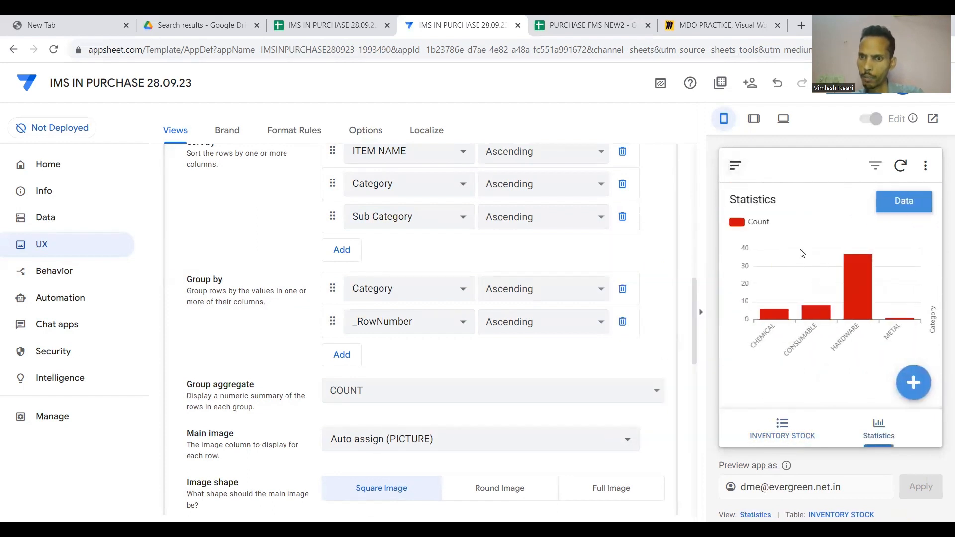
click(782, 428)
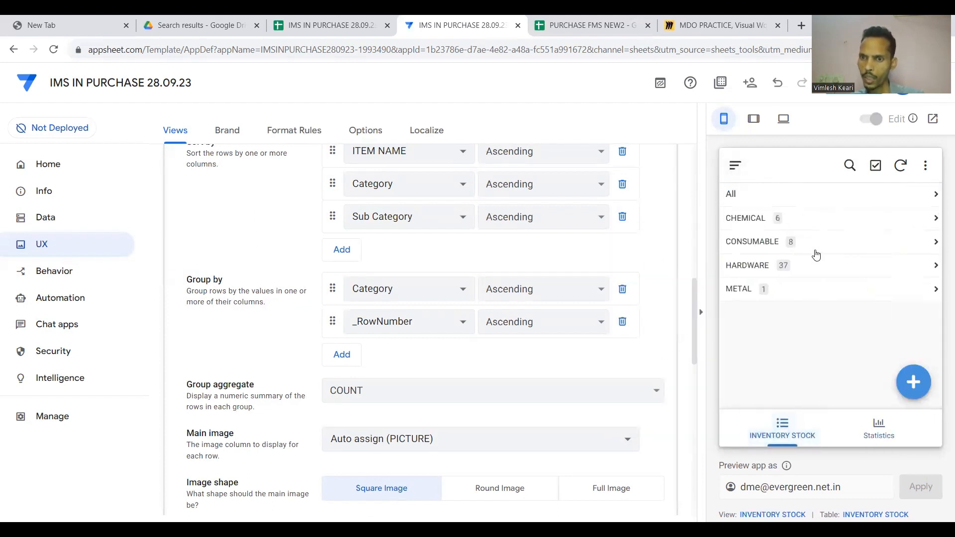
click(819, 249)
scroll(815, 251, down, 3)
scroll(779, 226, up, 3)
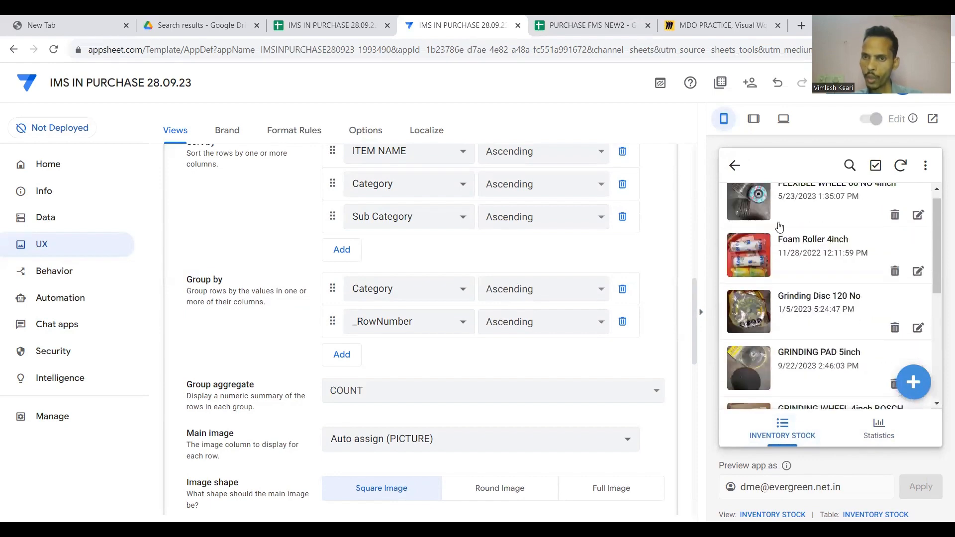
Check the HARDWARE group, then delete both Category and _RowNumber grouping levels.
click(734, 166)
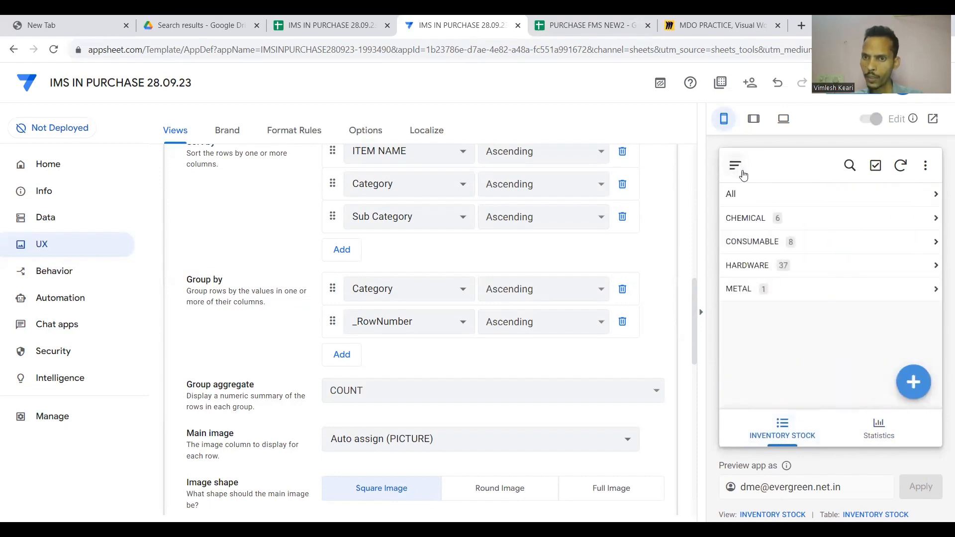
click(789, 266)
scroll(789, 271, down, 10)
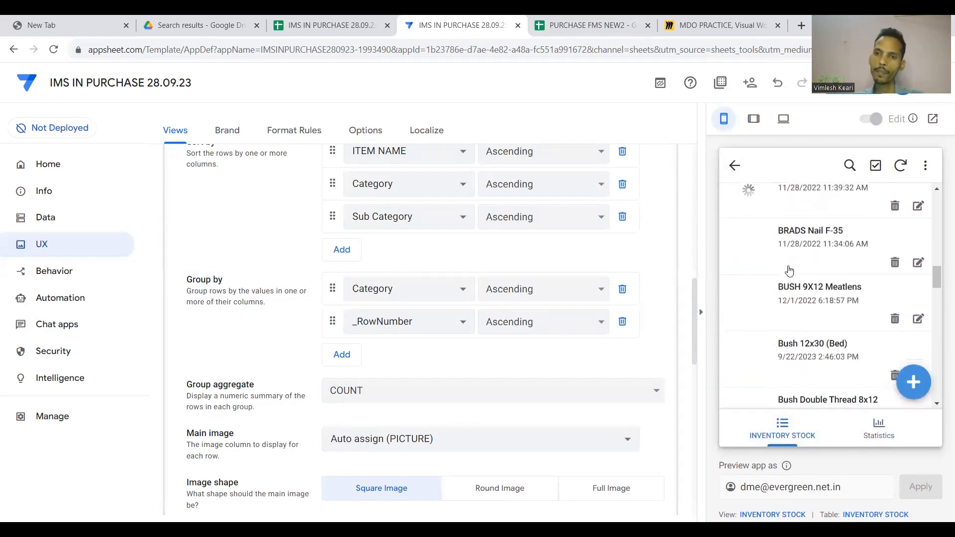
scroll(791, 271, up, 10)
click(731, 167)
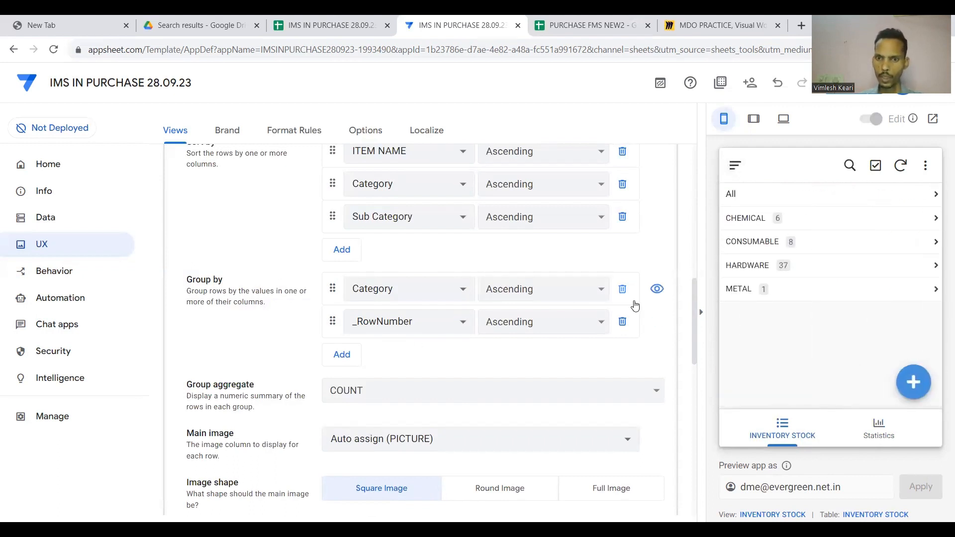
click(622, 289)
click(622, 289)
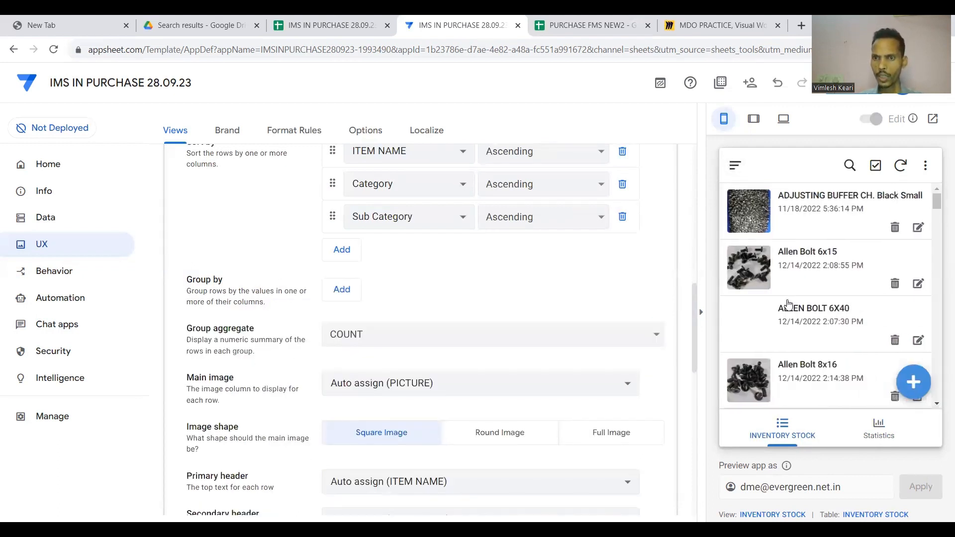
Keep PICTURE as each row's main image, shown as round thumbnails.
scroll(787, 305, down, 5)
scroll(522, 366, down, 1)
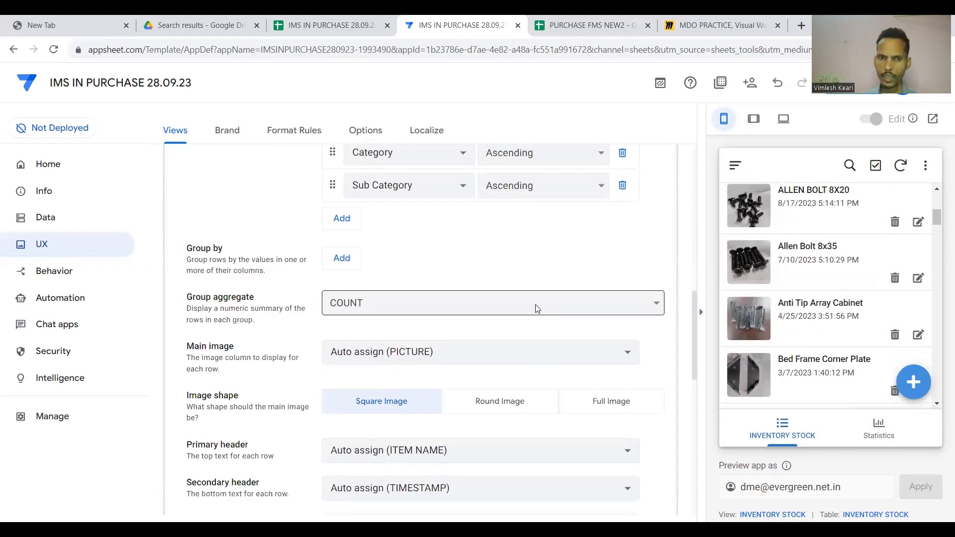
scroll(537, 309, down, 3)
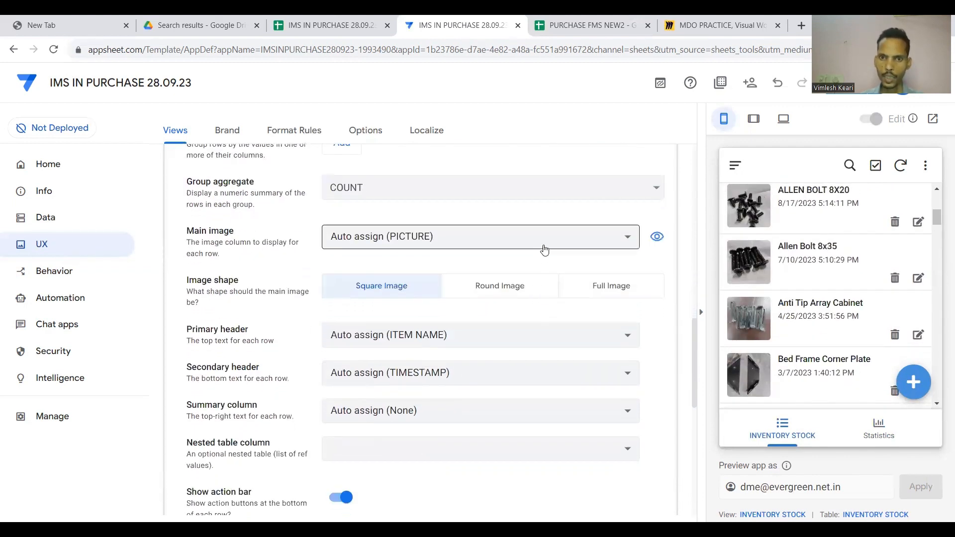
click(546, 247)
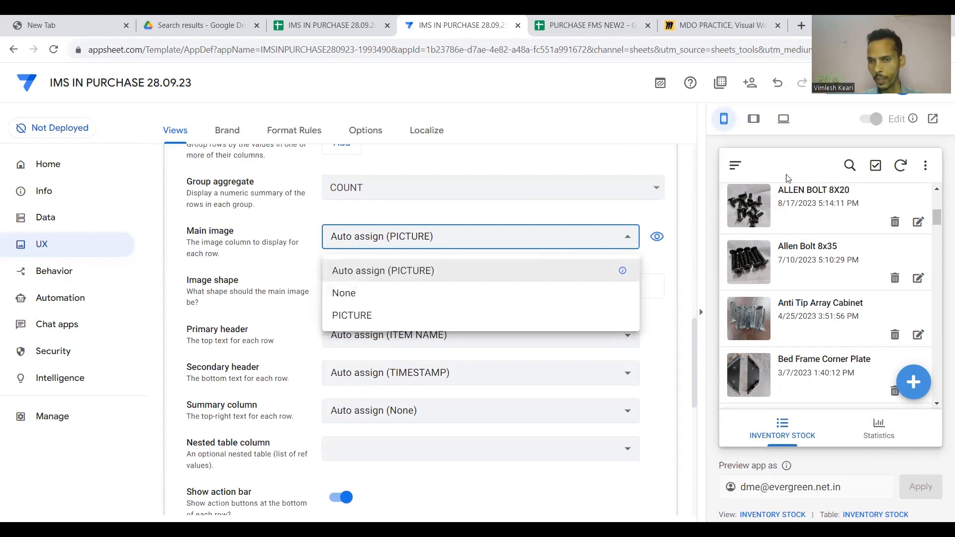
click(794, 203)
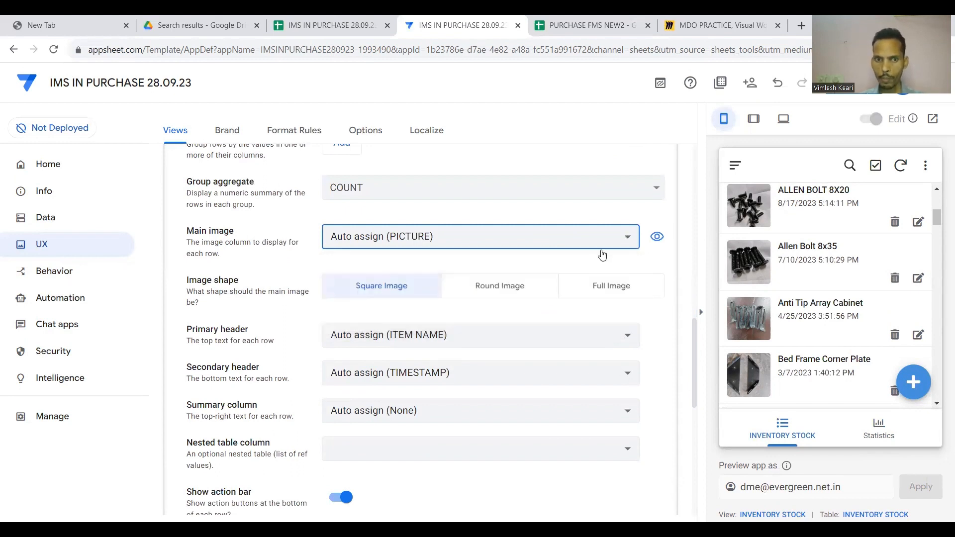
click(507, 290)
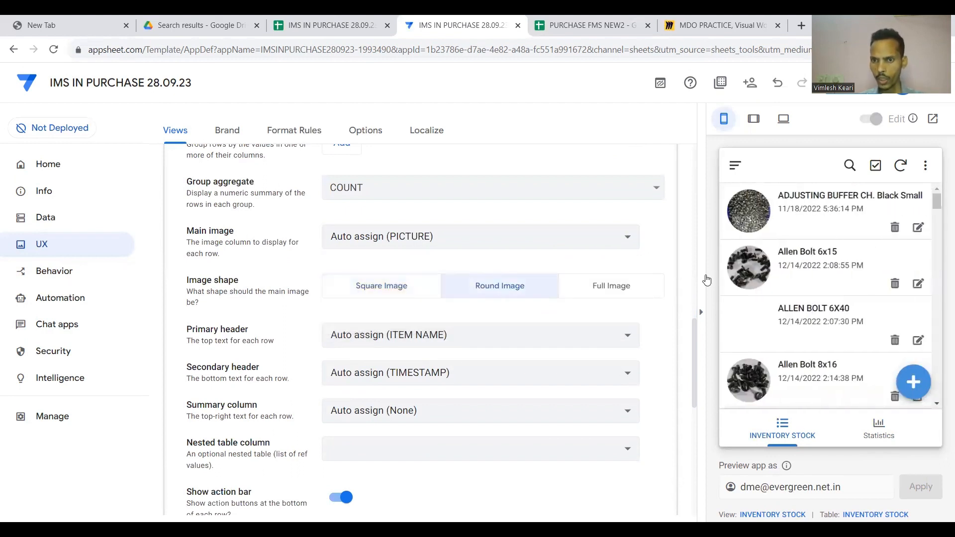
Use ITEM NAME as the primary header and OLD STOCK as the secondary header.
scroll(753, 249, down, 2)
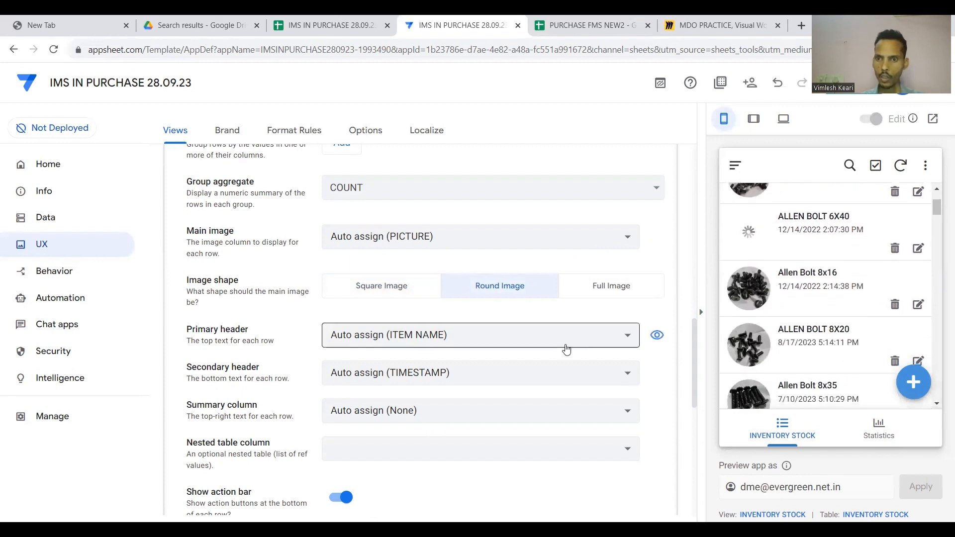
scroll(505, 309, down, 1)
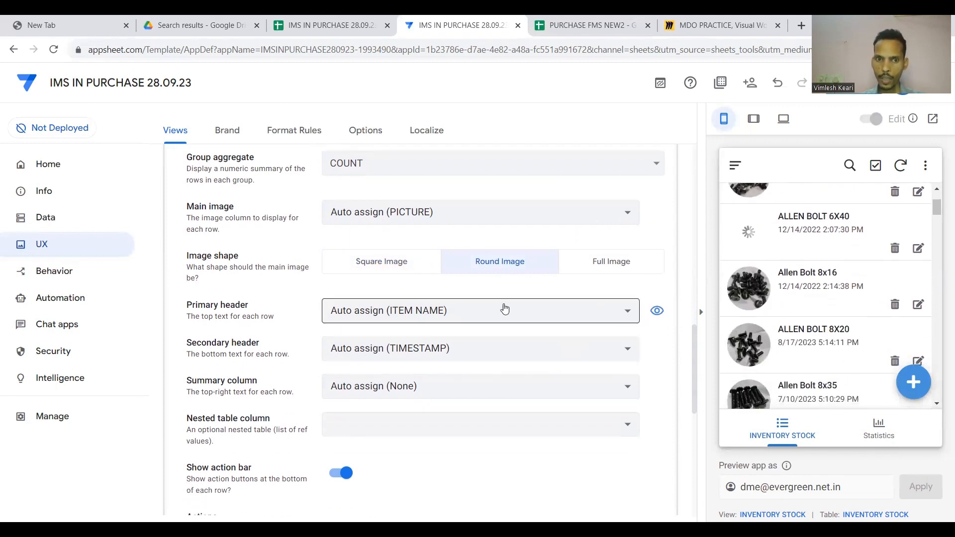
click(432, 315)
click(433, 205)
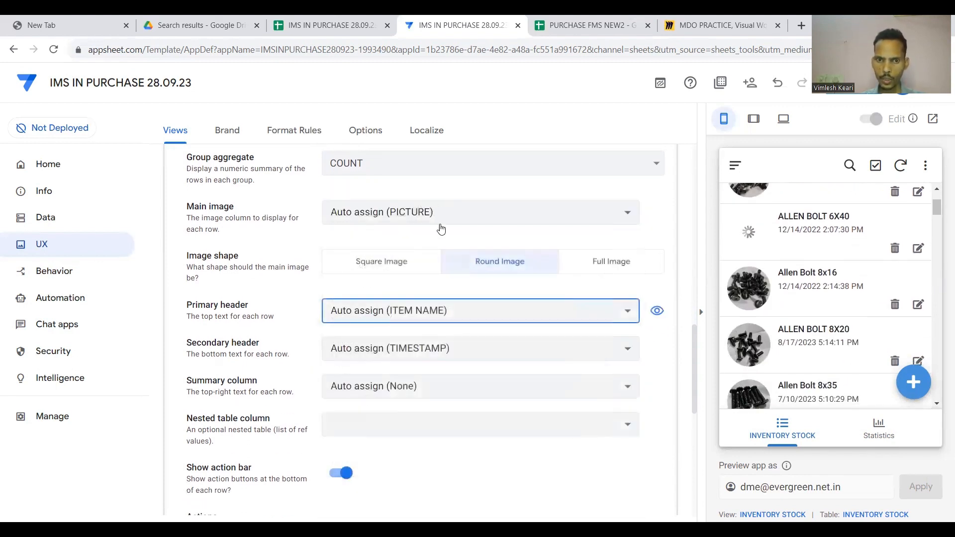
scroll(458, 342, down, 1)
click(479, 319)
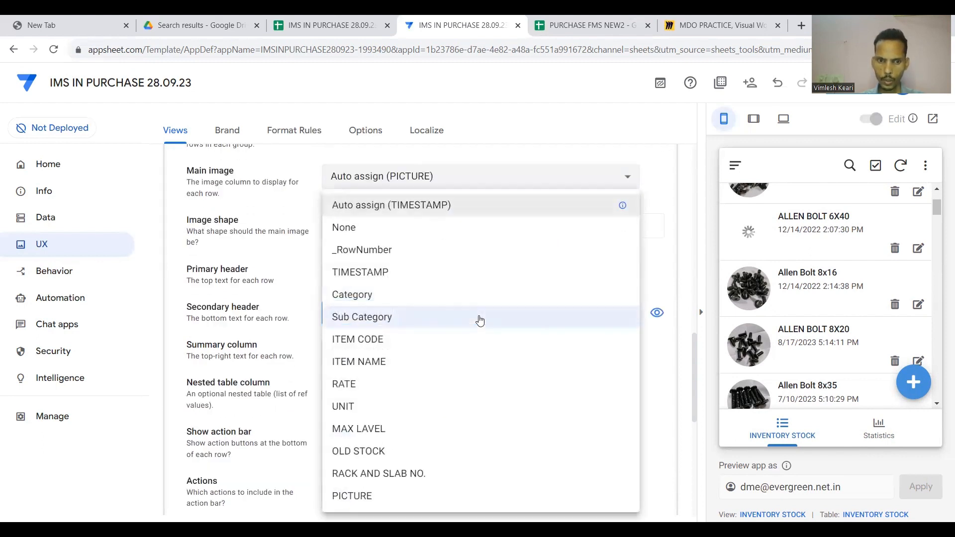
click(399, 452)
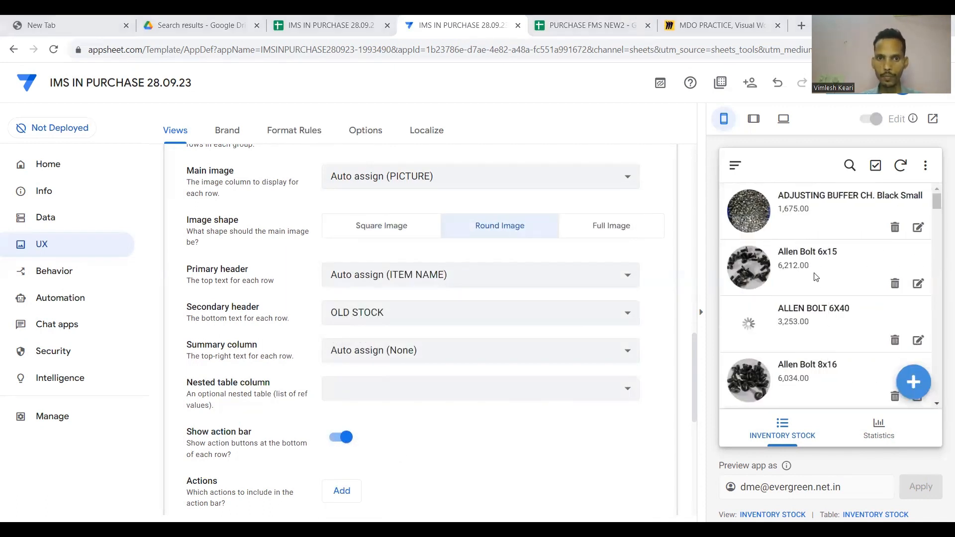
Set the summary column to RACK AND SLAB NO. and check the preview rows.
click(386, 350)
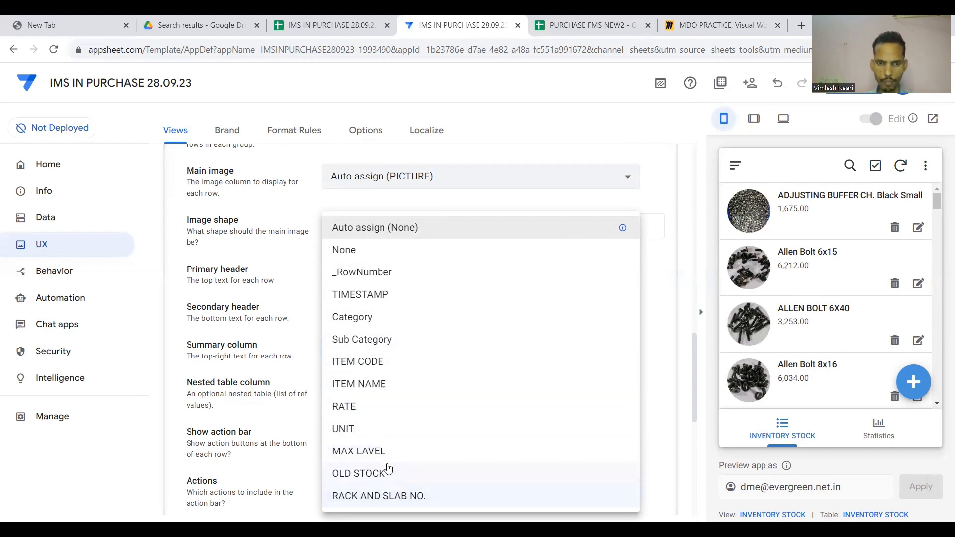
click(379, 498)
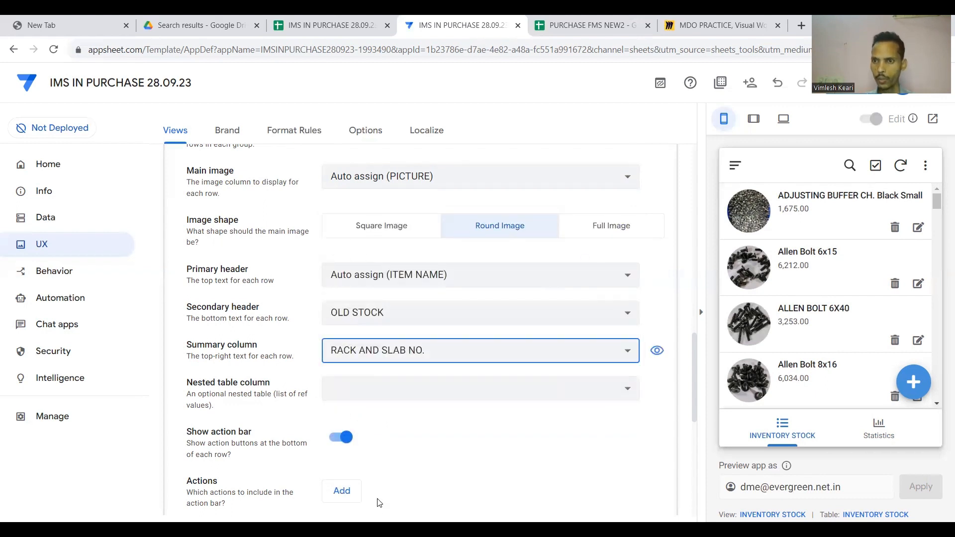
scroll(832, 345, down, 5)
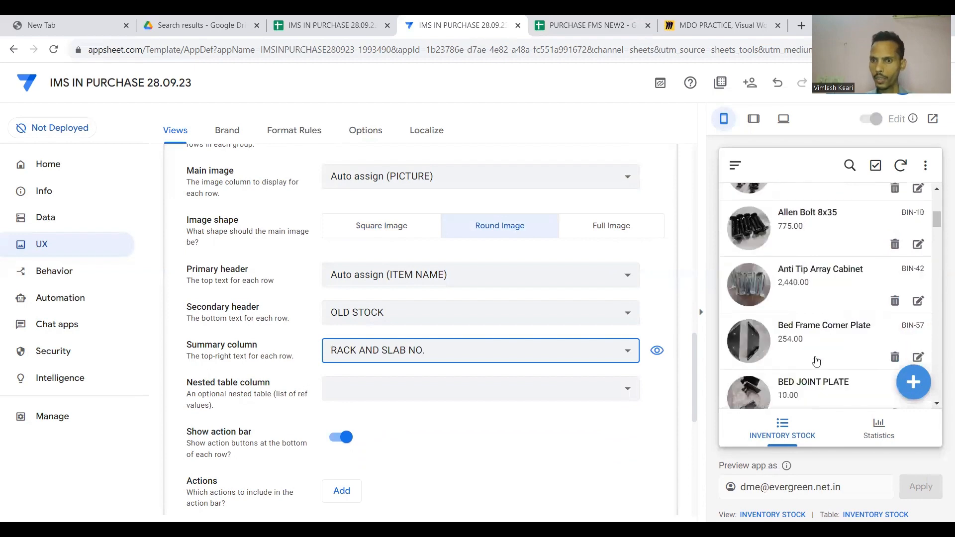
scroll(825, 351, up, 2)
scroll(818, 358, down, 3)
scroll(816, 361, down, 15)
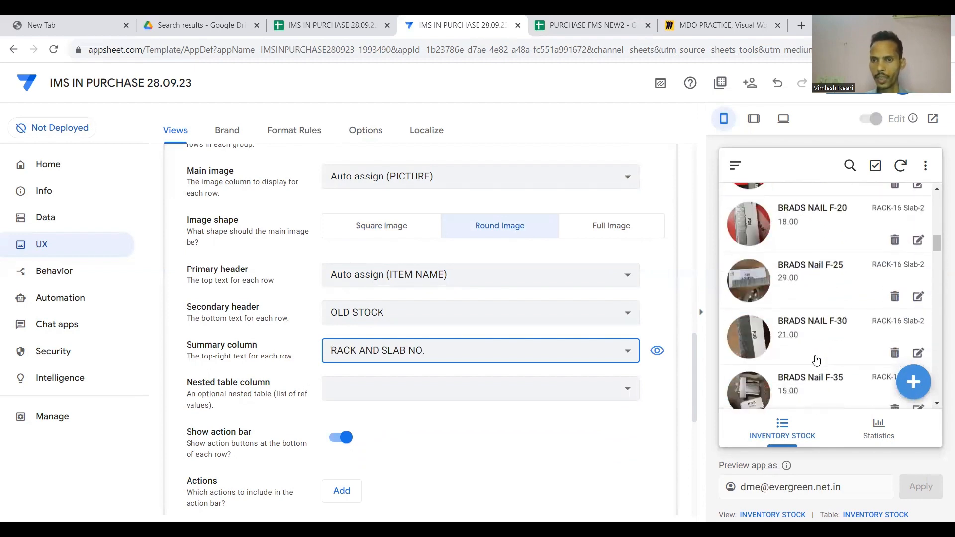
scroll(565, 411, down, 4)
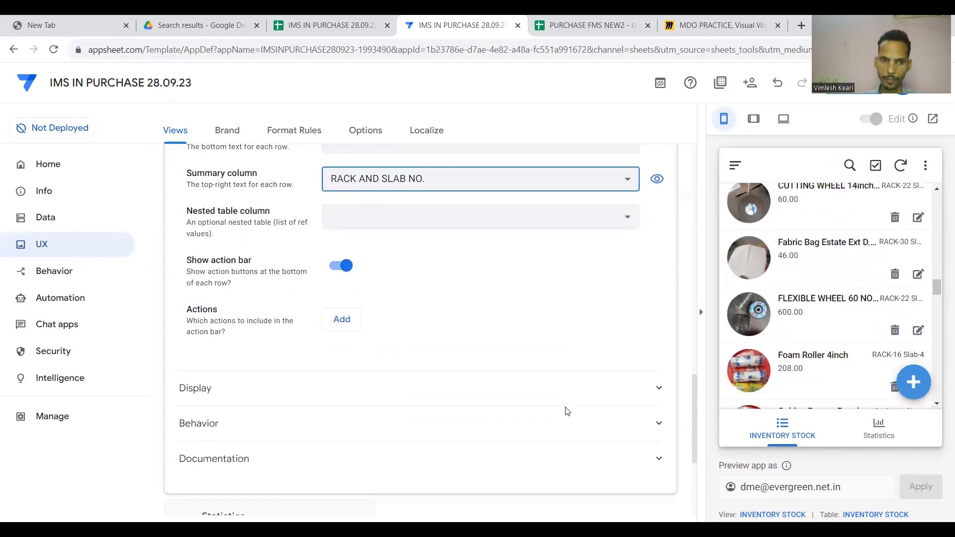
Turn off Show action bar for INVENTORY STOCK and collapse its view settings.
click(344, 265)
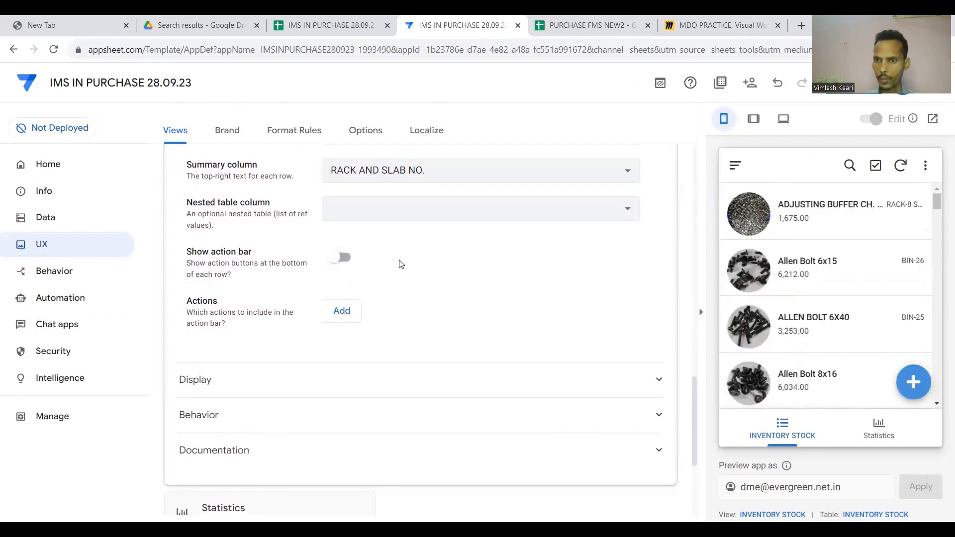
scroll(840, 298, down, 10)
scroll(531, 324, up, 10)
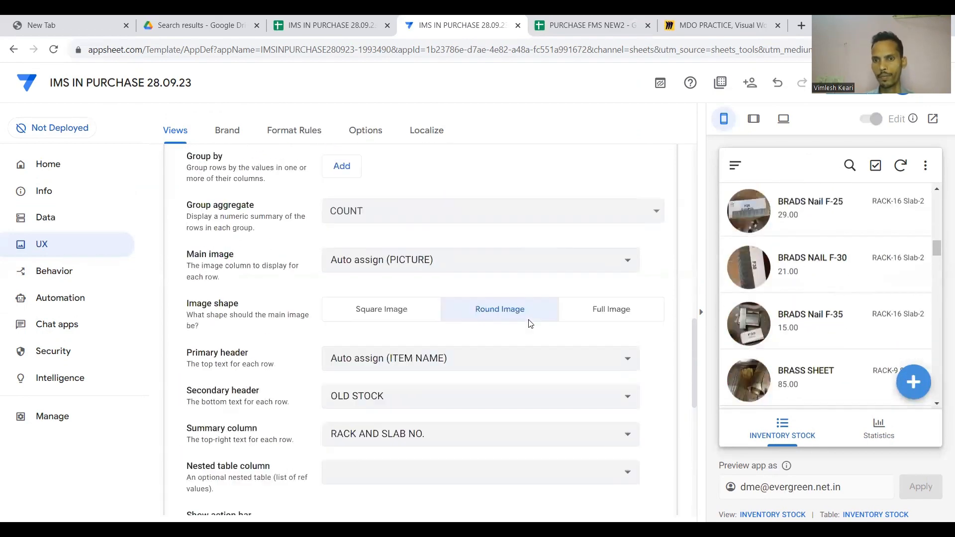
scroll(530, 324, up, 3)
scroll(530, 359, up, 5)
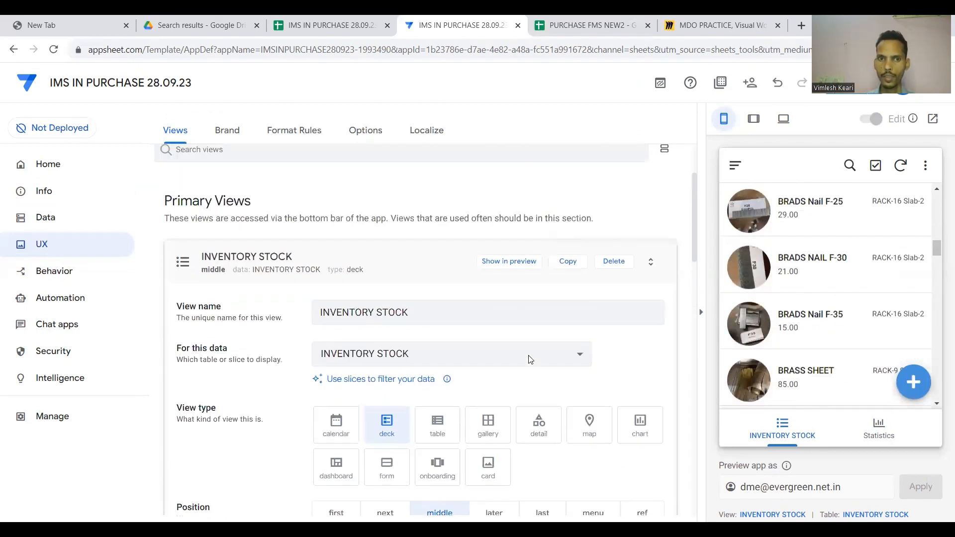
click(403, 313)
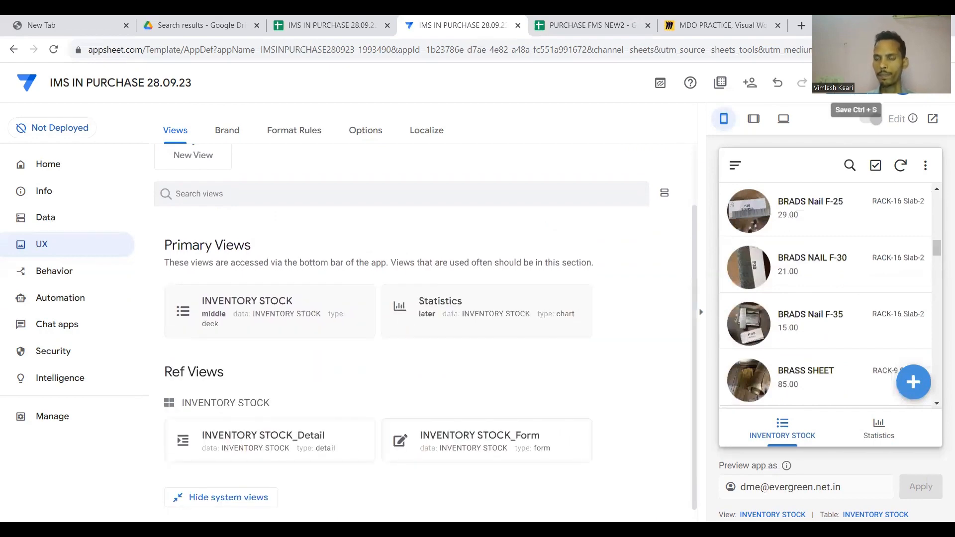
Save the app and switch to the IMS IN PURCHASE 28.09.23 spreadsheet.
click(856, 83)
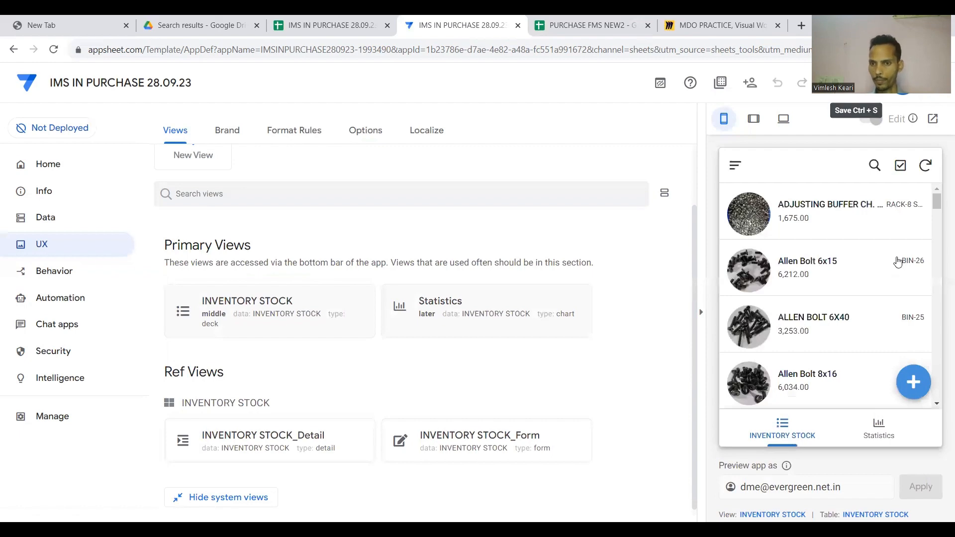
scroll(855, 323, down, 5)
scroll(855, 322, down, 10)
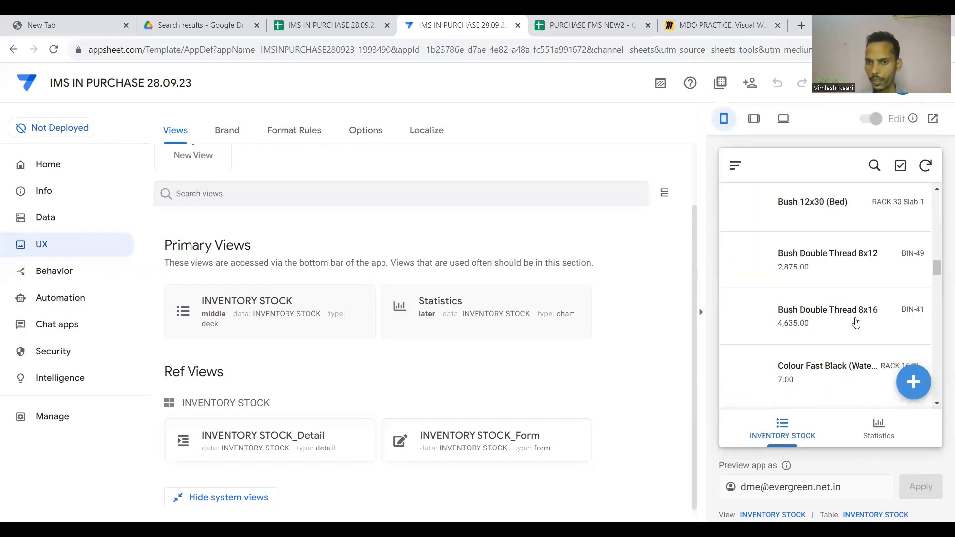
scroll(855, 322, up, 5)
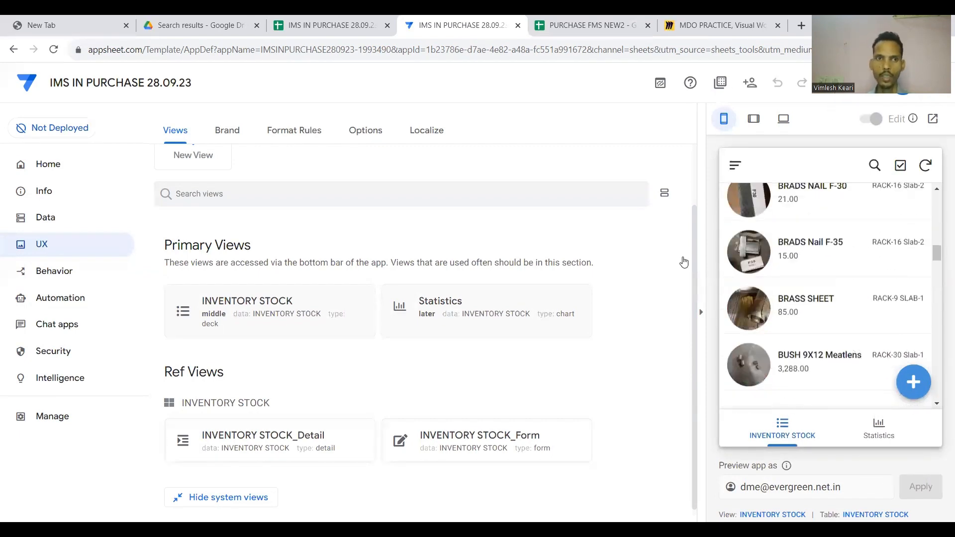
click(352, 15)
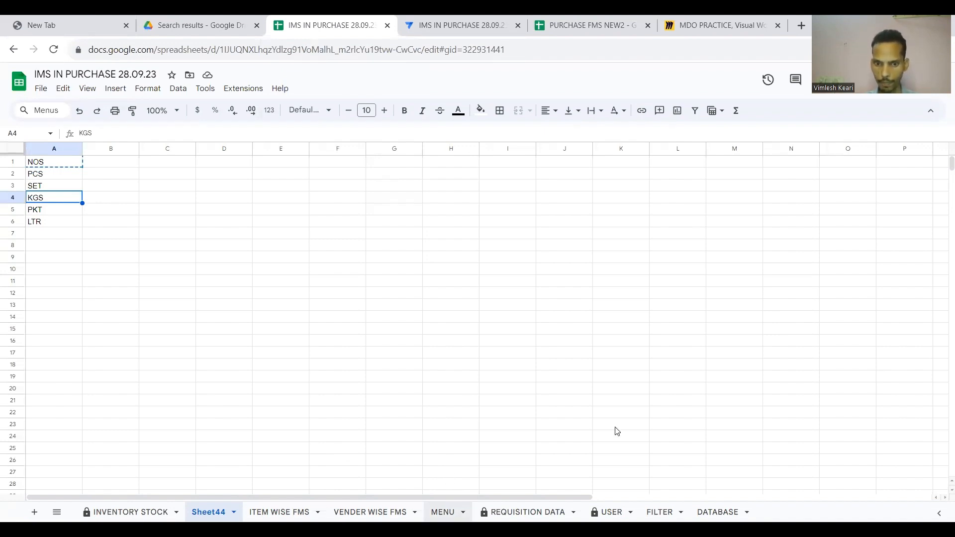
Delete rows 9 through 100 of the REQUISITION DATA sheet.
click(527, 511)
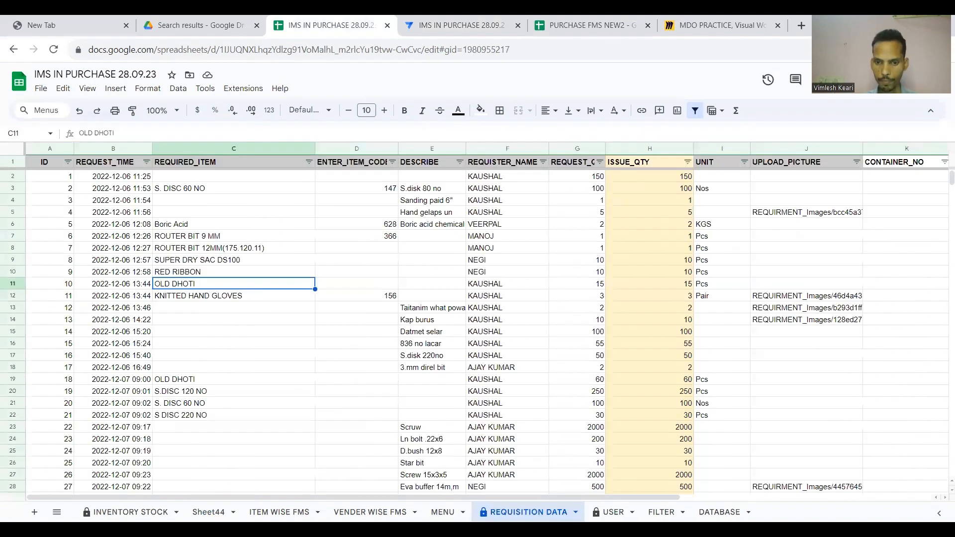
click(255, 259)
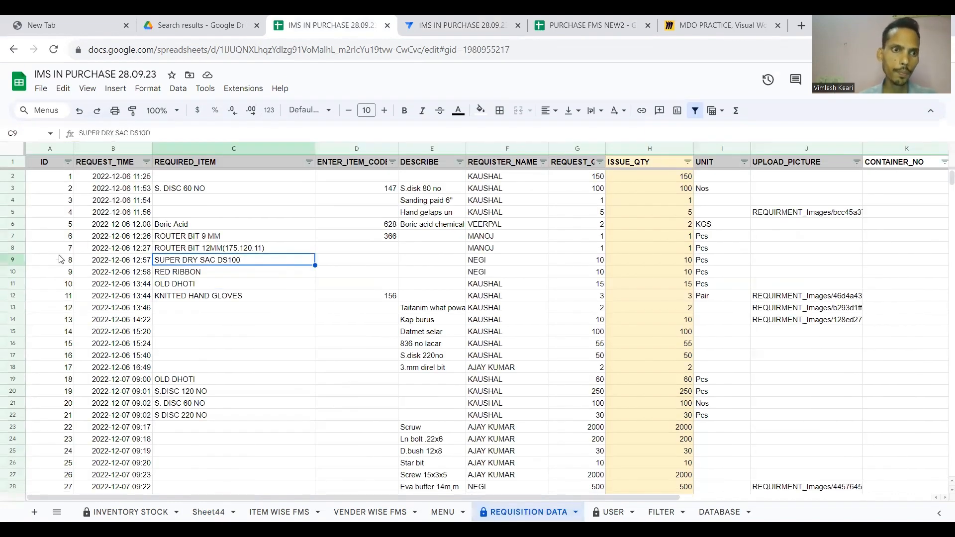
click(17, 258)
key(ctrl+shift+Down)
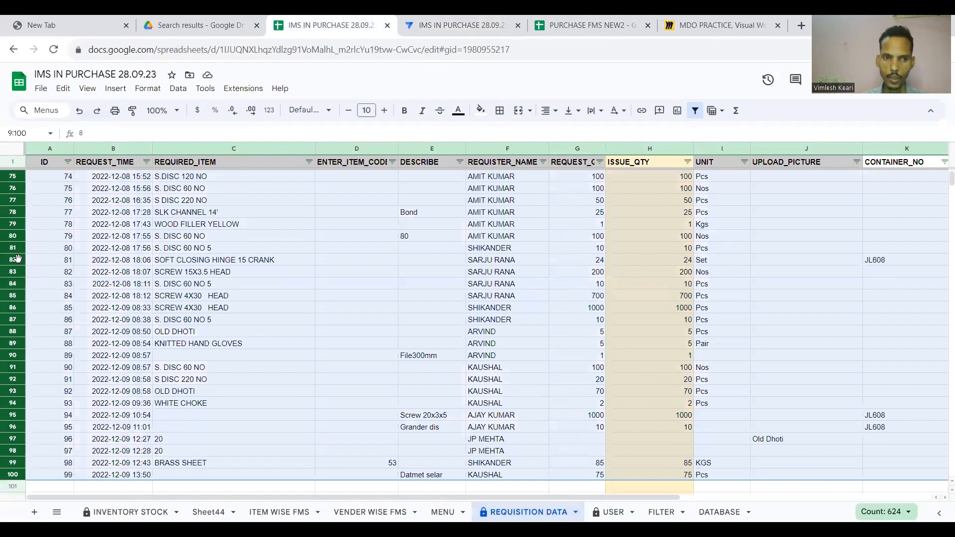
right_click(18, 298)
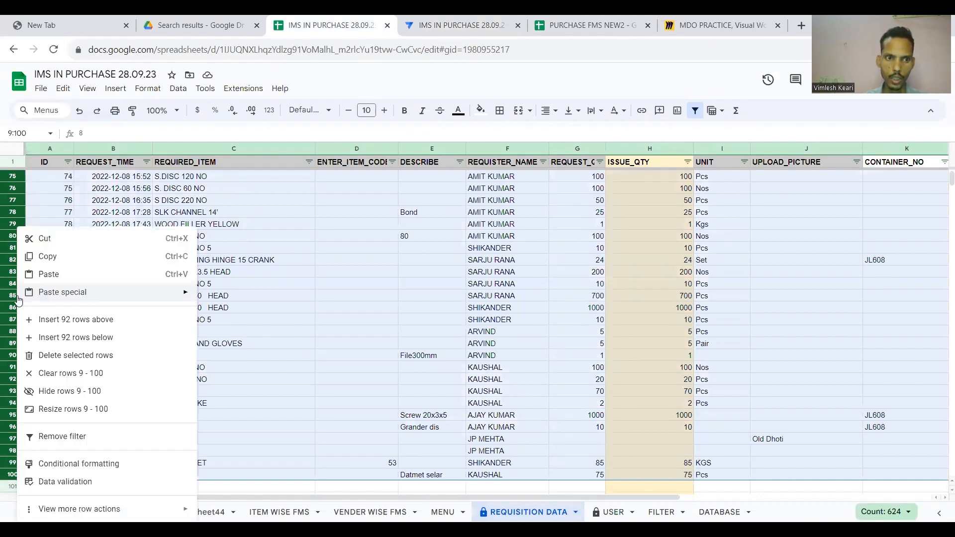
click(35, 355)
key(Up)
key(Up)
key(Up)
key(Up)
key(Up)
key(Up)
key(Up)
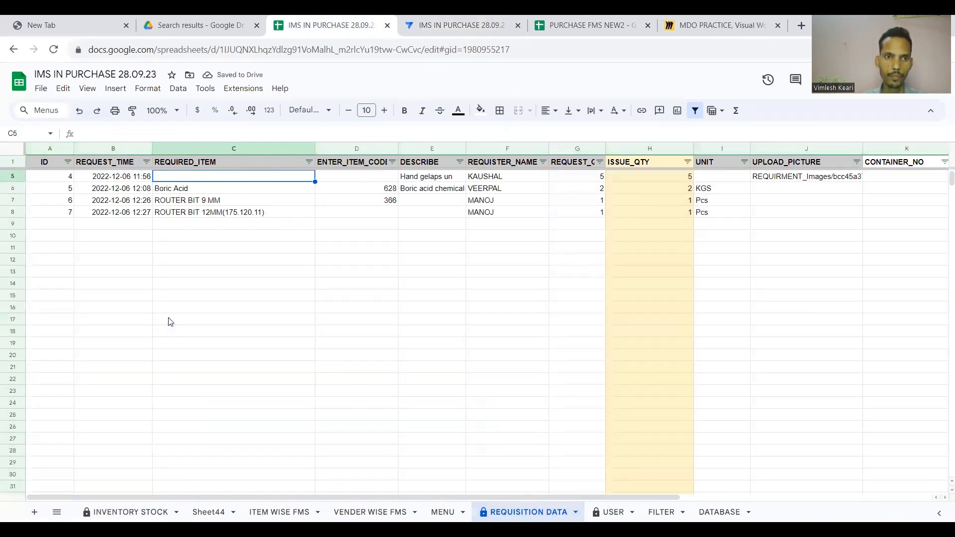
key(Down)
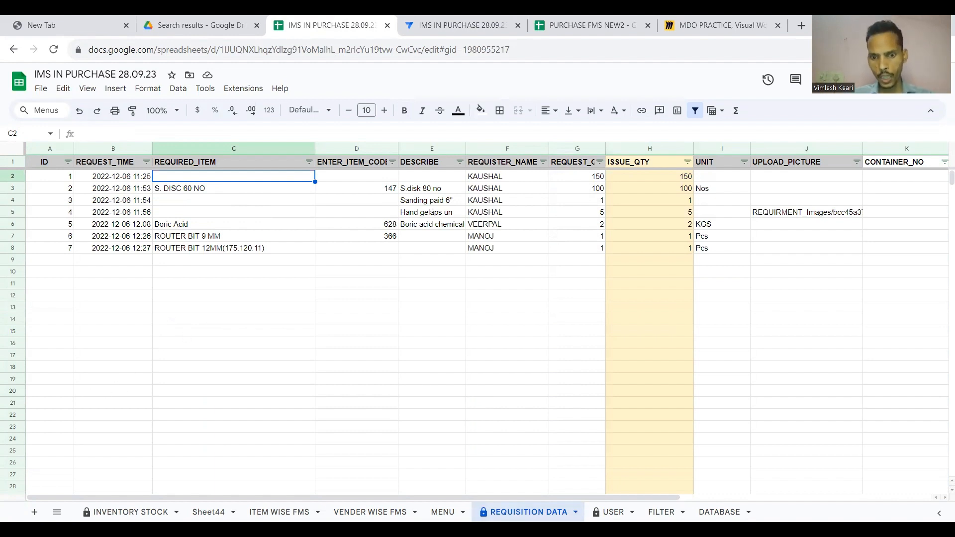
Review the REQUISITION DATA column headers from ID through UPLOAD_PICTURE.
click(310, 213)
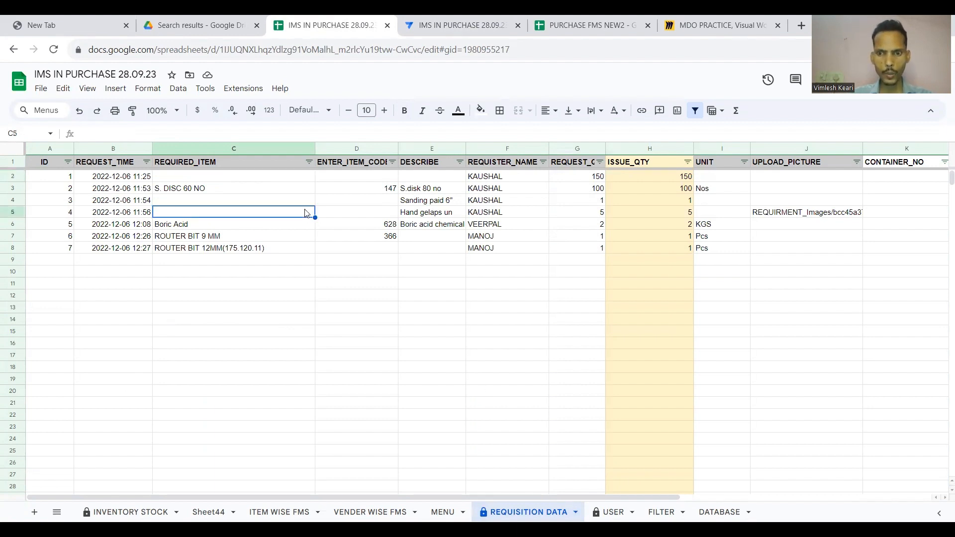
click(54, 164)
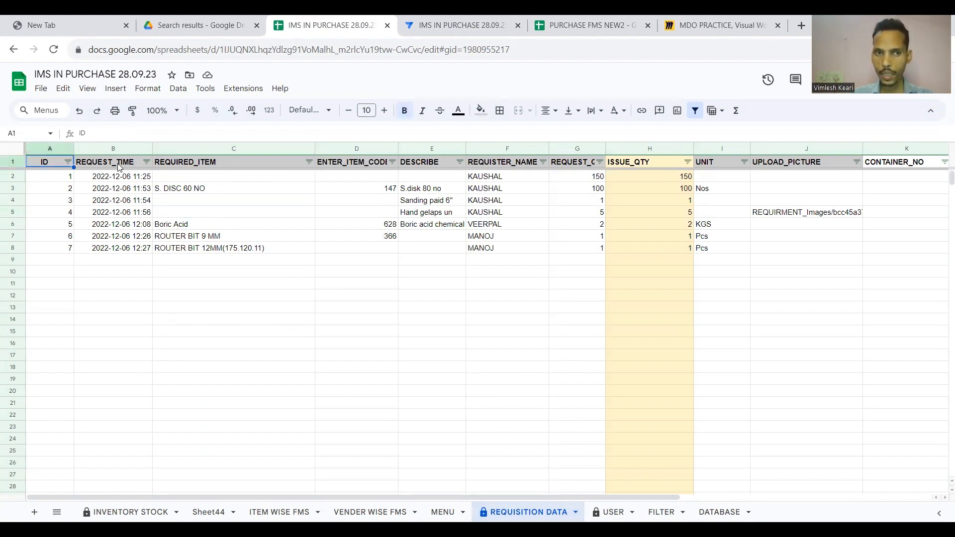
click(212, 165)
click(352, 166)
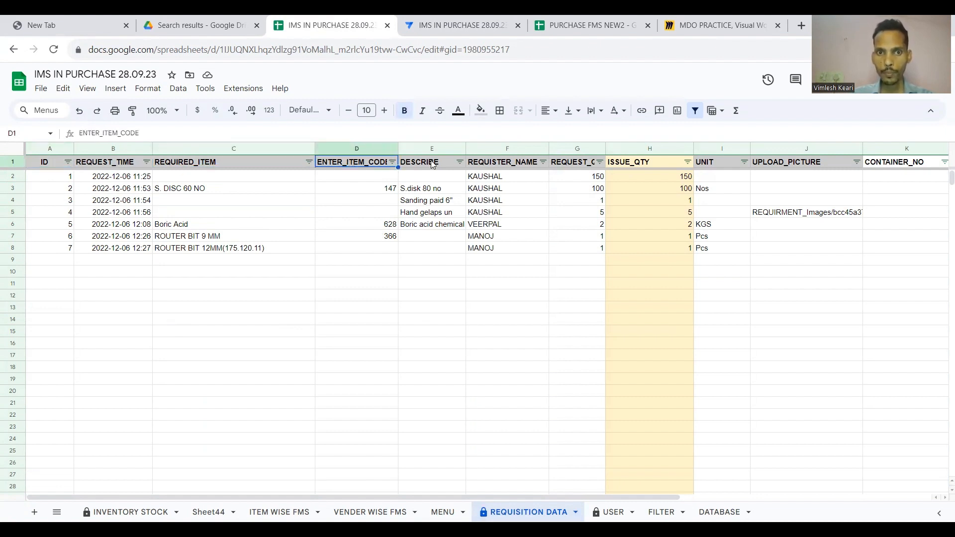
click(434, 165)
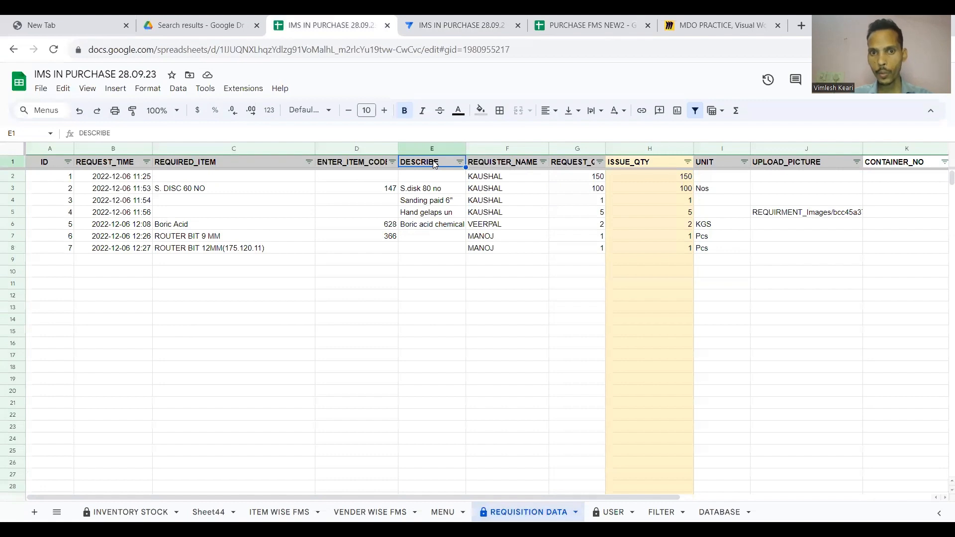
click(496, 167)
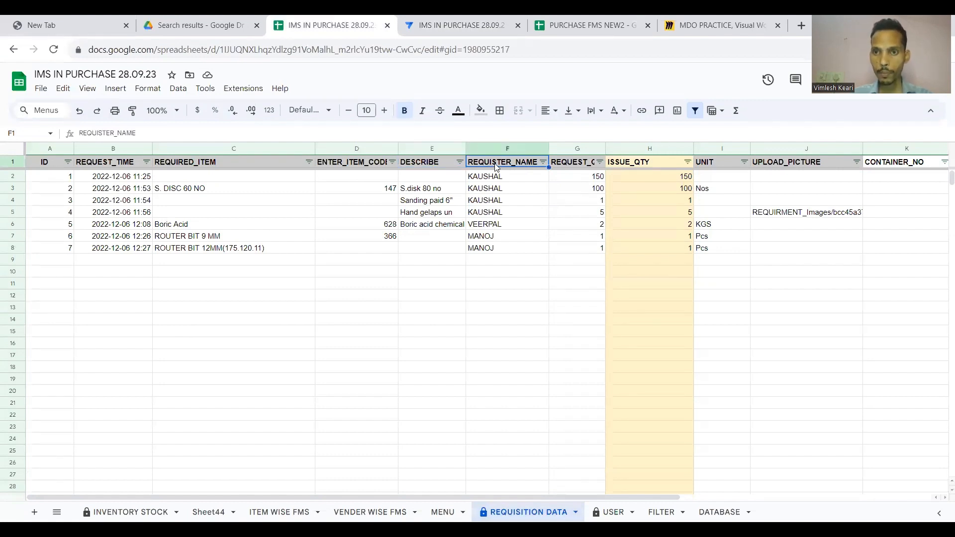
click(575, 169)
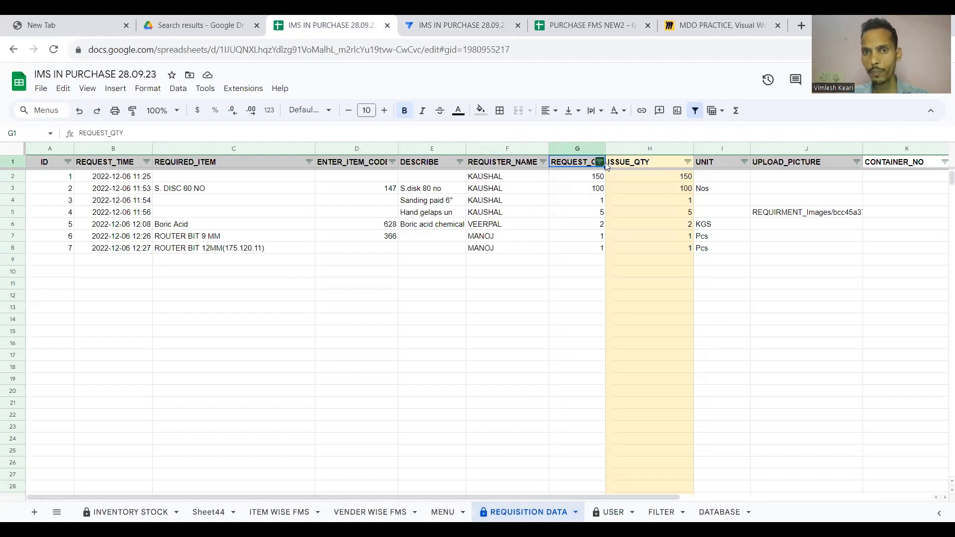
click(623, 164)
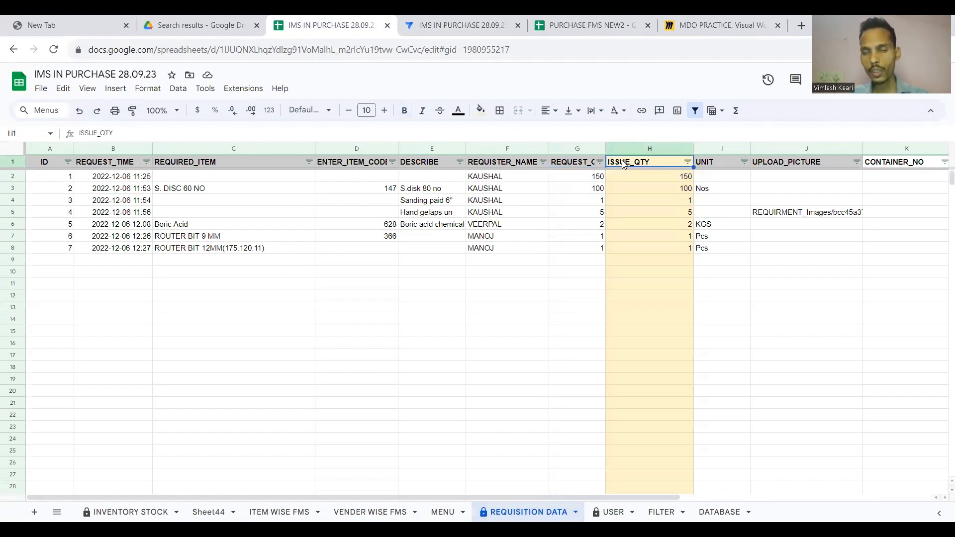
click(720, 160)
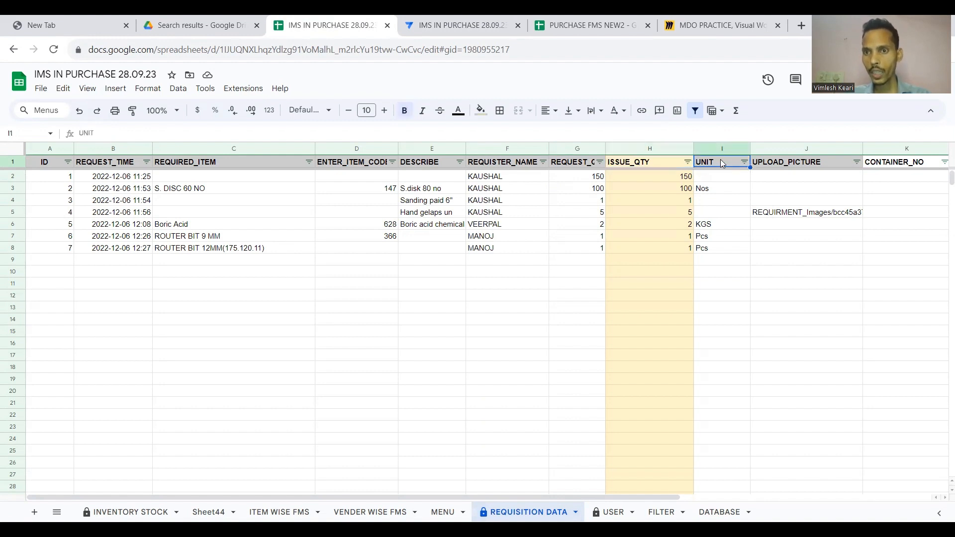
click(789, 166)
Check the CONTAINER_NO and ARTICLE_NAME headers, then return to the AppSheet editor.
scroll(789, 166, right, 4)
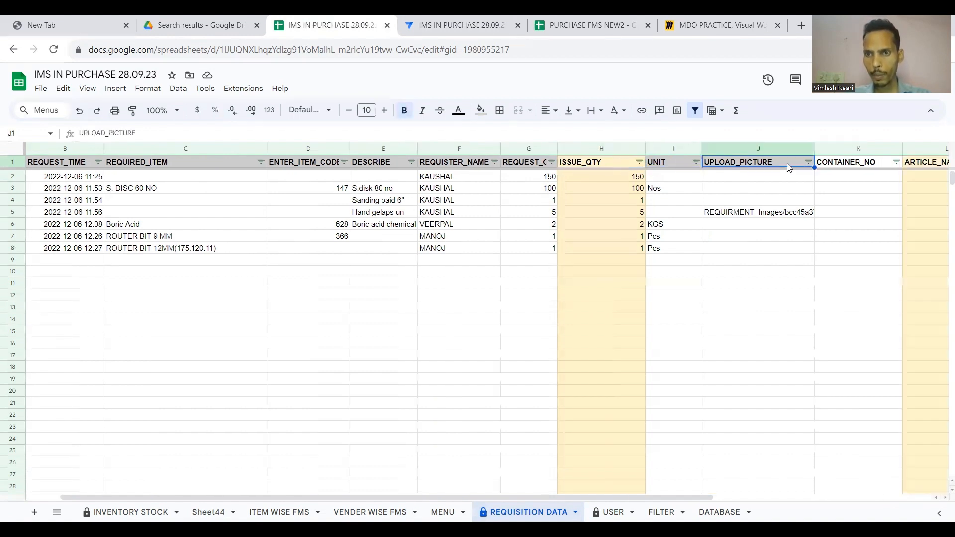
click(640, 167)
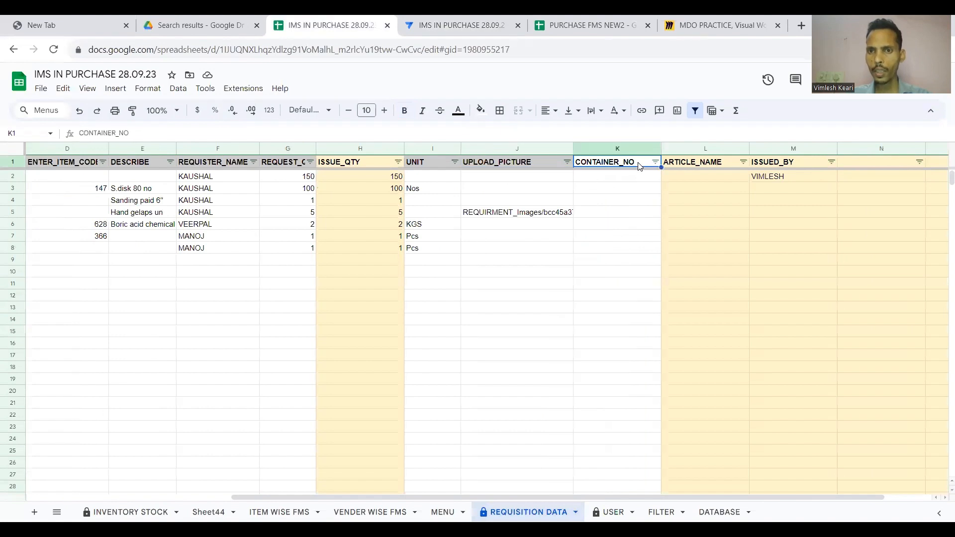
click(712, 164)
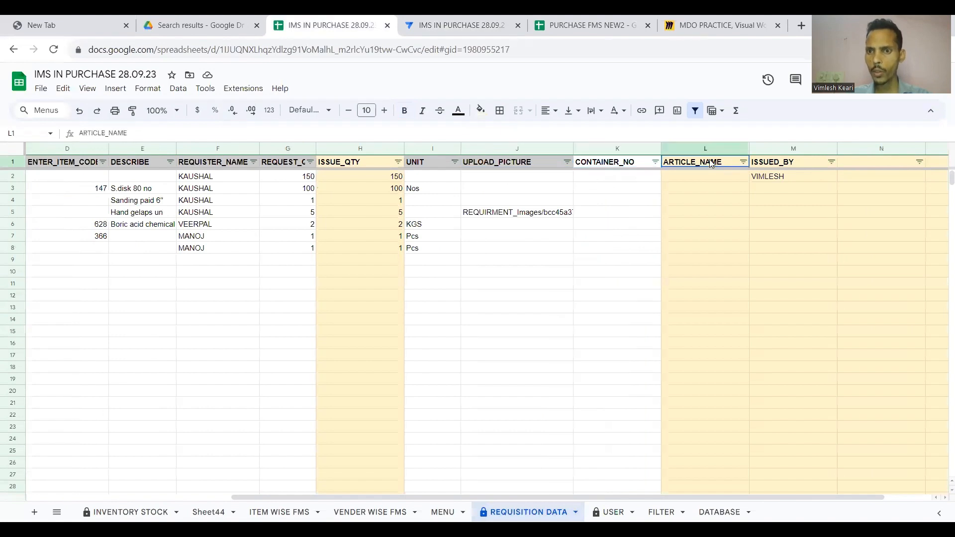
click(614, 162)
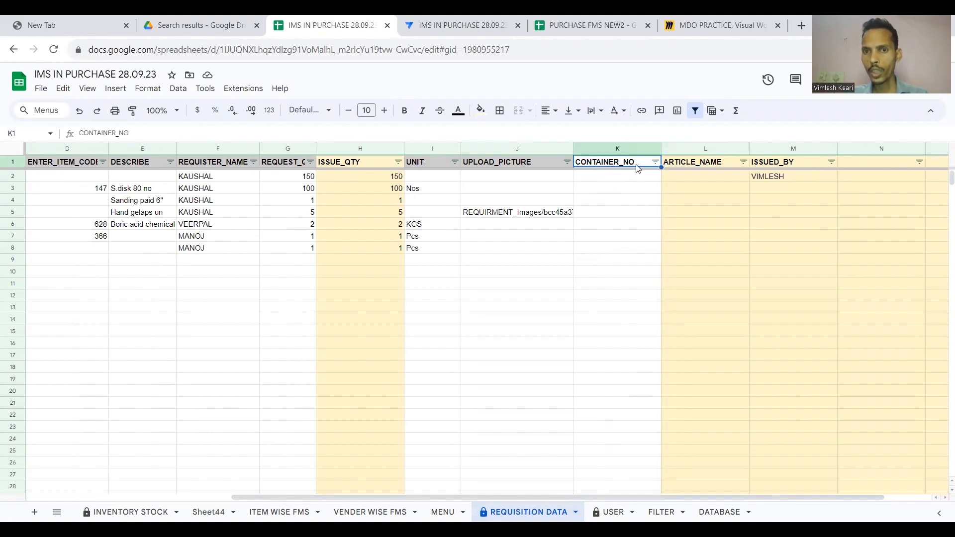
click(686, 165)
scroll(657, 179, left, 3)
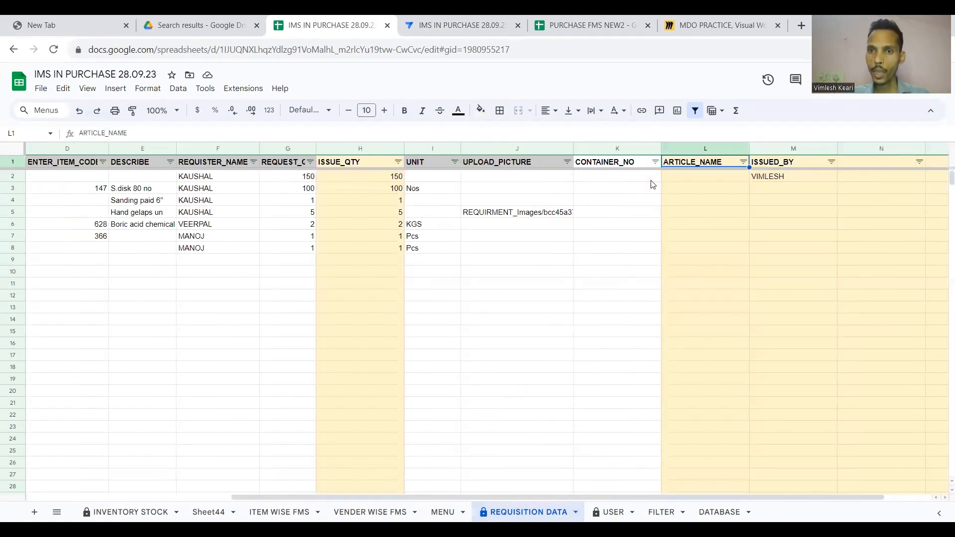
click(417, 24)
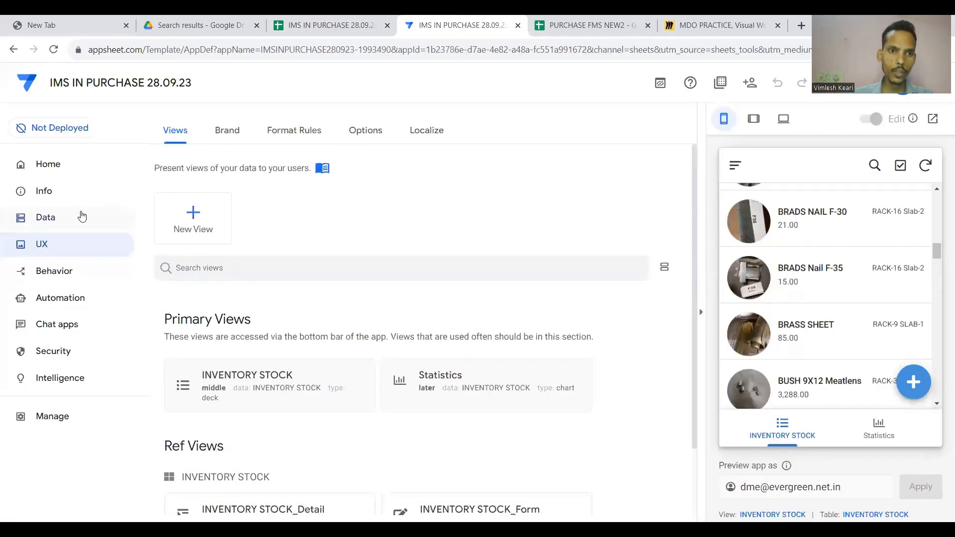
Review the app's Data tables, collapsing INVENTORY STOCK and checking the REQUISITION DATA sheet.
click(79, 217)
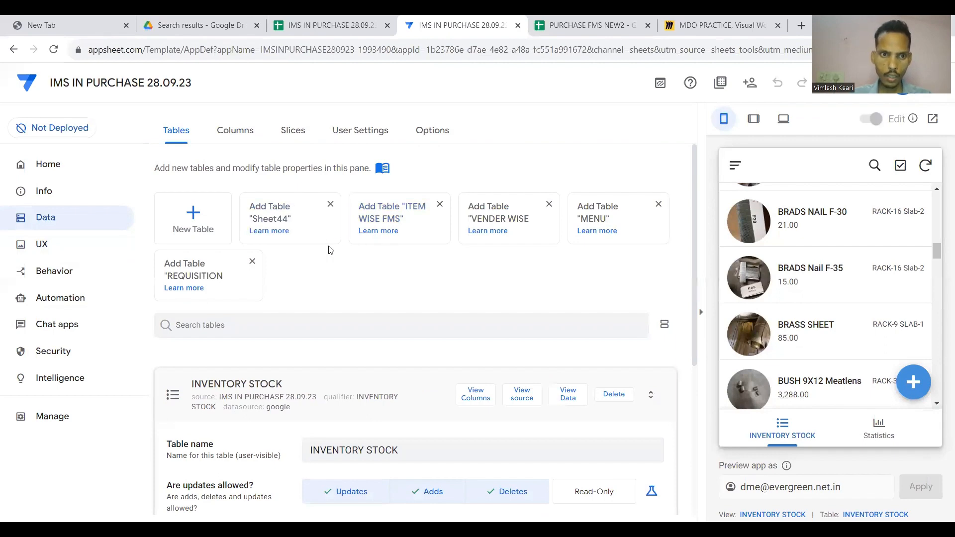
click(293, 395)
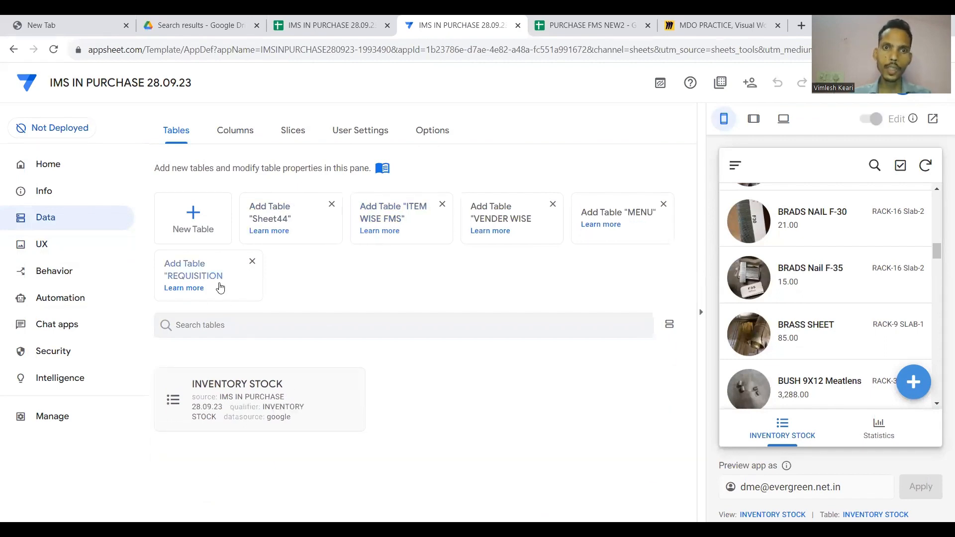
click(328, 25)
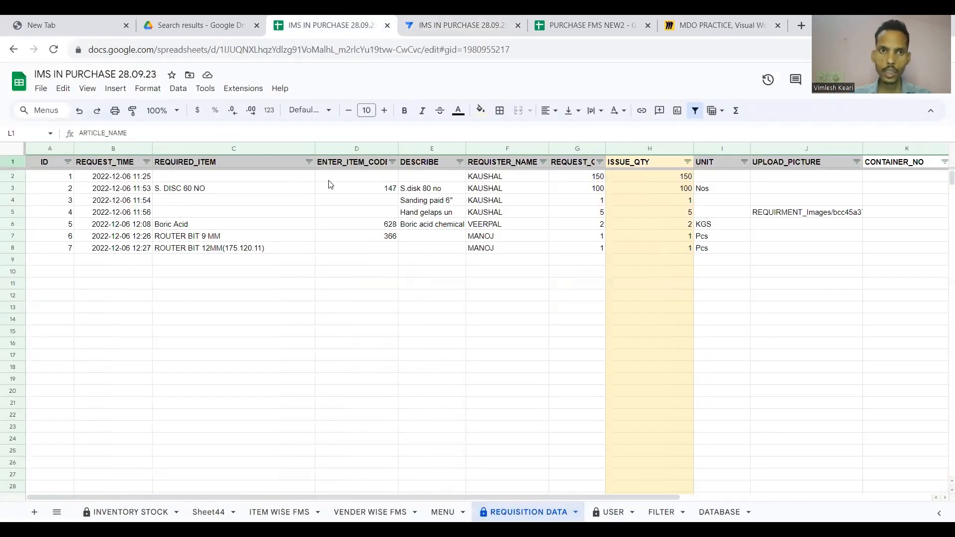
click(471, 25)
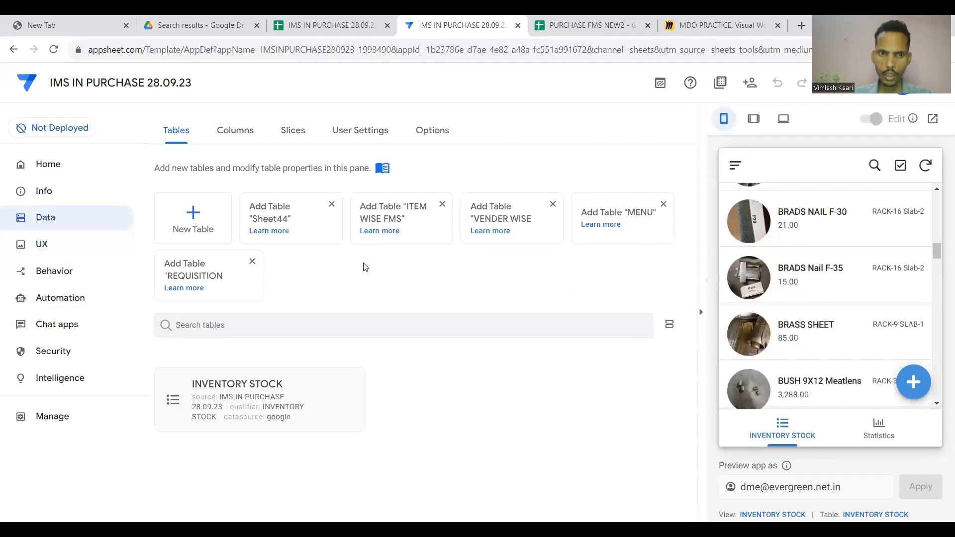
Start a new table with Google Sheets as its data source.
click(199, 215)
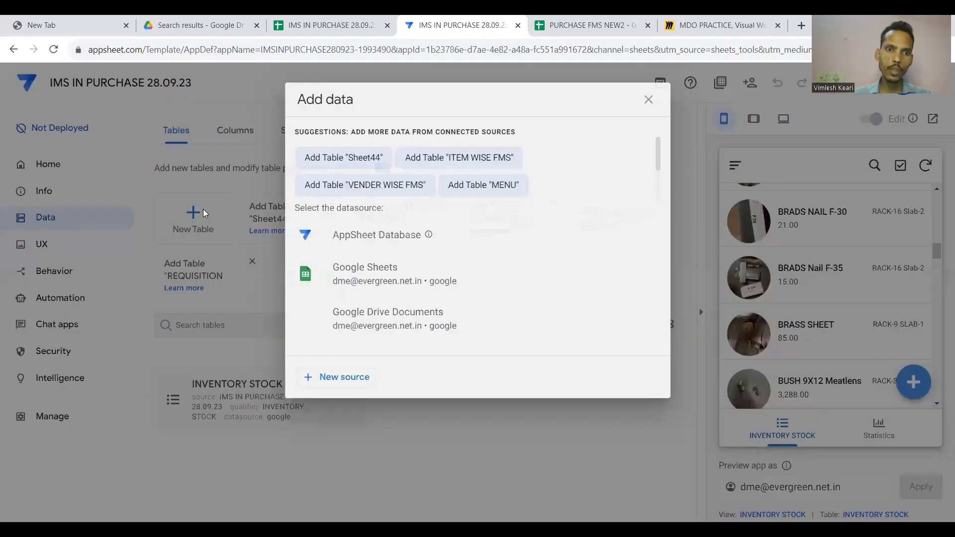
click(363, 314)
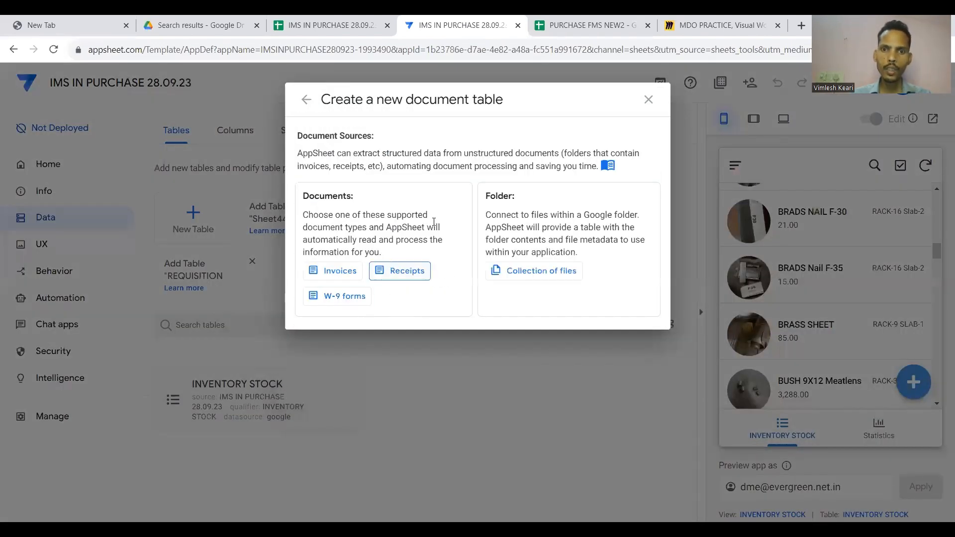
click(648, 100)
click(195, 217)
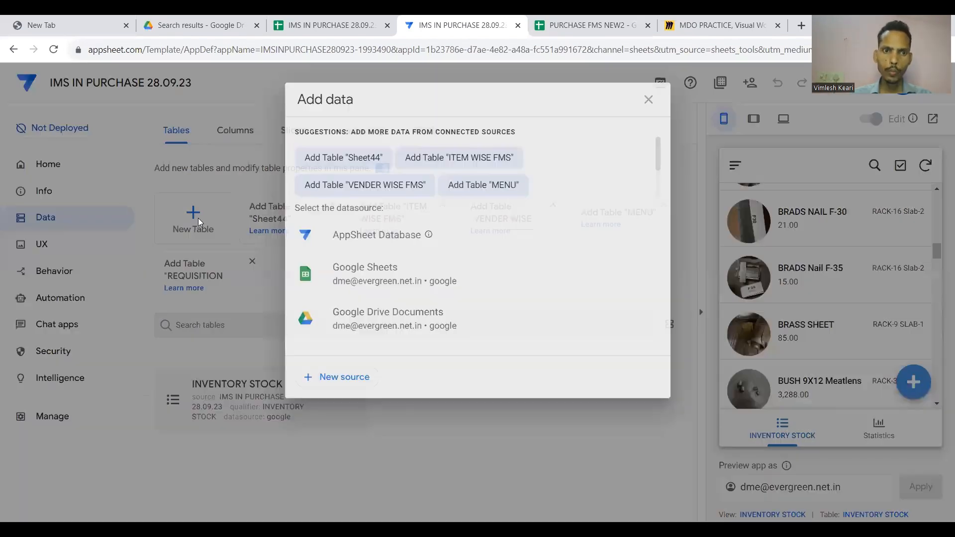
click(337, 264)
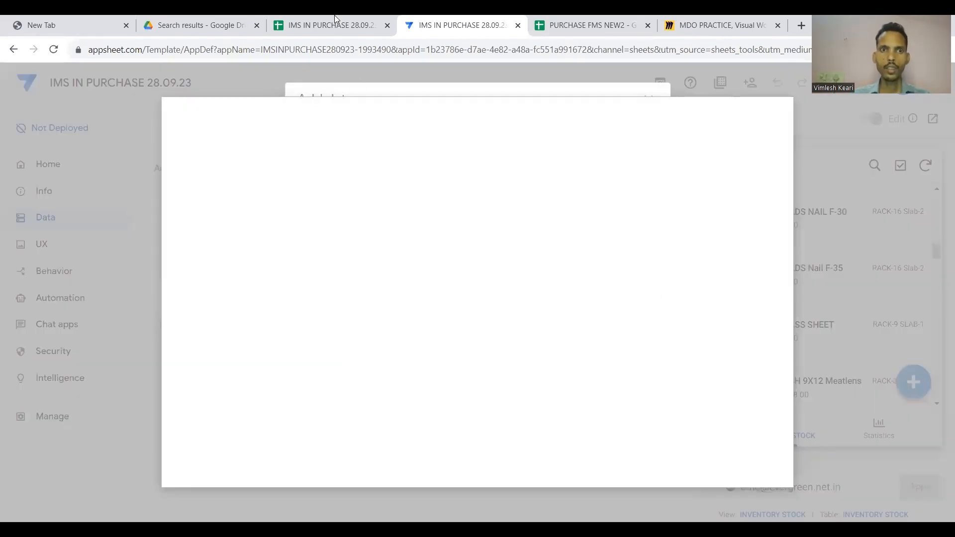
Find the IMS IN PURCHASE 28.09.23 file and add its REQUISITION DATA worksheet.
click(334, 18)
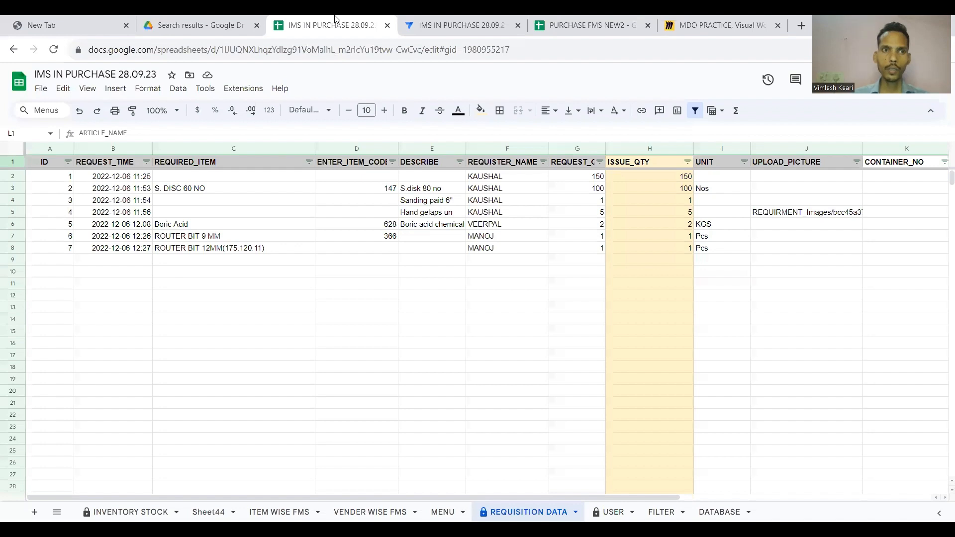
click(124, 75)
key(ctrl+c)
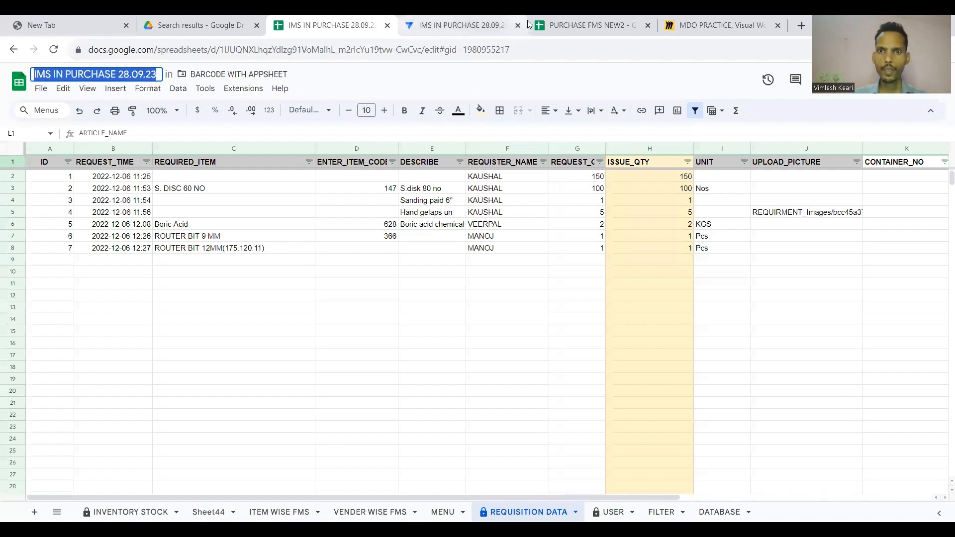
click(455, 25)
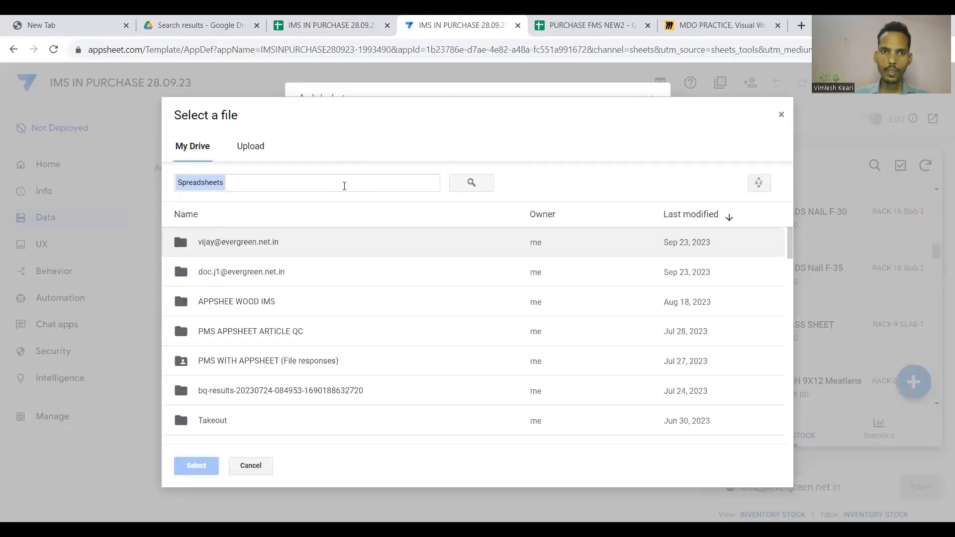
click(344, 186)
key(ctrl+v)
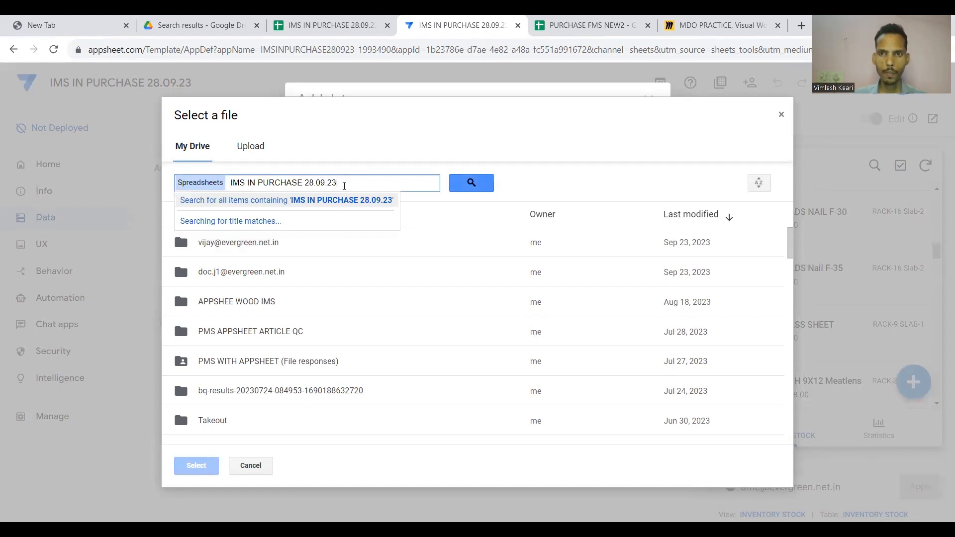
click(301, 215)
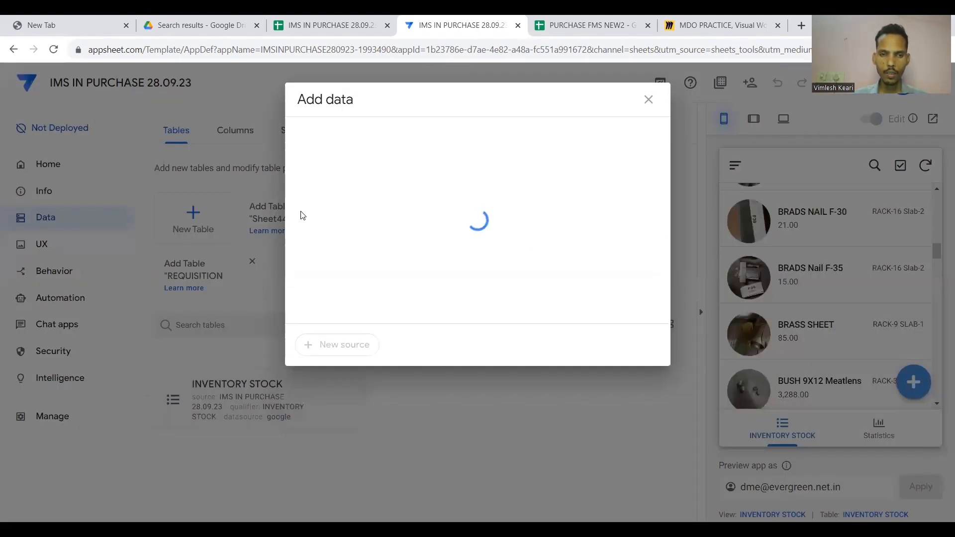
click(471, 201)
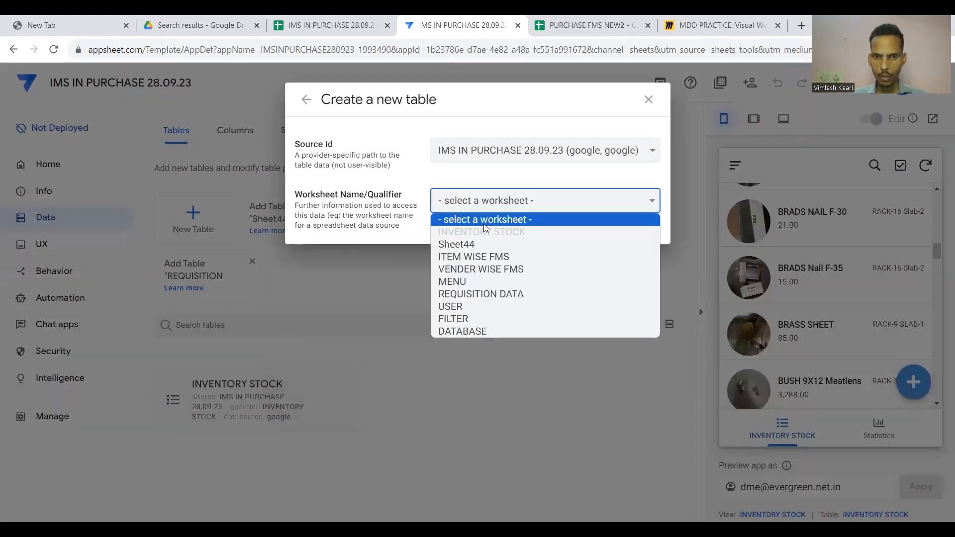
click(481, 293)
click(613, 314)
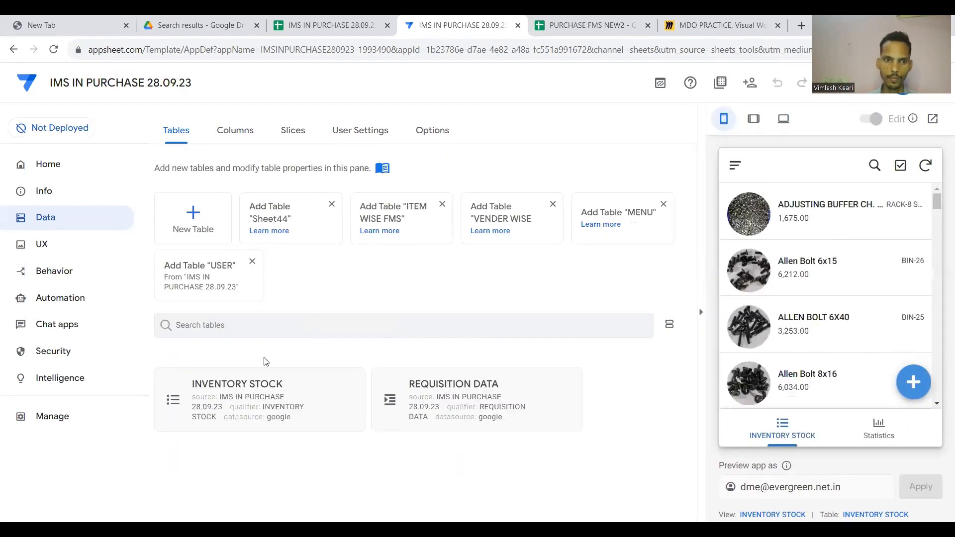
Open REQUISITION DATA and view its 14 column definitions on the Columns tab.
click(253, 397)
click(275, 169)
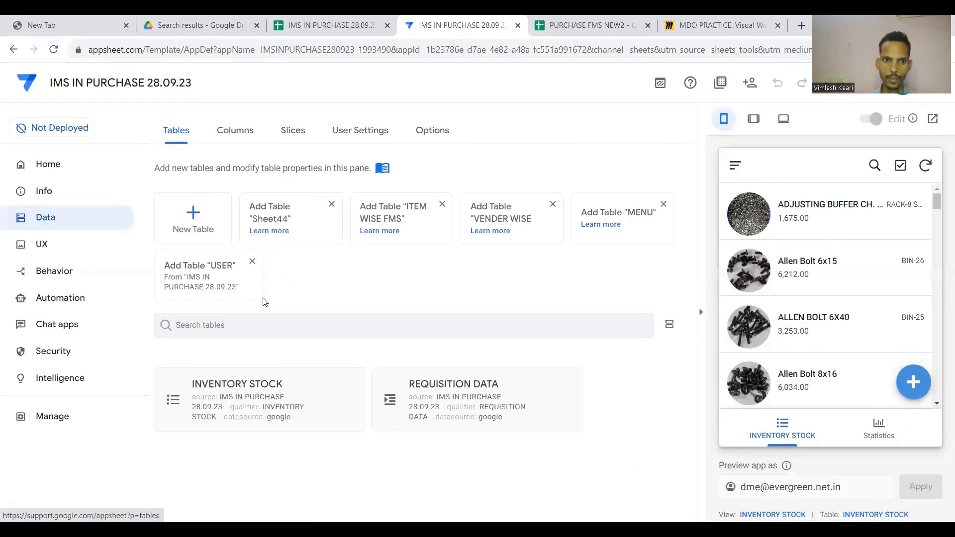
click(459, 403)
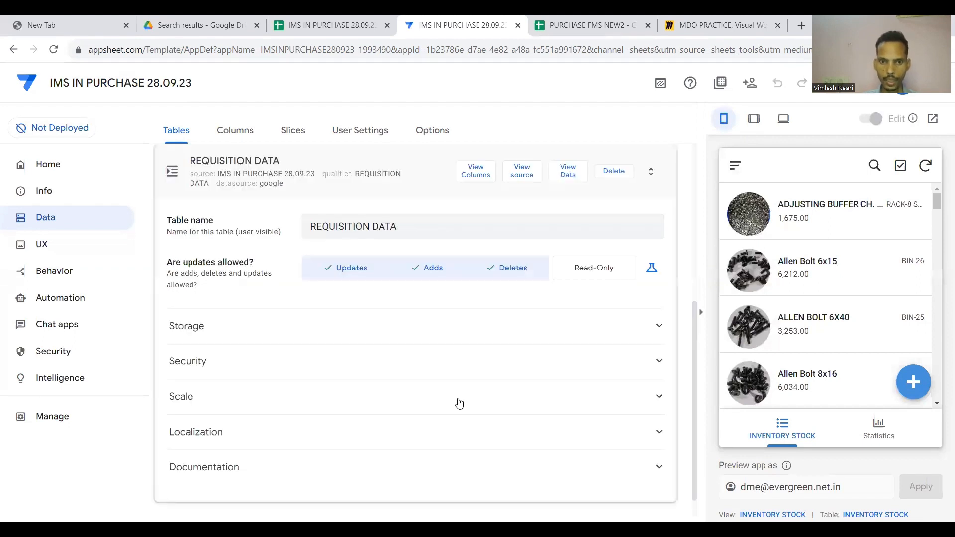
click(247, 130)
click(413, 269)
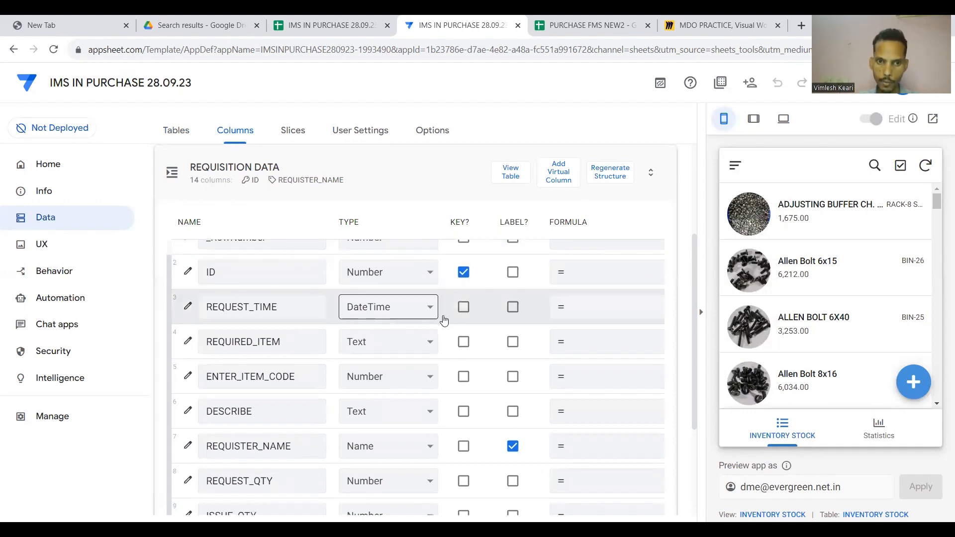
scroll(466, 317, right, 4)
scroll(466, 316, right, 2)
scroll(466, 317, left, 8)
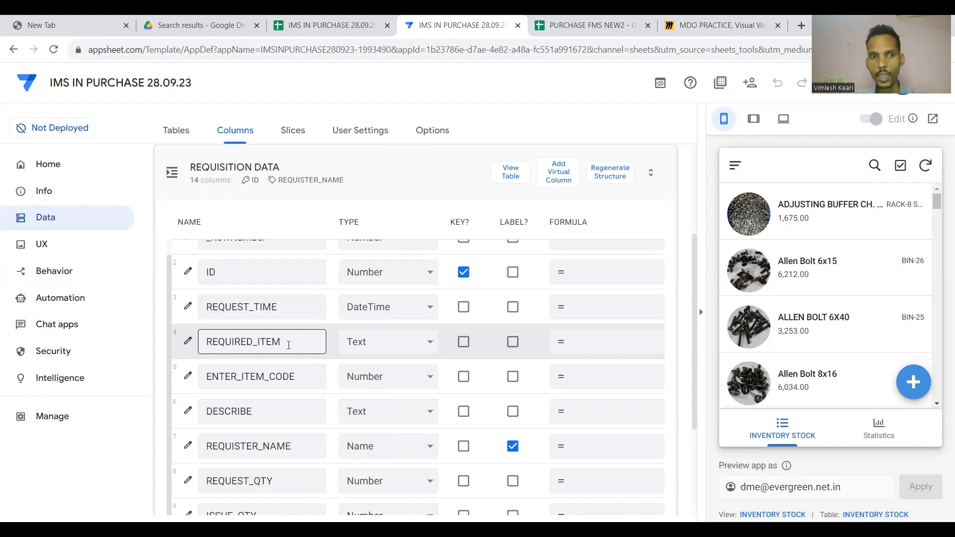
Edit REQUIRED_ITEM, expand Data Validity, and open the Valid If Expression Assistant.
click(186, 347)
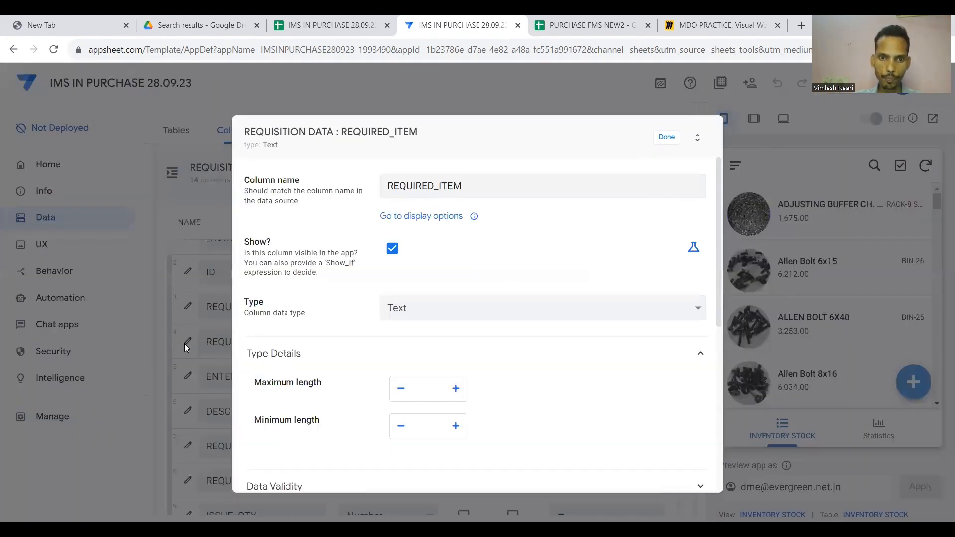
scroll(320, 347, down, 3)
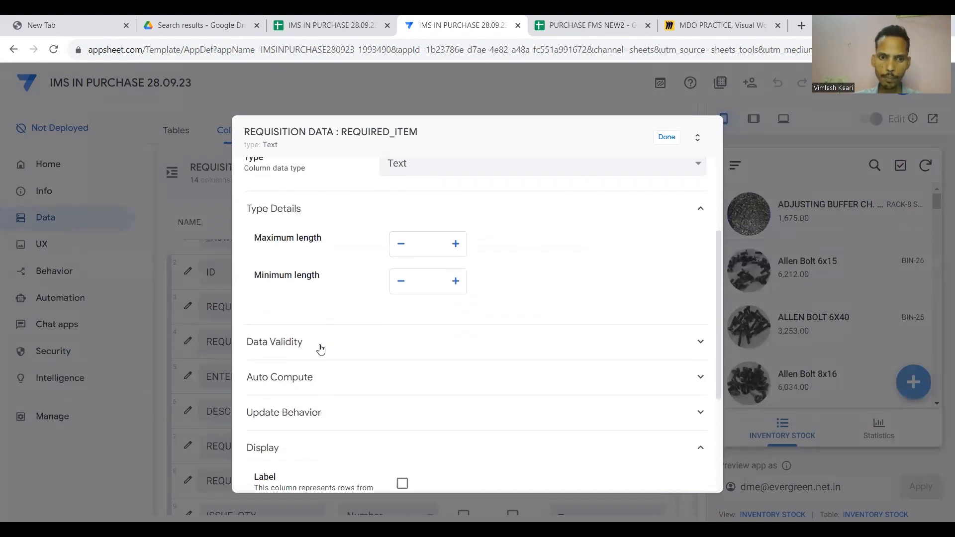
click(392, 339)
scroll(392, 338, down, 1)
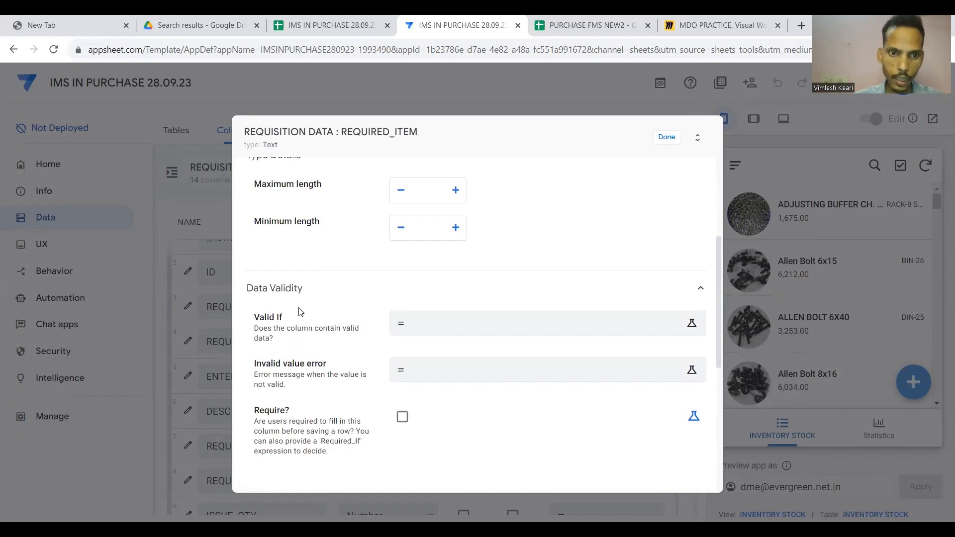
click(446, 324)
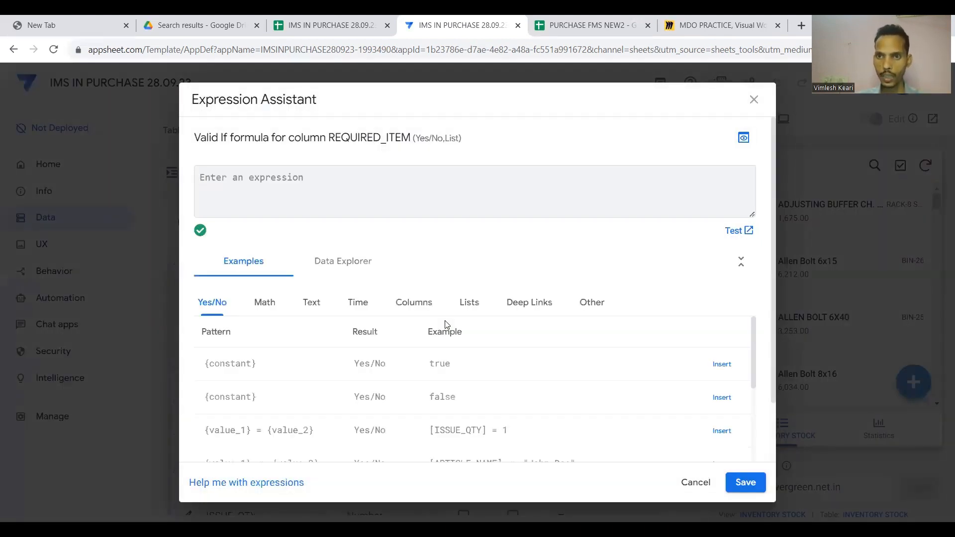
Start the Valid If SELECT formula and check the ITEM NAME values on the INVENTORY STOCK sheet.
text(S)
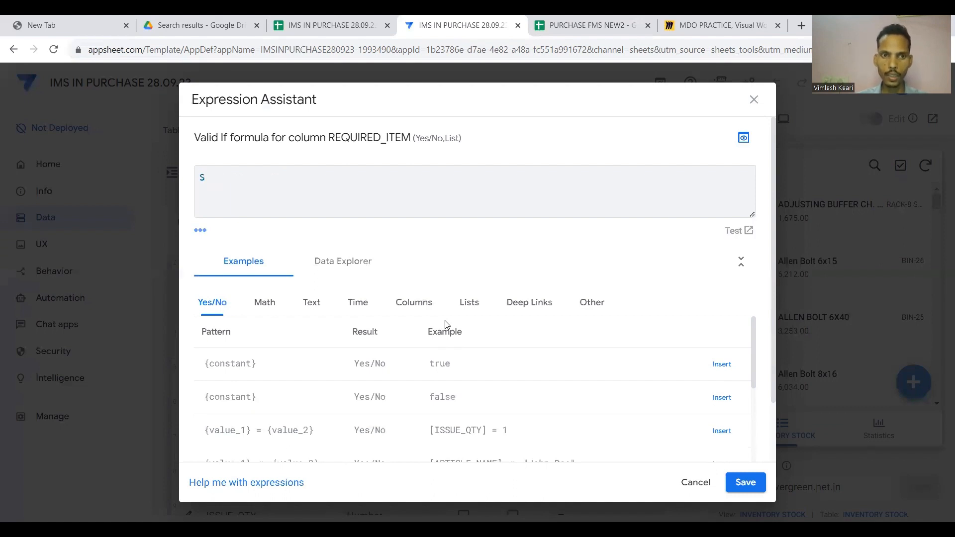
text(ELEC)
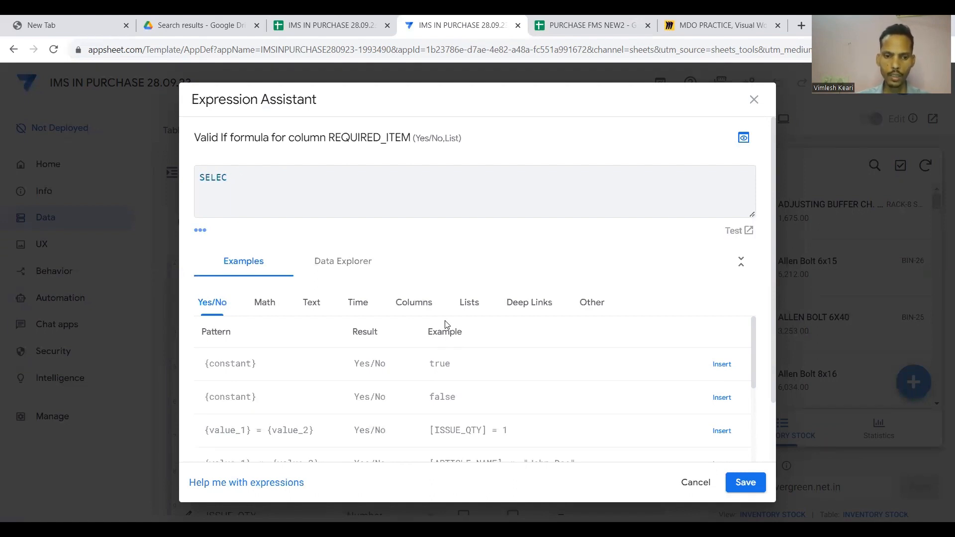
text(A()
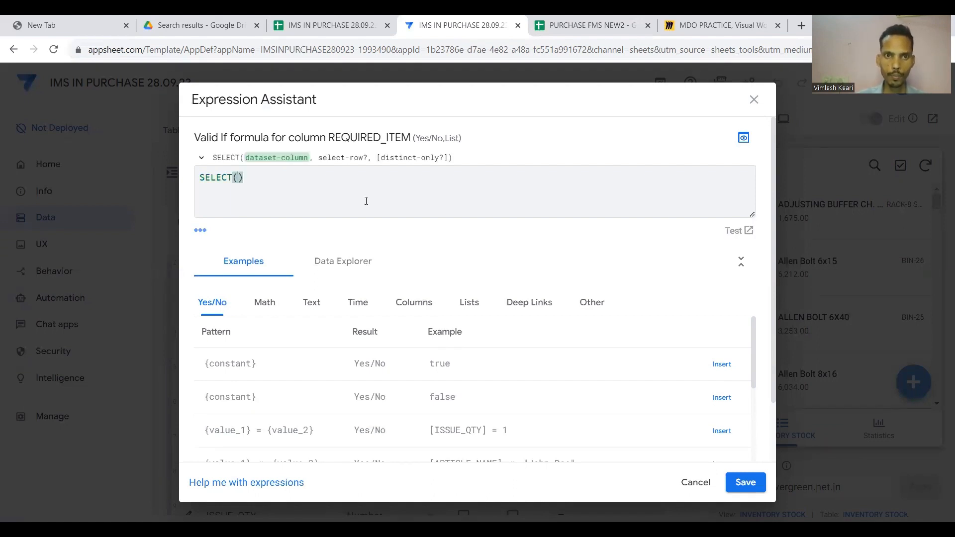
click(337, 30)
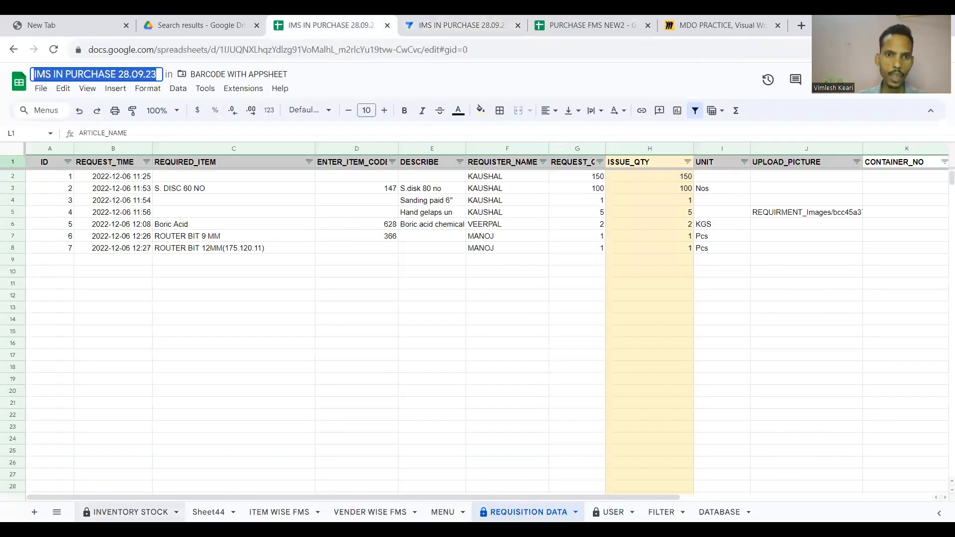
click(130, 512)
click(389, 269)
key(ctrl+Up)
key(Down)
key(ctrl+Down)
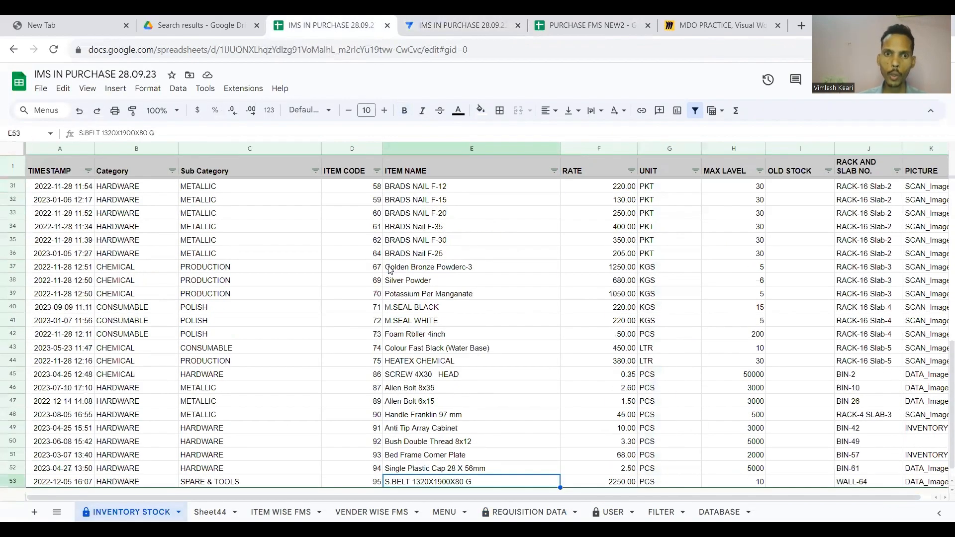
key(ctrl+Up)
key(Down)
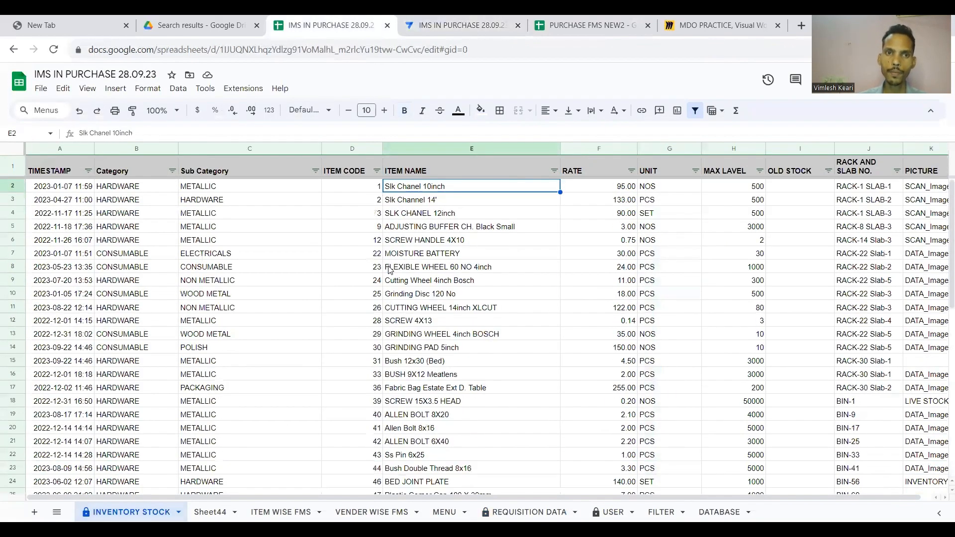
click(456, 26)
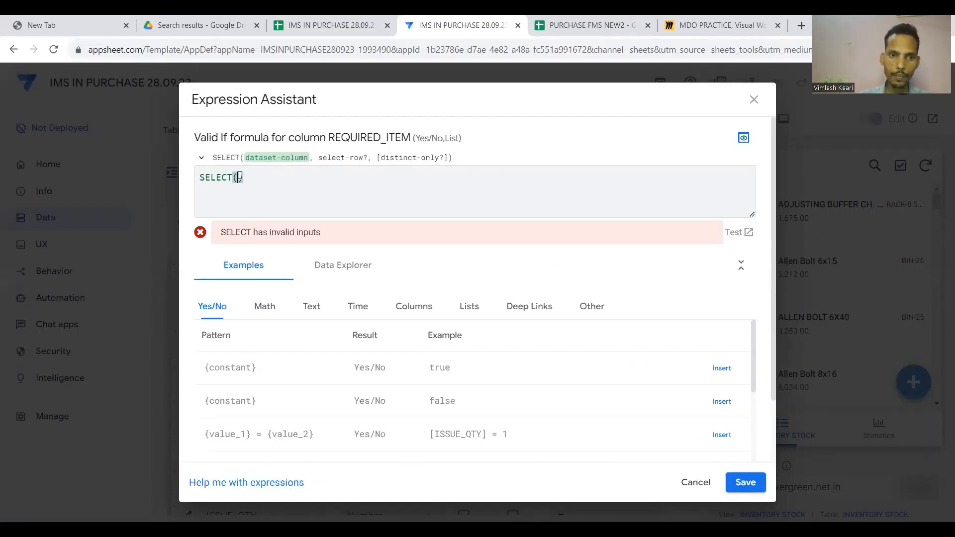
Complete Valid If as SELECT(INVENTORY STOCK[ITEM NAME],TRUE), save it and close the column editor.
text(INVE)
key(Return)
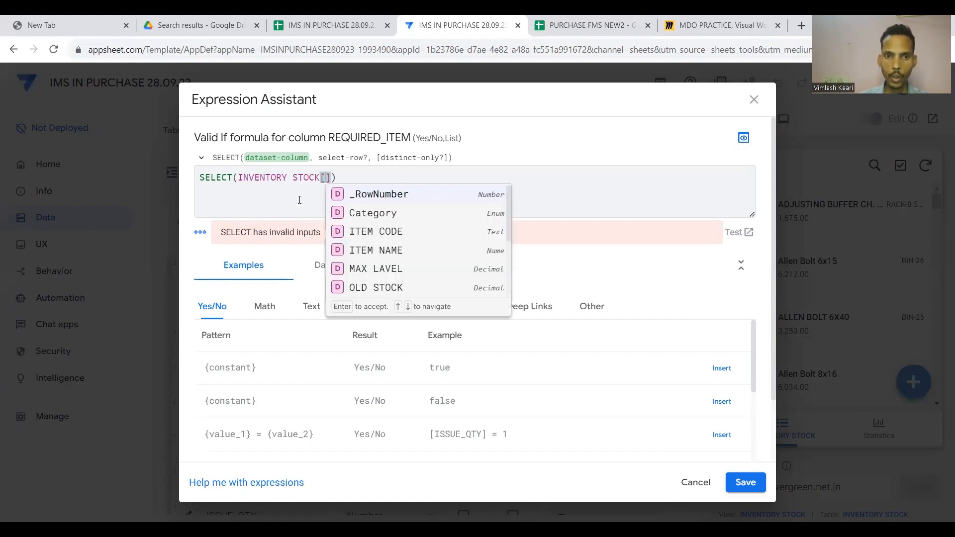
click(382, 250)
text(,)
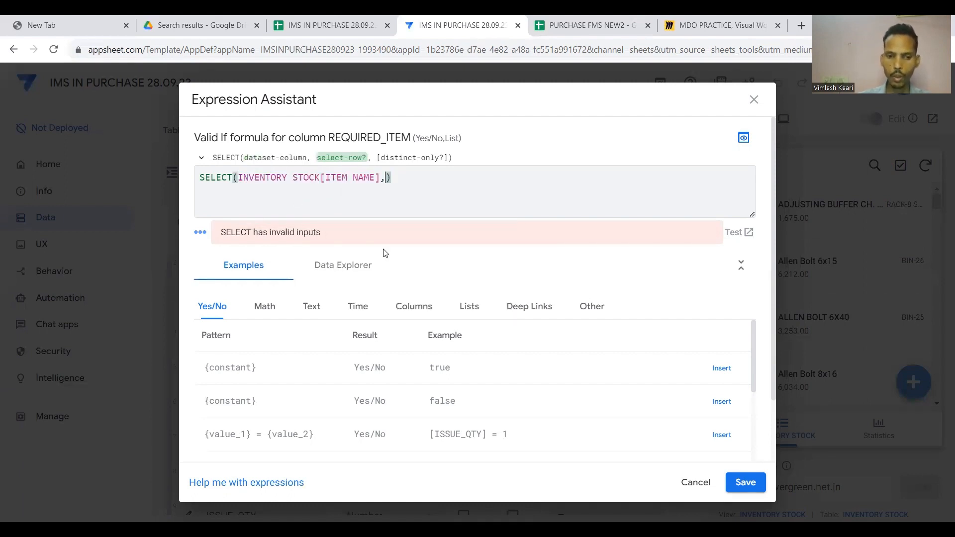
text(TRUE)
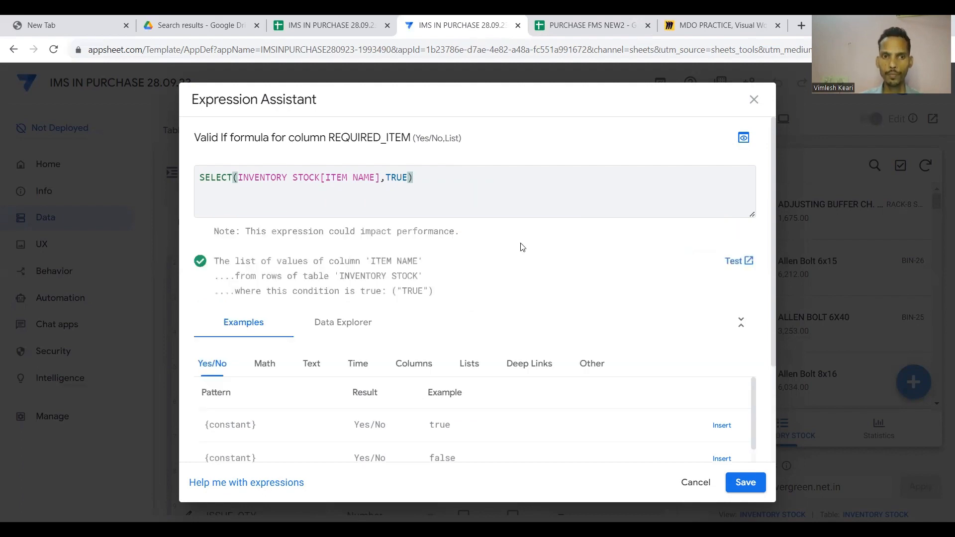
click(744, 483)
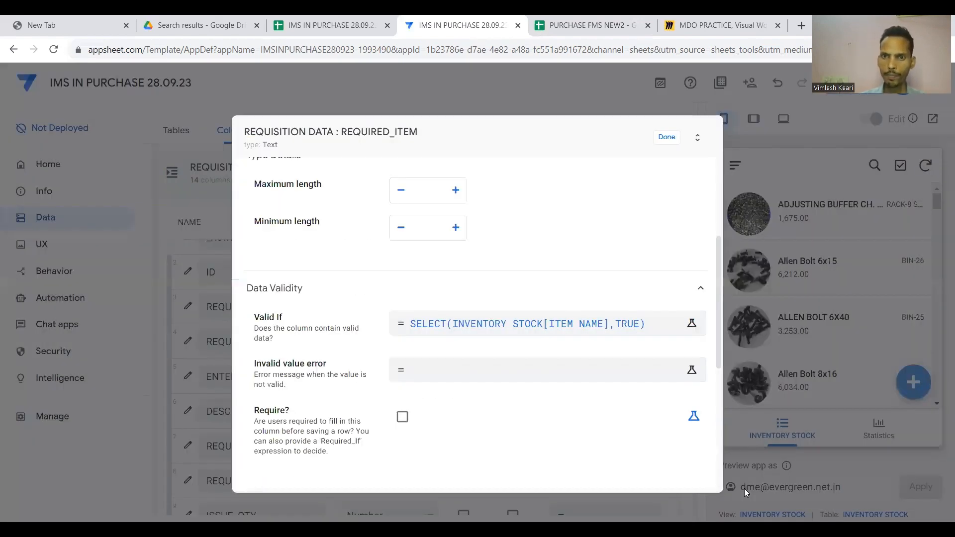
click(665, 138)
Change the ENTER_ITEM_CODE column type from Number to Text.
scroll(450, 339, down, 1)
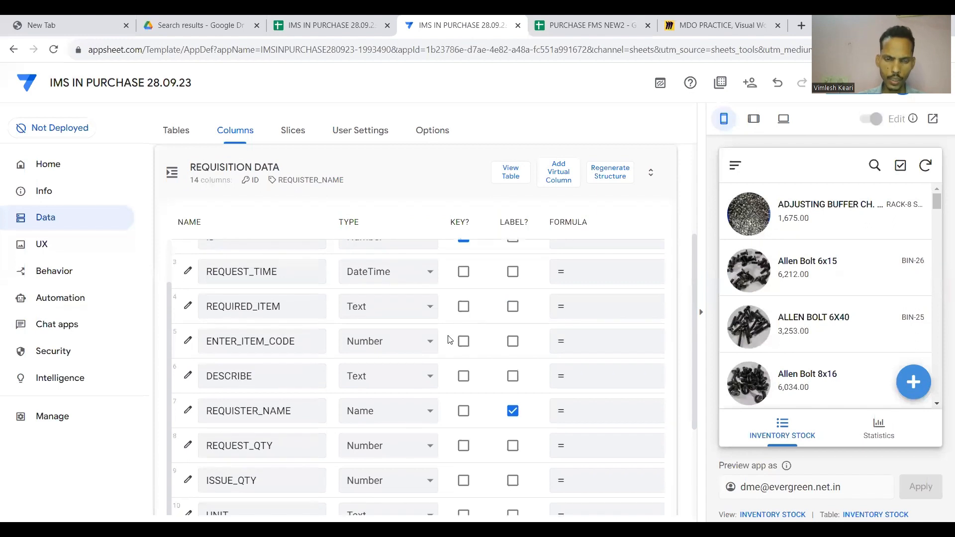
scroll(450, 339, up, 1)
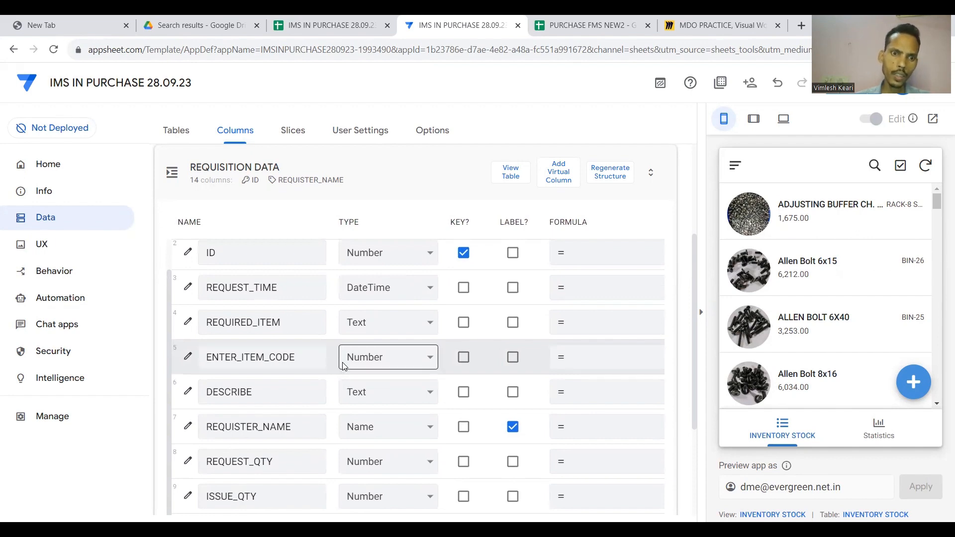
click(188, 357)
click(496, 264)
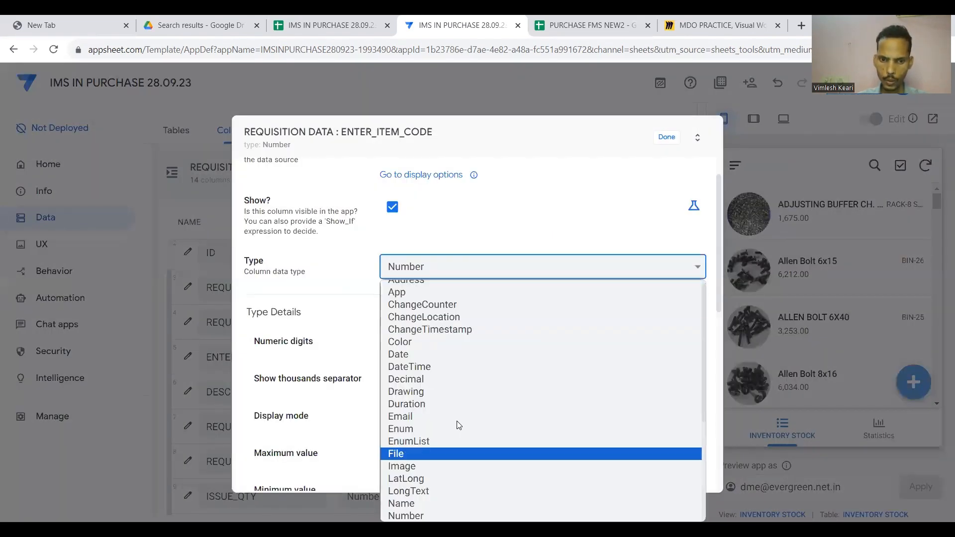
scroll(432, 483, down, 5)
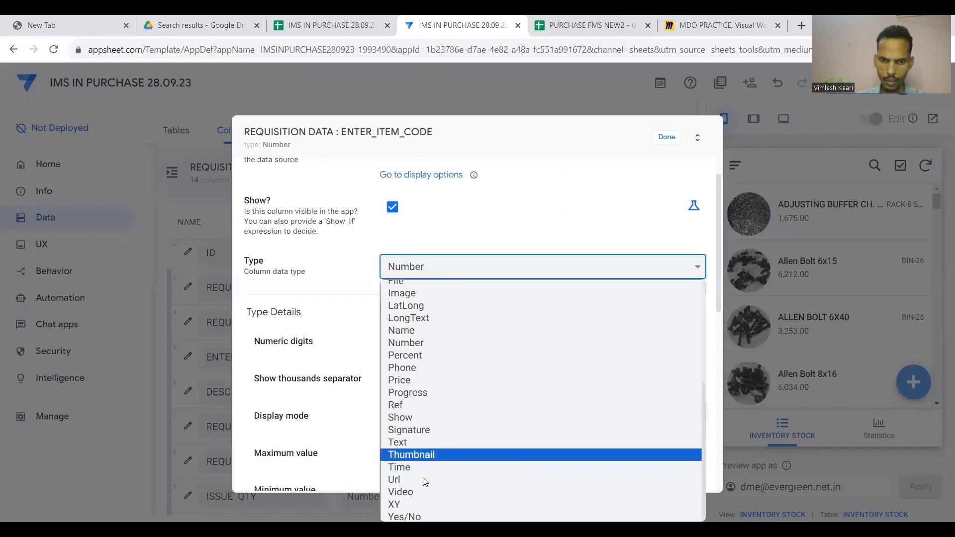
click(418, 442)
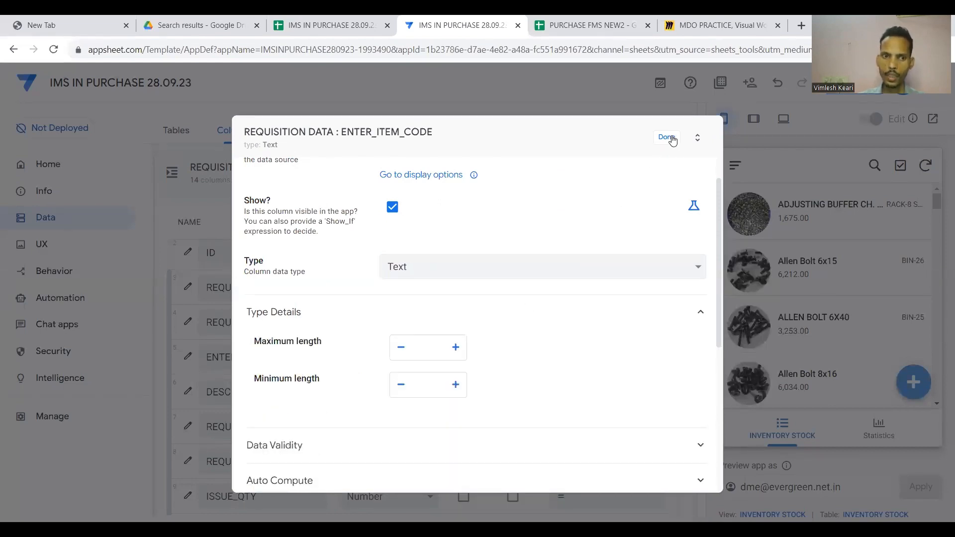
click(667, 136)
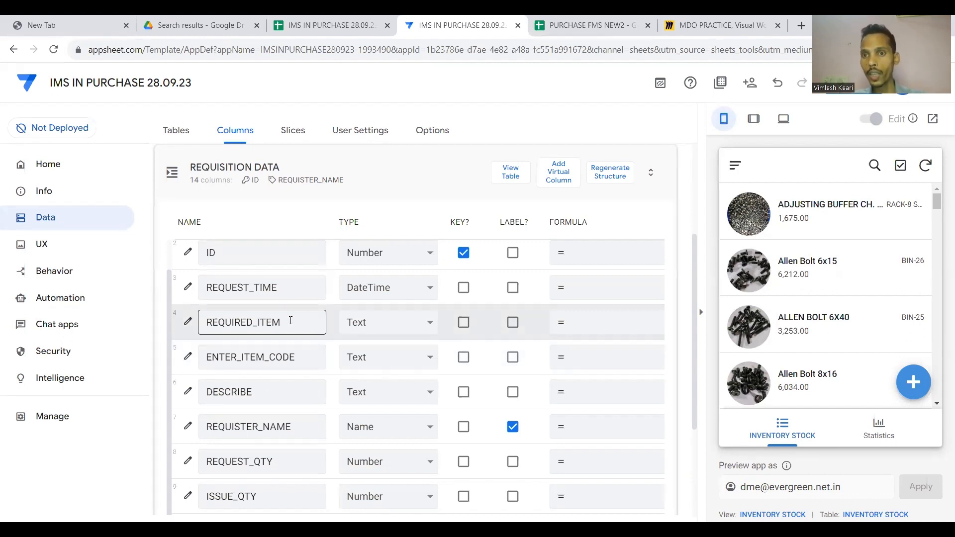
Scroll the REQUISITION DATA column table sideways to review which columns are required.
scroll(309, 358, right, 5)
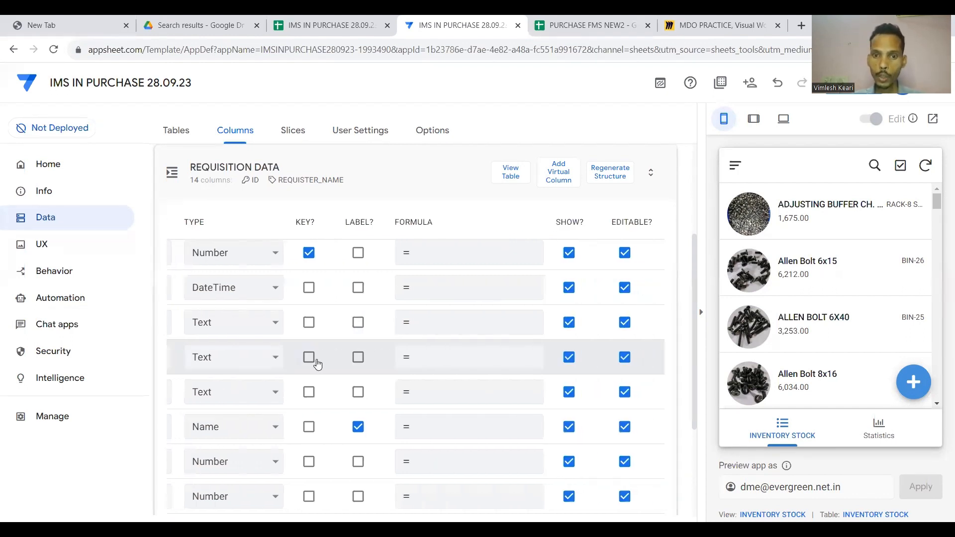
scroll(318, 364, right, 1)
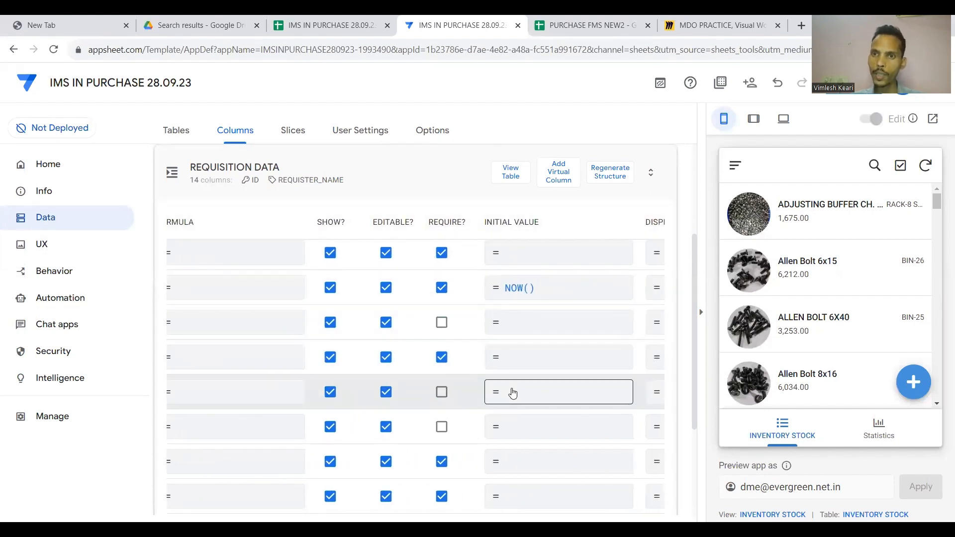
scroll(512, 393, left, 6)
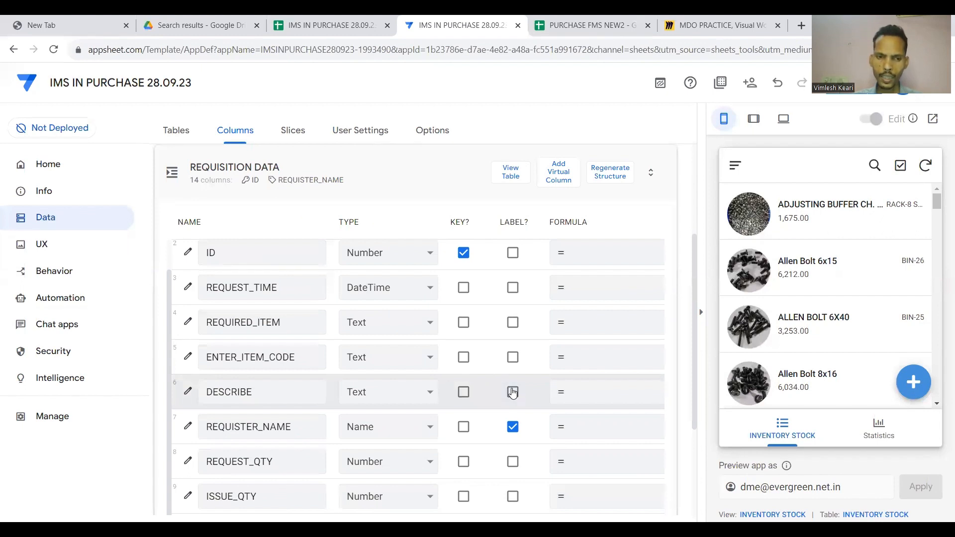
scroll(482, 356, right, 3)
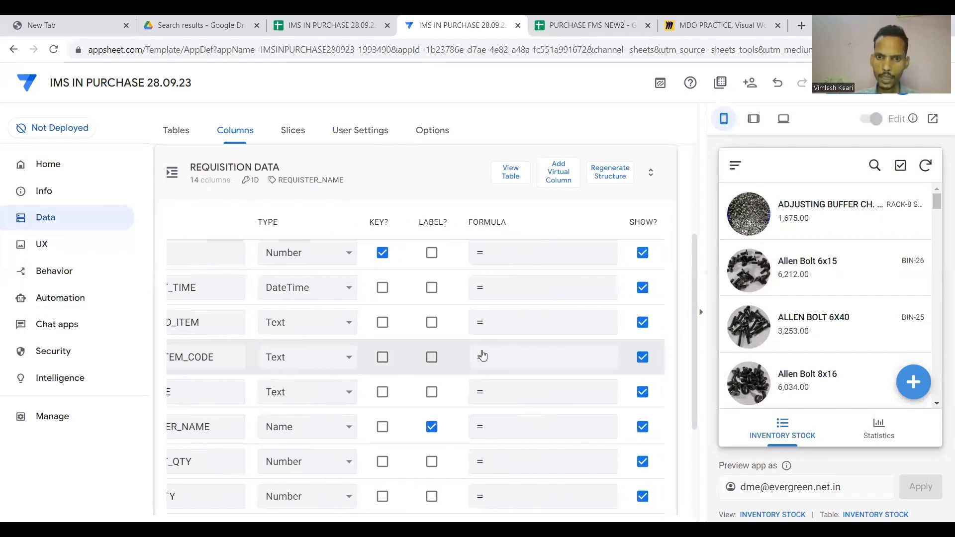
scroll(503, 358, right, 3)
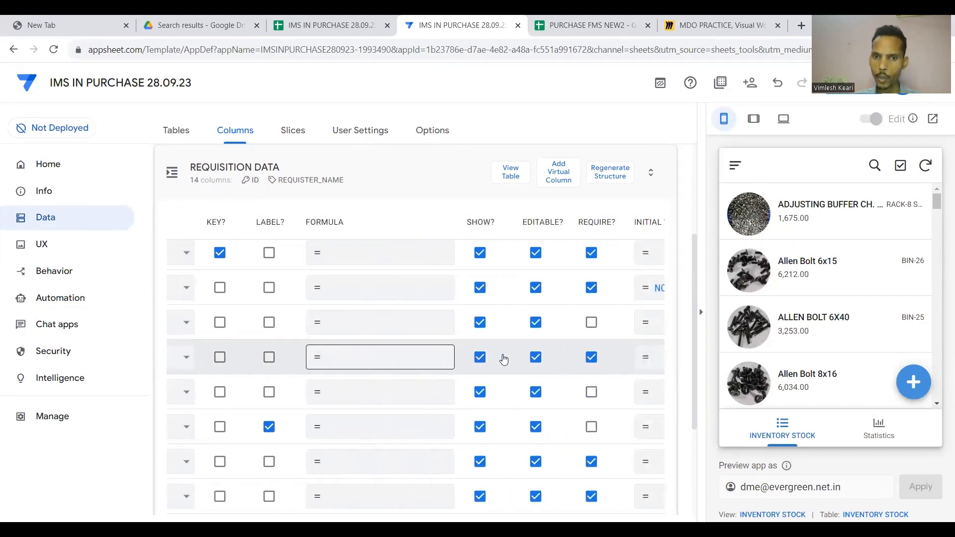
scroll(503, 358, left, 2)
Begin ENTER_ITEM_CODE's app formula with LOOKUP( and view the REQUISITION DATA sheet's item codes.
click(490, 359)
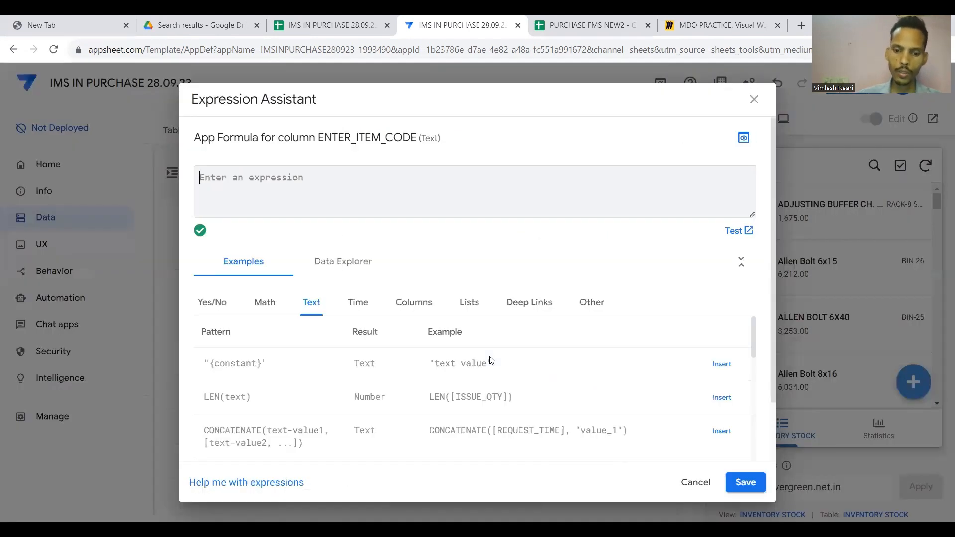
text(LO)
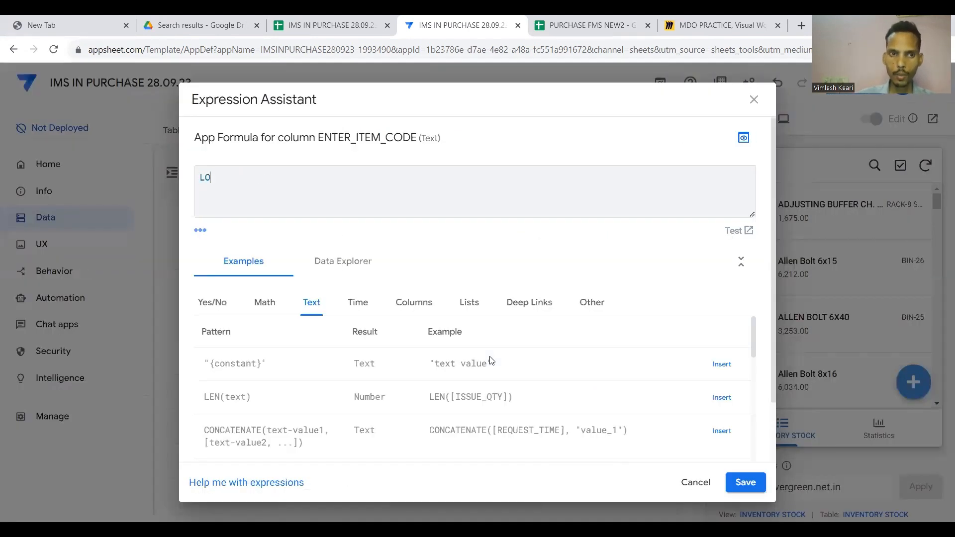
text(OKUP)
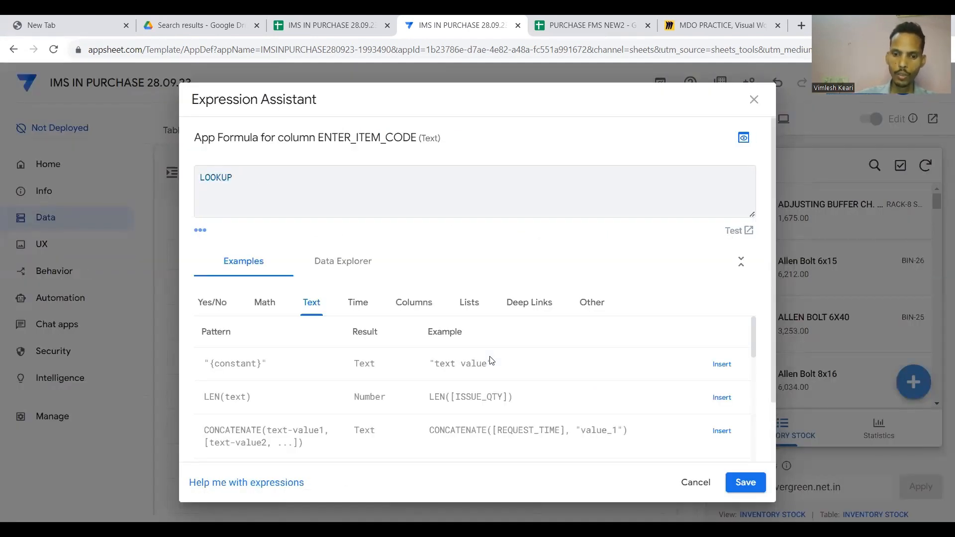
text(()
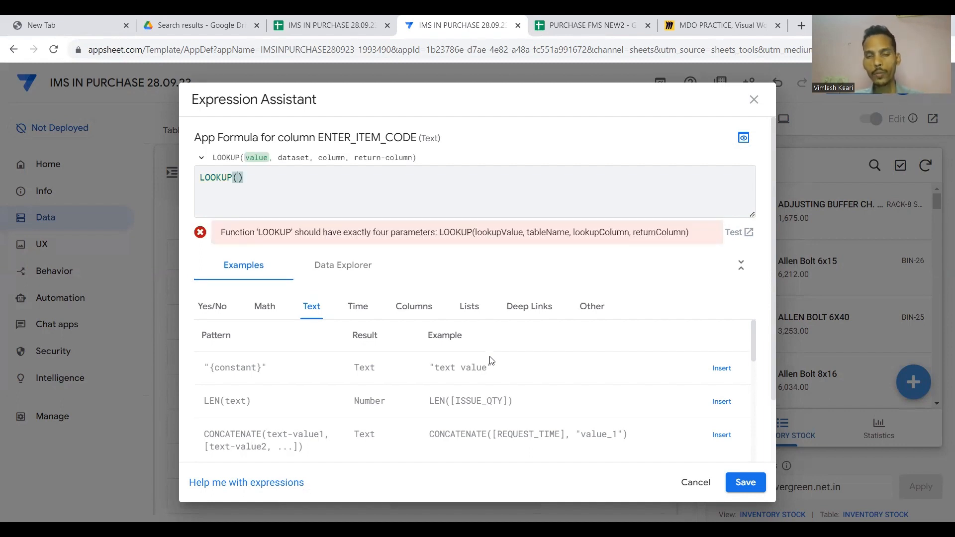
click(331, 24)
click(527, 512)
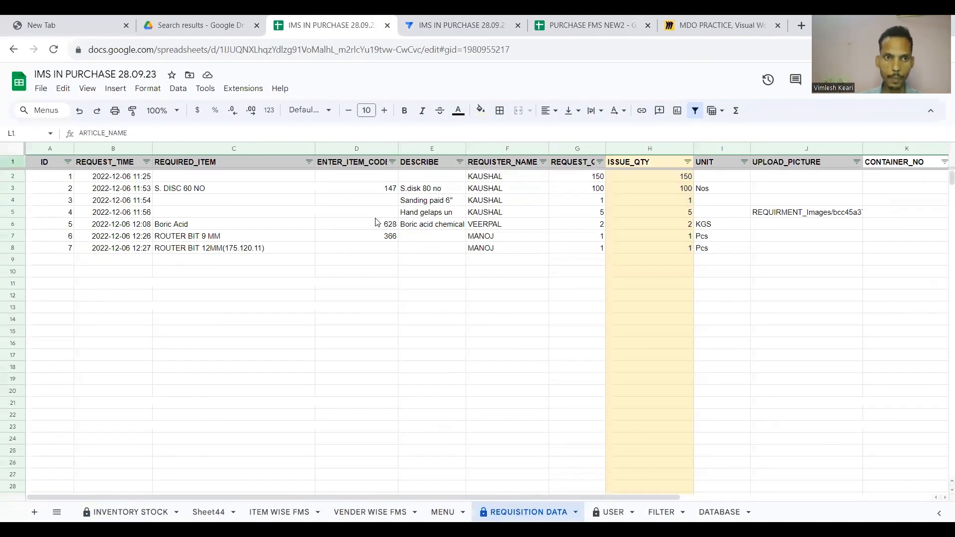
Compare REQUIRED_ITEM column C with INVENTORY STOCK's ITEM NAME and ITEM CODE columns, then return to AppSheet.
click(229, 148)
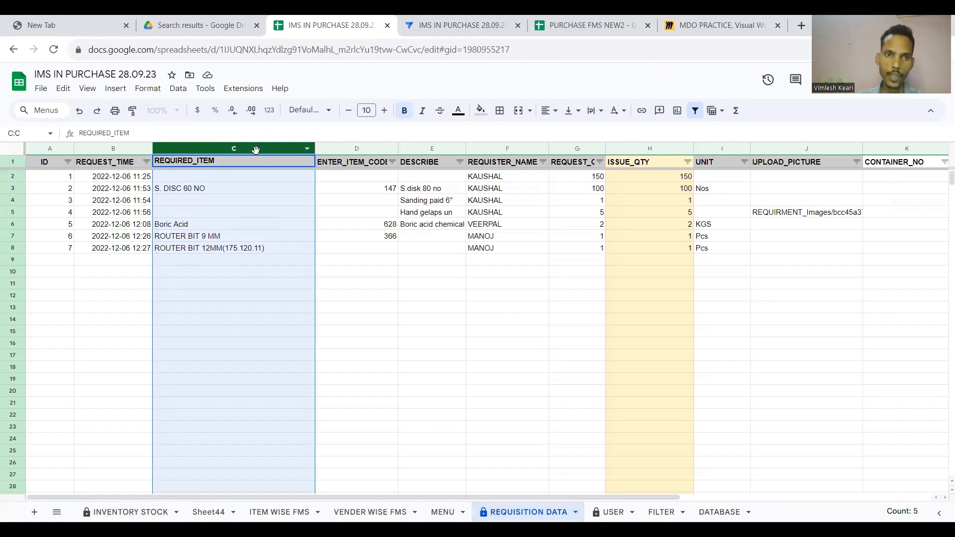
drag(255, 150, 224, 479)
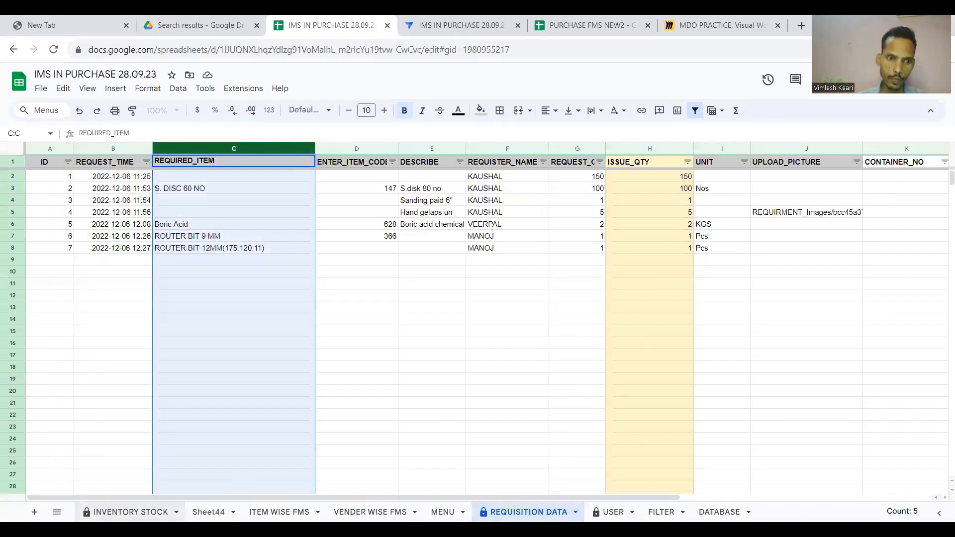
click(130, 512)
click(453, 149)
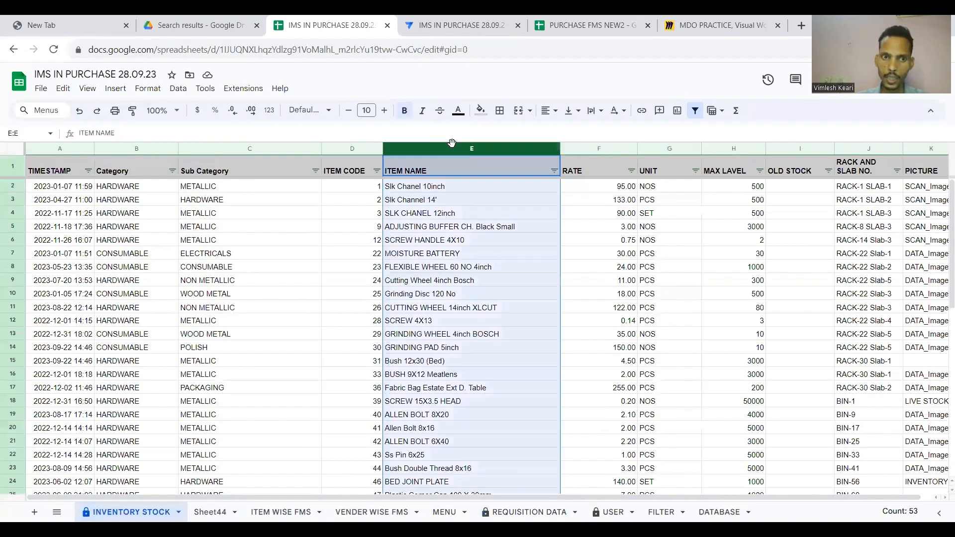
click(345, 149)
click(428, 26)
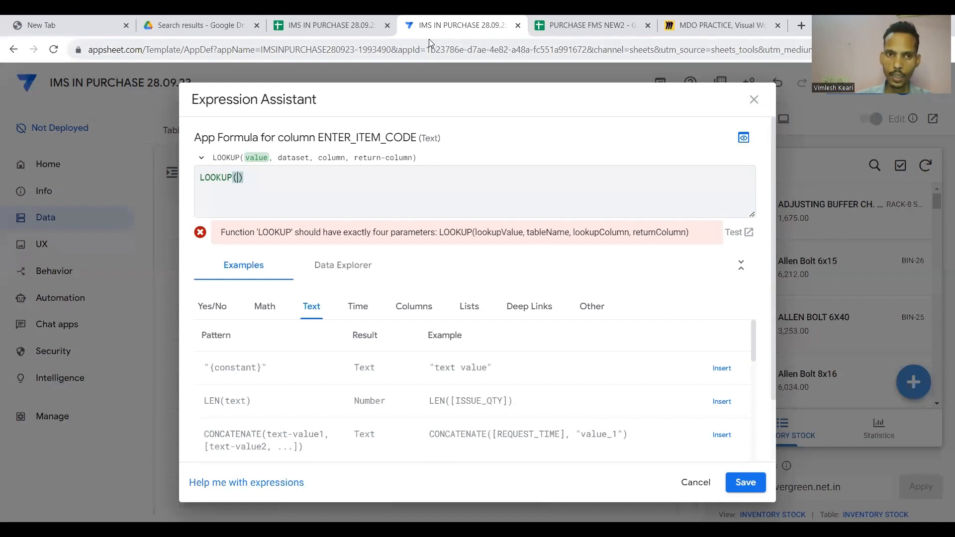
Build and save the formula LOOKUP([REQUIRED_ITEM],"INVENTORY STOCK","ITEM NAME","ITEM CODE") for ENTER_ITEM_CODE.
text([)
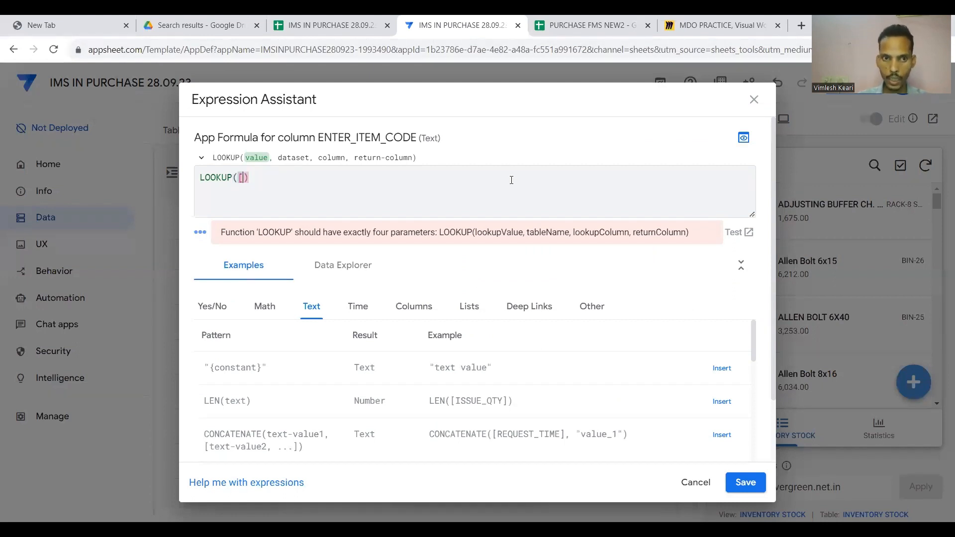
key(BackSpace)
click(426, 307)
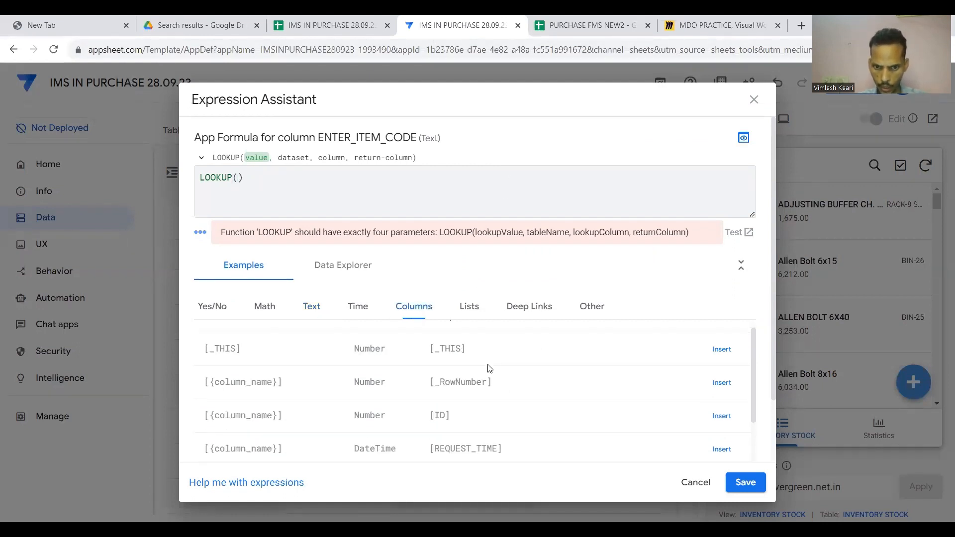
scroll(487, 368, down, 2)
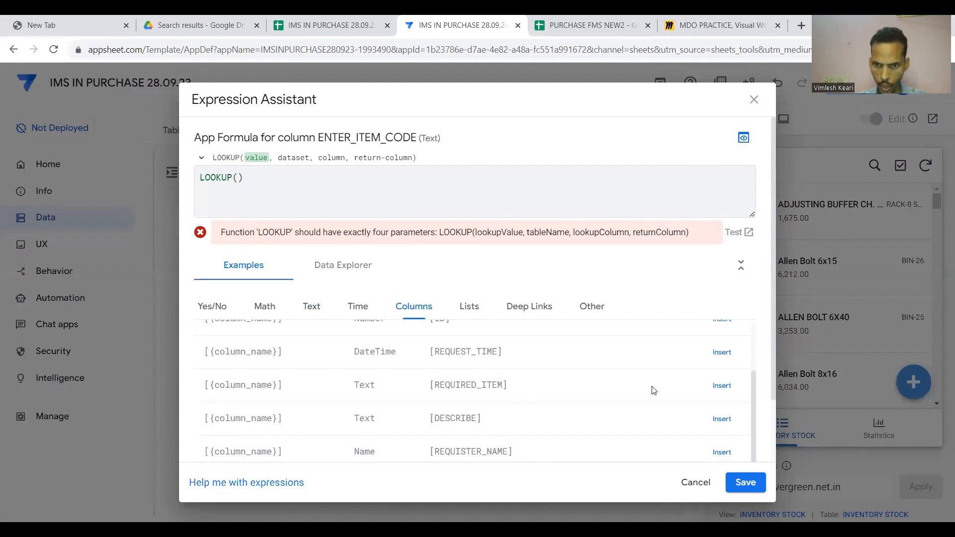
click(722, 386)
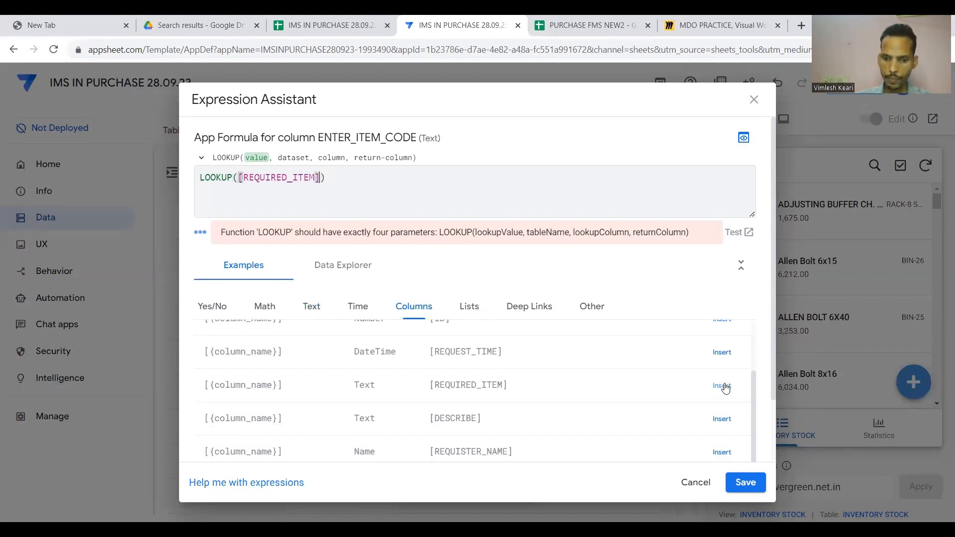
text(,")
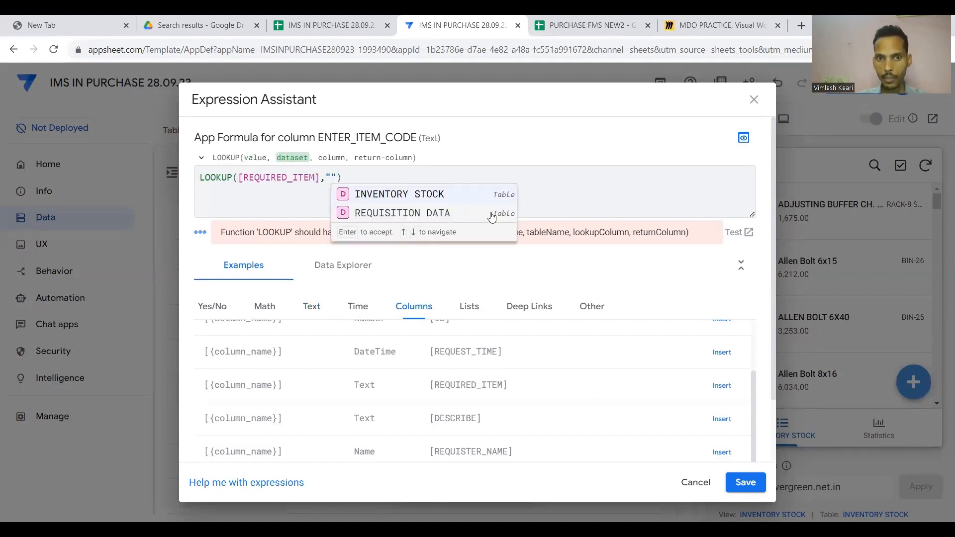
click(405, 195)
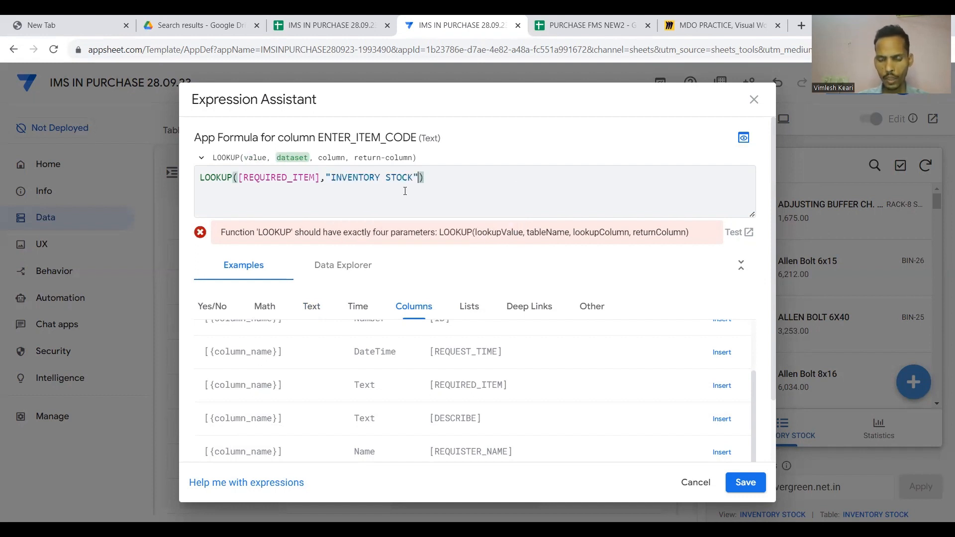
text(,")
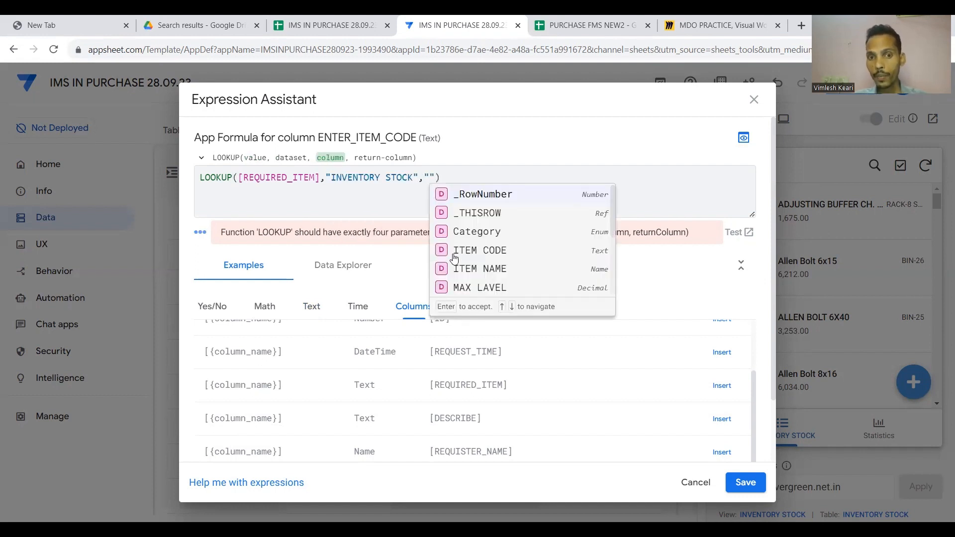
click(463, 270)
text(,")
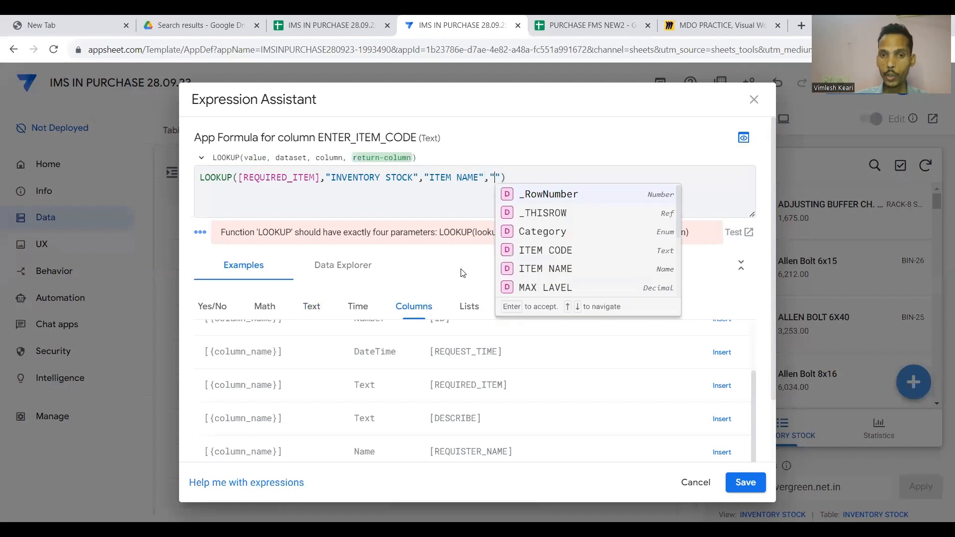
click(558, 251)
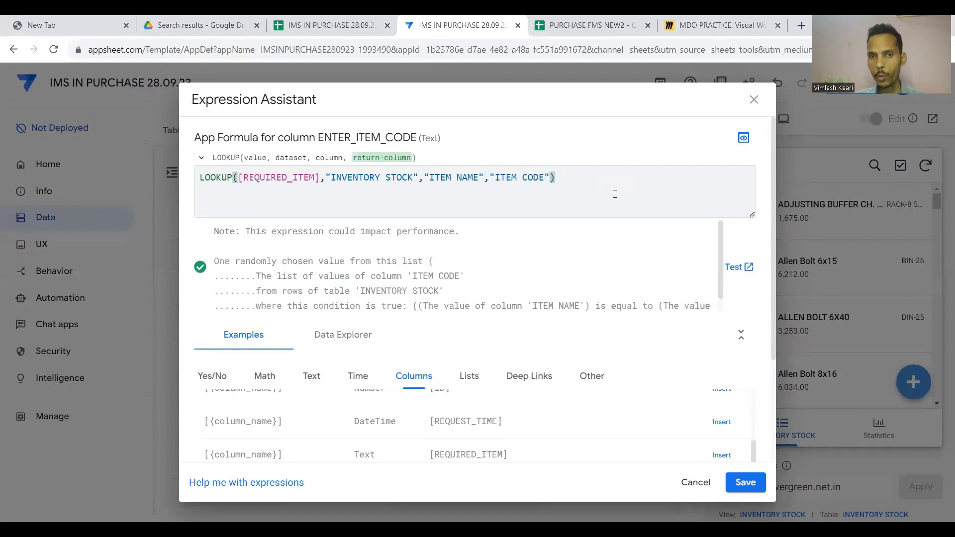
click(745, 482)
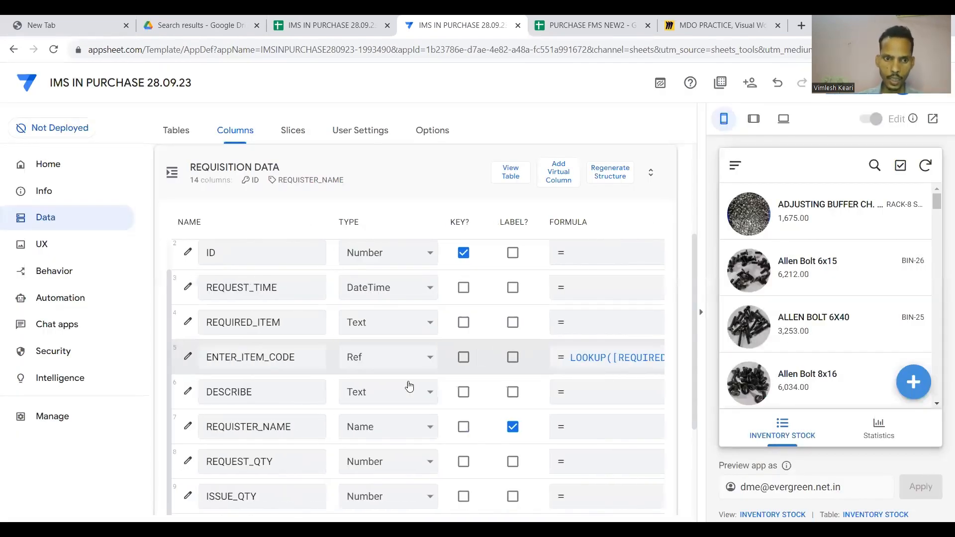
Collapse the REQUISITION DATA column card and switch to the IMS IN PURCHASE spreadsheet.
scroll(384, 394, down, 1)
scroll(383, 393, down, 1)
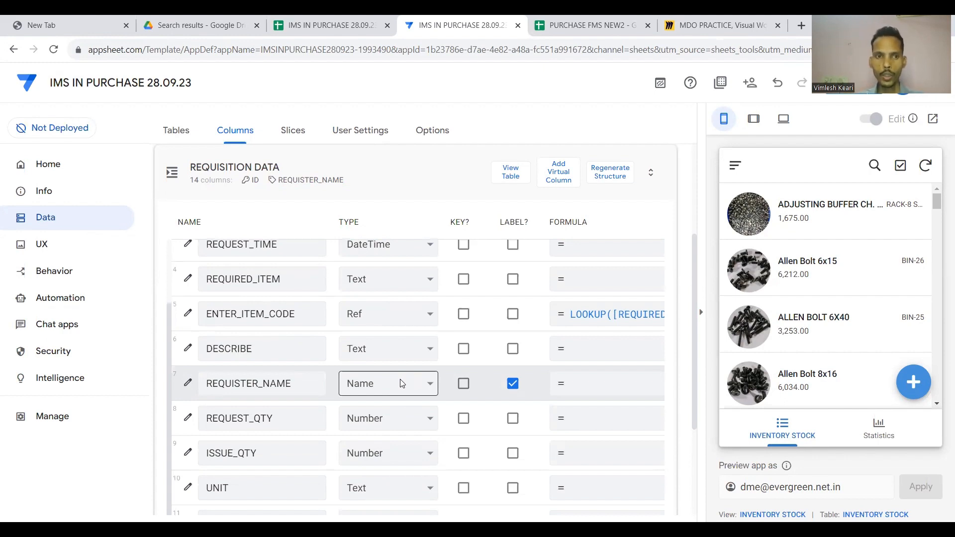
scroll(383, 175, up, 1)
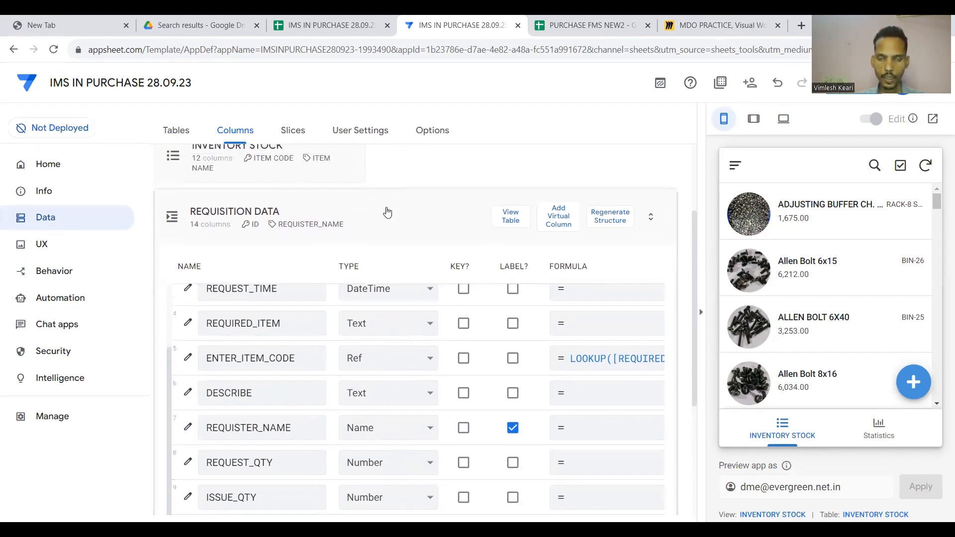
scroll(386, 208, down, 2)
scroll(395, 199, up, 2)
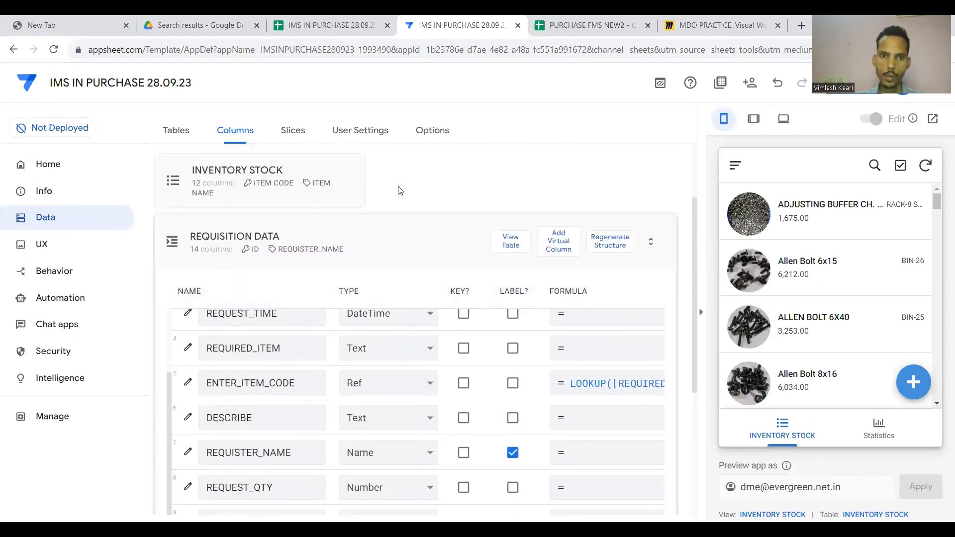
click(404, 233)
click(345, 24)
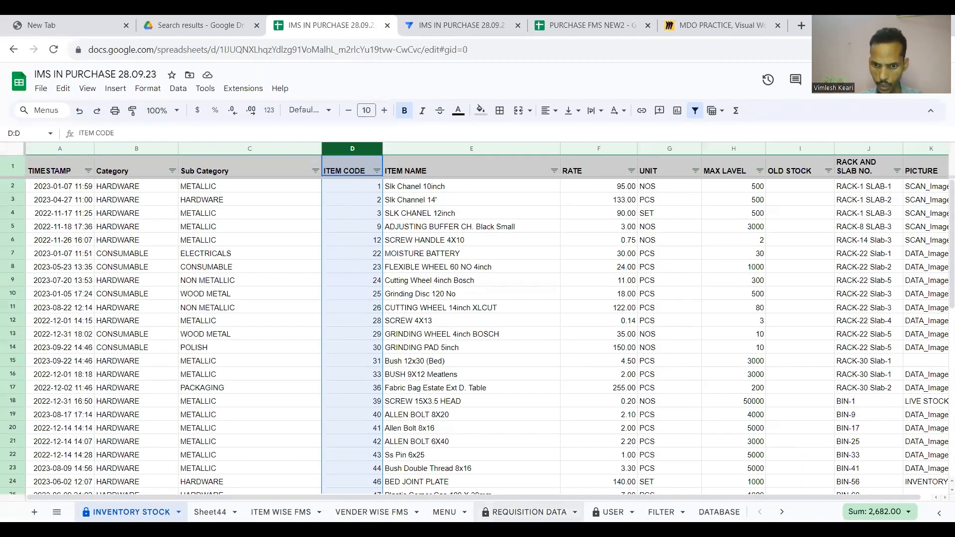
Open the USER sheet and clear the old login entries in rows 3–63.
click(611, 511)
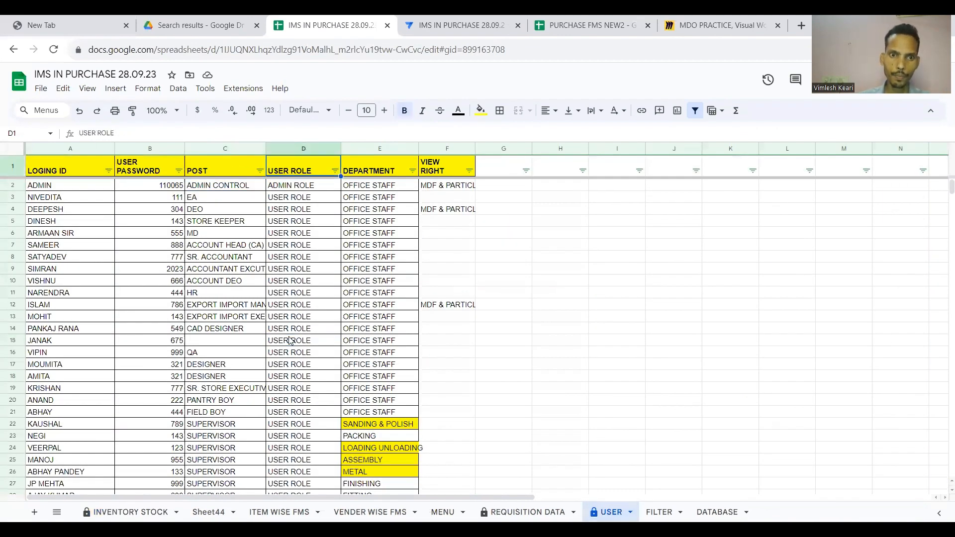
key(Down)
key(Left)
key(Left)
key(Left)
key(ctrl+Down)
key(ctrl+Up)
key(Down)
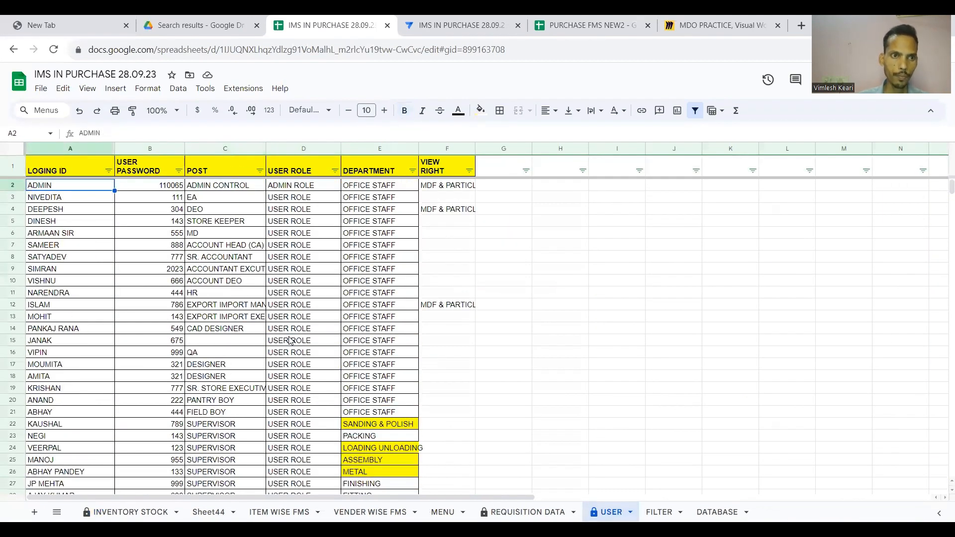
key(Down)
key(shift+Right)
key(shift+Right)
key(shift+Right)
key(shift+Right)
key(shift+Right)
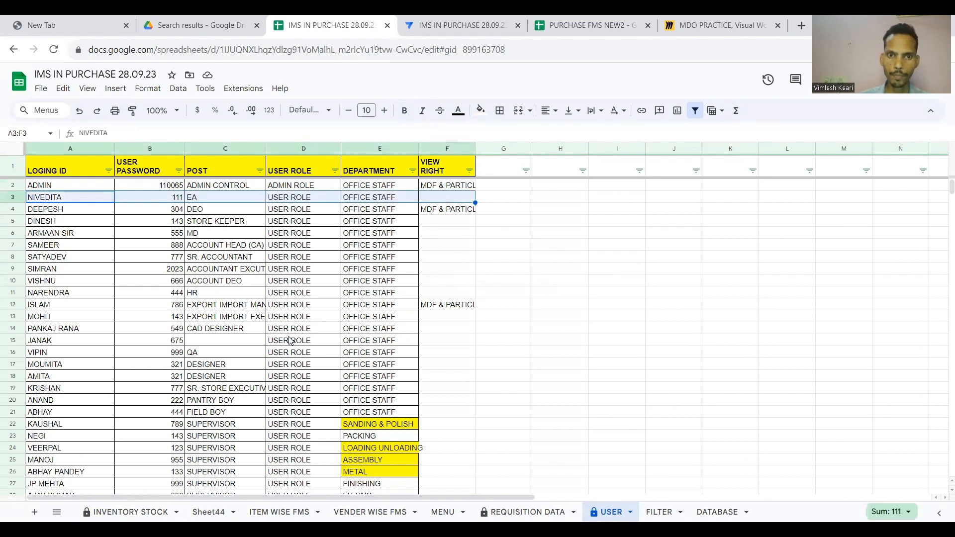
key(shift+Down)
key(ctrl+shift+Down)
scroll(291, 341, down, 6)
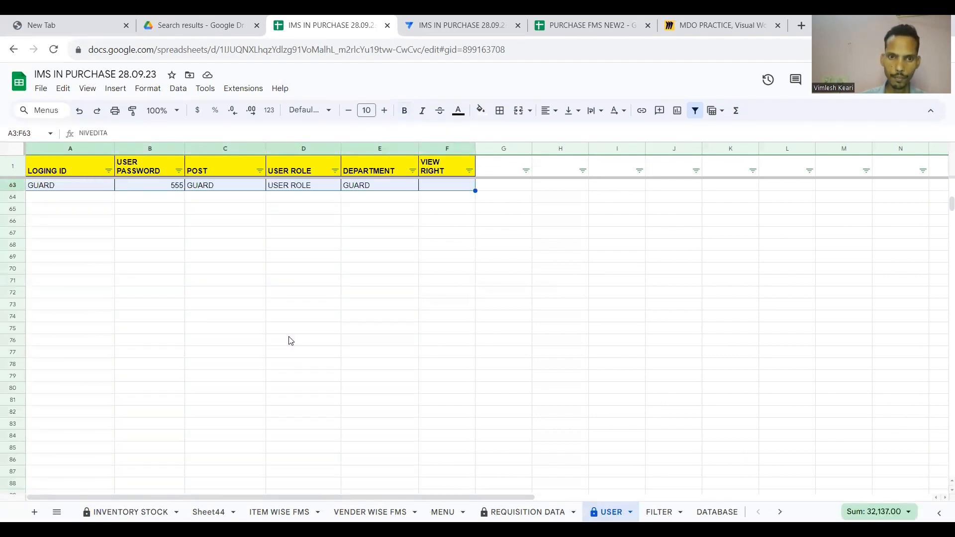
key(Delete)
key(Up)
key(Down)
key(Up)
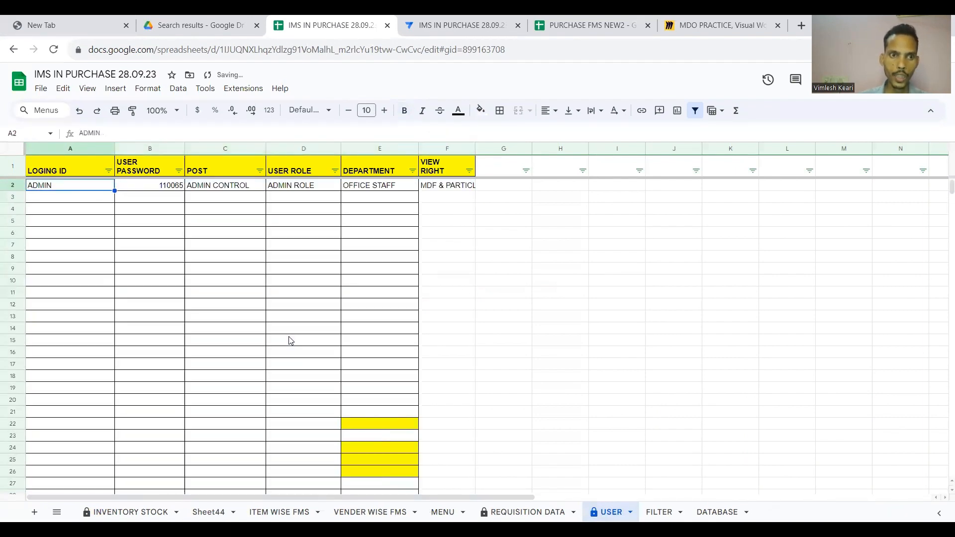
key(Up)
key(Down)
key(Up)
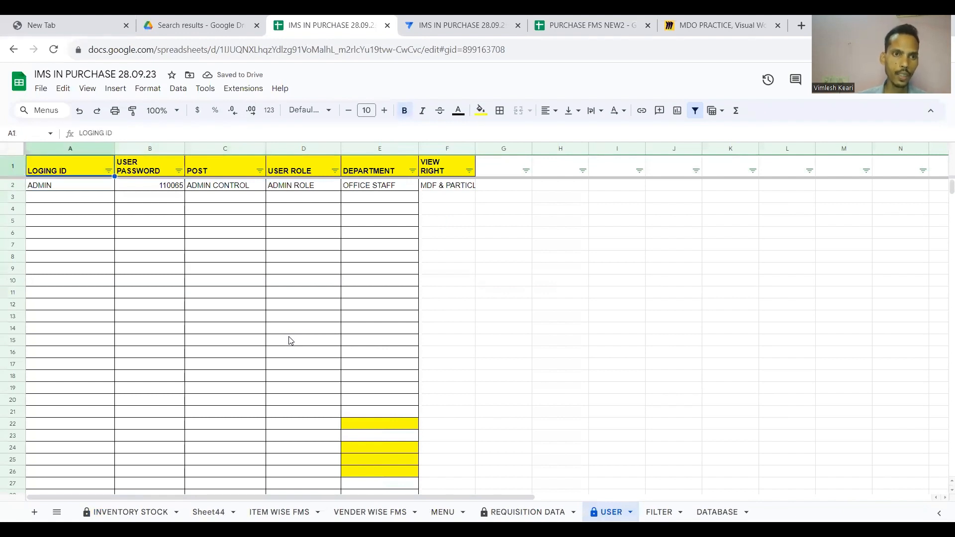
key(Right)
key(Left)
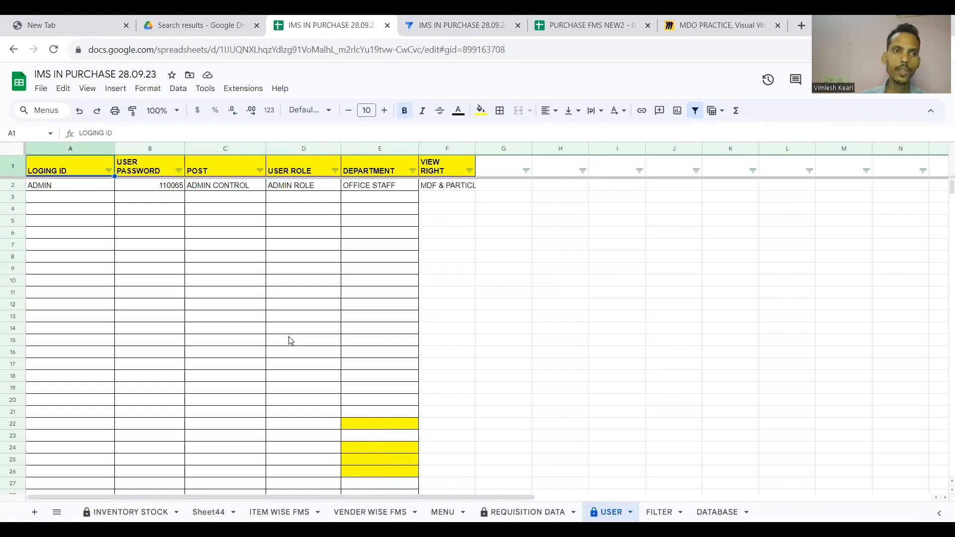
key(Down)
key(Up)
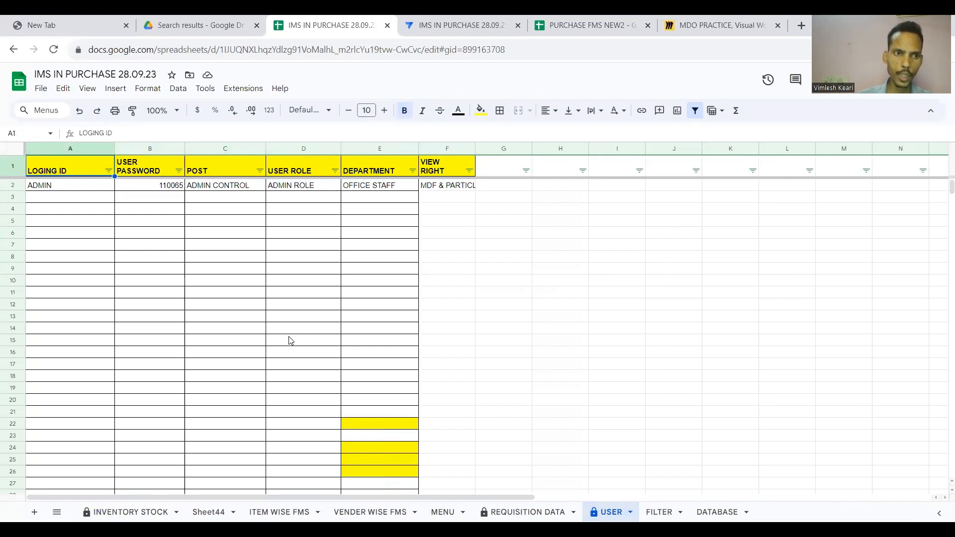
Rename headers A1–C1 to EMPLOYEE NAME, DEPARTMENT and PERMISSION, and clear the leftover ADMIN row 2.
text(EMPLO)
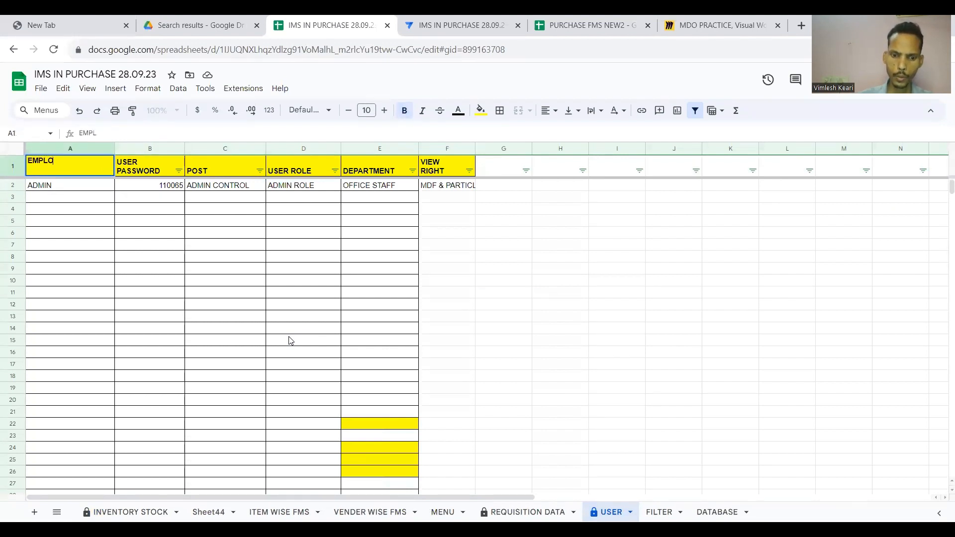
text(YEE NAME)
key(Return)
key(Up)
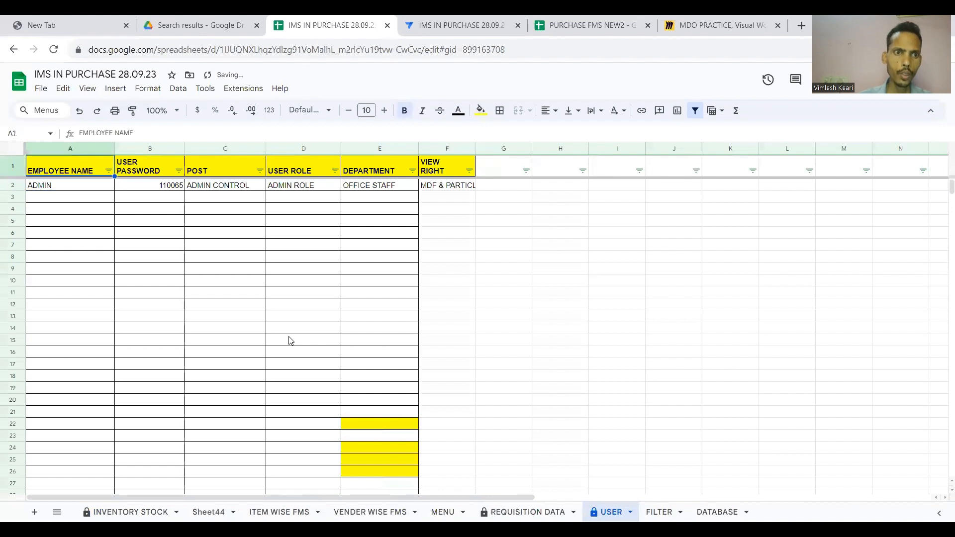
key(Right)
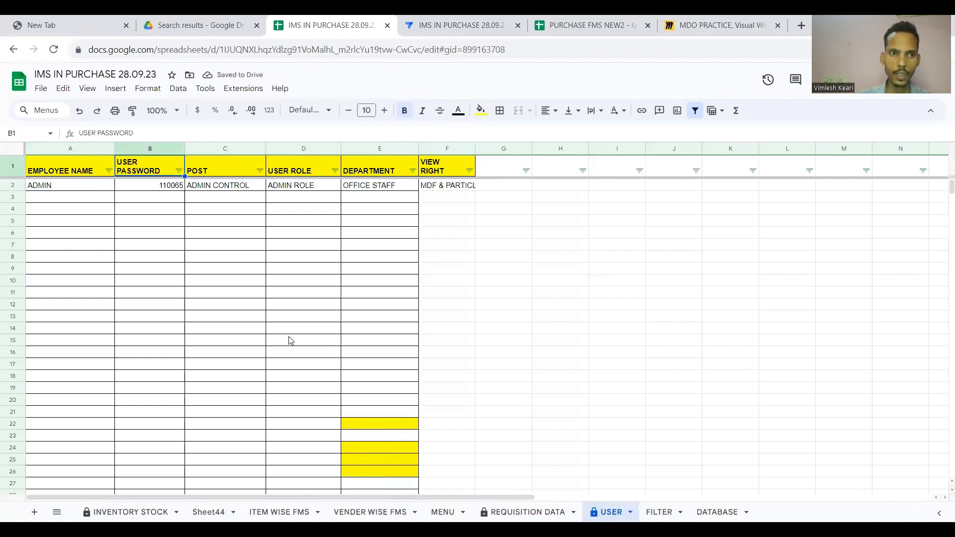
text(DEPA)
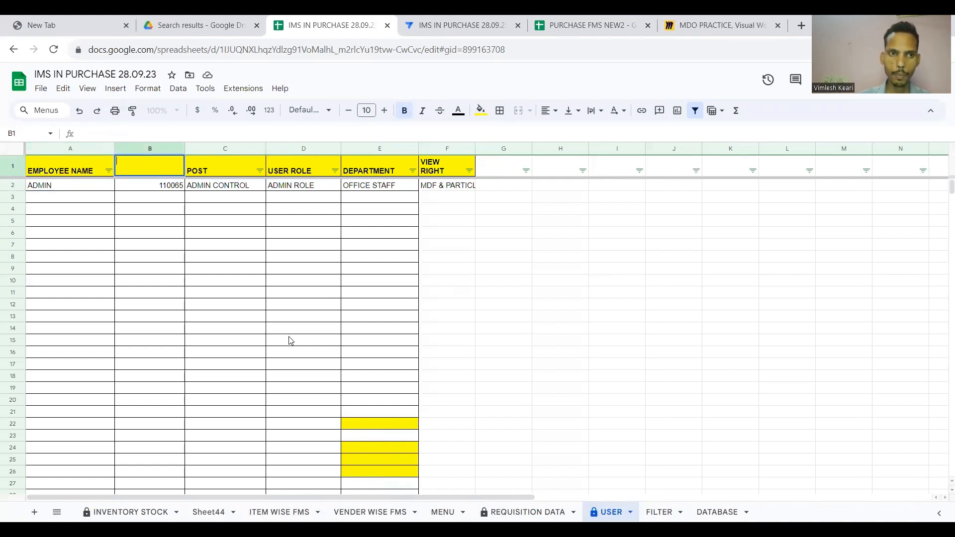
text(RTMENT)
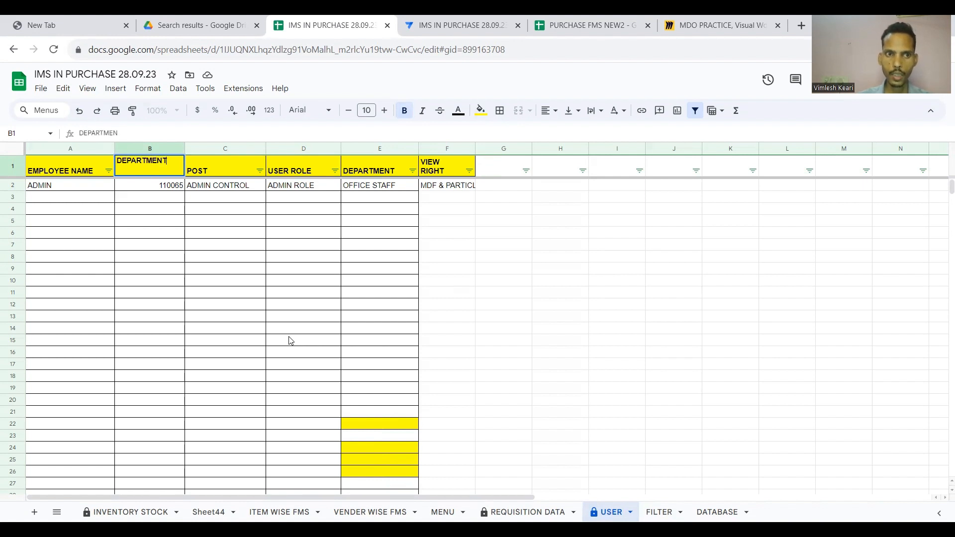
key(Tab)
text(PERMISSION)
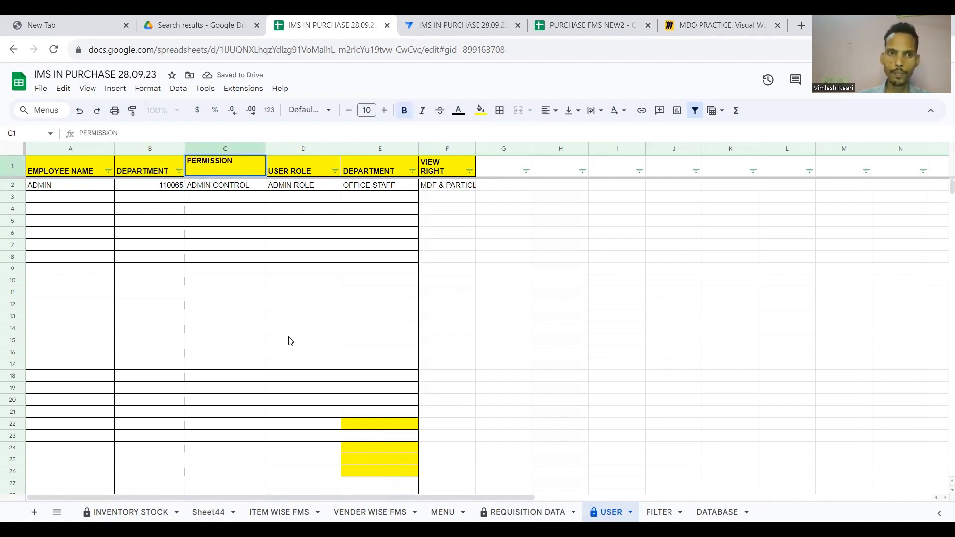
key(Return)
key(shift+space)
key(Delete)
key(Up)
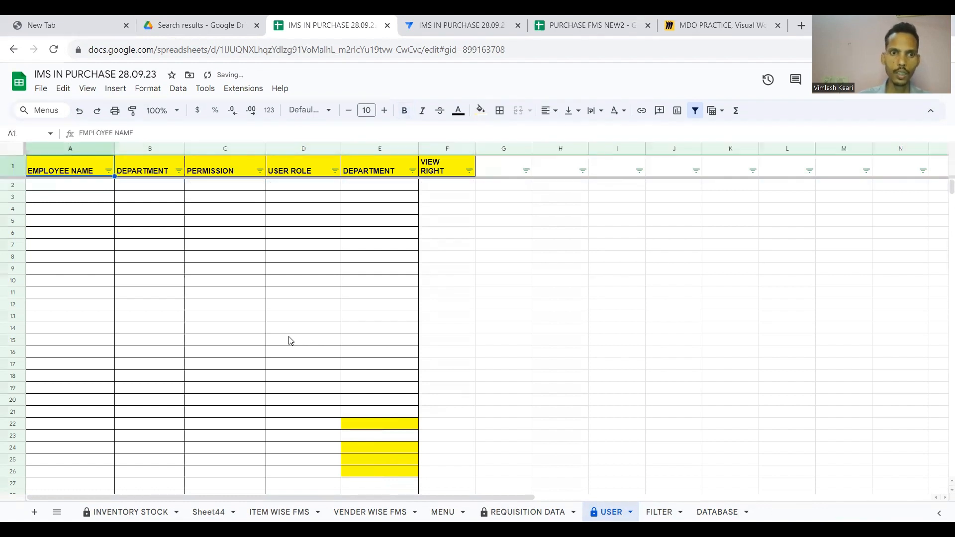
Replace headers D1 and E1 with EMAIL ID and PICTURE.
key(Right)
key(Right)
key(Right)
text(EMAIL)
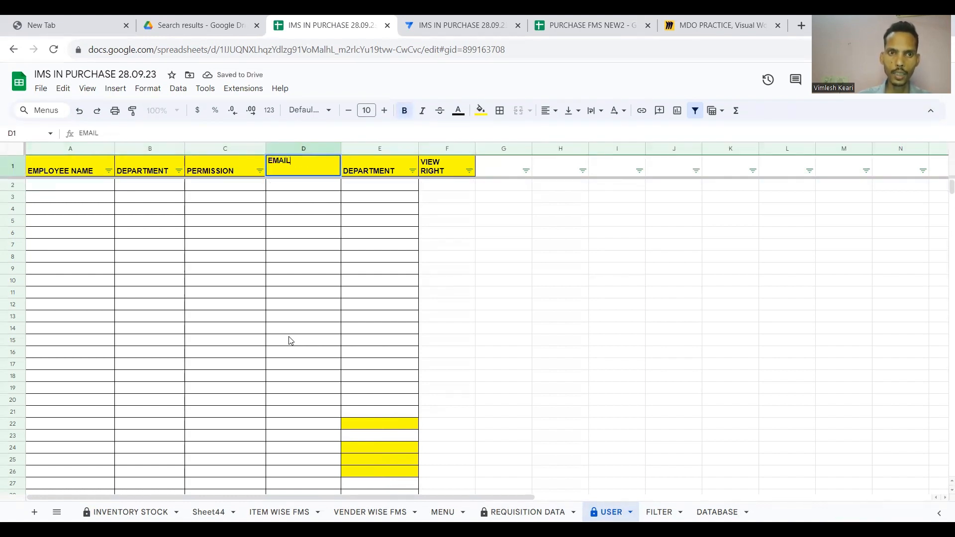
text( ID)
key(Return)
key(Up)
key(Left)
key(Left)
key(Left)
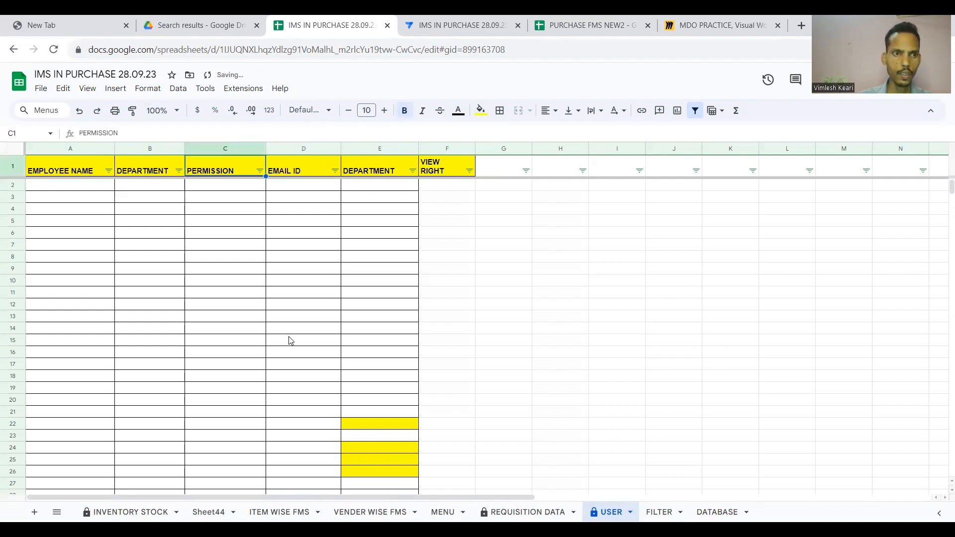
key(Right)
key(Right)
key(Right)
key(Right)
key(Right)
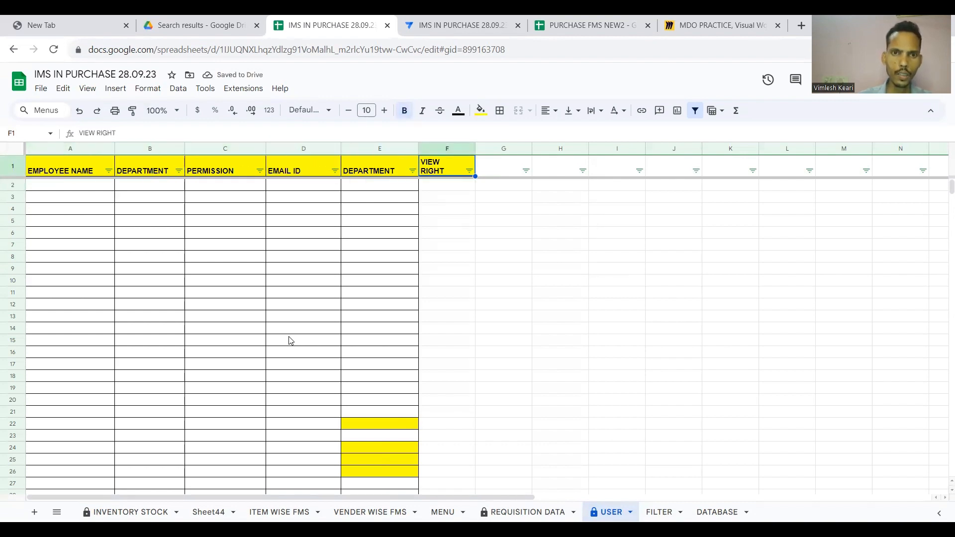
key(Left)
key(Right)
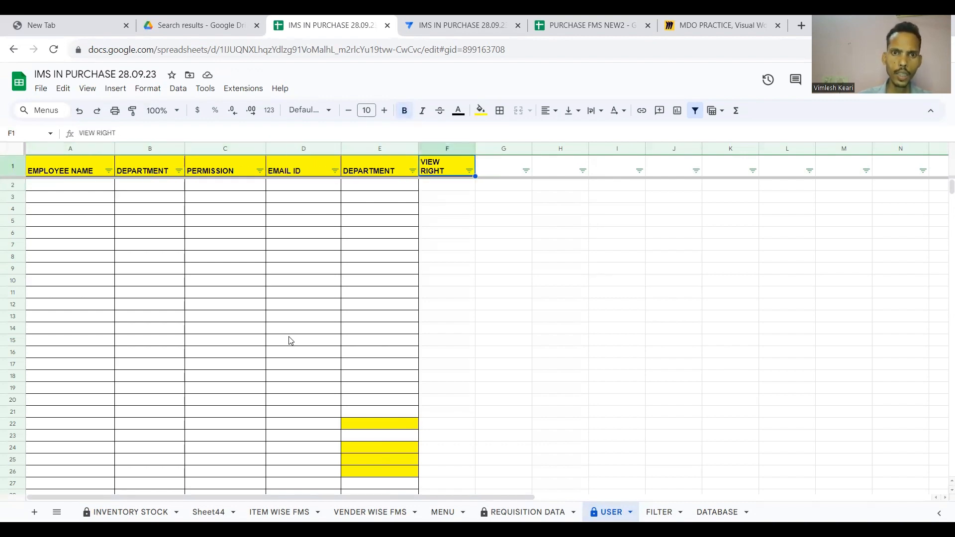
key(Left)
text(PICTURE)
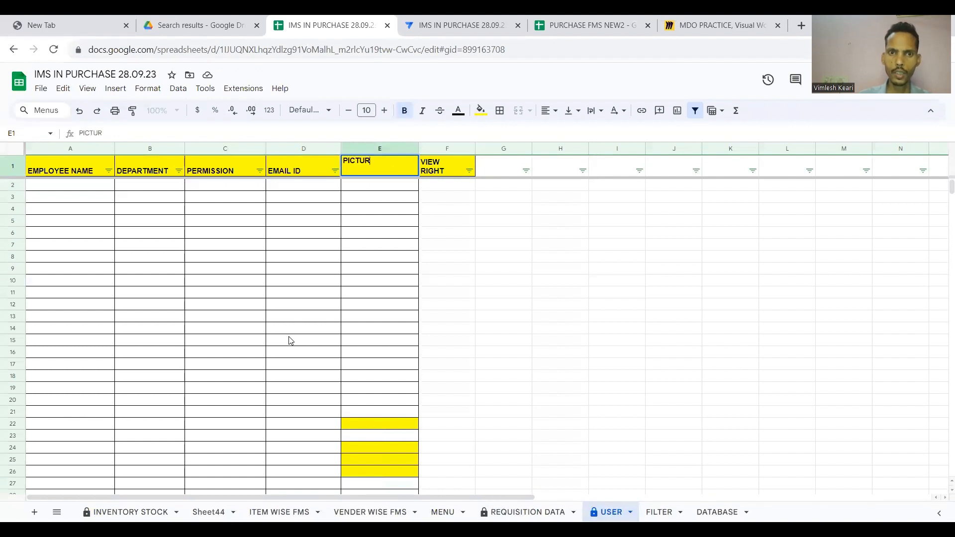
key(Return)
key(Up)
key(Right)
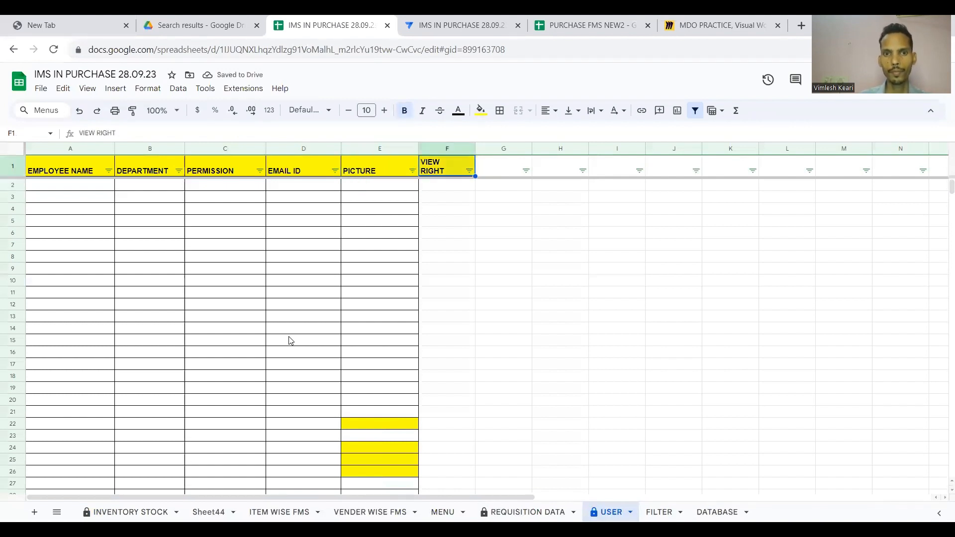
key(ctrl+space)
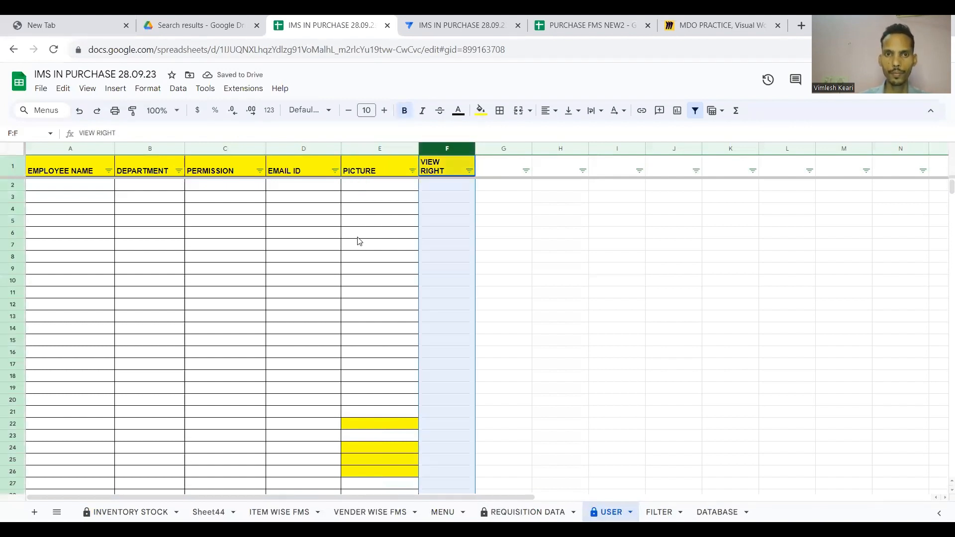
Delete the VIEW RIGHT column and enter the employee's name in A2.
right_click(444, 151)
click(480, 238)
click(330, 256)
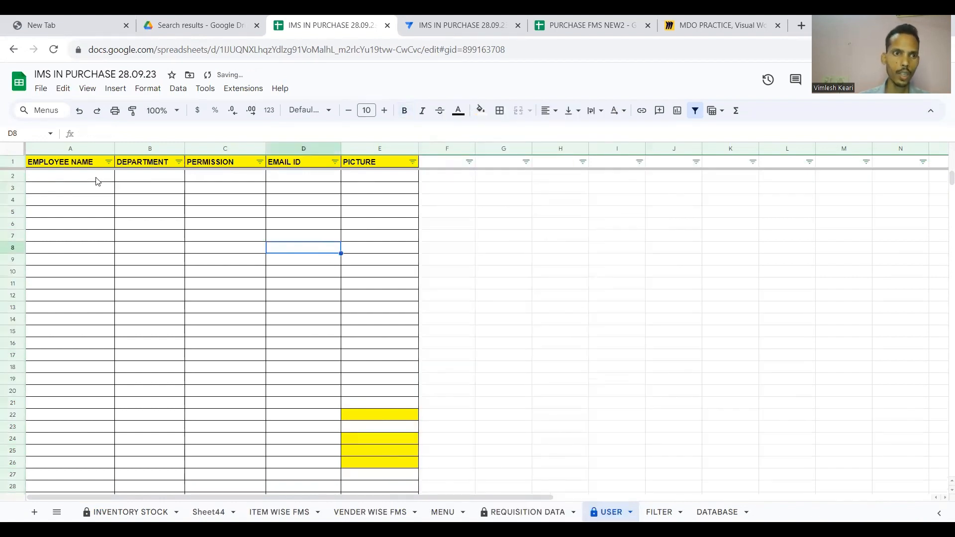
click(97, 180)
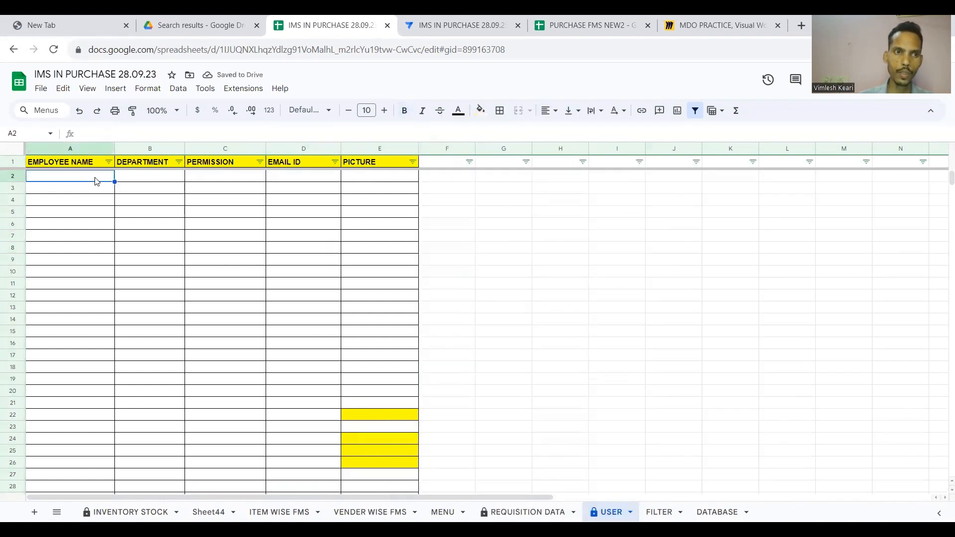
text(vl)
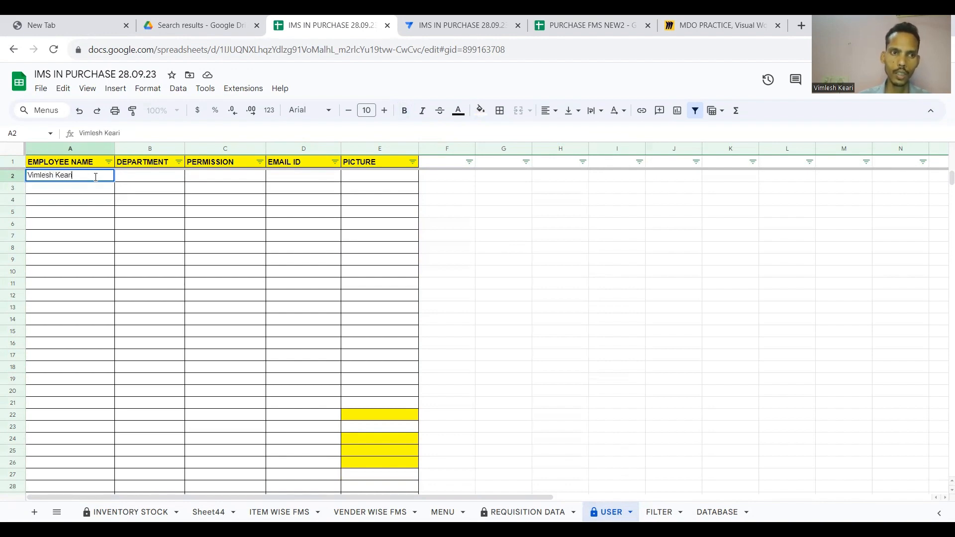
key(Tab)
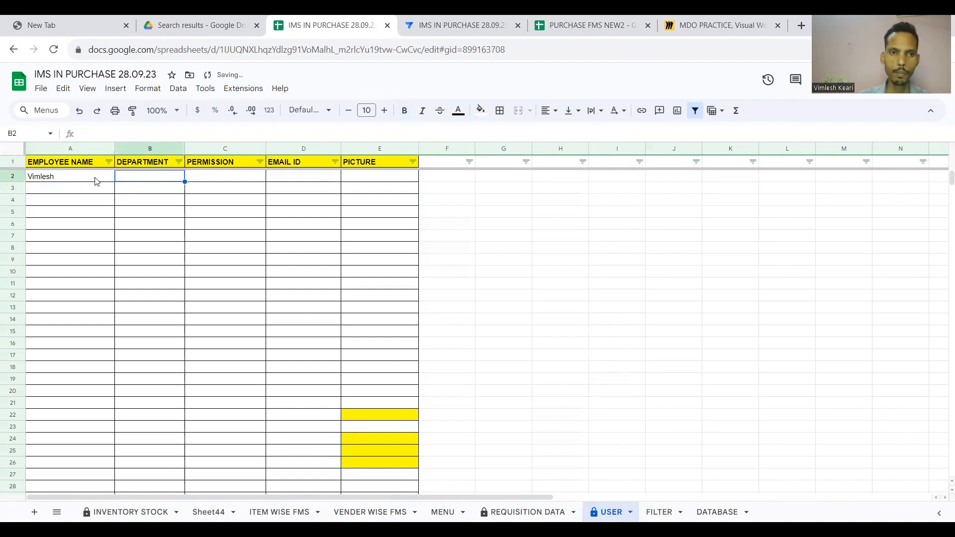
Fill row 2 with department IT, permission ADMIN ROLE and the employee's e-mail address.
text(it)
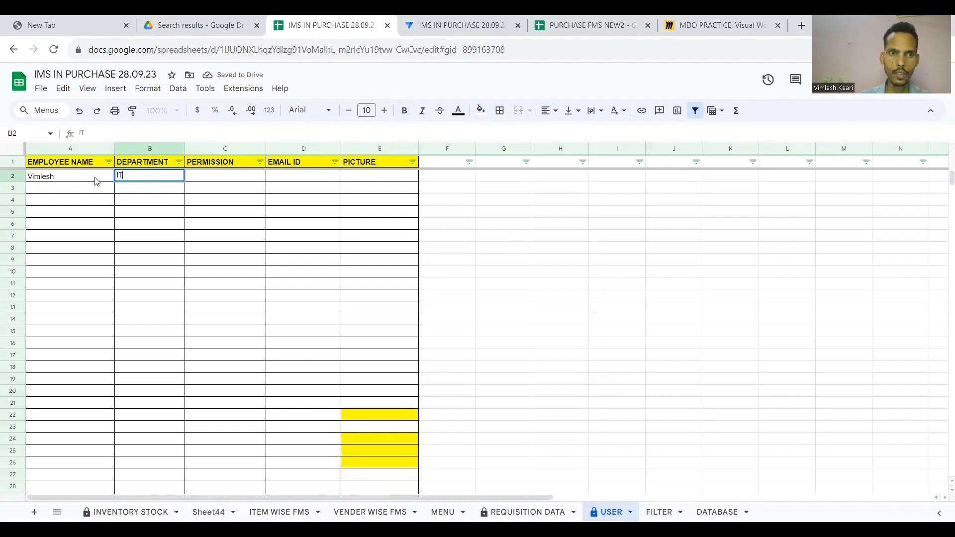
key(Tab)
text(A)
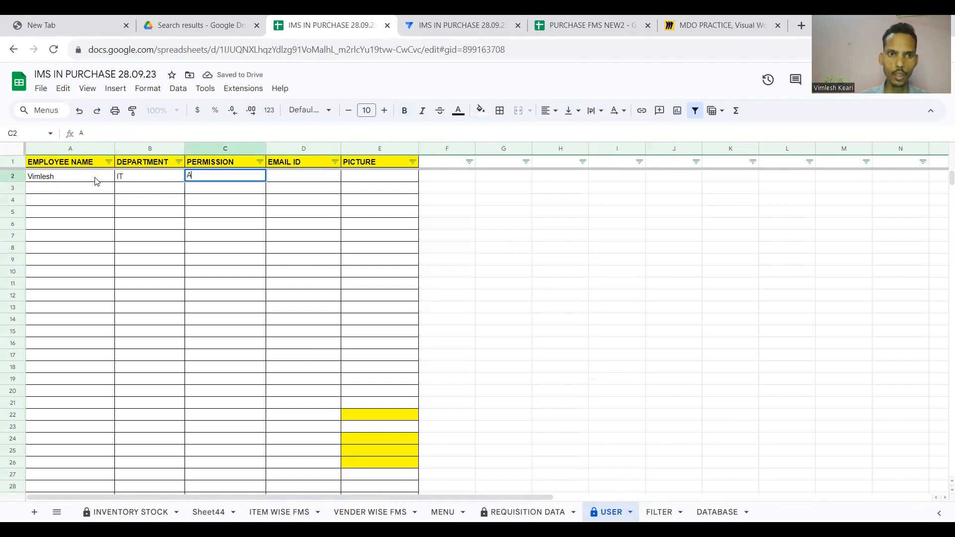
text(DMIN )
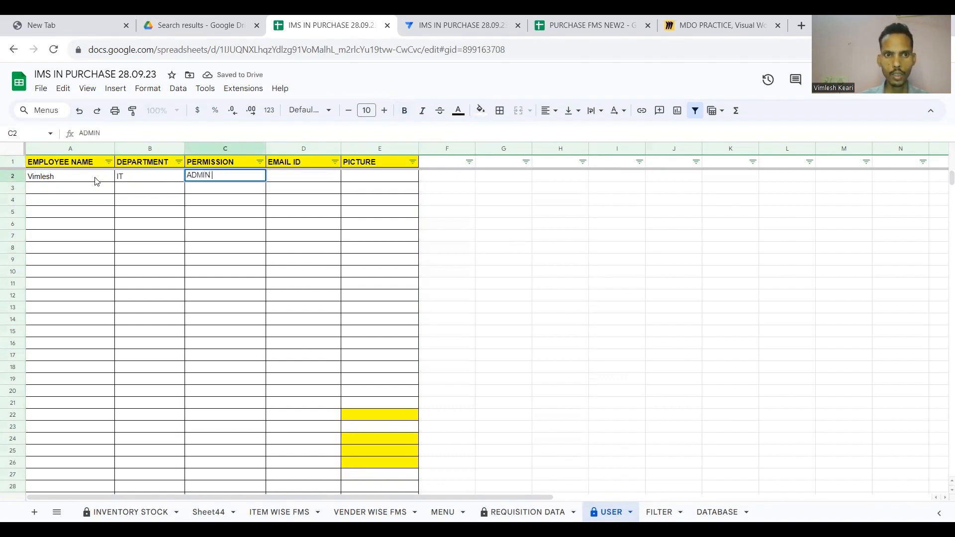
text(ROLE)
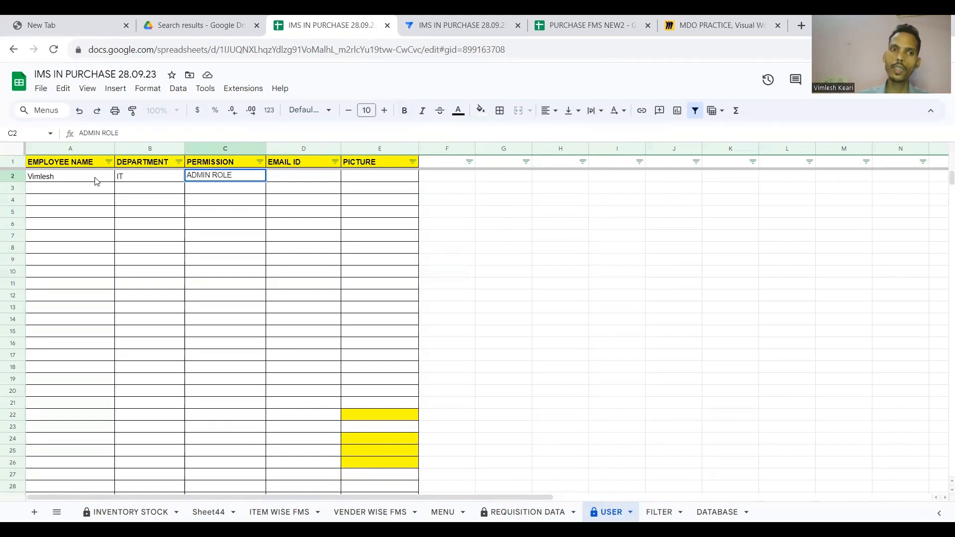
key(Tab)
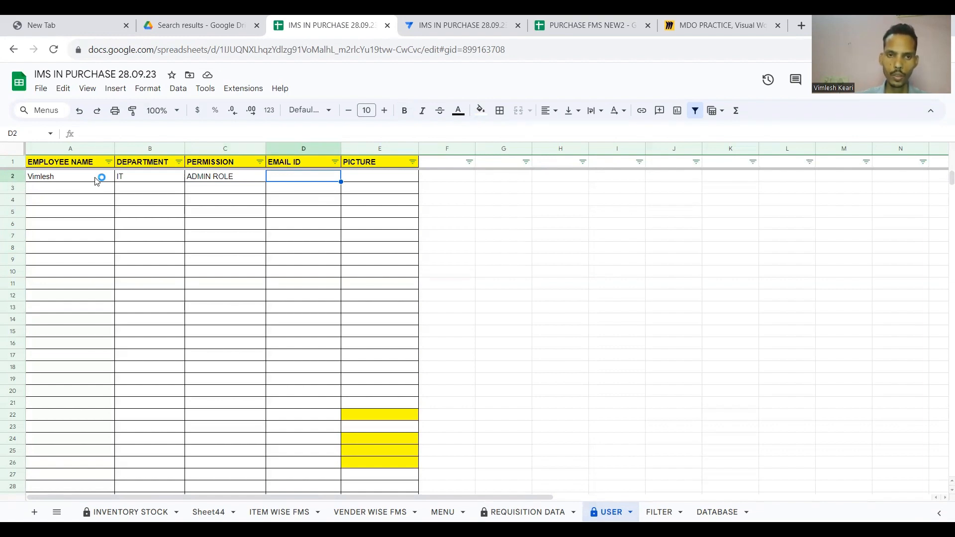
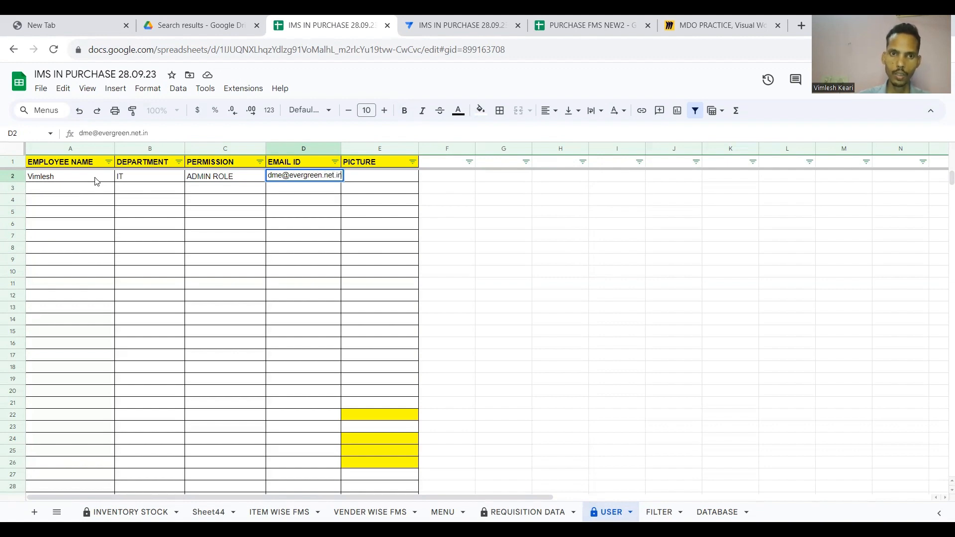
key(Tab)
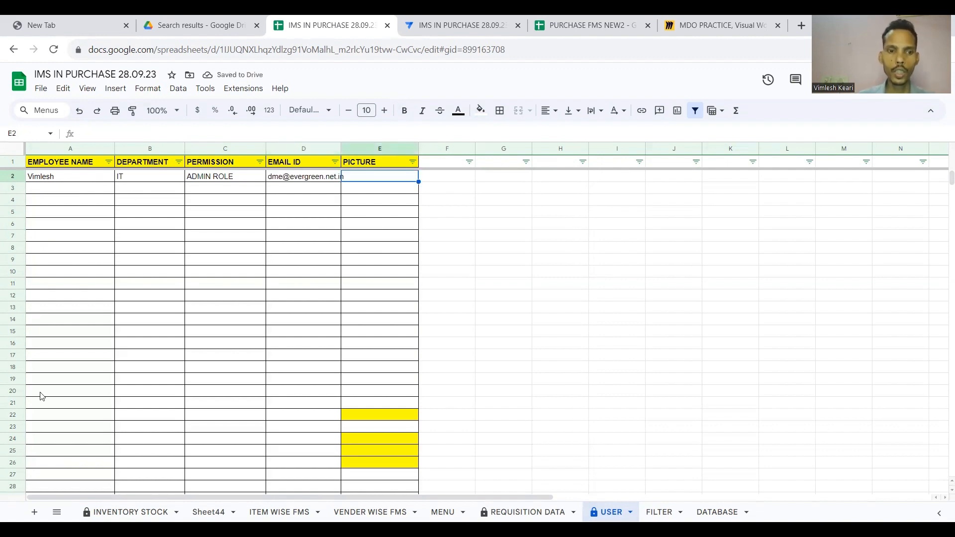
Add the USER worksheet of IMS IN PURCHASE 28.09.23 as an AppSheet table with Deletes turned off.
click(466, 22)
click(40, 217)
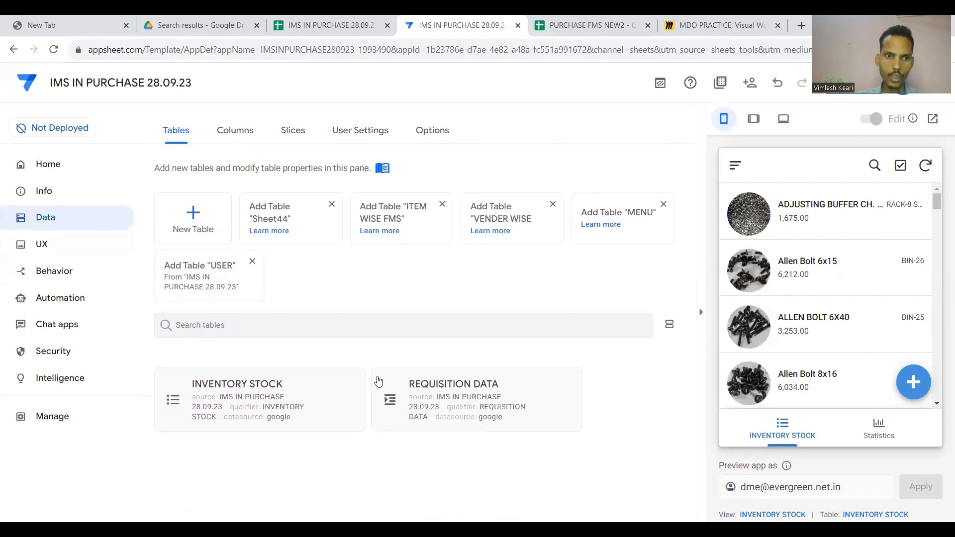
click(192, 213)
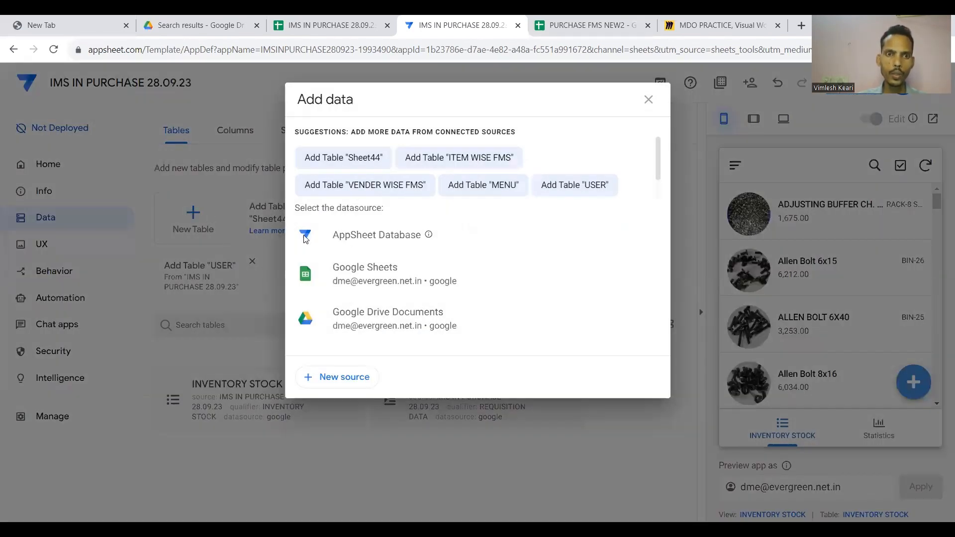
click(368, 273)
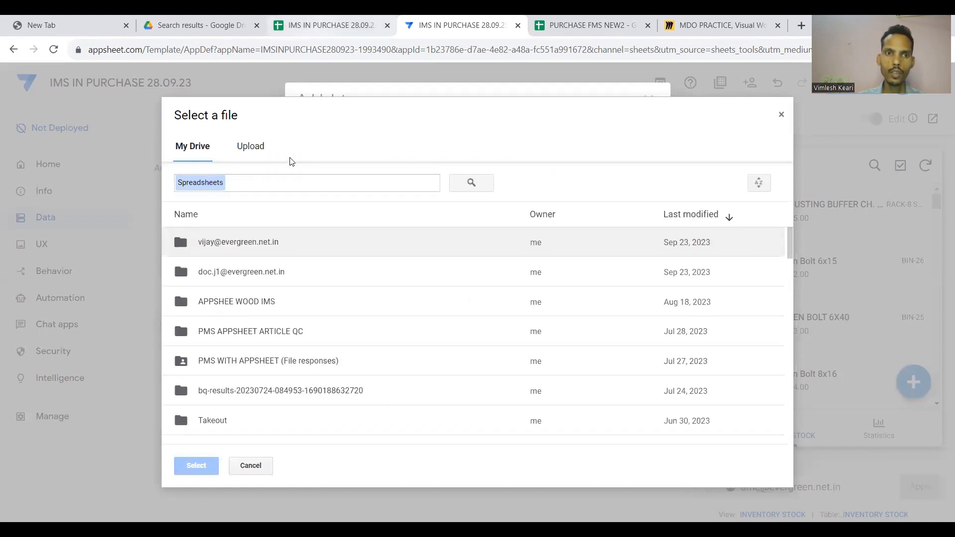
click(287, 182)
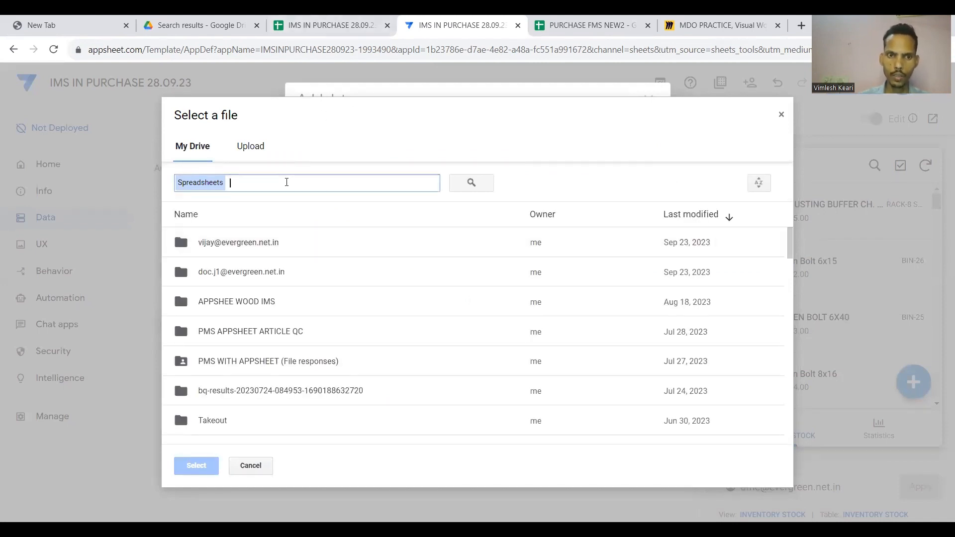
text(ims)
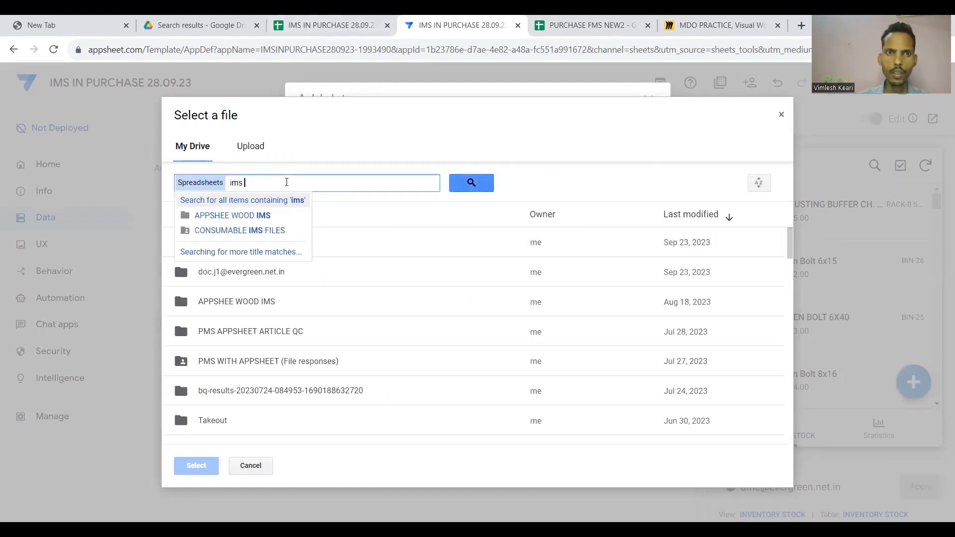
text( in)
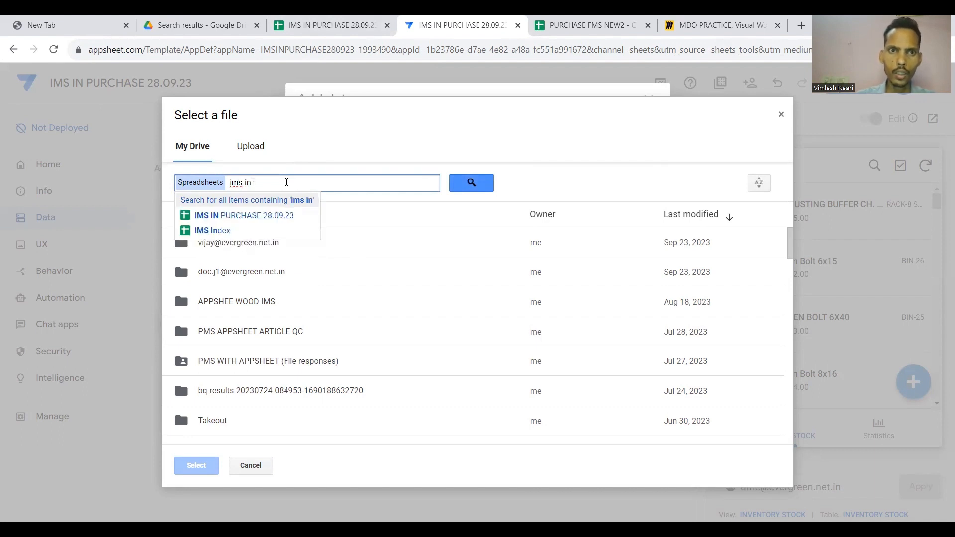
click(269, 215)
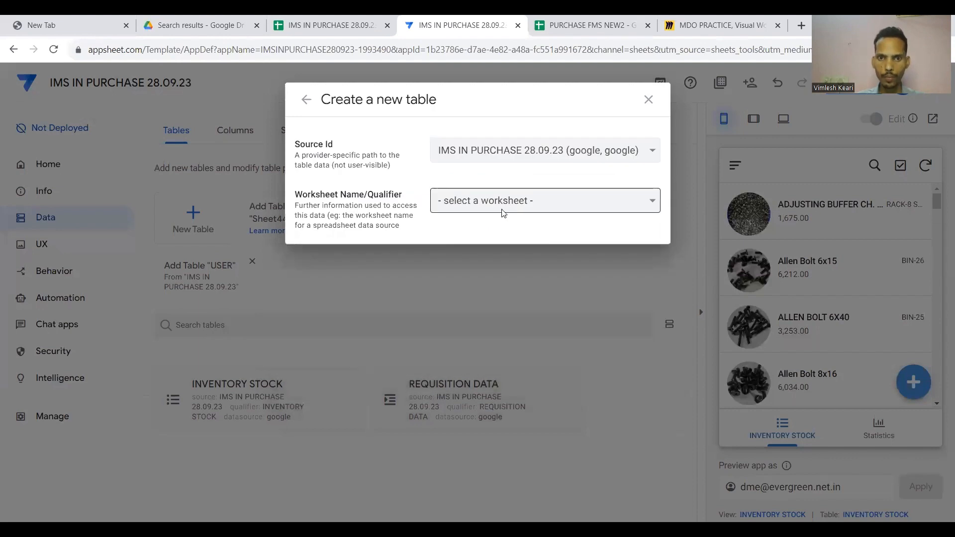
click(503, 211)
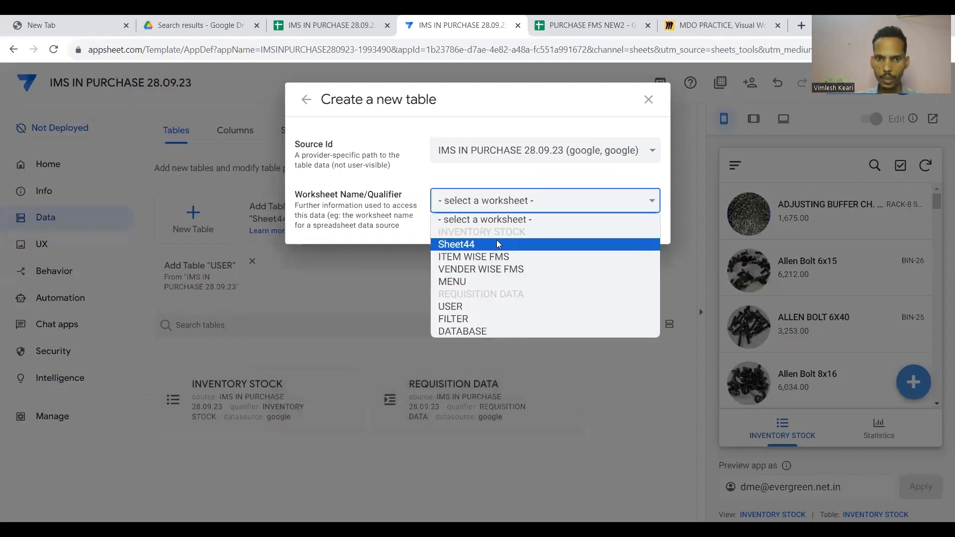
click(466, 307)
click(571, 260)
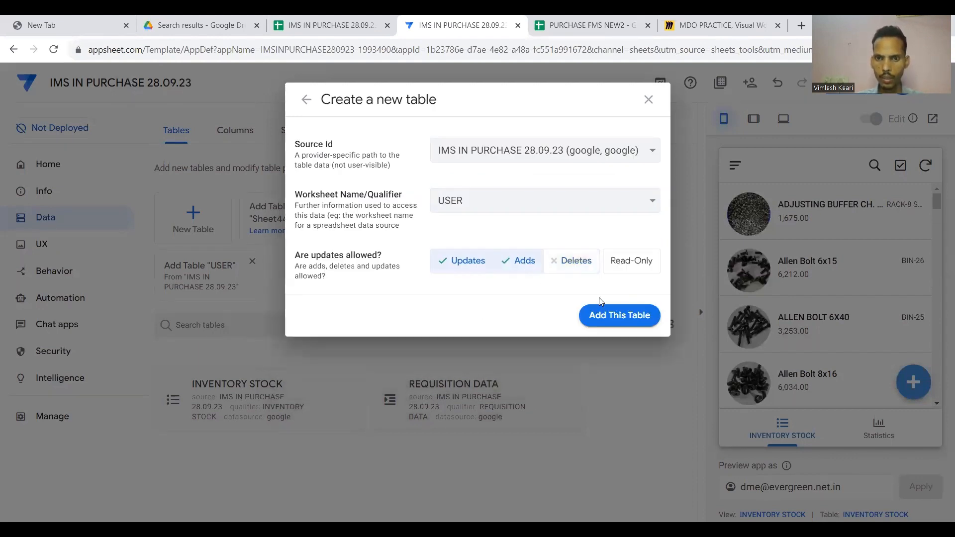
click(614, 322)
click(331, 25)
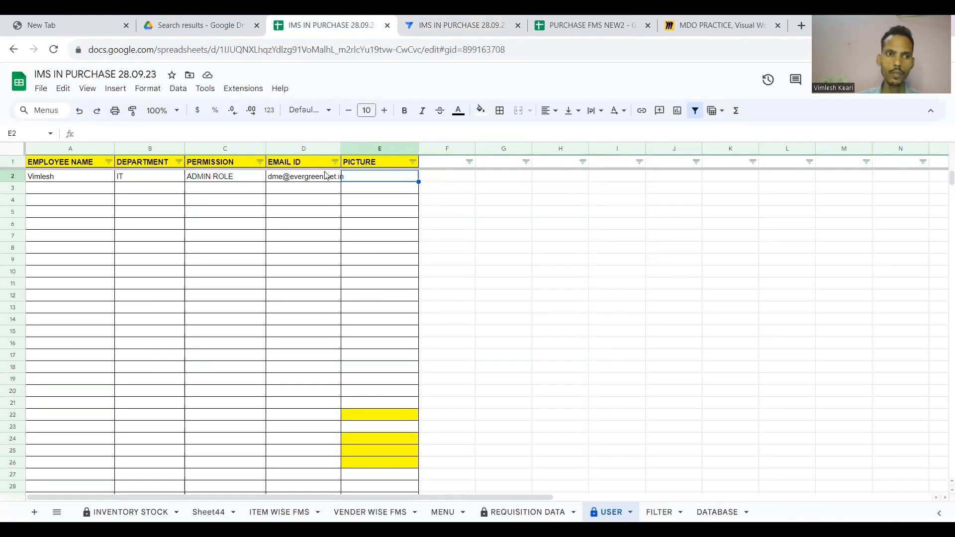
Retype the employee's full name in A2 in capital letters.
click(98, 180)
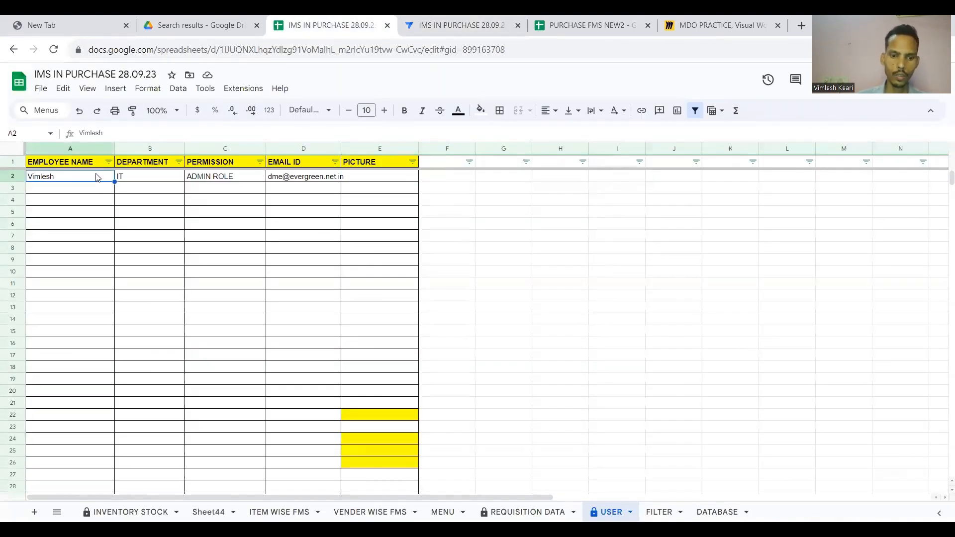
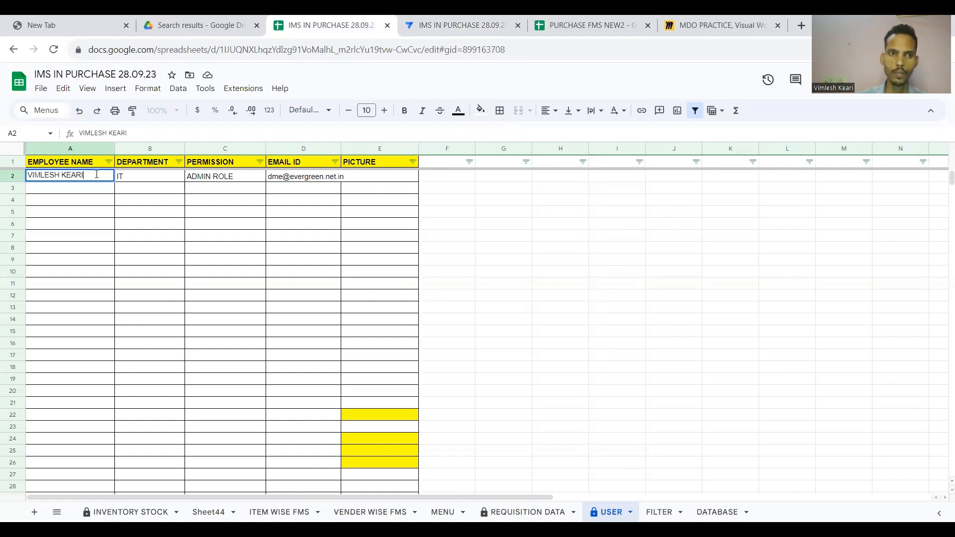
key(Return)
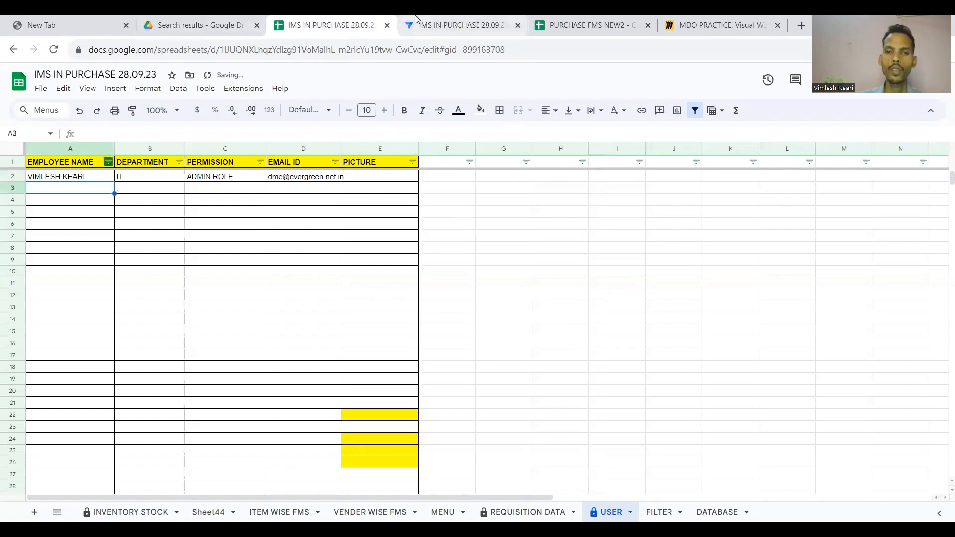
click(455, 25)
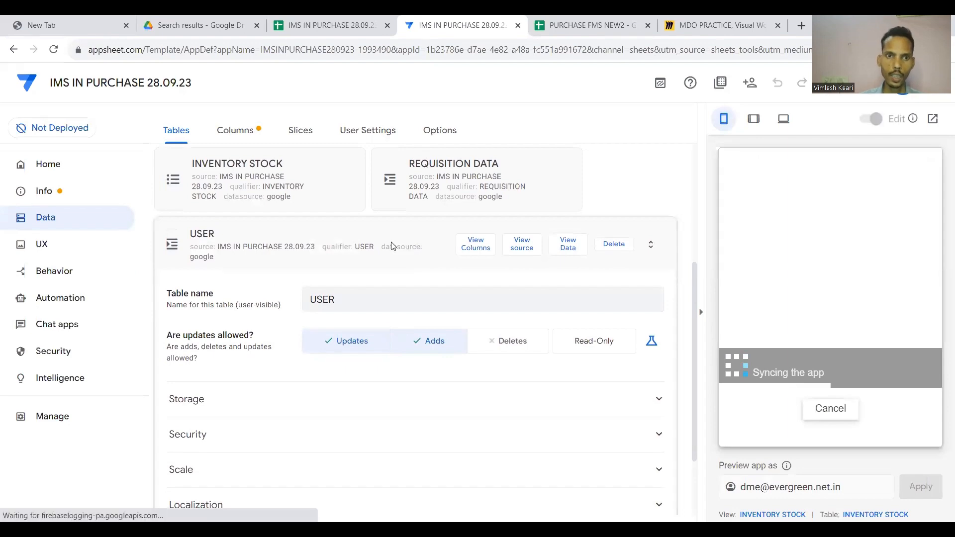
In the USER table's columns, make EMPLOYEE NAME the key and remove the key from EMAIL ID.
click(251, 133)
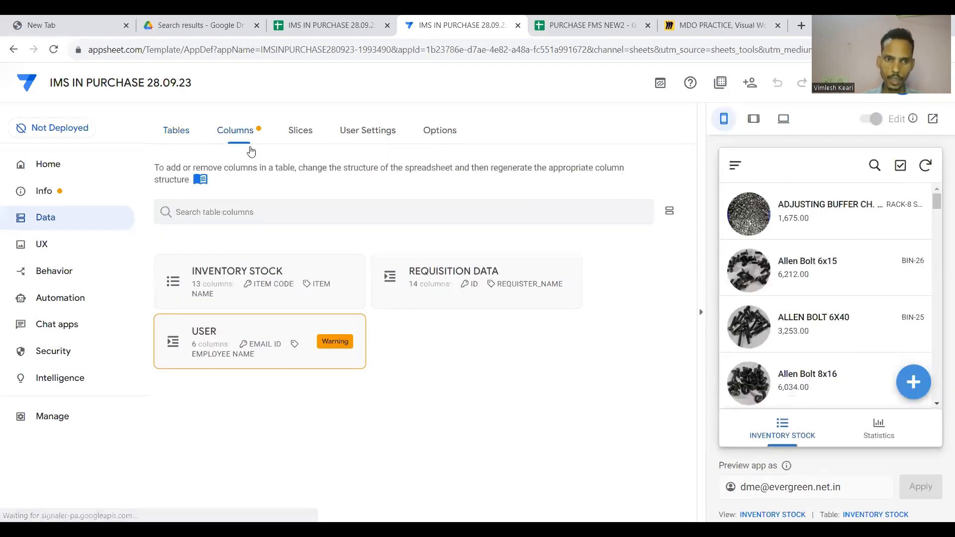
click(288, 345)
scroll(437, 248, down, 1)
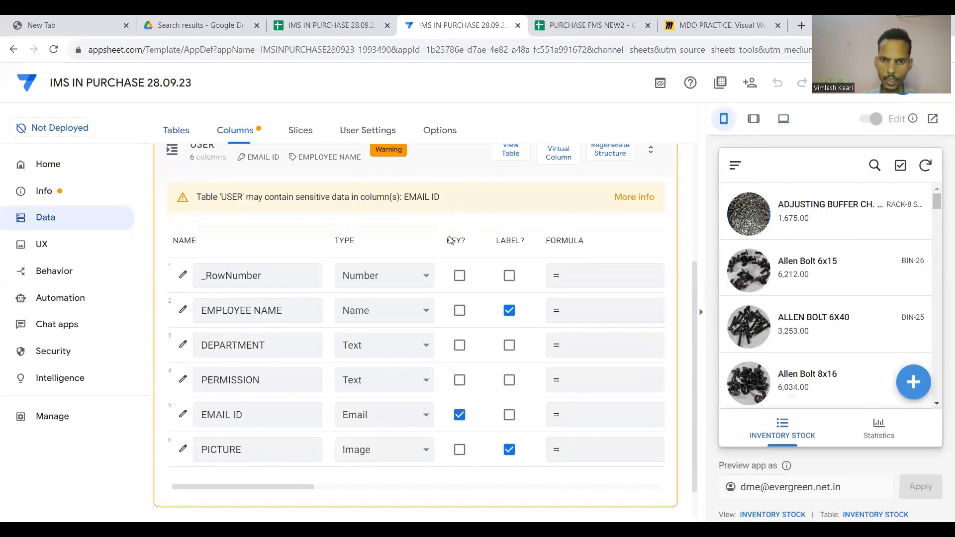
click(460, 306)
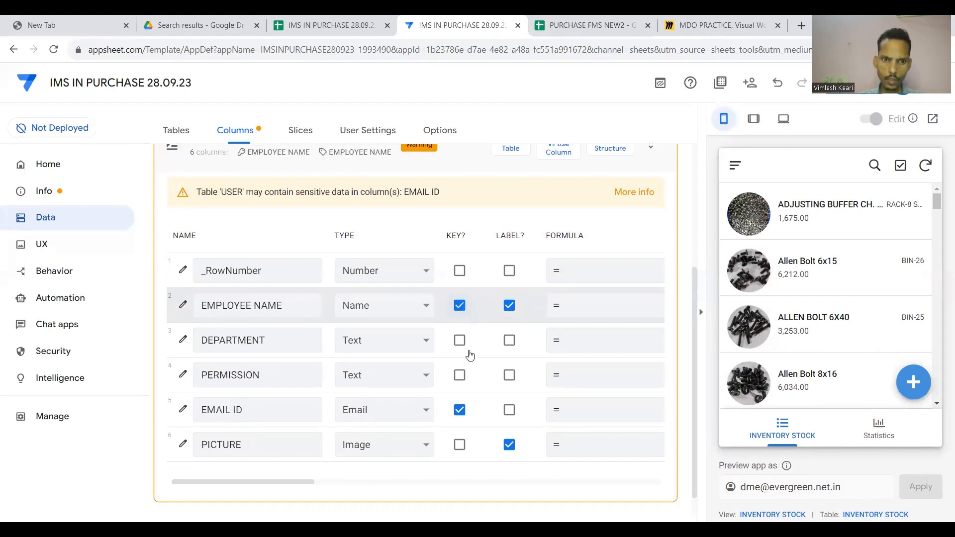
click(459, 410)
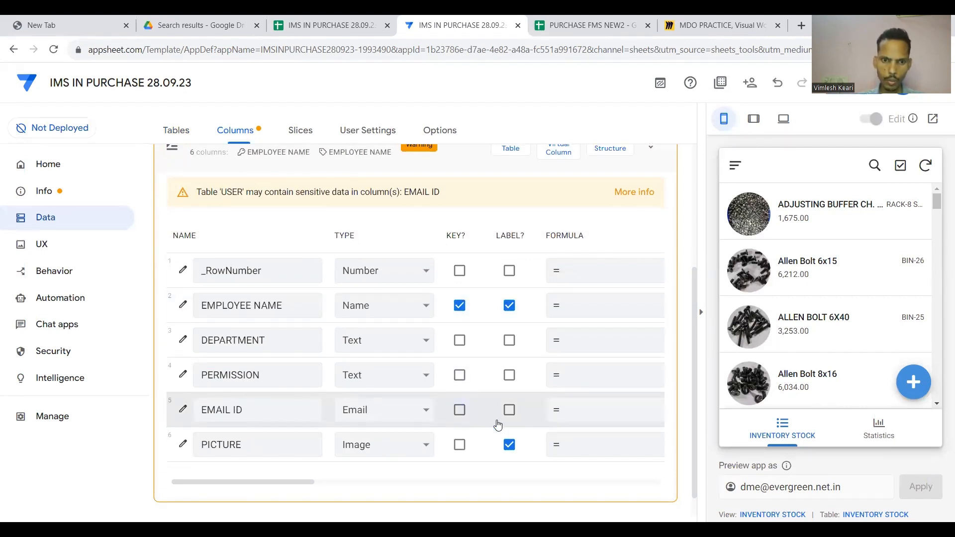
Save the app with the new USER table key.
scroll(517, 372, up, 1)
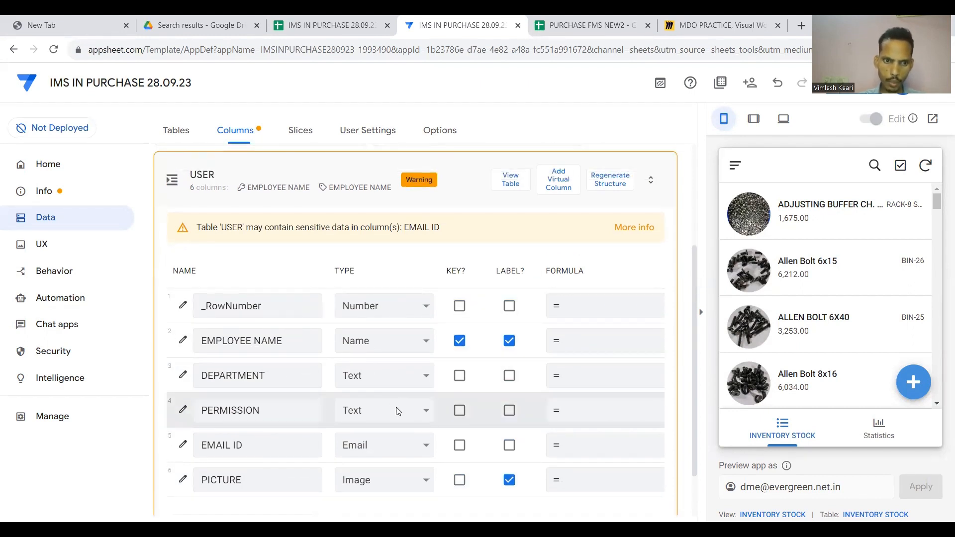
scroll(397, 411, down, 1)
scroll(397, 417, up, 2)
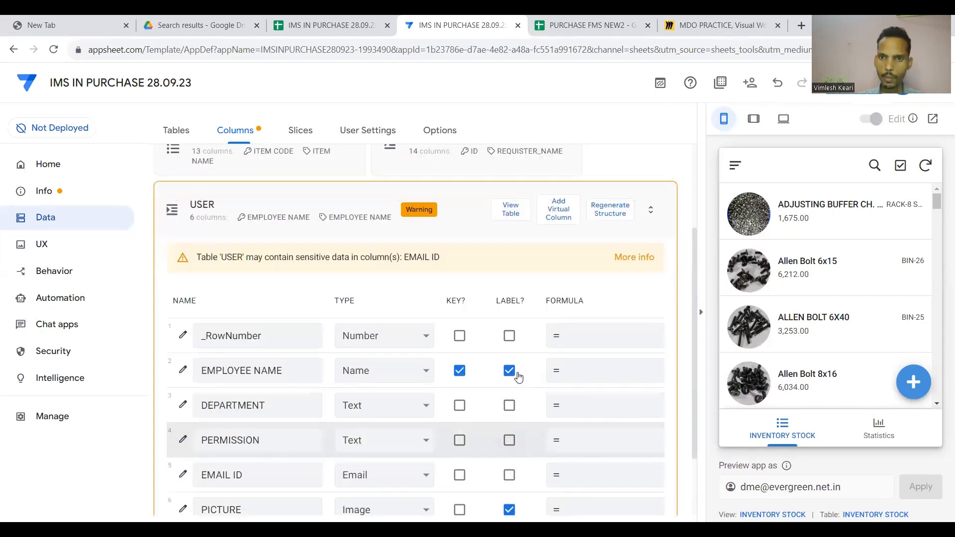
click(856, 95)
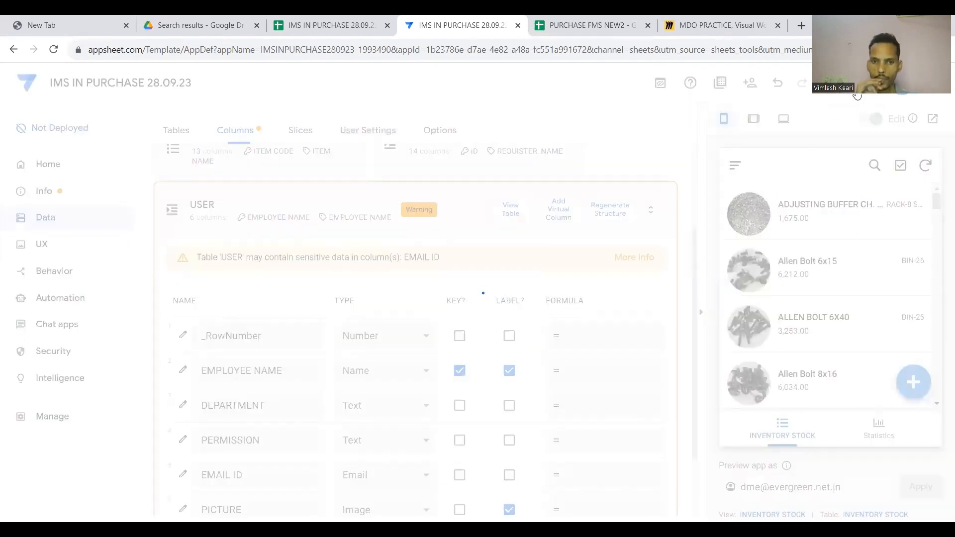
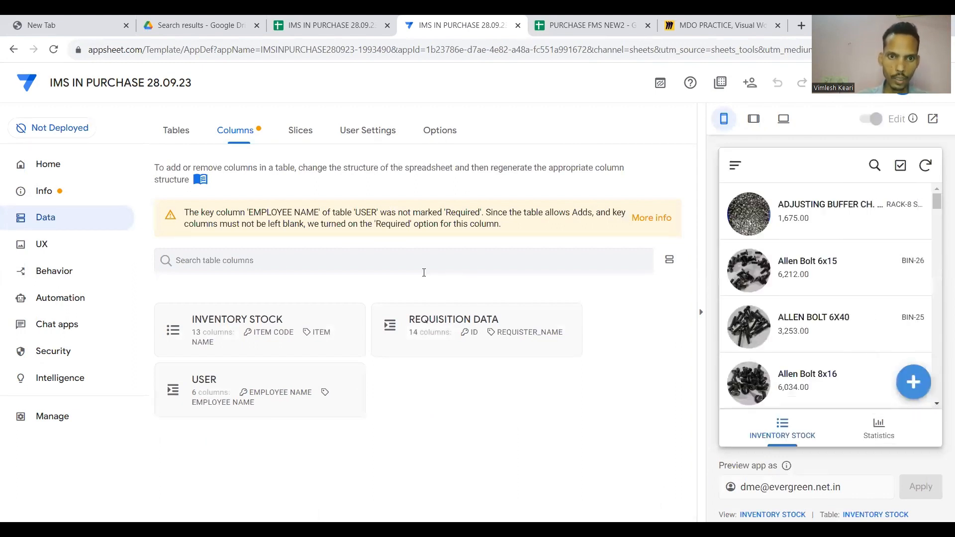
Expand REQUISITION DATA's columns and open the App Formula editor for REQUISTER_NAME.
click(435, 336)
scroll(445, 391, down, 2)
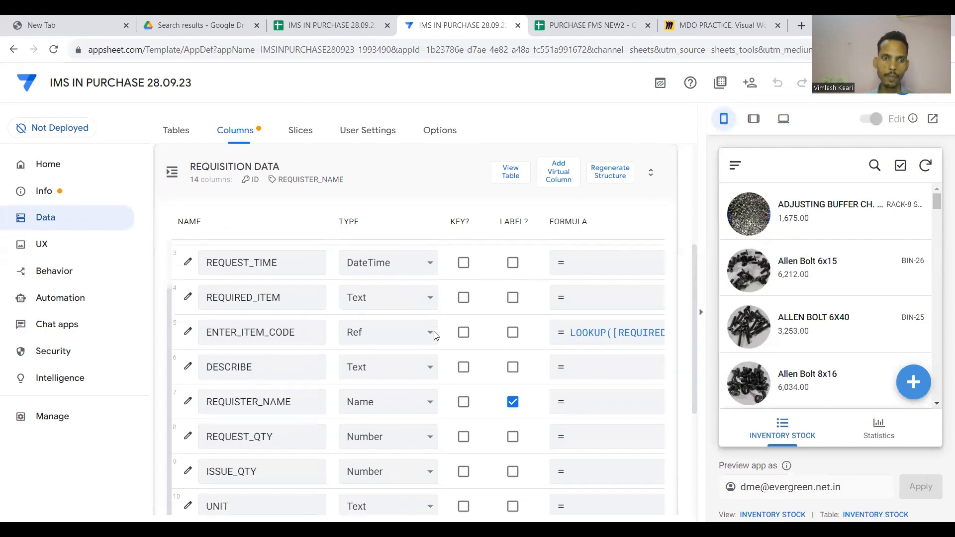
scroll(445, 391, down, 1)
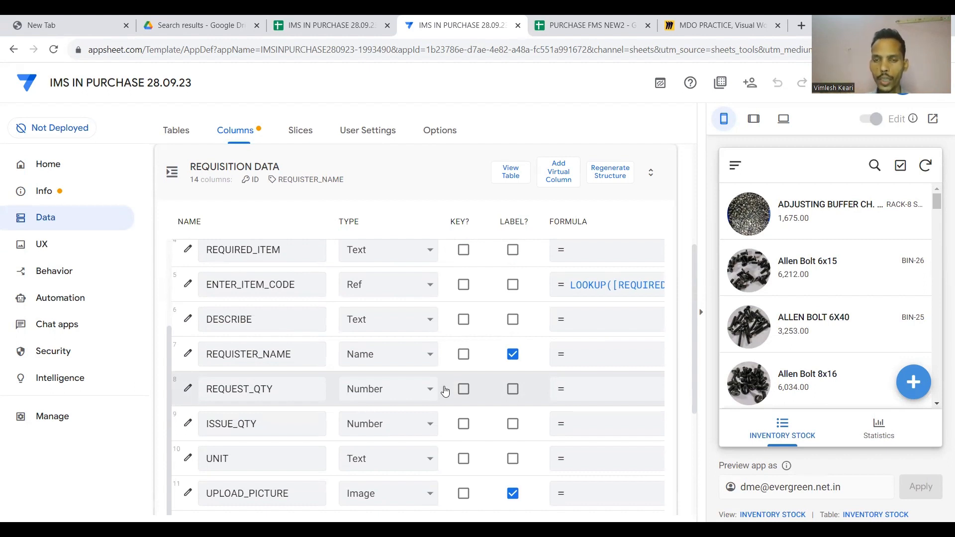
scroll(445, 391, down, 1)
click(299, 323)
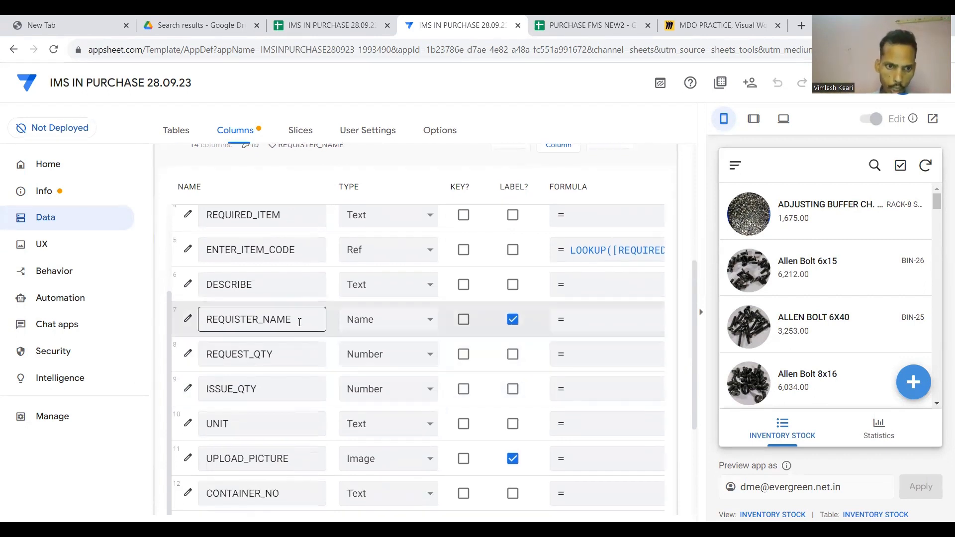
key(Right)
key(Right)
key(Right)
click(475, 325)
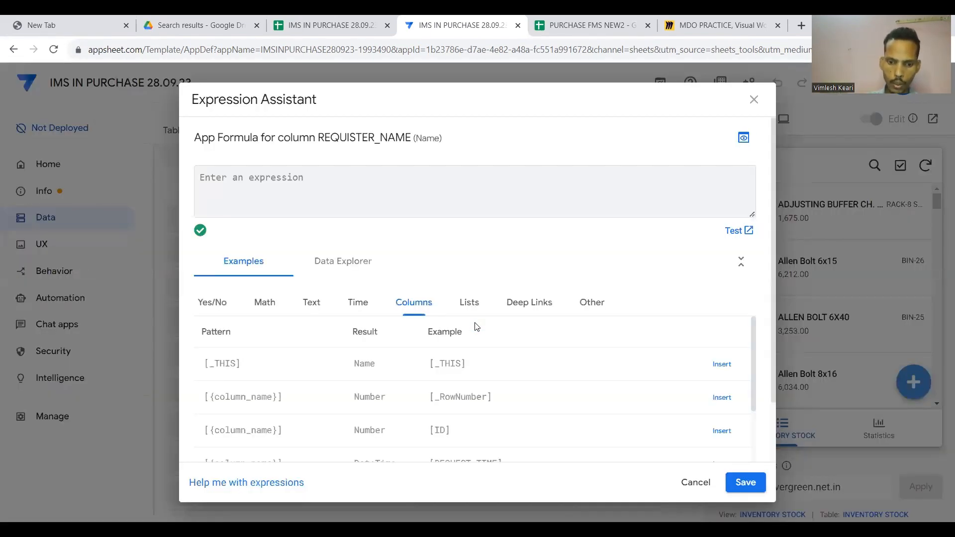
Check the USER sheet's EMPLOYEE NAME column, then start the formula as LOOKUP(USERMAIL(),".
text(L)
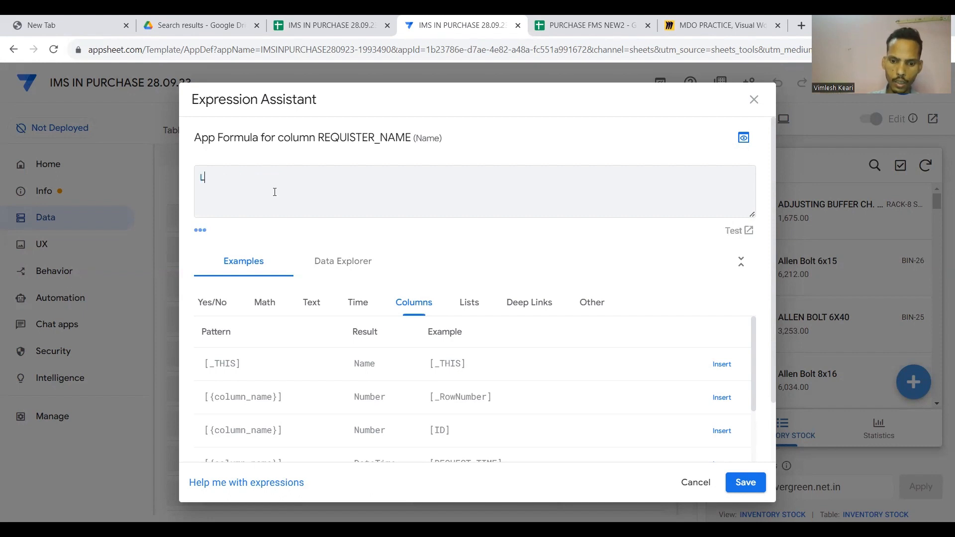
text(OOKUP()
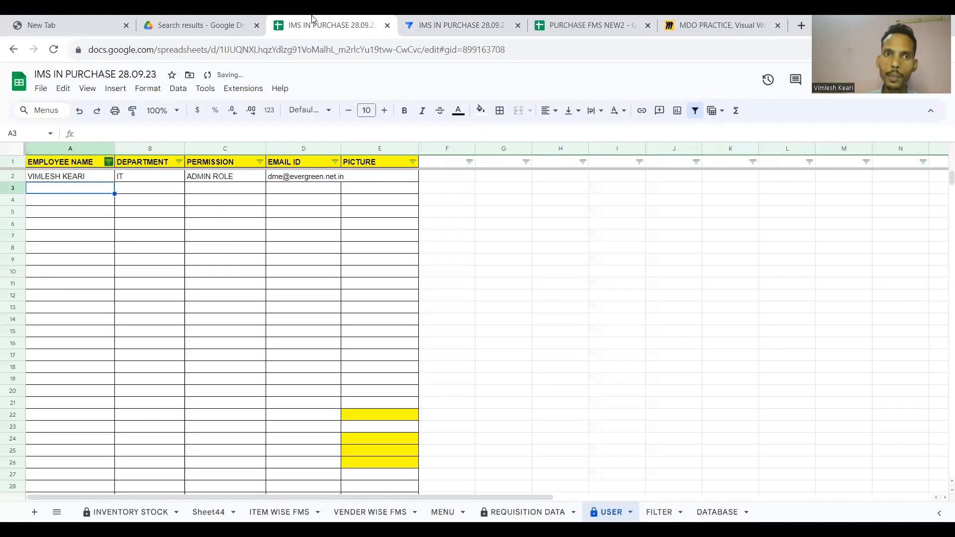
click(326, 24)
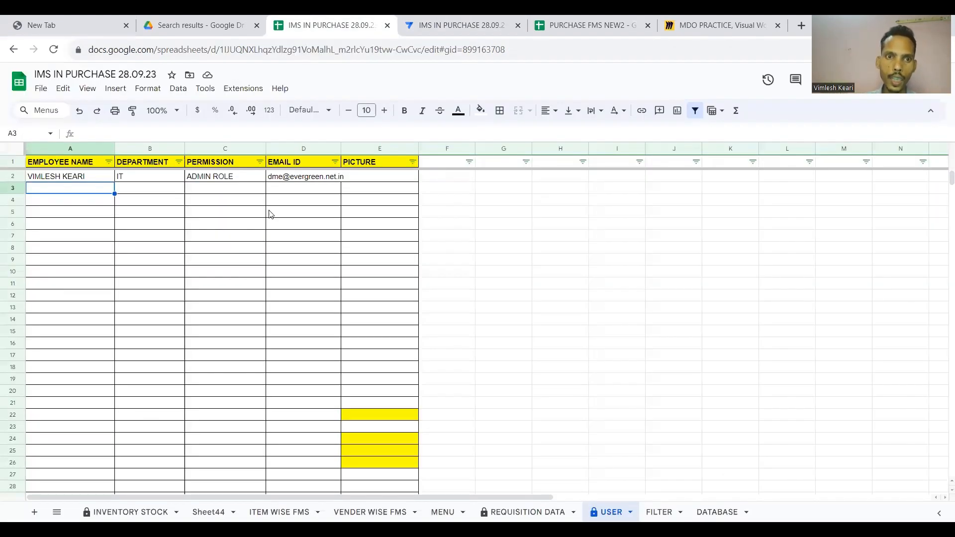
click(75, 179)
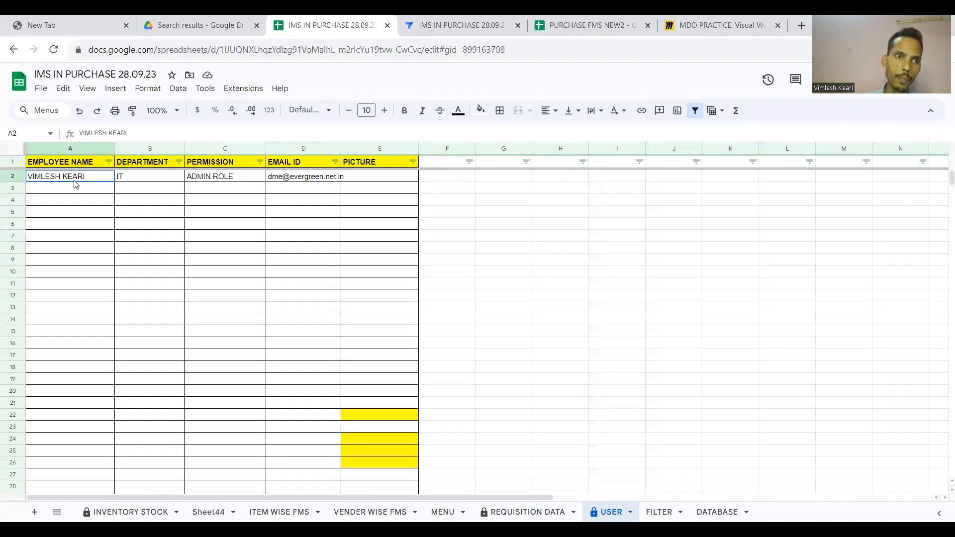
click(73, 151)
click(467, 28)
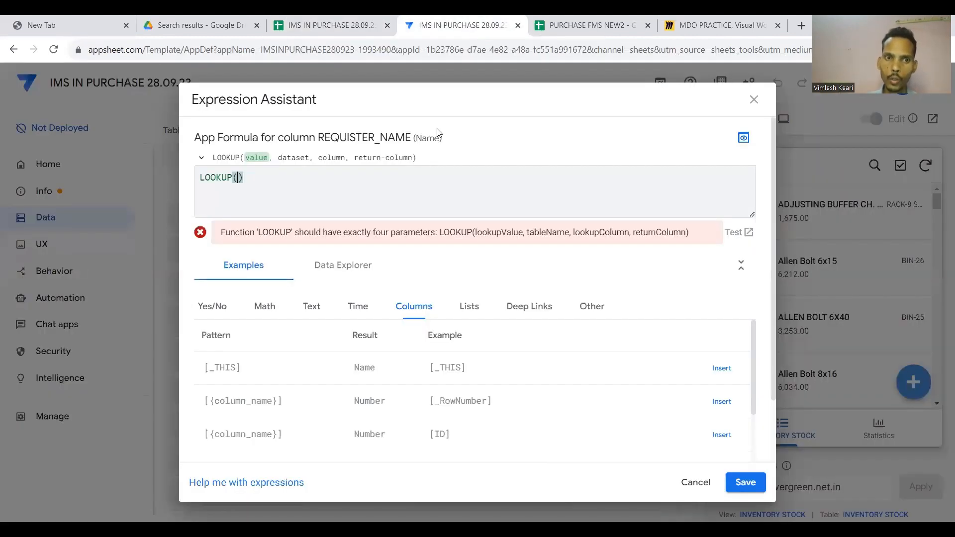
key(ctrl+a)
key(BackSpace)
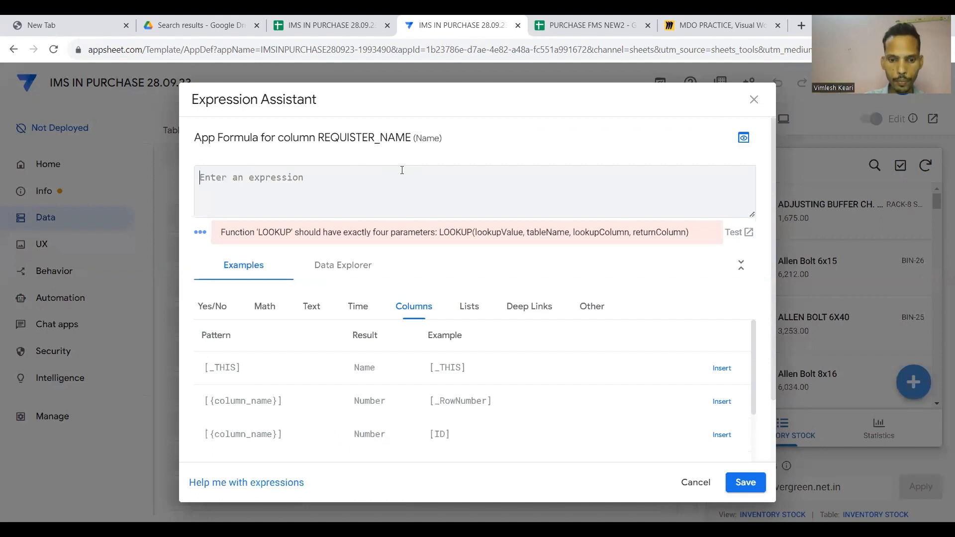
text(USERMAIL)
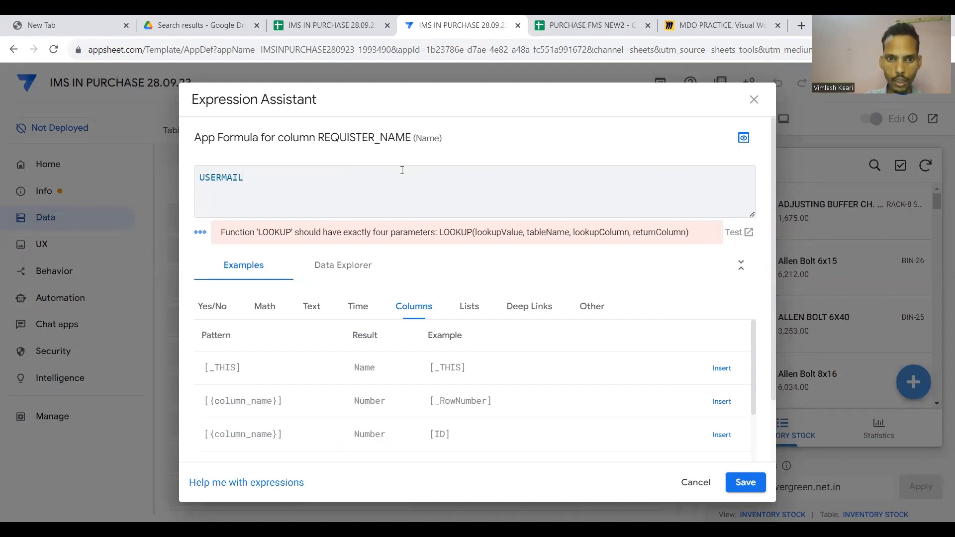
text(())
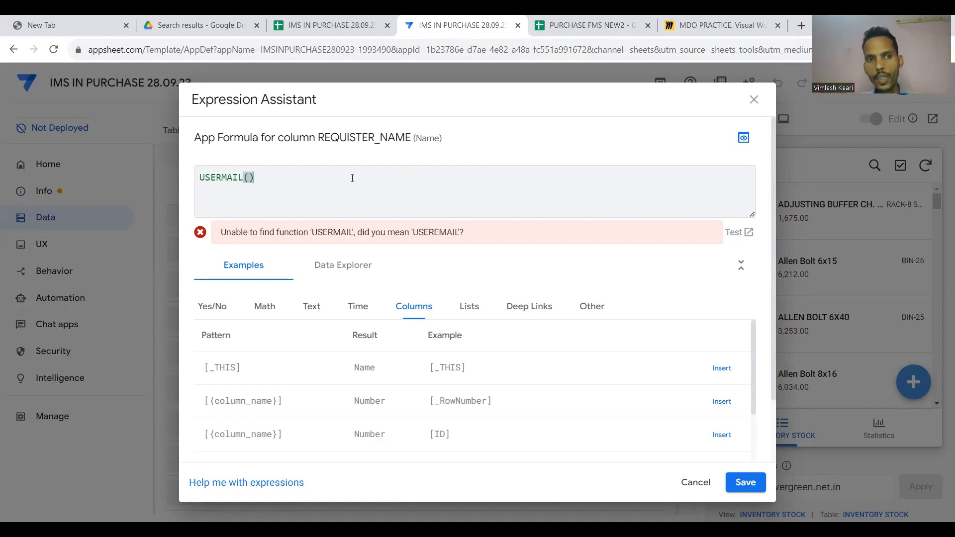
key(Left)
key(Left)
key(Left)
key(Left)
key(Left)
key(Left)
key(Left)
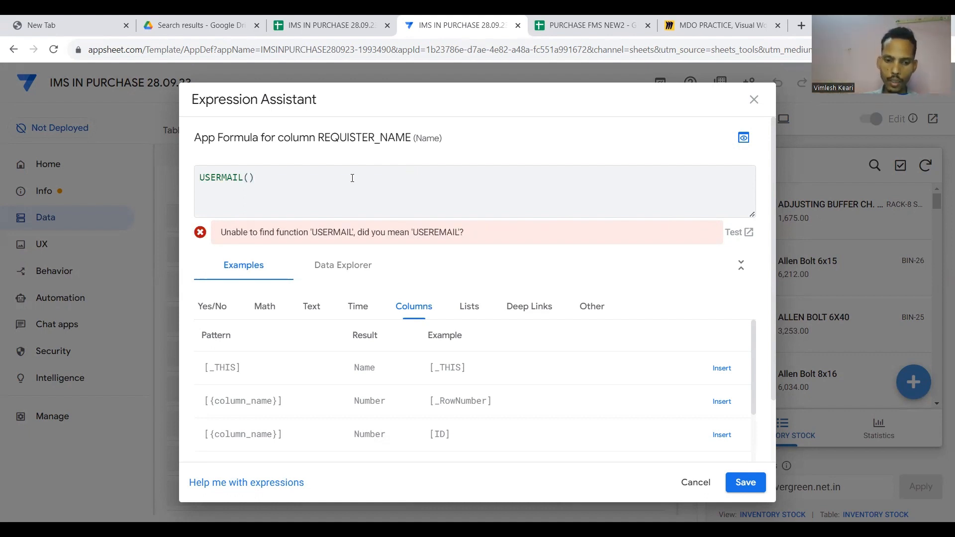
text(LOOKUP()
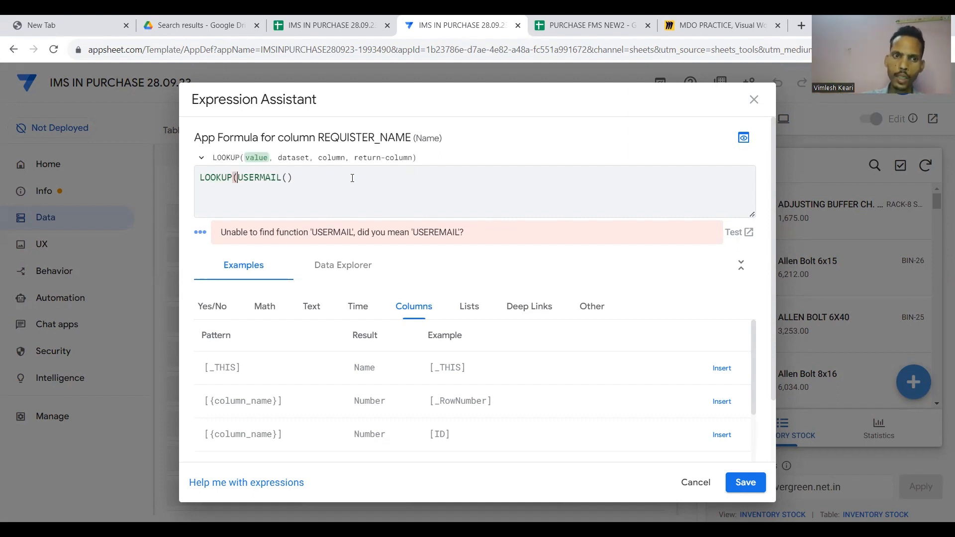
key(Right)
key(Right)
key(Right)
key(Right)
key(Right)
key(Right)
key(Right)
key(Right)
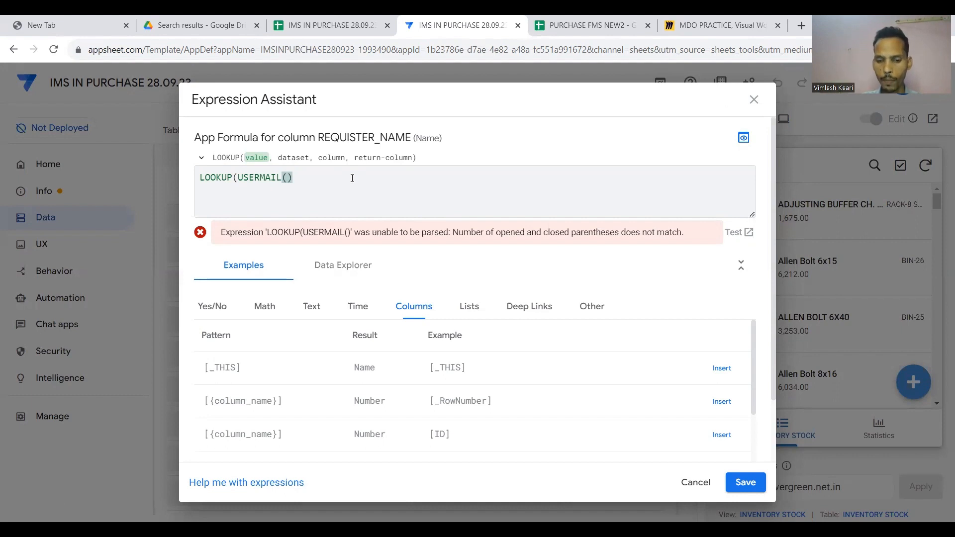
text(,")
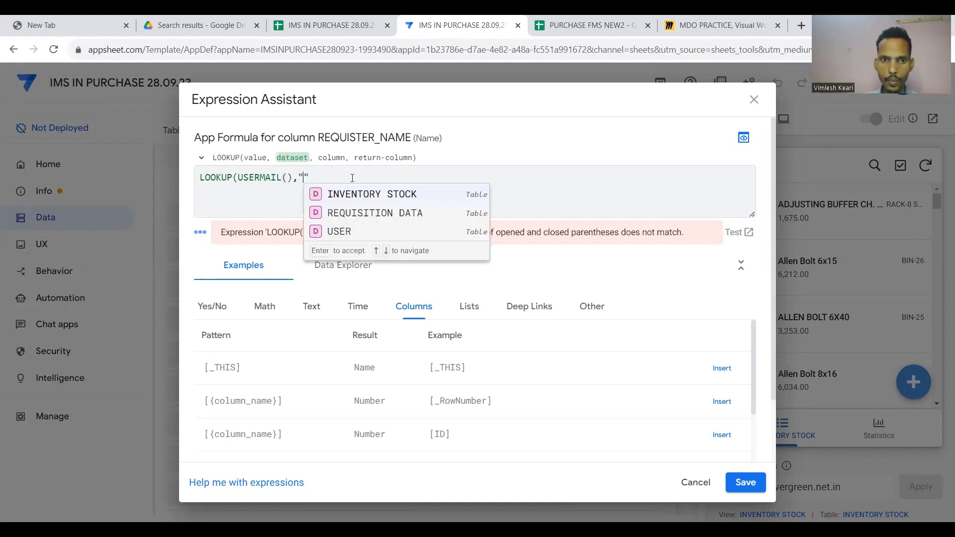
Complete it as LOOKUP(USERMAIL(),"USER","EMAIL ID","EMPLOYEE NAME") and save the formula.
click(340, 231)
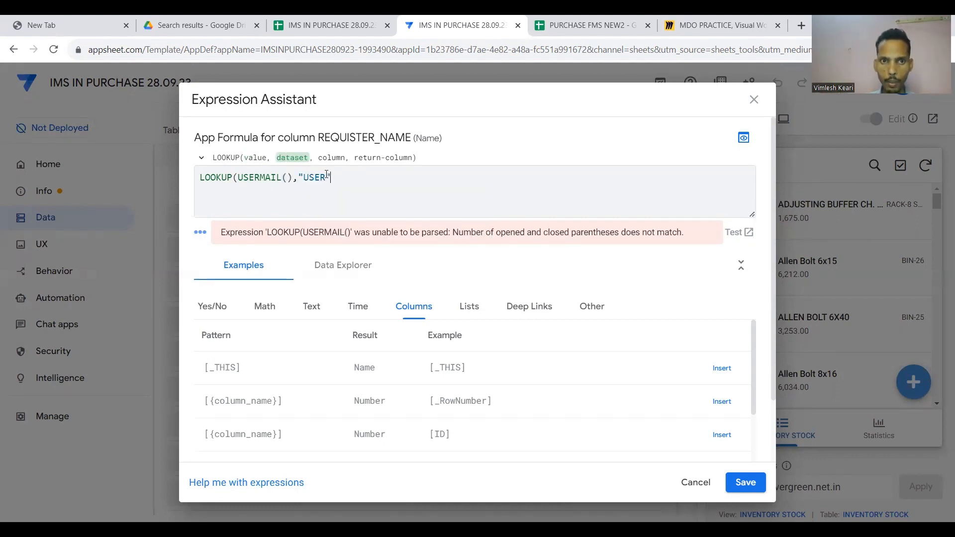
click(352, 17)
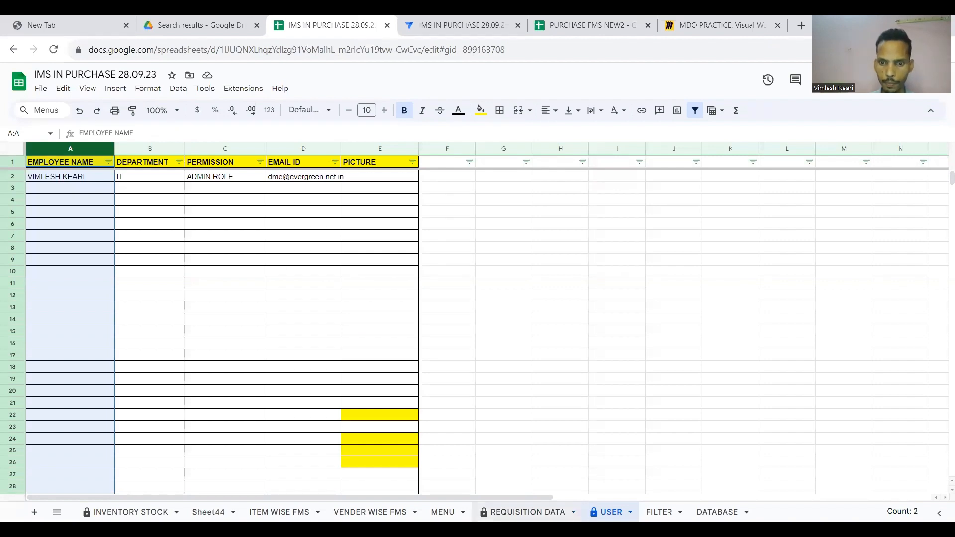
click(464, 22)
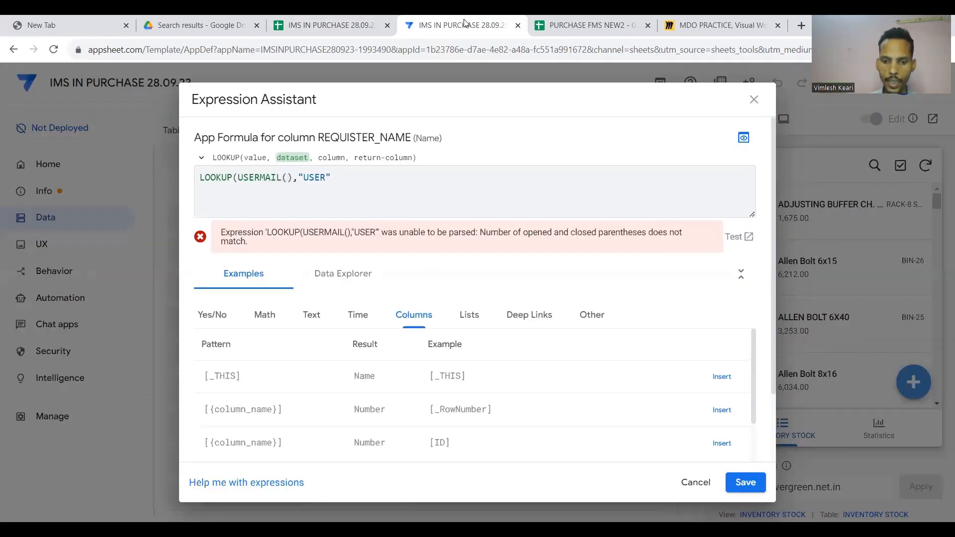
text(,")
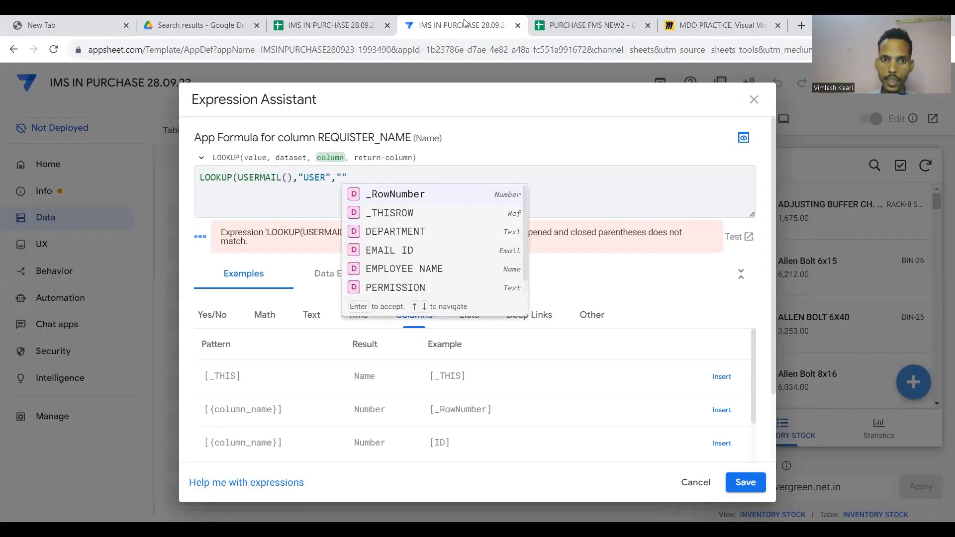
click(401, 251)
text(,")
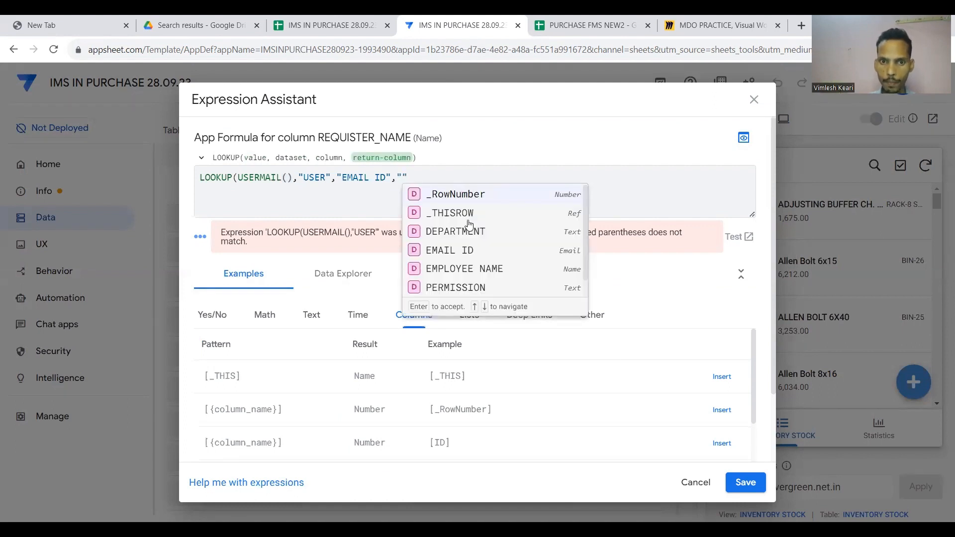
click(461, 290)
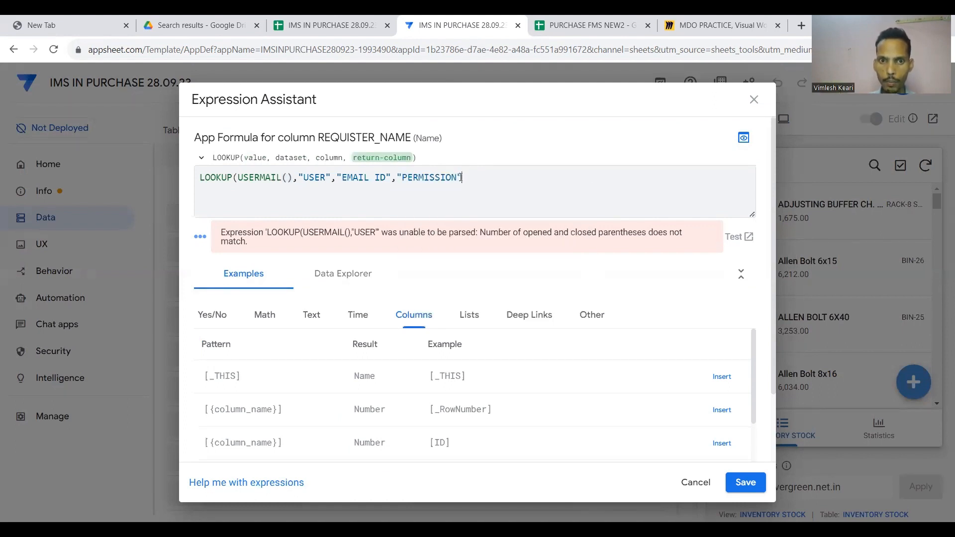
key(BackSpace)
key(BackSpace)
key(BackSpace)
key(BackSpace)
key(BackSpace)
key(BackSpace)
key(BackSpace)
key(BackSpace)
key(BackSpace)
key(BackSpace)
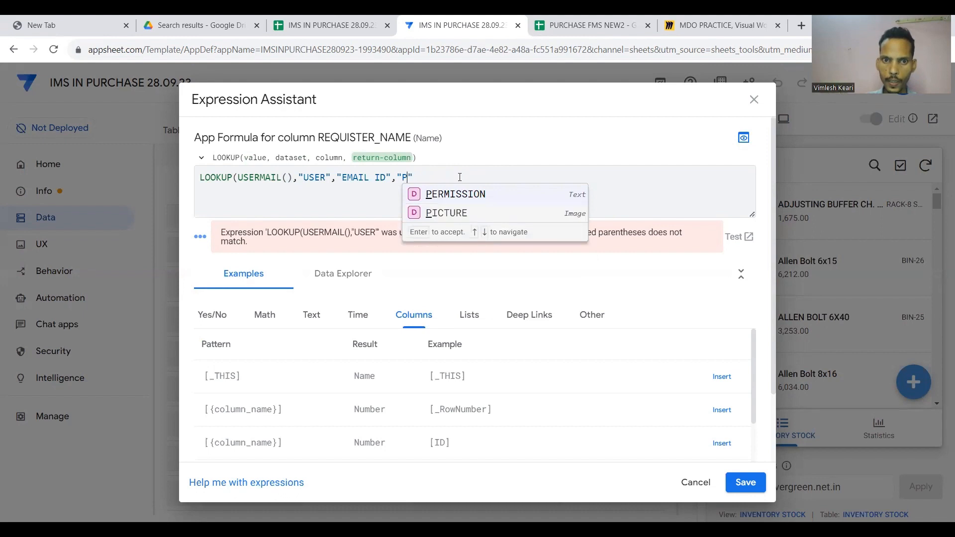
click(464, 269)
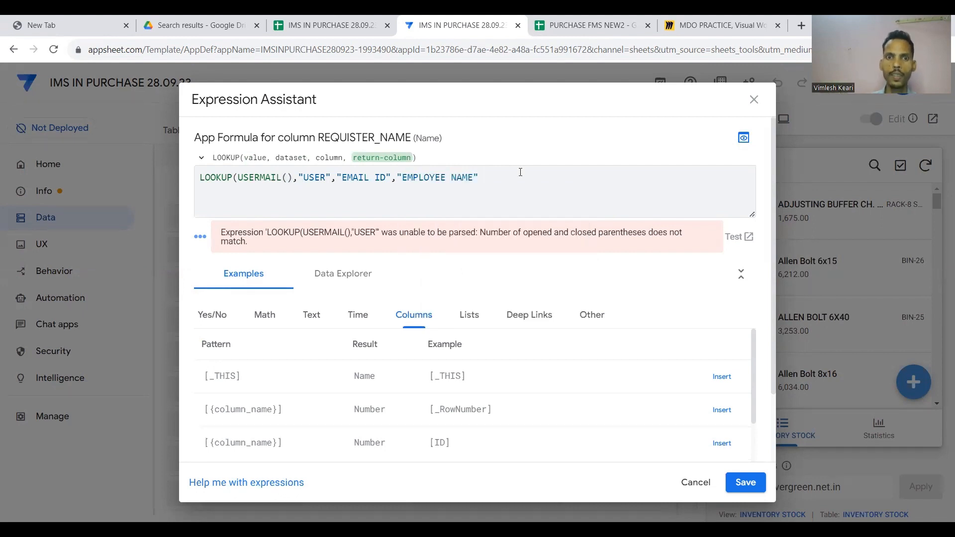
text())
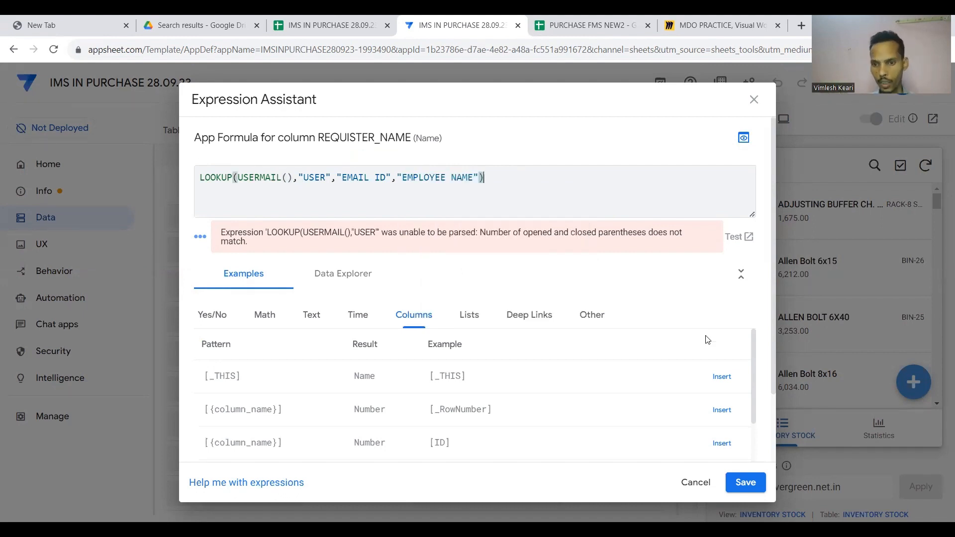
click(742, 484)
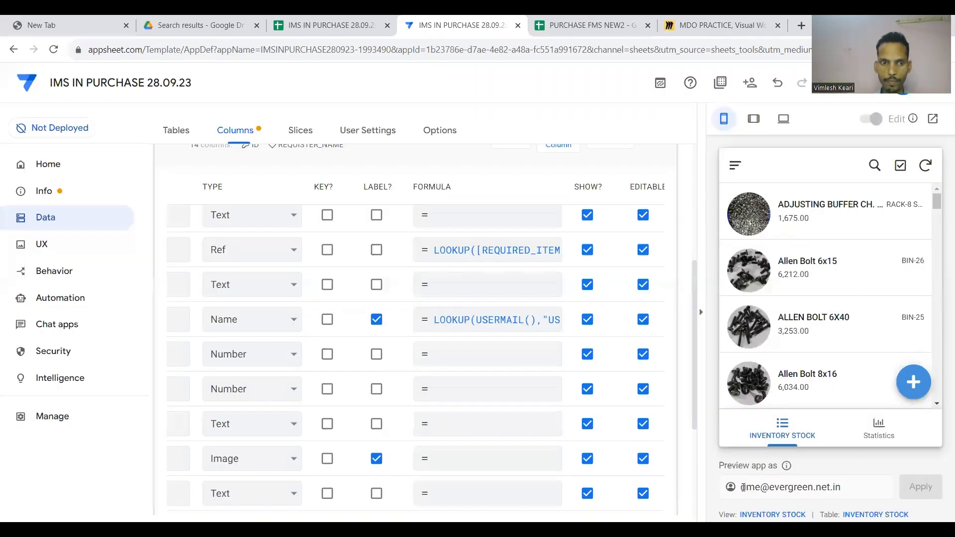
Scroll to the UNIT column and look over its type choices, leaving it unchanged.
scroll(509, 336, down, 1)
scroll(463, 341, left, 3)
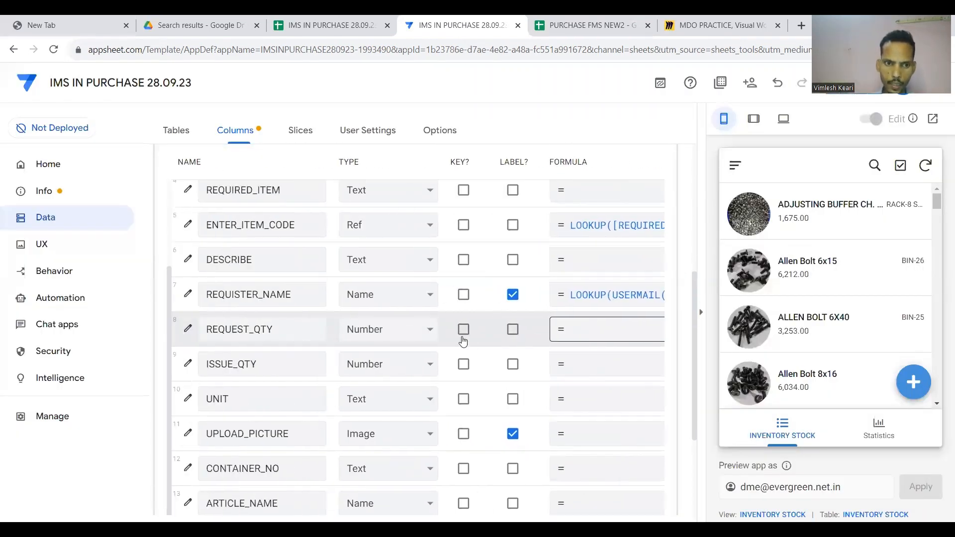
scroll(463, 341, right, 1)
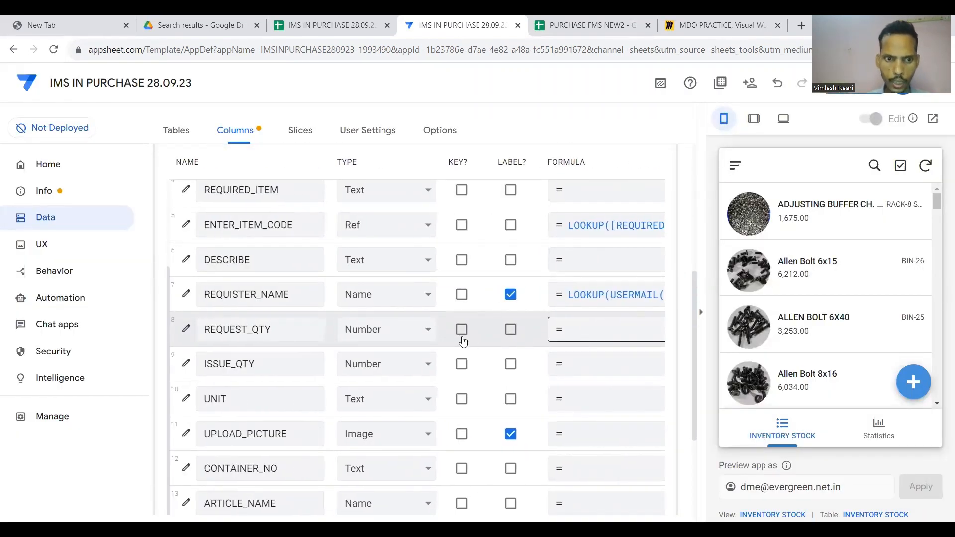
scroll(423, 375, down, 1)
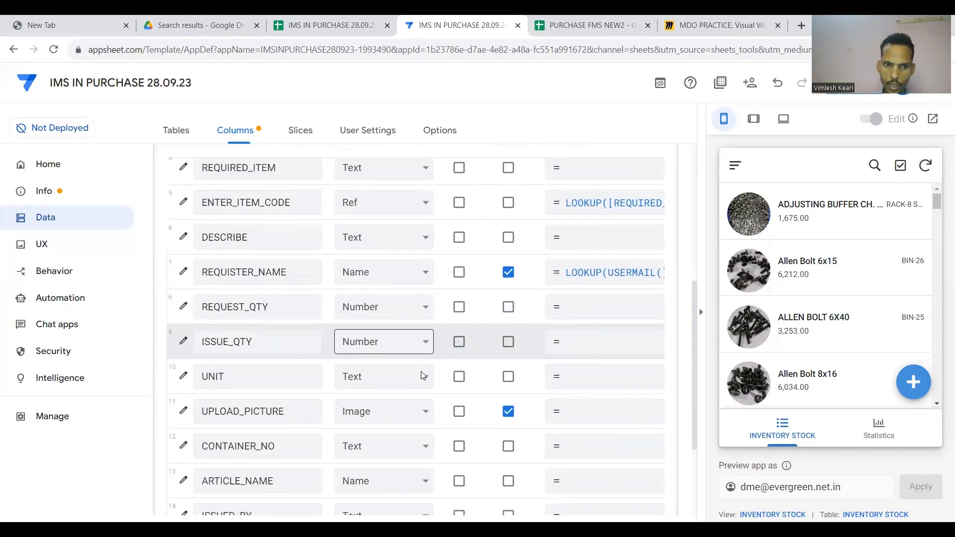
scroll(423, 376, down, 1)
scroll(413, 348, down, 1)
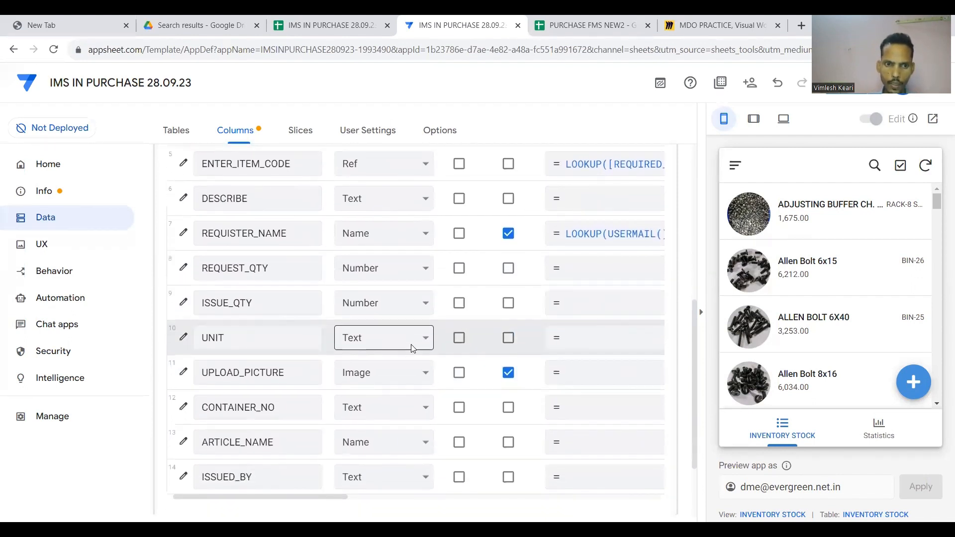
scroll(413, 348, left, 1)
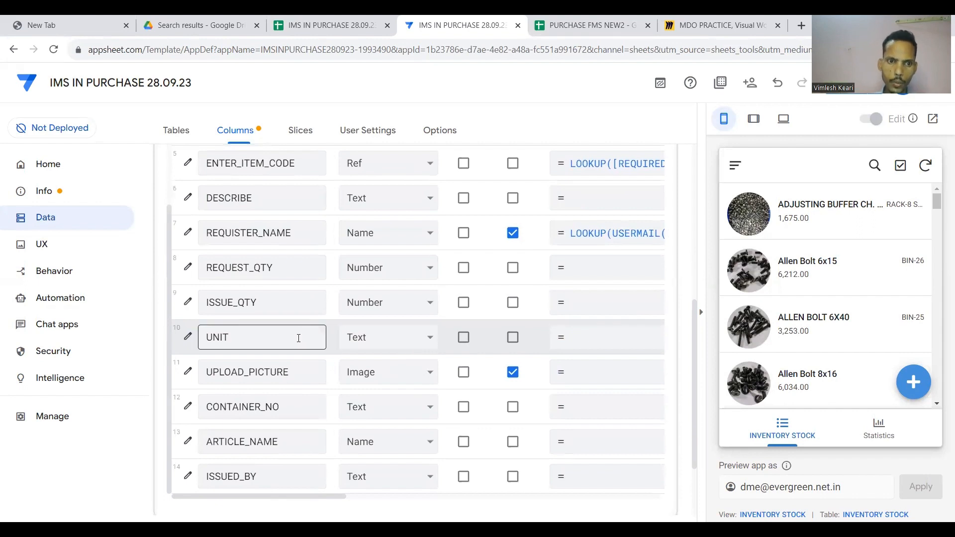
click(381, 338)
scroll(395, 200, up, 2)
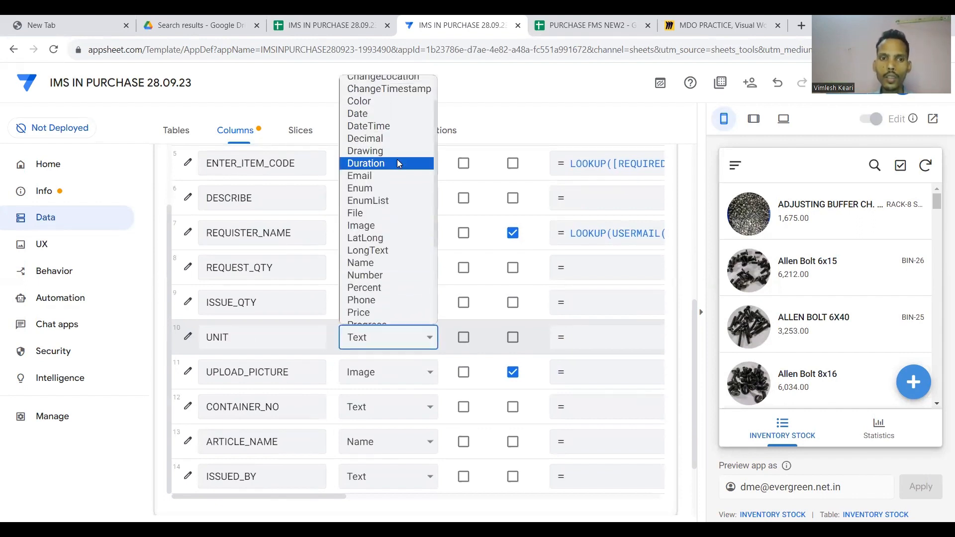
click(495, 344)
Copy ENTER_ITEM_CODE's LOOKUP formula and paste it into the UNIT column's formula.
scroll(437, 220, up, 1)
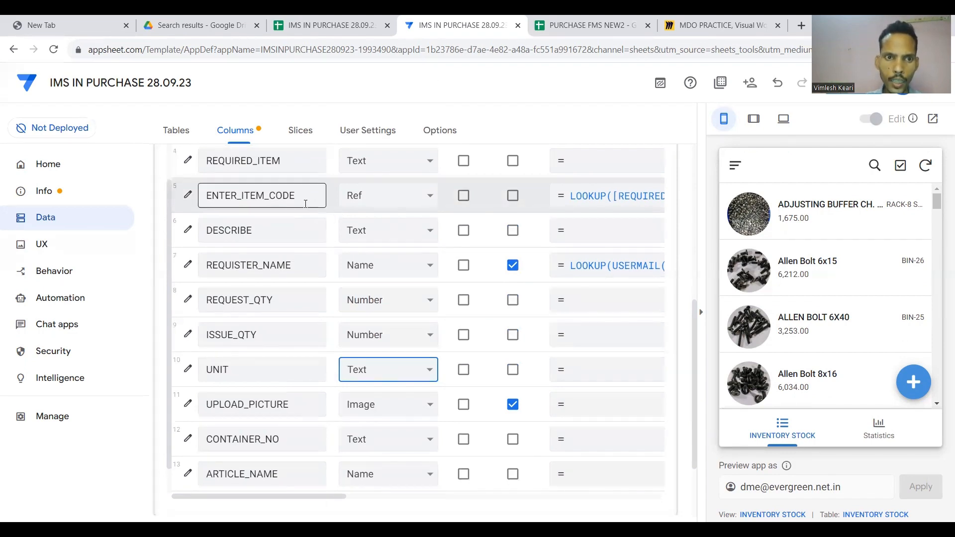
click(605, 202)
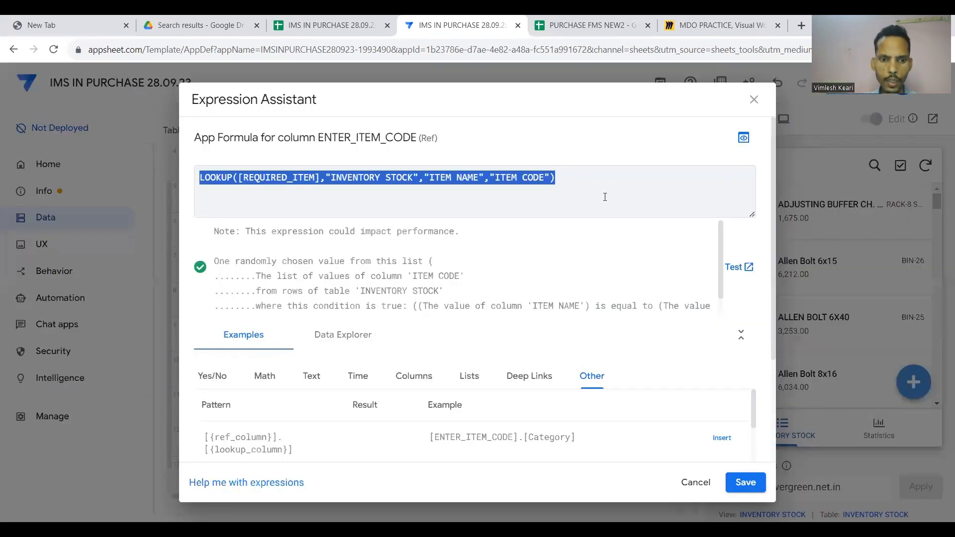
click(751, 481)
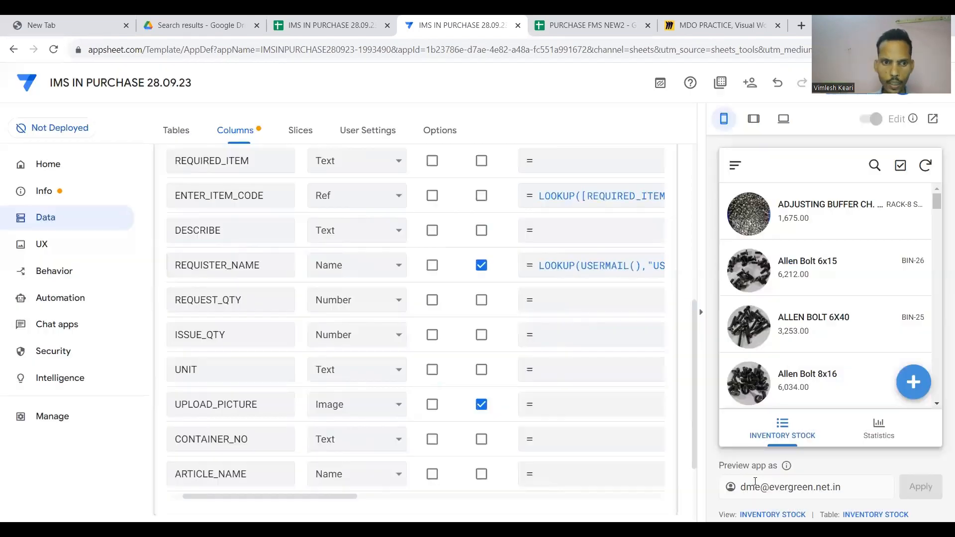
click(507, 378)
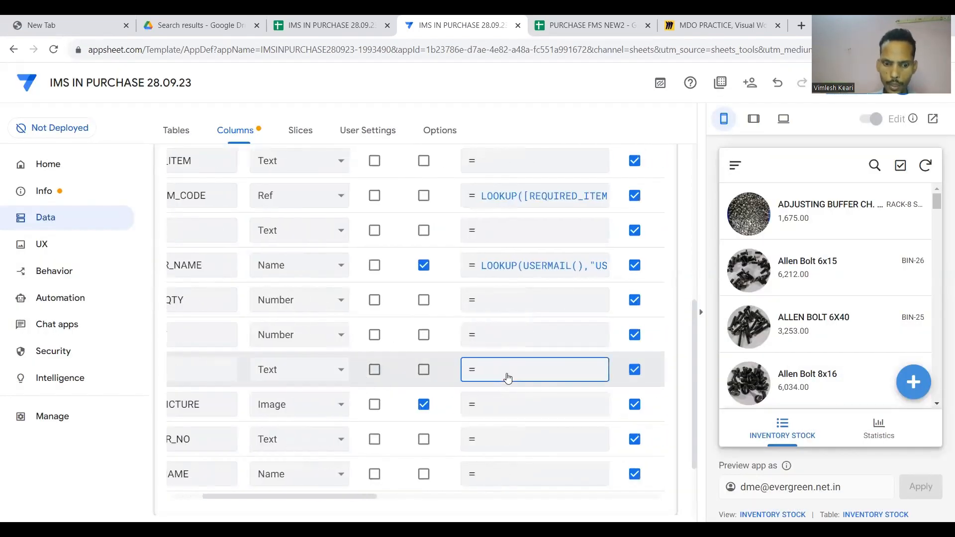
text(LOOKUP([REQUIRED_ITEM],"INVENTORY STOCK","ITEM NAME","ITEM CODE"))
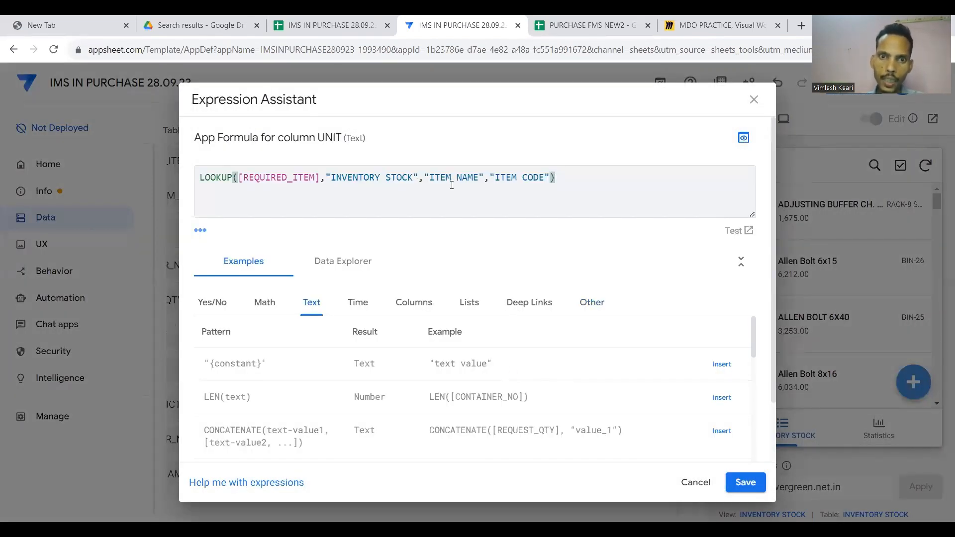
Replace the return column "ITEM CODE" with "UNIT", save, and recheck the UNIT formula.
drag(481, 177, 430, 177)
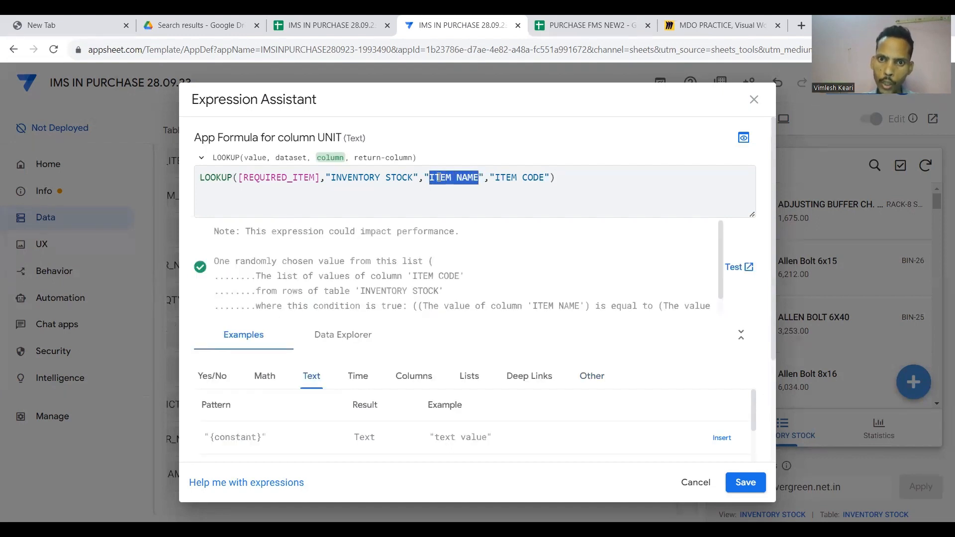
click(545, 178)
key(BackSpace)
key(BackSpace)
key(BackSpace)
key(BackSpace)
key(BackSpace)
key(BackSpace)
key(BackSpace)
key(BackSpace)
key(BackSpace)
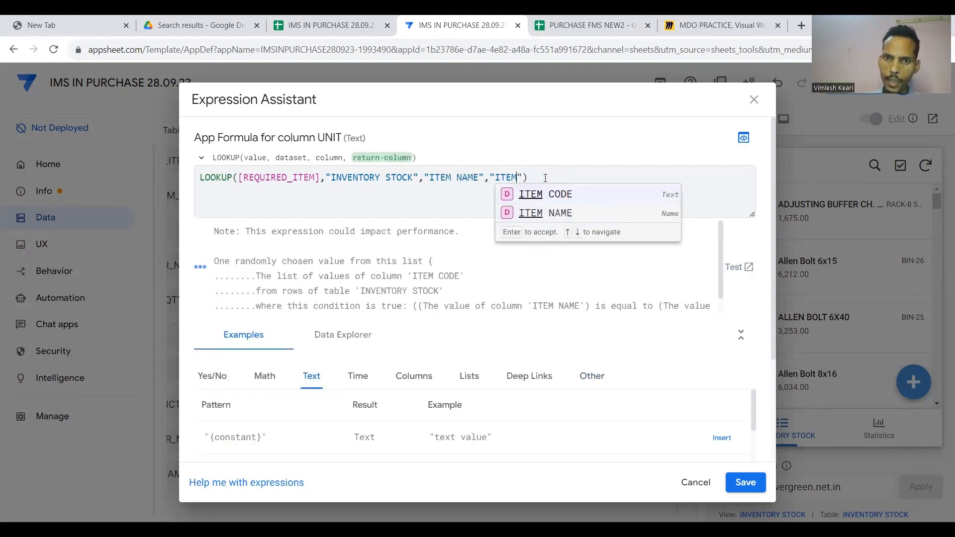
text(UNIT)
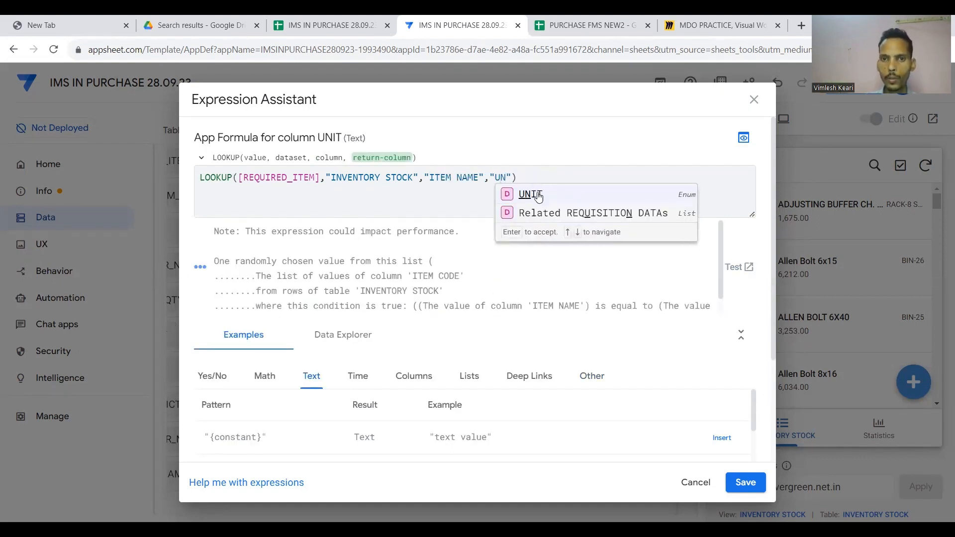
key(Return)
click(745, 482)
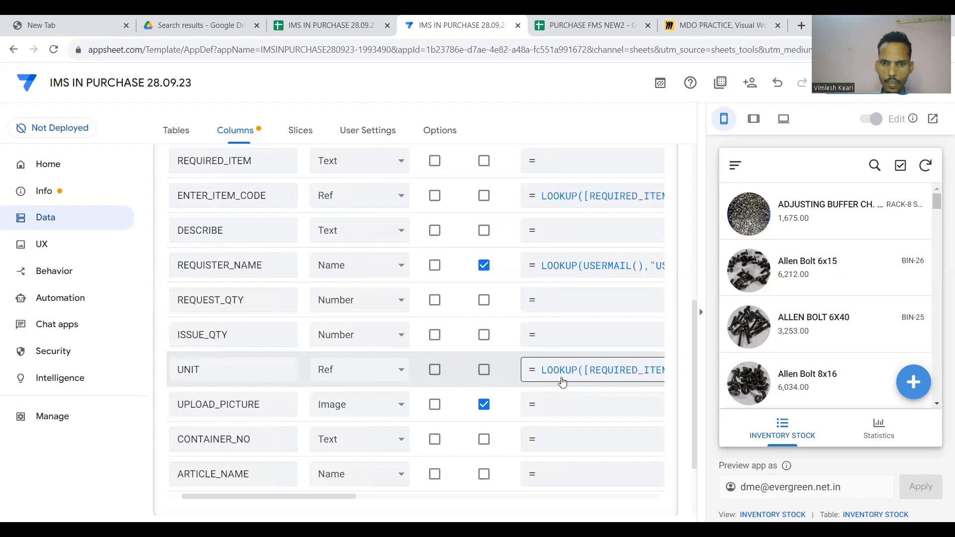
click(560, 381)
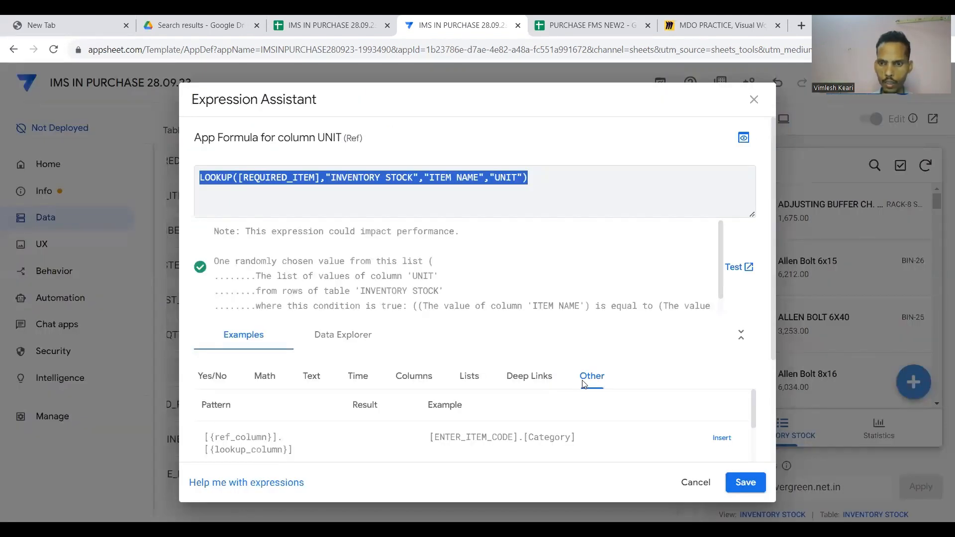
click(729, 481)
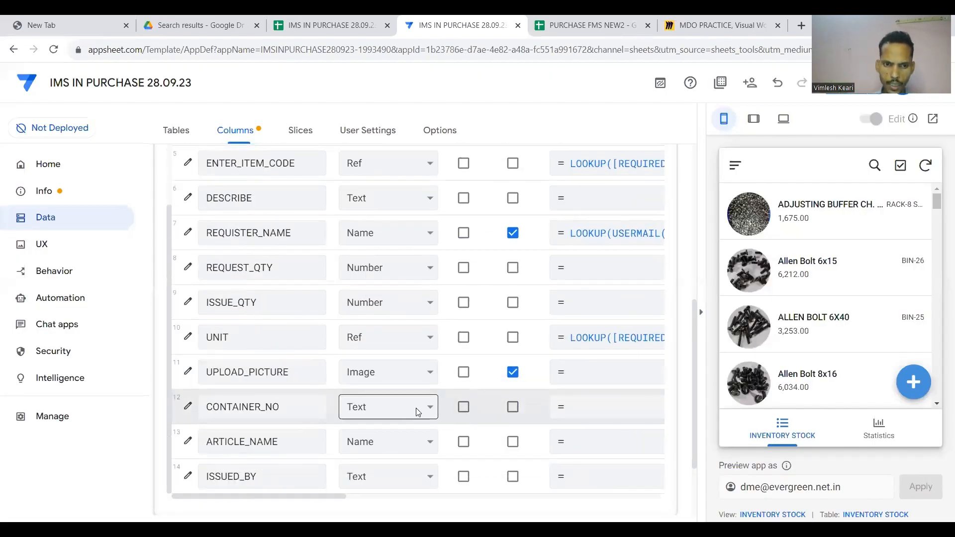
Set the UNIT and ENTER_ITEM_CODE column types to Text and collapse REQUISITION DATA.
scroll(415, 408, down, 1)
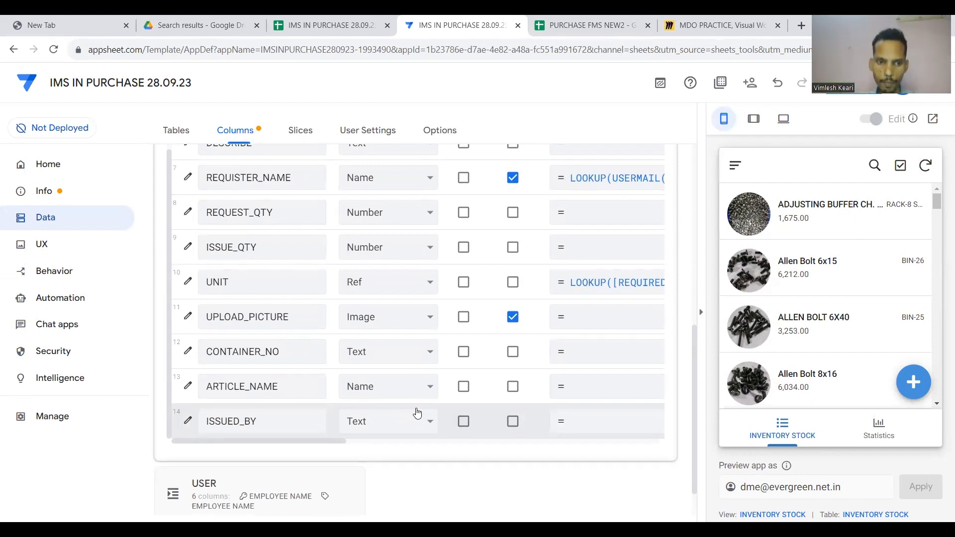
click(294, 427)
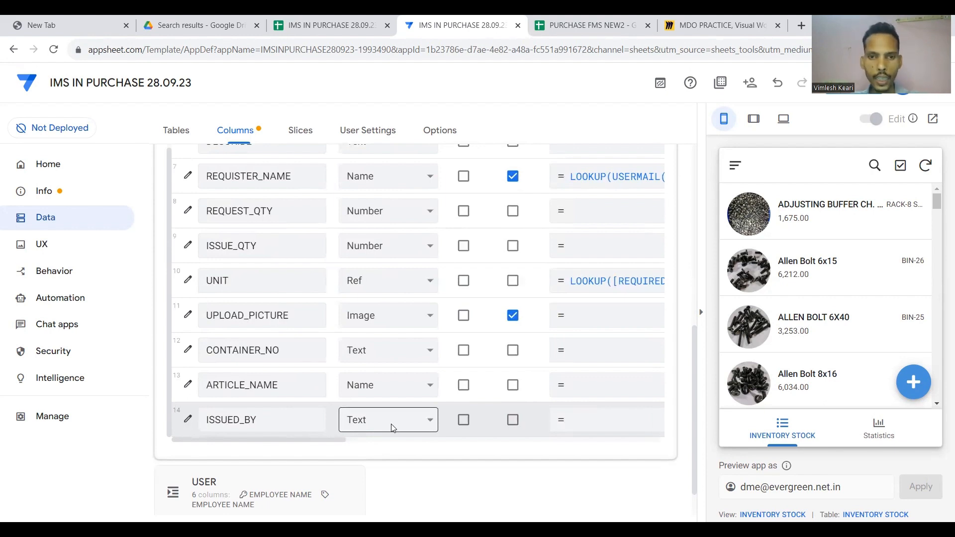
scroll(426, 363, up, 1)
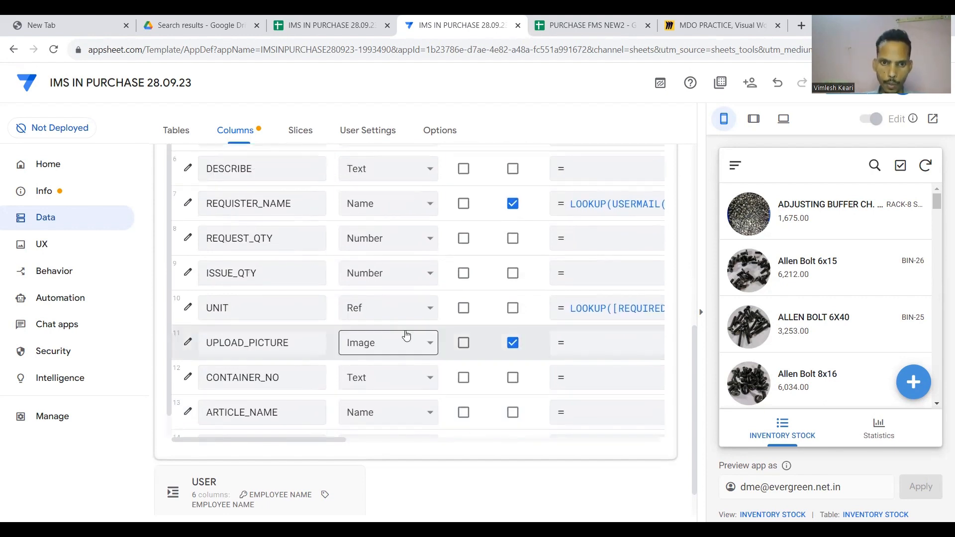
click(426, 308)
scroll(386, 238, down, 2)
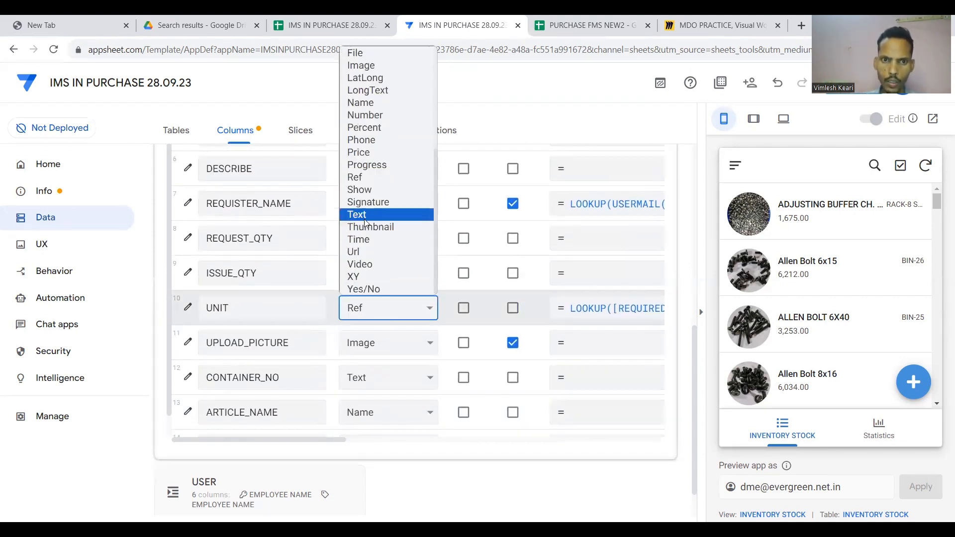
click(392, 212)
scroll(418, 240, up, 2)
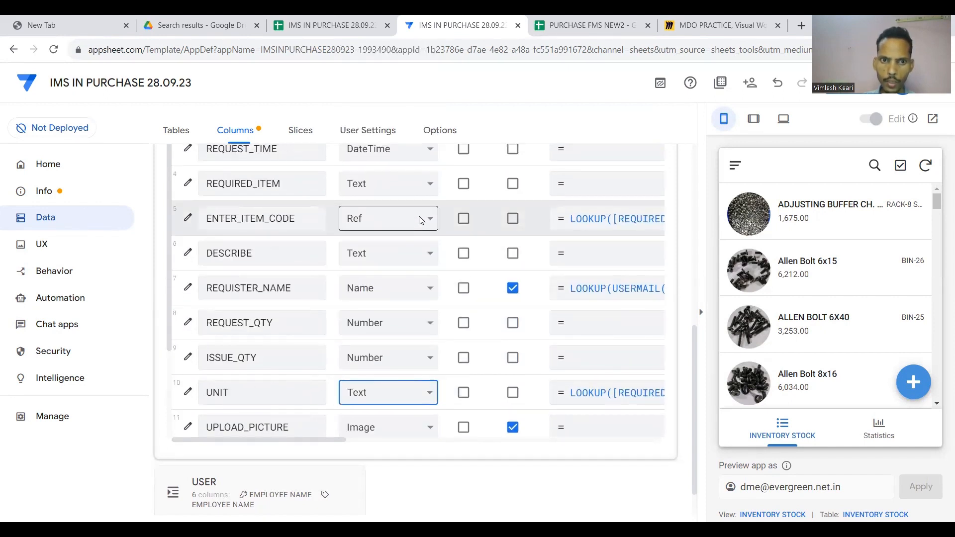
click(420, 218)
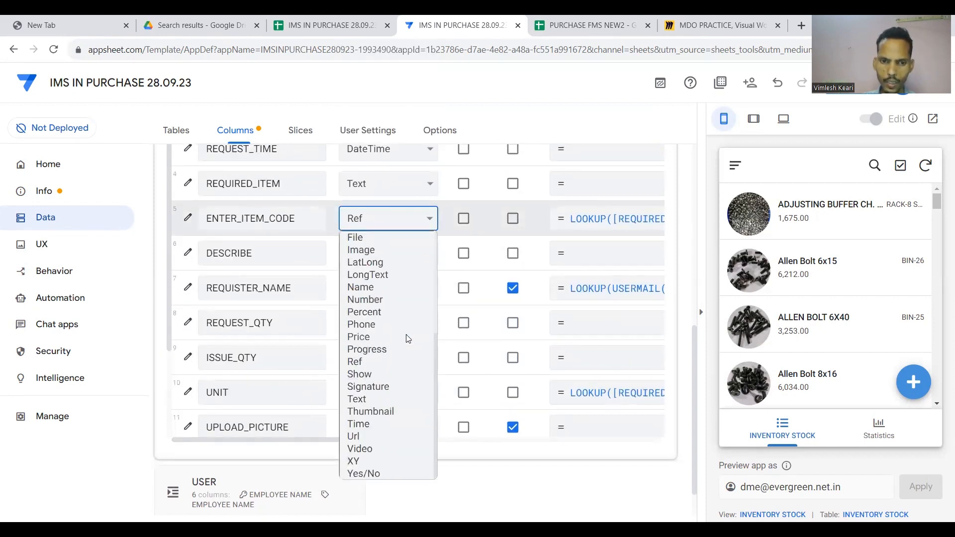
click(386, 399)
scroll(437, 412, up, 7)
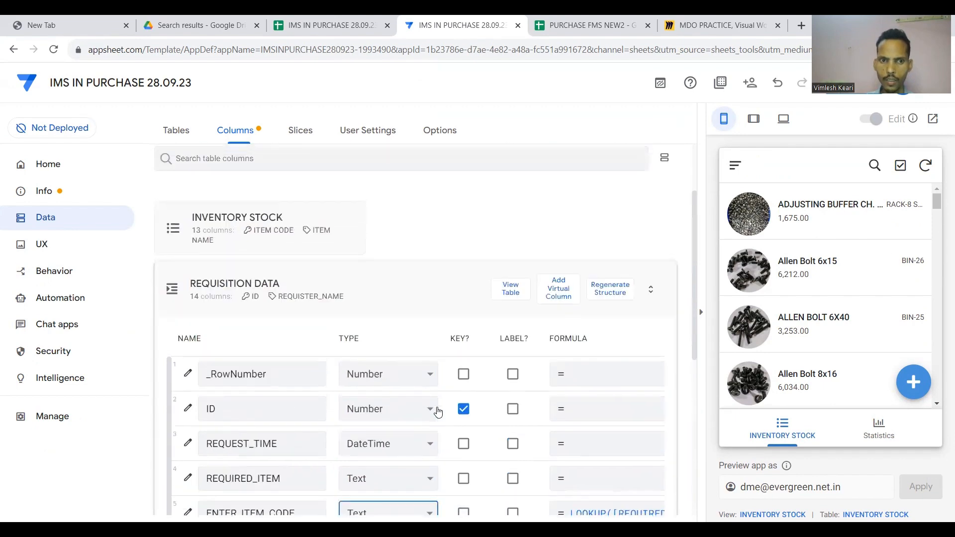
click(446, 301)
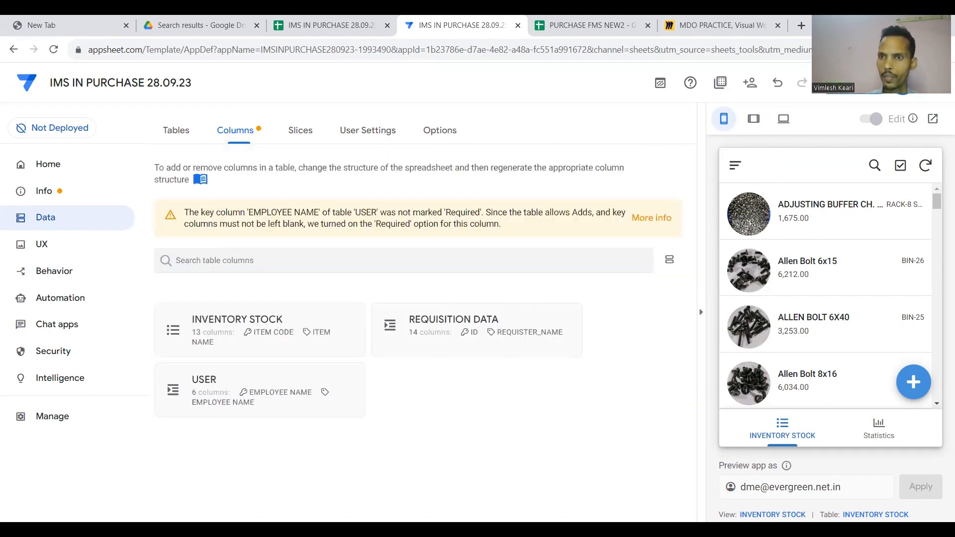
Save the column changes and open REQUISTER_NAME's formula to investigate the reported error.
click(855, 83)
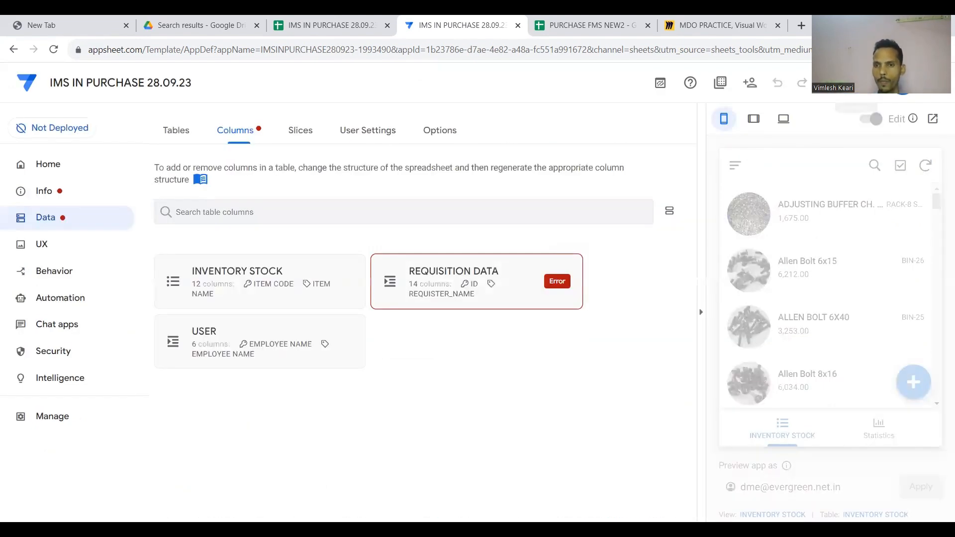
click(517, 282)
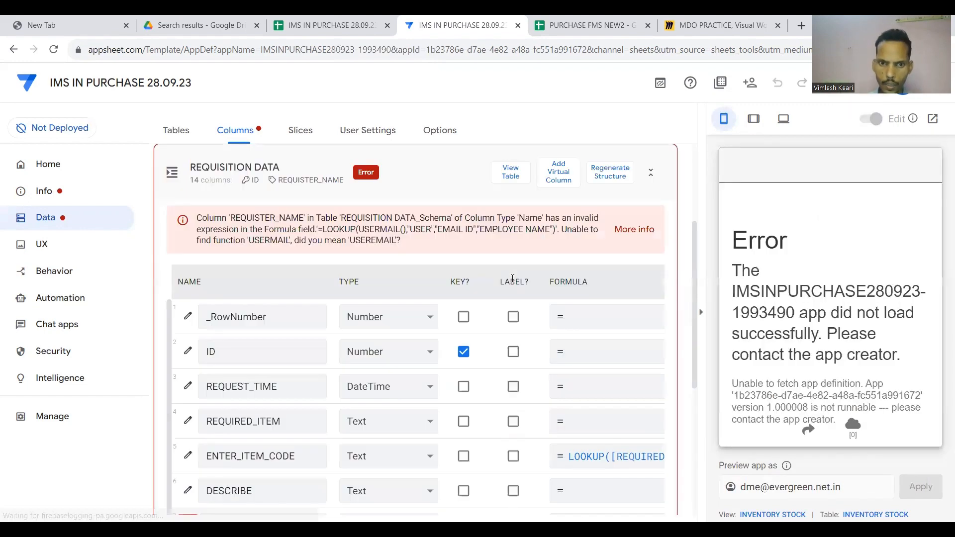
scroll(512, 278, down, 2)
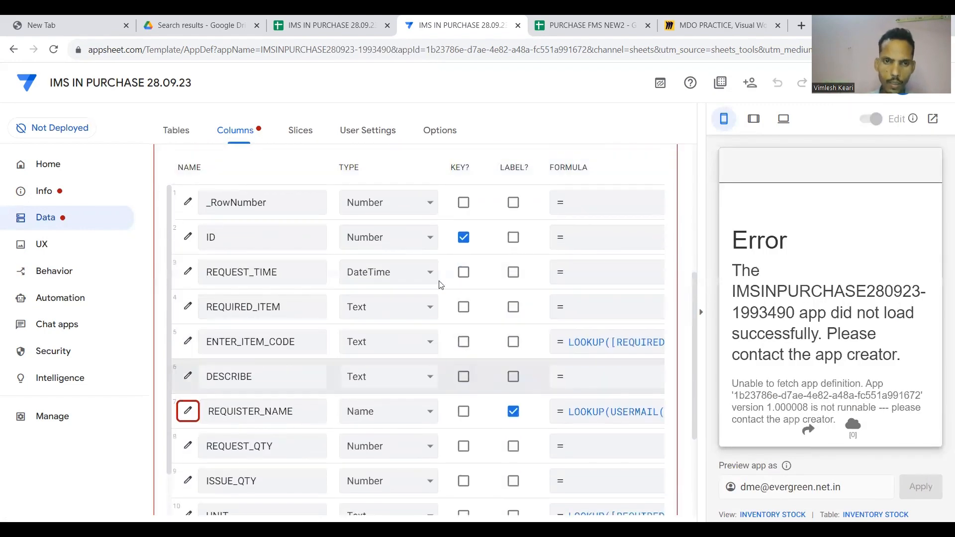
scroll(442, 279, up, 3)
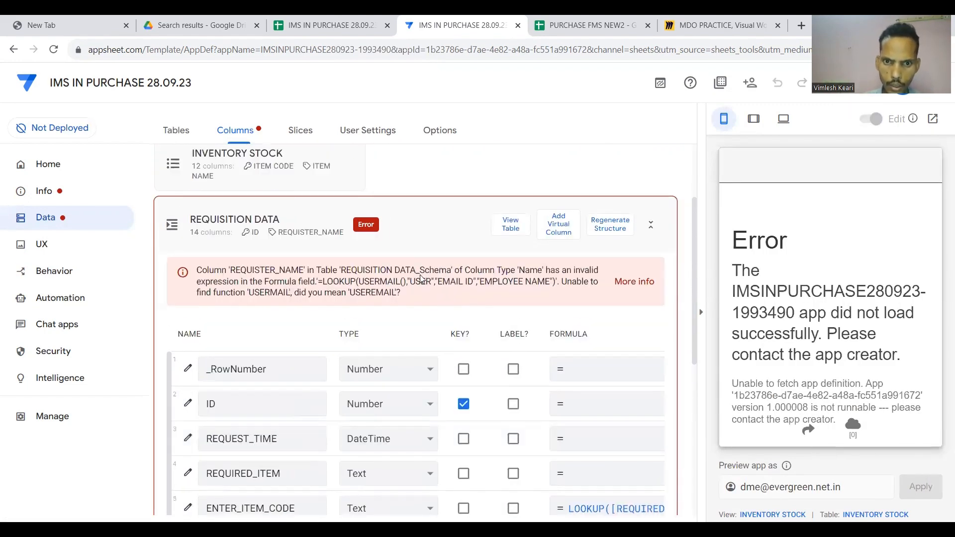
scroll(464, 280, down, 4)
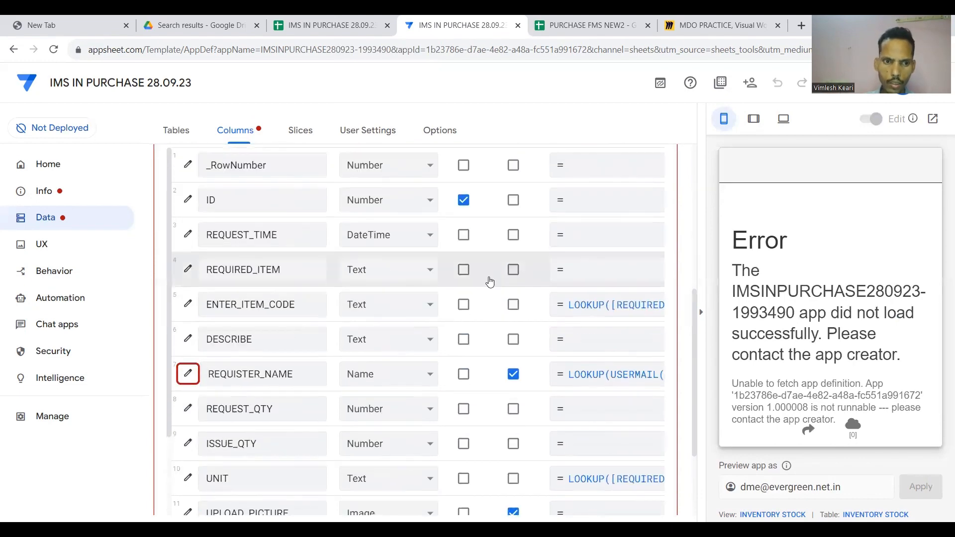
click(193, 381)
scroll(517, 279, down, 10)
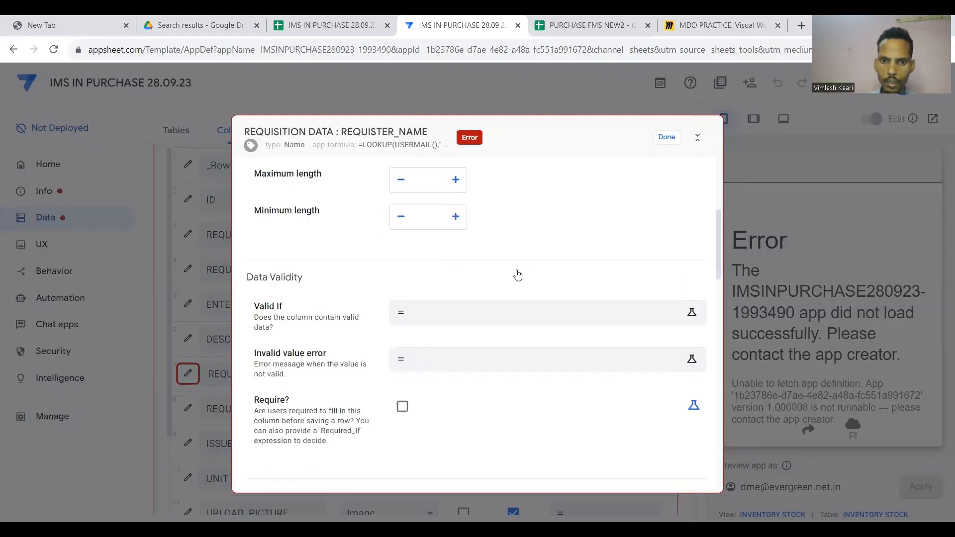
click(526, 330)
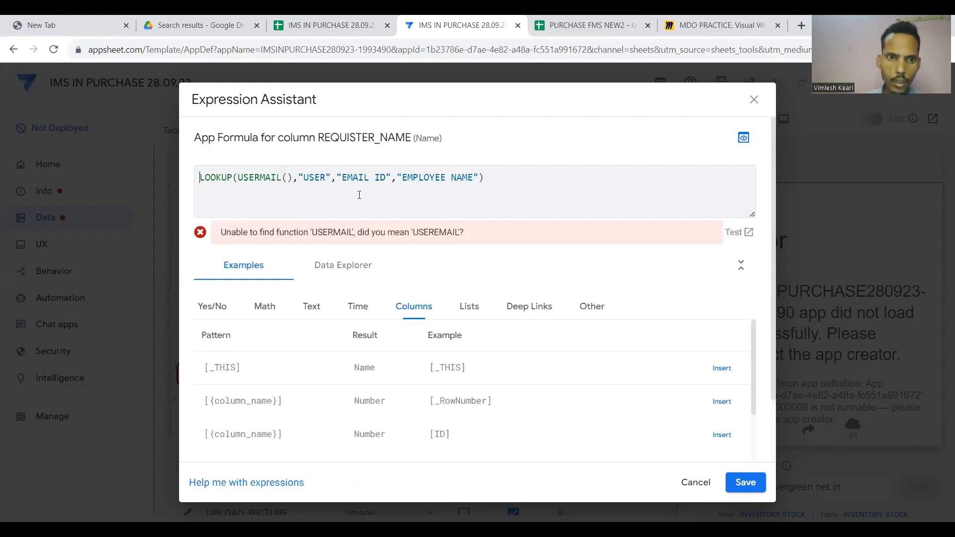
Correct USERMAIL() to USEREMAIL() in the formula and save the app.
click(252, 177)
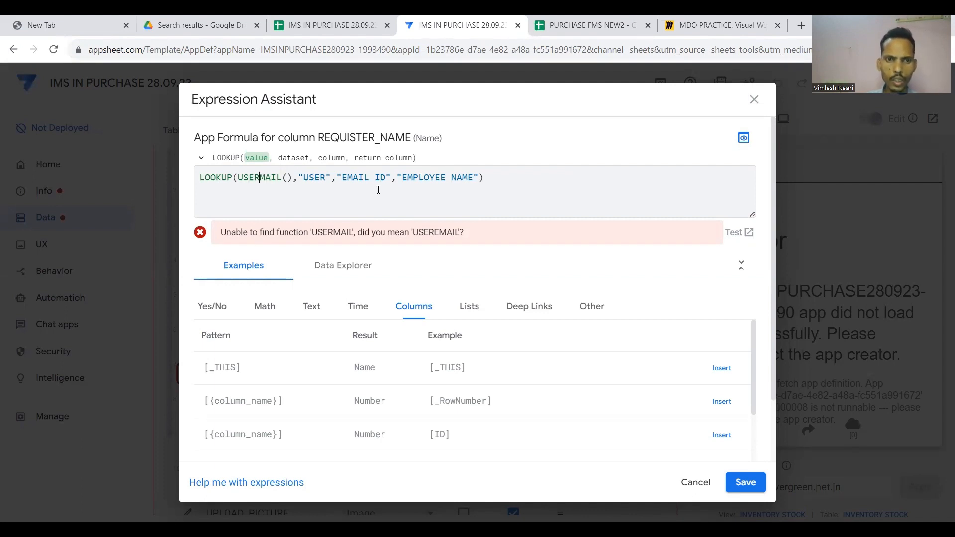
text(E)
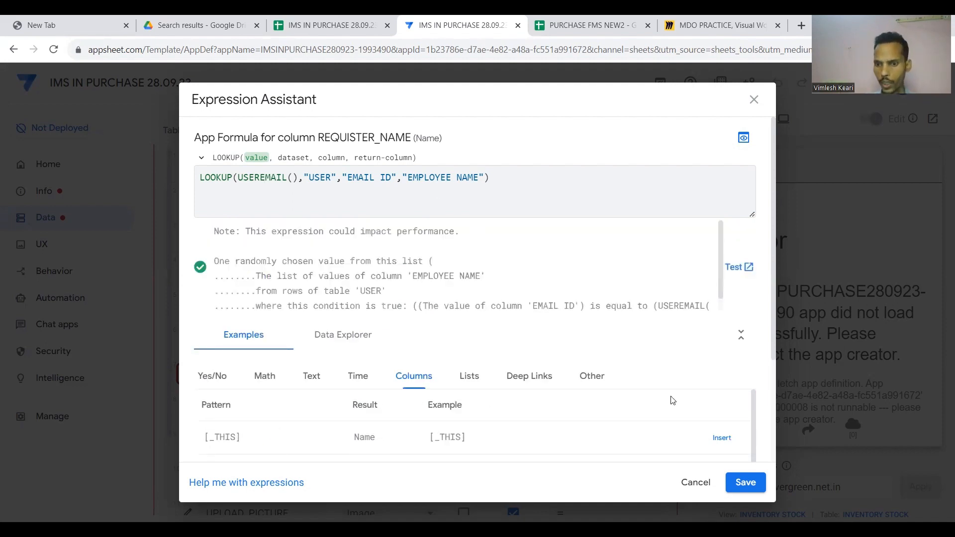
click(744, 482)
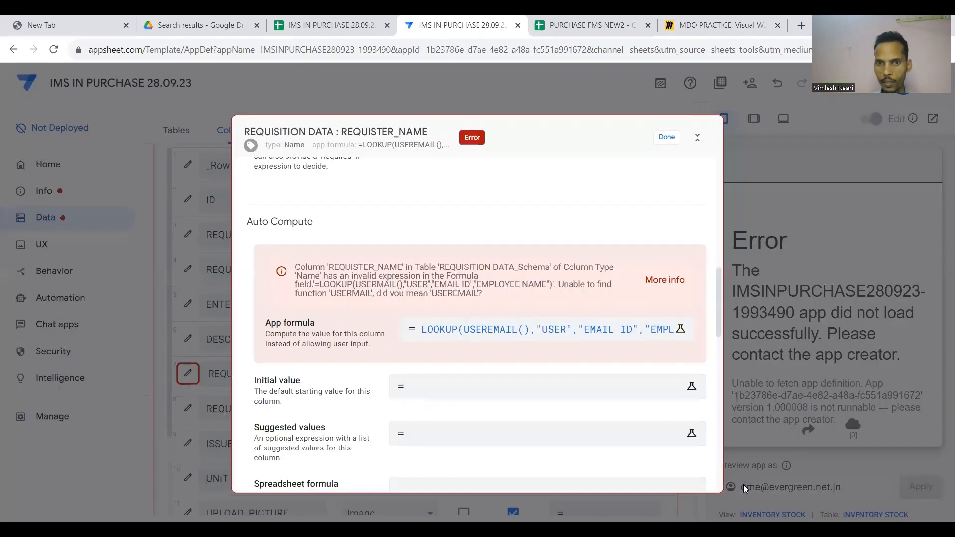
click(666, 138)
click(853, 83)
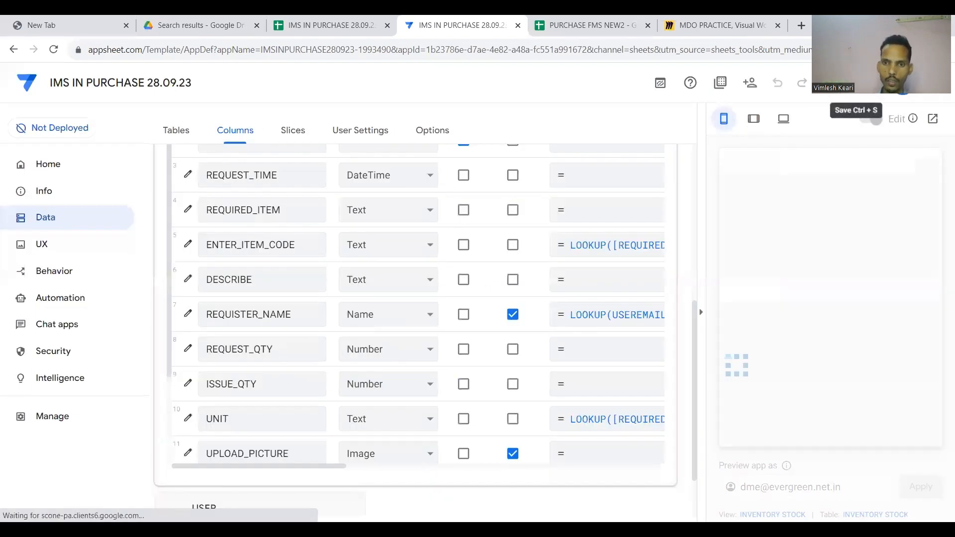
scroll(525, 492, up, 5)
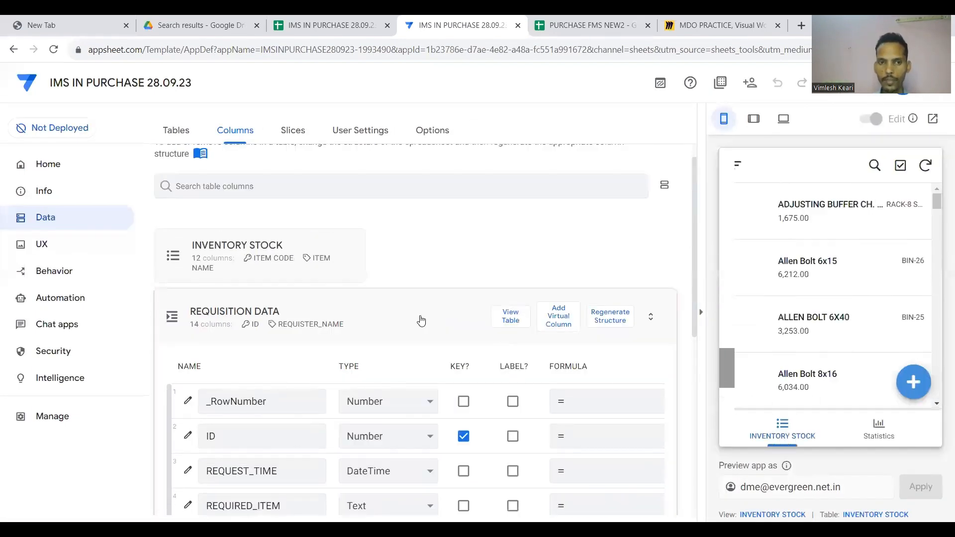
Collapse REQUISITION DATA and preview the Statistics view before returning to INVENTORY STOCK.
click(420, 320)
scroll(783, 321, down, 1)
scroll(783, 321, down, 6)
scroll(782, 321, up, 4)
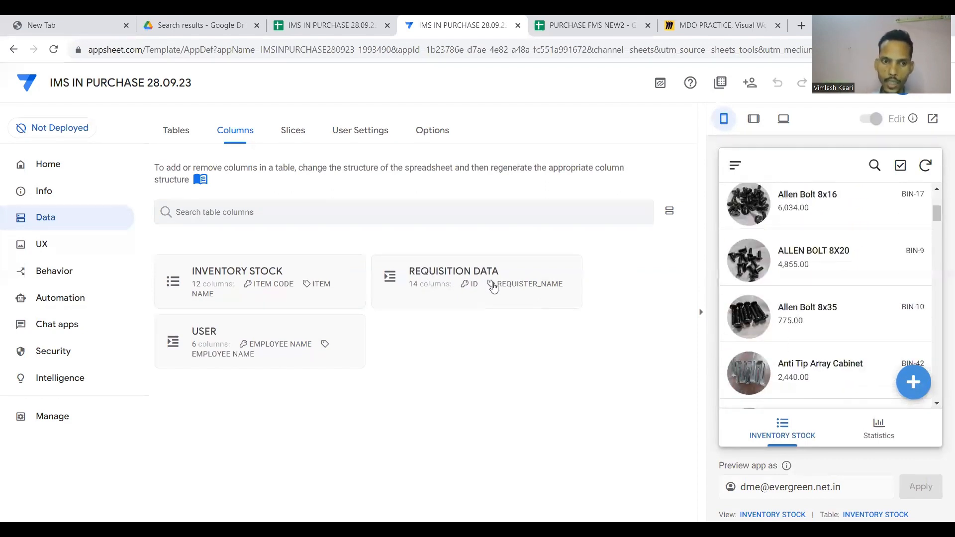
click(847, 423)
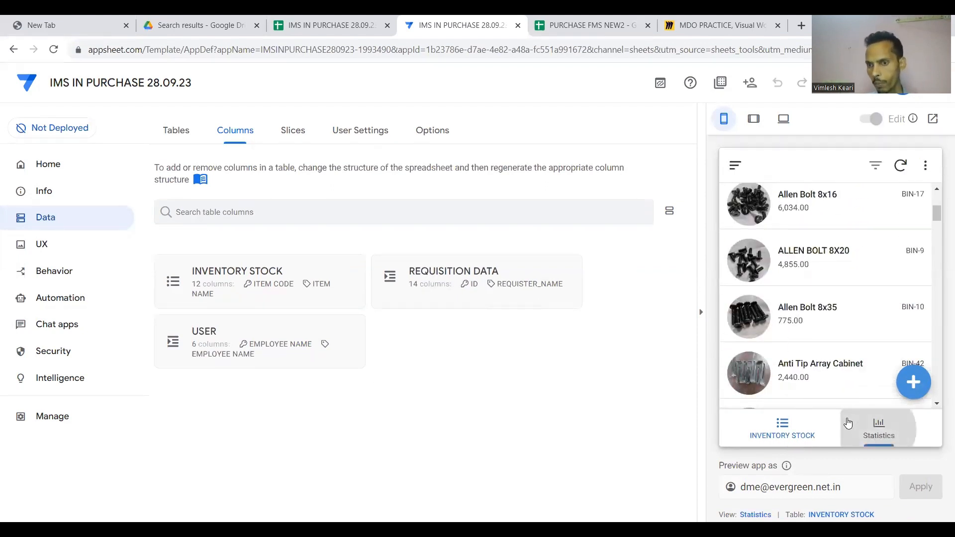
click(784, 424)
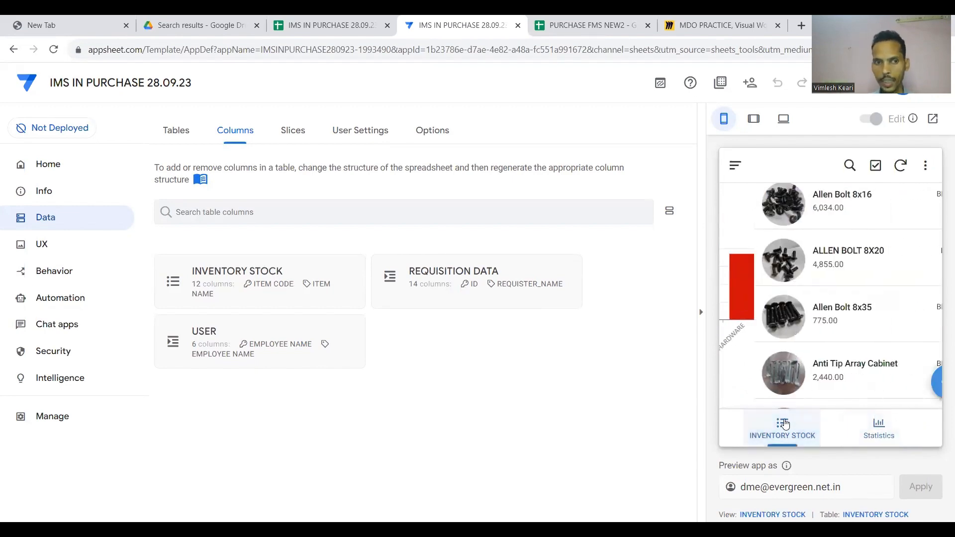
Create a new blank view in UX > Views and name it EMPLOYEES.
click(40, 245)
click(192, 225)
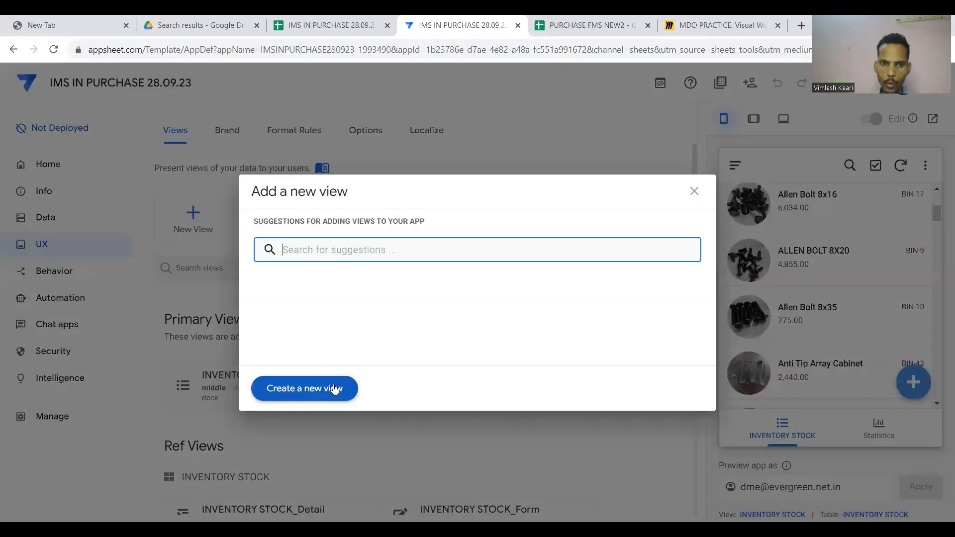
click(305, 388)
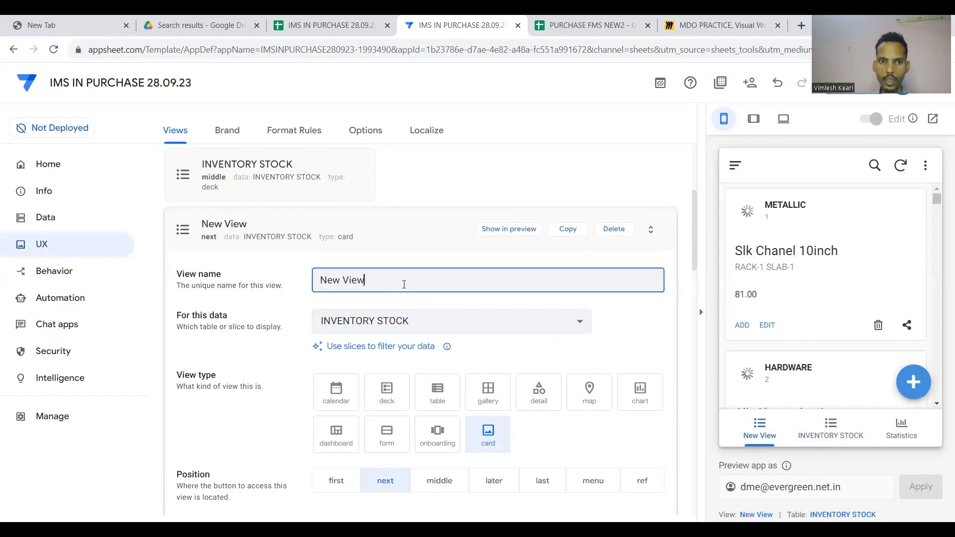
click(614, 228)
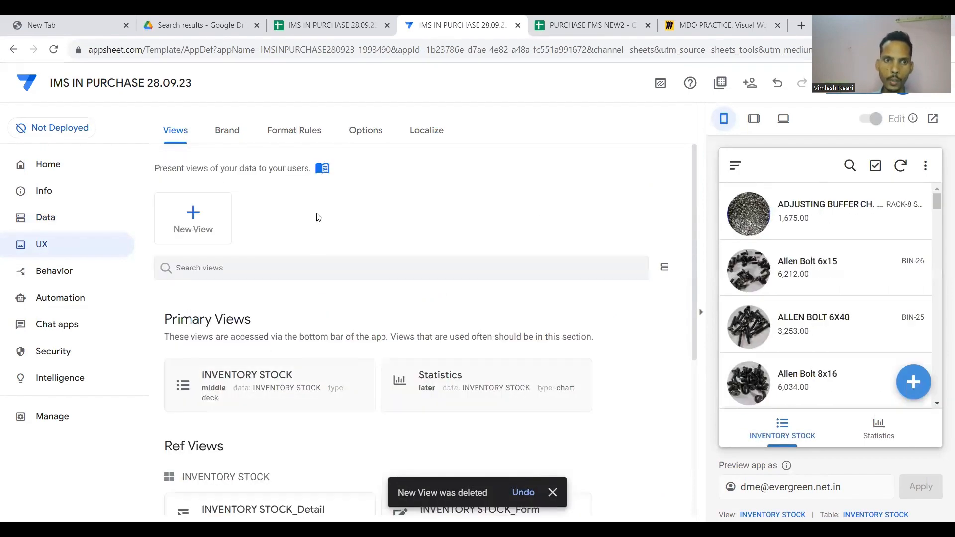
click(203, 217)
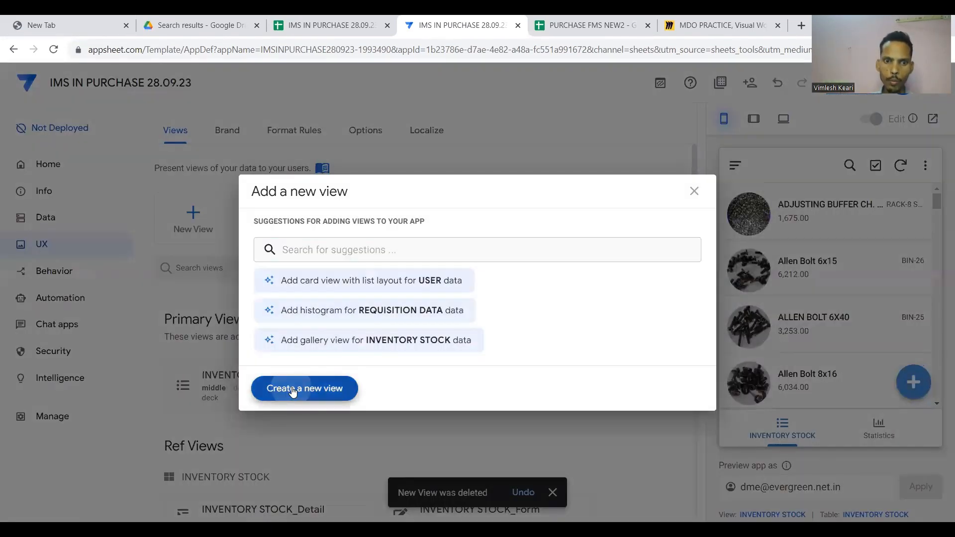
click(305, 388)
click(381, 263)
key(BackSpace)
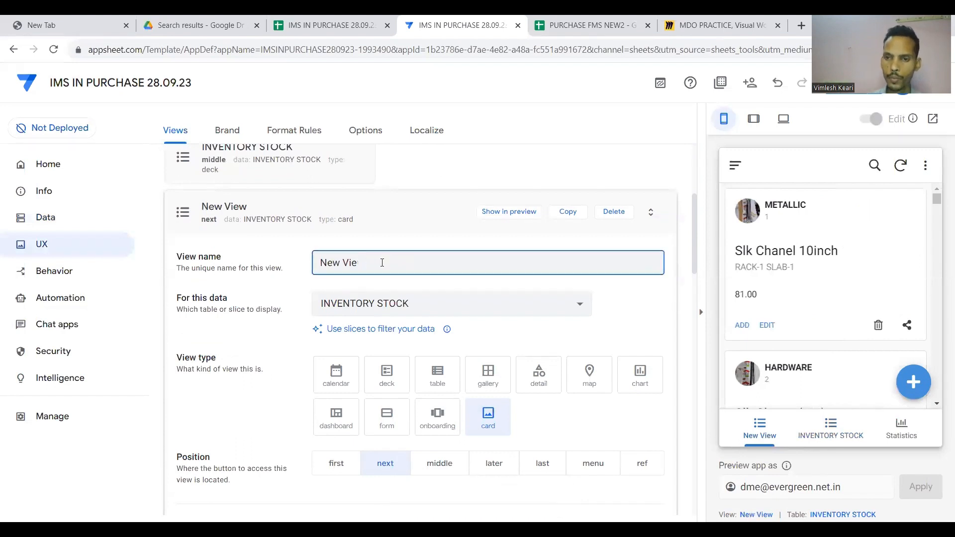
key(BackSpace)
key(BackSpace)
key(BackSpace)
key(BackSpace)
key(BackSpace)
text(EMPLOYEES)
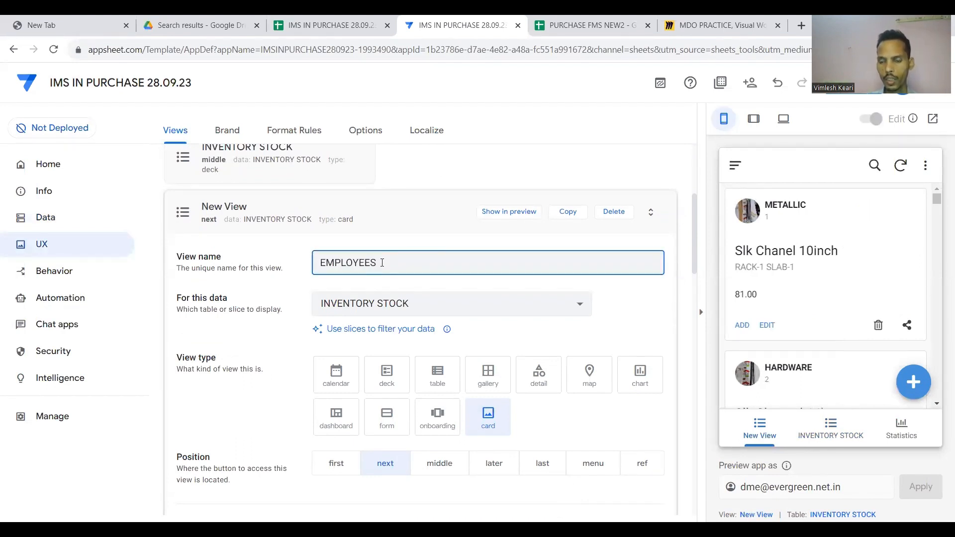
Base the view on the USER table as a deck with the action bar turned off.
click(423, 305)
click(366, 337)
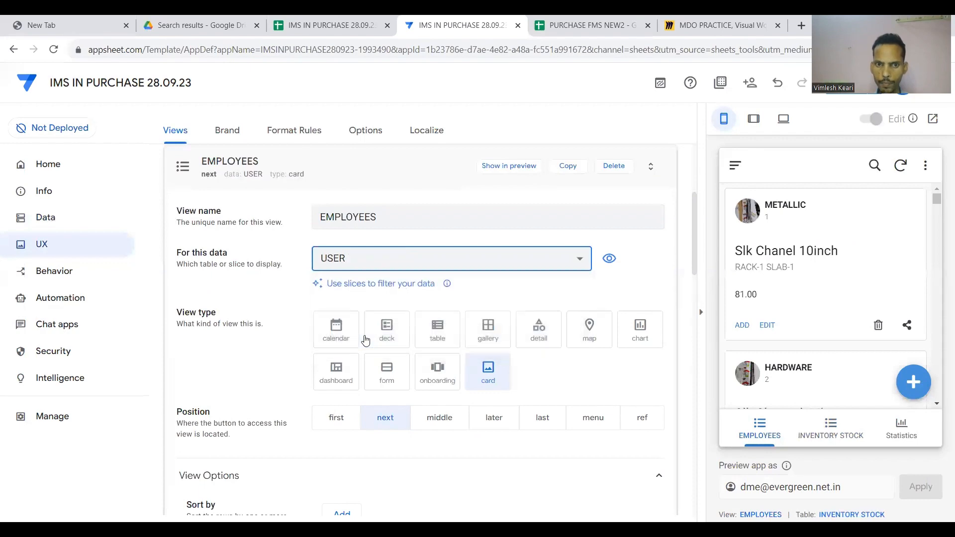
click(390, 332)
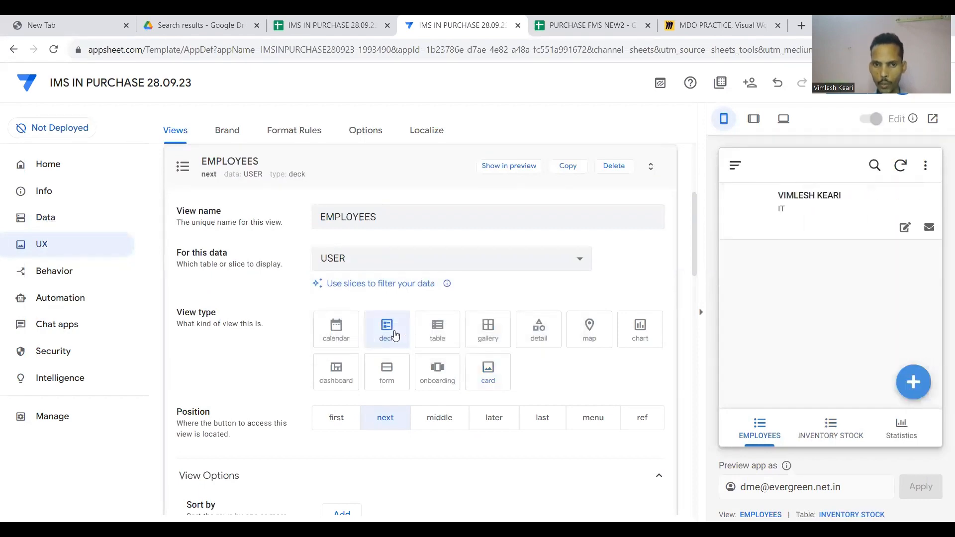
scroll(395, 336, down, 6)
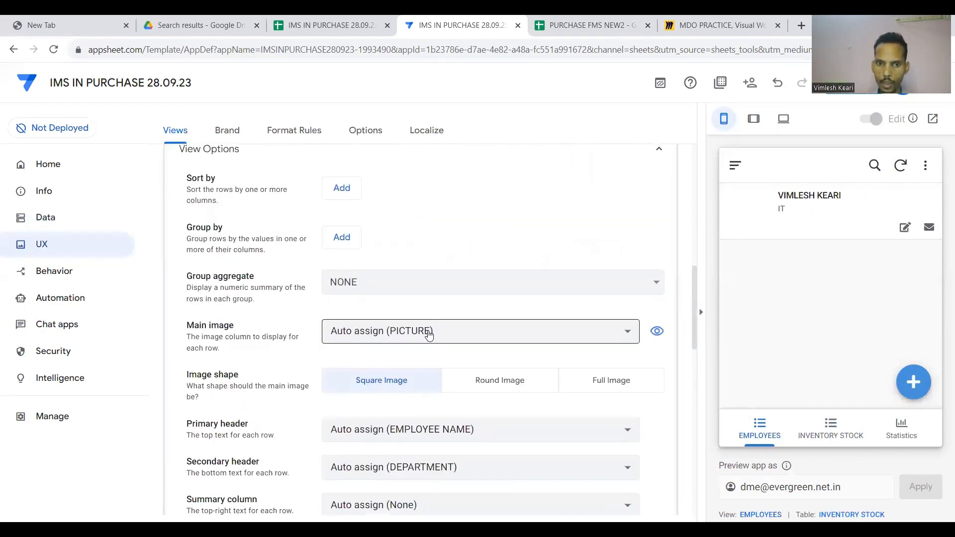
scroll(438, 343, down, 2)
scroll(447, 355, down, 1)
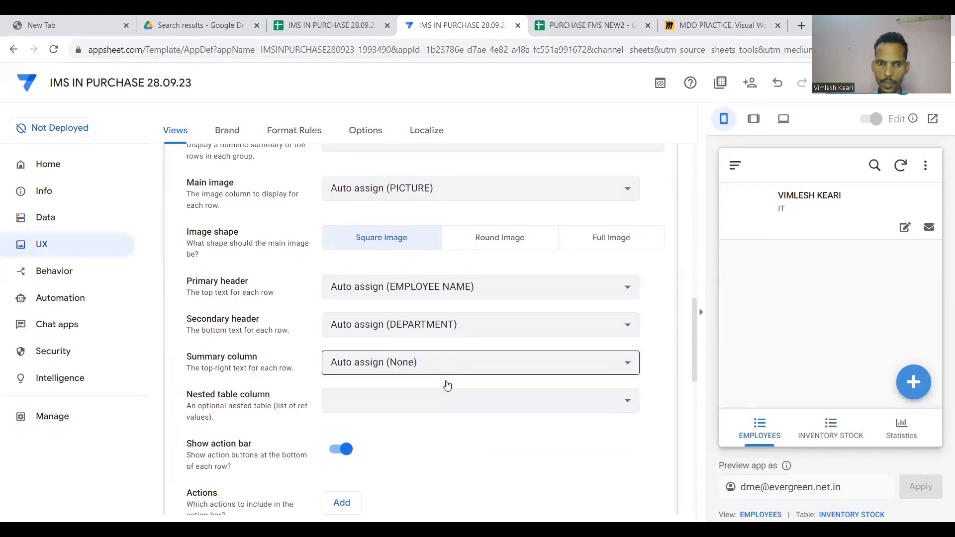
scroll(447, 385, down, 1)
click(346, 379)
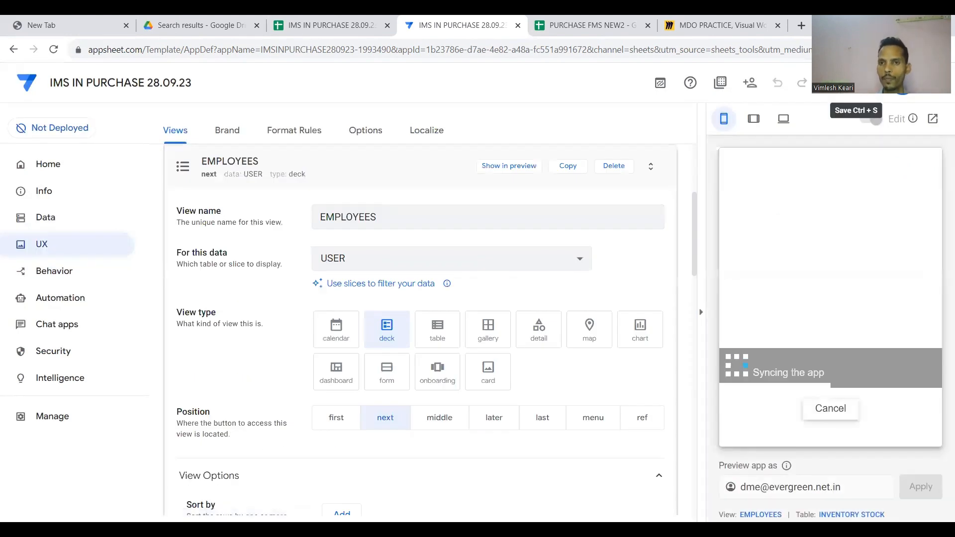
Upload a photo to the employee record's PICTURE field in the preview and save it.
click(827, 229)
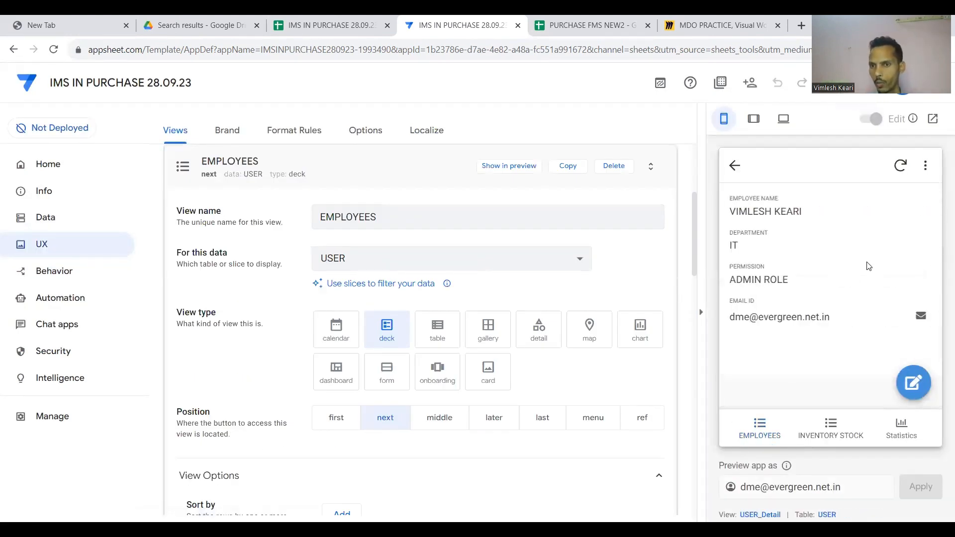
click(913, 383)
scroll(878, 323, down, 3)
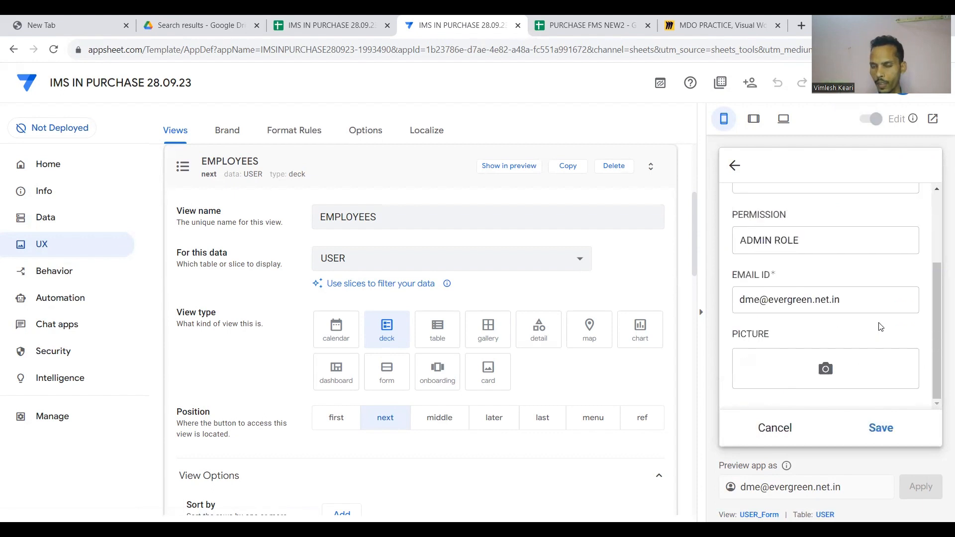
click(835, 373)
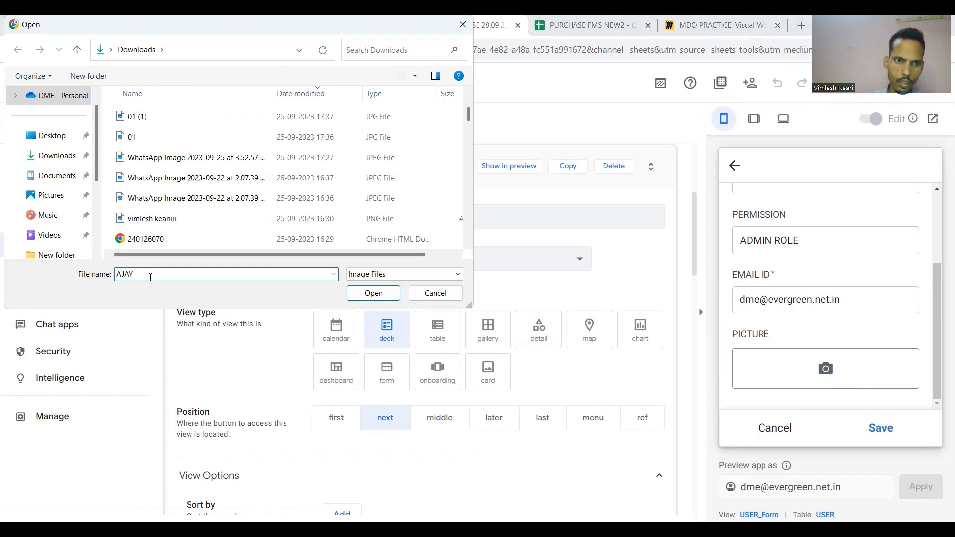
text(AJAY)
click(383, 297)
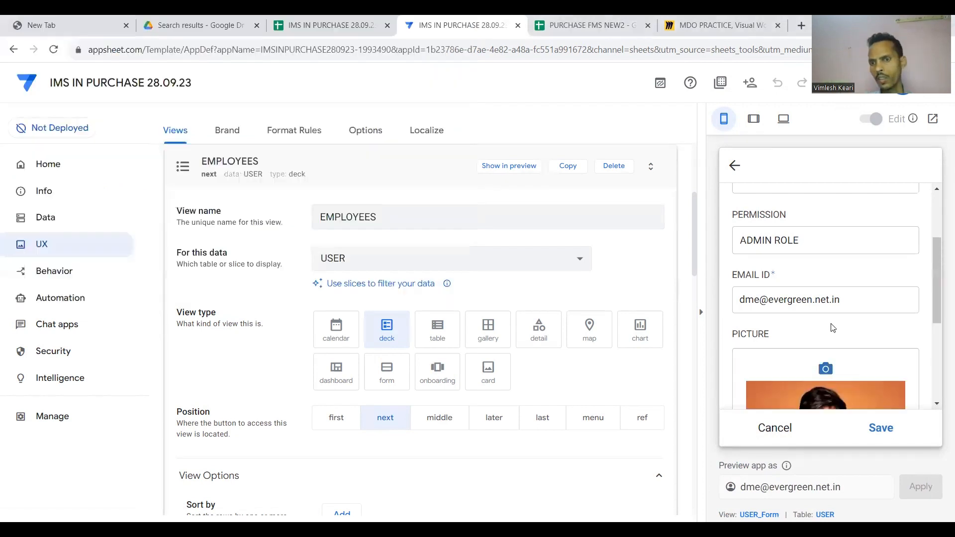
click(879, 427)
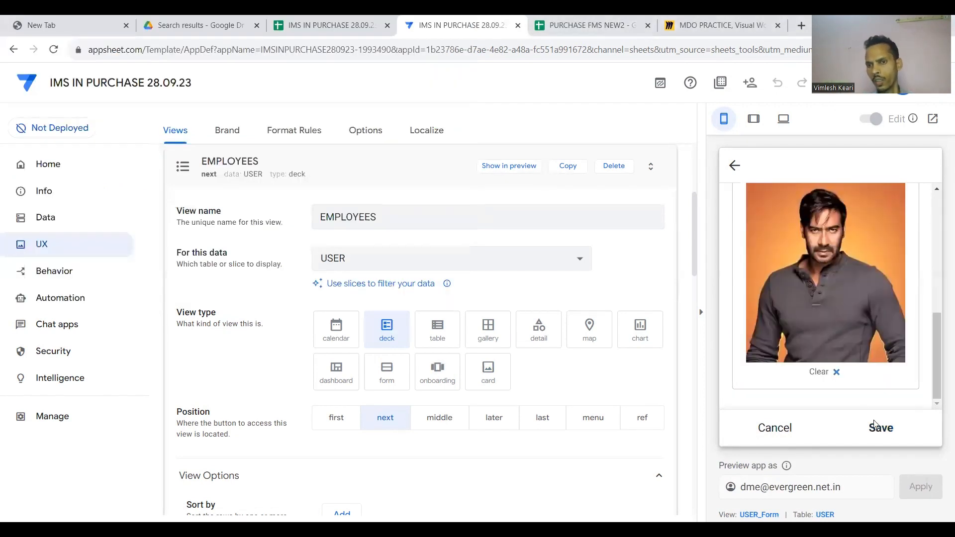
Return to the EMPLOYEES list and set its Image shape to Round Image.
click(735, 166)
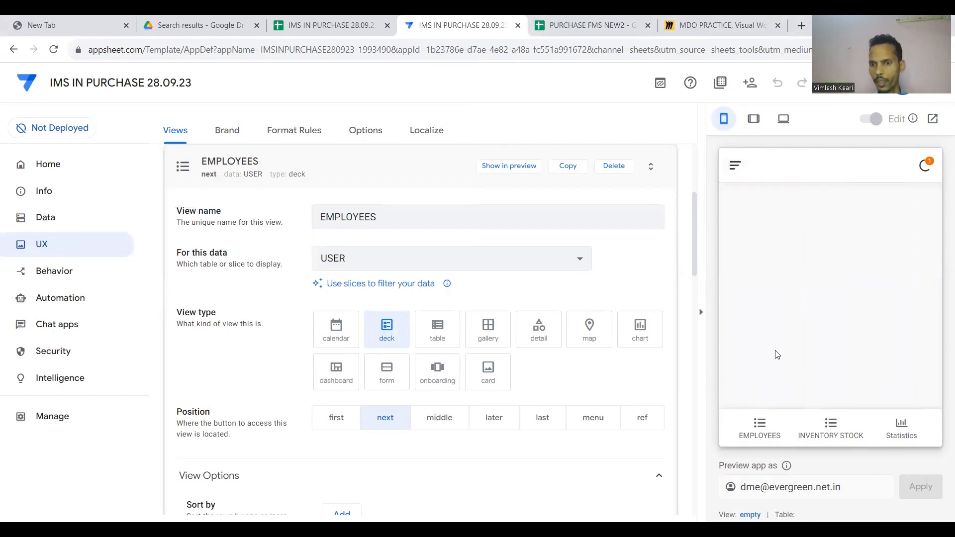
click(760, 422)
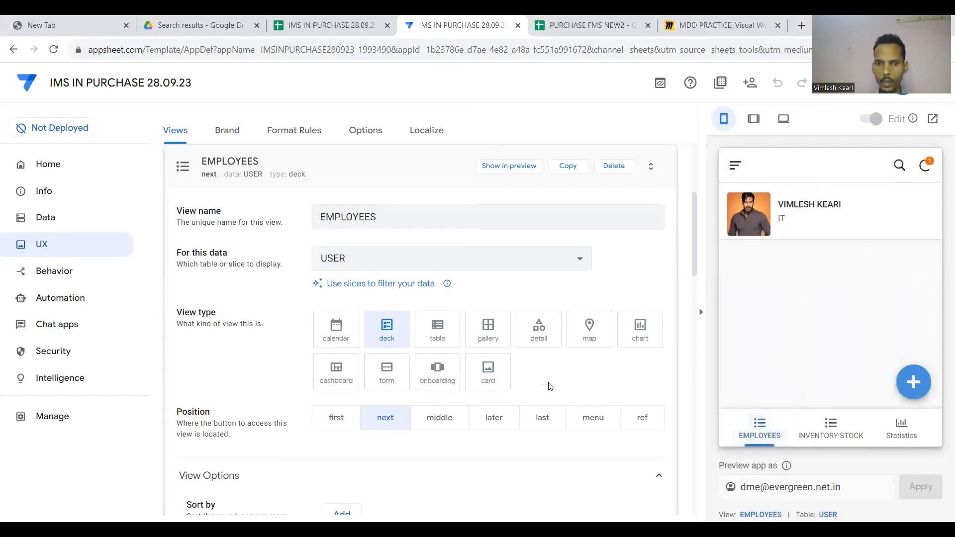
scroll(515, 418, down, 7)
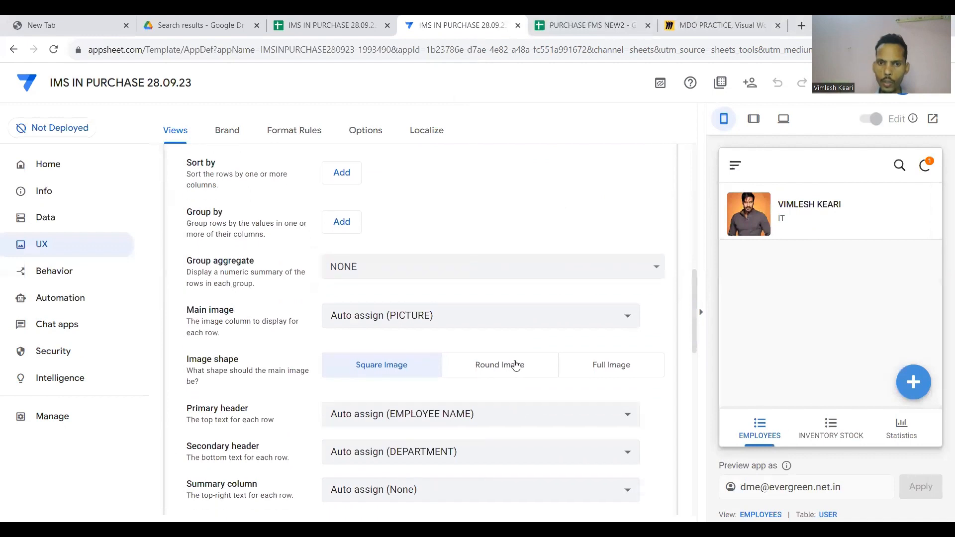
click(516, 366)
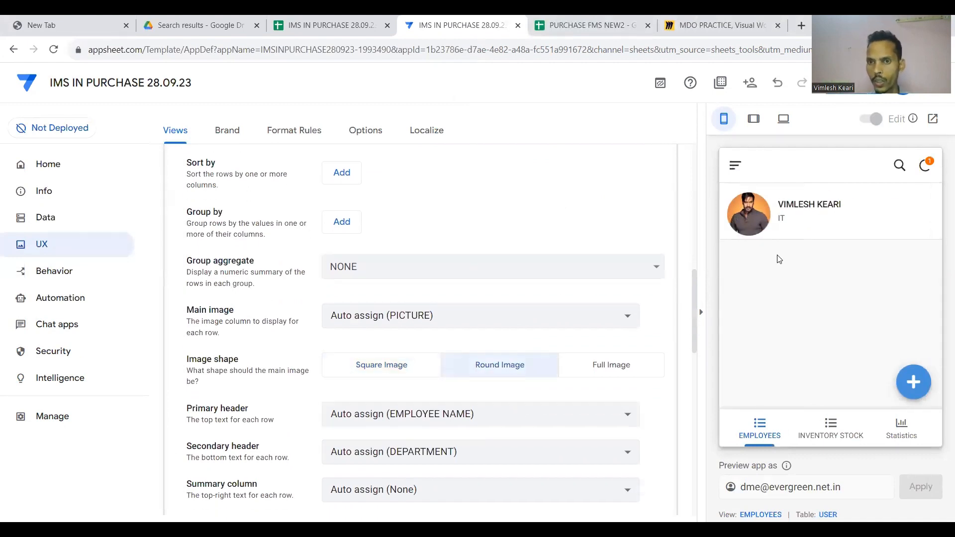
Set the EMPLOYEES view's position to menu and open it from the preview's side menu.
scroll(604, 362, down, 3)
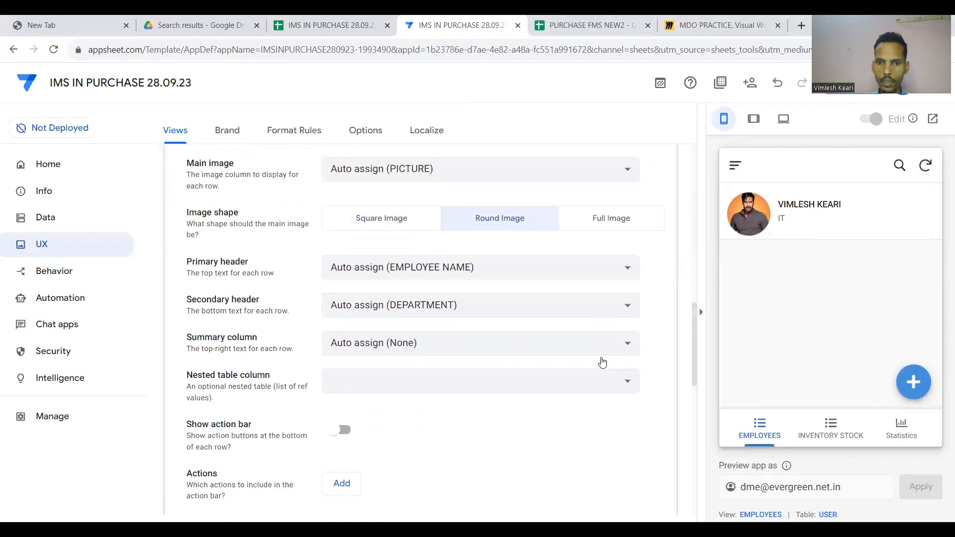
scroll(603, 362, up, 1)
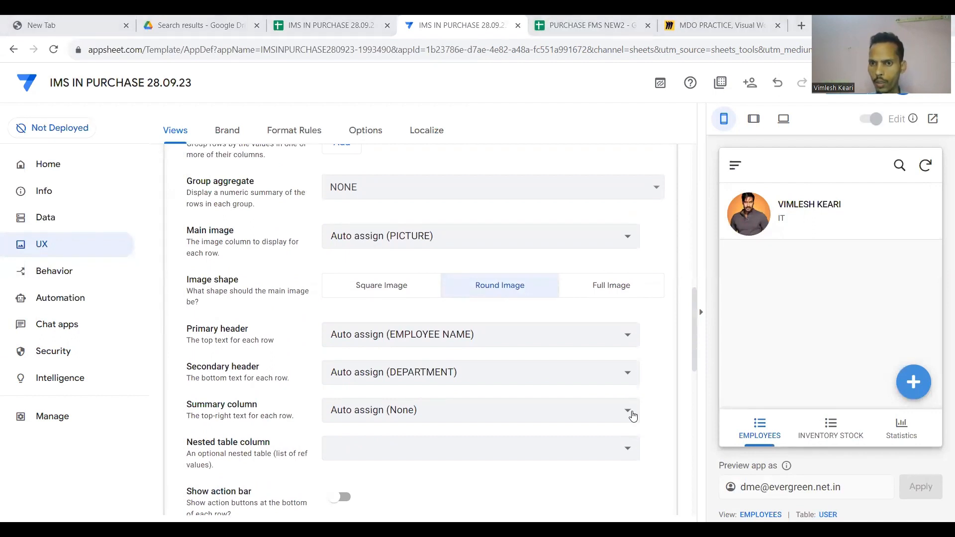
scroll(633, 416, up, 7)
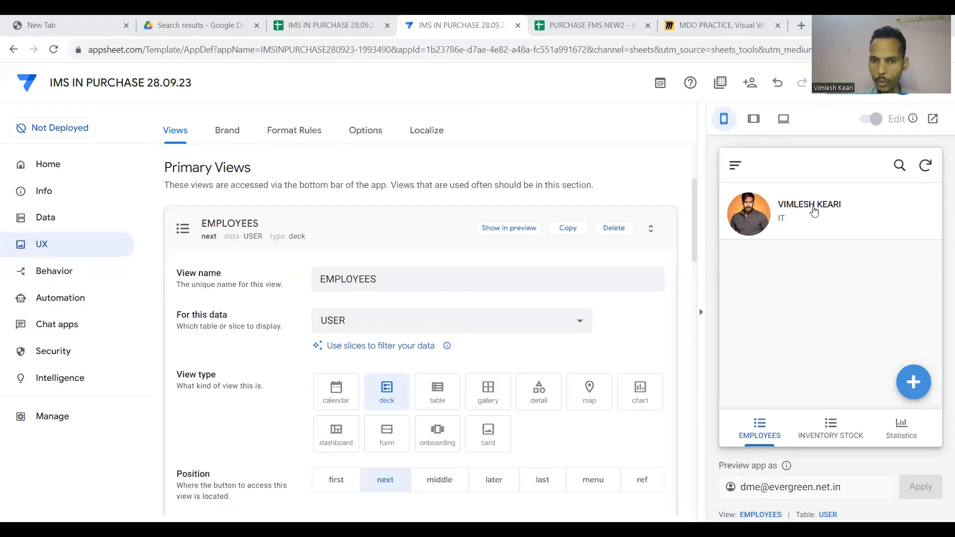
scroll(608, 320, down, 1)
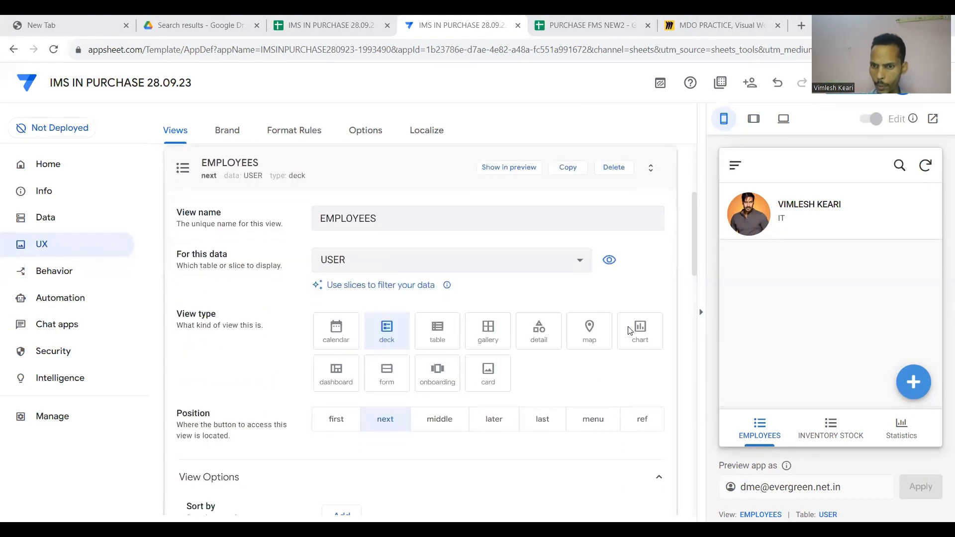
click(734, 167)
click(913, 198)
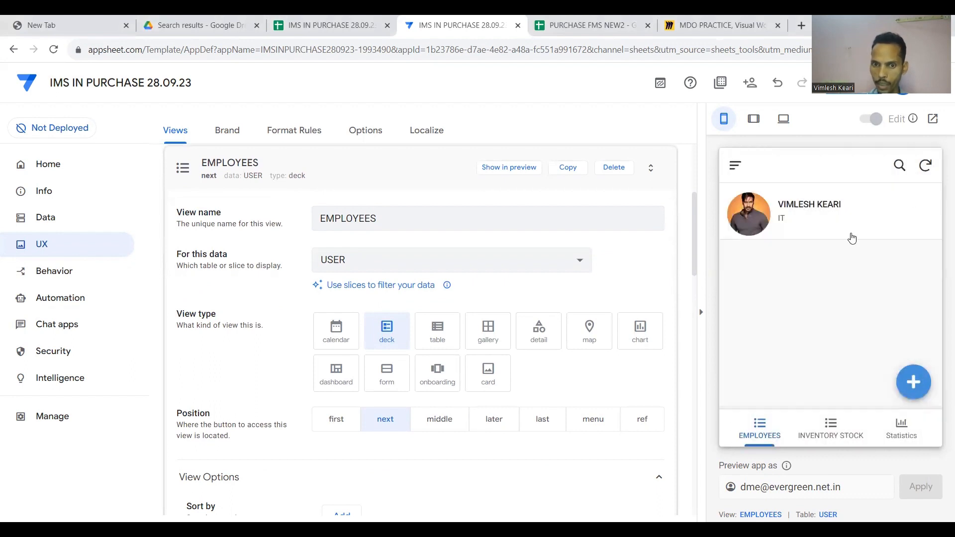
click(598, 422)
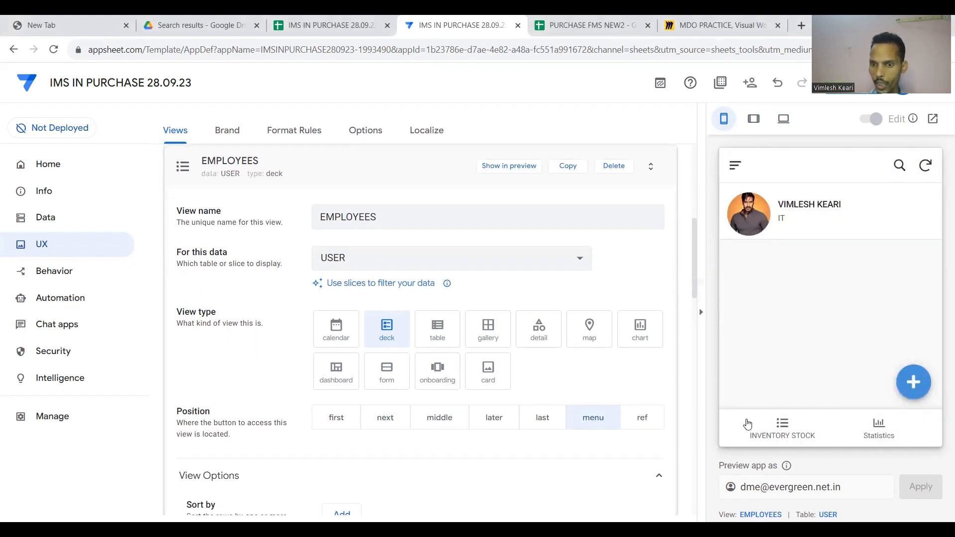
click(735, 169)
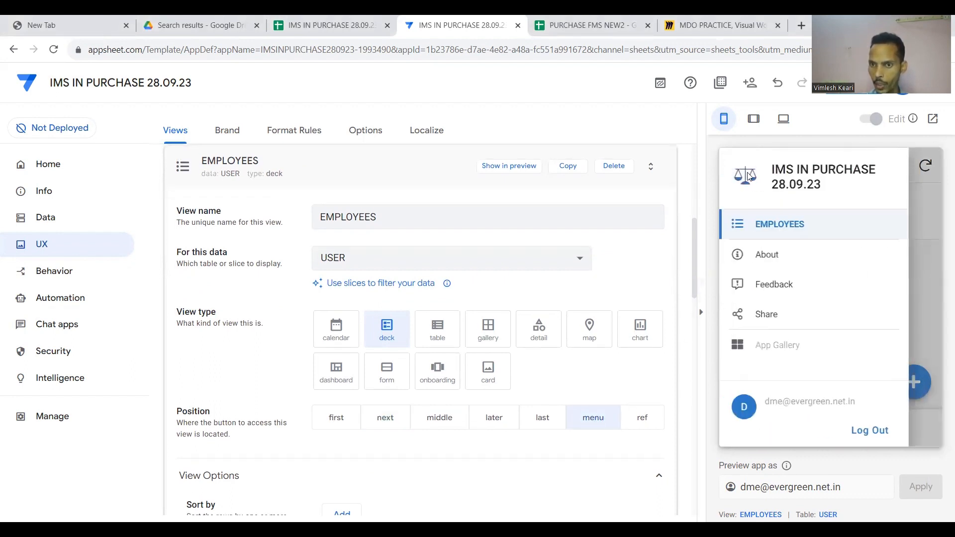
click(776, 228)
scroll(577, 400, down, 7)
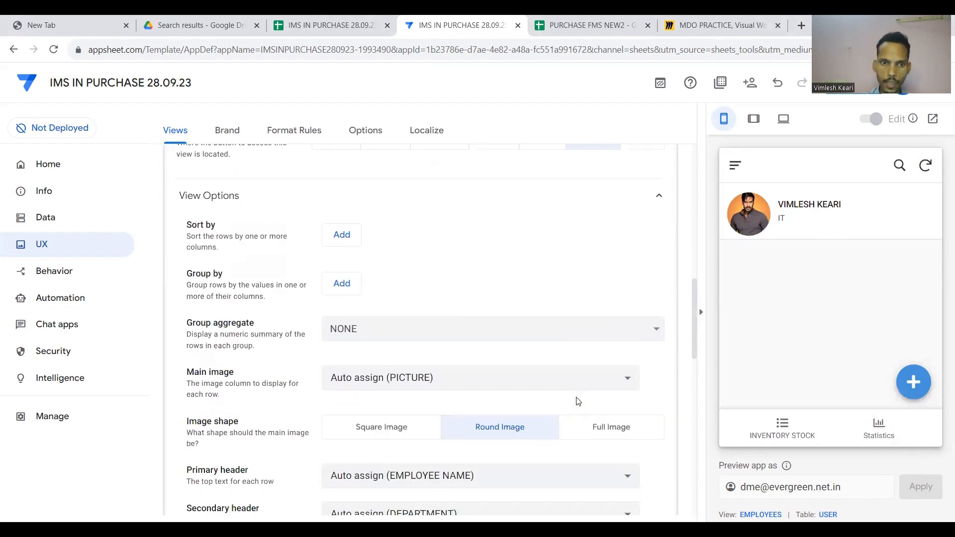
scroll(576, 400, down, 7)
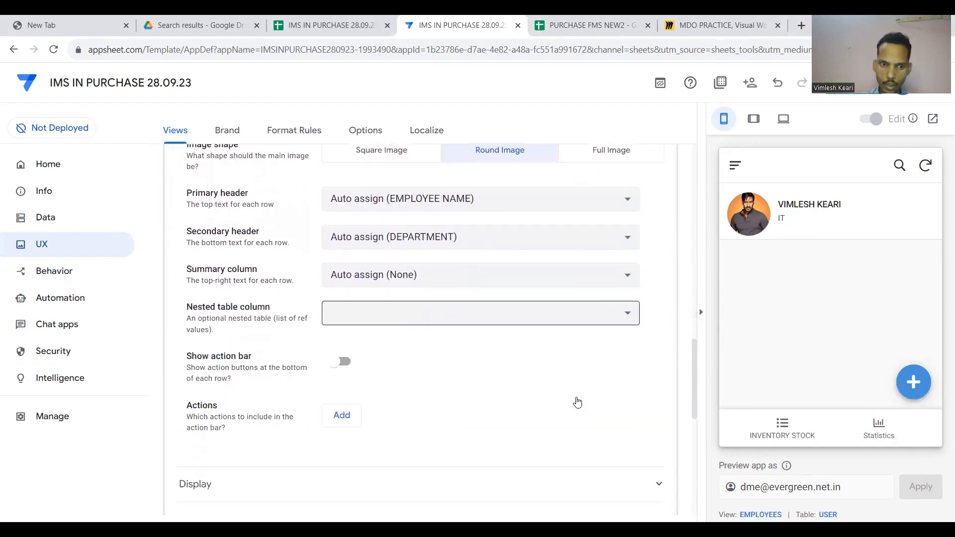
Pick the two-users icon for EMPLOYEES via icon search, save, and verify it in the menu.
click(560, 352)
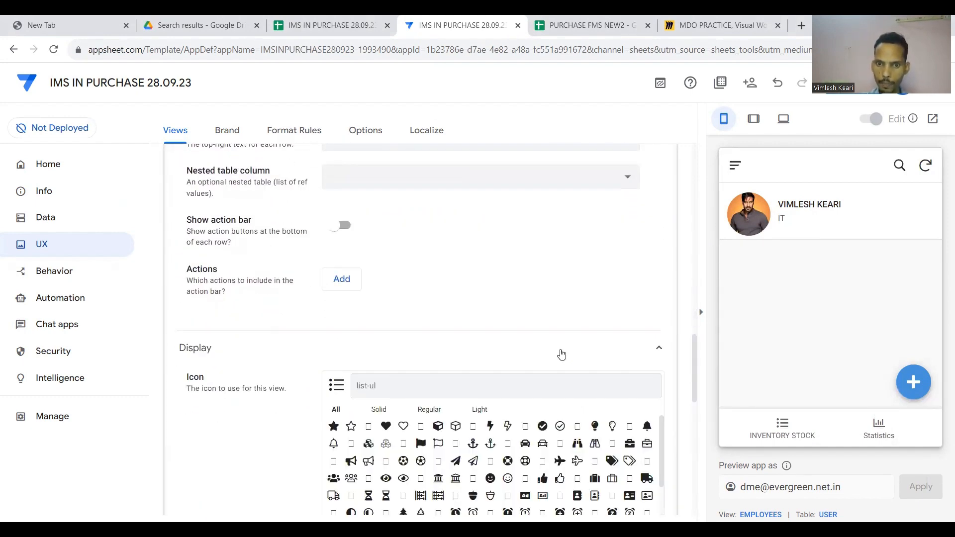
scroll(467, 381, down, 1)
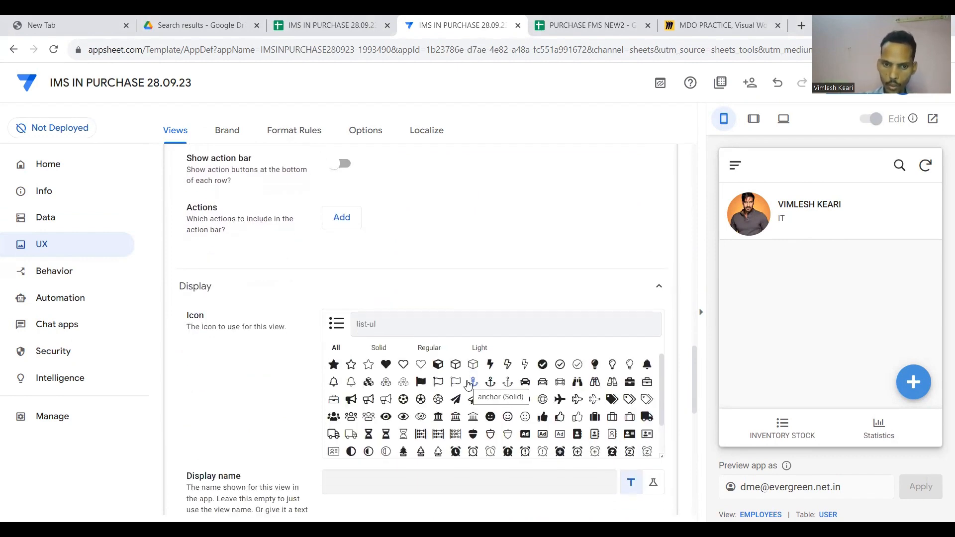
text(empl)
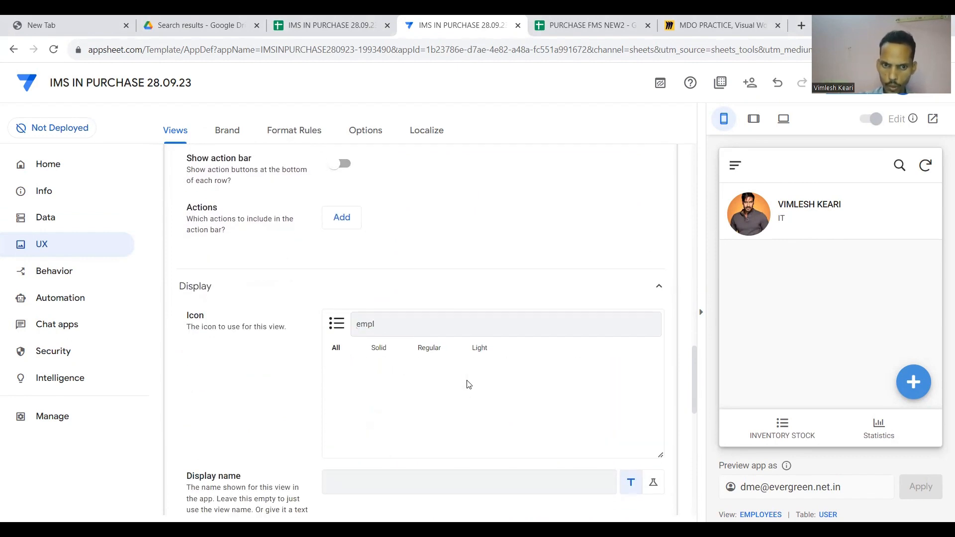
text(ouser)
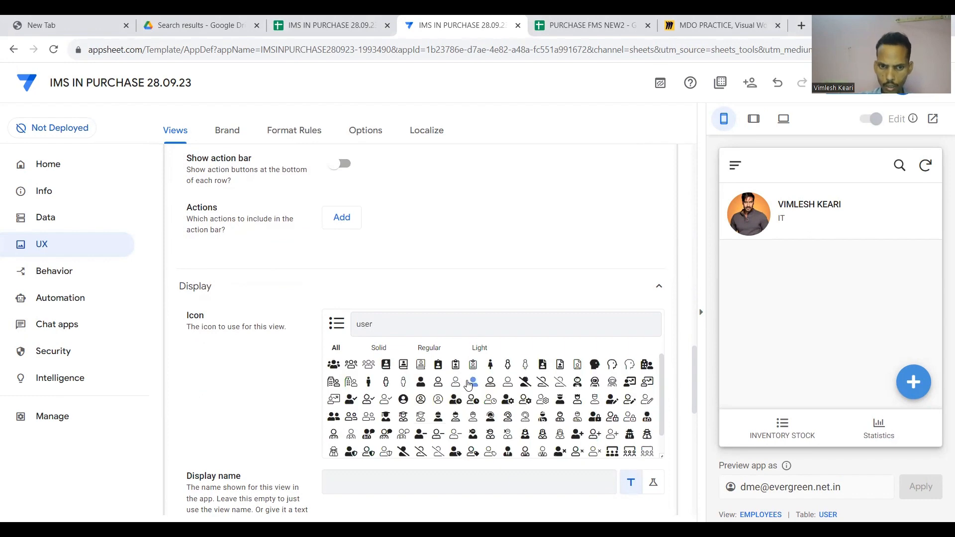
scroll(468, 384, down, 1)
scroll(529, 277, down, 2)
scroll(510, 313, up, 1)
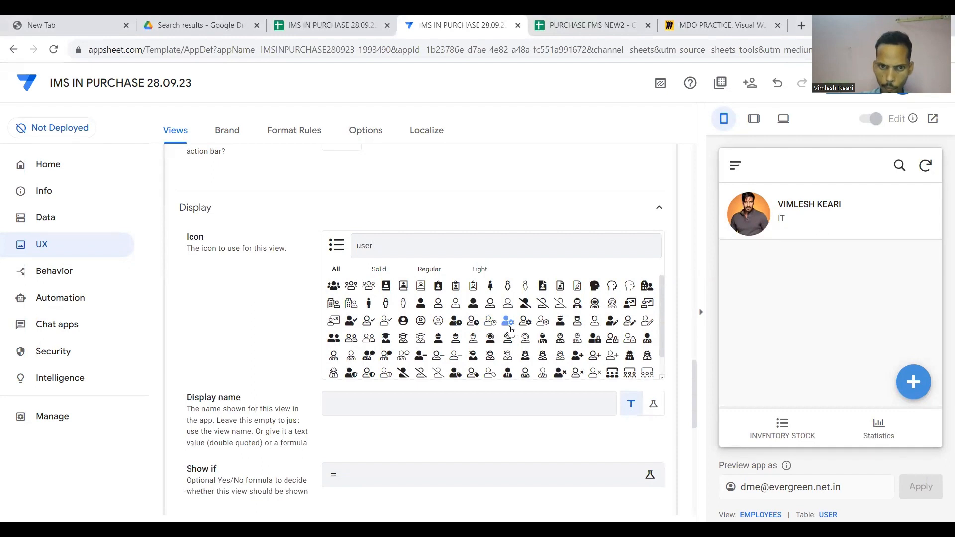
click(334, 338)
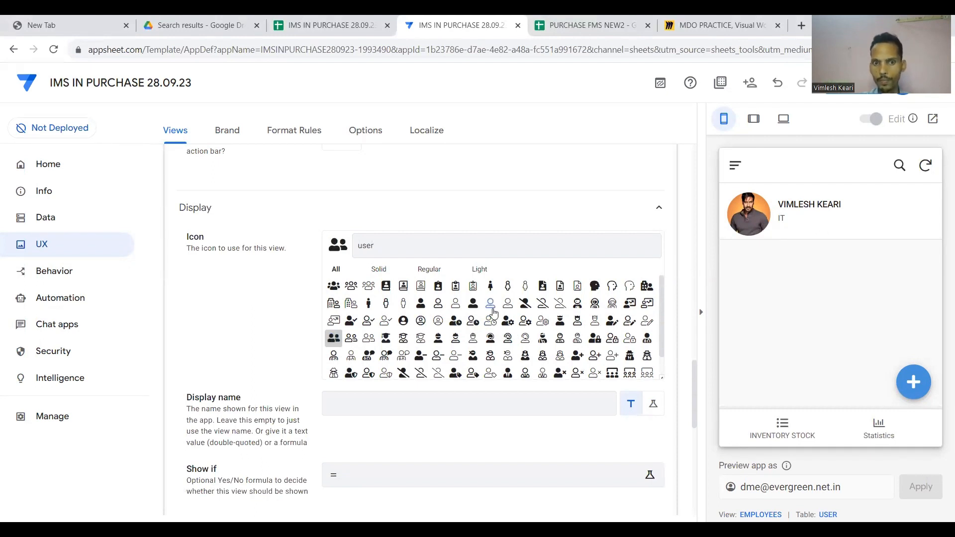
click(854, 82)
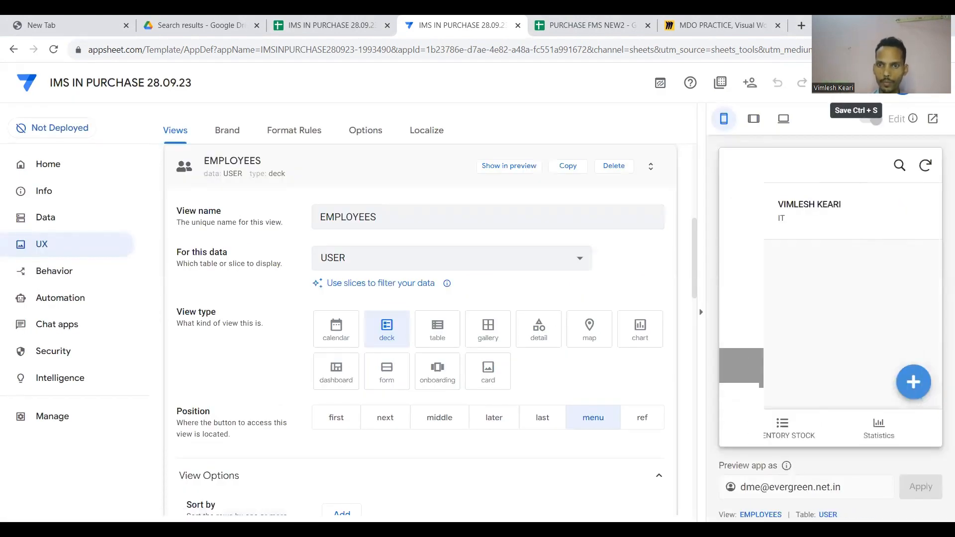
click(735, 167)
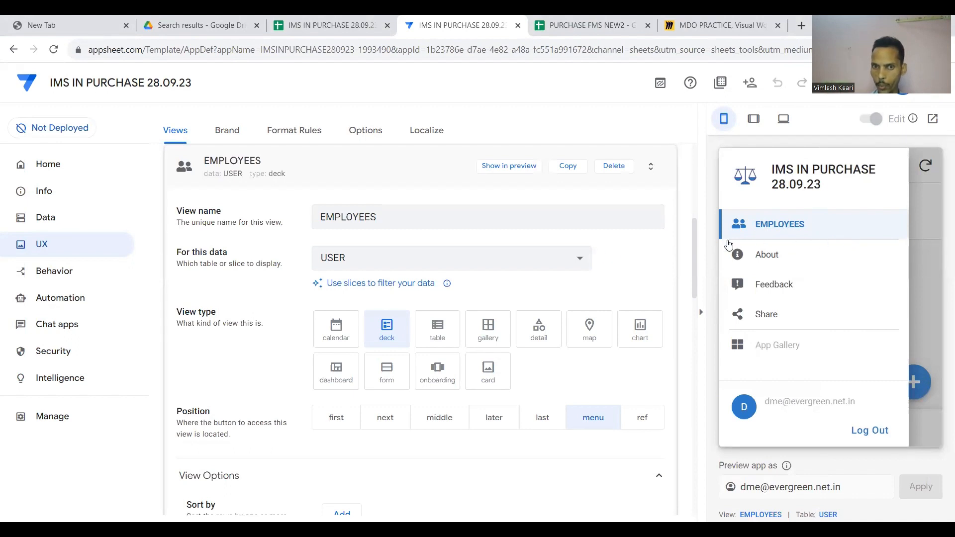
scroll(604, 256, up, 1)
click(393, 219)
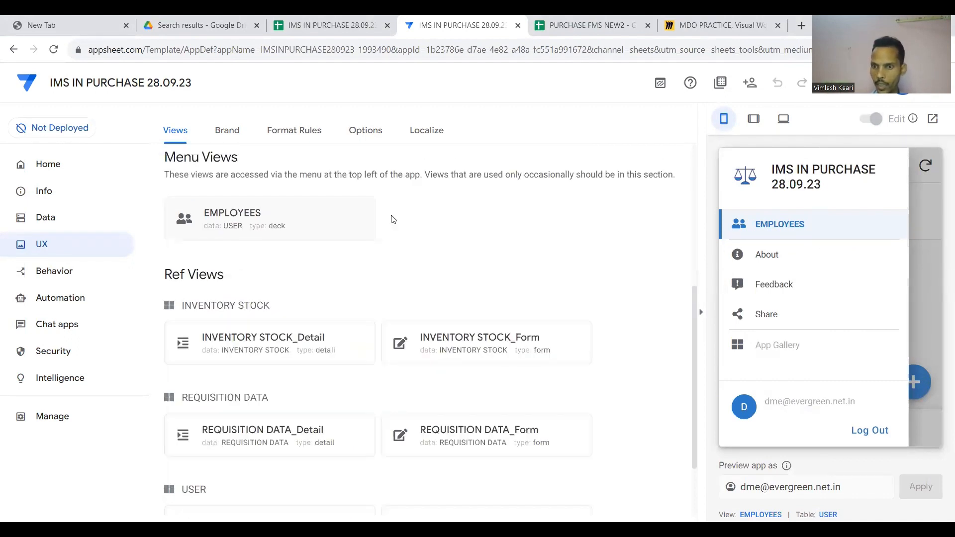
Close the preview's side menu and open the INVENTORY STOCK view's Display settings.
click(936, 303)
scroll(626, 351, down, 1)
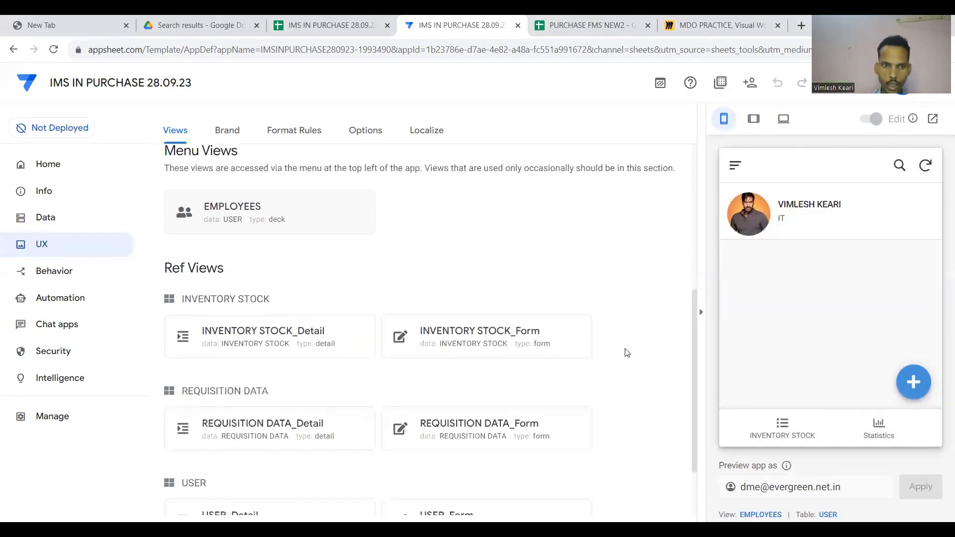
scroll(332, 310, up, 3)
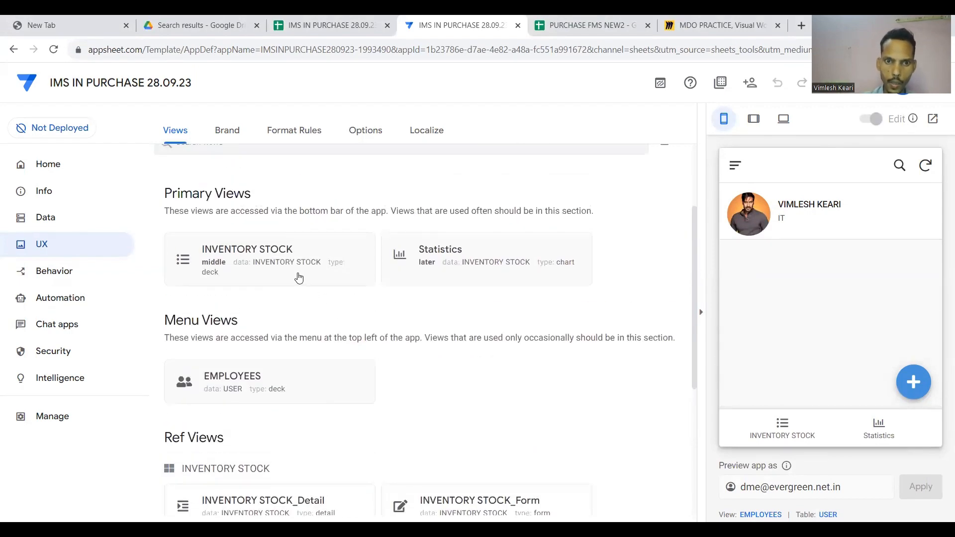
click(298, 277)
scroll(299, 276, down, 10)
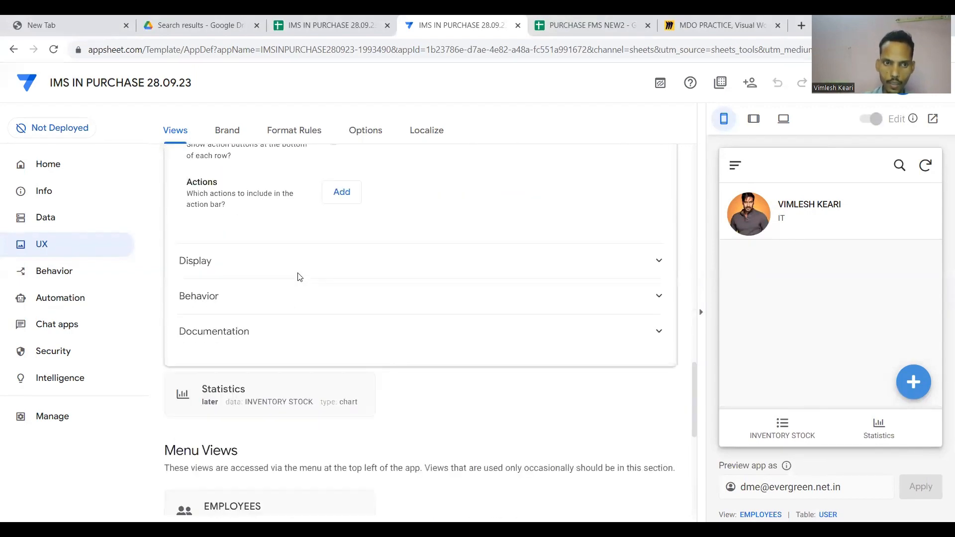
click(336, 268)
Search the icon picker for 'inve' and give INVENTORY STOCK an inventory trolley icon.
scroll(393, 235, down, 1)
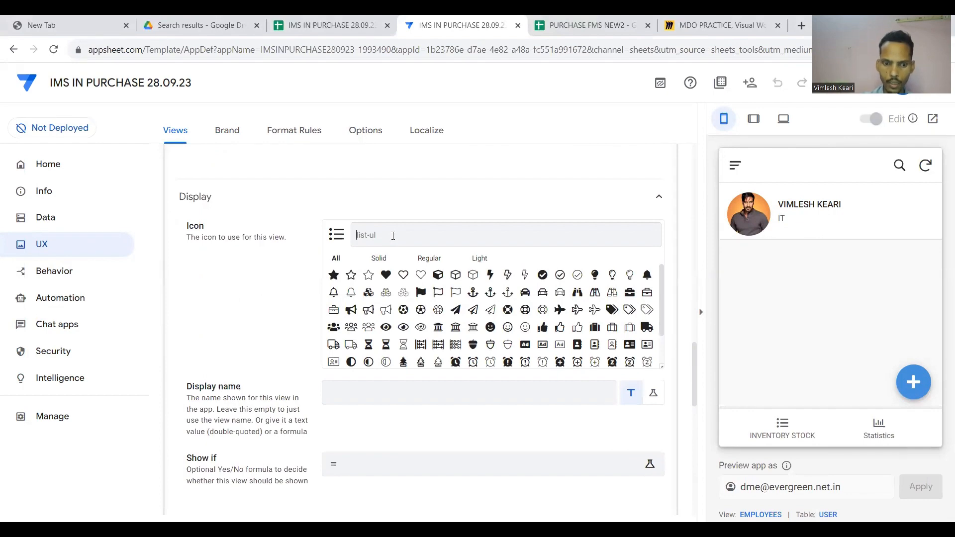
text(stock)
key(BackSpace)
key(BackSpace)
key(BackSpace)
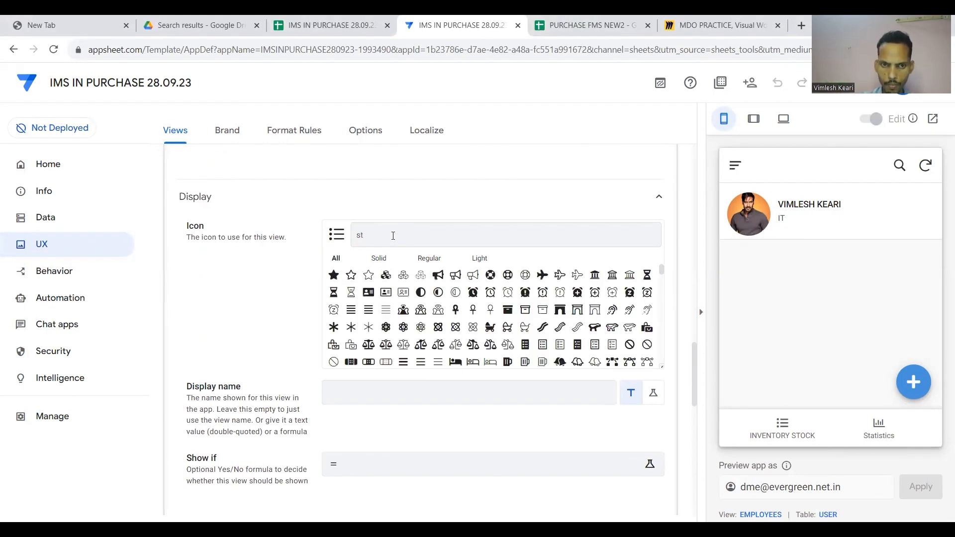
text(inve)
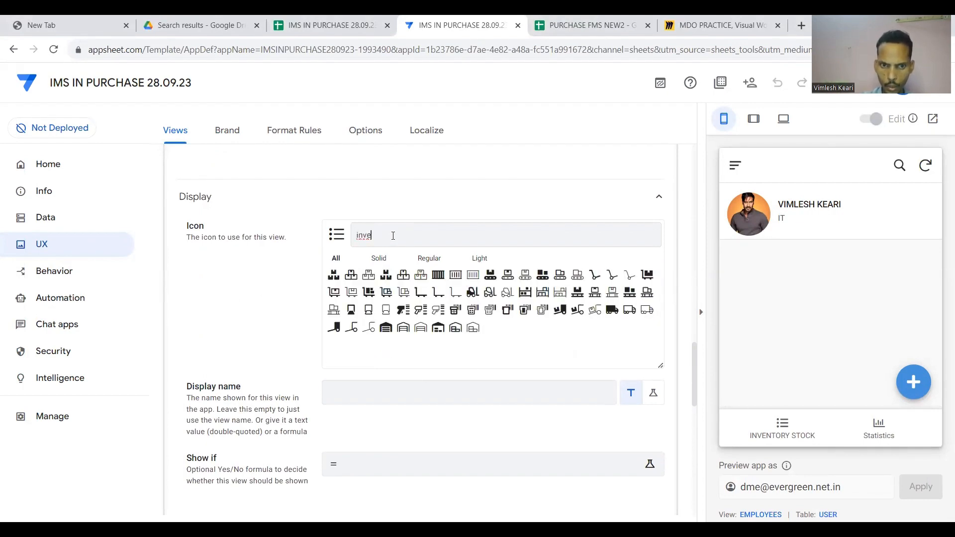
click(340, 296)
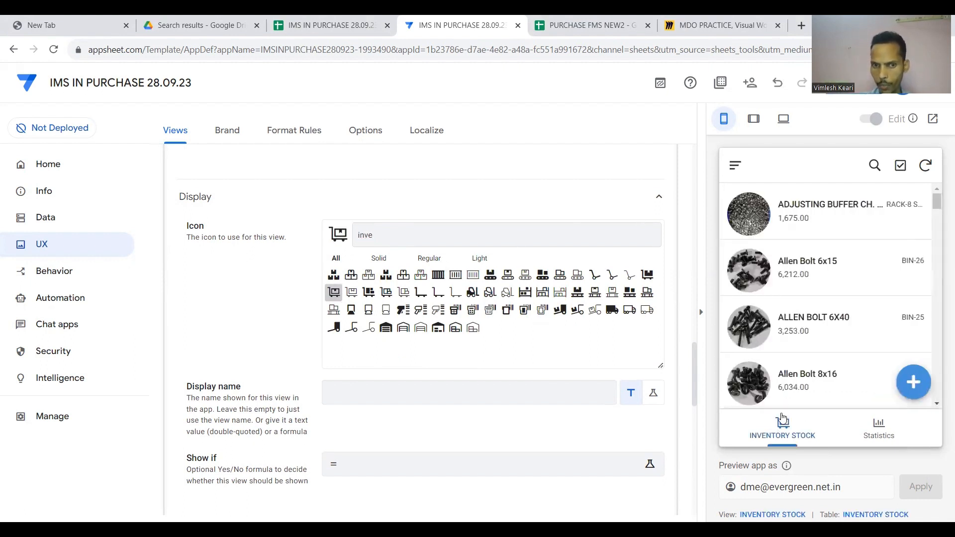
Save the app and collapse the INVENTORY STOCK view settings.
scroll(564, 313, up, 1)
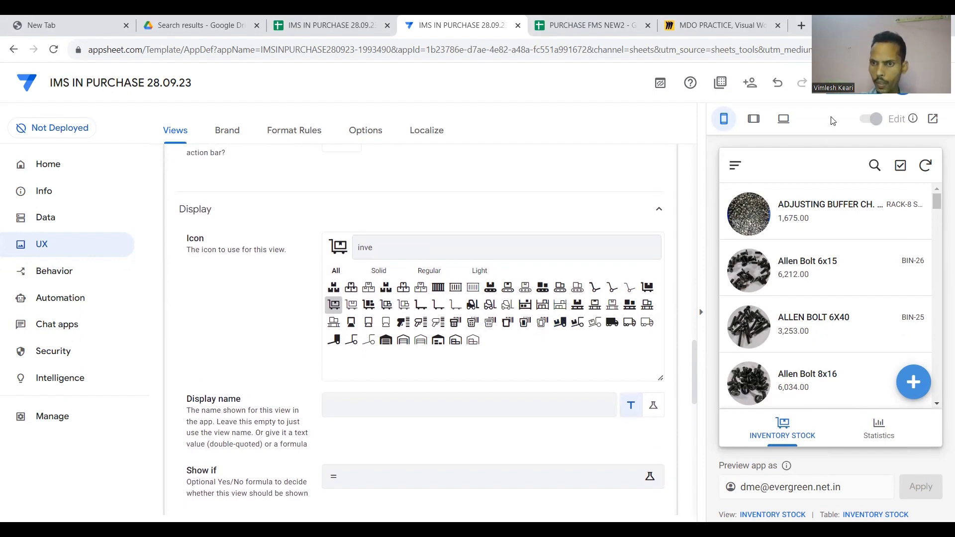
click(849, 92)
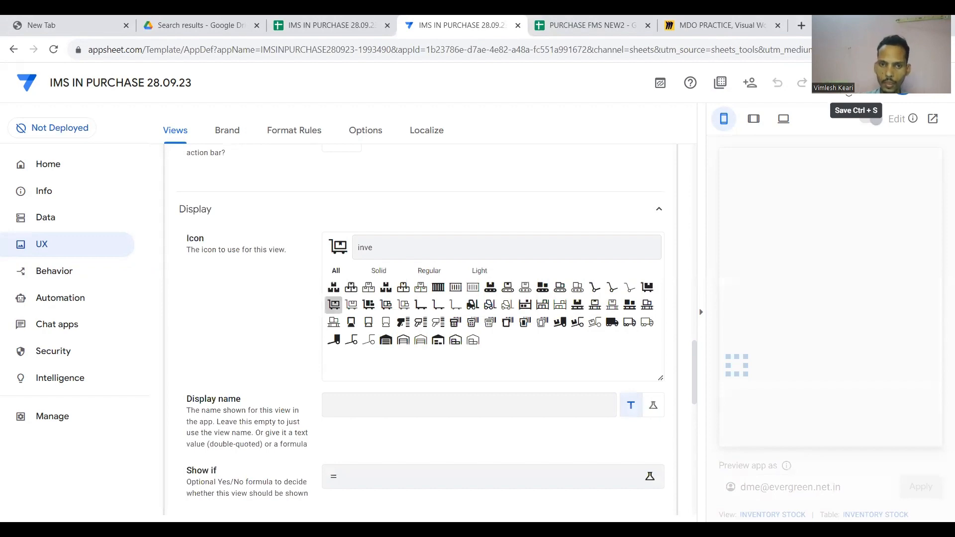
scroll(531, 212, up, 15)
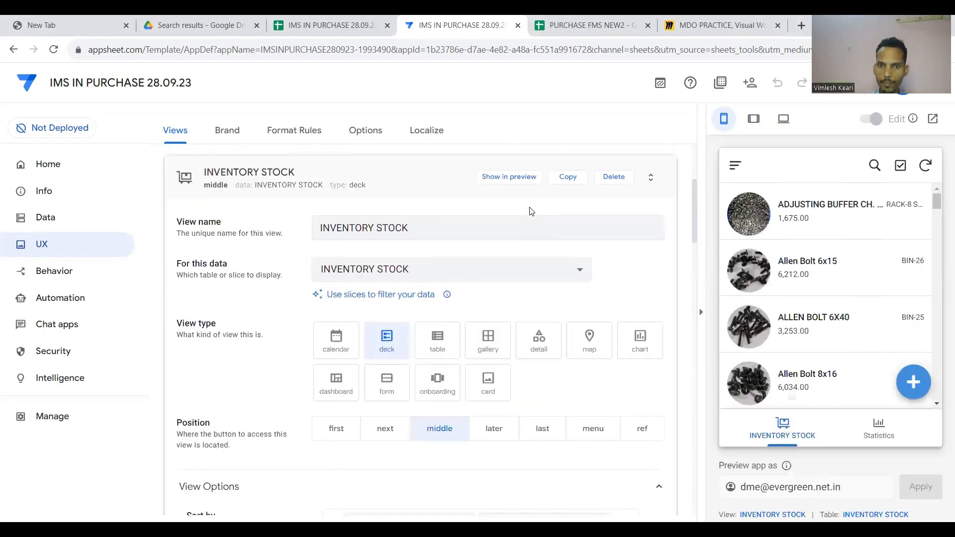
scroll(438, 219, up, 2)
click(411, 225)
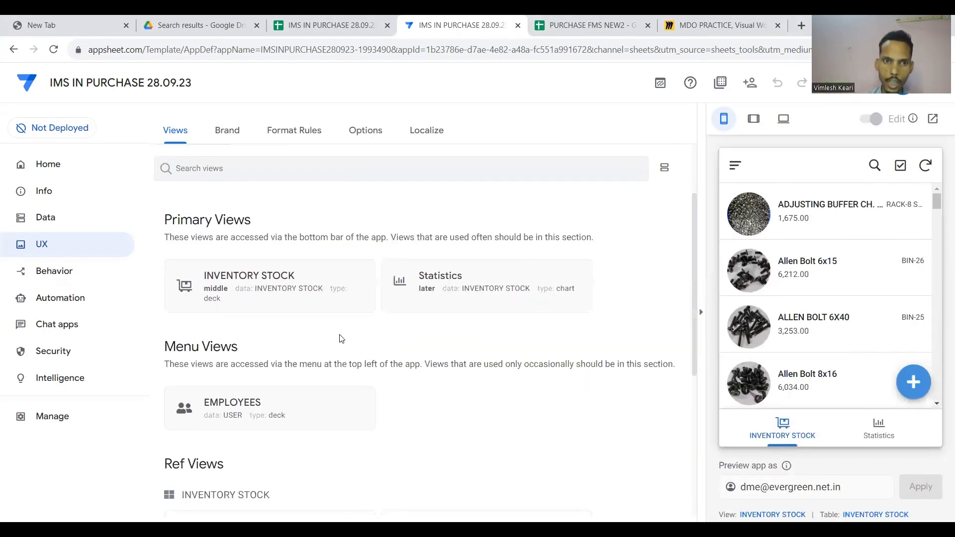
Create a new blank view from the UX Views list.
click(44, 217)
scroll(308, 322, down, 1)
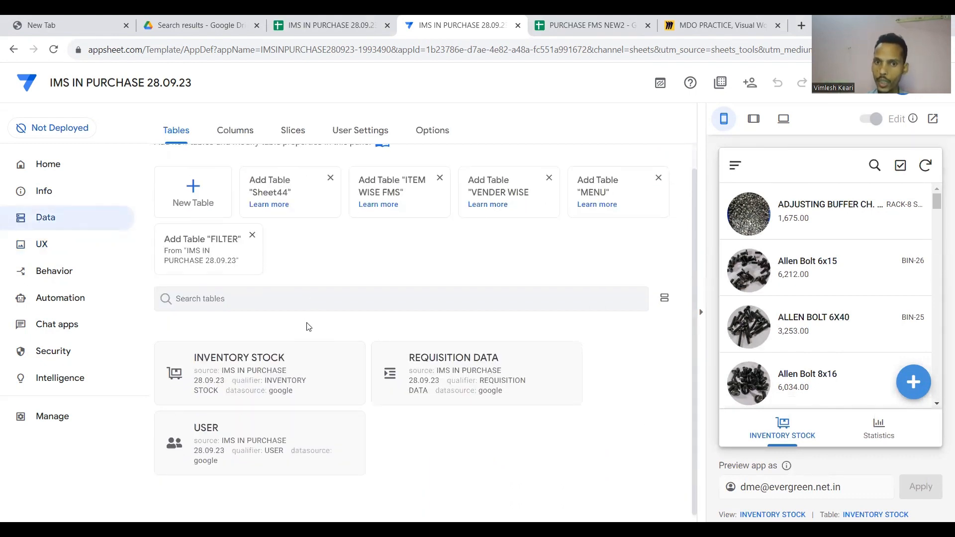
click(88, 244)
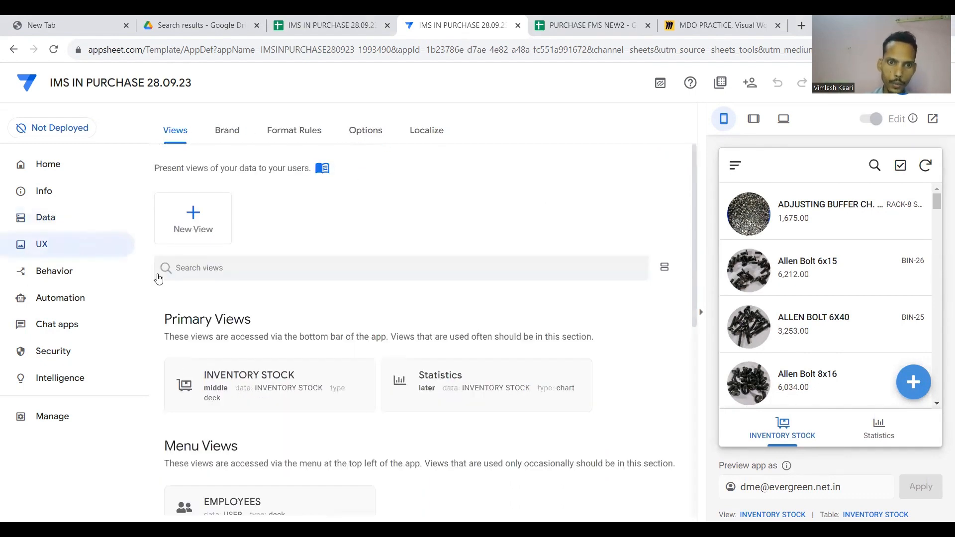
click(209, 229)
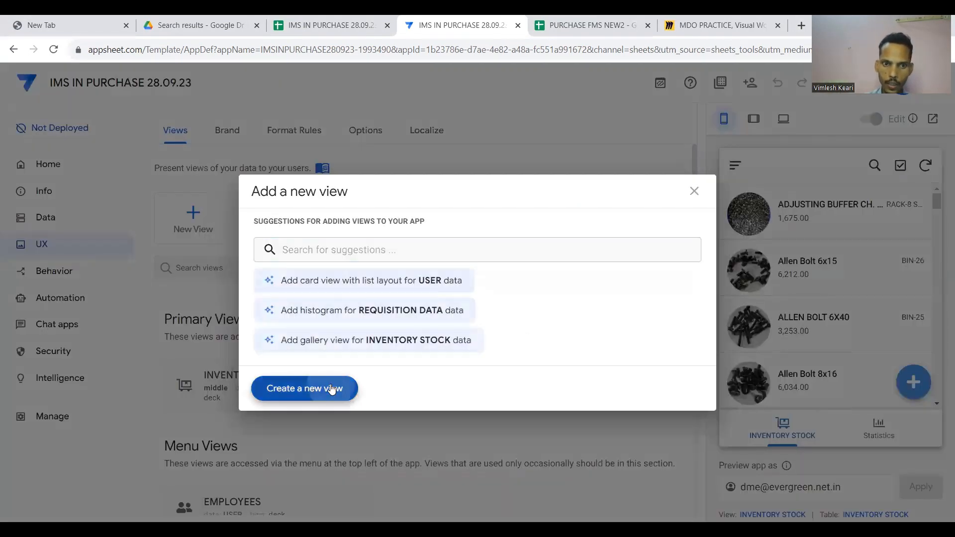
click(332, 388)
Rename the new view to OUT.
click(409, 293)
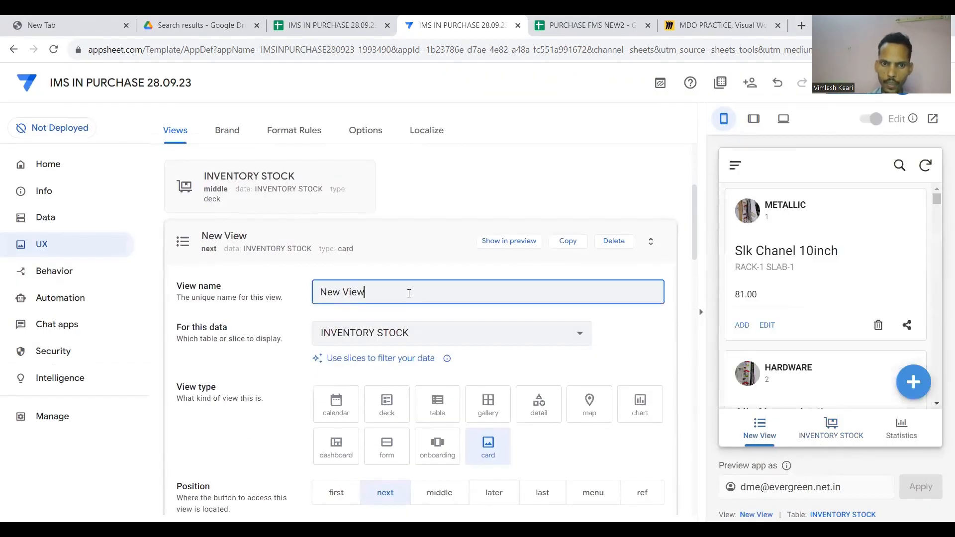
key(BackSpace)
key(BackSpace)
key(BackSpace)
key(BackSpace)
key(BackSpace)
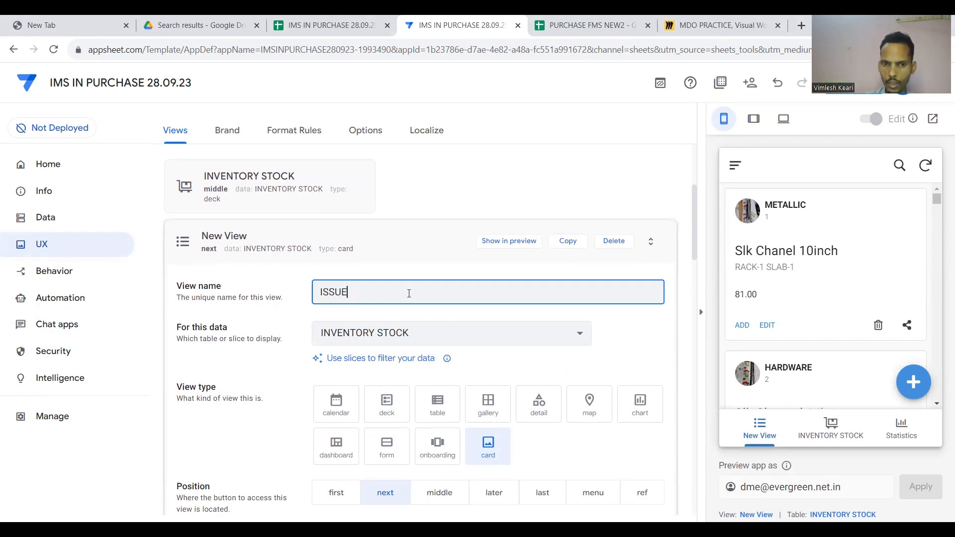
key(BackSpace)
key(BackSpace)
key(BackSpace)
key(BackSpace)
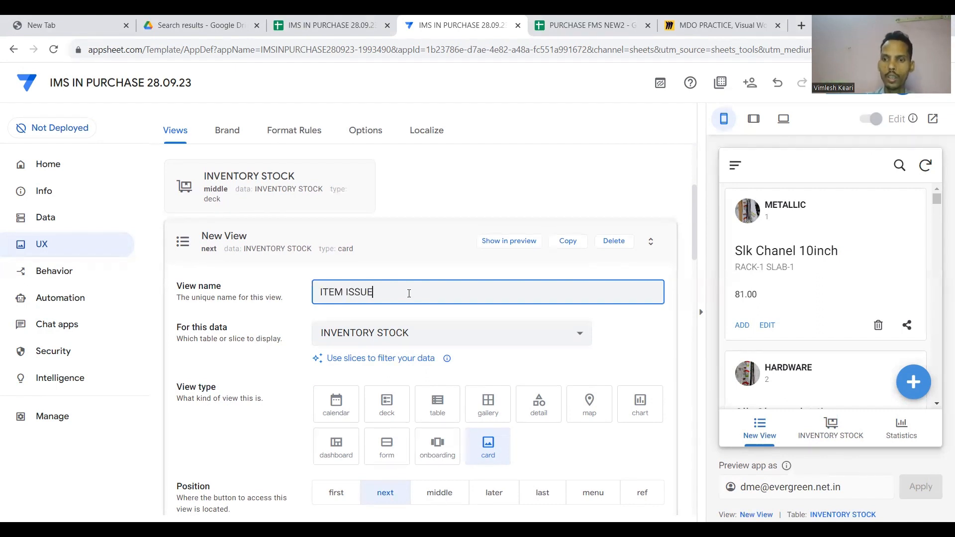
key(ctrl+a)
key(BackSpace)
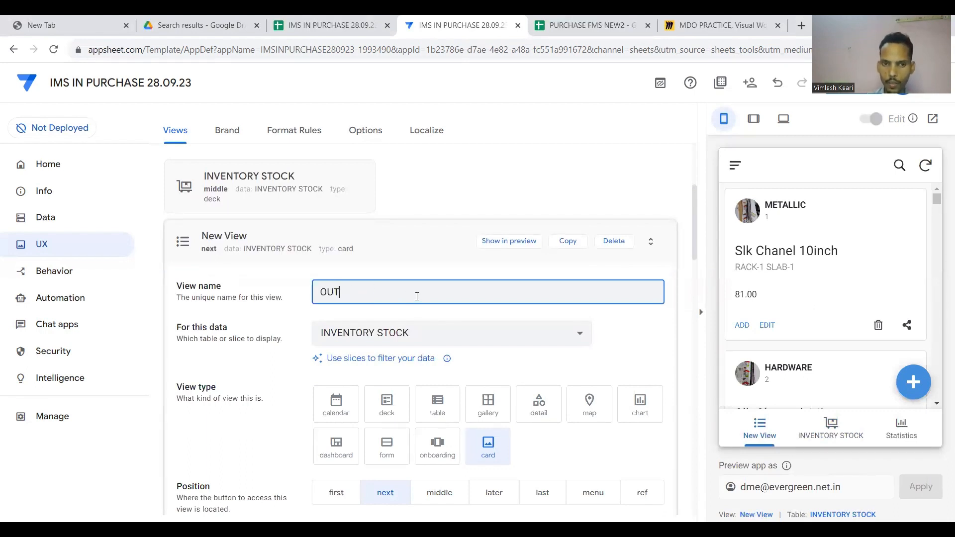
scroll(426, 317, down, 2)
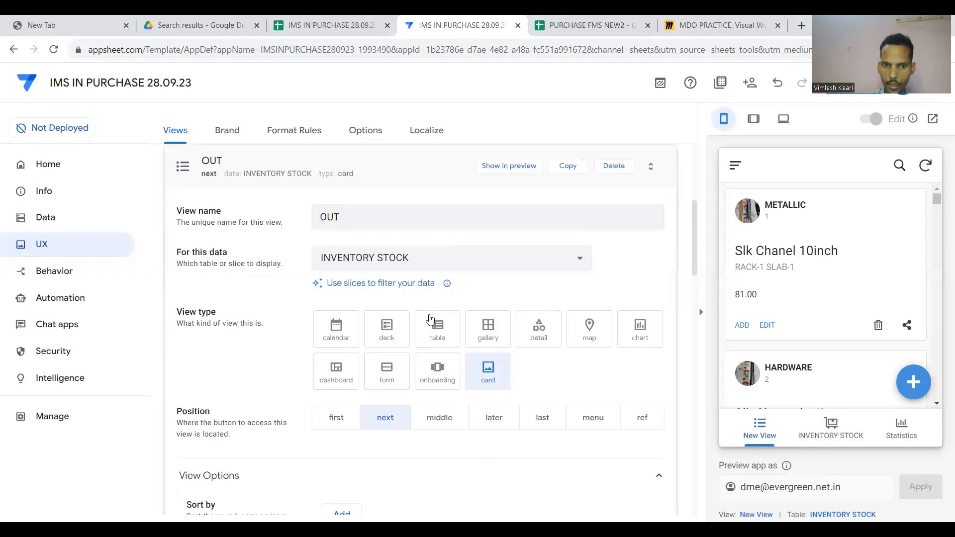
Base the OUT view on REQUISITION DATA and display it as a table.
click(428, 258)
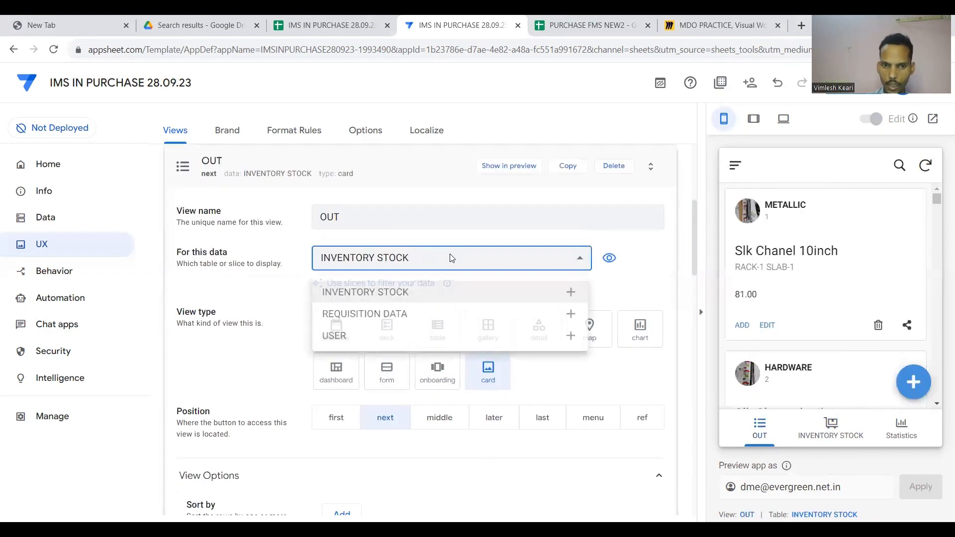
click(388, 319)
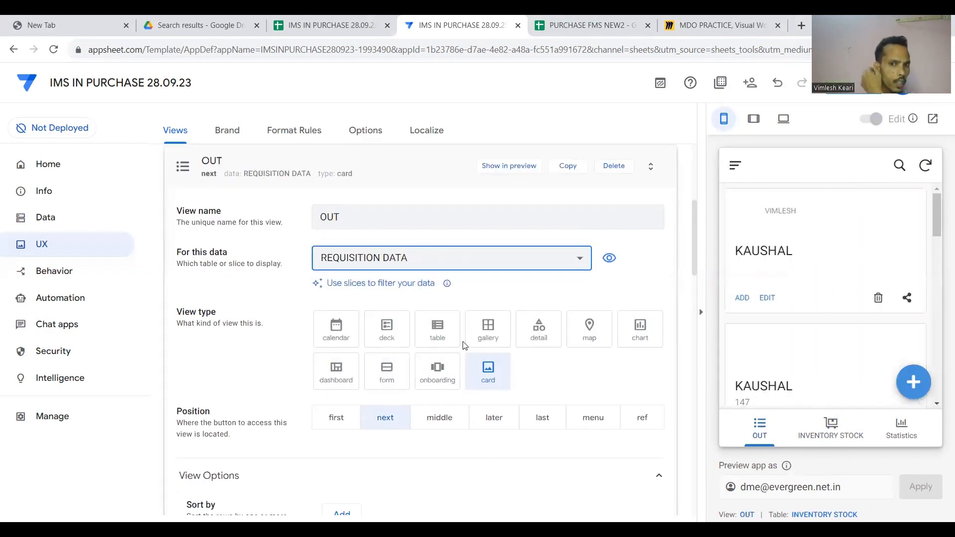
click(437, 333)
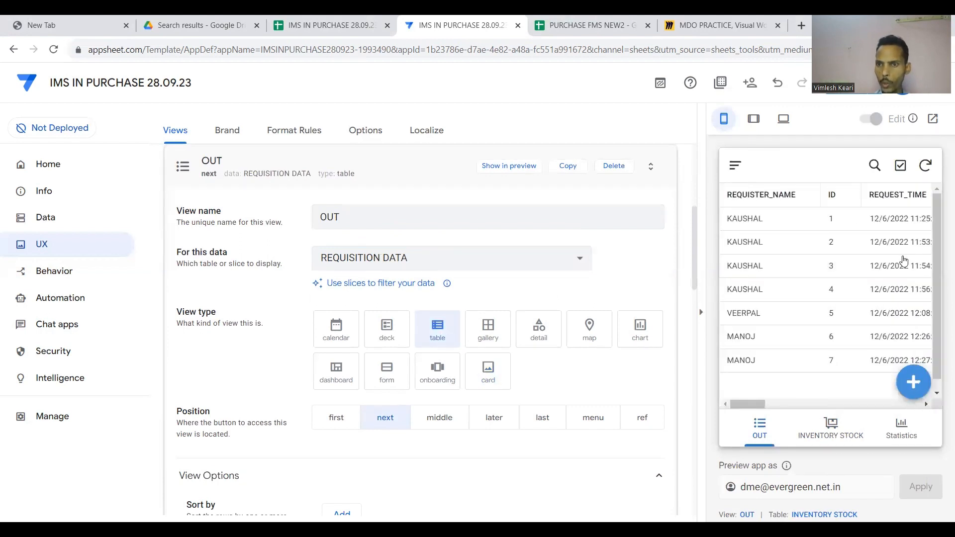
scroll(904, 260, right, 4)
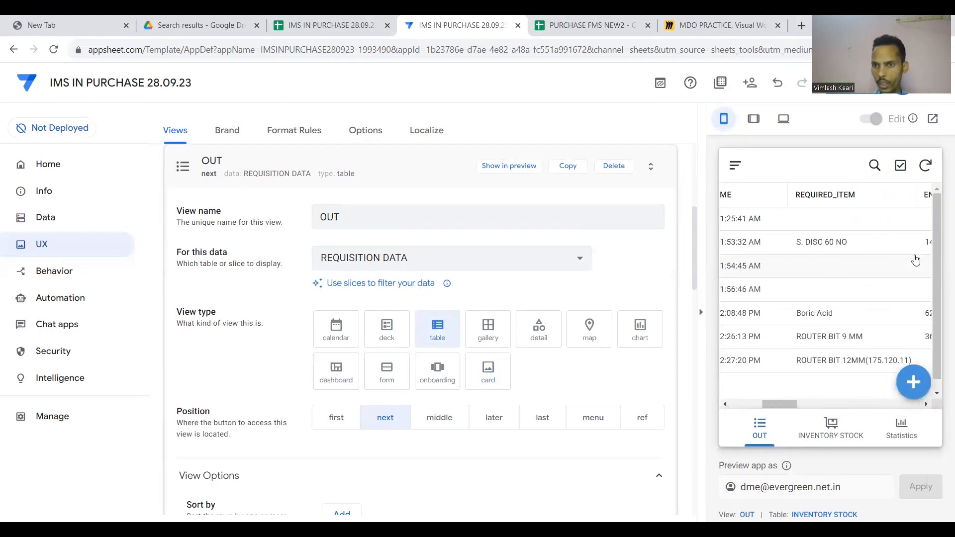
scroll(916, 259, left, 4)
scroll(874, 256, down, 1)
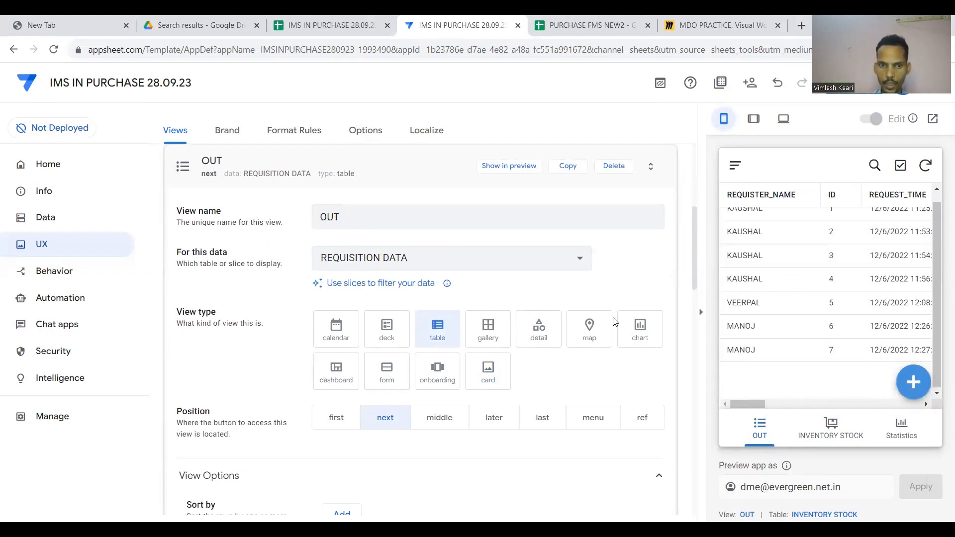
scroll(615, 323, down, 1)
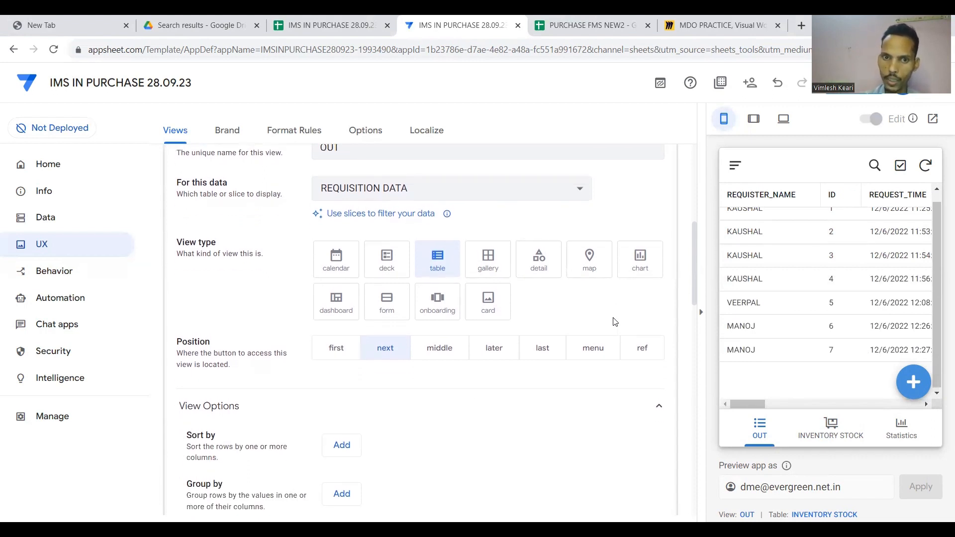
click(638, 264)
click(590, 259)
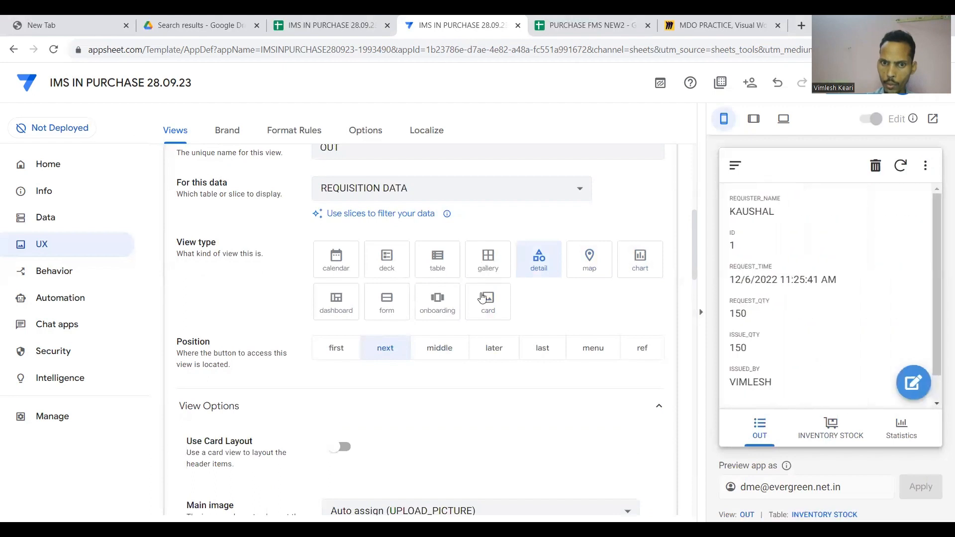
click(483, 266)
click(487, 311)
scroll(725, 271, down, 4)
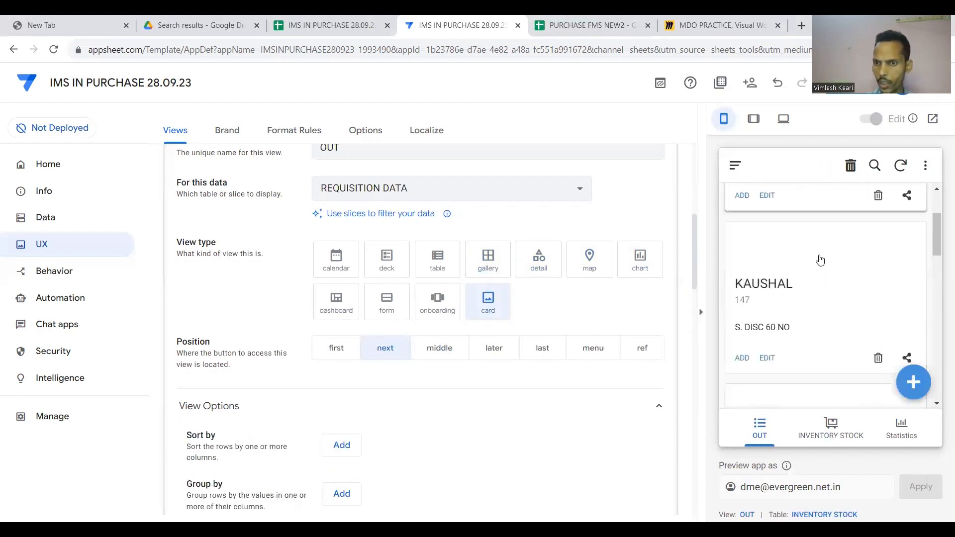
click(448, 303)
click(392, 304)
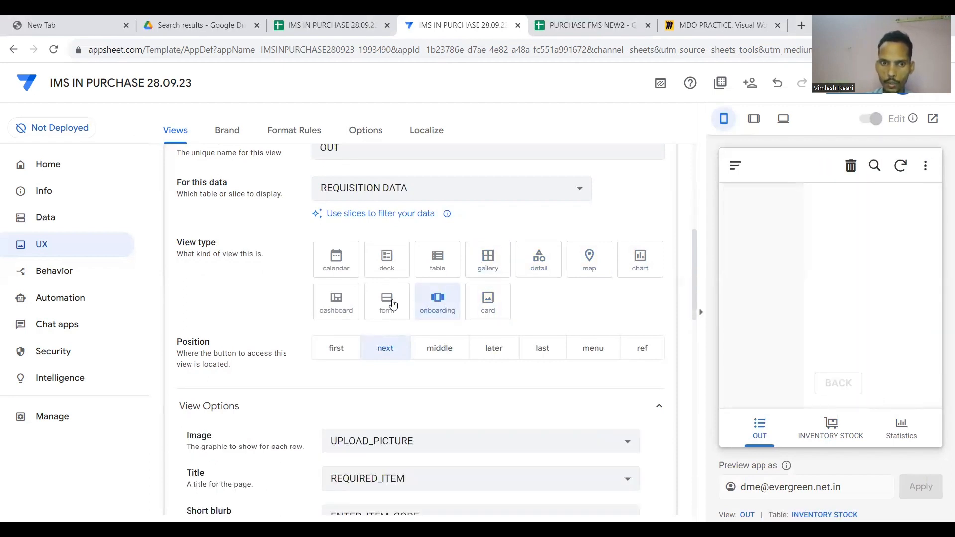
click(388, 270)
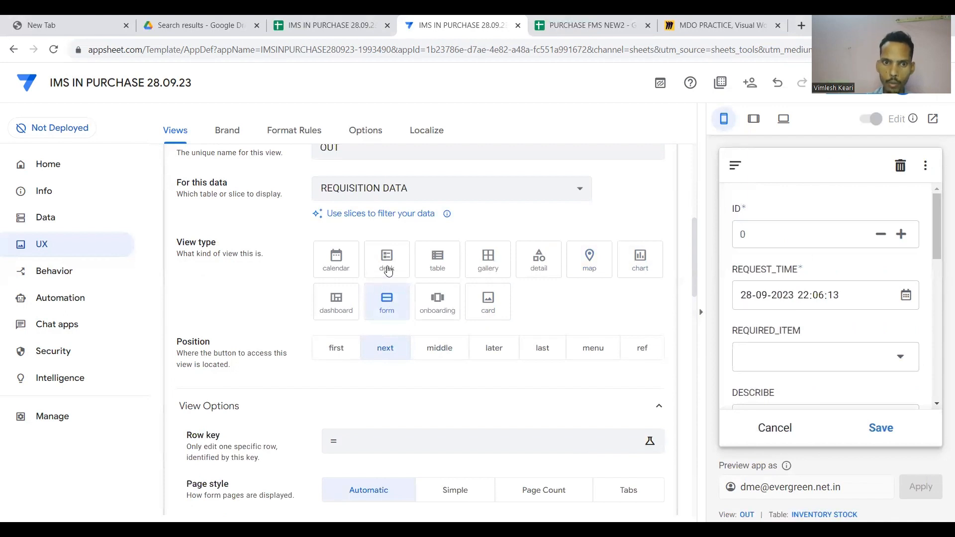
click(439, 265)
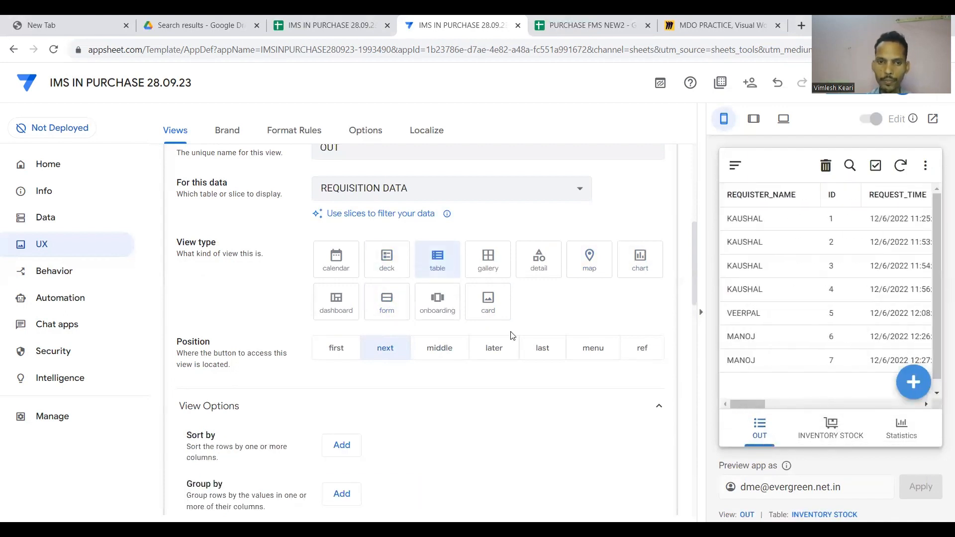
Add a sort rule on REQUEST_TIME, descending, so the latest requests come first.
scroll(530, 383, down, 5)
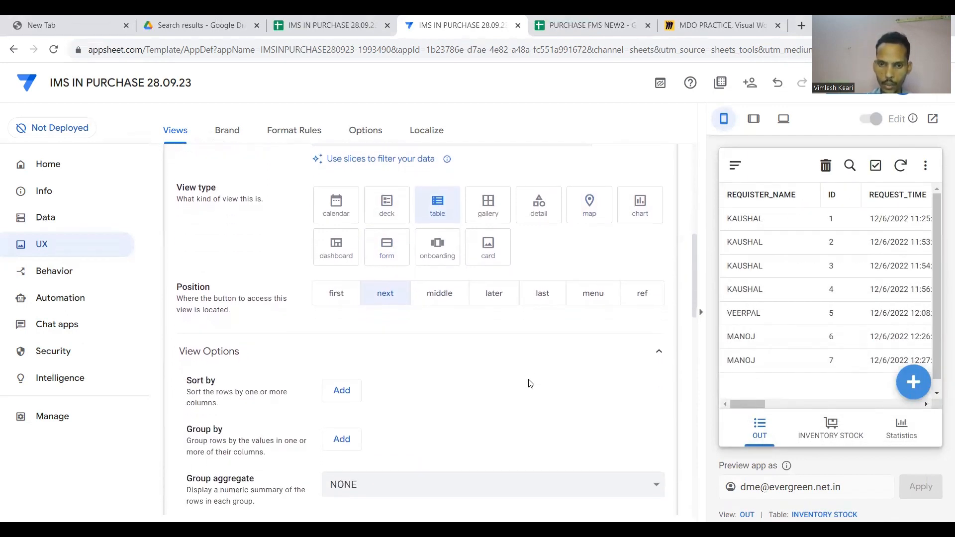
scroll(530, 382, down, 3)
scroll(530, 383, up, 6)
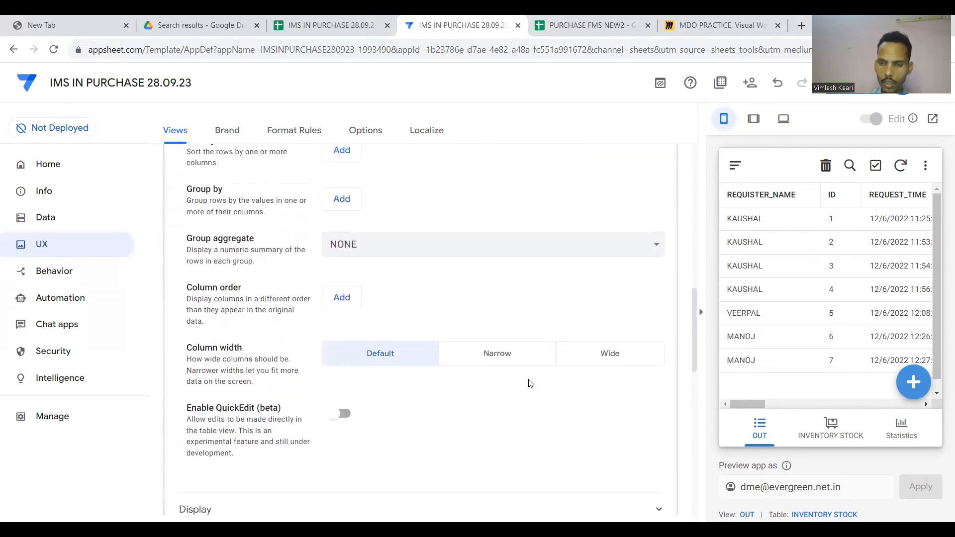
scroll(530, 383, down, 2)
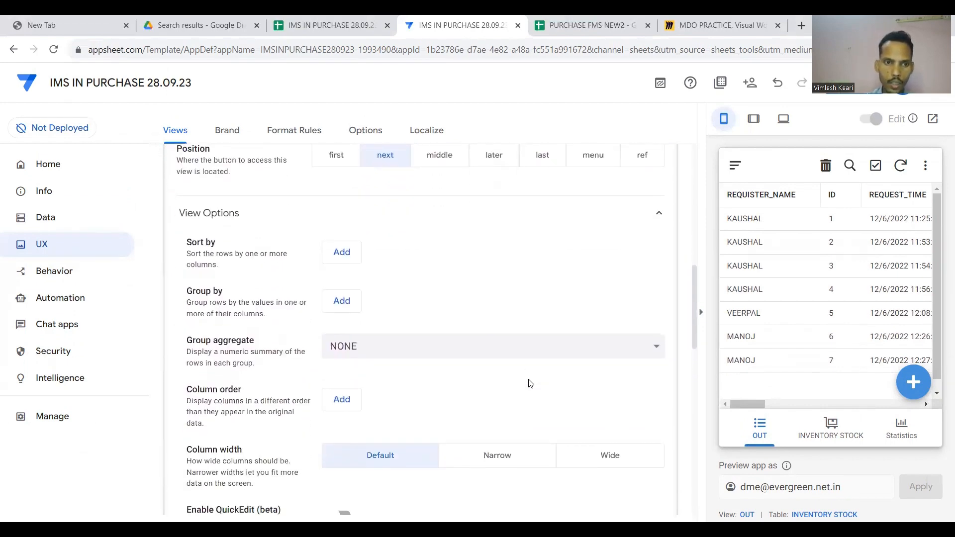
click(342, 255)
click(393, 256)
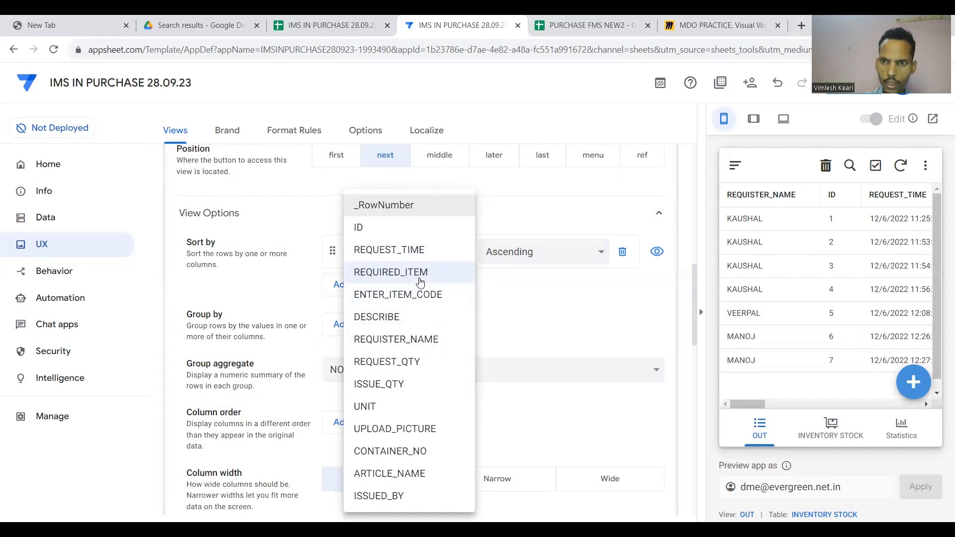
click(531, 317)
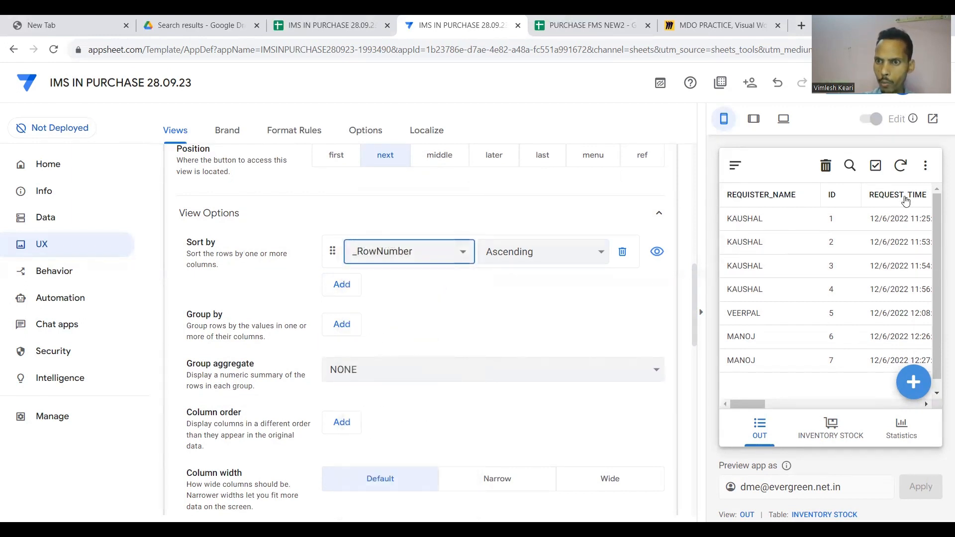
click(461, 253)
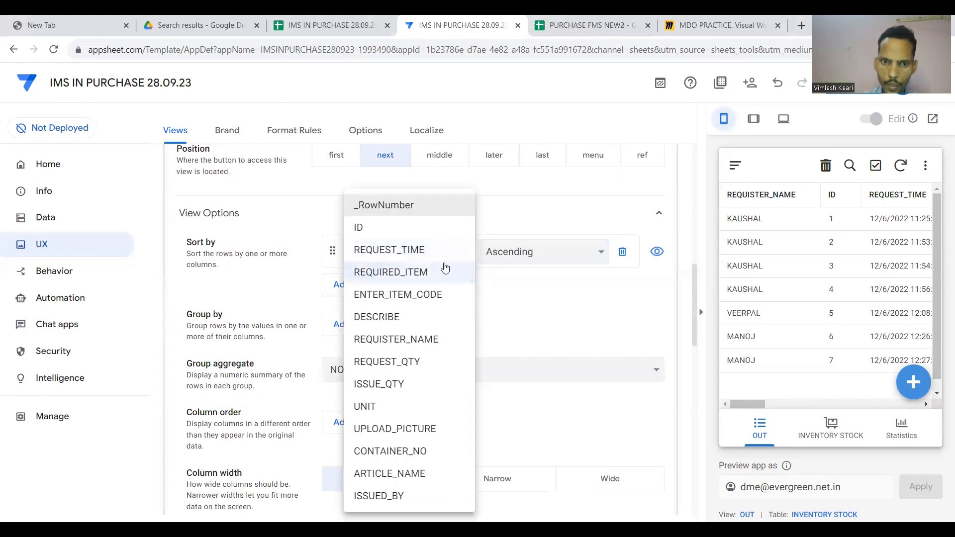
click(388, 250)
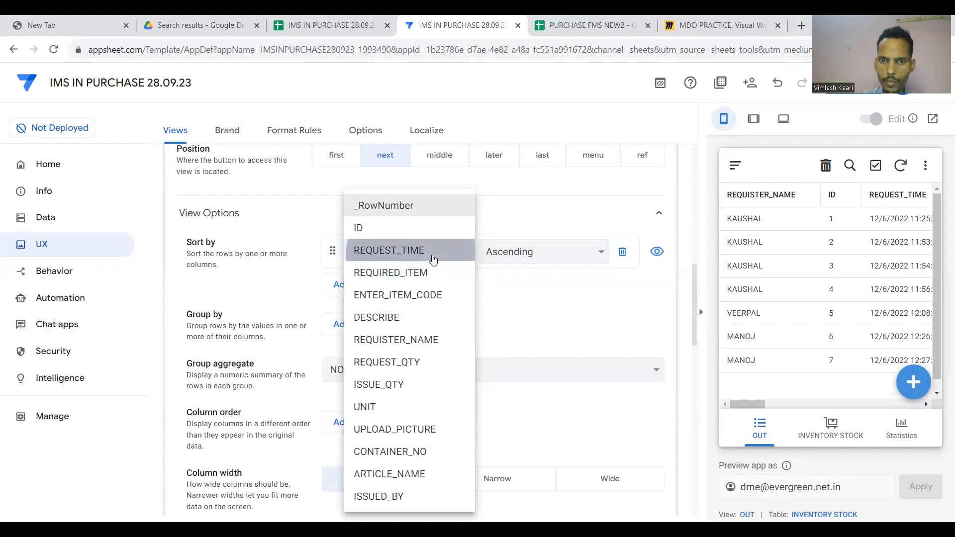
click(538, 252)
click(529, 281)
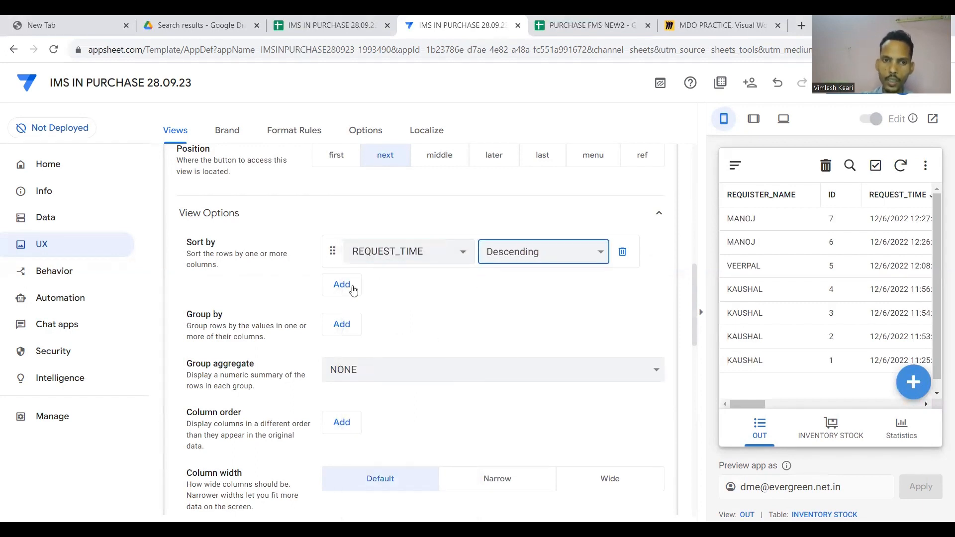
Add a second sort rule on REQUISTER_NAME, ascending.
click(341, 284)
click(398, 284)
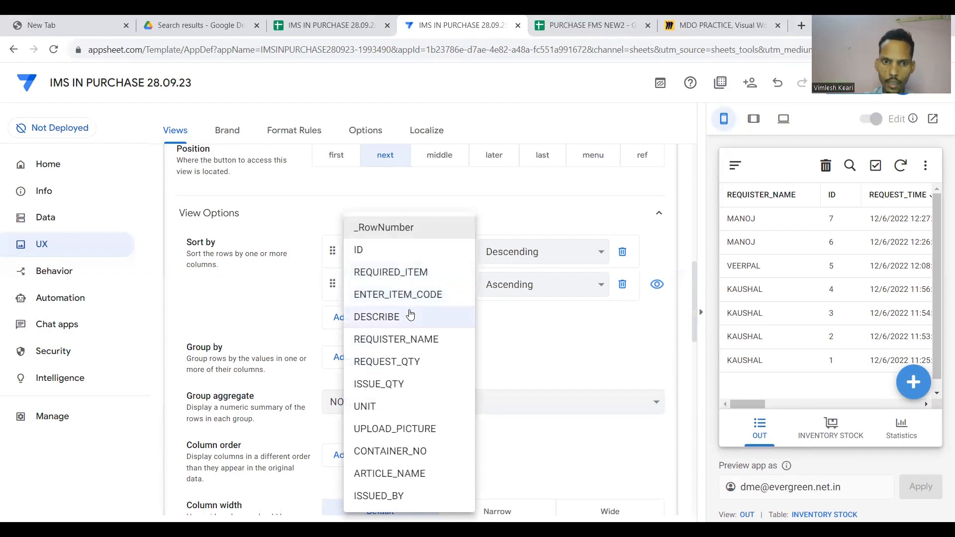
click(397, 339)
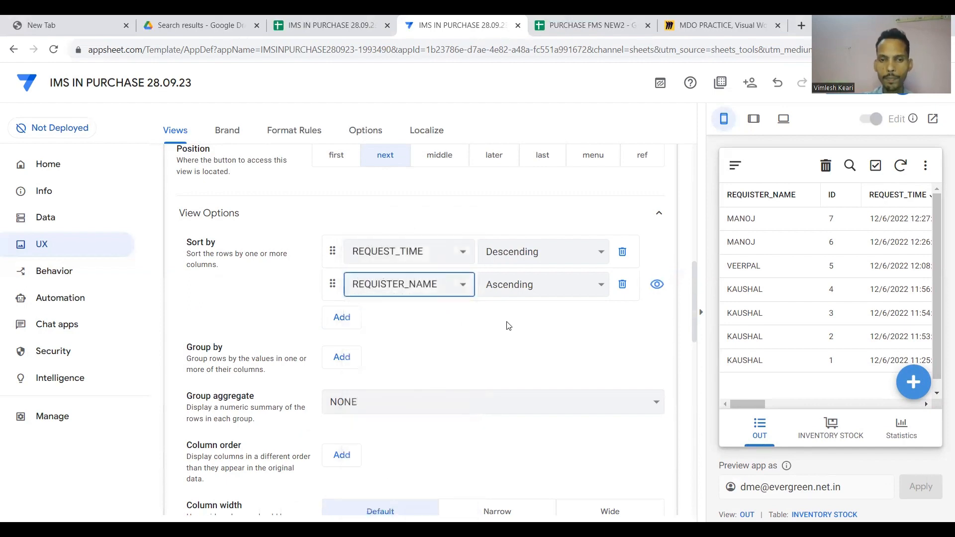
scroll(497, 333, down, 1)
scroll(485, 346, down, 3)
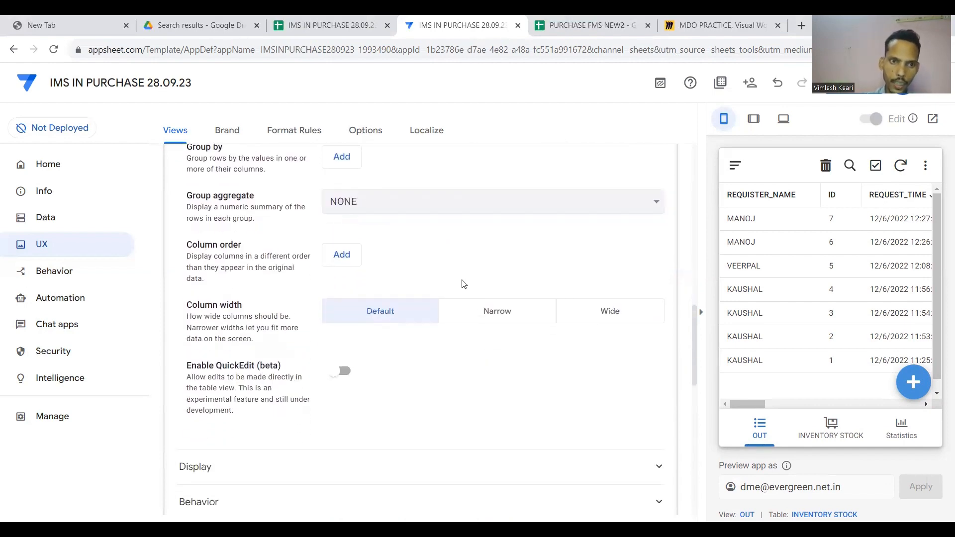
Add REQUEST_TIME, REQUIRED_ITEM, ENTER_ITEM_CODE and REQUISTER_NAME to the column order, moving REQUISTER_NAME second.
click(338, 256)
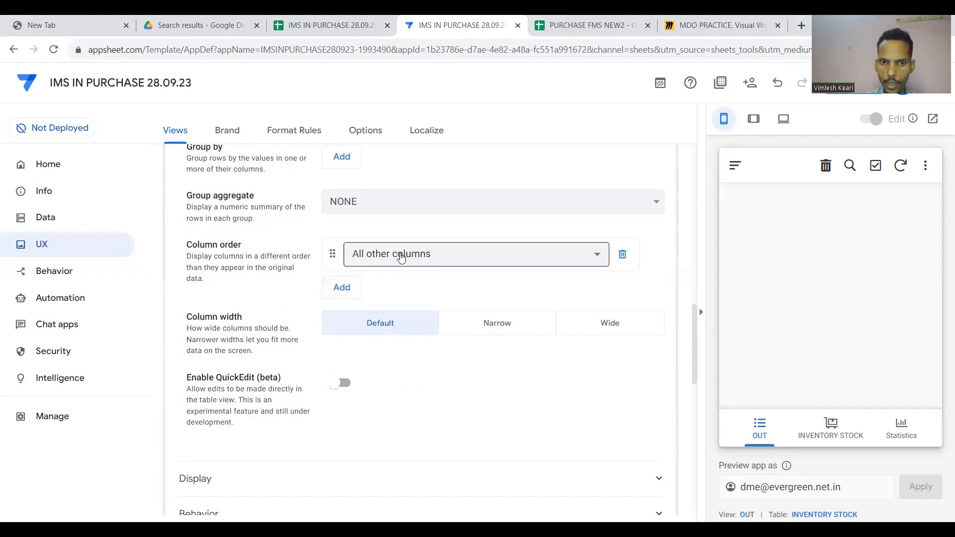
click(400, 254)
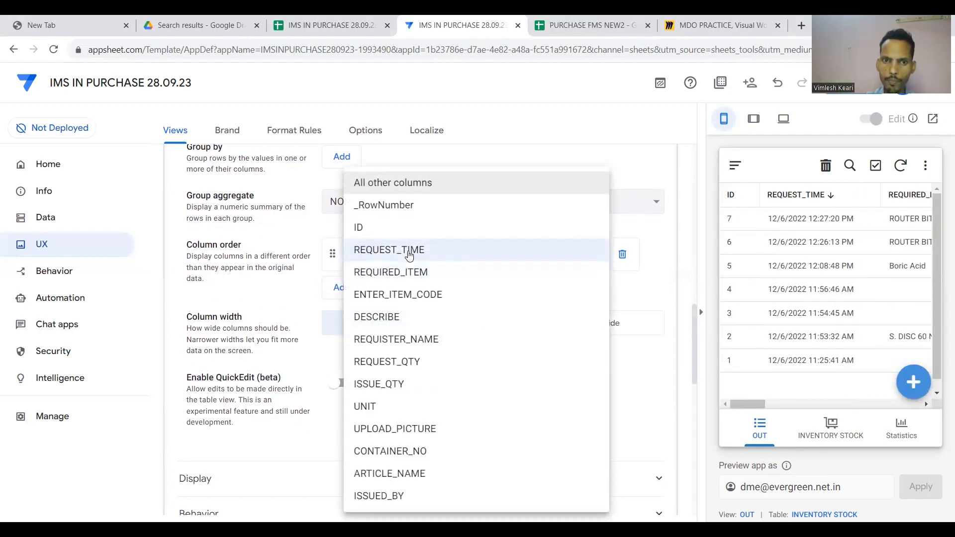
click(409, 255)
click(348, 287)
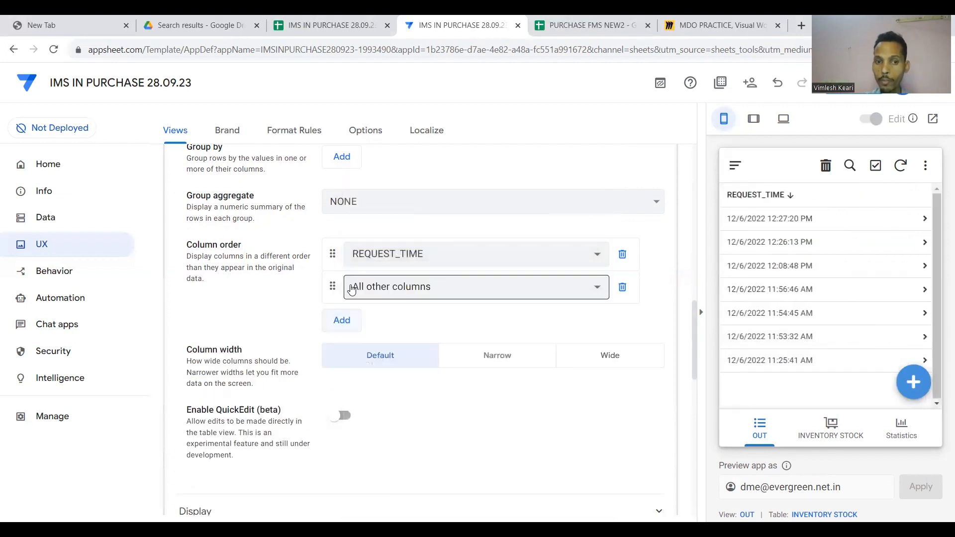
click(385, 295)
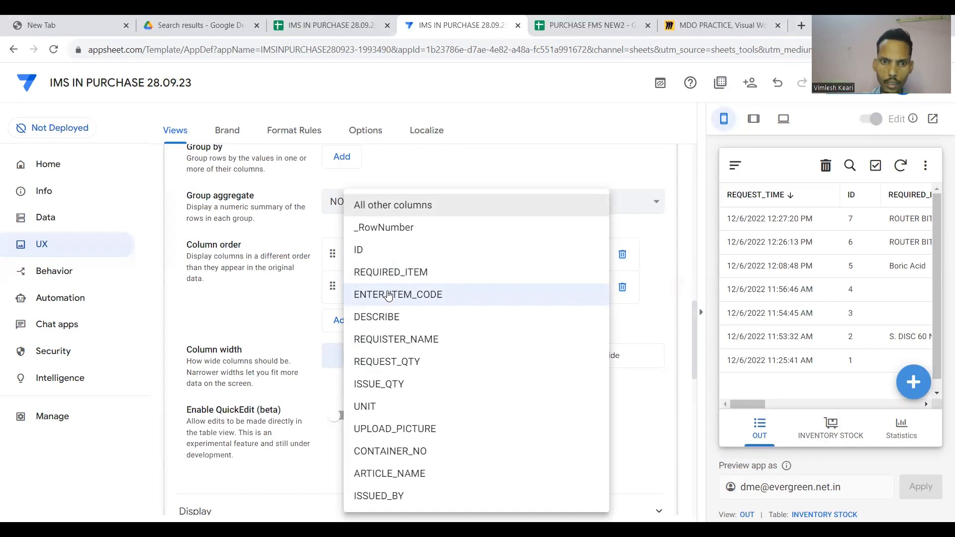
click(390, 272)
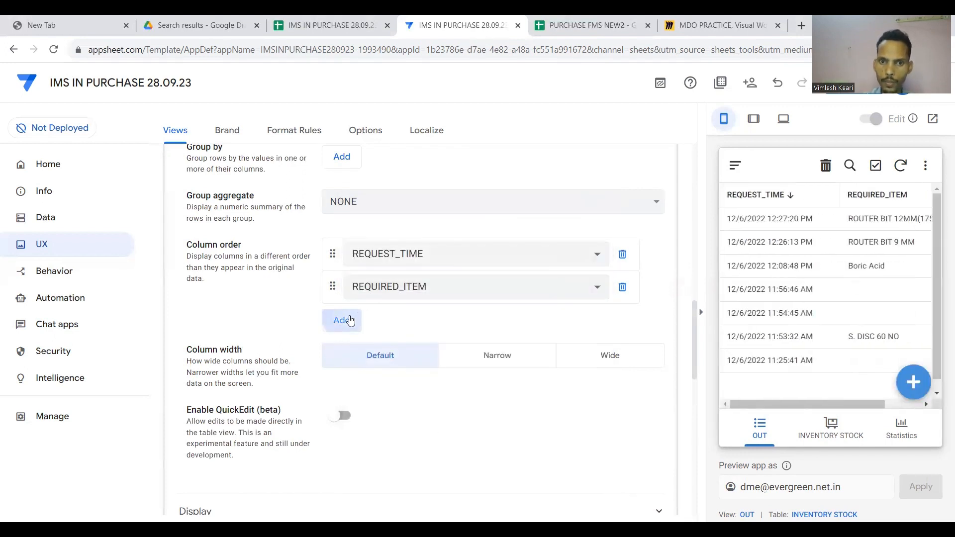
click(351, 320)
click(390, 317)
click(396, 294)
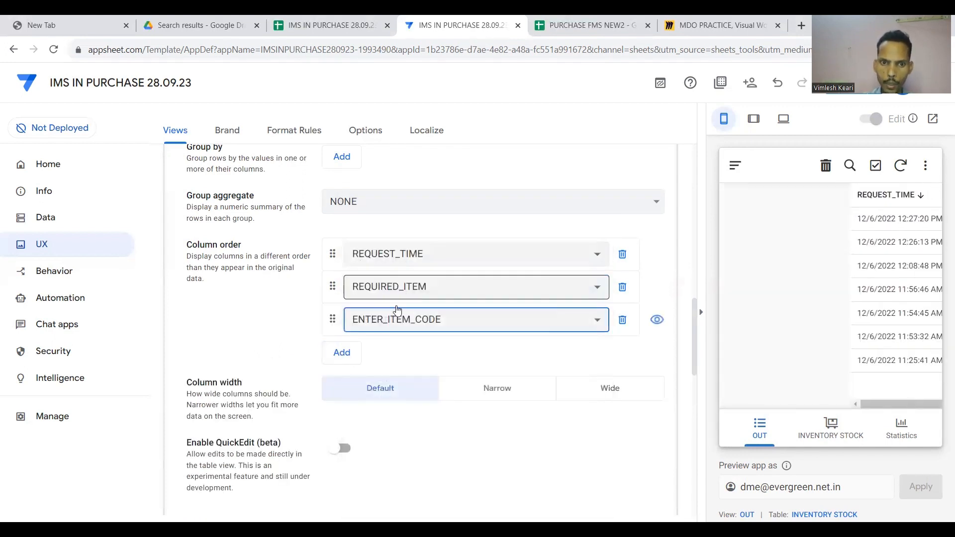
click(341, 352)
click(394, 359)
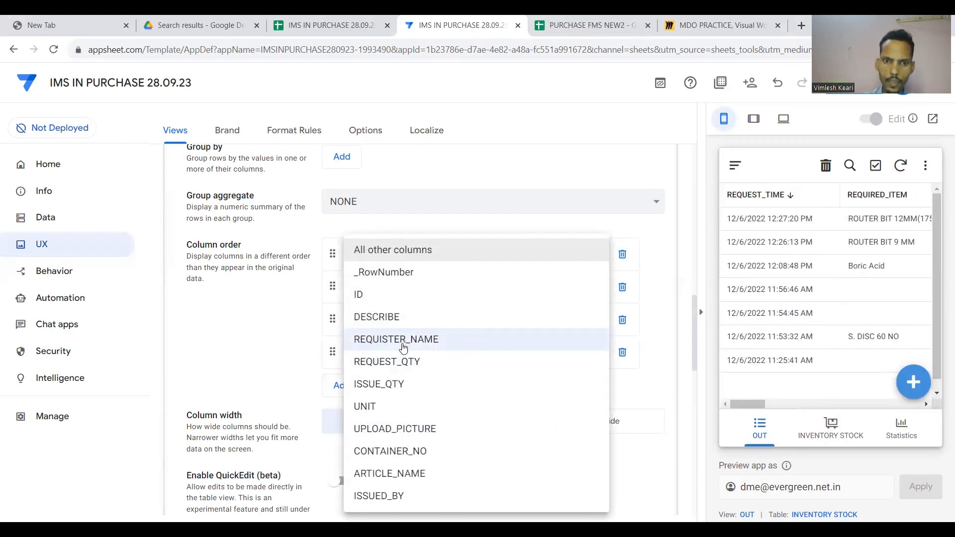
click(407, 341)
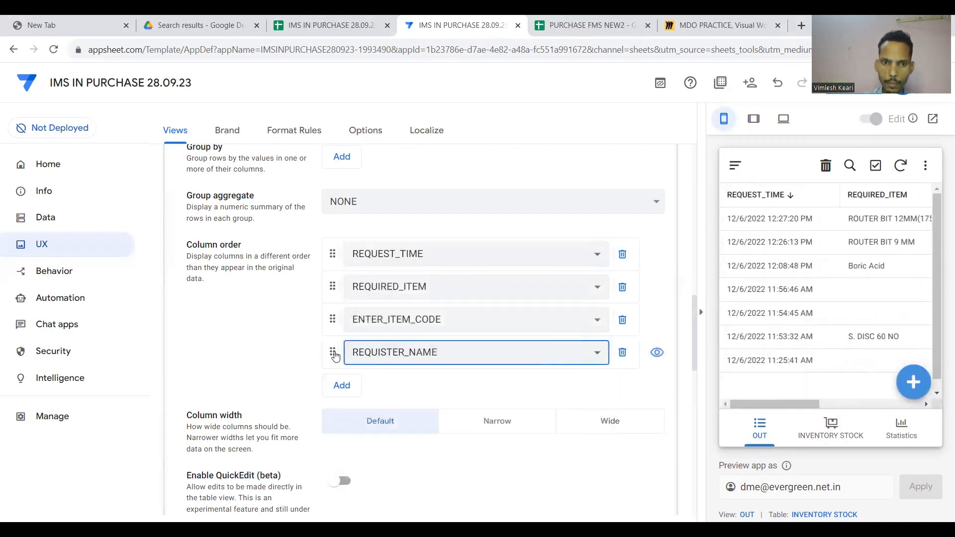
drag(333, 353, 350, 282)
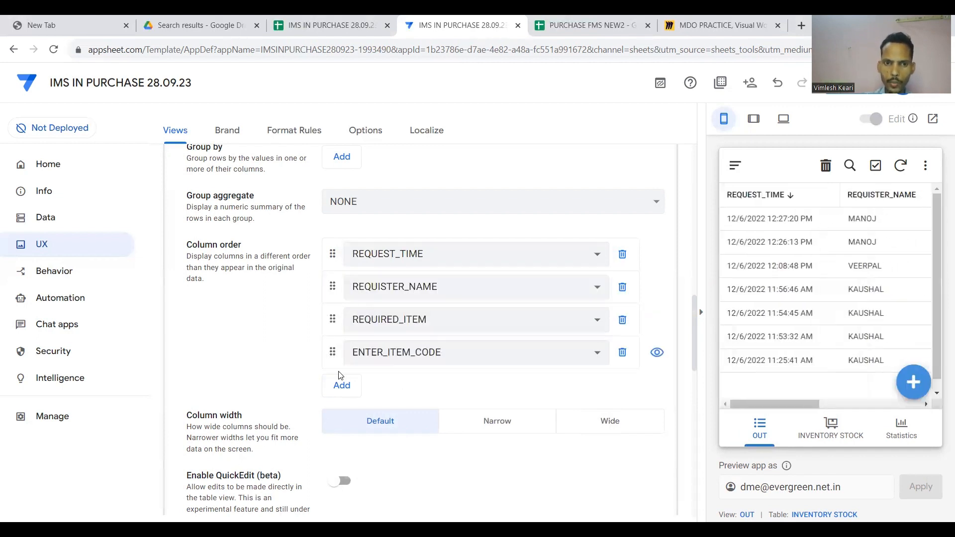
Append DESCRIBE, REQUEST_QTY, ISSUE_QTY and UNIT to the column order.
click(343, 386)
click(362, 385)
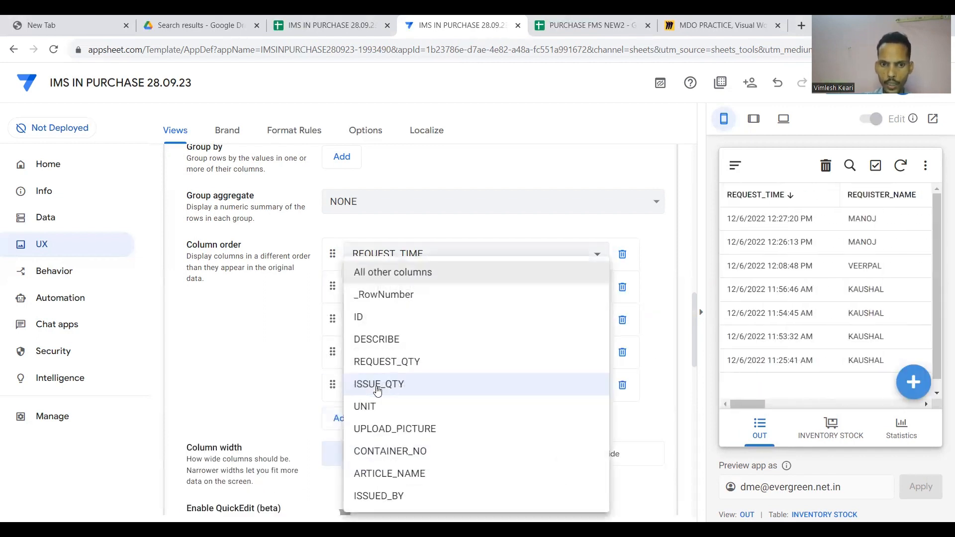
click(386, 343)
scroll(332, 365, down, 2)
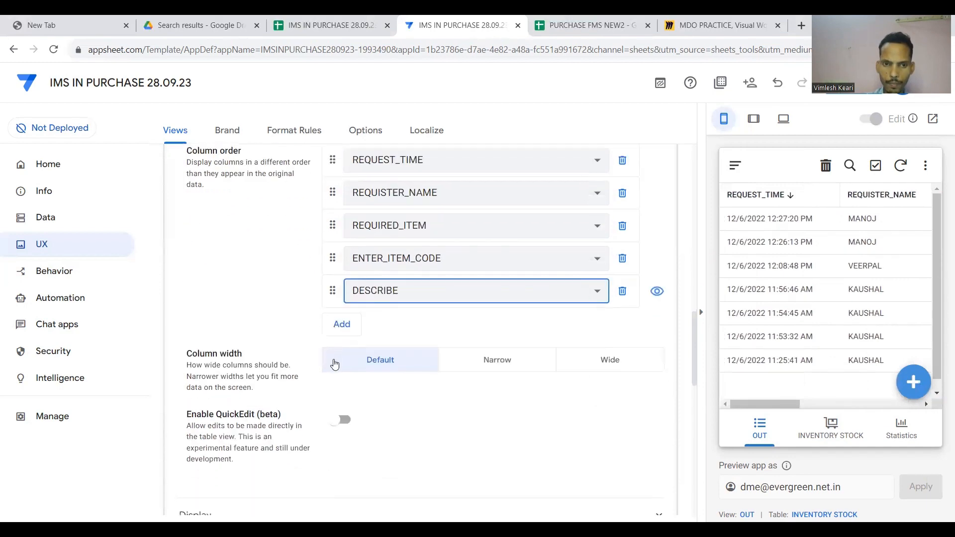
click(340, 329)
click(384, 325)
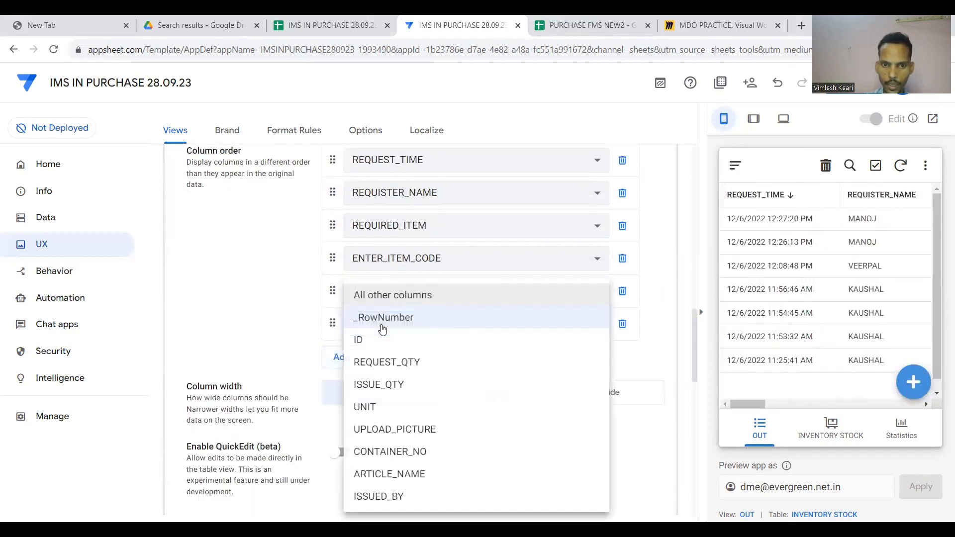
click(384, 366)
click(338, 357)
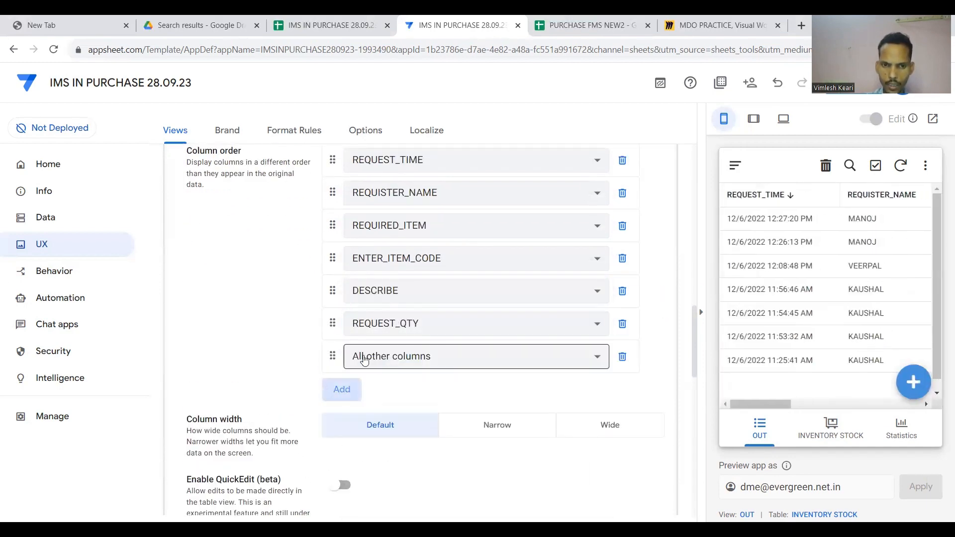
click(393, 358)
click(391, 385)
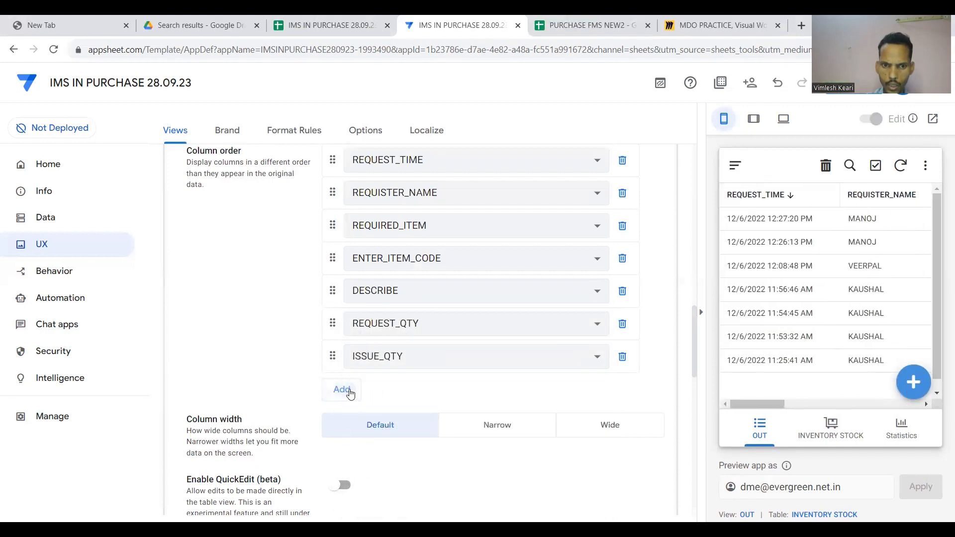
click(340, 389)
click(389, 397)
click(389, 412)
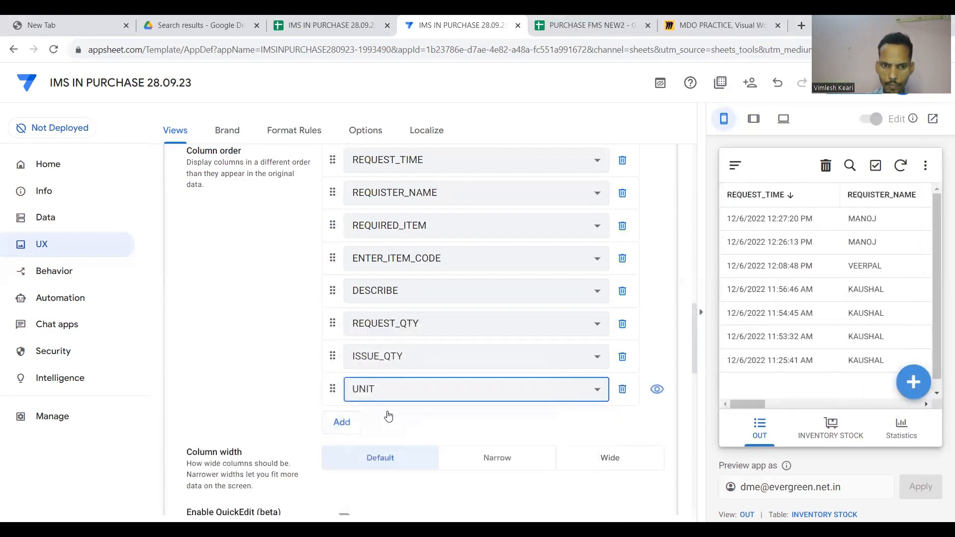
Append UPLOAD_PICTURE, CONTAINER_NO, ARTICLE_NAME and ISSUED_BY to the column order, then save the app.
click(341, 422)
click(383, 422)
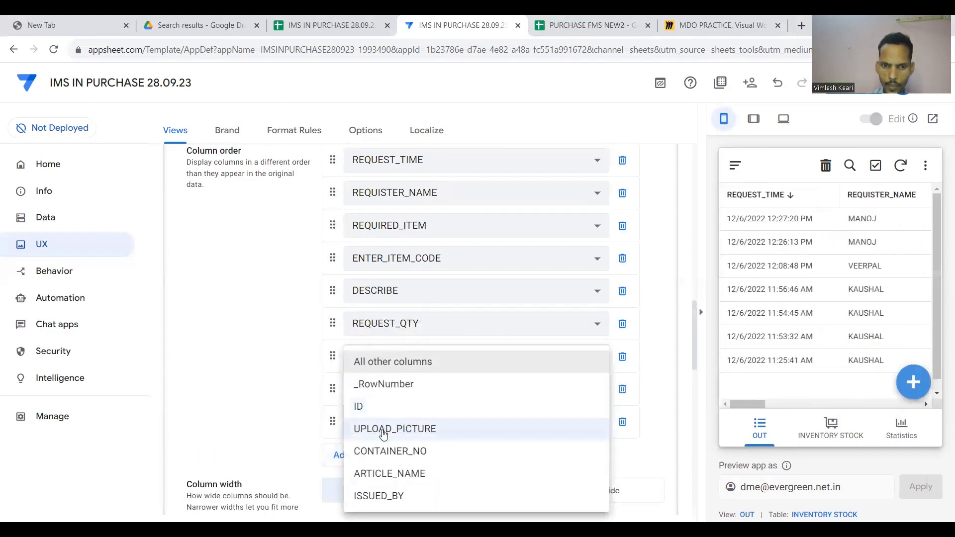
click(383, 436)
click(341, 453)
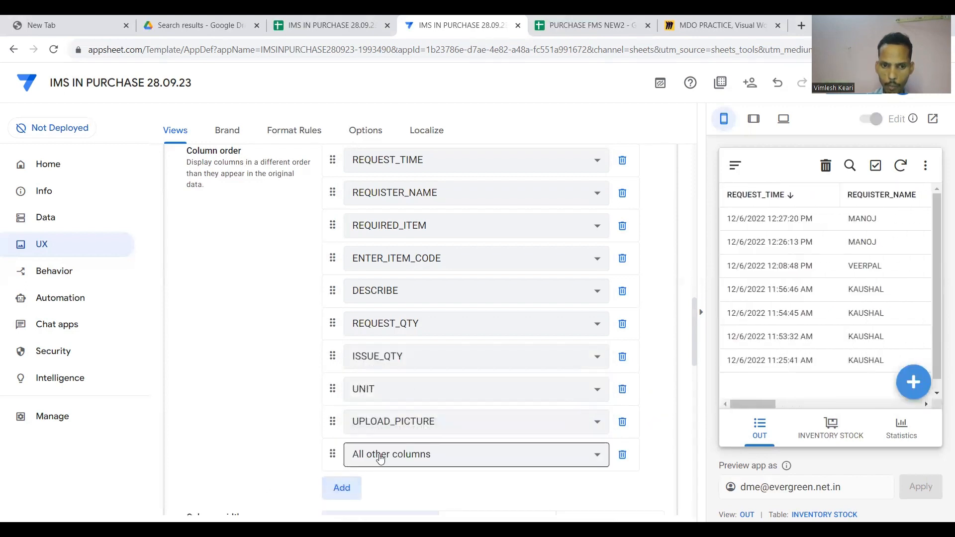
click(374, 455)
click(382, 453)
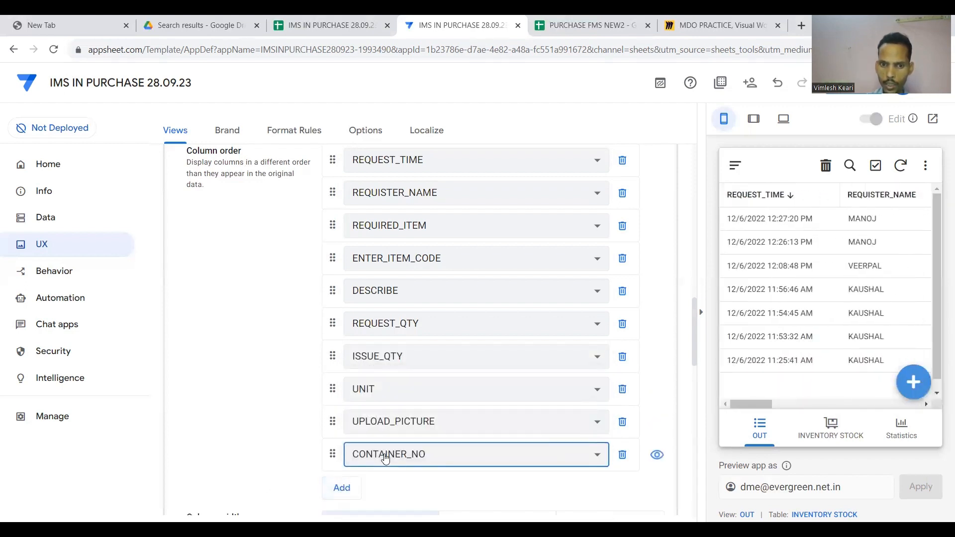
scroll(425, 478, down, 2)
click(341, 389)
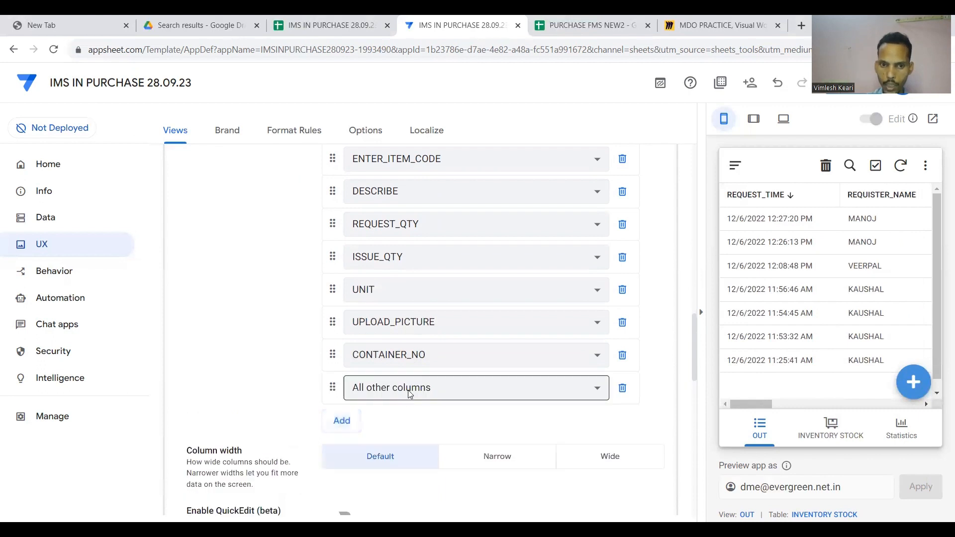
click(410, 390)
click(394, 475)
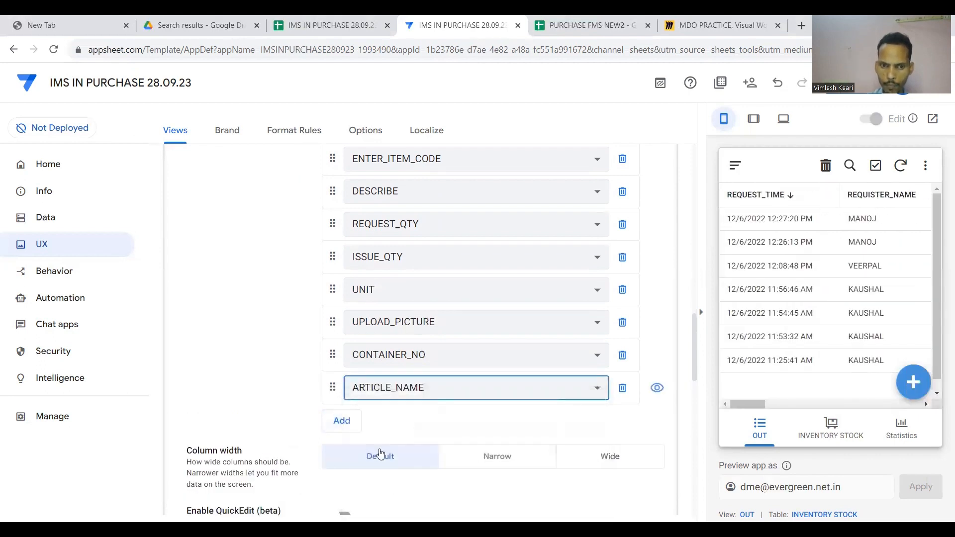
click(341, 421)
click(395, 420)
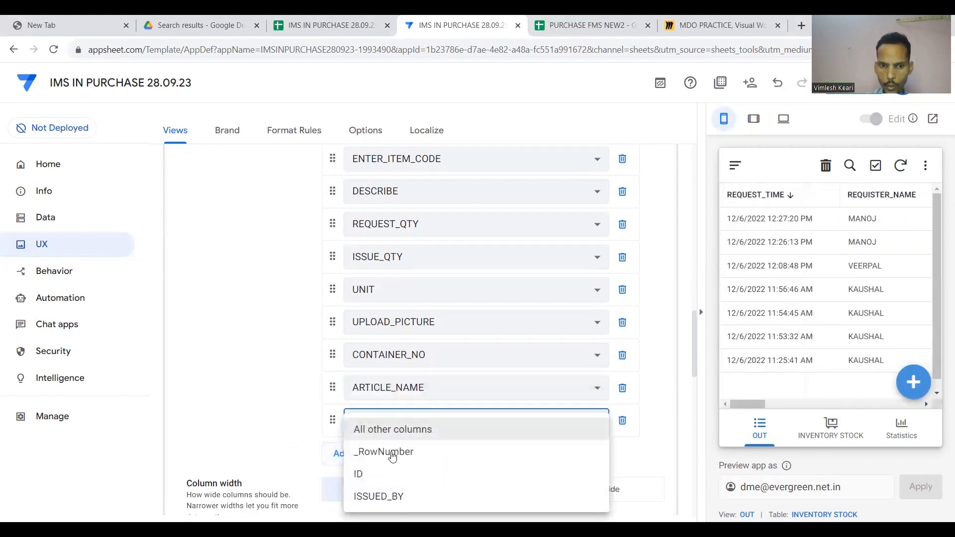
click(380, 496)
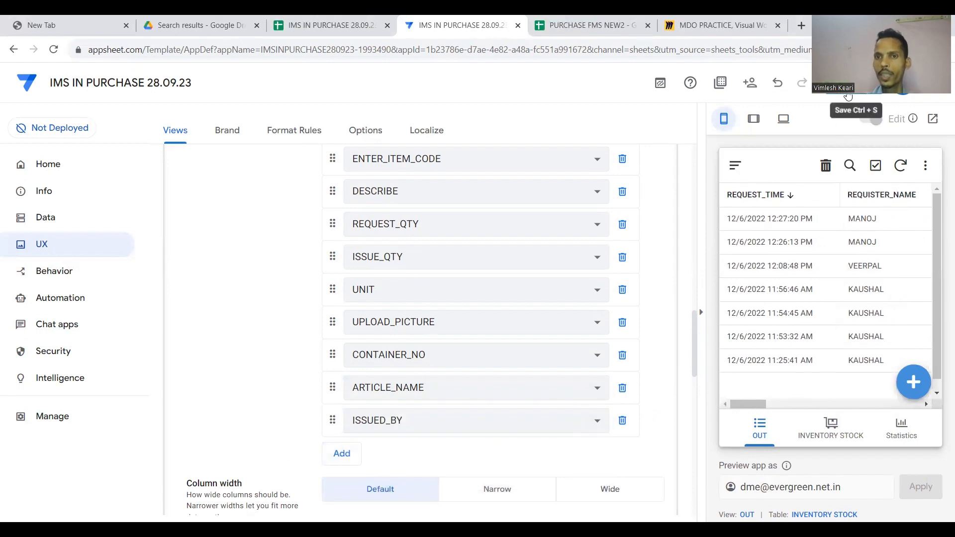
click(848, 97)
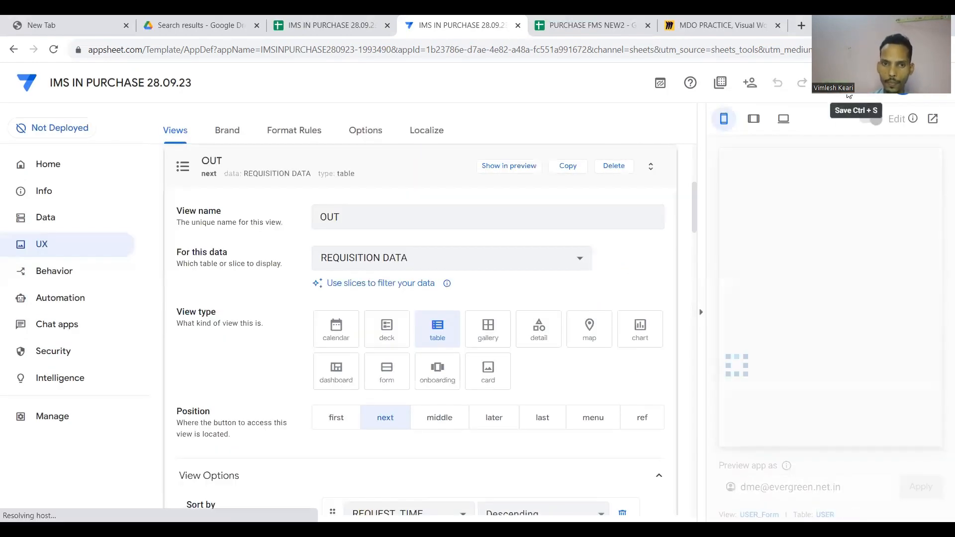
Collapse the OUT view settings and scroll the preview table to check the new column order.
click(448, 192)
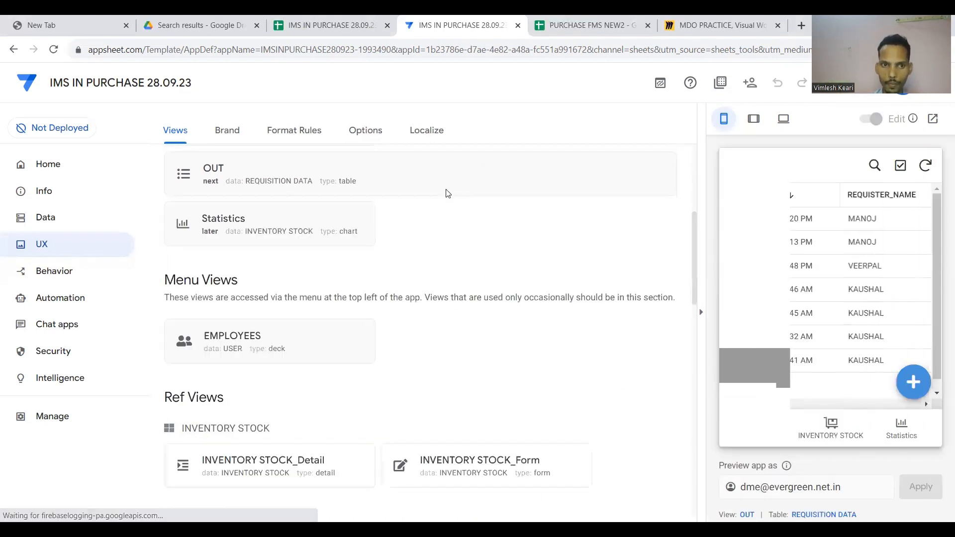
scroll(817, 280, right, 5)
scroll(817, 279, right, 5)
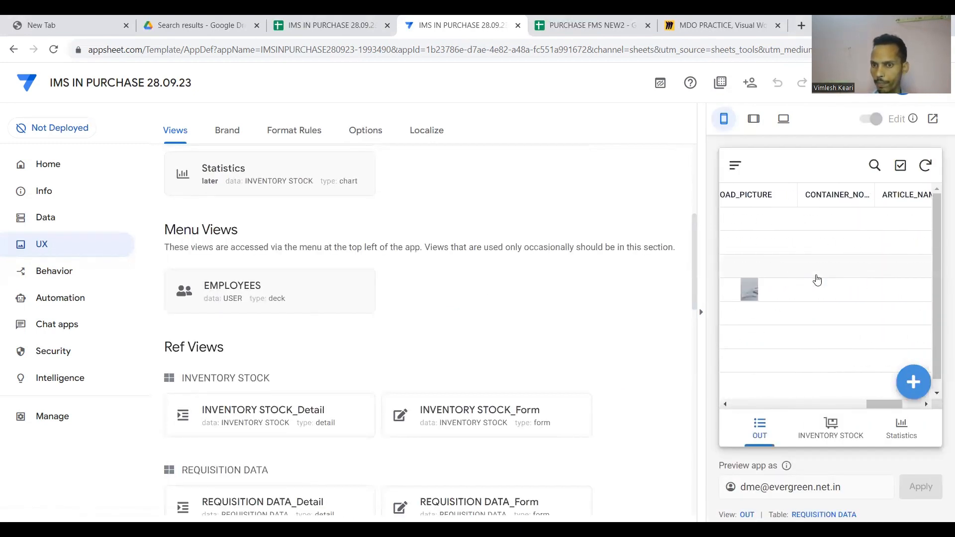
scroll(817, 278, left, 3)
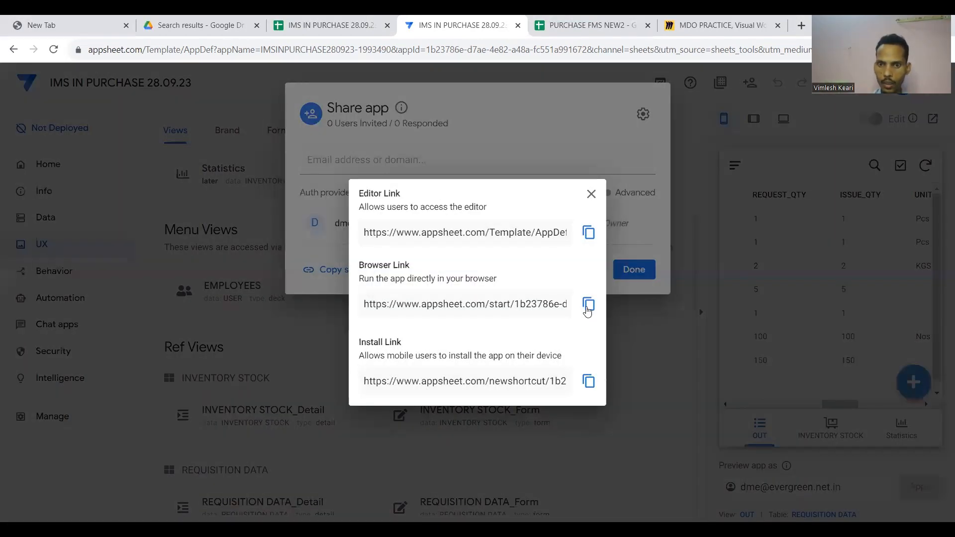
Copy the app's browser link and load the running app in a new tab.
click(588, 303)
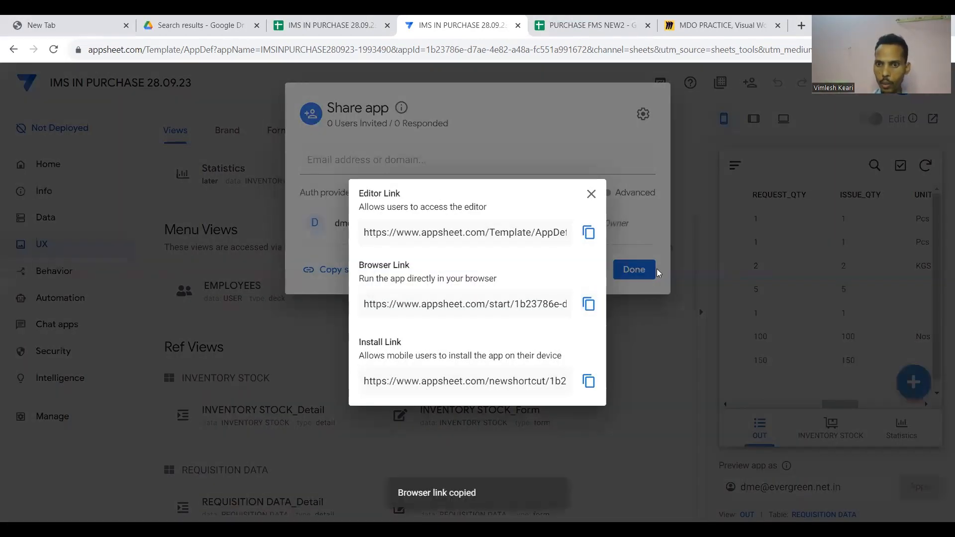
click(656, 271)
click(649, 275)
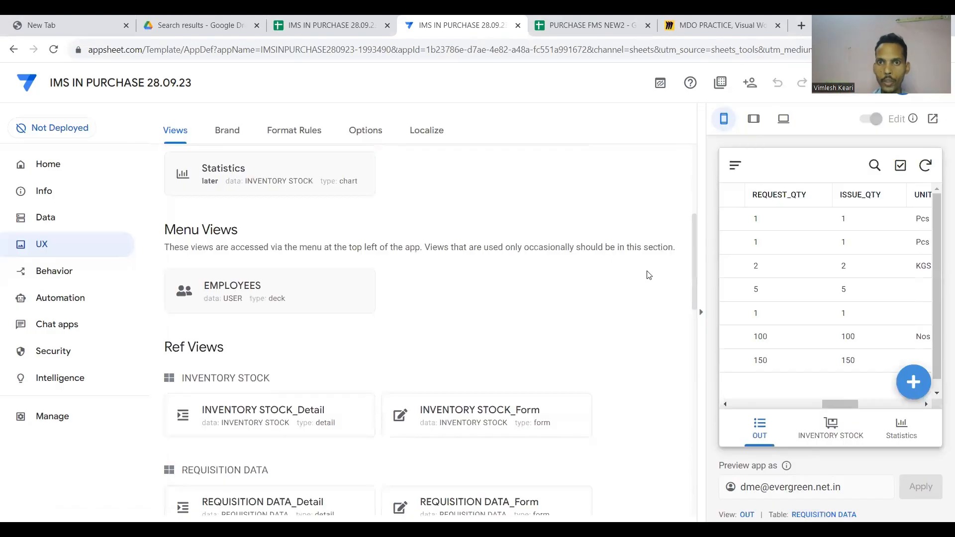
click(802, 26)
key(ctrl+v)
key(Return)
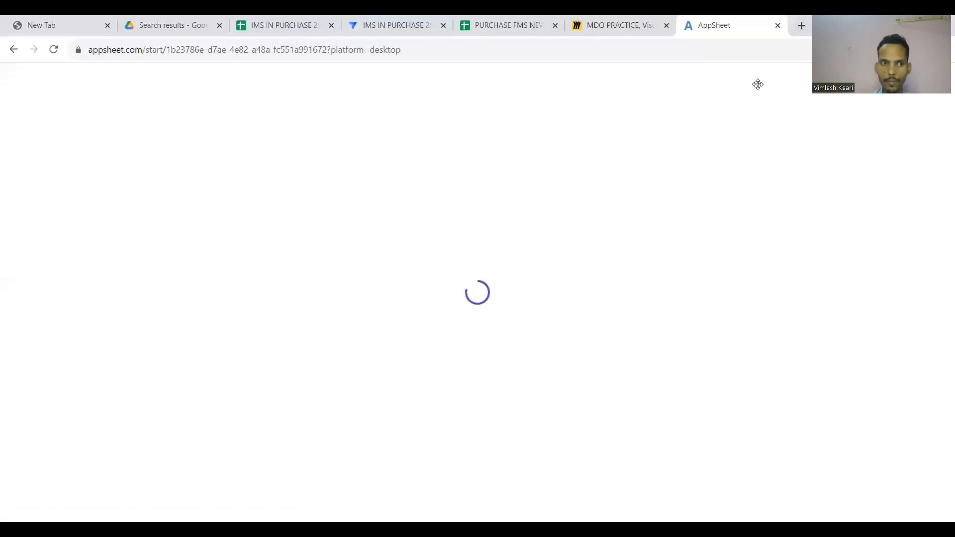
Browse the OUT, Statistics and EMPLOYEES views, then go back to the editor.
scroll(358, 216, down, 20)
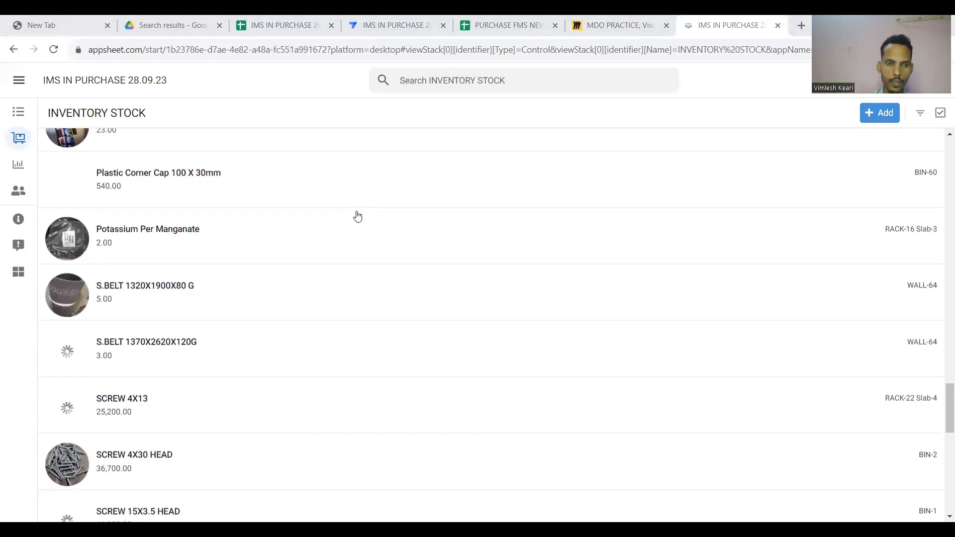
scroll(358, 216, down, 5)
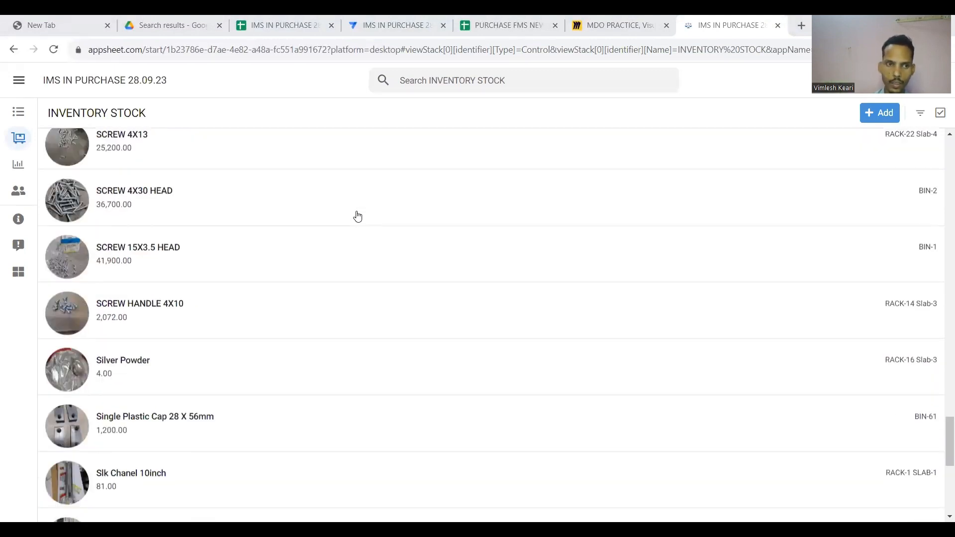
scroll(358, 216, up, 1)
click(19, 84)
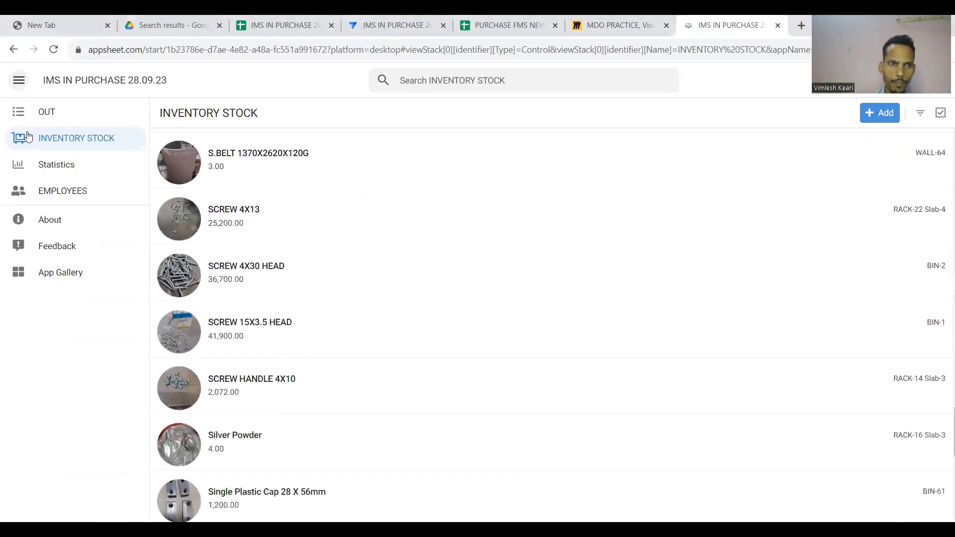
click(46, 112)
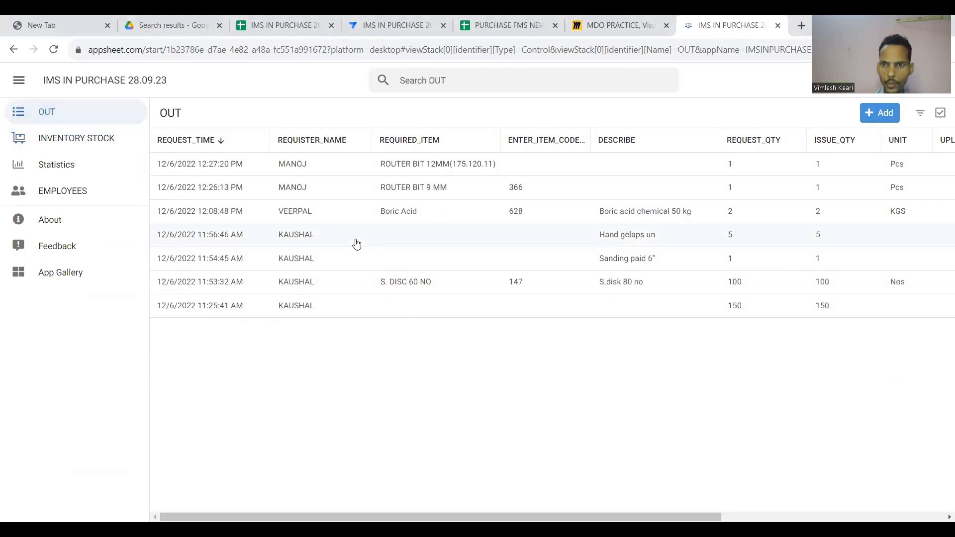
scroll(356, 243, right, 5)
scroll(356, 243, left, 5)
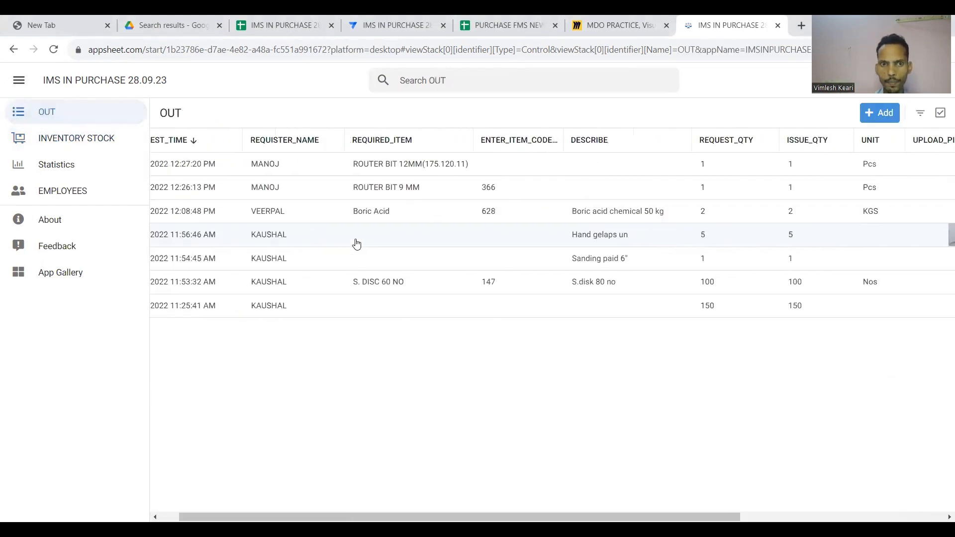
click(77, 163)
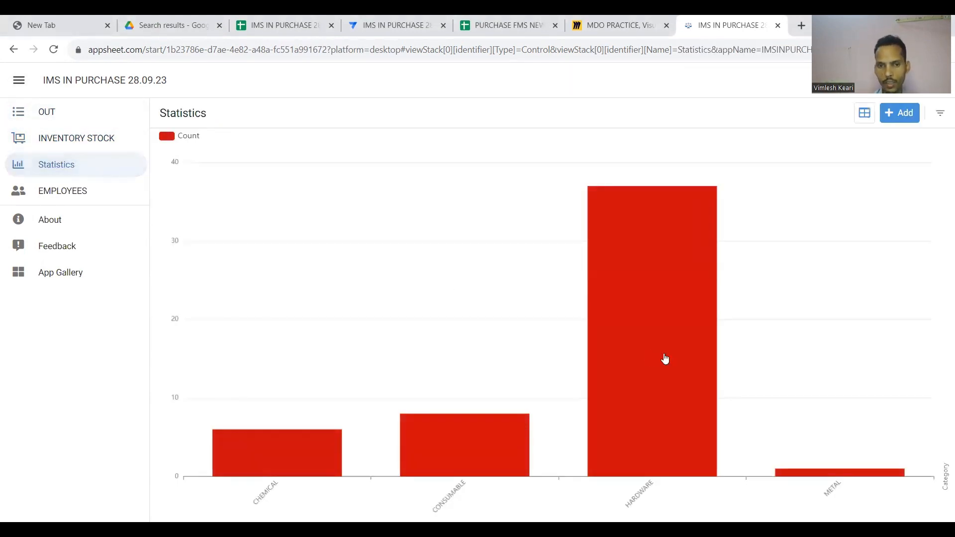
mouse_move(306, 456)
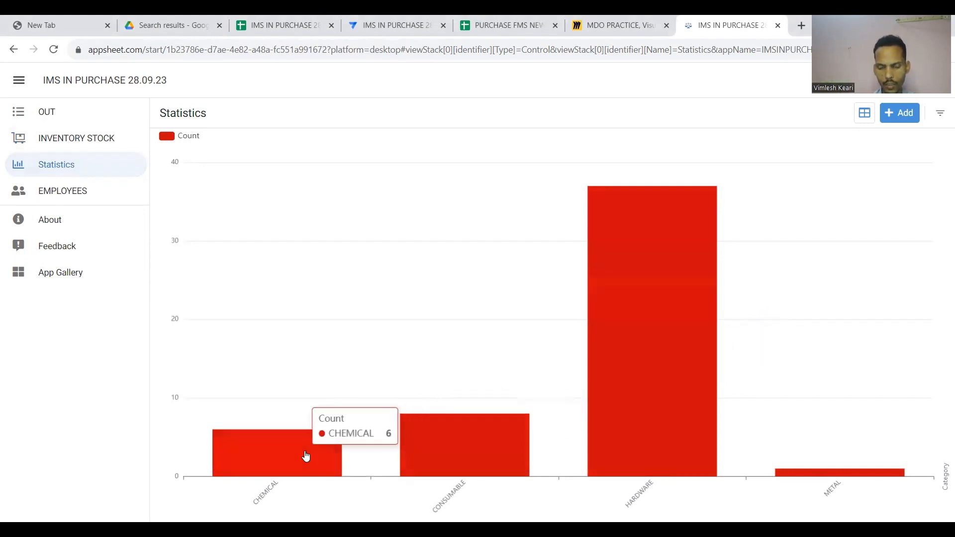
click(84, 198)
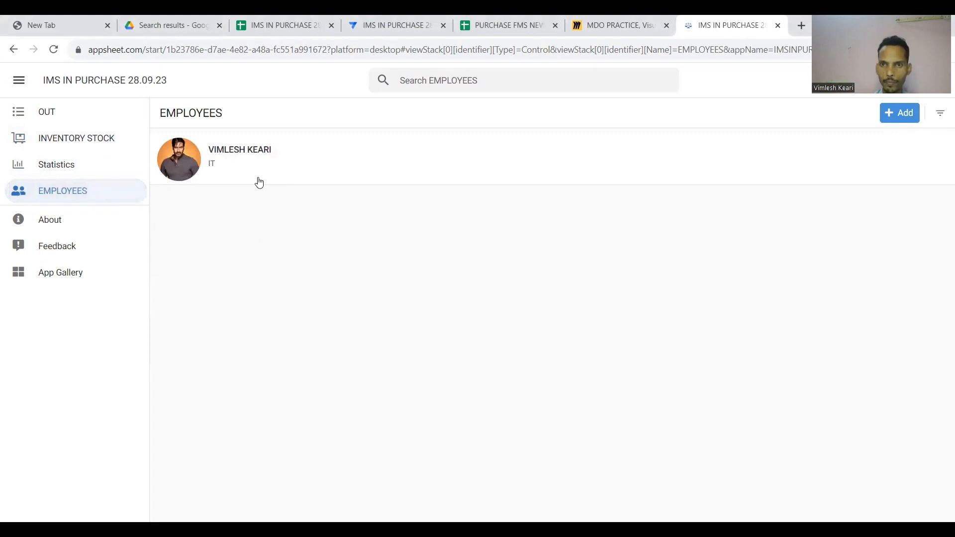
click(400, 25)
Start a new requisition entry in the preview to inspect the form.
scroll(472, 290, down, 1)
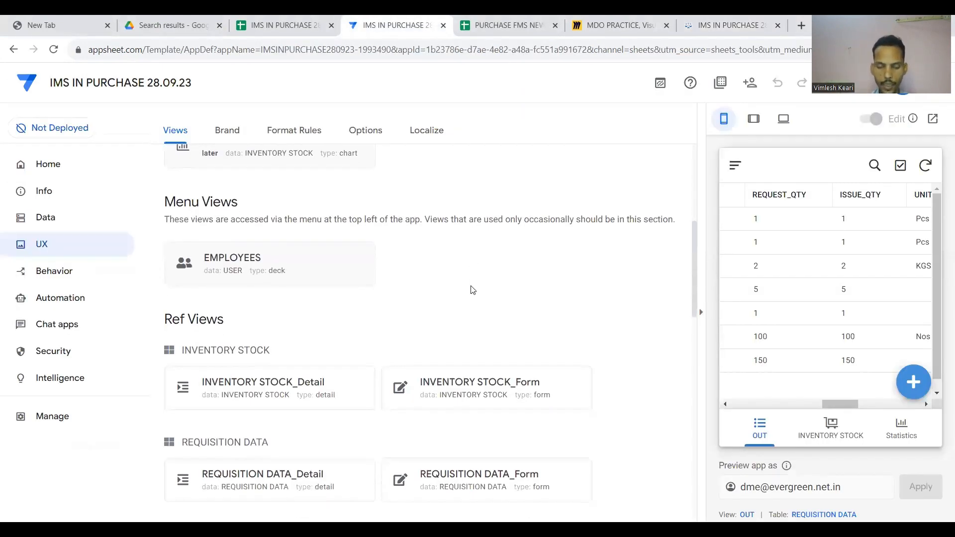
scroll(472, 290, down, 2)
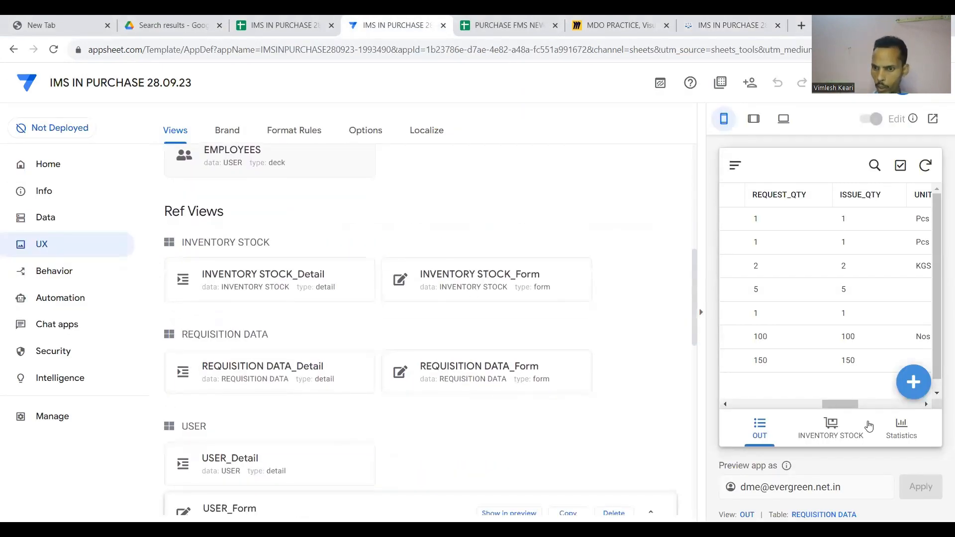
click(914, 382)
scroll(854, 321, down, 7)
scroll(854, 320, up, 7)
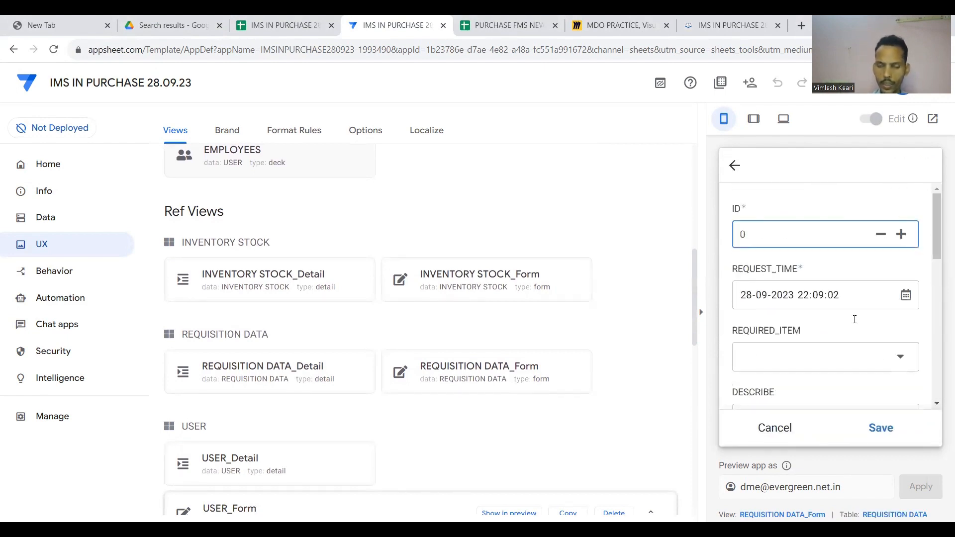
scroll(466, 310, up, 6)
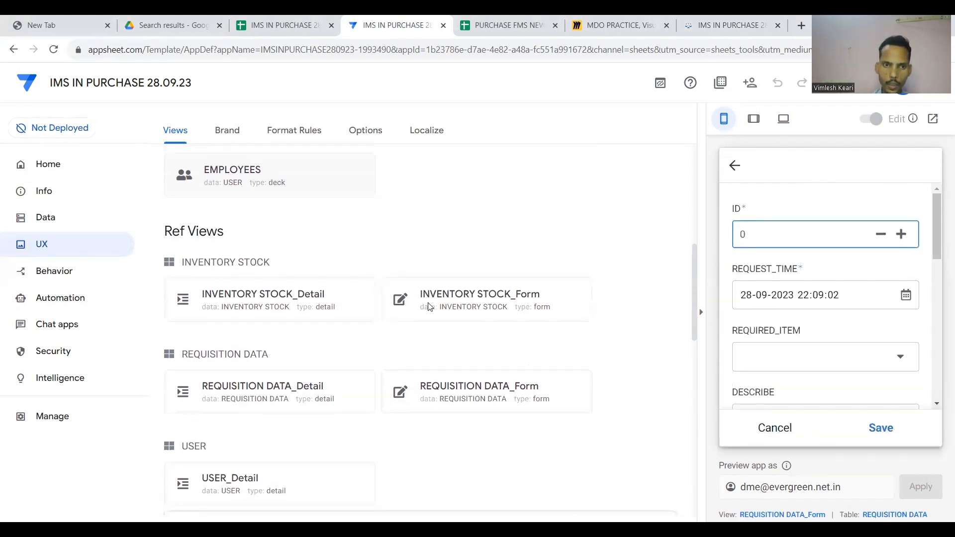
Rename the OUT view to REQUESTION and save it.
click(451, 275)
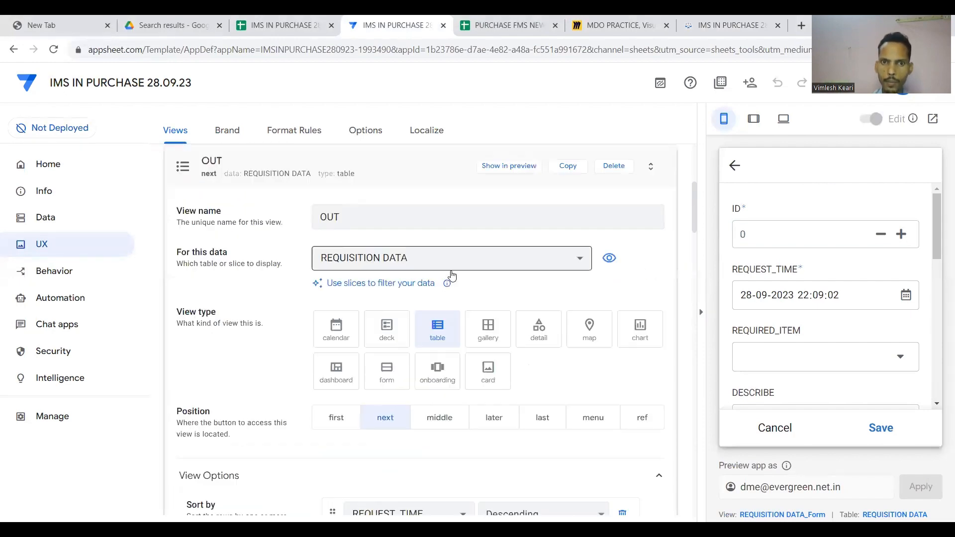
click(388, 213)
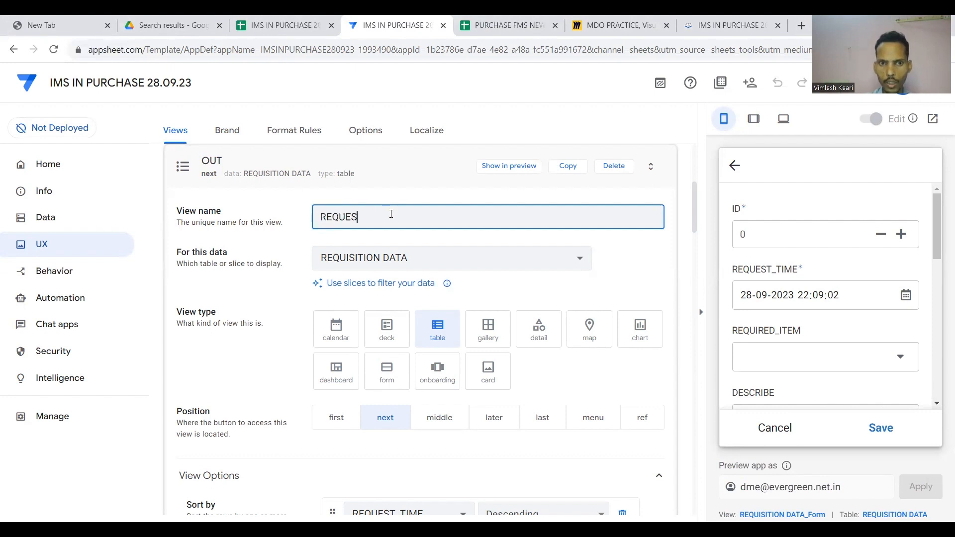
click(401, 177)
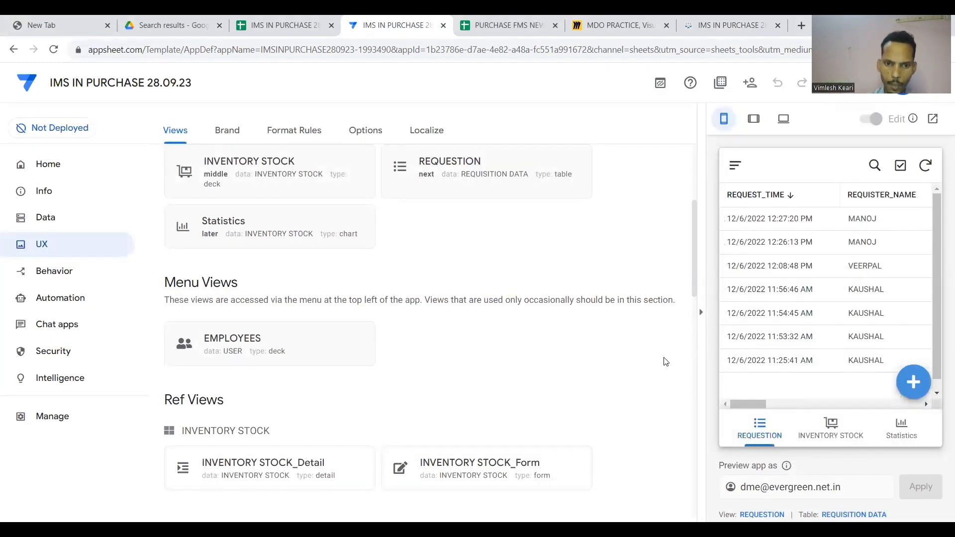
Expand the REQUISITION DATA_Form view settings and open a blank requisition form in the preview.
scroll(590, 376, down, 4)
scroll(590, 376, down, 1)
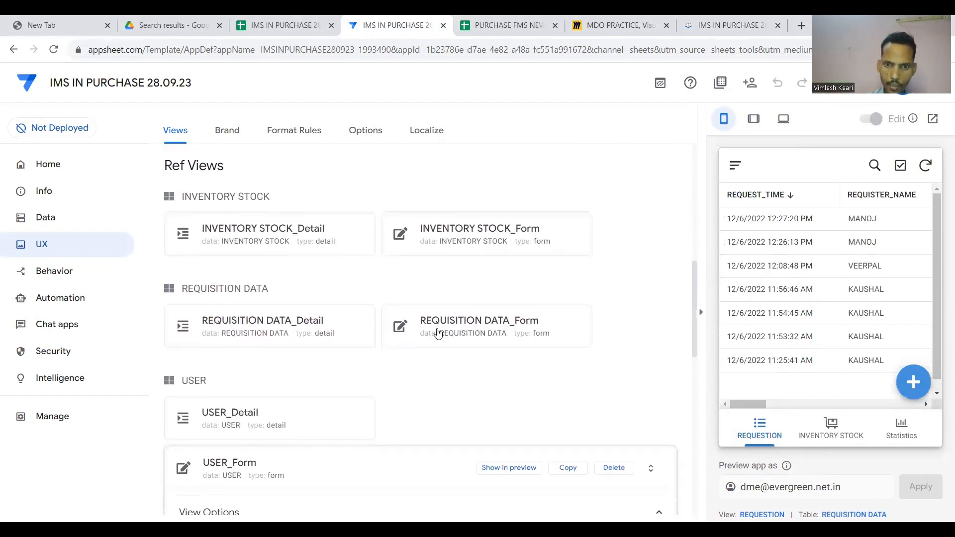
click(459, 336)
scroll(449, 234, up, 1)
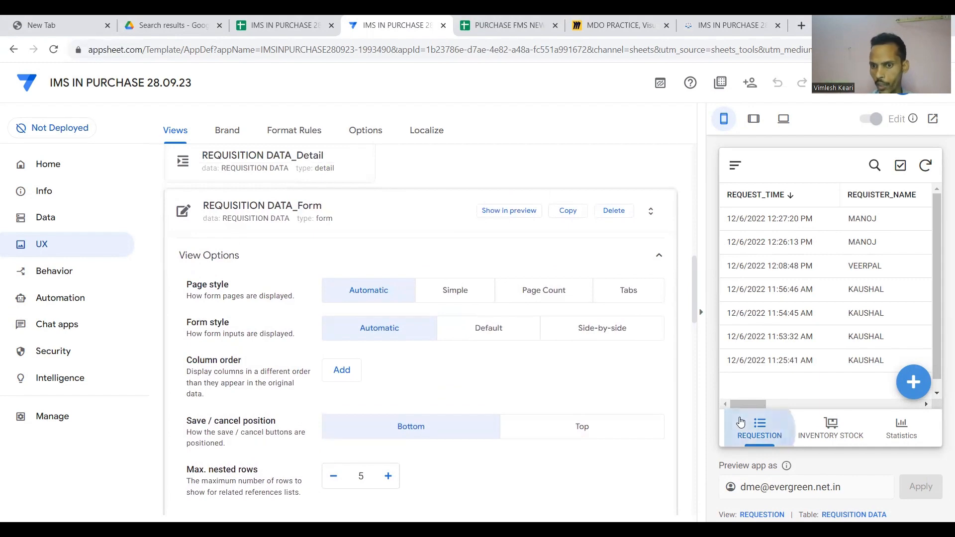
click(914, 383)
scroll(845, 295, down, 5)
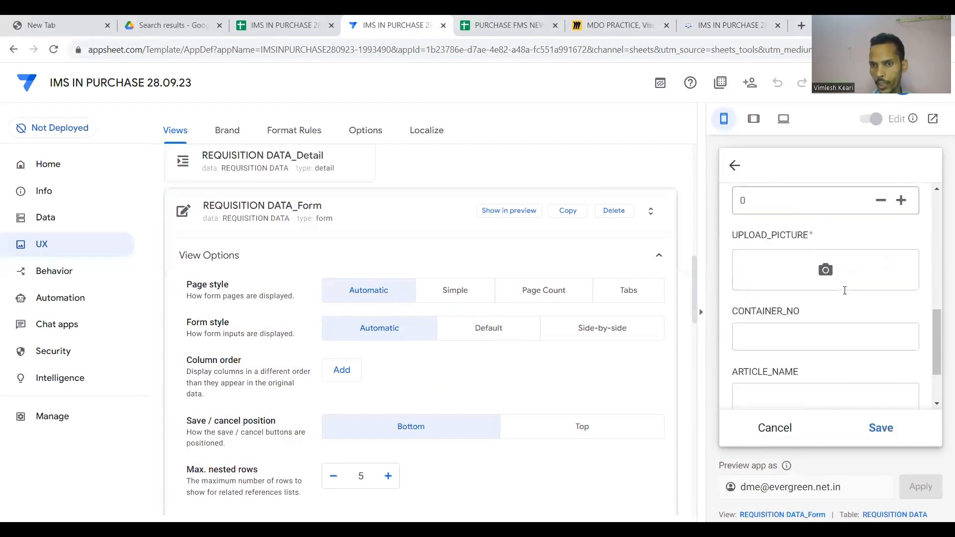
scroll(842, 292, up, 3)
Add a first Column order entry to the form and open its column list.
scroll(550, 382, down, 4)
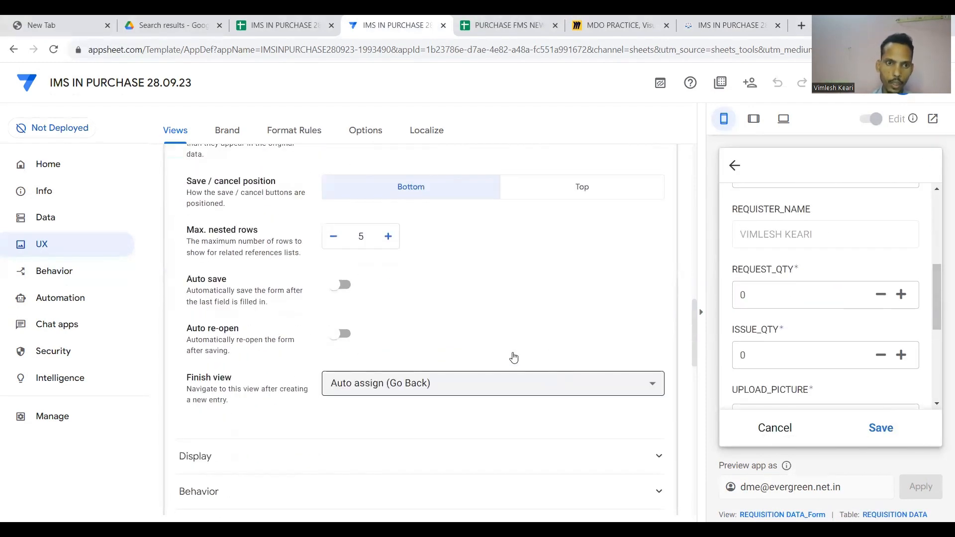
scroll(481, 324, down, 4)
scroll(482, 324, up, 5)
scroll(482, 324, up, 1)
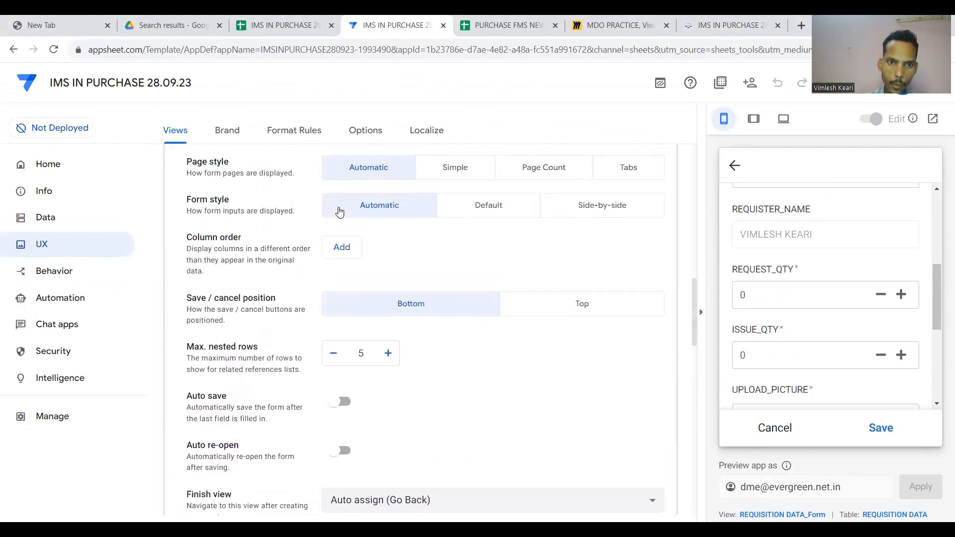
click(341, 247)
click(402, 254)
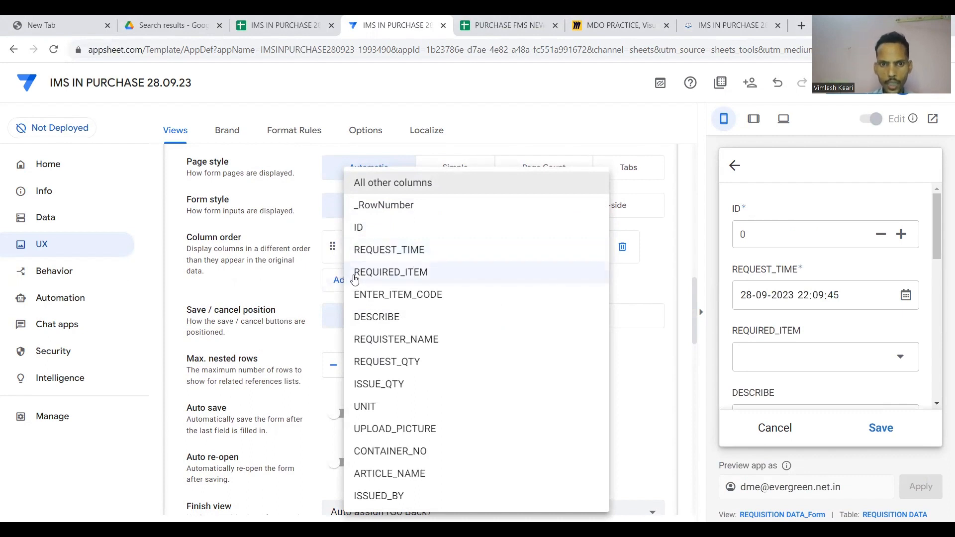
Add REQUIRED_ITEM, DESCRIBE and REQUISTER_NAME to the form's column order, with REQUISTER_NAME at the top.
click(370, 282)
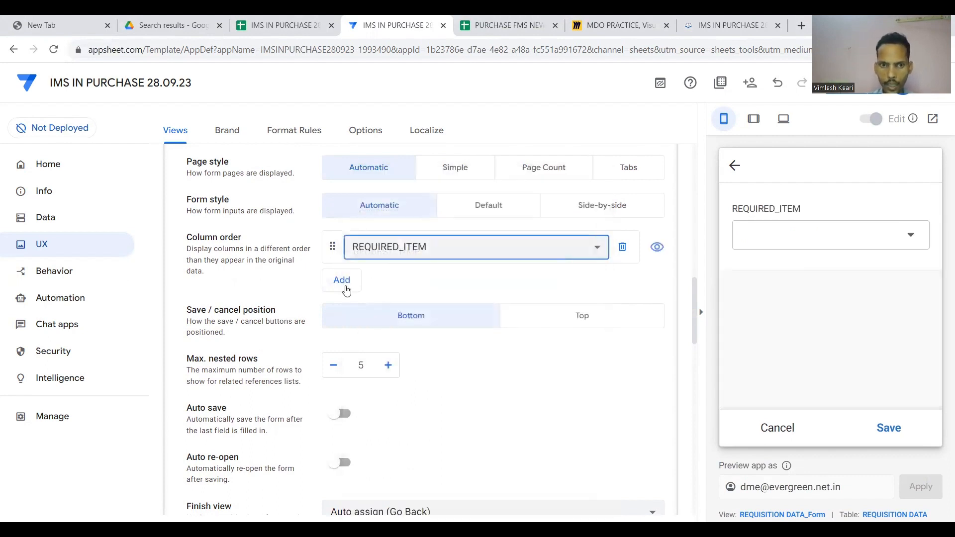
click(347, 291)
click(383, 279)
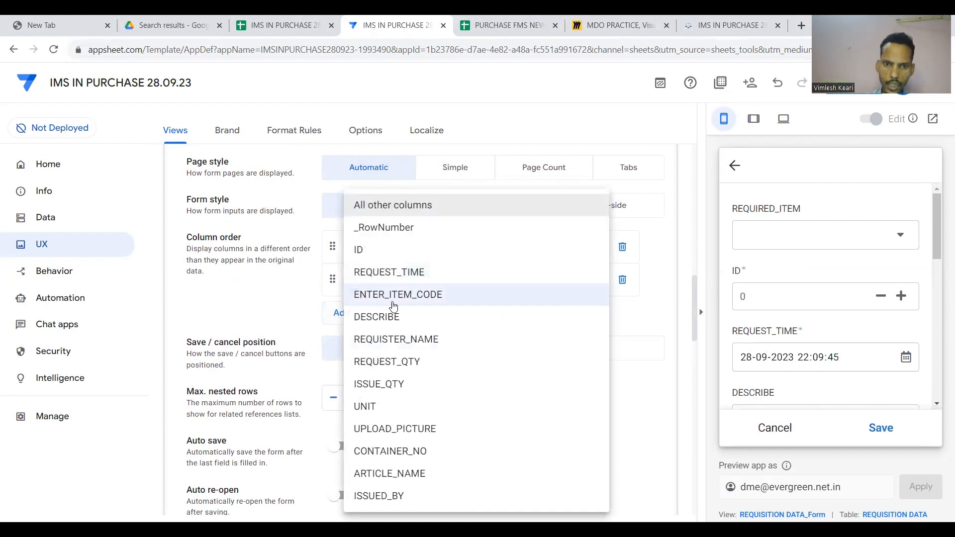
click(392, 319)
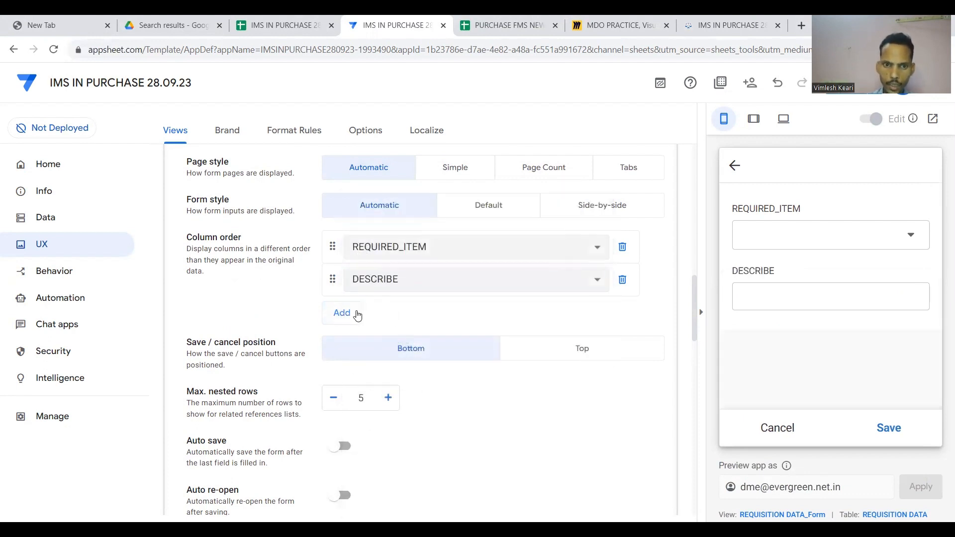
click(357, 316)
click(390, 321)
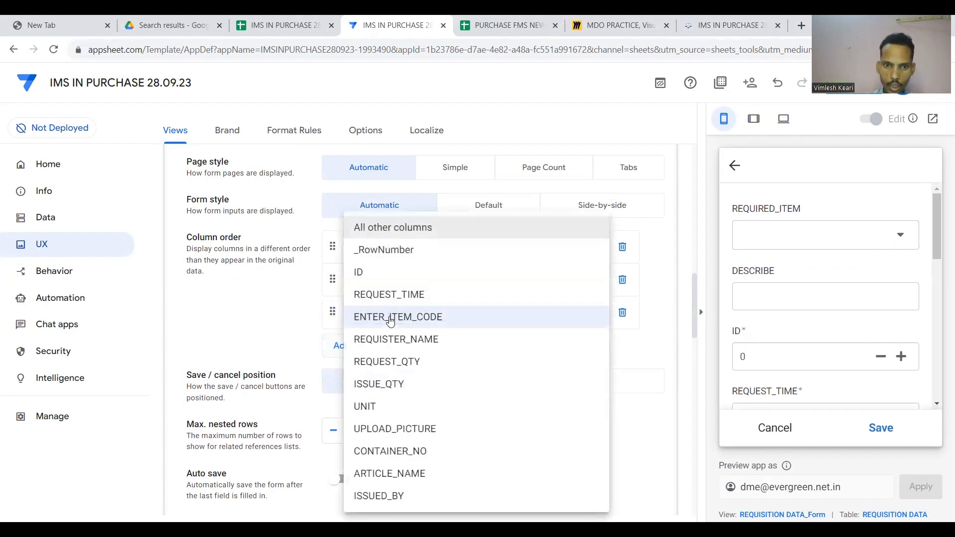
click(390, 342)
drag(332, 311, 342, 235)
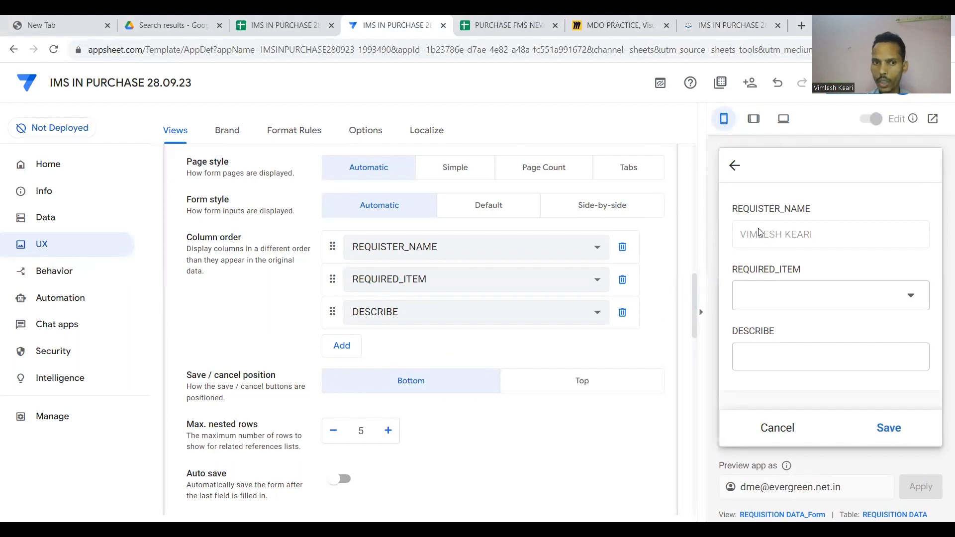
Add REQUEST_QTY, CONTAINER_NO and ARTICLE_NAME as further column order entries.
click(347, 351)
click(385, 344)
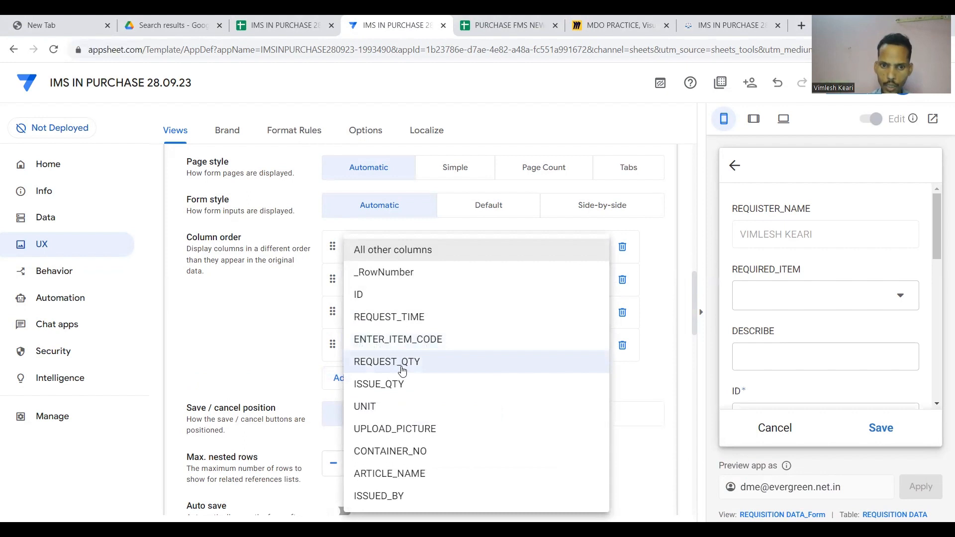
click(402, 361)
scroll(787, 303, down, 1)
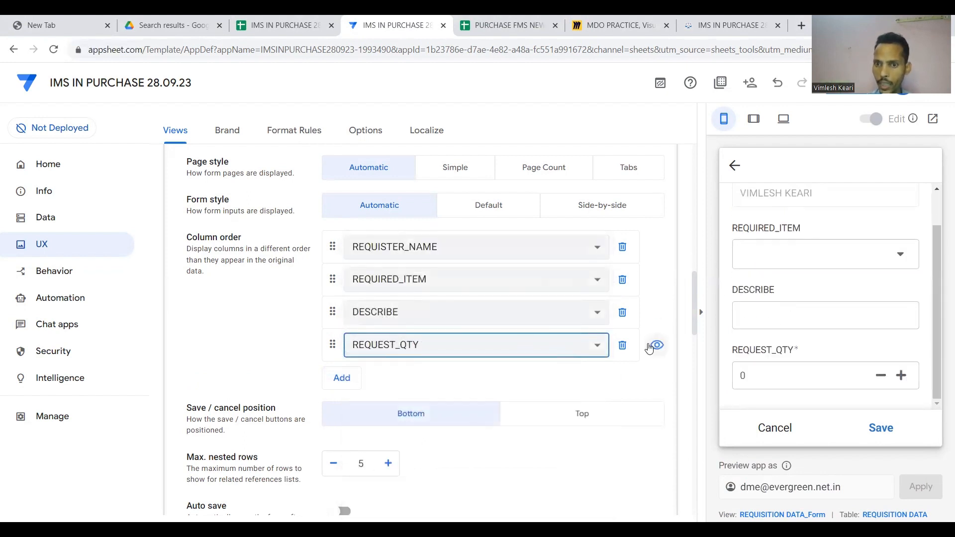
click(347, 380)
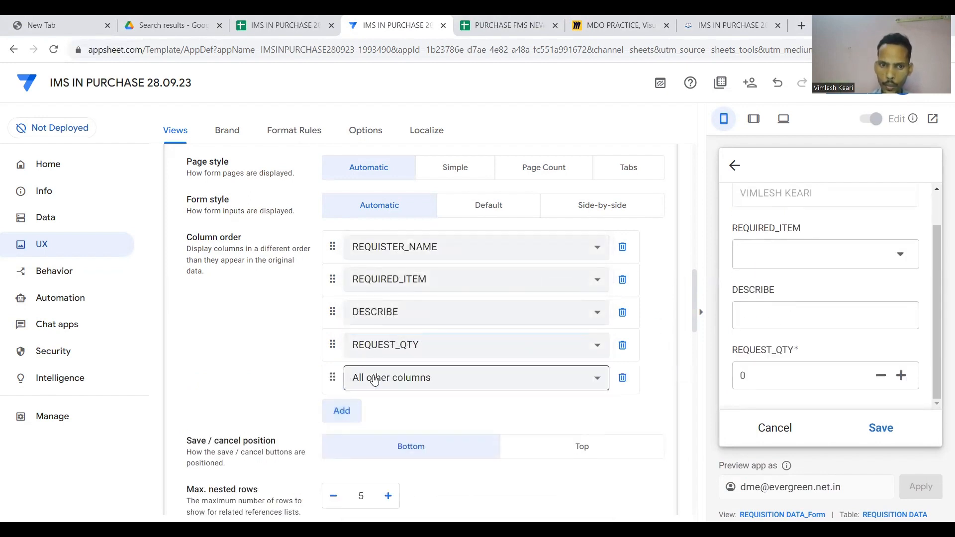
click(370, 378)
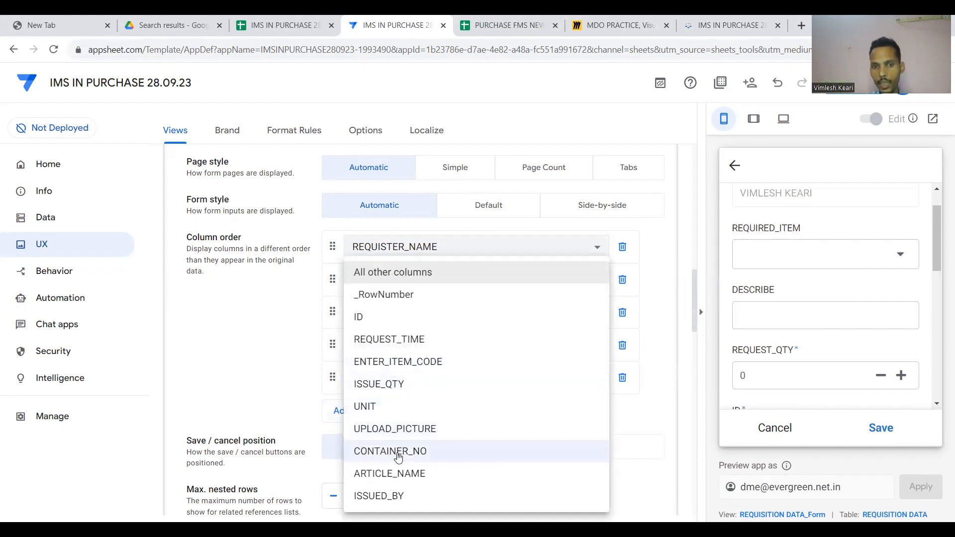
click(398, 451)
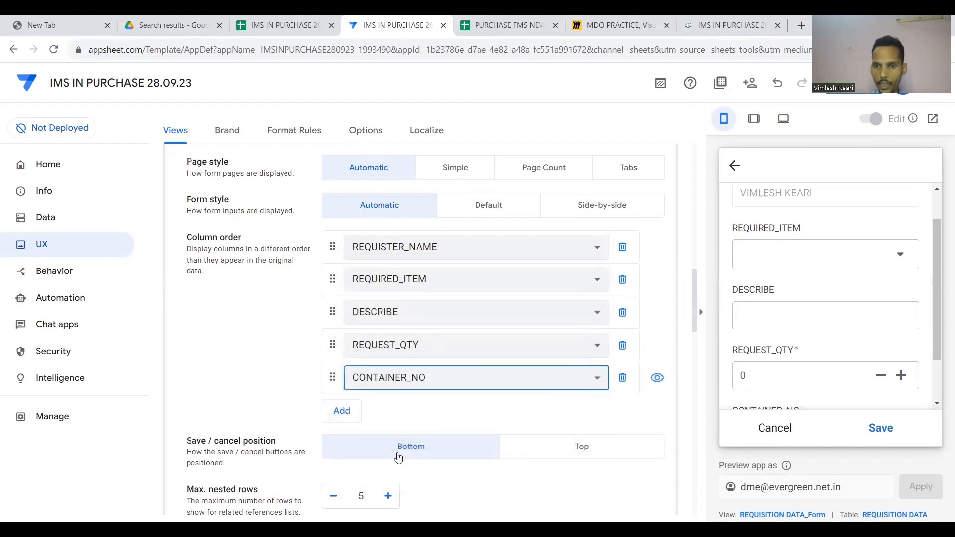
click(341, 410)
click(391, 409)
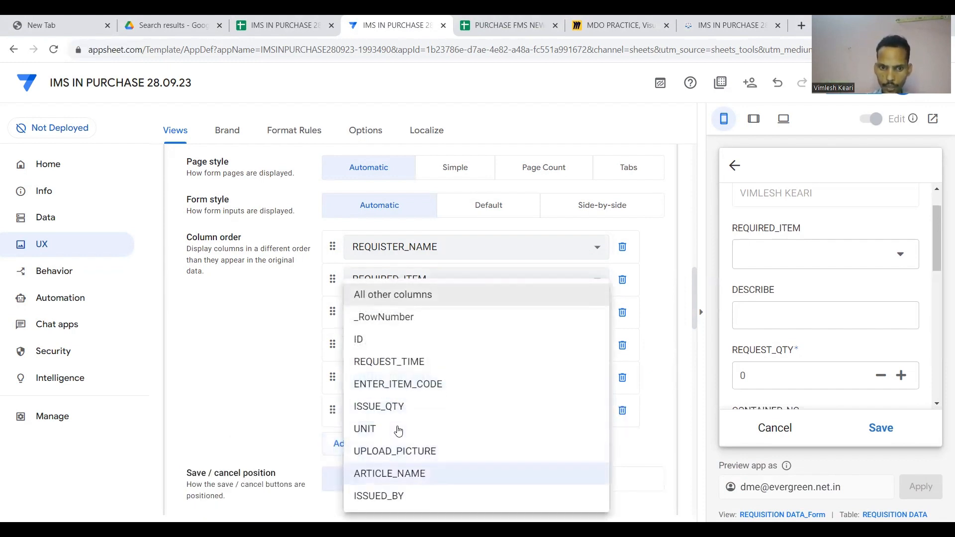
click(390, 472)
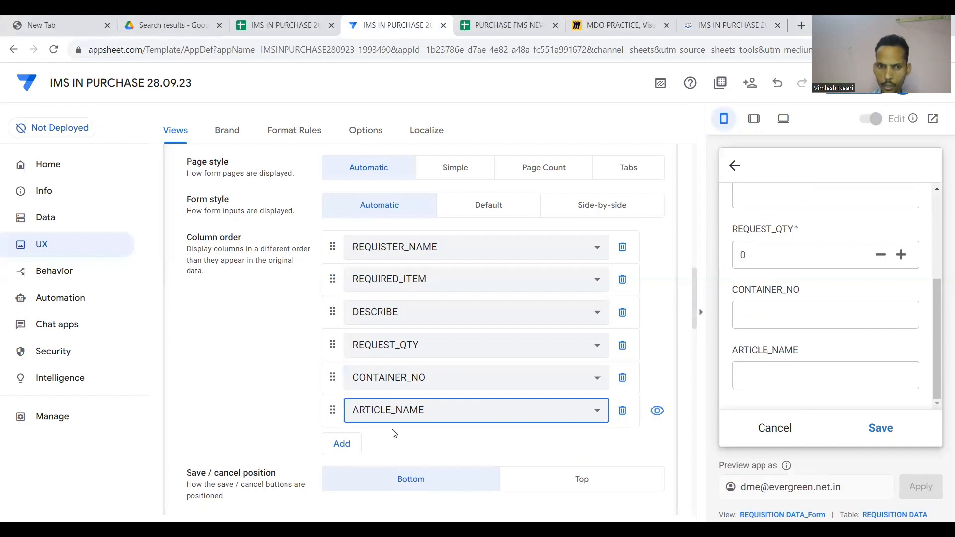
Add UNIT to the column order, move it right after REQUEST_QTY, and collapse the form settings.
click(343, 443)
click(391, 441)
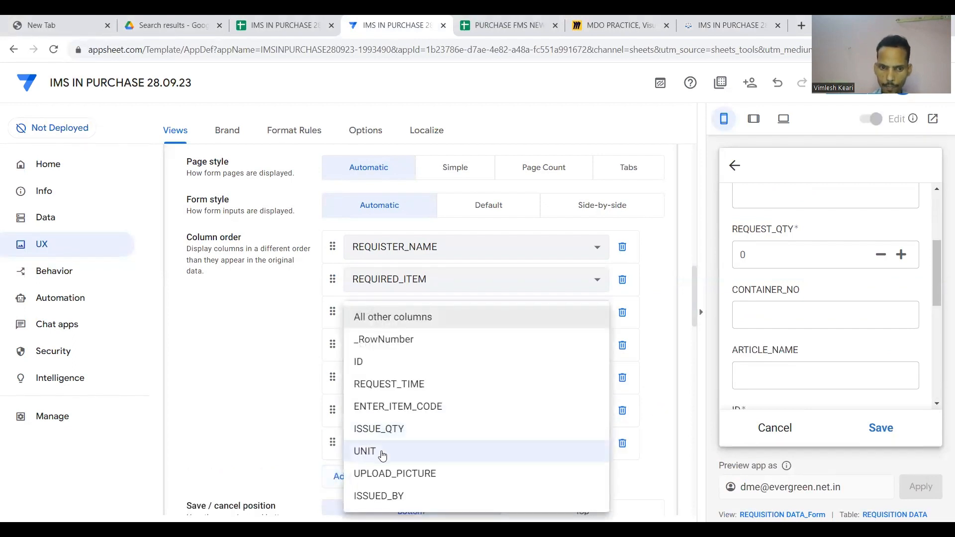
click(382, 451)
drag(336, 442, 346, 367)
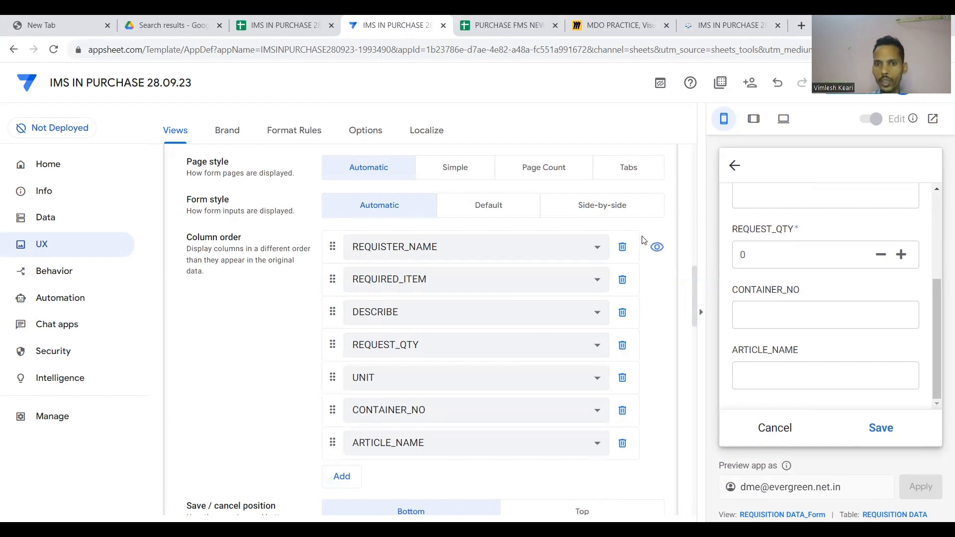
scroll(642, 239, up, 4)
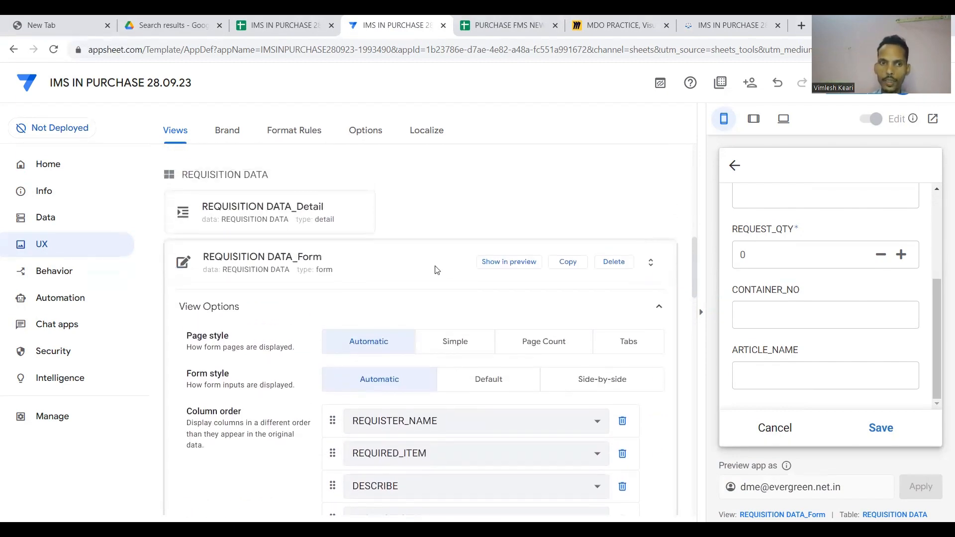
click(452, 266)
Save the app, then reopen REQUISITION DATA_Form to see ID auto-added atop its column order.
click(849, 93)
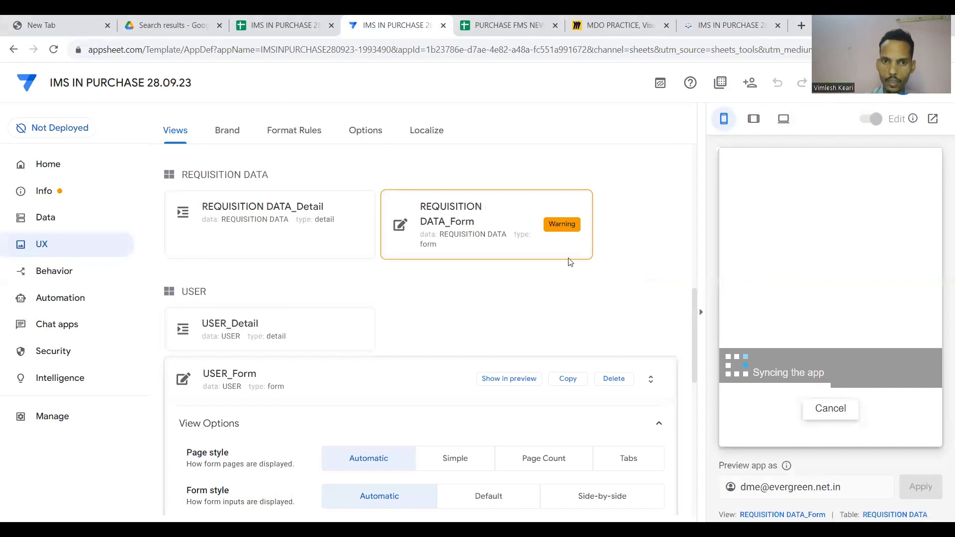
click(423, 376)
click(465, 328)
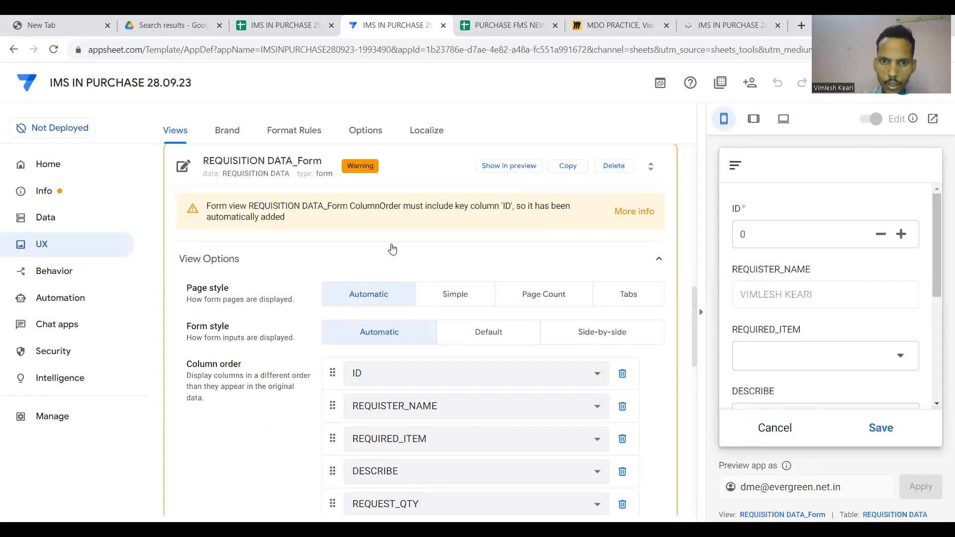
scroll(392, 249, down, 2)
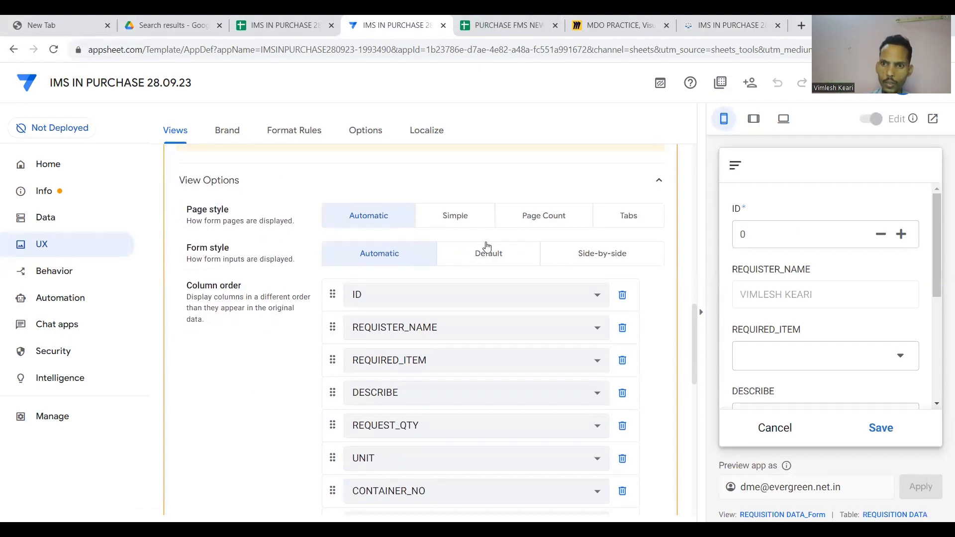
scroll(274, 226, up, 2)
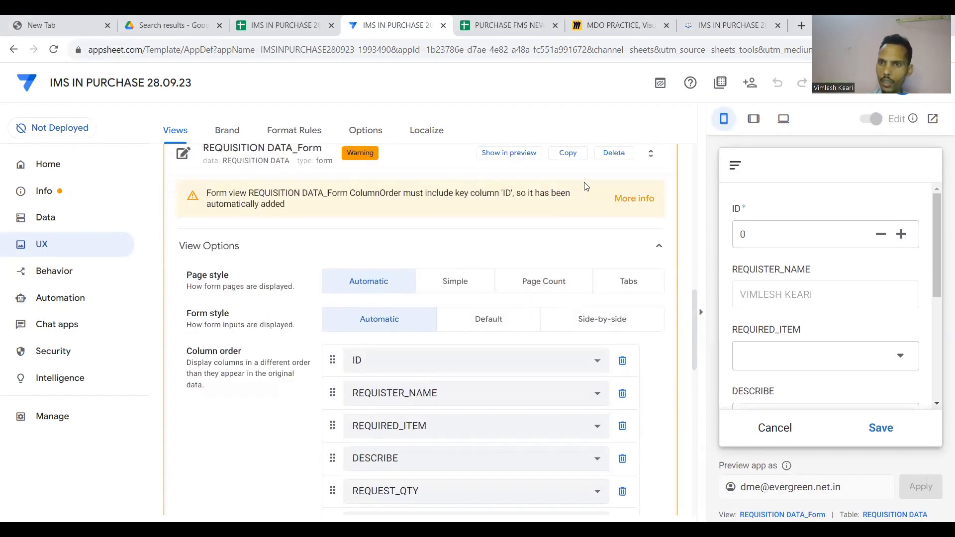
scroll(418, 234, up, 1)
Open the REQUISITION DATA column list and start editing the ID column's initial value.
click(426, 215)
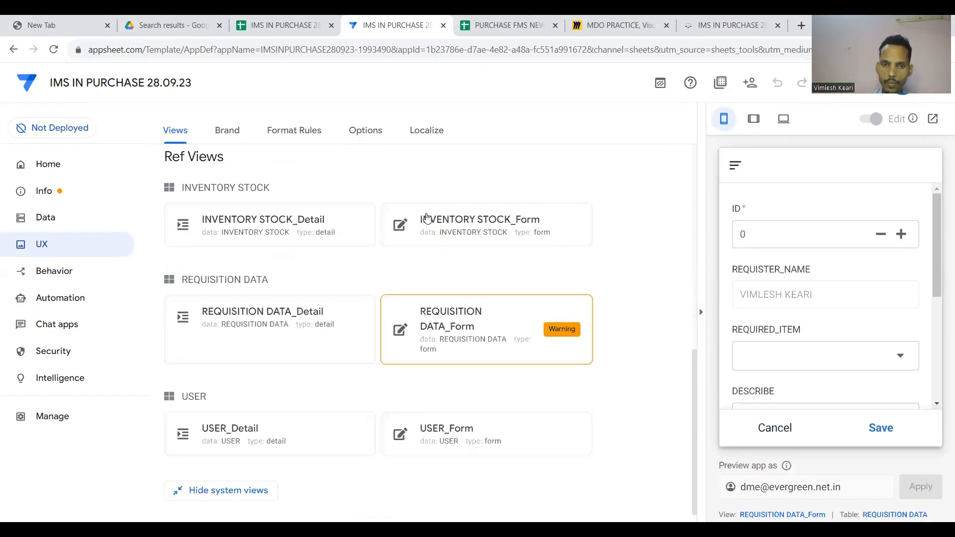
click(49, 219)
scroll(263, 281, down, 1)
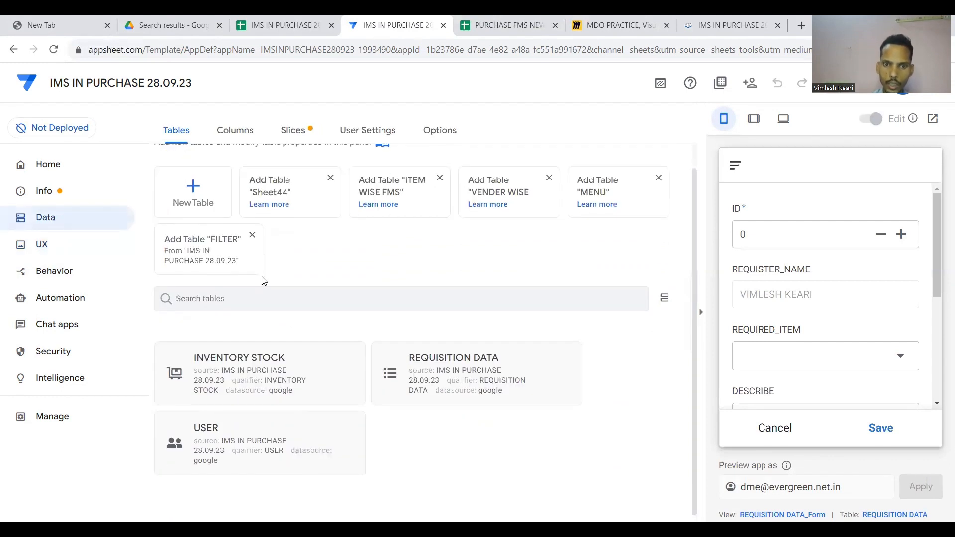
click(457, 368)
click(242, 133)
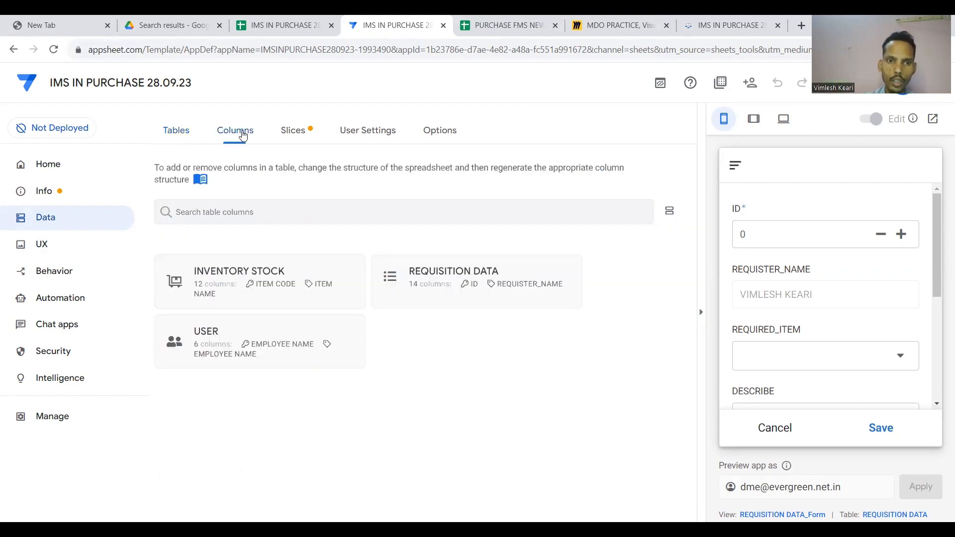
click(443, 282)
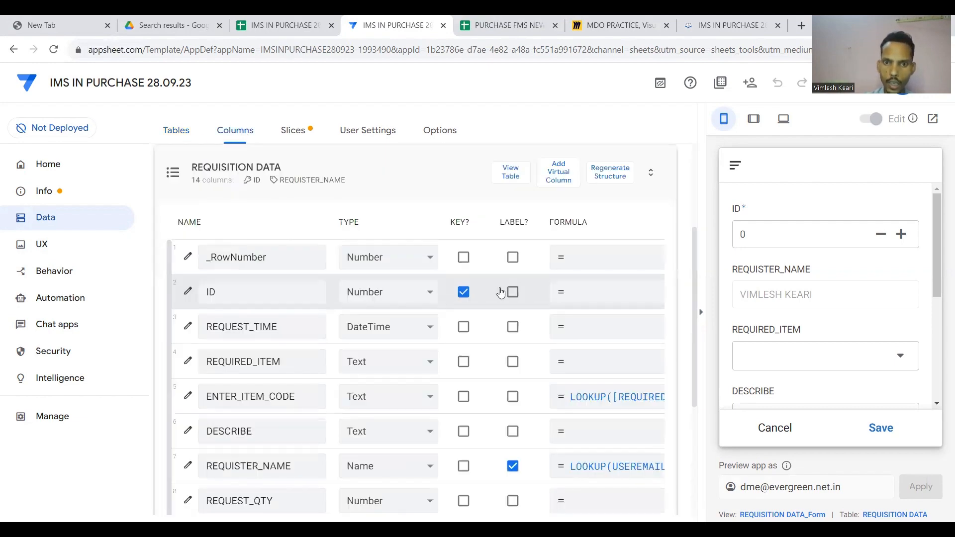
scroll(501, 292, right, 5)
click(499, 292)
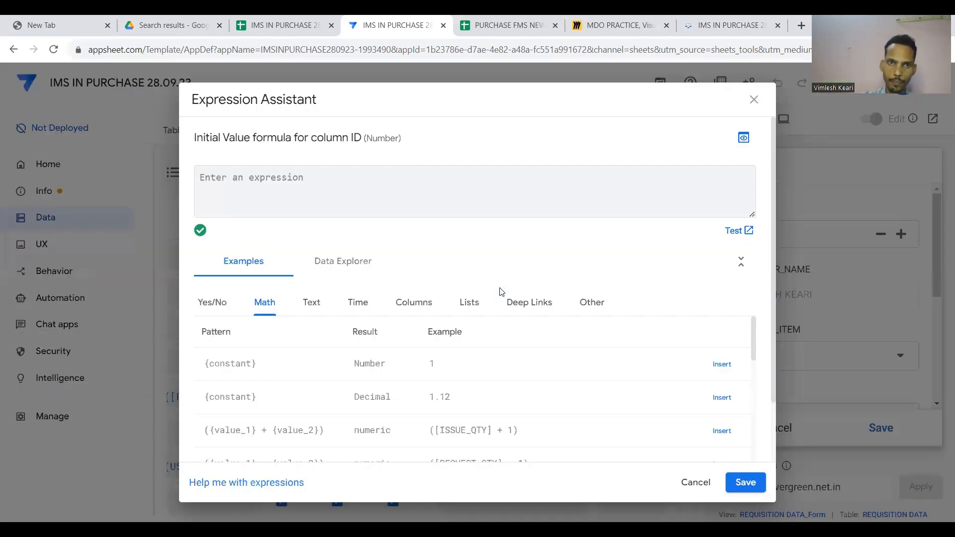
Begin a MAX() formula, pasting the REQUISITION DATA sheet name copied from the spreadsheet.
click(281, 25)
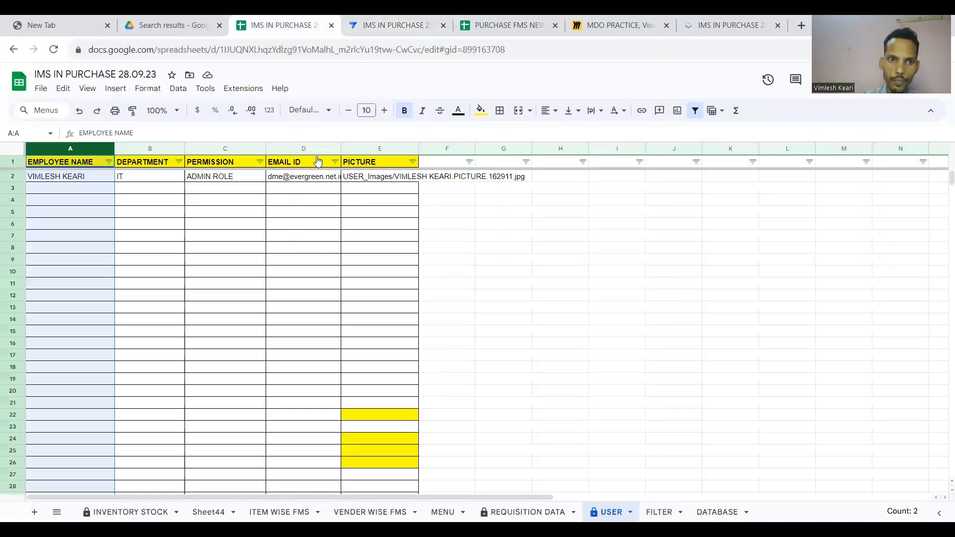
click(528, 512)
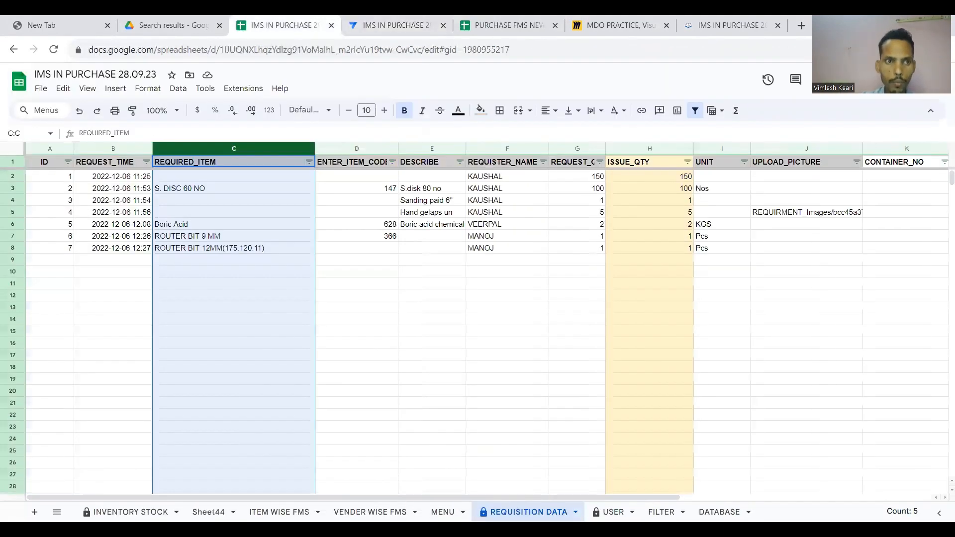
click(218, 307)
click(393, 25)
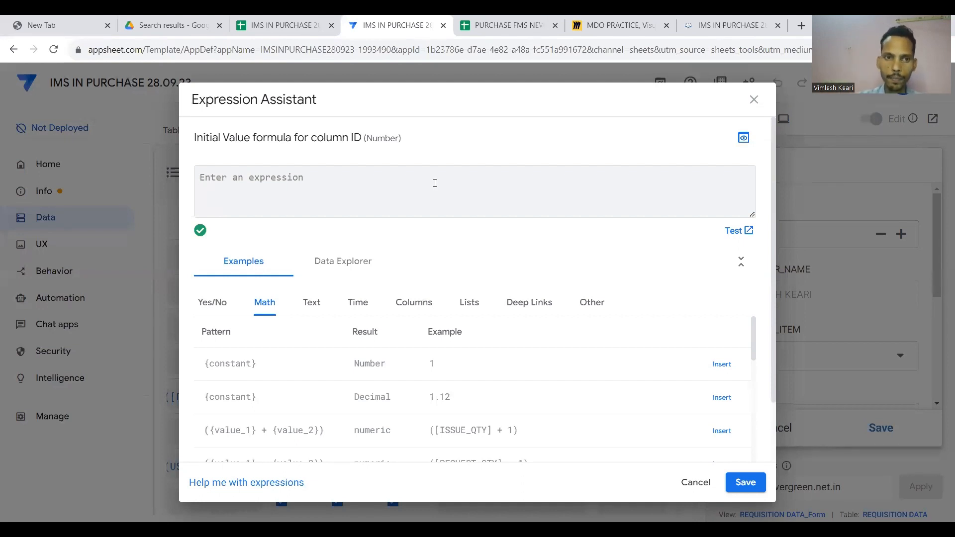
text(M)
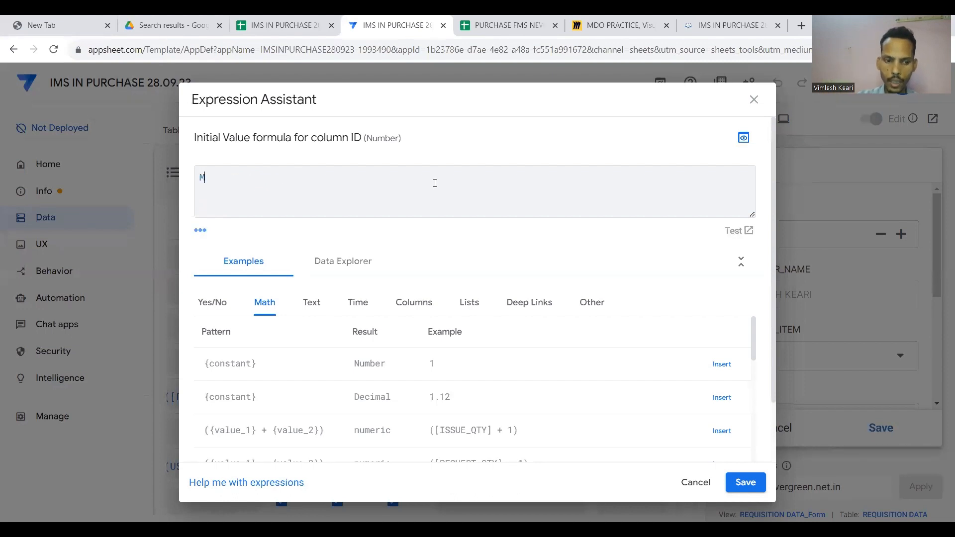
text(AX()
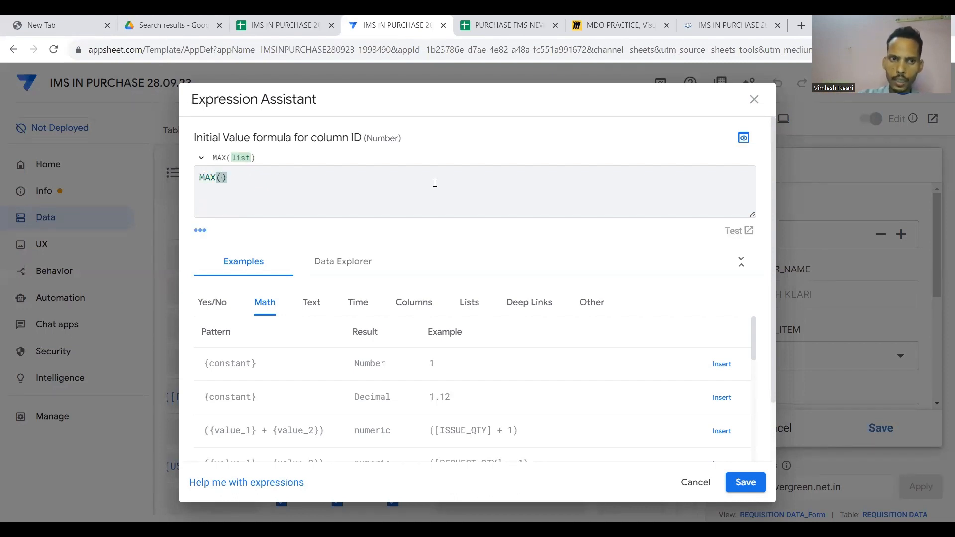
click(294, 25)
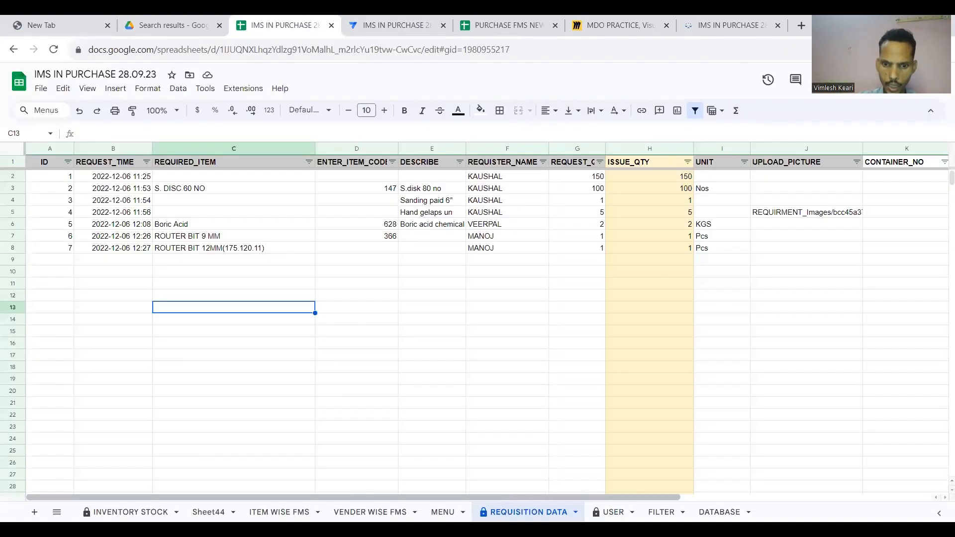
double_click(528, 512)
key(ctrl+c)
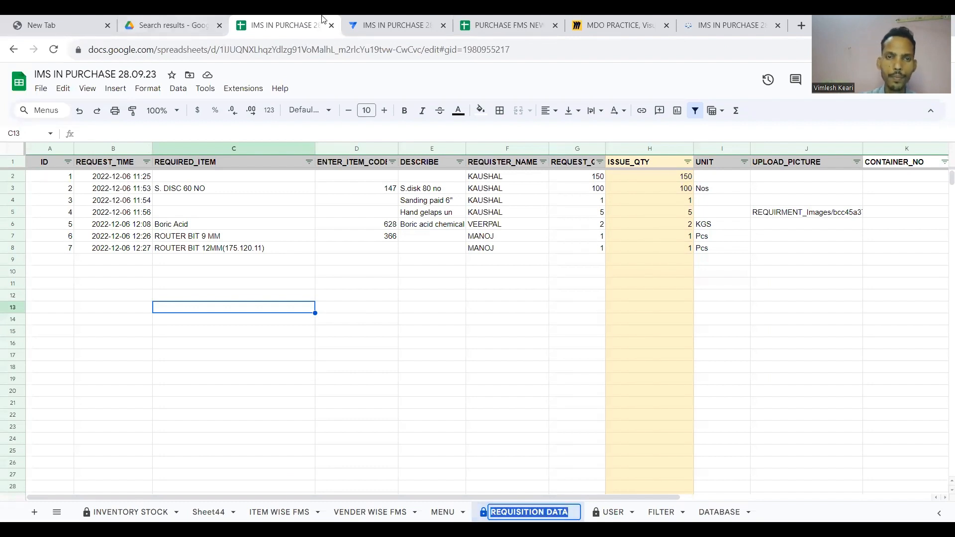
click(376, 23)
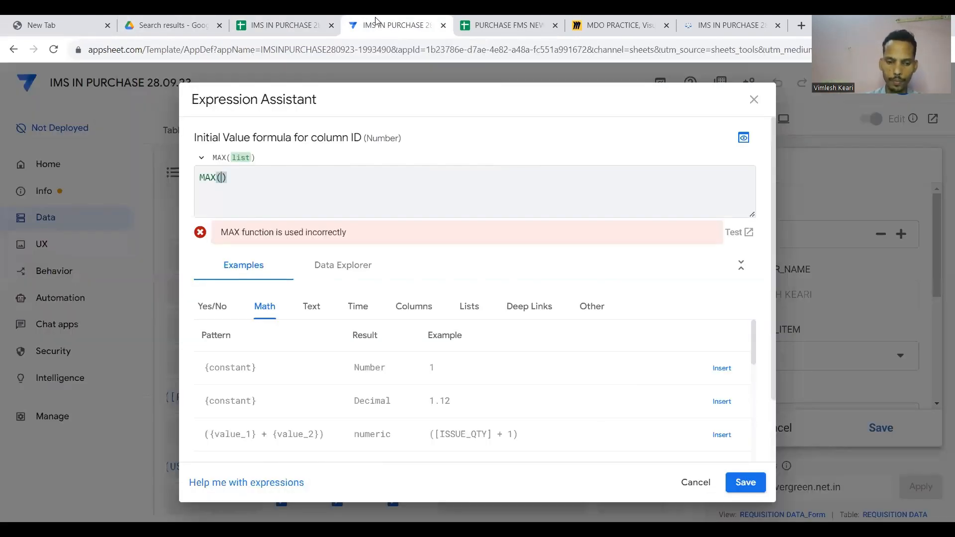
key(ctrl+v)
Complete the draft with [ID] and +1, then discard the formula edit.
text([)
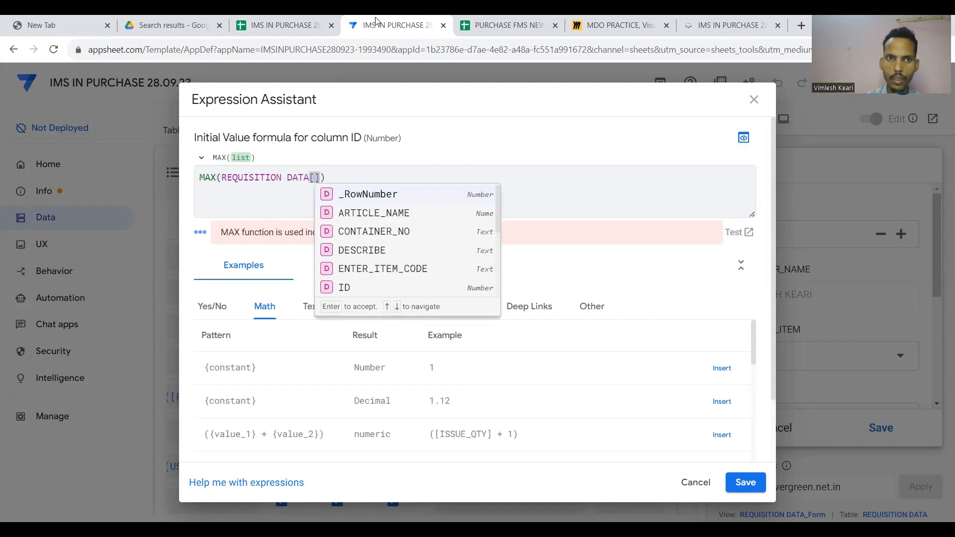
click(251, 19)
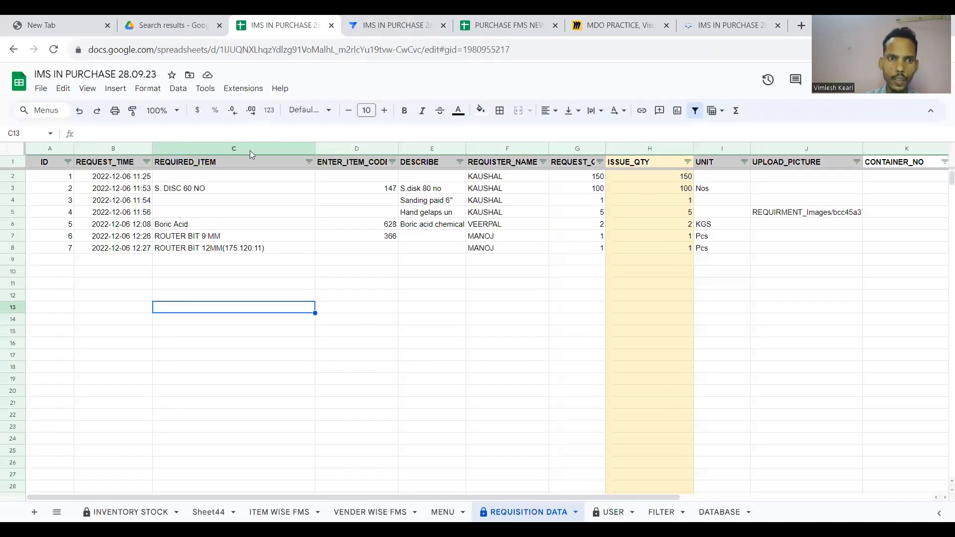
click(53, 165)
click(378, 19)
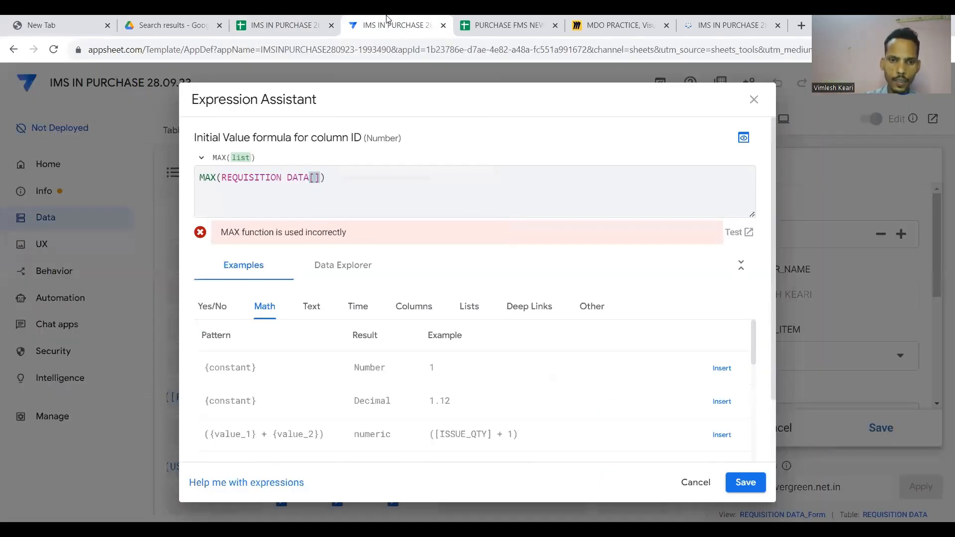
text(ID)
key(End)
text(+)
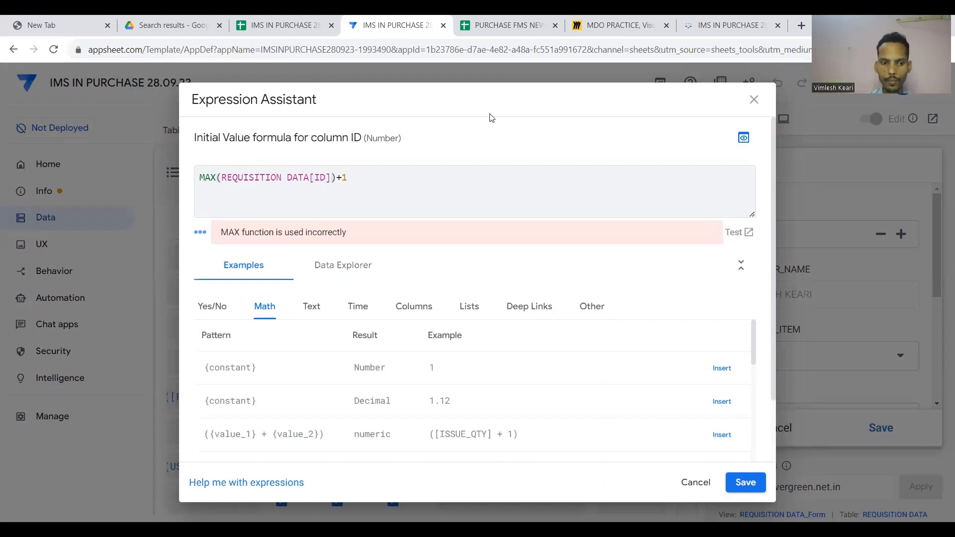
text(1)
key(ctrl+a)
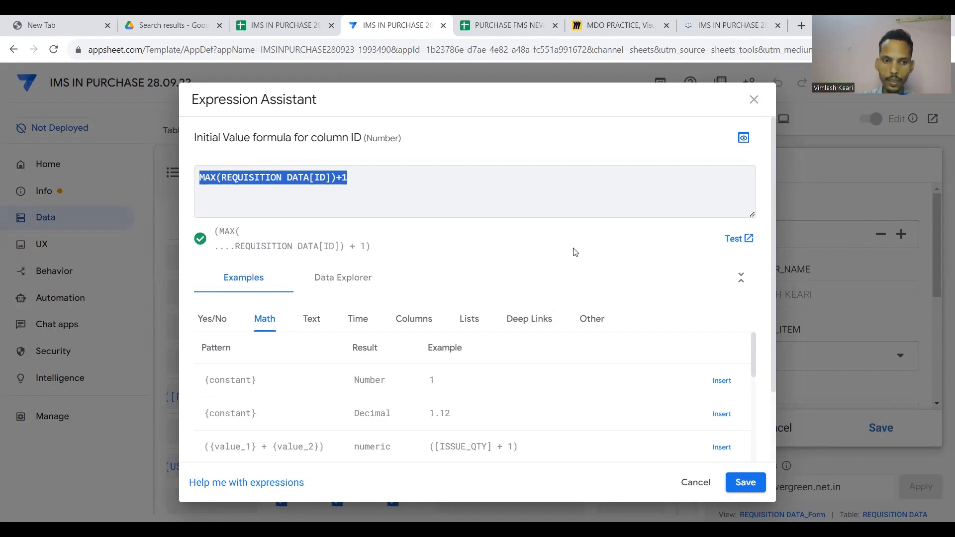
key(Escape)
Check in the sheet that the existing IDs end at 7, then return to AppSheet's column settings.
click(307, 20)
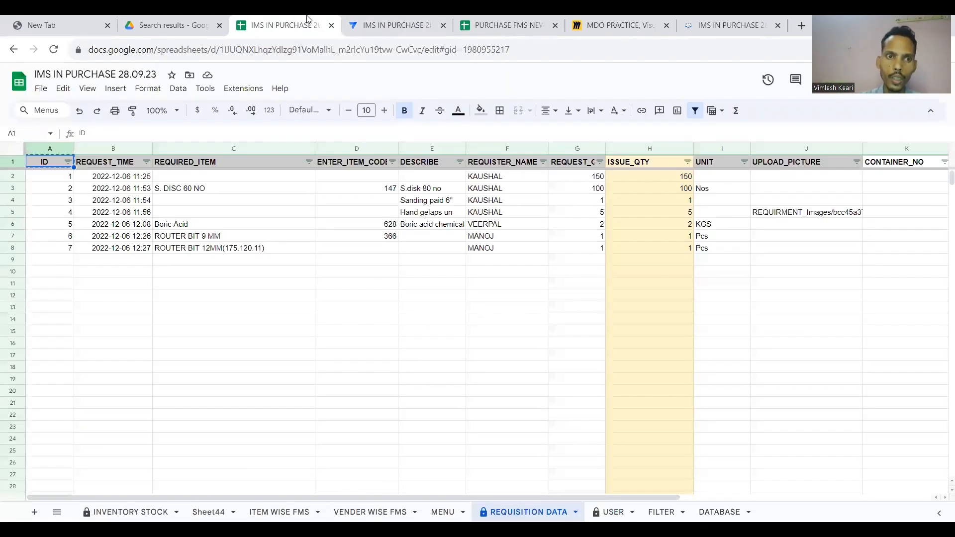
click(63, 239)
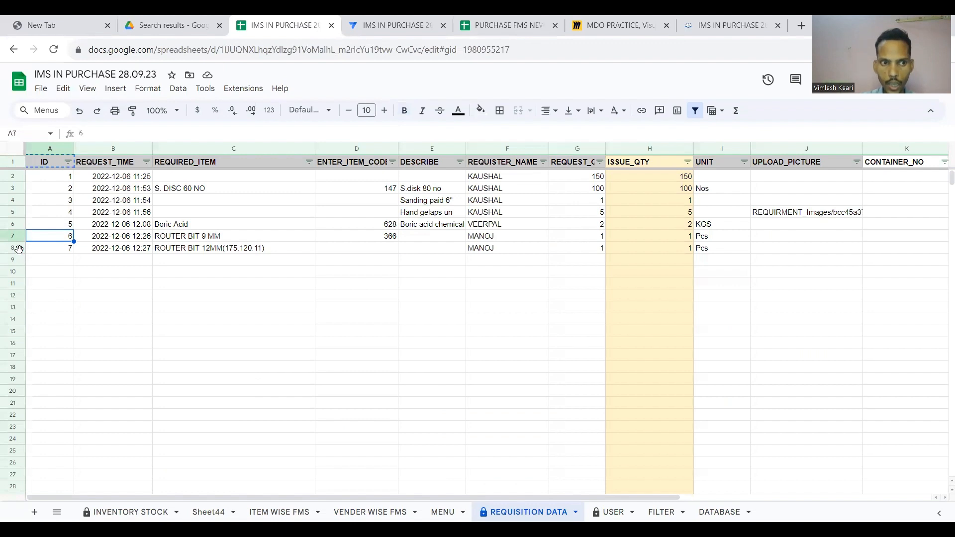
click(19, 249)
click(46, 251)
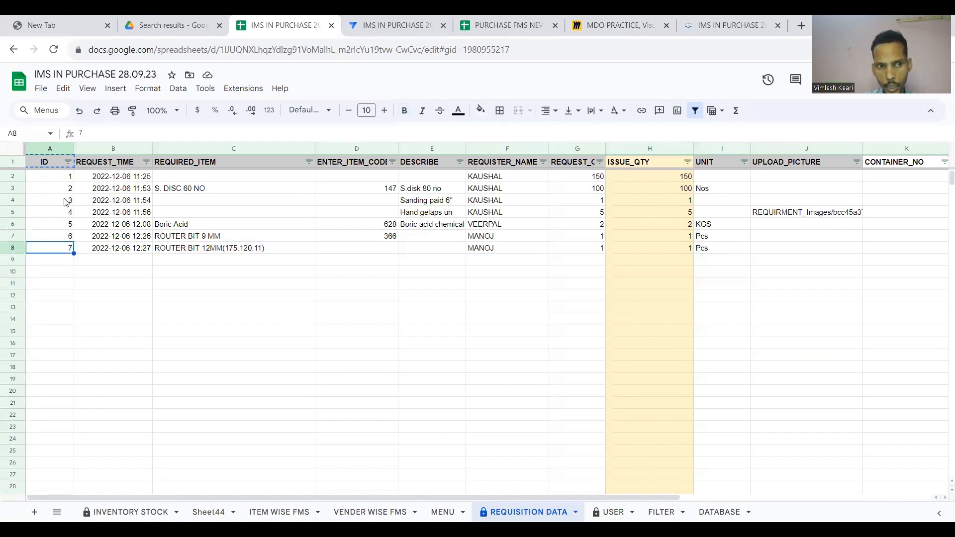
click(377, 25)
scroll(351, 282, left, 10)
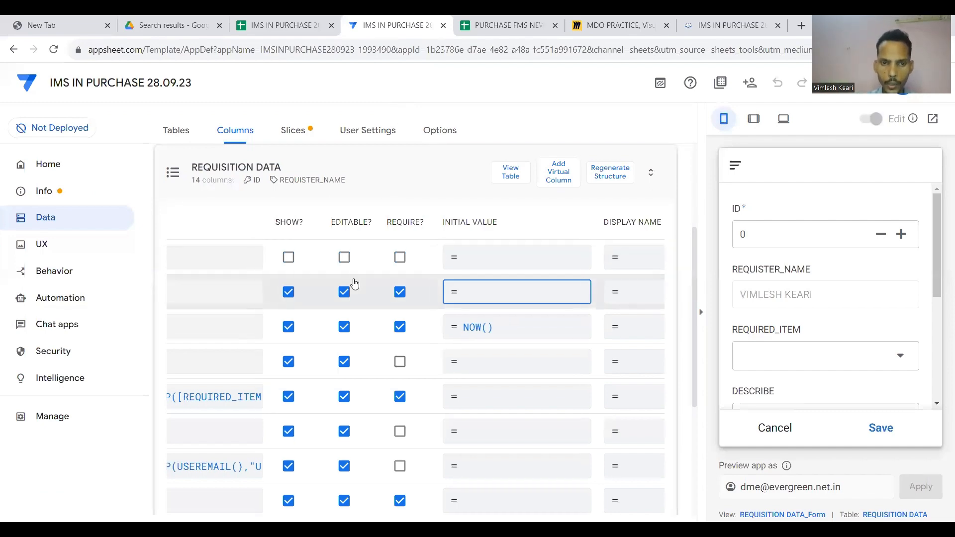
Enter MAX(REQUISITION DATA[ID])+1 as the ID column's initial value and save it.
scroll(322, 299, right, 10)
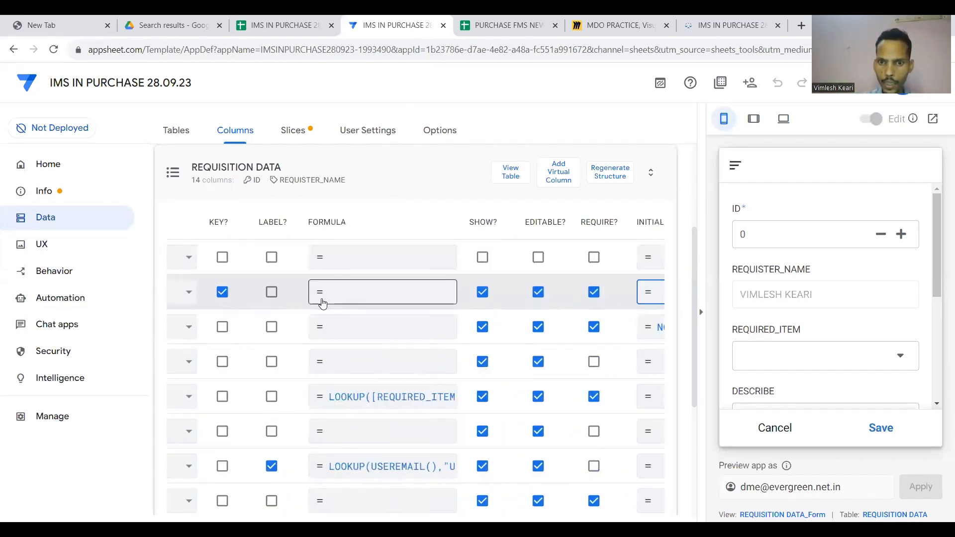
click(444, 292)
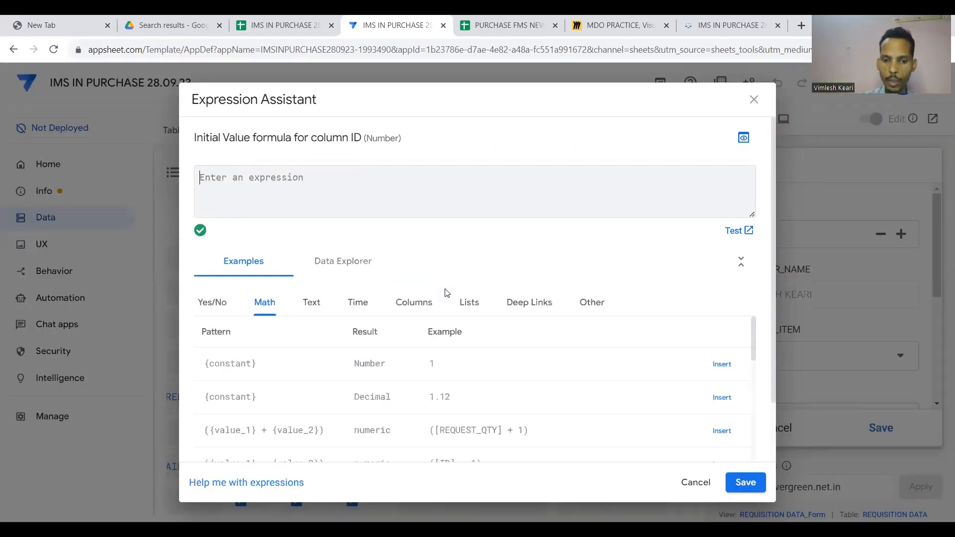
text(MA)
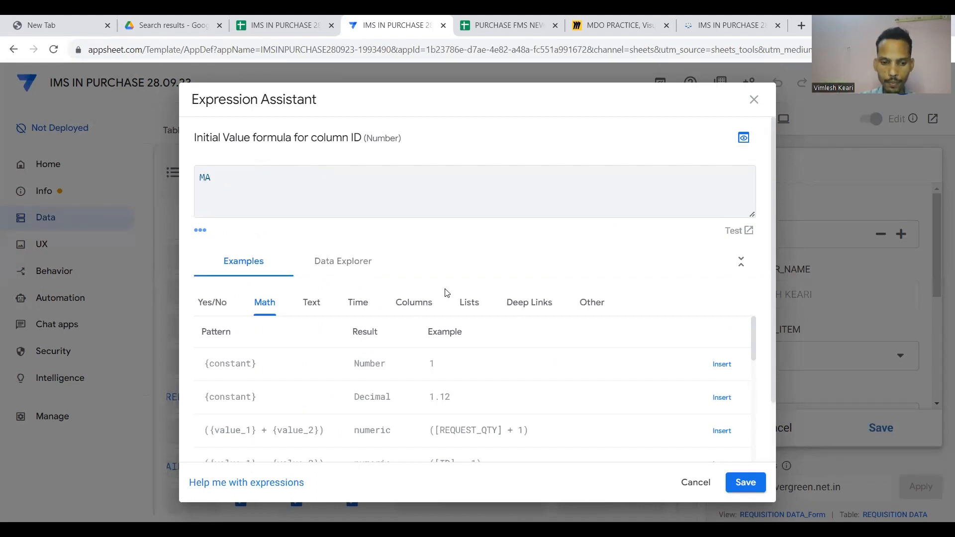
text(X()
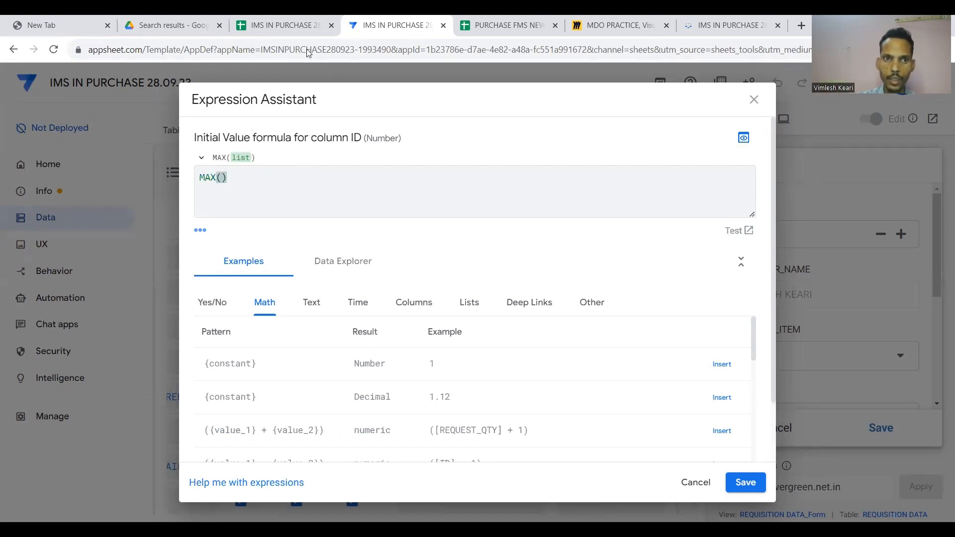
click(280, 25)
double_click(527, 512)
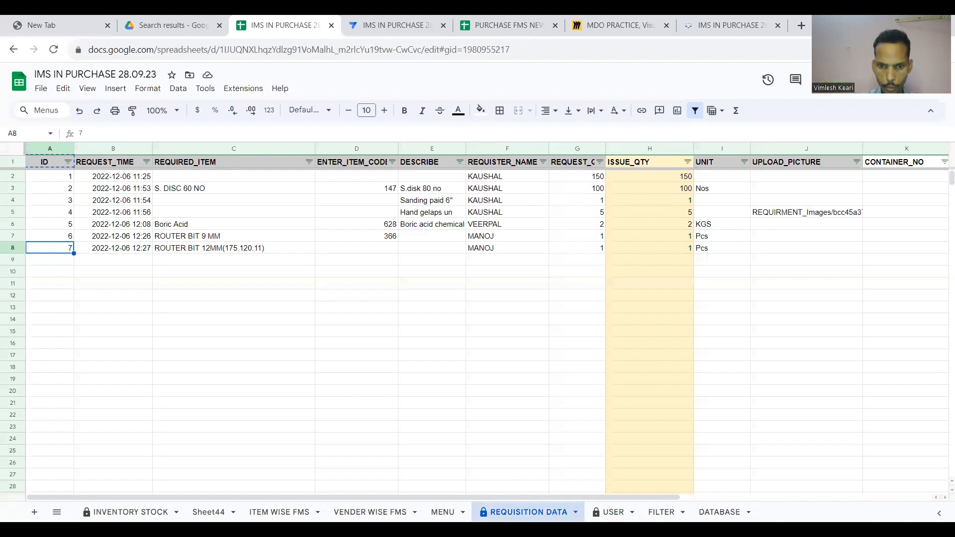
click(414, 19)
key(ctrl+v)
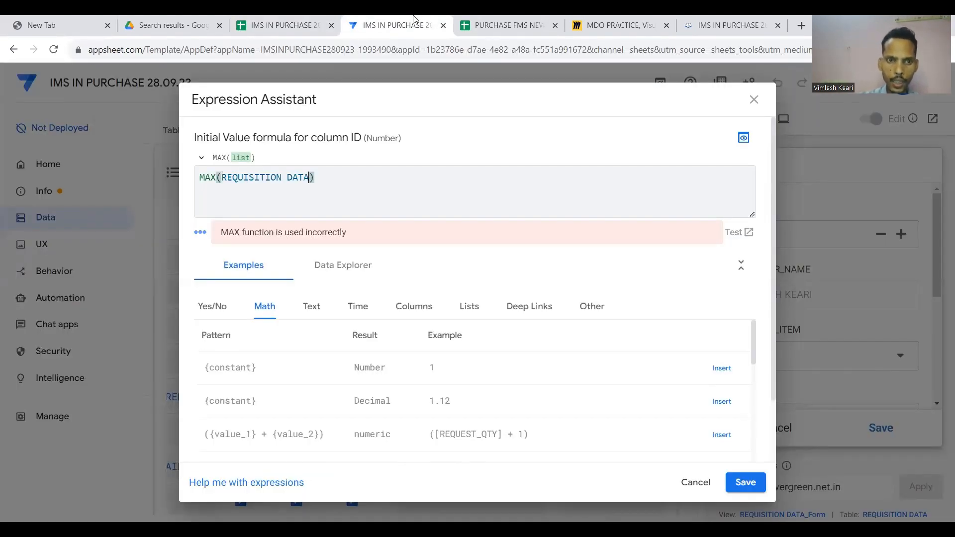
text([ID)
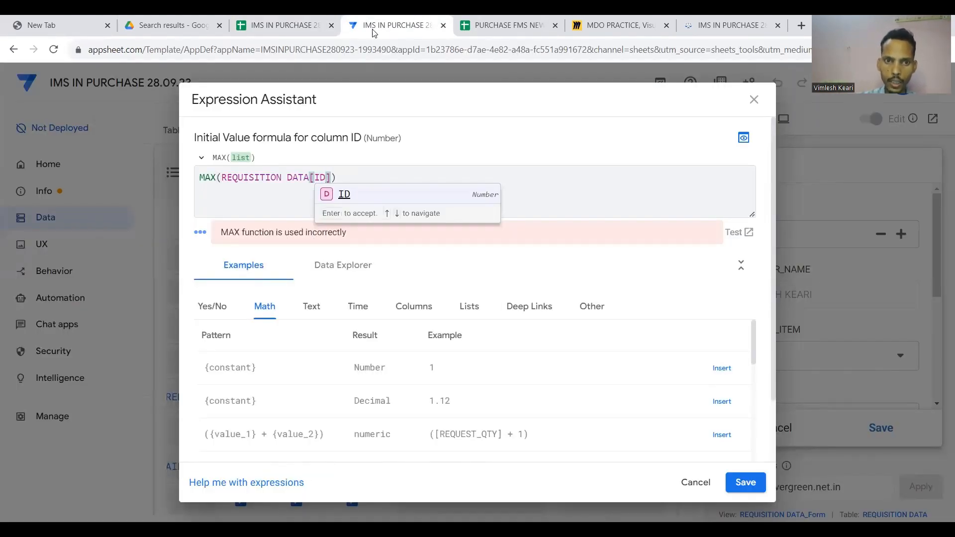
click(340, 195)
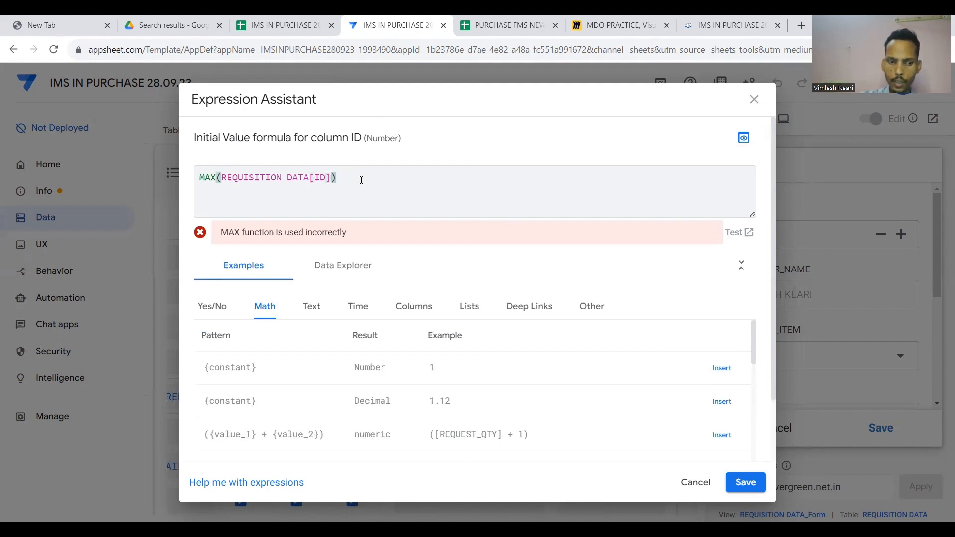
text(+1)
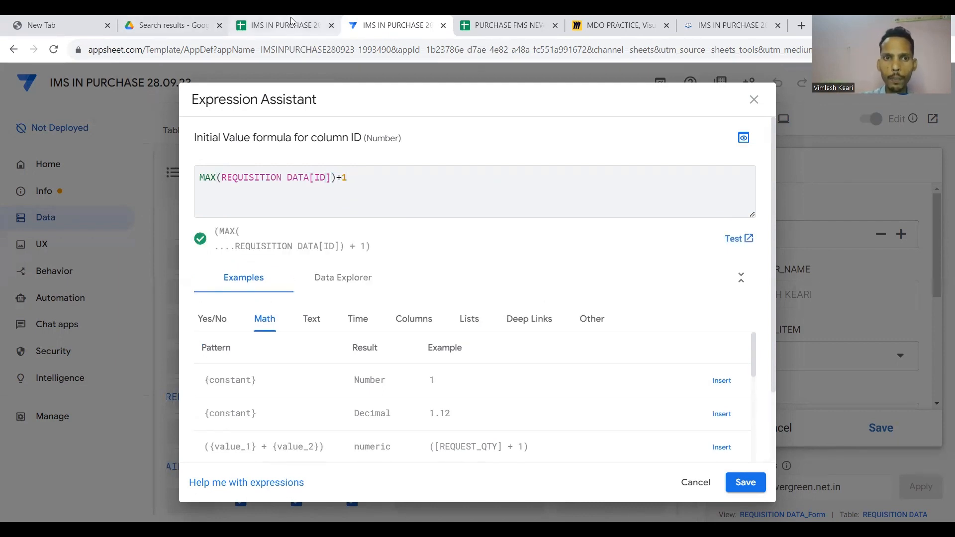
click(748, 485)
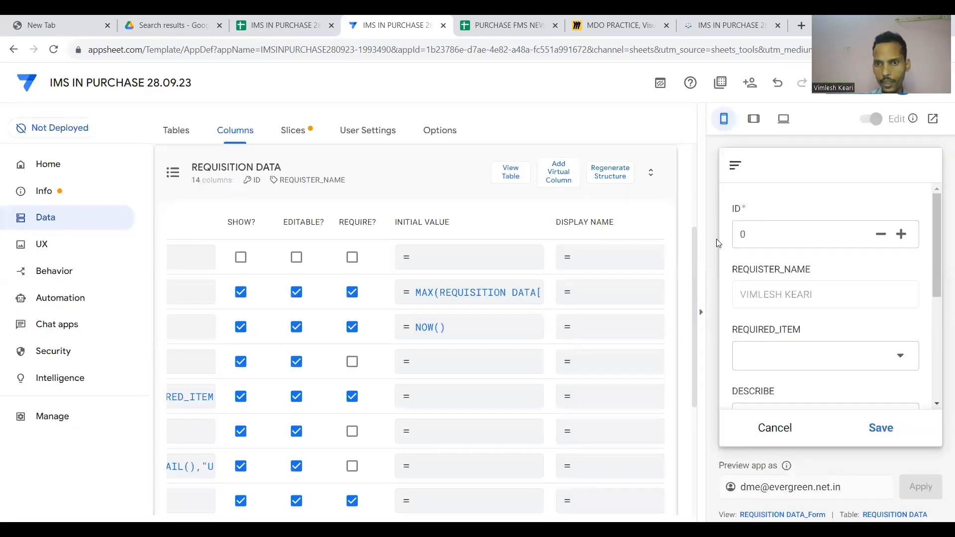
Delete ID from REQUISITION DATA_Form's column order in UX Views and save the app.
click(64, 251)
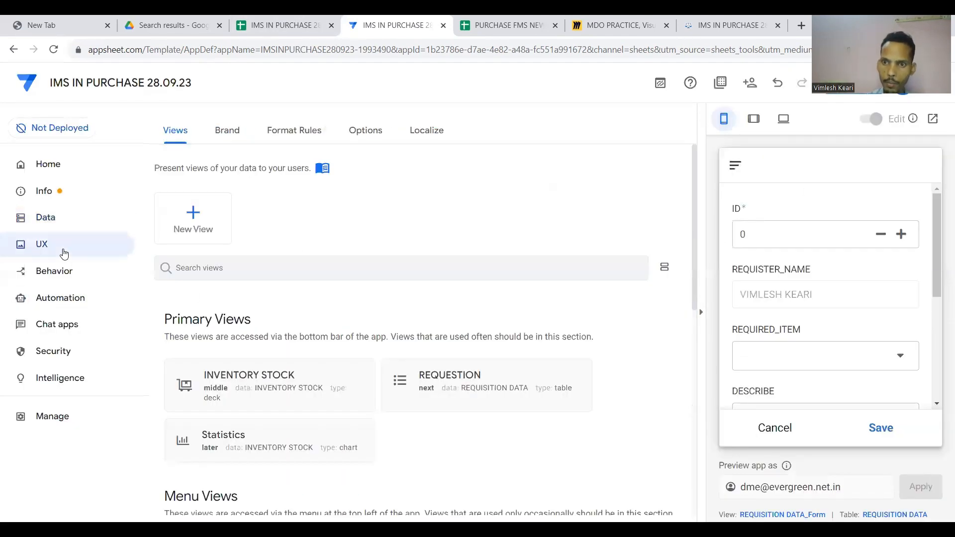
scroll(262, 334, down, 5)
scroll(262, 335, down, 1)
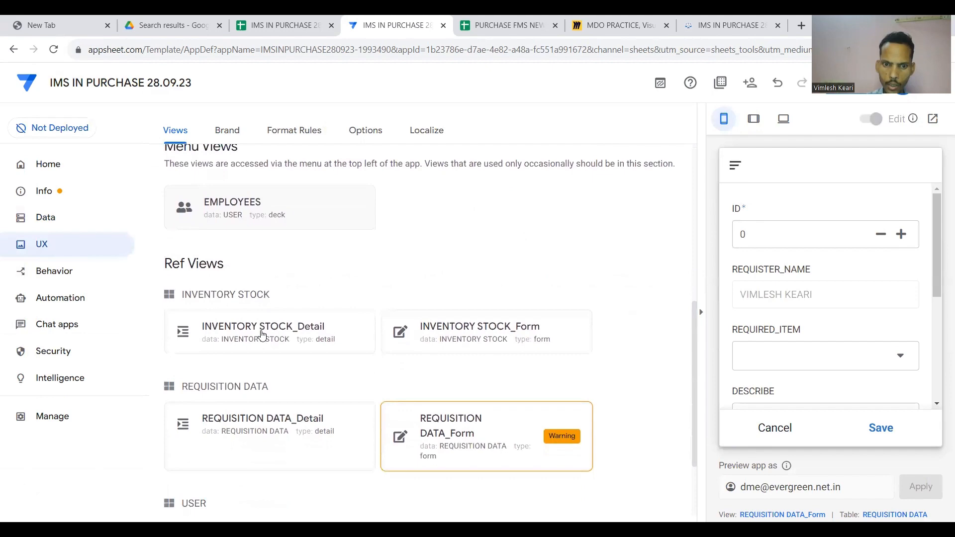
click(469, 415)
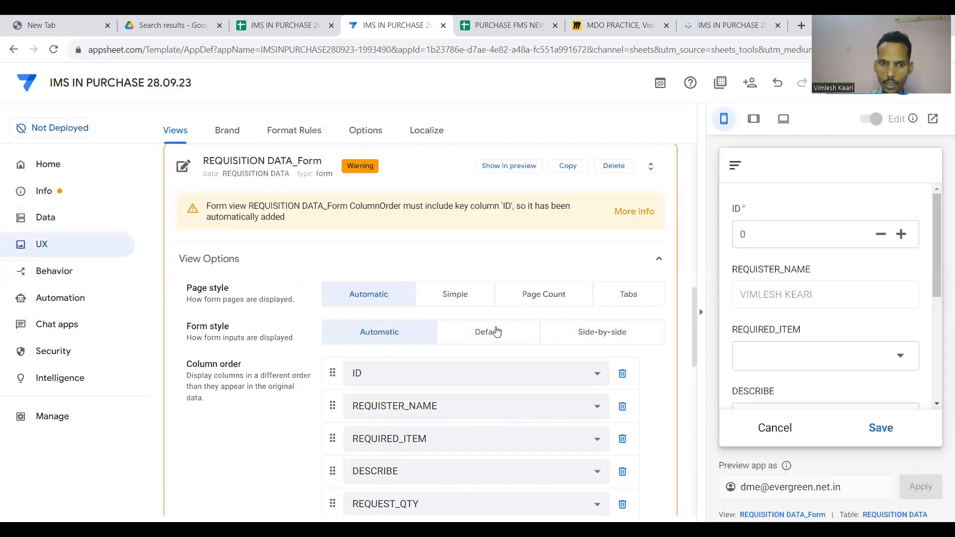
click(629, 380)
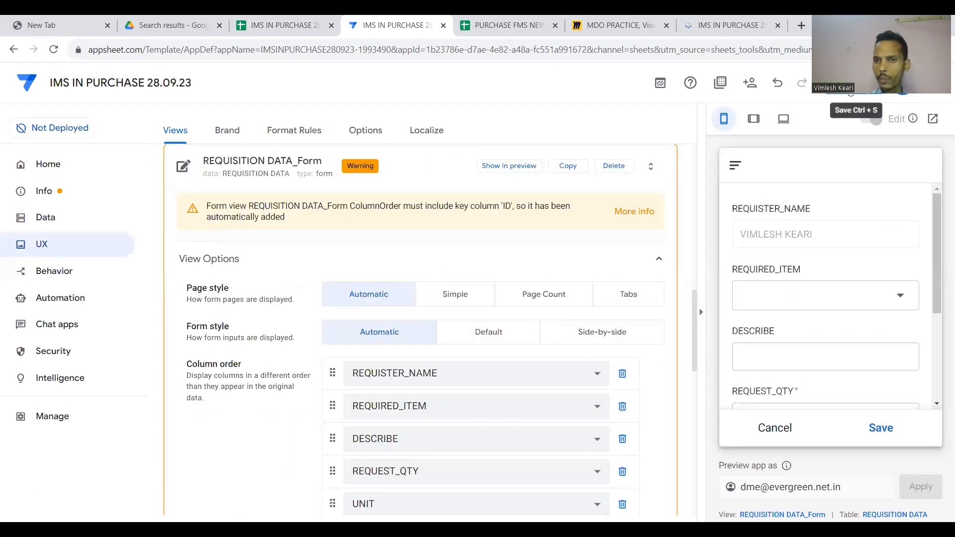
click(833, 104)
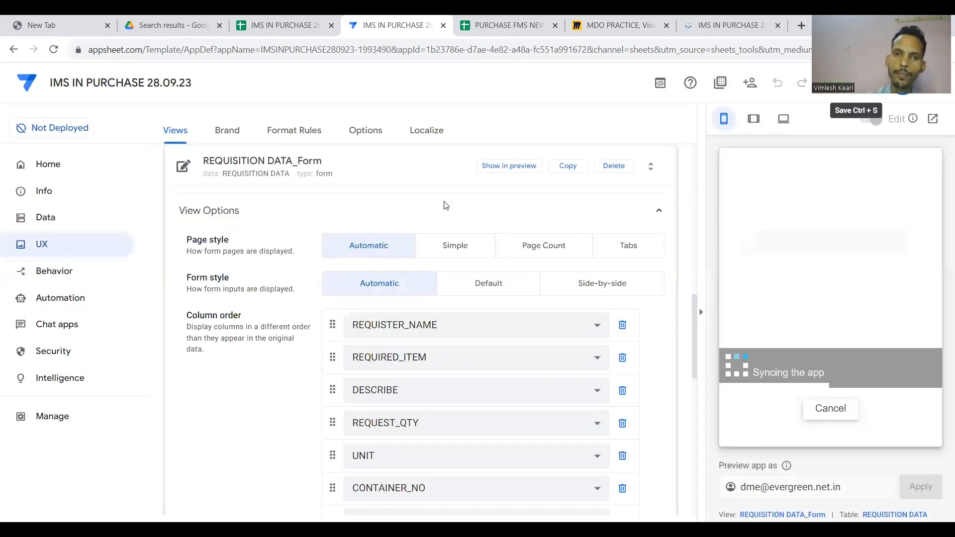
scroll(443, 203, up, 2)
click(415, 297)
scroll(795, 279, down, 3)
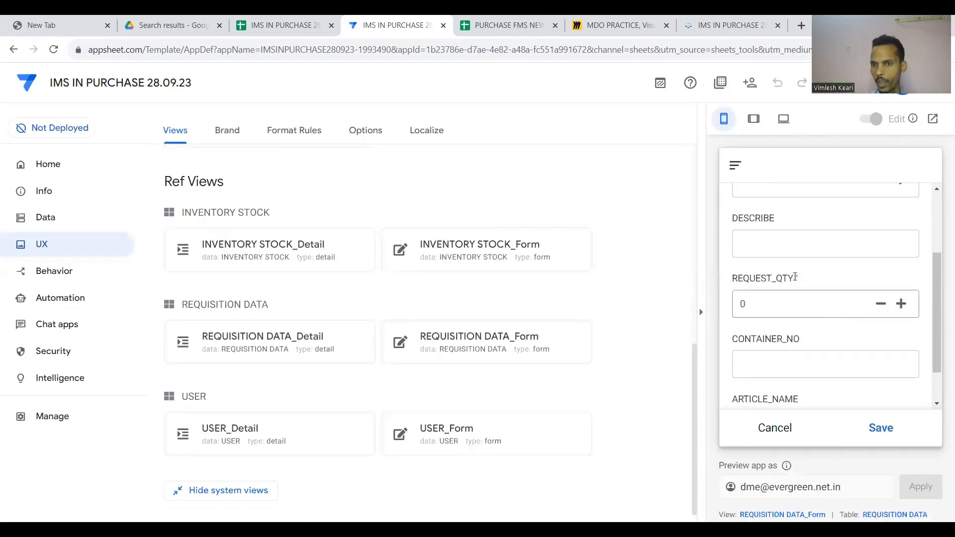
In the preview, close the form and open the new 9/28/2023 record in the REQUESTION list.
scroll(780, 348, up, 1)
click(774, 424)
scroll(829, 356, down, 4)
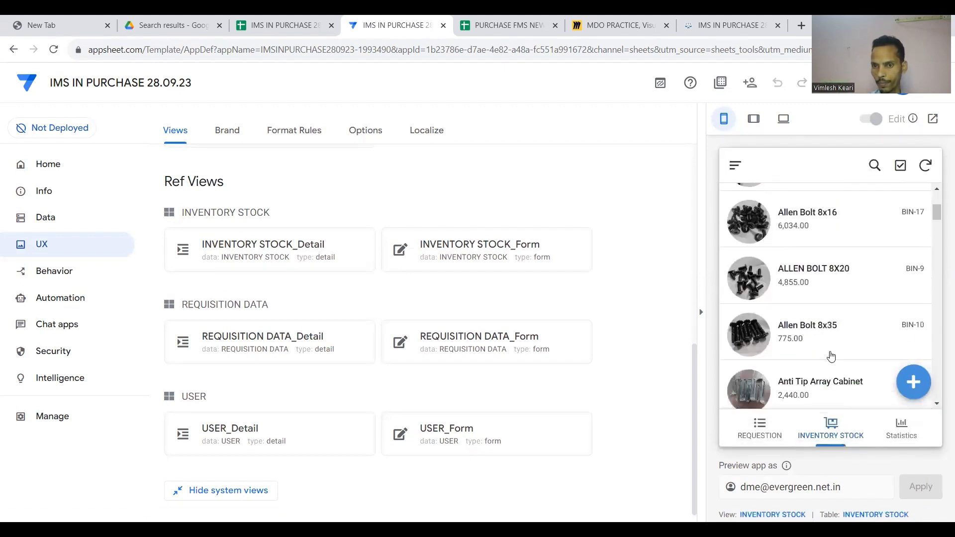
click(797, 423)
scroll(826, 296, right, 10)
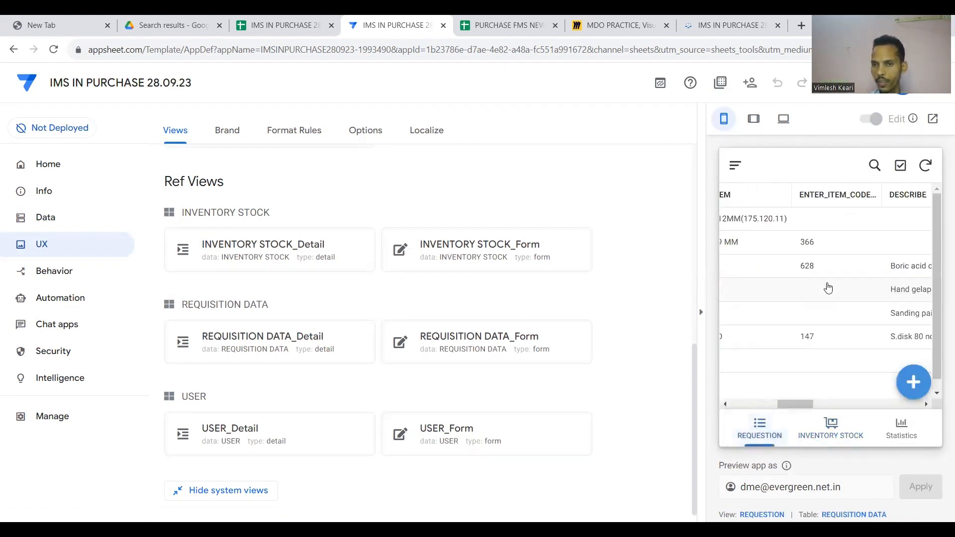
scroll(828, 289, left, 10)
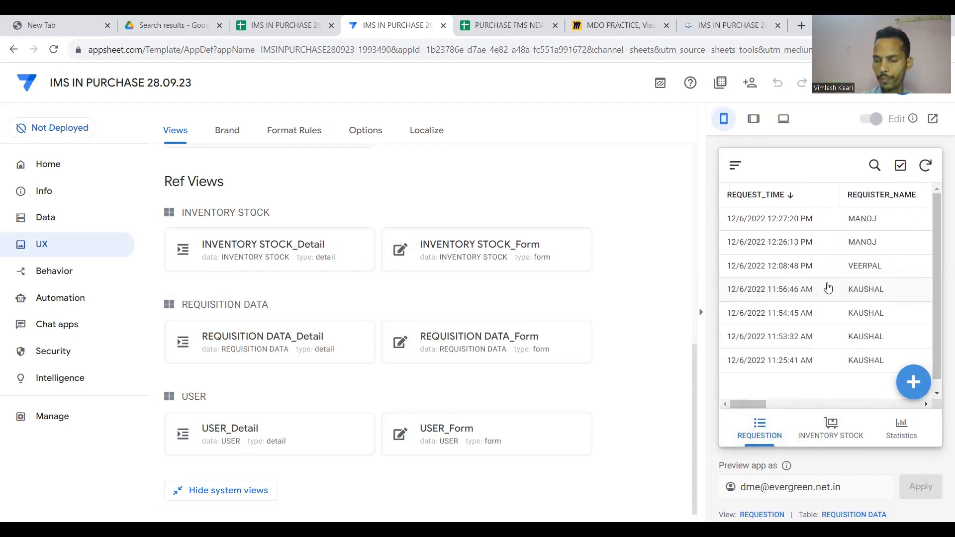
scroll(827, 288, down, 1)
click(828, 287)
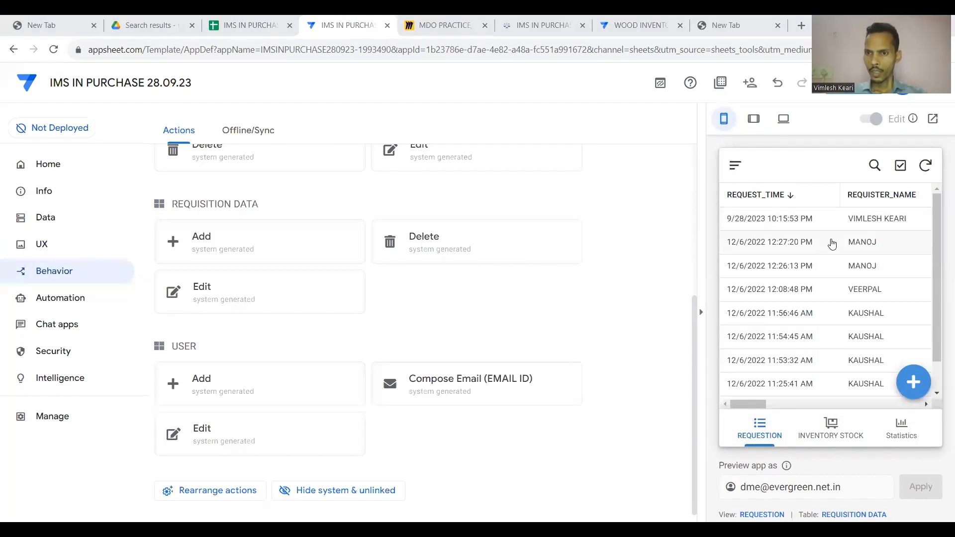
scroll(831, 241, right, 3)
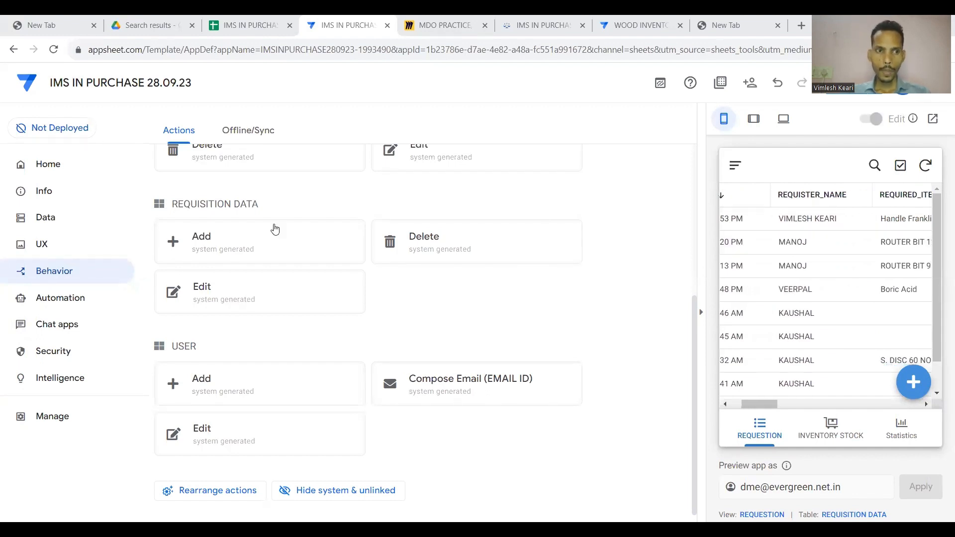
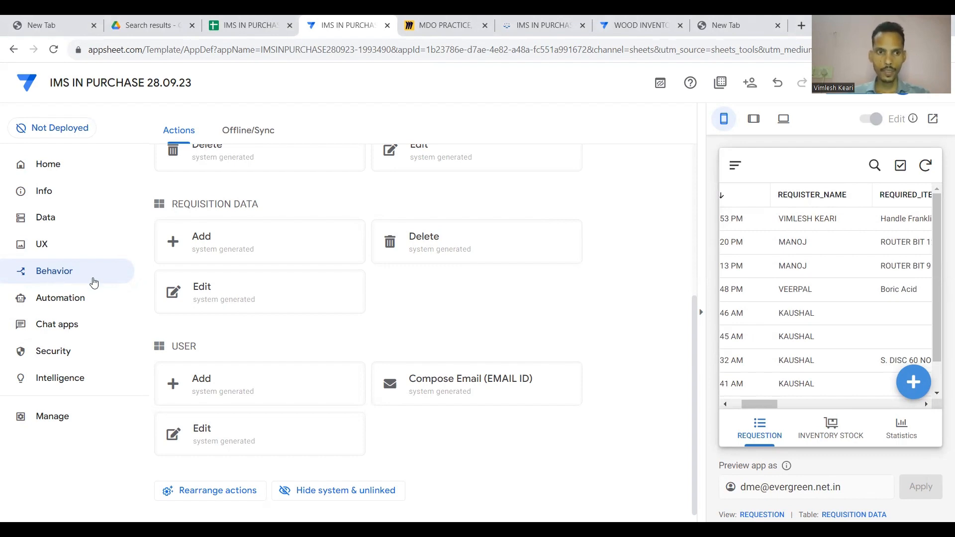
Create a blank action named ISSUE QTY. for the REQUISITION DATA table.
scroll(287, 229, up, 4)
scroll(288, 229, up, 2)
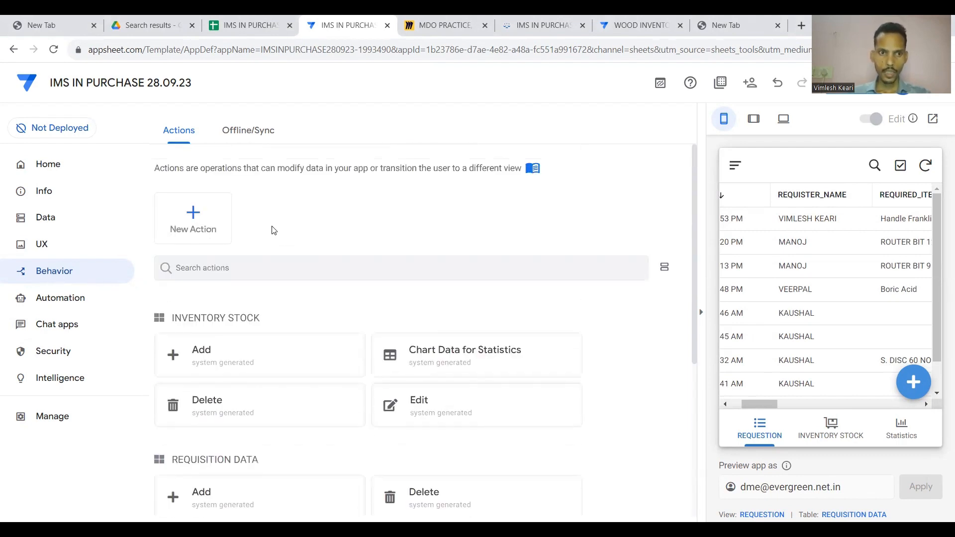
click(199, 220)
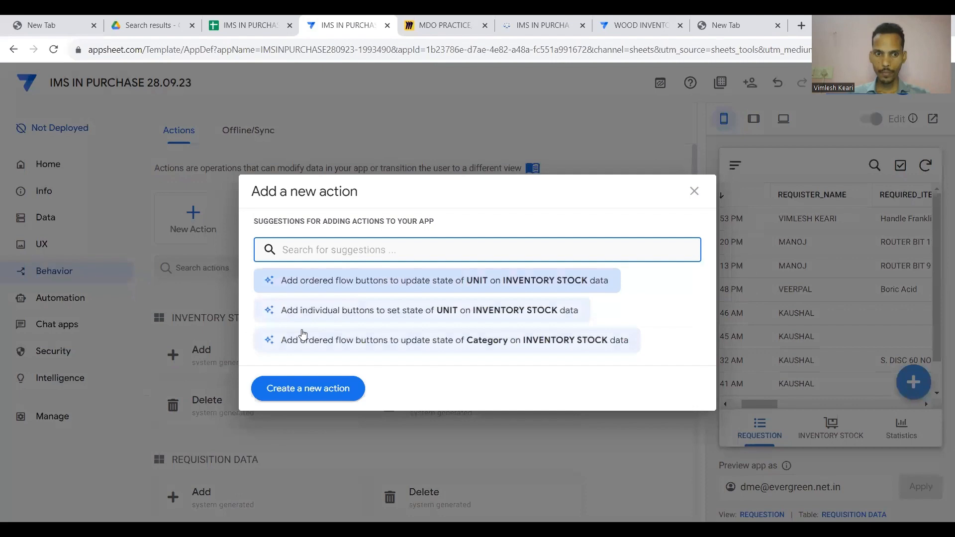
click(309, 388)
scroll(309, 393, down, 3)
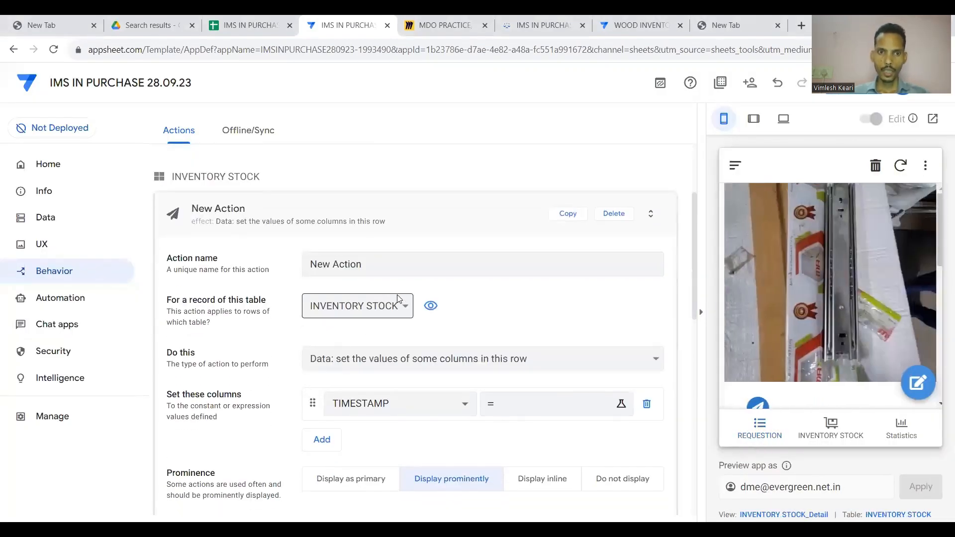
click(393, 265)
key(BackSpace)
key(BackSpace)
key(BackSpace)
key(BackSpace)
key(BackSpace)
key(BackSpace)
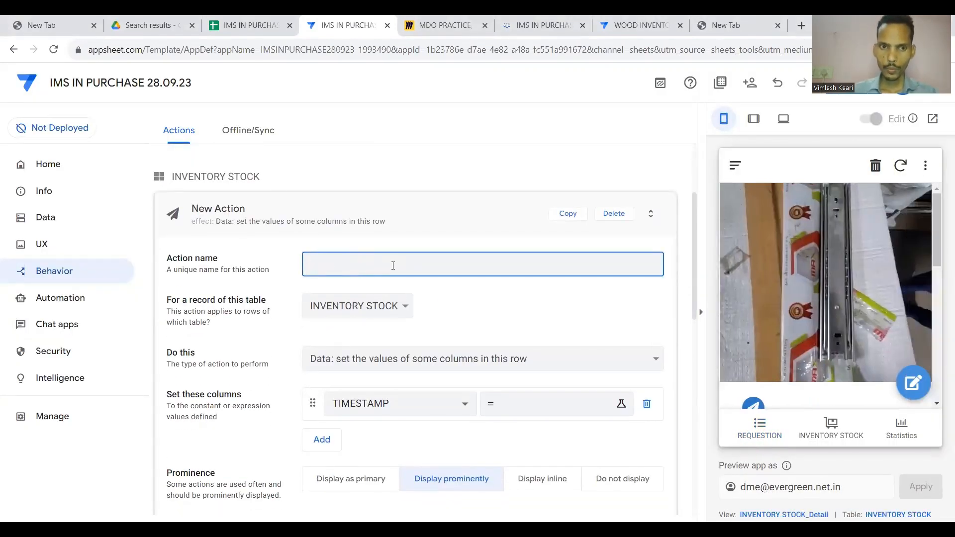
text(ISSUE QTY)
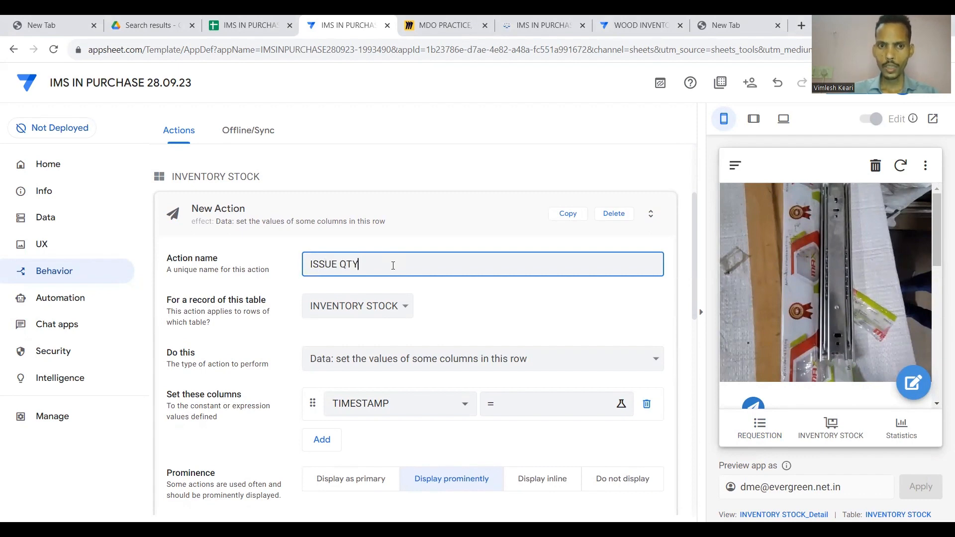
click(405, 308)
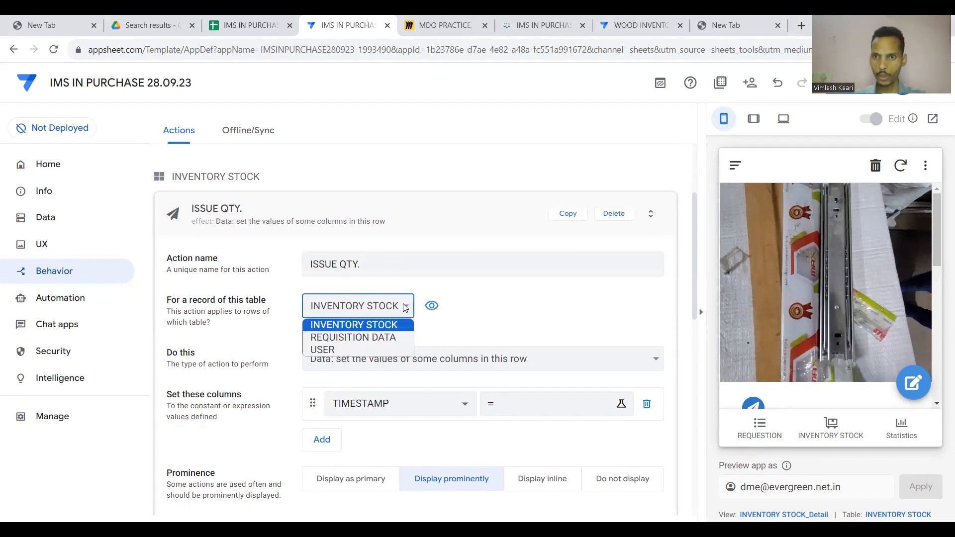
click(385, 338)
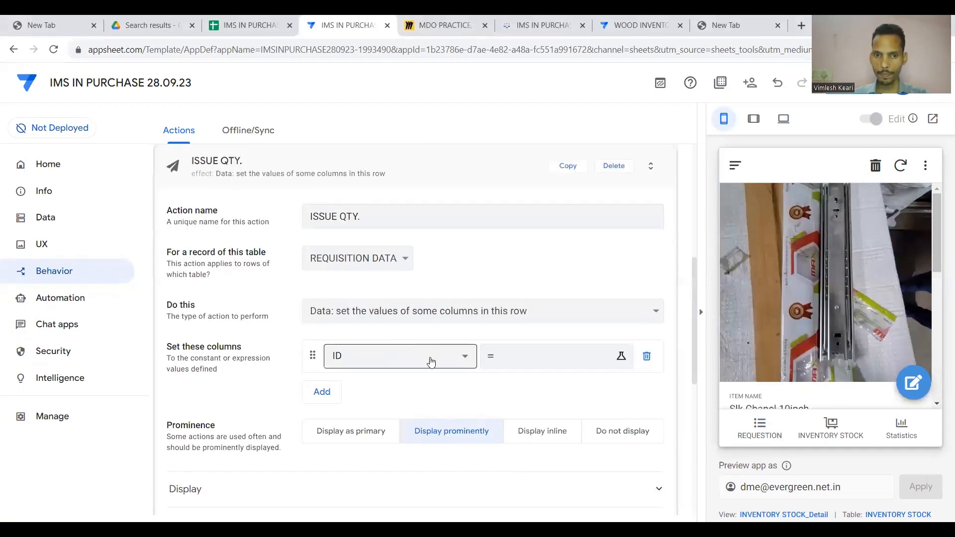
Keep the set-column-values action type, target the ISSUE_QTY column, and open its value expression.
click(453, 315)
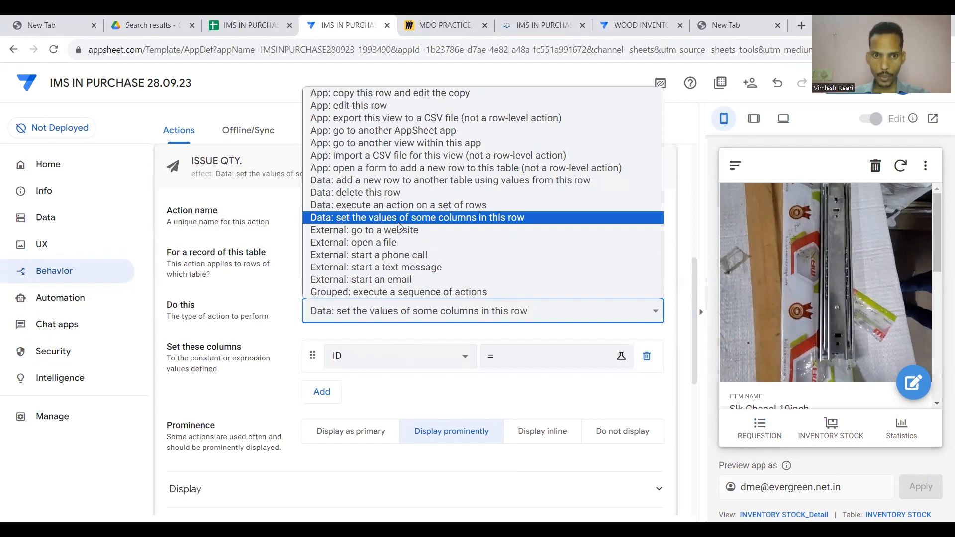
click(510, 218)
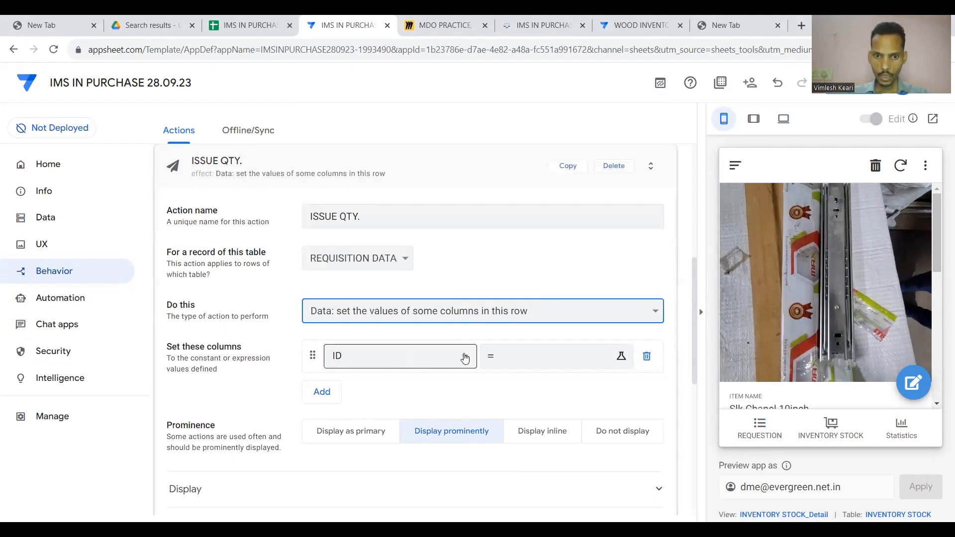
click(463, 356)
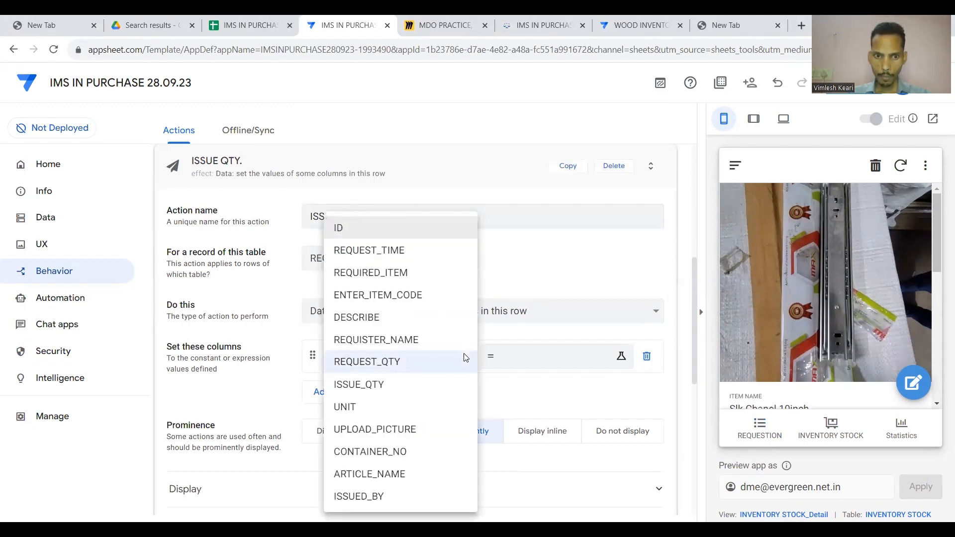
click(409, 385)
click(536, 359)
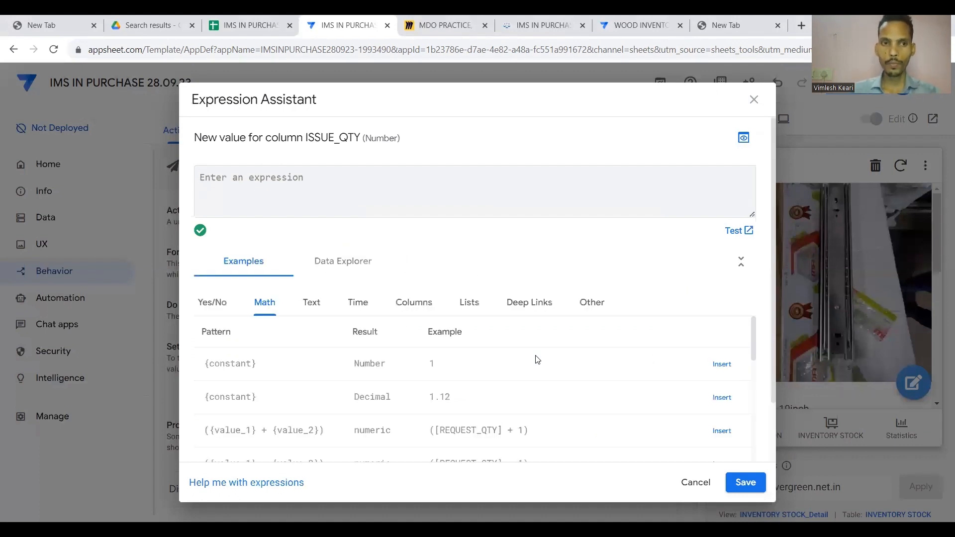
Enter INPUT("ISSUE QTY",[_THISROW].[REQUEST_QTY]) as ISSUE_QTY's value and save the expression.
text(INPUT)
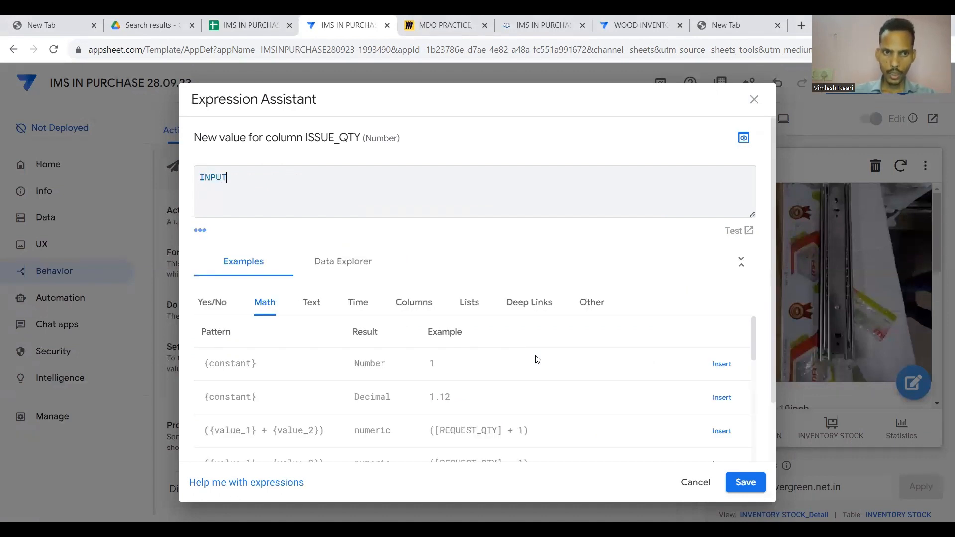
text(()
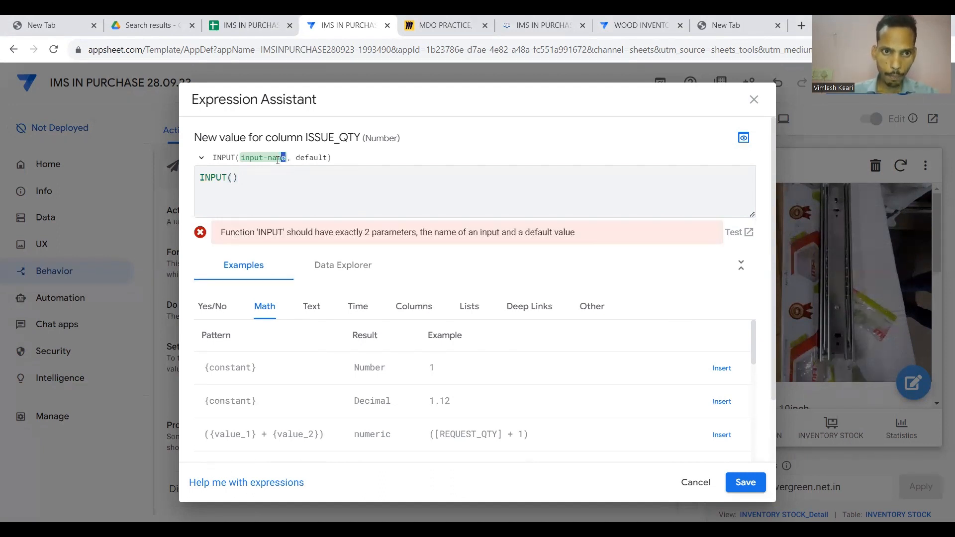
drag(288, 160, 247, 160)
click(234, 177)
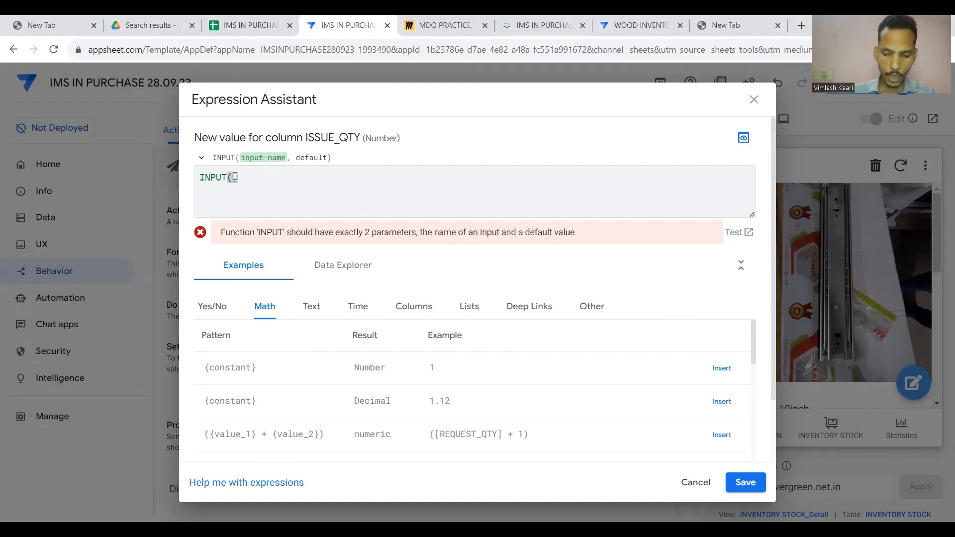
text("ISSUE Q)
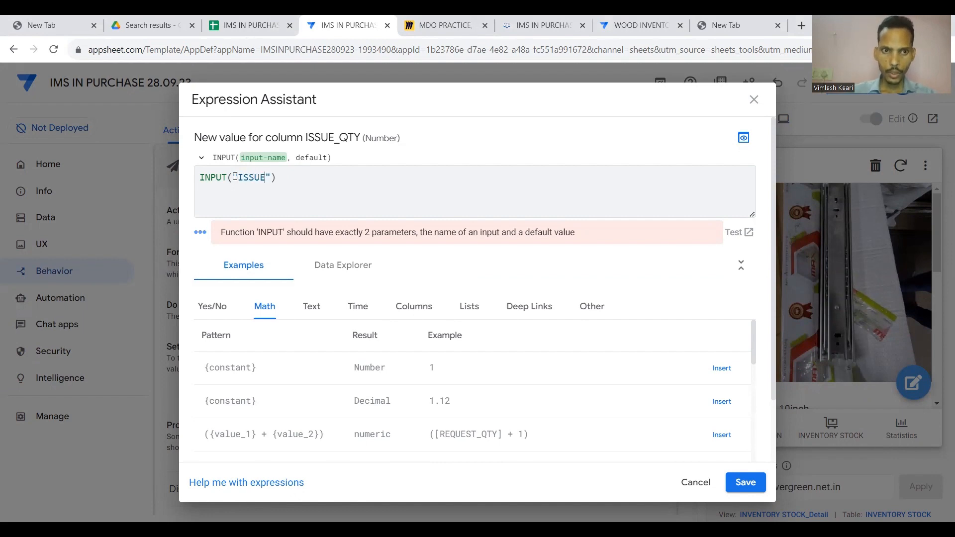
text(TY",)
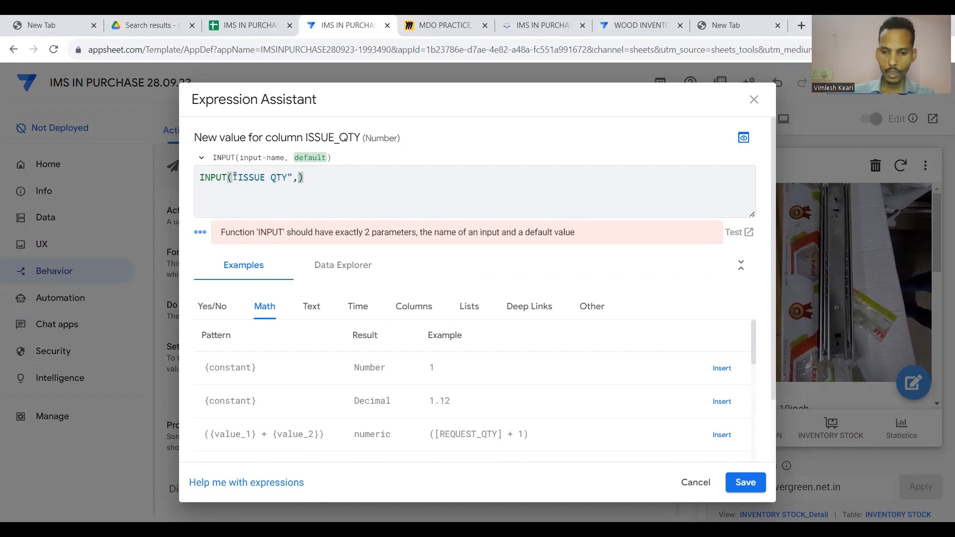
text([)
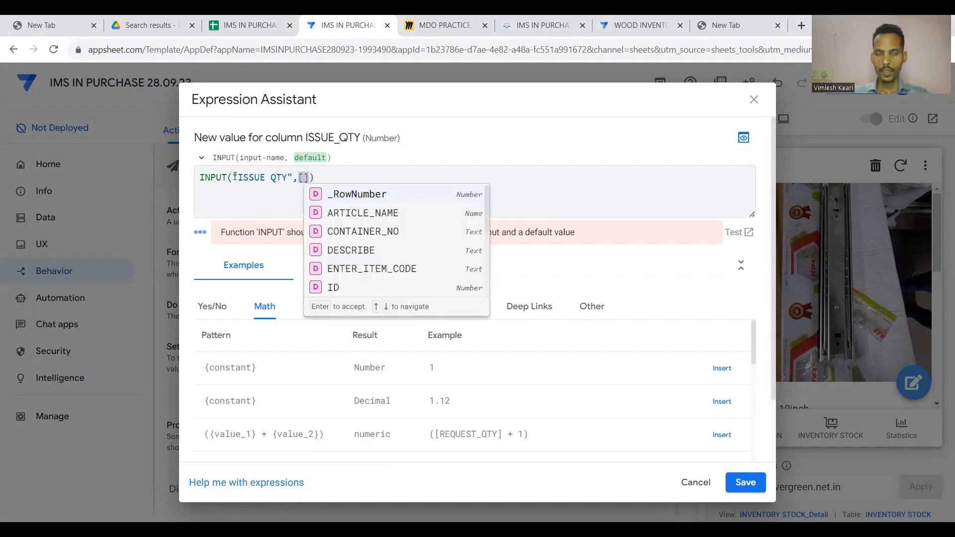
text(_THISROW)
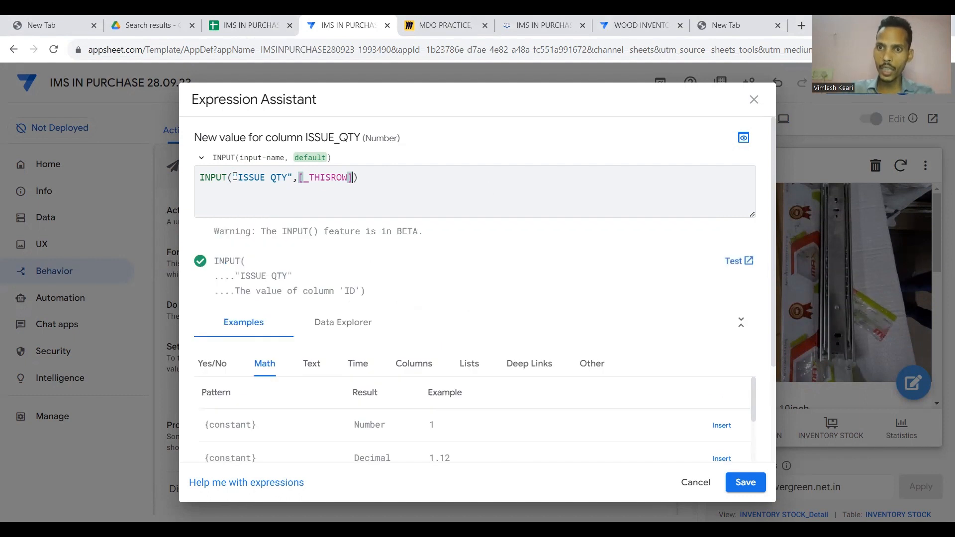
text(.[)
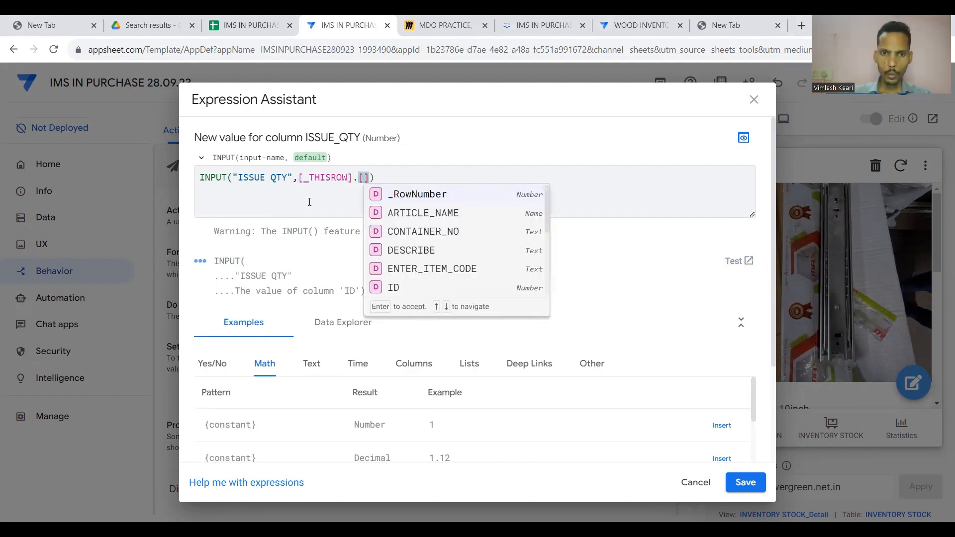
scroll(378, 247, down, 3)
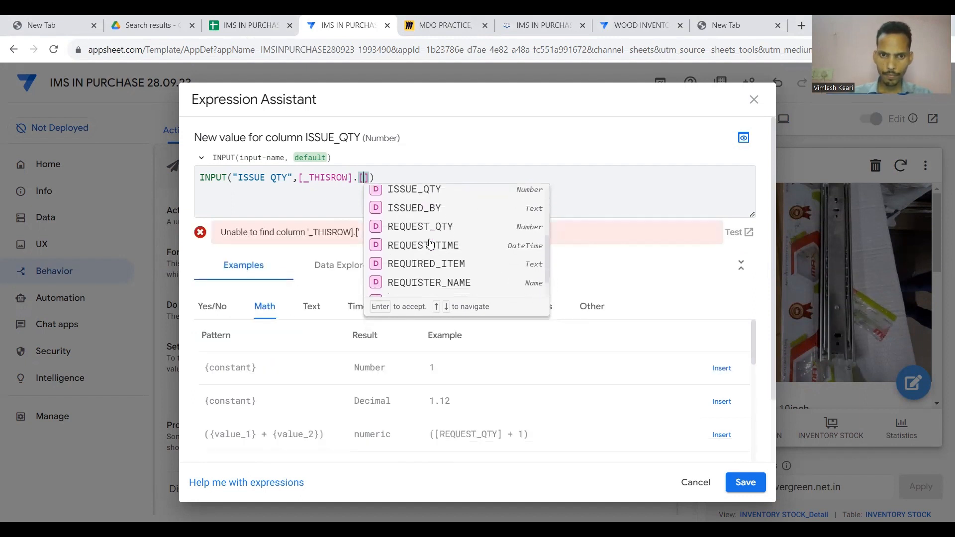
scroll(430, 244, up, 2)
scroll(431, 243, down, 1)
click(432, 254)
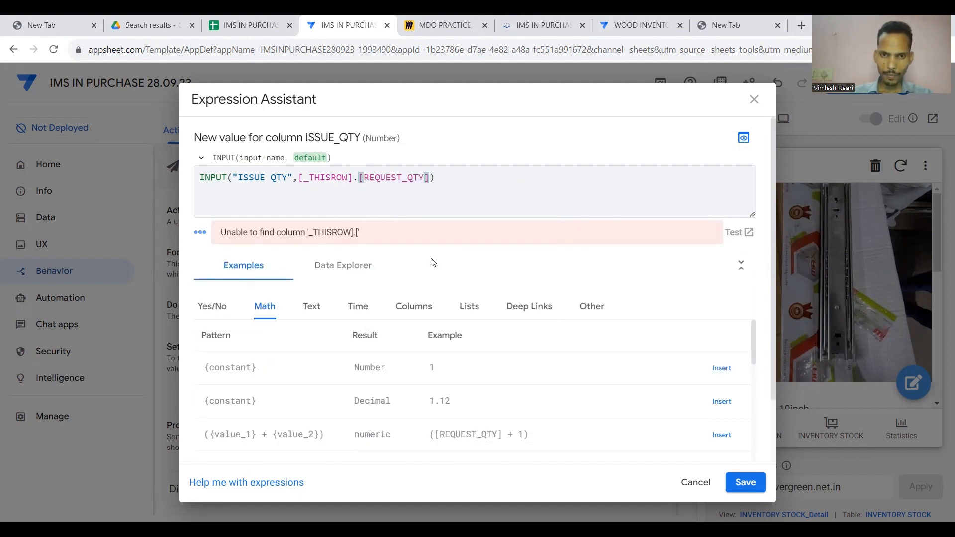
click(473, 198)
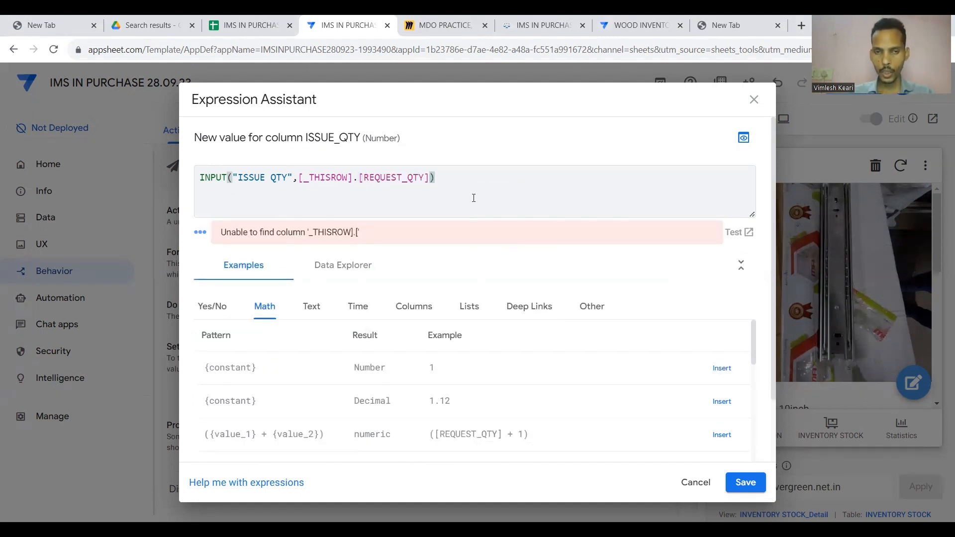
click(745, 483)
Give the ISSUE QTY. action the 'tick' check-mark icon and save the app.
scroll(638, 364, down, 1)
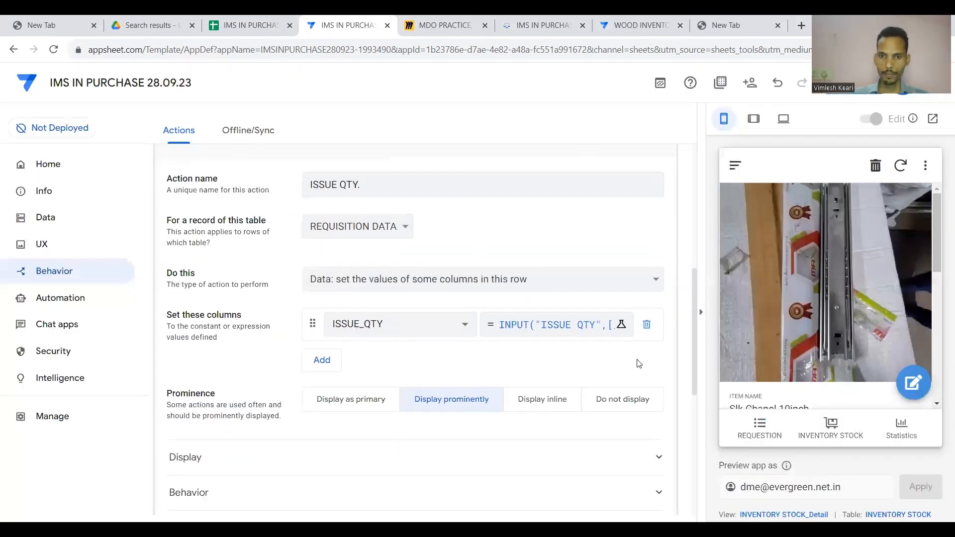
scroll(547, 262, up, 2)
scroll(438, 280, down, 5)
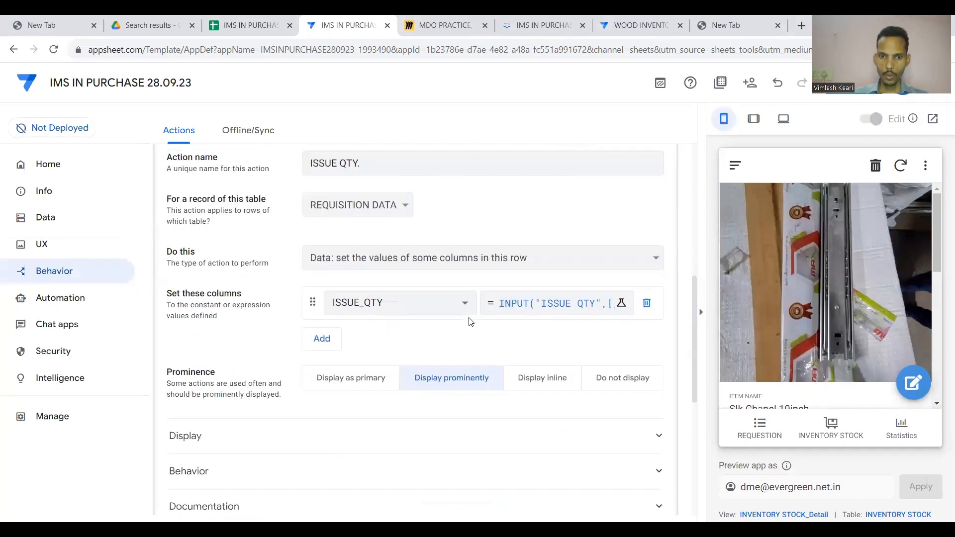
click(481, 322)
scroll(482, 321, up, 2)
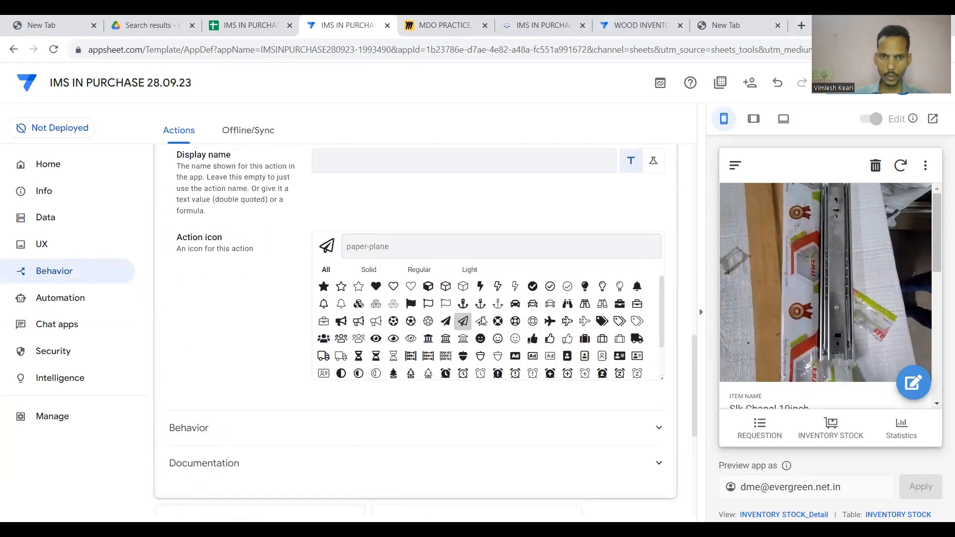
text(tick)
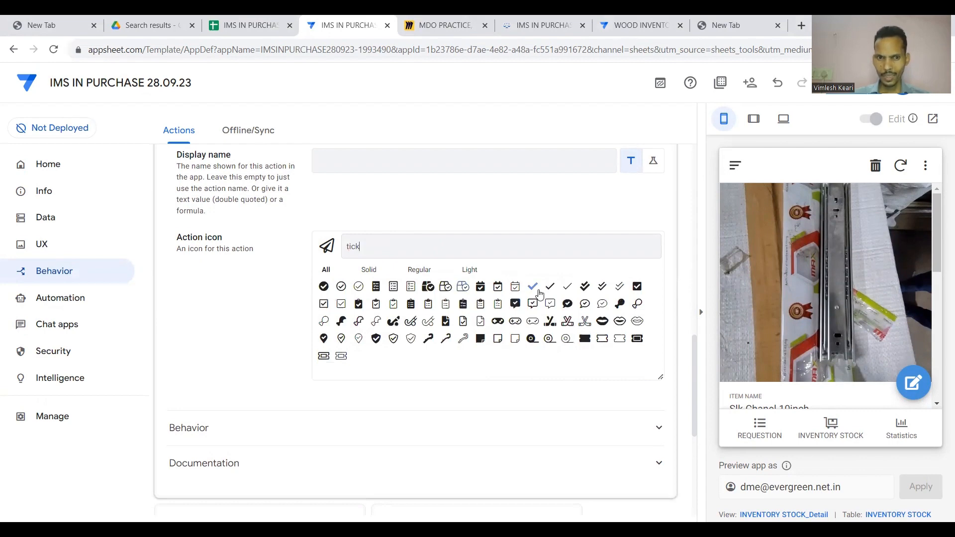
click(533, 287)
scroll(522, 209, up, 10)
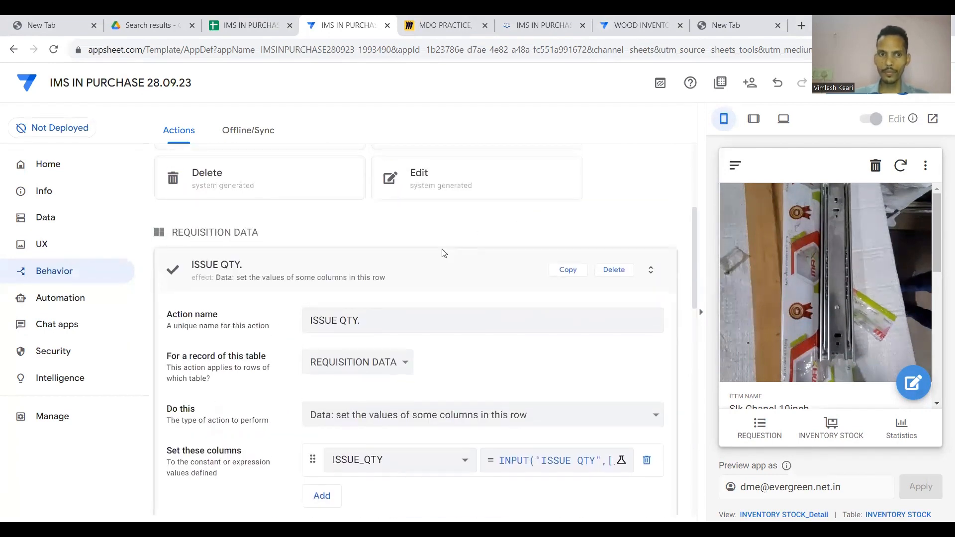
click(440, 255)
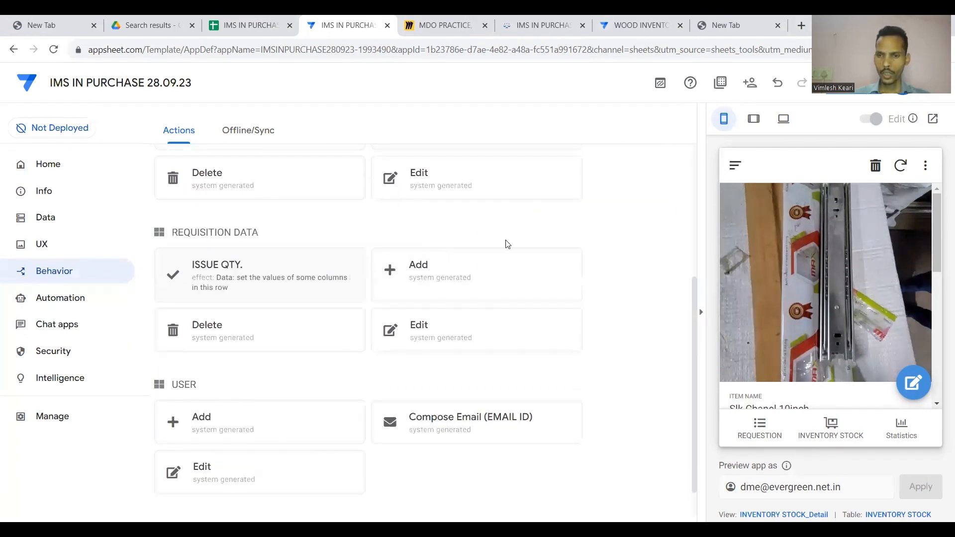
click(850, 94)
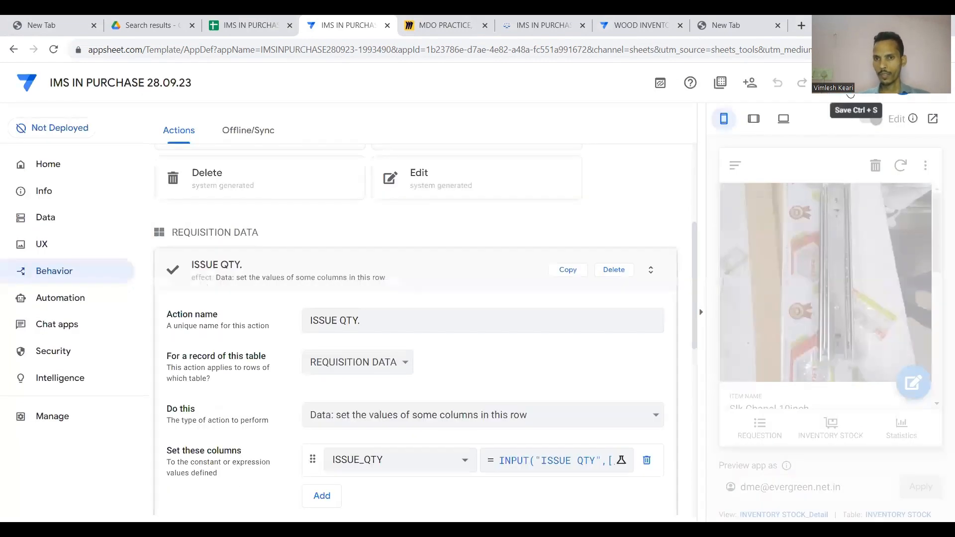
In the preview, add a requisition for Slk Chanel 10inch with REQUEST_QTY 50.
click(438, 268)
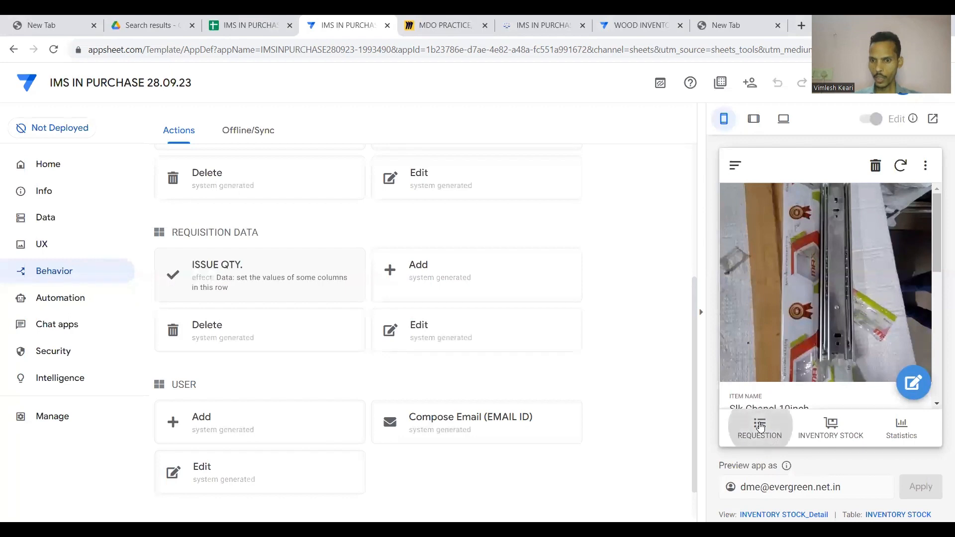
click(759, 425)
scroll(890, 229, right, 5)
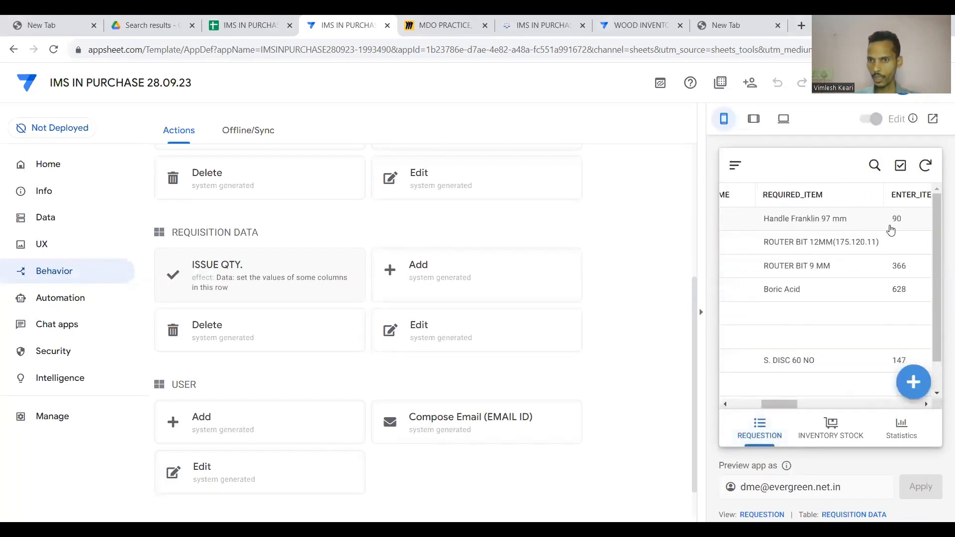
scroll(890, 228, right, 3)
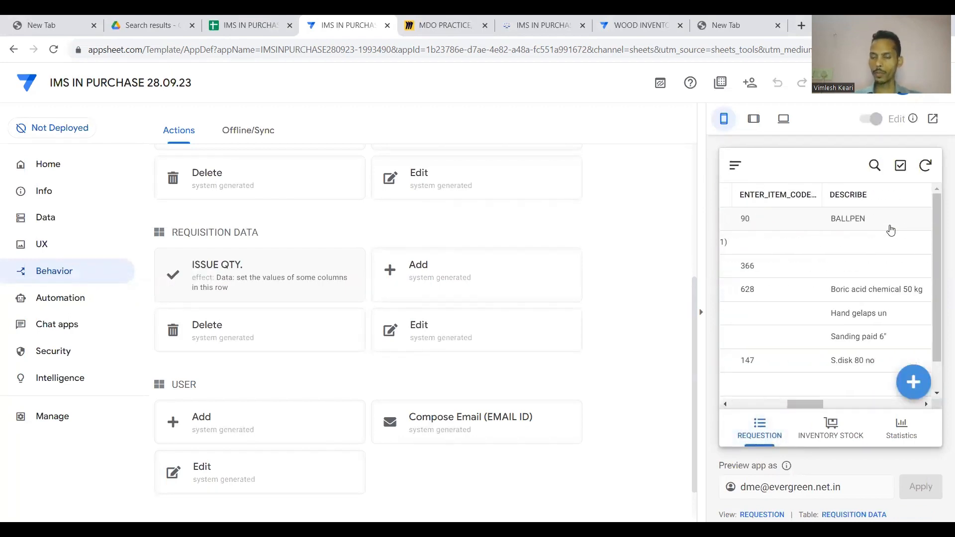
click(913, 382)
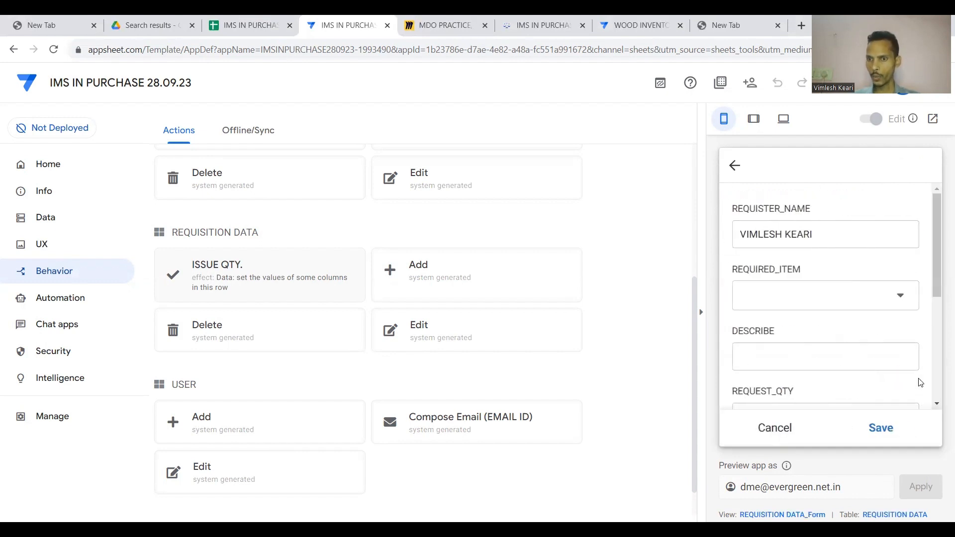
click(909, 298)
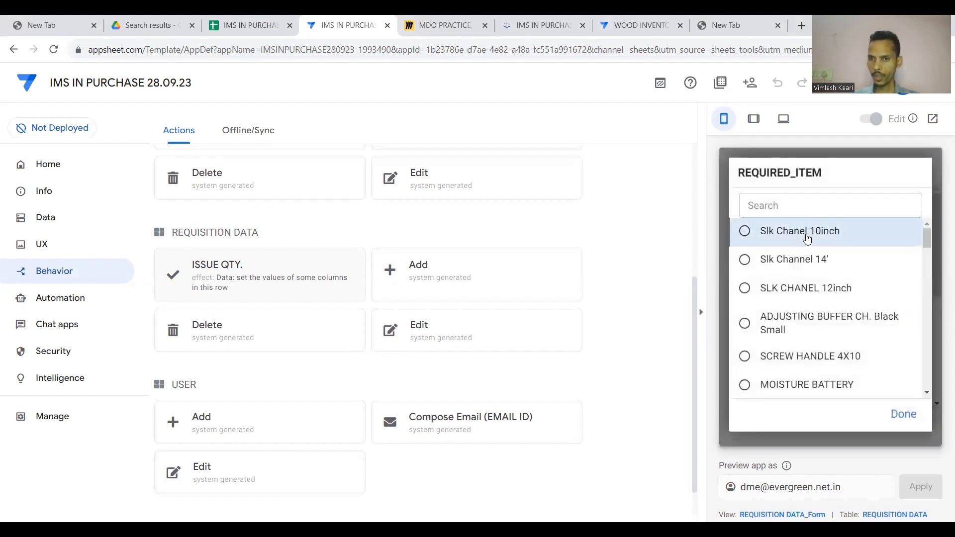
click(753, 234)
scroll(807, 233, down, 2)
click(809, 351)
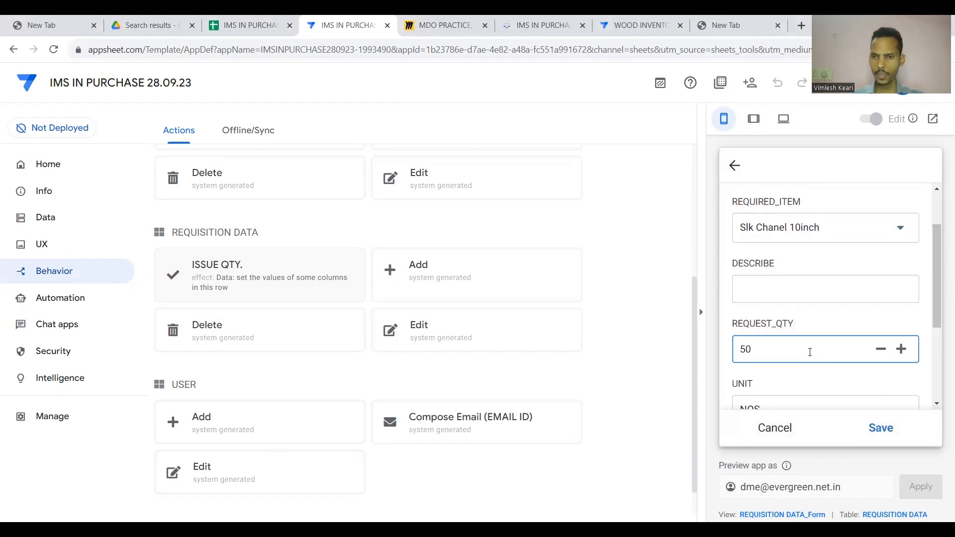
text(50)
scroll(810, 352, down, 3)
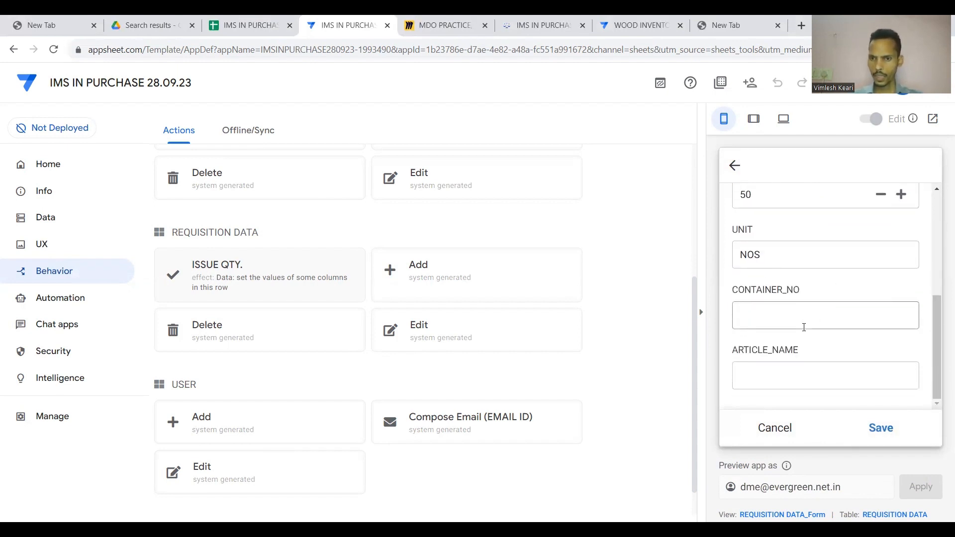
click(874, 424)
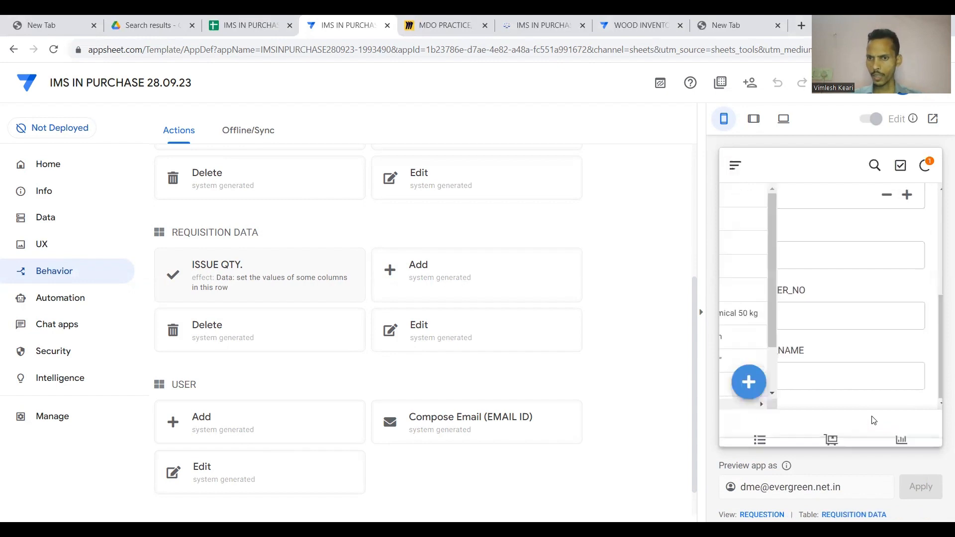
Scroll the requisition table to check the new row, then open its details.
scroll(844, 231, left, 3)
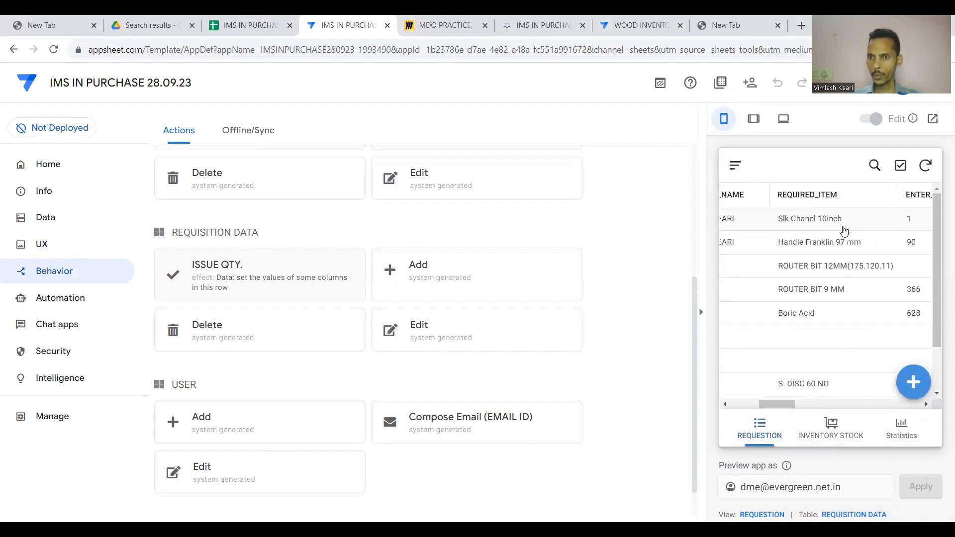
scroll(843, 231, left, 5)
scroll(844, 231, right, 6)
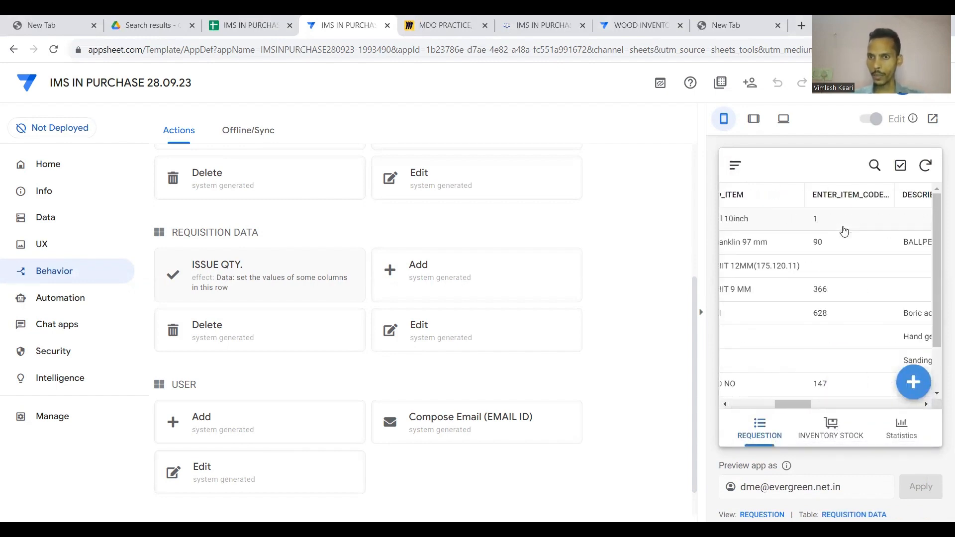
scroll(843, 231, right, 4)
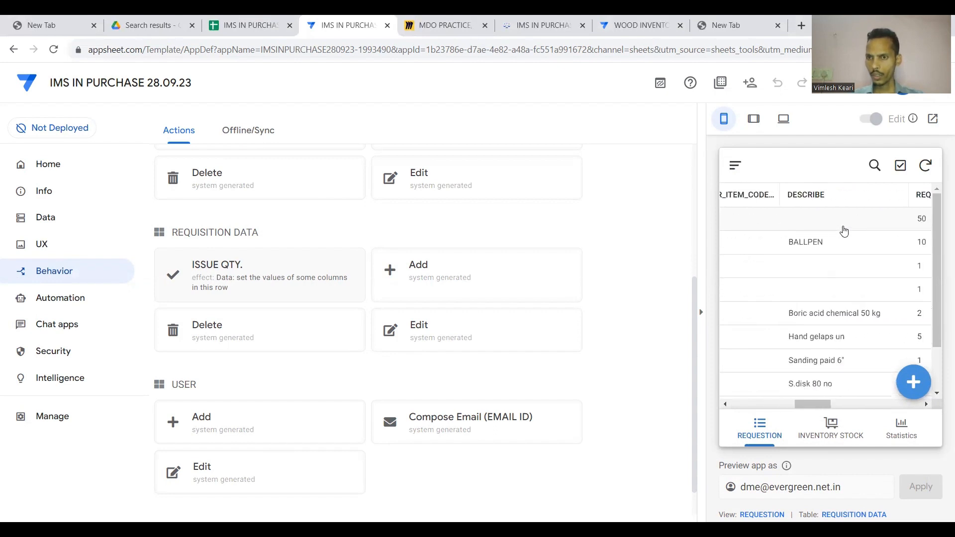
scroll(843, 231, right, 5)
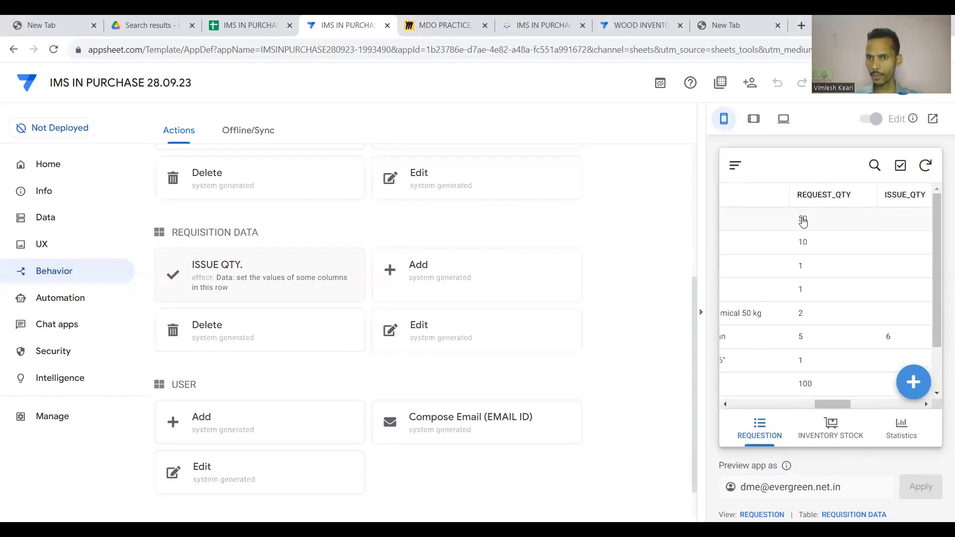
scroll(803, 222, left, 10)
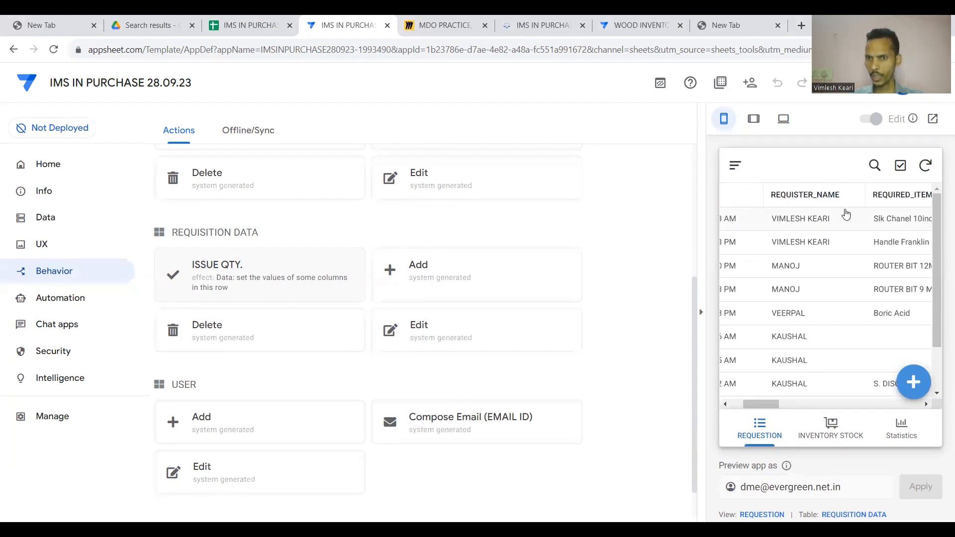
scroll(890, 224, right, 8)
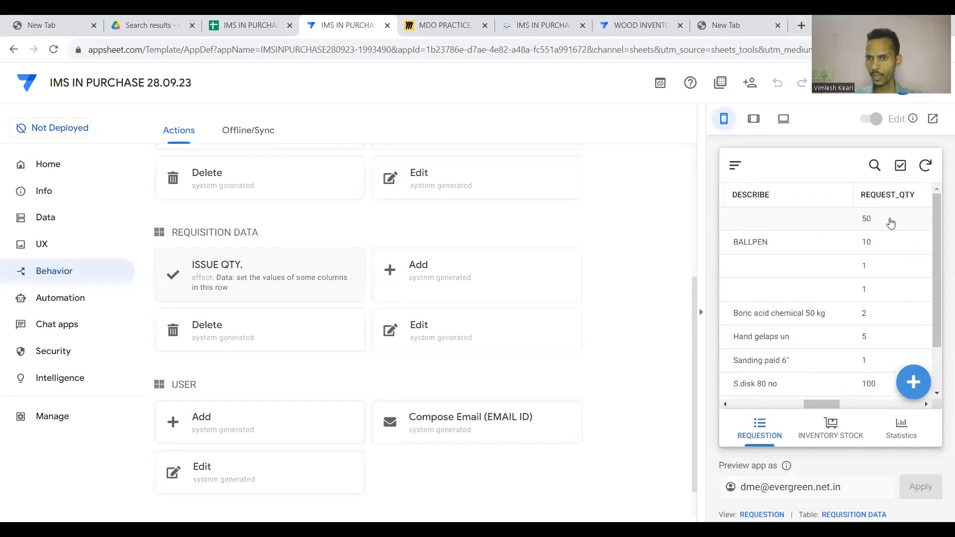
scroll(890, 224, right, 2)
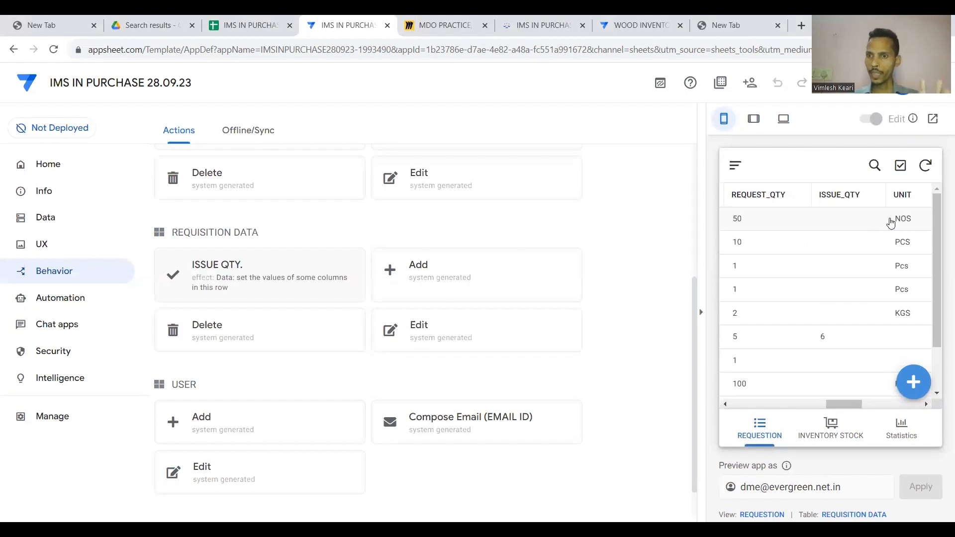
click(890, 224)
Run ISSUE QTY. on the Slk Chanel 10inch requisition and save an issued quantity of 50.
click(761, 234)
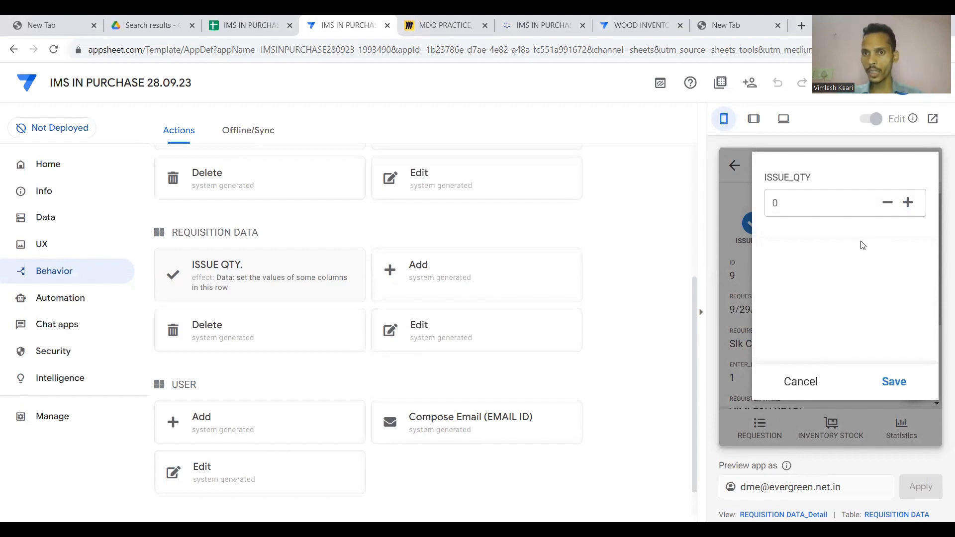
click(864, 207)
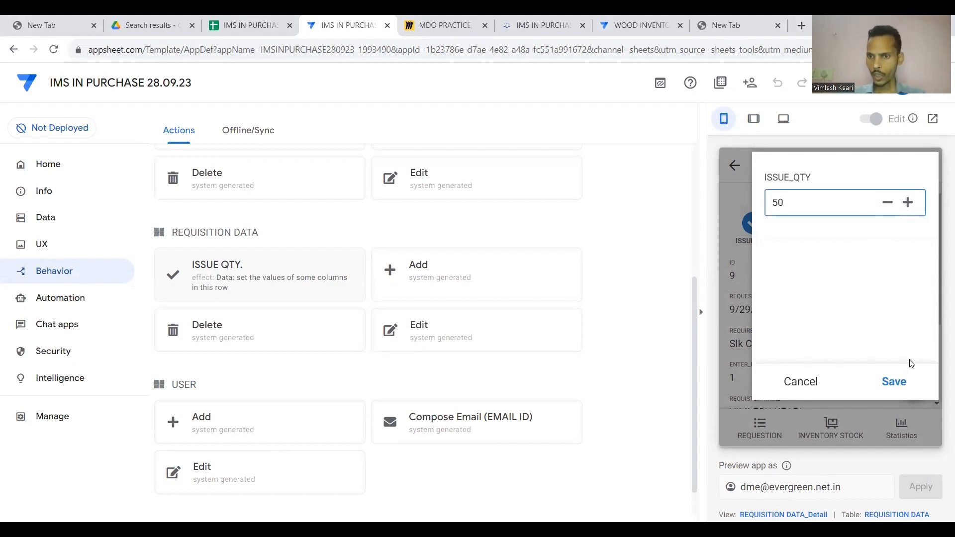
click(896, 382)
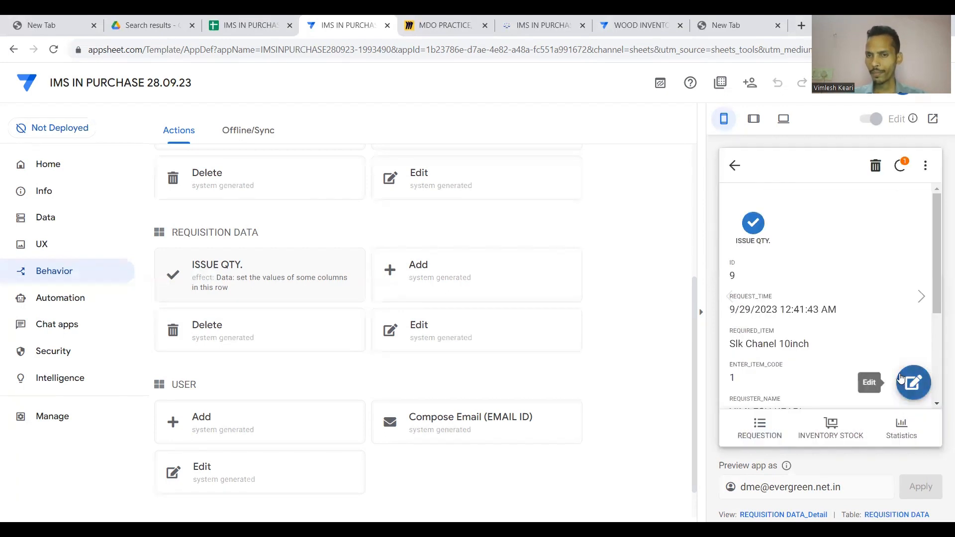
click(735, 165)
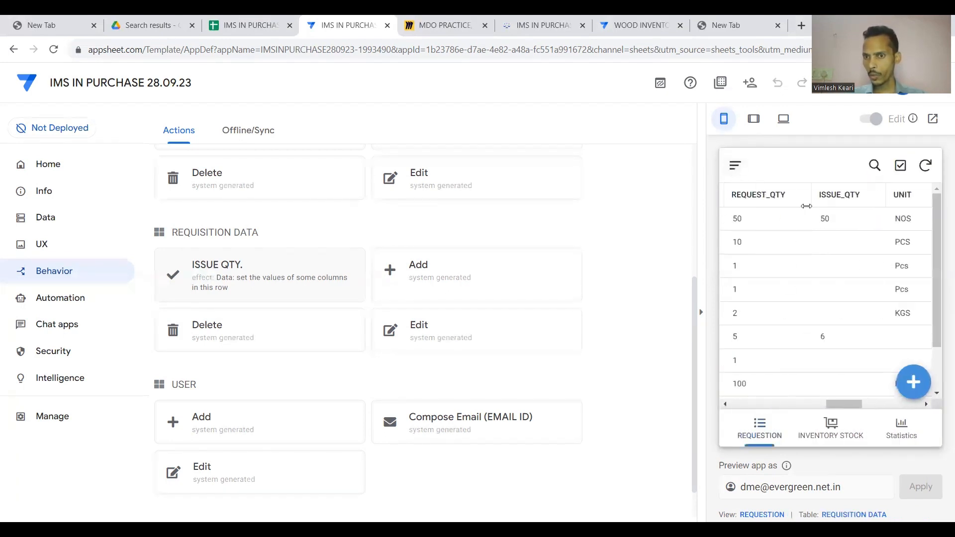
scroll(842, 220, left, 3)
scroll(842, 220, right, 3)
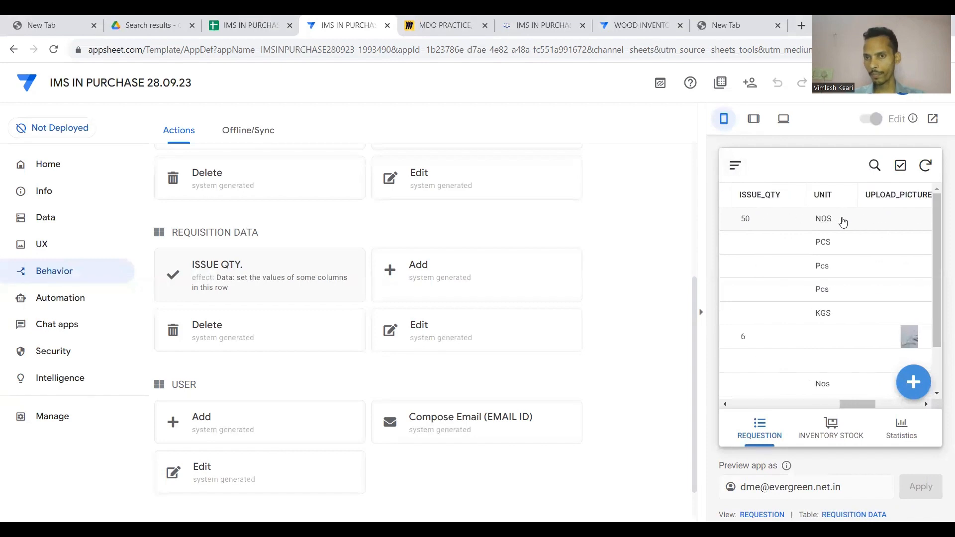
scroll(842, 221, left, 3)
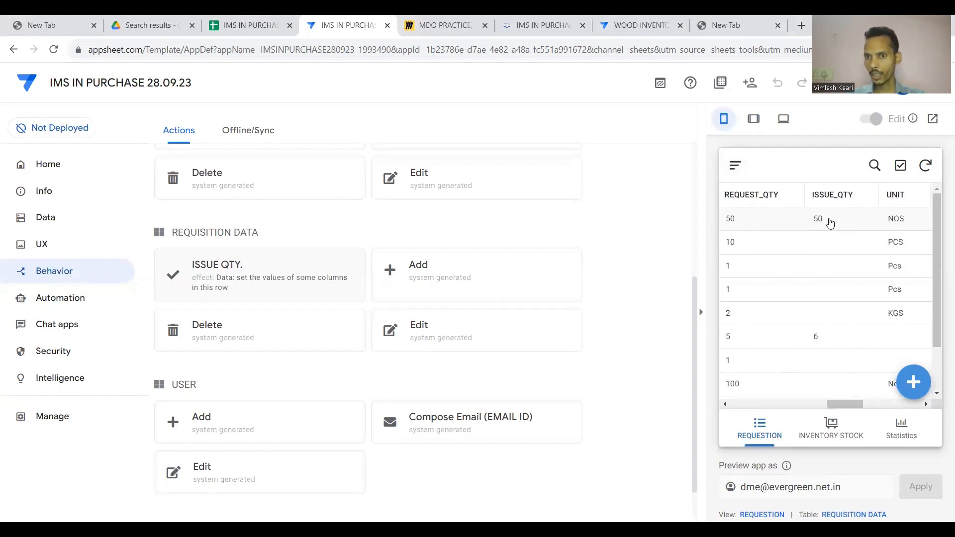
Reopen the requisition and change its issued quantity to 45 with ISSUE QTY.
click(830, 222)
click(749, 223)
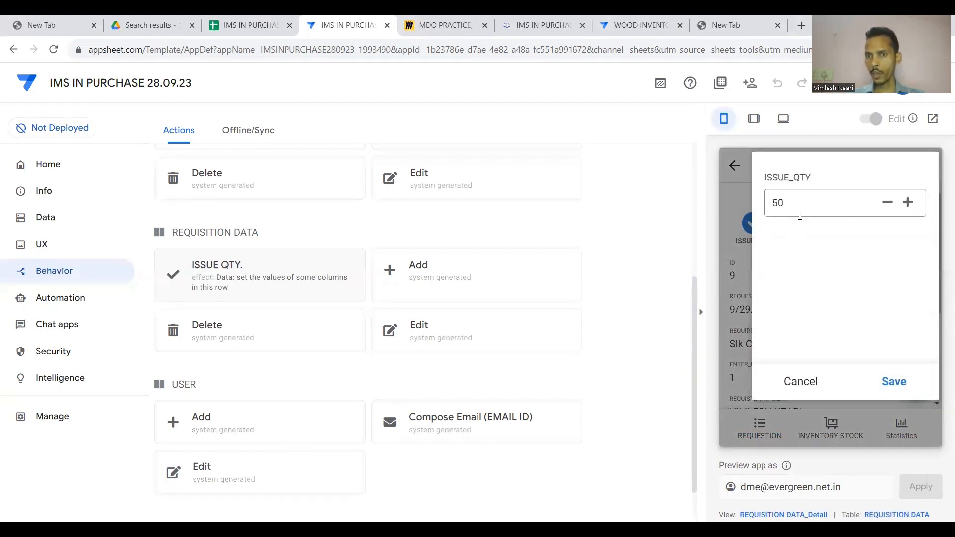
click(801, 212)
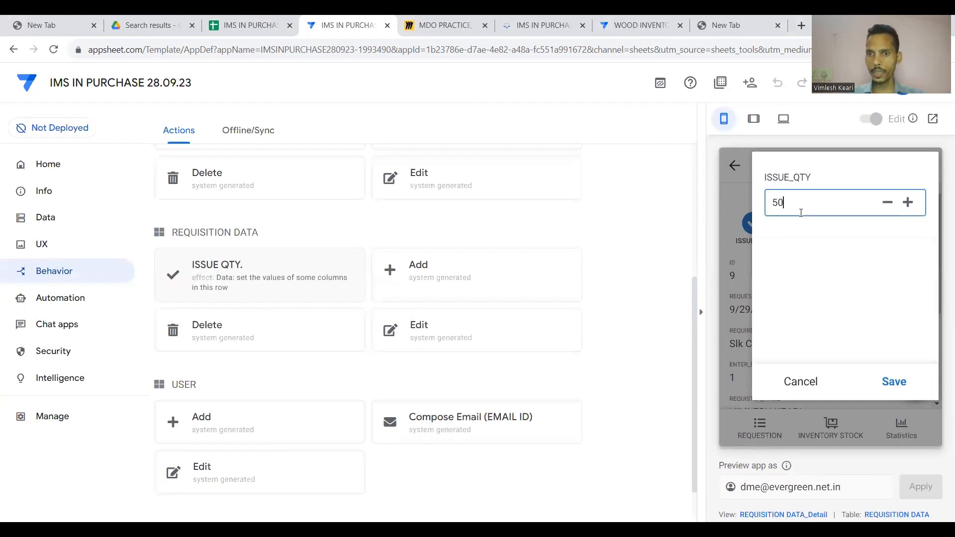
click(891, 384)
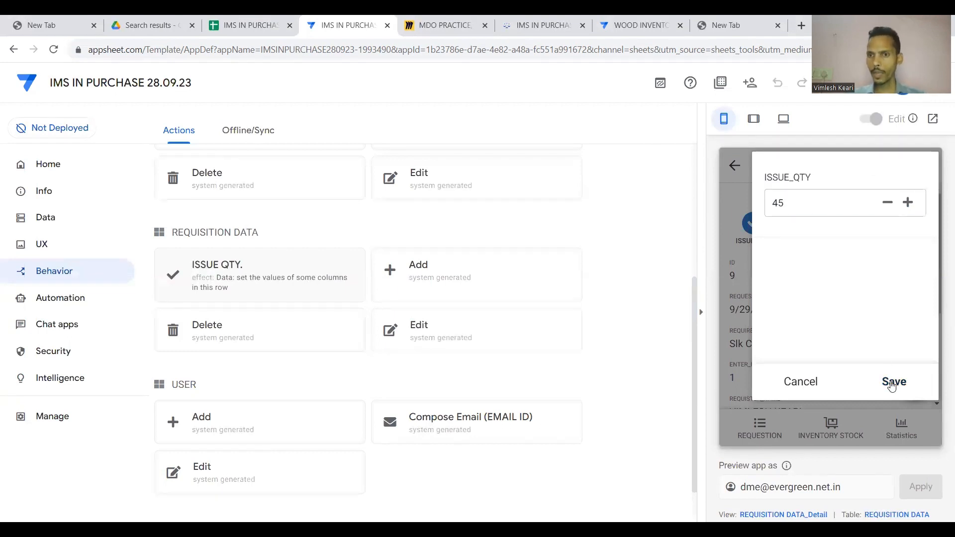
click(735, 165)
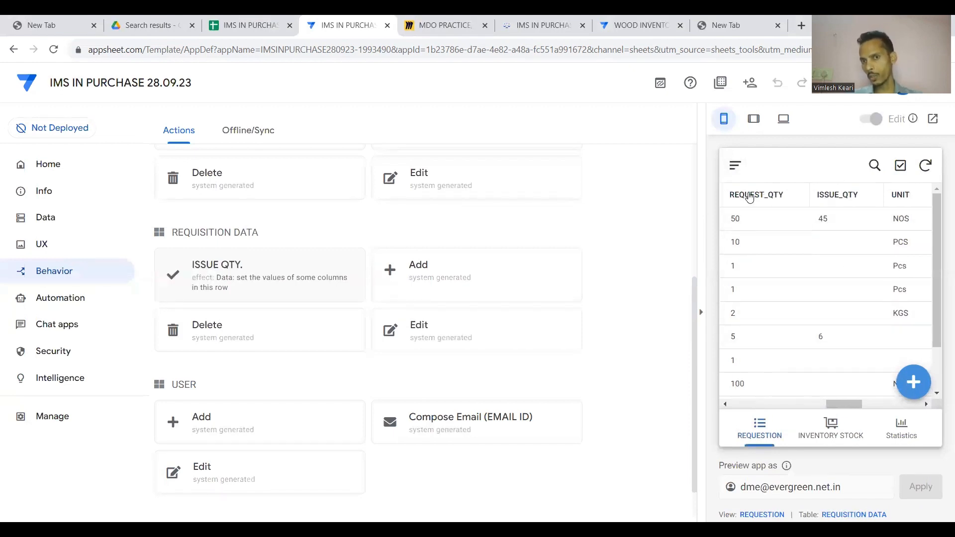
Check the updated Slk Chanel 10inch row and its details, then return to the list.
scroll(857, 234, right, 10)
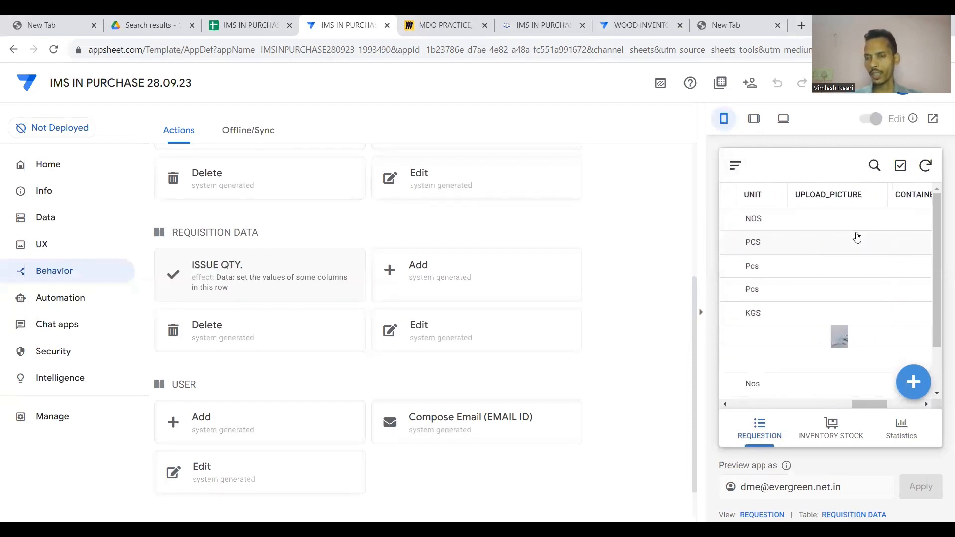
scroll(856, 236, left, 15)
scroll(857, 237, left, 5)
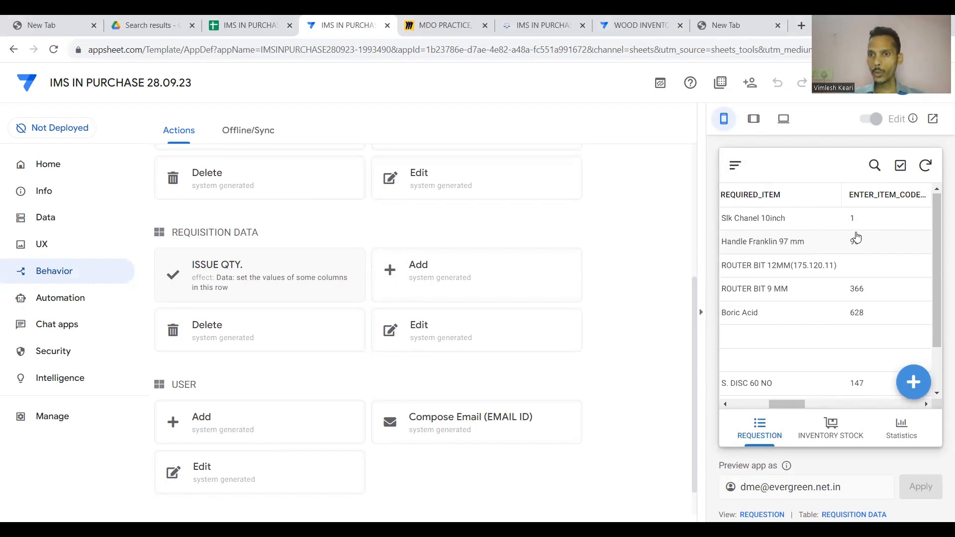
scroll(856, 237, right, 15)
scroll(857, 237, left, 15)
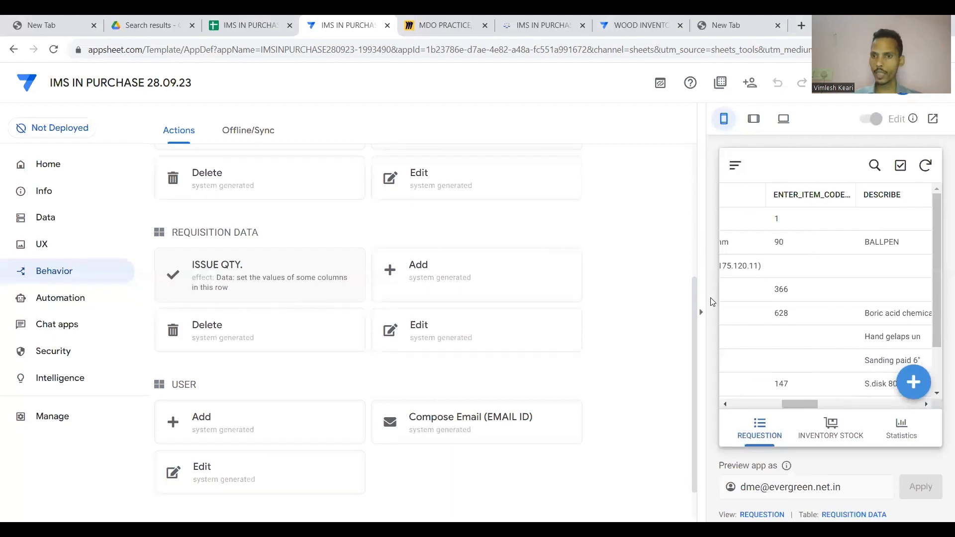
click(816, 228)
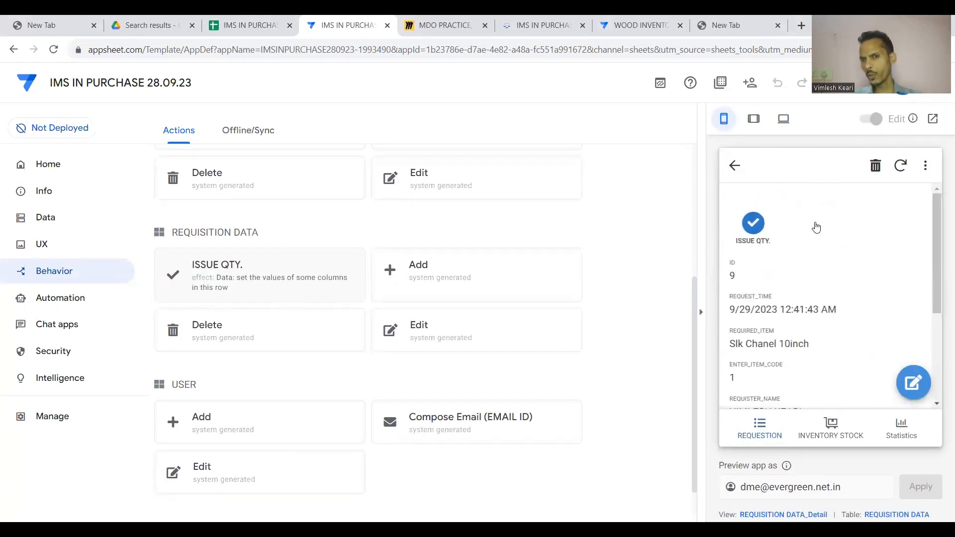
click(733, 169)
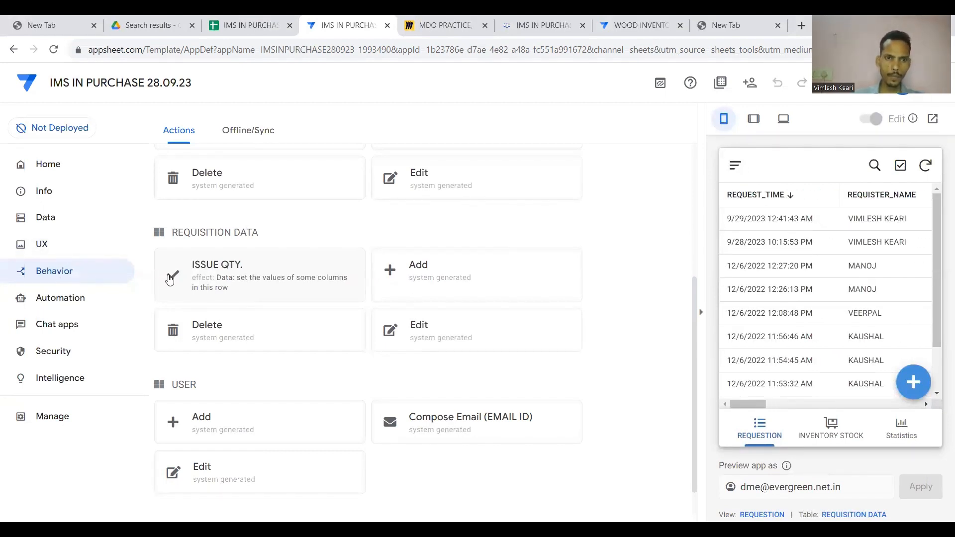
Set the ISSUE QTY. action to Display inline, attached to the ISSUED_BY column.
click(232, 280)
scroll(283, 328, down, 3)
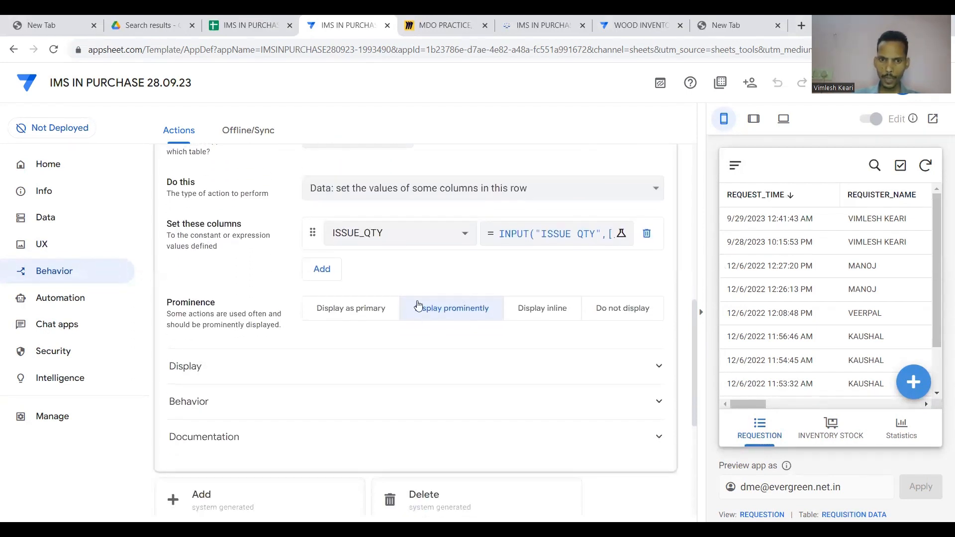
click(536, 313)
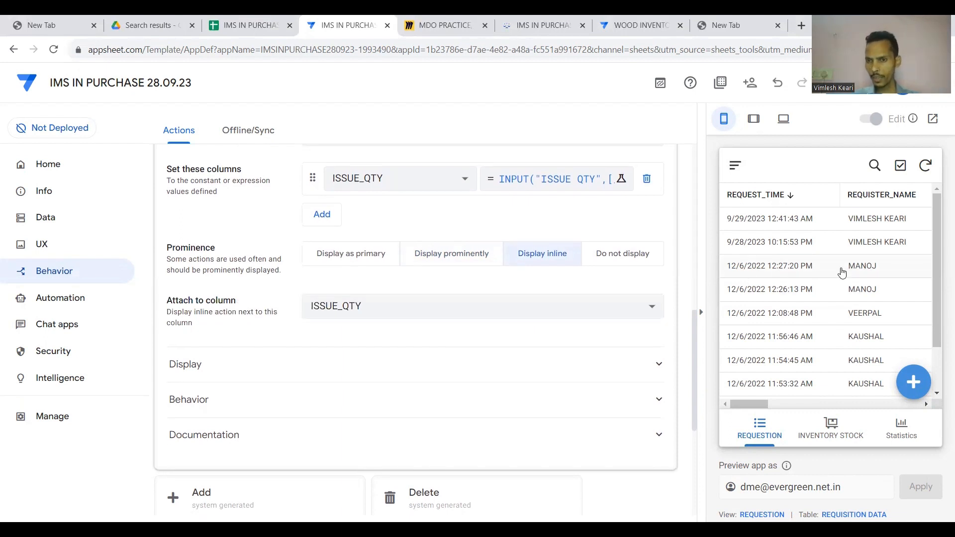
scroll(841, 273, right, 3)
scroll(841, 273, right, 5)
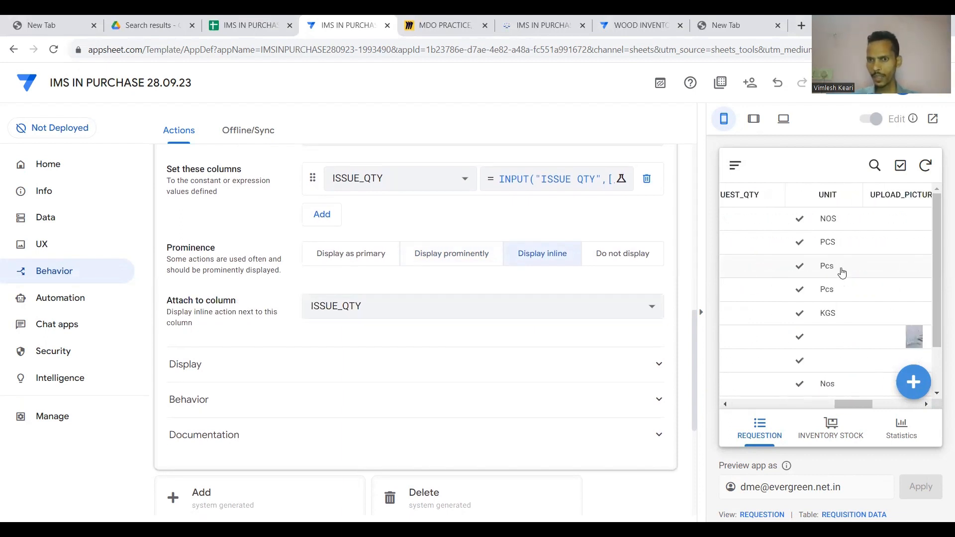
scroll(842, 273, right, 4)
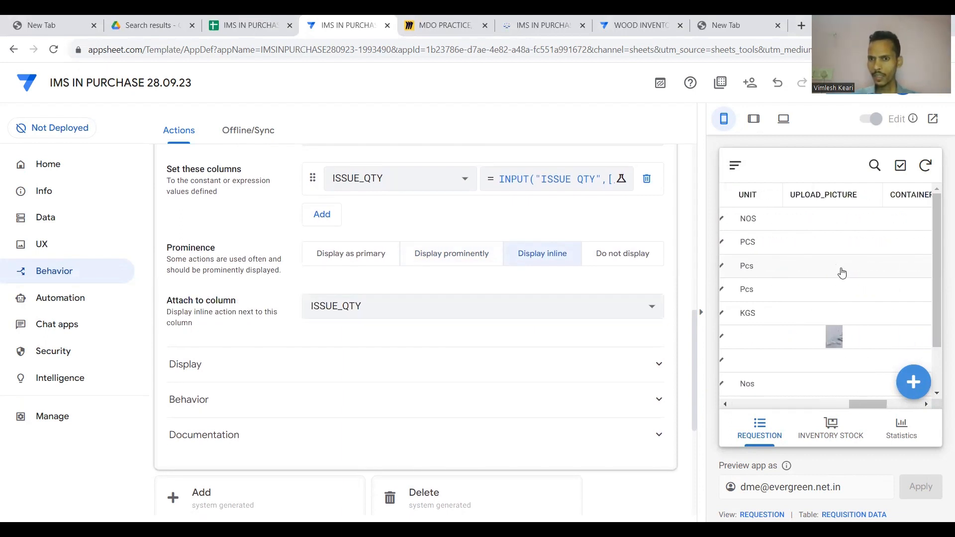
scroll(841, 273, right, 4)
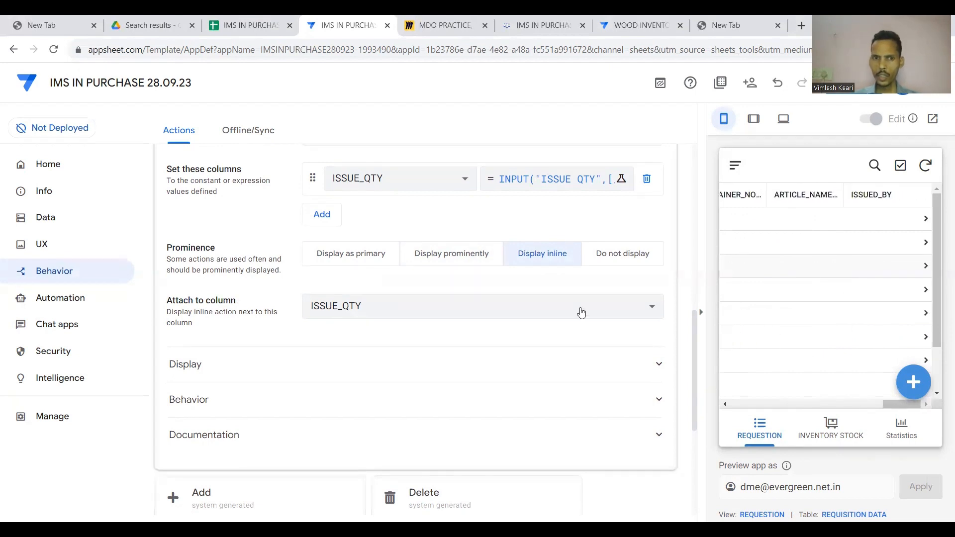
click(519, 315)
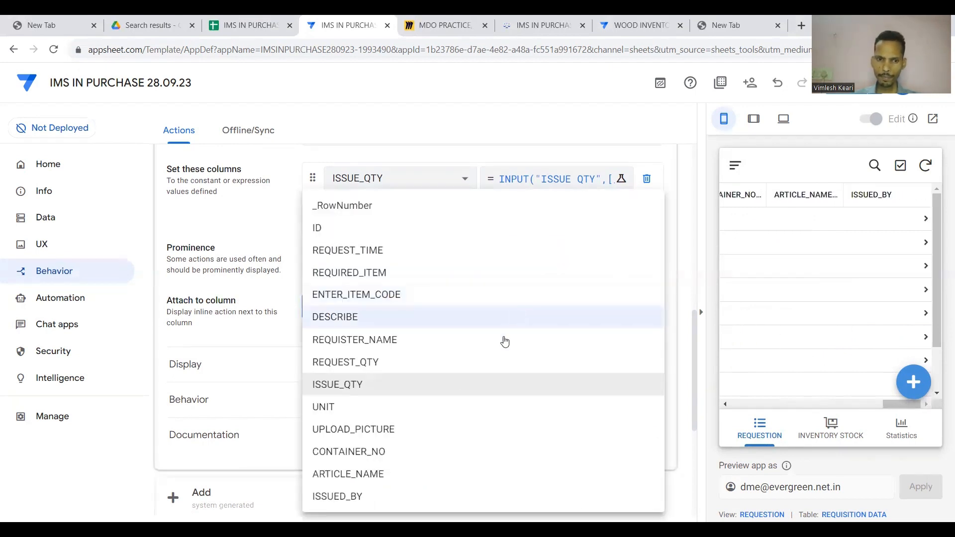
click(363, 498)
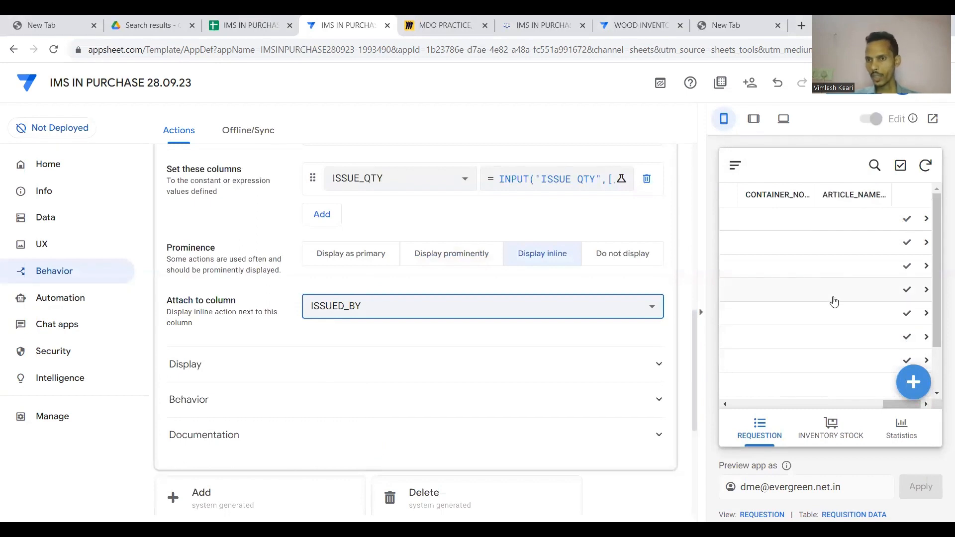
Test the inline check action: cancel on the first request, issue an increased quantity on the second.
click(905, 221)
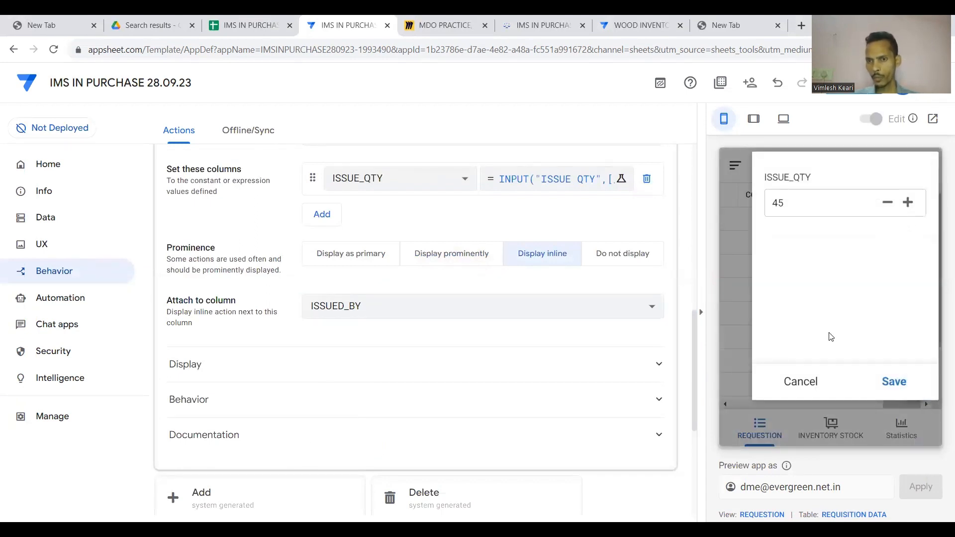
click(806, 388)
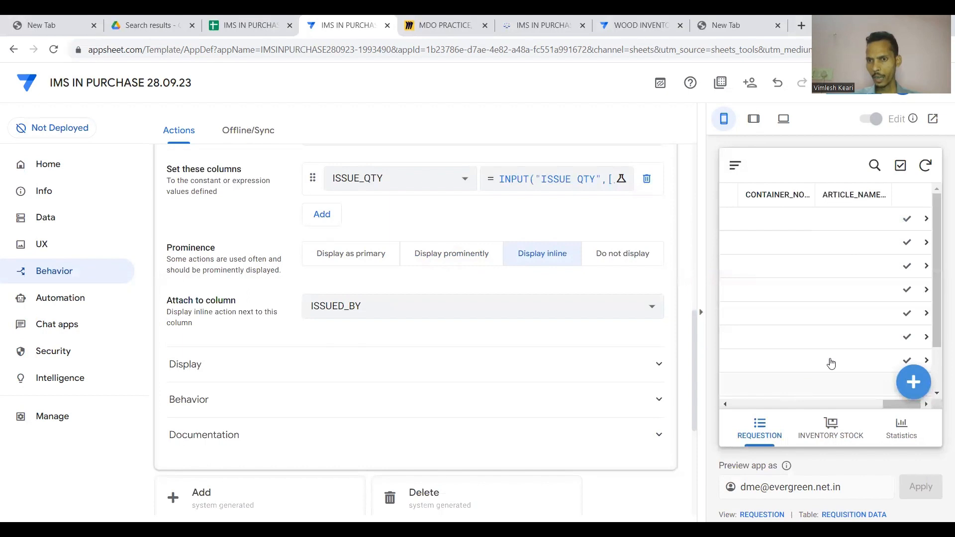
click(907, 243)
click(906, 203)
click(906, 204)
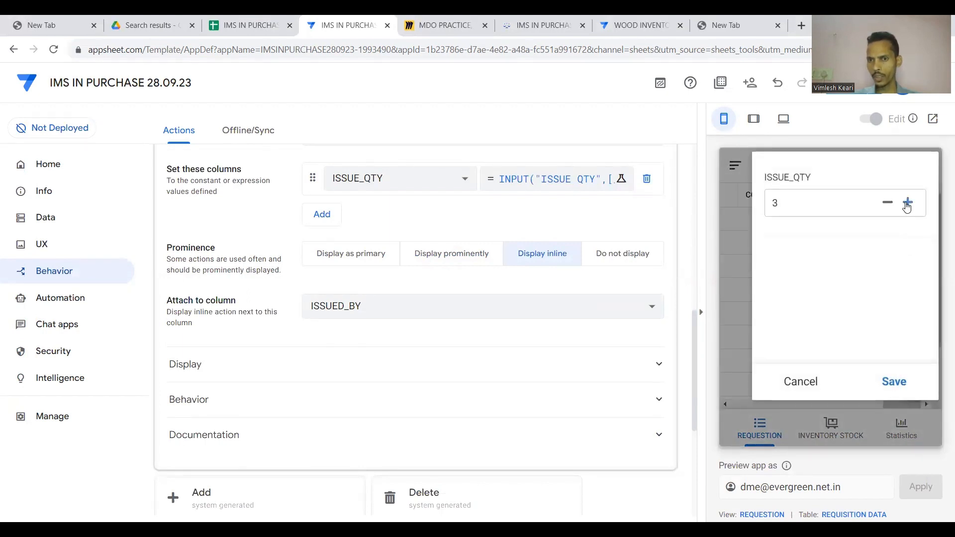
click(894, 382)
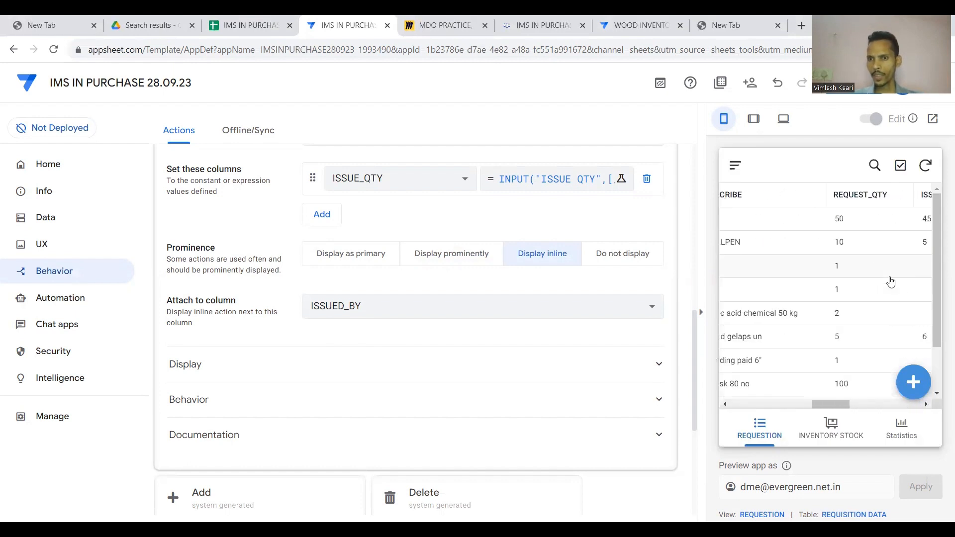
Save the app, collapse the action settings, and move to the UX section.
scroll(890, 282, right, 1)
key(ctrl+s)
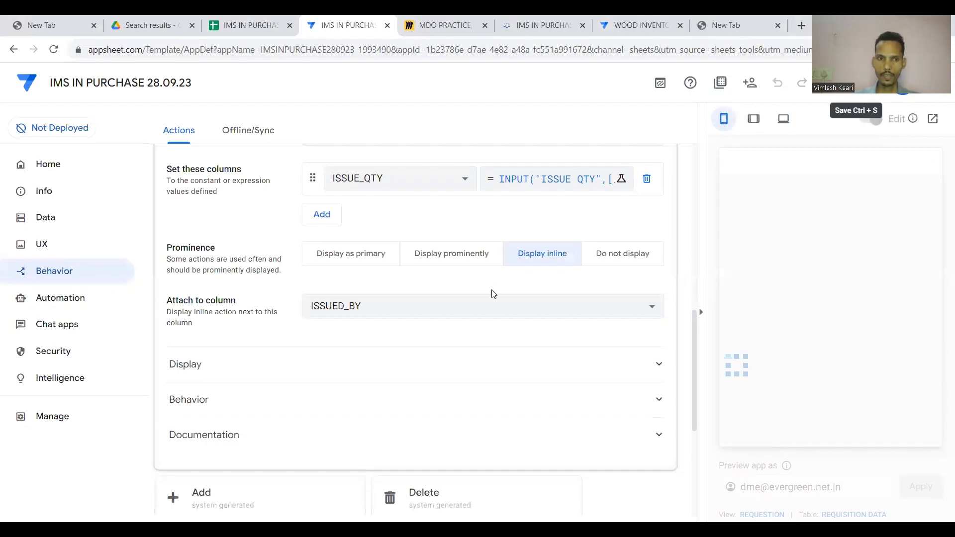
scroll(492, 293, up, 5)
click(458, 234)
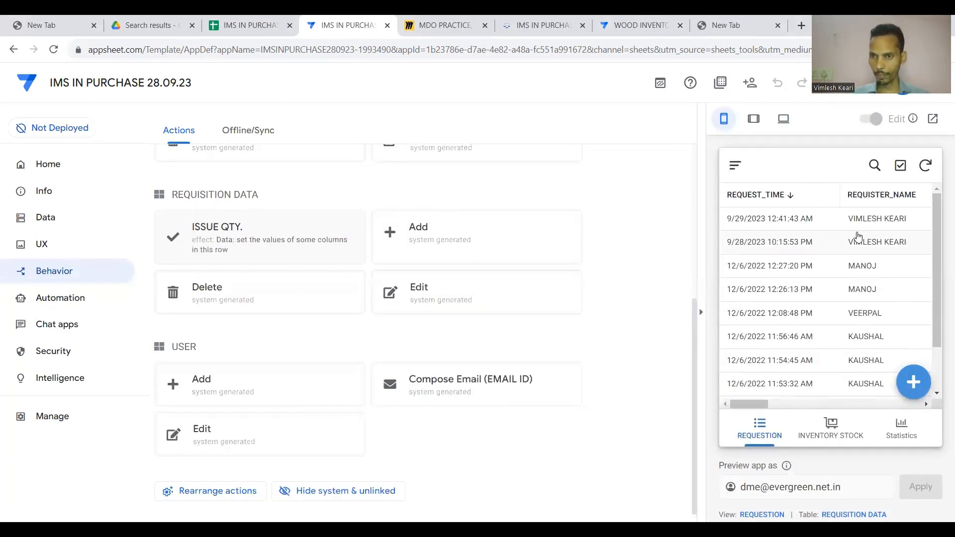
scroll(855, 239, right, 5)
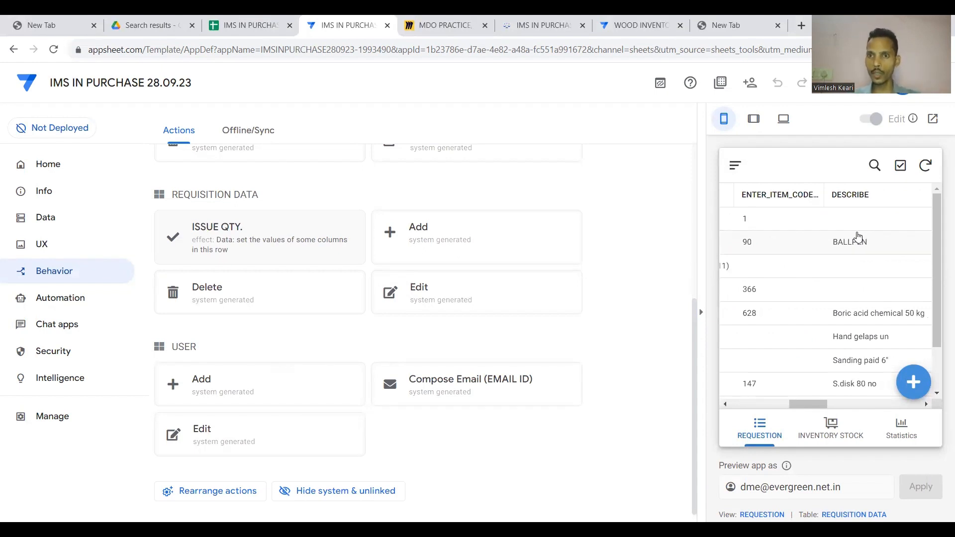
scroll(857, 237, left, 5)
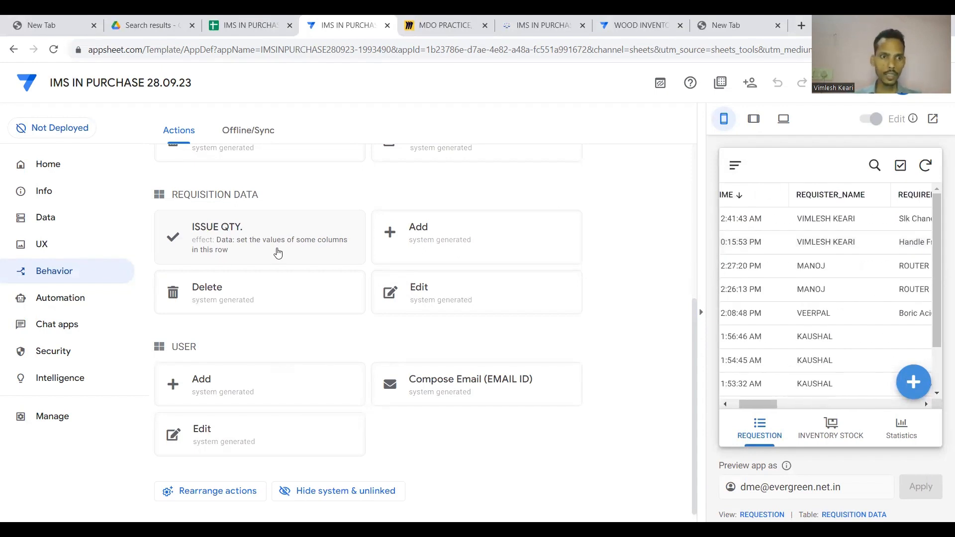
click(50, 250)
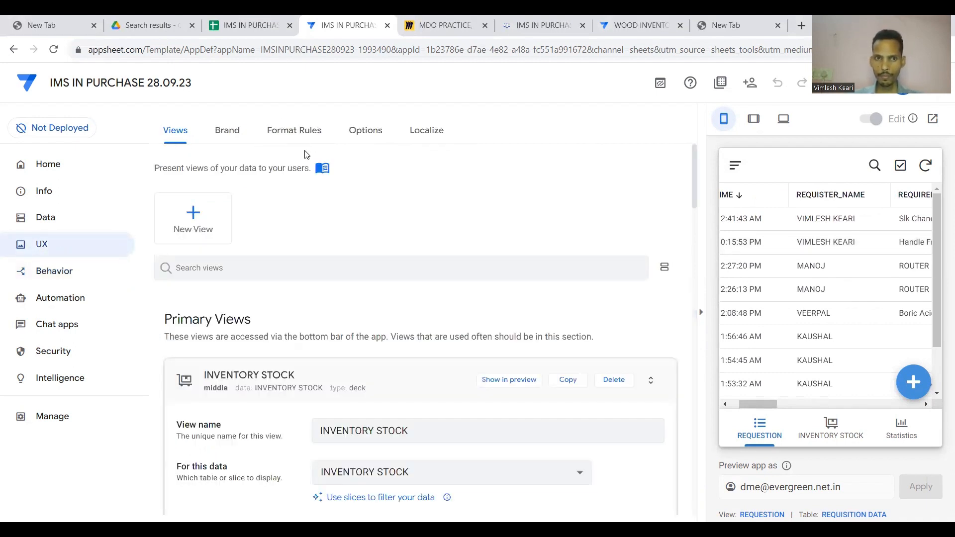
Under Format Rules, add a blank rule named ISSUED ITEMS for REQUISITION DATA rows.
click(308, 136)
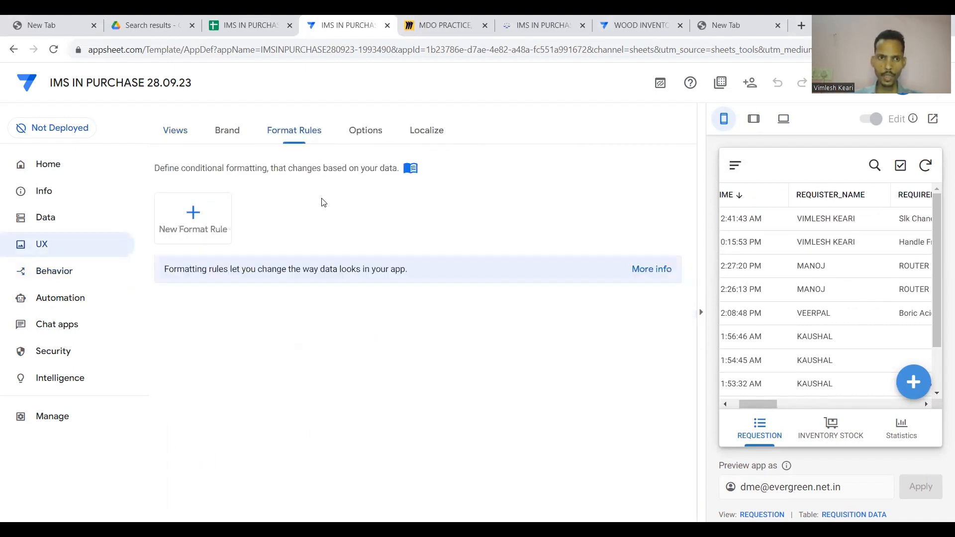
click(202, 215)
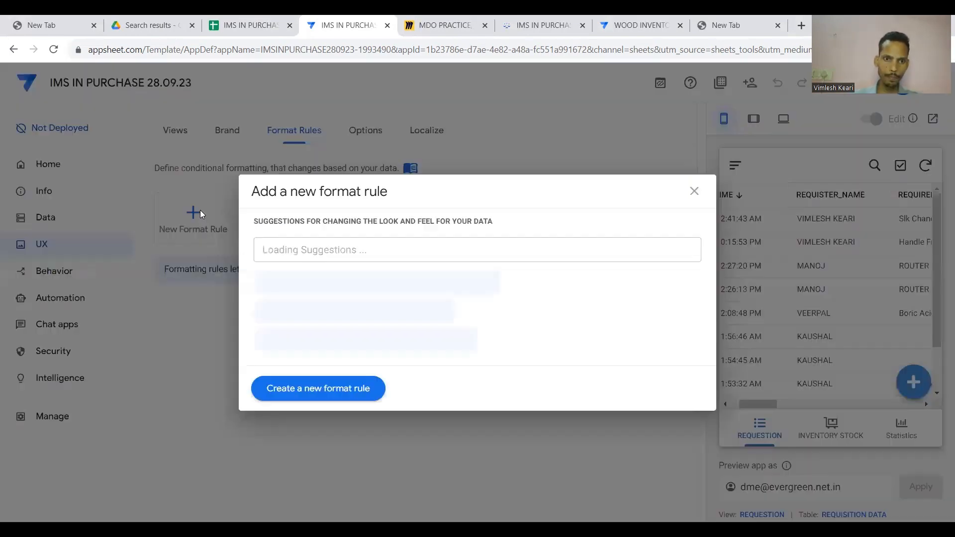
click(340, 393)
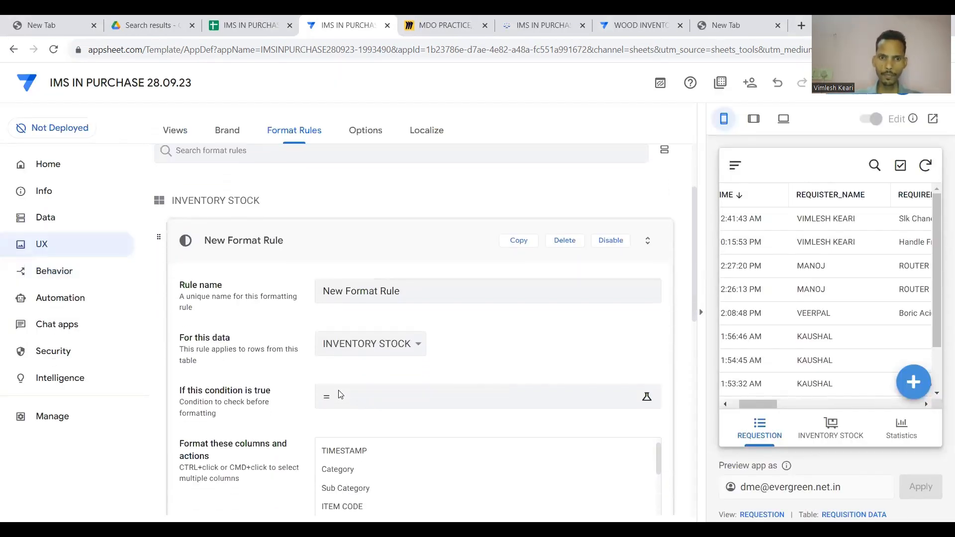
click(405, 293)
key(BackSpace)
key(BackSpace)
key(BackSpace)
key(BackSpace)
key(BackSpace)
key(BackSpace)
key(BackSpace)
key(BackSpace)
key(BackSpace)
key(BackSpace)
key(BackSpace)
key(BackSpace)
key(BackSpace)
key(BackSpace)
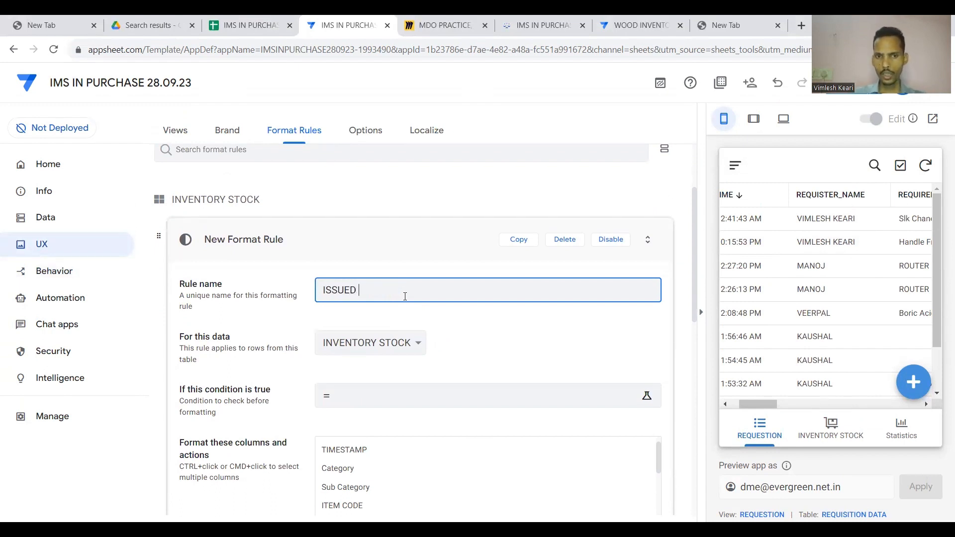
text(ISSUED ITEMS)
click(459, 326)
scroll(460, 326, down, 2)
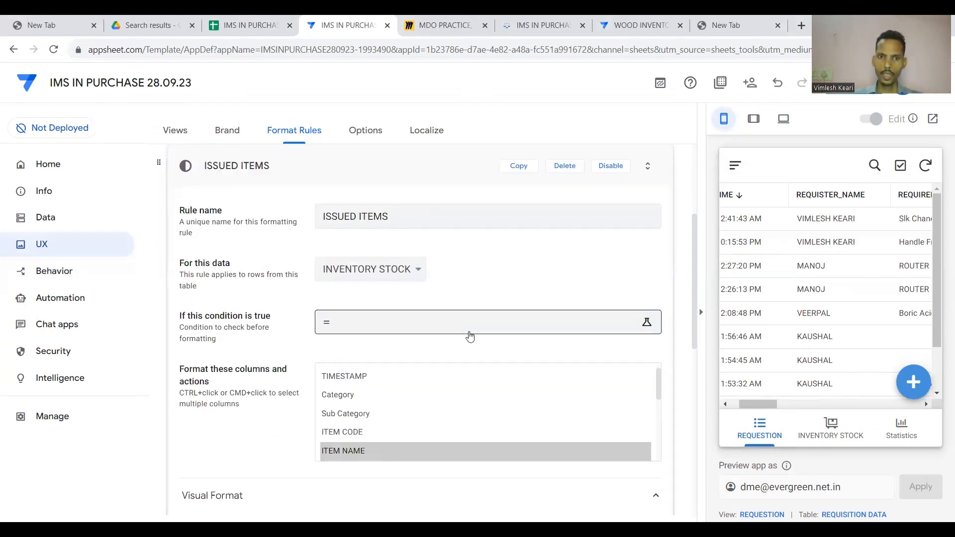
click(405, 268)
click(370, 301)
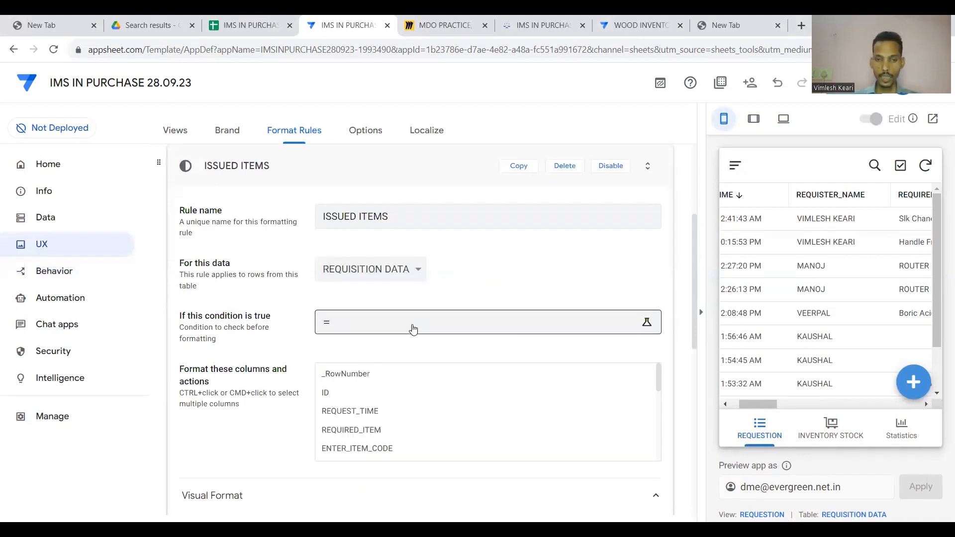
click(412, 327)
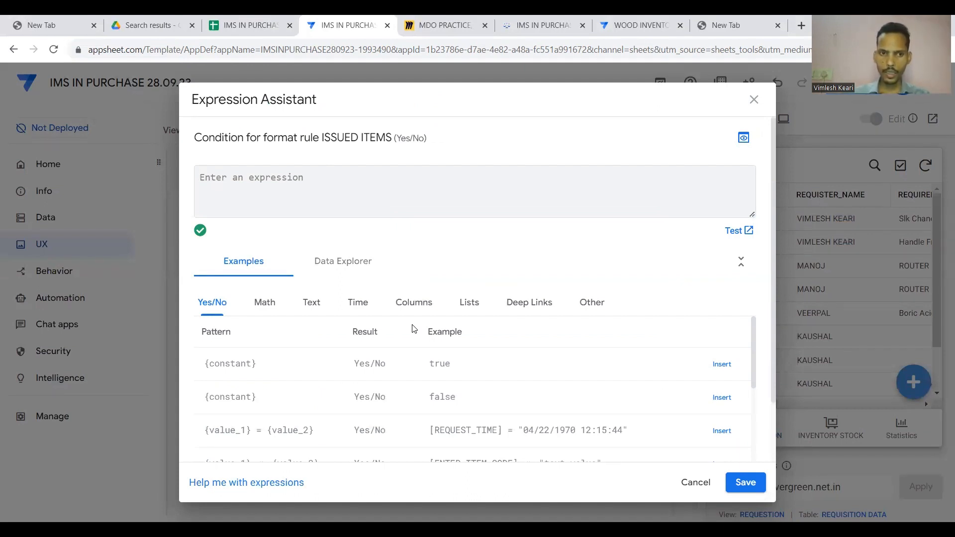
Enter and save the condition [REQUEST_QTY]=[ISSUE_QTY] for the ISSUED ITEMS rule.
text([)
scroll(301, 273, down, 1)
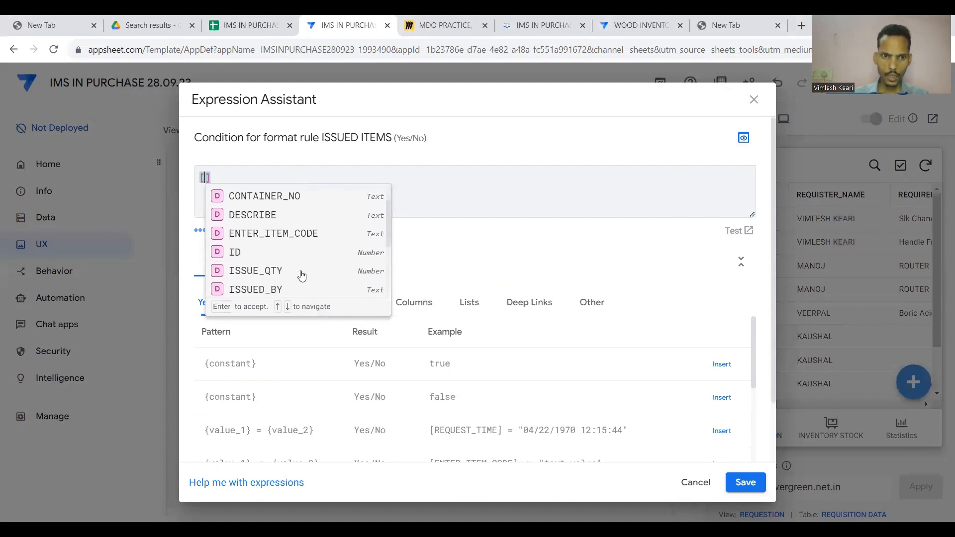
scroll(301, 273, down, 1)
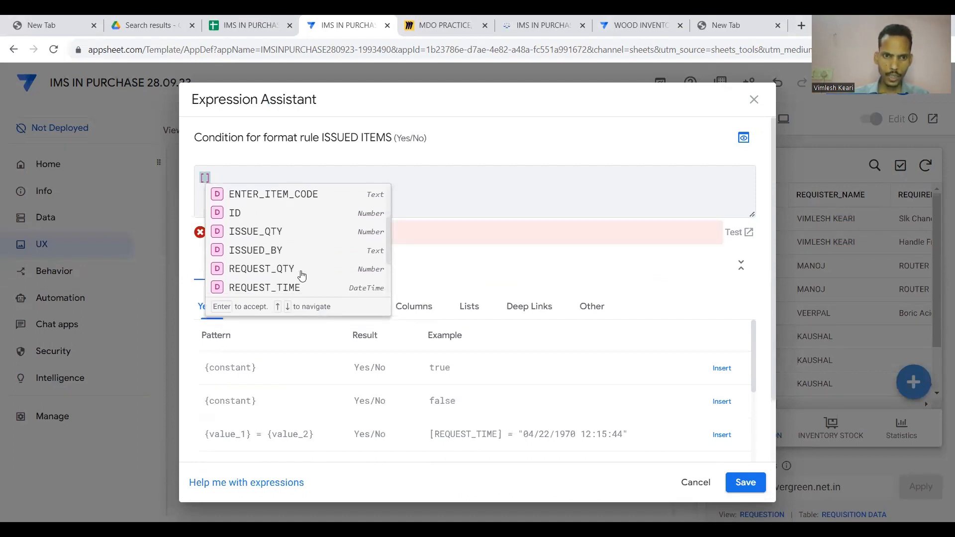
click(281, 271)
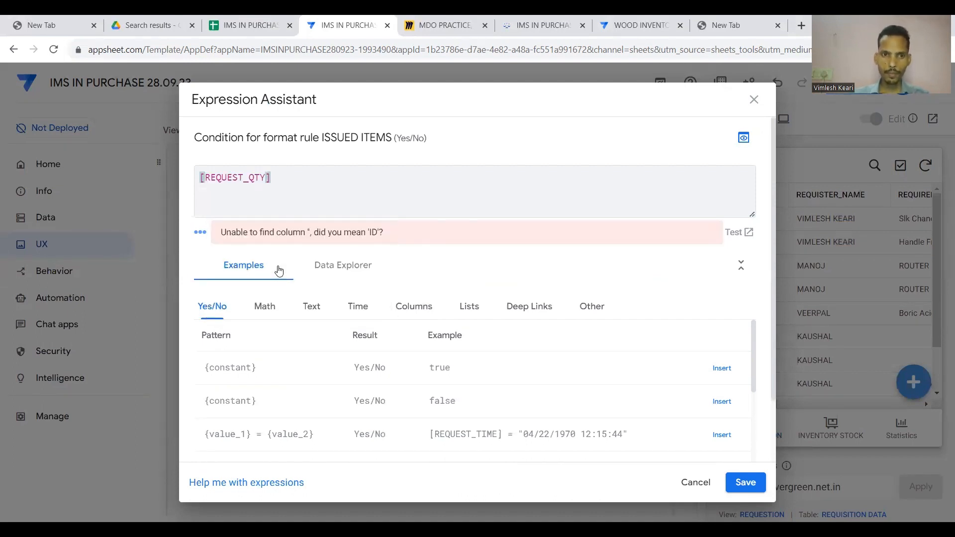
text(<=)
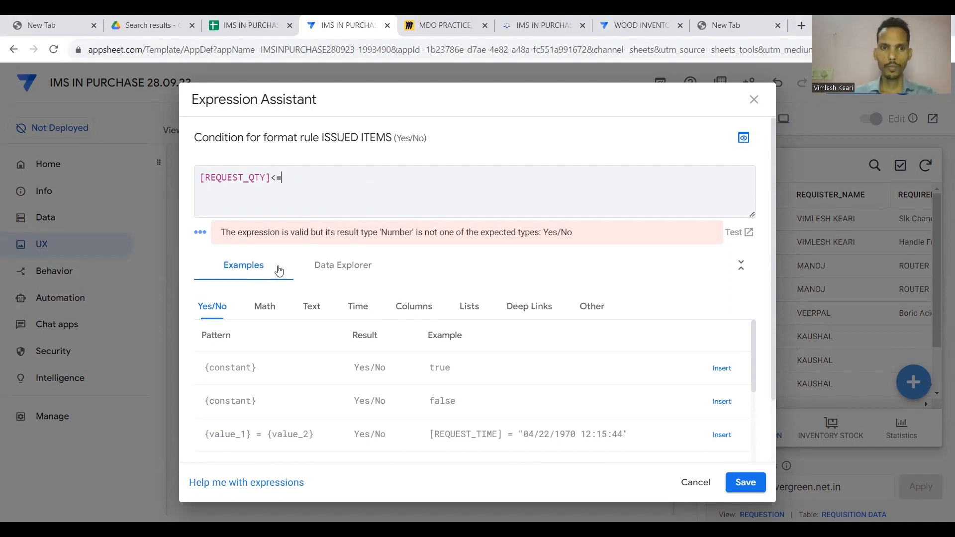
key(BackSpace)
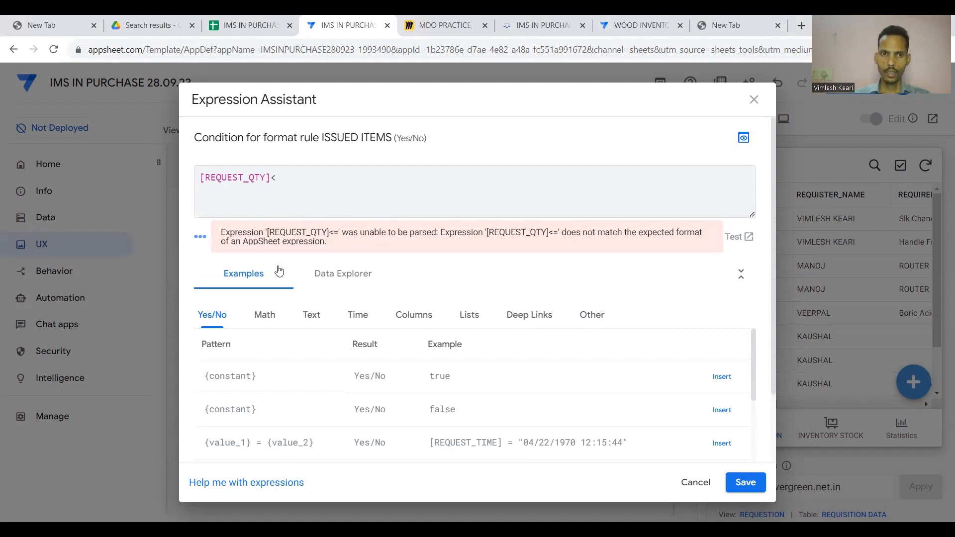
key(BackSpace)
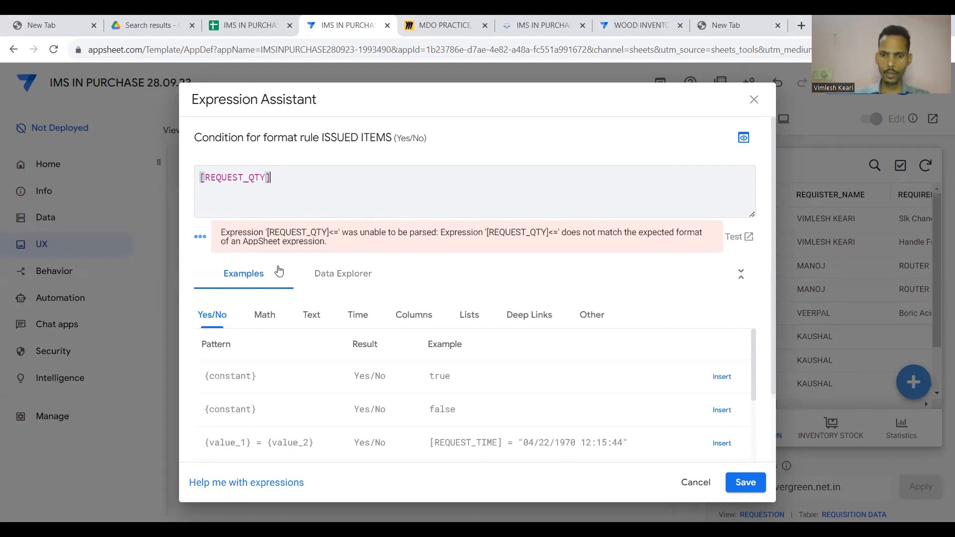
text(=)
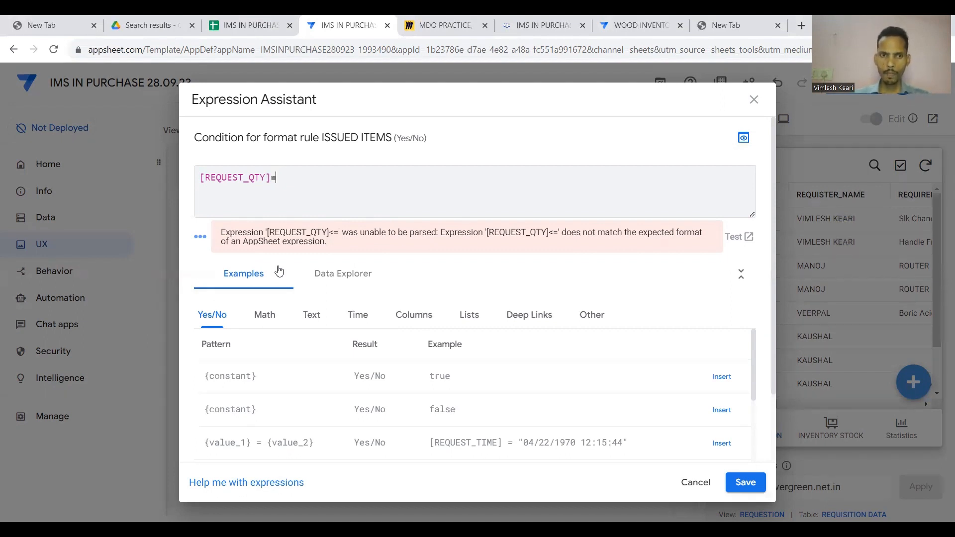
text([)
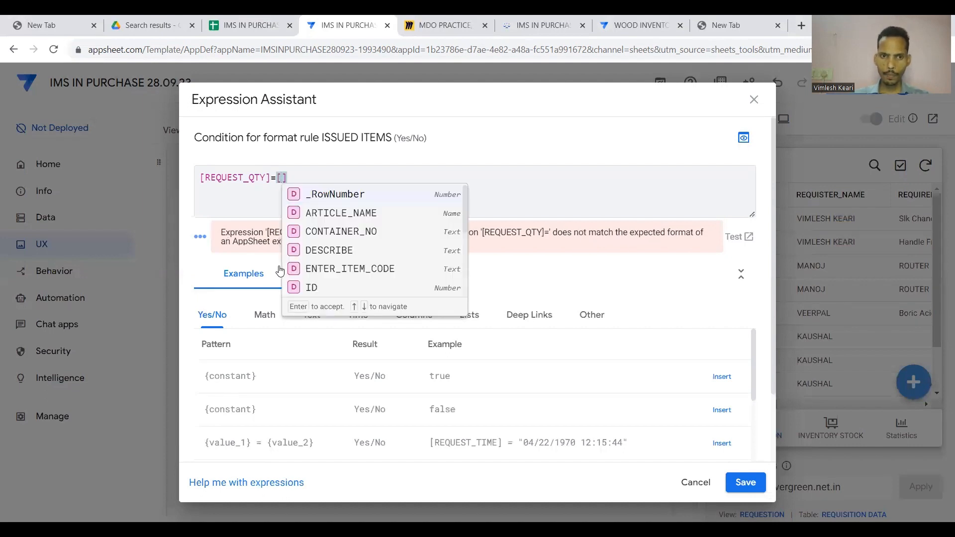
scroll(332, 286, down, 1)
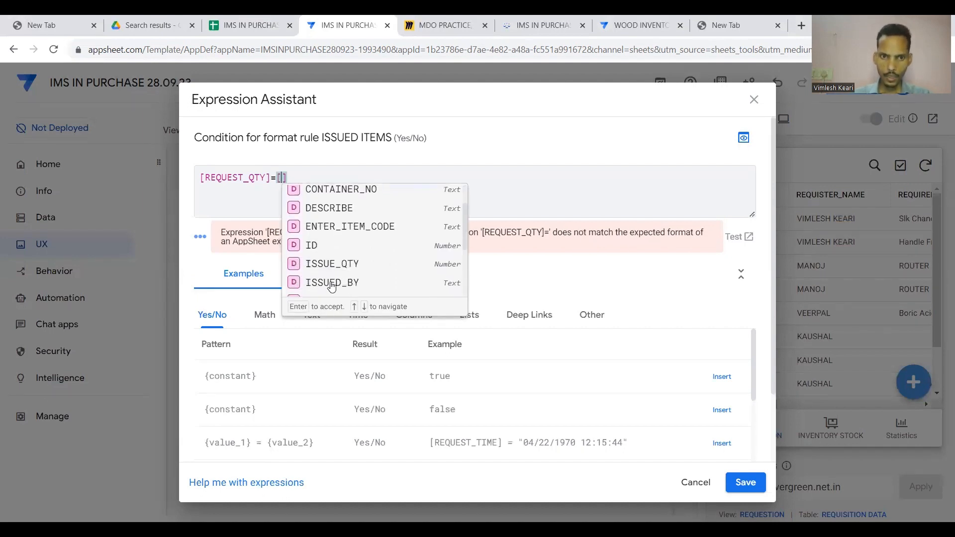
click(346, 262)
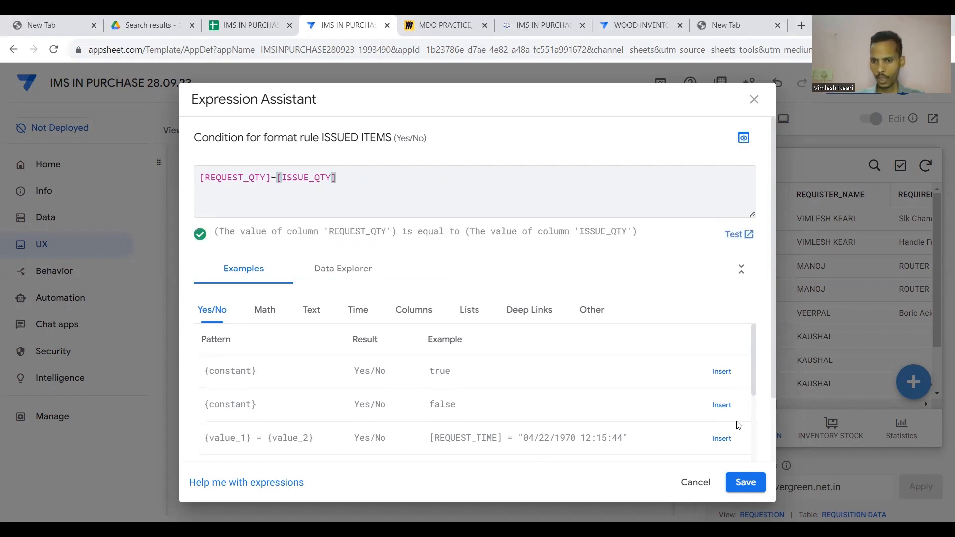
click(744, 482)
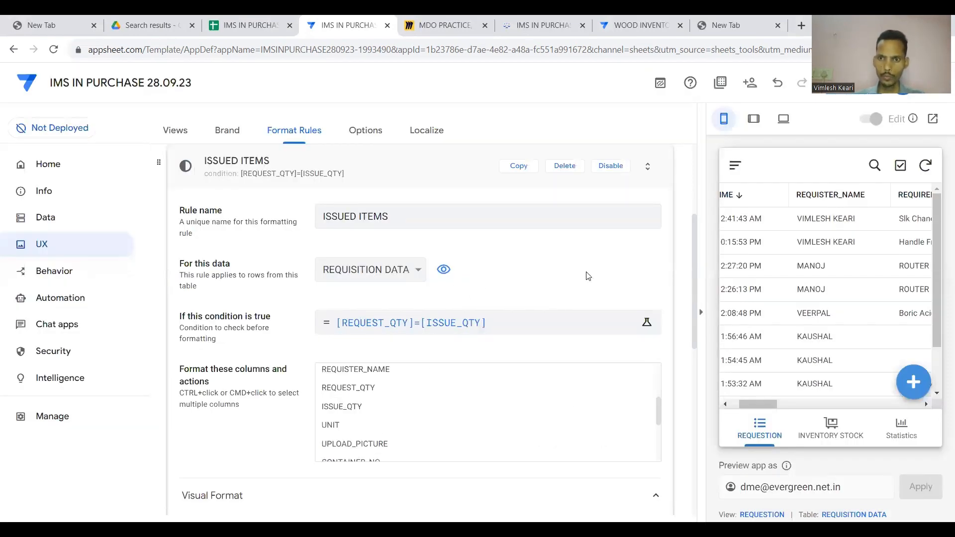
Add ID, REQUEST_TIME, REQUIRED_ITEM, ENTER_ITEM_CODE, DESCRIBE, REQUISTER_NAME and REQUEST_QTY to the ISSUED ITEMS formatted columns.
scroll(588, 276, down, 3)
scroll(512, 252, up, 5)
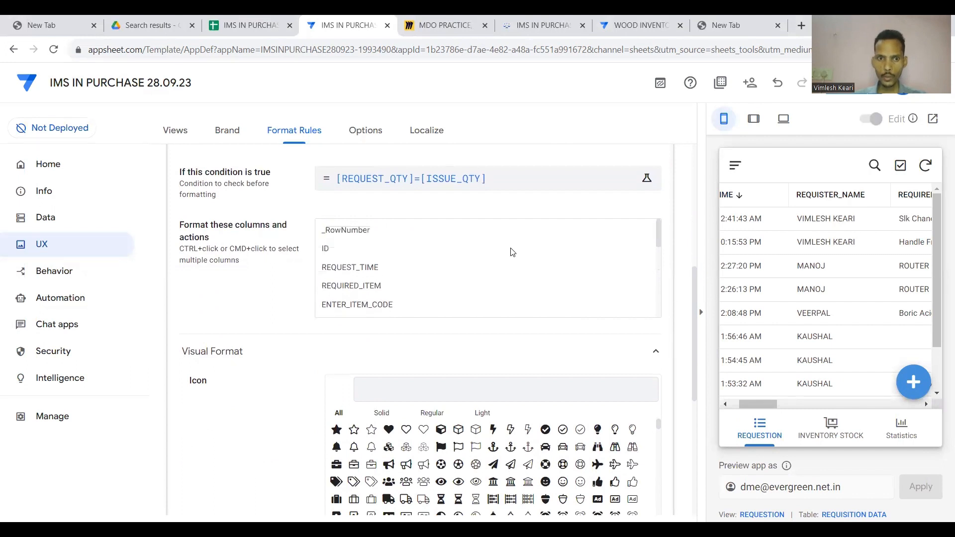
click(366, 247)
ctrl+click(363, 269)
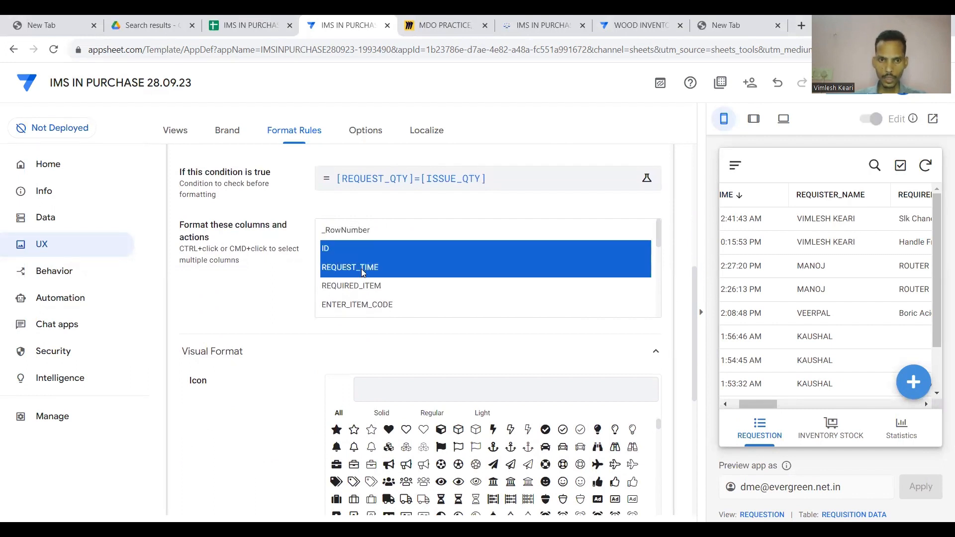
ctrl+click(363, 287)
scroll(362, 285, down, 1)
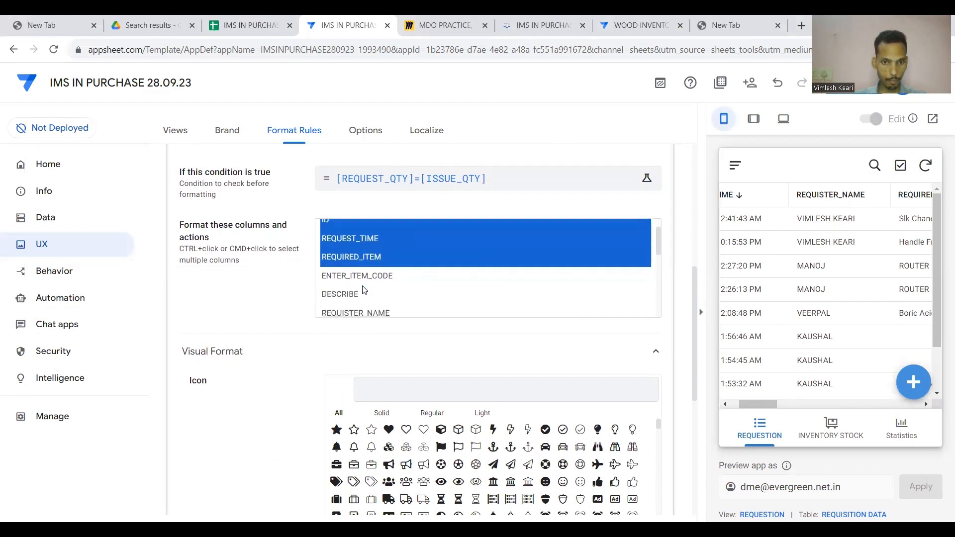
ctrl+click(364, 283)
ctrl+click(360, 292)
scroll(360, 292, down, 1)
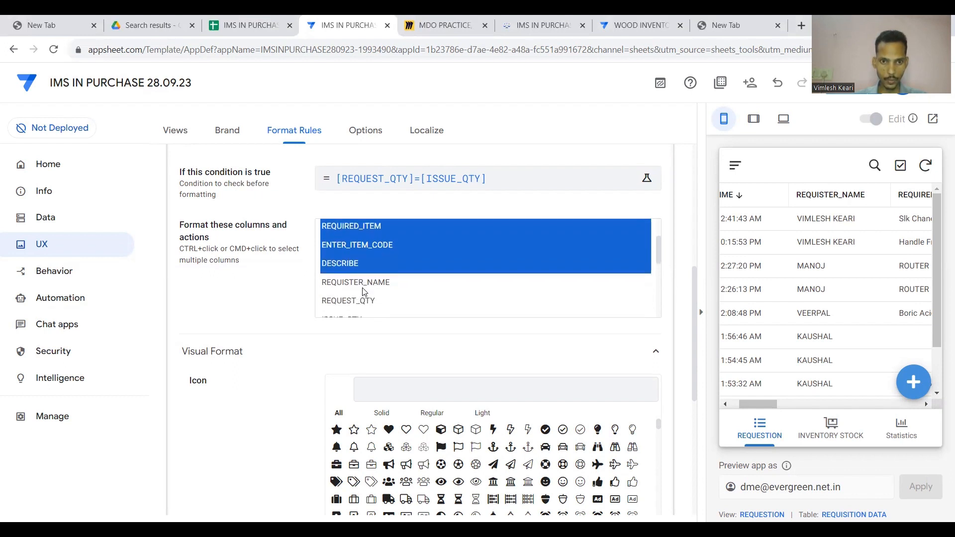
ctrl+click(363, 288)
ctrl+click(364, 301)
Also add ISSUE_QTY, UNIT, UPLOAD_PICTURE, CONTAINER_NO, ARTICLE_NAME and ISSUED_BY, leaving the Delete action out.
scroll(363, 303, down, 2)
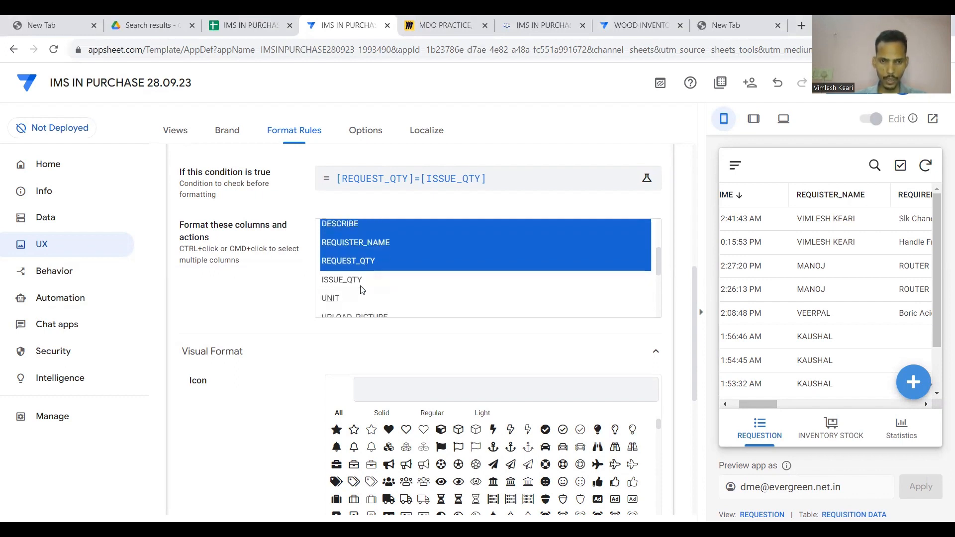
ctrl+click(362, 287)
ctrl+click(347, 303)
scroll(347, 303, down, 2)
ctrl+click(362, 285)
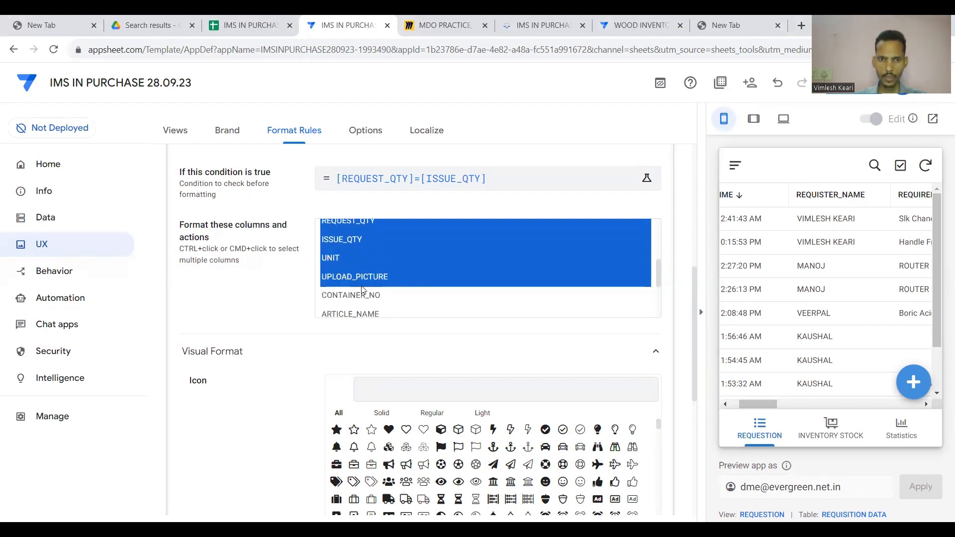
ctrl+click(364, 295)
scroll(363, 295, down, 2)
ctrl+click(365, 281)
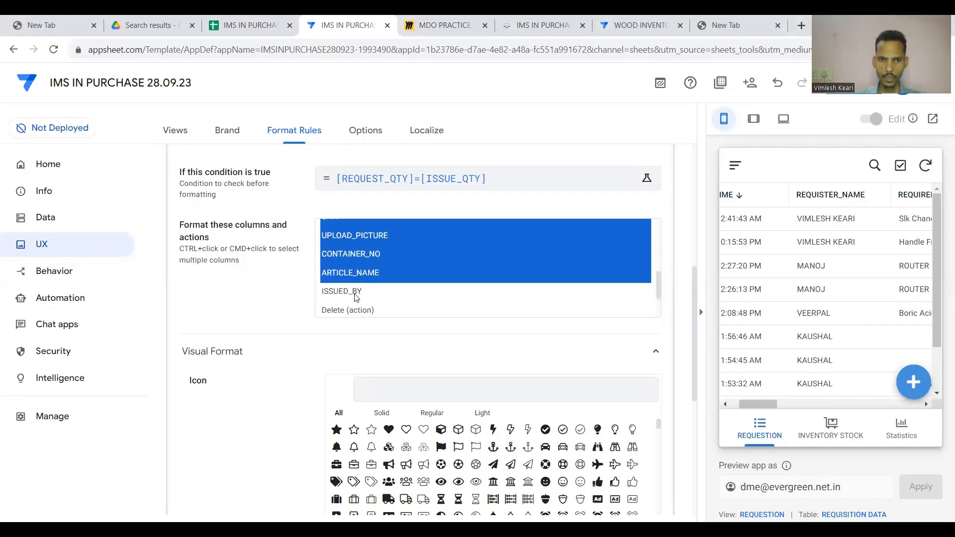
ctrl+click(356, 297)
scroll(356, 297, down, 3)
ctrl+click(367, 256)
ctrl+click(366, 256)
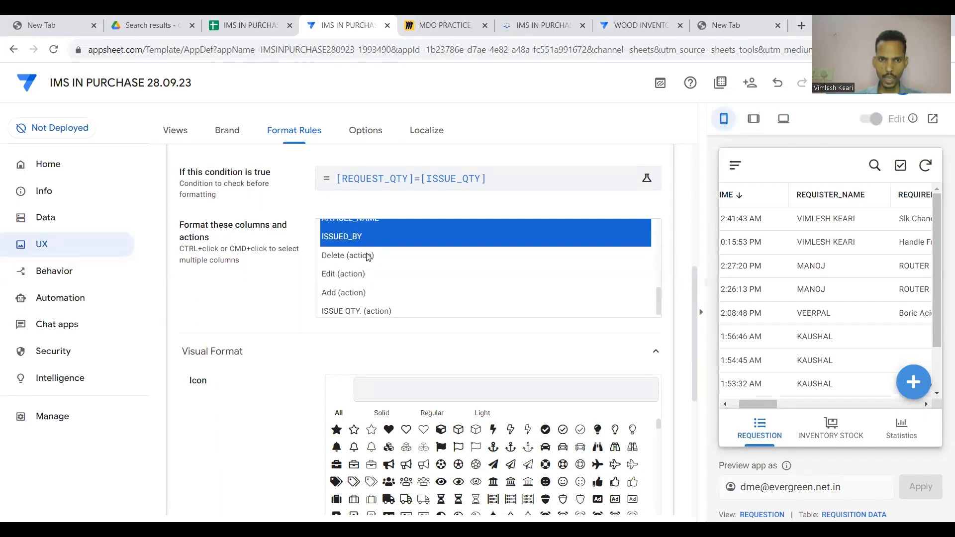
scroll(383, 291, down, 1)
scroll(388, 365, down, 4)
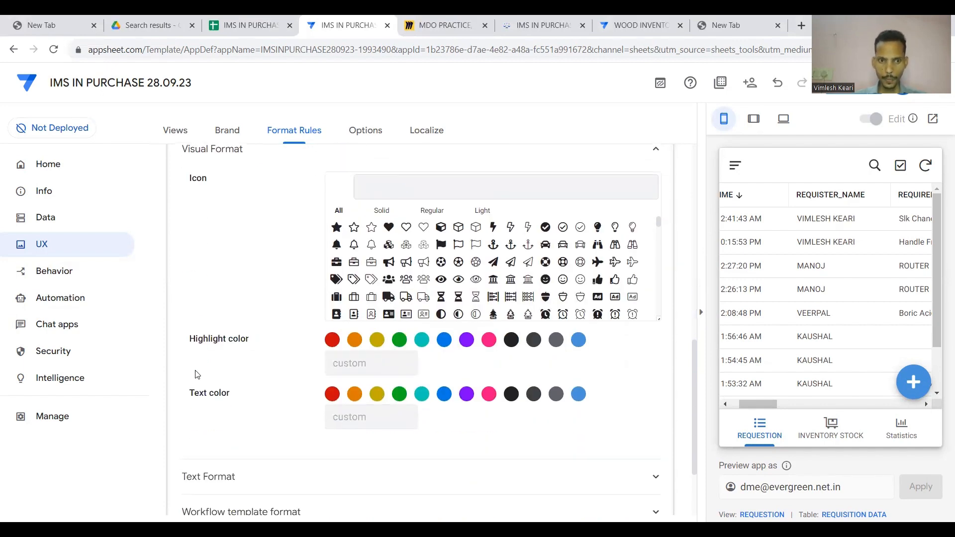
Set the rule's text color to green and save the app.
click(399, 398)
scroll(420, 405, up, 10)
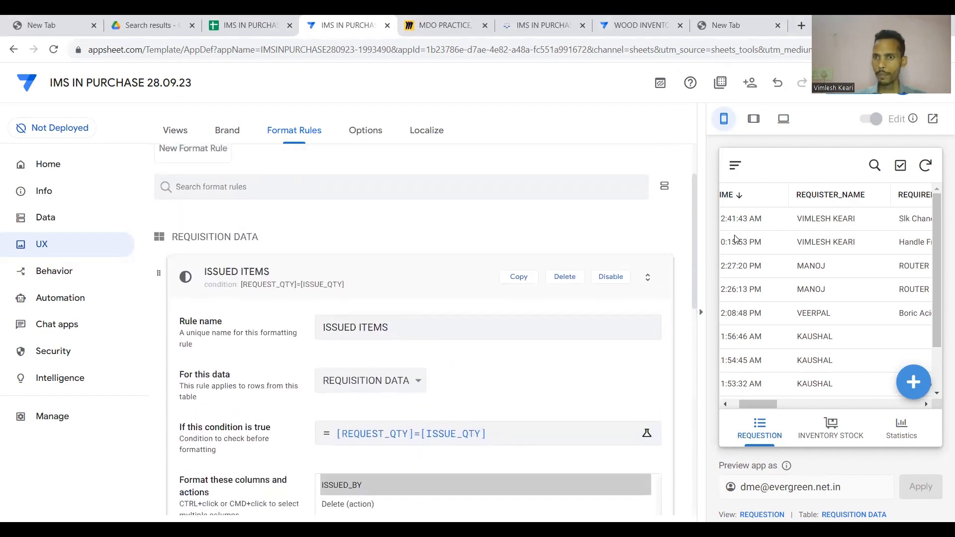
click(842, 82)
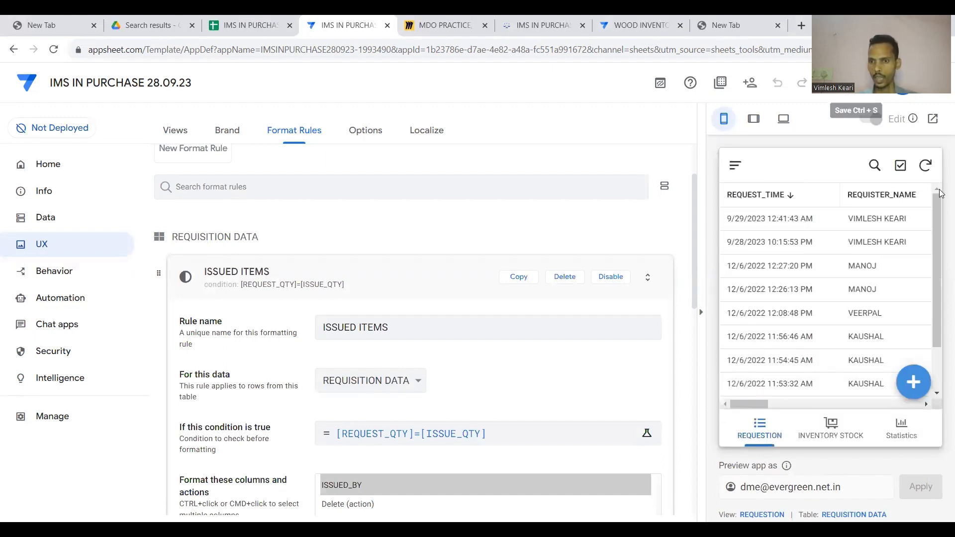
View the first requisition's details in the preview, then return to the requisition table.
scroll(849, 327, right, 5)
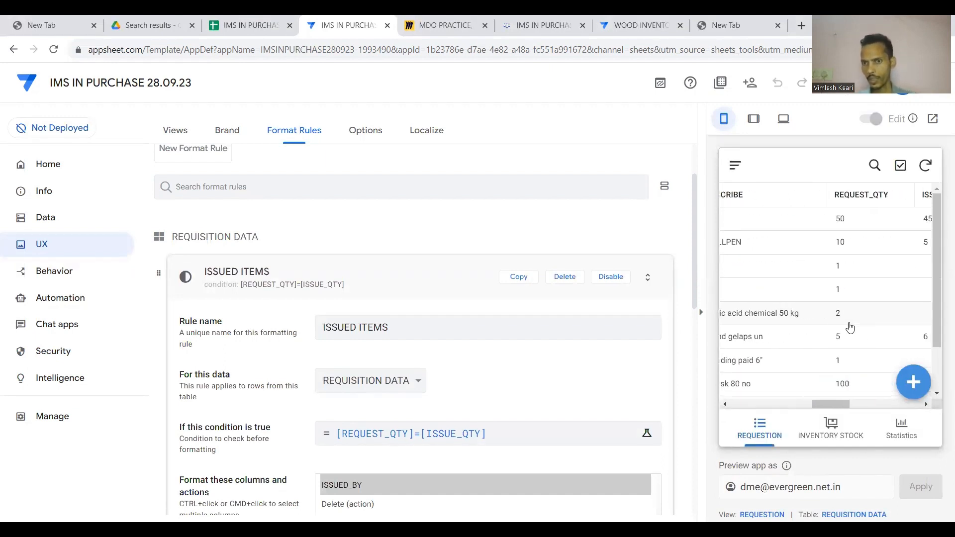
scroll(849, 327, right, 3)
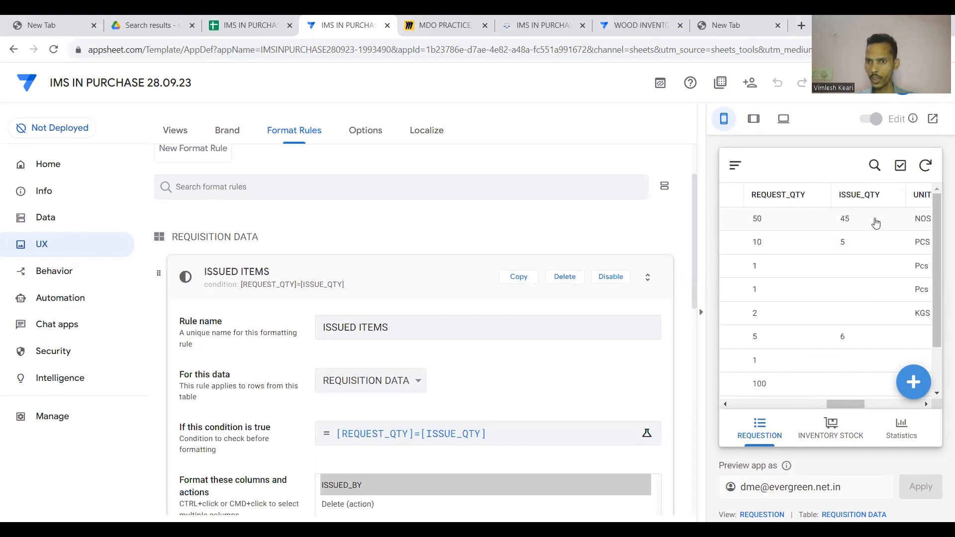
click(875, 222)
click(734, 165)
scroll(873, 226, right, 5)
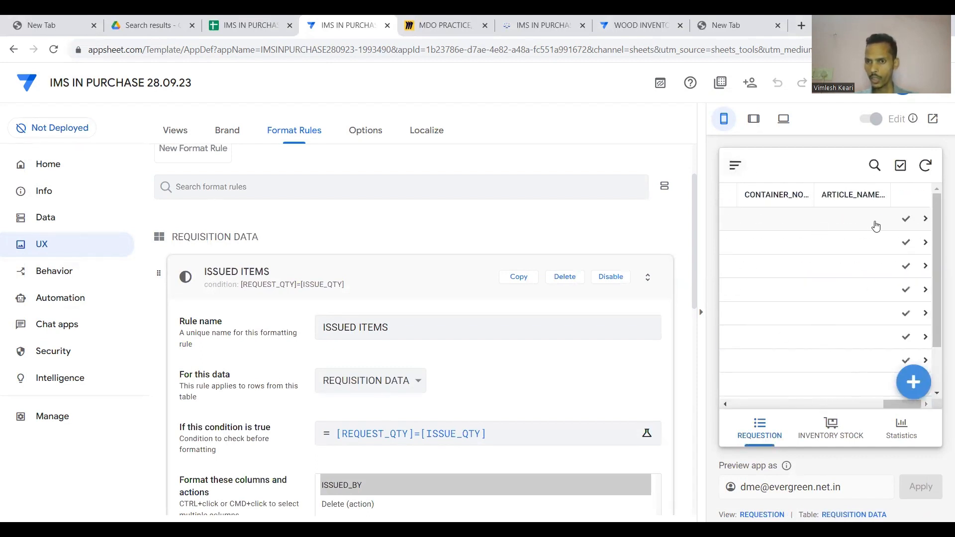
Use ISSUE QTY. on the 9/29/2023 requisition to change its issued quantity from 45 to 50, then check the green row.
click(905, 219)
click(826, 205)
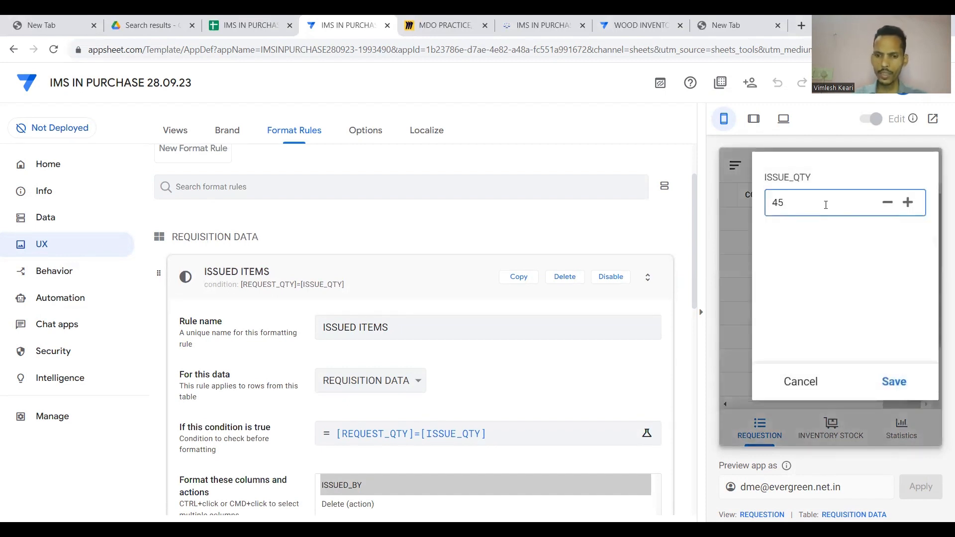
text(50)
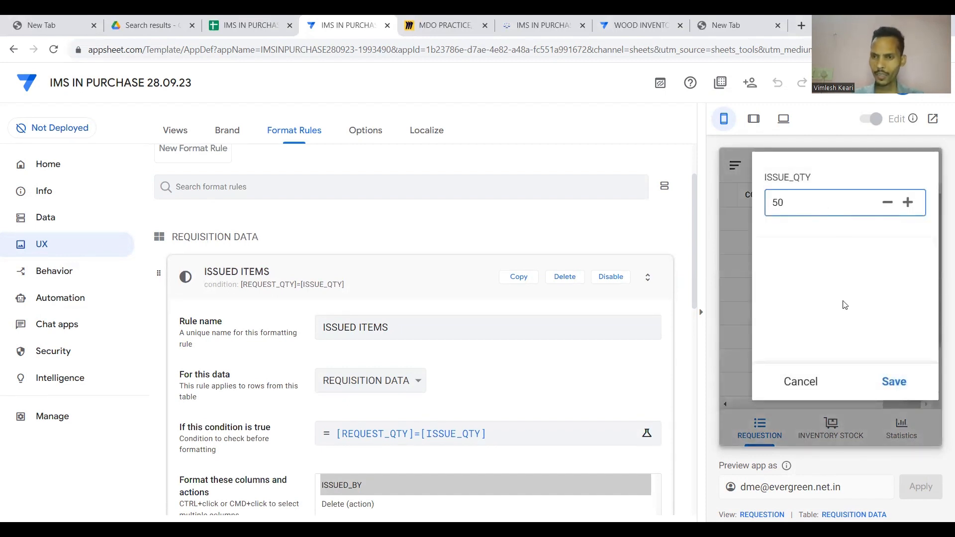
click(892, 383)
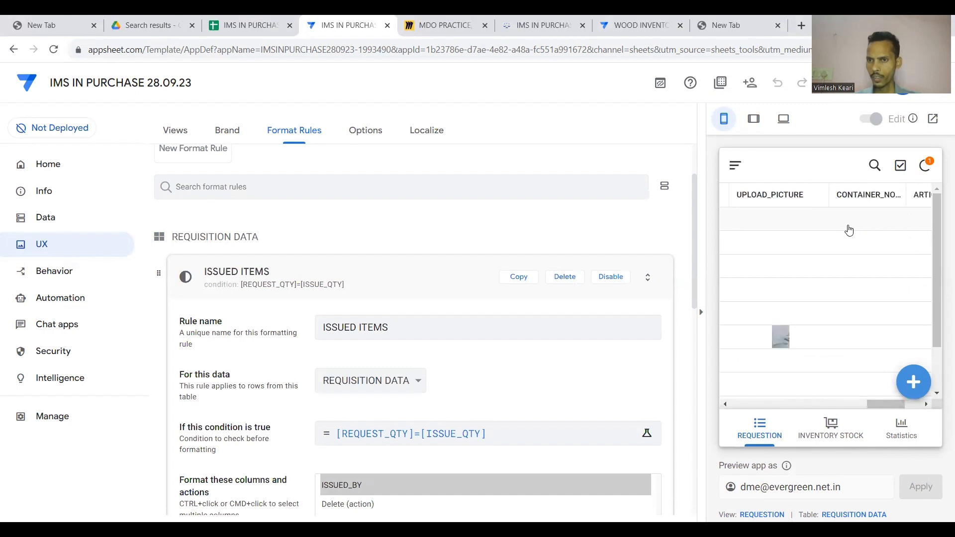
scroll(849, 230, left, 10)
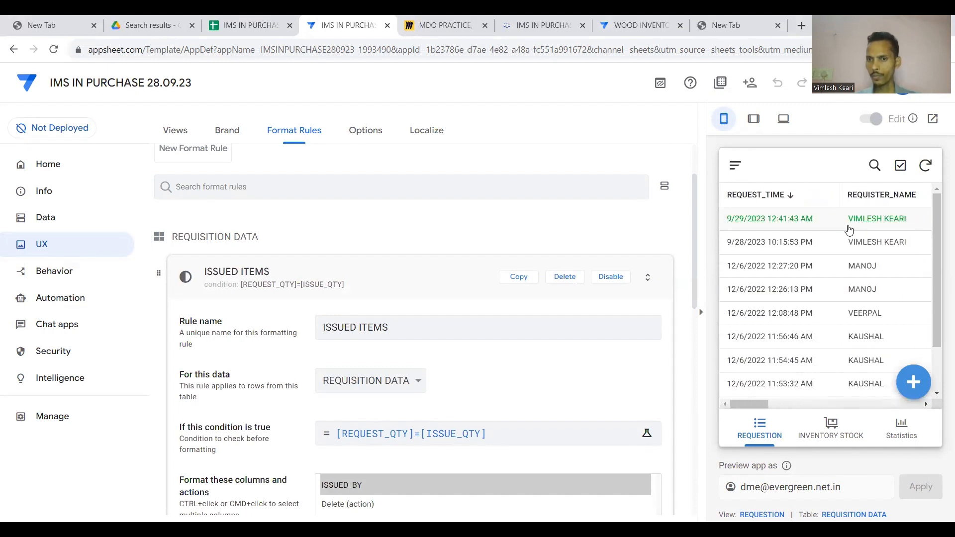
scroll(848, 229, right, 10)
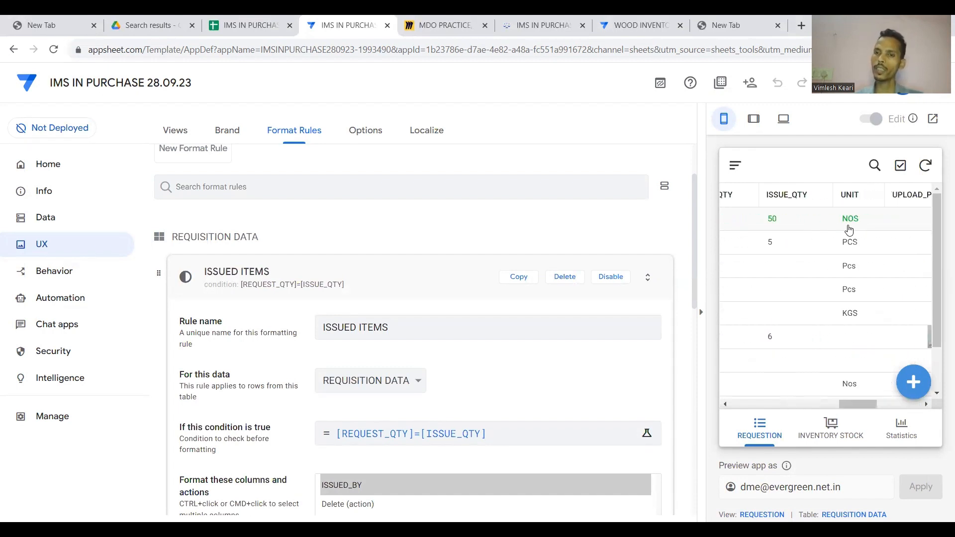
scroll(848, 229, left, 10)
scroll(849, 229, right, 12)
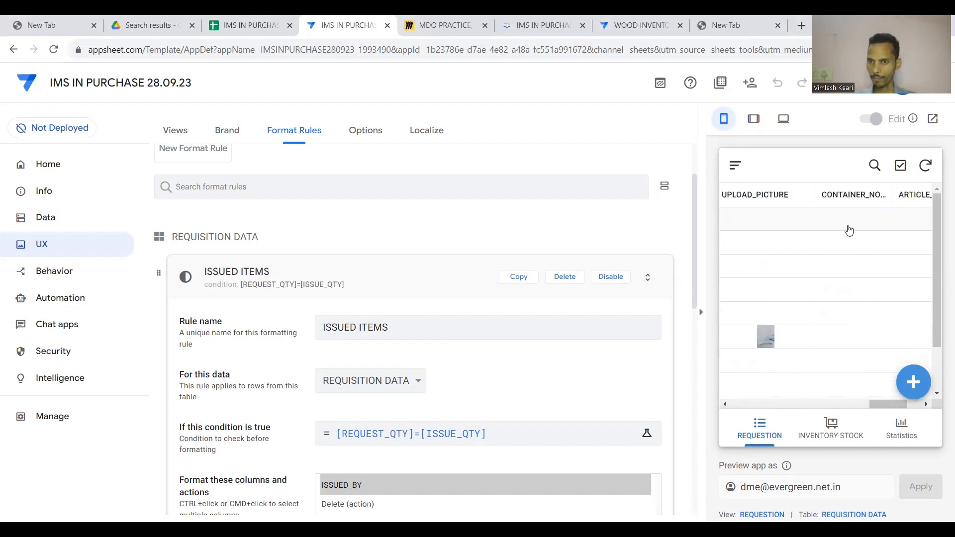
scroll(848, 229, right, 2)
scroll(425, 345, down, 3)
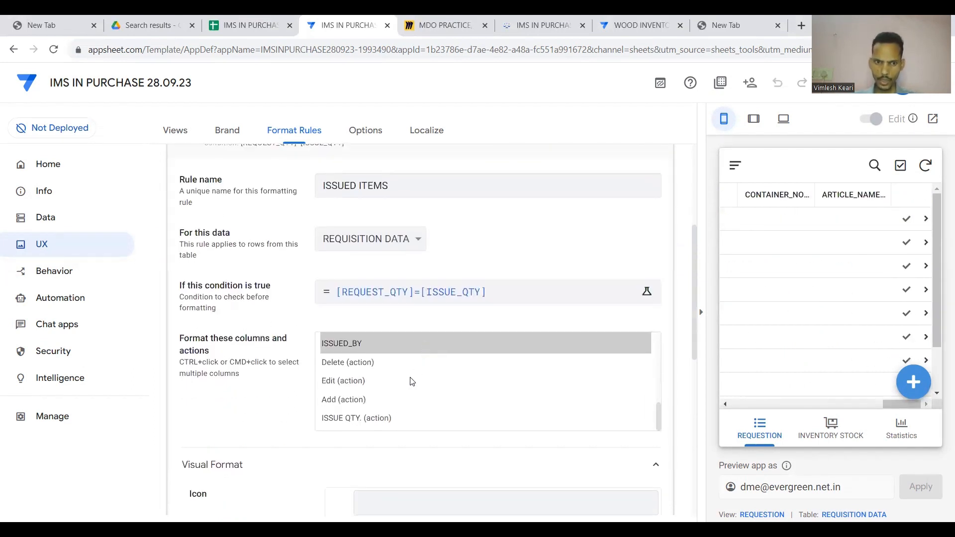
Add the ISSUE QTY., Add and Edit actions to the ISSUED ITEMS formatted columns.
scroll(411, 381, down, 1)
ctrl+click(360, 416)
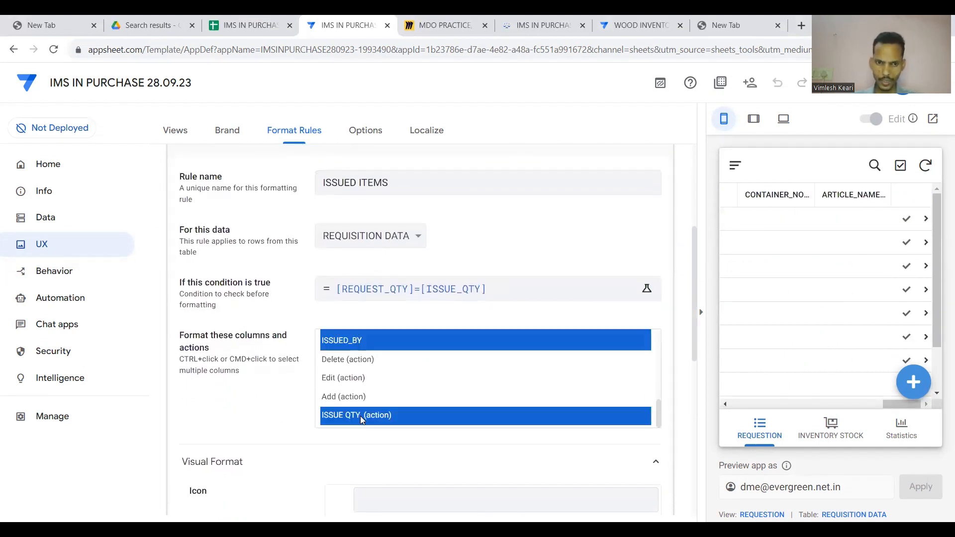
ctrl+click(358, 396)
ctrl+click(356, 379)
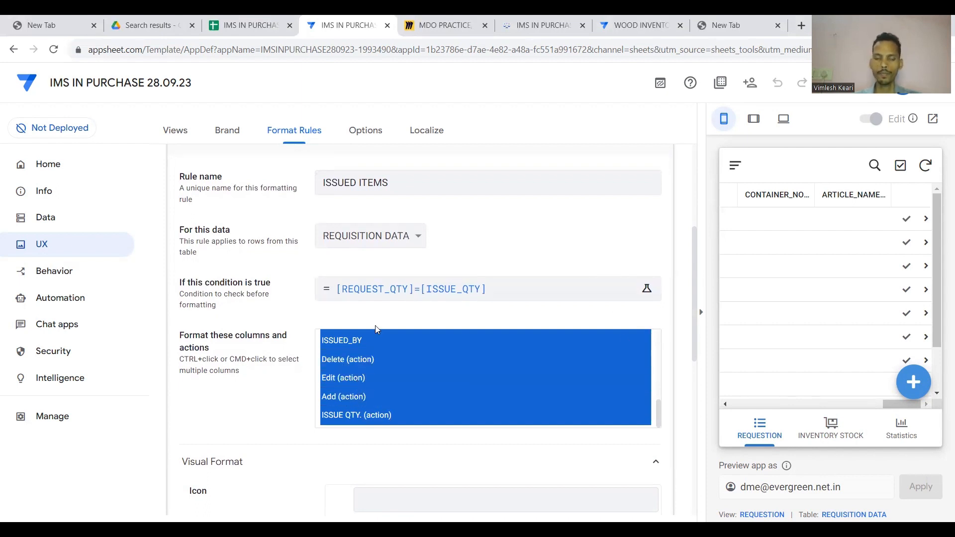
Close the column selection and bring up the MDO PRACTICE Miro board.
click(239, 372)
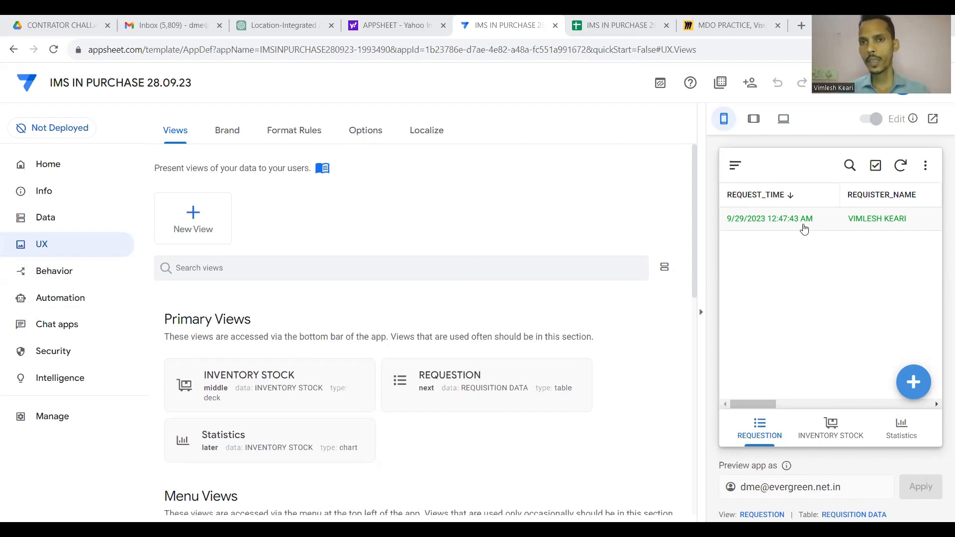
click(704, 20)
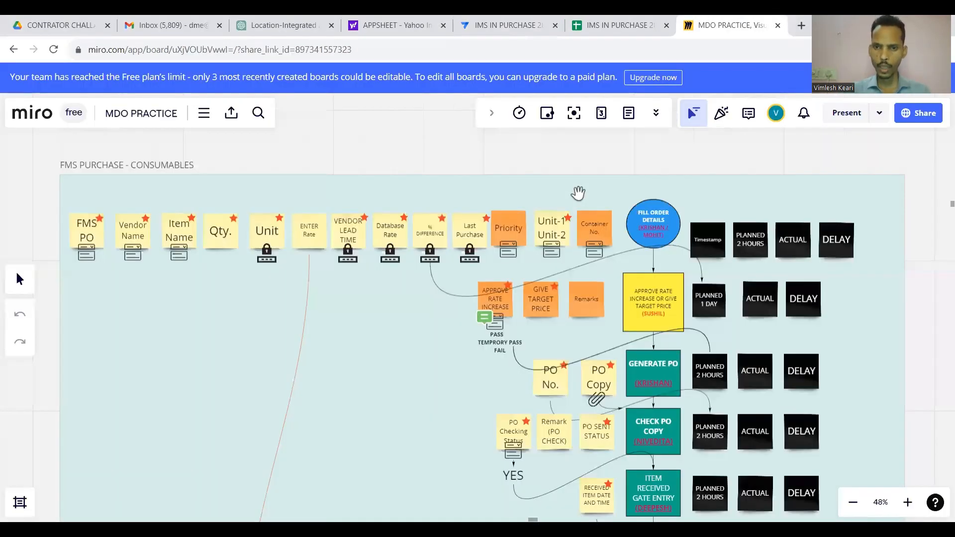
scroll(578, 193, left, 2)
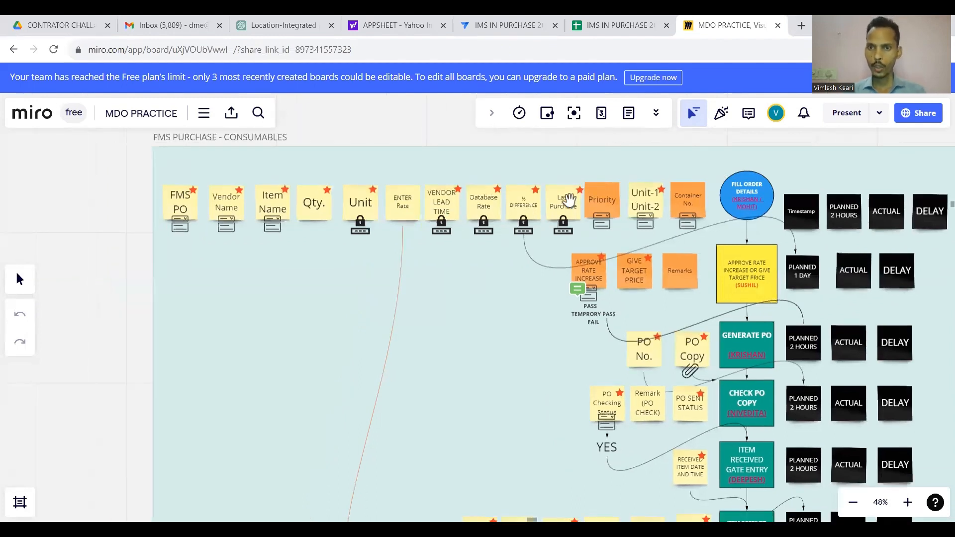
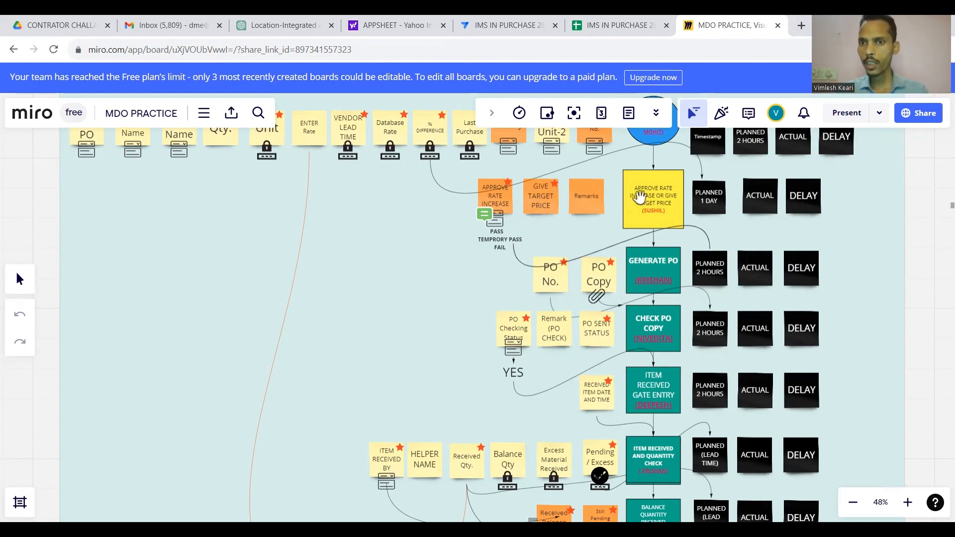
Scroll through the rest of the Miro flowchart, then switch to the IMS IN PURCHASE spreadsheet.
scroll(644, 198, down, 2)
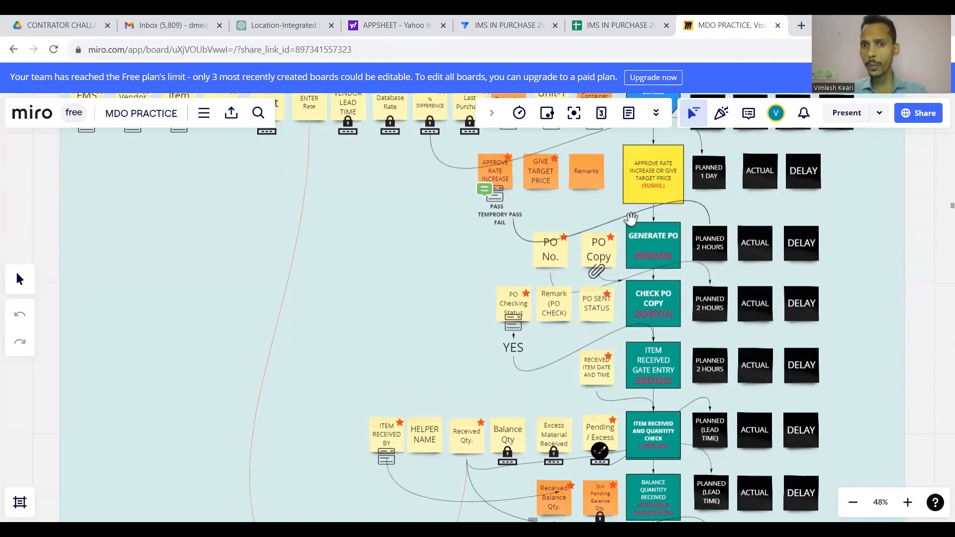
scroll(653, 224, down, 3)
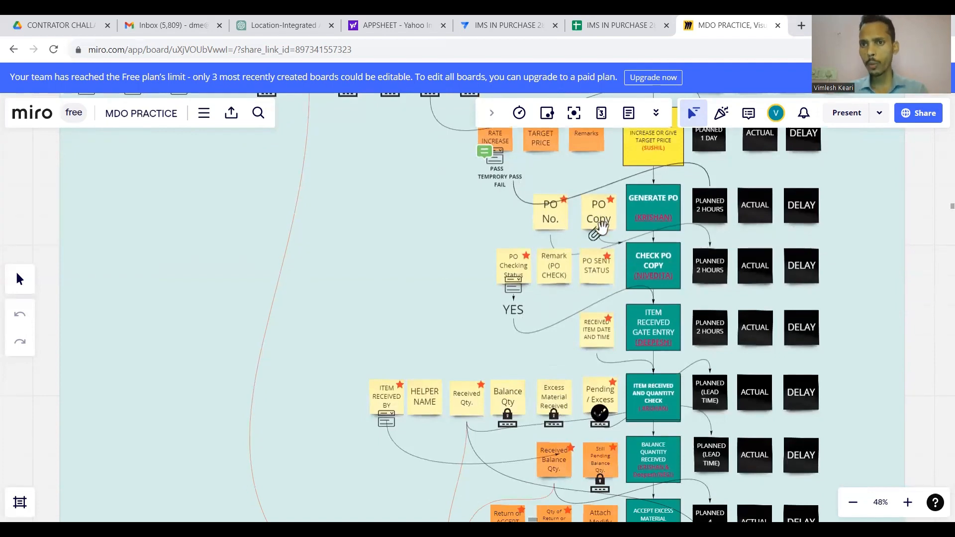
scroll(601, 229, down, 2)
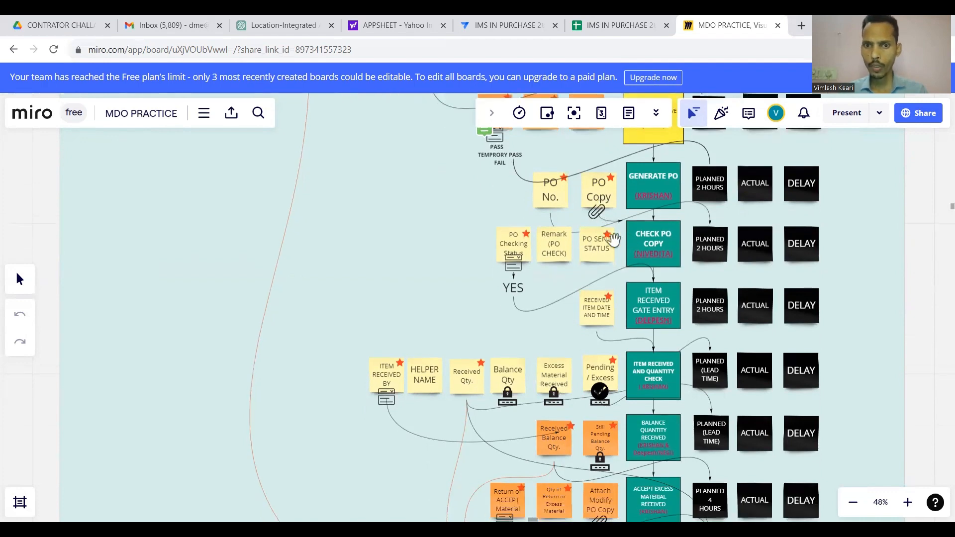
scroll(542, 226, down, 1)
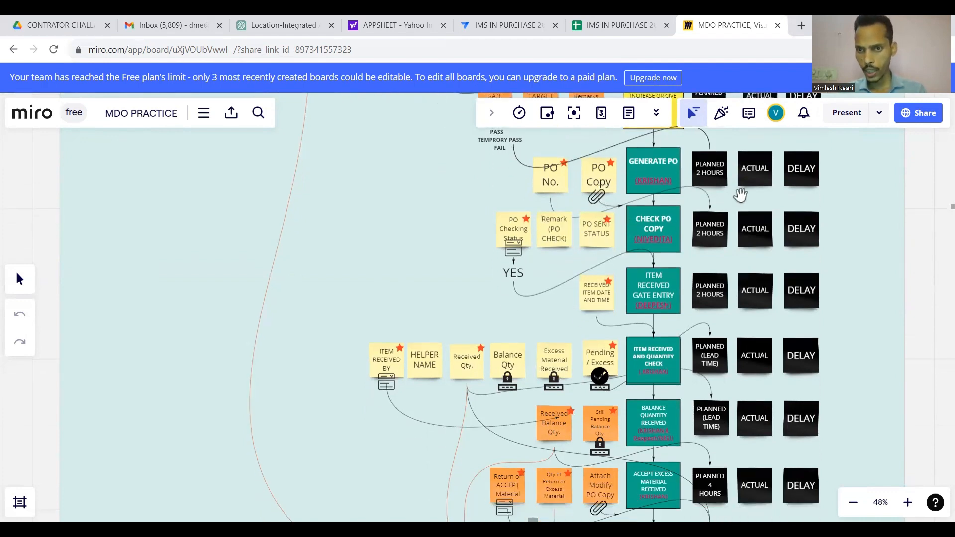
scroll(766, 237, down, 2)
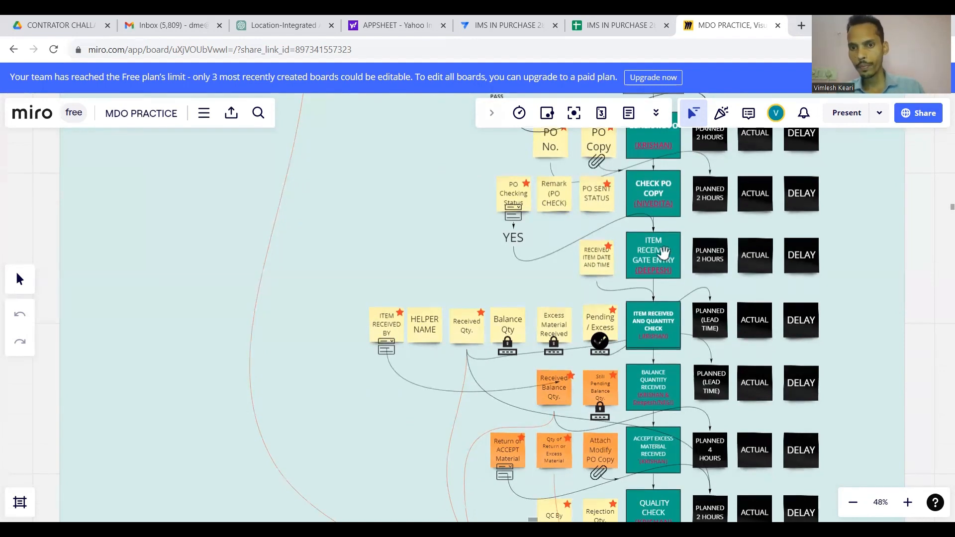
scroll(653, 258, down, 1)
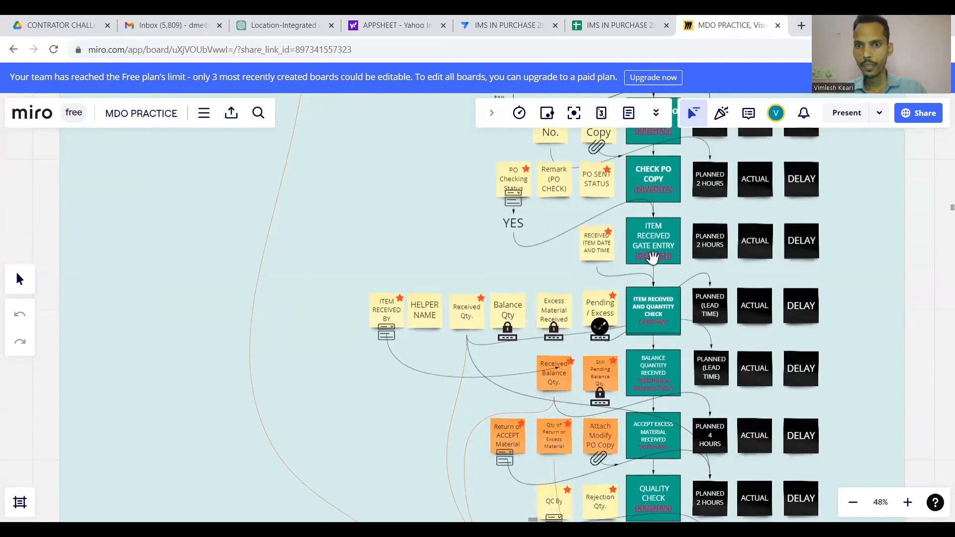
scroll(665, 240, down, 1)
scroll(665, 240, down, 1)
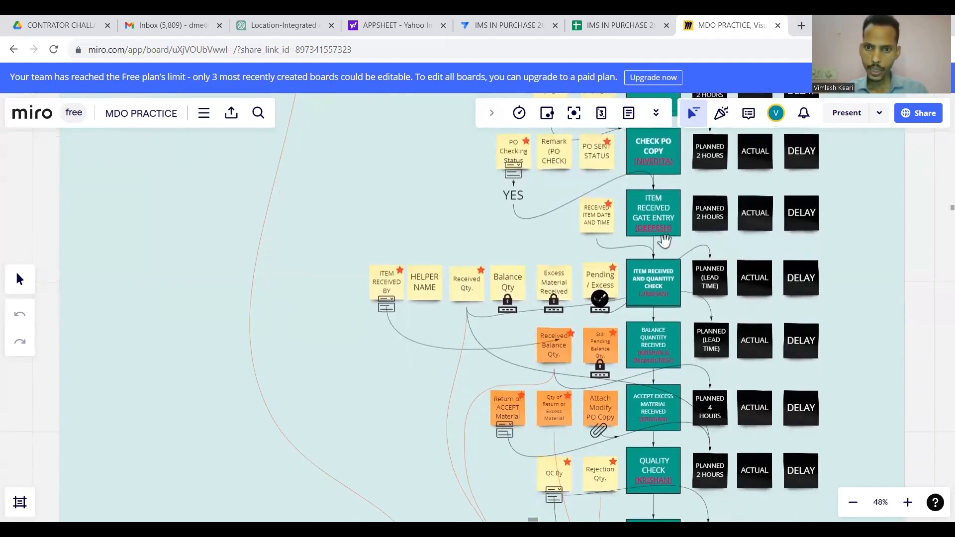
scroll(665, 240, down, 1)
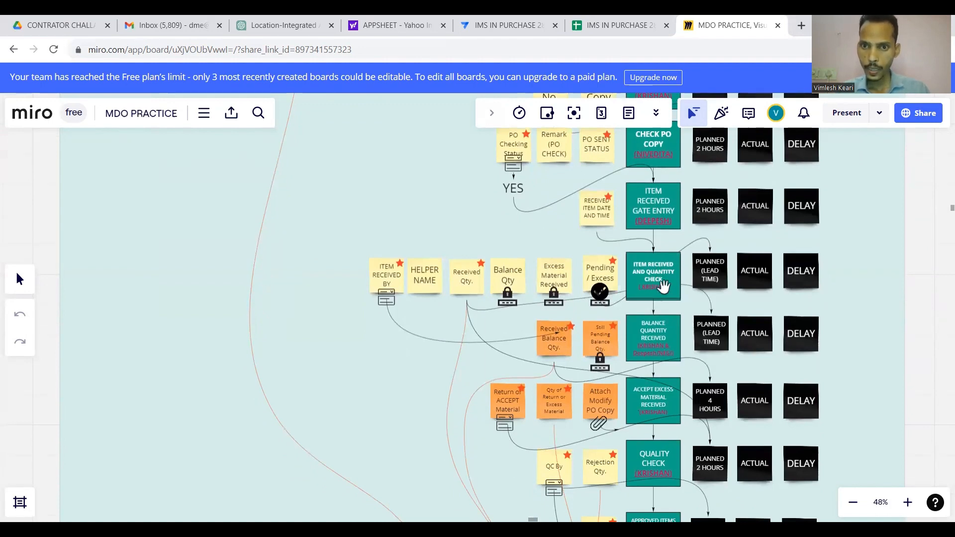
scroll(664, 285, down, 1)
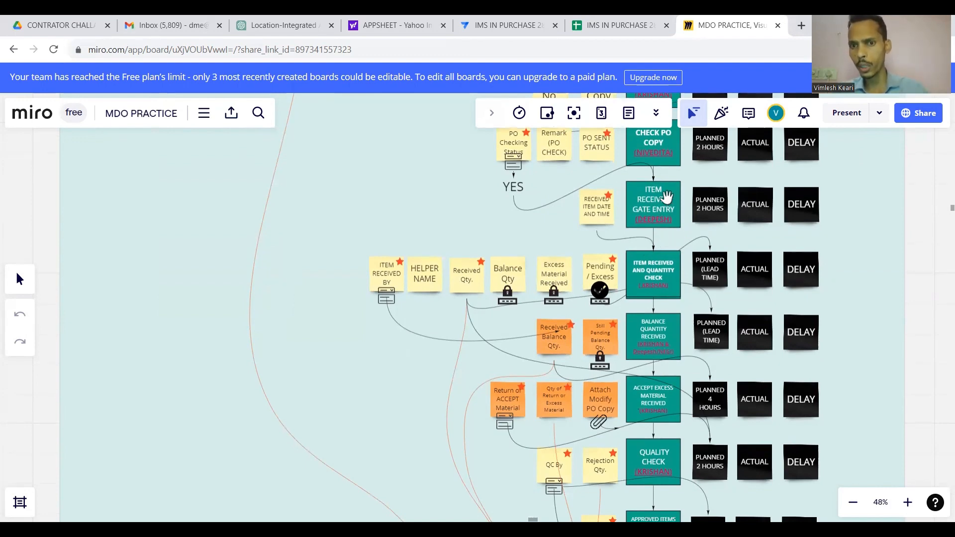
scroll(666, 197, down, 3)
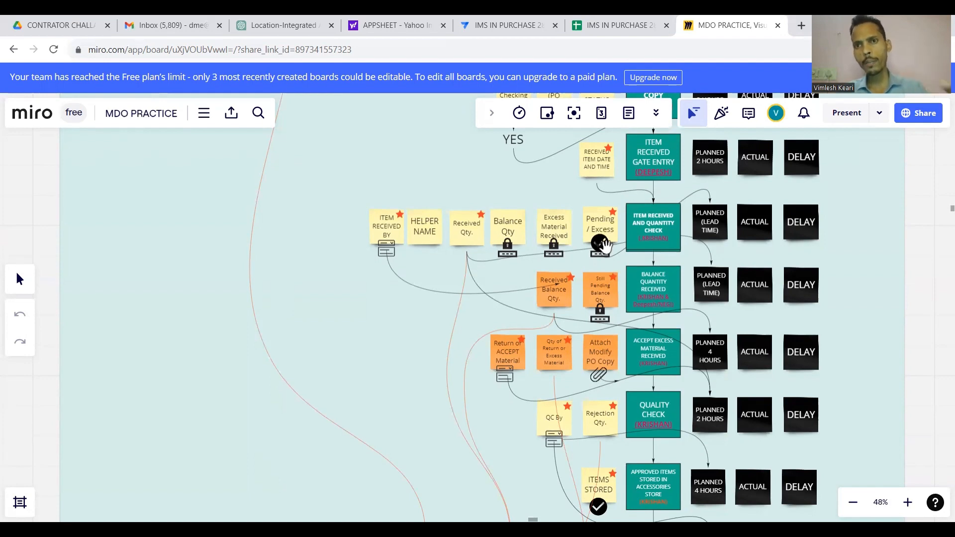
scroll(605, 243, down, 2)
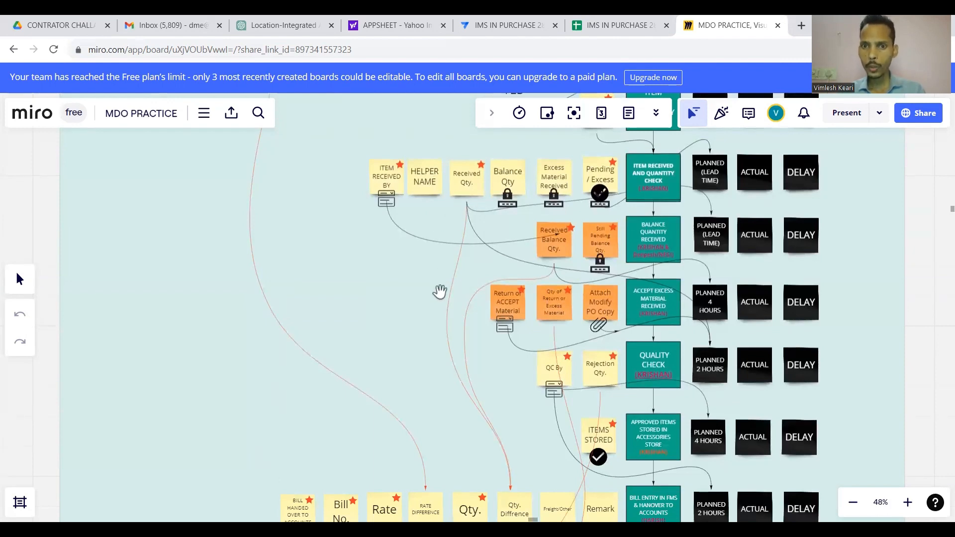
scroll(582, 271, down, 3)
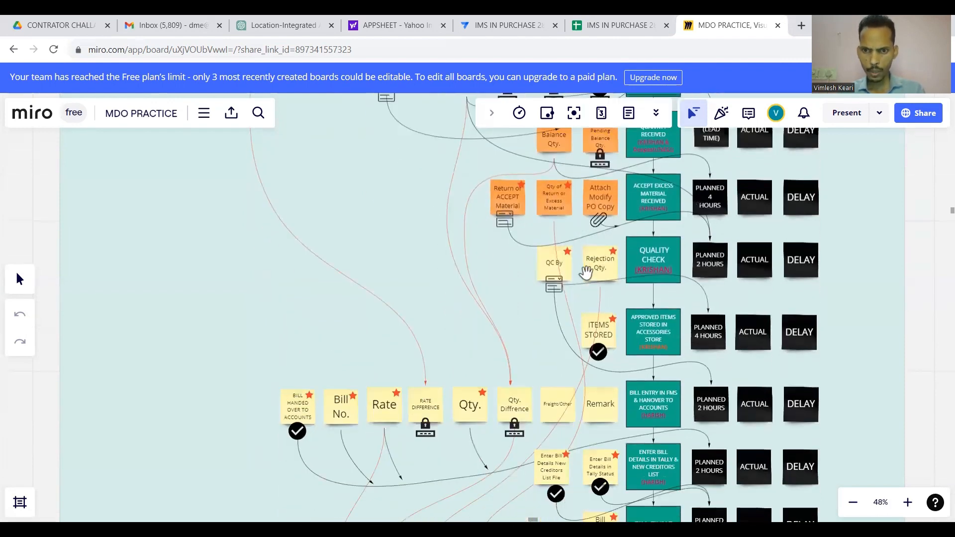
scroll(586, 272, down, 10)
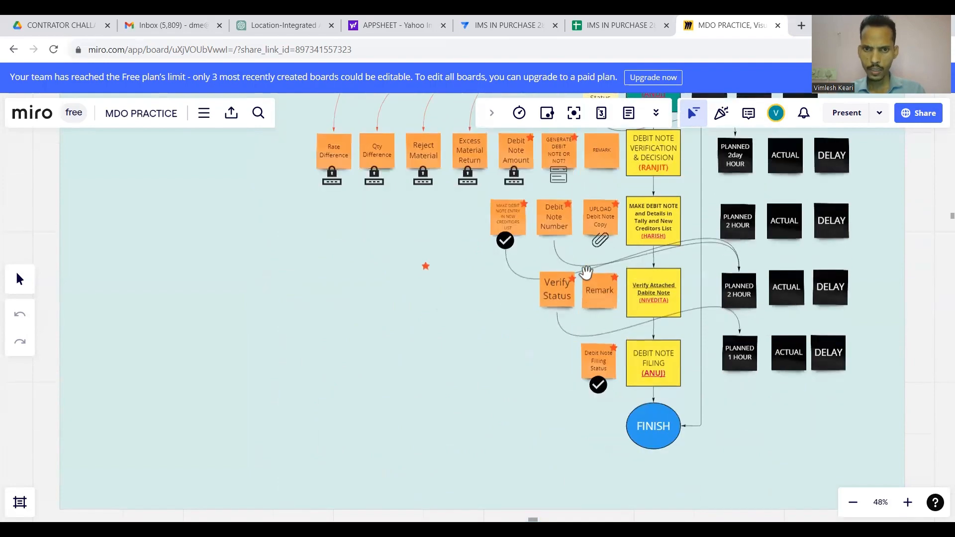
scroll(586, 272, up, 3)
scroll(585, 272, up, 7)
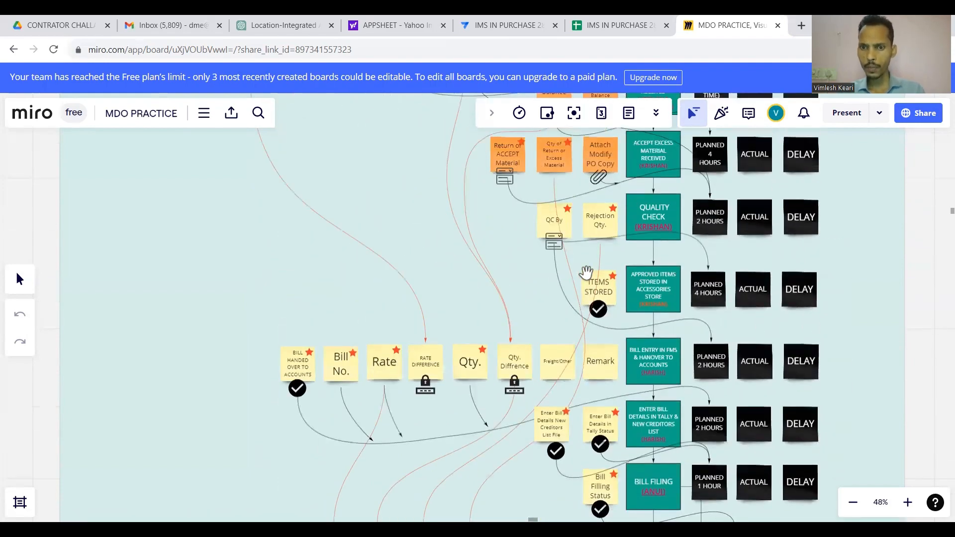
scroll(586, 272, down, 3)
scroll(667, 345, up, 16)
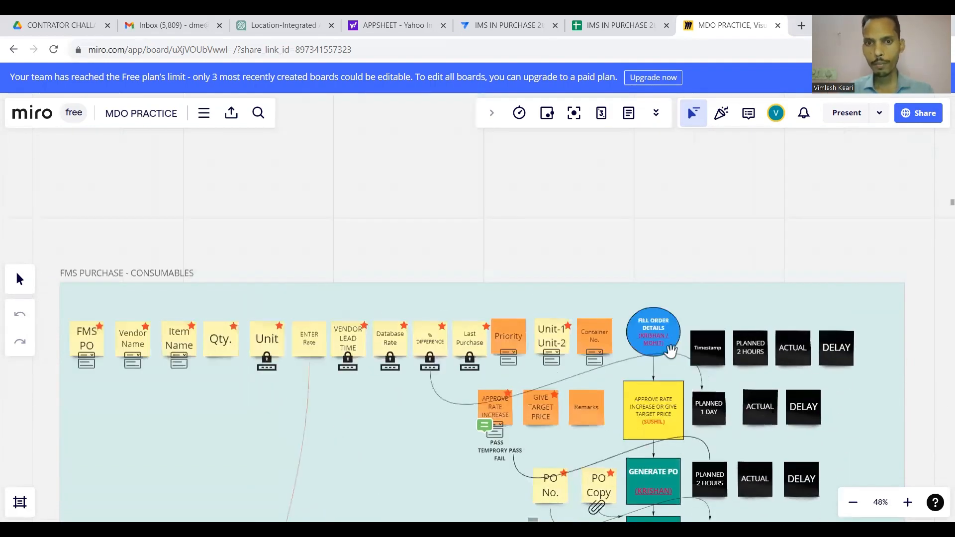
scroll(670, 351, down, 4)
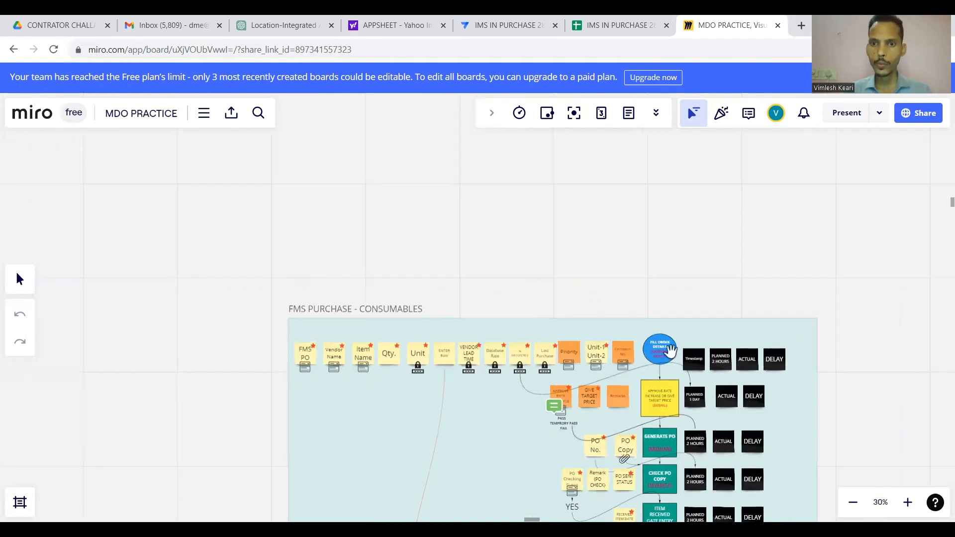
click(619, 25)
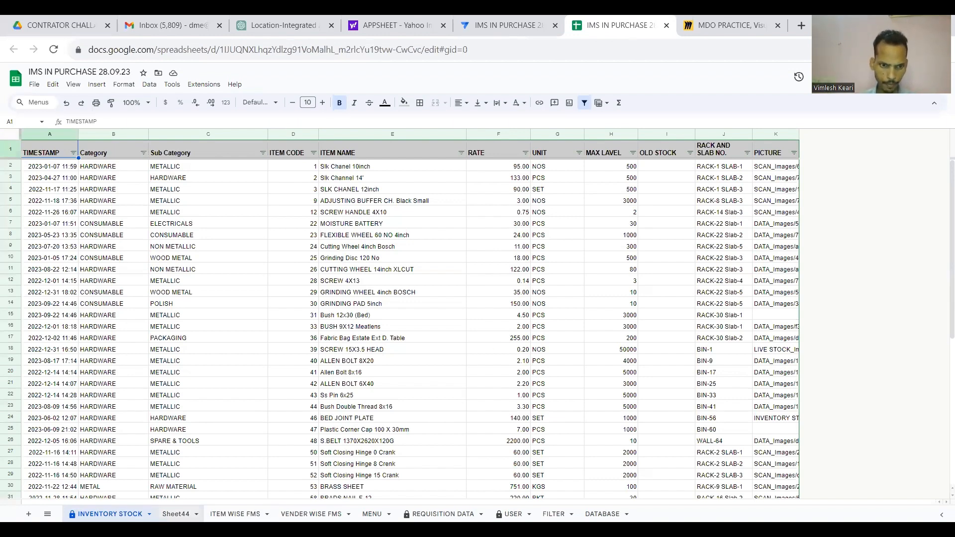
Open the ITEM WISE FMS sheet and step through its headers from RECORD past PO_NUMBER and back.
click(235, 514)
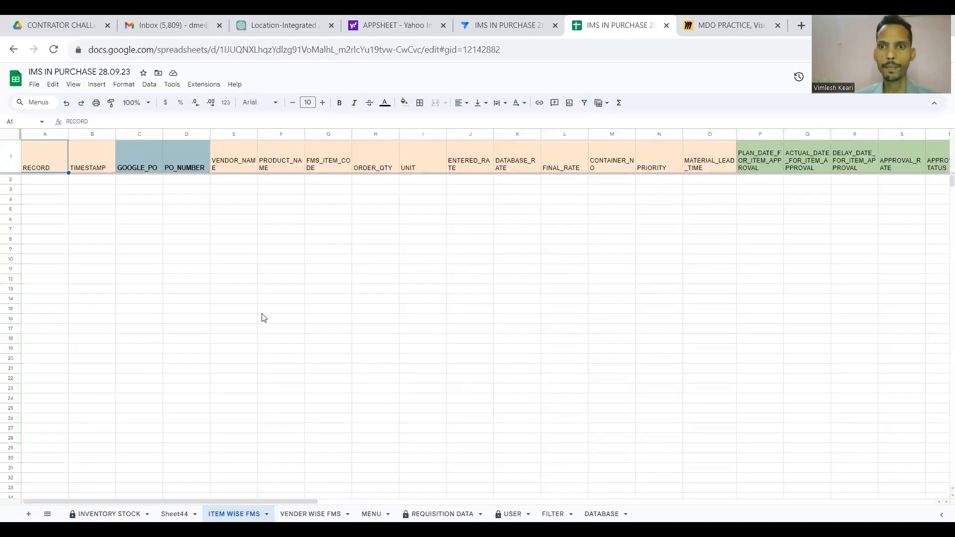
scroll(264, 317, right, 15)
scroll(264, 318, left, 15)
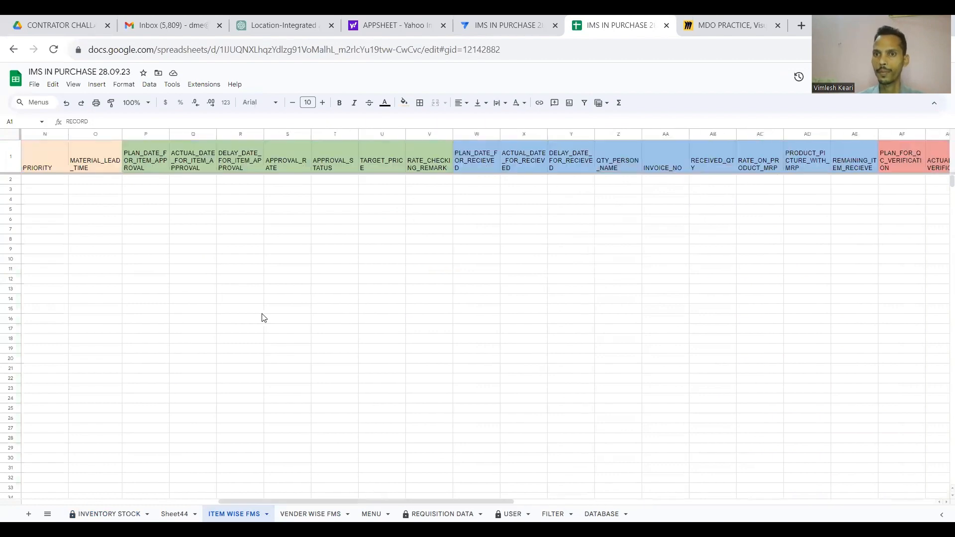
click(49, 164)
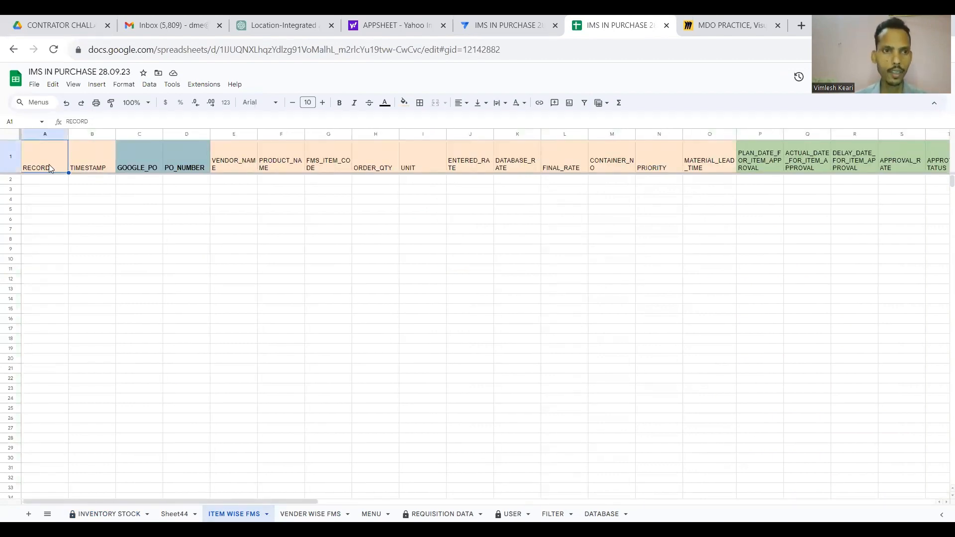
key(Right)
key(Right)
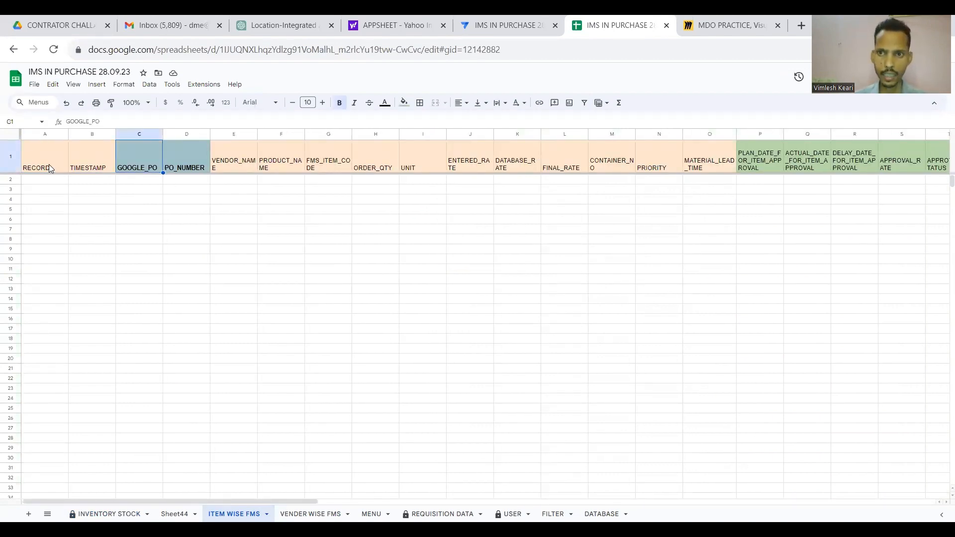
key(Right)
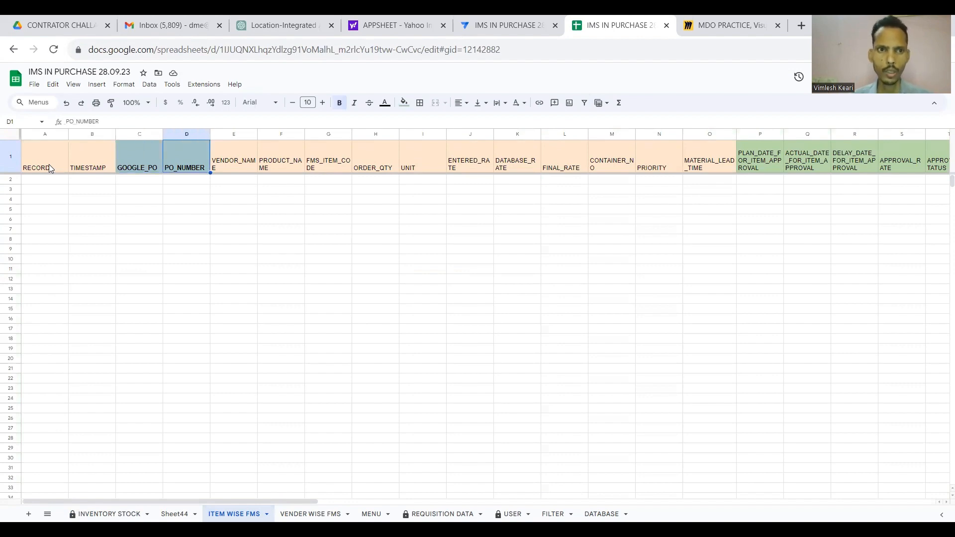
key(Right)
key(Right)
key(Right)
key(Right)
key(Right)
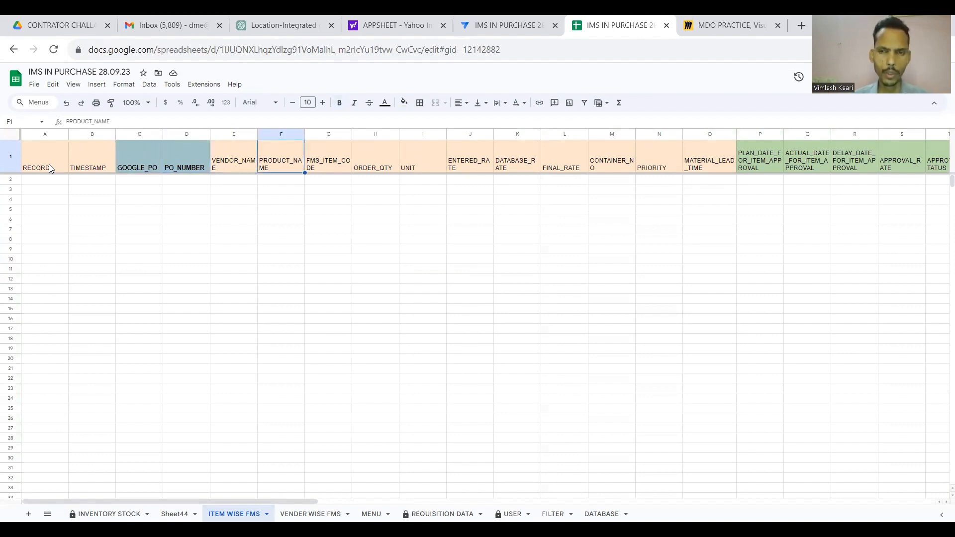
key(Right)
key(Right)
key(Right)
key(Right)
key(Right)
key(Right)
key(Right)
key(Right)
key(Right)
key(Right)
key(Right)
key(Right)
key(Right)
key(Right)
key(Right)
key(Right)
key(Right)
key(Right)
key(Right)
key(Right)
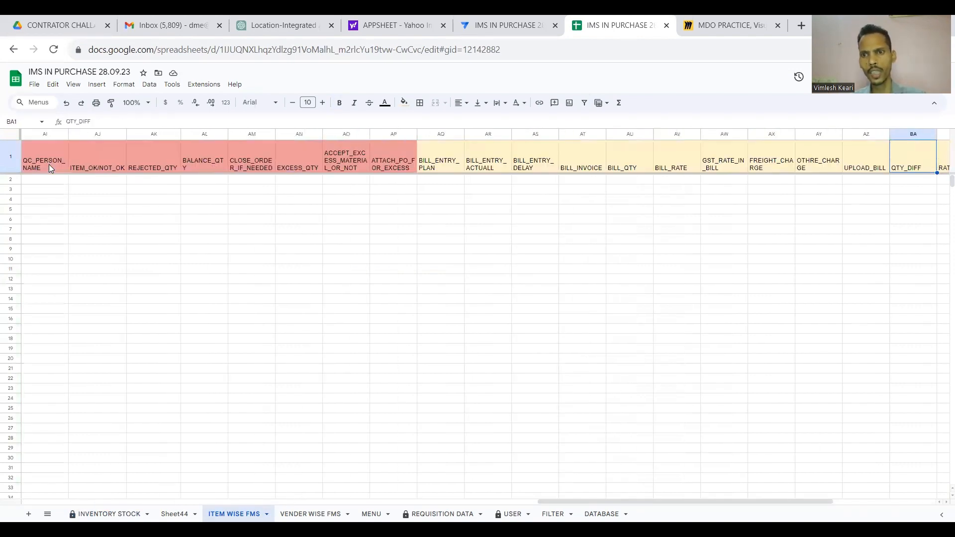
key(Left)
key(Left)
key(Left)
key(Left)
key(Left)
key(Left)
key(Left)
key(Left)
key(Left)
key(Left)
key(Left)
key(Left)
key(Left)
key(Left)
key(Left)
key(Left)
key(Left)
key(Left)
key(Left)
key(Left)
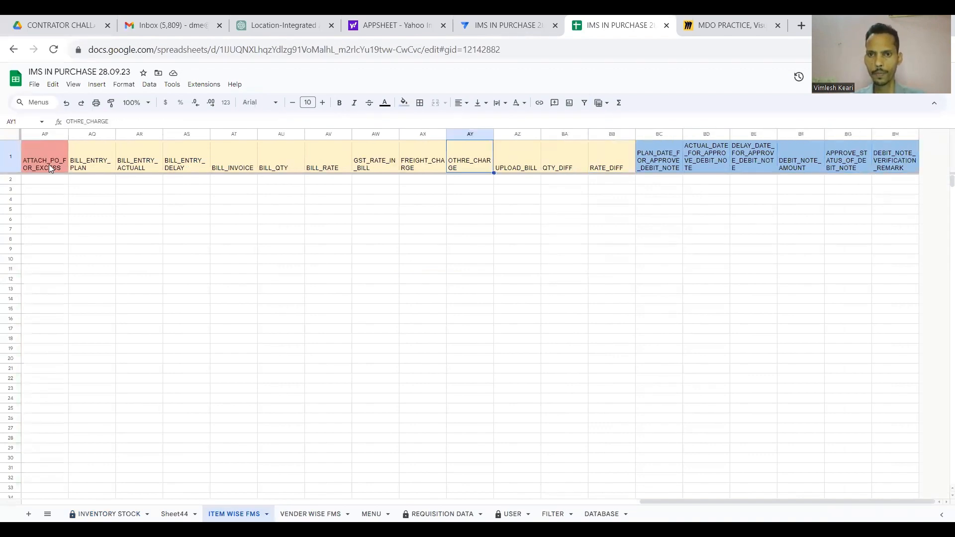
key(Left)
key(Left)
key(Left)
key(Left)
key(Left)
key(Left)
key(Left)
key(Left)
key(Left)
key(Left)
key(Left)
key(Left)
key(Left)
key(Left)
key(Left)
key(Left)
key(Left)
key(Left)
key(Left)
key(Left)
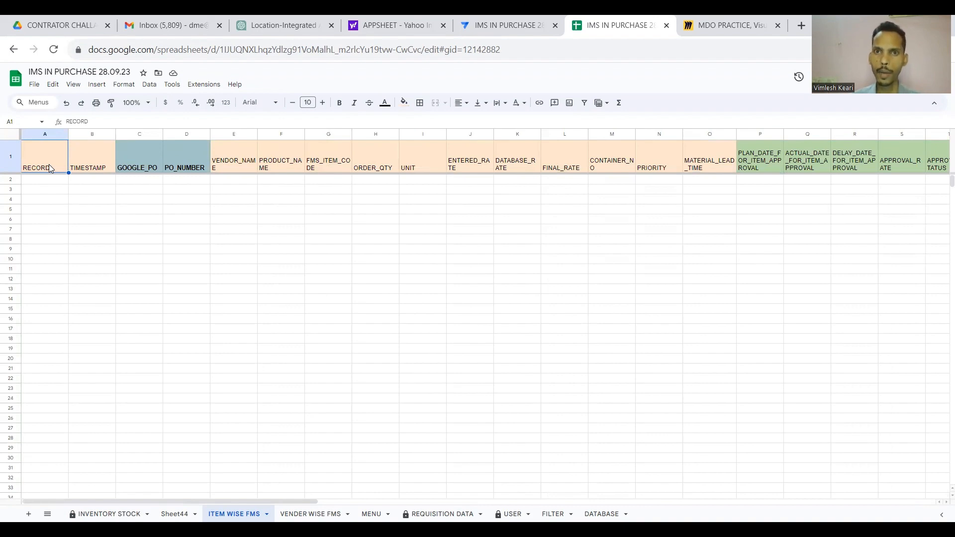
In the AppSheet editor's Data section, expand the INVENTORY STOCK table's column list.
click(512, 20)
scroll(496, 269, down, 3)
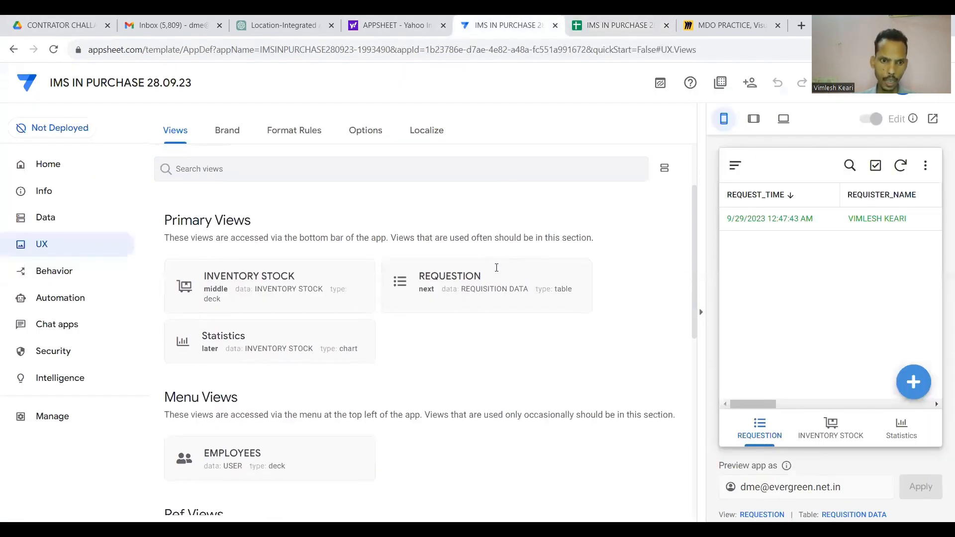
click(73, 218)
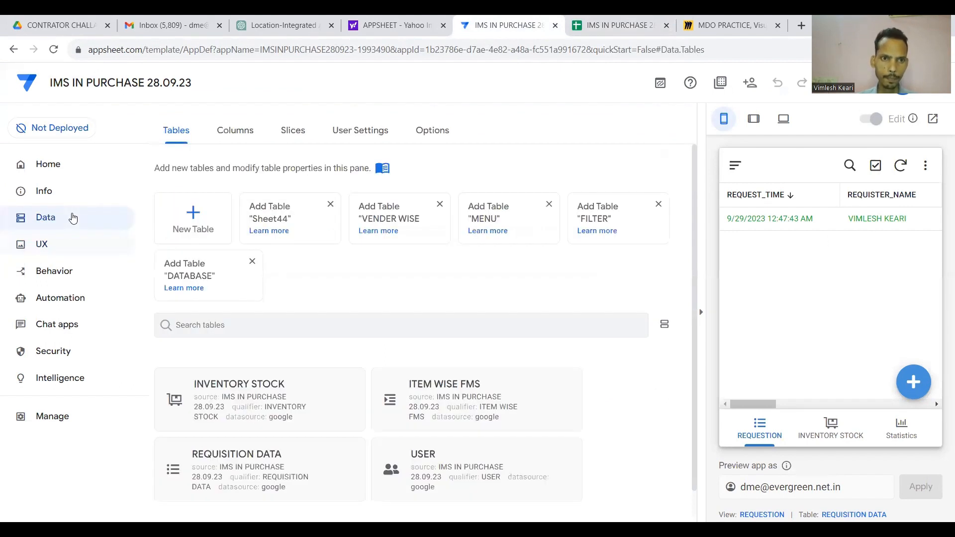
scroll(265, 278, down, 1)
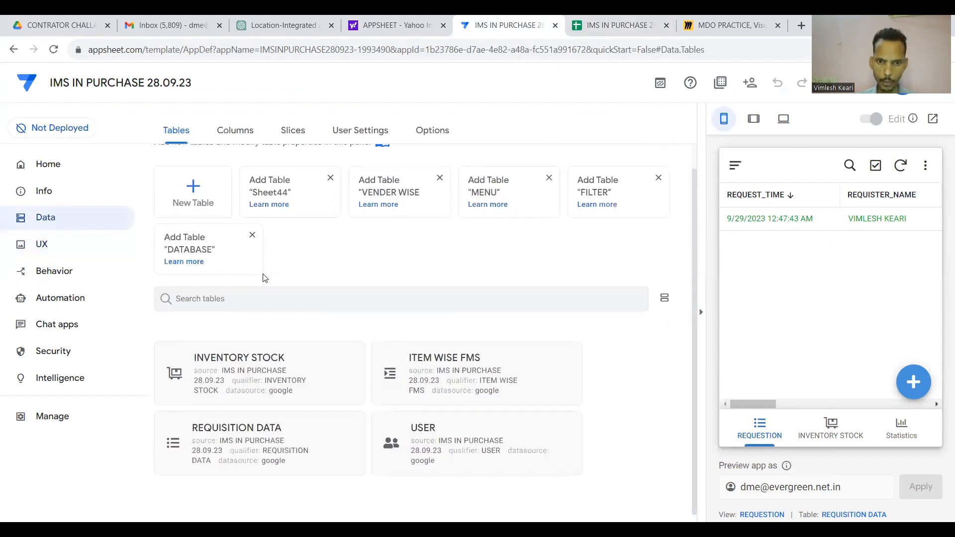
click(467, 380)
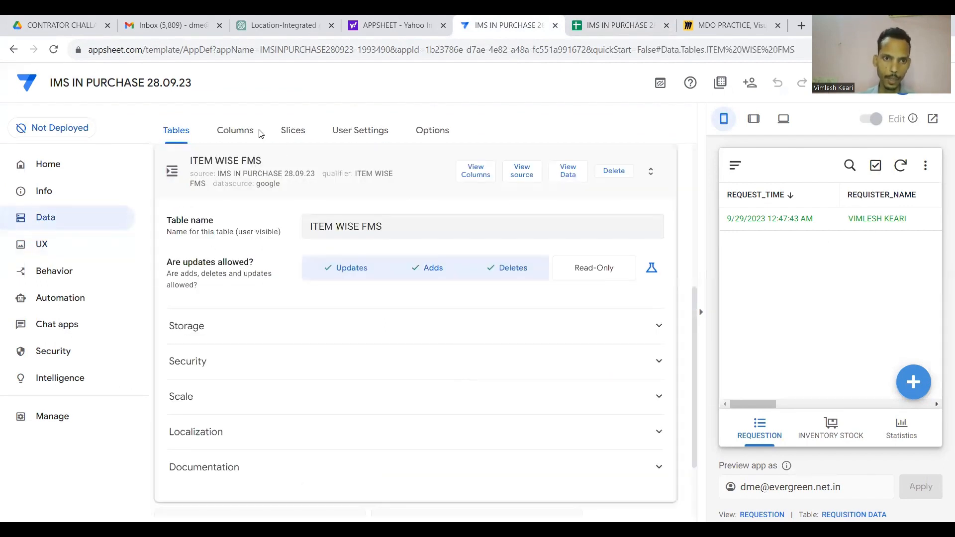
click(248, 134)
Review the INVENTORY STOCK column types, then collapse it back to the four table cards.
scroll(410, 256, down, 2)
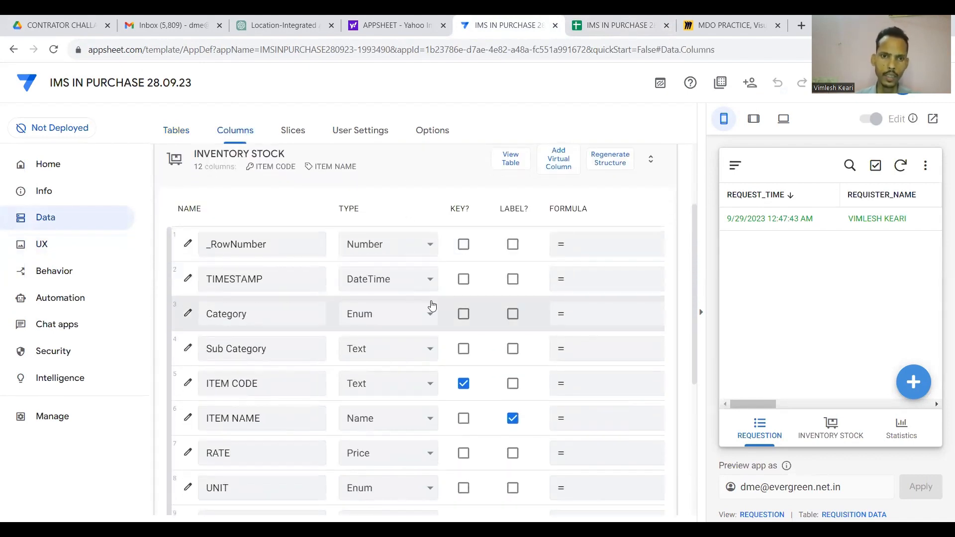
scroll(478, 348, down, 1)
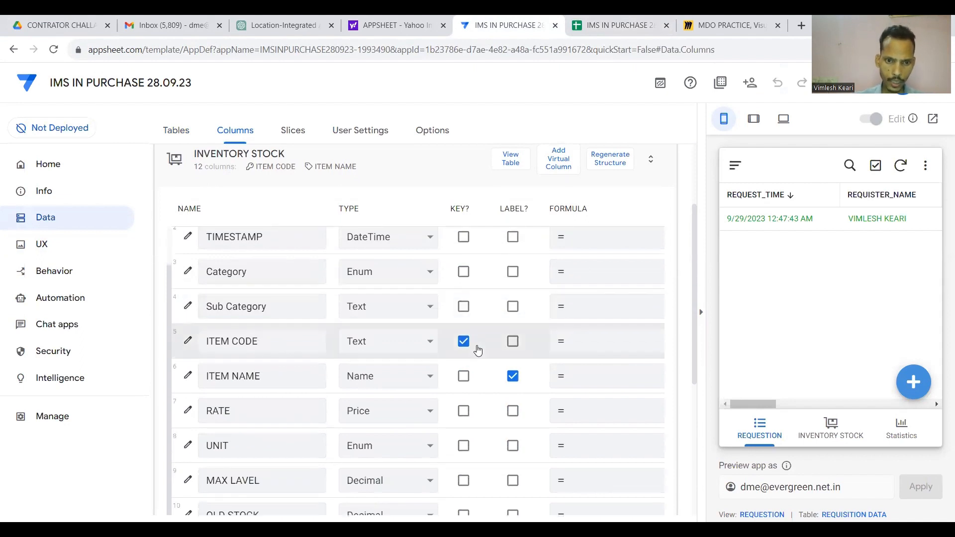
scroll(478, 348, up, 1)
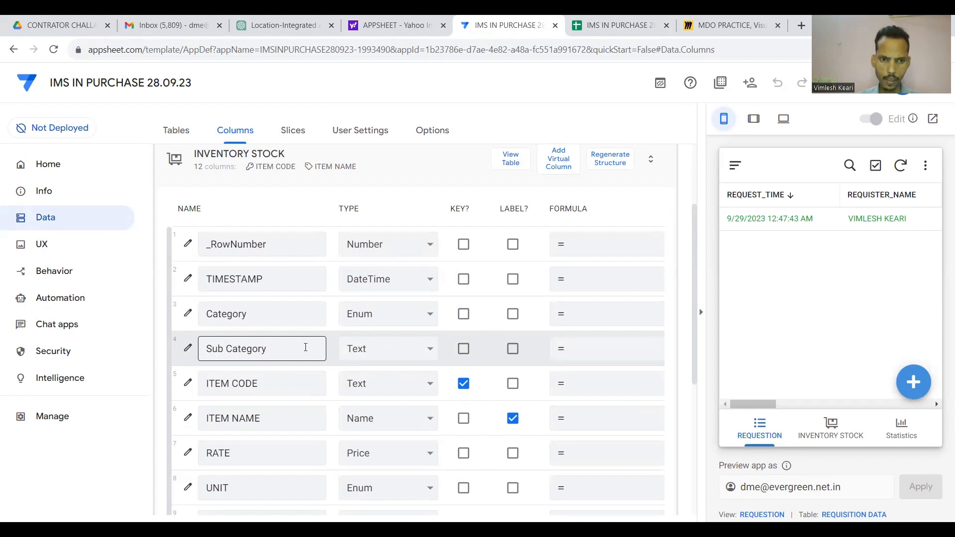
scroll(330, 367, down, 1)
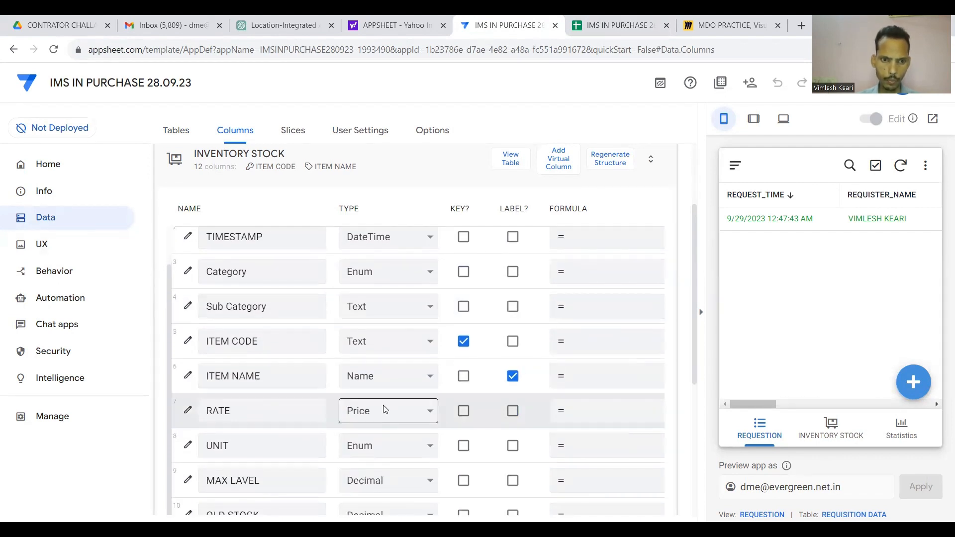
scroll(383, 409, down, 3)
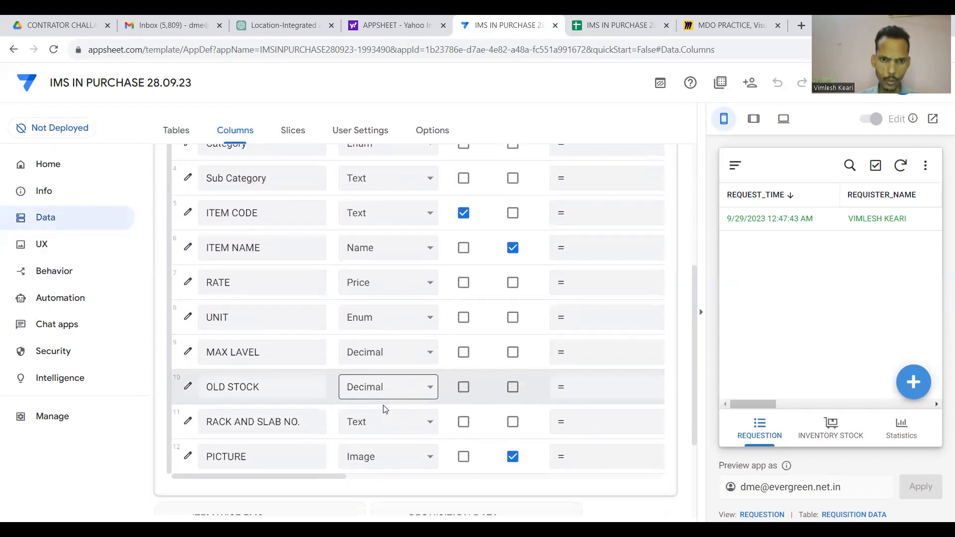
scroll(384, 409, down, 1)
scroll(422, 351, down, 1)
scroll(421, 351, up, 5)
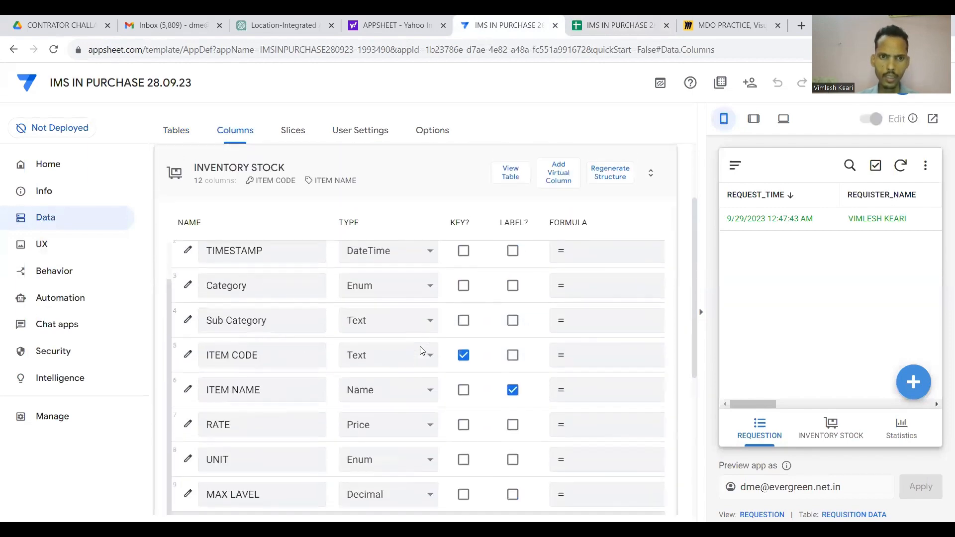
scroll(422, 351, up, 4)
click(413, 266)
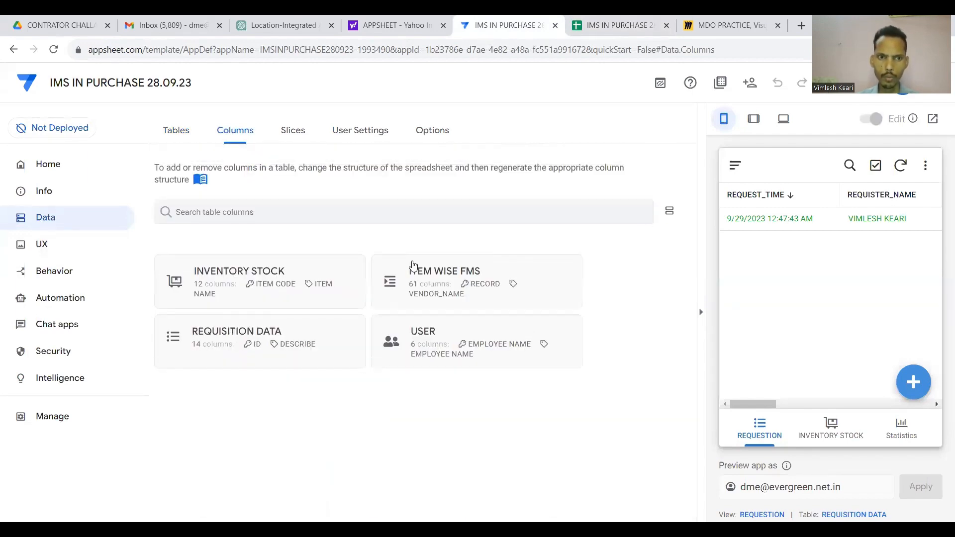
Expand the ITEM WISE FMS table and set the RECORD column's type to Number.
click(463, 284)
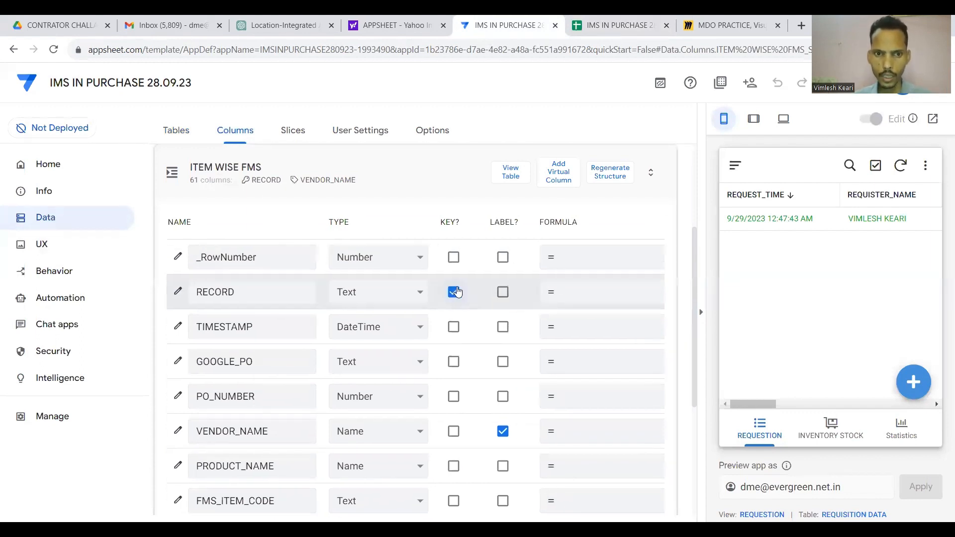
scroll(454, 289, right, 3)
scroll(454, 290, left, 3)
click(432, 298)
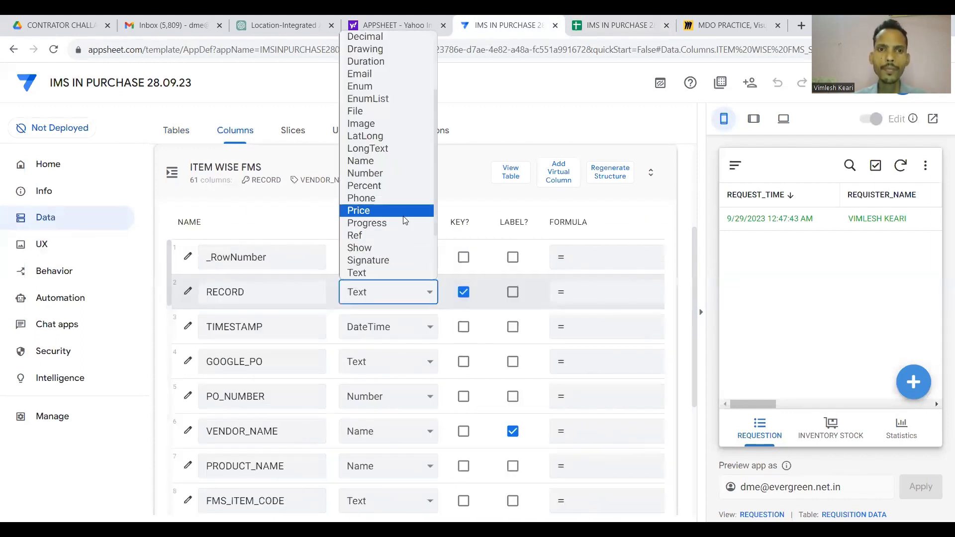
scroll(386, 199, down, 1)
click(386, 155)
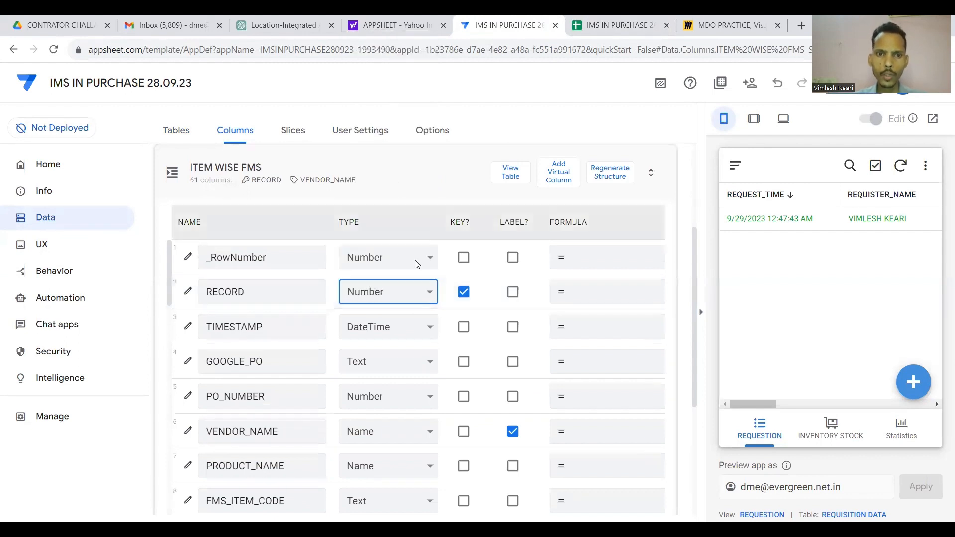
Review the remaining ITEM WISE FMS columns, collapse the table, and save the app.
scroll(412, 279, down, 1)
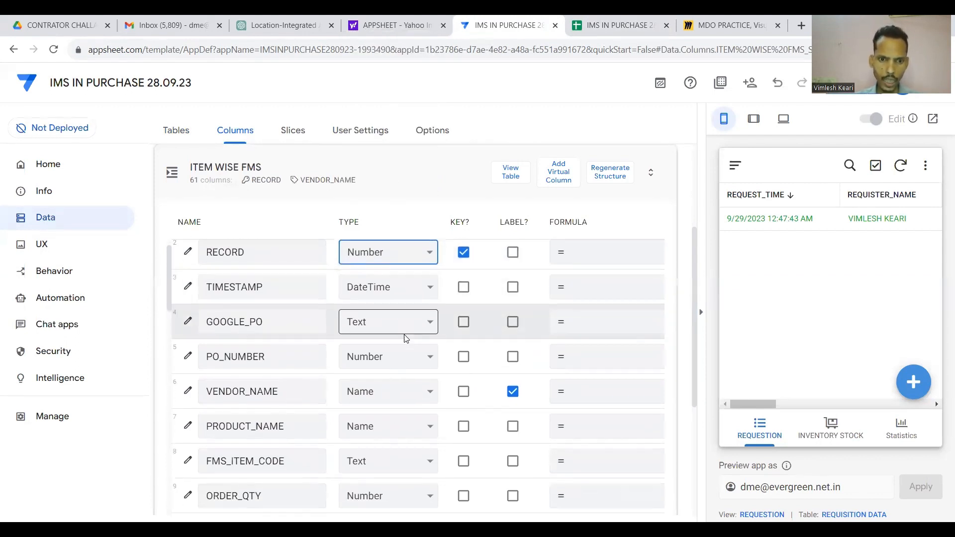
scroll(404, 334, down, 12)
scroll(405, 338, down, 2)
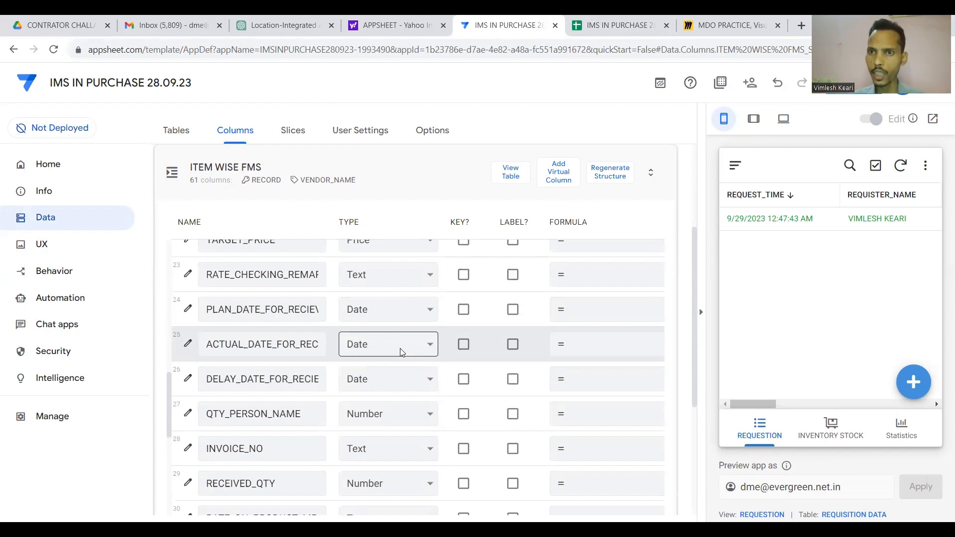
scroll(403, 352, down, 18)
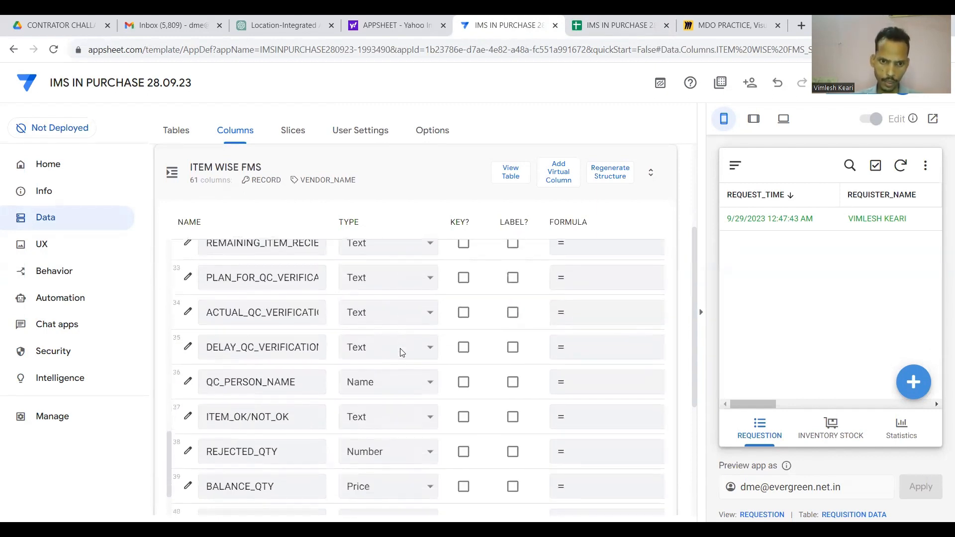
scroll(403, 352, down, 5)
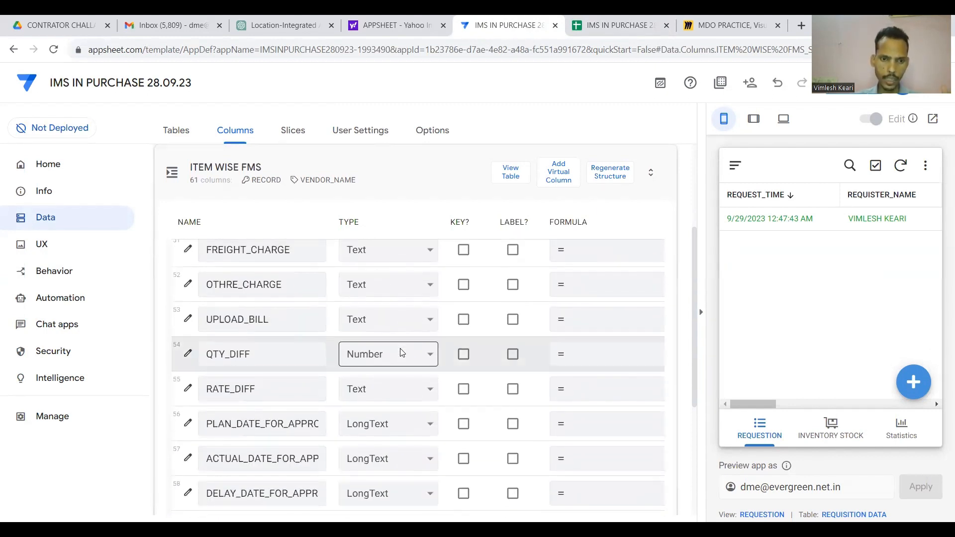
scroll(403, 352, down, 1)
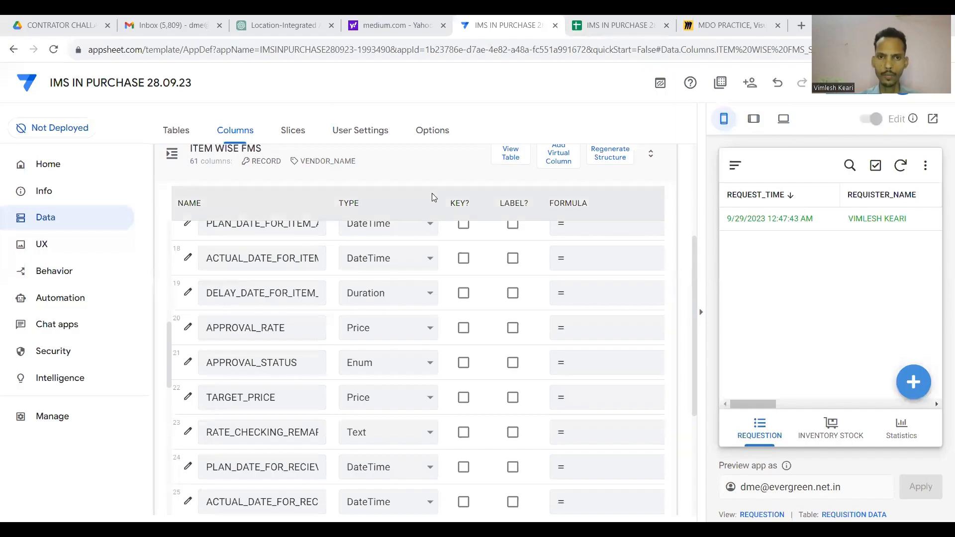
scroll(438, 184, down, 1)
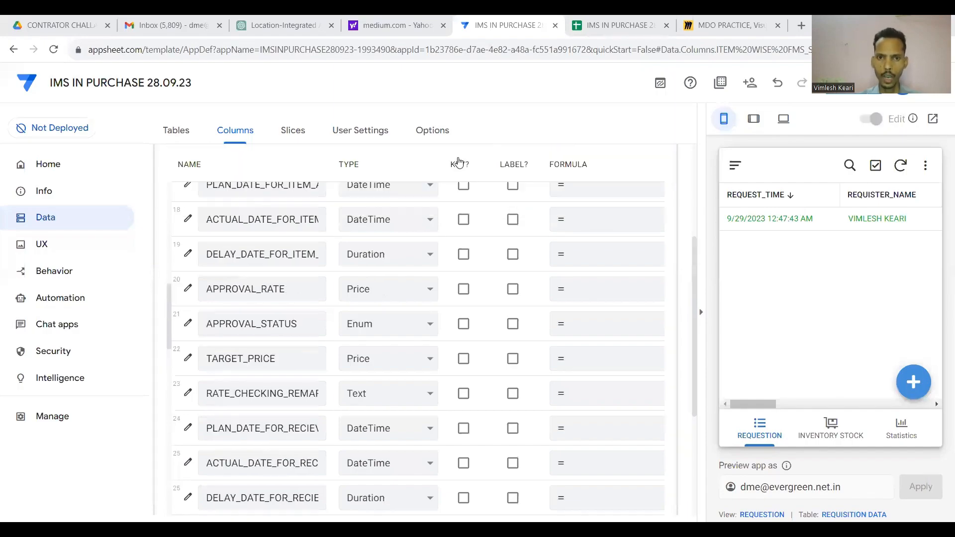
scroll(438, 209, down, 1)
scroll(428, 234, up, 3)
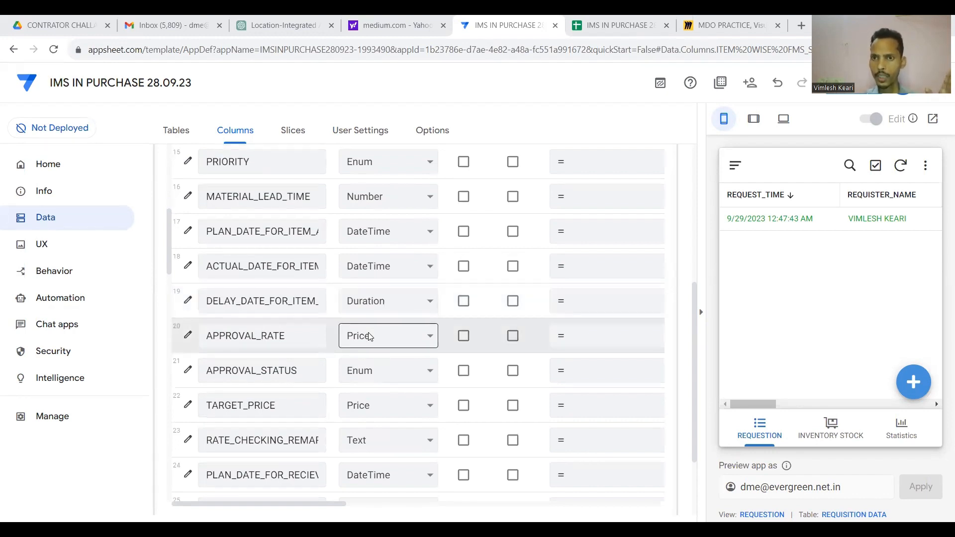
scroll(368, 336, down, 8)
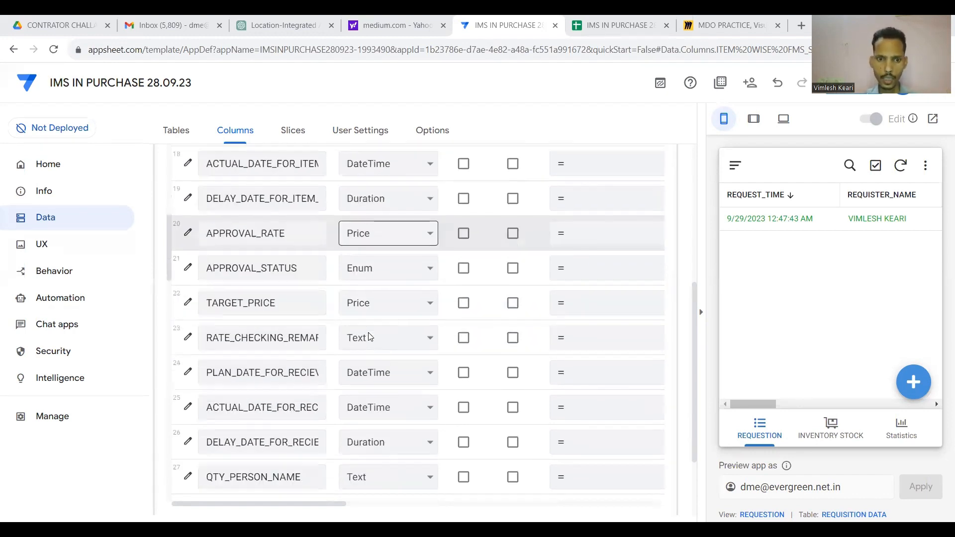
scroll(420, 405, up, 15)
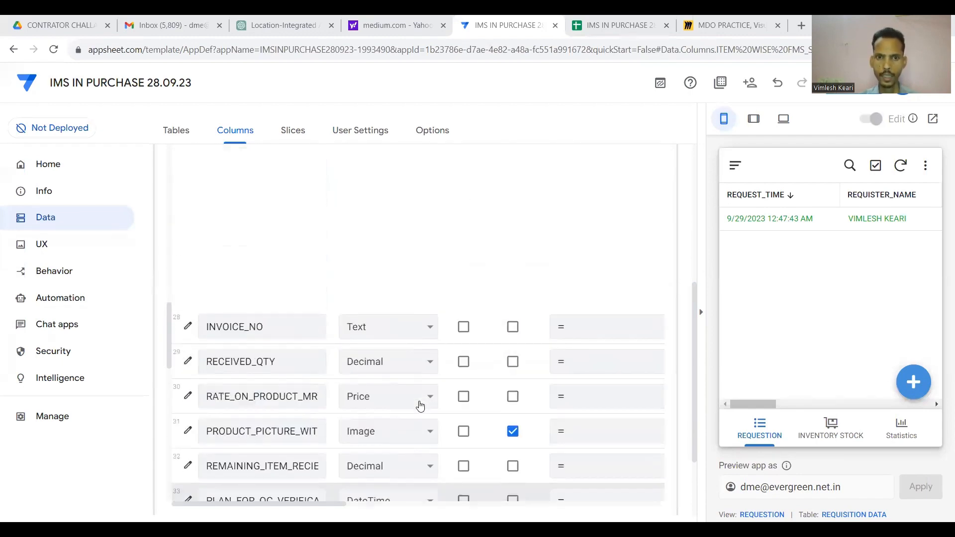
scroll(509, 343, up, 5)
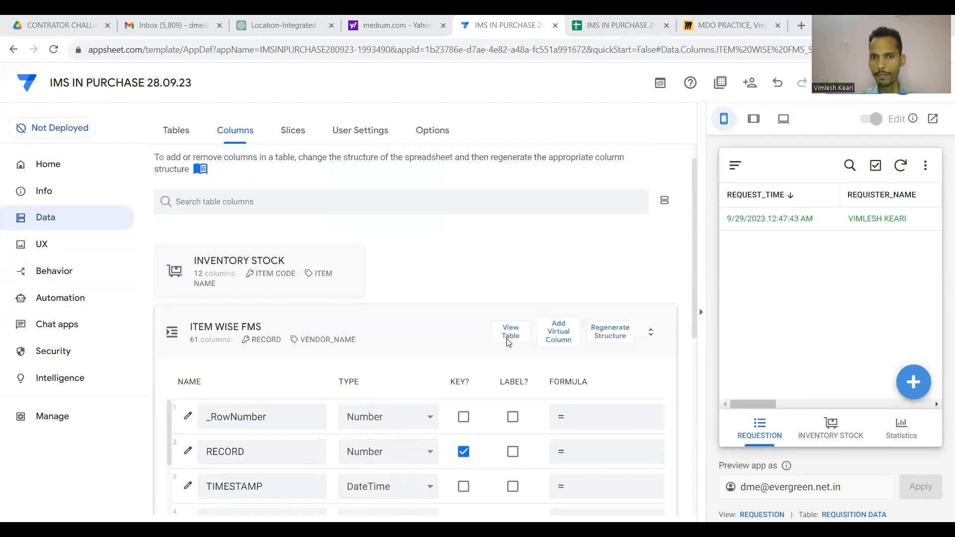
click(411, 362)
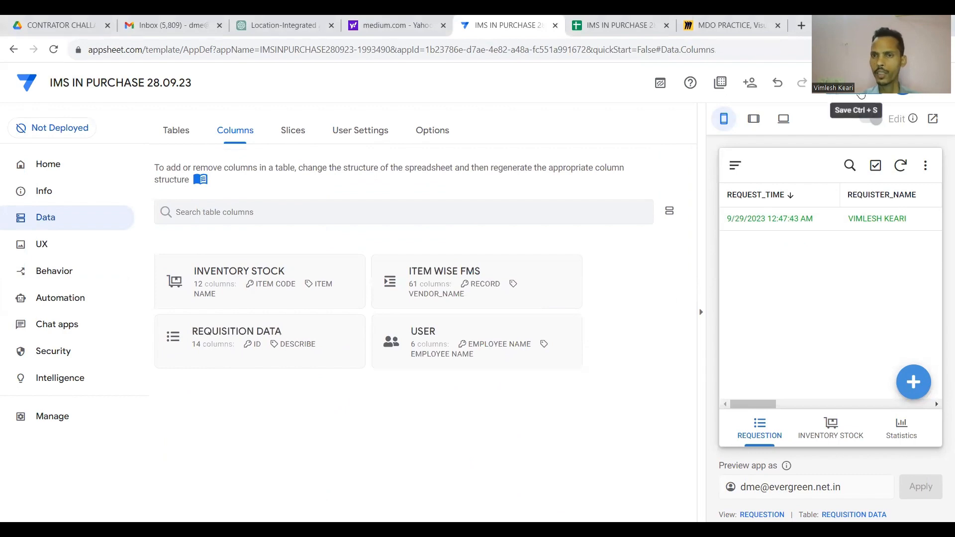
click(831, 100)
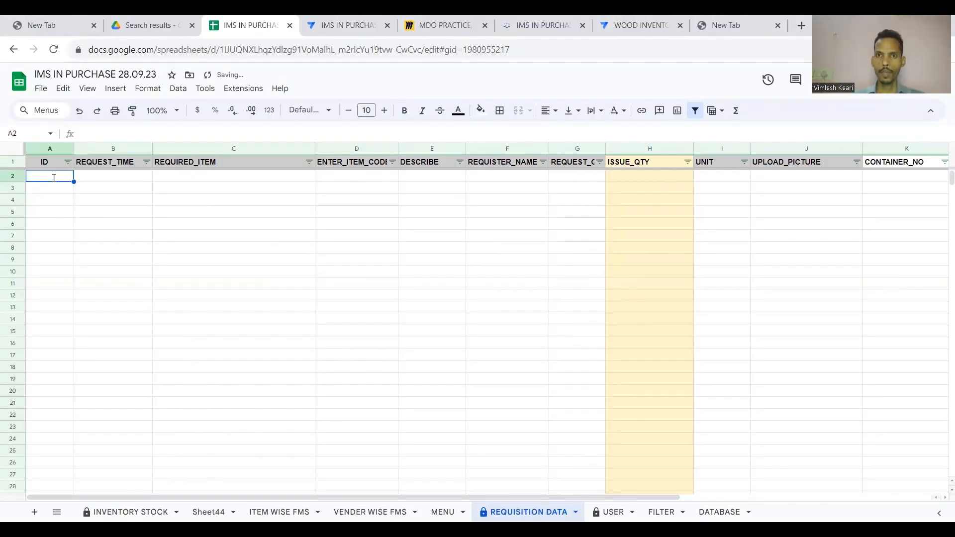
Sync the preview and save a new requisition for Slk Chanel 10inch.
click(636, 21)
click(354, 20)
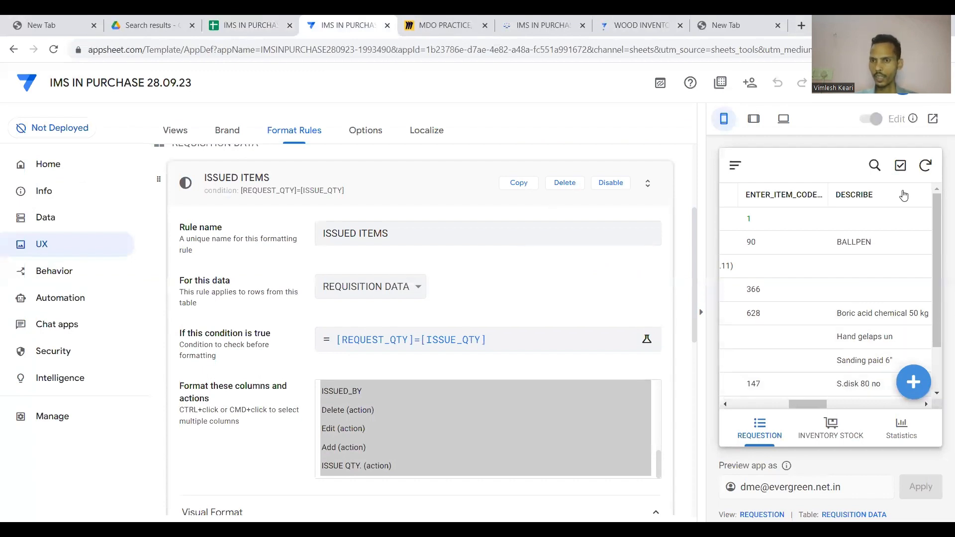
click(924, 165)
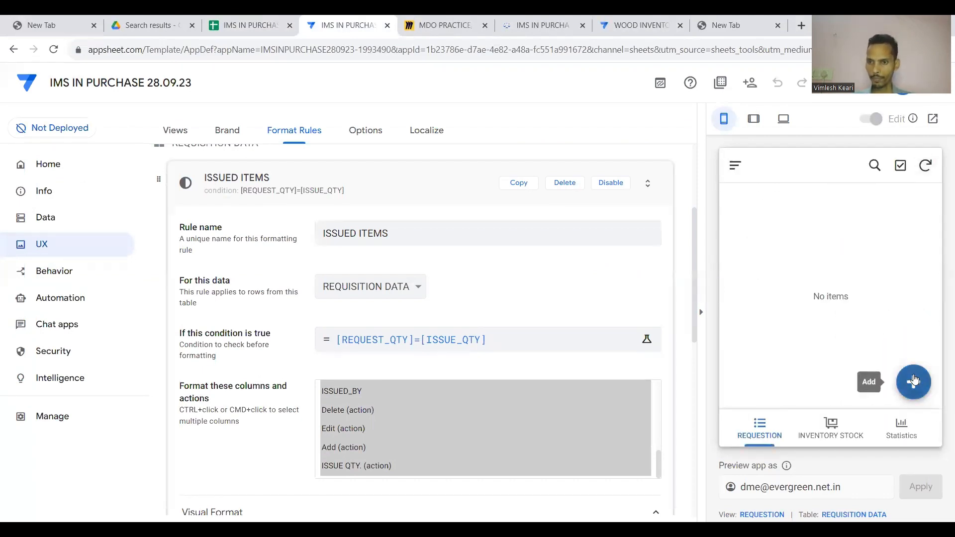
click(914, 381)
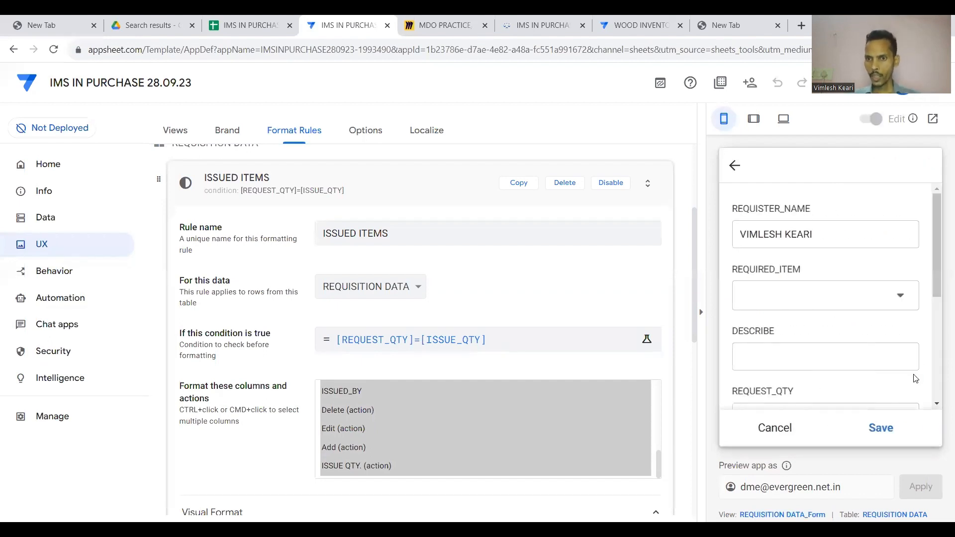
click(903, 301)
click(808, 240)
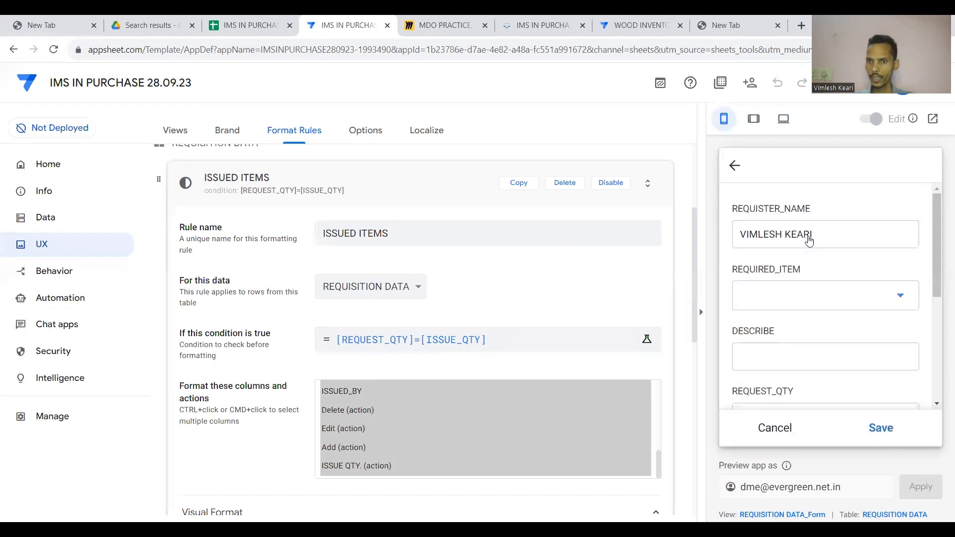
scroll(810, 298, down, 2)
click(810, 343)
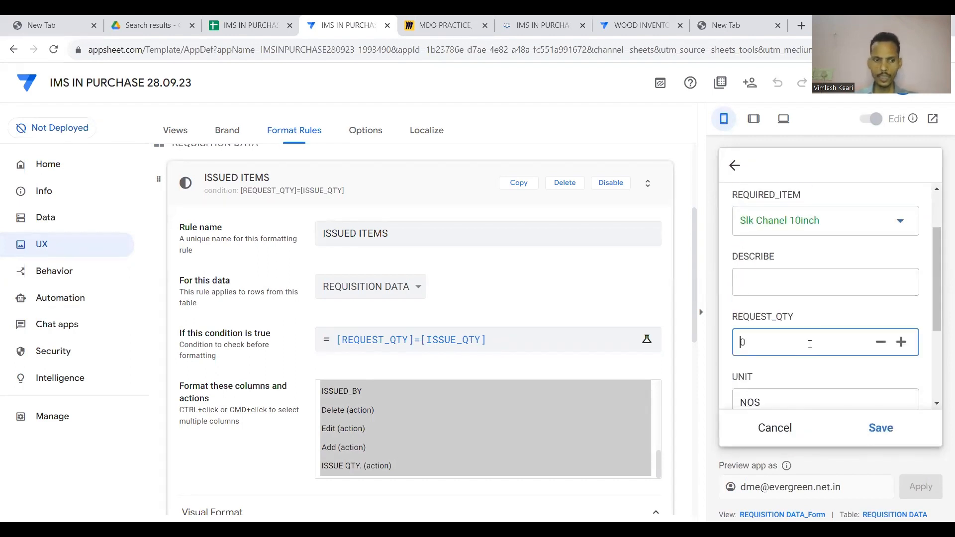
scroll(809, 343, down, 3)
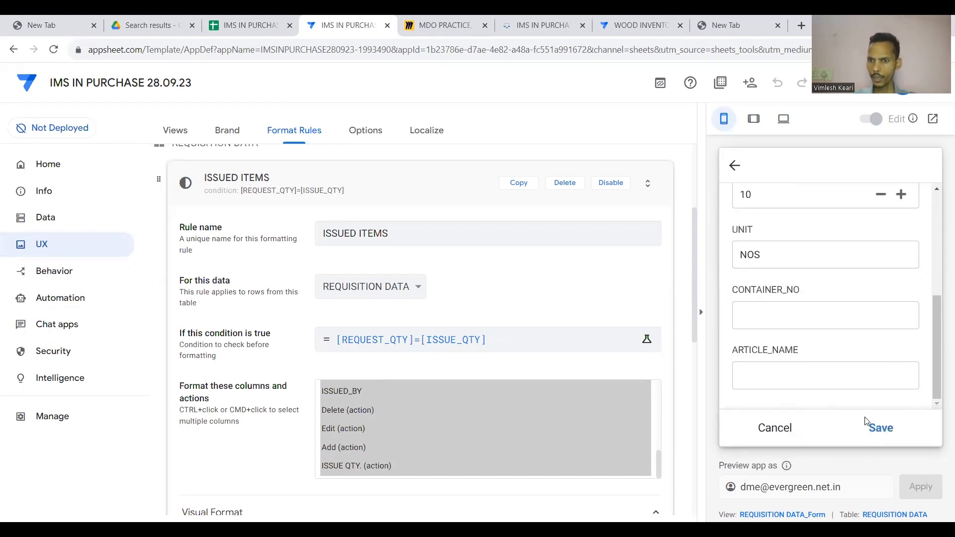
click(873, 427)
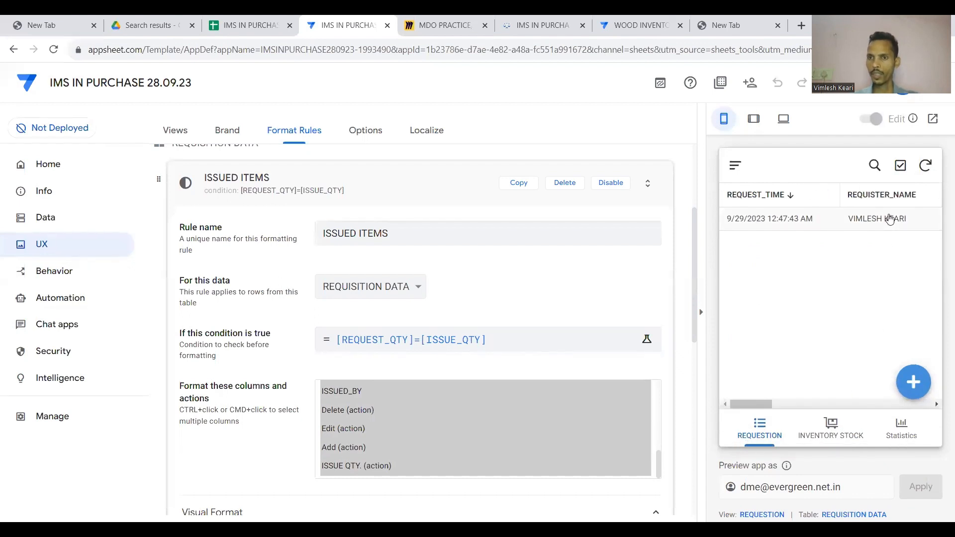
Use the ISSUE QTY. action to record ISSUE_QTY 10 on the new requisition.
scroll(889, 219, right, 5)
scroll(889, 219, right, 3)
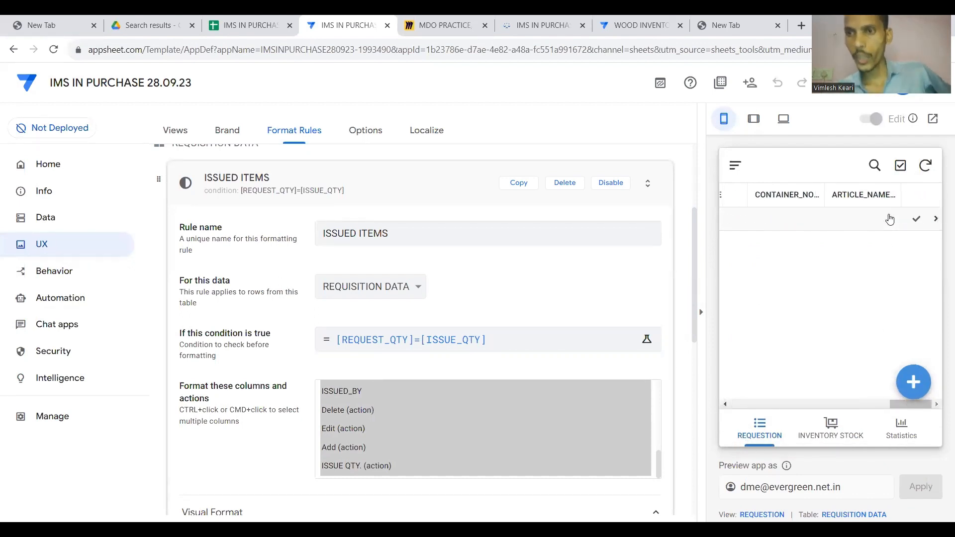
click(917, 220)
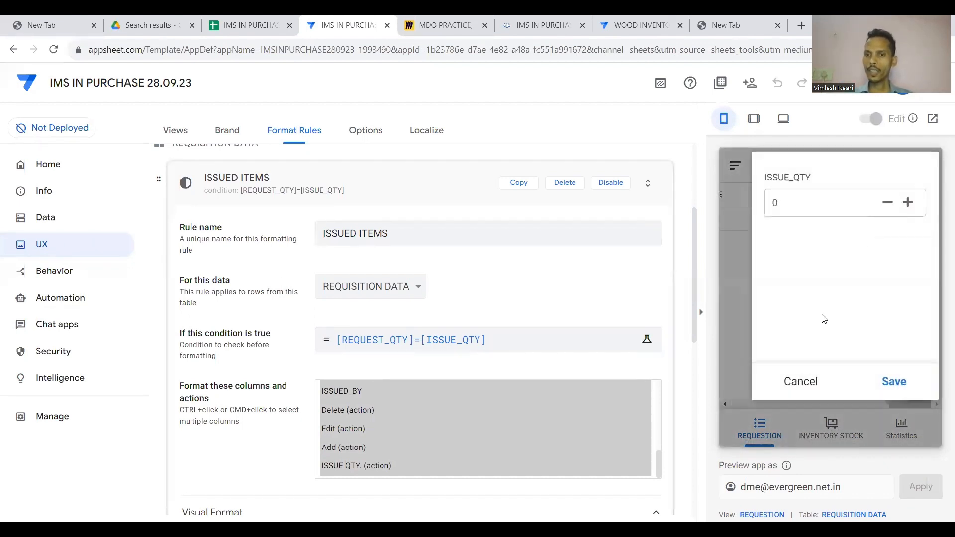
click(806, 387)
scroll(841, 219, left, 5)
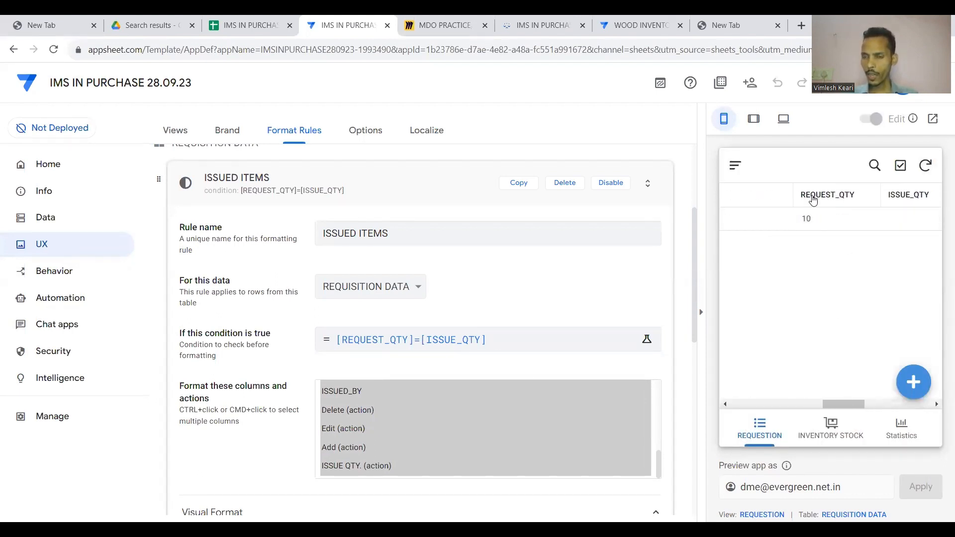
scroll(846, 218, right, 5)
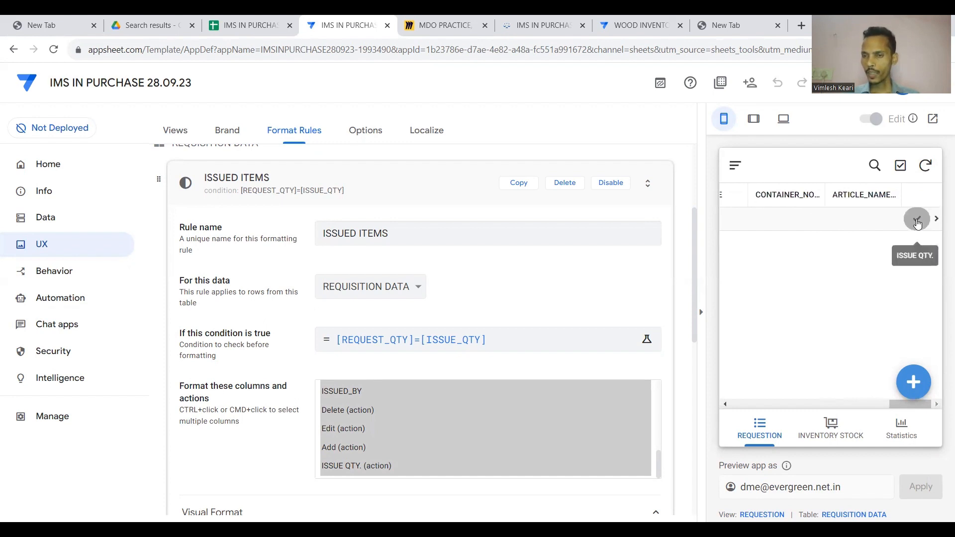
click(917, 219)
click(825, 202)
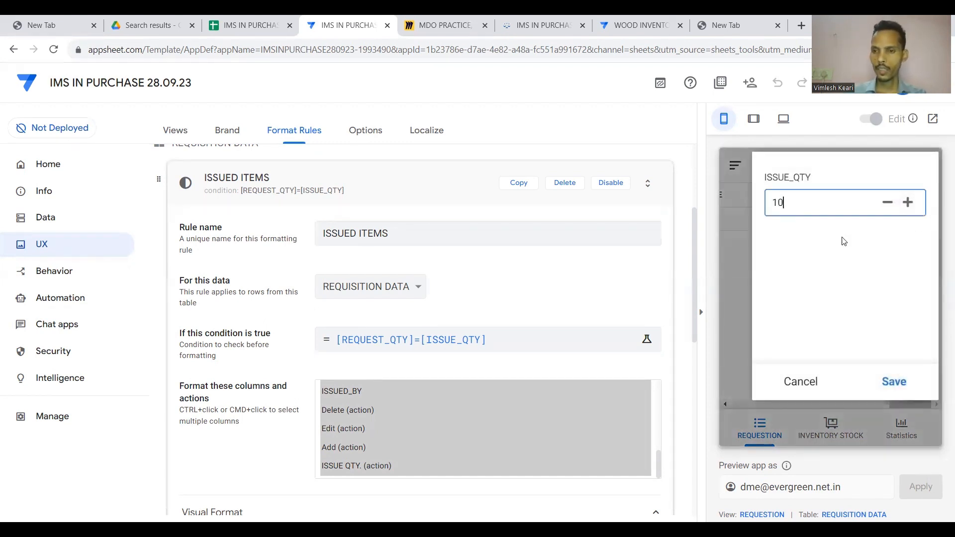
click(894, 382)
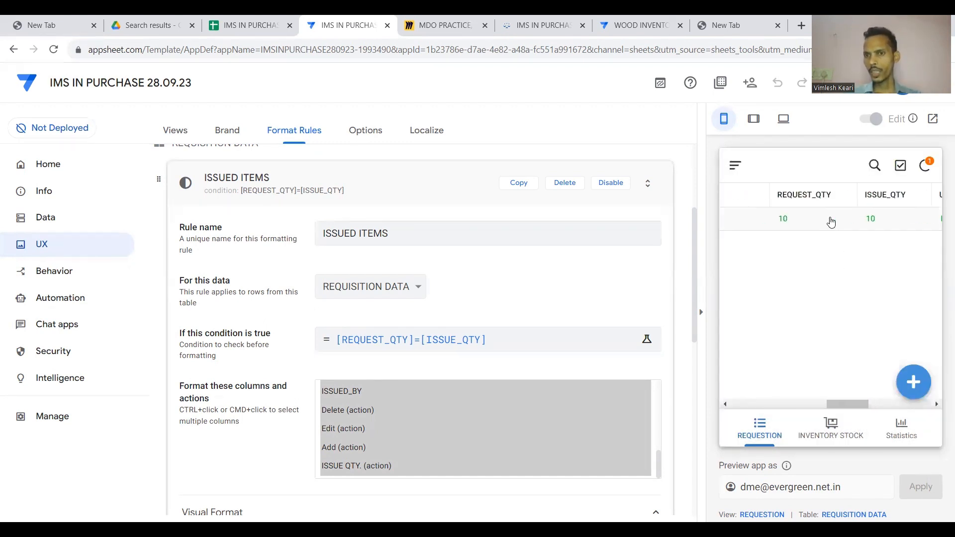
scroll(796, 219, left, 5)
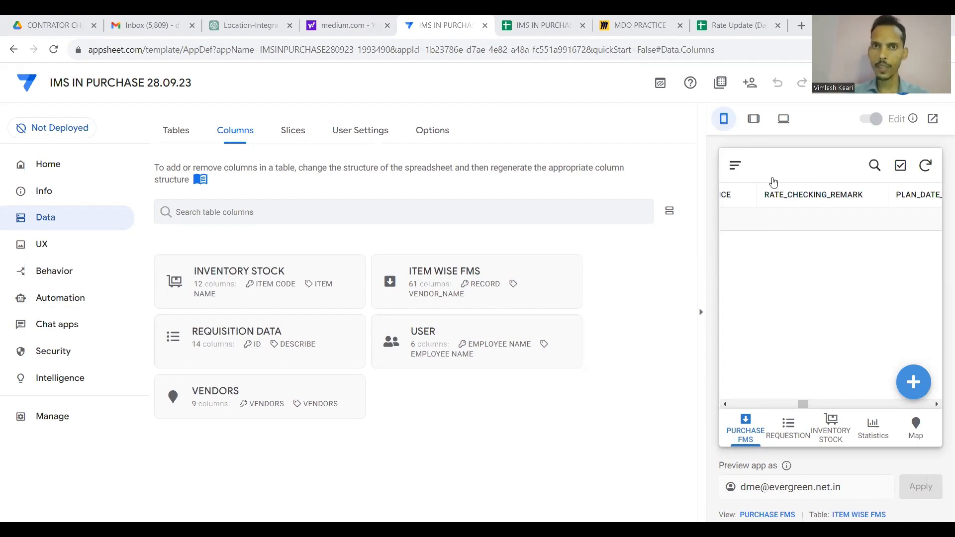
click(555, 15)
click(388, 311)
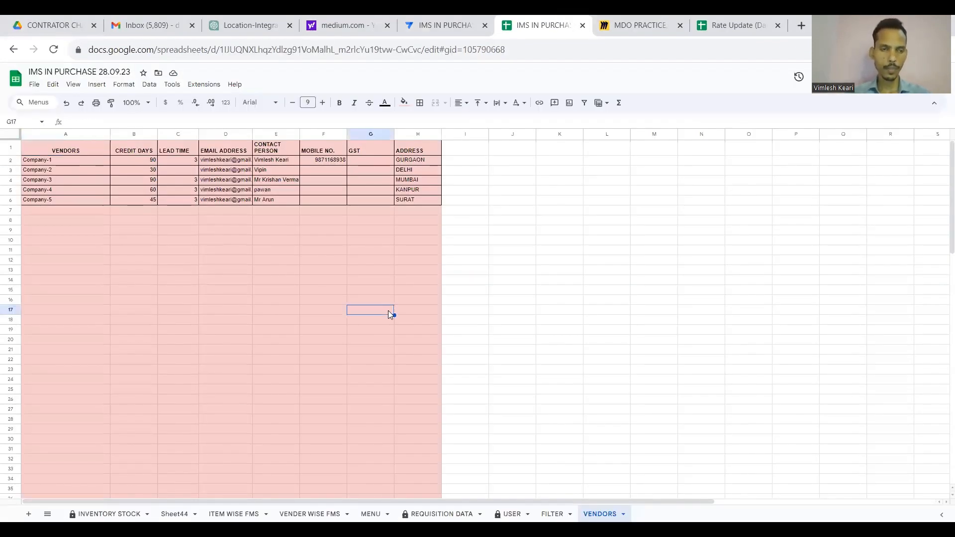
click(83, 148)
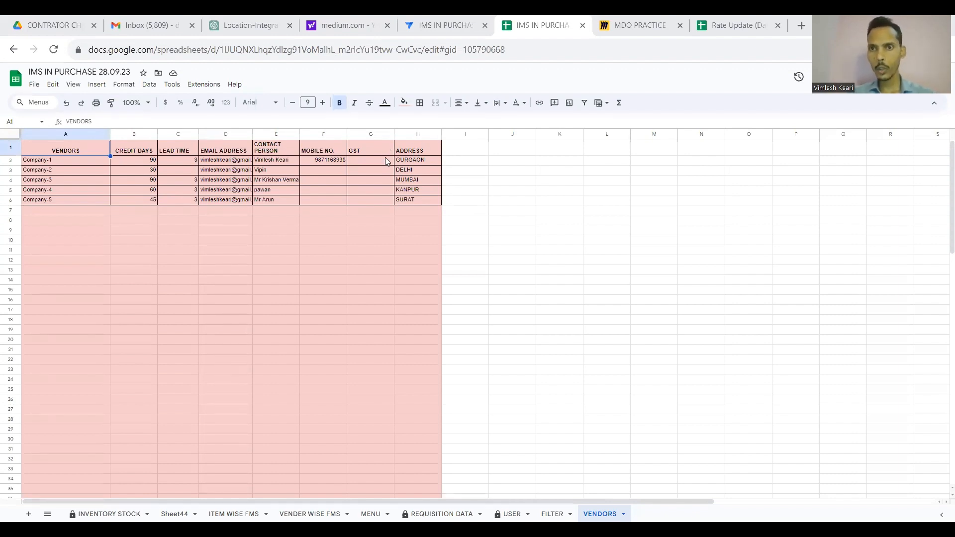
click(432, 24)
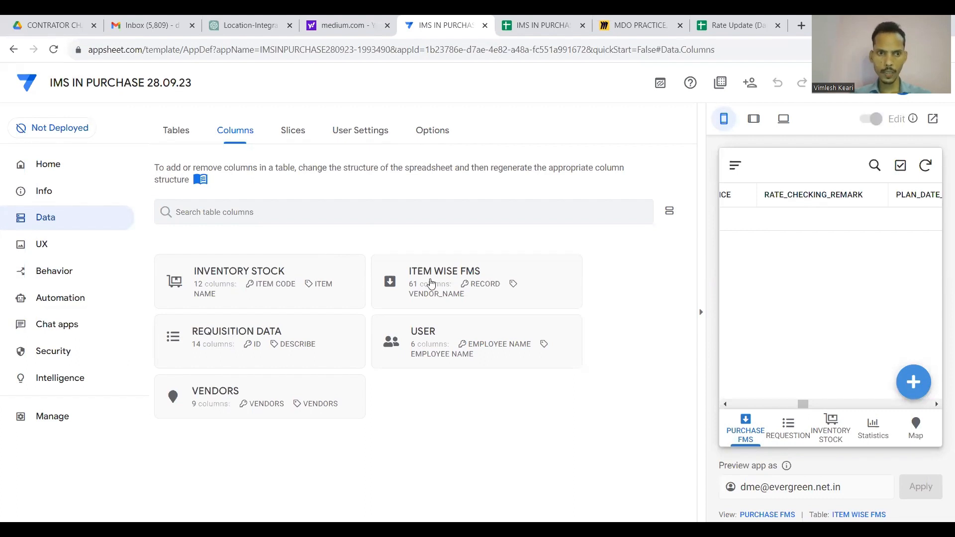
click(222, 395)
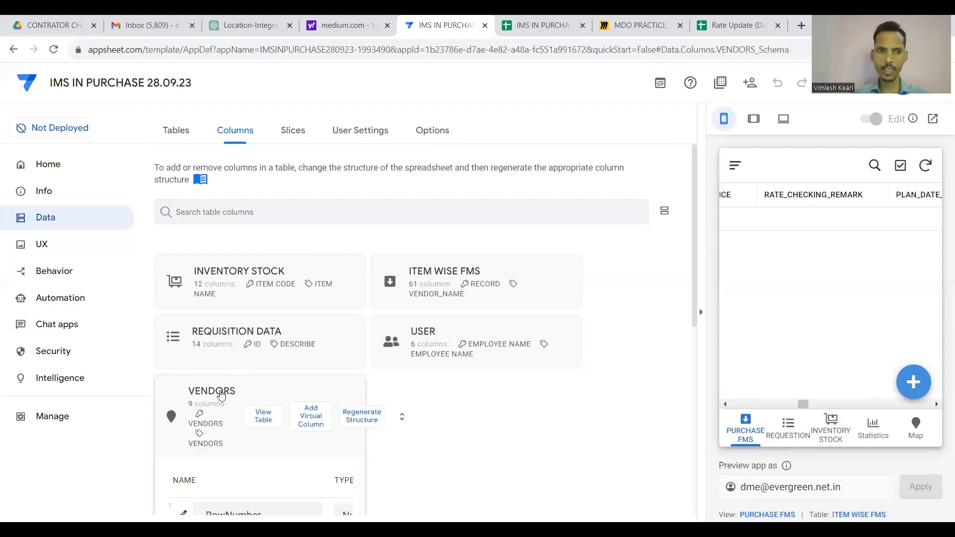
scroll(402, 256, down, 2)
scroll(402, 256, down, 1)
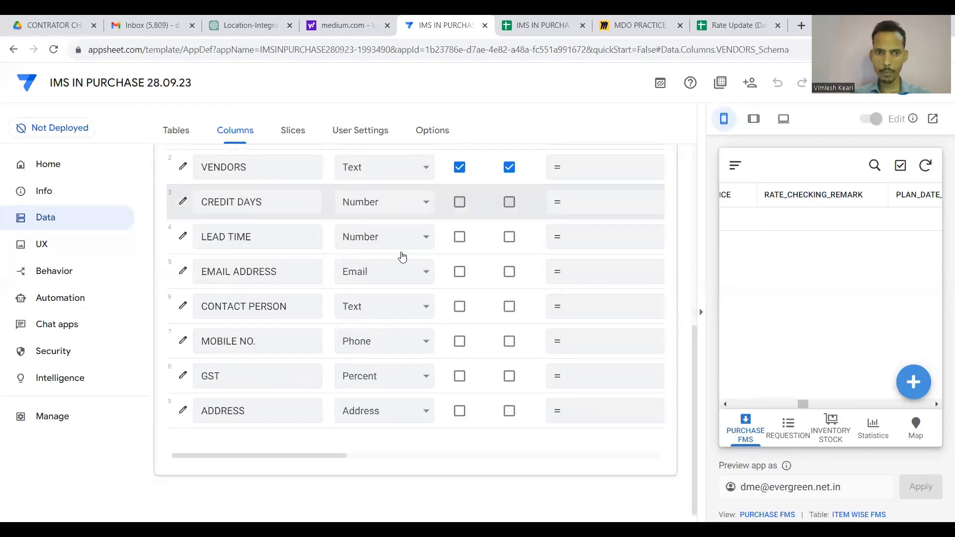
scroll(412, 228, up, 2)
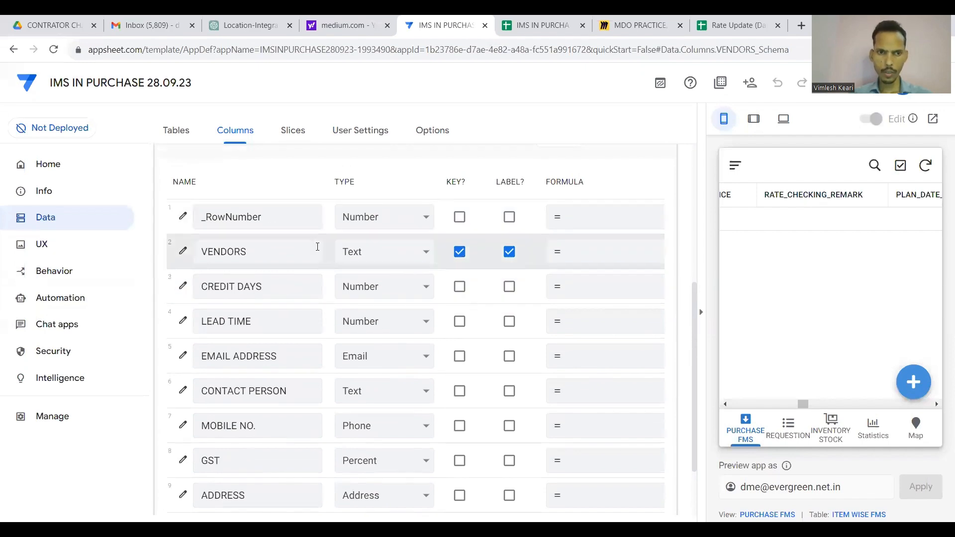
scroll(386, 334, down, 1)
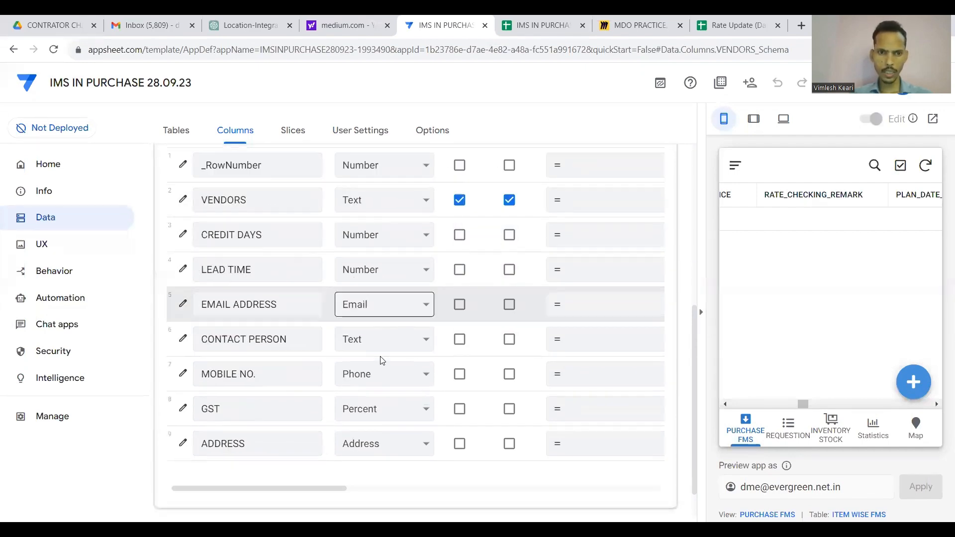
scroll(382, 363, up, 3)
scroll(393, 318, up, 1)
click(407, 264)
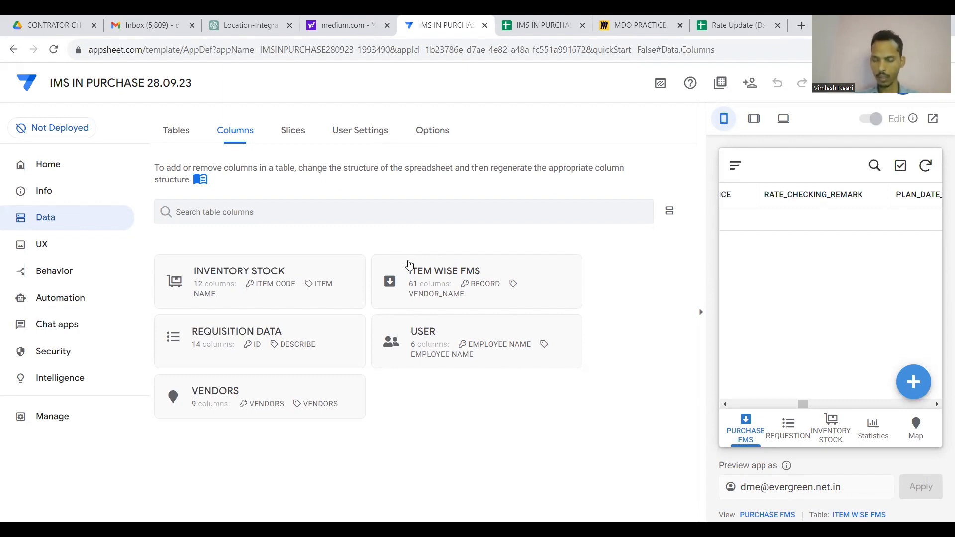
Start a new ITEM WISE FMS record with GOOGLE_PO 123, vendor Company-1 and product Slk Chanel 10inch.
scroll(784, 224, left, 5)
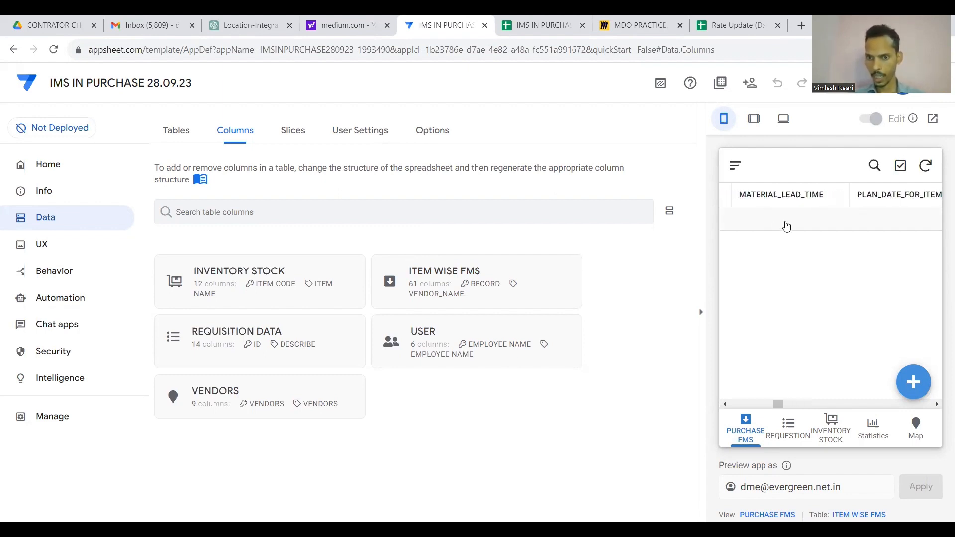
scroll(785, 226, left, 8)
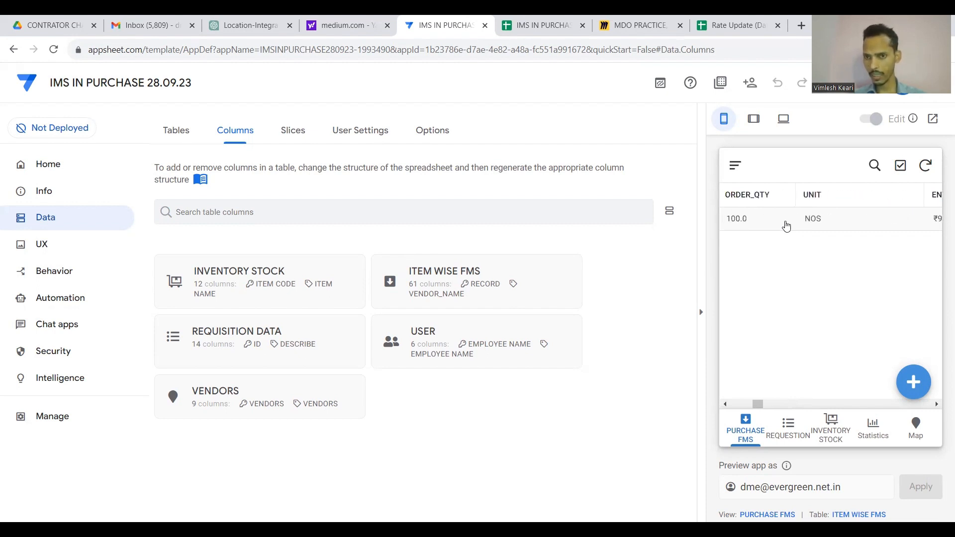
scroll(786, 226, left, 3)
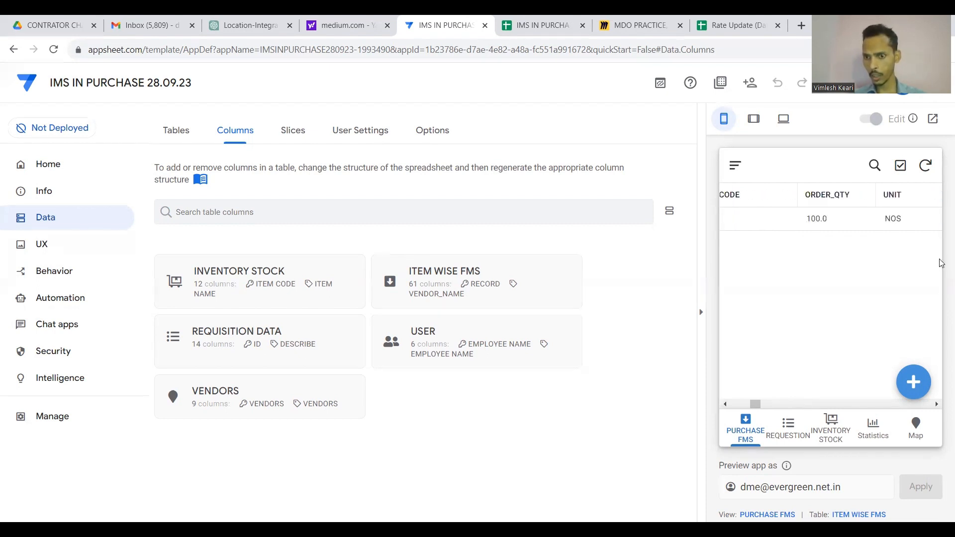
click(913, 382)
scroll(865, 298, down, 2)
scroll(865, 298, up, 2)
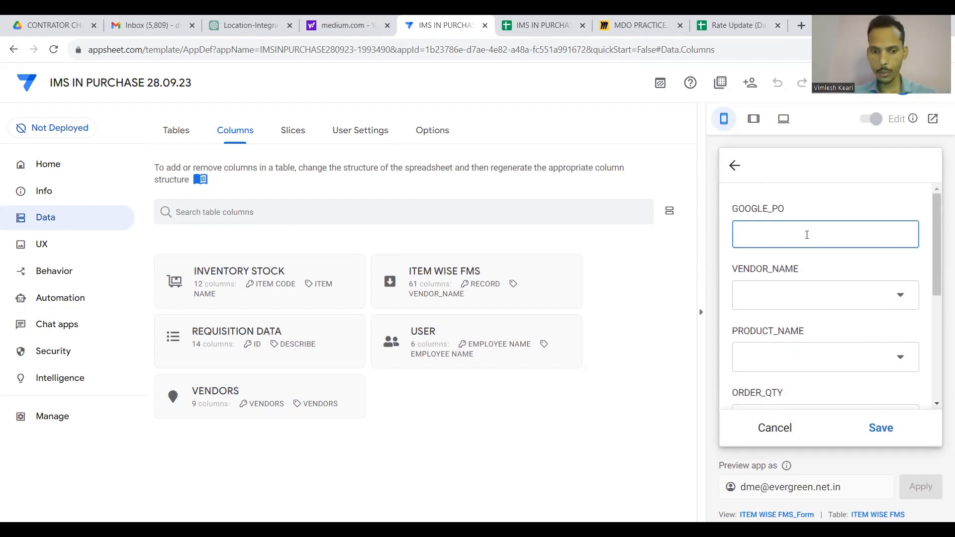
text(123)
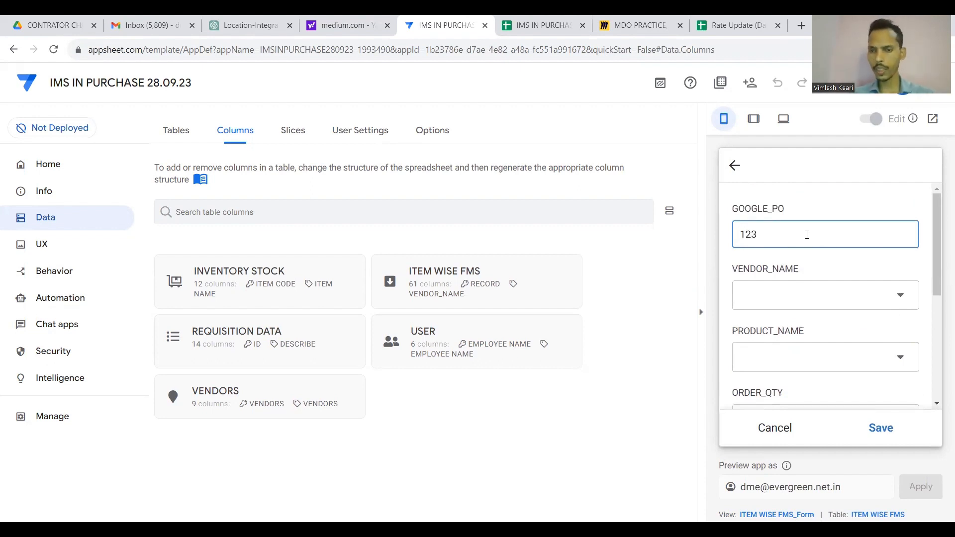
click(843, 298)
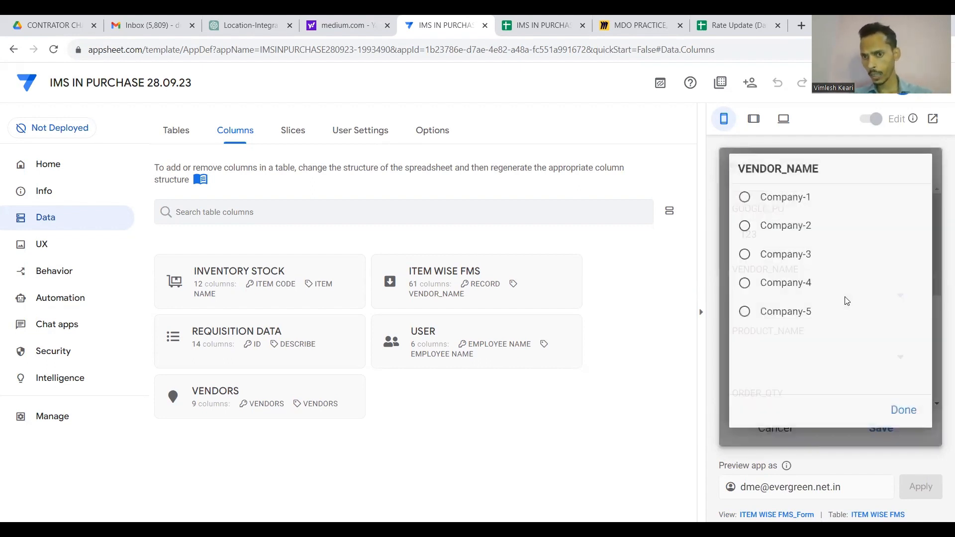
click(788, 208)
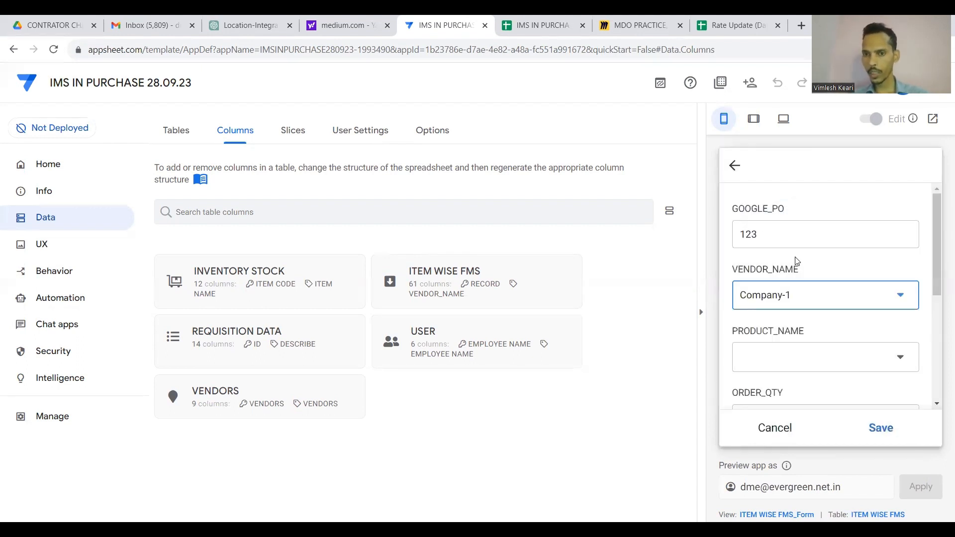
scroll(797, 261, down, 1)
click(842, 299)
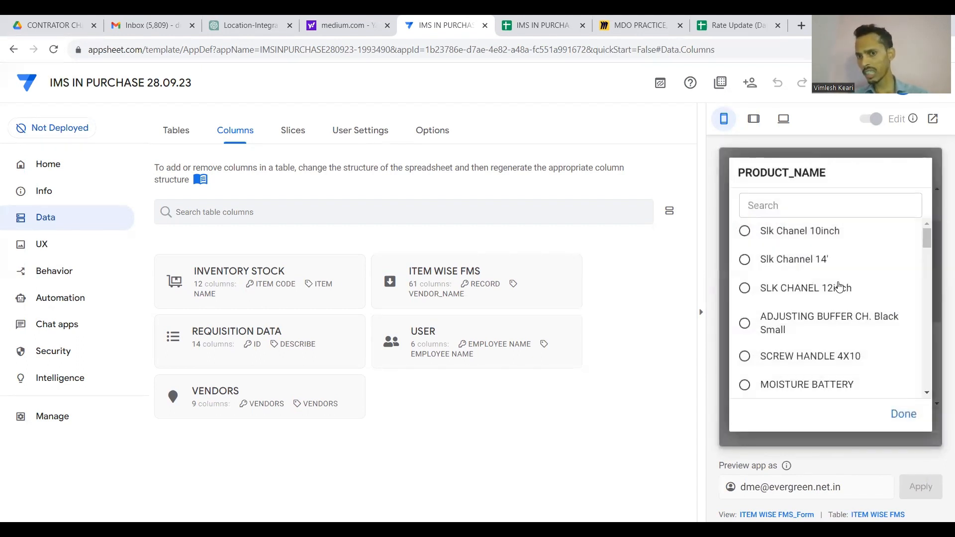
click(802, 234)
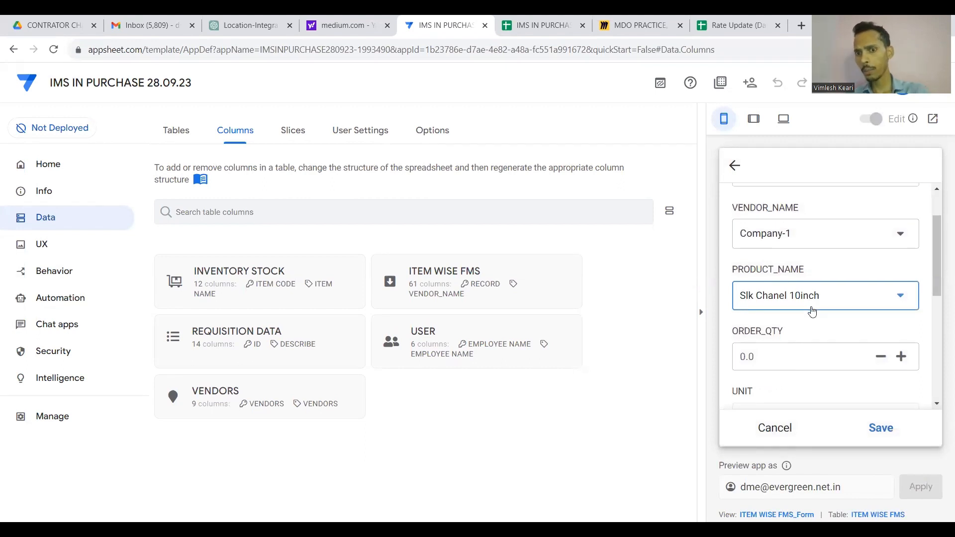
Fill in ORDER_QTY 10 and an ENTERED_RATE of 95 on the form.
scroll(811, 311, down, 2)
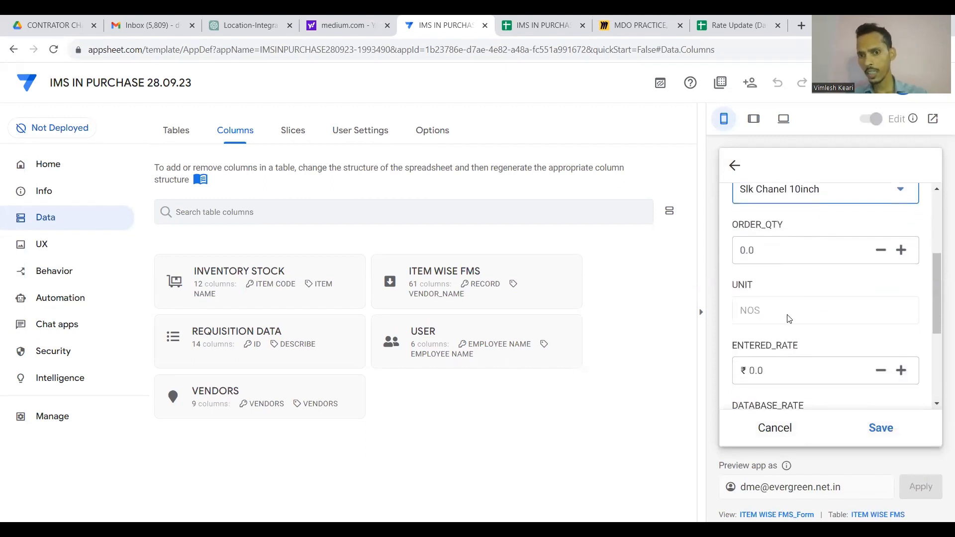
scroll(780, 301, down, 2)
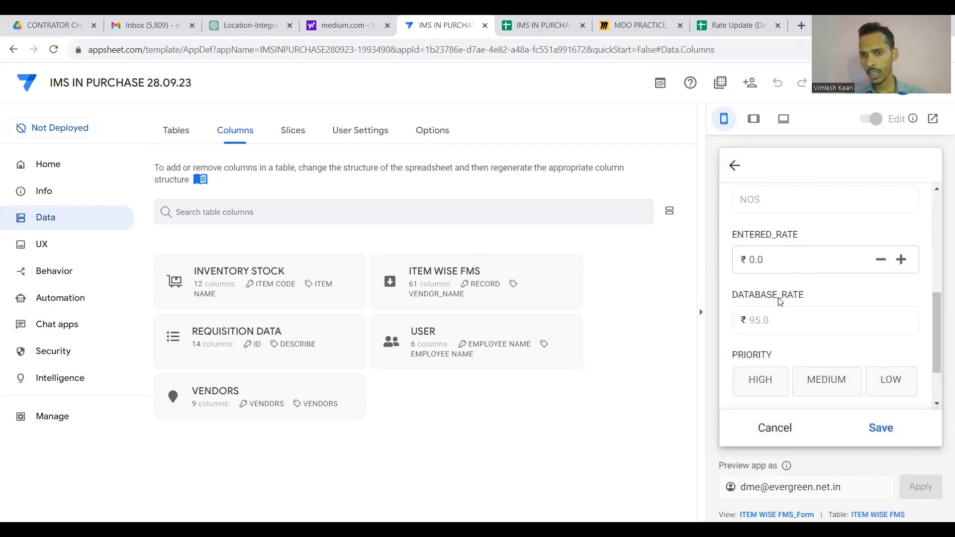
scroll(776, 311, down, 1)
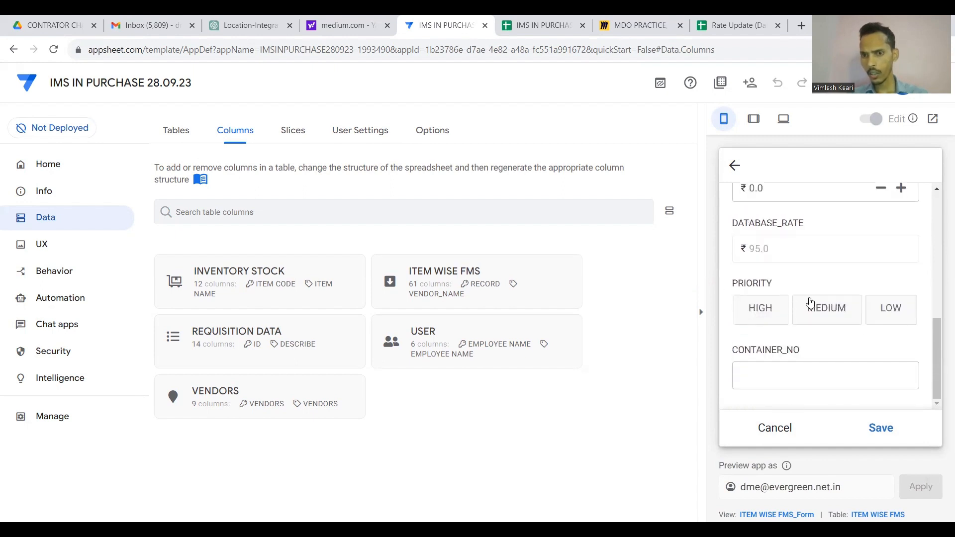
scroll(811, 299, up, 4)
scroll(810, 274, up, 1)
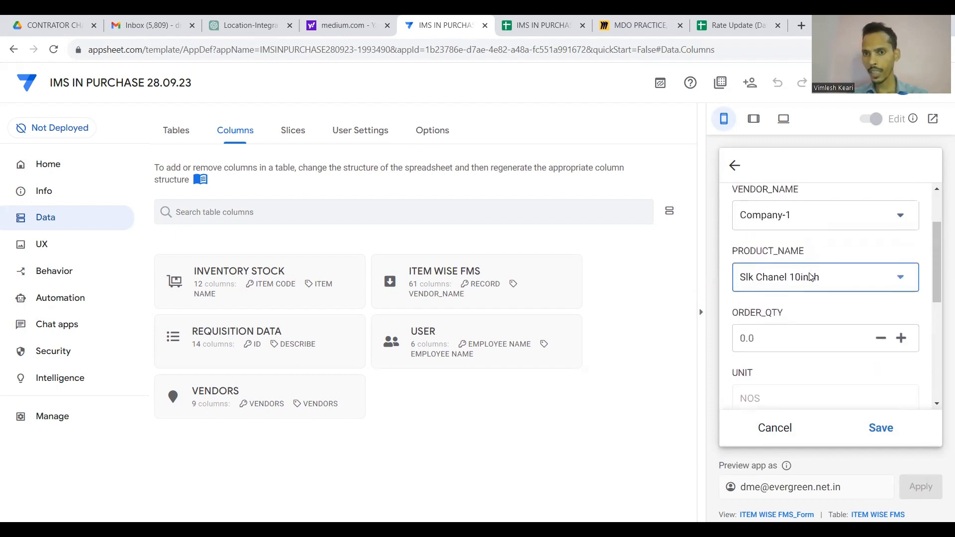
scroll(789, 279, down, 1)
click(774, 286)
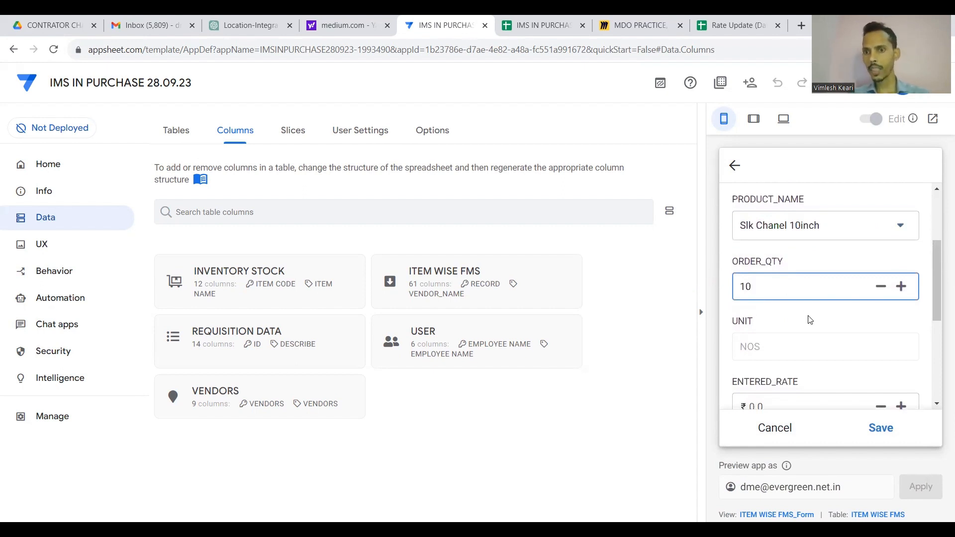
scroll(810, 319, down, 3)
scroll(792, 260, up, 1)
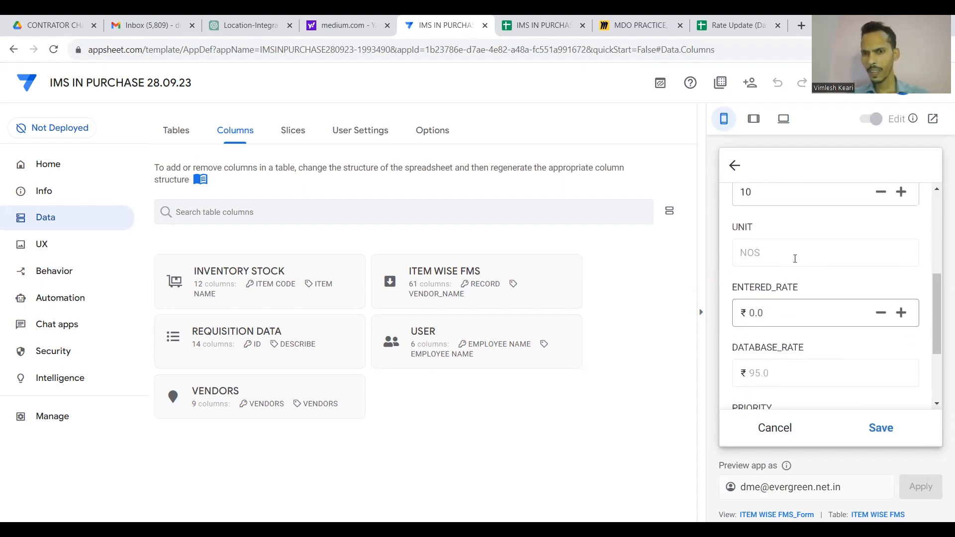
scroll(794, 259, up, 2)
scroll(792, 262, down, 3)
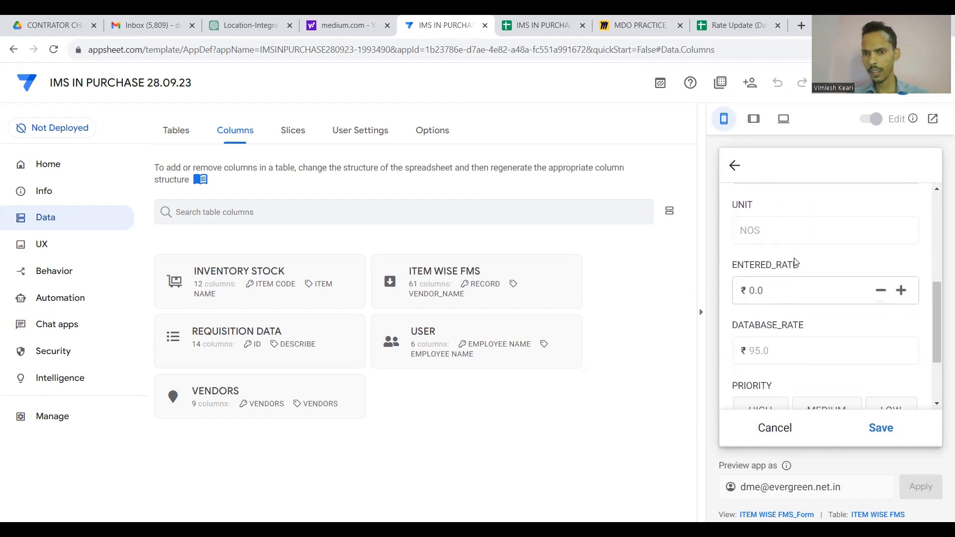
click(780, 294)
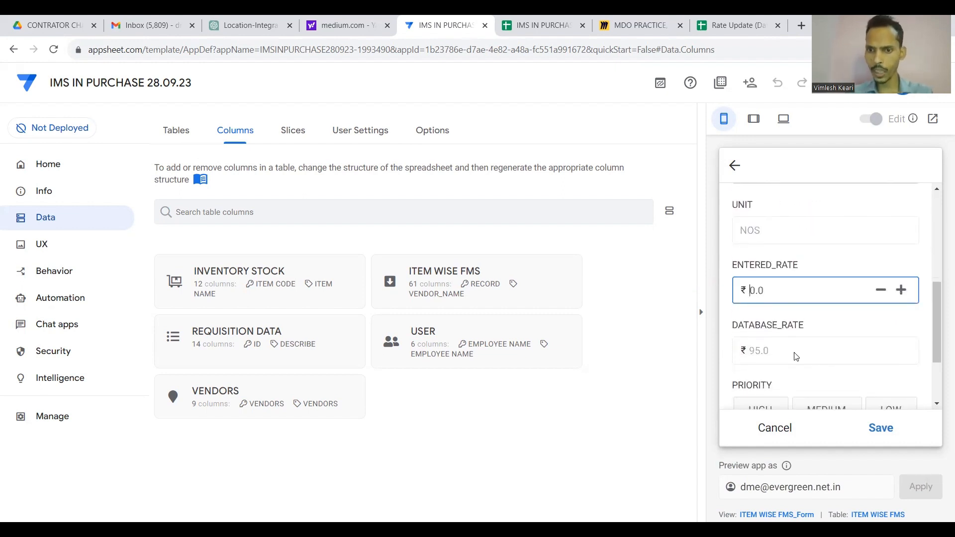
text(95)
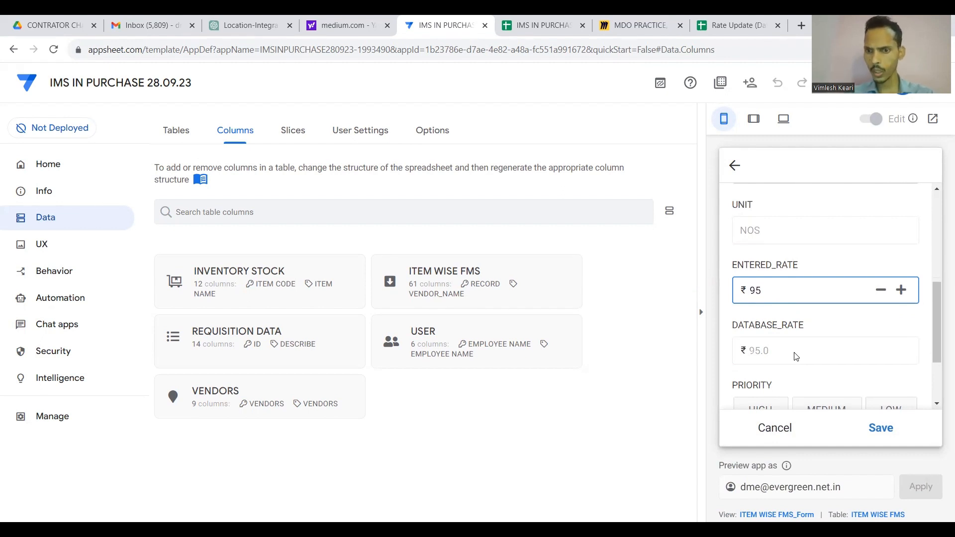
Set the entry's PRIORITY to HIGH and save the record.
scroll(795, 356, down, 1)
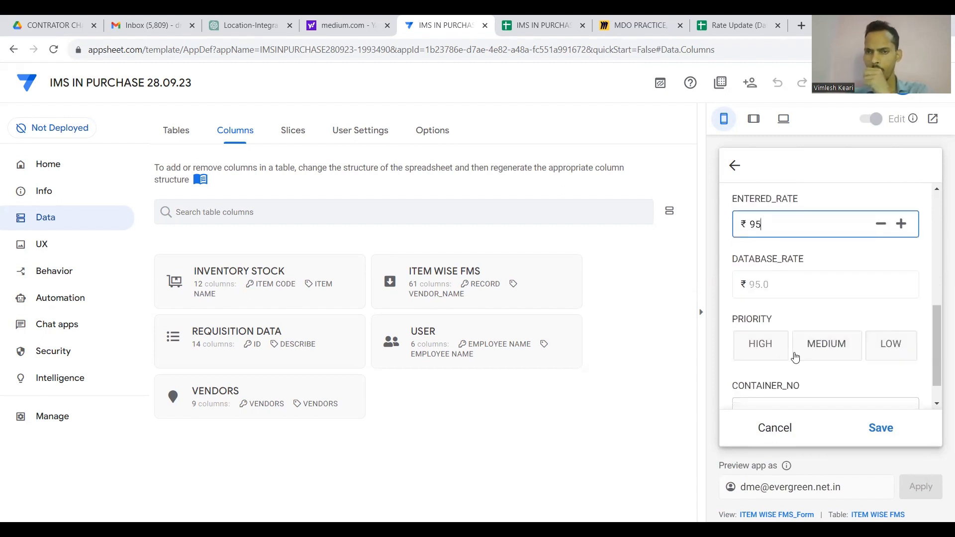
click(768, 349)
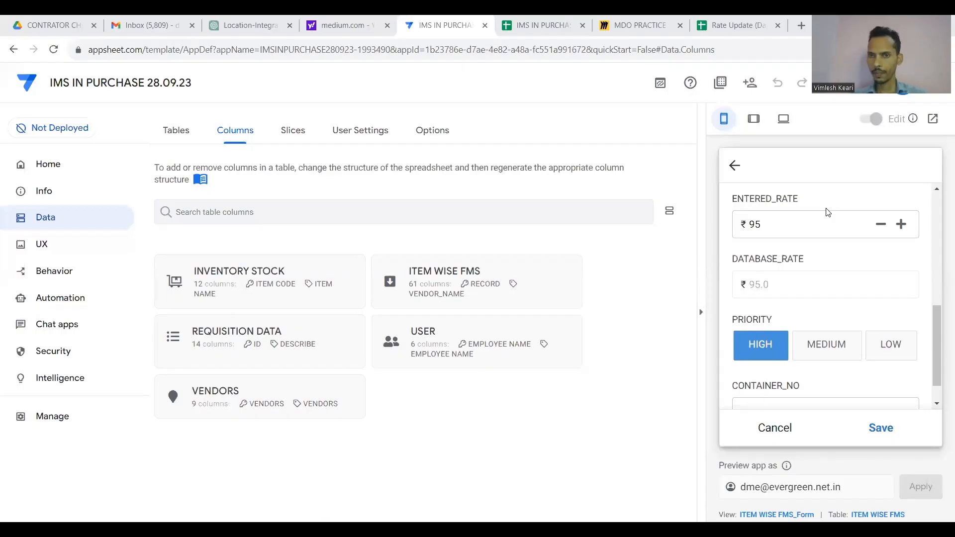
scroll(806, 294, down, 1)
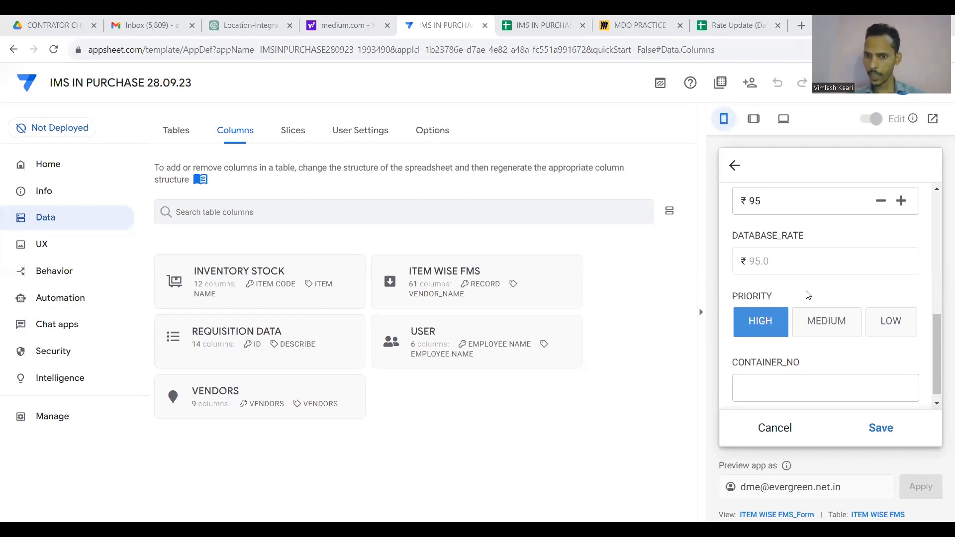
click(883, 427)
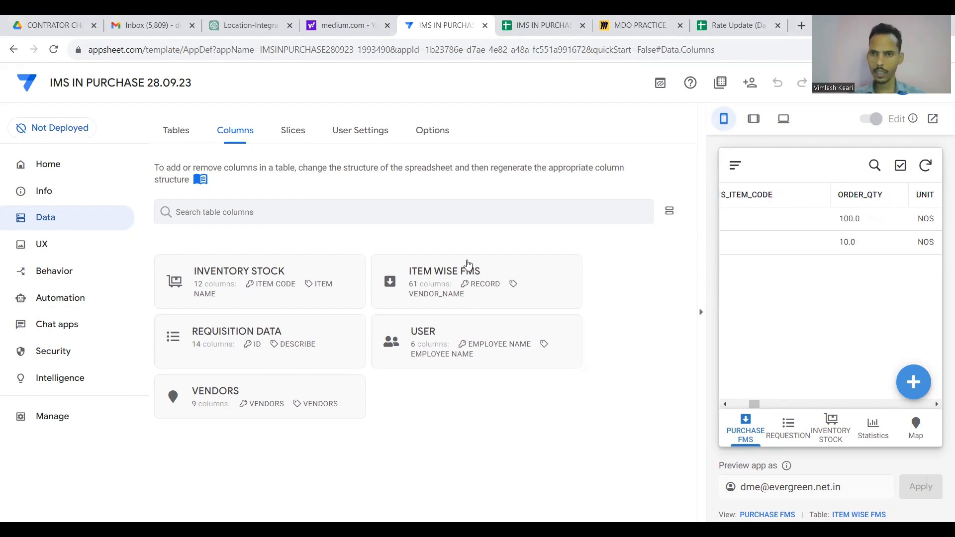
scroll(825, 233, left, 6)
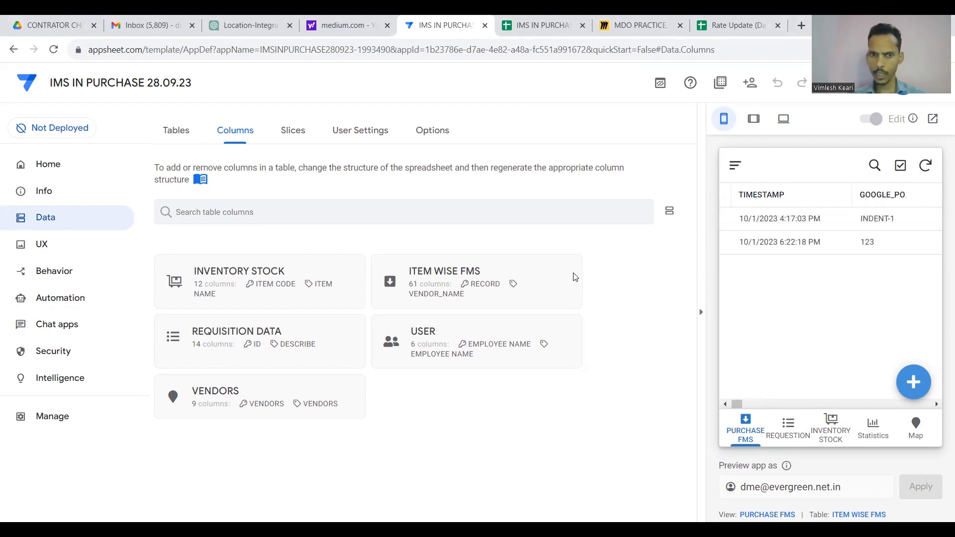
click(517, 277)
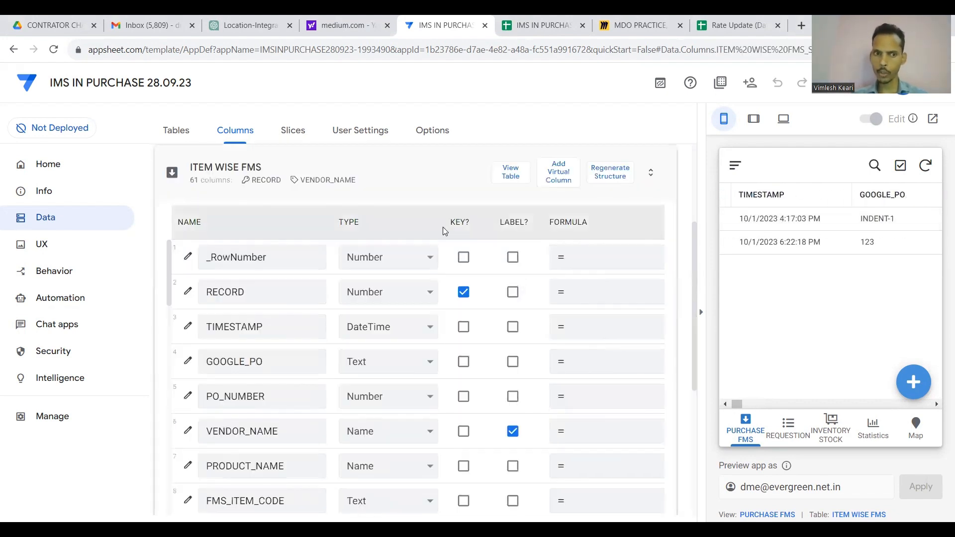
Open VENDOR_NAME's Valid If SELECT formula and inspect its VENDORS table argument.
scroll(440, 259, down, 1)
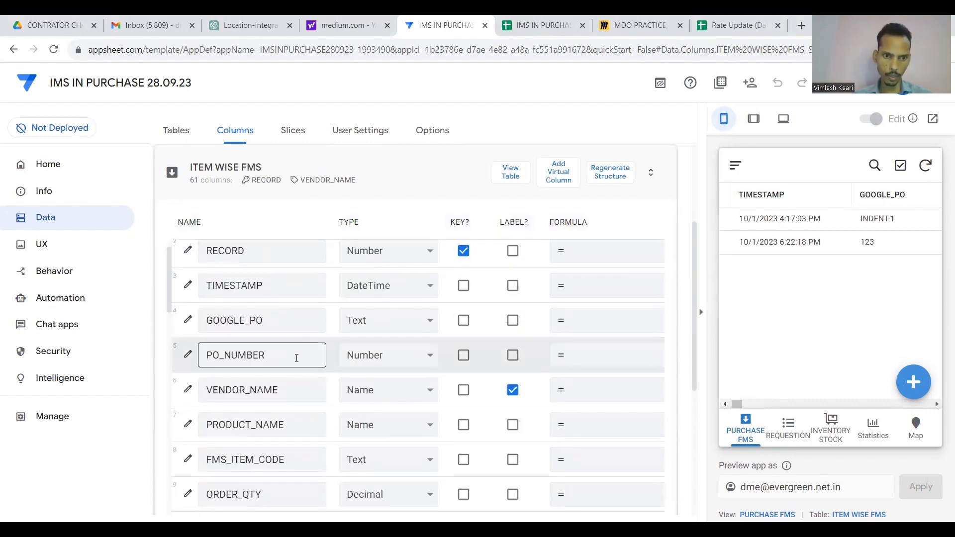
click(188, 389)
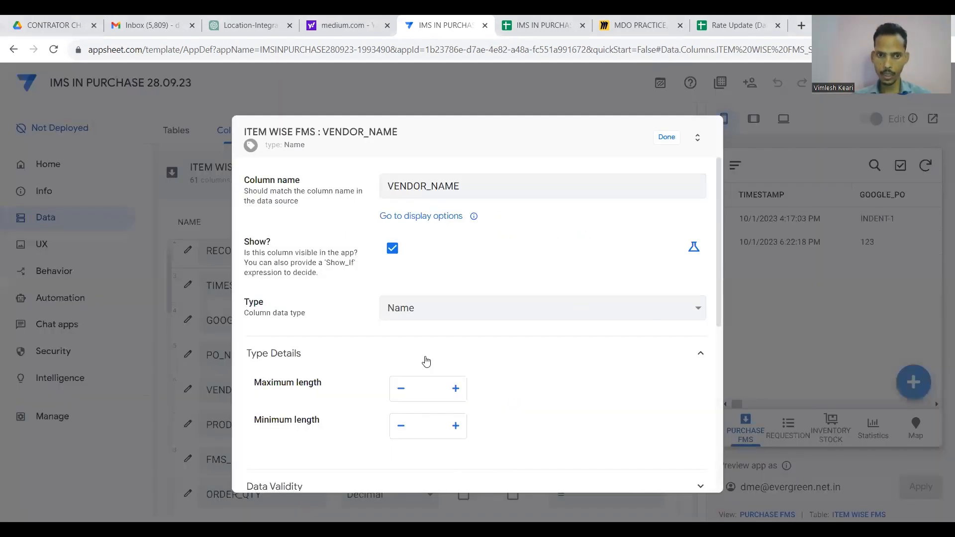
scroll(424, 360, down, 3)
click(477, 323)
click(497, 361)
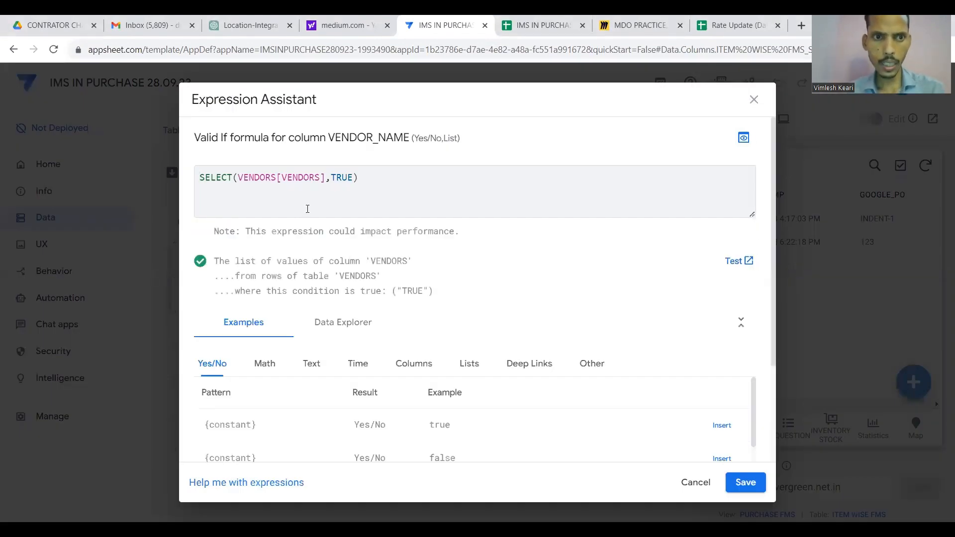
click(276, 182)
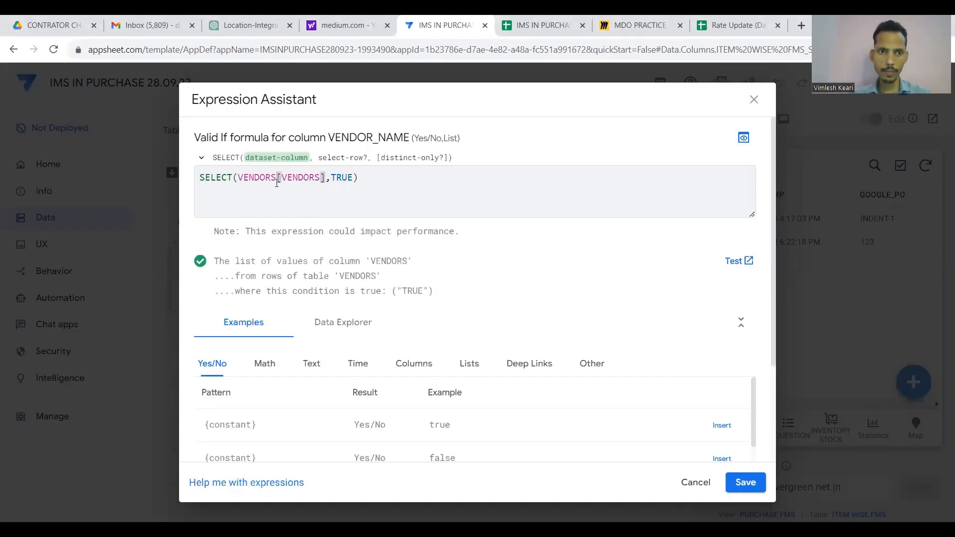
drag(277, 182, 238, 181)
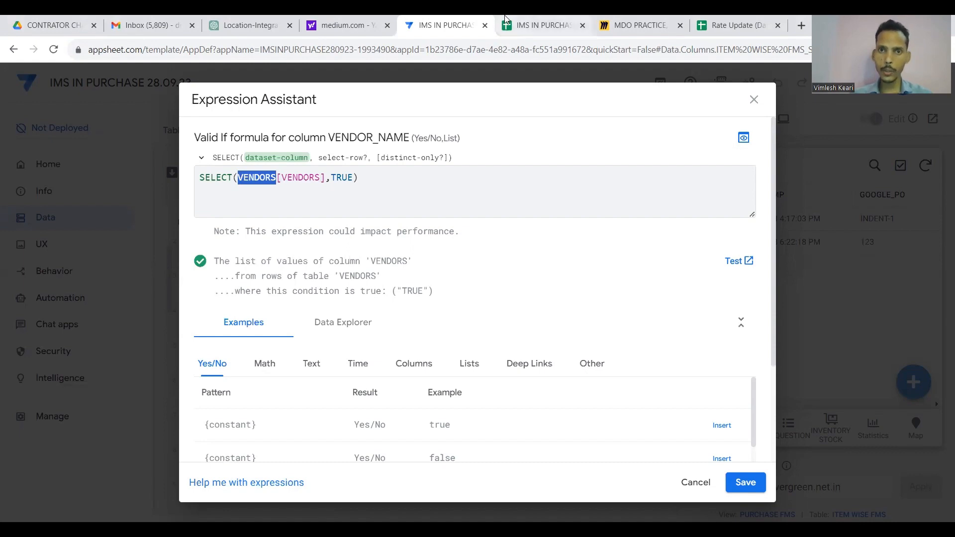
Confirm the VENDORS sheet name in the spreadsheet, then save the VENDOR_NAME Valid If formula.
click(542, 25)
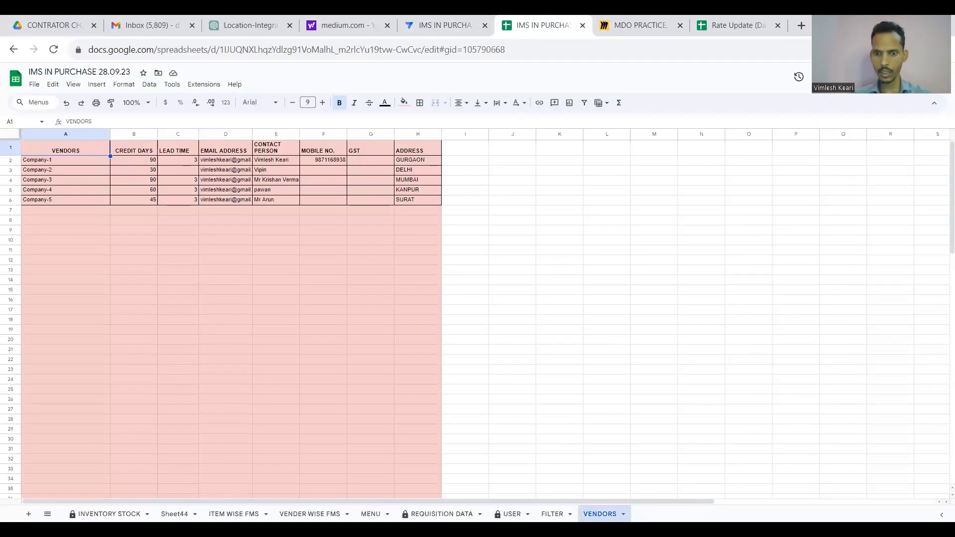
double_click(599, 514)
click(430, 16)
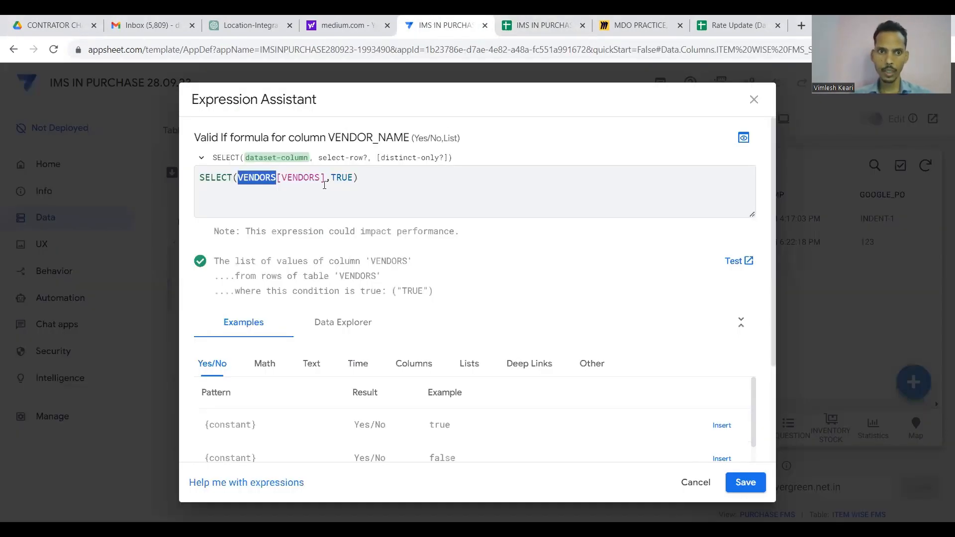
click(534, 15)
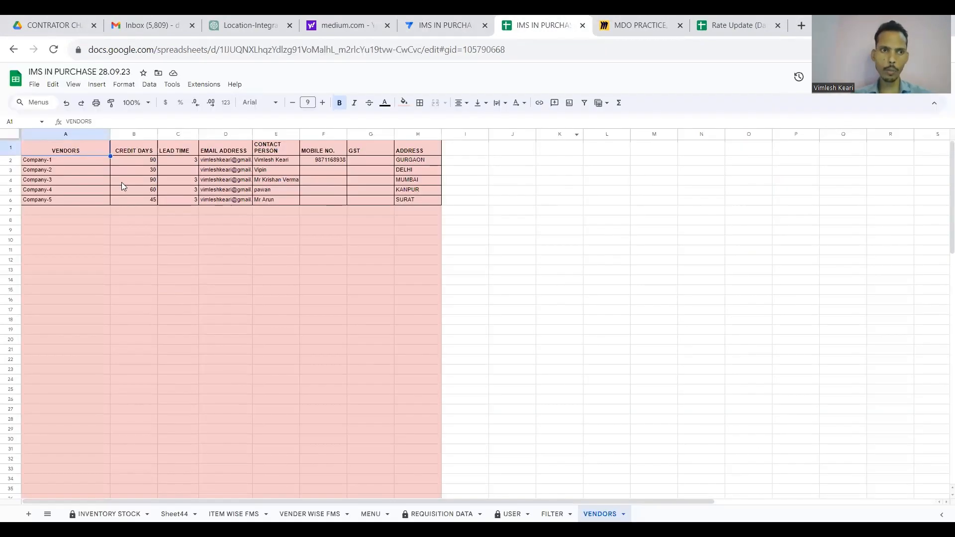
click(438, 25)
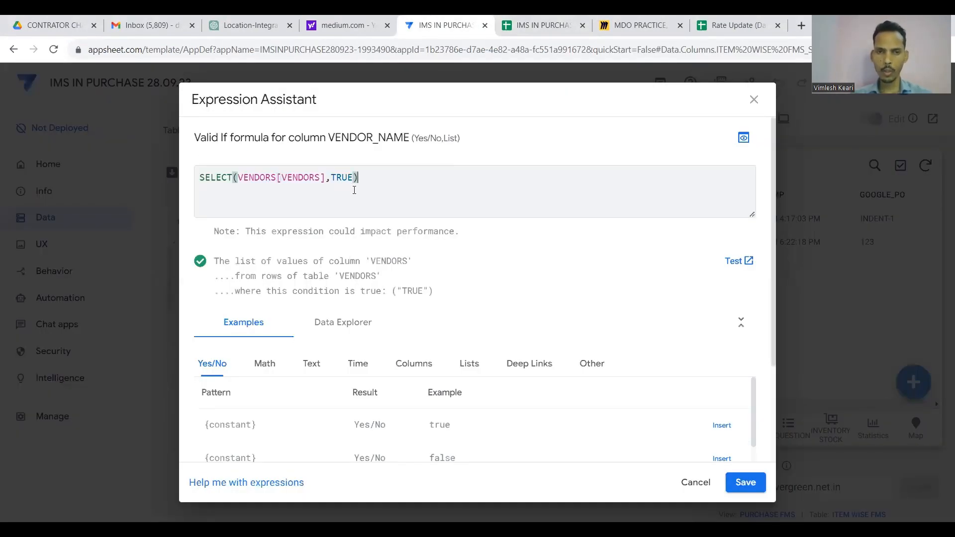
click(744, 483)
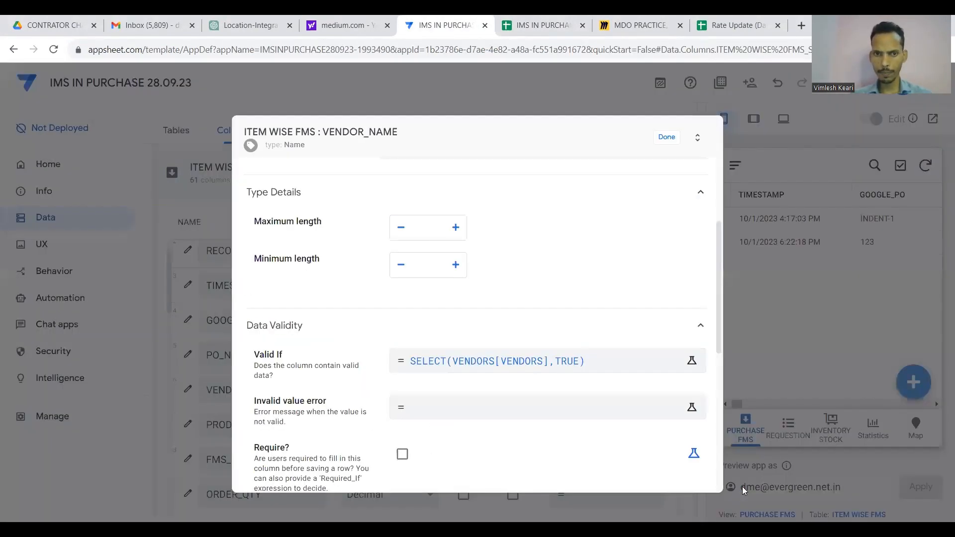
click(665, 139)
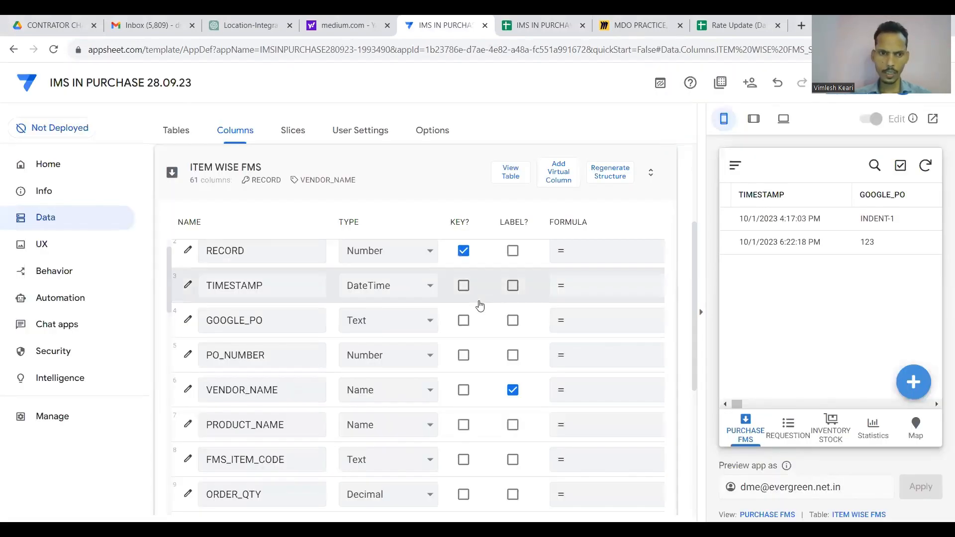
Save PRODUCT_NAME's Valid If as SELECT(INVENTORY STOCK[ITEM NAME],TRUE).
scroll(480, 305, down, 2)
click(187, 354)
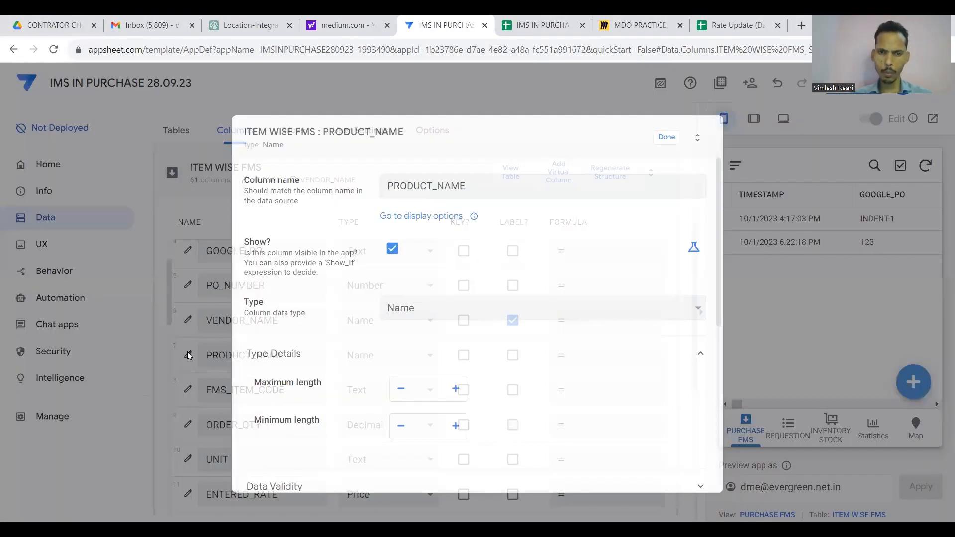
scroll(451, 314, down, 3)
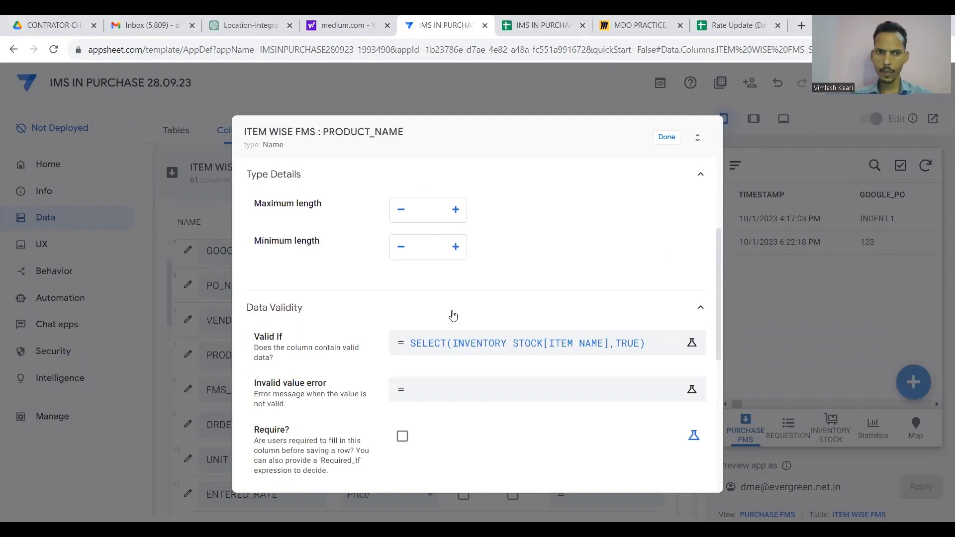
click(528, 343)
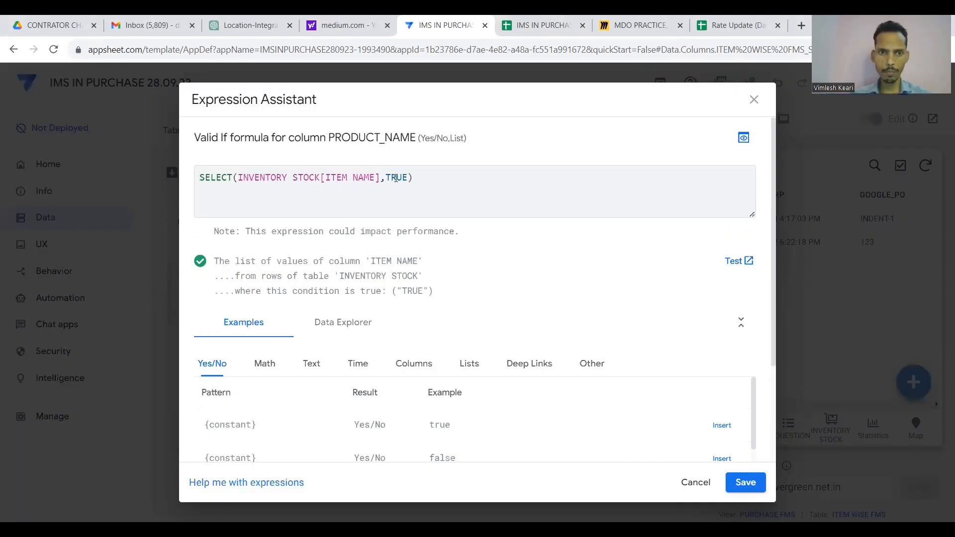
drag(413, 177, 195, 181)
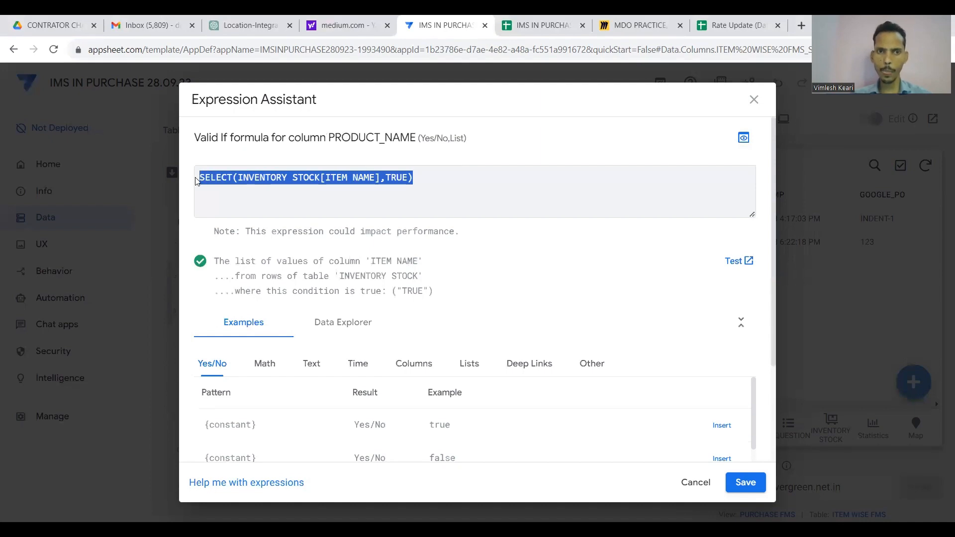
click(745, 482)
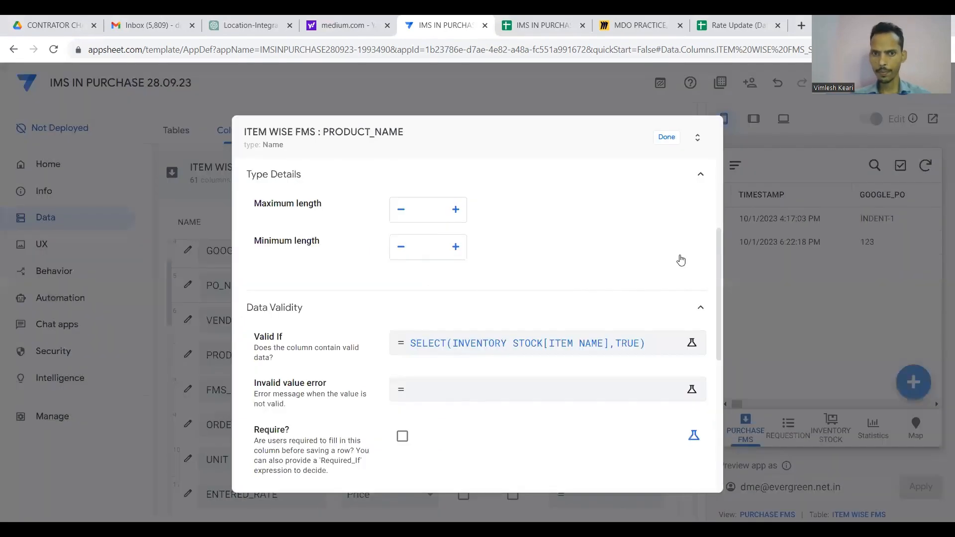
click(667, 138)
scroll(480, 386, down, 2)
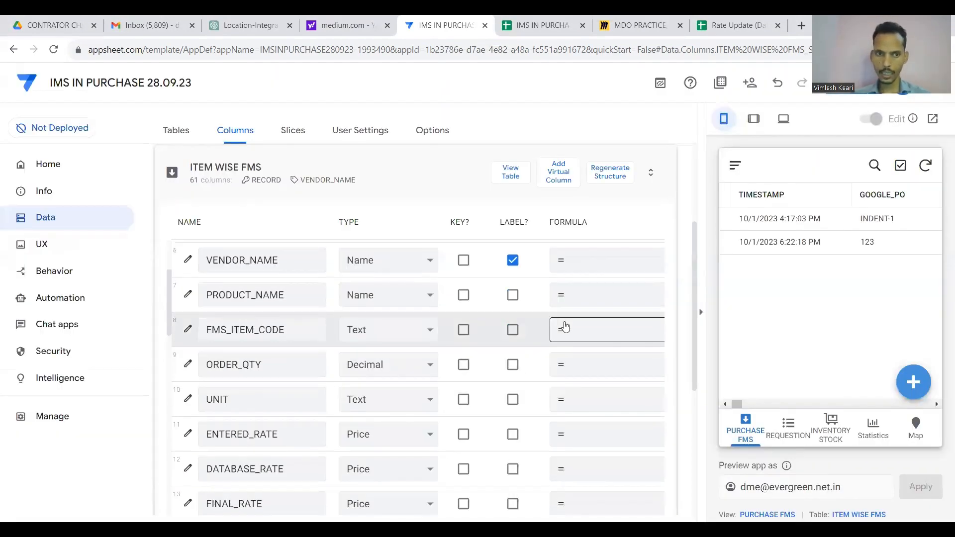
scroll(566, 327, right, 5)
scroll(566, 326, right, 3)
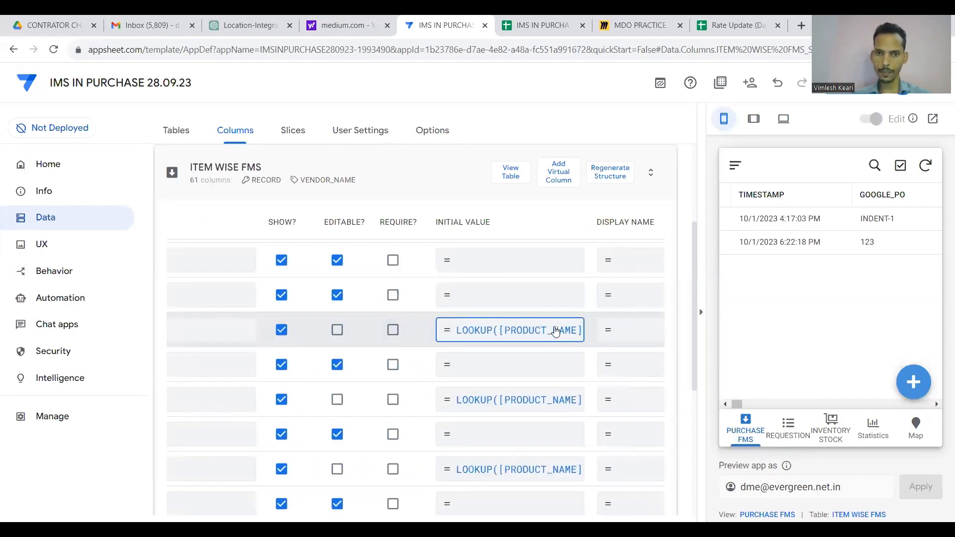
Open FMS_ITEM_CODE's initial-value formula and check ITEM NAME entries in the INVENTORY STOCK sheet.
click(556, 330)
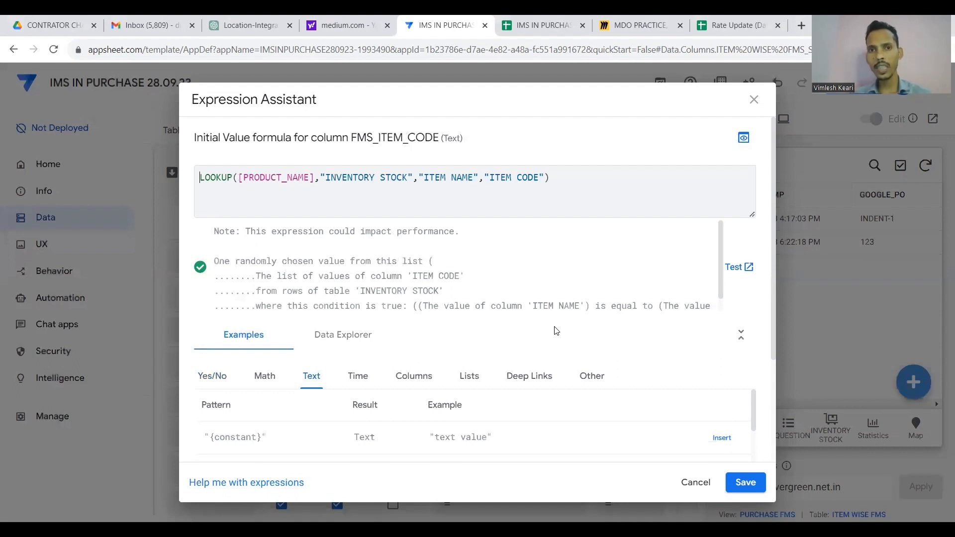
click(532, 22)
click(109, 514)
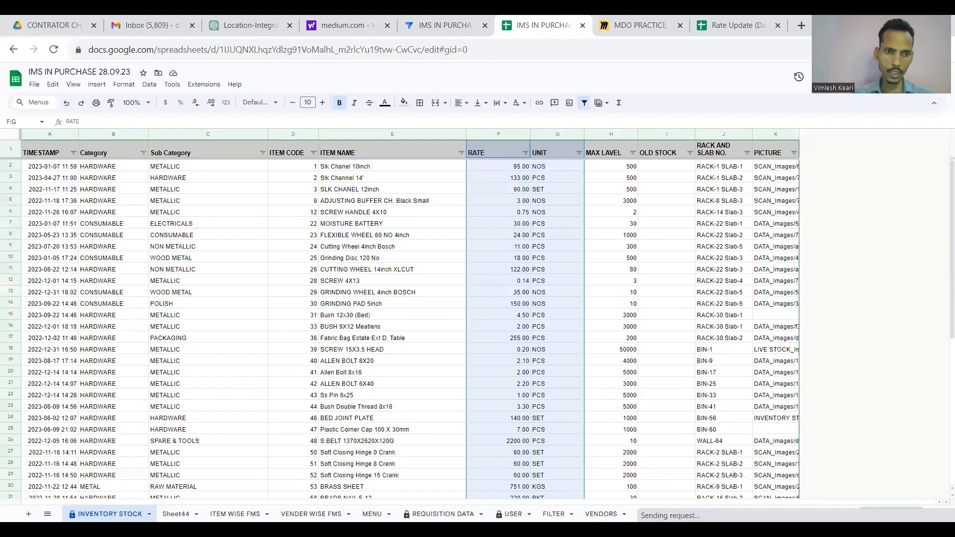
click(429, 181)
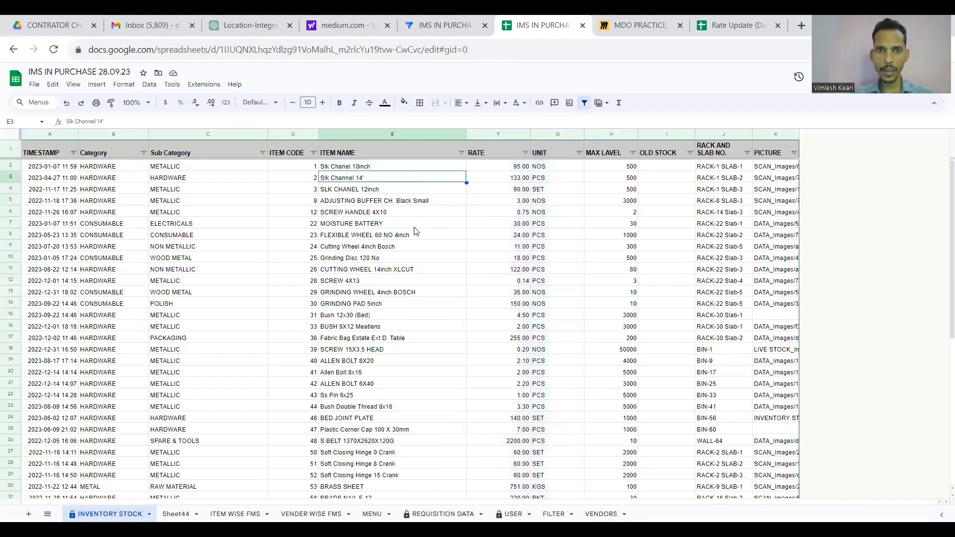
click(505, 134)
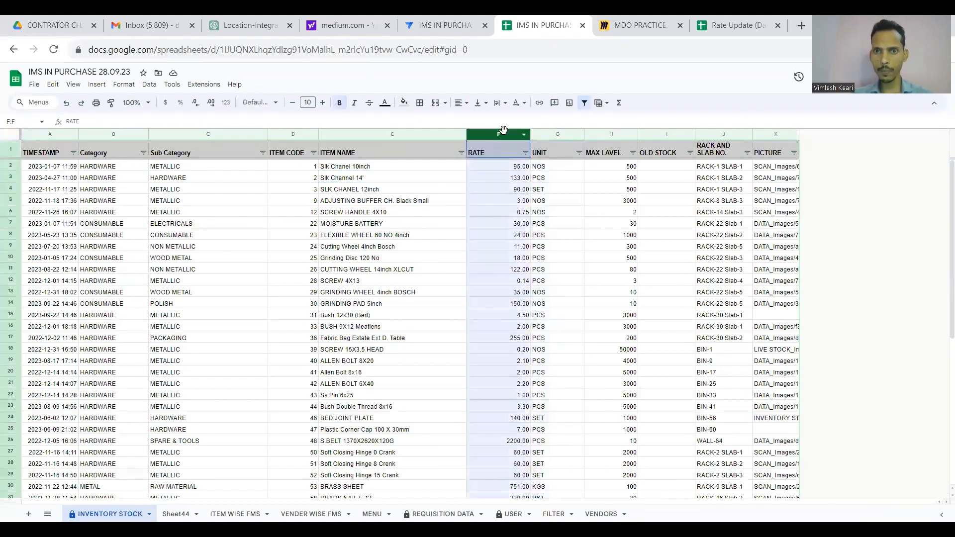
click(425, 201)
click(457, 20)
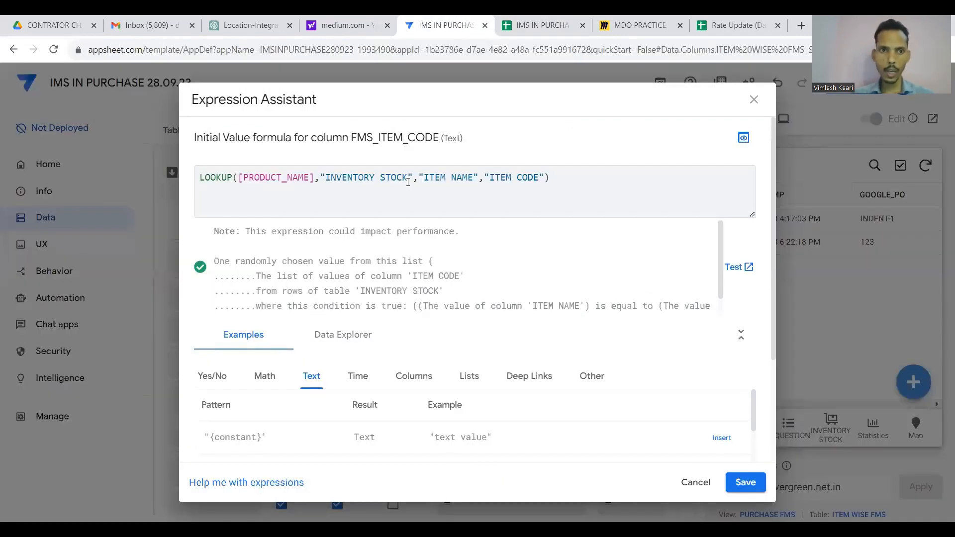
Verify the LOOKUP arguments INVENTORY STOCK, ITEM NAME and ITEM CODE, then save the formula.
click(317, 177)
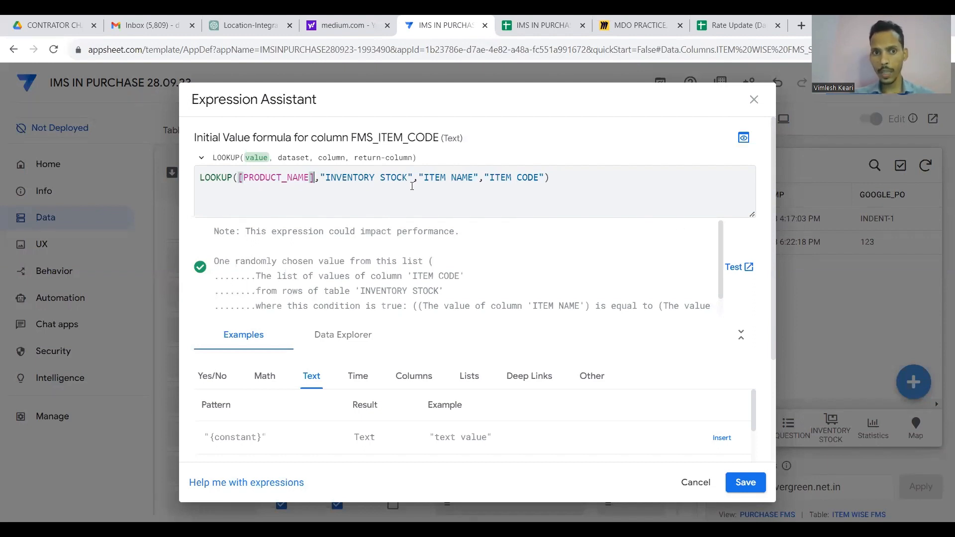
drag(407, 178, 353, 178)
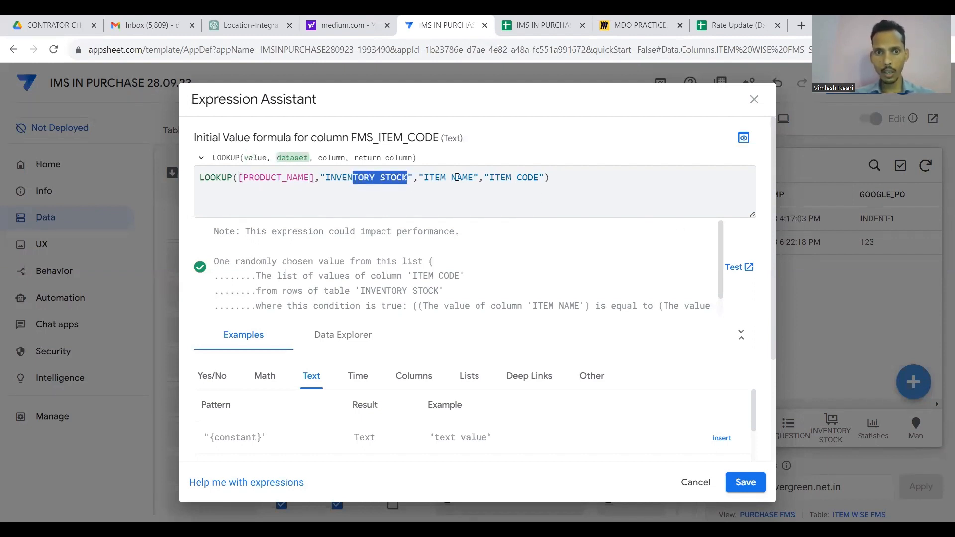
drag(474, 178, 429, 178)
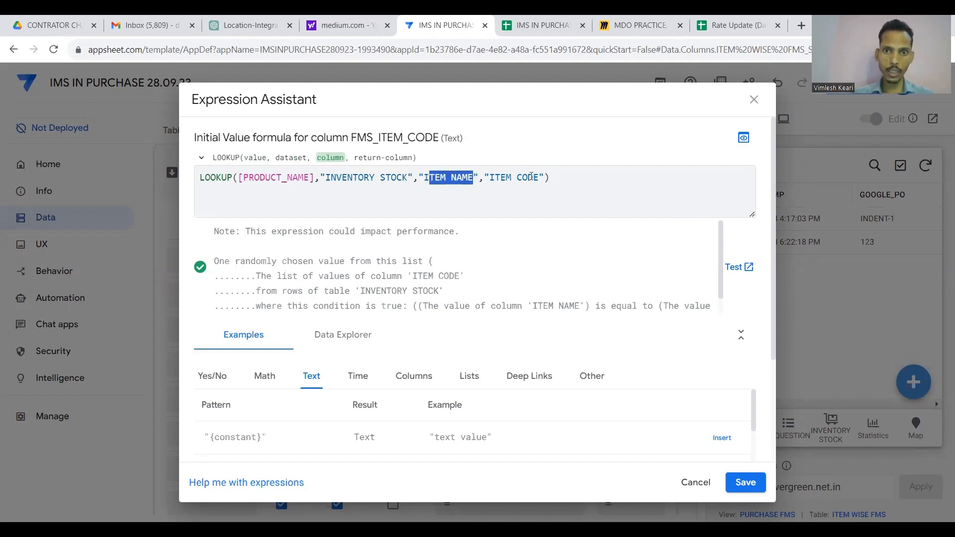
drag(539, 177, 449, 185)
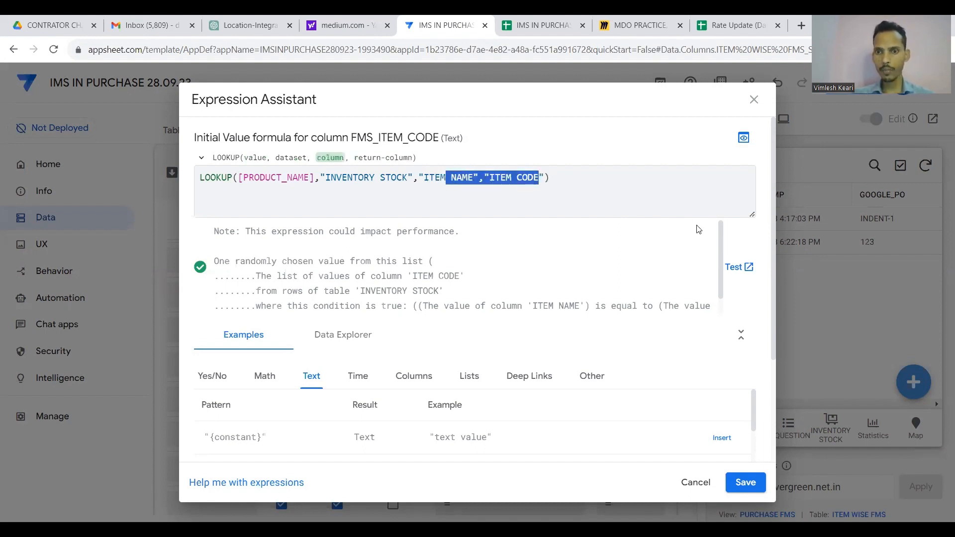
click(745, 482)
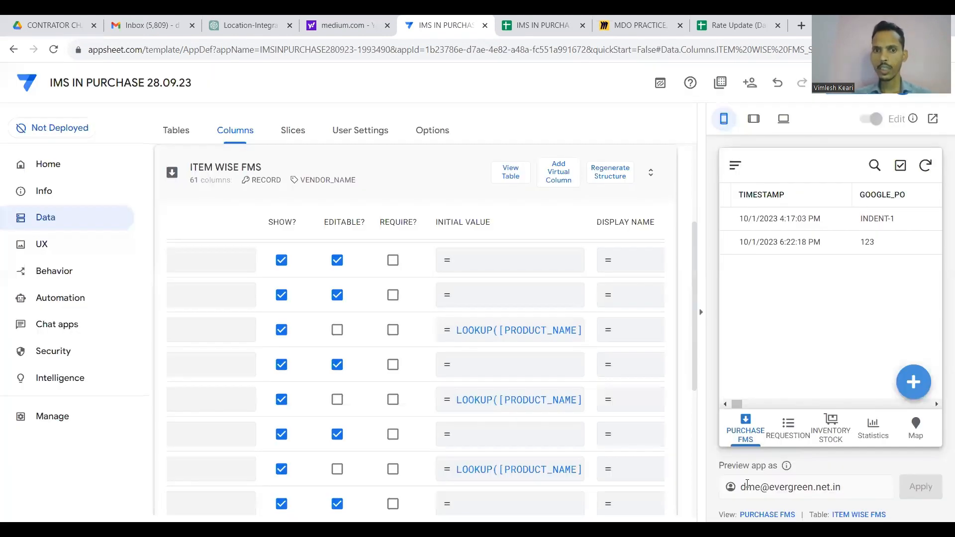
Review the UNIT initial-value LOOKUP formula's arguments and brackets.
click(546, 404)
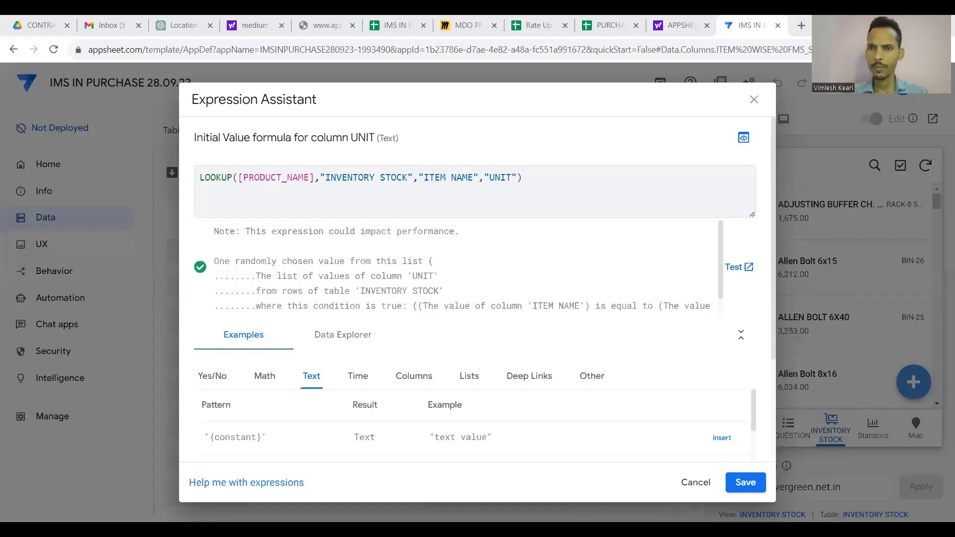
click(595, 191)
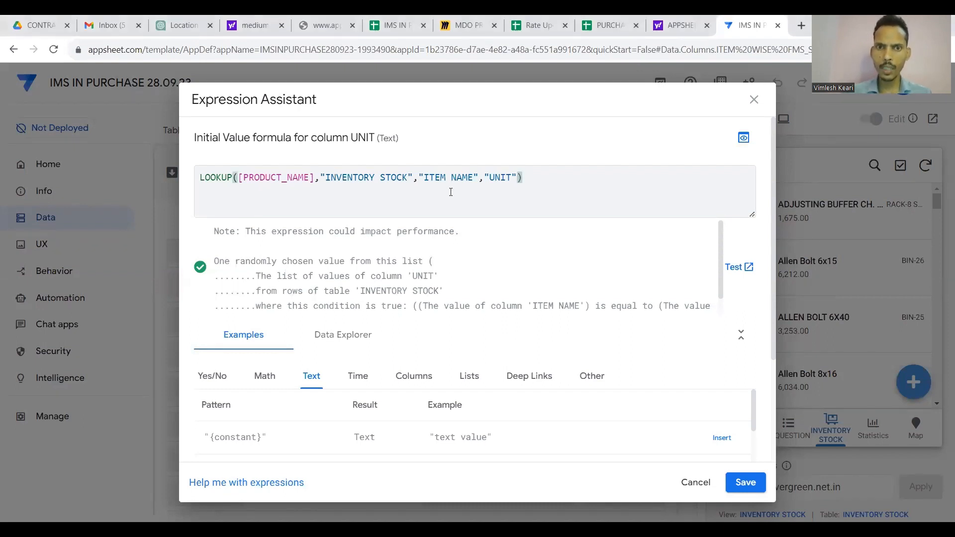
click(511, 177)
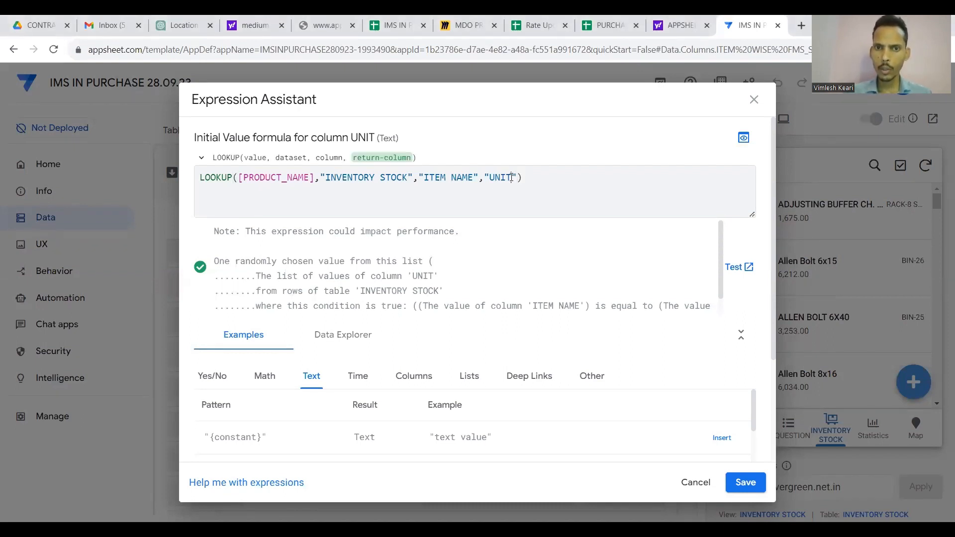
drag(511, 177, 495, 177)
click(536, 178)
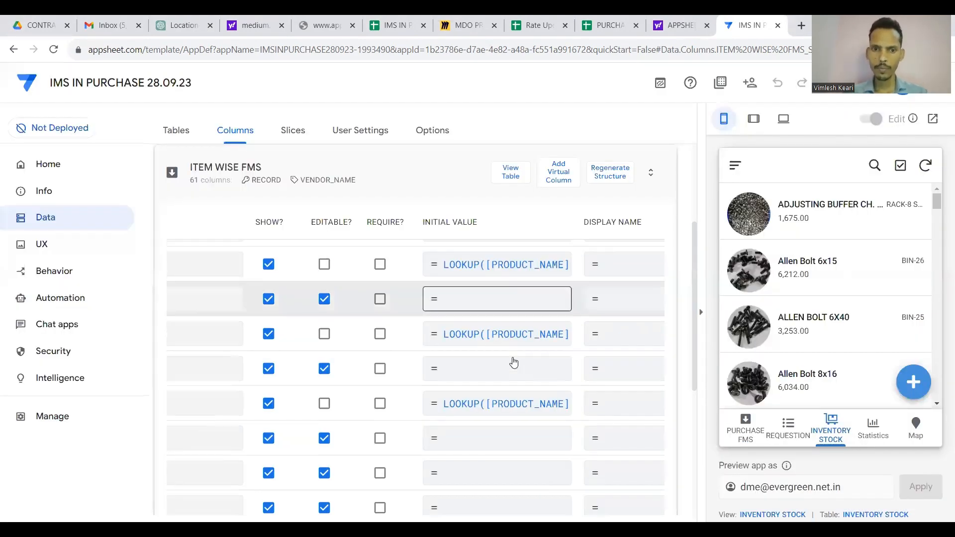
scroll(511, 362, down, 1)
scroll(486, 367, left, 5)
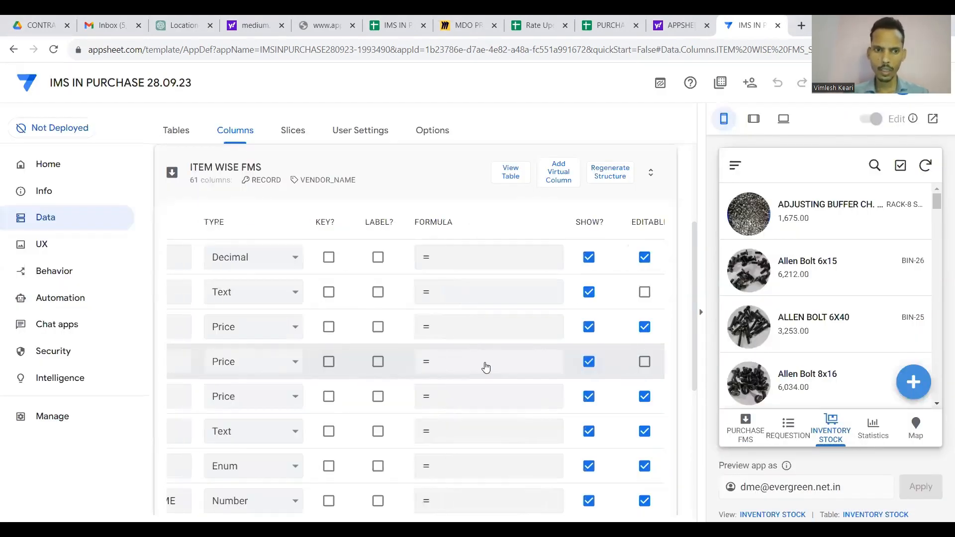
scroll(486, 367, left, 3)
scroll(486, 367, right, 5)
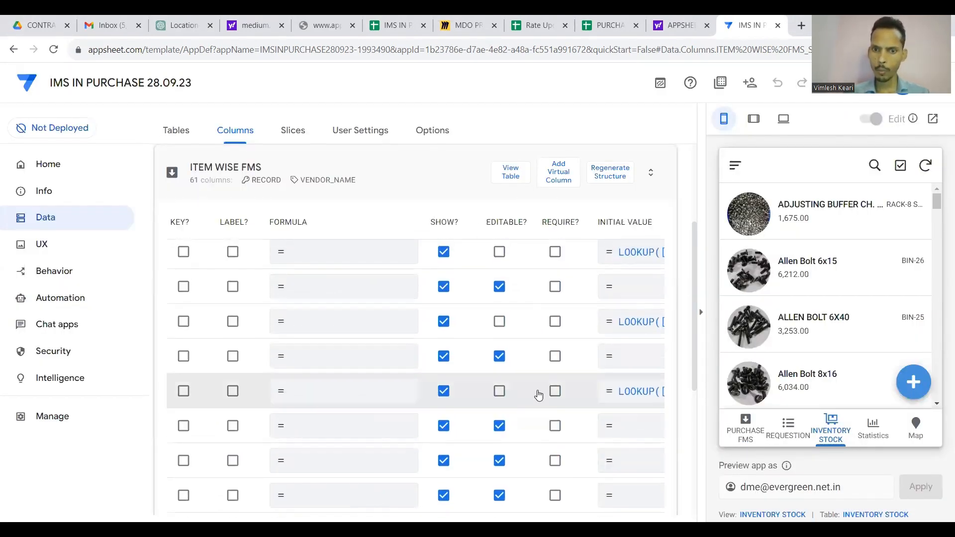
Compare DATABASE_RATE's RATE lookup with the INVENTORY STOCK sheet, save it, and return to the tables overview.
click(635, 366)
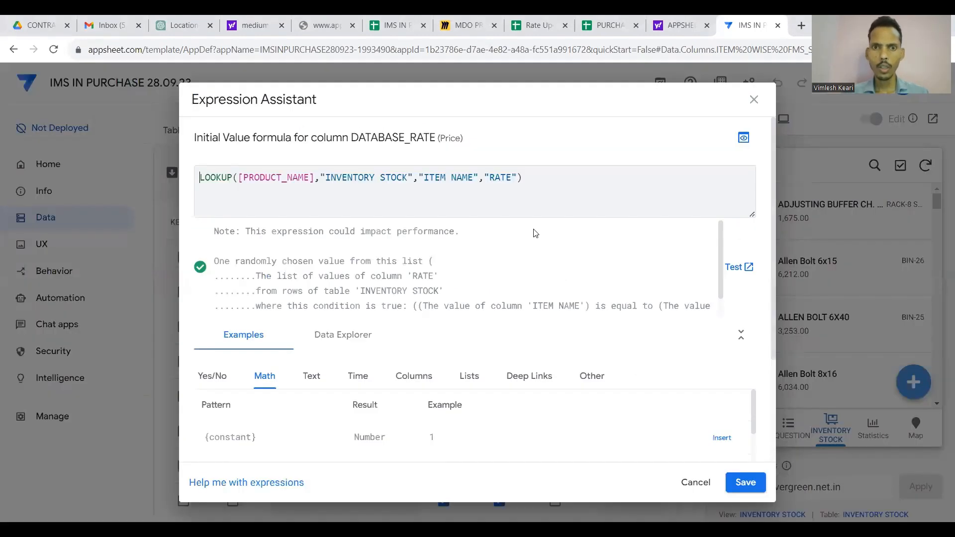
click(511, 180)
click(519, 178)
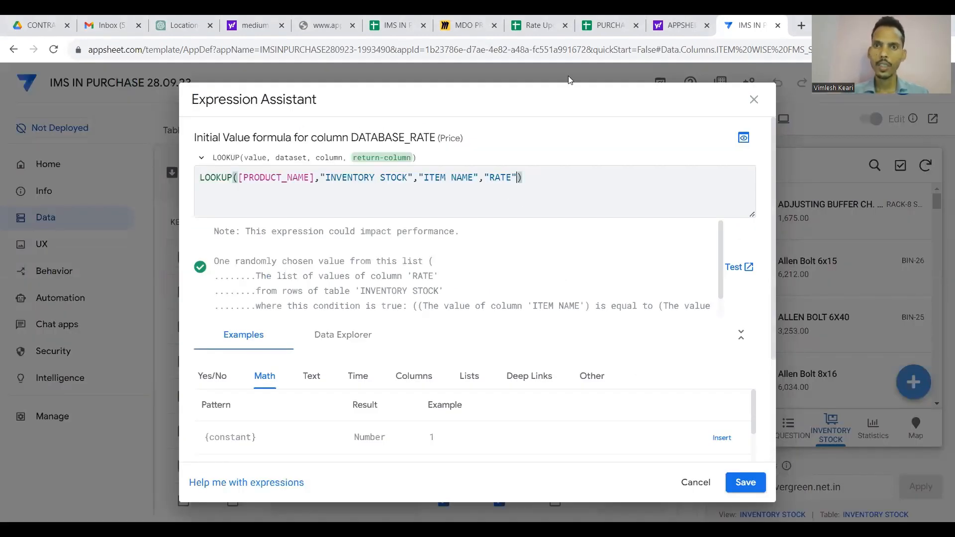
click(606, 22)
click(403, 20)
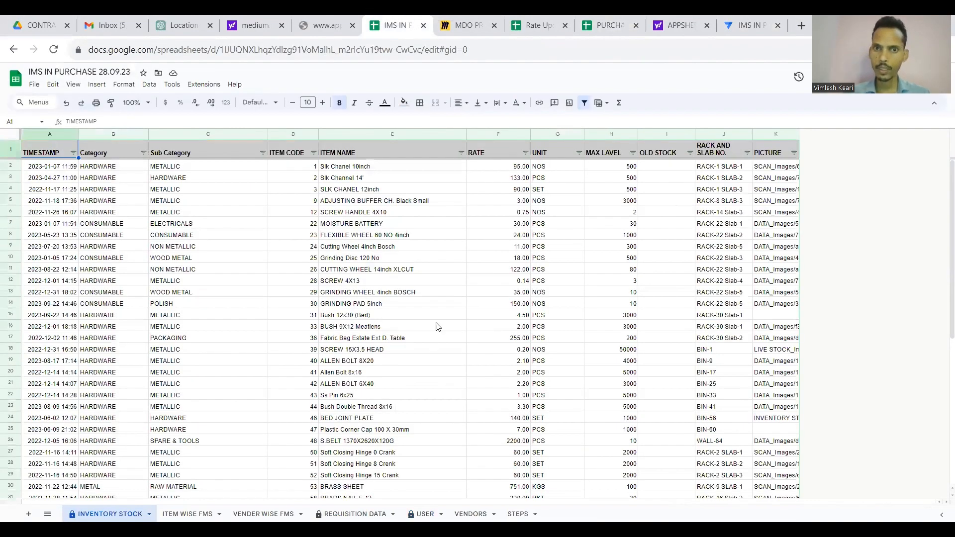
double_click(494, 153)
click(756, 20)
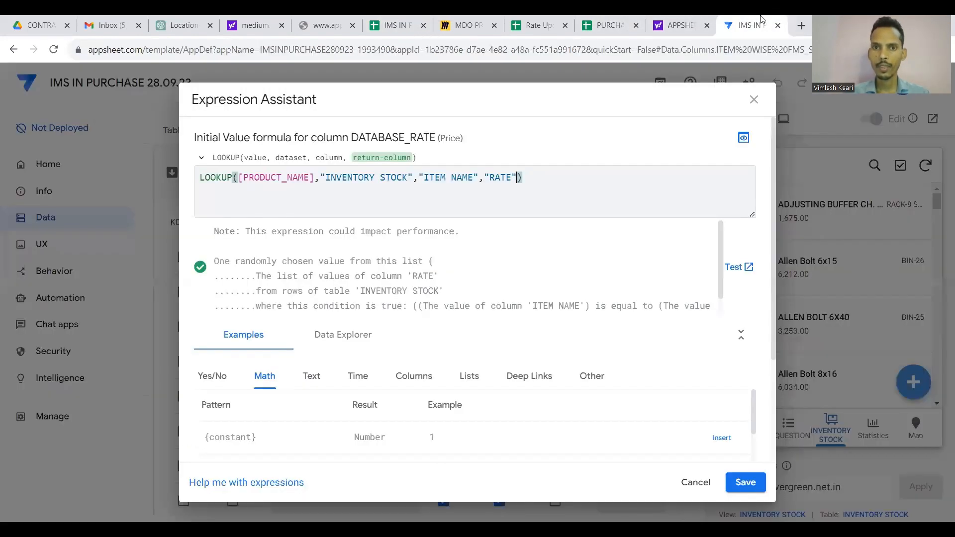
click(746, 482)
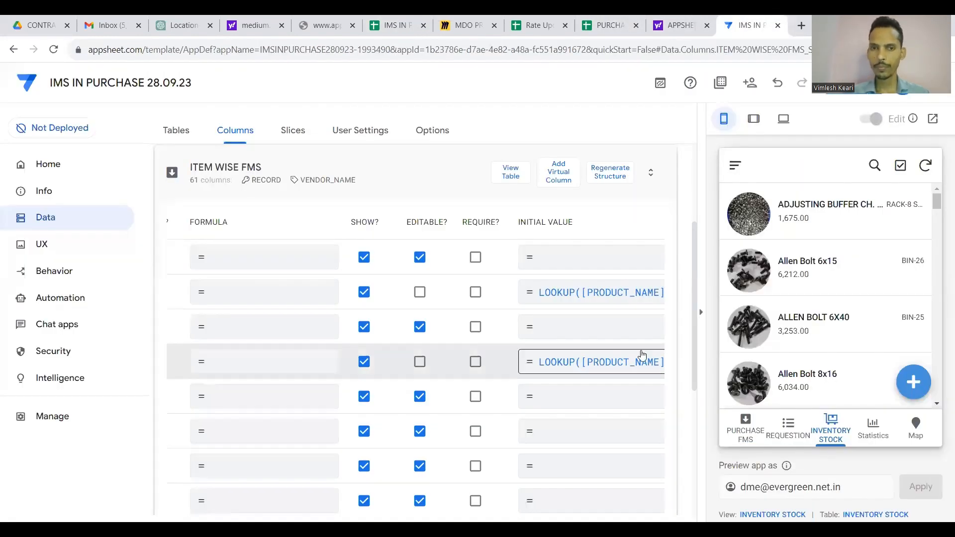
click(449, 176)
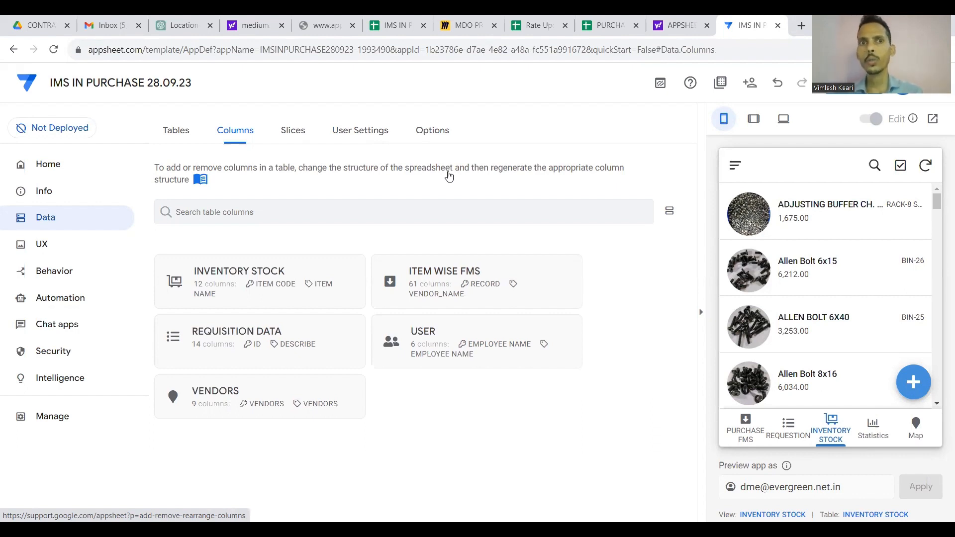
Insert a PERMISSION TYPE header column before EMAIL ID on the USER sheet.
click(400, 25)
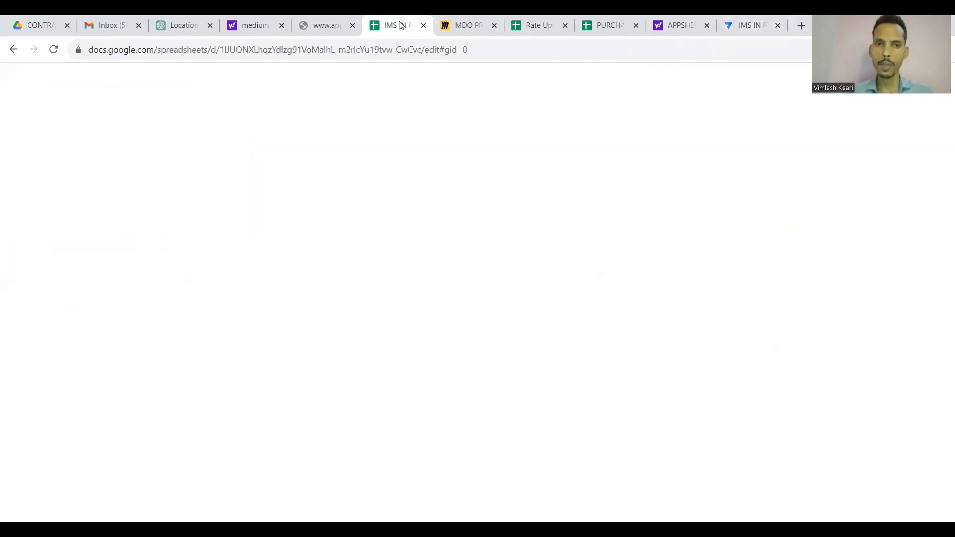
click(423, 514)
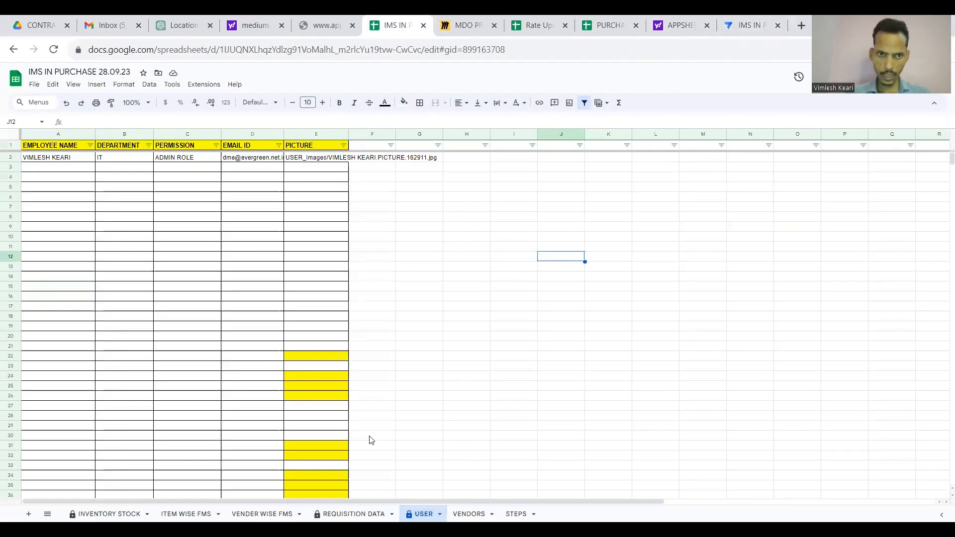
click(244, 134)
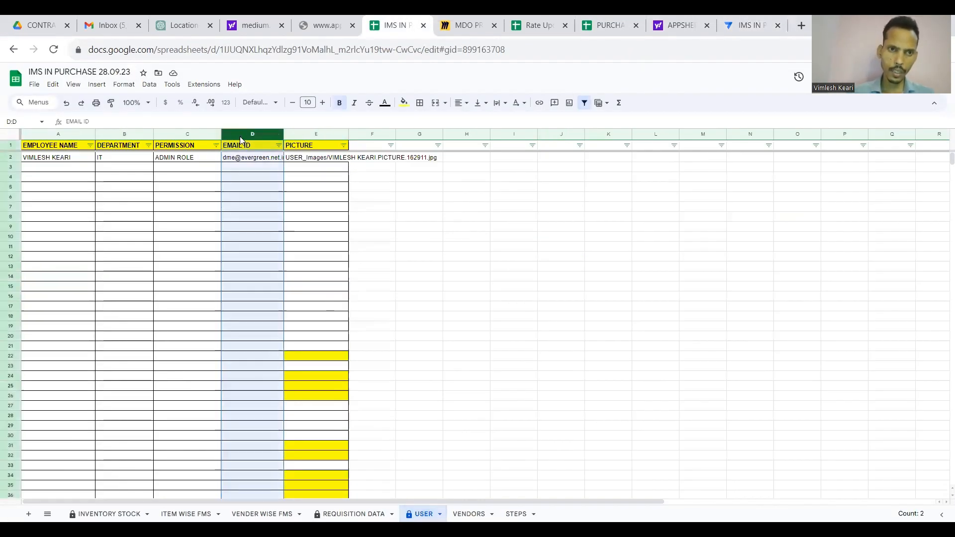
right_click(241, 137)
click(273, 212)
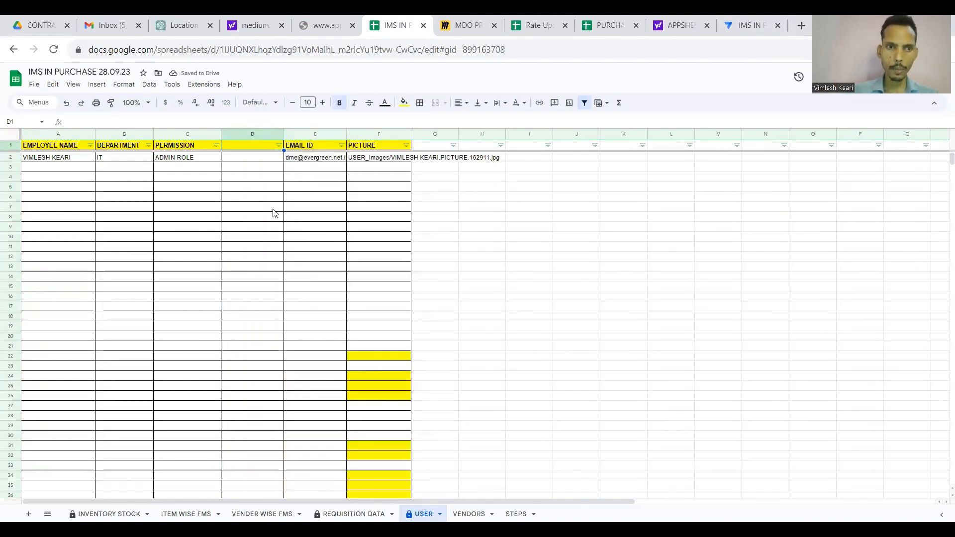
text(PERMISSION TYPE)
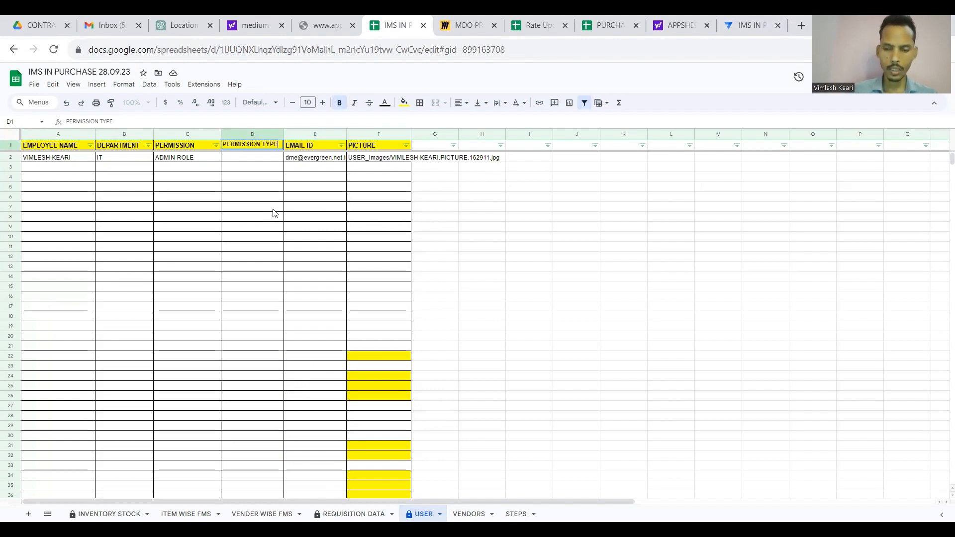
key(Return)
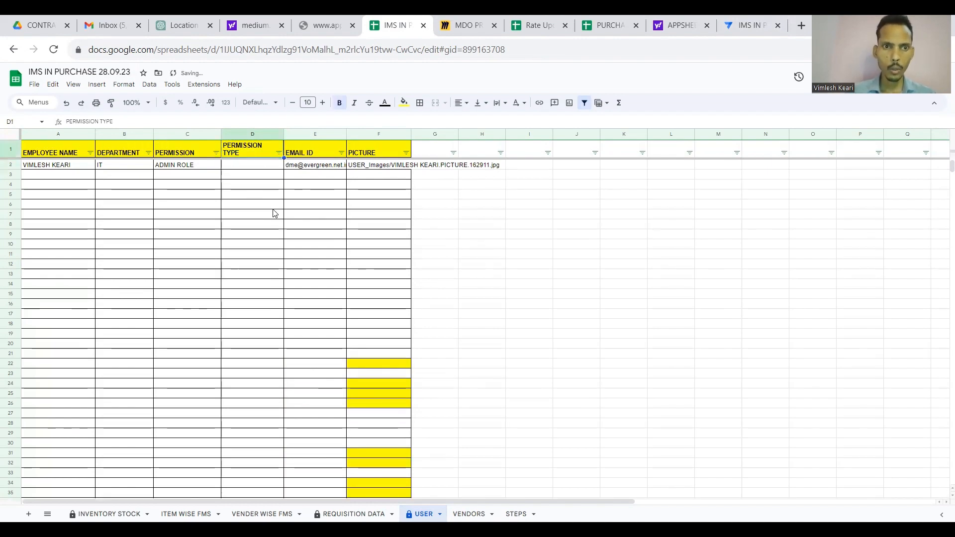
Insert a STEPS header column after PERMISSION TYPE, ahead of EMAIL ID.
click(306, 132)
right_click(305, 132)
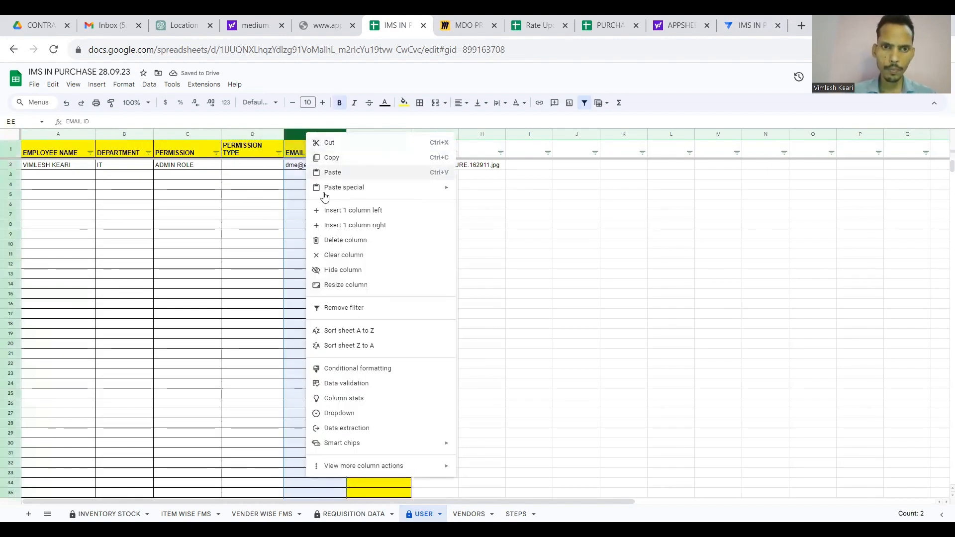
click(331, 213)
text(S)
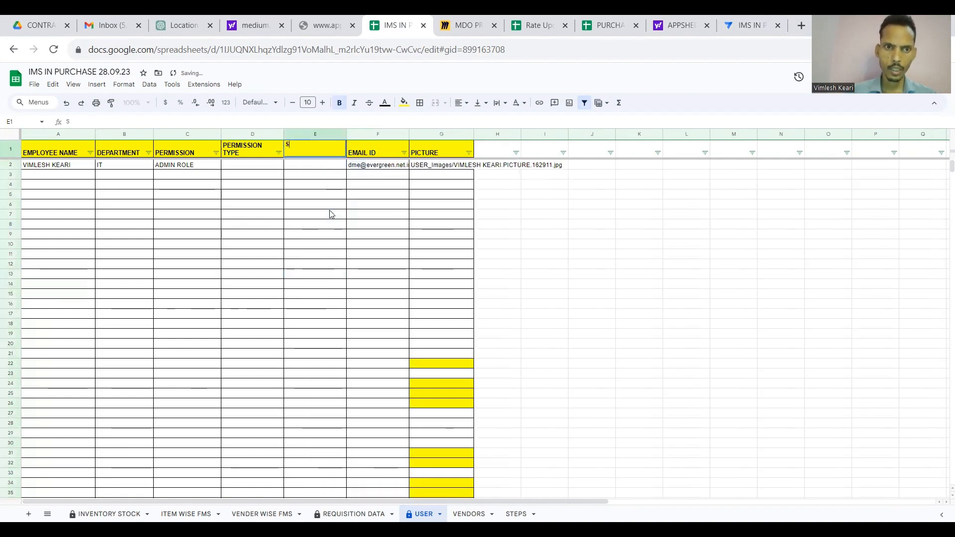
text(TEPS)
key(Return)
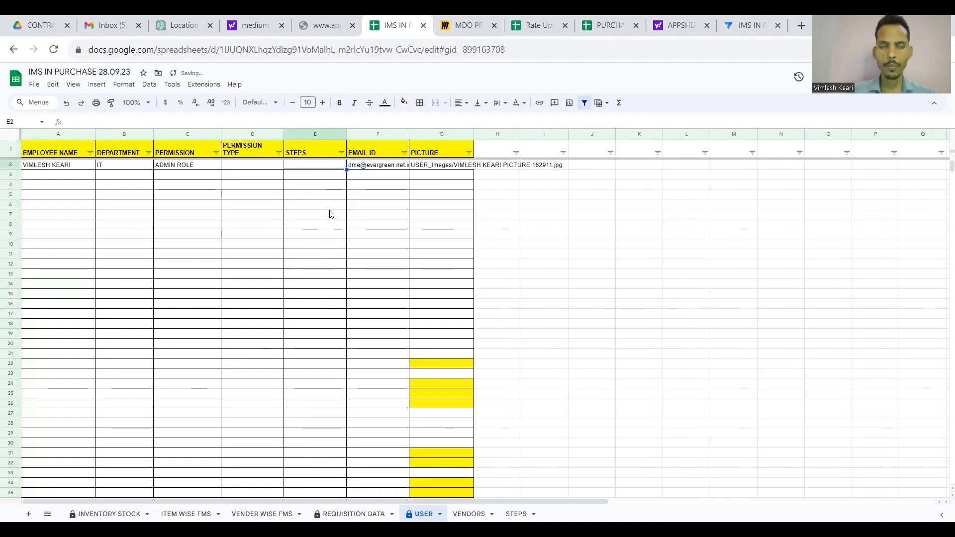
key(Up)
key(Left)
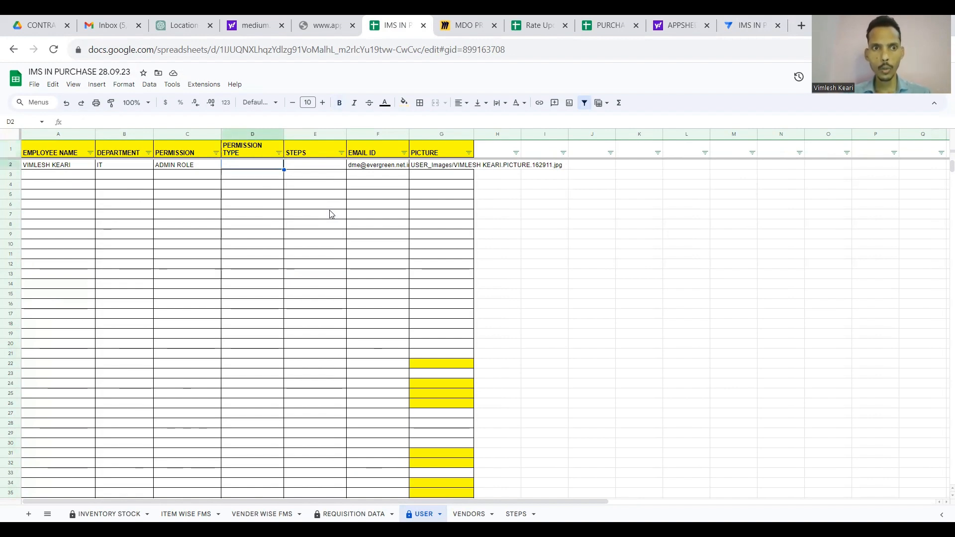
key(Right)
key(Down)
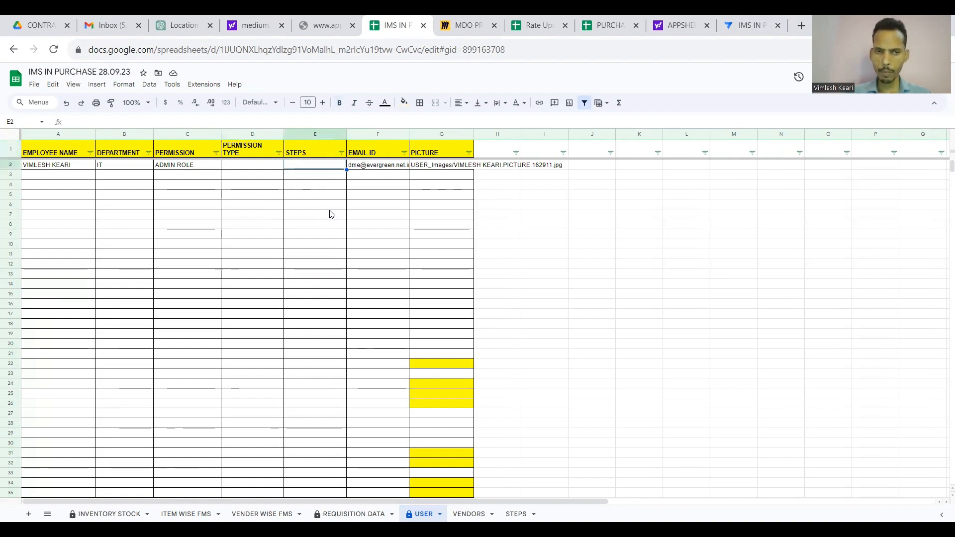
scroll(535, 275, right, 5)
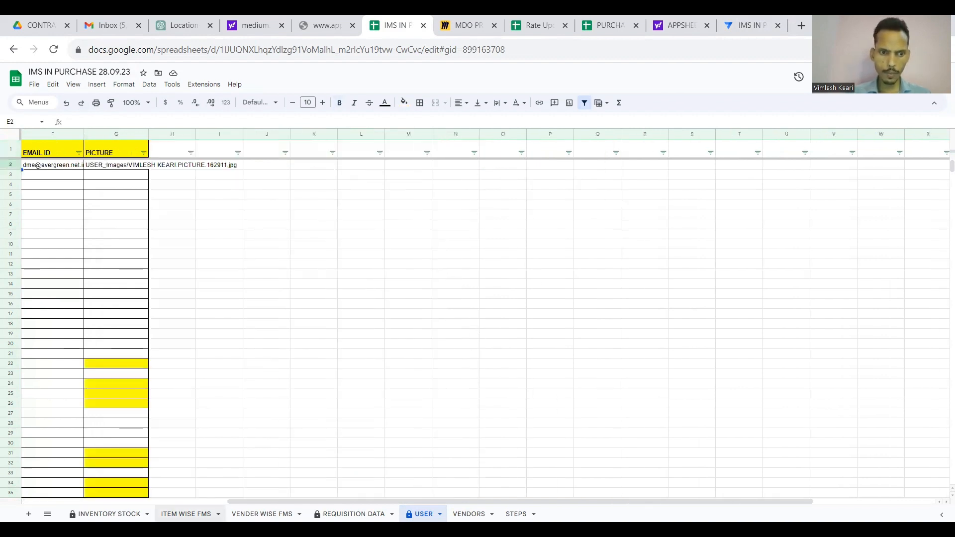
Review the ITEM WISE FMS sheet and the STEPS list, including DEBIT NOTE APPROVAL, then go back to AppSheet.
click(186, 513)
scroll(560, 154, right, 10)
scroll(560, 154, left, 2)
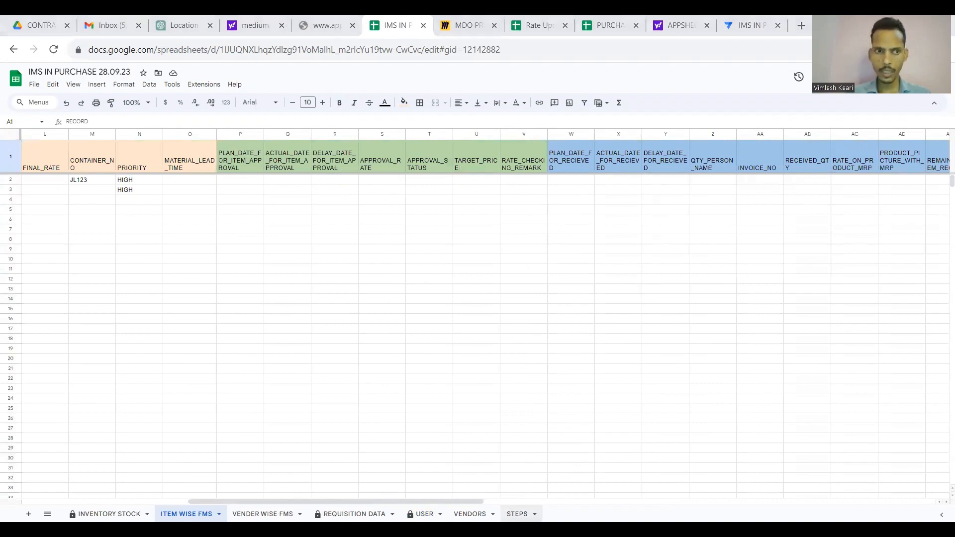
click(517, 514)
click(147, 215)
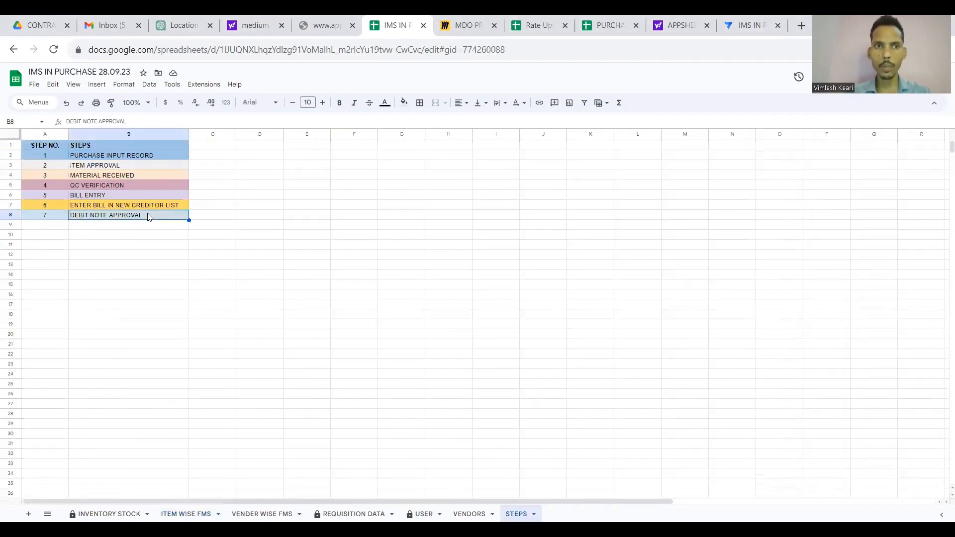
click(747, 20)
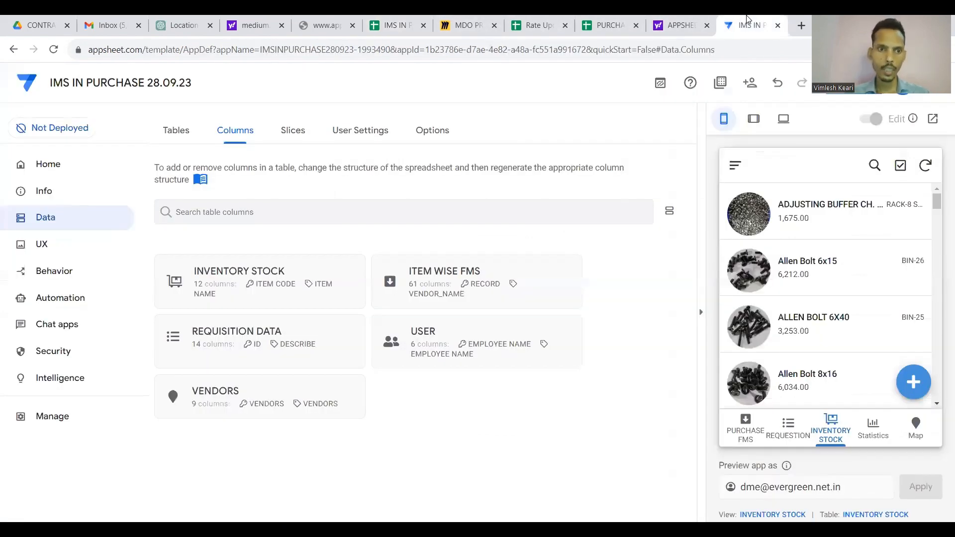
Regenerate the USER table structure so it shows 8 columns, including PERMISSION TYPE and STEPS.
click(181, 130)
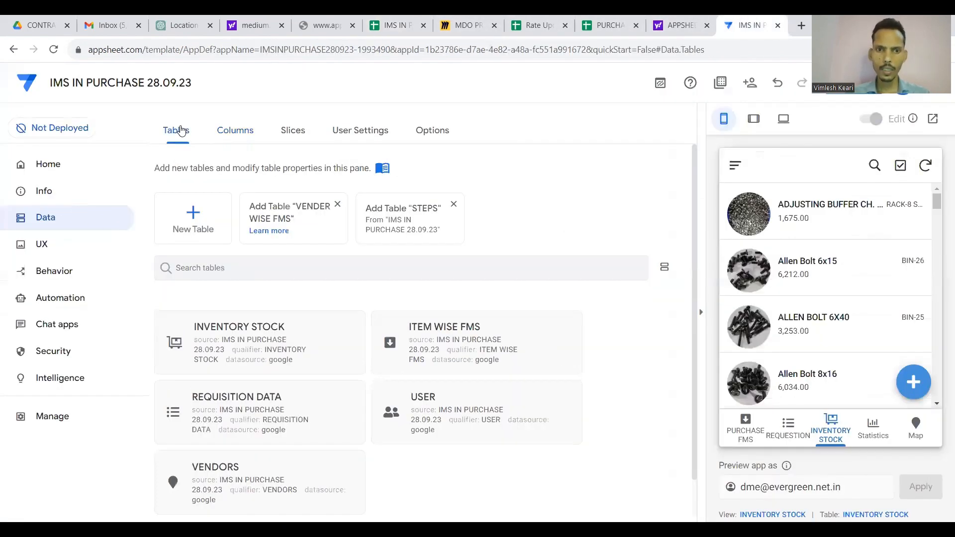
click(445, 353)
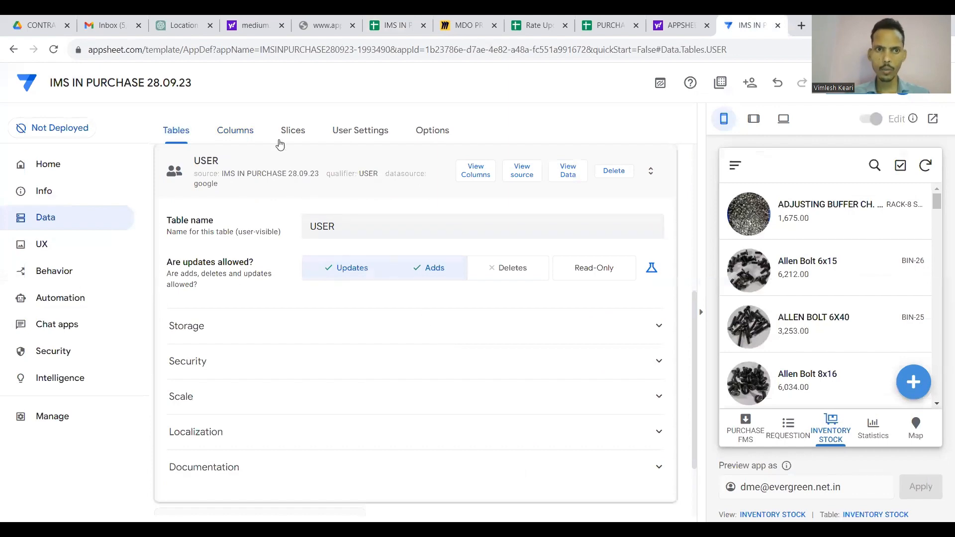
click(249, 132)
click(427, 323)
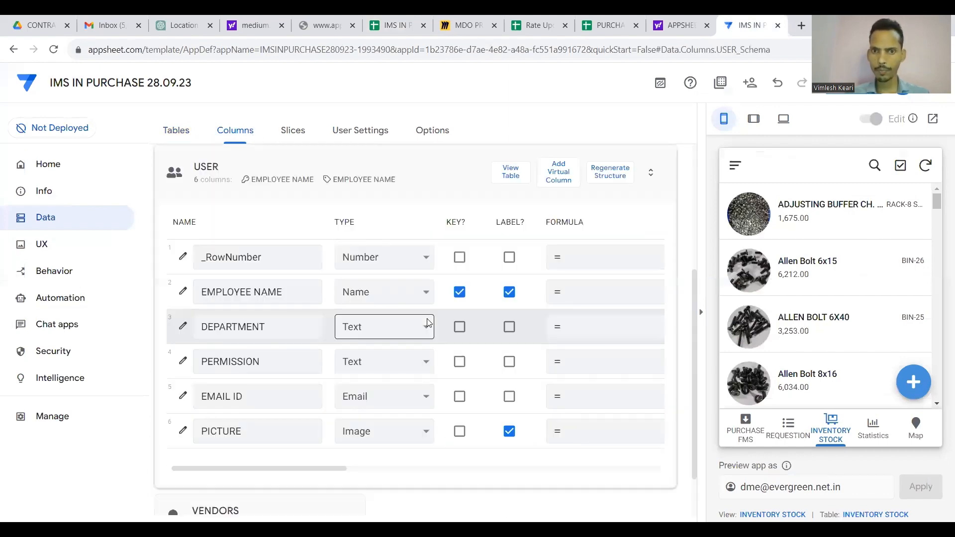
click(610, 172)
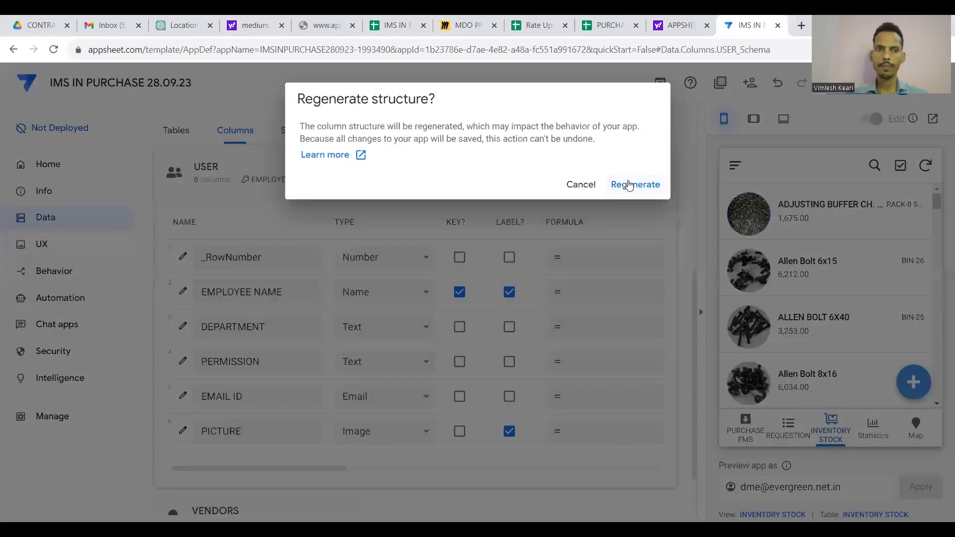
click(629, 185)
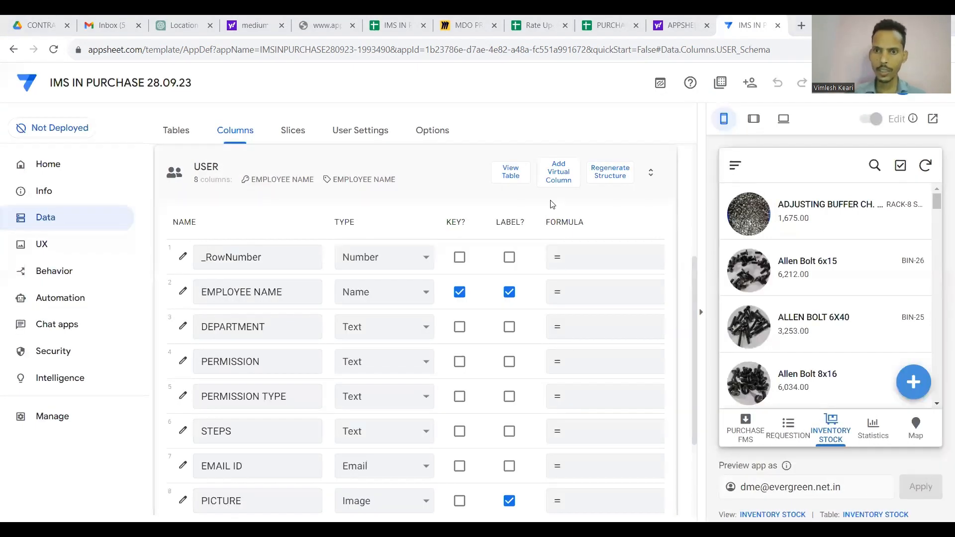
scroll(487, 206, down, 2)
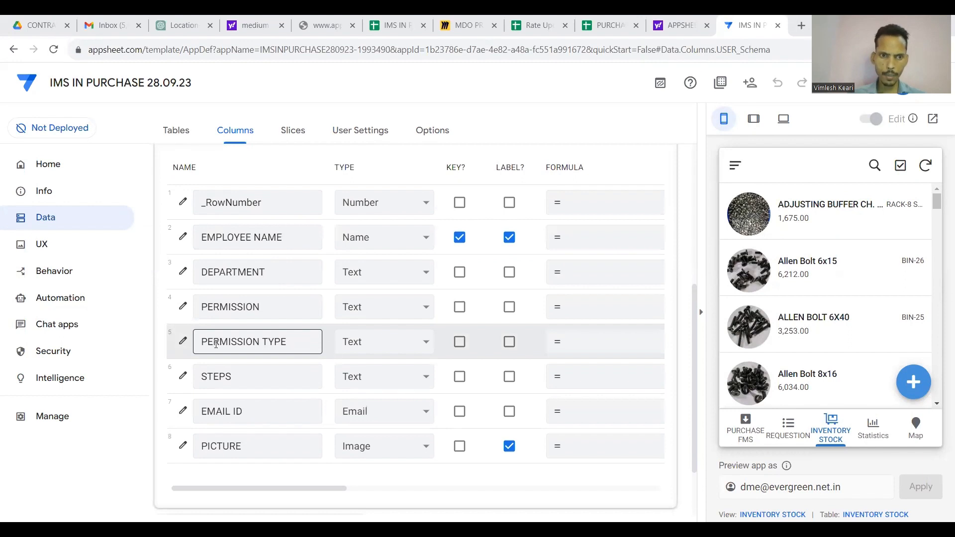
Change PERMISSION TYPE's type to EnumList, add values VIEW, EDIT and DELETE, and save the column.
click(185, 343)
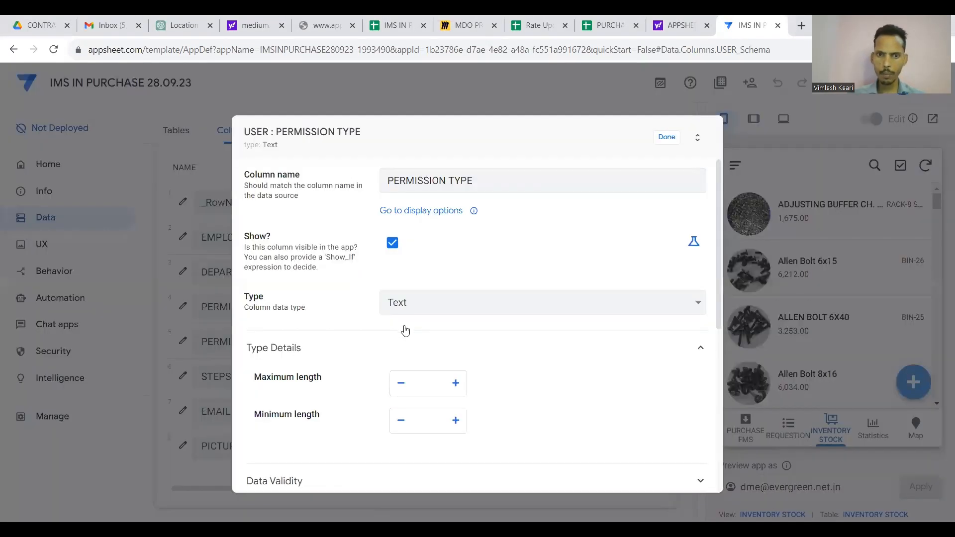
click(490, 286)
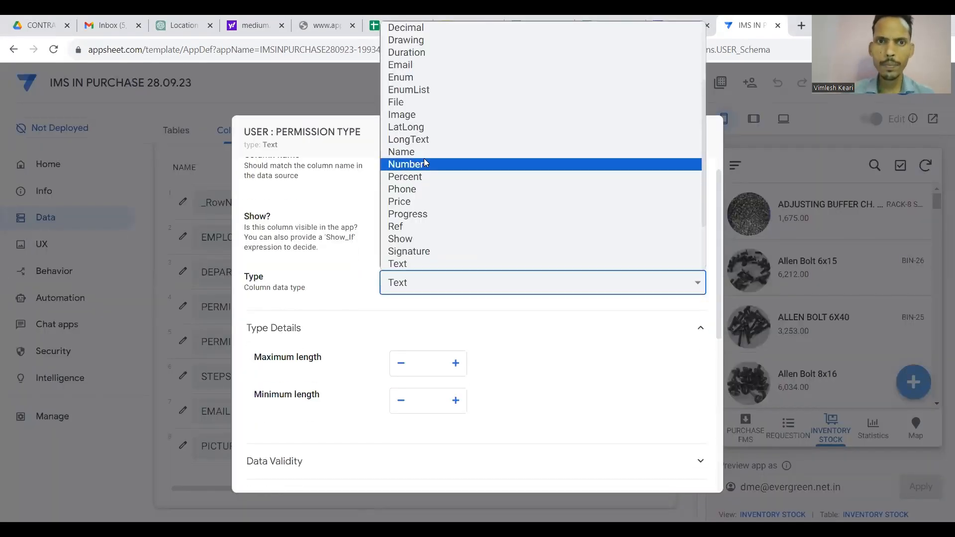
click(417, 93)
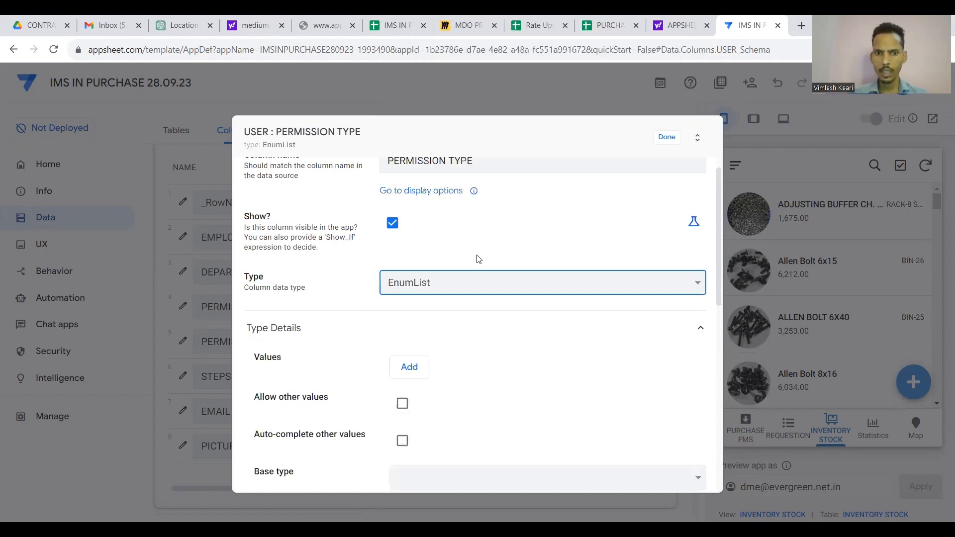
click(420, 367)
text(V)
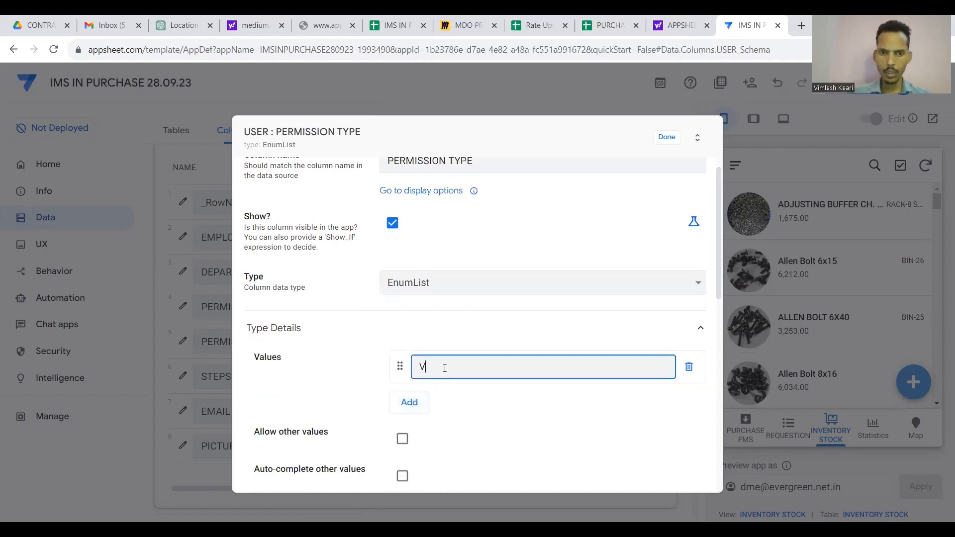
text(IEW)
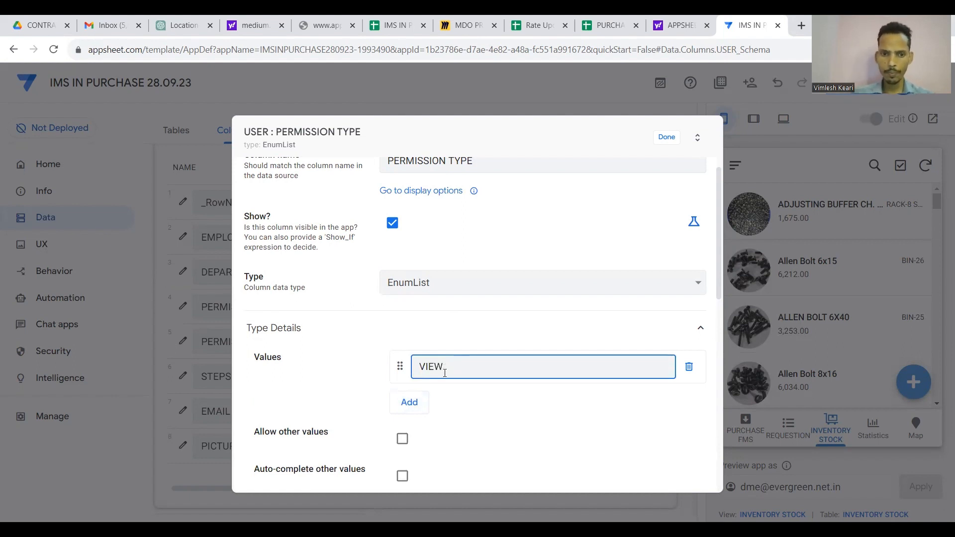
click(409, 402)
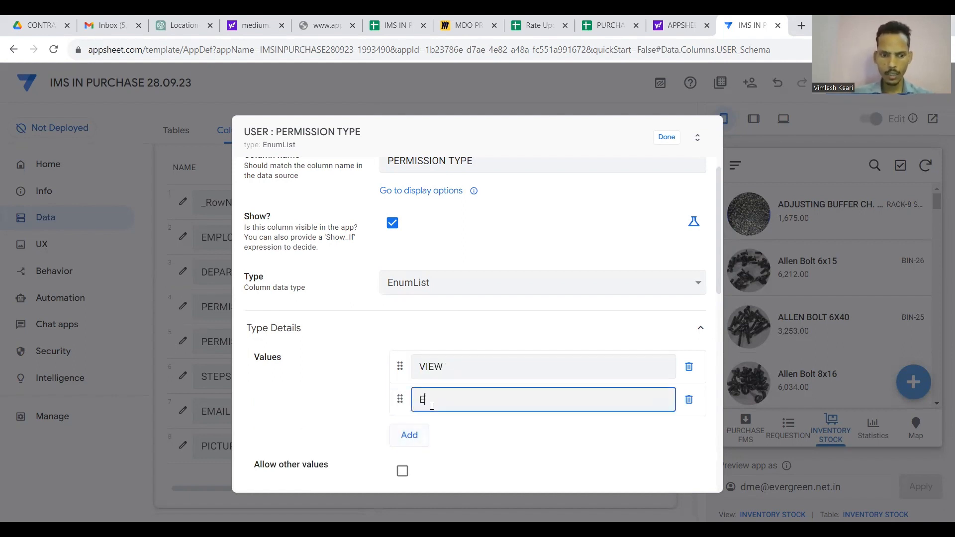
text(EDIT)
click(415, 435)
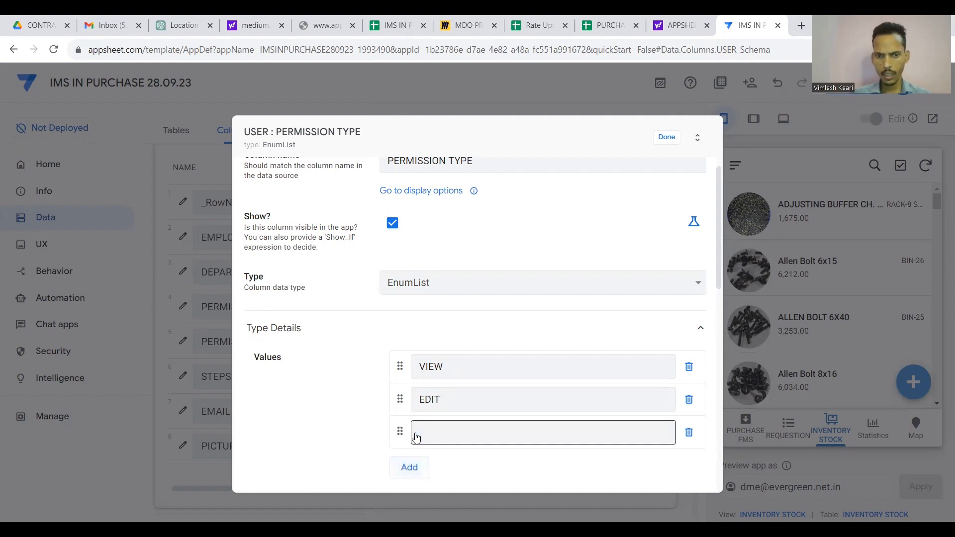
text(DELETE)
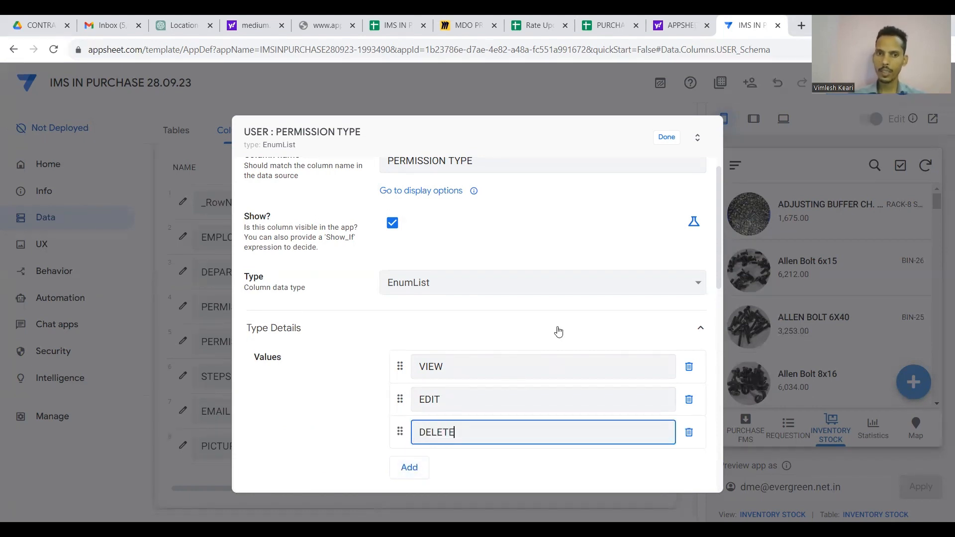
scroll(558, 332, down, 1)
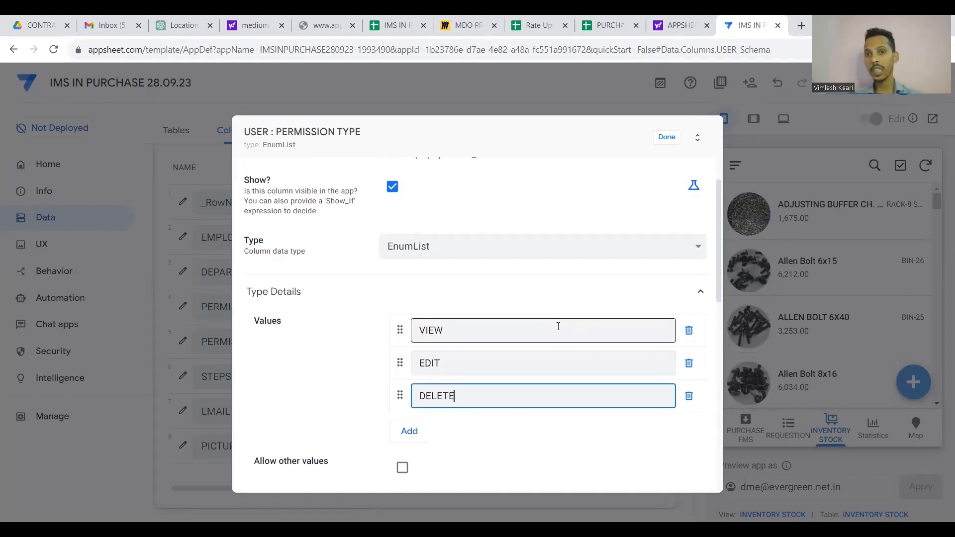
click(667, 143)
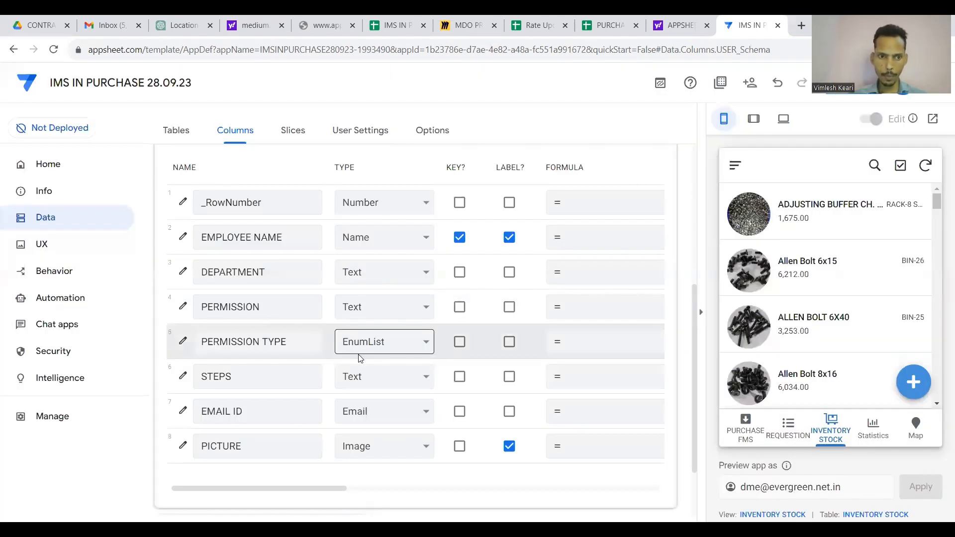
Collapse the USER columns, open the Tables pane, and check the STEPS sheet in Google Sheets.
click(181, 377)
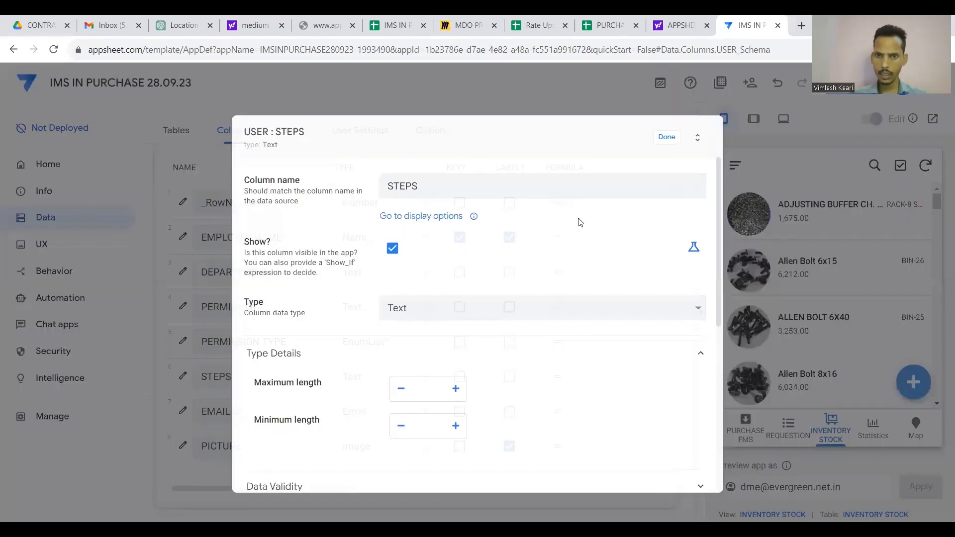
click(666, 141)
scroll(683, 207, up, 2)
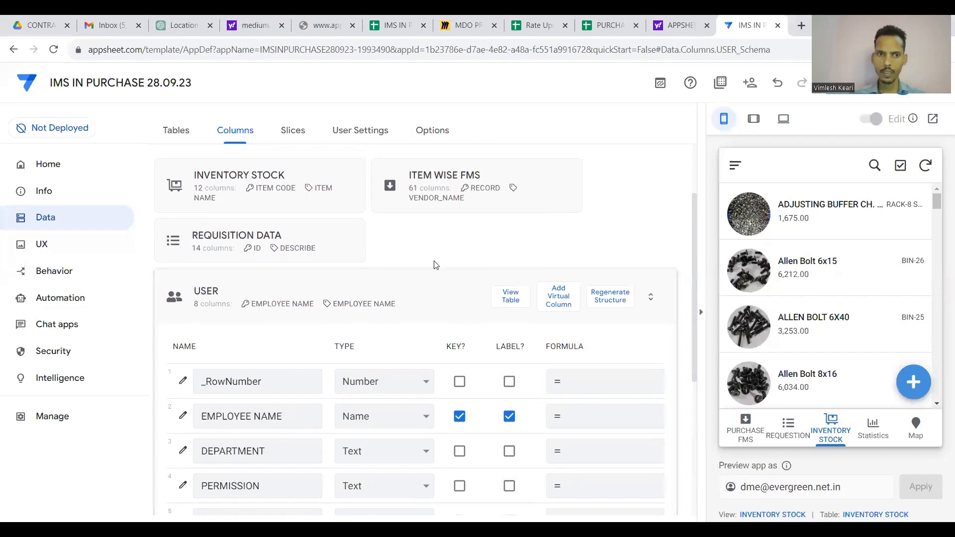
click(432, 279)
click(188, 132)
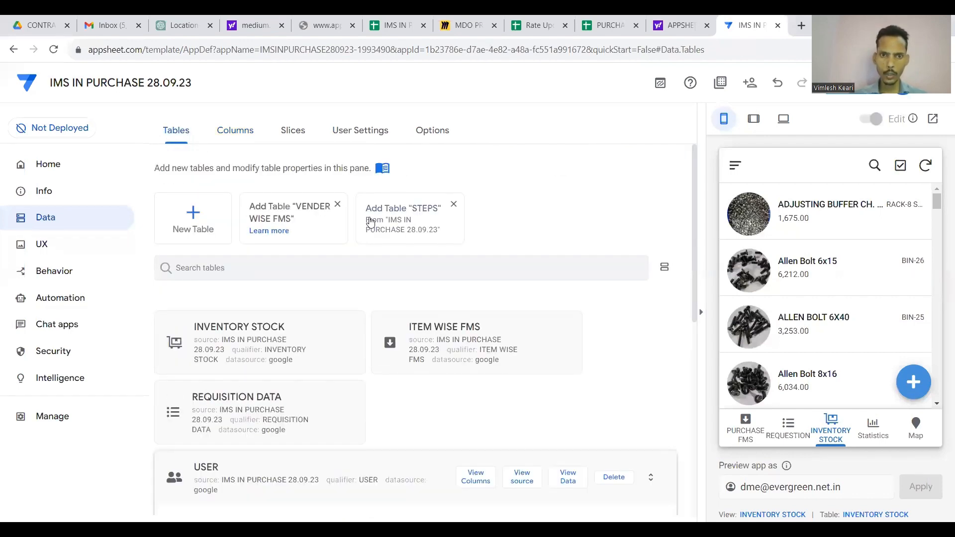
click(397, 18)
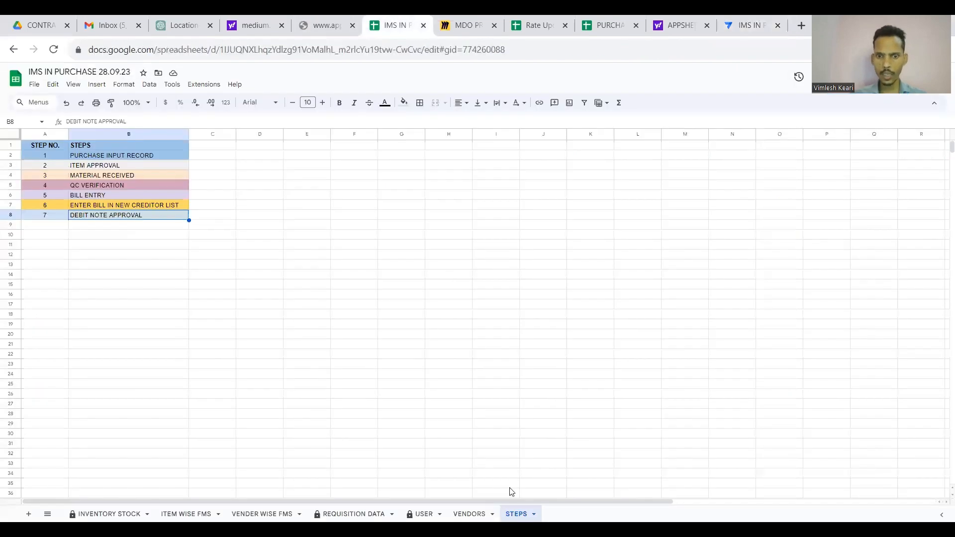
click(323, 25)
drag(739, 18, 360, 25)
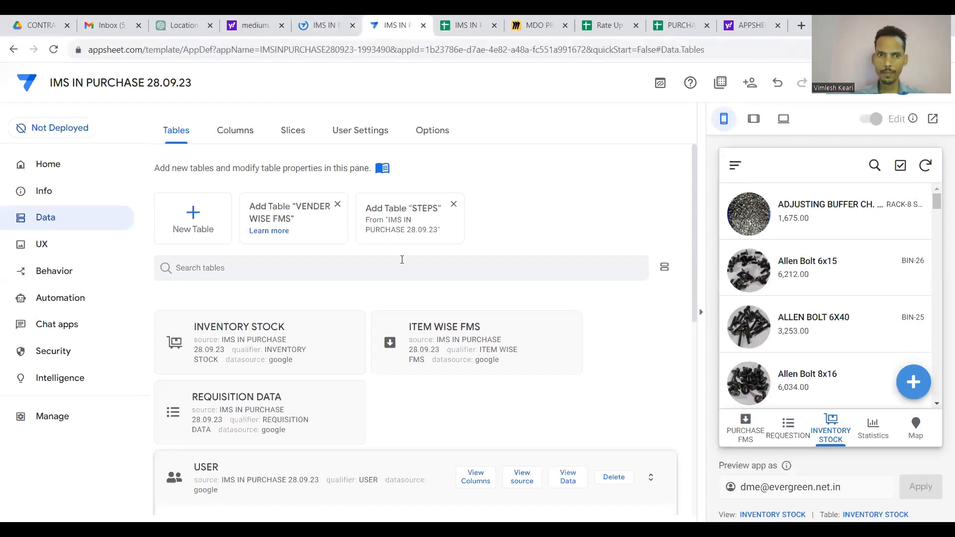
Add the STEPS sheet as a sixth table and review its 3 columns keyed on STEP NO.
click(406, 221)
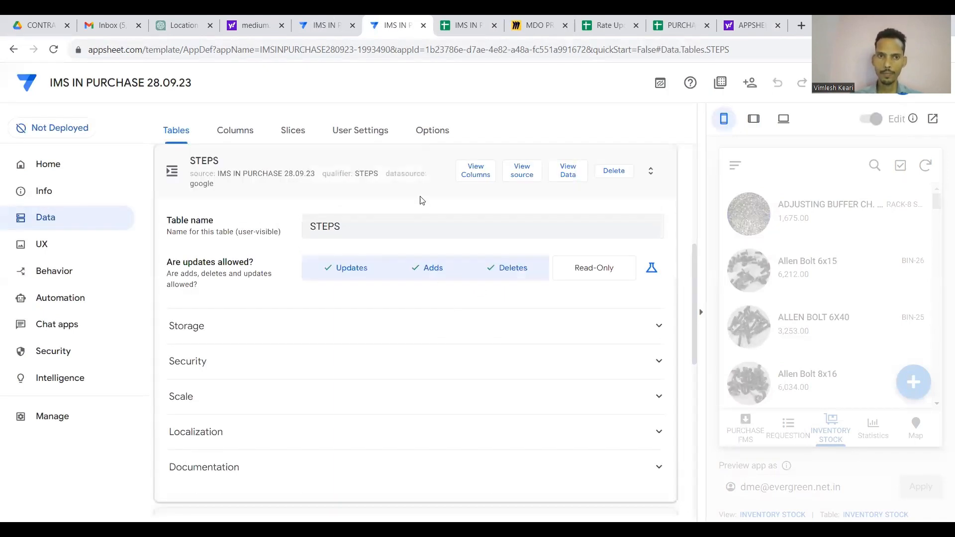
click(409, 166)
click(364, 265)
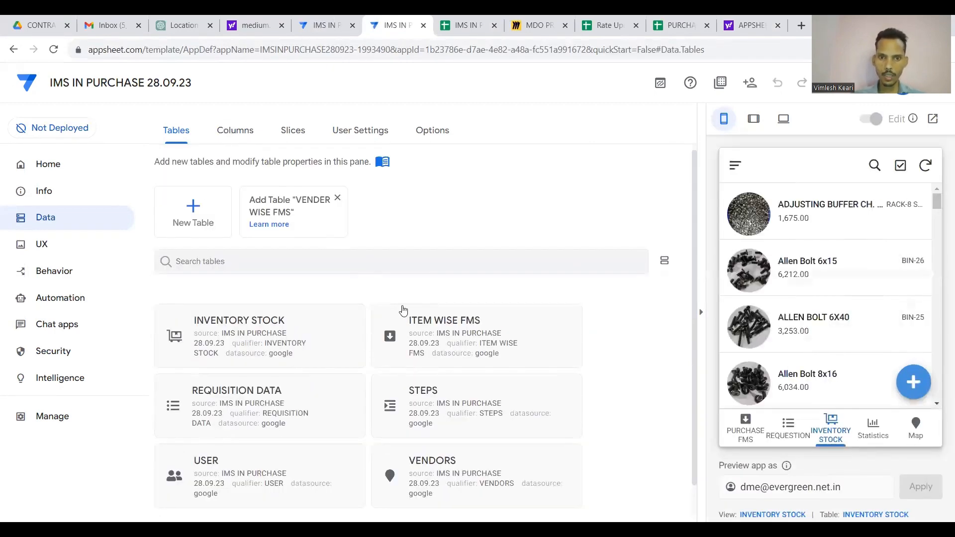
click(428, 332)
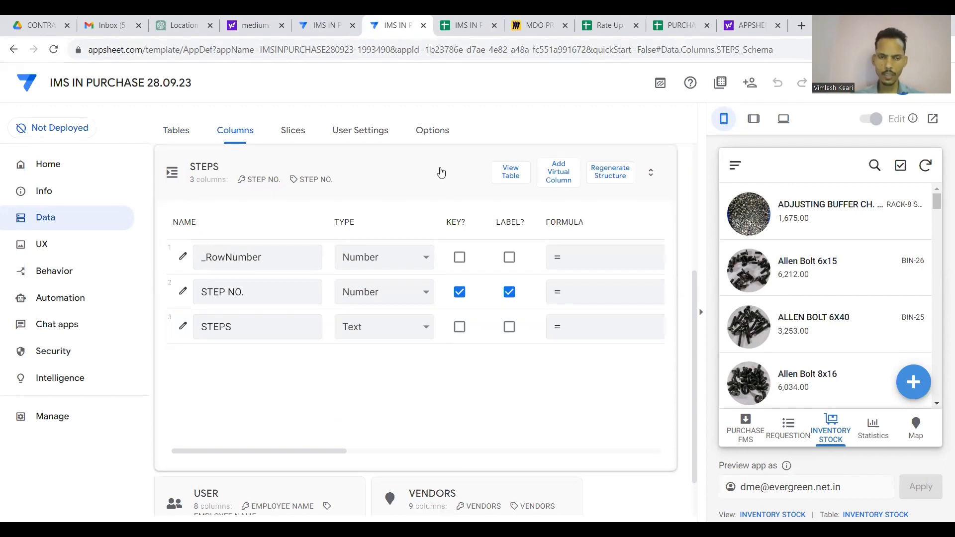
click(431, 333)
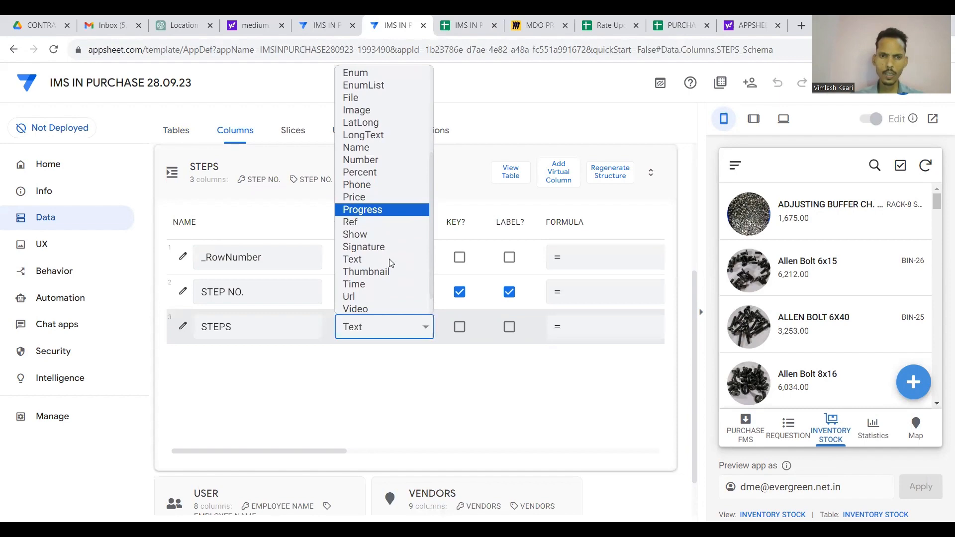
click(494, 150)
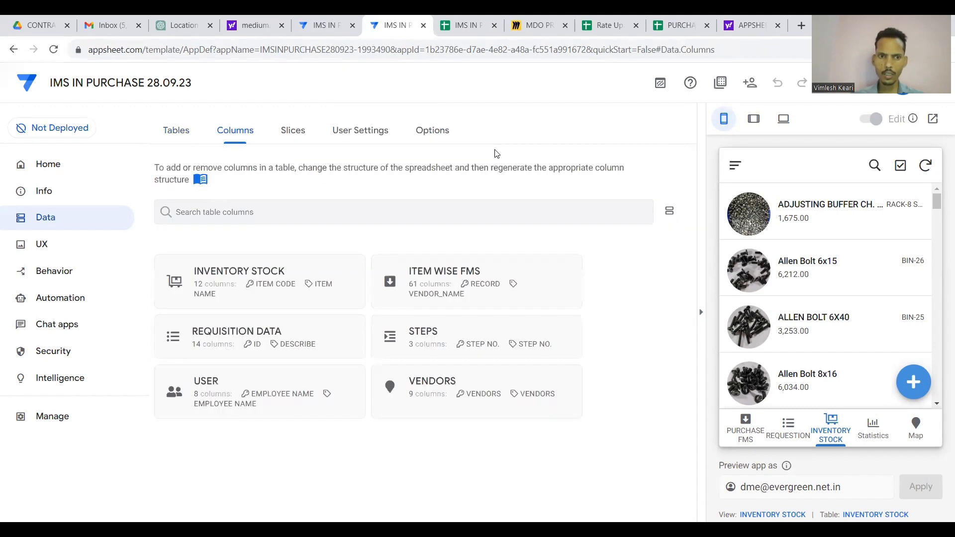
click(459, 341)
click(435, 173)
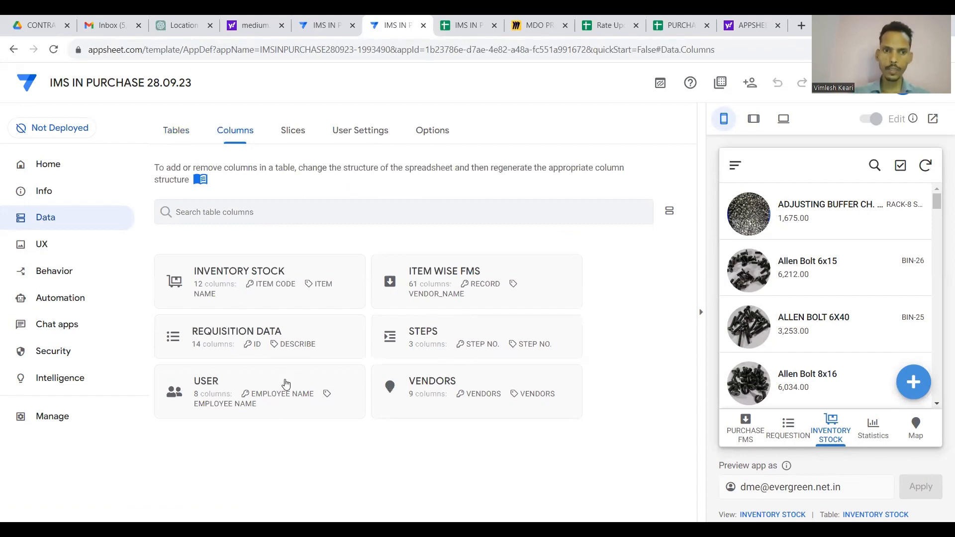
Set the USER STEPS column to EnumList and open its empty Valid If expression editor.
click(286, 384)
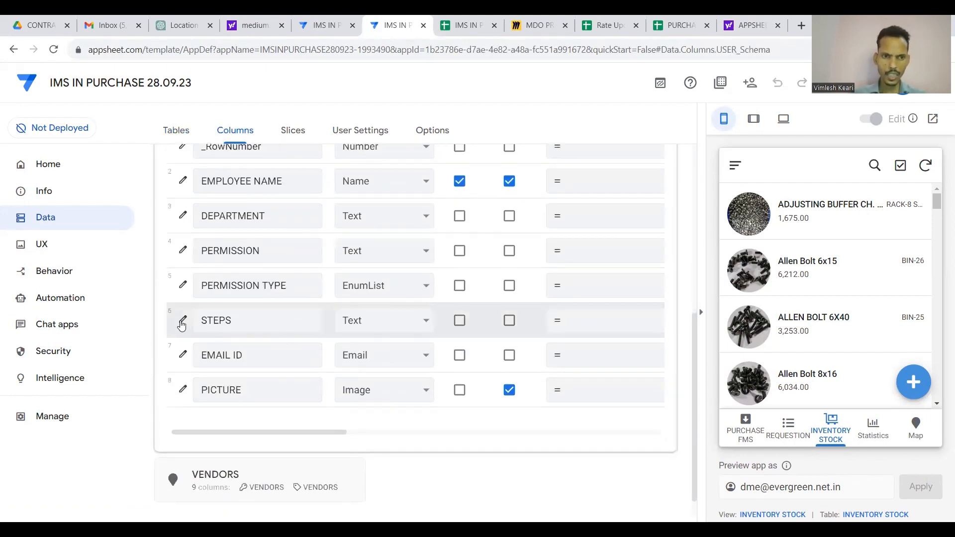
click(182, 319)
scroll(476, 265, down, 1)
click(481, 263)
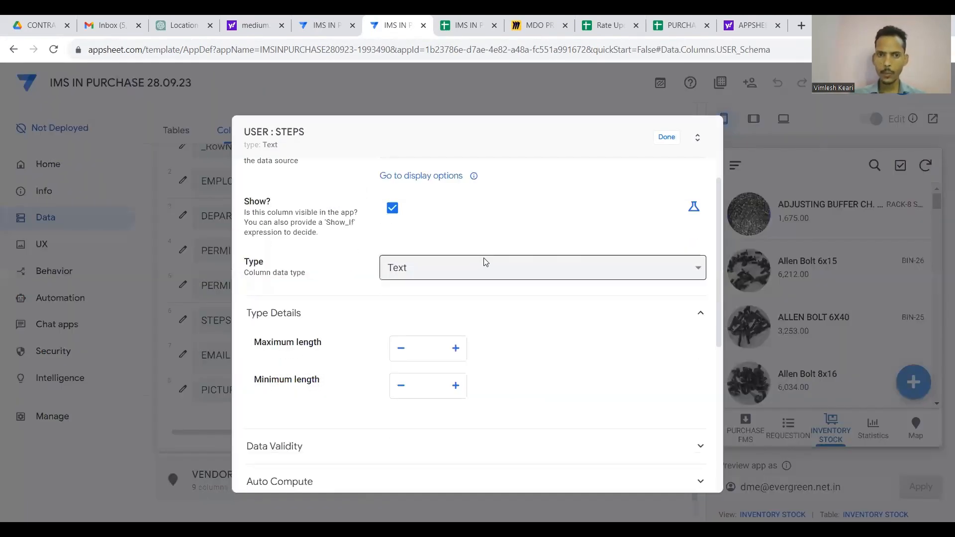
click(434, 348)
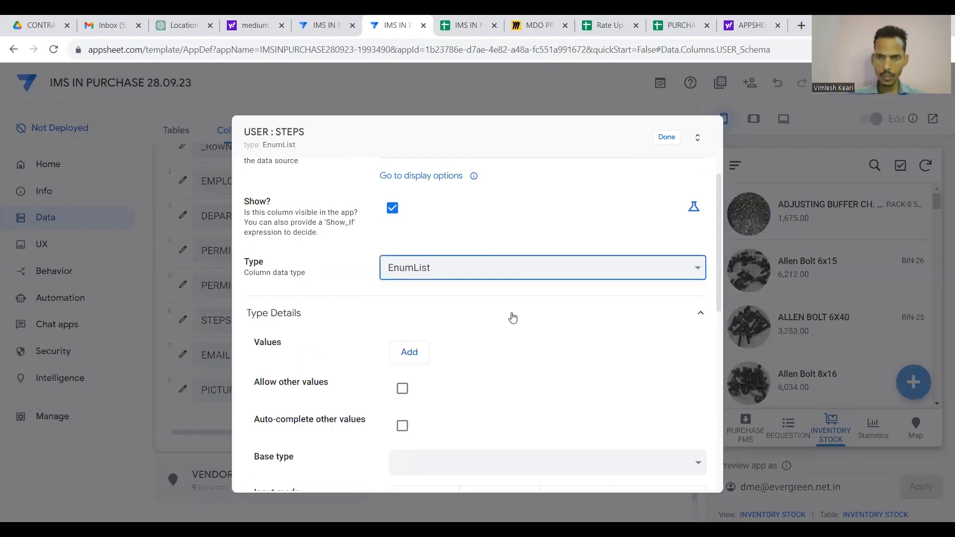
scroll(544, 317, down, 2)
scroll(549, 333, down, 3)
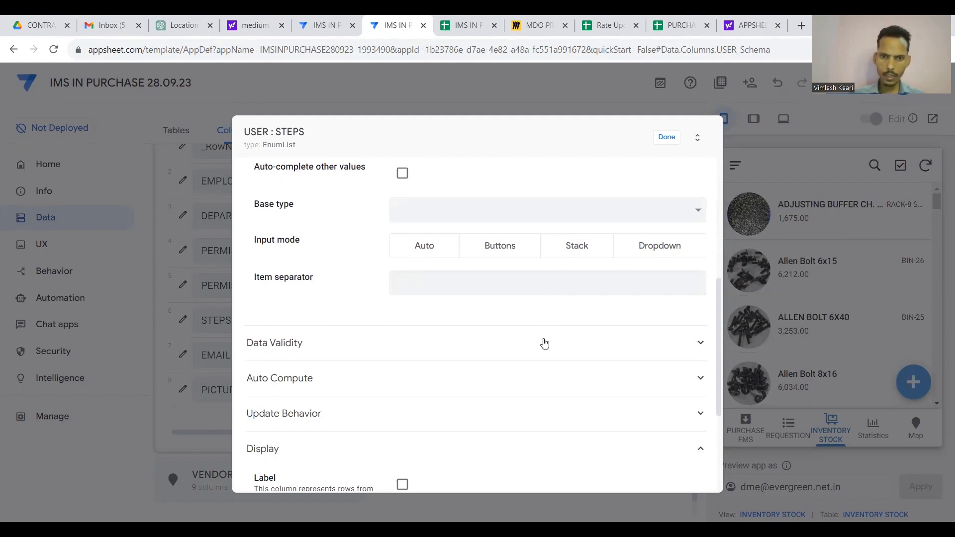
click(545, 343)
click(514, 305)
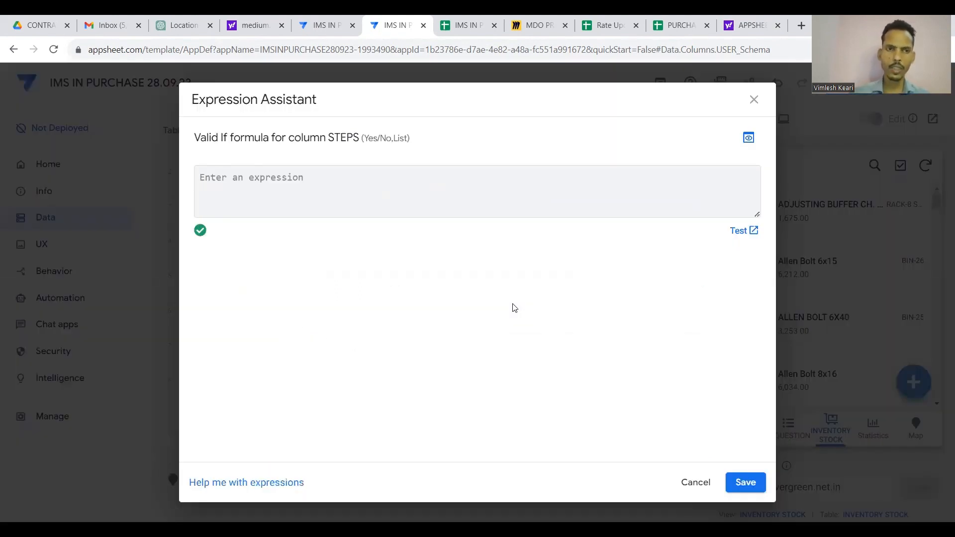
Set the STEPS column's Valid If rule to SELECT(STEPS[STEPS]) and save it.
text(SELECT)
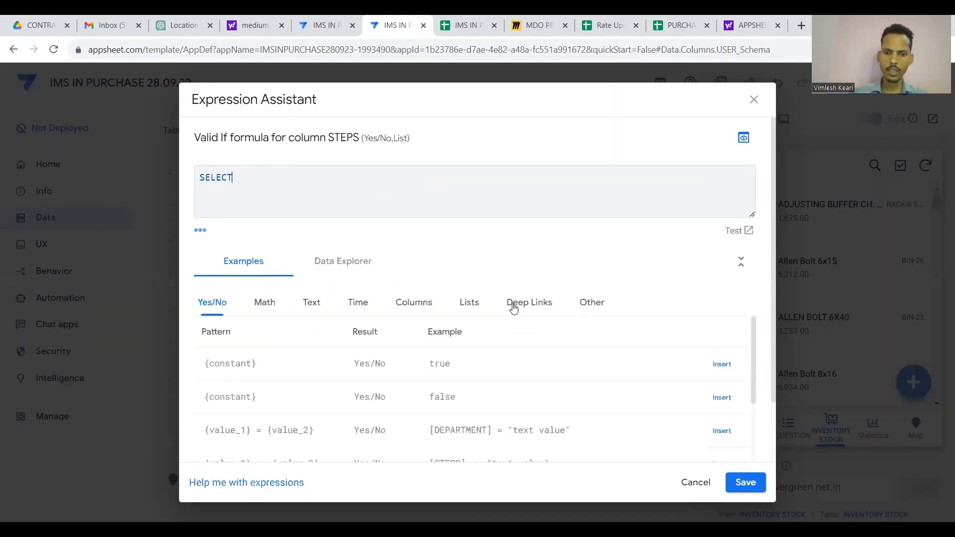
text((ST)
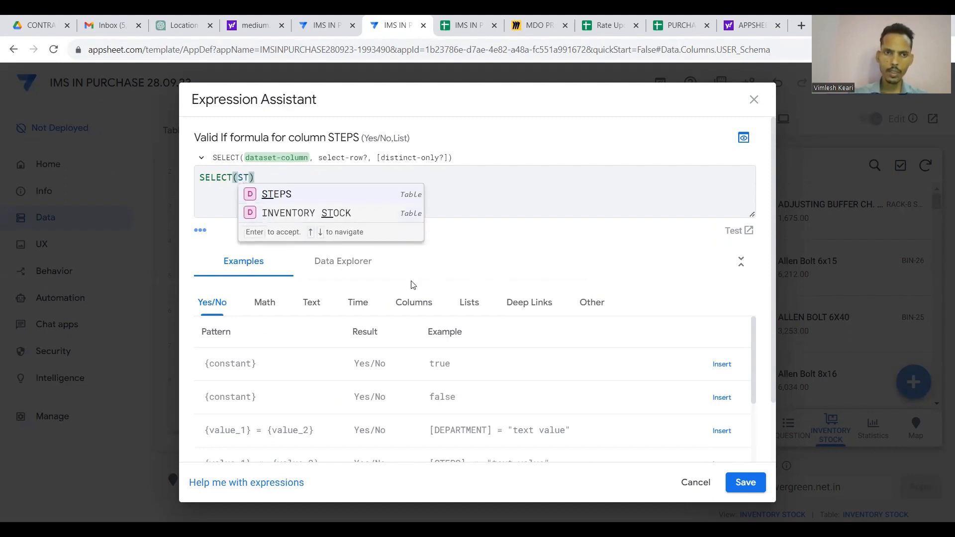
click(278, 194)
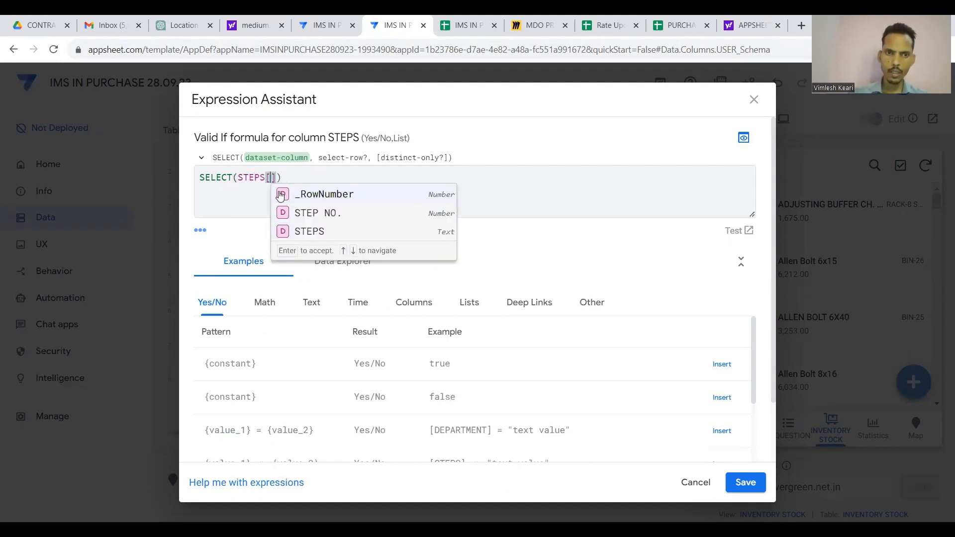
click(313, 232)
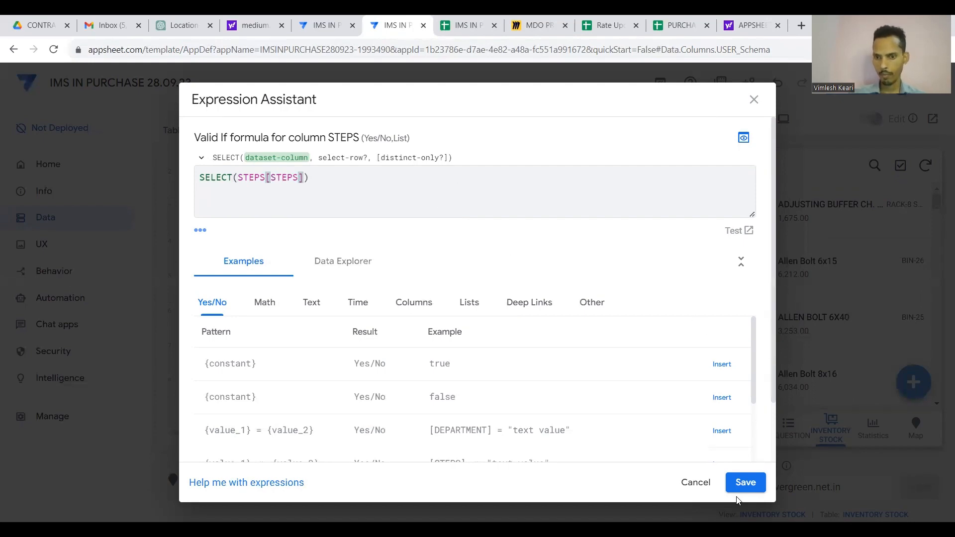
click(744, 483)
click(670, 139)
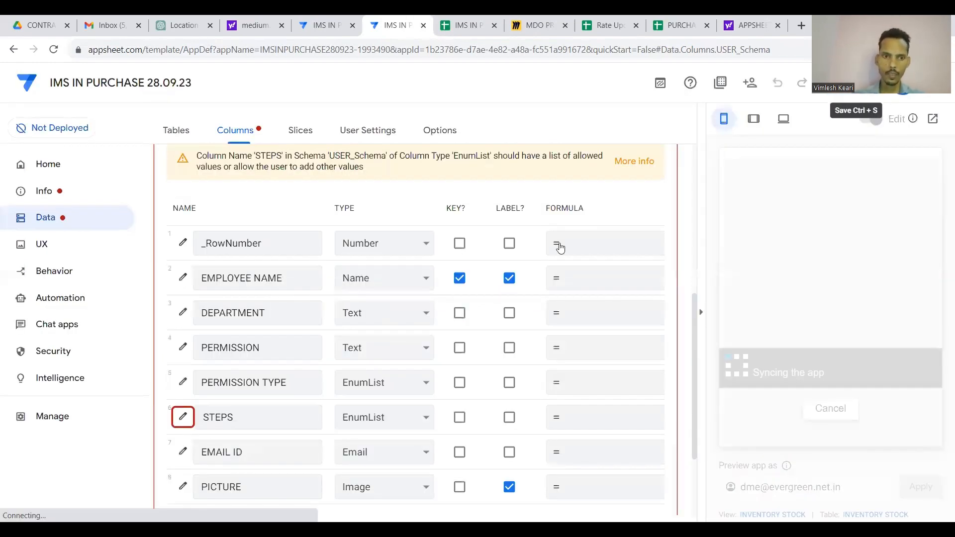
Open the USER table's STEPS column settings.
scroll(446, 420, right, 3)
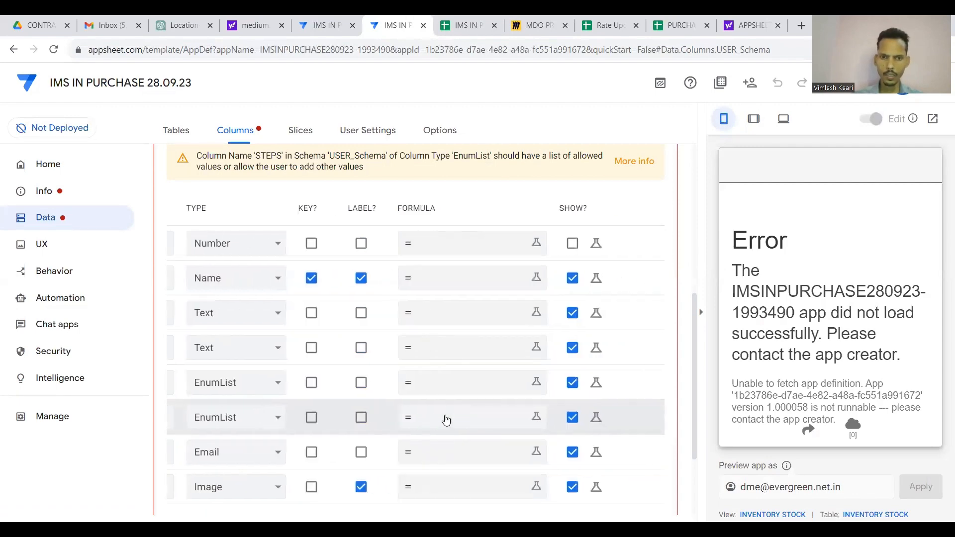
scroll(446, 420, right, 3)
scroll(446, 348, left, 1)
scroll(446, 281, up, 3)
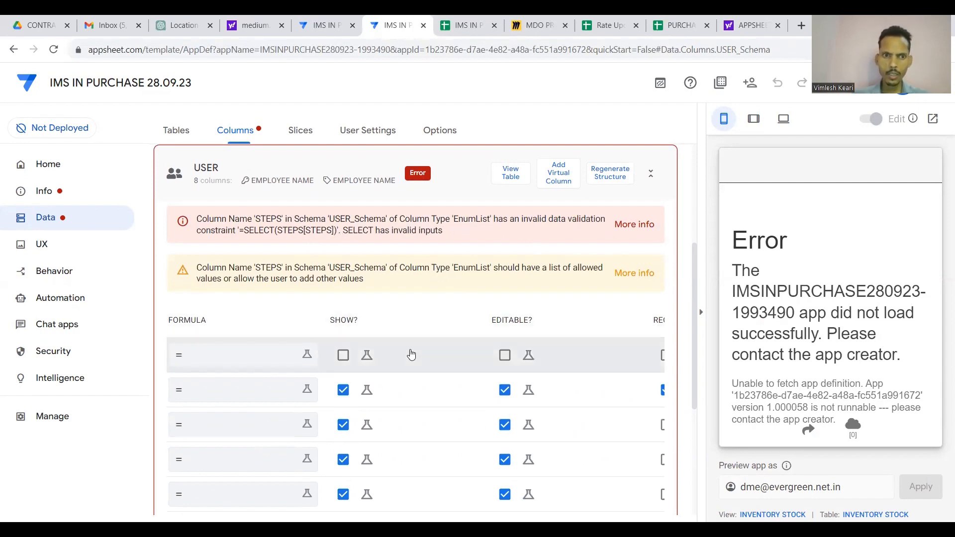
scroll(402, 368, left, 5)
scroll(342, 405, down, 3)
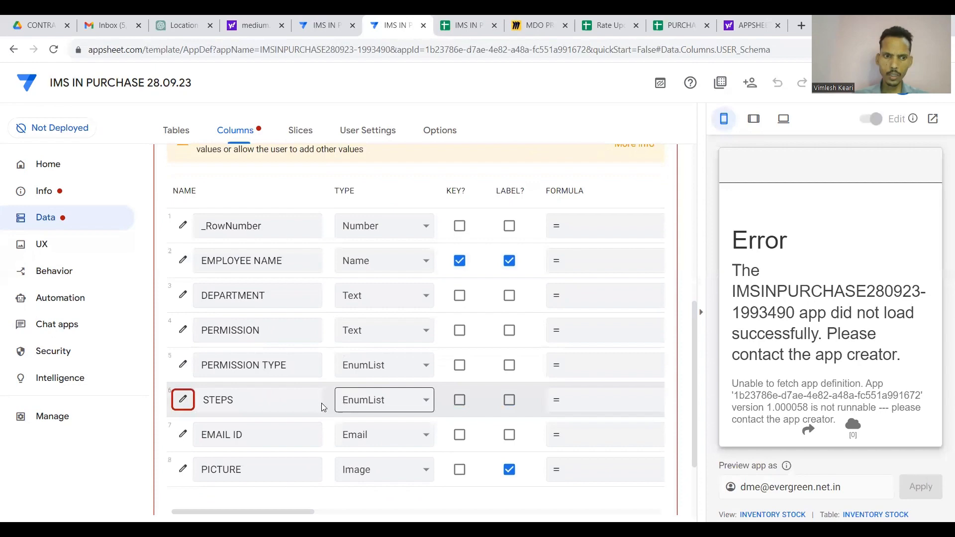
click(183, 399)
scroll(324, 405, down, 4)
scroll(327, 409, up, 4)
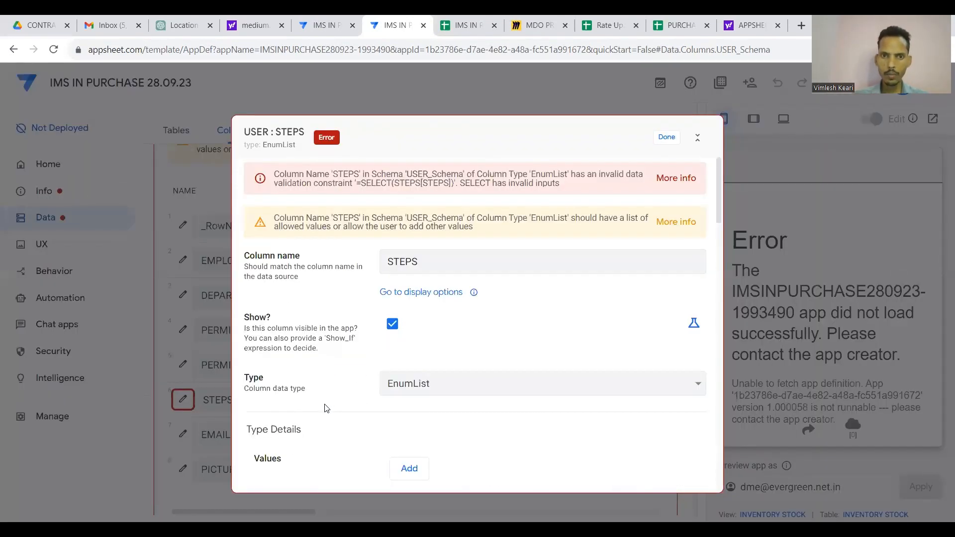
scroll(363, 352, down, 6)
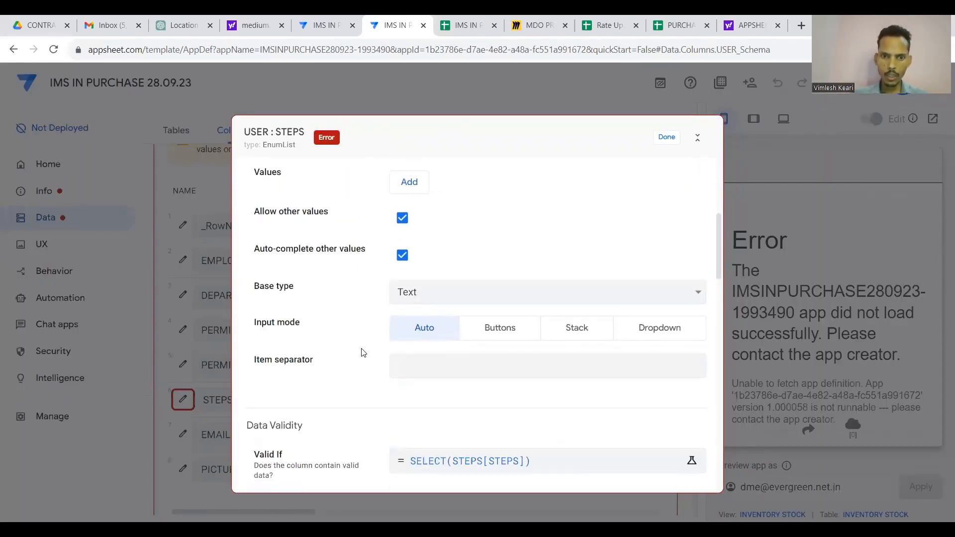
Change the Valid If formula to SELECT(STEPS[STEPS],TRUE) and save it.
click(436, 392)
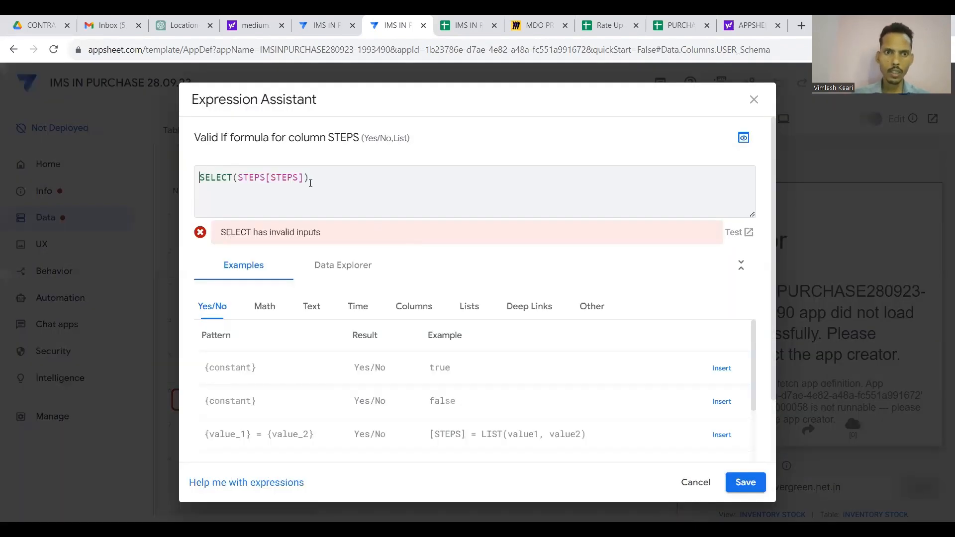
click(306, 177)
text(,TRUE)
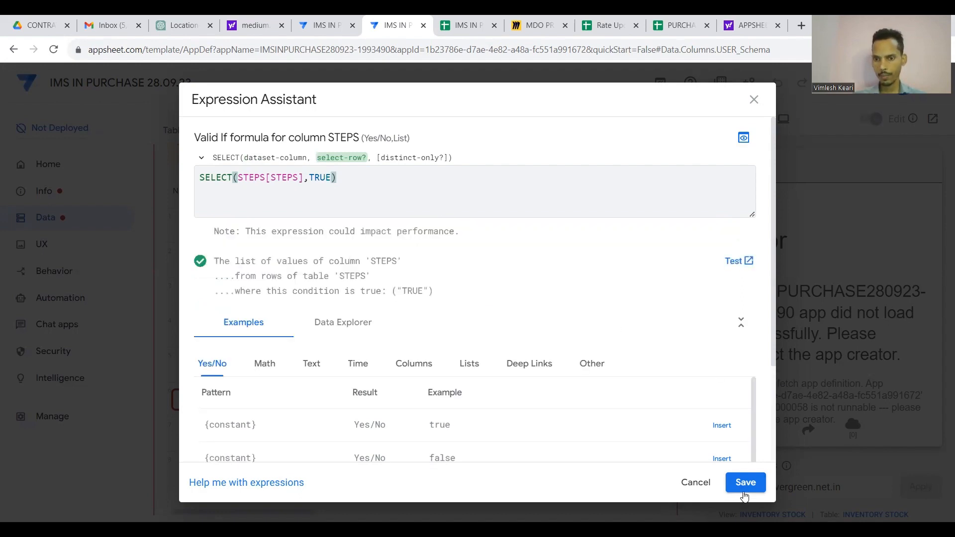
click(744, 482)
click(678, 143)
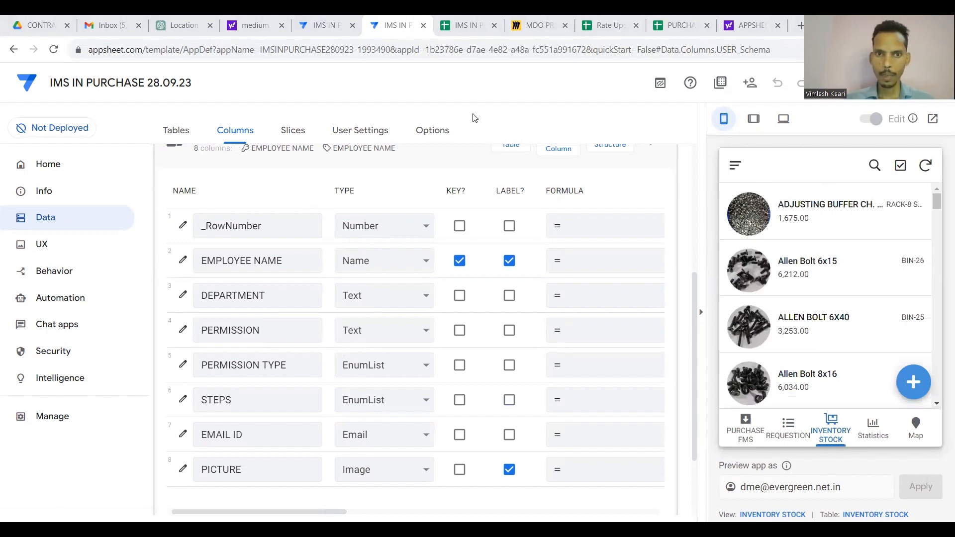
Collapse the USER table and view the preview's Purchase FMS, Requestion and Statistics tabs.
scroll(422, 191, up, 3)
click(420, 301)
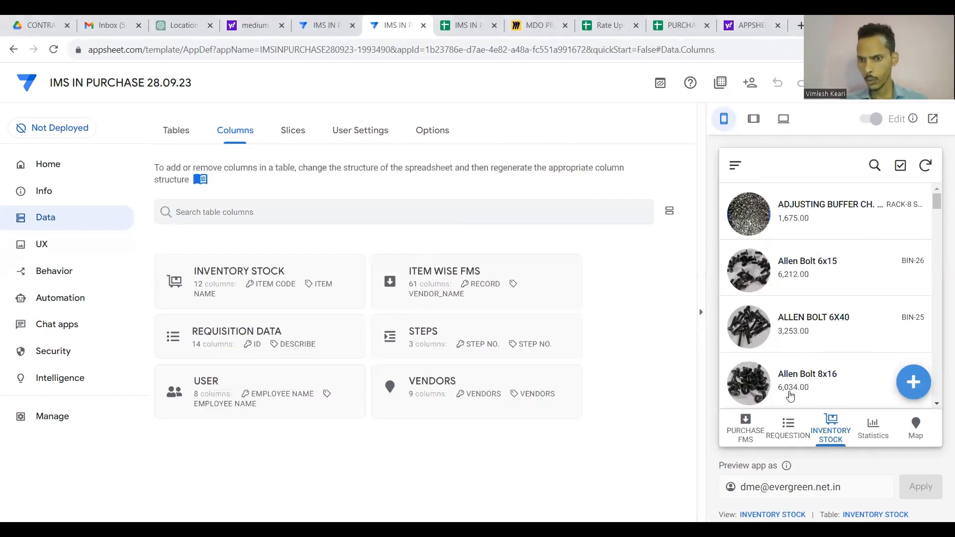
click(754, 434)
click(787, 427)
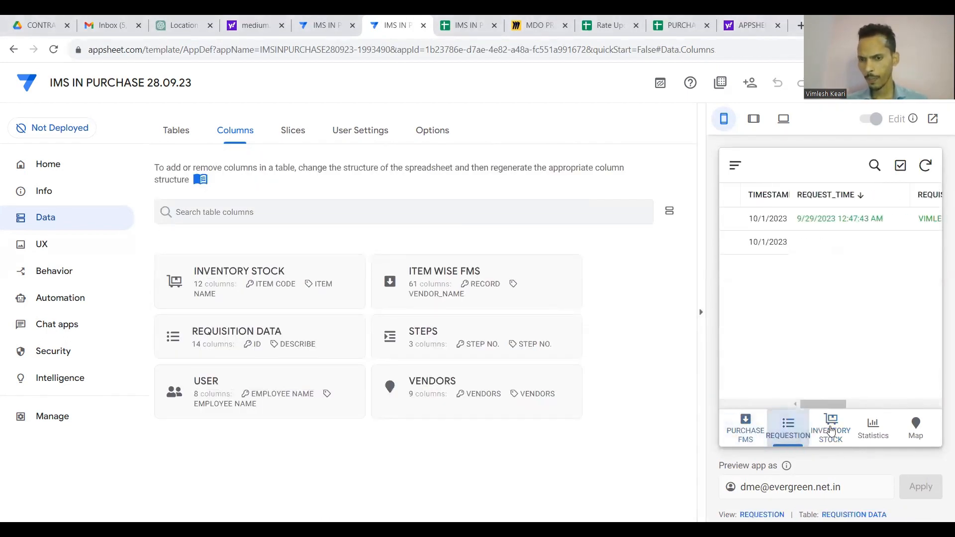
click(868, 429)
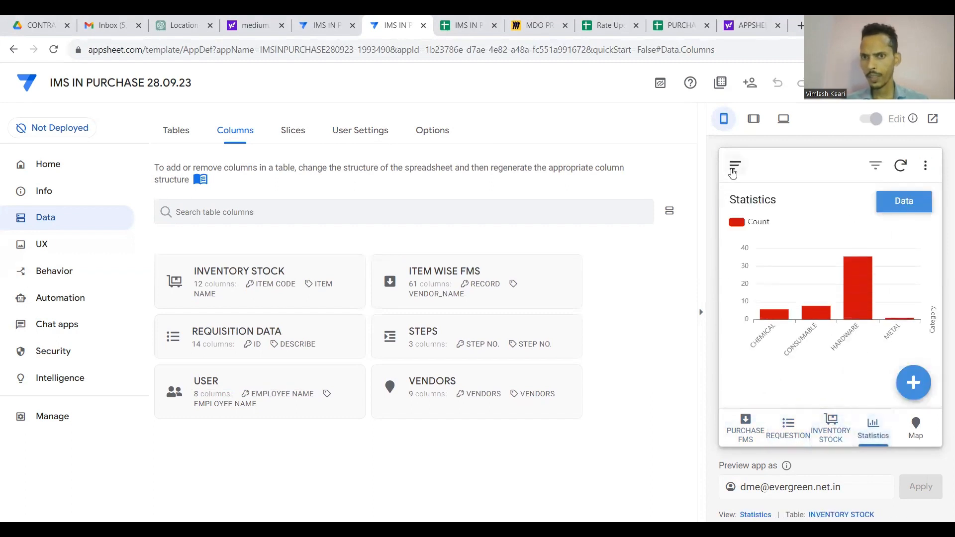
Open the user's record from the side menu for editing, showing PERMISSION ADMIN ROLE.
click(734, 165)
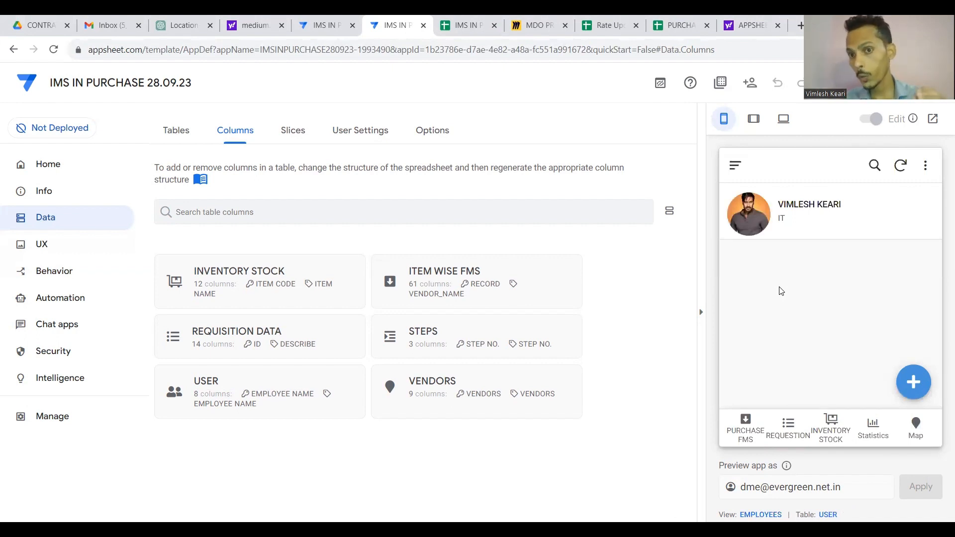
click(832, 218)
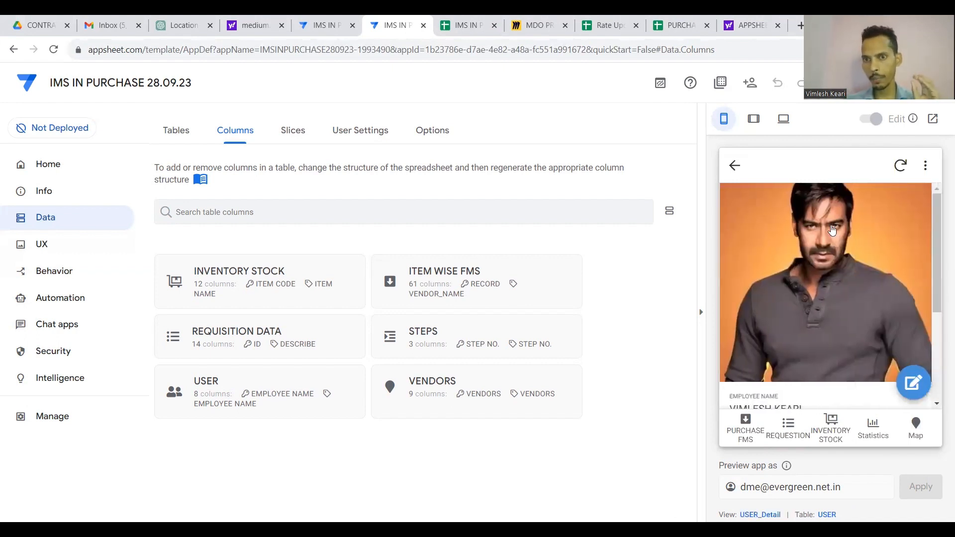
scroll(832, 249, down, 4)
click(913, 383)
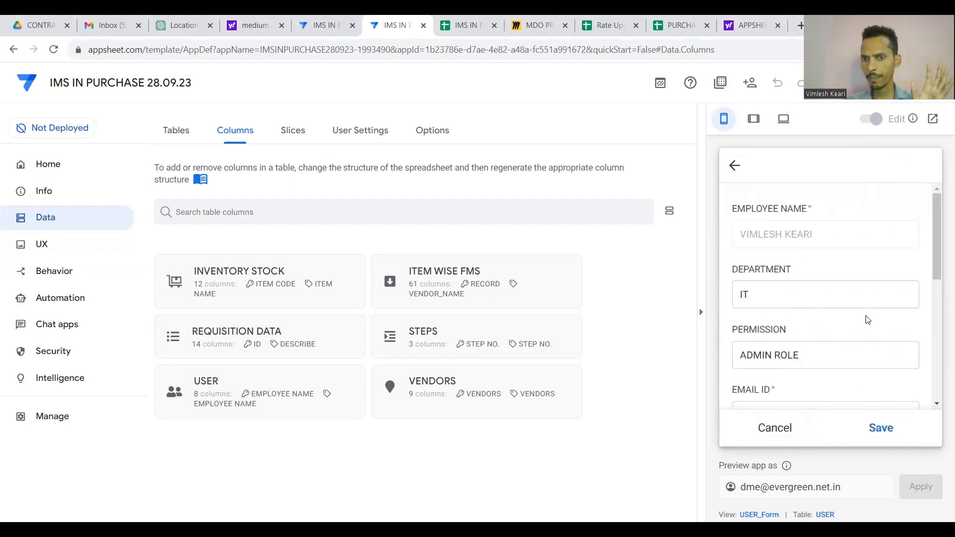
scroll(867, 319, down, 3)
scroll(867, 319, up, 1)
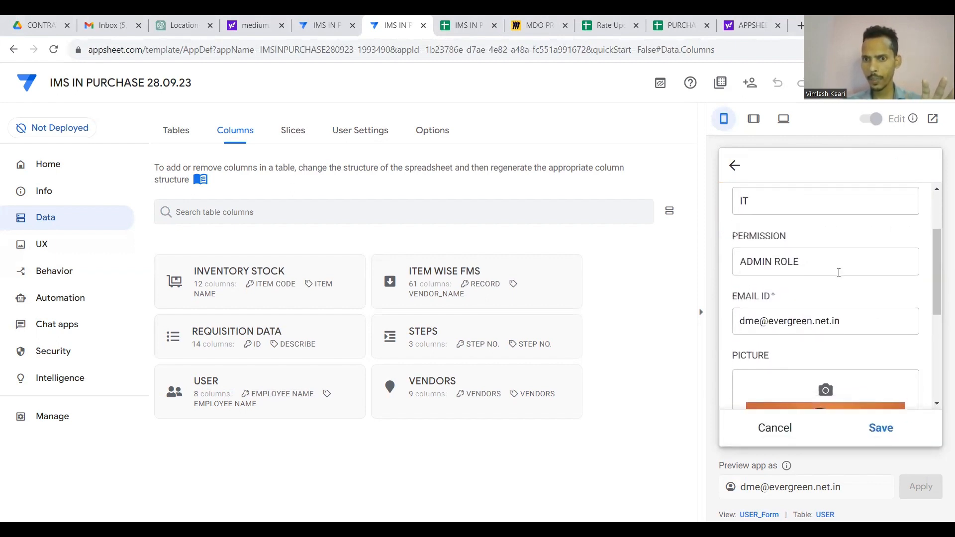
triple_click(835, 269)
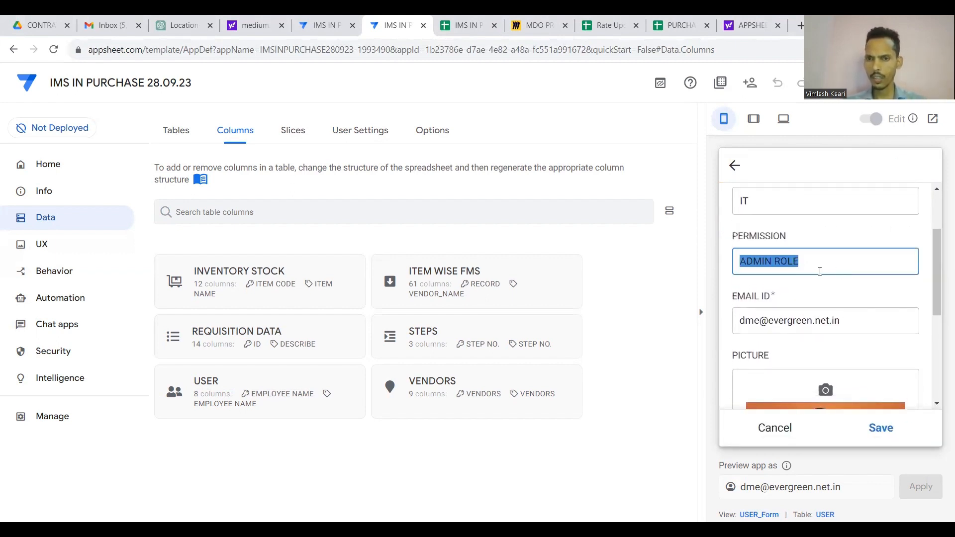
scroll(820, 271, down, 5)
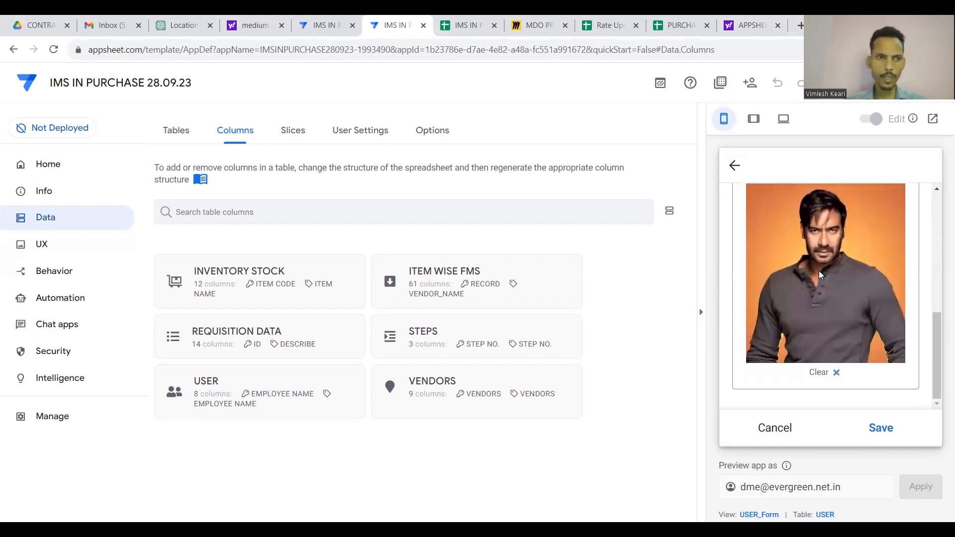
Open the USER_Form view settings and scroll through its fields.
click(45, 245)
scroll(294, 354, down, 4)
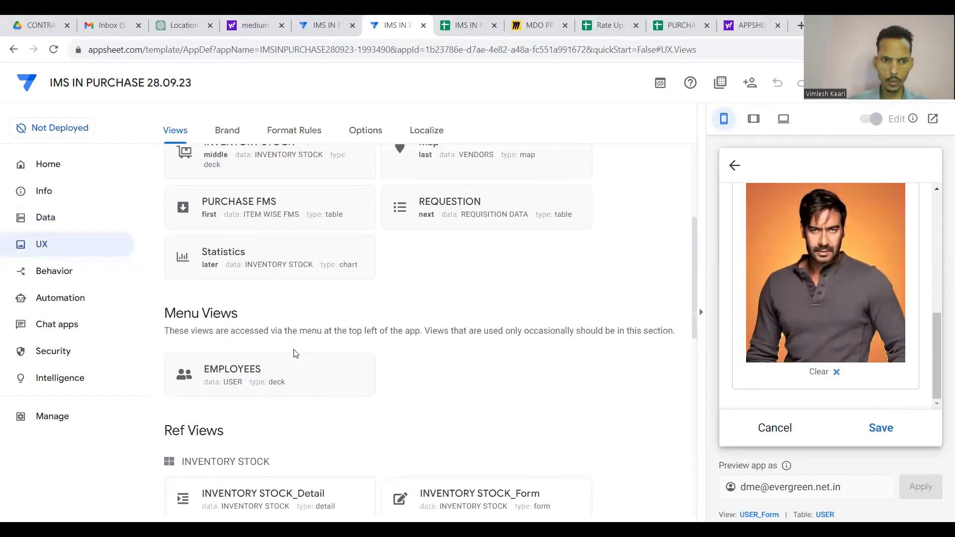
scroll(294, 353, down, 8)
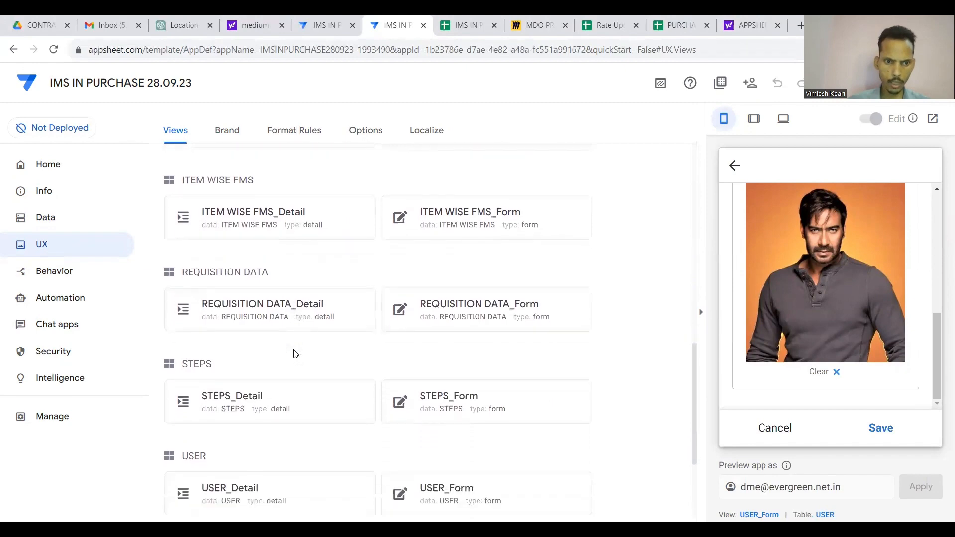
scroll(294, 353, down, 3)
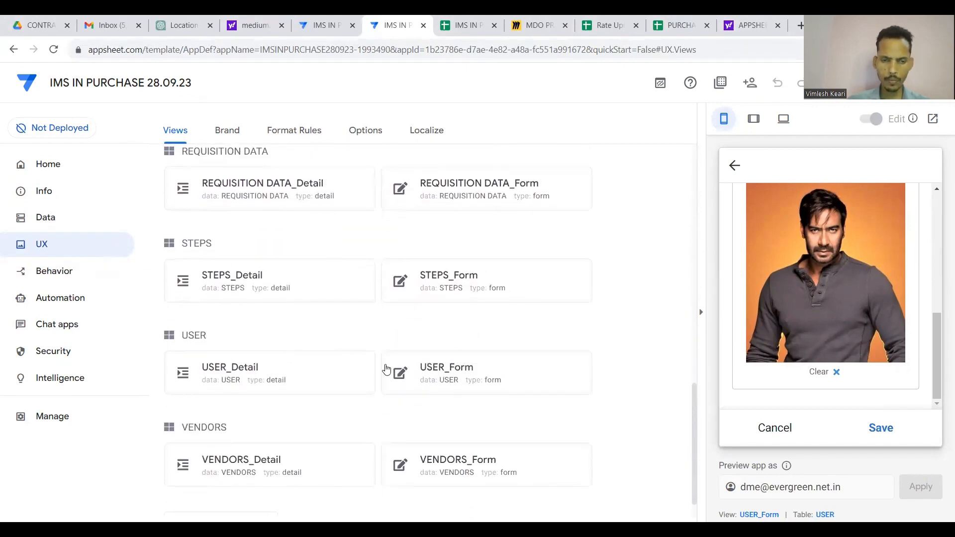
click(412, 375)
scroll(411, 375, down, 2)
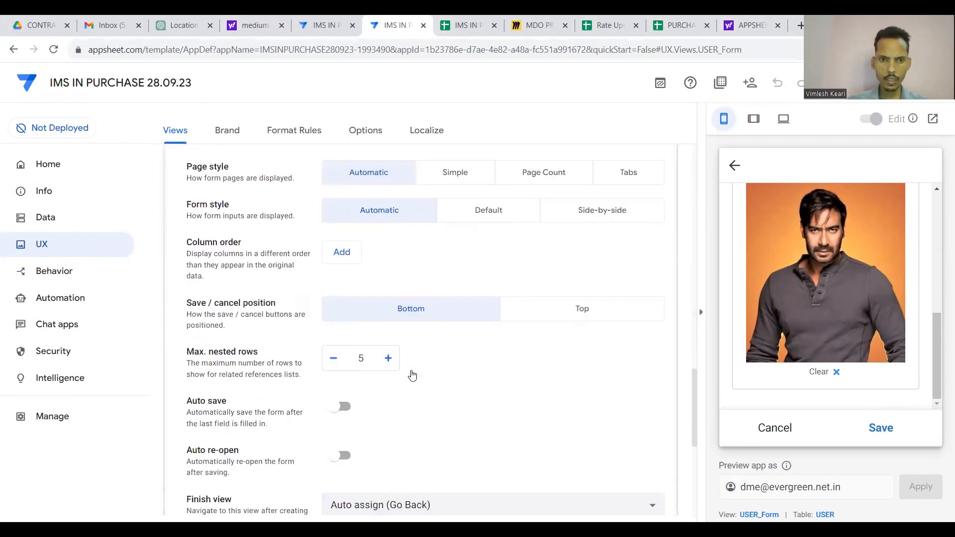
scroll(411, 374, down, 2)
scroll(411, 374, up, 5)
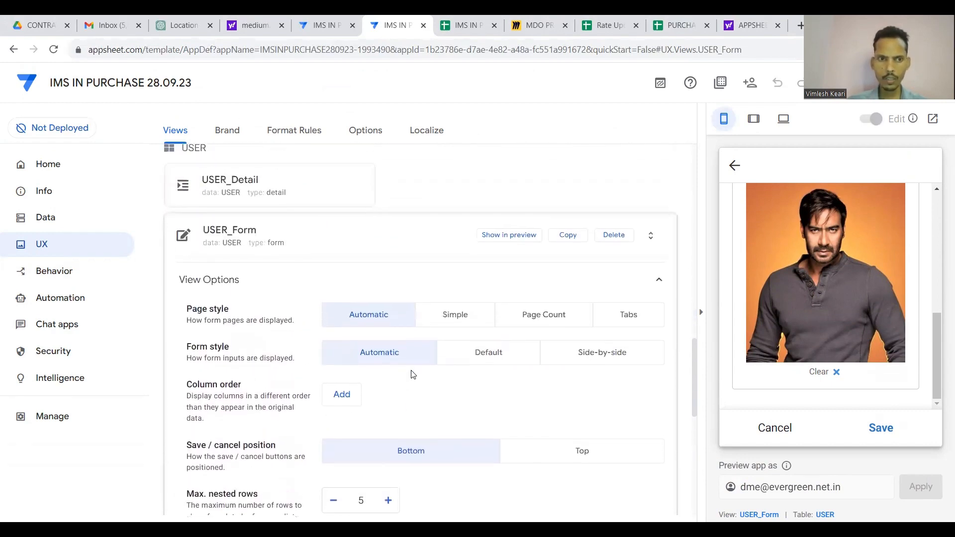
scroll(412, 375, down, 3)
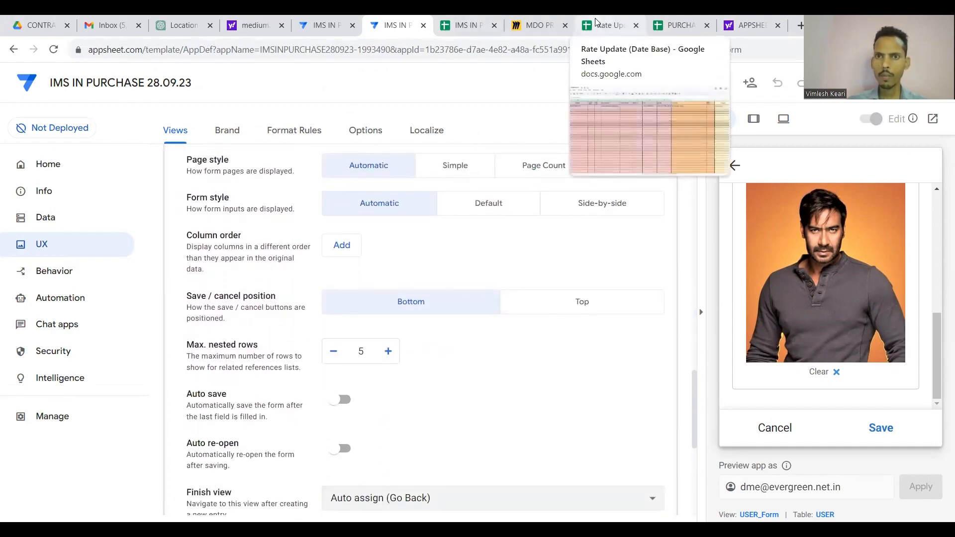
scroll(478, 228, up, 4)
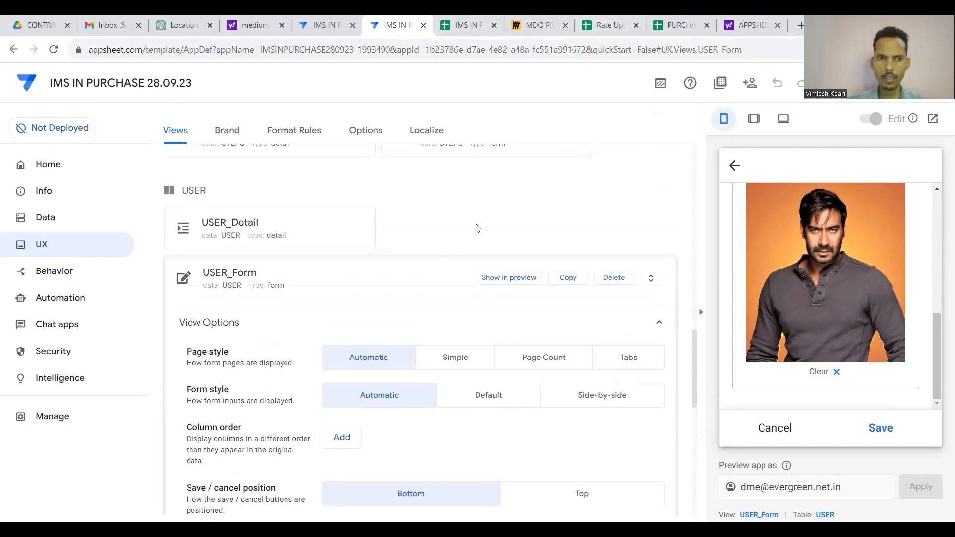
Collapse and reopen USER_Form, review the form preview, then bring up the Actions list.
click(417, 271)
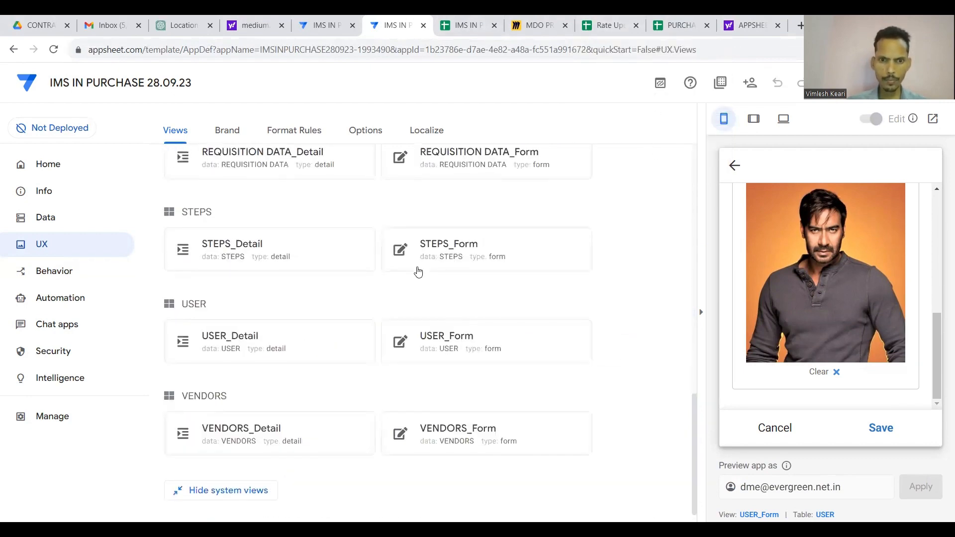
click(444, 356)
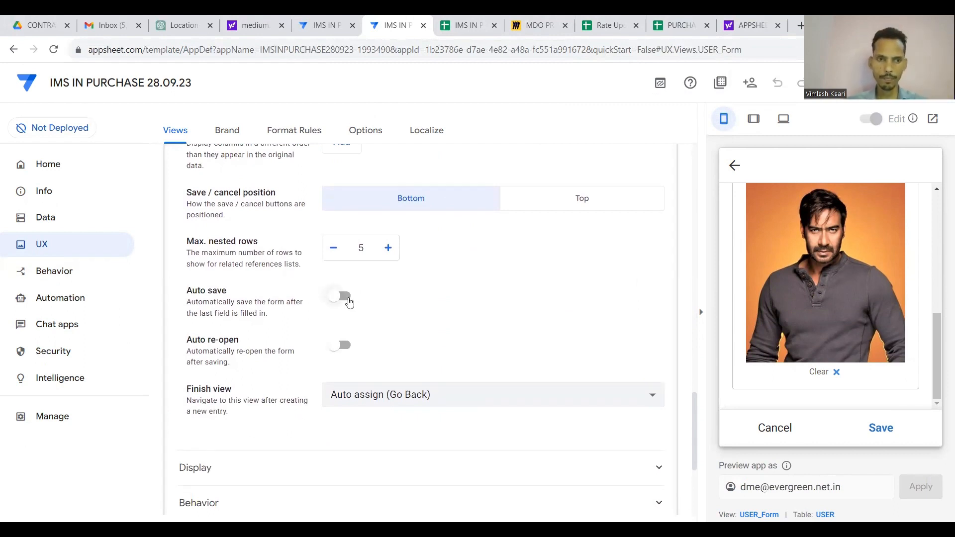
scroll(351, 303, up, 2)
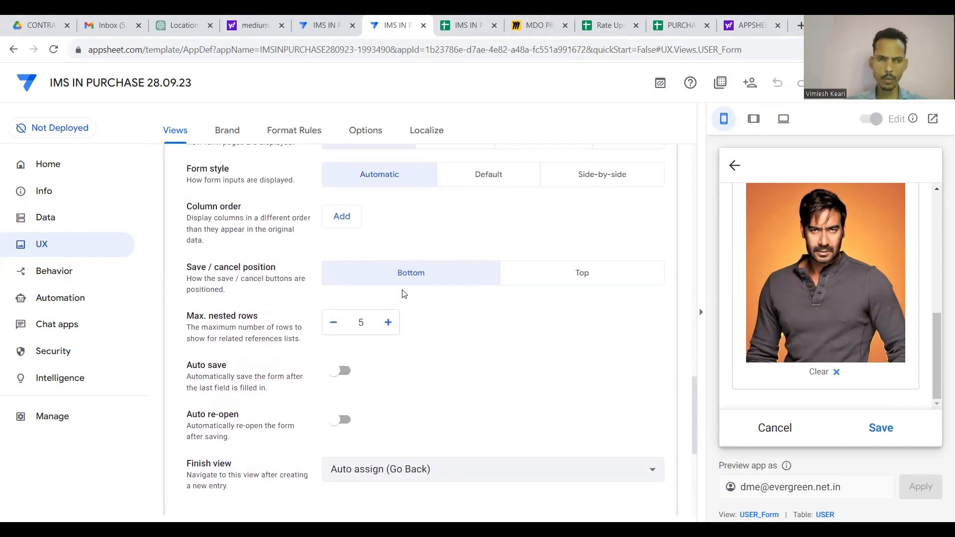
scroll(817, 298, up, 5)
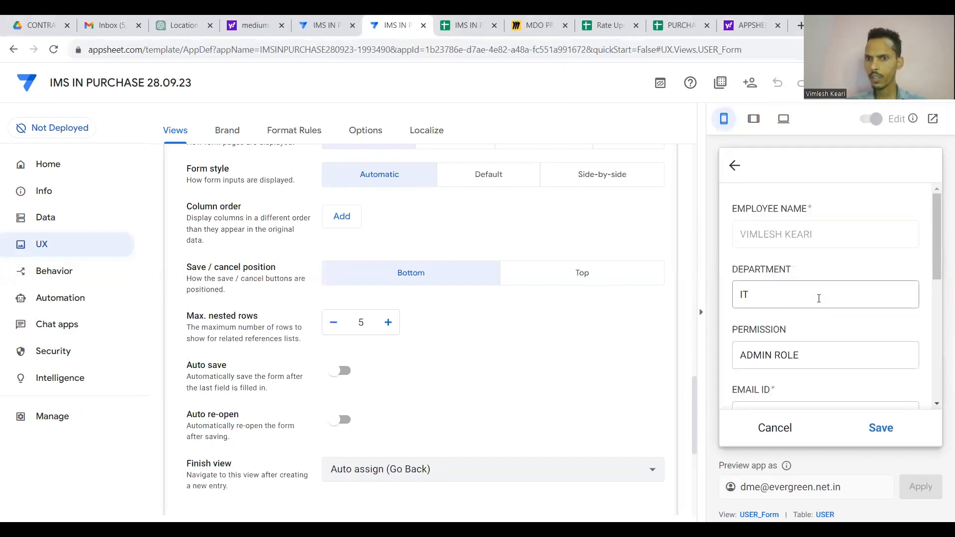
scroll(817, 297, down, 5)
scroll(819, 301, up, 5)
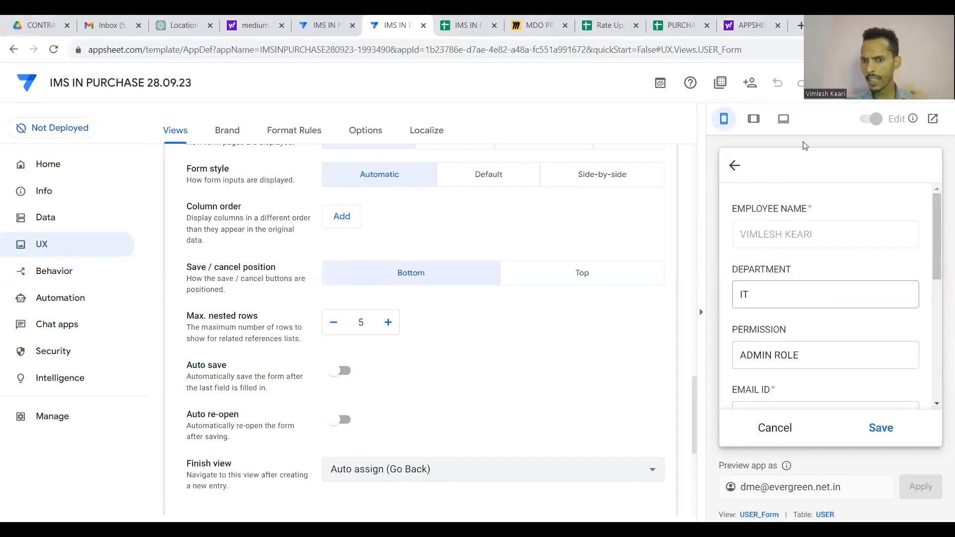
scroll(840, 321, down, 5)
scroll(875, 338, up, 5)
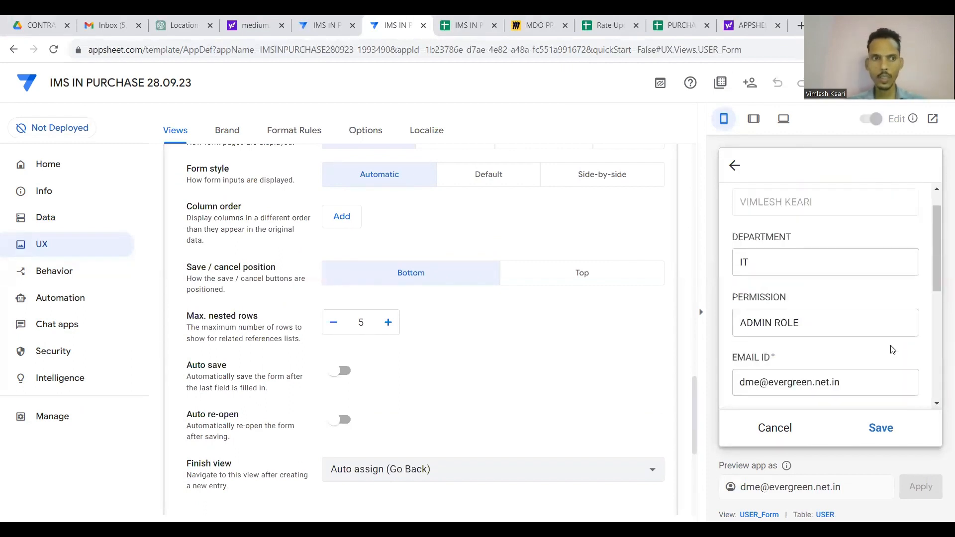
click(41, 272)
Make the USER Edit action display prominently.
scroll(256, 313, down, 5)
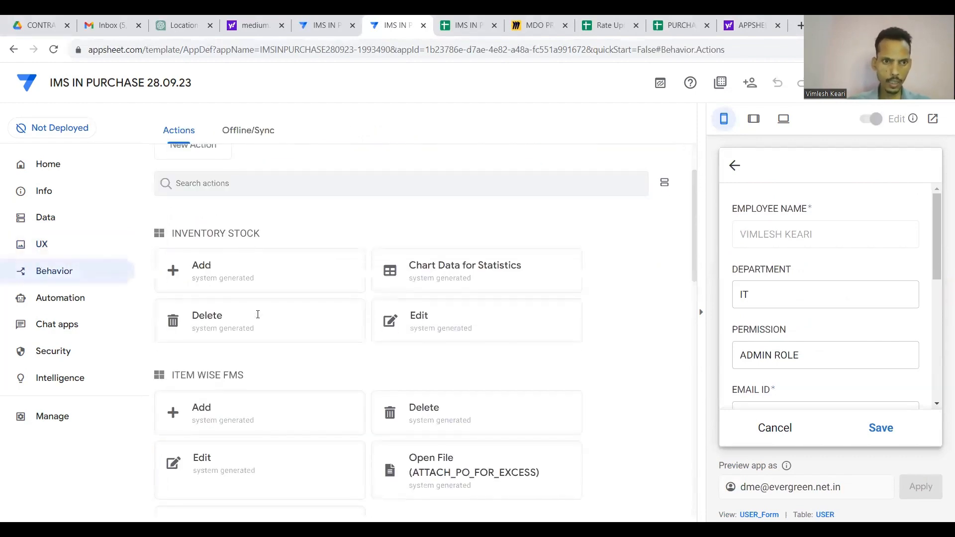
scroll(257, 319, down, 6)
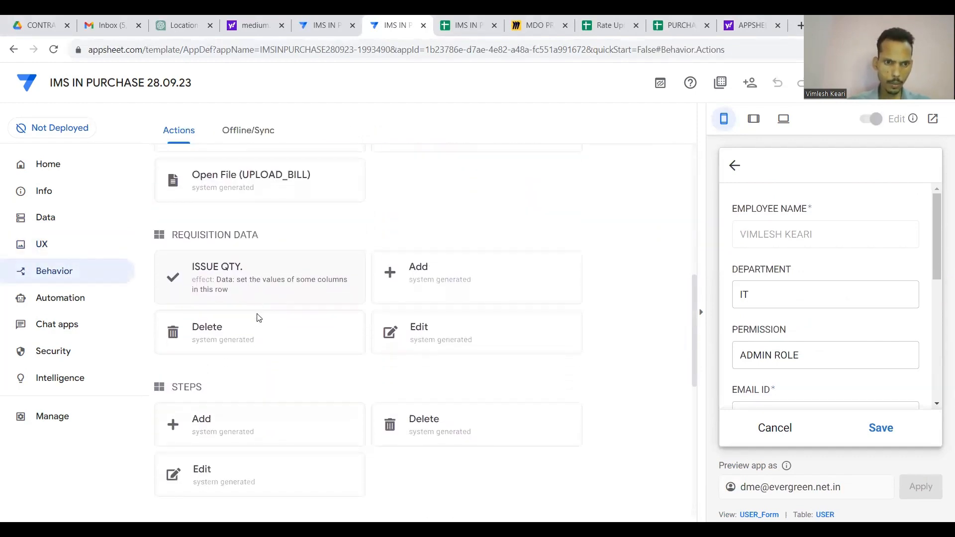
scroll(257, 316, down, 2)
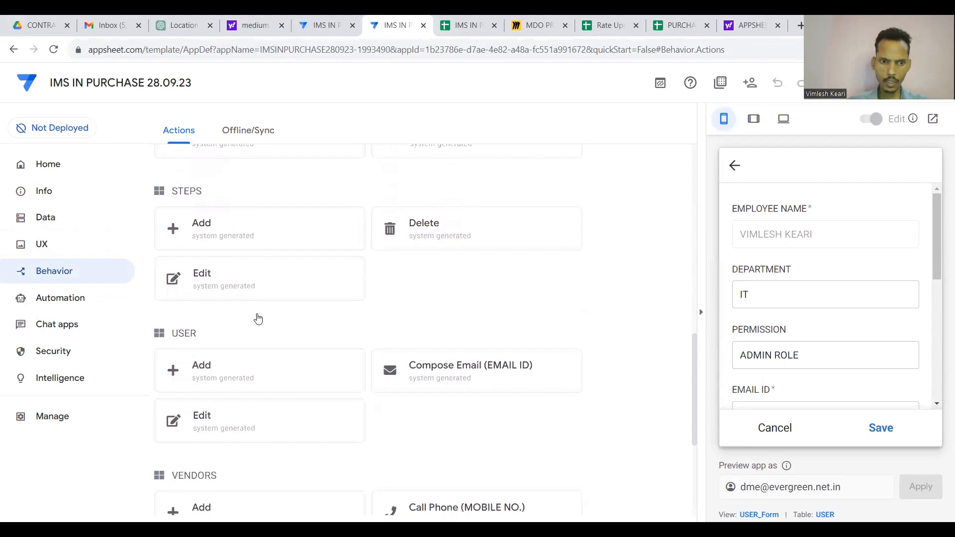
click(241, 431)
scroll(243, 431, down, 1)
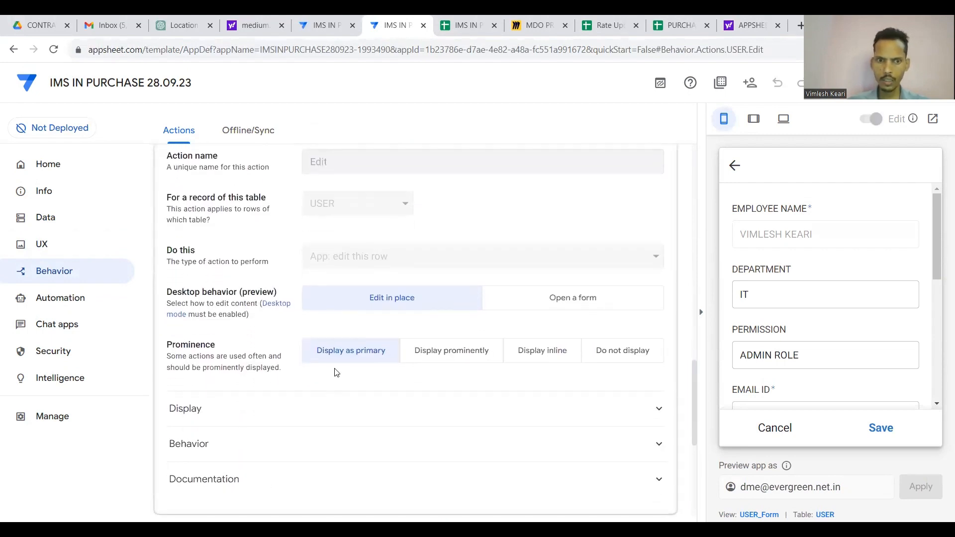
click(472, 357)
scroll(825, 356, down, 3)
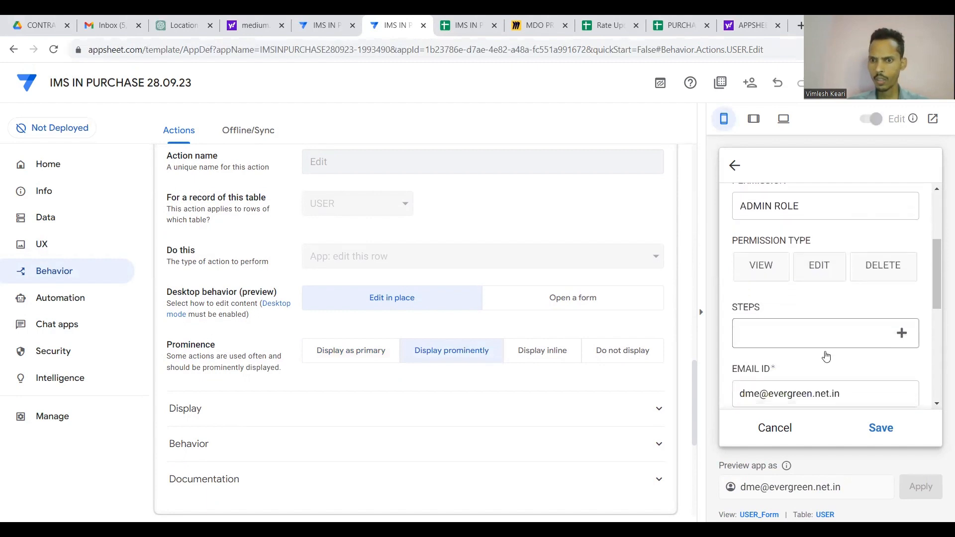
scroll(826, 356, down, 4)
scroll(825, 351, up, 6)
scroll(824, 351, down, 4)
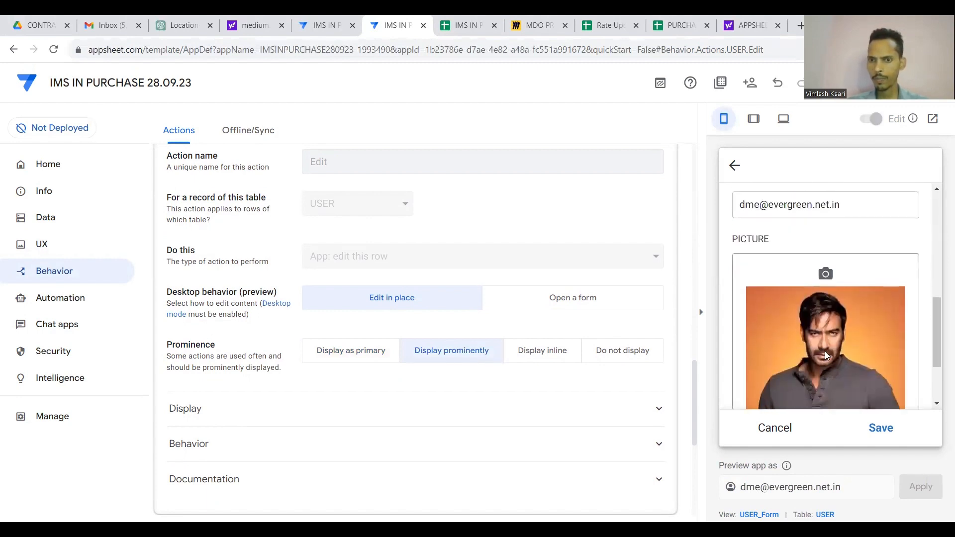
scroll(825, 351, up, 2)
scroll(877, 224, up, 1)
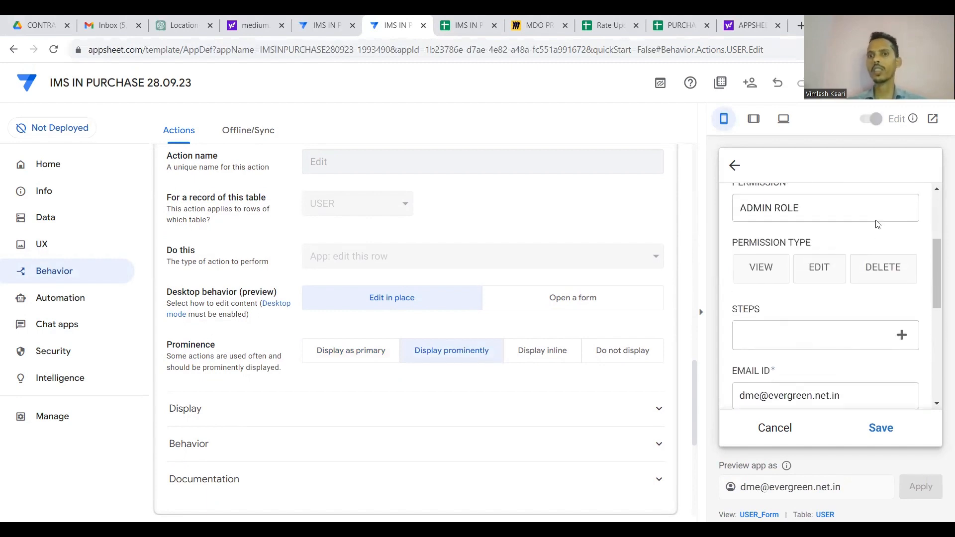
In the preview, choose VIEW, EDIT, DELETE and tick PURCHASE INPUT RECORD, ITEM APPROVAL, MATERIAL RECEIVED.
click(764, 259)
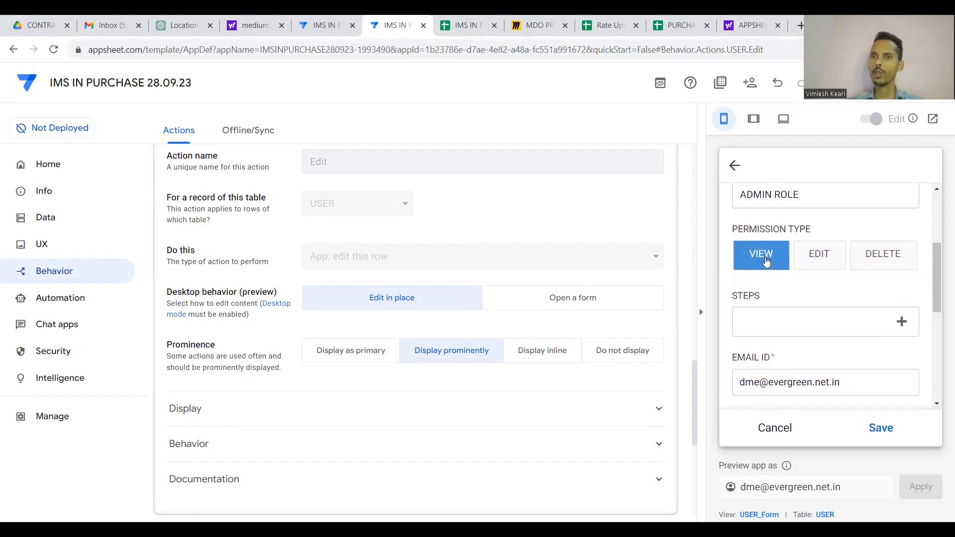
click(819, 256)
click(898, 262)
click(899, 320)
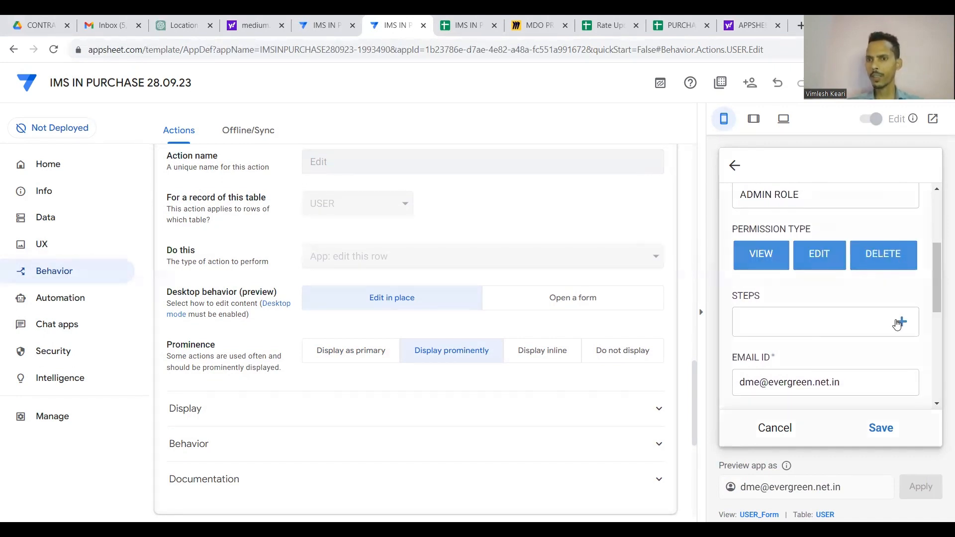
click(744, 230)
click(744, 259)
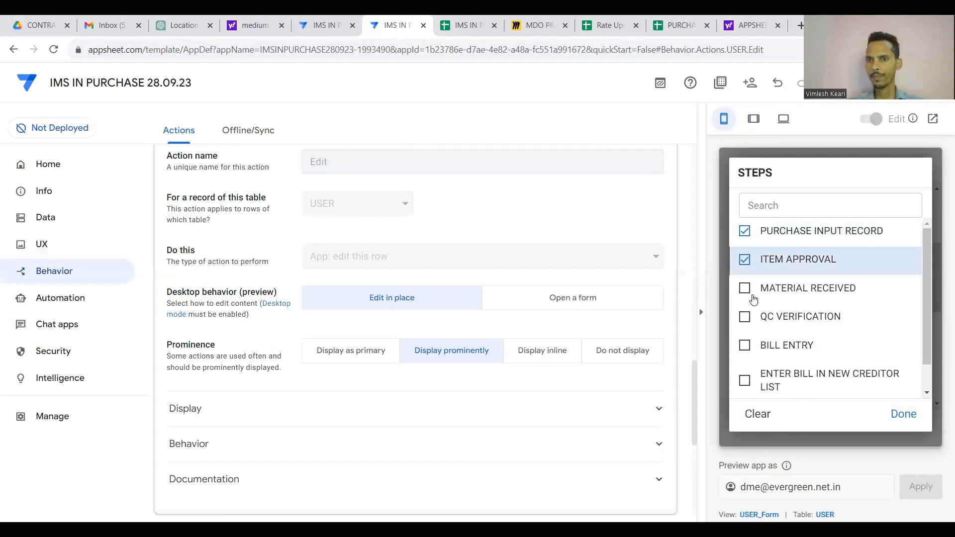
click(745, 288)
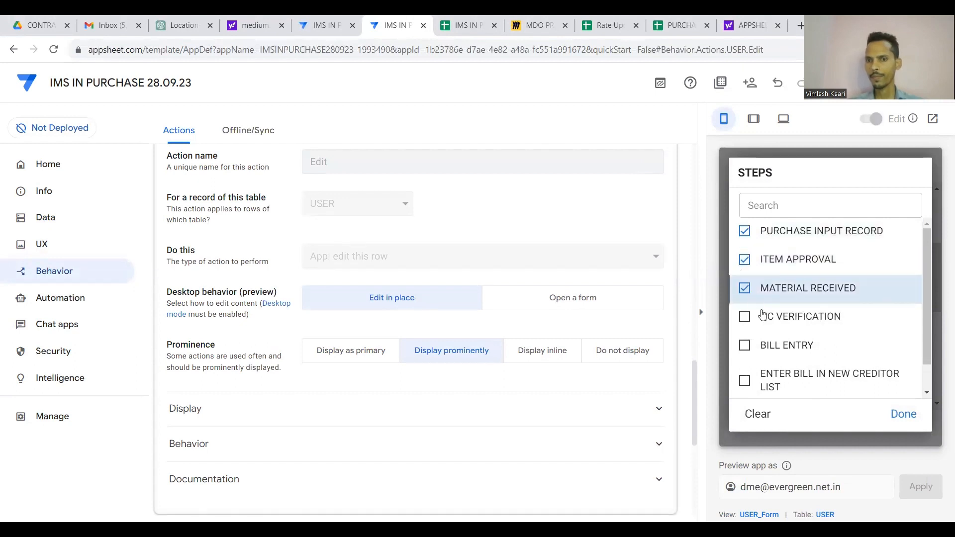
Return the Edit action to primary display, clear the steps, and show the Data column overview.
click(370, 351)
click(757, 414)
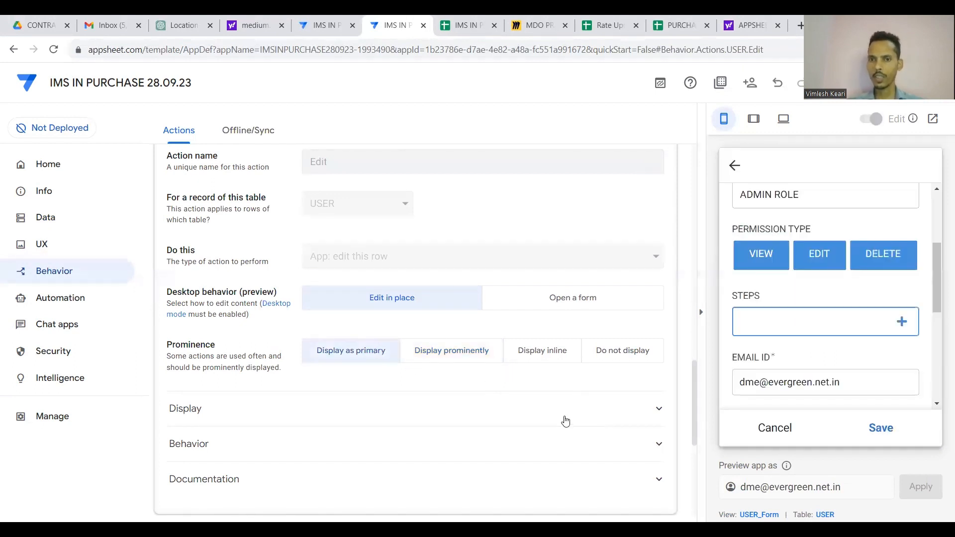
scroll(532, 382, up, 3)
click(449, 303)
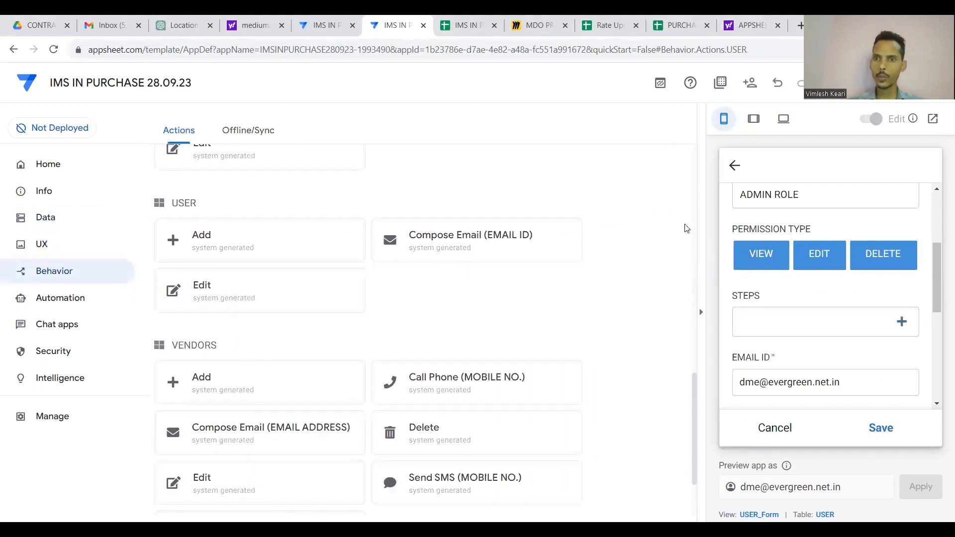
click(56, 217)
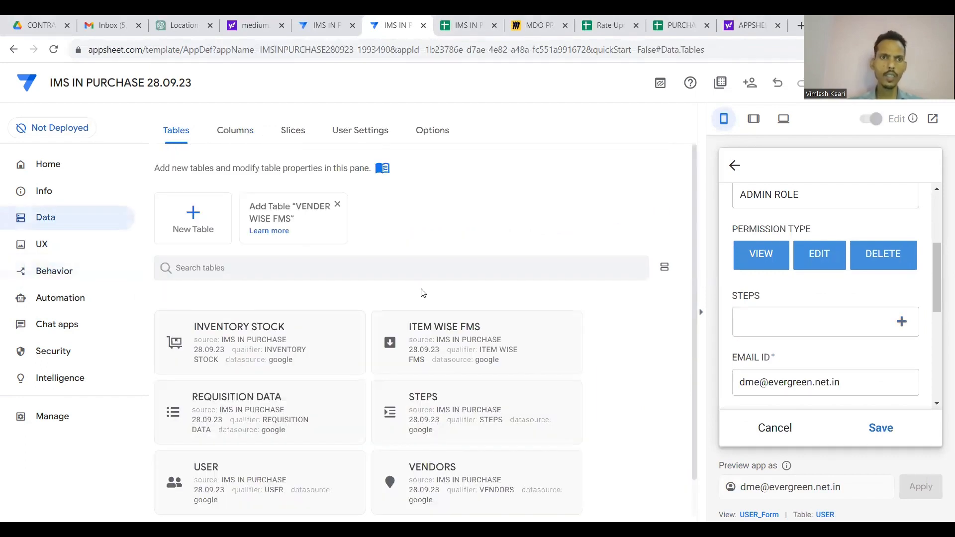
click(247, 139)
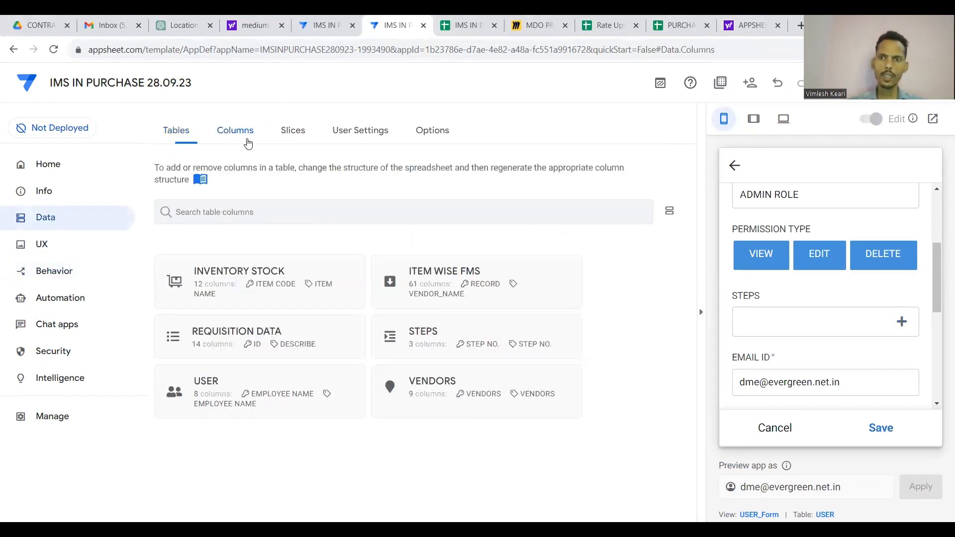
Expand the USER table's columns and check the PERMISSION column settings.
click(296, 394)
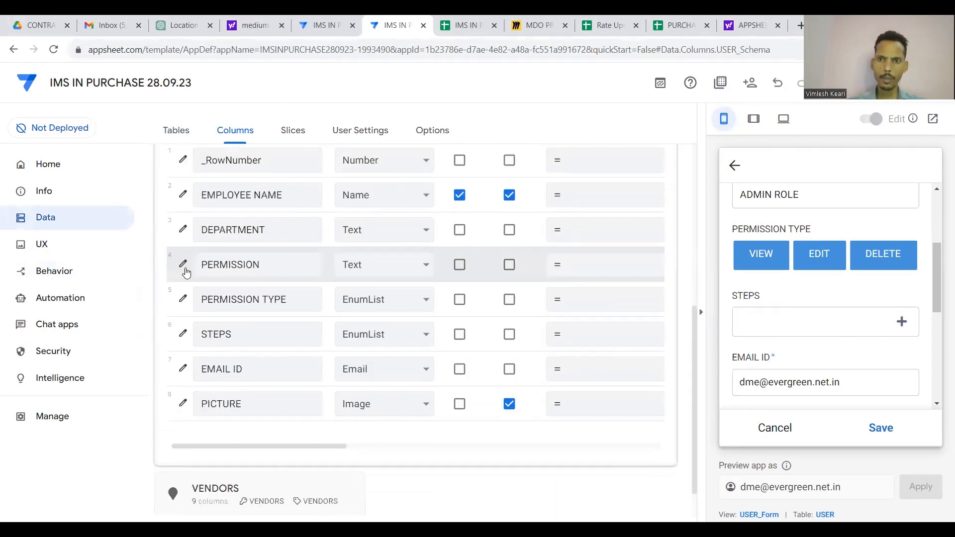
click(185, 268)
scroll(471, 343, down, 3)
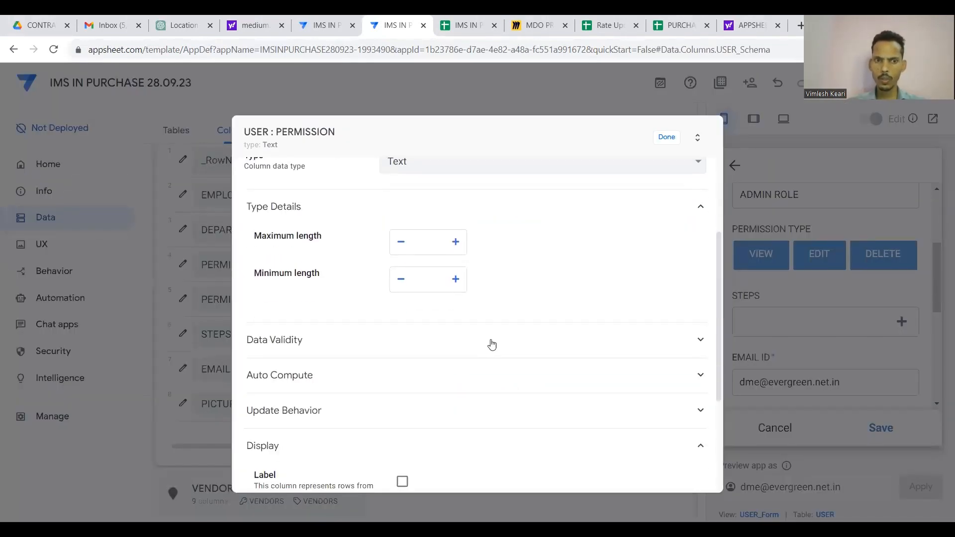
scroll(556, 259, up, 3)
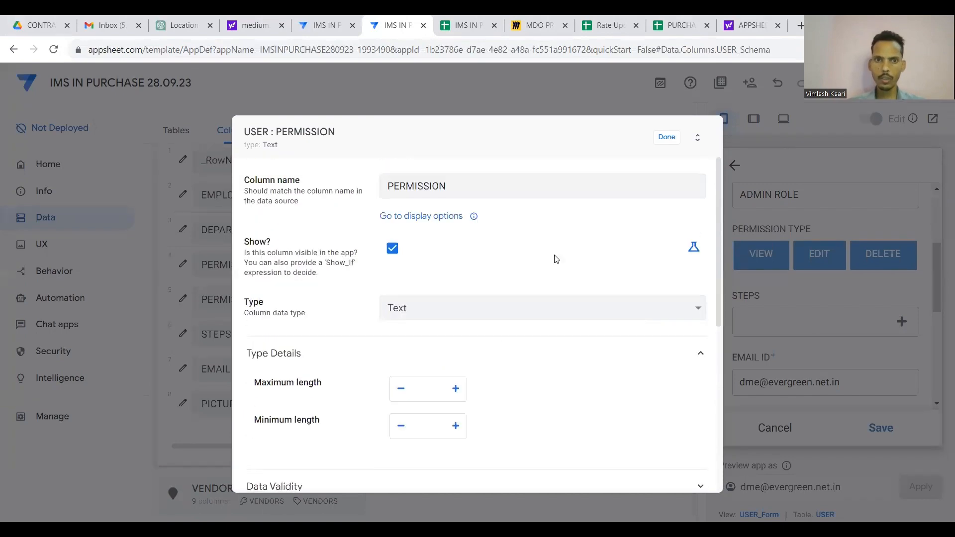
click(667, 140)
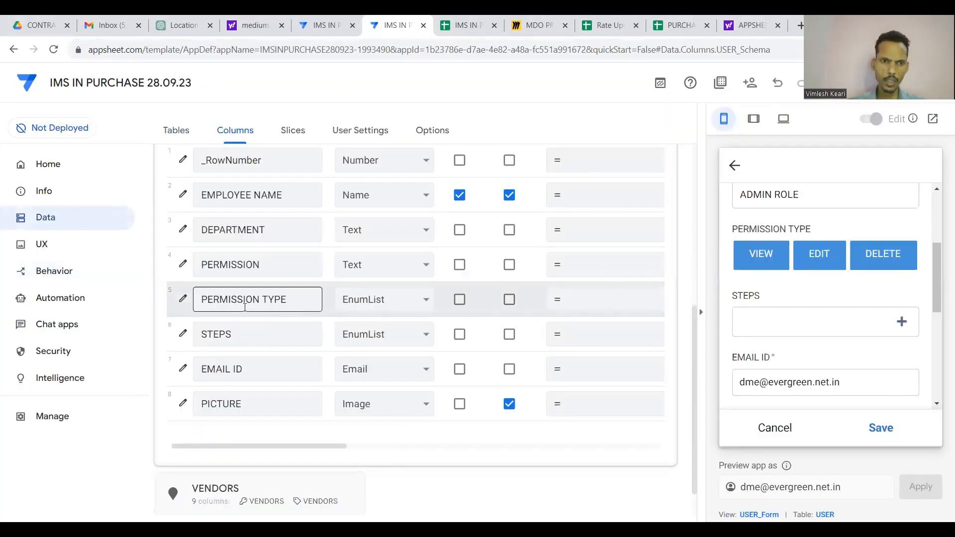
Set the PERMISSION TYPE column's input mode to Dropdown and confirm.
click(183, 298)
scroll(416, 325, down, 5)
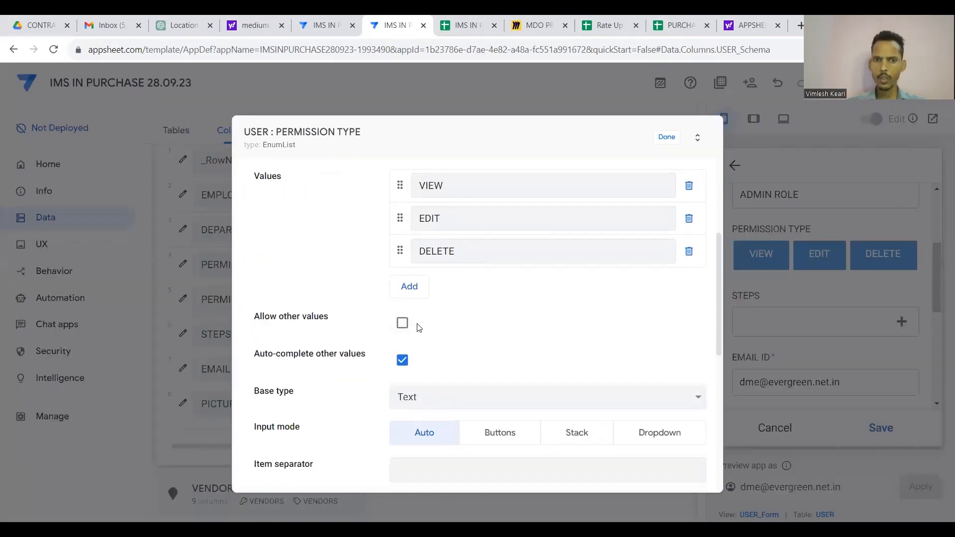
click(664, 349)
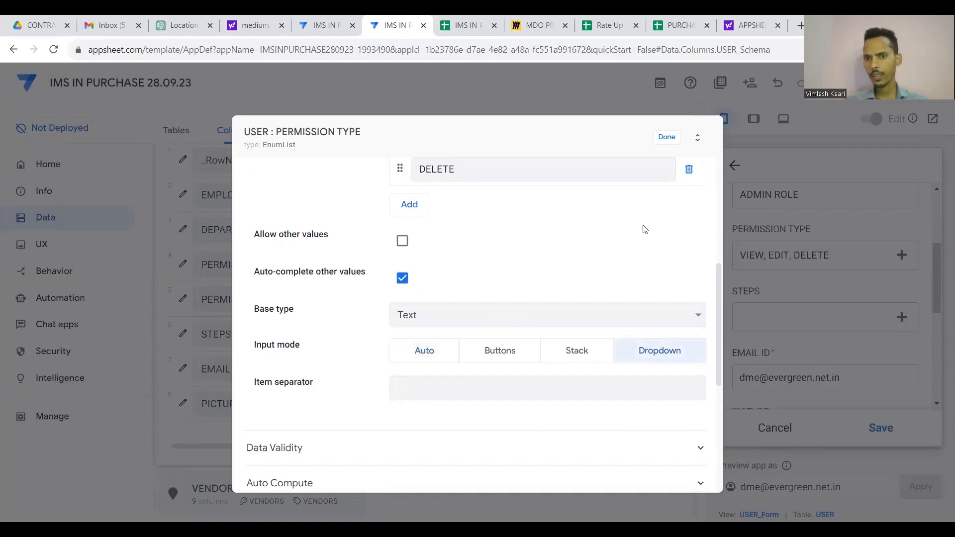
scroll(642, 224, up, 5)
scroll(586, 221, up, 1)
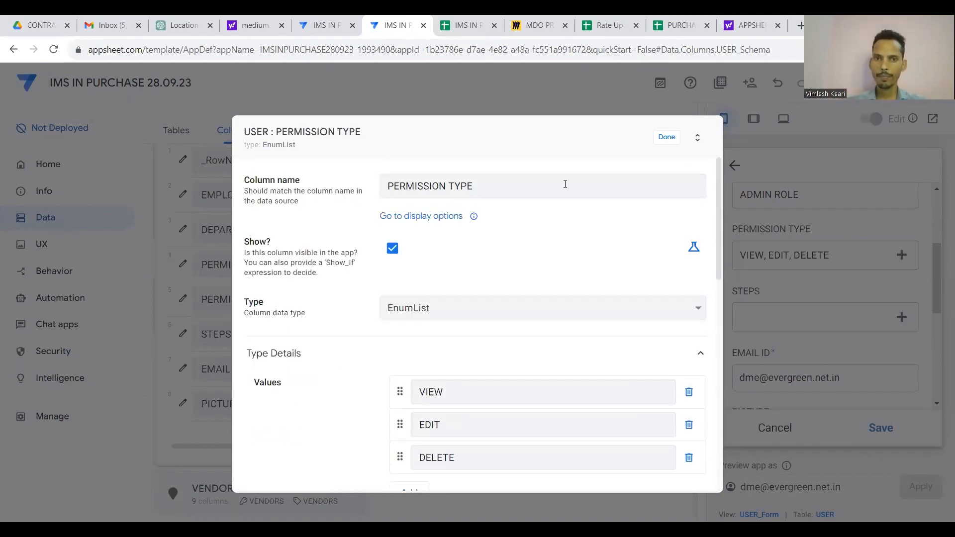
click(668, 139)
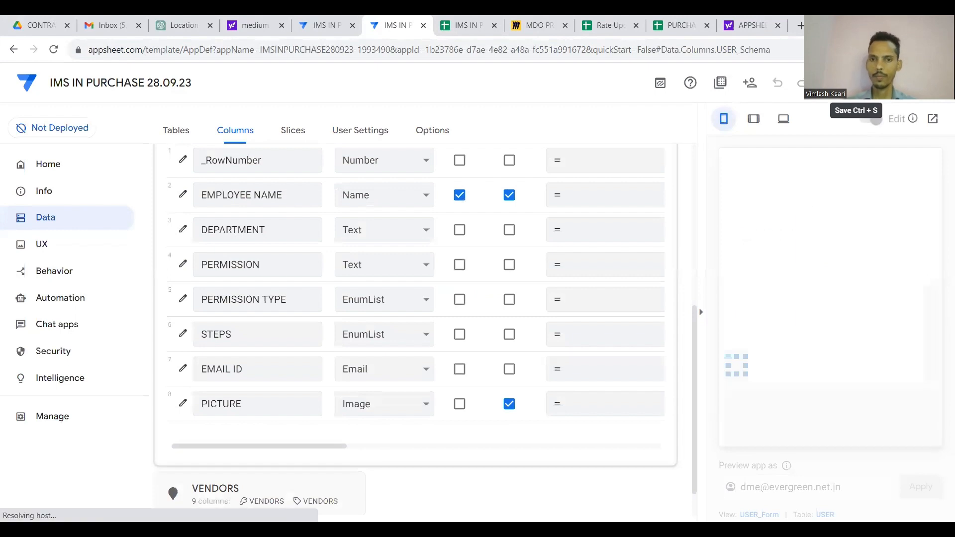
In the preview, choose VIEW, EDIT and DELETE as the permission type.
scroll(523, 347, up, 5)
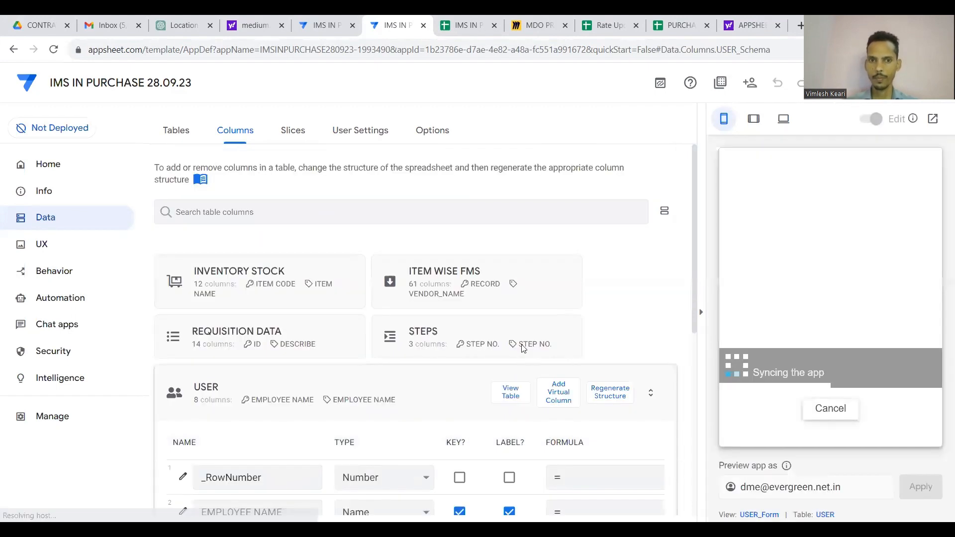
click(442, 389)
scroll(774, 344, down, 4)
scroll(796, 323, up, 2)
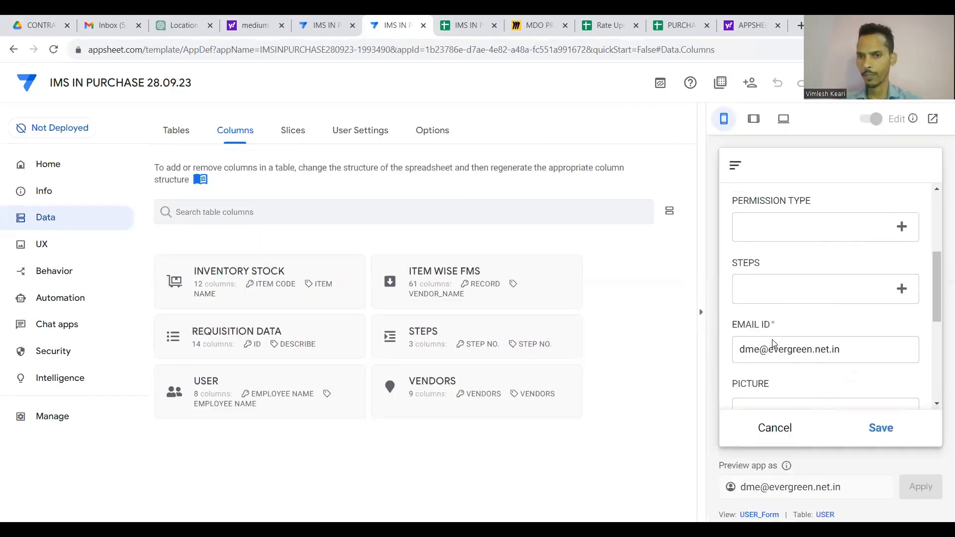
click(898, 253)
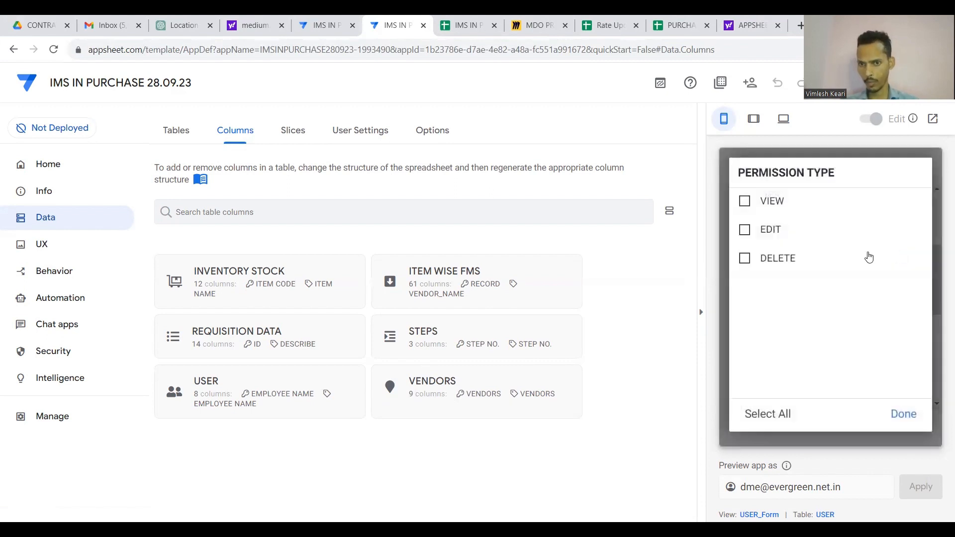
click(745, 205)
click(744, 230)
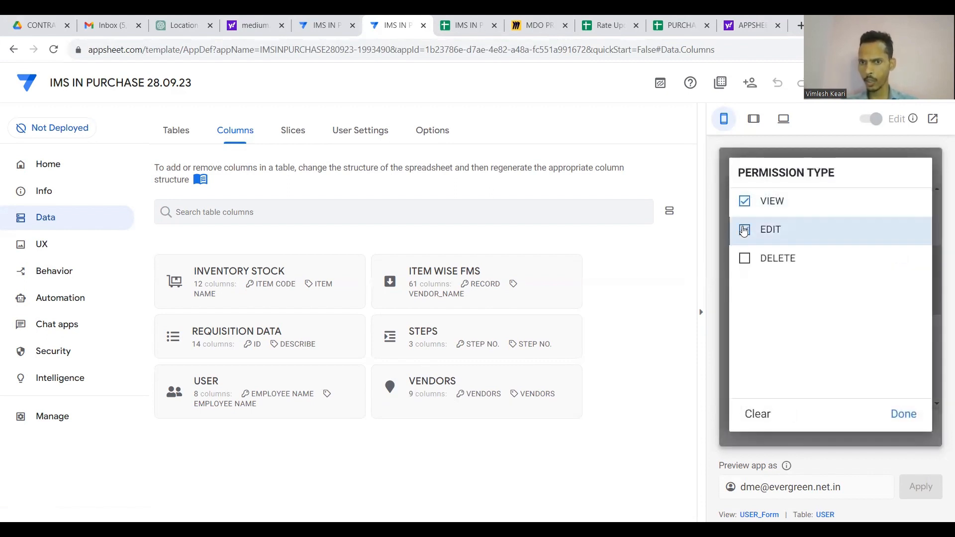
click(744, 258)
click(900, 414)
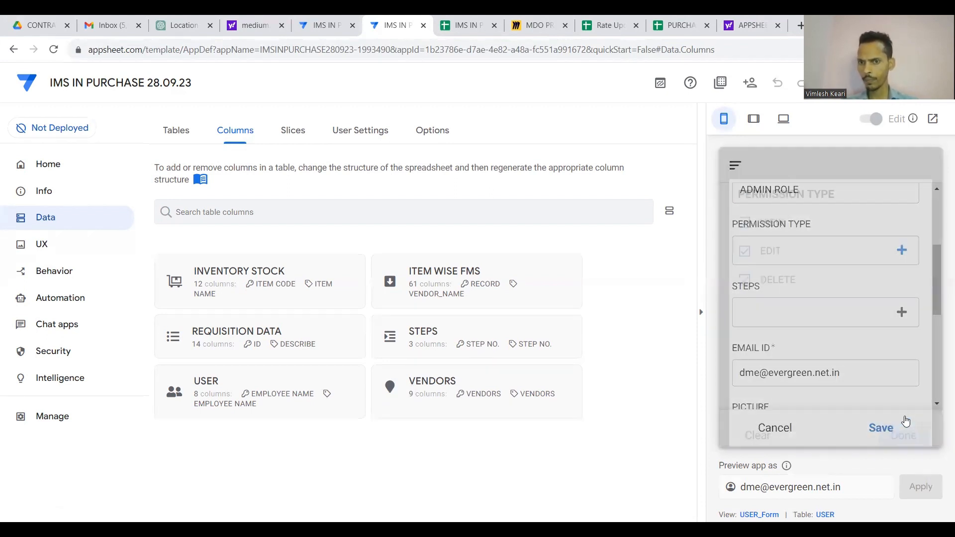
Tick every step in the steps list and save the user record.
click(900, 312)
scroll(846, 279, down, 1)
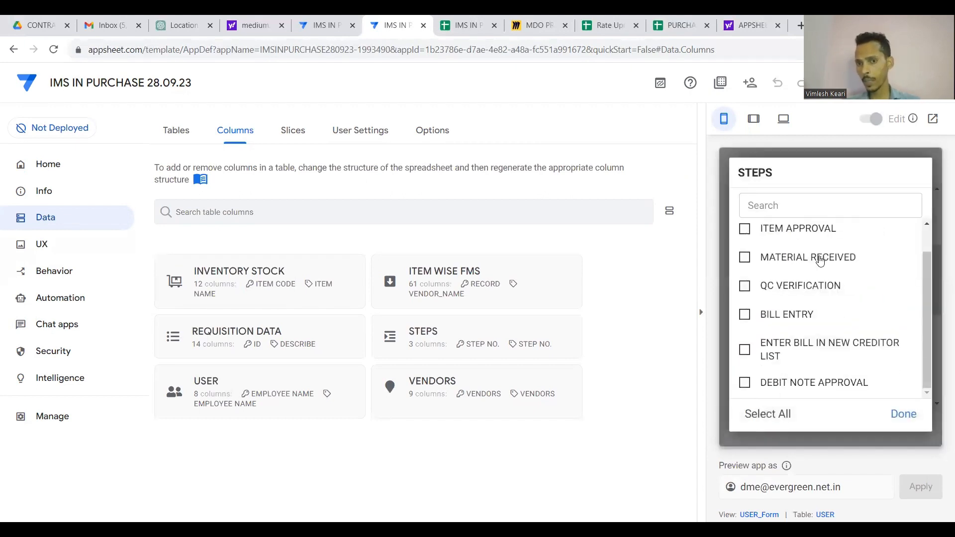
right_click(819, 260)
click(894, 180)
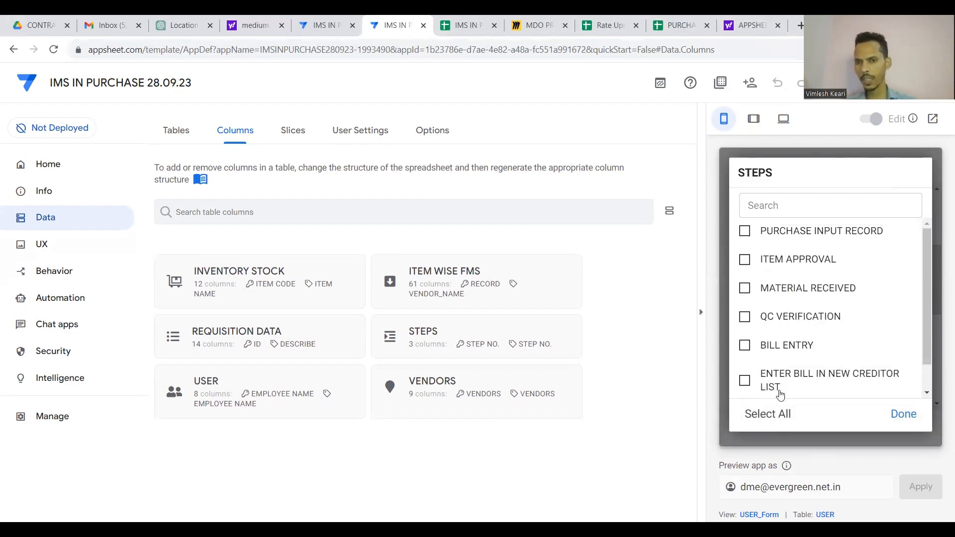
click(780, 414)
scroll(798, 381, down, 1)
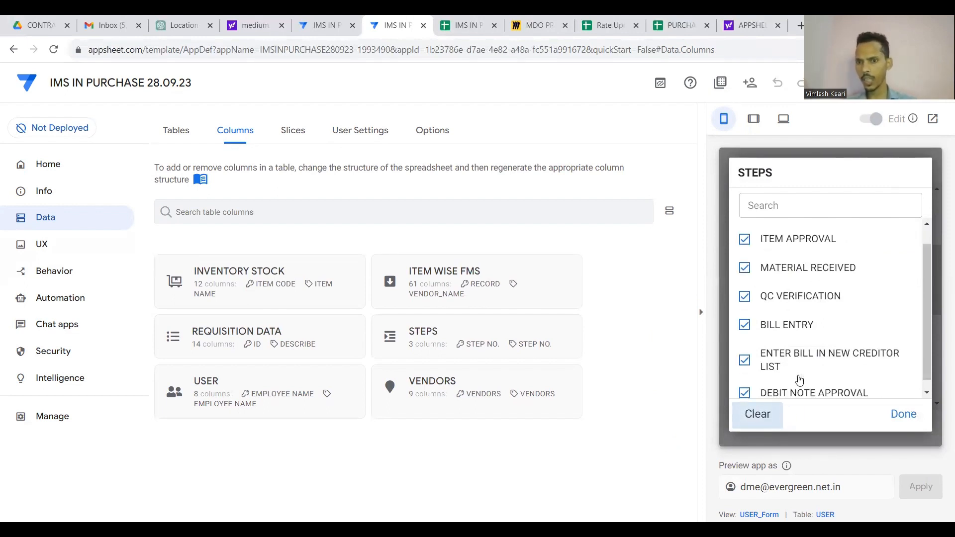
click(902, 423)
scroll(862, 361, down, 3)
scroll(862, 361, down, 2)
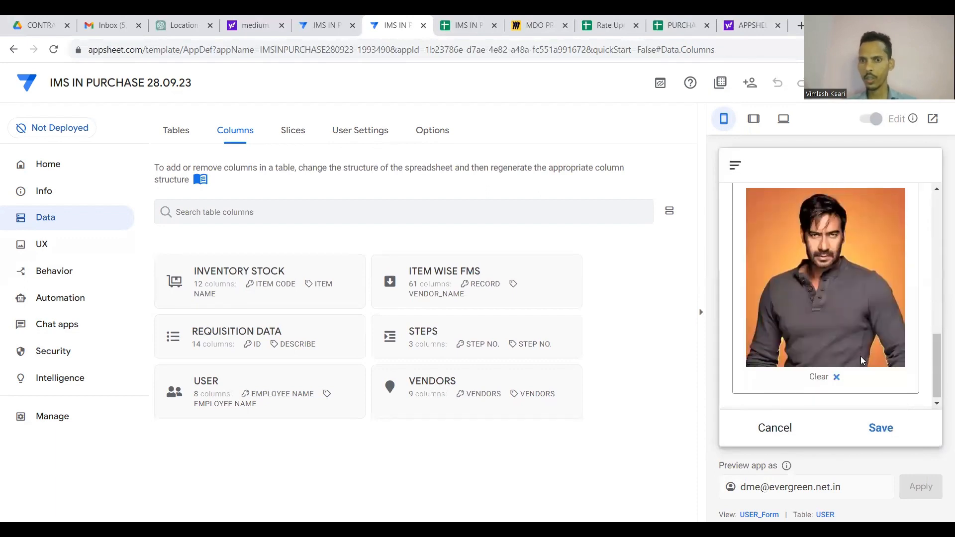
click(880, 430)
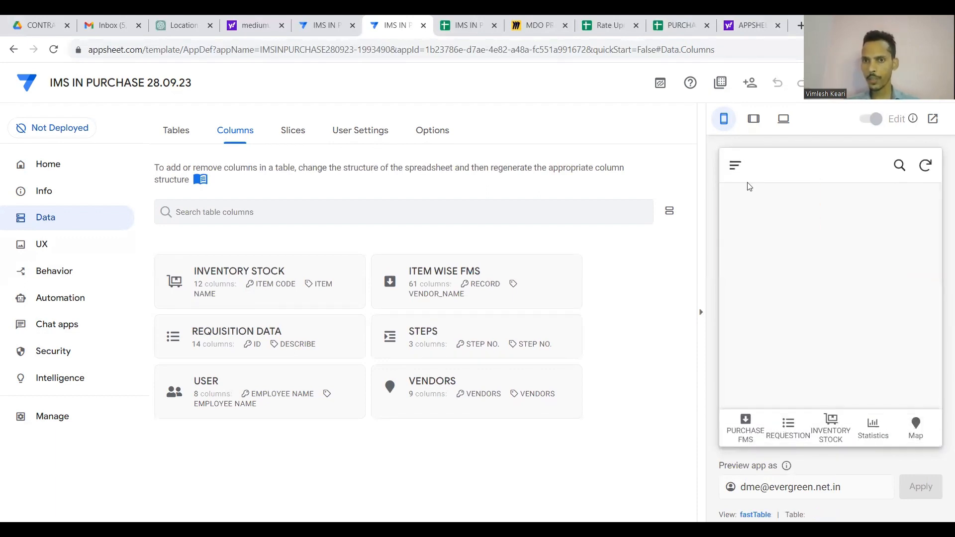
Open the Employees view and the employee's details, then return to the list.
click(736, 166)
click(782, 223)
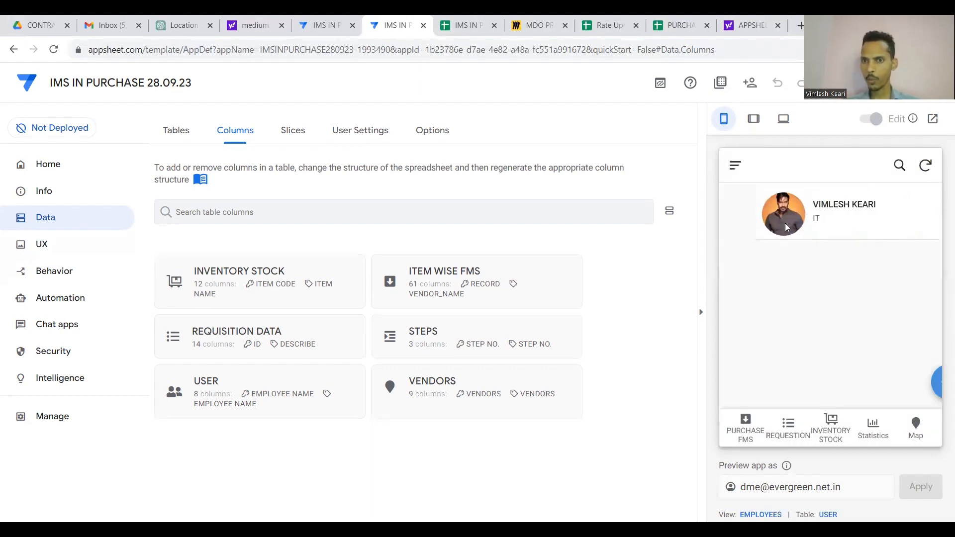
click(810, 219)
scroll(812, 298, down, 5)
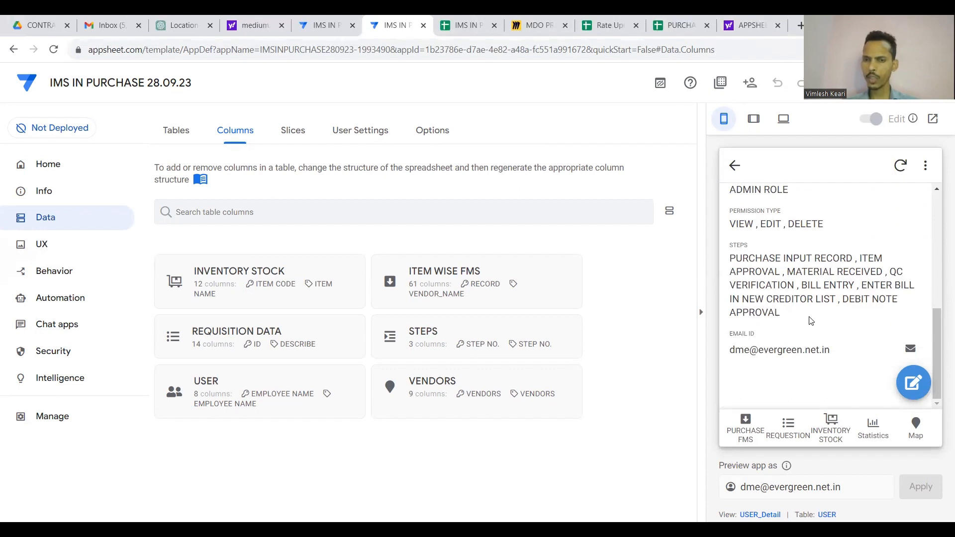
click(734, 166)
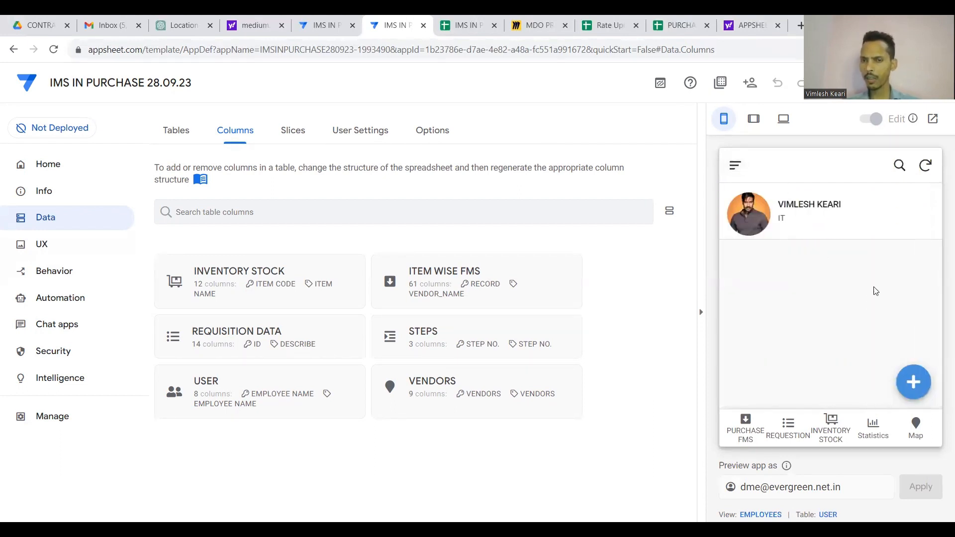
Start a new user entry with the user's name and department IT.
click(913, 382)
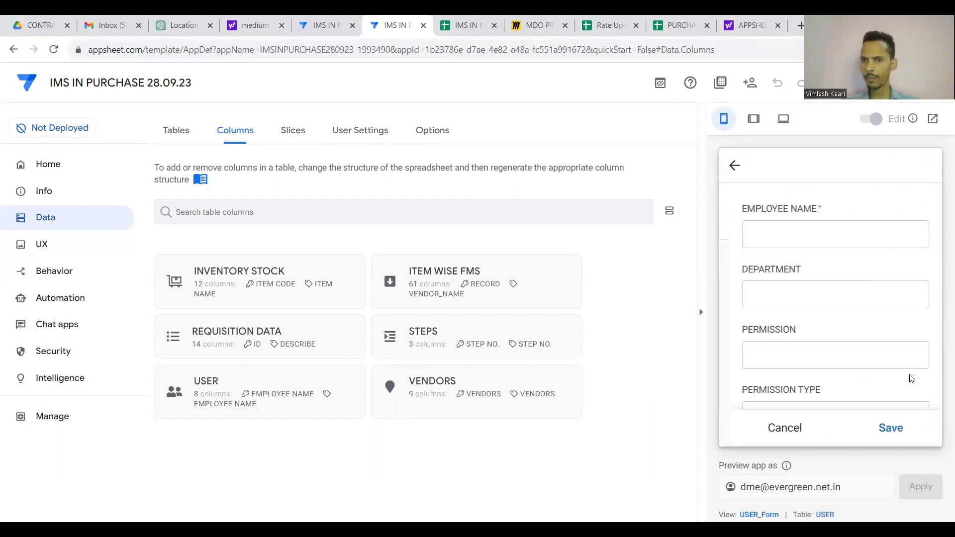
text(AJAY)
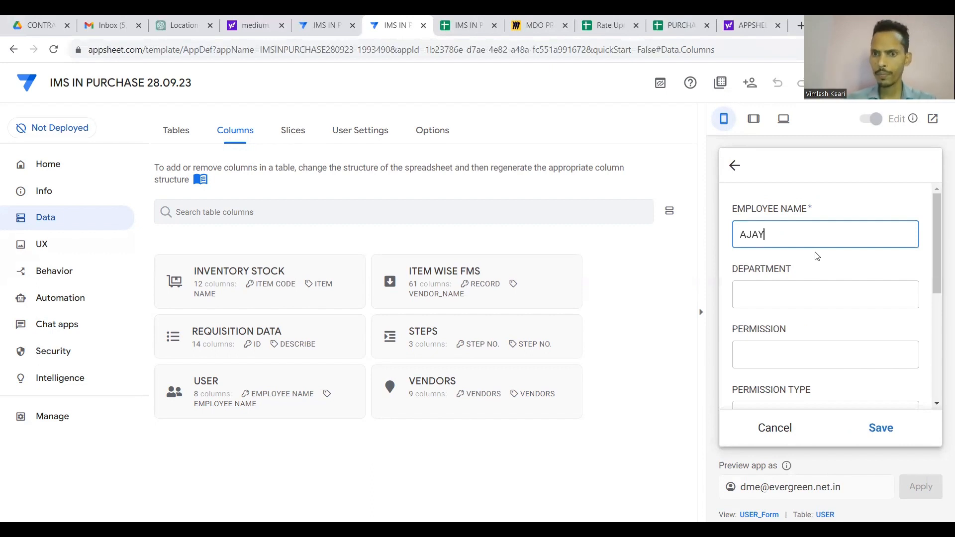
click(800, 285)
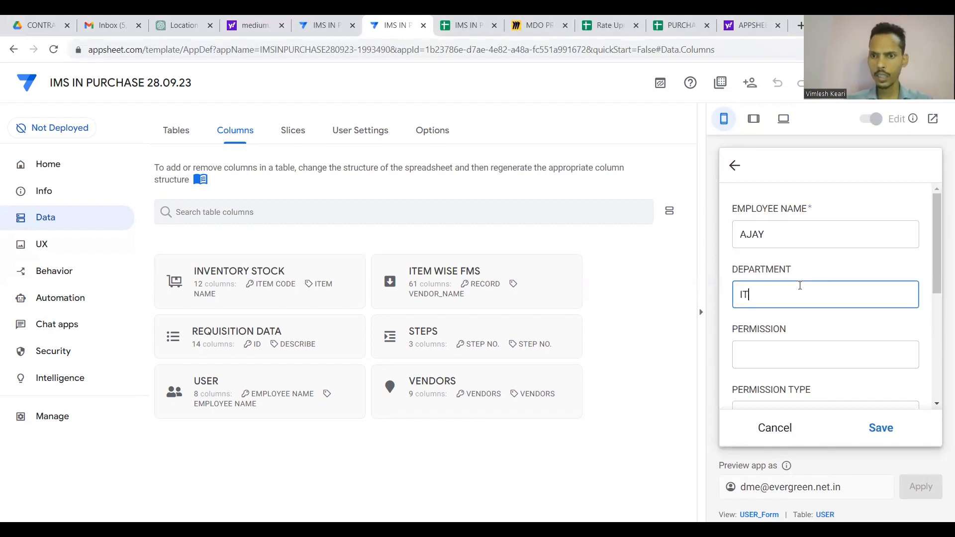
text(IT)
click(785, 348)
scroll(786, 349, down, 1)
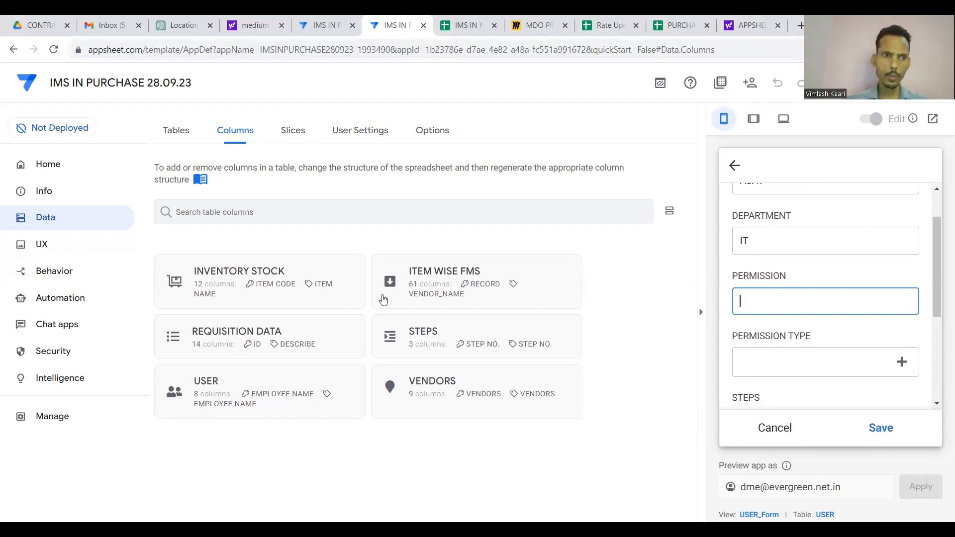
Show the USER table's columns in the Data settings.
click(69, 227)
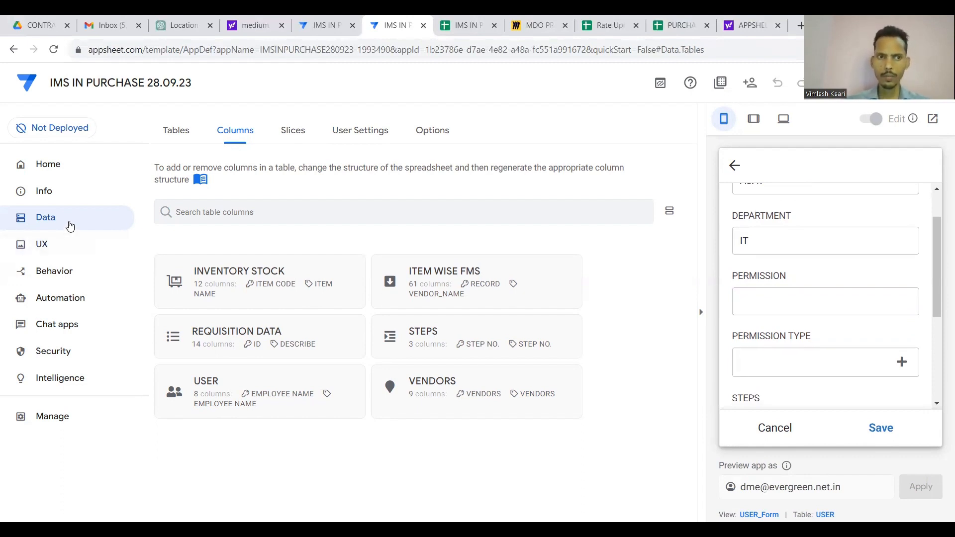
click(287, 442)
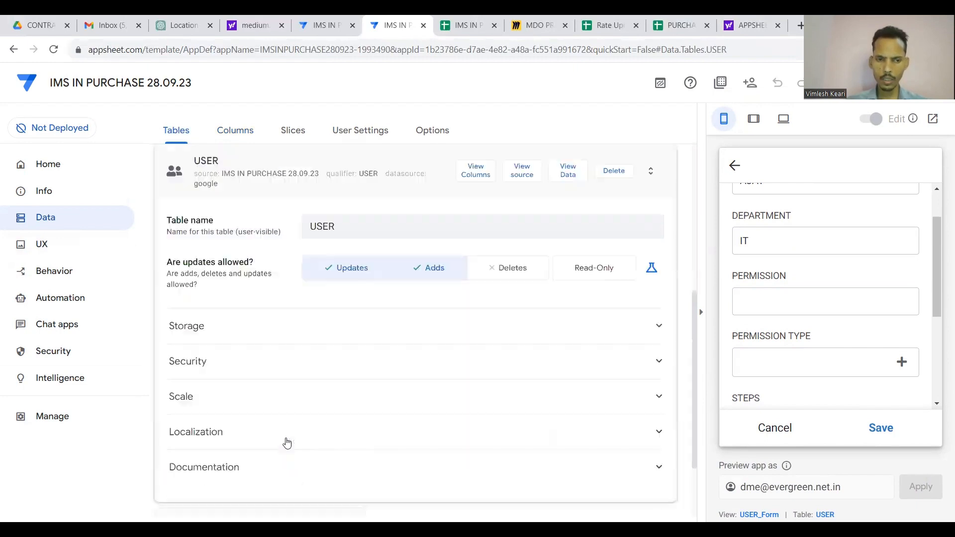
click(232, 131)
click(292, 386)
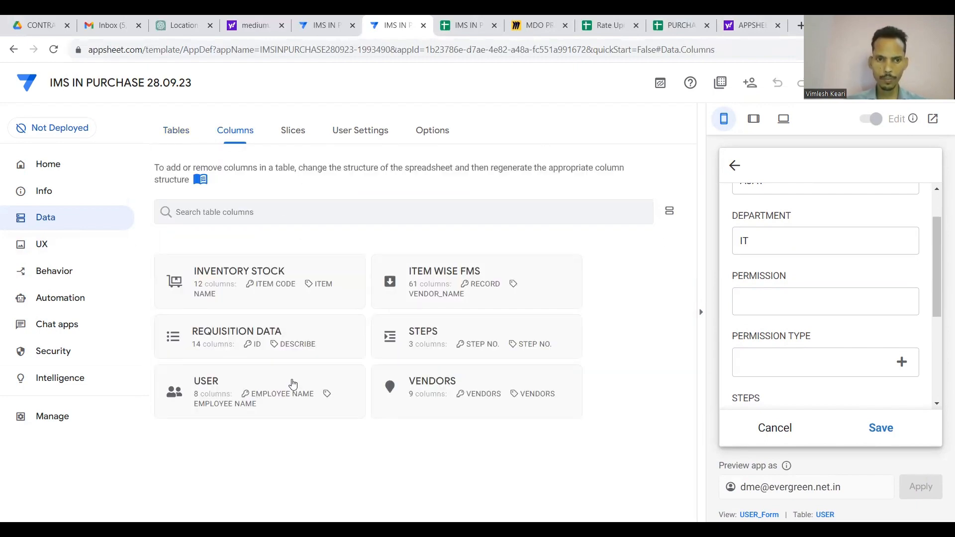
scroll(292, 383, down, 5)
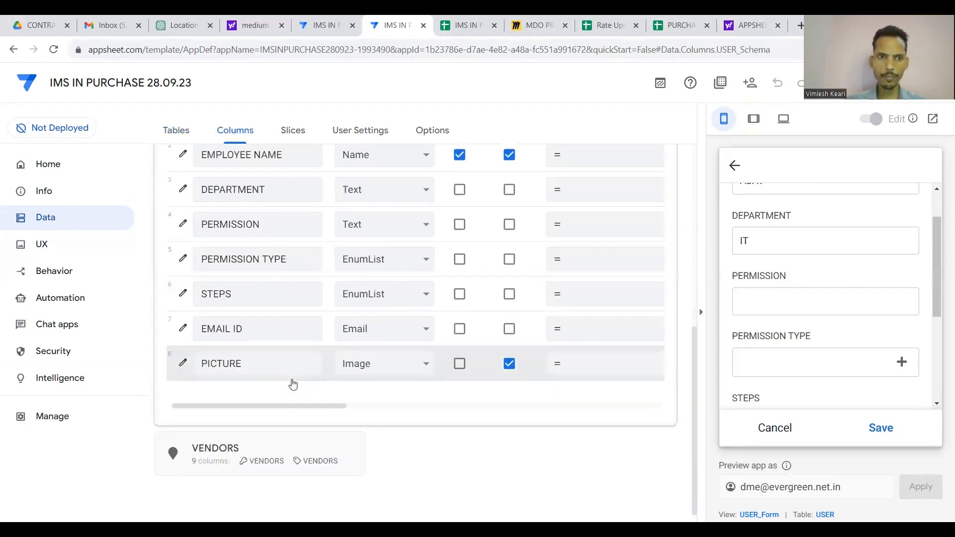
Change the PERMISSION column's type to Enum and add the values USER and ADMIN.
click(184, 225)
click(476, 311)
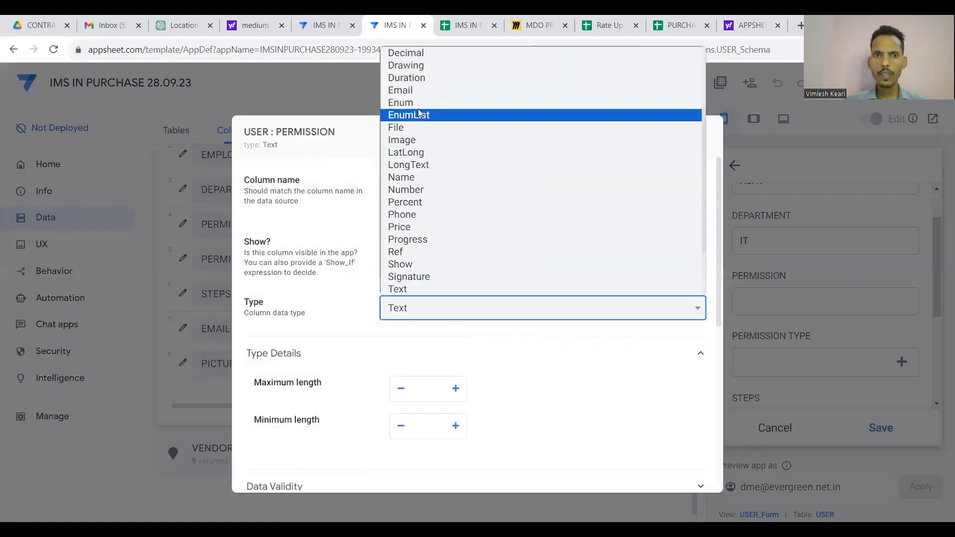
click(416, 104)
click(415, 393)
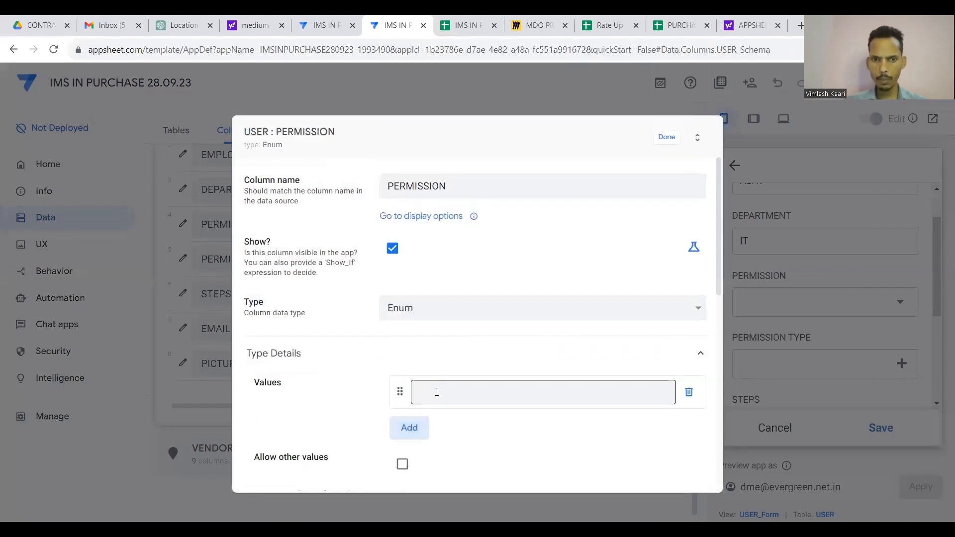
click(436, 392)
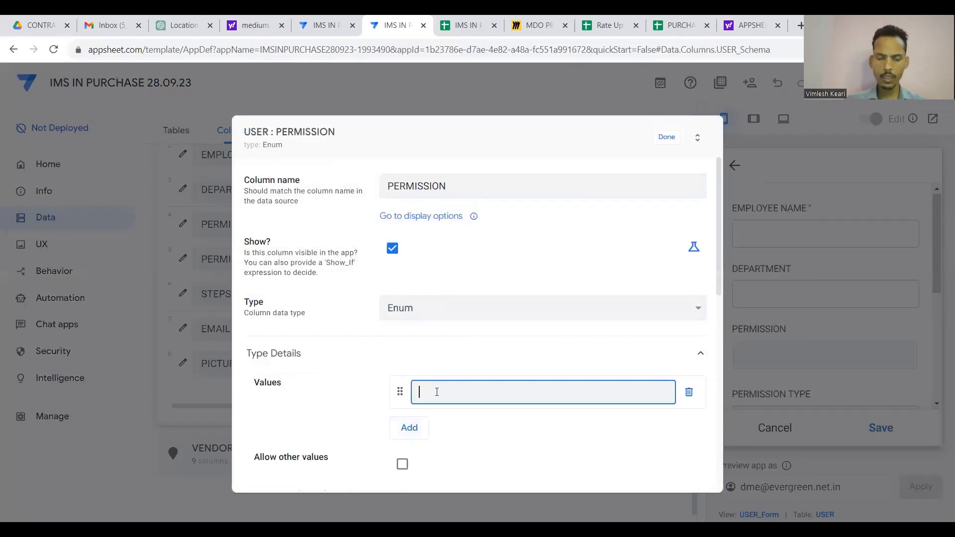
text(USER)
click(409, 428)
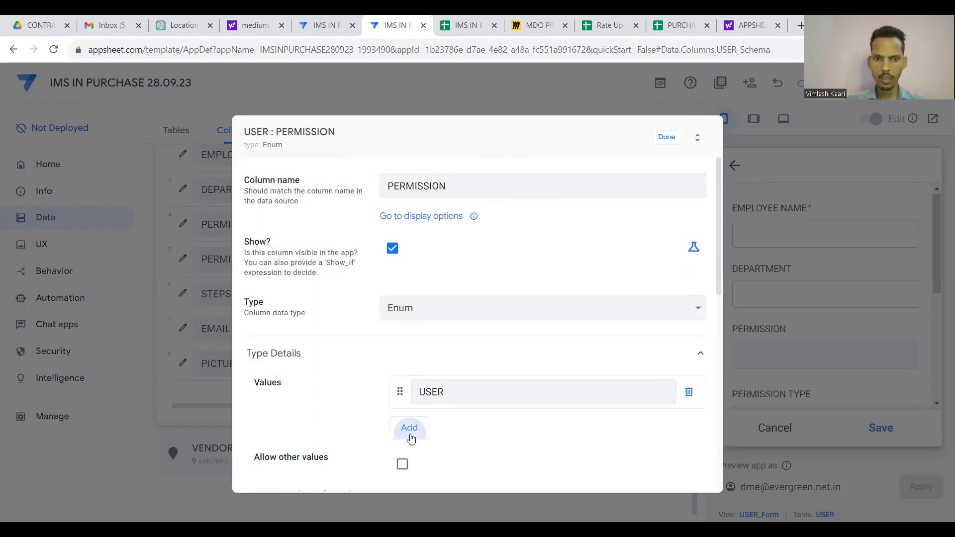
click(439, 430)
text(ADMI)
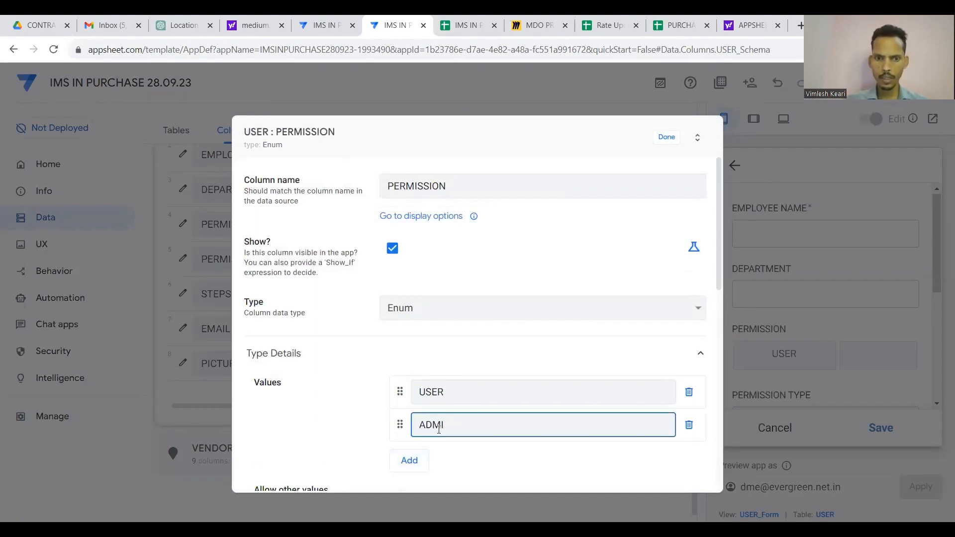
text(N)
Add a SUPER ADMIN value and move it above ADMIN.
scroll(438, 428, down, 1)
click(410, 404)
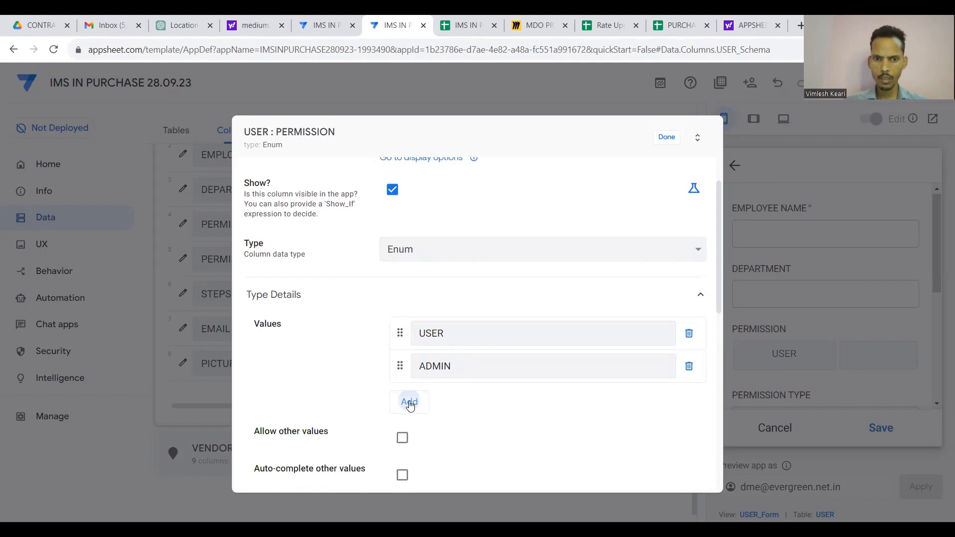
click(432, 399)
text(SUP)
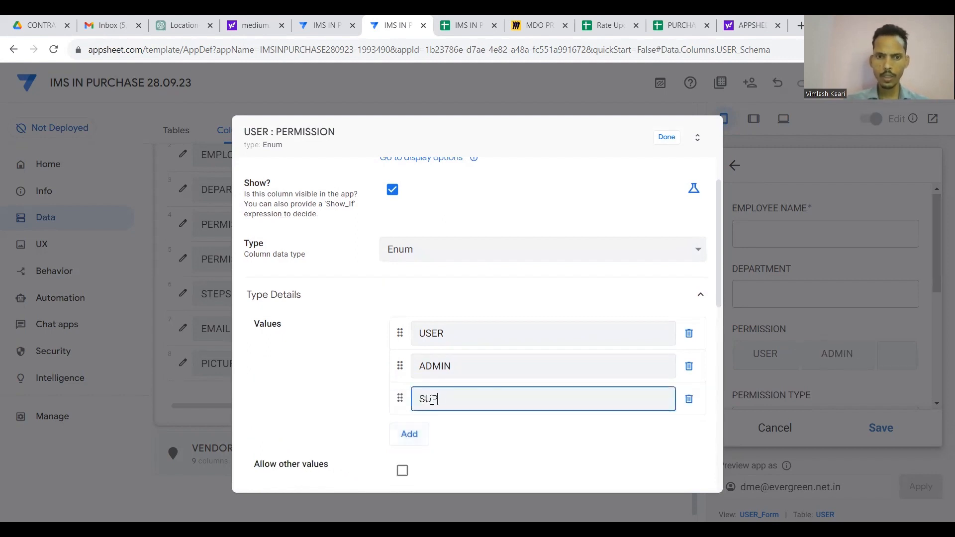
text(ER ADMIN)
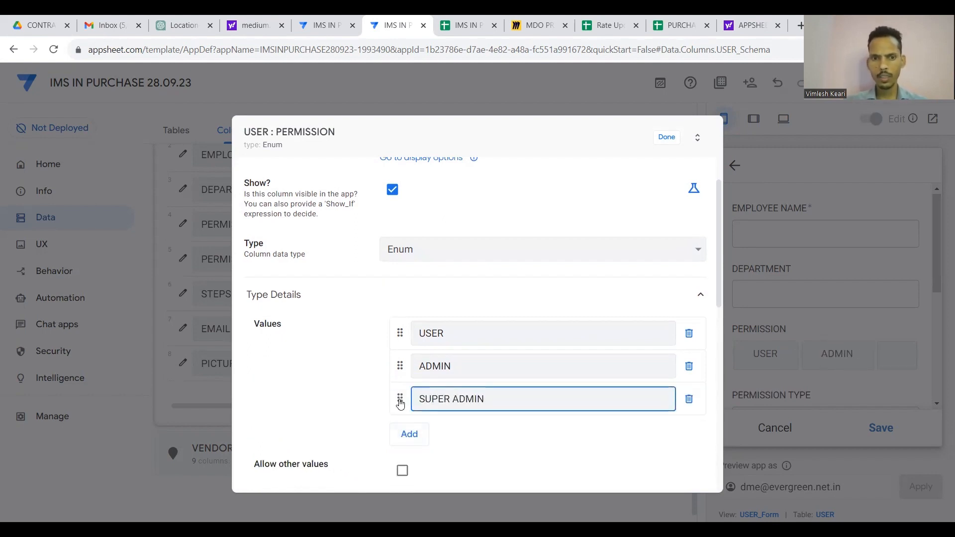
drag(400, 402, 398, 373)
Set the PERMISSION input mode to Dropdown and save the column.
scroll(622, 418, down, 3)
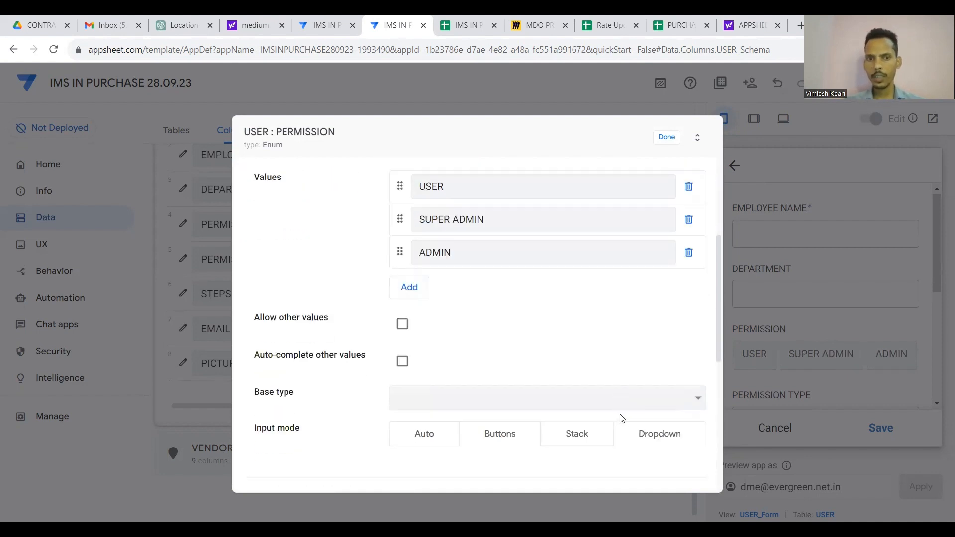
click(665, 380)
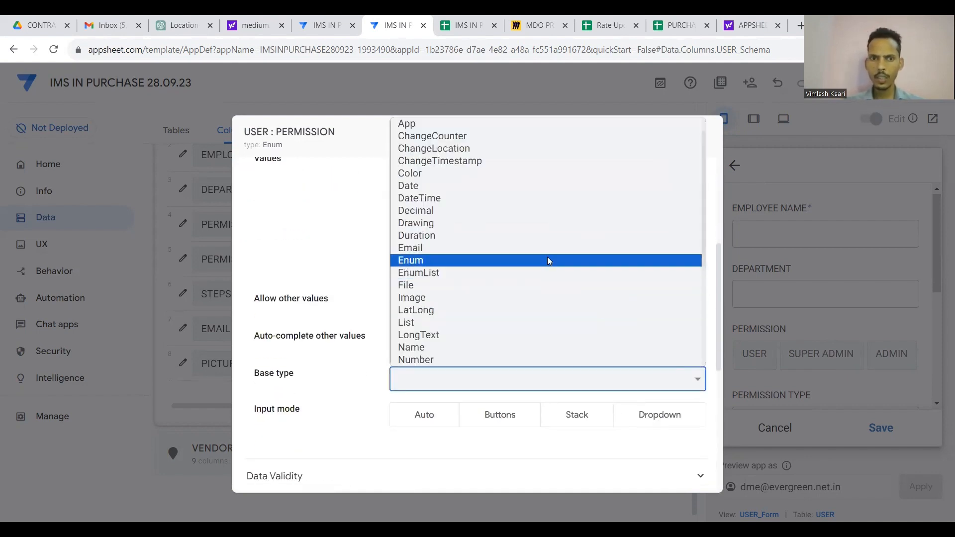
click(635, 400)
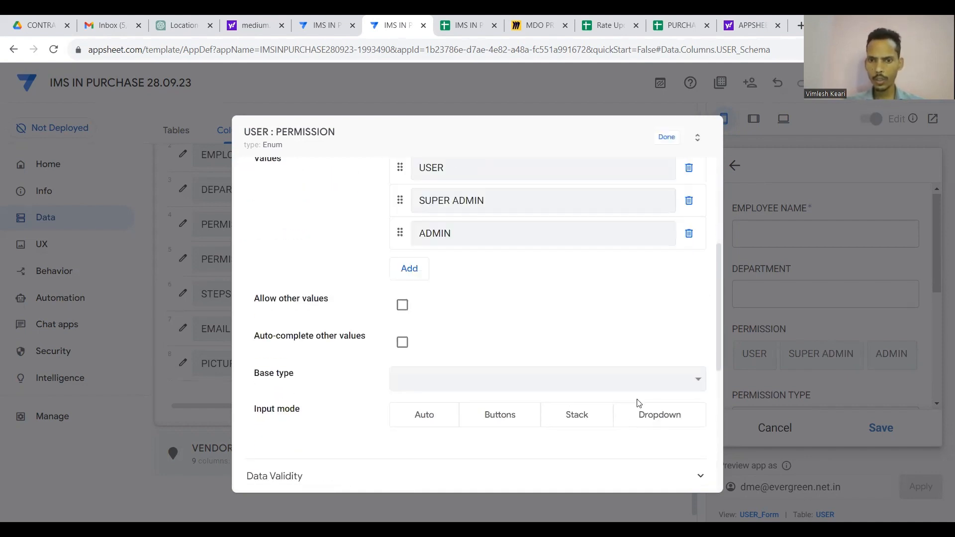
click(663, 418)
scroll(646, 315, up, 3)
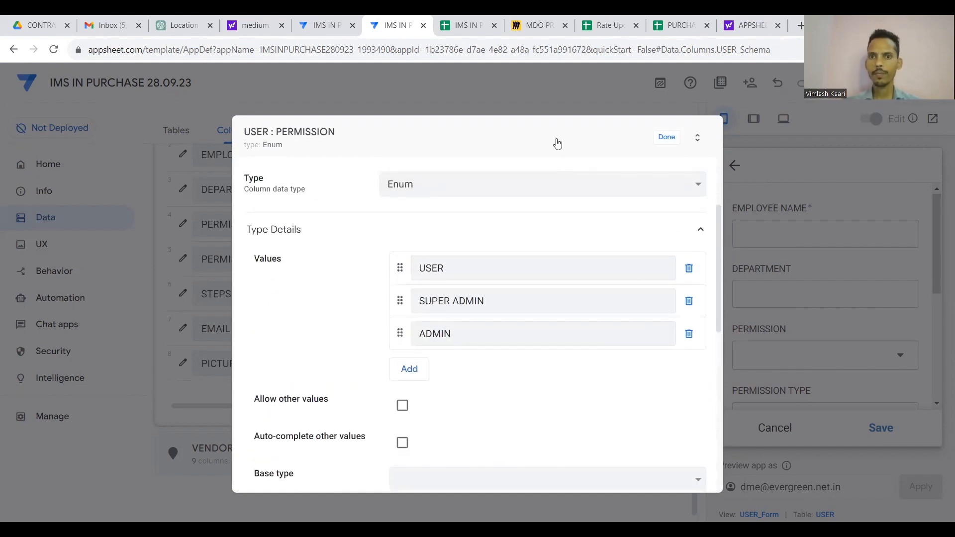
click(667, 137)
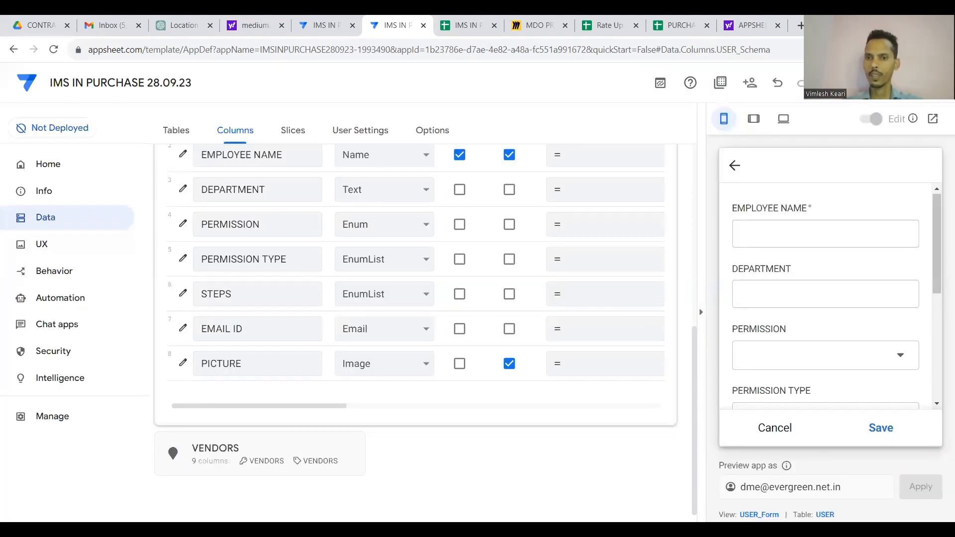
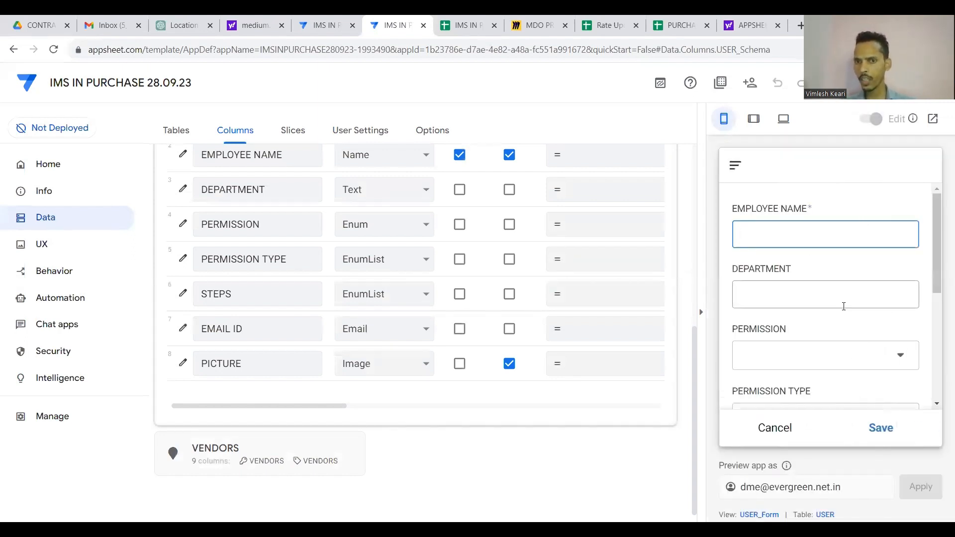
Cancel the empty USER_Form in the app preview.
scroll(843, 311, down, 5)
scroll(842, 314, up, 5)
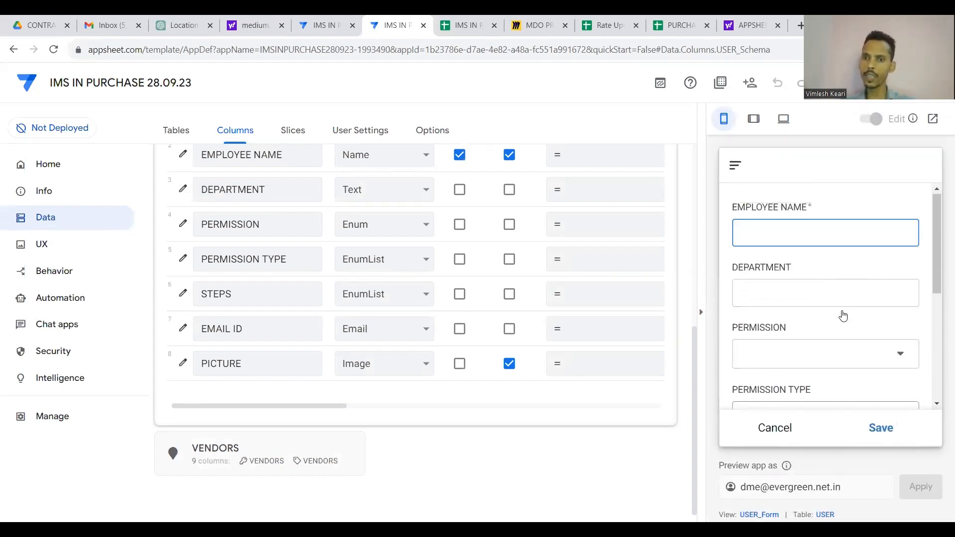
scroll(843, 315, down, 3)
scroll(843, 314, down, 2)
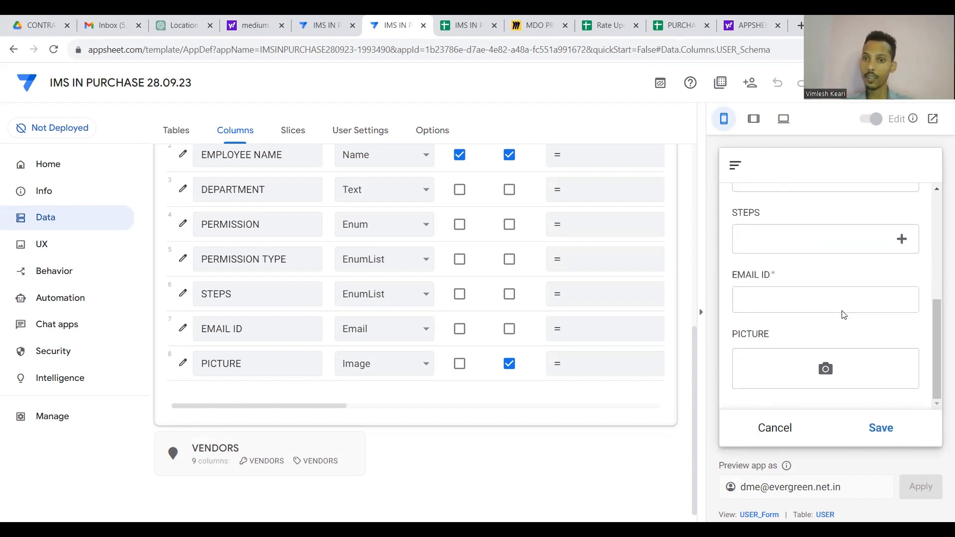
scroll(842, 313, up, 2)
click(768, 427)
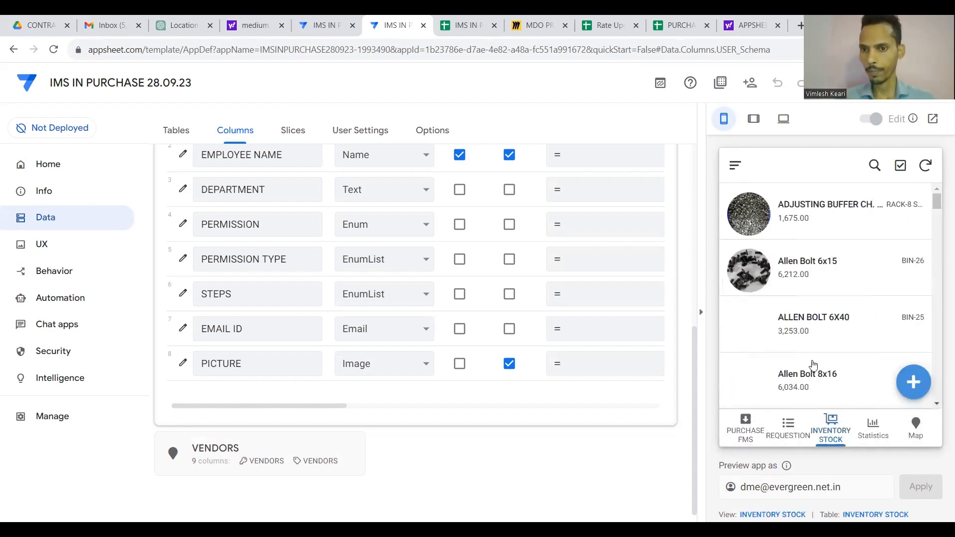
Collapse the USER table so all six table cards are listed in Data > Columns.
scroll(813, 348, down, 5)
scroll(813, 358, up, 4)
scroll(813, 365, up, 1)
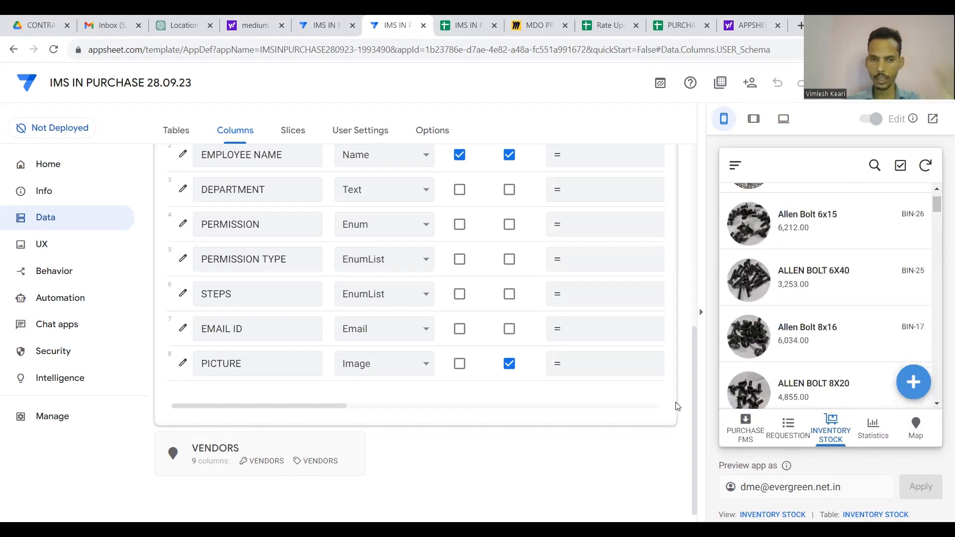
scroll(674, 405, up, 5)
click(435, 319)
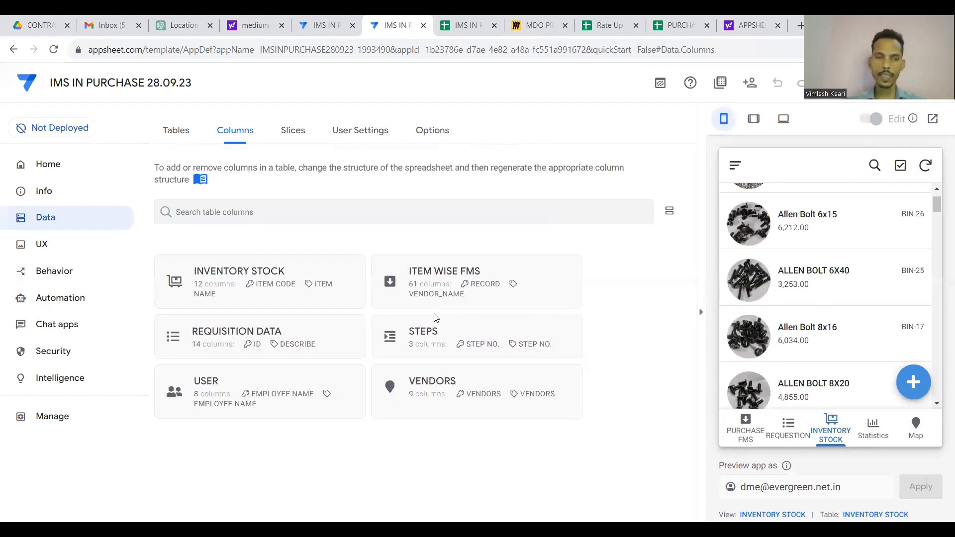
Add a blank slice whose source table is ITEM WISE FMS.
click(293, 130)
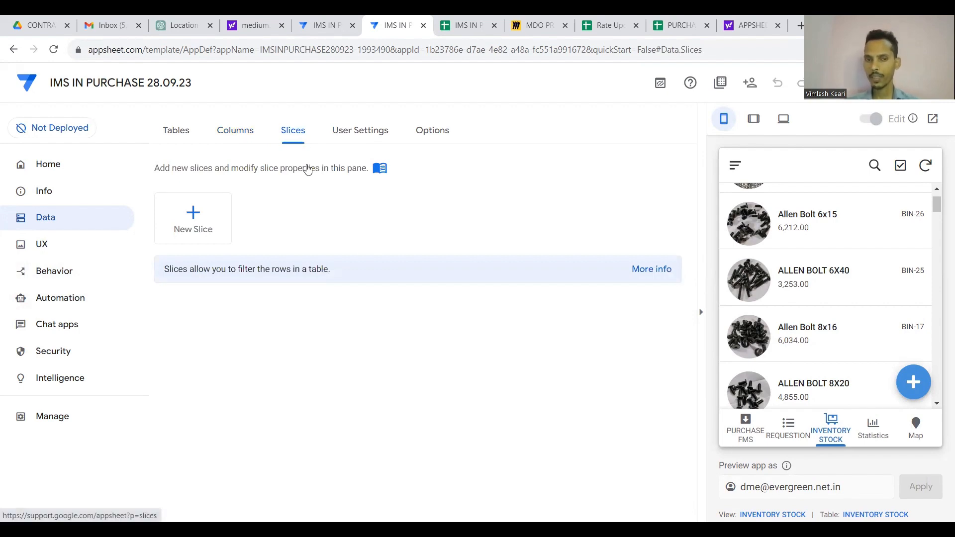
click(195, 217)
click(321, 400)
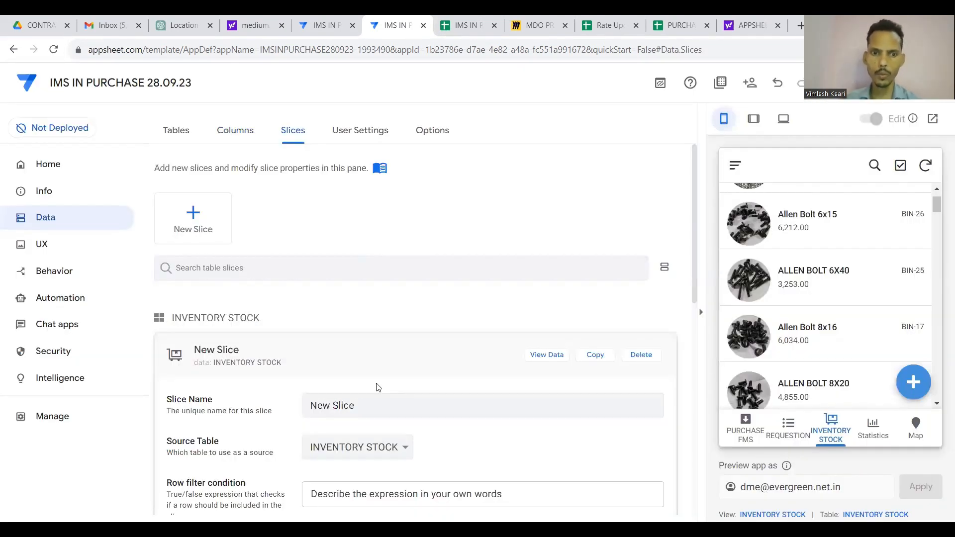
scroll(377, 388, down, 2)
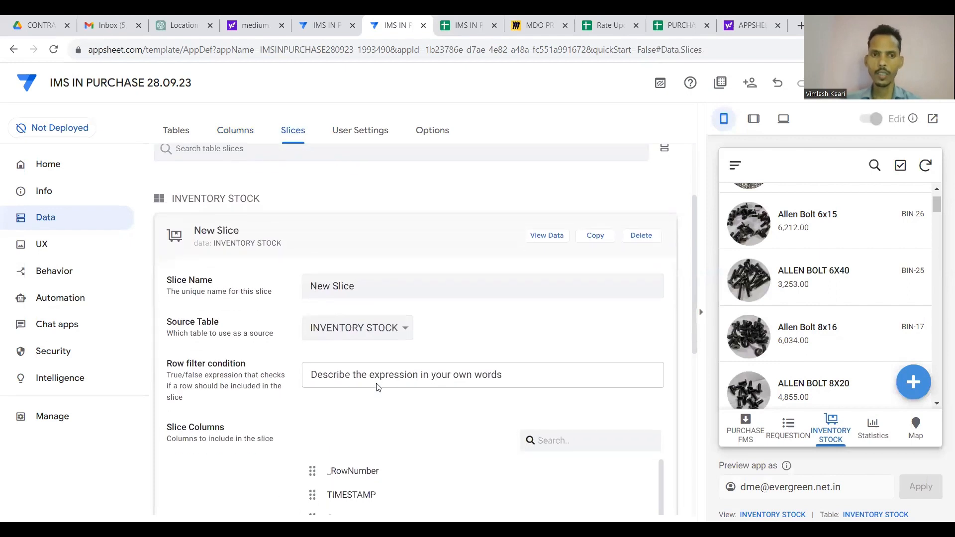
click(405, 332)
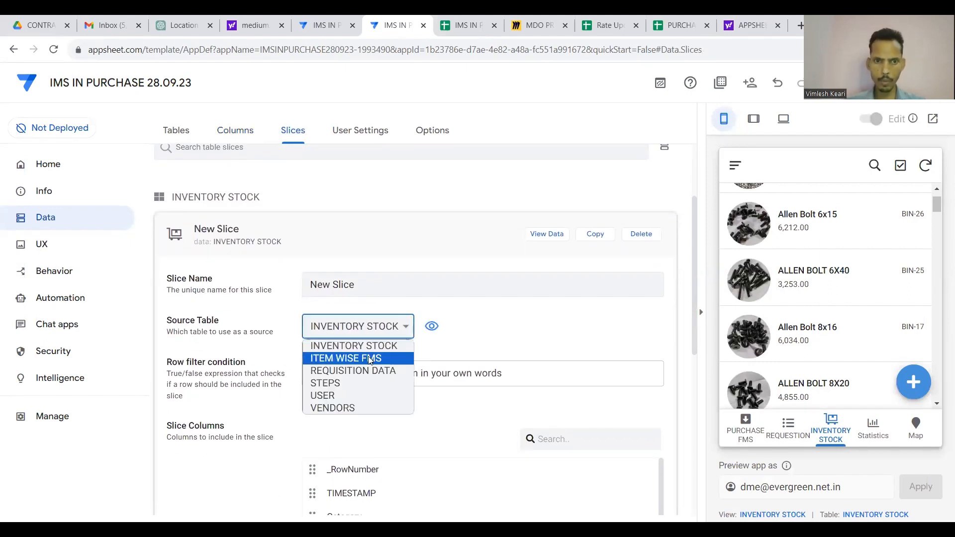
click(370, 359)
scroll(450, 376, down, 2)
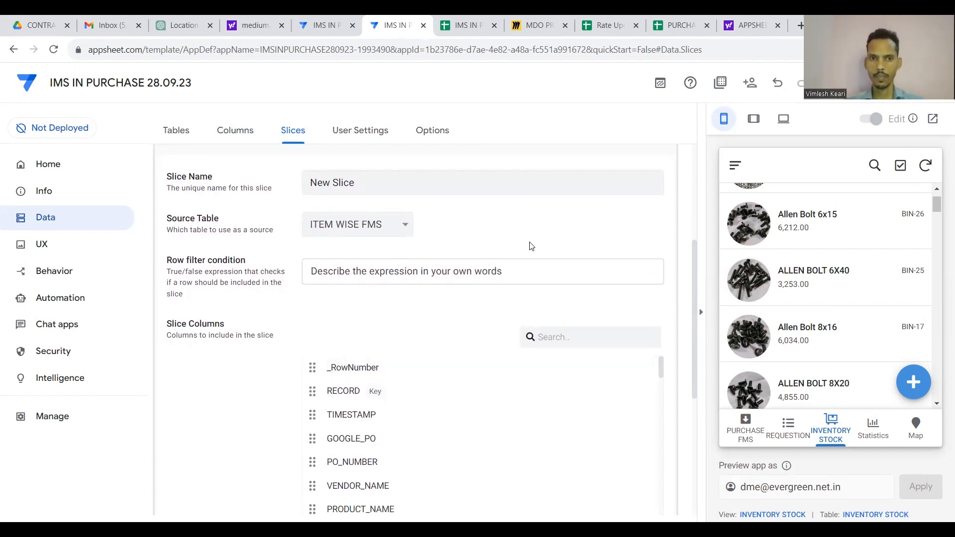
scroll(496, 271, down, 1)
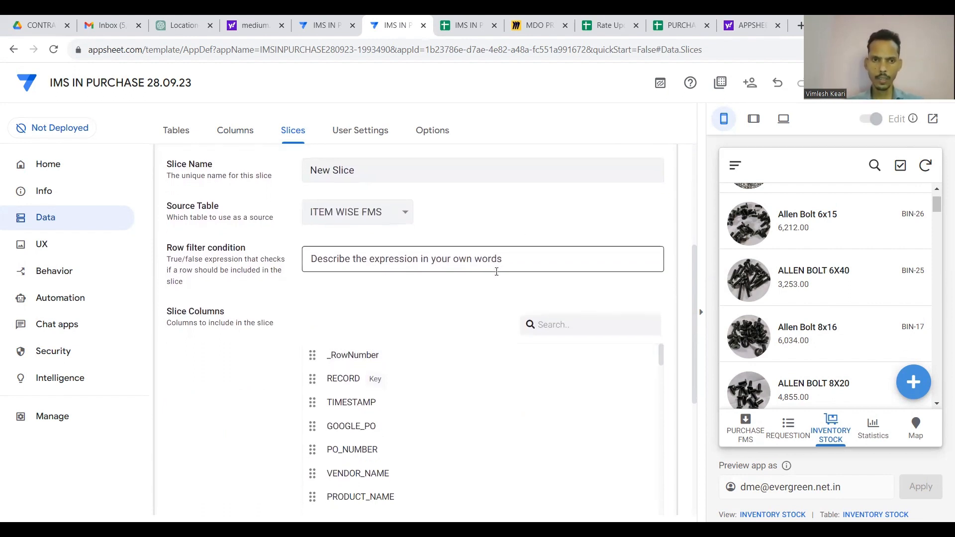
scroll(496, 271, down, 1)
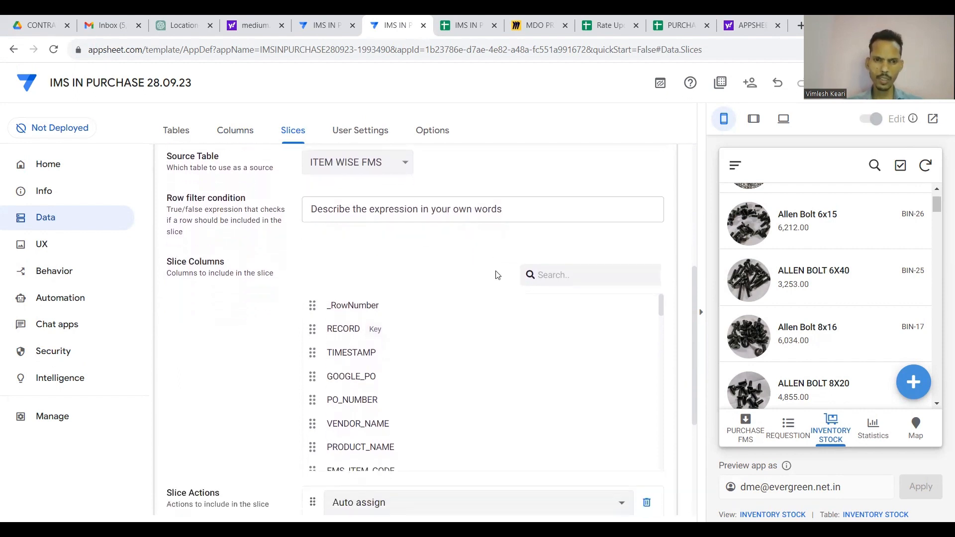
scroll(482, 293, up, 4)
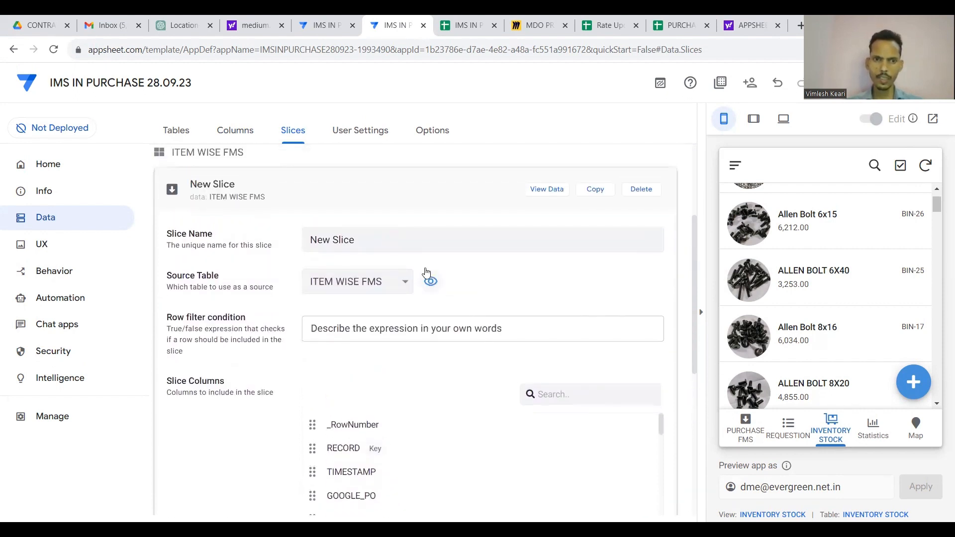
click(405, 245)
Name the slice ITEM APPROVAL FILTER, using the ITEM APPROVAL step name from the STEPS sheet.
key(BackSpace)
key(BackSpace)
key(BackSpace)
key(BackSpace)
key(BackSpace)
key(BackSpace)
key(BackSpace)
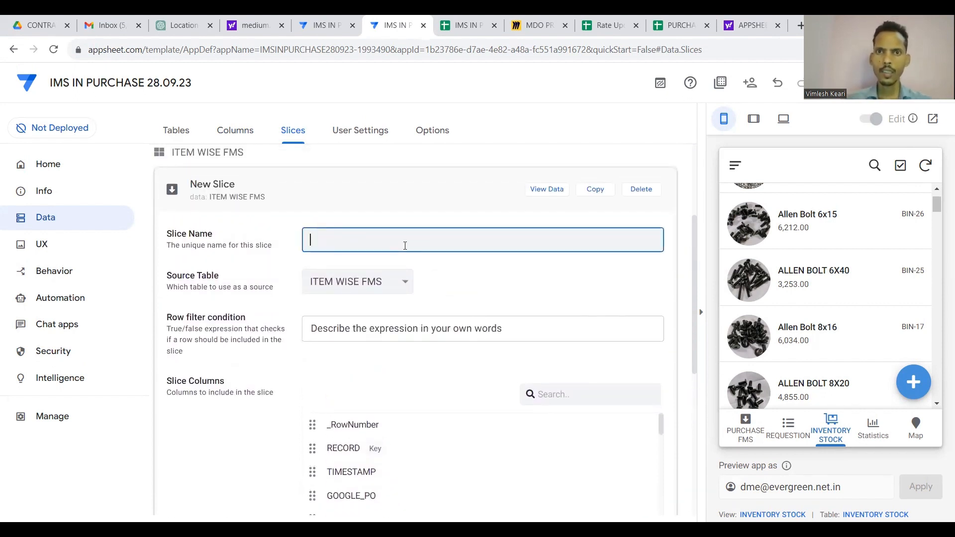
click(466, 25)
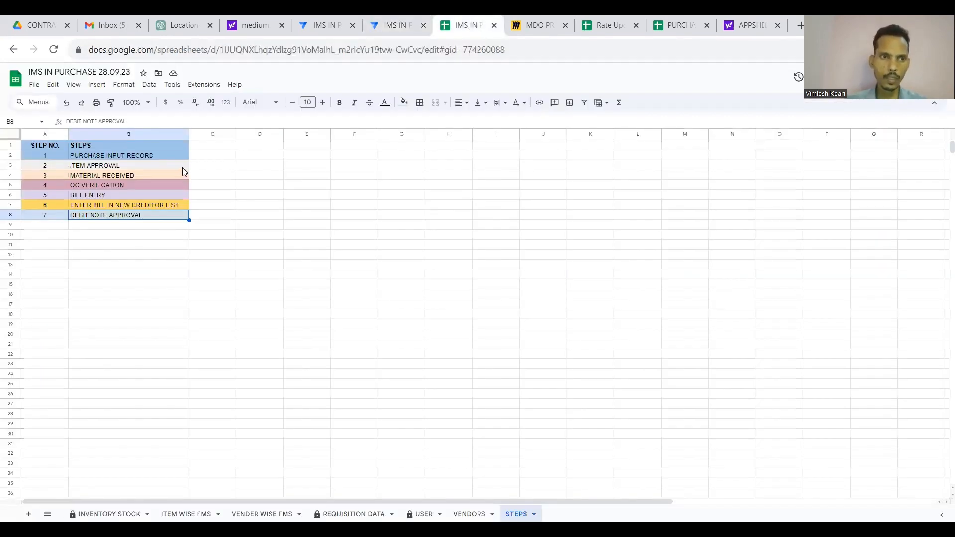
click(157, 158)
click(148, 168)
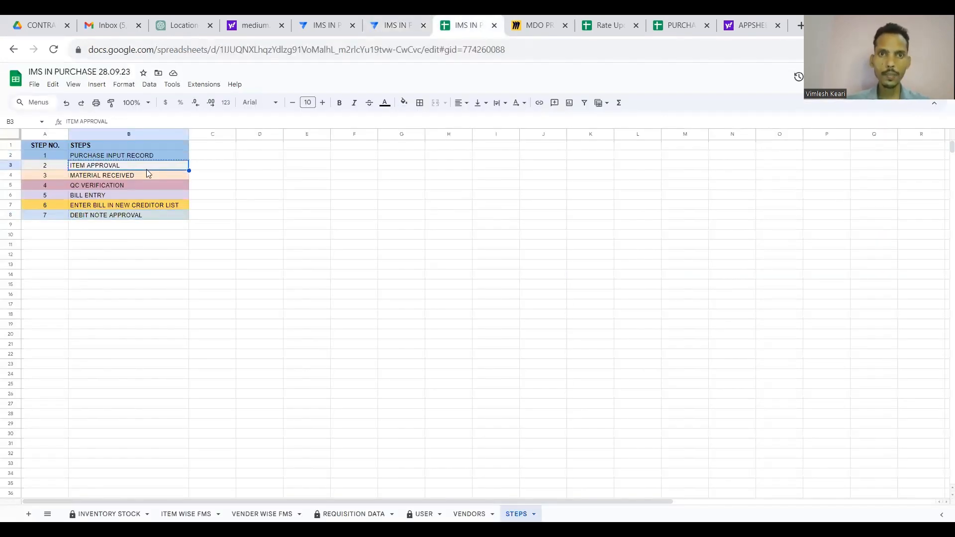
click(393, 26)
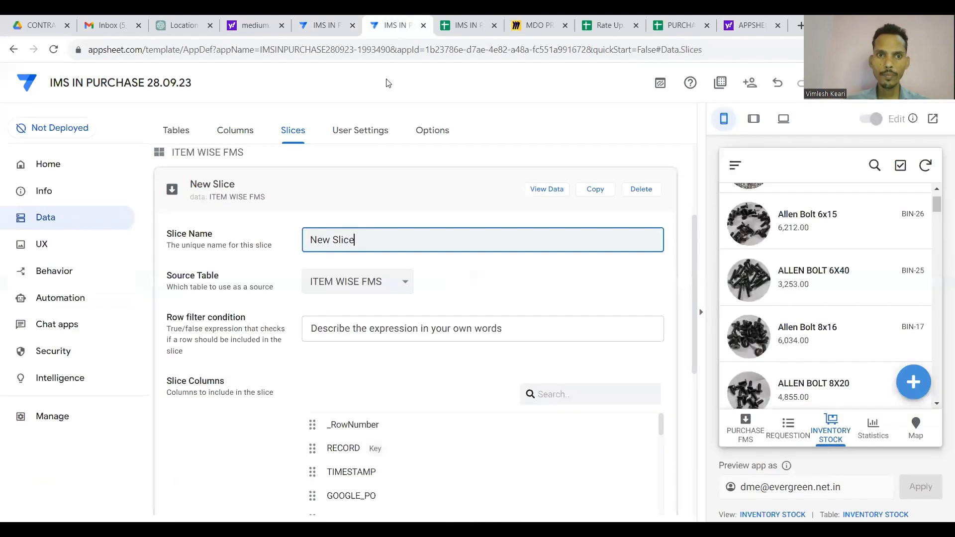
key(ctrl+a)
text(ITEM APPROVAL)
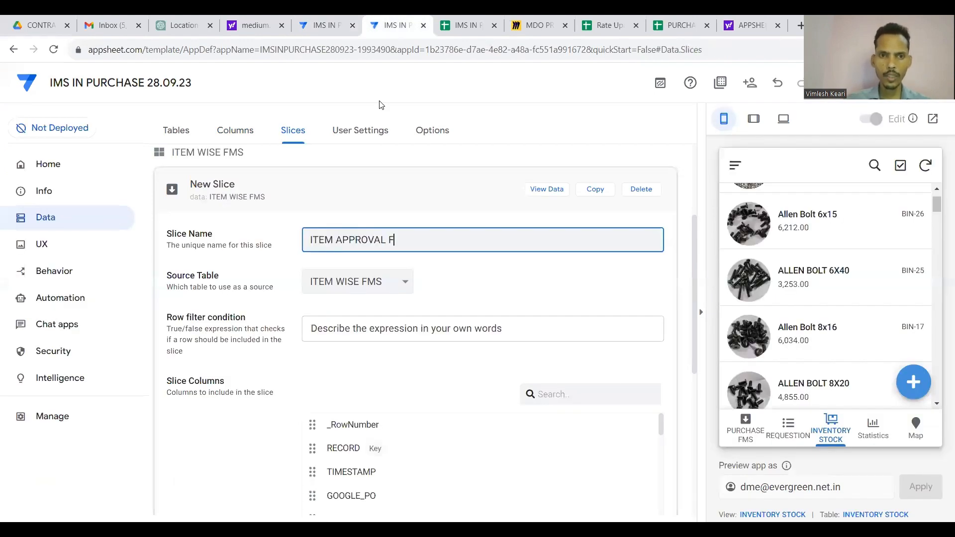
text(FILTER)
key(Return)
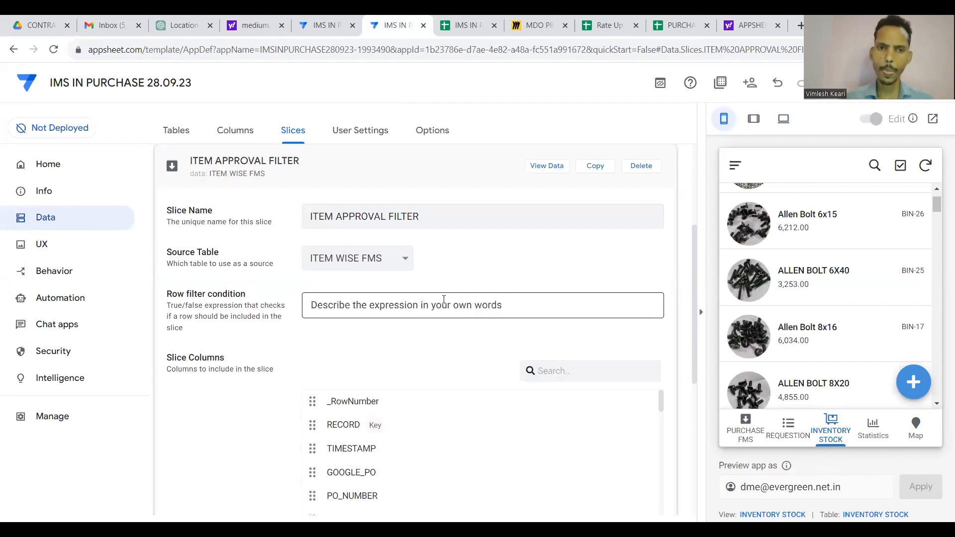
click(444, 299)
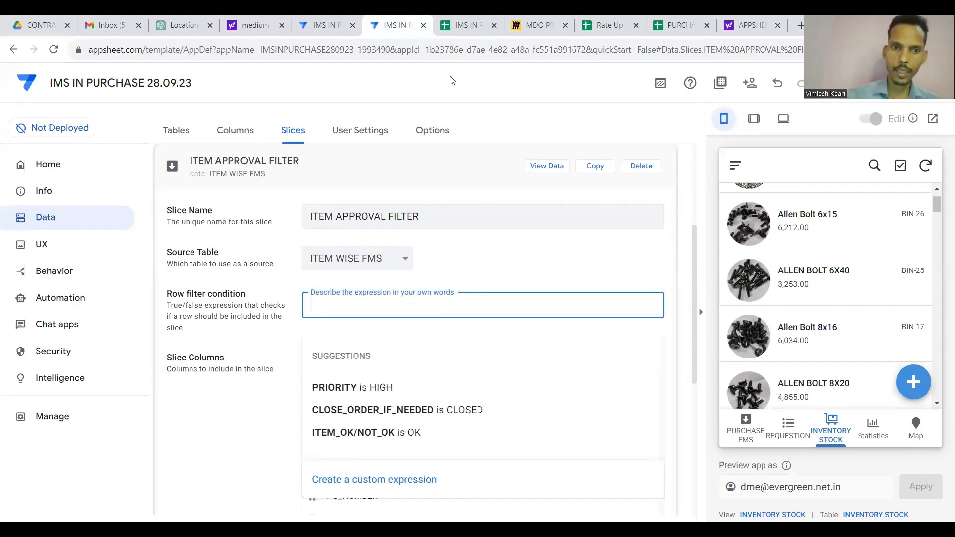
Start a custom row filter expression and bring up the ITEM WISE FMS sheet.
click(376, 478)
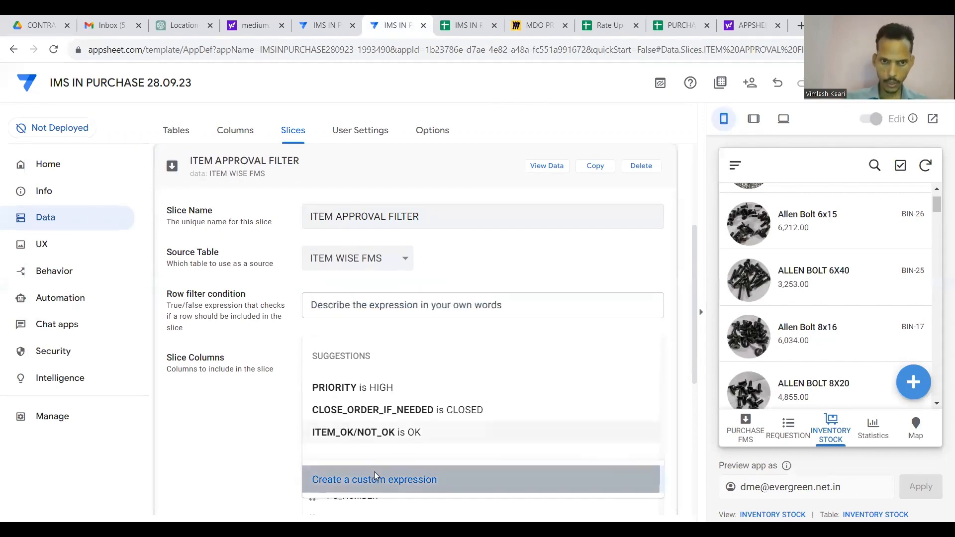
click(466, 25)
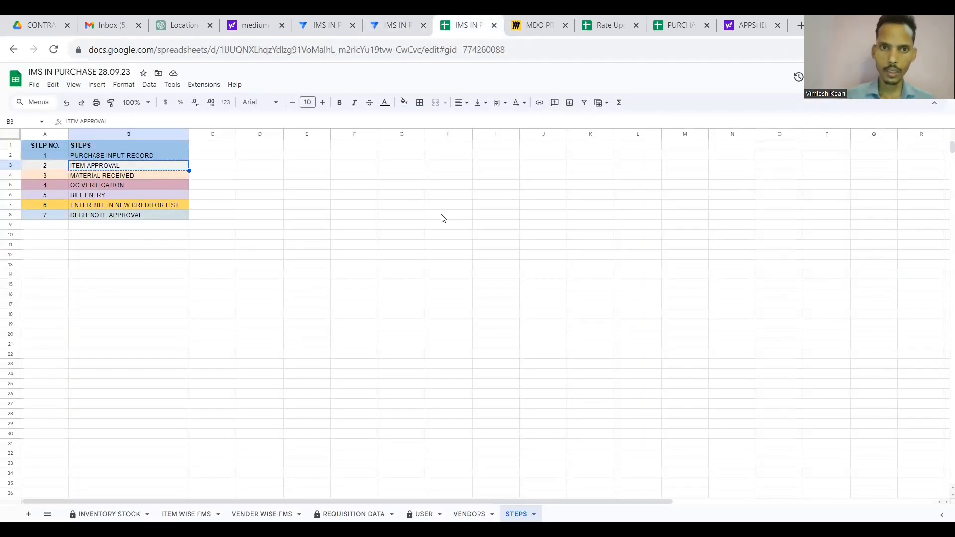
click(186, 513)
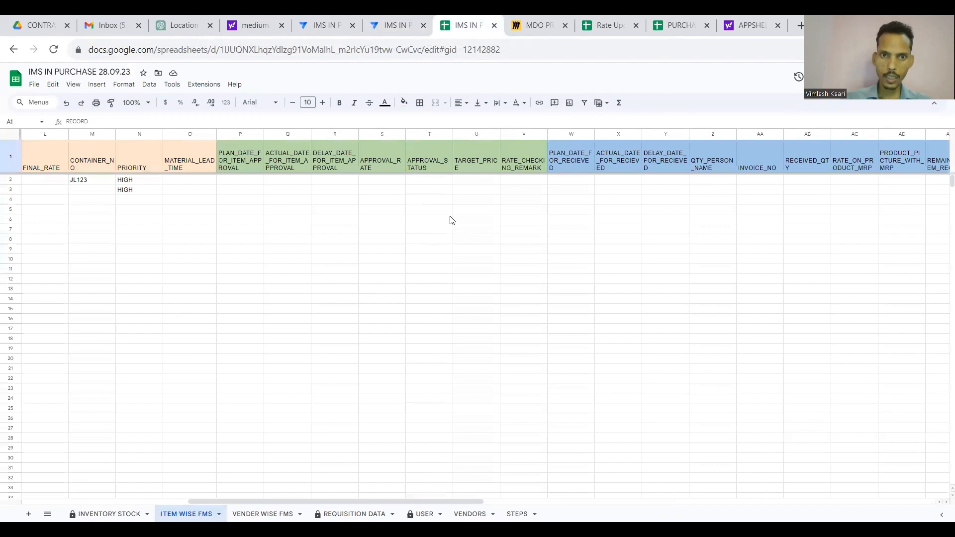
Select the PLAN_DATE_FOR_ITEM_APPROVAL header cell P1 in the ITEM WISE FMS sheet.
click(424, 184)
key(Left)
key(Left)
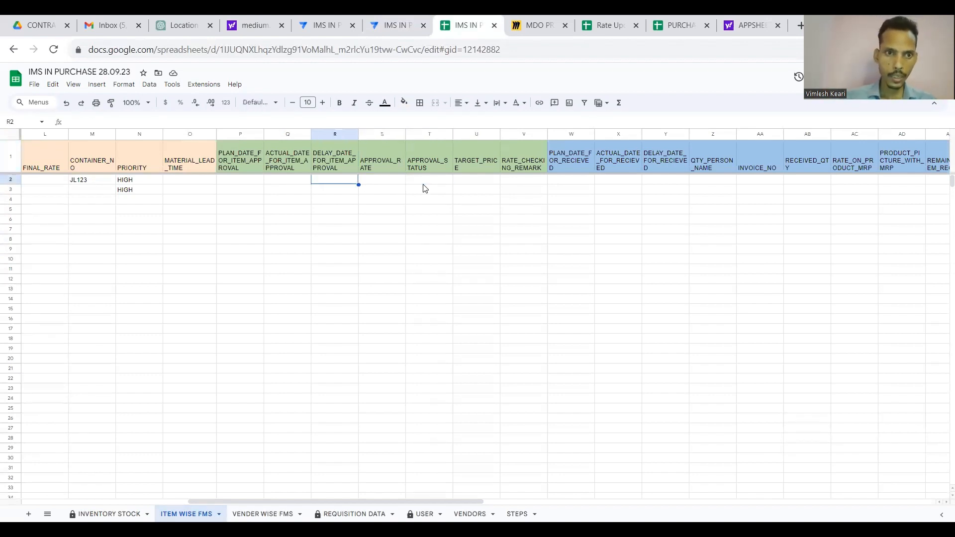
key(Left)
key(Left)
key(Up)
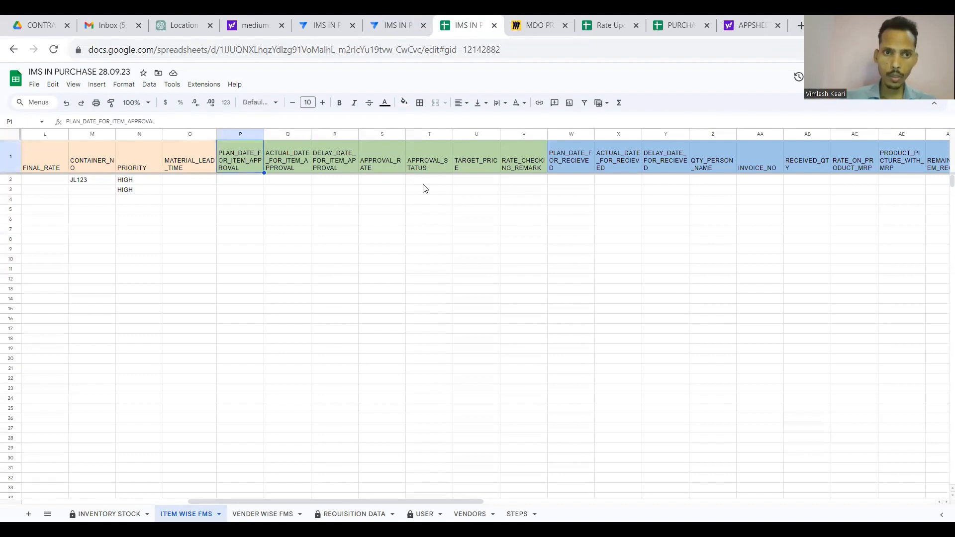
key(Down)
key(Up)
key(Down)
key(Right)
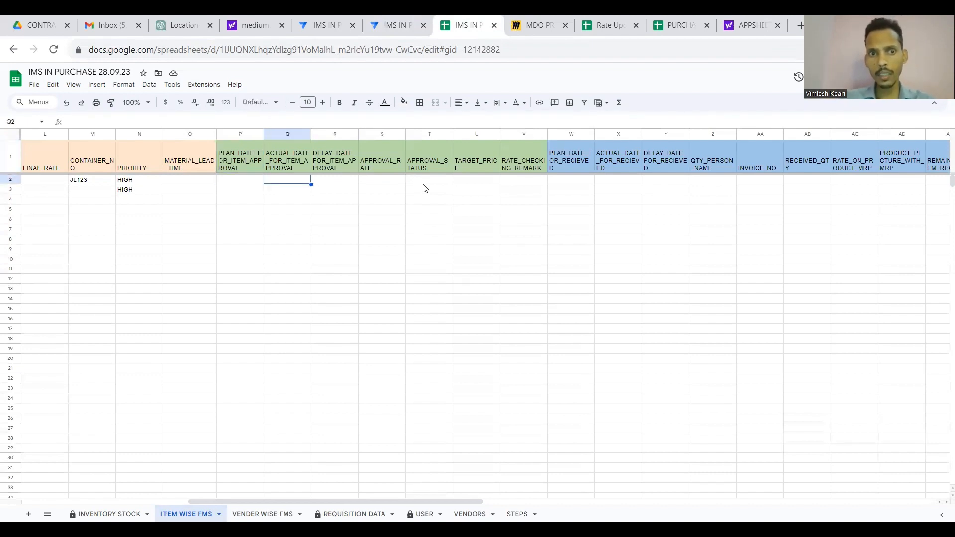
key(Right)
key(Up)
key(Down)
key(Left)
key(Left)
key(Up)
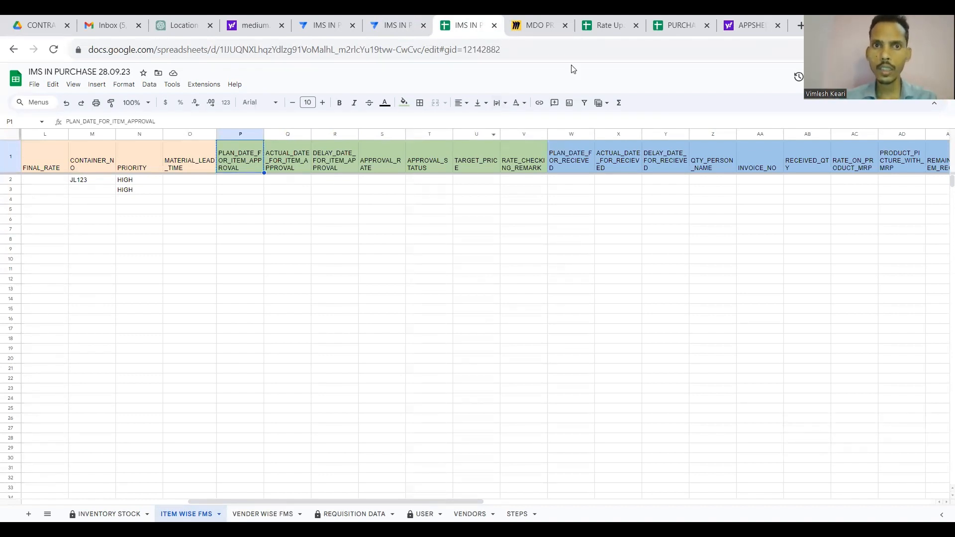
Write ISNOTBLANK([PLAN_DATE_FOR_ITEM_APPROVAL]) in the row filter expression.
click(398, 26)
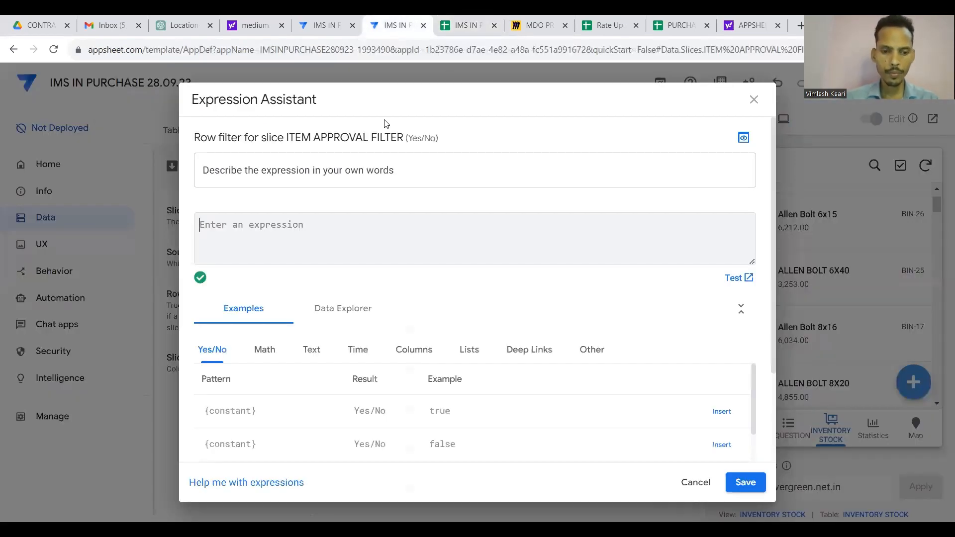
text([)
text(ZIn)
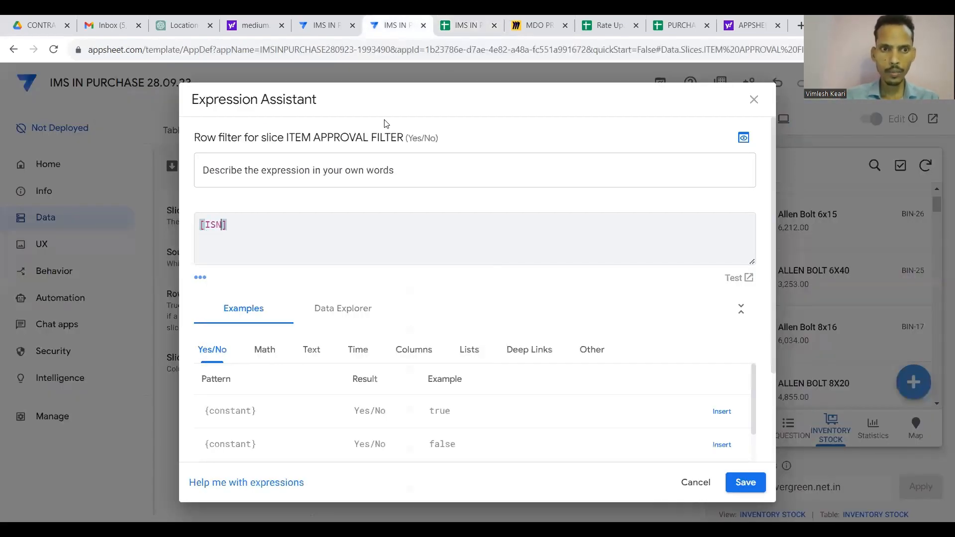
key(BackSpace)
key(BackSpace)
key(BackSpace)
text(PLAN_DATE_FOR_ITEM_APPROVAL)
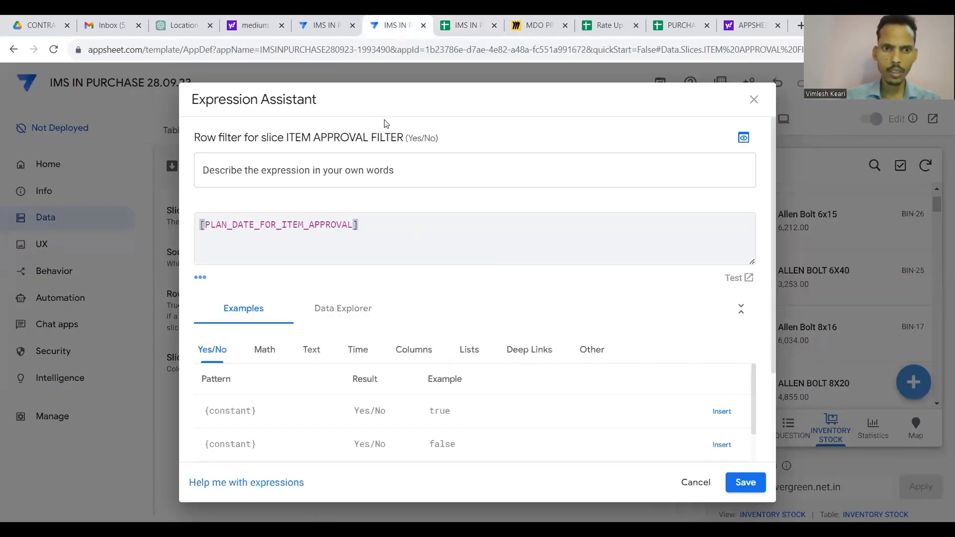
key(Home)
text(ISNOT)
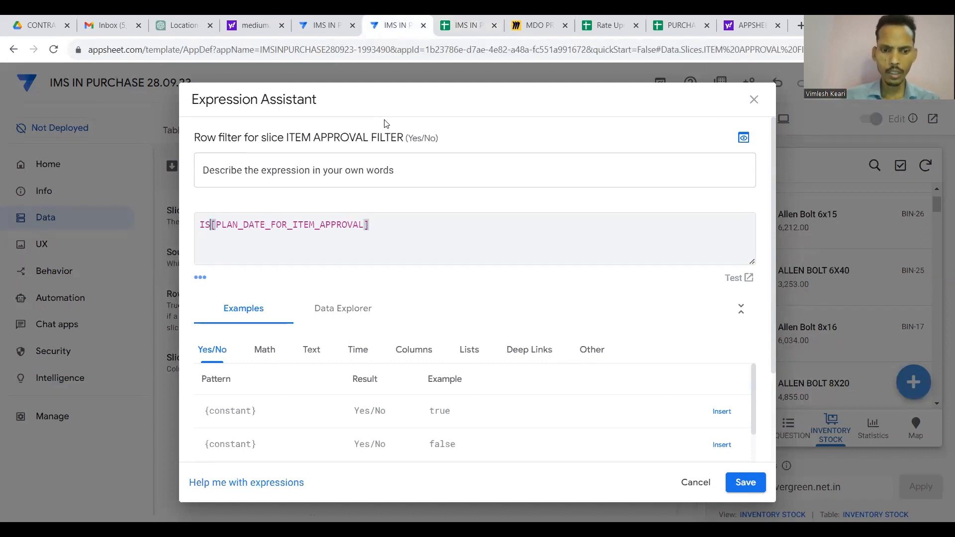
text(BLANK()
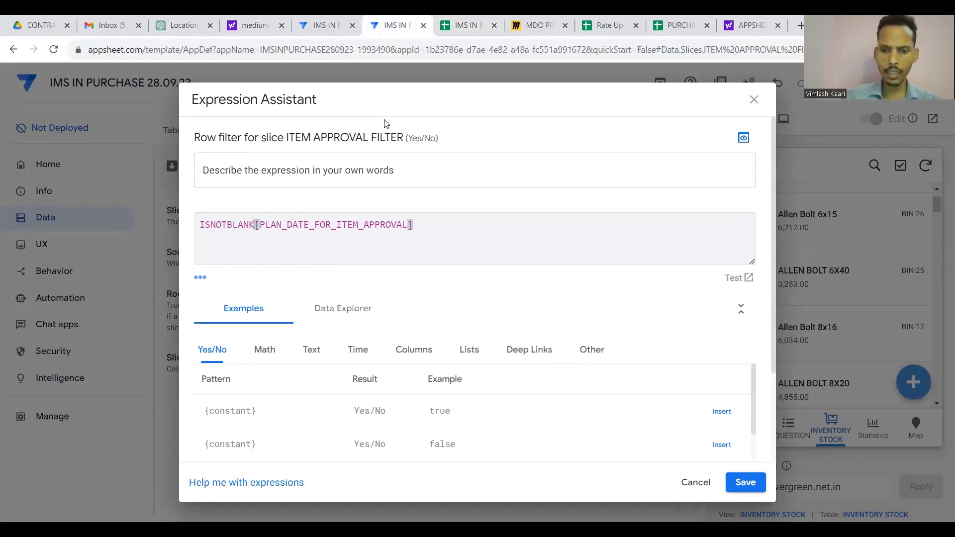
key(End)
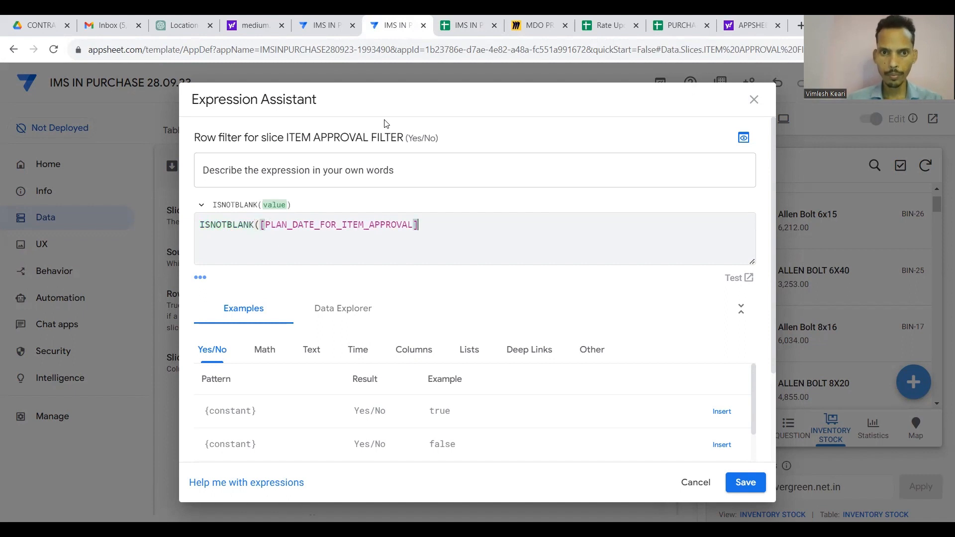
text())
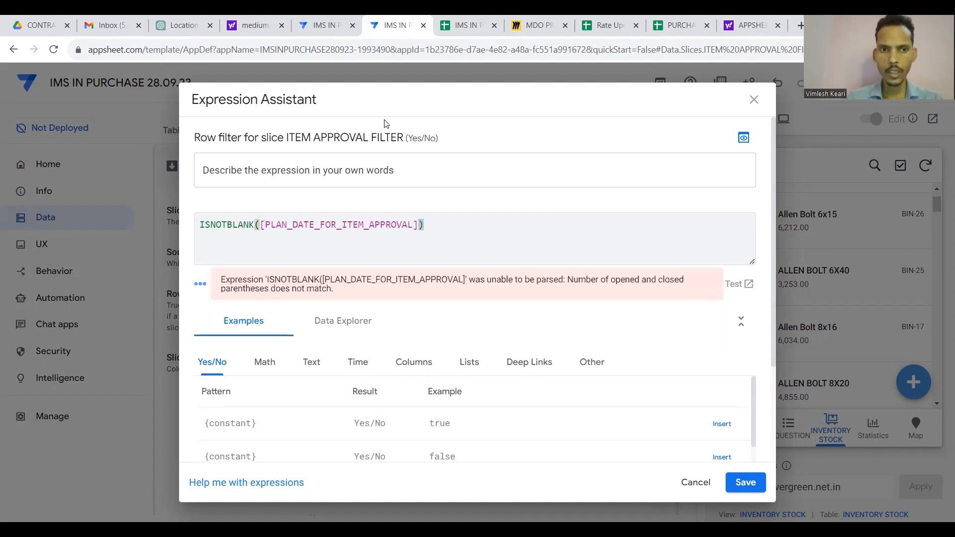
Add a second condition on ACTUAL_DATE_FOR_ITEM_APPROVAL after a comma.
key(shift+Left)
key(shift+Left)
key(shift+Left)
key(shift+Left)
key(shift+Left)
key(shift+Left)
key(shift+Left)
key(shift+Left)
key(shift+Left)
key(shift+Left)
key(shift+Left)
key(shift+Left)
key(shift+Left)
key(shift+Left)
key(shift+Left)
key(shift+Left)
key(shift+Left)
key(shift+Left)
key(shift+Left)
key(shift+Left)
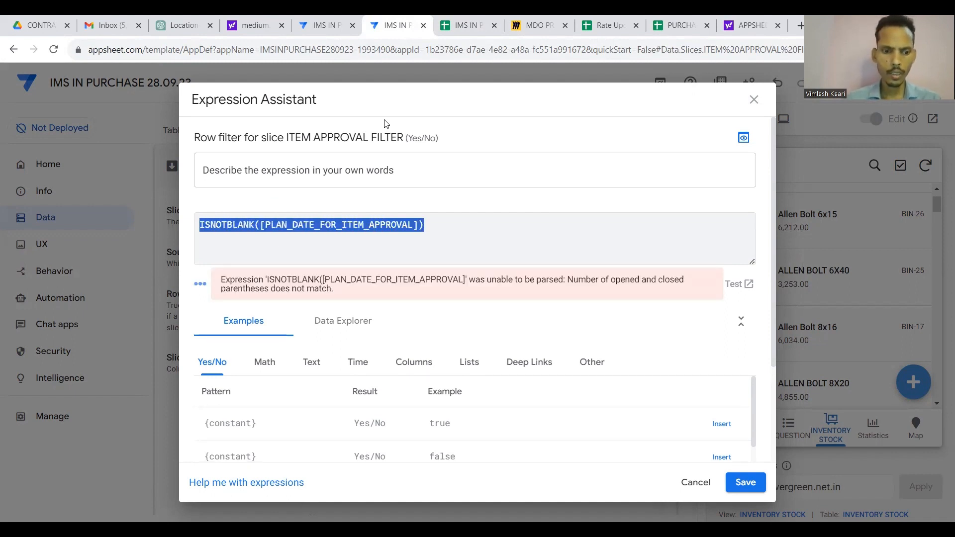
key(ctrl+c)
key(Right)
text(,)
key(ctrl+v)
key(Left)
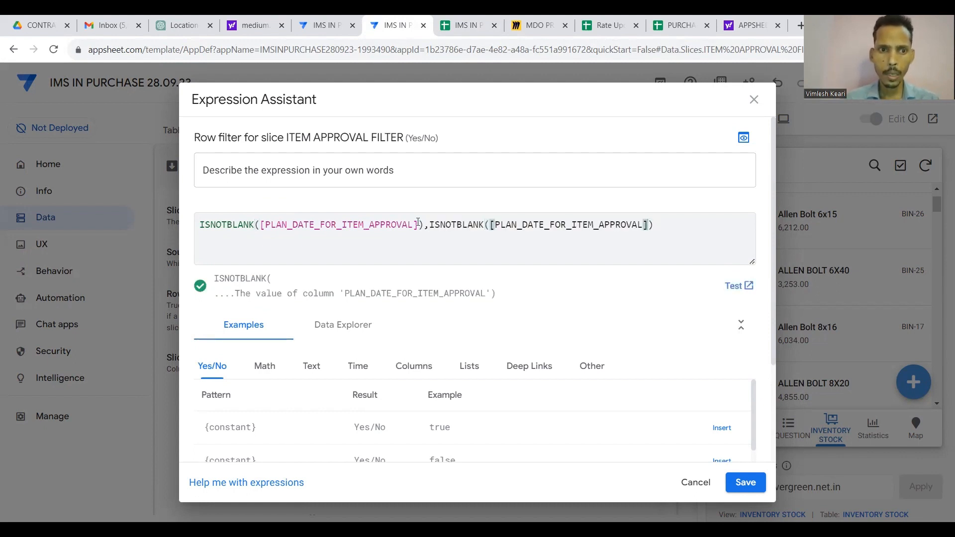
click(466, 20)
key(ctrl+c)
key(Right)
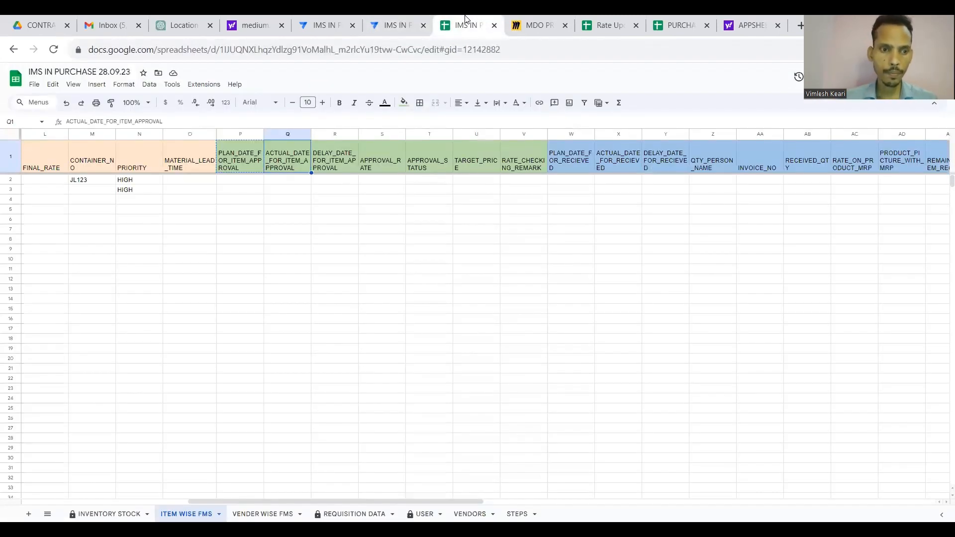
click(374, 17)
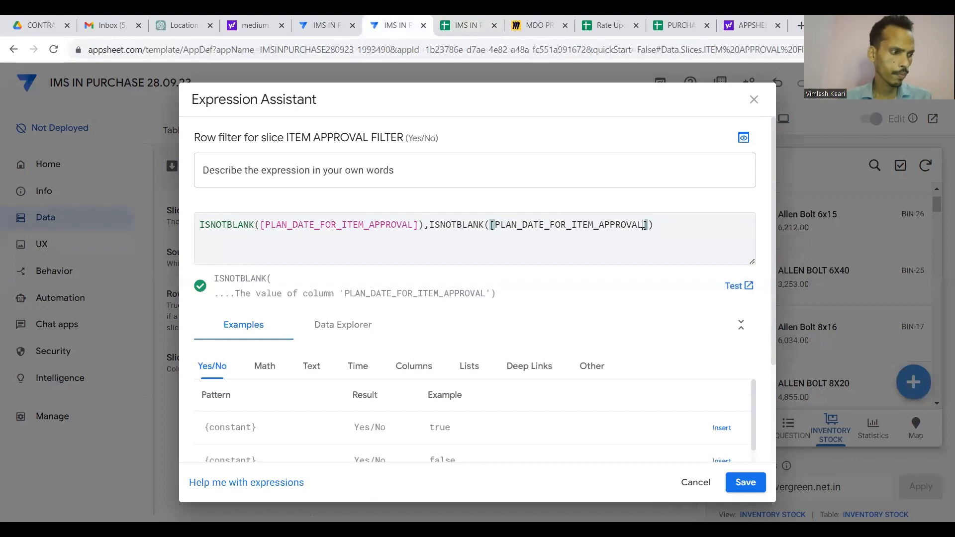
key(shift+Left)
key(shift+Left)
key(shift+Left)
key(shift+Left)
key(shift+Left)
key(shift+Left)
key(shift+Left)
key(shift+Left)
key(shift+Left)
key(shift+Left)
key(shift+Left)
key(shift+Left)
key(shift+Left)
key(shift+Left)
key(shift+Left)
key(shift+Left)
key(shift+Left)
key(shift+Left)
key(shift+Left)
key(shift+Left)
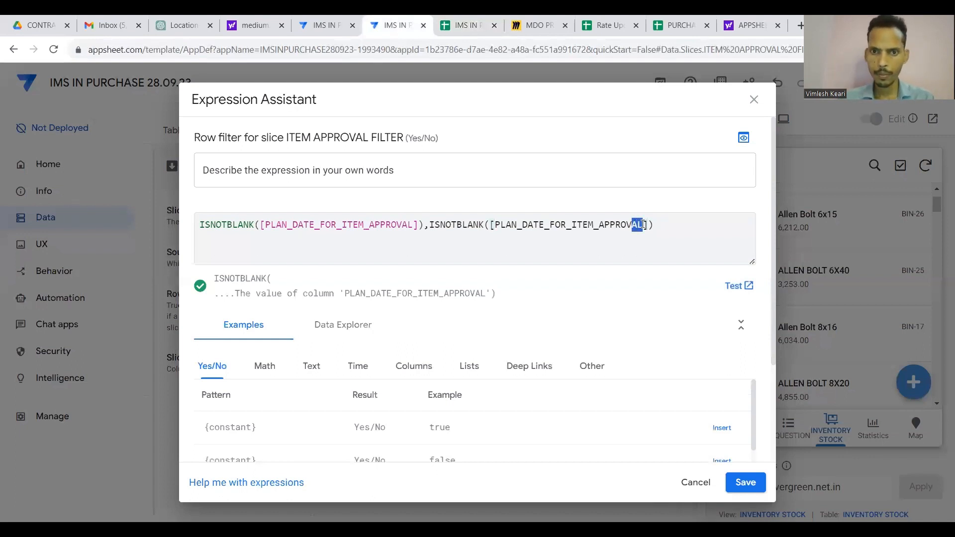
key(ctrl+v)
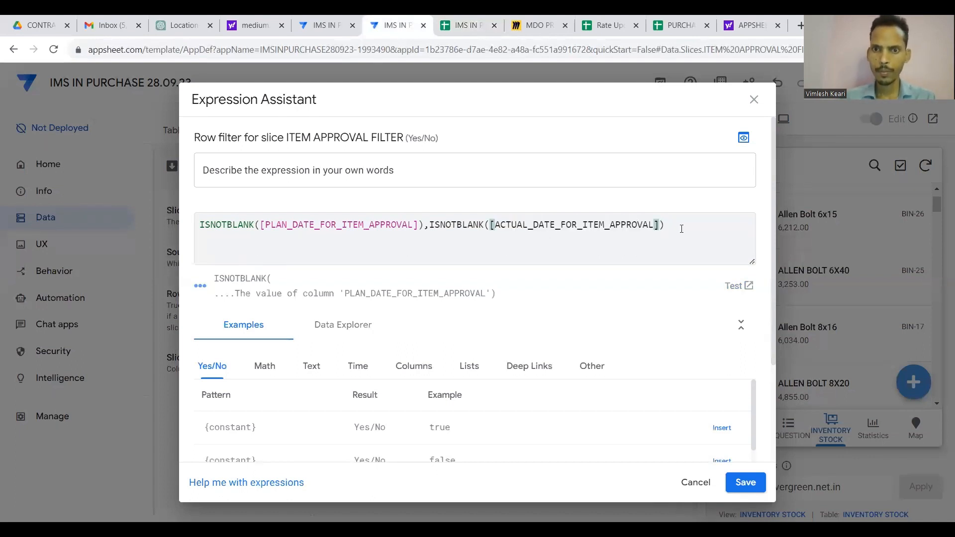
Turn the second check into ISBLANK, wrap both in AND(), and save the filter.
click(683, 229)
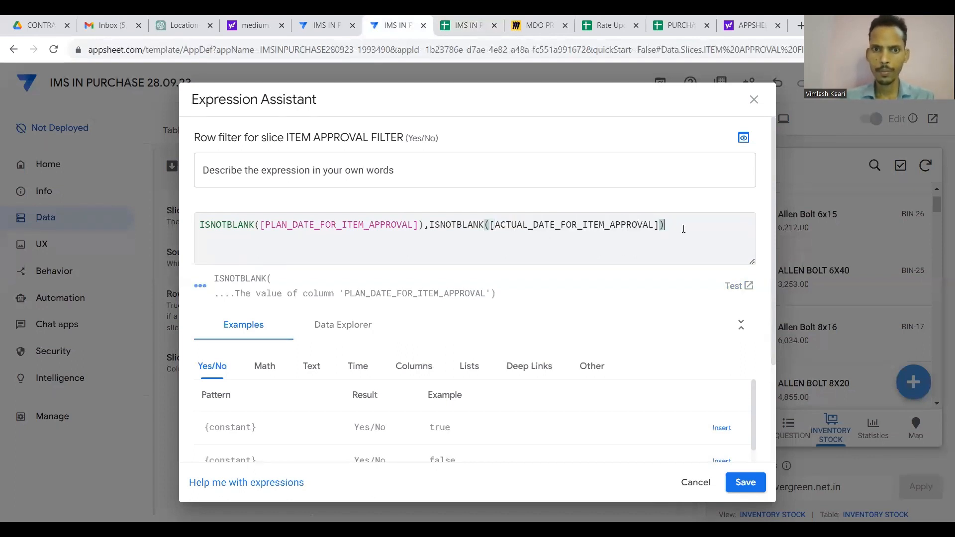
click(454, 223)
key(BackSpace)
key(BackSpace)
key(BackSpace)
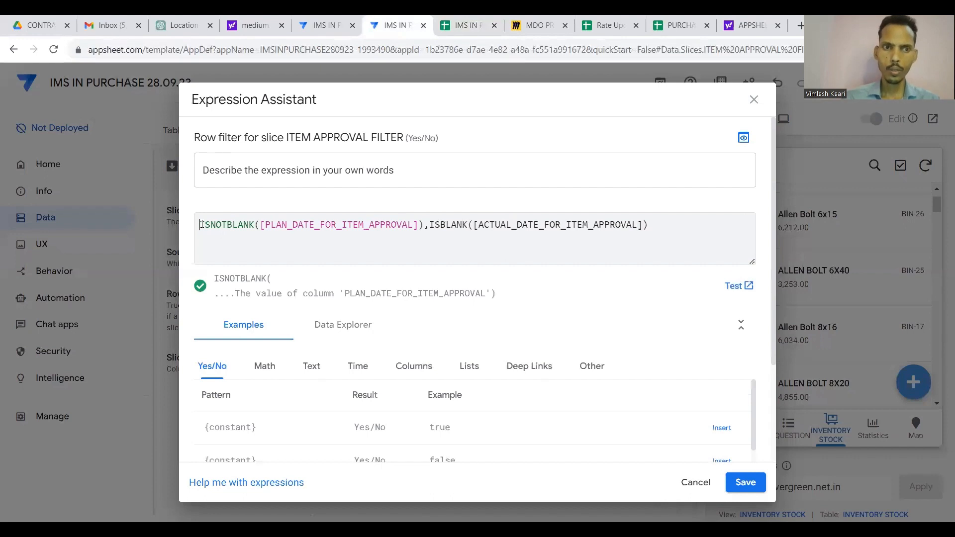
text(AND()
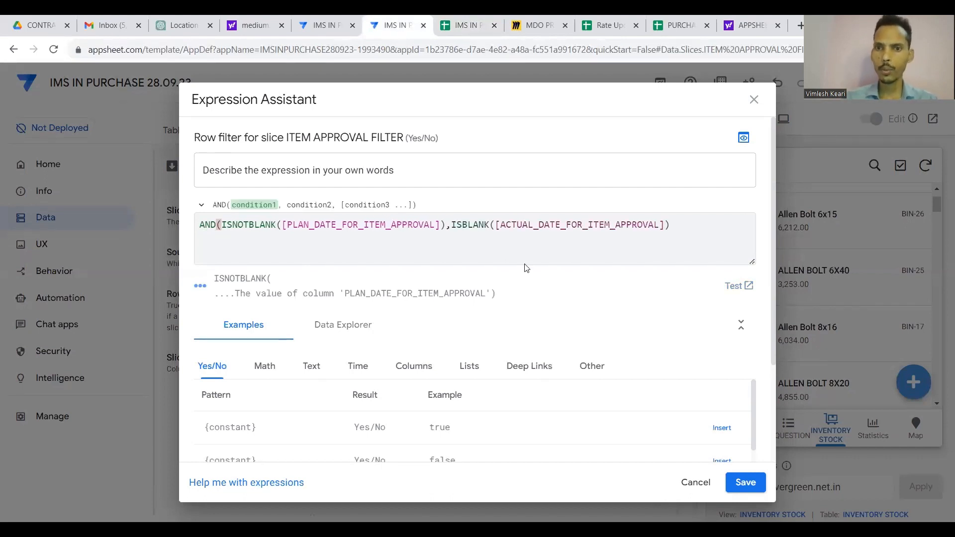
click(674, 230)
text())
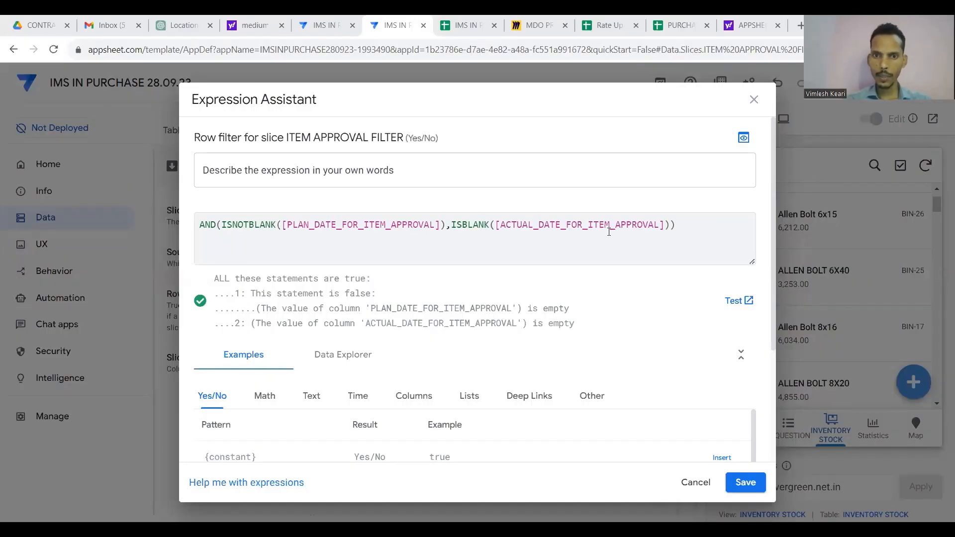
click(688, 227)
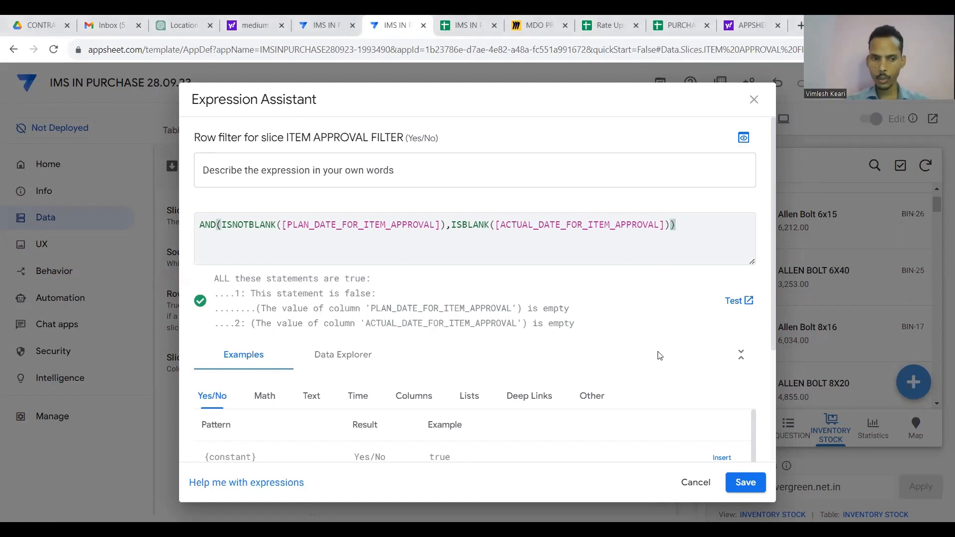
key(ctrl+a)
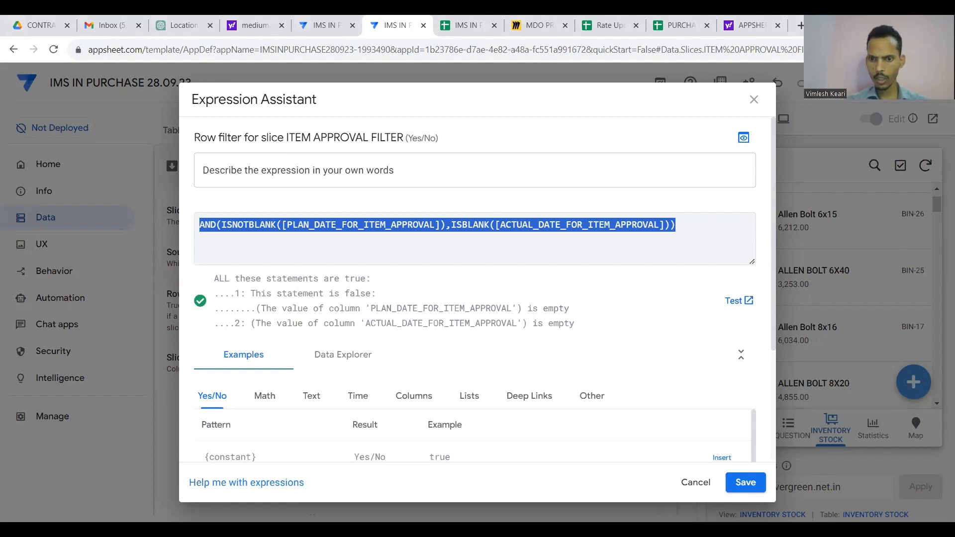
click(743, 482)
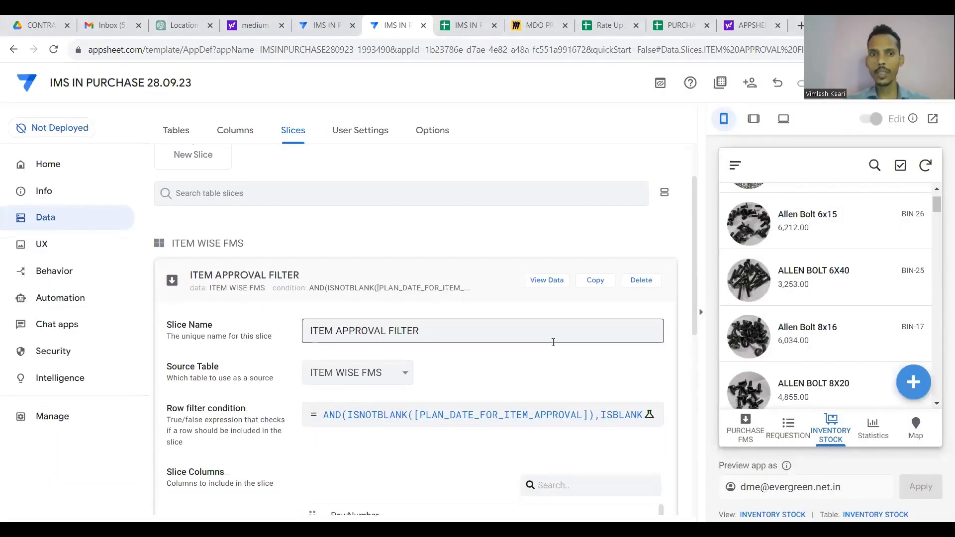
Rename the slice to ITEM APPROVAL FILTER STE2 and make a copy of it.
click(472, 327)
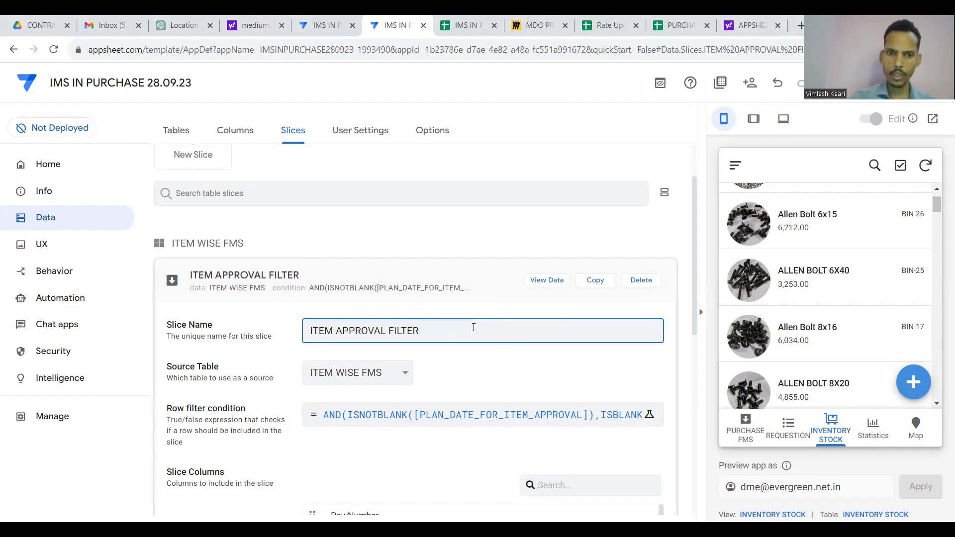
text(STE)
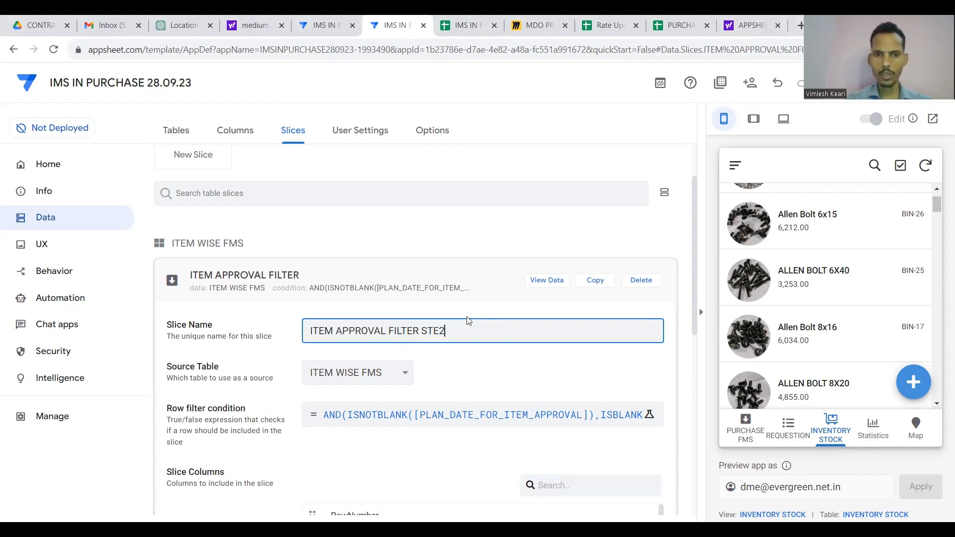
text(2)
click(591, 281)
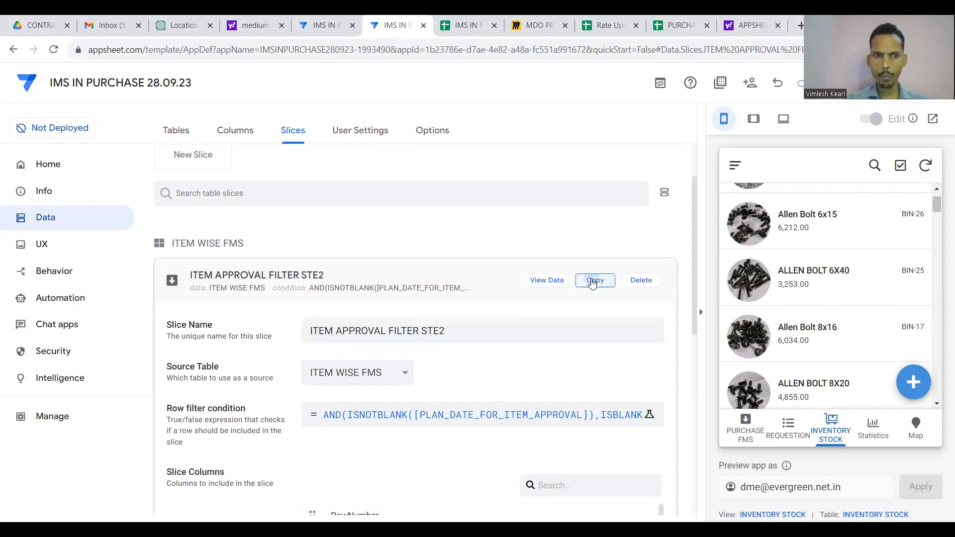
click(463, 26)
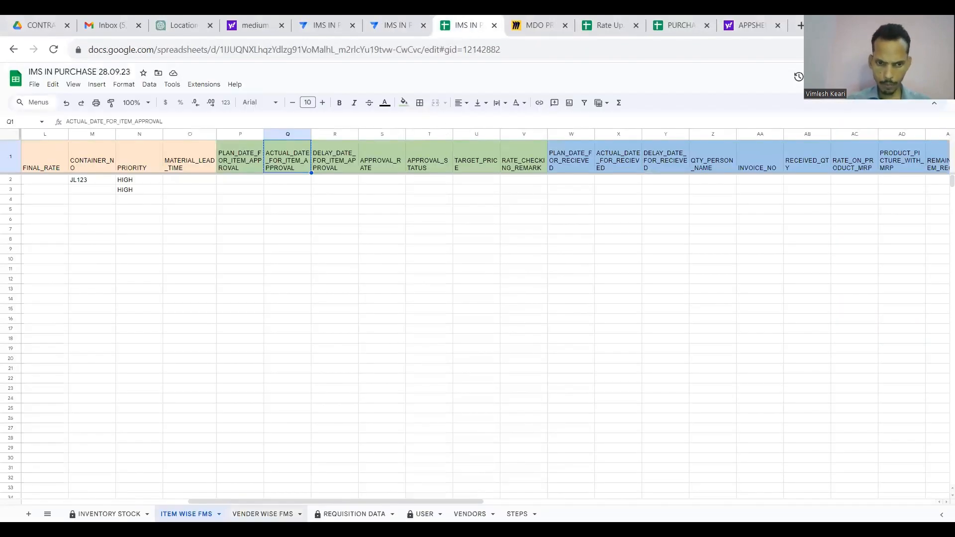
Copy the MATERIAL RECEIVED step name from cell B4 of the STEPS sheet.
click(523, 410)
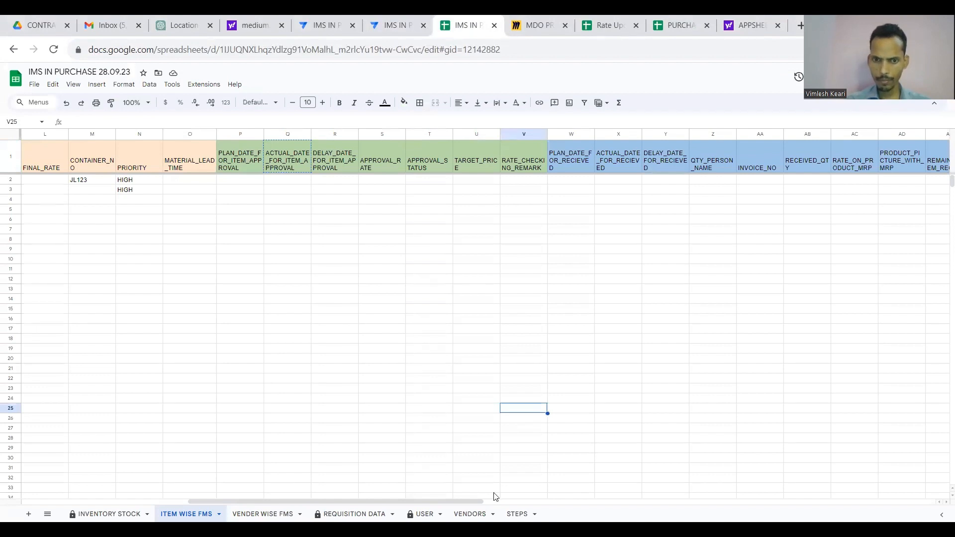
click(517, 513)
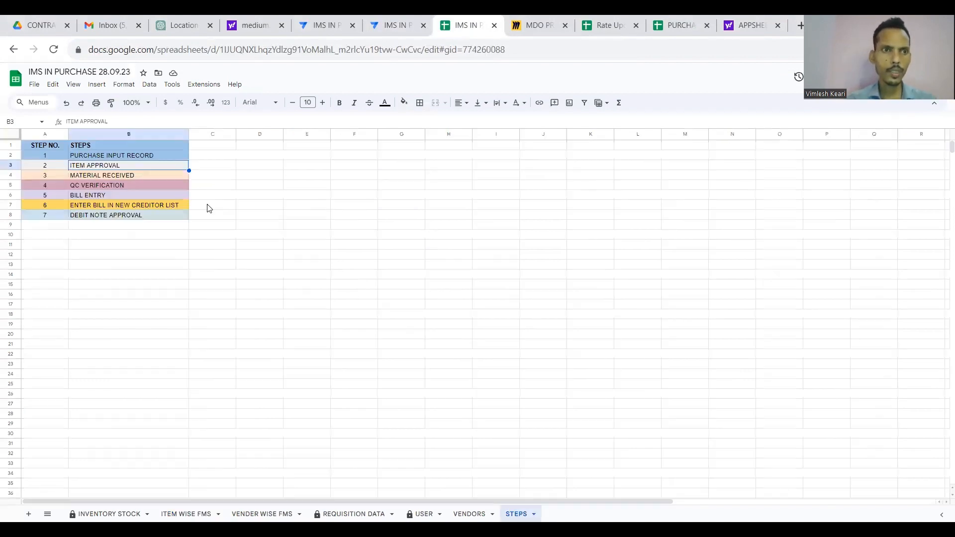
click(129, 176)
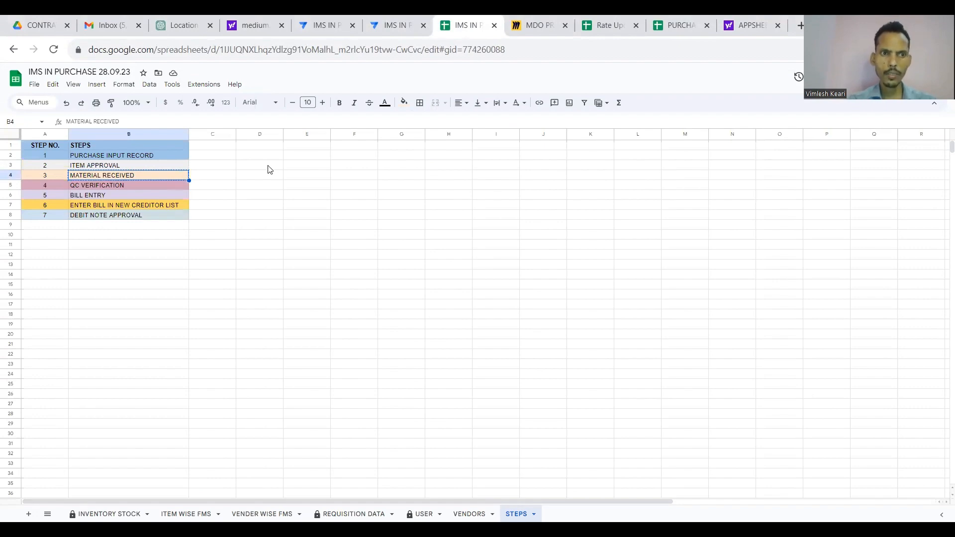
click(396, 24)
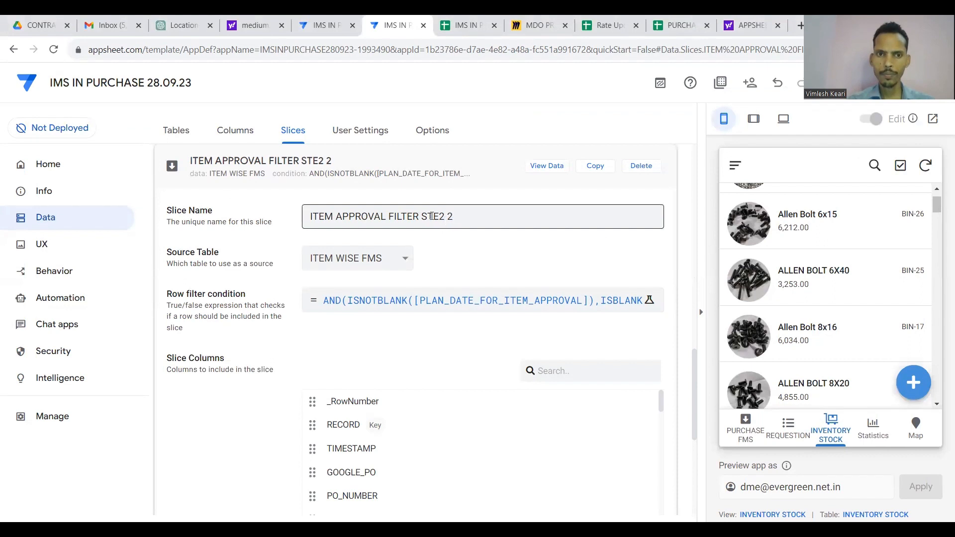
Rename the duplicated slice to MATERIAL RECEIVEDL FILTER STE3.
click(387, 217)
key(shift+Left)
key(shift+Left)
key(shift+Left)
key(shift+Left)
key(shift+Left)
key(shift+Left)
key(shift+Left)
key(shift+Left)
key(shift+Left)
key(shift+Left)
key(shift+Left)
key(shift+Left)
key(shift+Left)
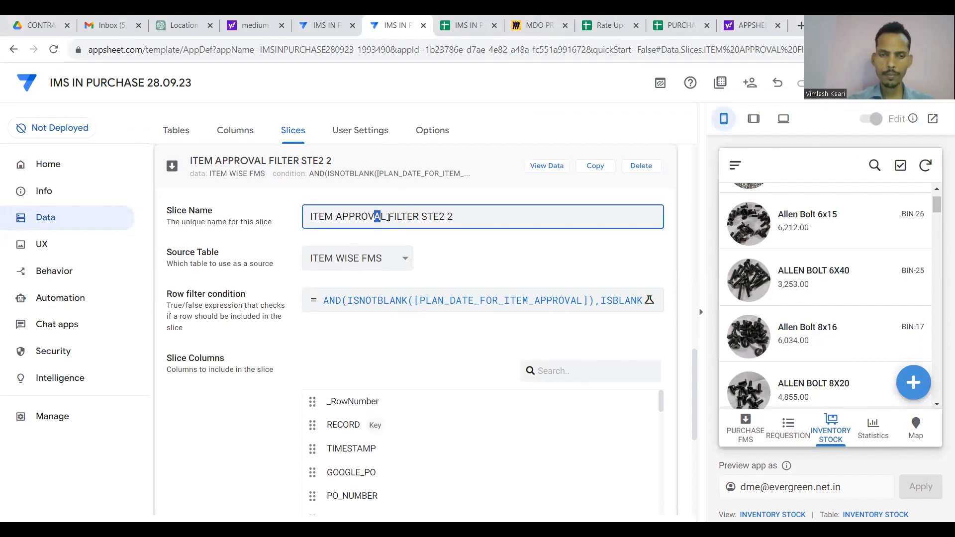
key(ctrl+v)
key(Right)
key(Right)
key(Right)
key(Right)
key(Right)
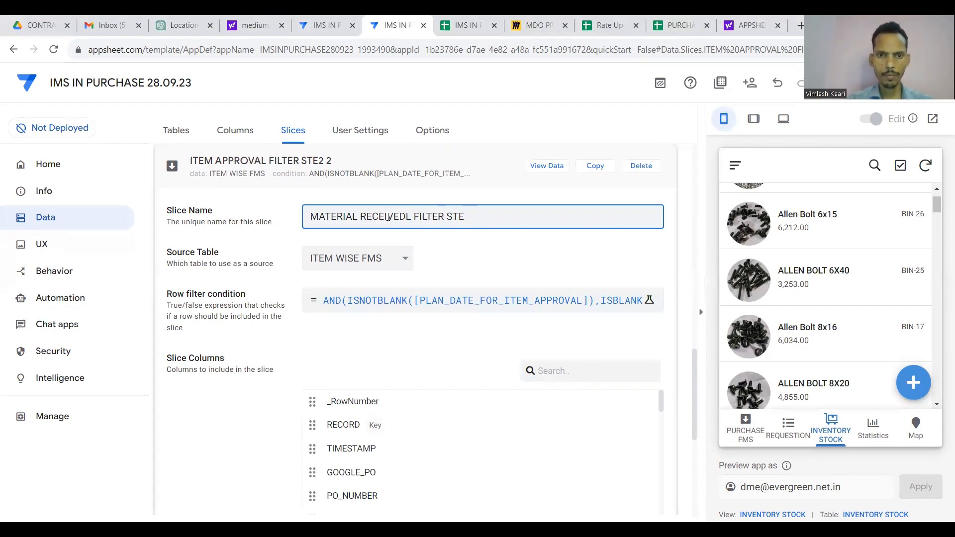
text(3)
Open the slice's row filter and copy the PLAN_DATE_FOR_RECIEVED column name from ITEM WISE FMS.
click(405, 301)
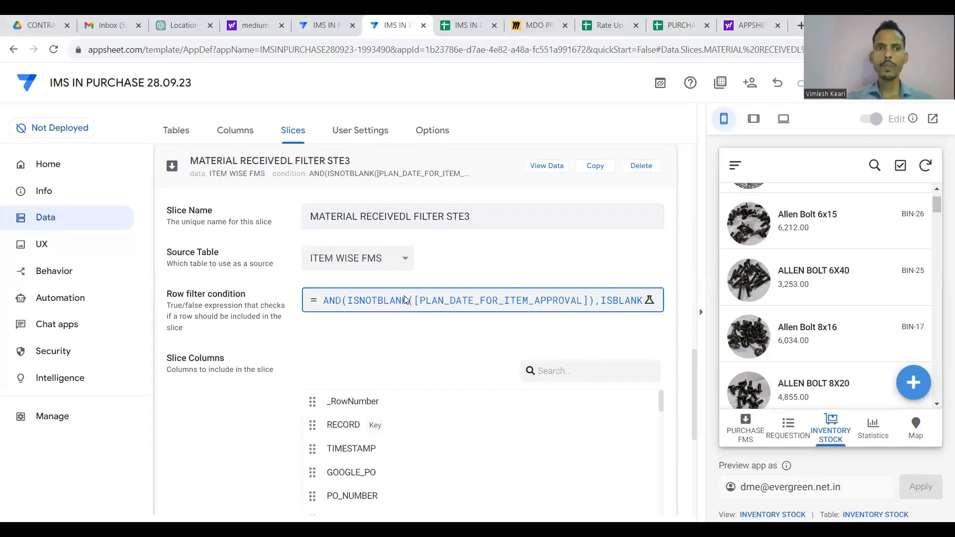
click(436, 224)
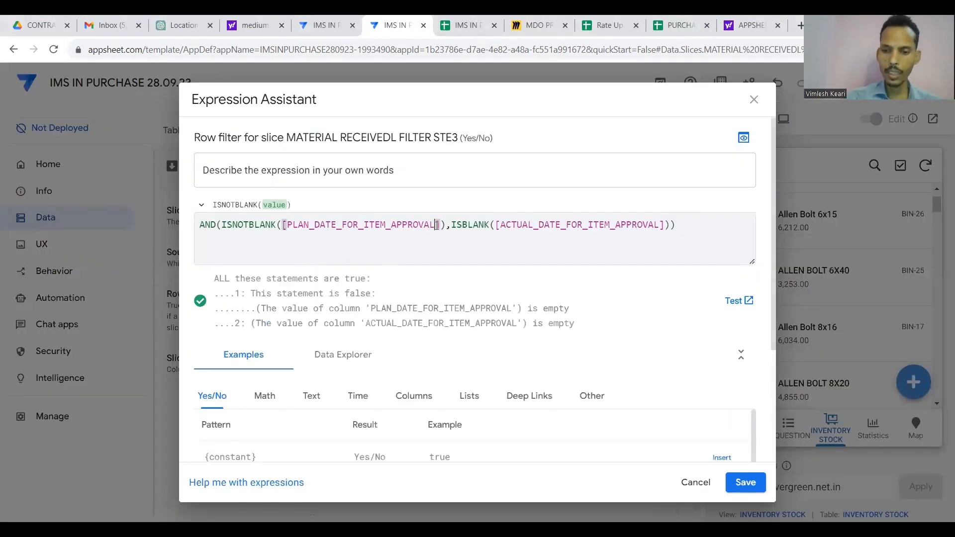
key(BackSpace)
key(BackSpace)
key(BackSpace)
key(BackSpace)
key(BackSpace)
key(BackSpace)
key(BackSpace)
key(BackSpace)
key(BackSpace)
key(BackSpace)
key(BackSpace)
key(BackSpace)
key(BackSpace)
key(BackSpace)
key(BackSpace)
key(BackSpace)
key(BackSpace)
key(BackSpace)
key(BackSpace)
key(BackSpace)
key(BackSpace)
key(BackSpace)
key(BackSpace)
key(BackSpace)
key(BackSpace)
key(BackSpace)
key(BackSpace)
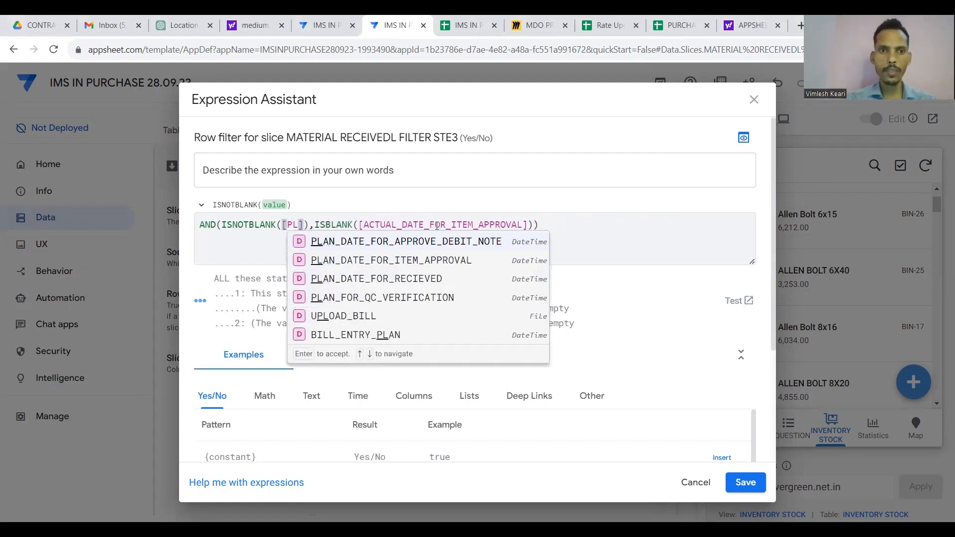
click(322, 25)
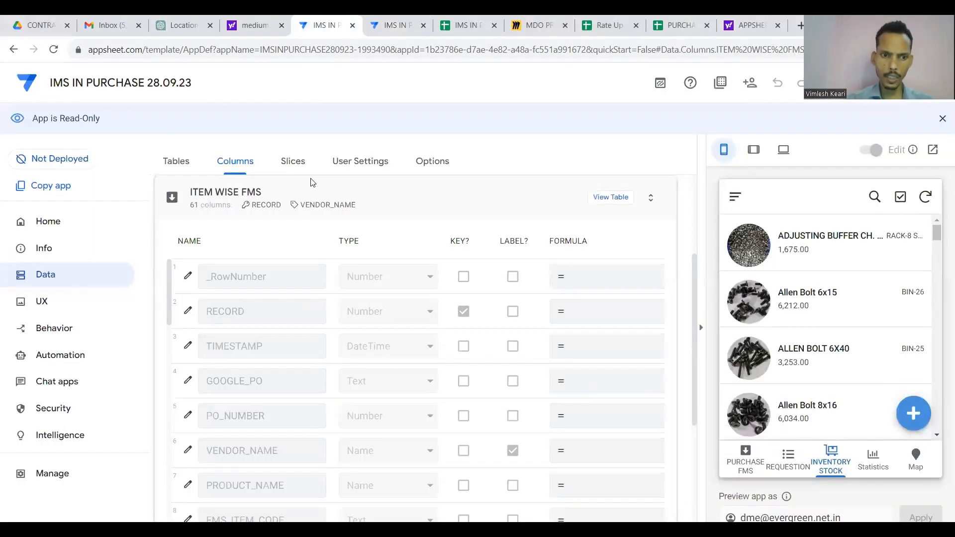
click(468, 23)
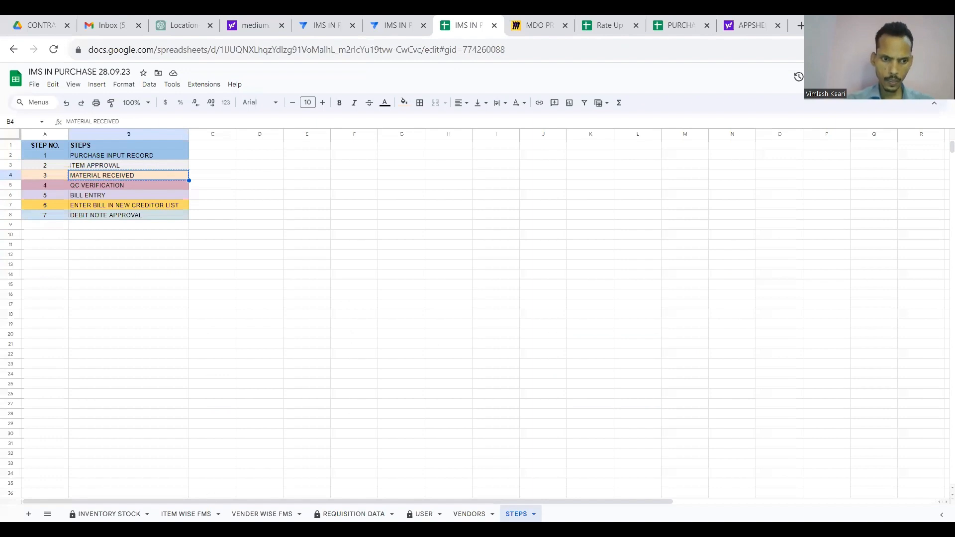
click(186, 513)
scroll(455, 283, right, 2)
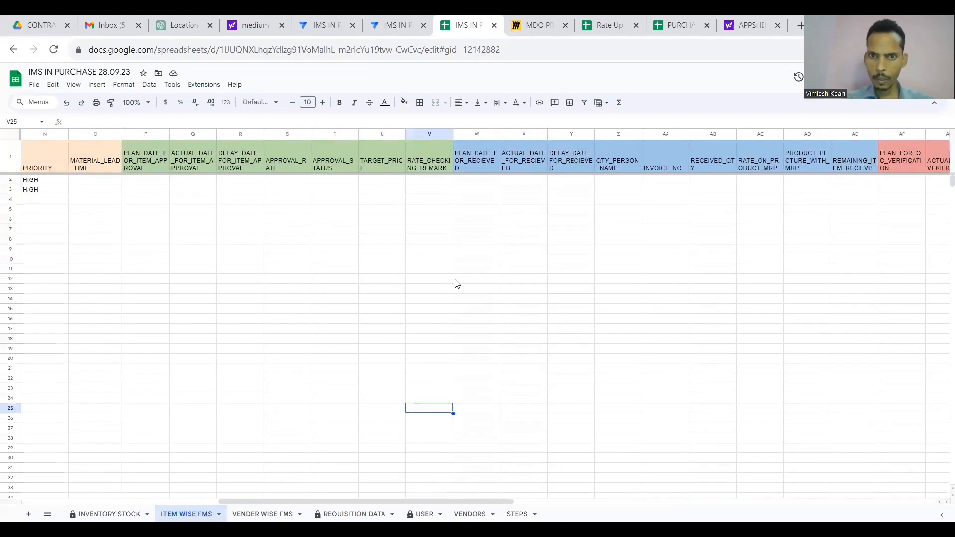
click(475, 161)
key(Left)
key(Left)
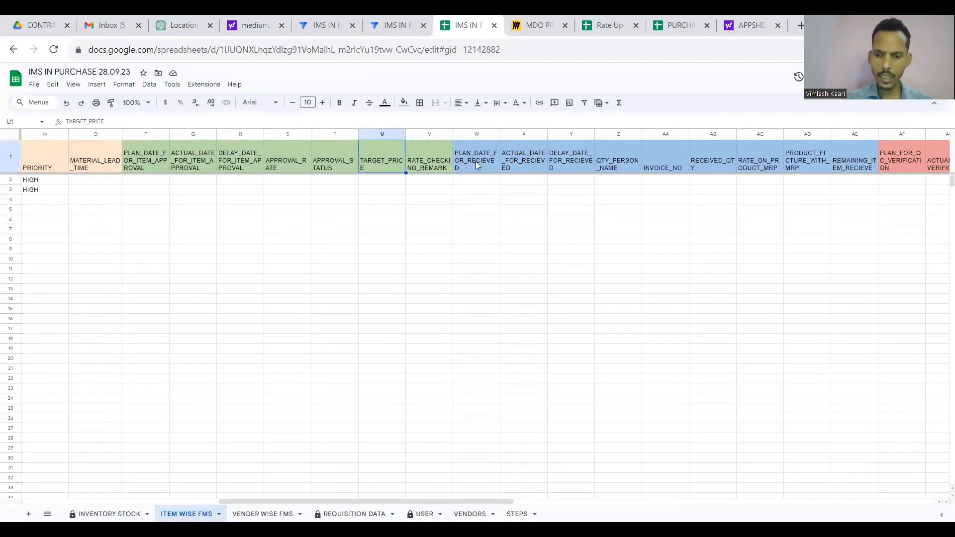
key(Right)
key(Right)
key(ctrl+c)
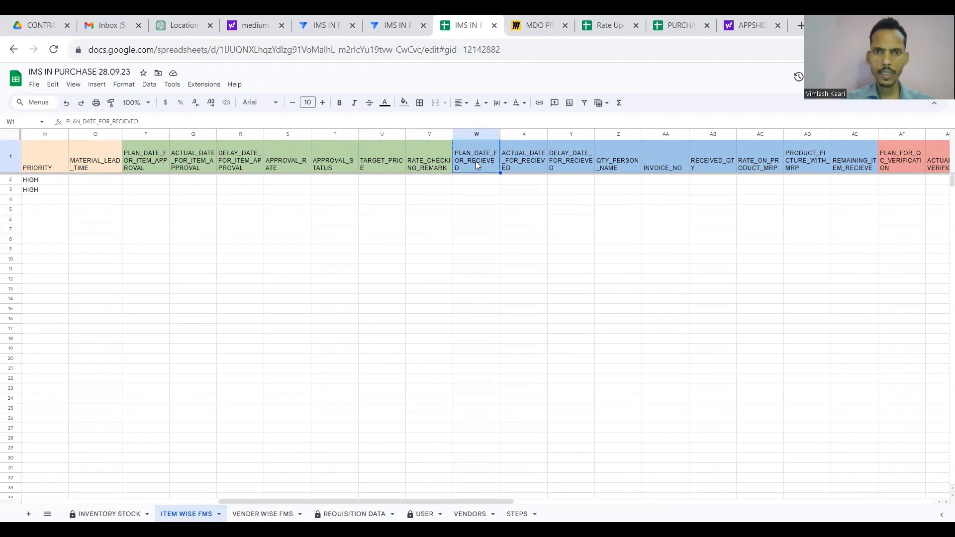
Close the extra AppSheet tab, swap ACTUAL_DATE_FOR_ITEM_APPROVAL for ACTUAL_DATE_FOR_RECIEVED, and save the filter.
click(323, 24)
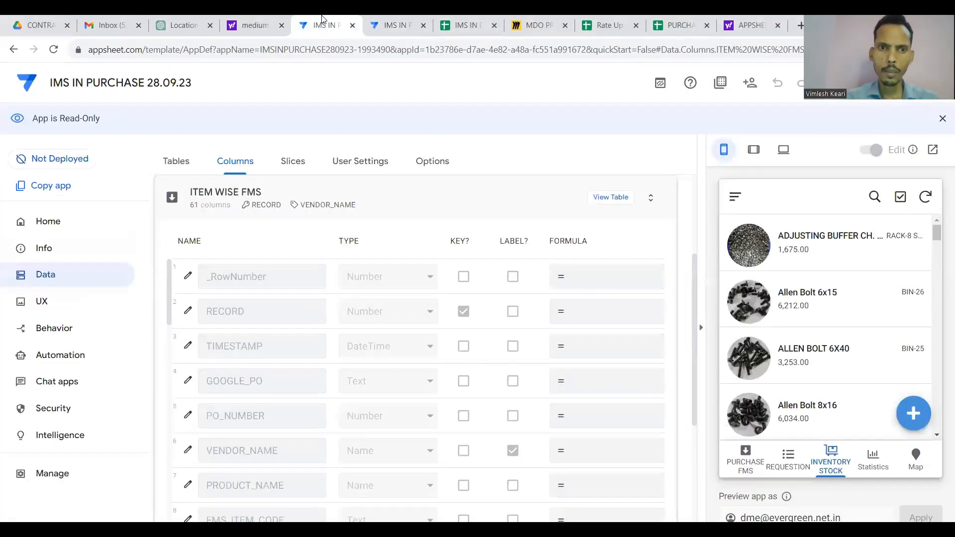
click(942, 118)
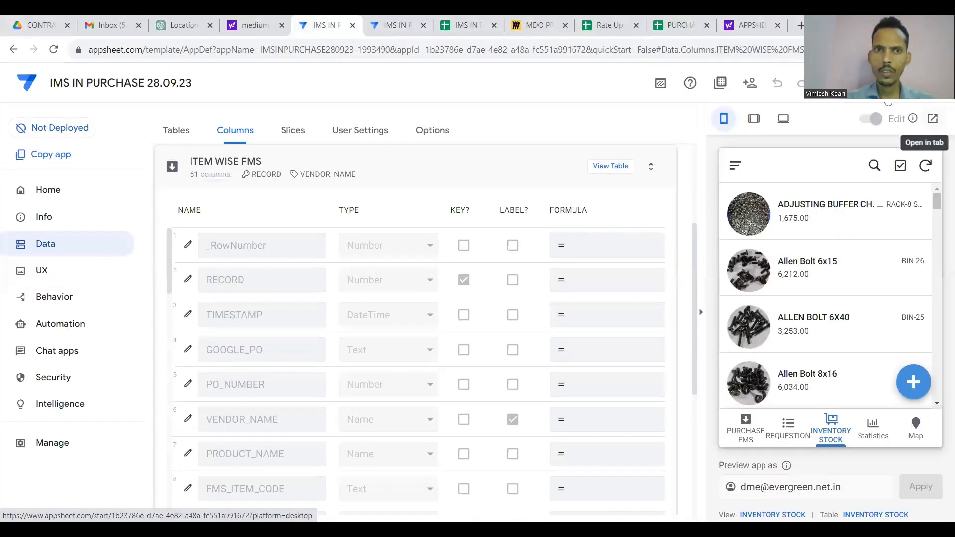
click(392, 19)
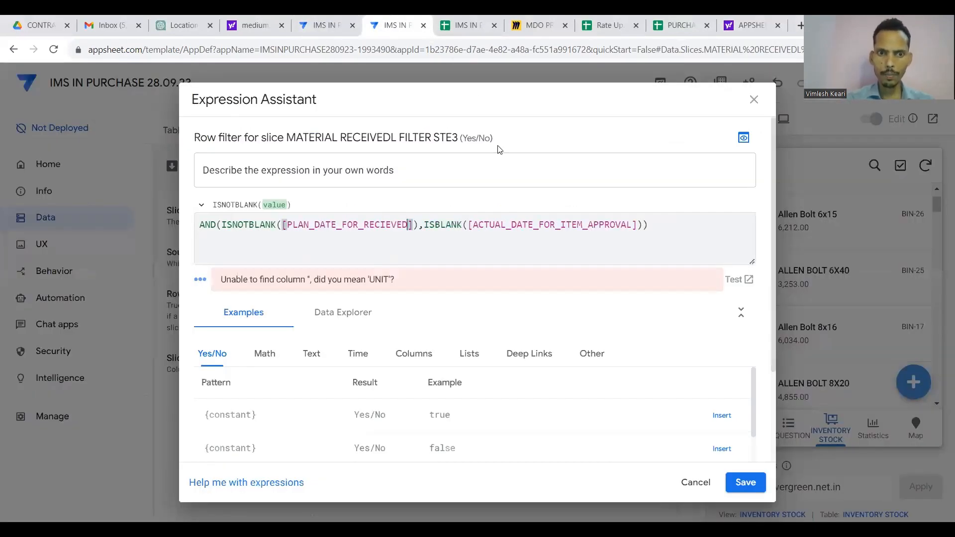
click(456, 18)
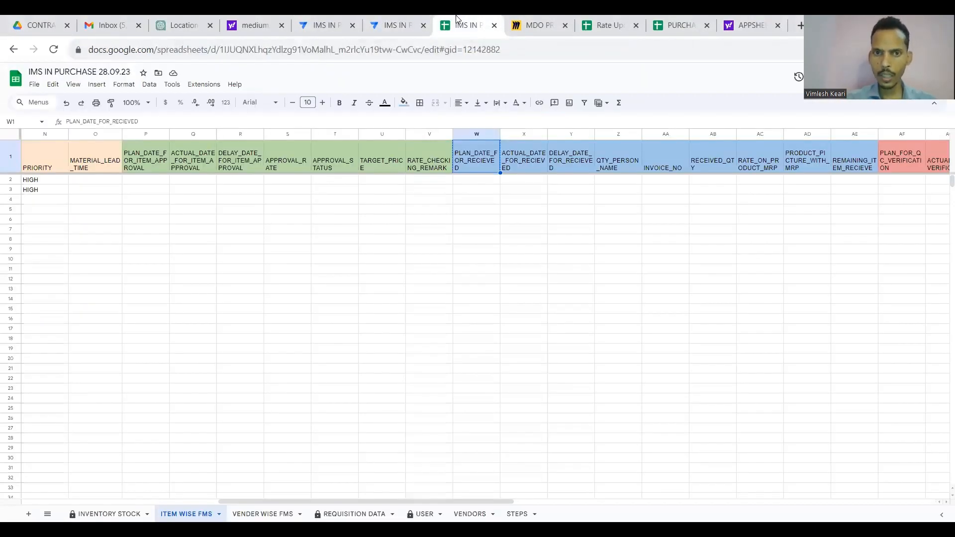
click(323, 19)
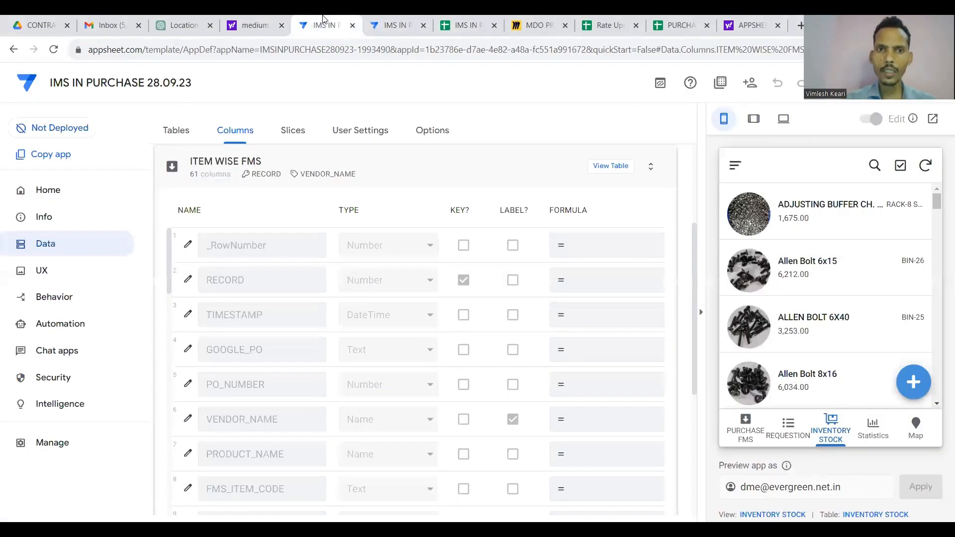
click(353, 25)
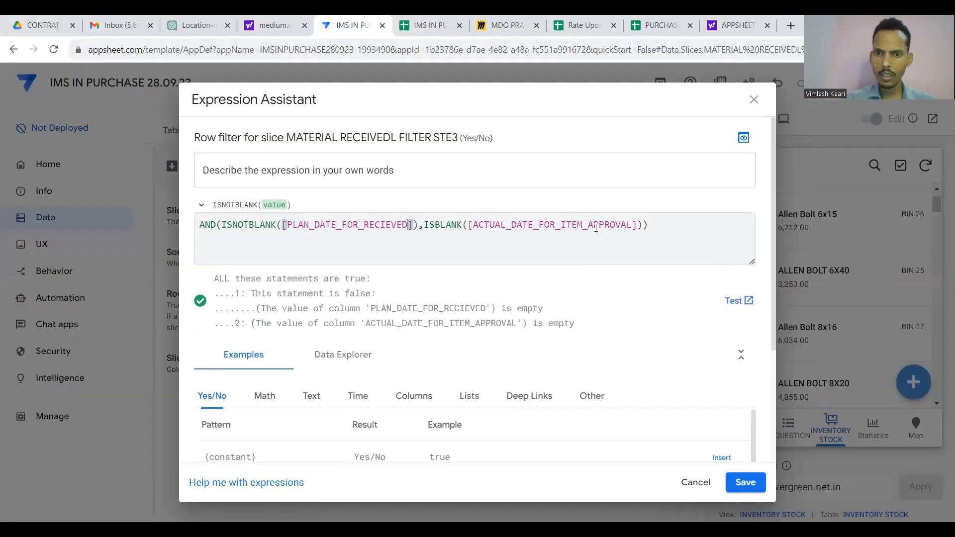
click(635, 224)
key(shift+Left)
key(shift+Left)
key(shift+Left)
key(shift+Left)
key(shift+Left)
key(shift+Left)
key(shift+Left)
key(shift+Left)
key(shift+Left)
key(shift+Left)
key(shift+Left)
key(shift+Left)
key(shift+Left)
key(shift+Left)
key(shift+Left)
key(shift+Left)
key(shift+Left)
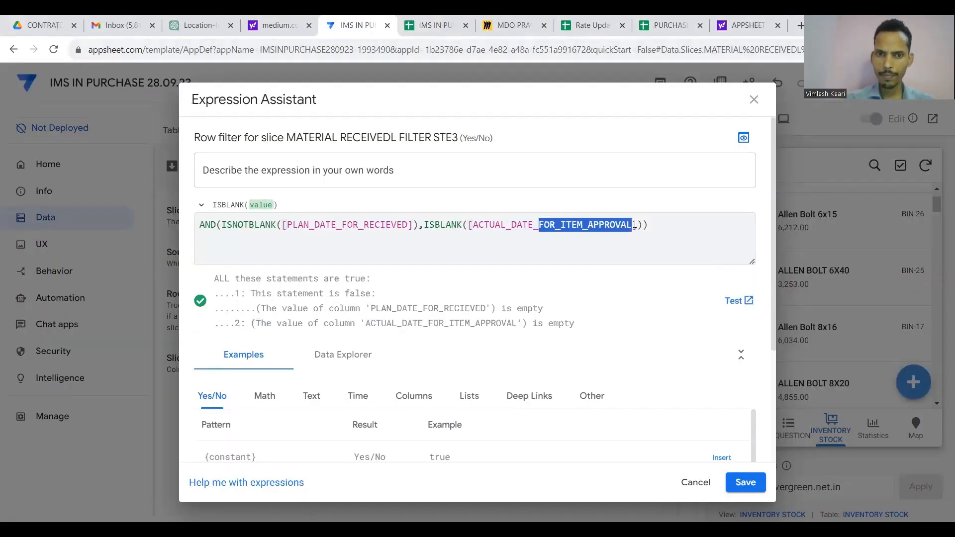
key(shift+Left)
key(shift+Left)
key(shift+Left)
key(shift+Left)
key(shift+Left)
key(shift+Left)
key(shift+Left)
key(shift+Left)
key(shift+Left)
key(shift+Left)
key(shift+Left)
key(shift+Left)
key(ctrl+v)
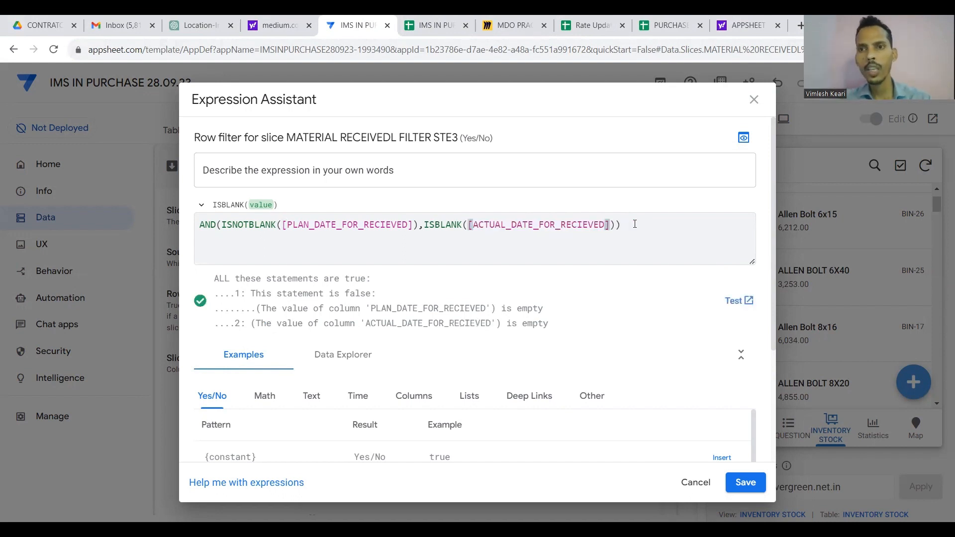
click(747, 480)
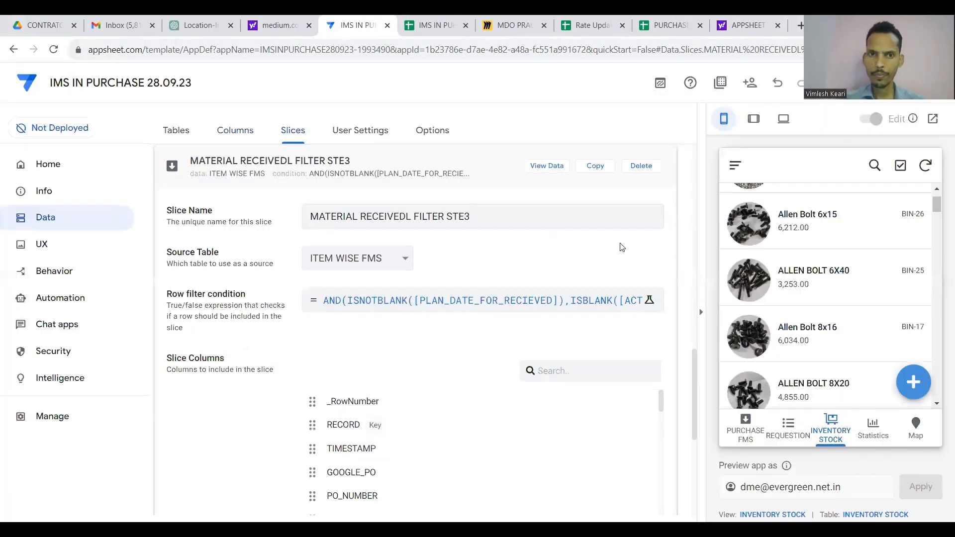
Collapse the STE3 and STE2 slice panels and save the app.
click(473, 163)
scroll(492, 247, up, 4)
scroll(494, 248, up, 4)
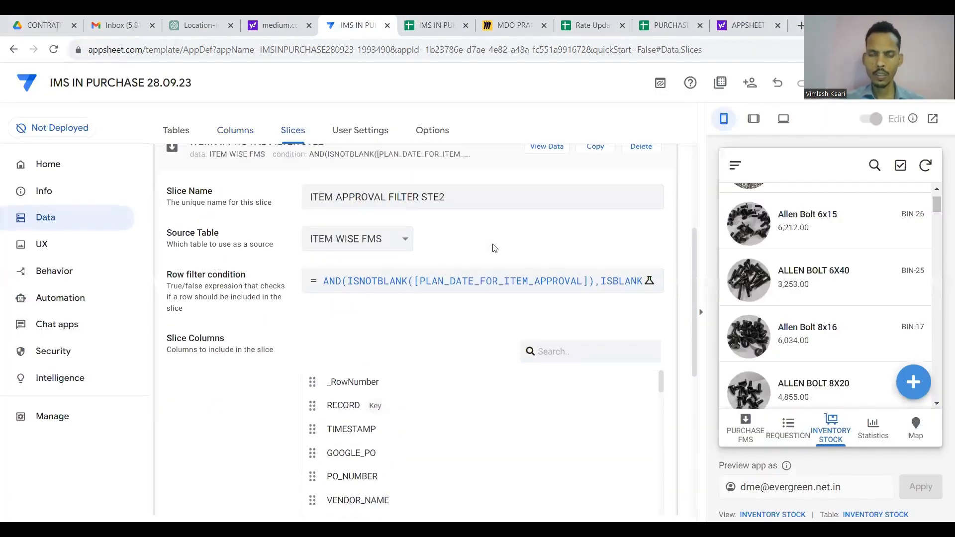
click(497, 223)
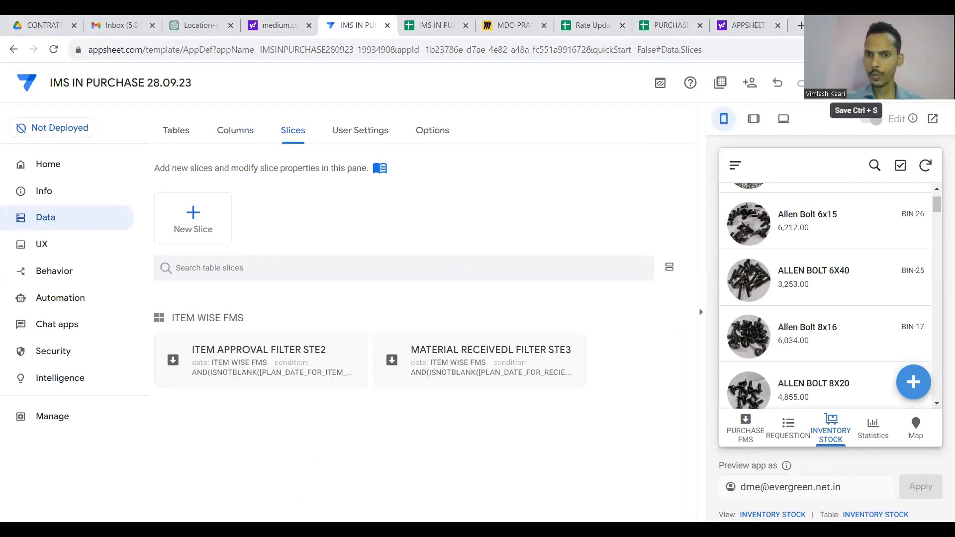
click(831, 84)
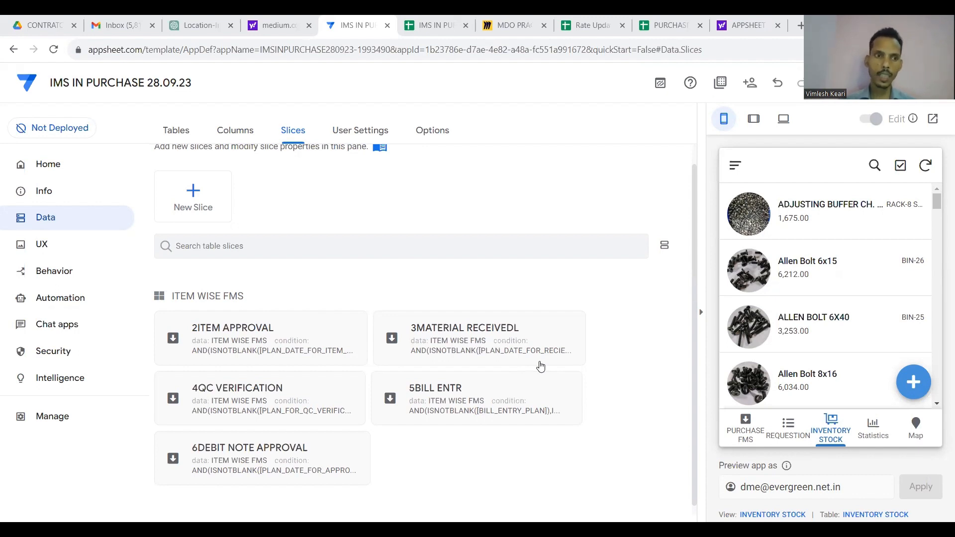
Create a blank new view under UX > Views.
click(80, 274)
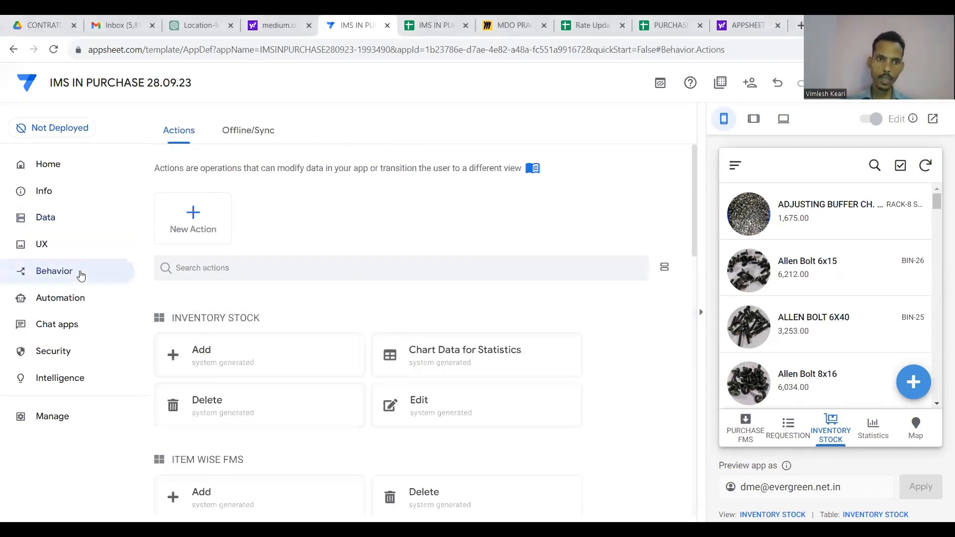
scroll(283, 292, down, 1)
scroll(283, 292, up, 1)
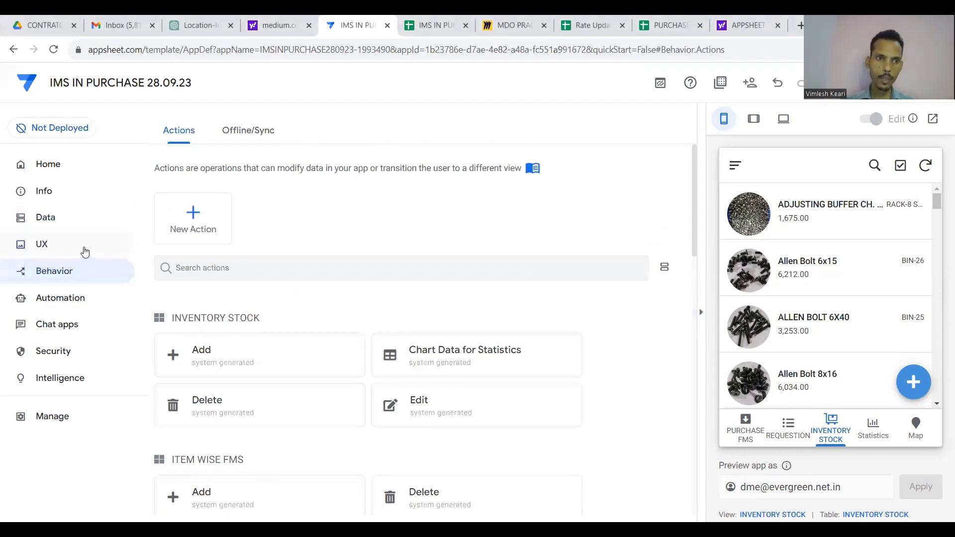
click(86, 249)
scroll(301, 336, down, 4)
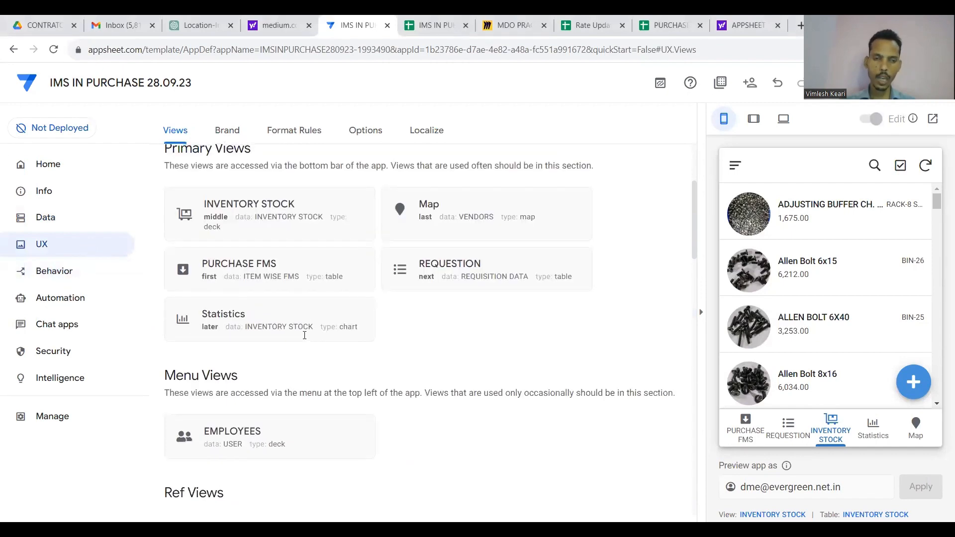
scroll(304, 330, up, 4)
click(201, 220)
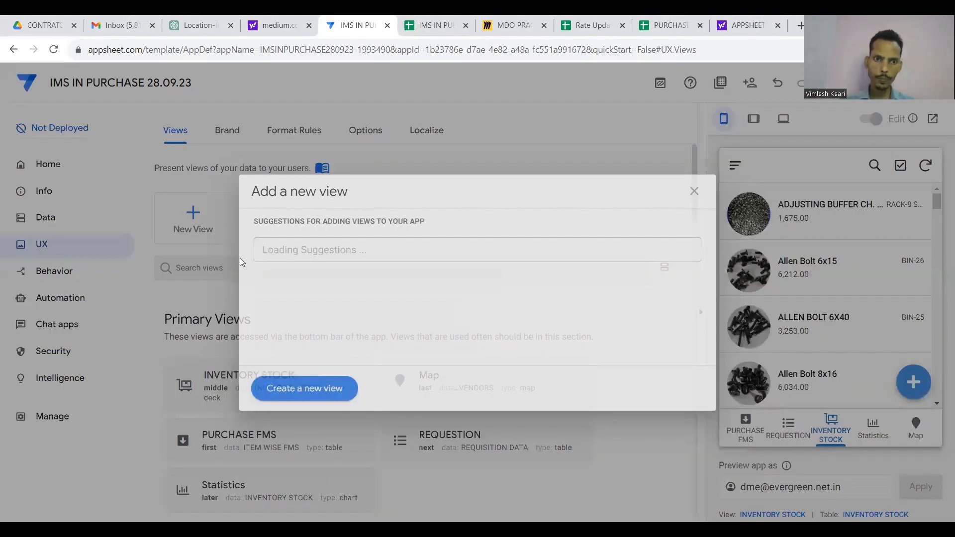
click(311, 394)
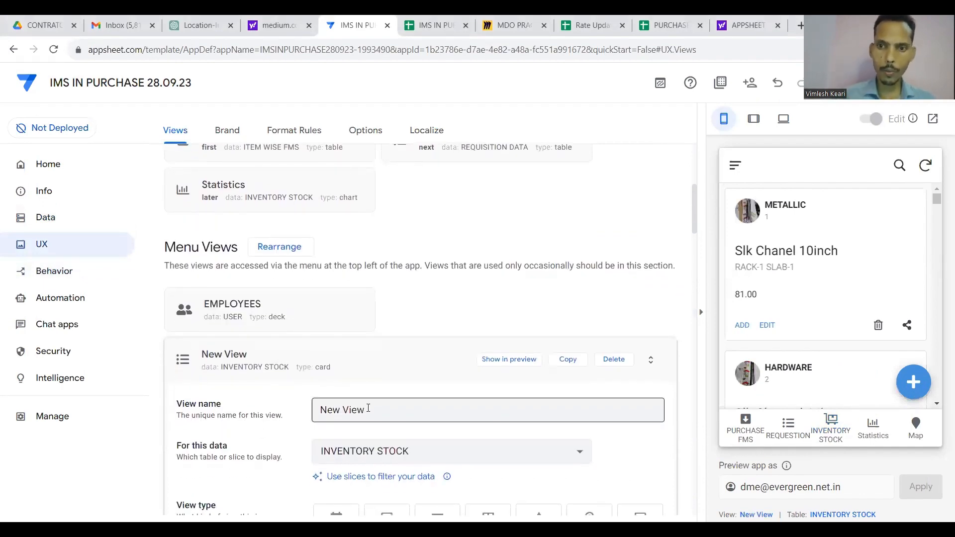
Name the new view ITEM APPROVAL.
click(368, 408)
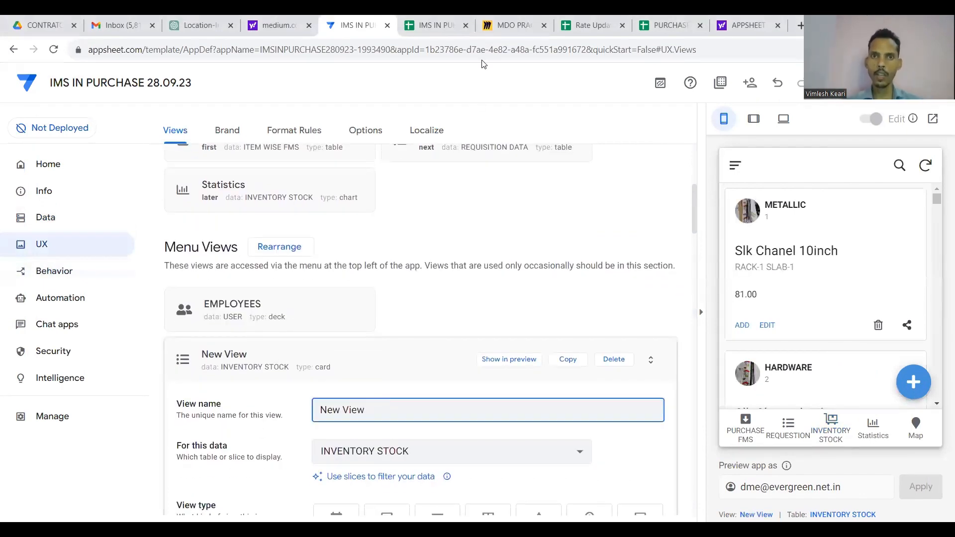
click(436, 25)
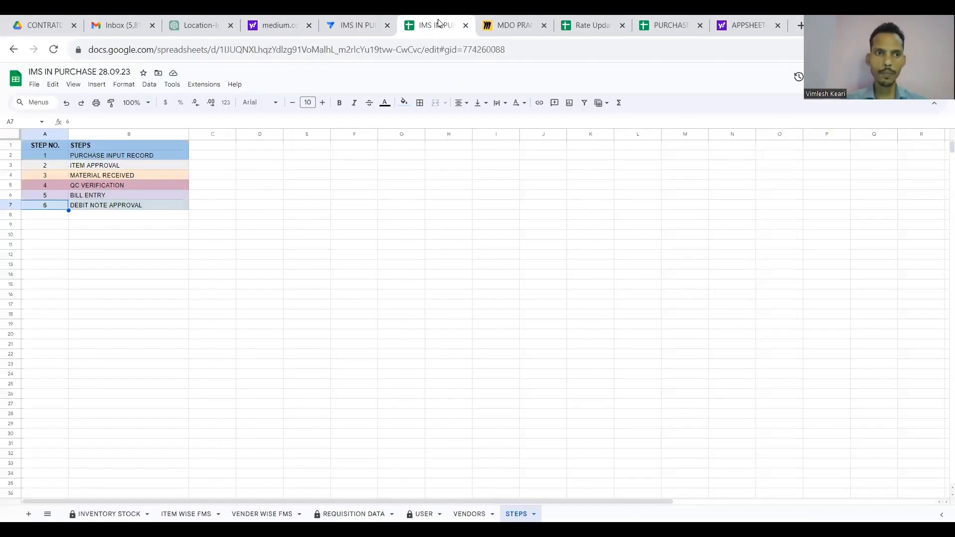
click(147, 168)
click(361, 22)
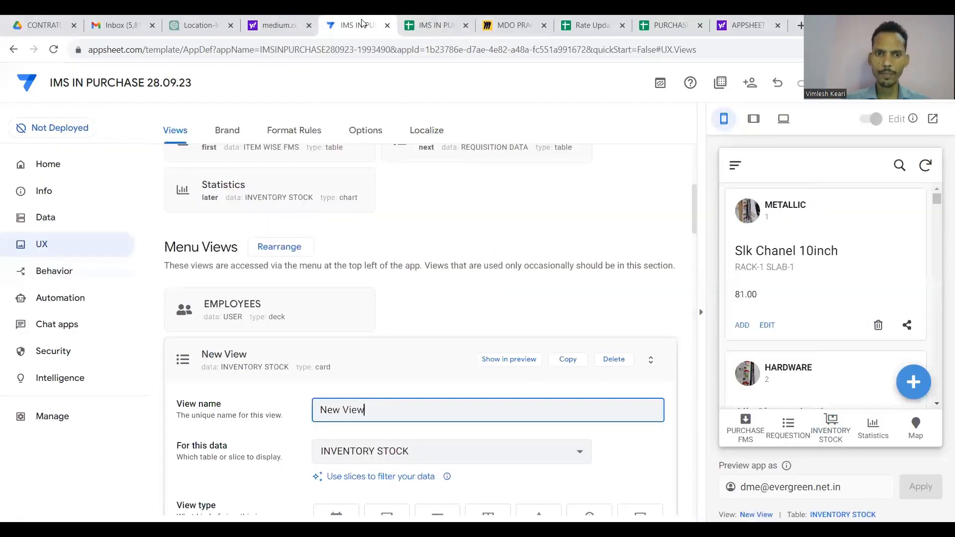
key(BackSpace)
key(BackSpace)
key(BackSpace)
key(BackSpace)
key(BackSpace)
key(BackSpace)
key(BackSpace)
key(BackSpace)
text(ITEM APPROVAL)
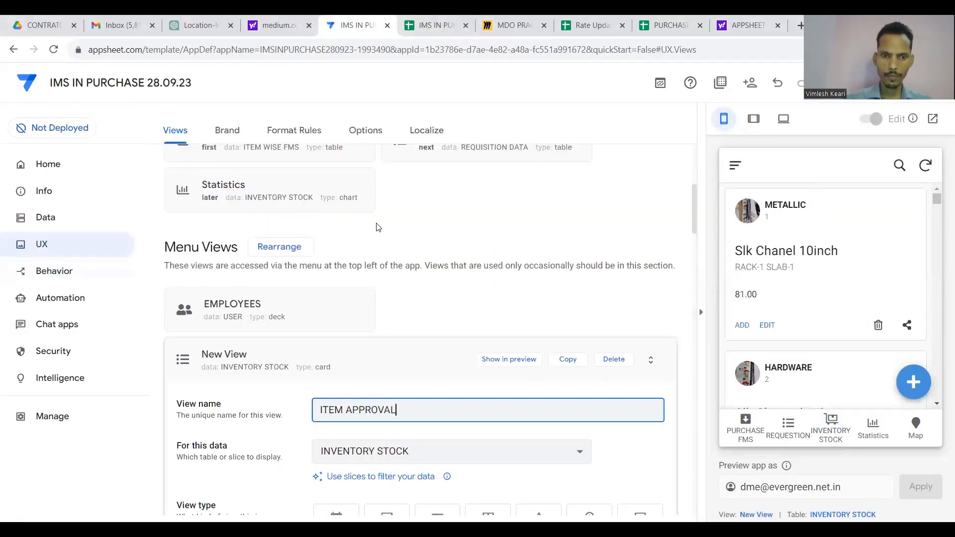
Point the view at the 2ITEM APPROVAL slice as a deck and duplicate it.
scroll(401, 375, down, 3)
scroll(463, 329, down, 1)
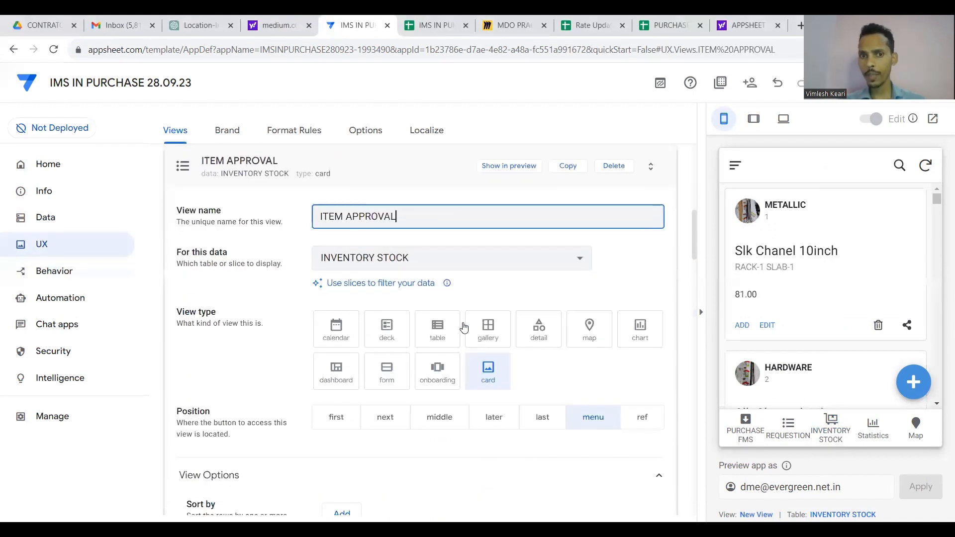
click(464, 263)
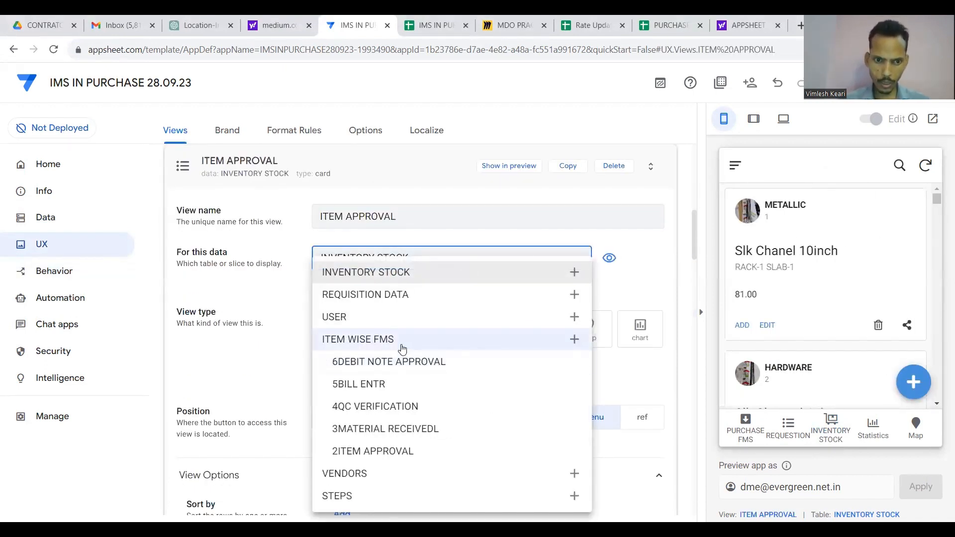
click(390, 451)
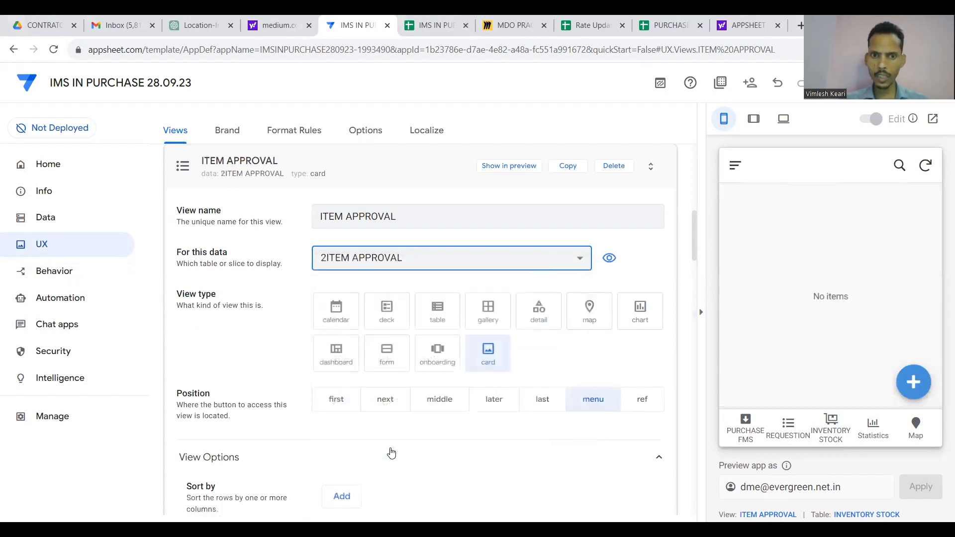
click(387, 313)
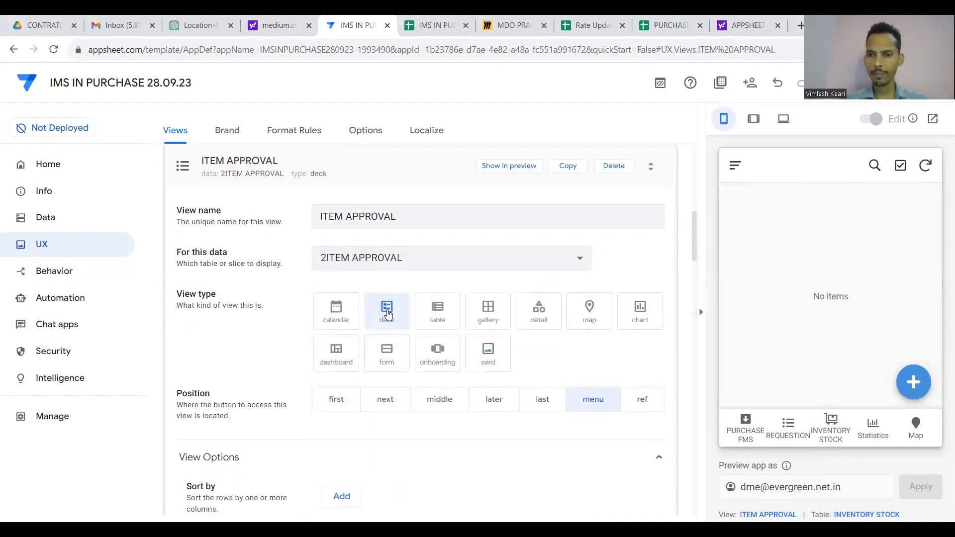
scroll(410, 415, down, 2)
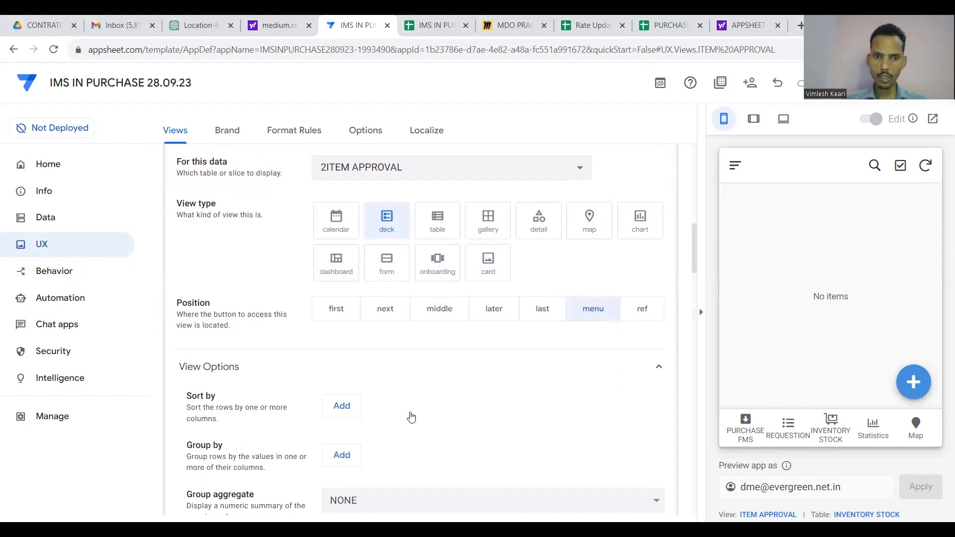
scroll(464, 316, up, 4)
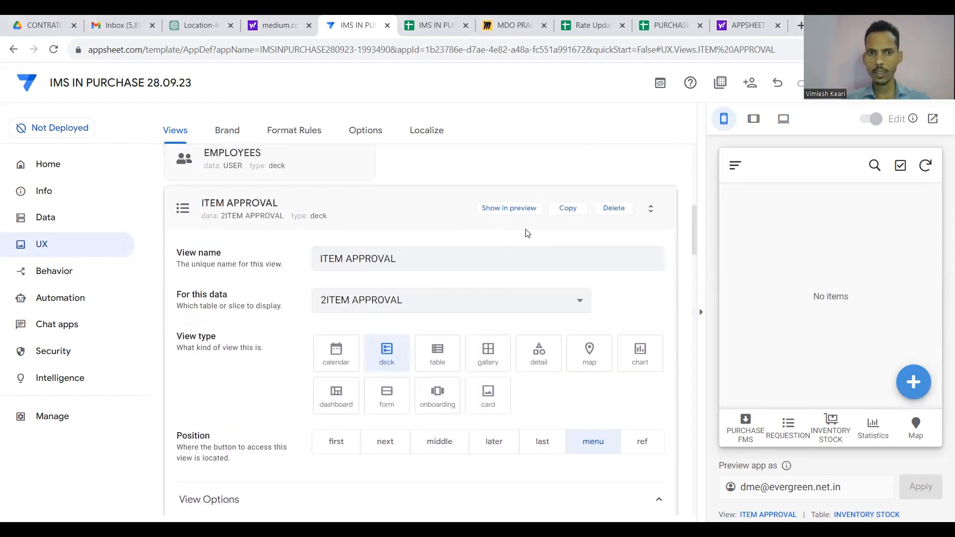
click(567, 209)
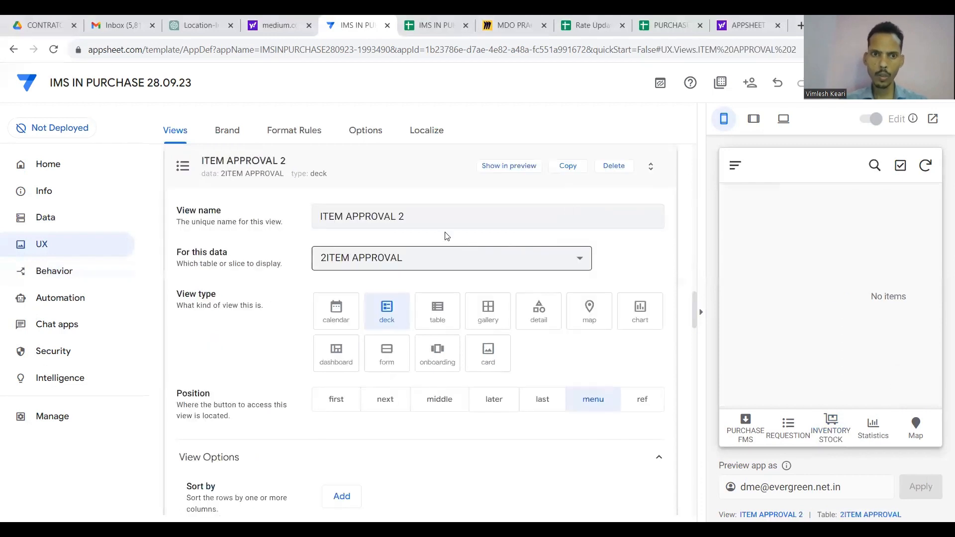
Base the copied view on 3MATERIAL RECEIVEDL and rename it MATERIAL RECEIVED.
click(451, 265)
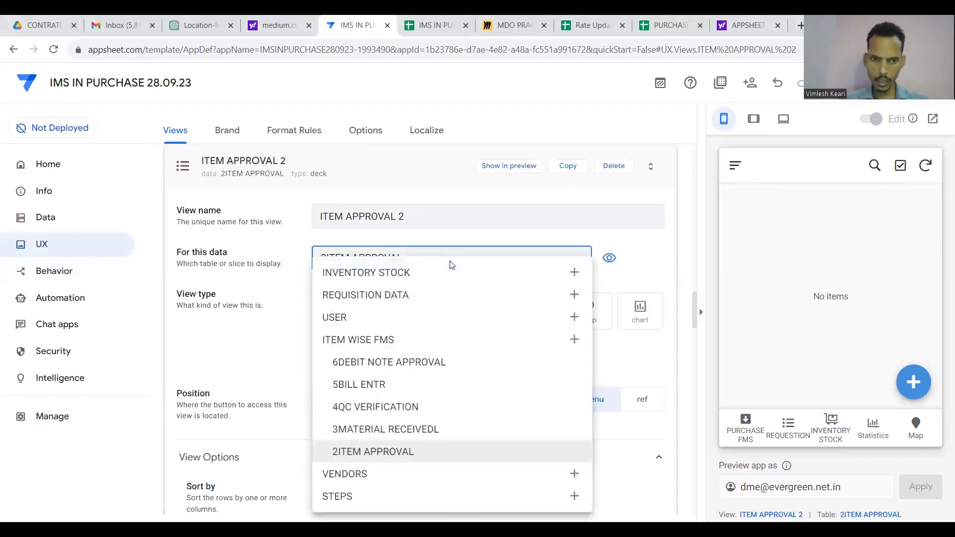
click(391, 430)
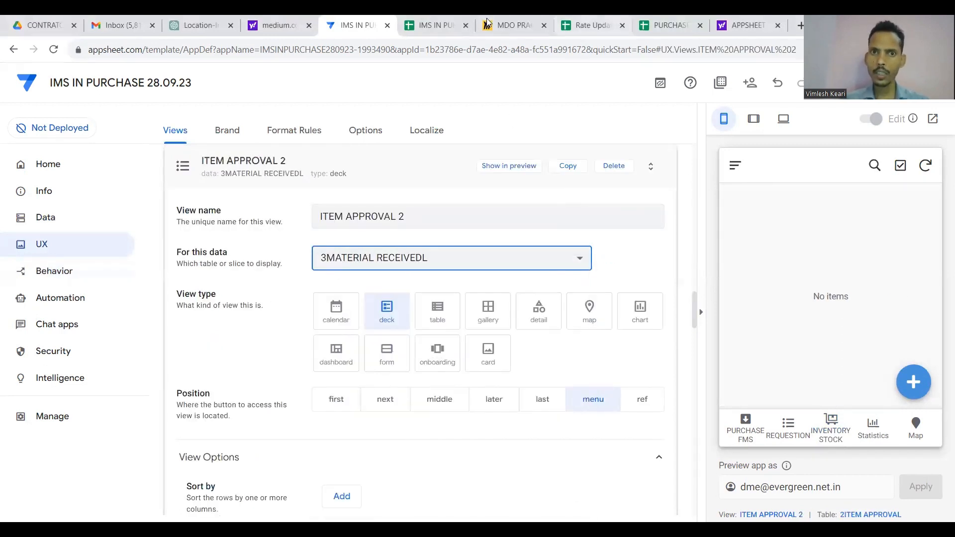
click(431, 25)
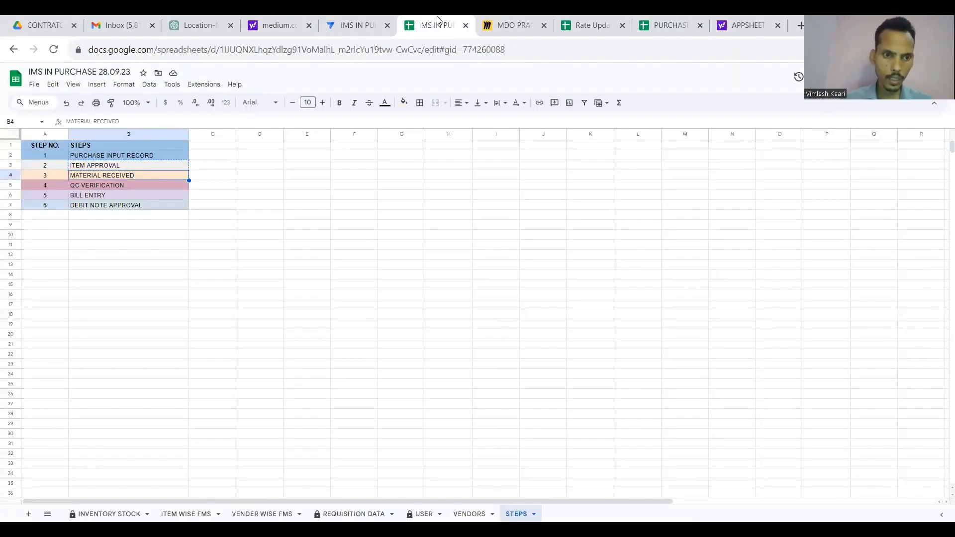
key(Down)
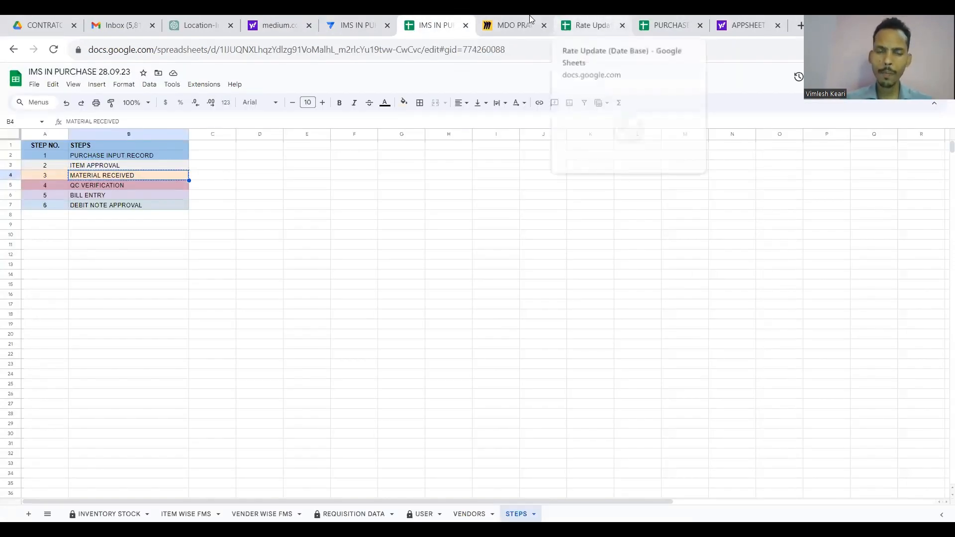
click(358, 24)
click(408, 214)
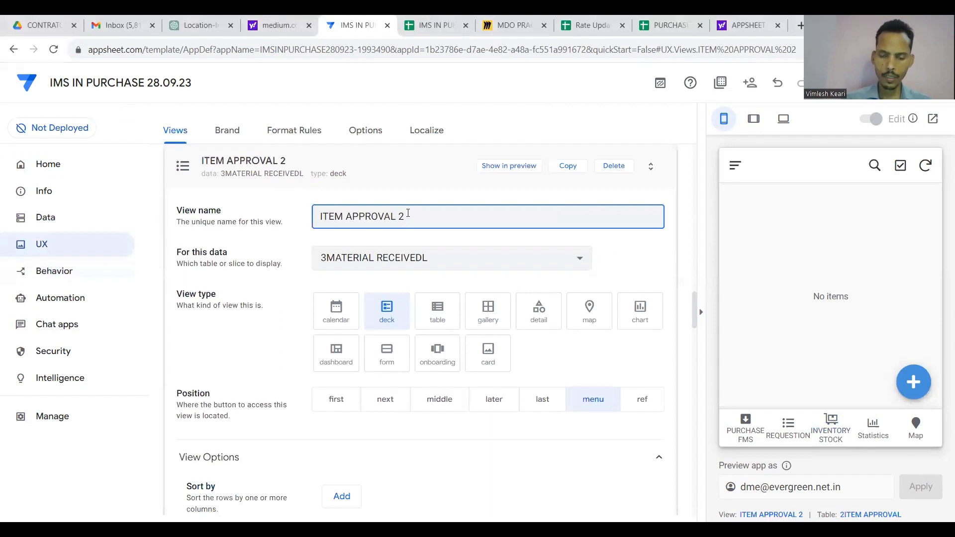
key(shift+Left)
key(shift+Left)
key(shift+Left)
key(shift+Left)
key(shift+Left)
key(shift+Left)
key(shift+Left)
key(shift+Left)
key(shift+Left)
key(shift+Left)
key(shift+Left)
key(shift+Left)
key(shift+Left)
key(shift+Left)
key(ctrl+v)
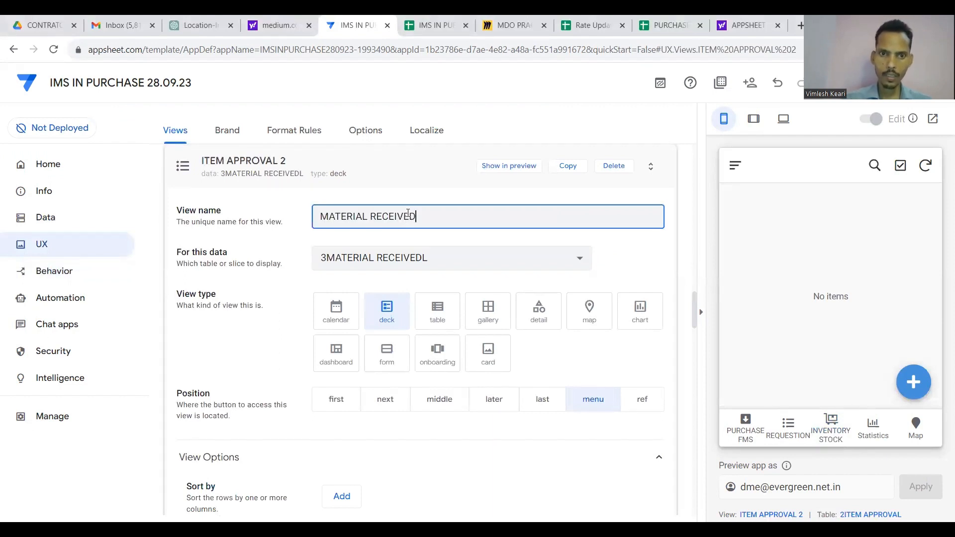
Duplicate the MATERIAL RECEIVED view and select the copy's name to replace it with QC VERIFICATION.
scroll(440, 197, up, 1)
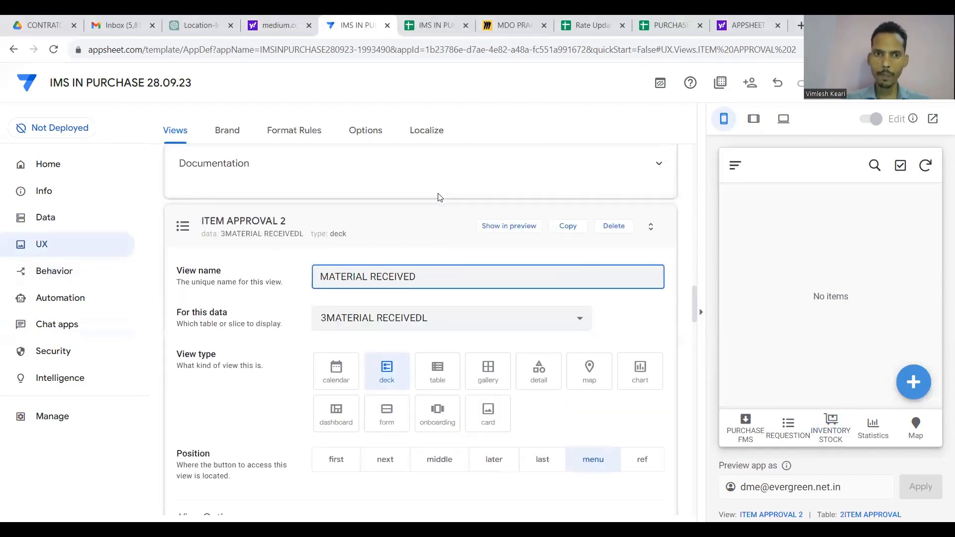
click(565, 231)
click(444, 265)
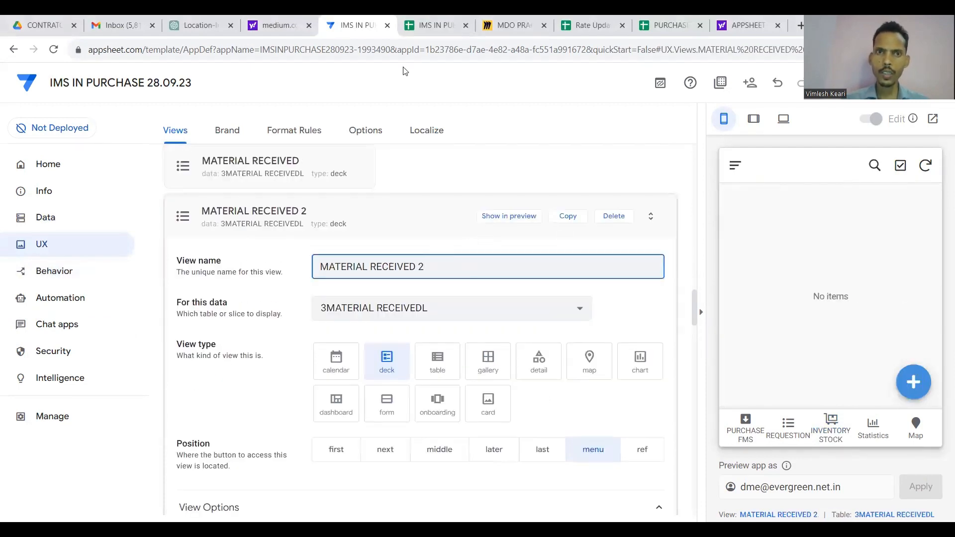
click(432, 25)
key(Down)
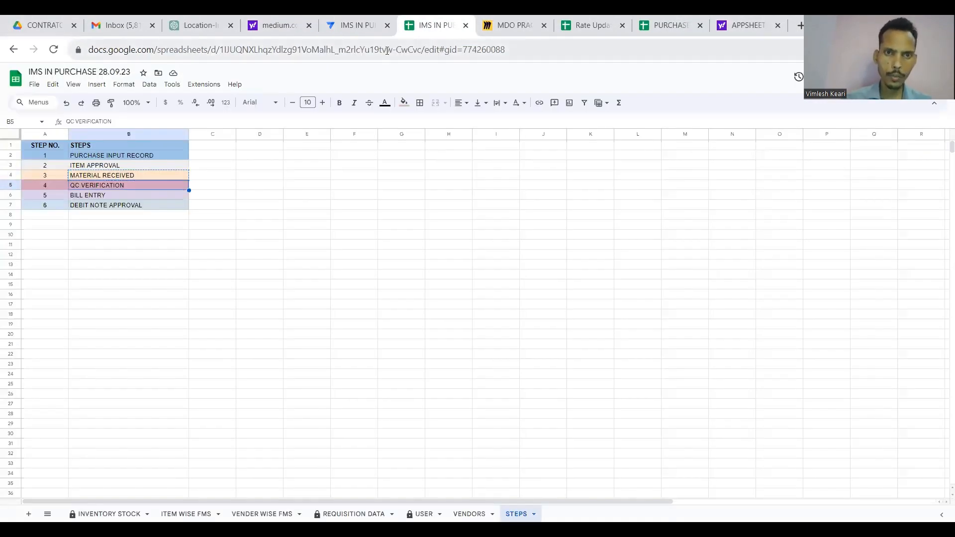
click(354, 25)
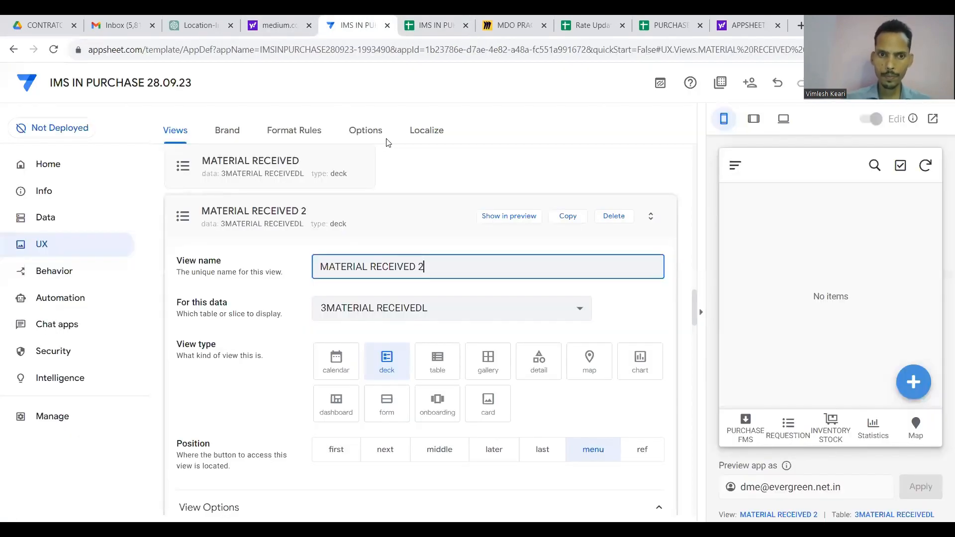
key(ctrl+a)
Name the copy QC VERIFICATION and base it on 4QC VERIFICATION.
text(QC VERIFICATION)
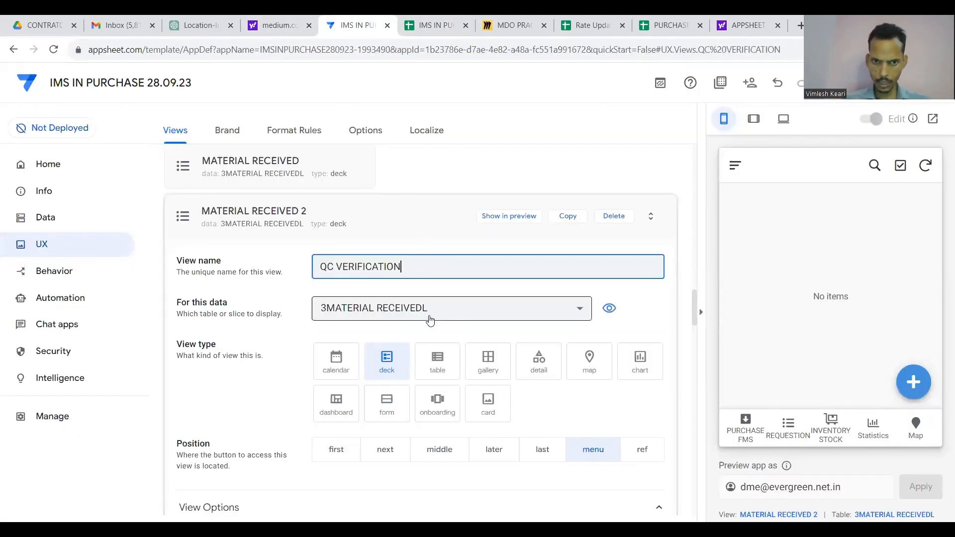
click(430, 320)
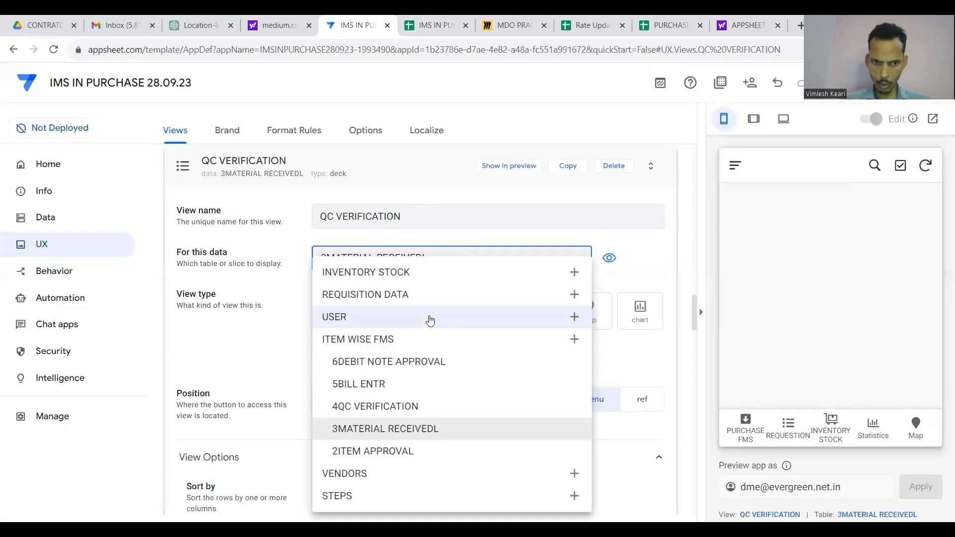
click(395, 406)
Duplicate QC VERIFICATION as BILL ENTRY, showing the 5BILL ENTR table.
click(566, 220)
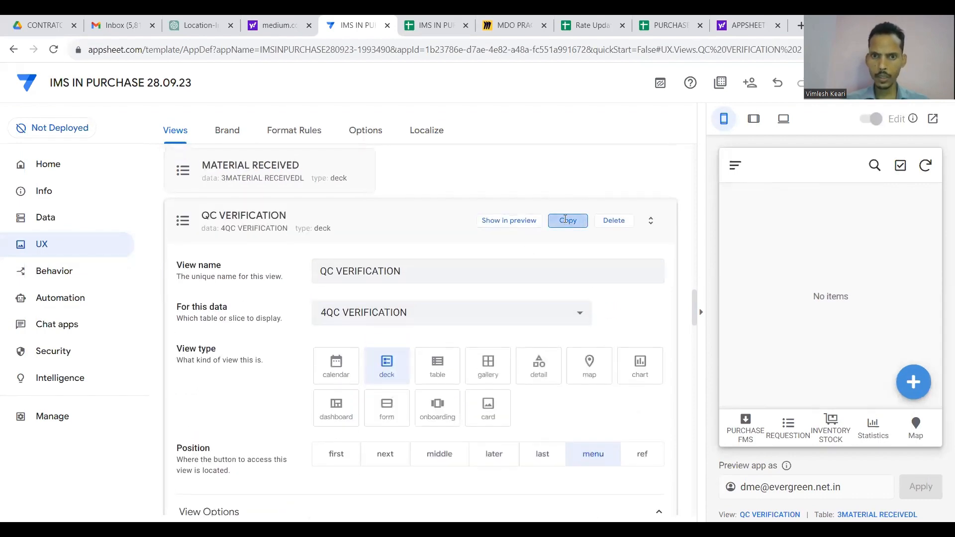
click(435, 25)
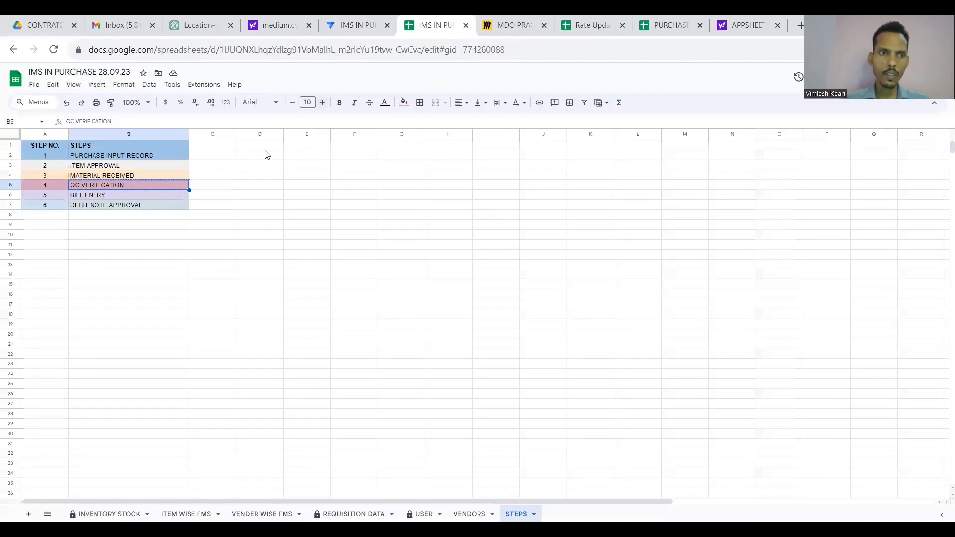
click(349, 21)
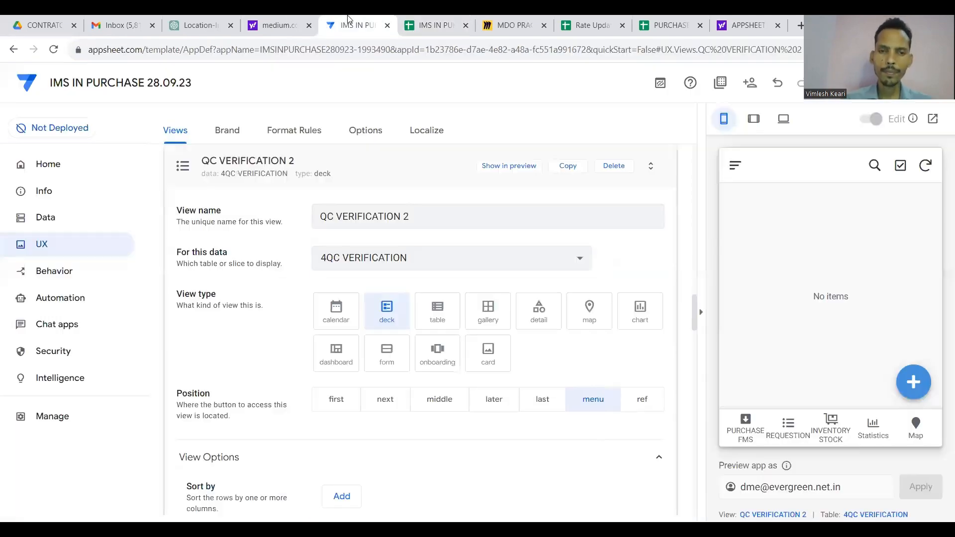
click(417, 213)
key(ctrl+a)
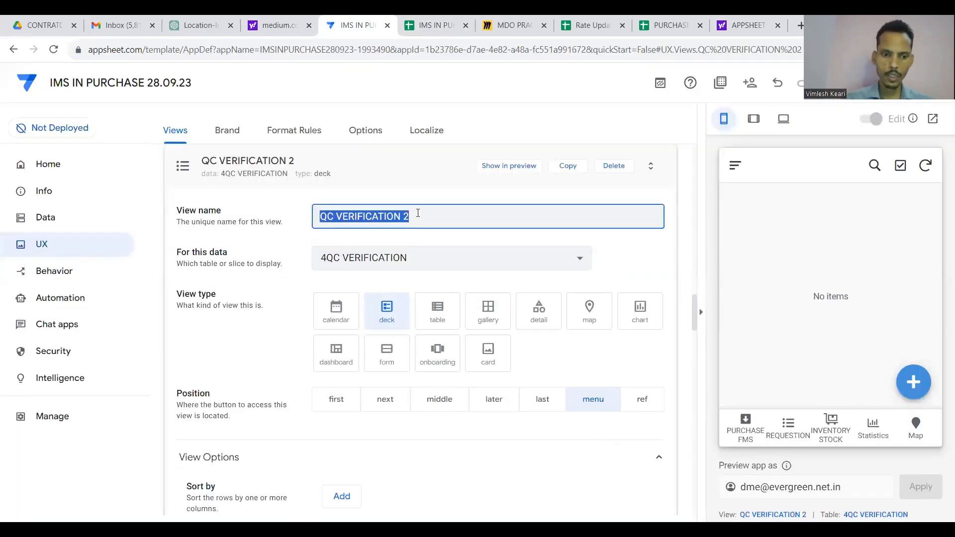
text(BILL ENTRY)
click(428, 271)
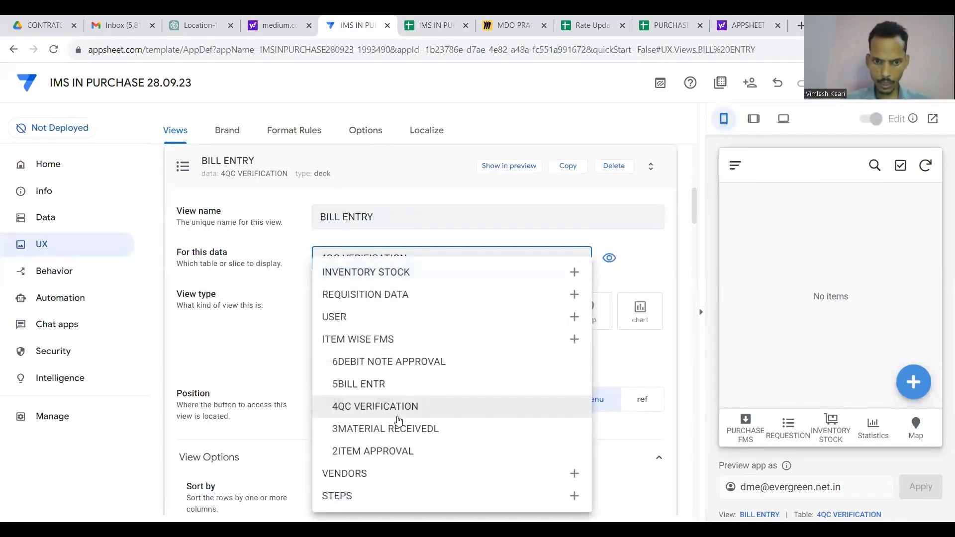
click(375, 385)
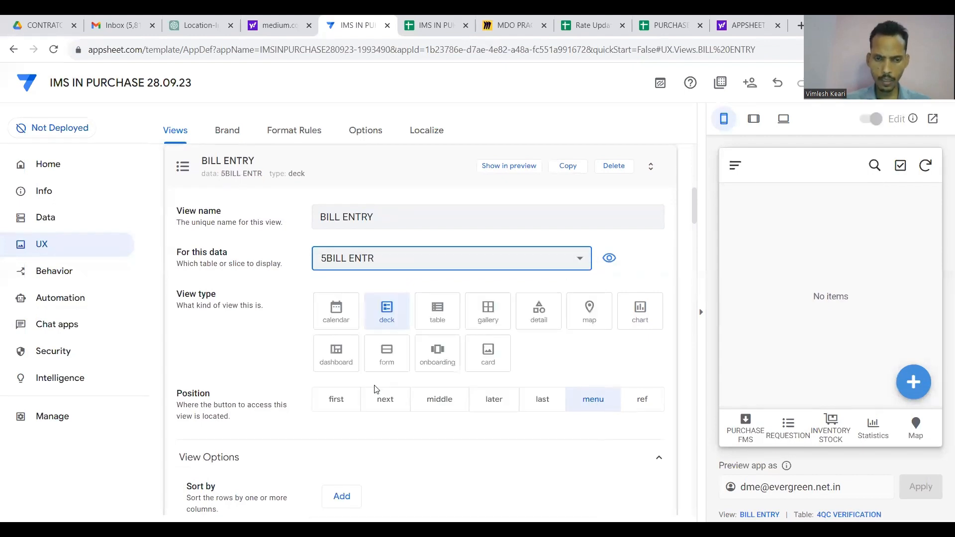
Duplicate BILL ENTRY as DEBIT NOTE APPROVAL on 6DEBIT NOTE APPROVAL and collapse its settings.
click(569, 168)
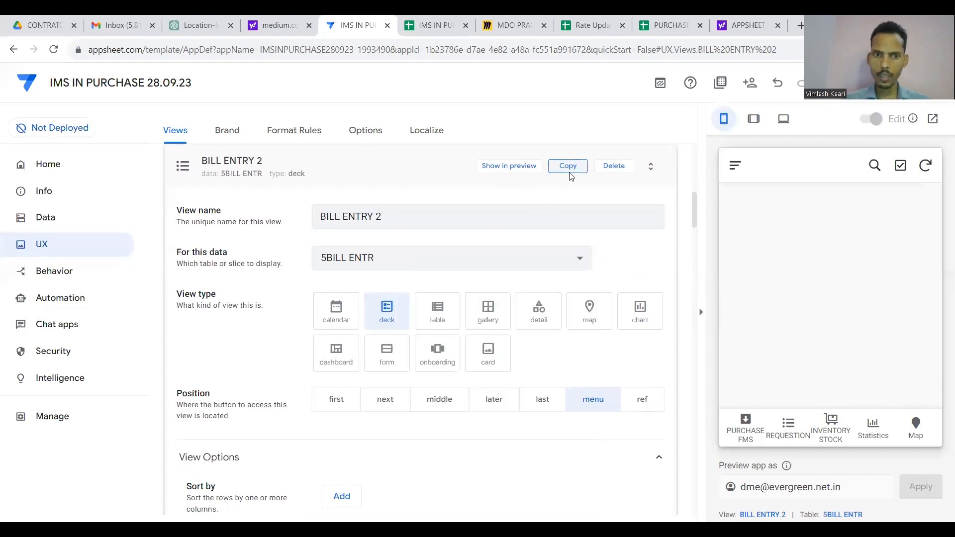
click(486, 215)
click(442, 26)
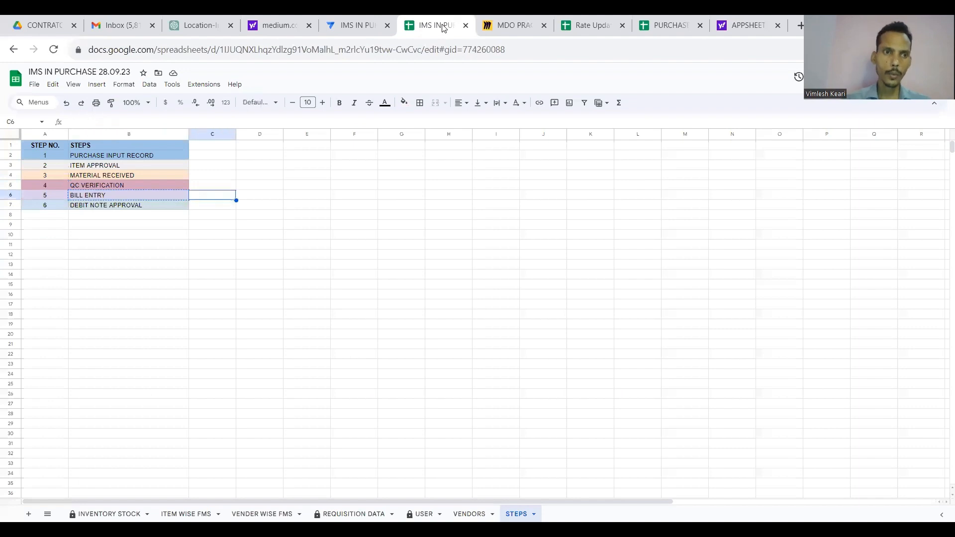
key(Down)
key(Left)
key(ctrl+c)
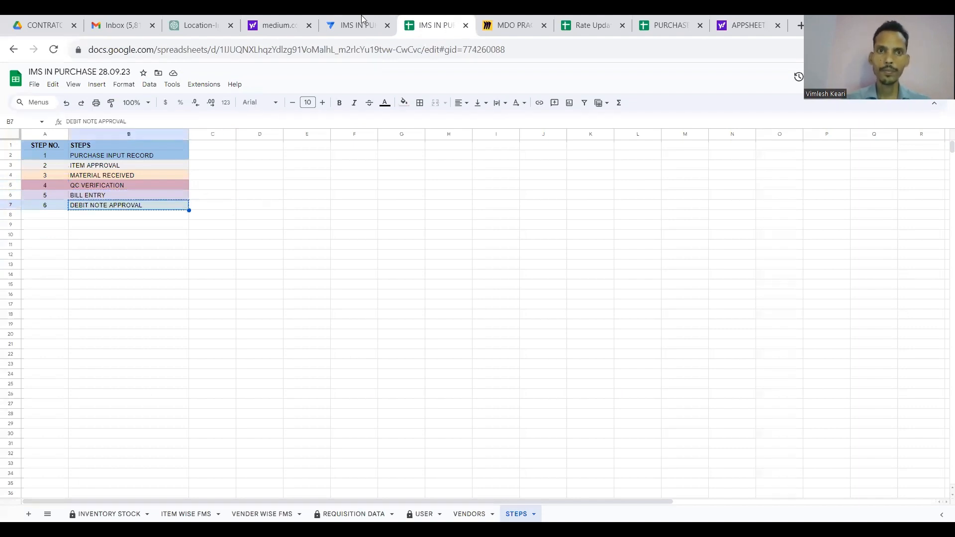
click(349, 19)
key(ctrl+a)
key(ctrl+v)
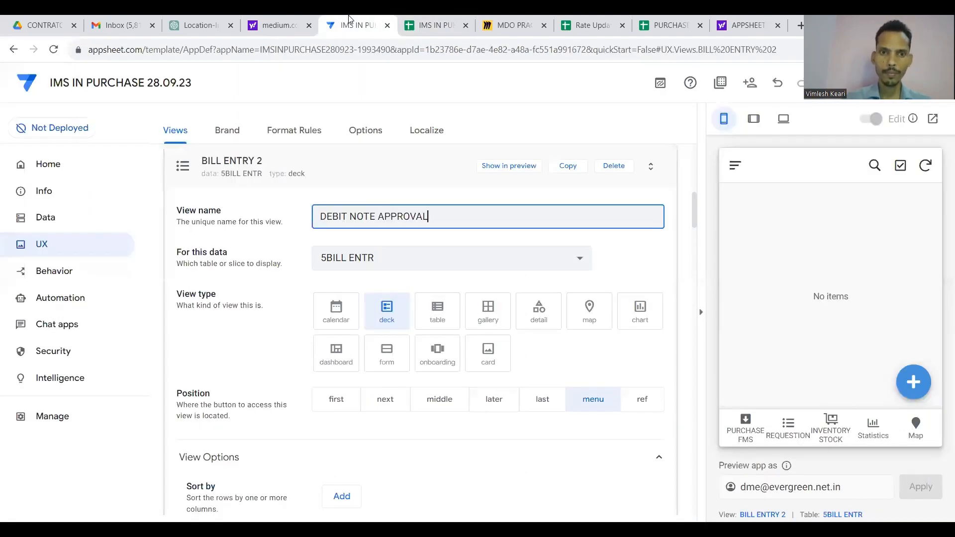
click(450, 257)
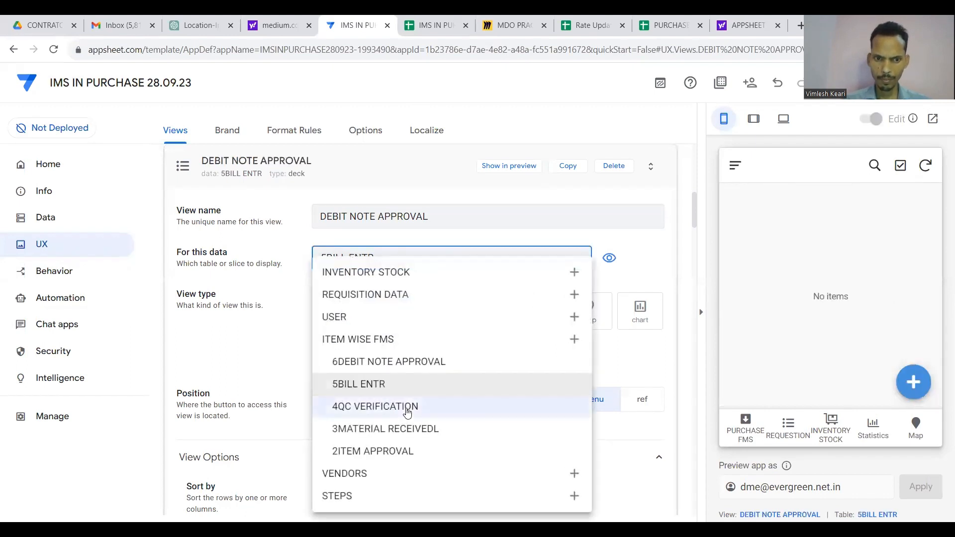
click(380, 372)
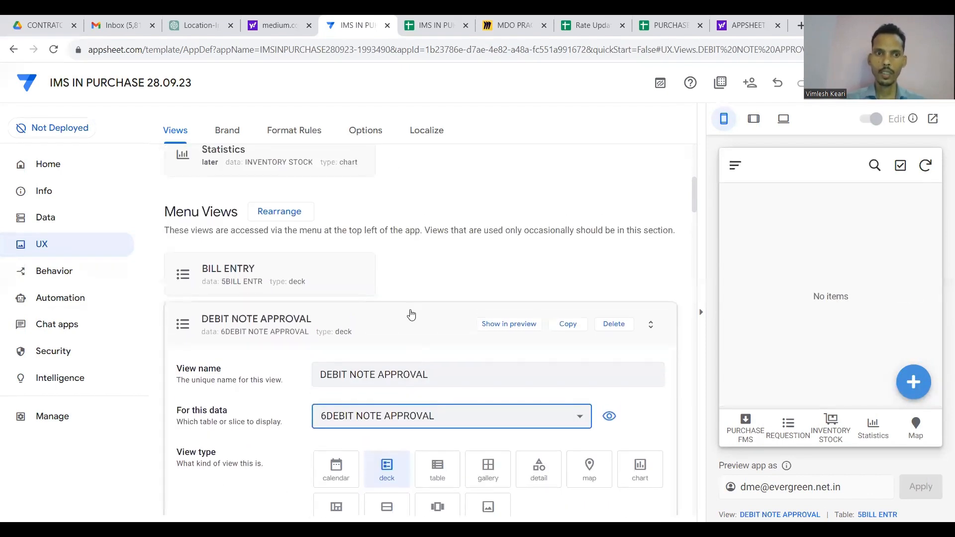
click(410, 313)
click(391, 390)
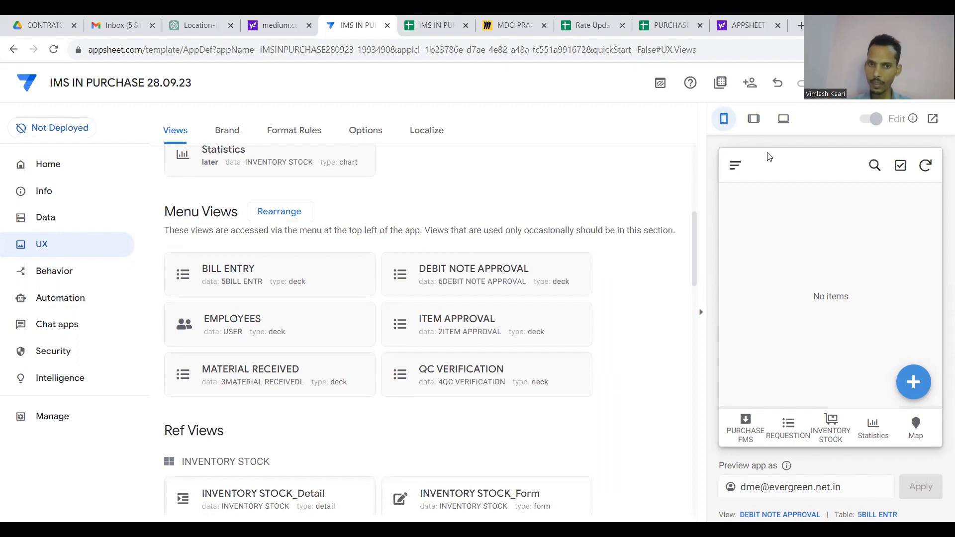
Save the app and create a new blank view of type dashboard.
key(ctrl+s)
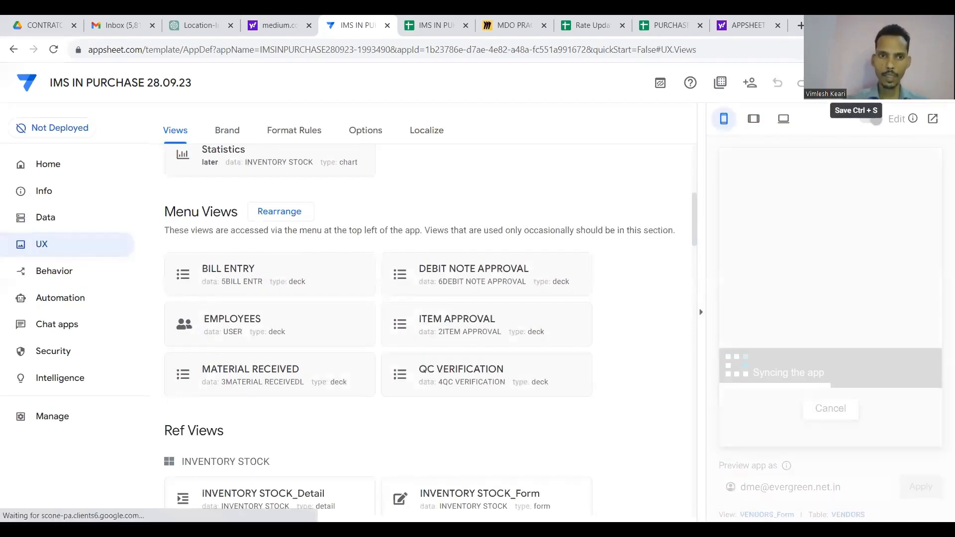
scroll(464, 230, up, 6)
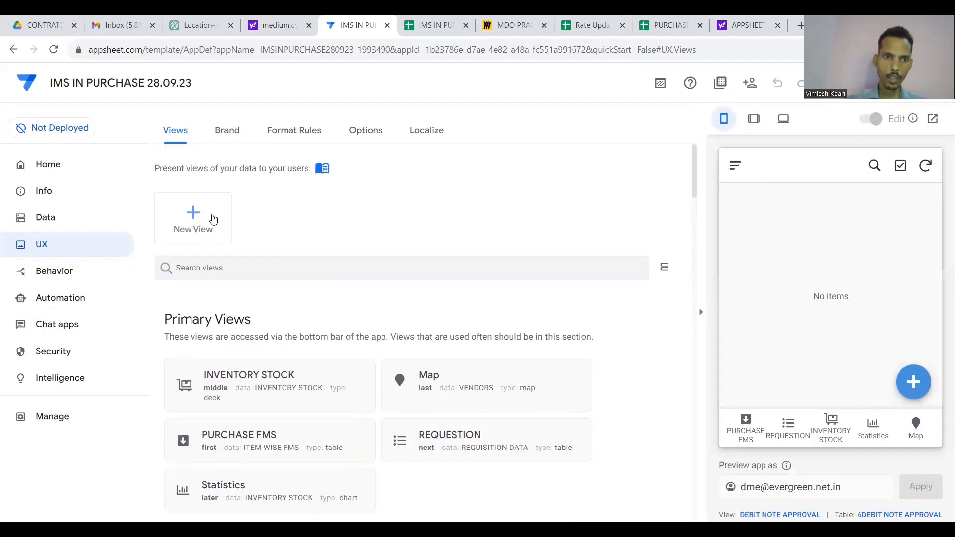
click(200, 217)
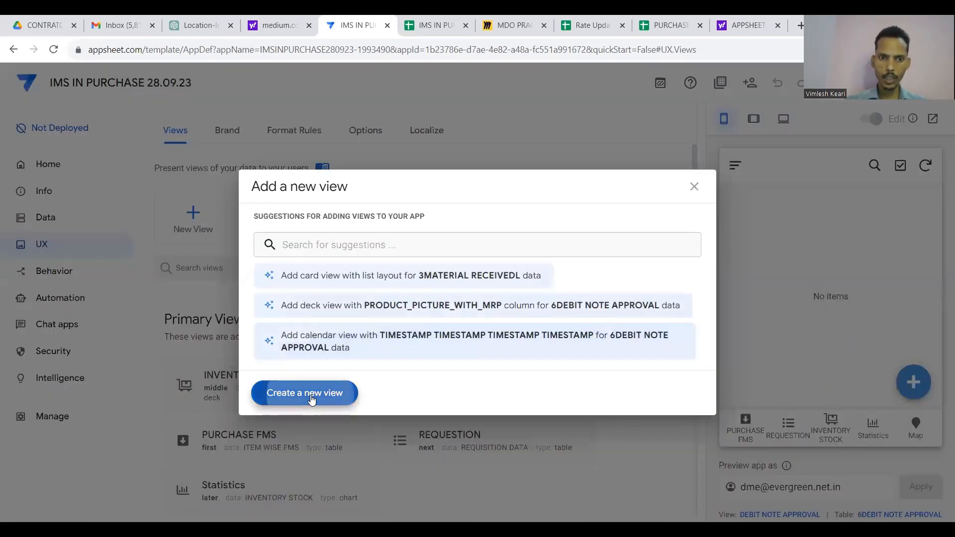
click(311, 398)
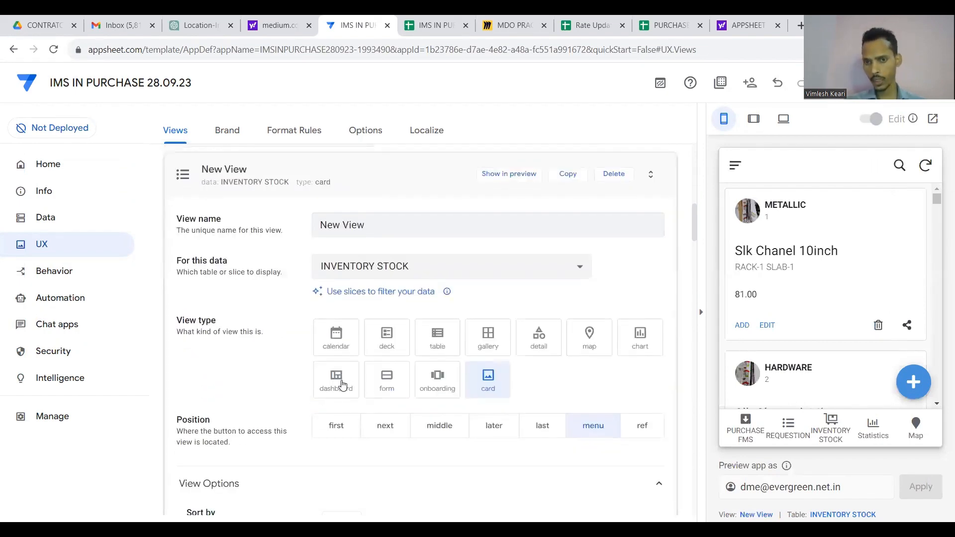
click(343, 384)
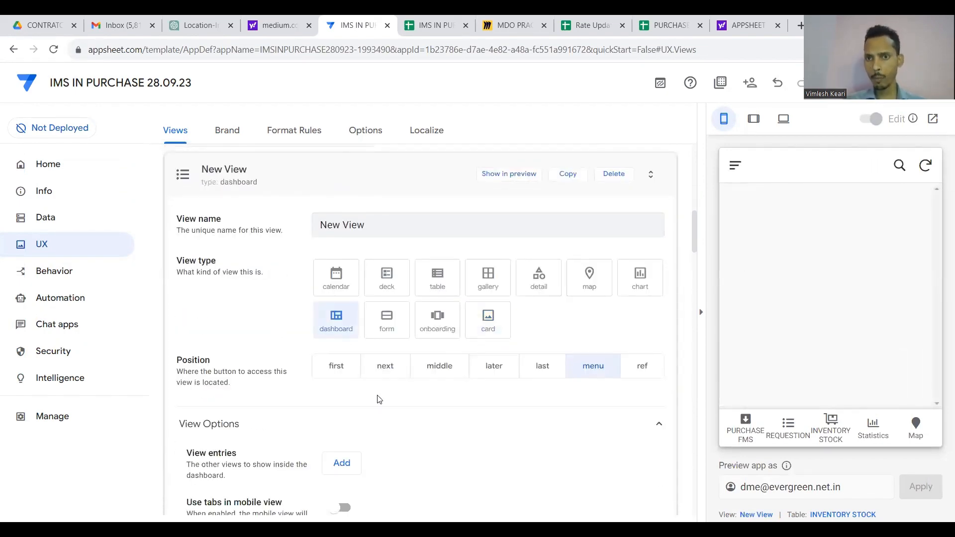
scroll(378, 400, down, 1)
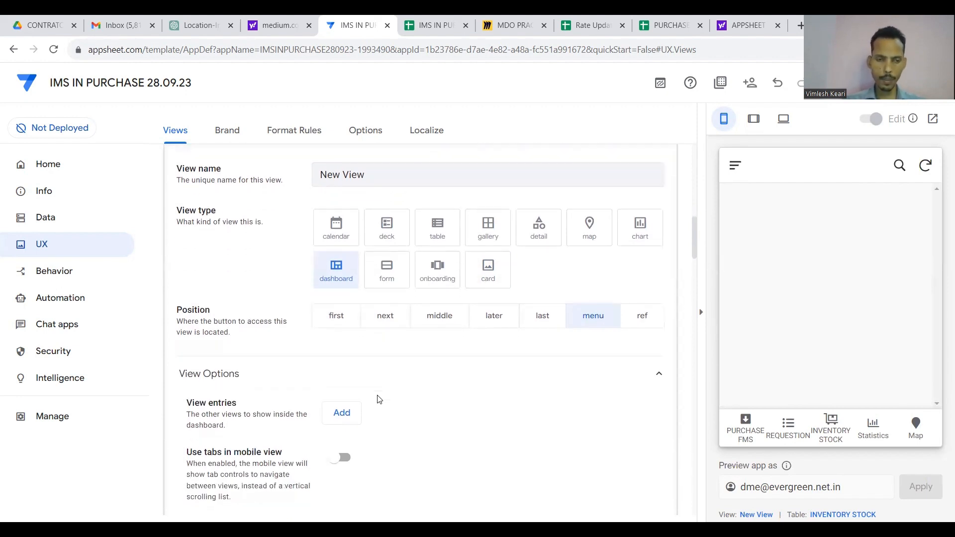
scroll(378, 418, down, 1)
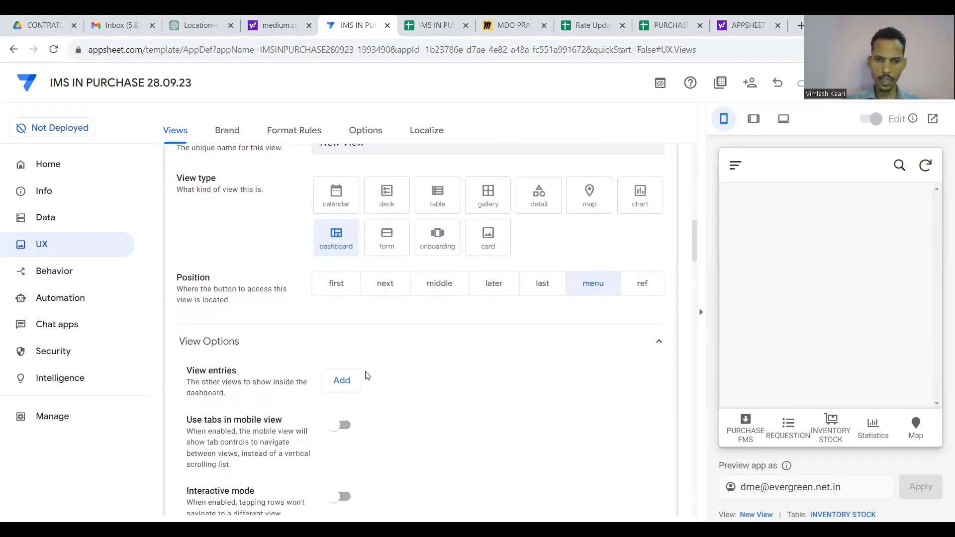
Add ITEM APPROVAL and MATERIAL RECEIVED as the dashboard's first two view entries.
click(343, 381)
click(392, 385)
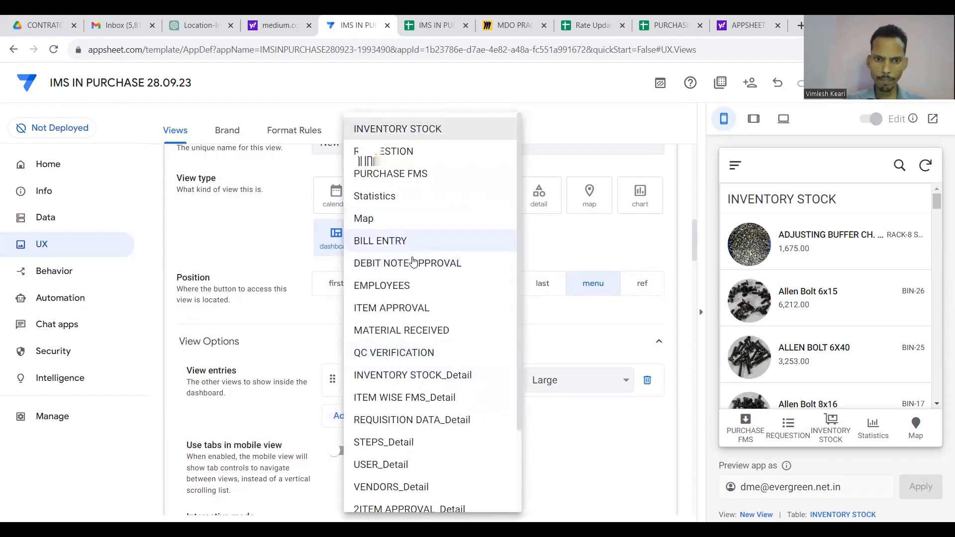
click(409, 308)
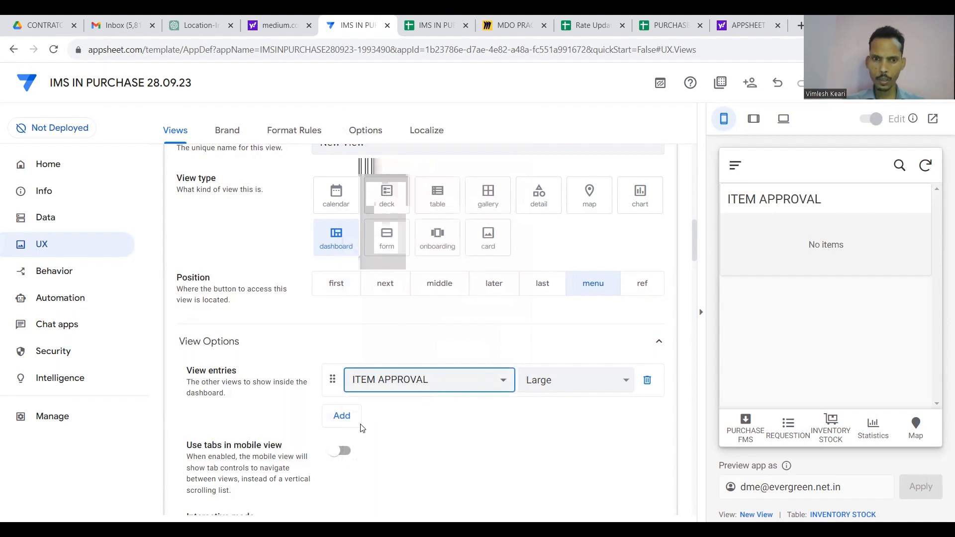
click(341, 416)
click(393, 412)
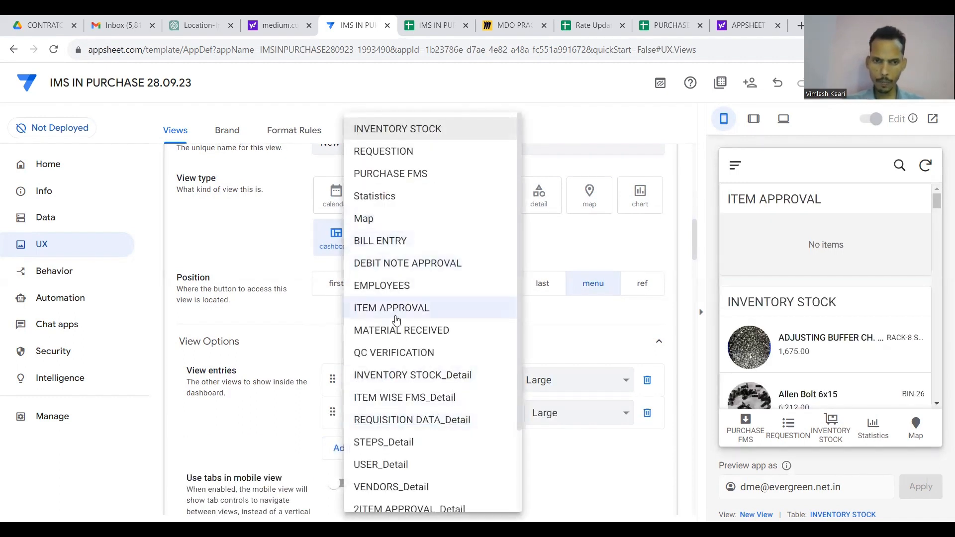
scroll(395, 366, down, 2)
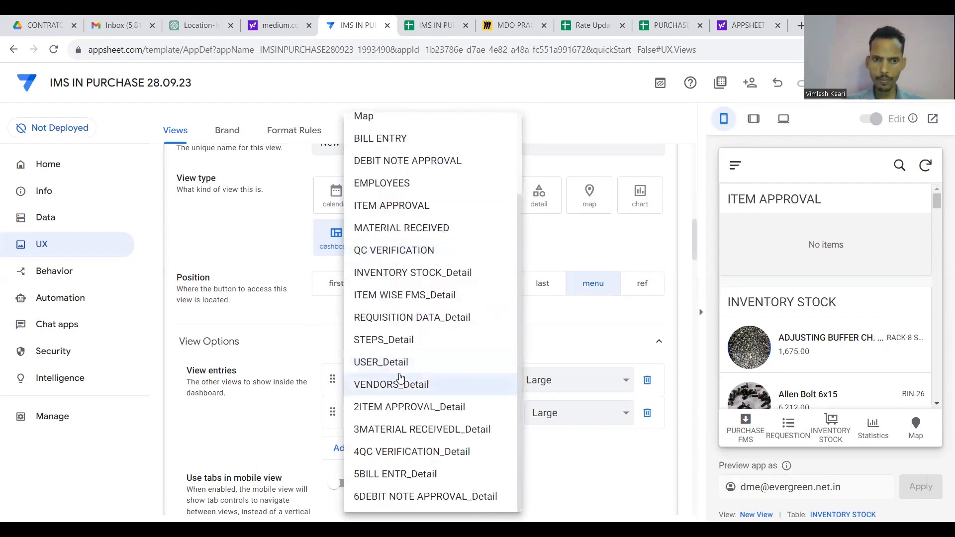
scroll(391, 334, up, 2)
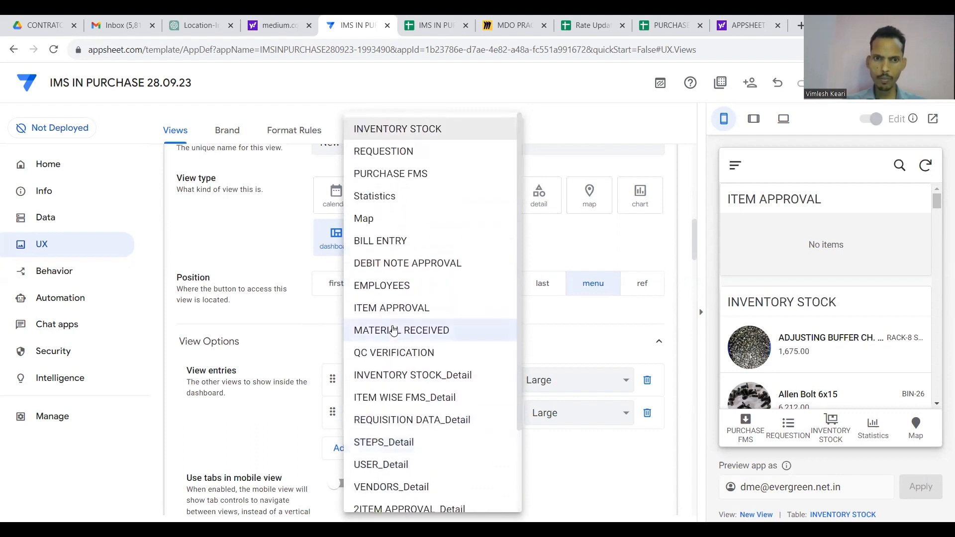
key(ctrl+Tab)
key(ctrl+Tab)
key(ctrl+Tab)
key(ctrl+Tab)
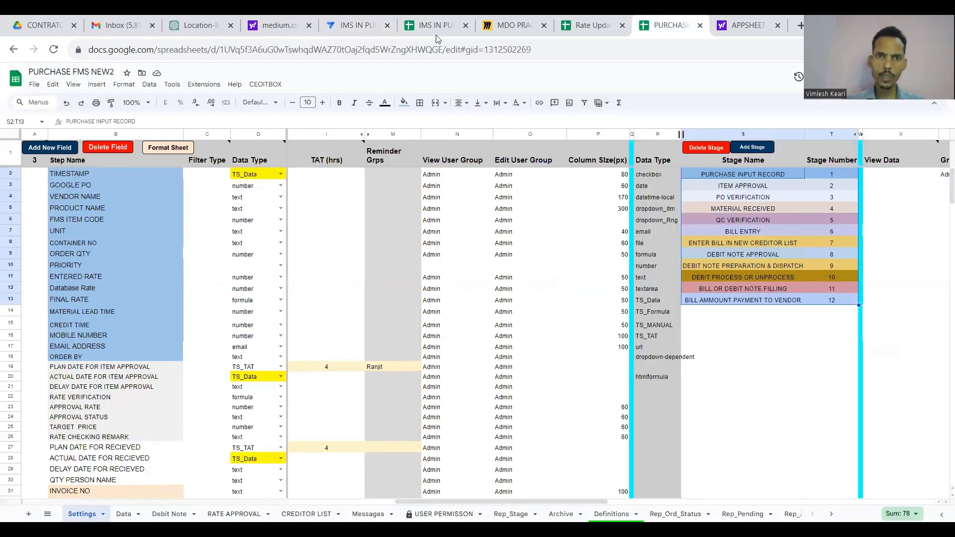
click(446, 25)
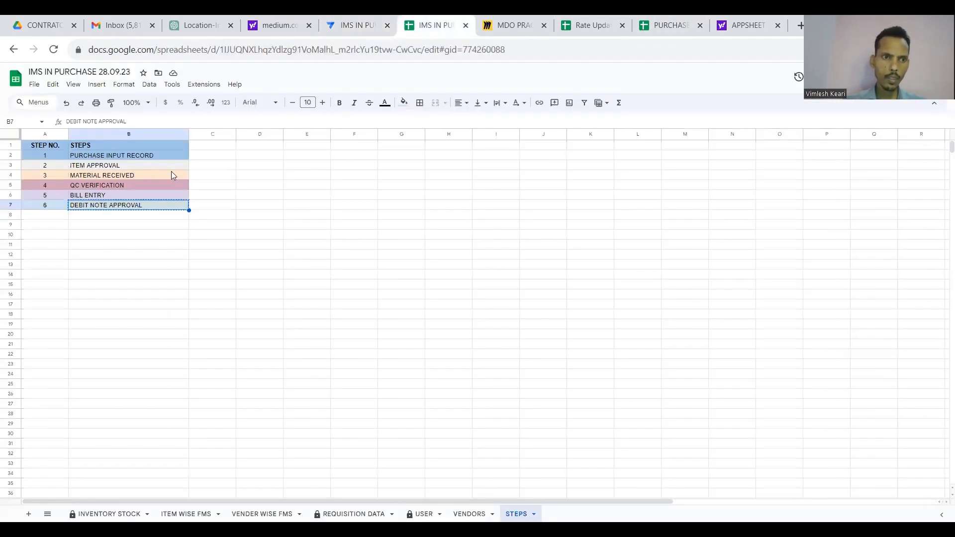
click(351, 22)
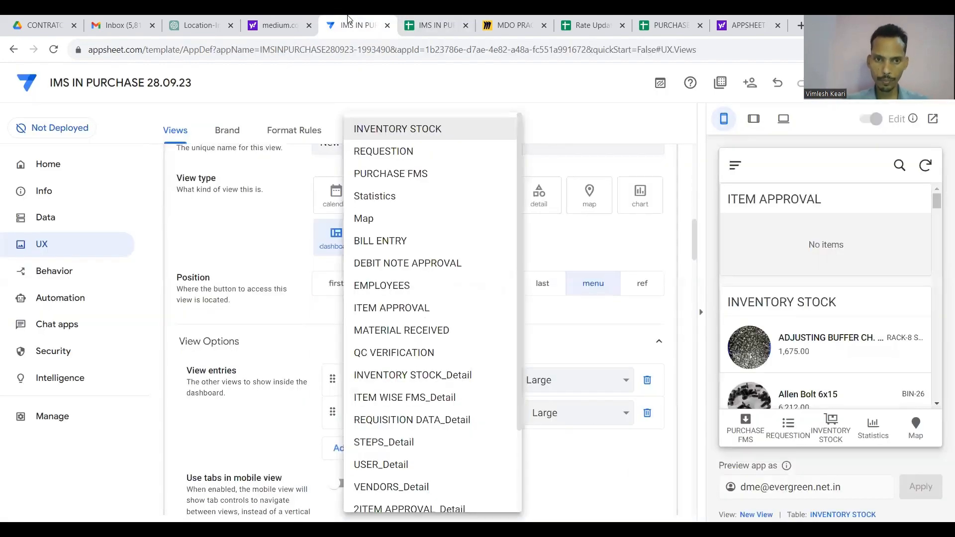
scroll(429, 278, down, 2)
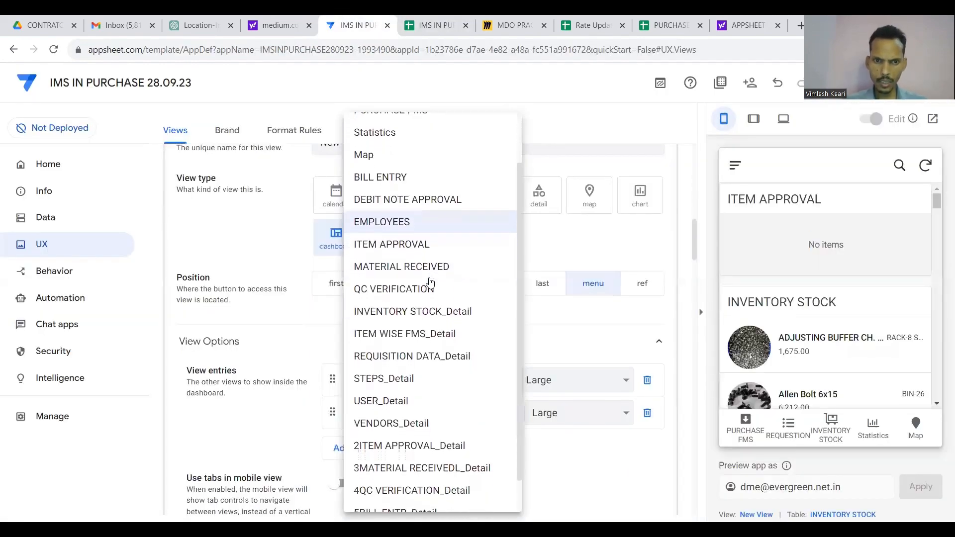
click(425, 266)
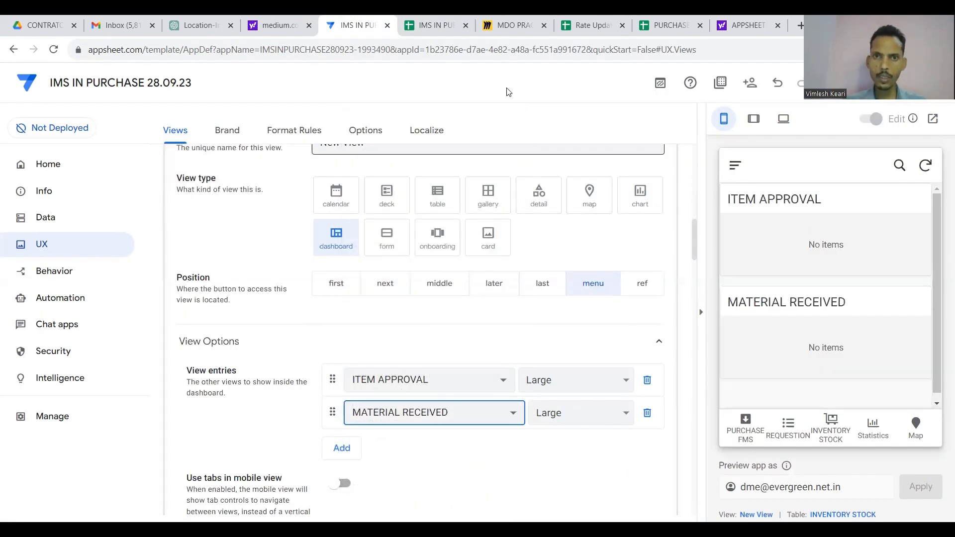
Add QC VERIFICATION and BILL ENTRY as the third and fourth dashboard entries.
click(432, 24)
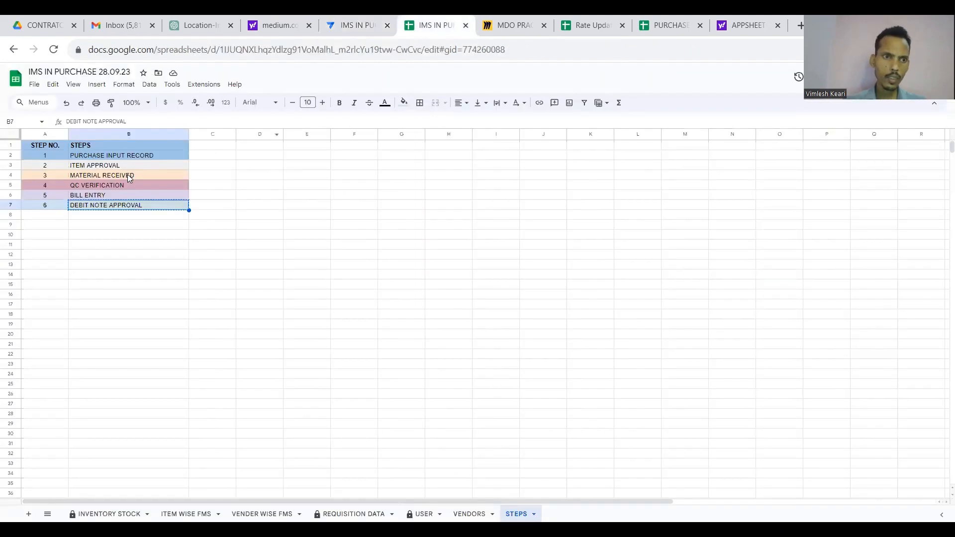
click(350, 21)
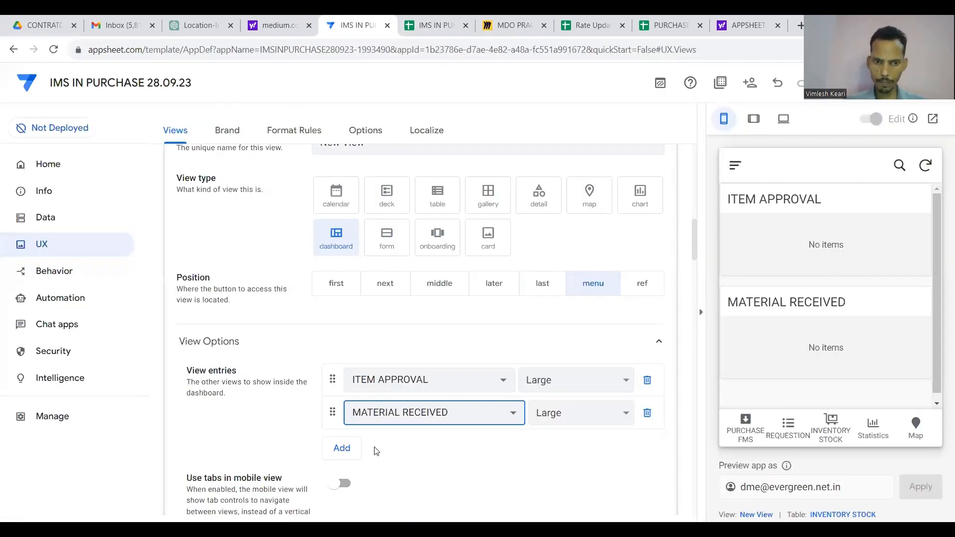
click(348, 449)
click(394, 454)
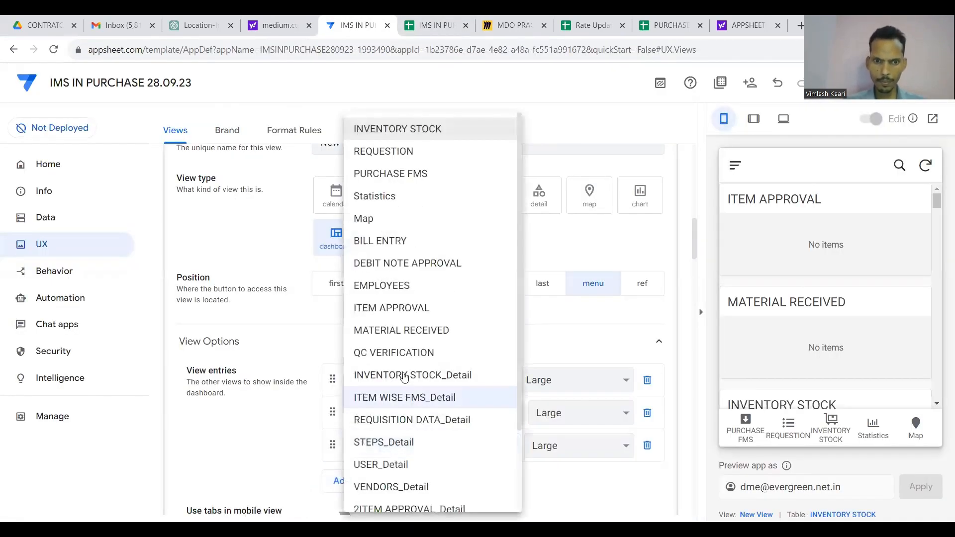
click(401, 353)
scroll(443, 337, down, 2)
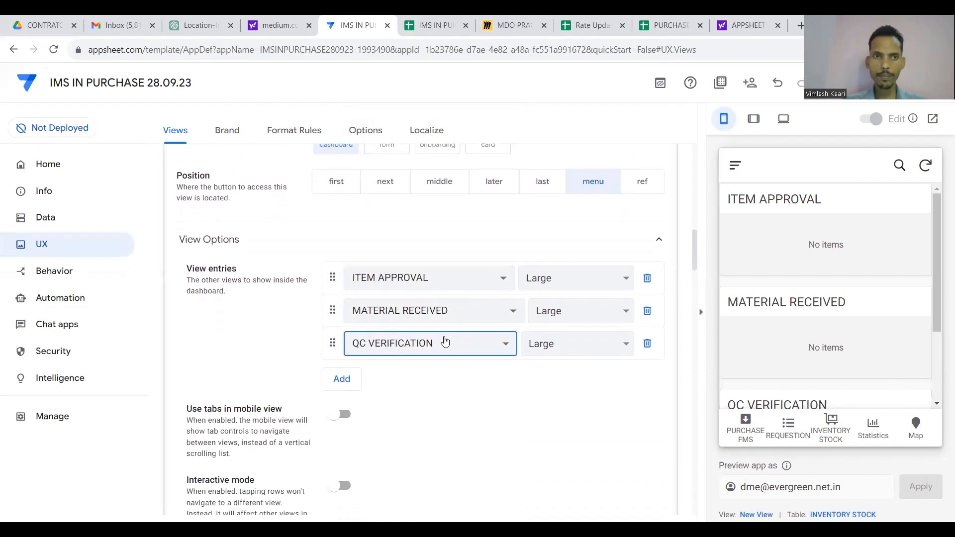
click(430, 23)
click(366, 19)
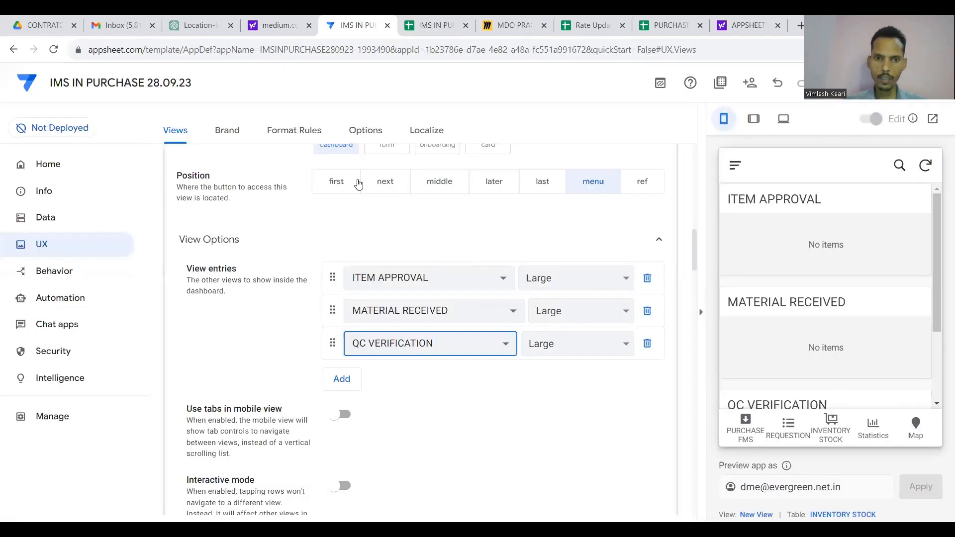
scroll(348, 299, down, 2)
click(342, 299)
click(365, 296)
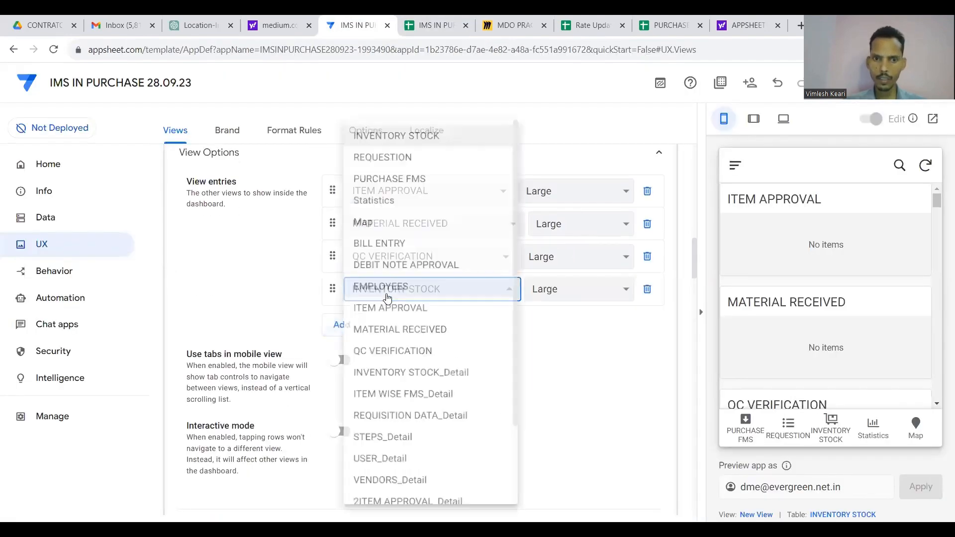
click(385, 240)
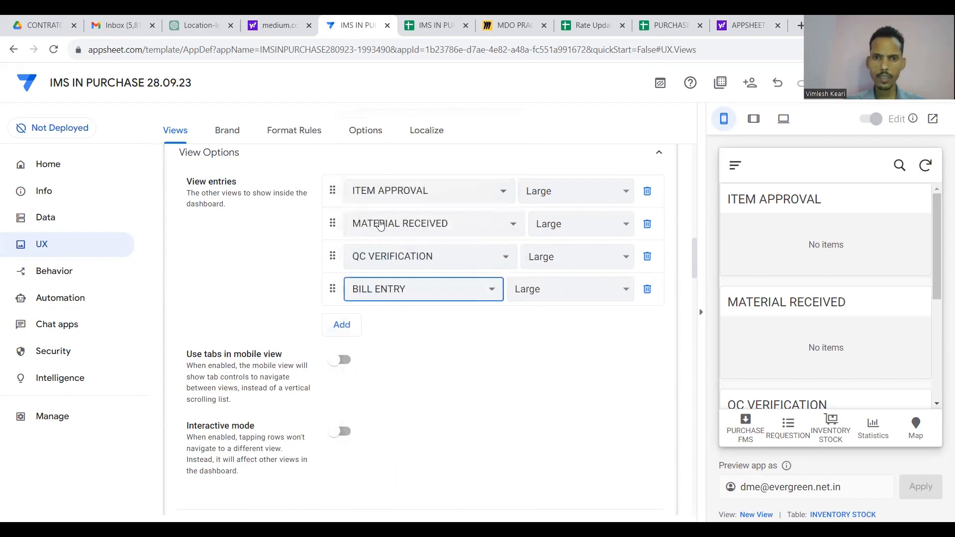
Add DEBIT NOTE APPROVAL as the fifth dashboard entry, following the STEPS order.
click(438, 24)
click(354, 20)
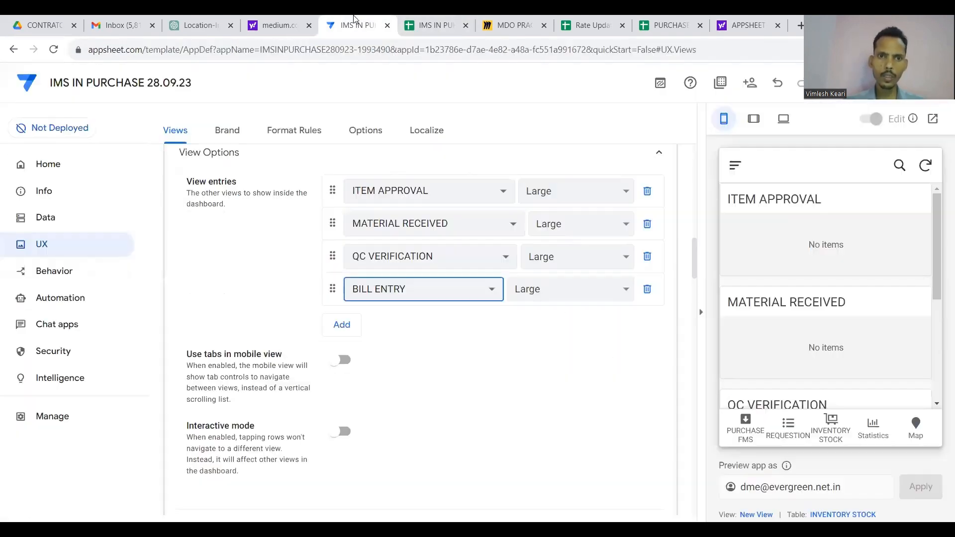
click(341, 324)
click(391, 322)
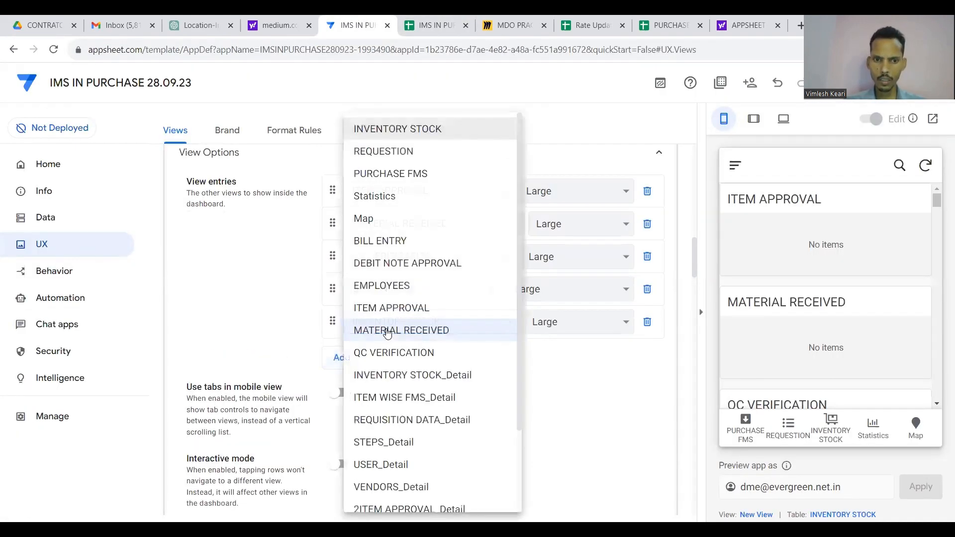
scroll(395, 403, down, 1)
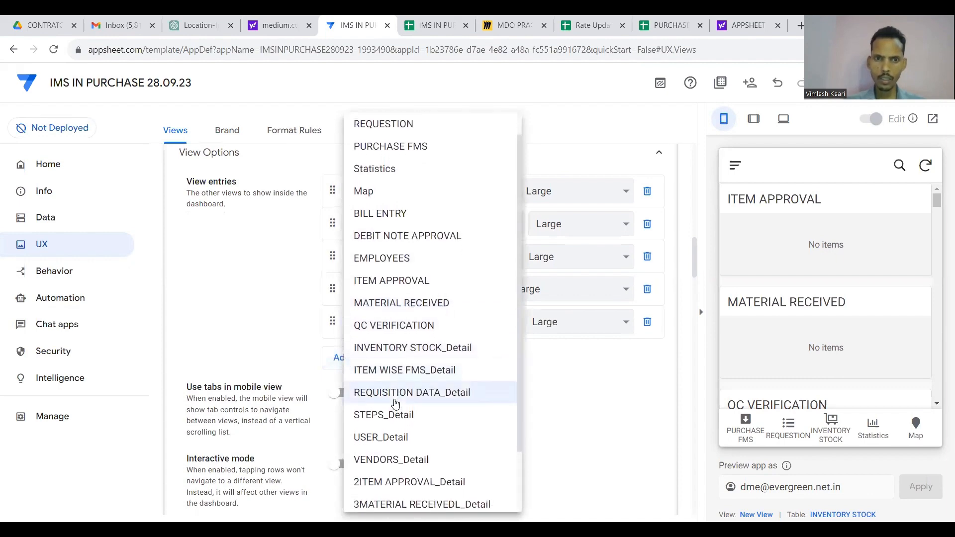
click(408, 237)
scroll(492, 367, up, 4)
scroll(493, 366, up, 2)
click(425, 250)
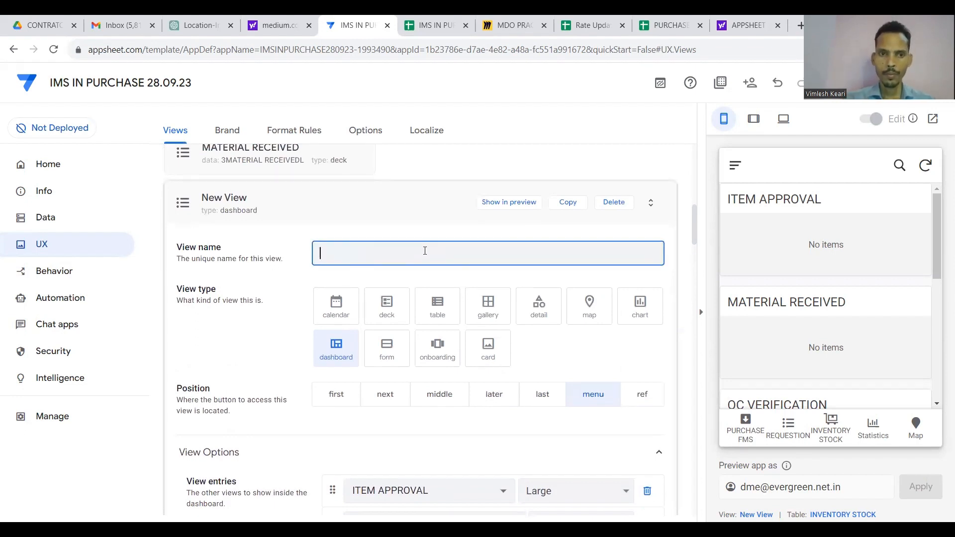
Change the dashboard's view name from FMS to FMS FLOW and collapse its card.
click(411, 223)
scroll(409, 235, up, 3)
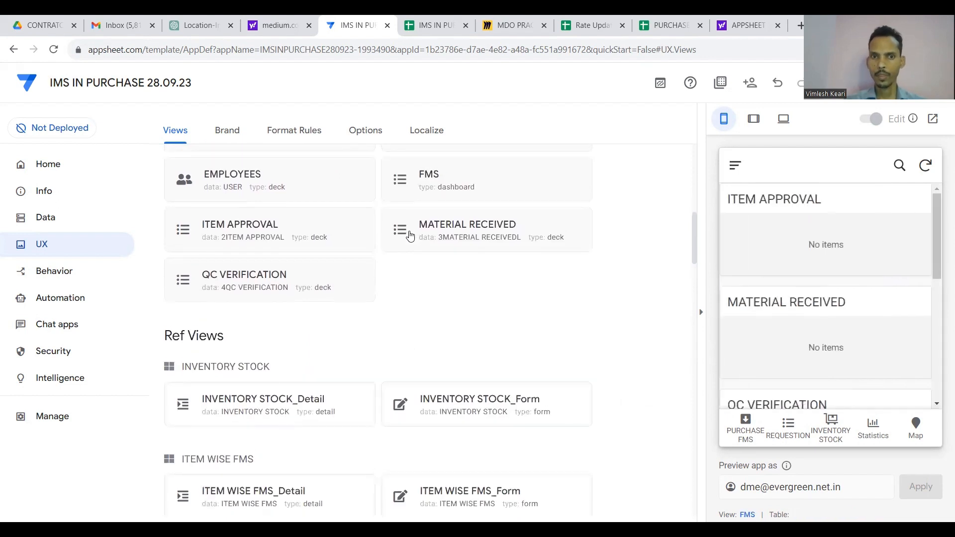
scroll(410, 236, up, 2)
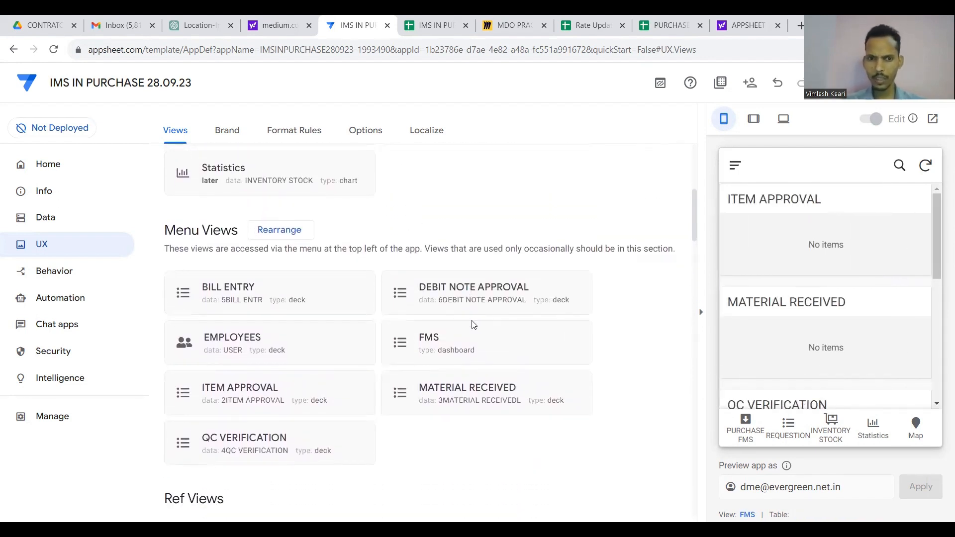
scroll(470, 350, down, 1)
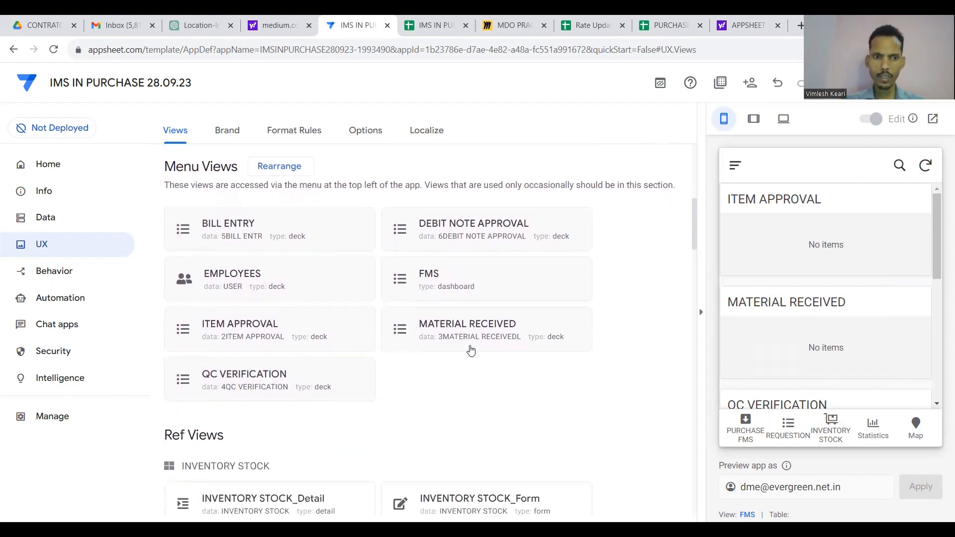
scroll(471, 350, up, 4)
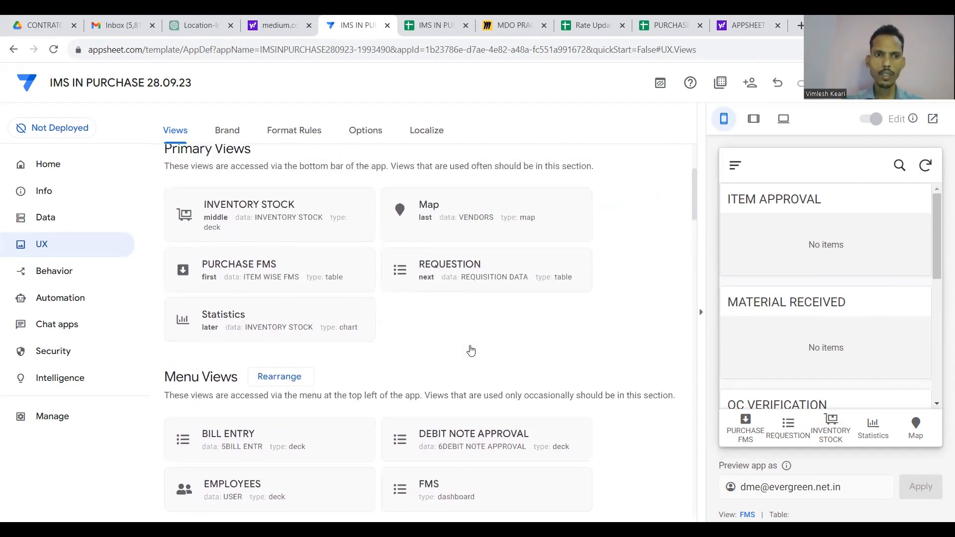
scroll(470, 350, down, 1)
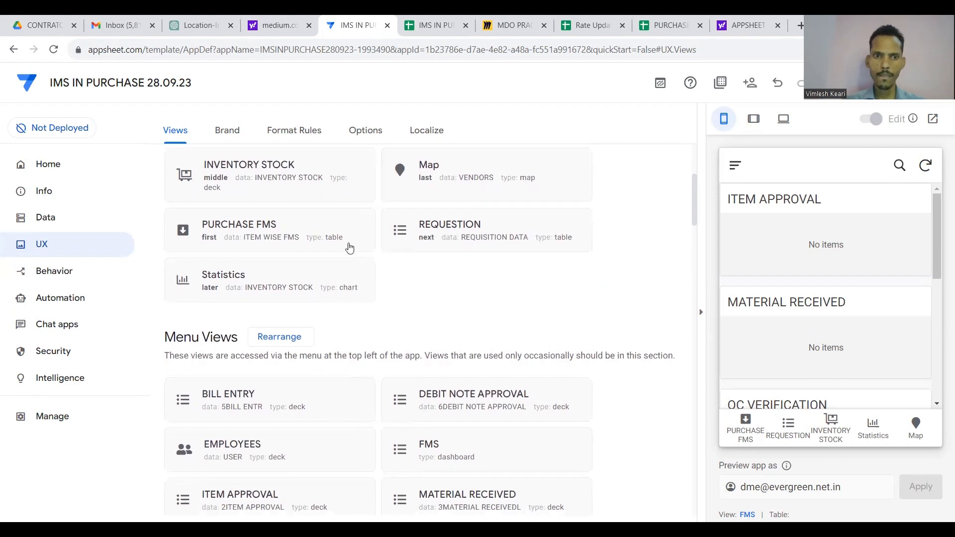
scroll(430, 340, down, 1)
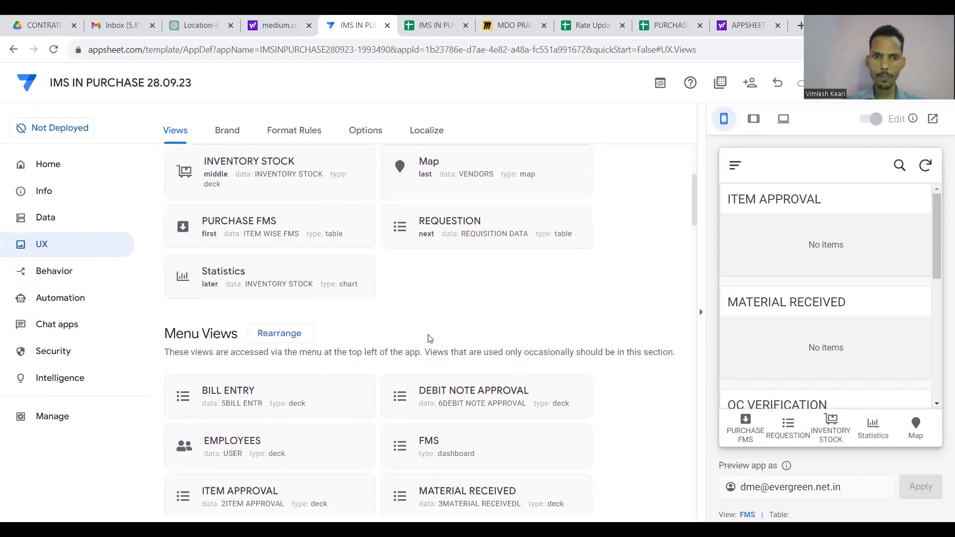
click(435, 437)
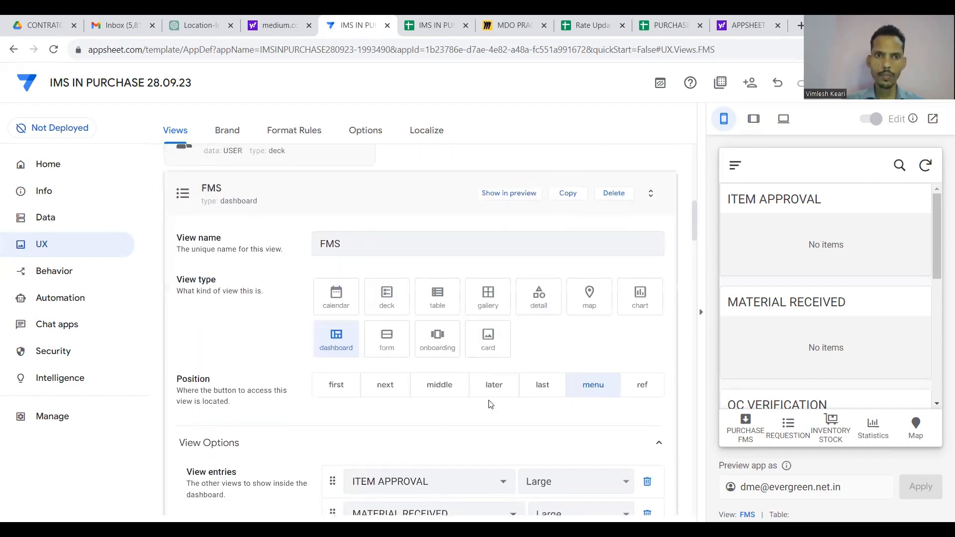
click(363, 242)
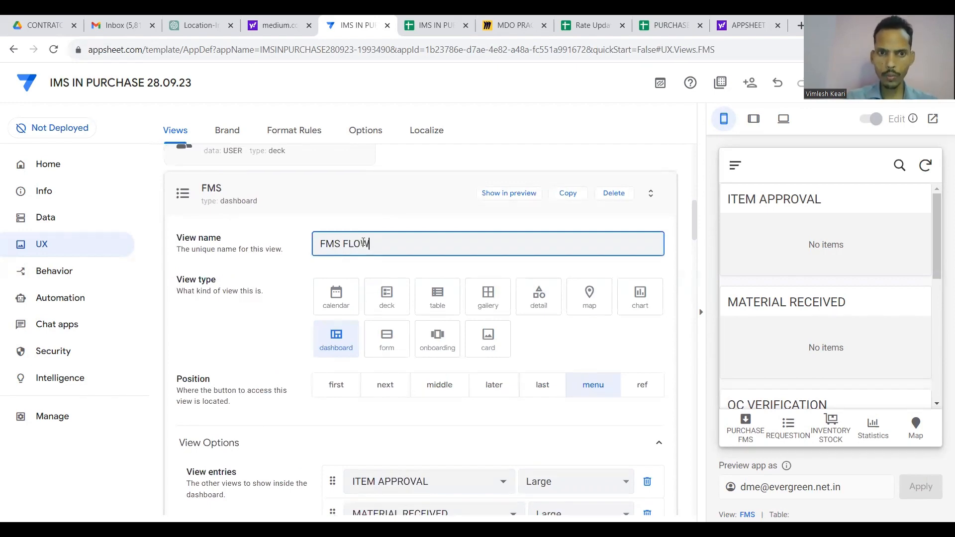
click(416, 198)
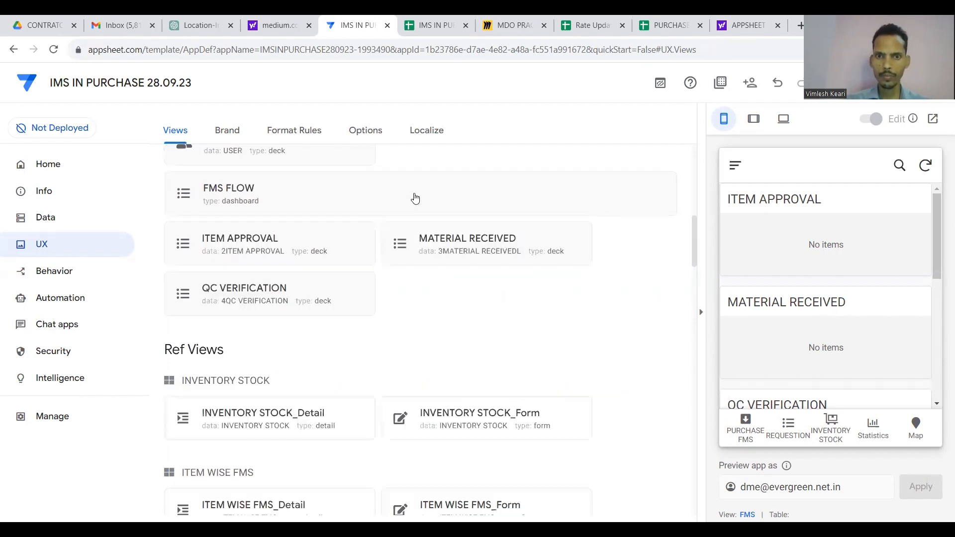
scroll(449, 231, up, 5)
Expand FMS FLOW's Display section and search the icon list for 'dashbo'.
scroll(450, 232, up, 4)
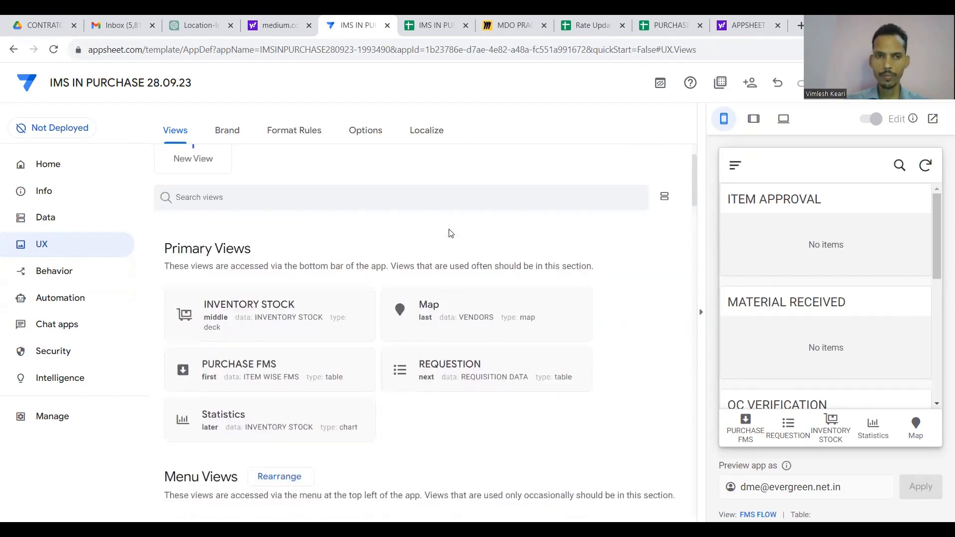
scroll(449, 232, down, 7)
scroll(451, 233, down, 2)
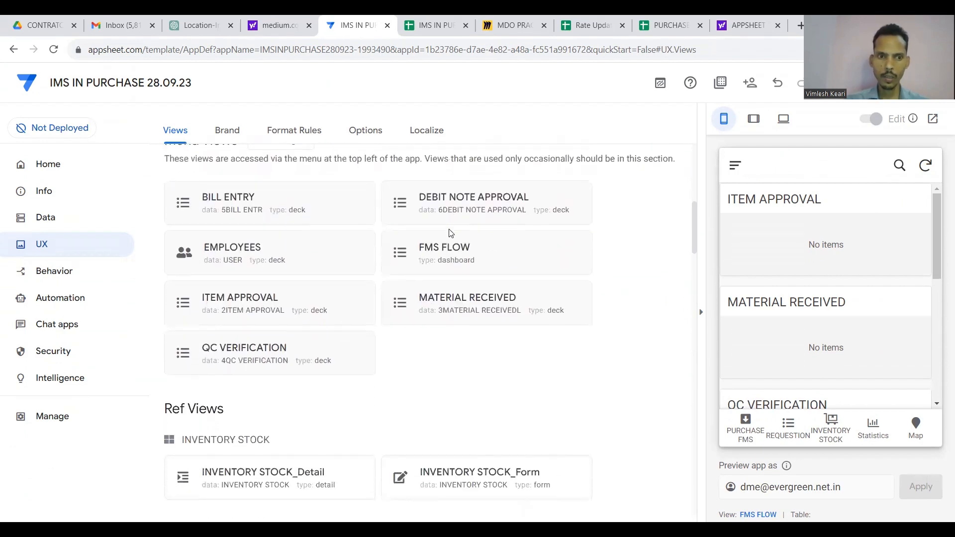
scroll(450, 233, down, 5)
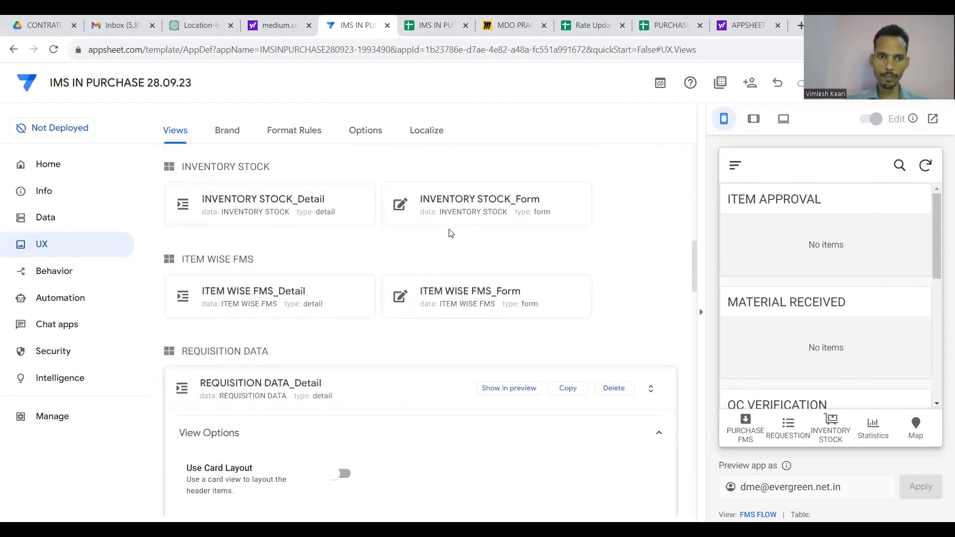
click(380, 406)
scroll(392, 363, up, 10)
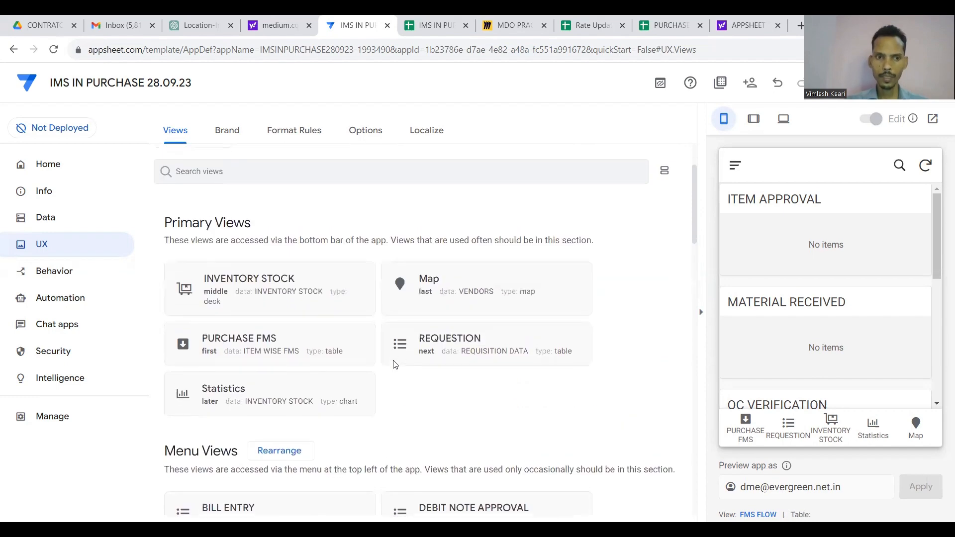
scroll(393, 362, down, 4)
scroll(394, 365, down, 1)
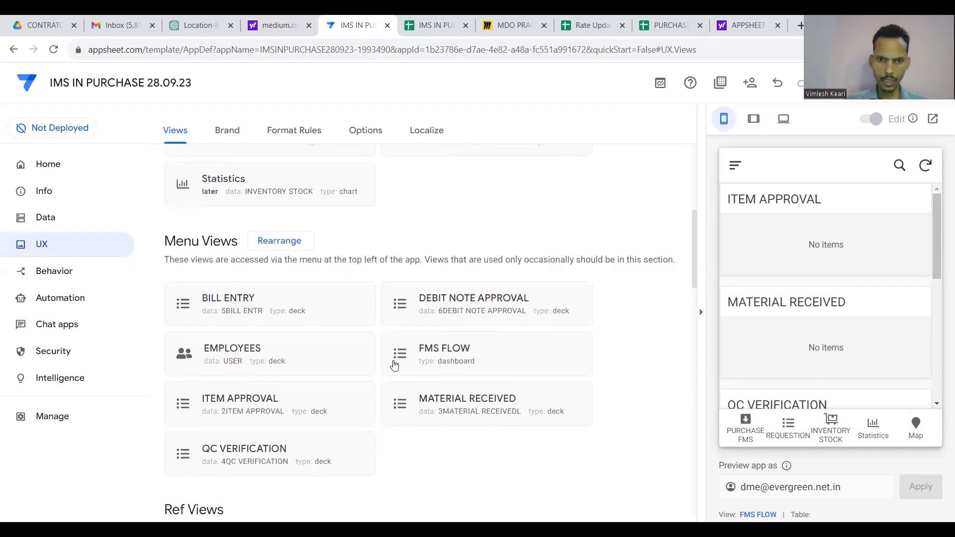
click(454, 362)
scroll(452, 362, down, 10)
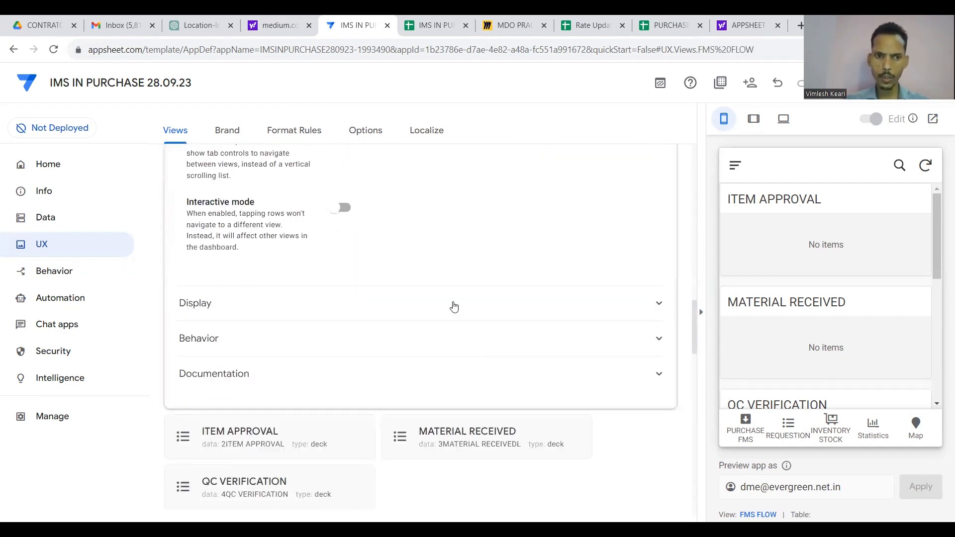
click(454, 304)
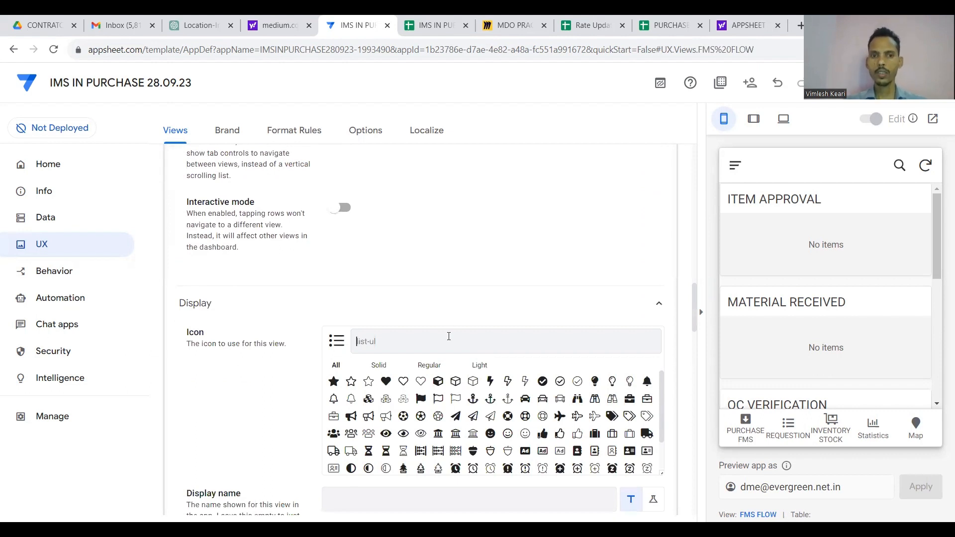
text(dashbo)
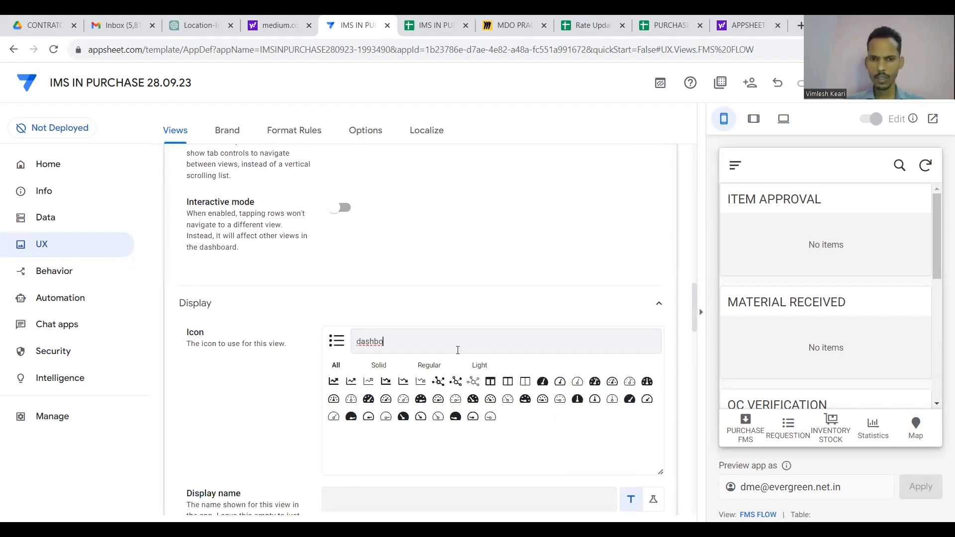
Choose the first chart icon for FMS FLOW.
click(334, 381)
scroll(437, 284, up, 5)
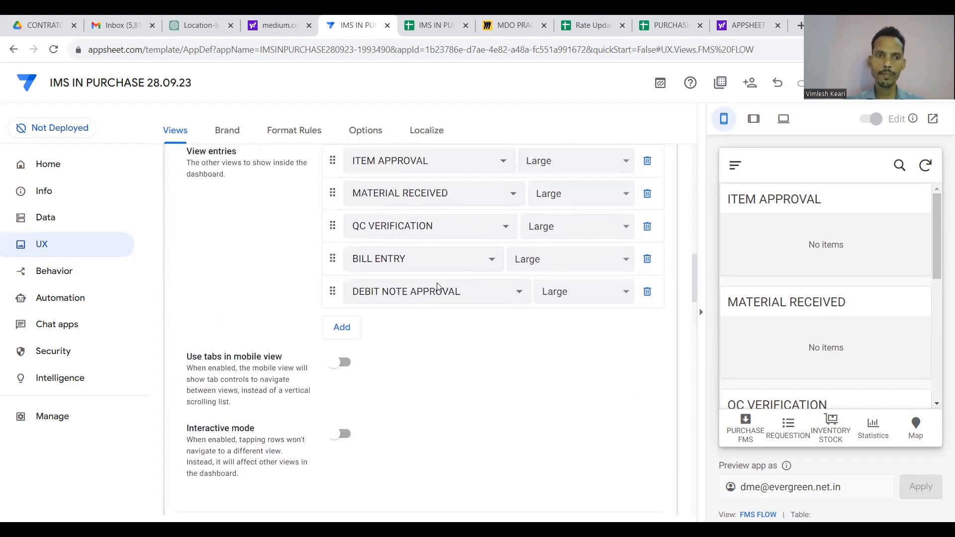
scroll(842, 297, down, 6)
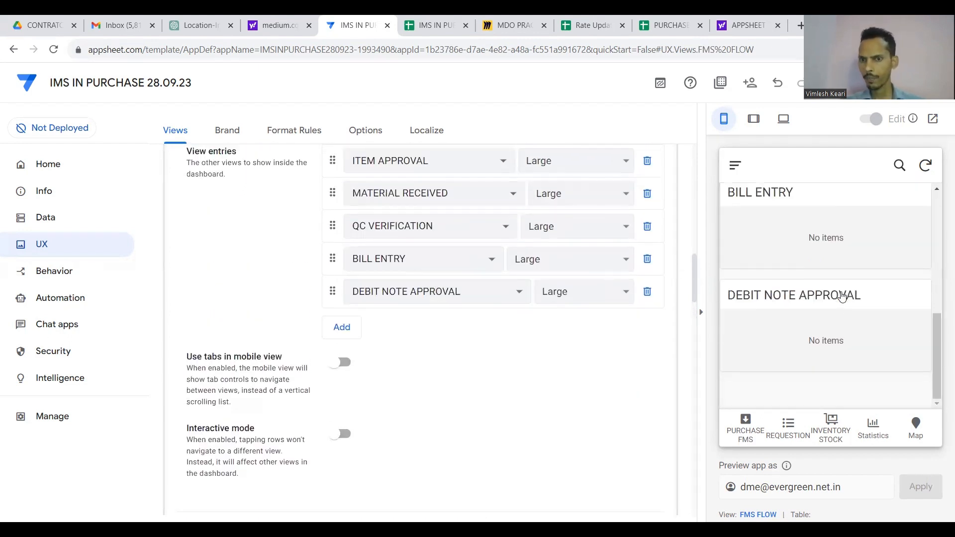
scroll(842, 297, up, 6)
scroll(842, 296, down, 4)
scroll(841, 296, up, 5)
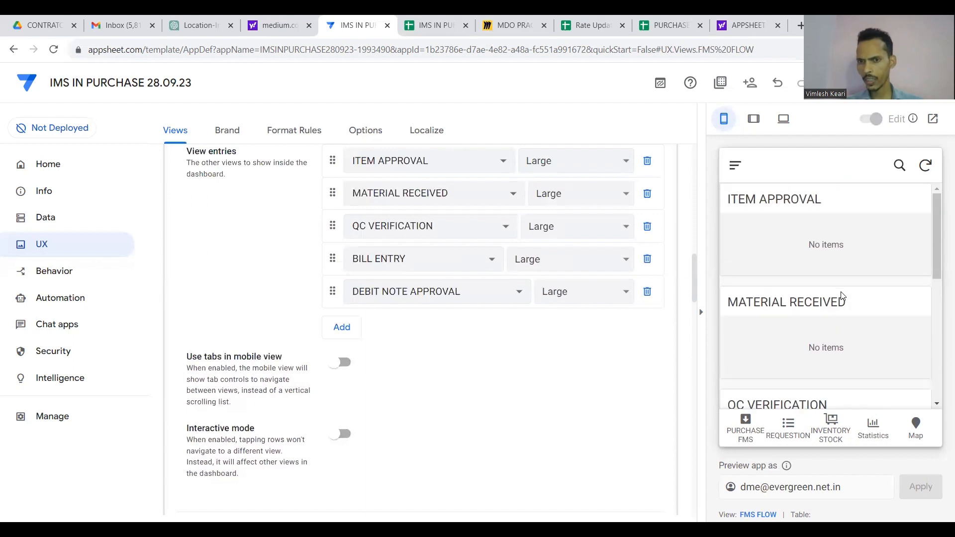
scroll(841, 297, down, 6)
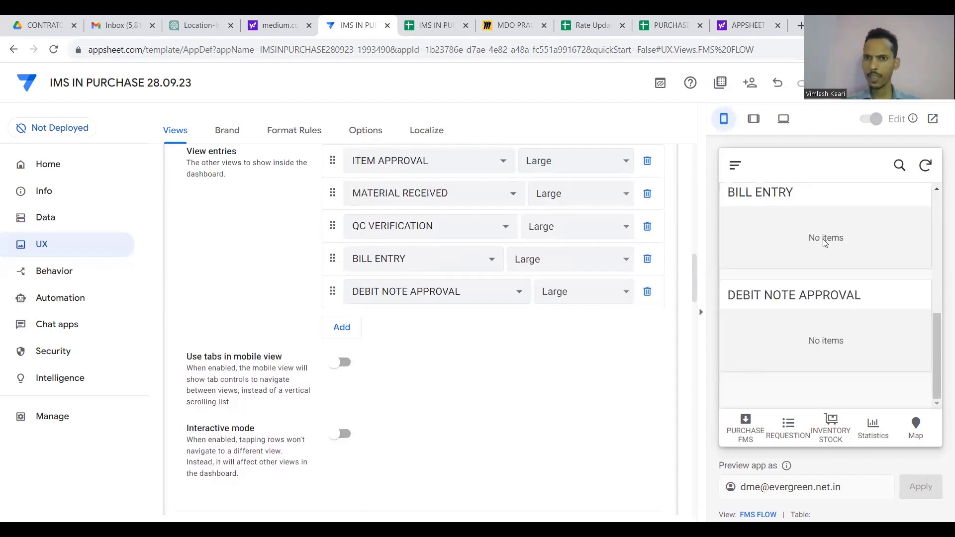
Turn on 'Use tabs in mobile view' and try each of the five step tabs in the preview.
click(345, 361)
click(829, 199)
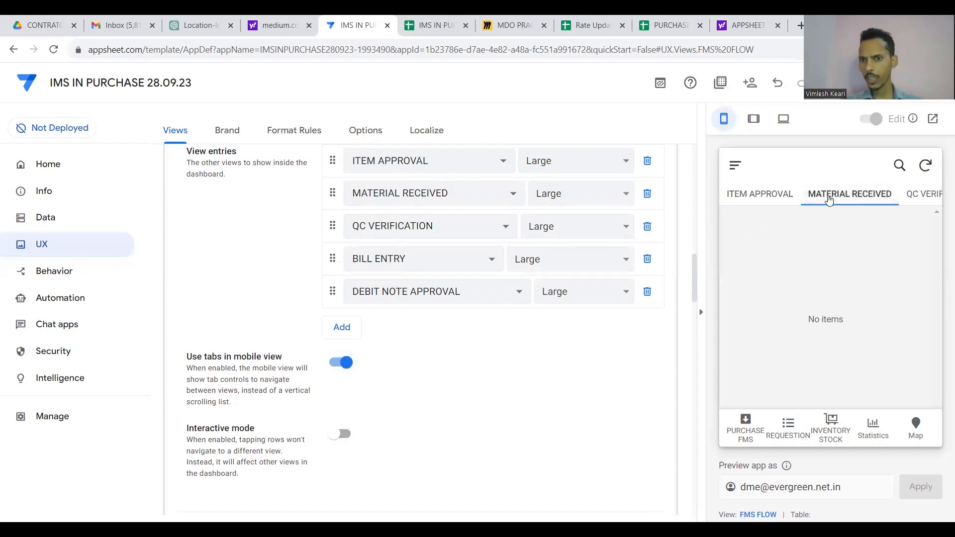
right_click(828, 199)
click(771, 198)
click(771, 198)
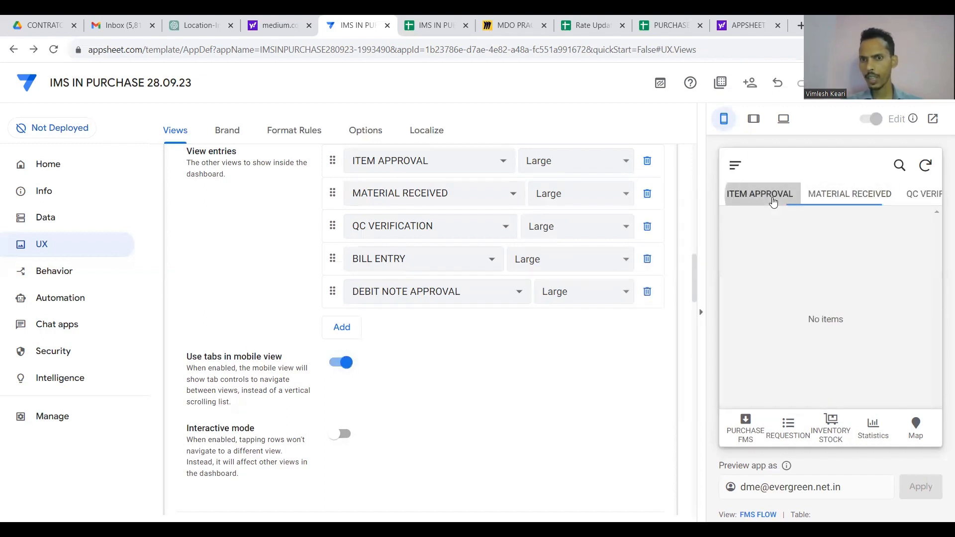
click(835, 199)
click(838, 199)
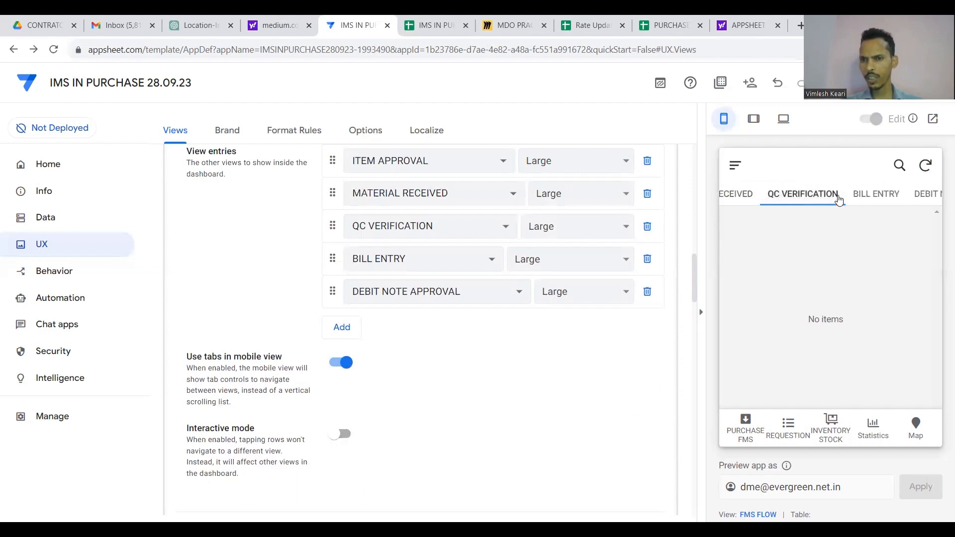
click(841, 199)
click(868, 198)
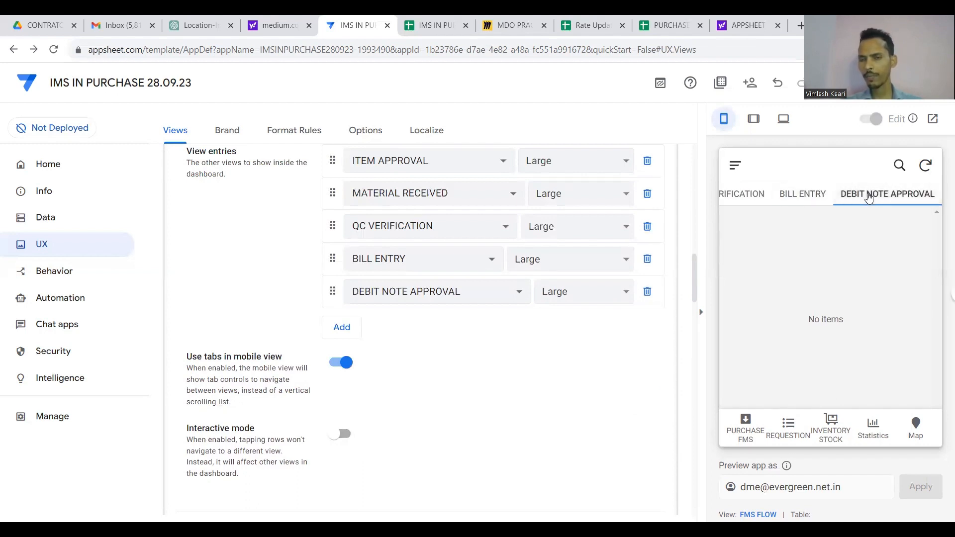
scroll(869, 198, left, 4)
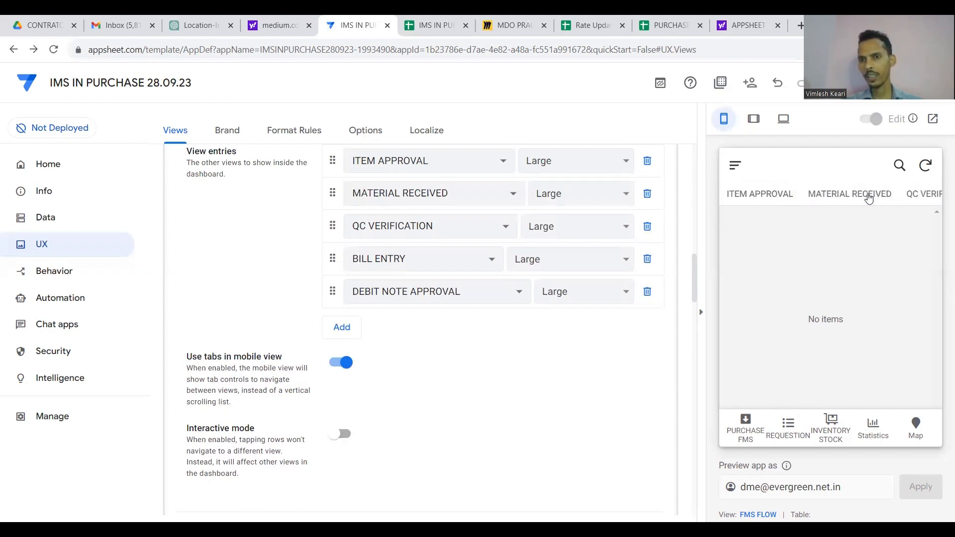
Compare the layout without tabs, keep mobile tabs on, and set Position to last.
click(340, 363)
scroll(794, 295, down, 5)
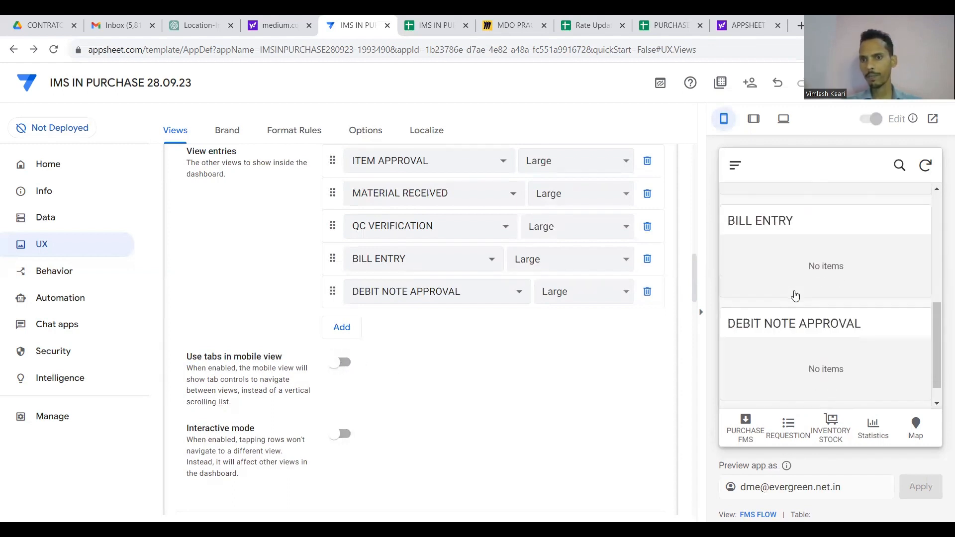
scroll(794, 295, up, 5)
click(341, 363)
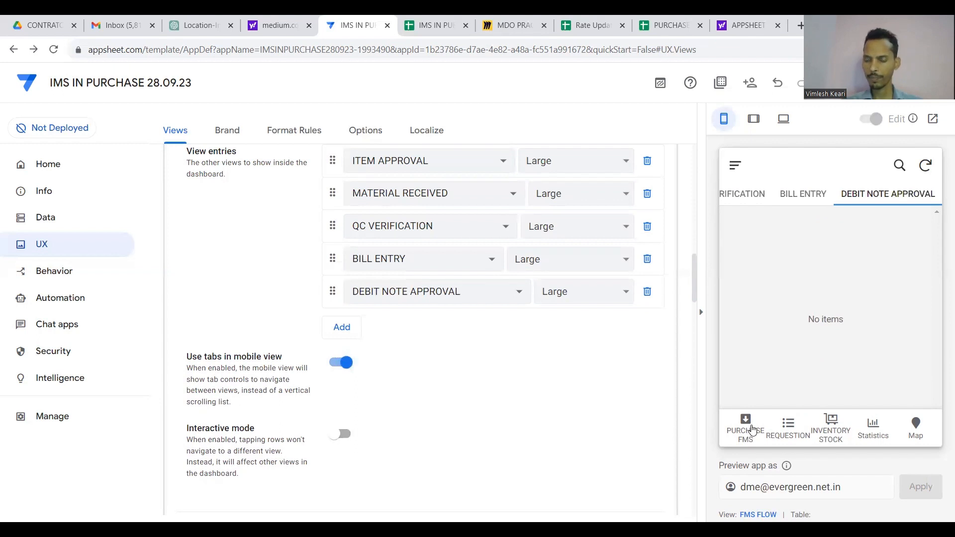
scroll(565, 378, up, 4)
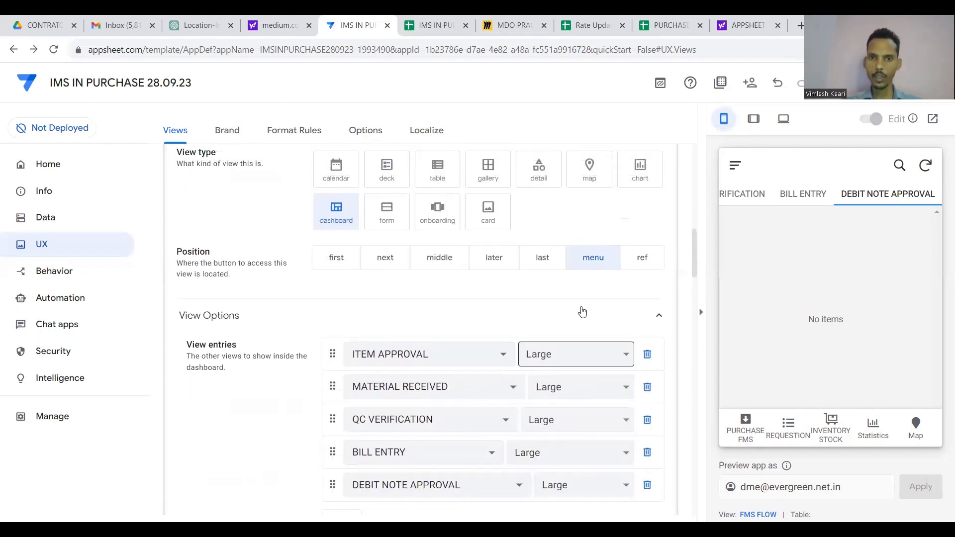
click(542, 262)
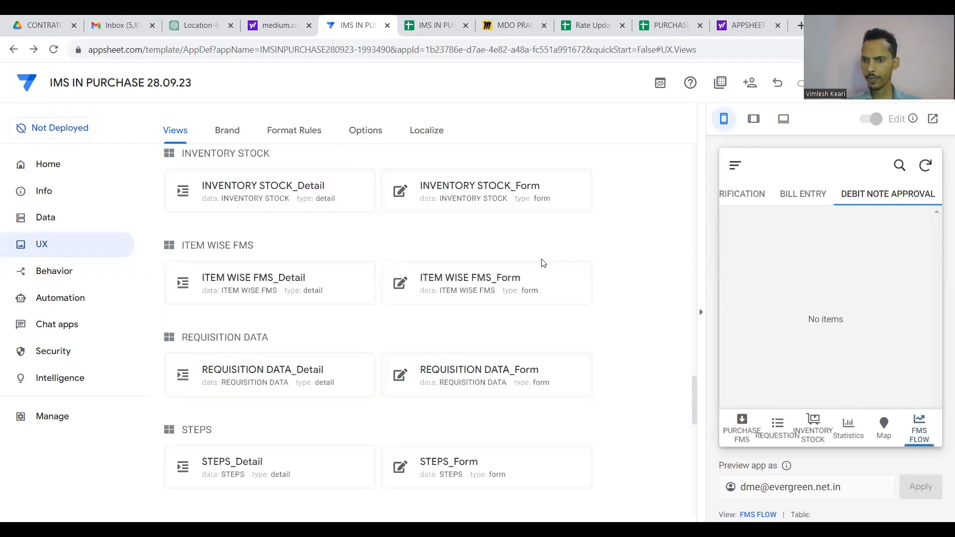
Try the FMS FLOW preview tabs, check the BILL ENTRY view, and save the app.
click(802, 200)
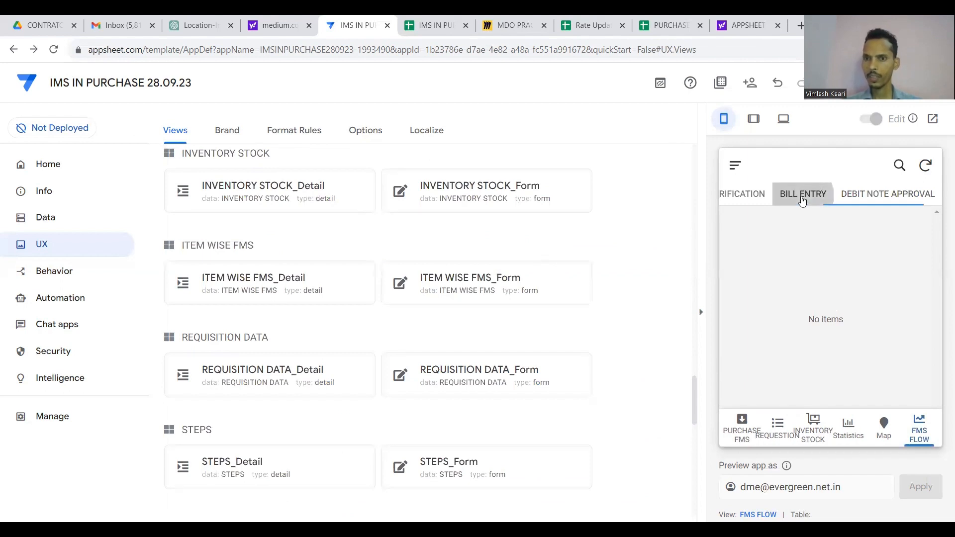
scroll(802, 201, left, 4)
click(773, 200)
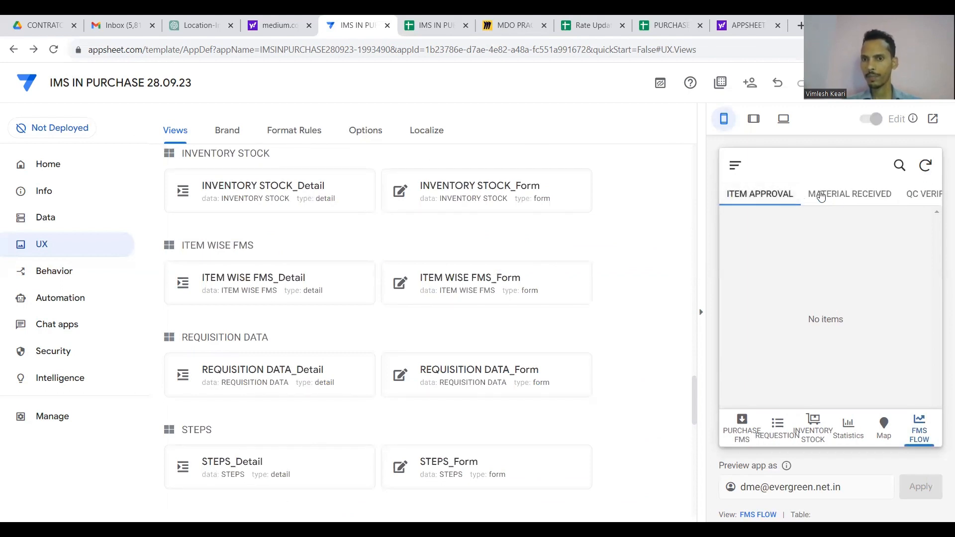
click(820, 194)
scroll(676, 302, up, 6)
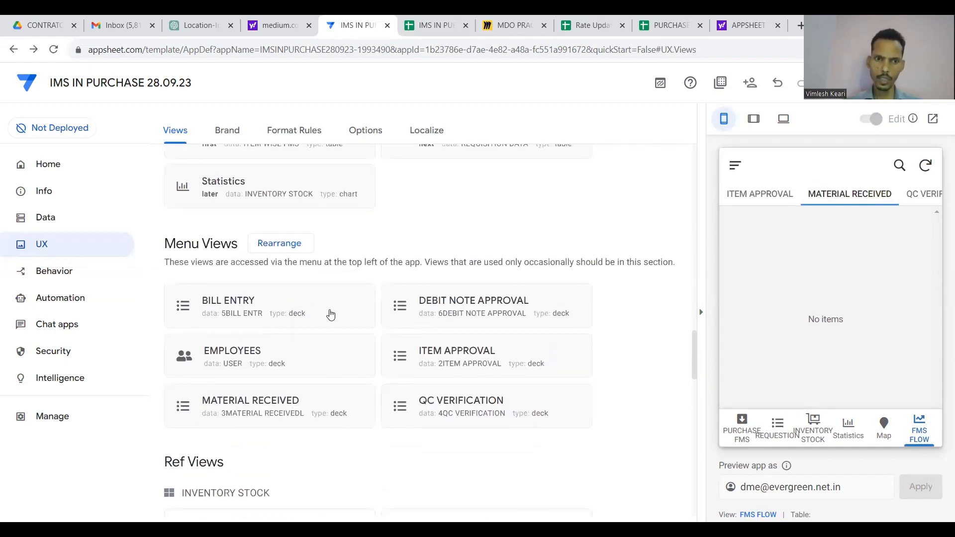
click(330, 314)
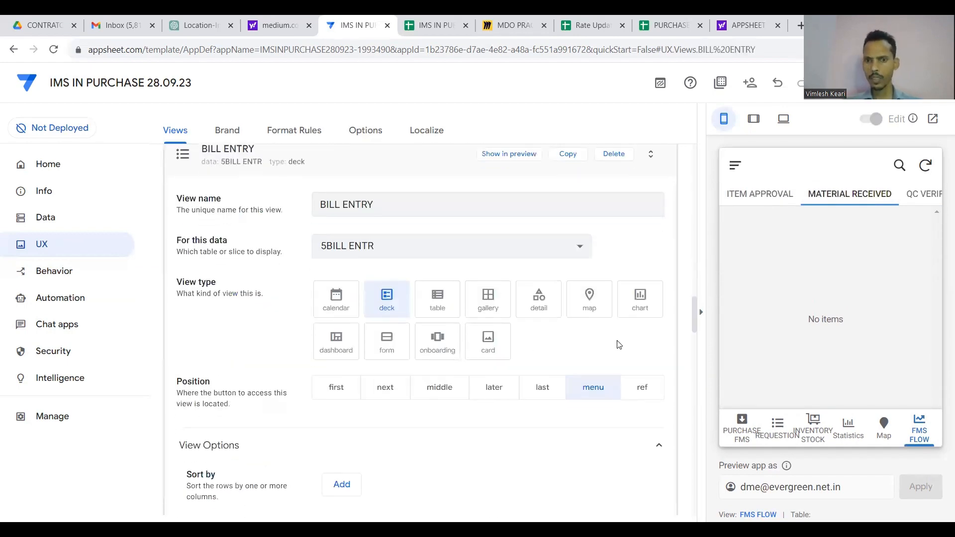
scroll(642, 374, up, 3)
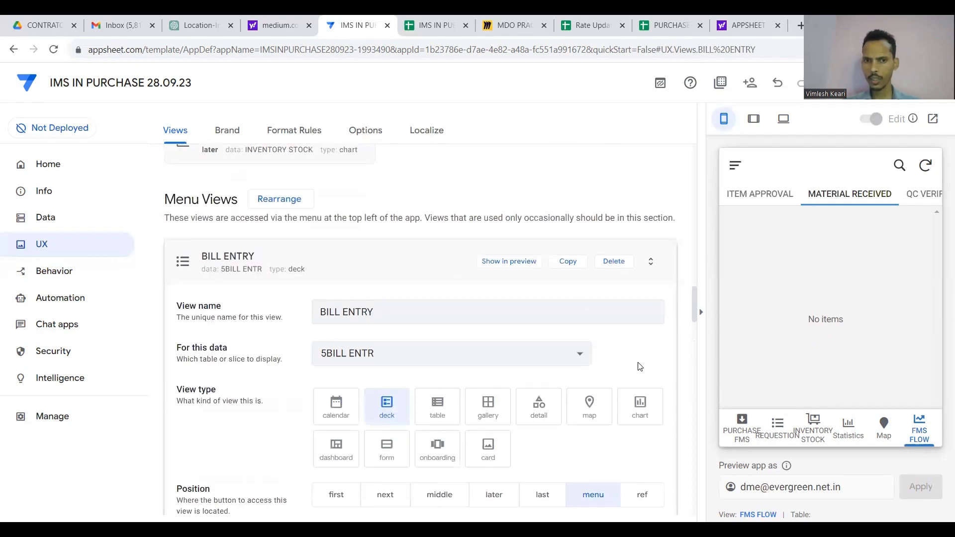
click(450, 303)
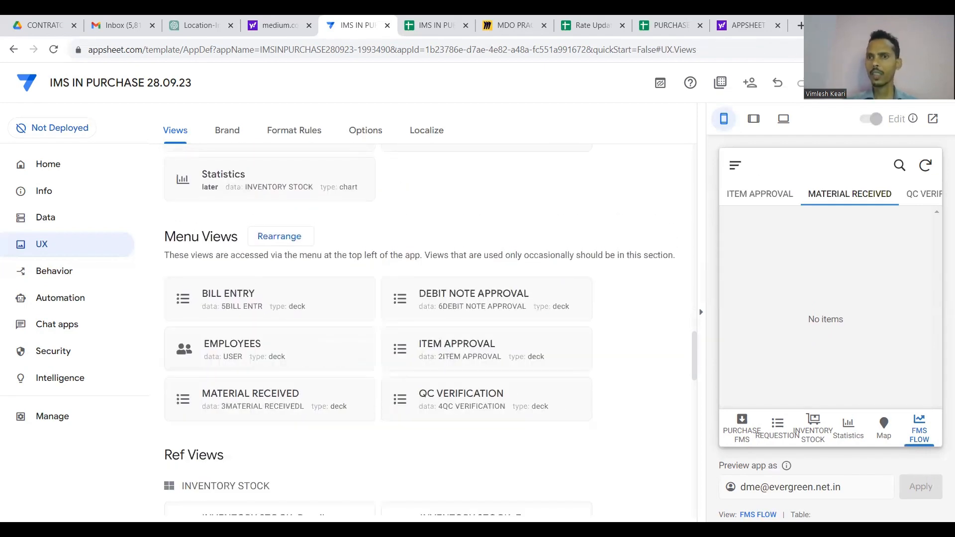
click(855, 82)
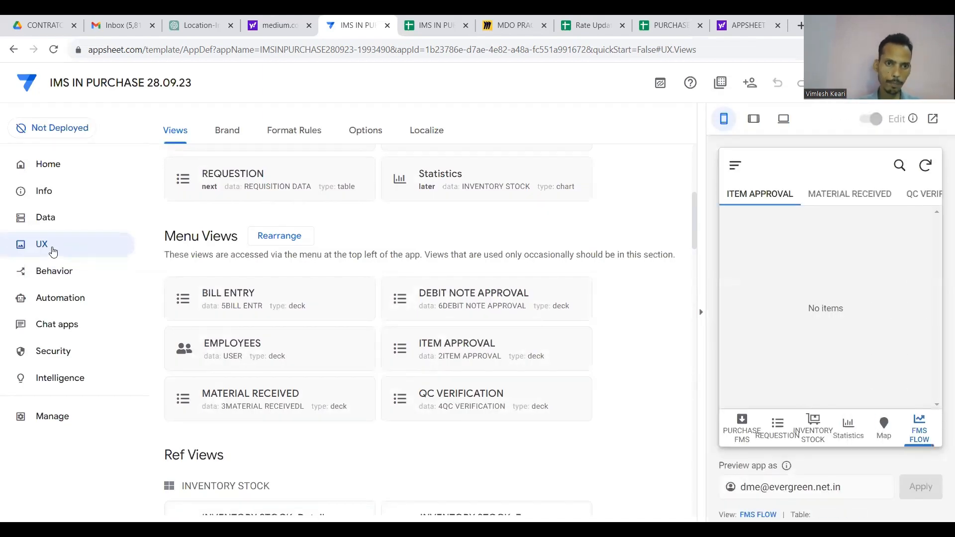
Open the ITEM WISE FMS_Form view's settings under Ref Views.
scroll(321, 341, down, 1)
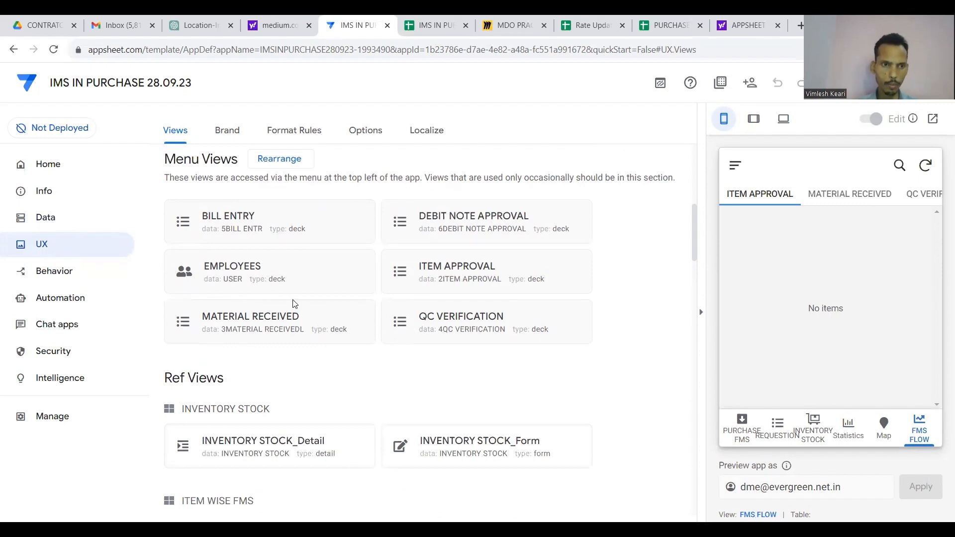
scroll(294, 315, up, 1)
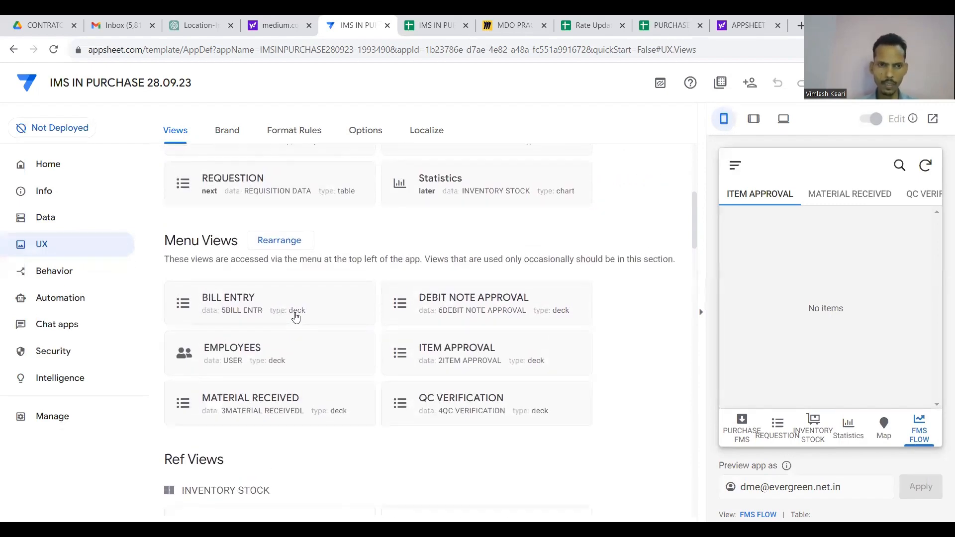
scroll(296, 318, down, 1)
scroll(295, 317, down, 2)
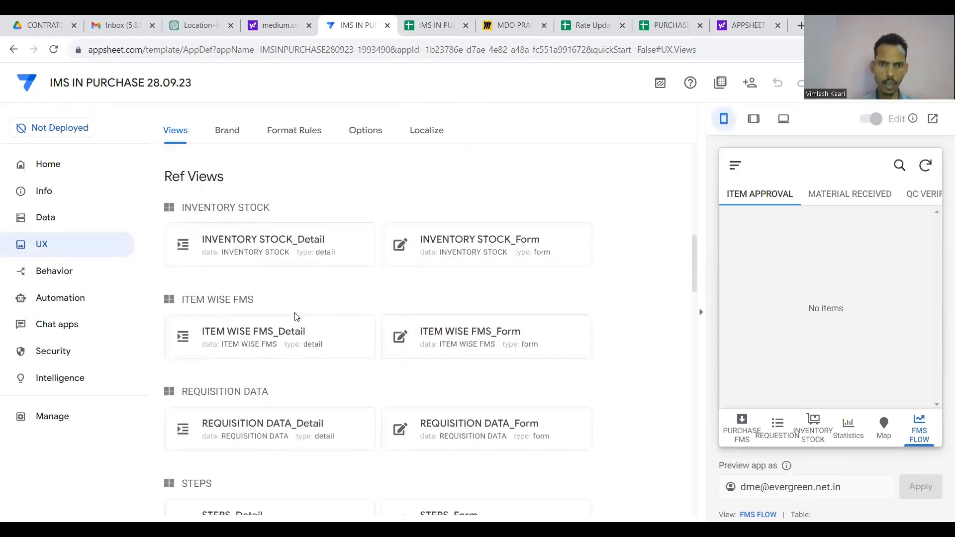
click(491, 351)
scroll(491, 351, down, 3)
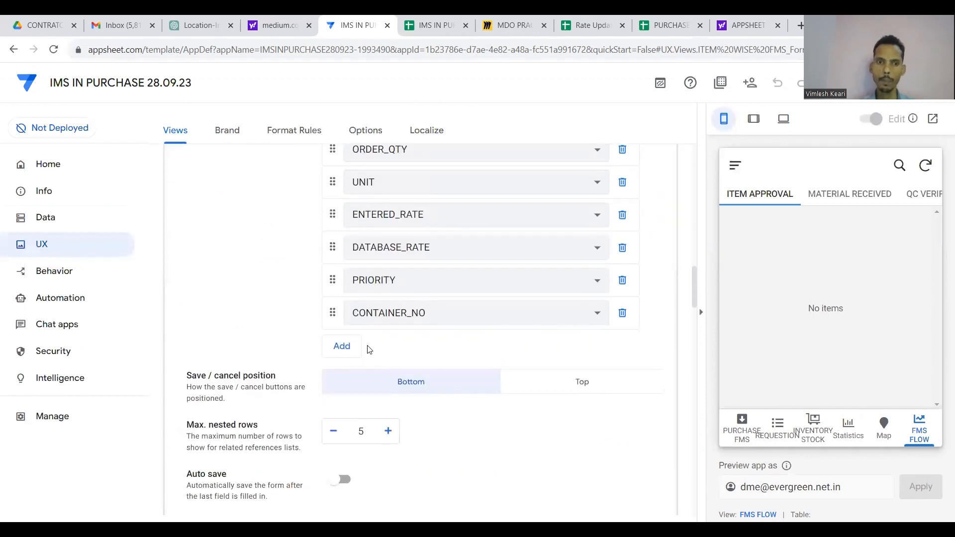
Add PLAN_DATE_FOR_ITEM_APPROVAL as a new column in the ITEM WISE FMS_Form view.
click(341, 347)
click(415, 349)
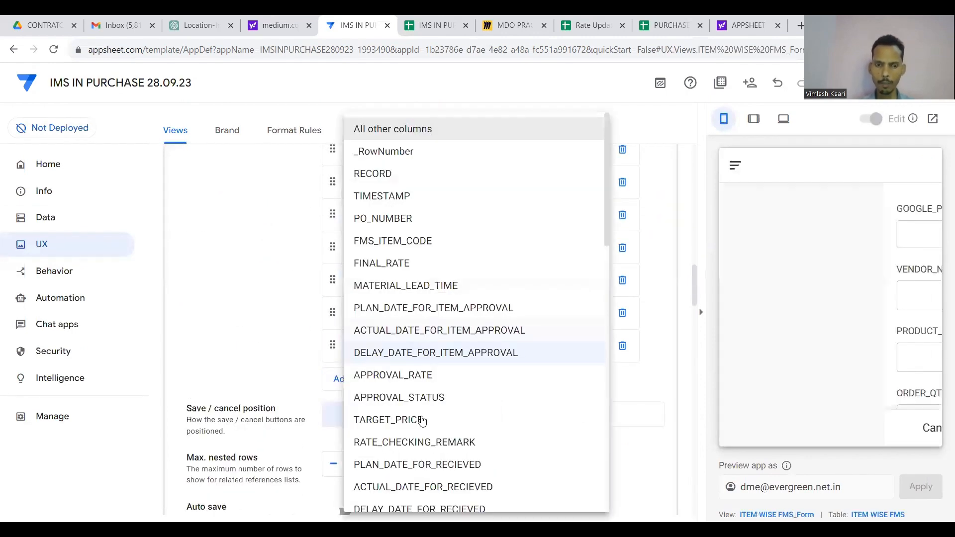
scroll(420, 388, down, 2)
scroll(425, 358, up, 1)
scroll(426, 274, up, 1)
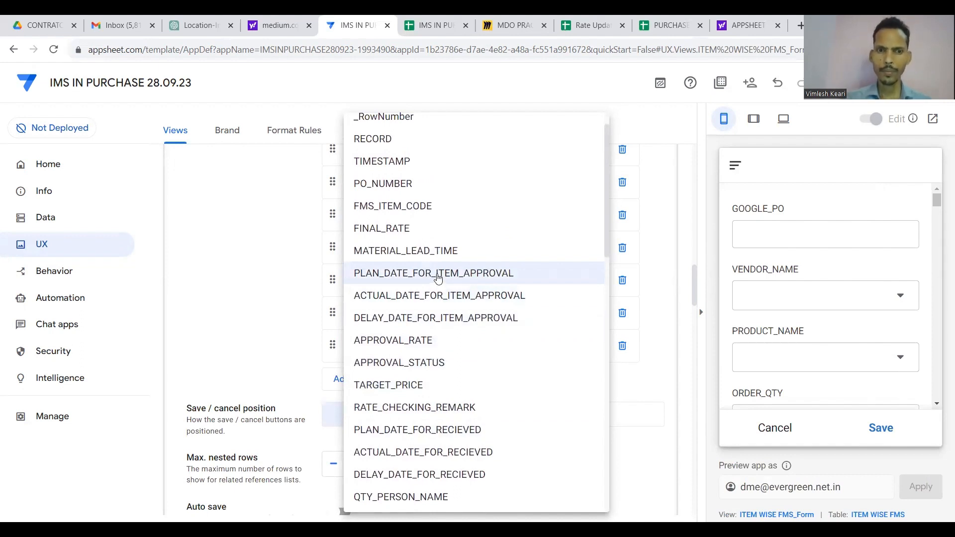
click(437, 278)
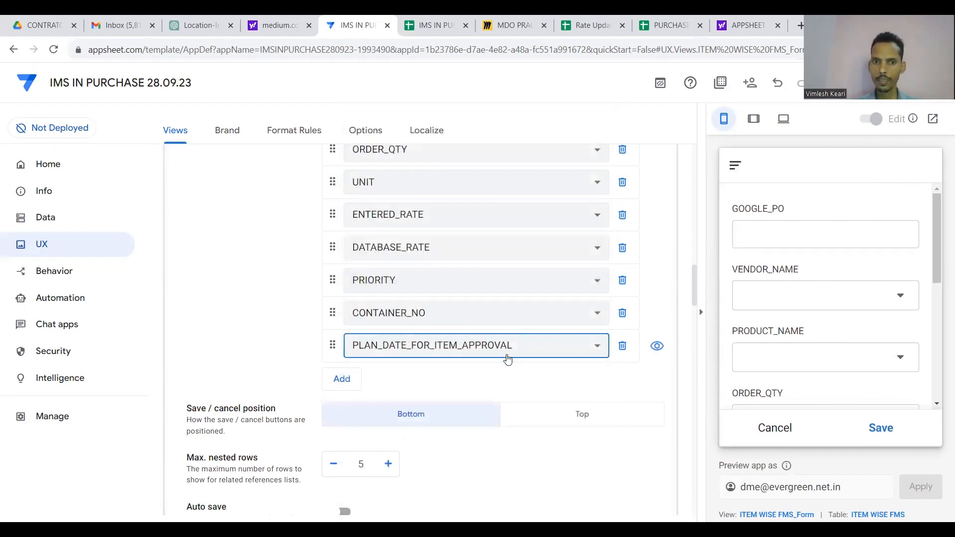
Switch the editor to the Data tables list.
scroll(262, 240, up, 1)
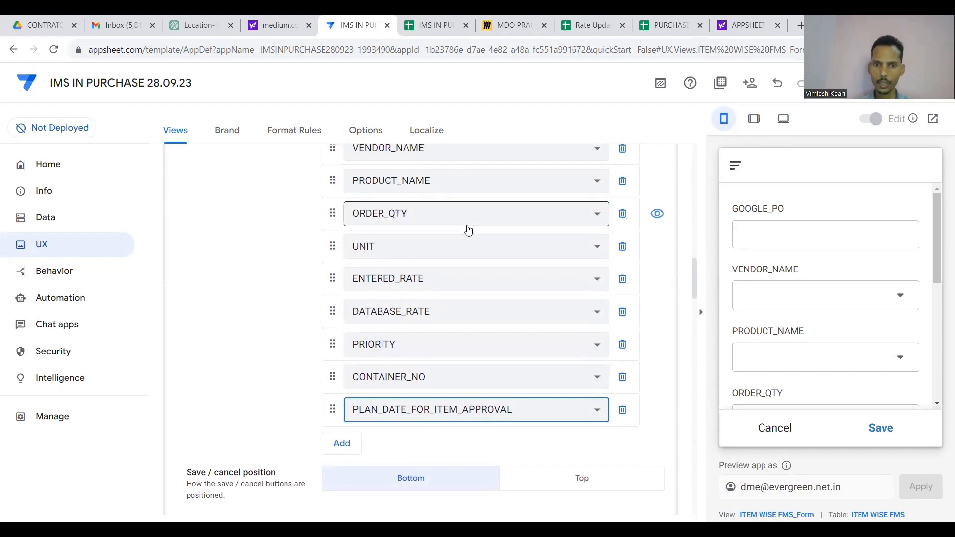
scroll(797, 318, down, 5)
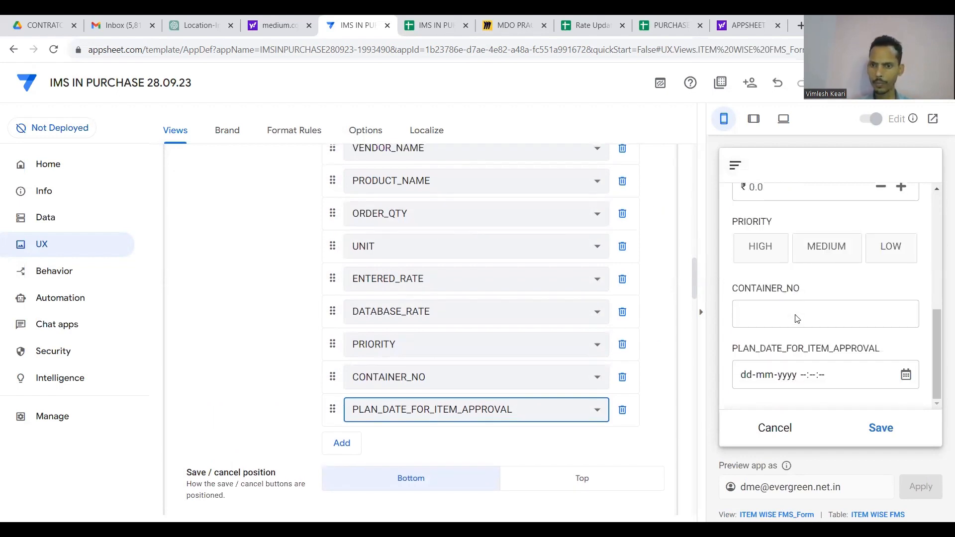
click(73, 218)
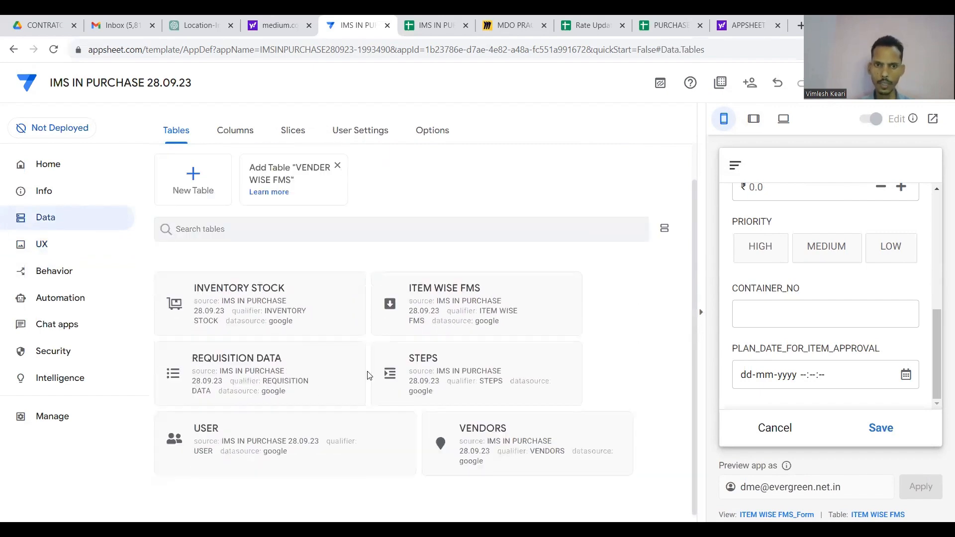
Open the column list of the ITEM WISE FMS table.
click(445, 314)
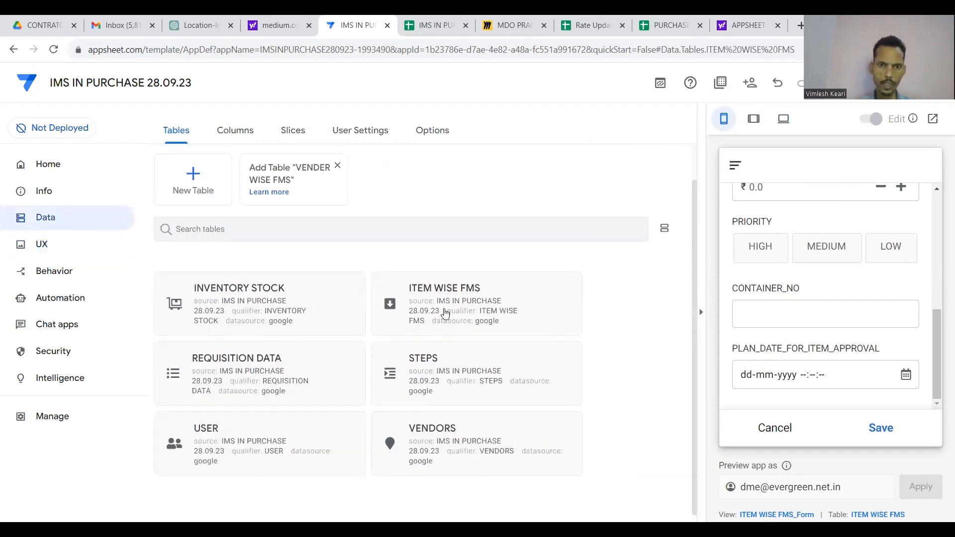
click(243, 133)
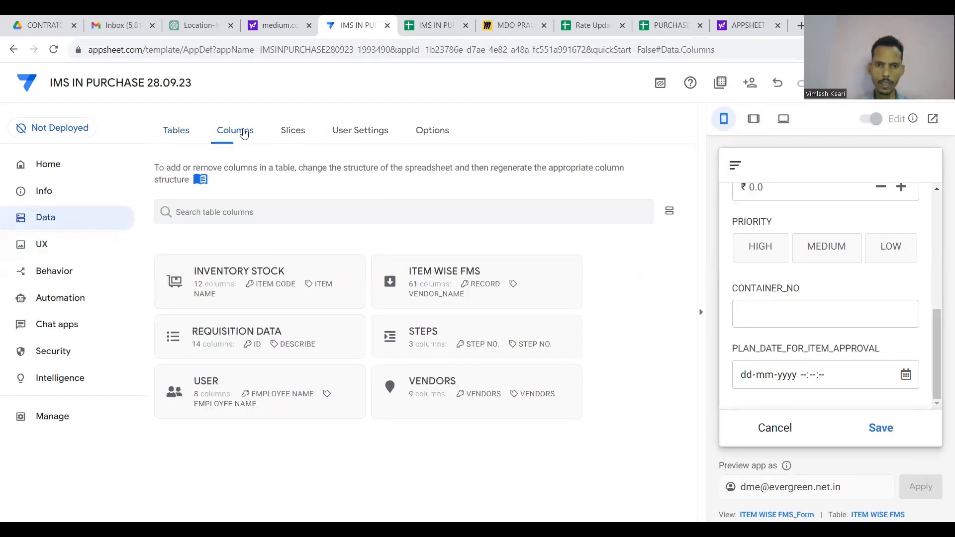
click(448, 273)
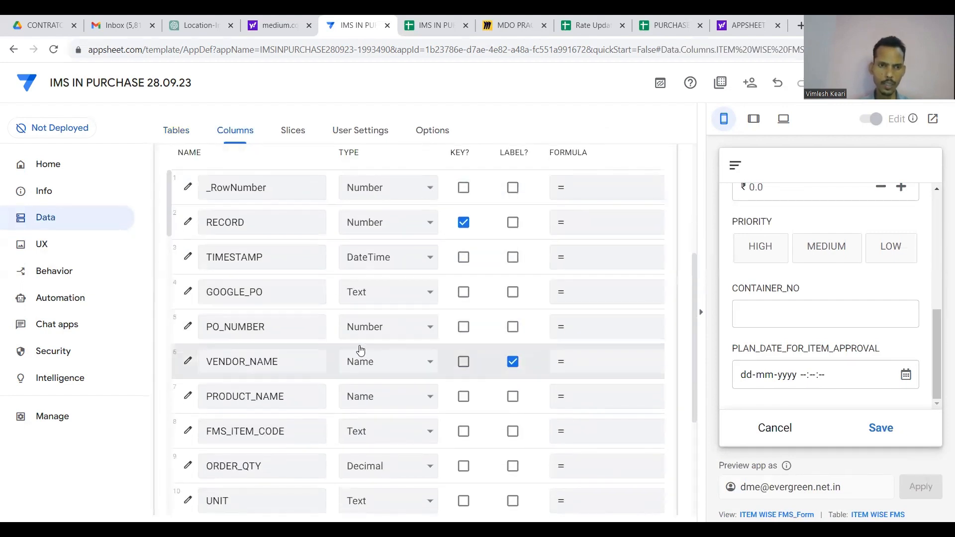
Locate the PLAN_DATE_FOR_ITEM_APPROVAL column and scroll across to its Initial Value field.
scroll(351, 241, up, 1)
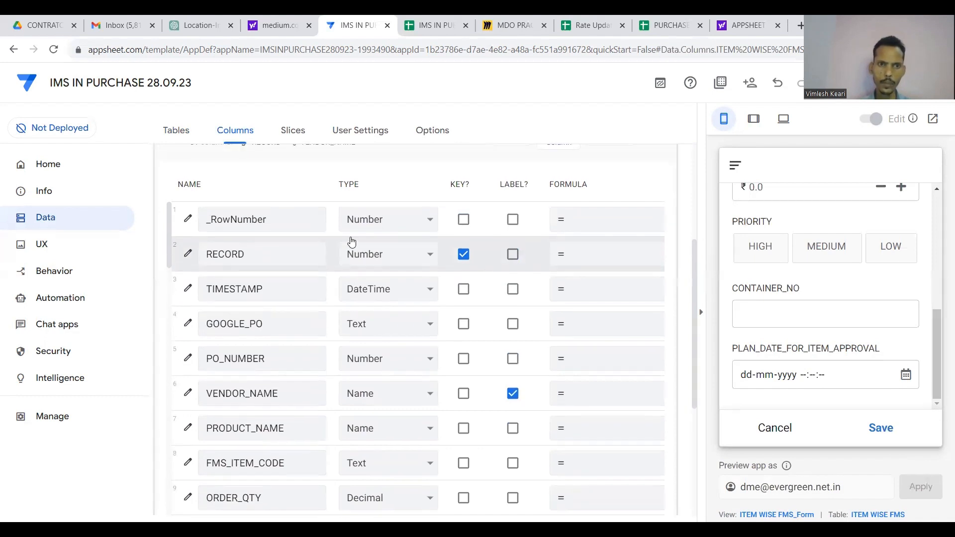
scroll(450, 288, right, 5)
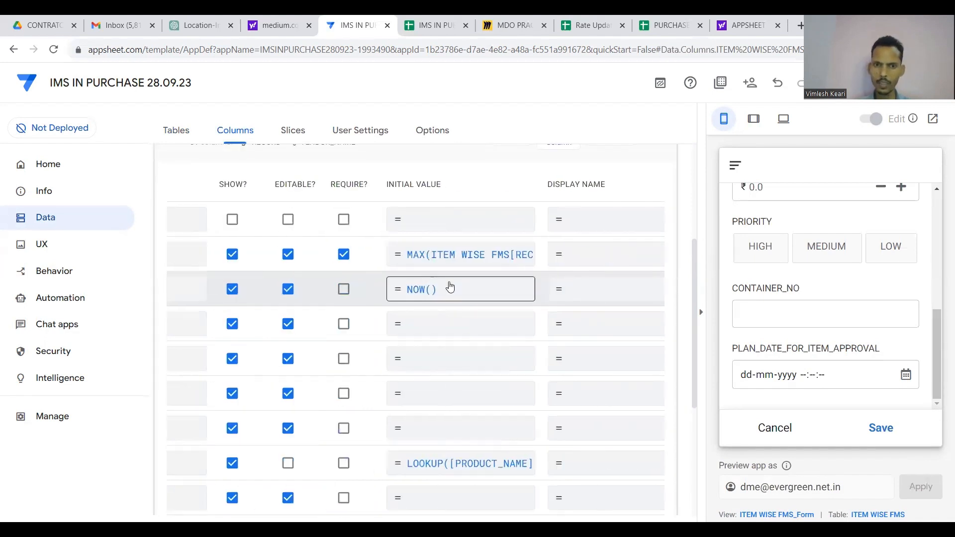
scroll(450, 288, left, 1)
scroll(453, 289, left, 6)
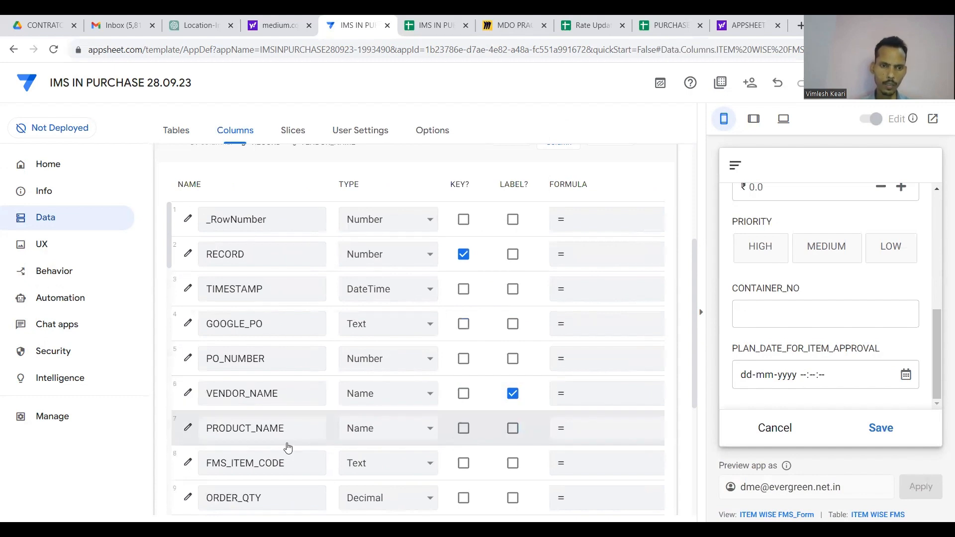
scroll(287, 446, down, 3)
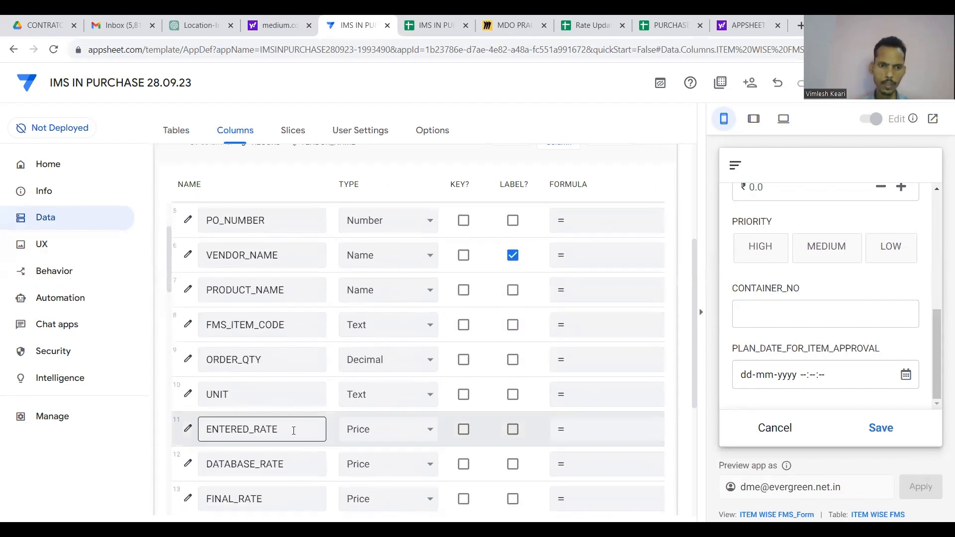
scroll(290, 438, down, 4)
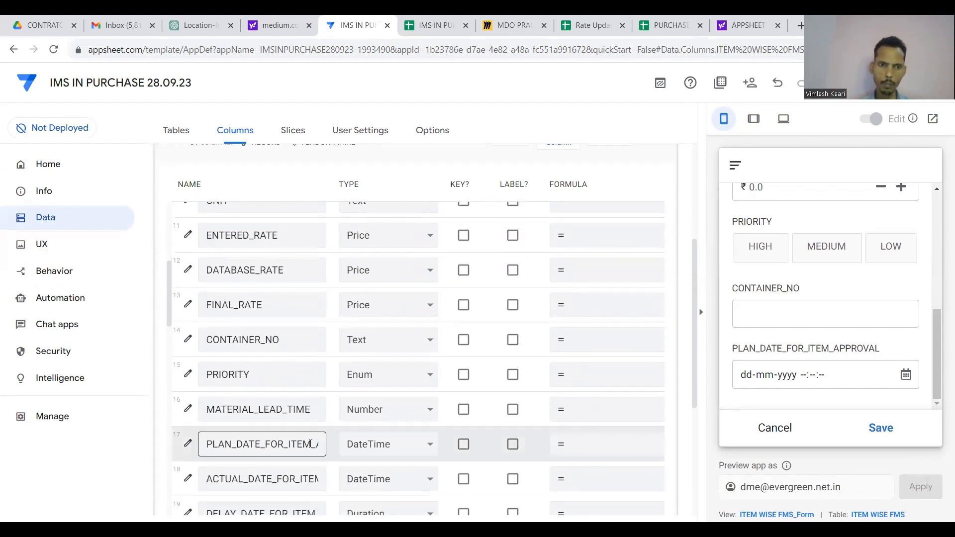
click(312, 444)
key(Left)
key(Left)
key(Left)
key(Left)
key(Left)
key(Left)
key(Left)
key(Left)
key(Left)
key(Left)
key(Left)
key(Left)
key(Left)
key(Left)
key(Left)
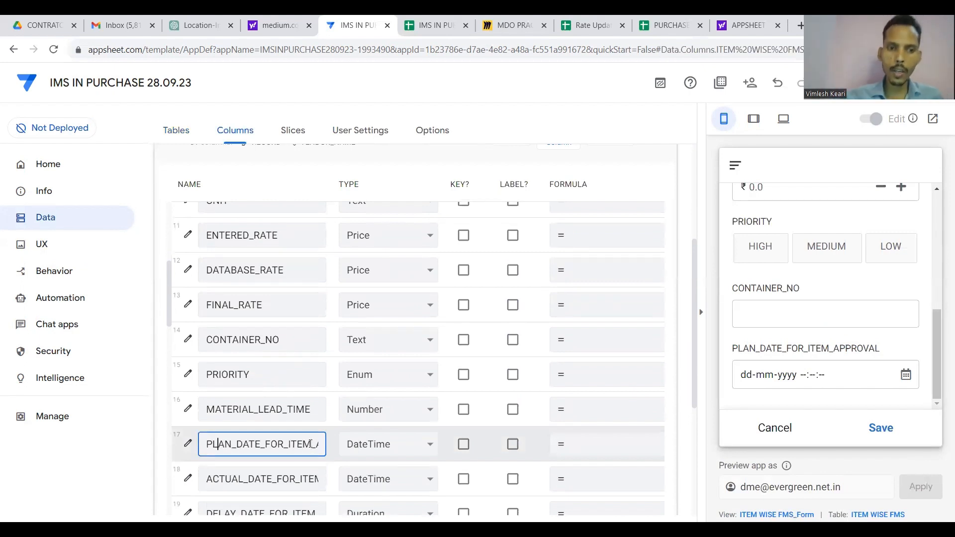
key(Right)
key(Right)
key(Right)
key(Right)
key(Right)
key(Right)
key(Right)
key(Right)
key(Right)
key(Right)
key(Right)
key(Right)
key(Right)
key(Right)
key(Right)
key(Right)
key(Right)
key(Right)
key(Right)
key(Right)
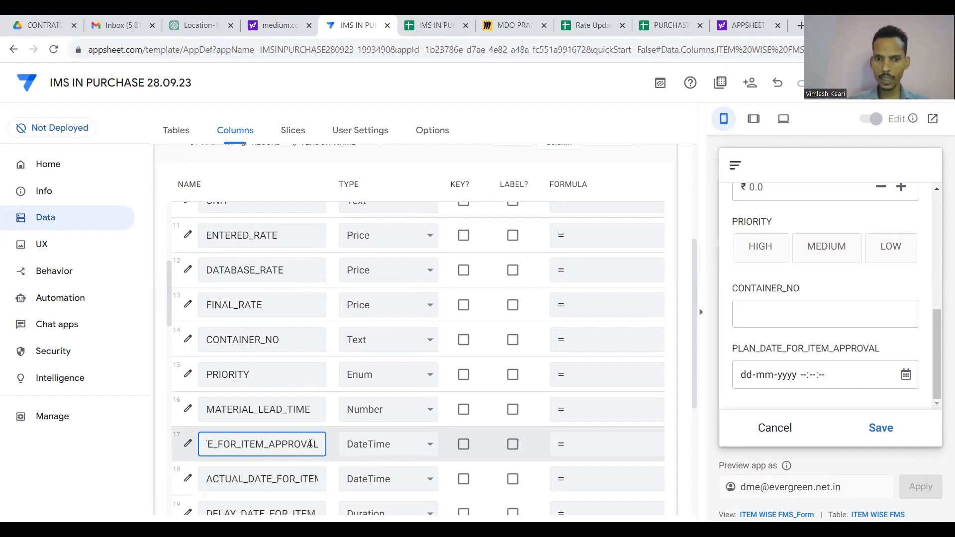
scroll(500, 446, right, 8)
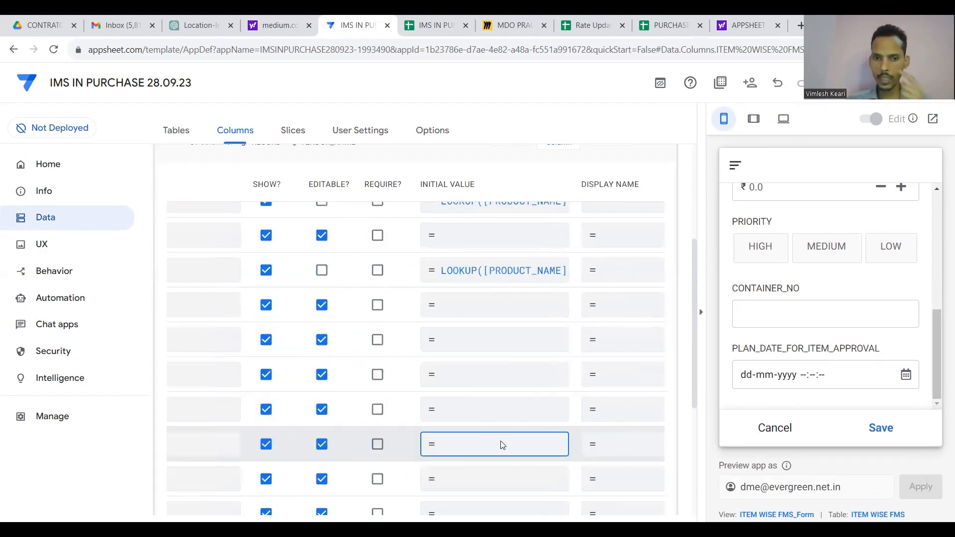
Set PLAN_DATE_FOR_ITEM_APPROVAL's Initial Value expression to NOW()+1.
click(500, 444)
text(NOW())
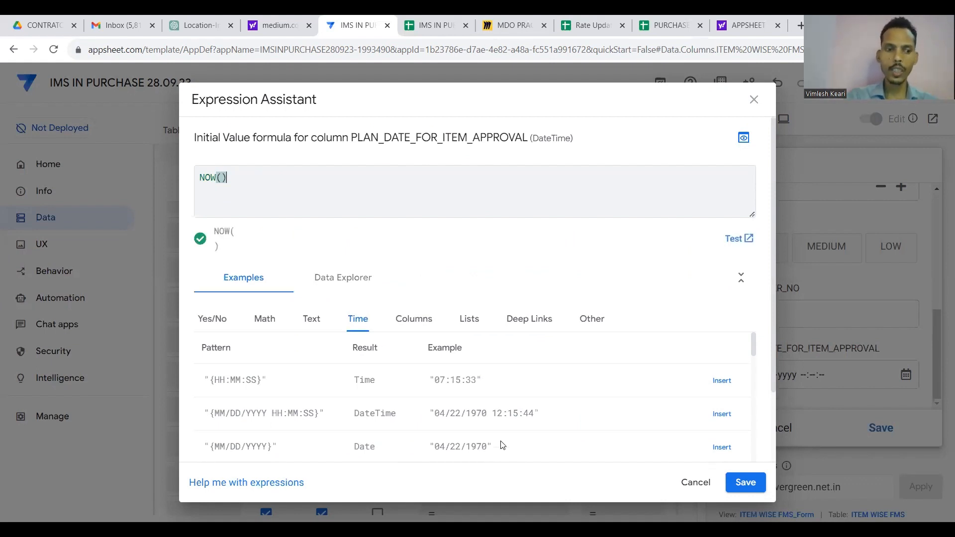
text(+1)
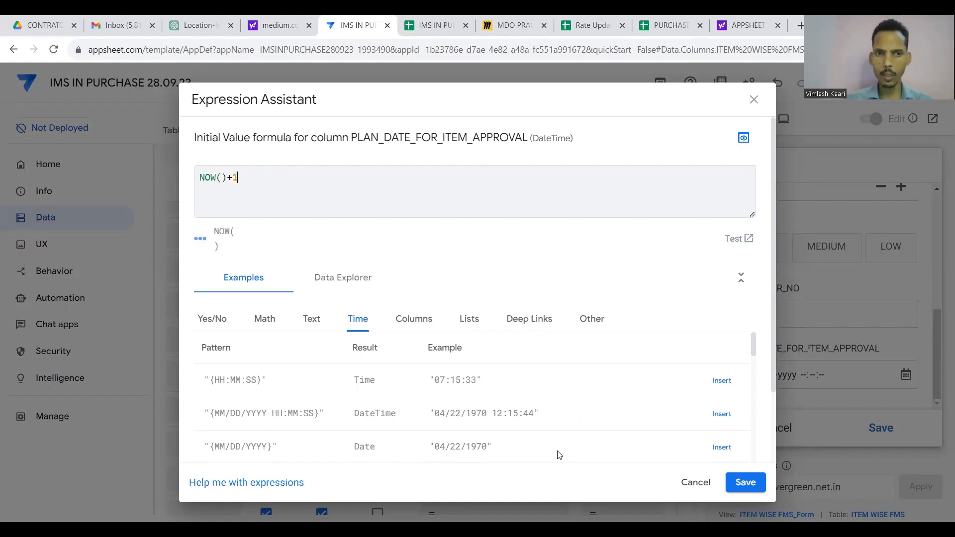
click(744, 482)
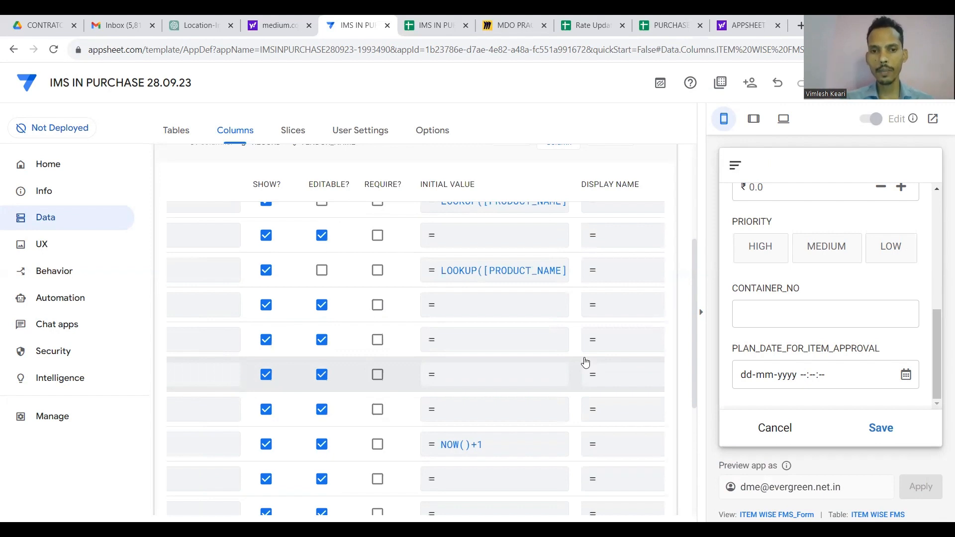
Save the app and return to the UX Views page.
scroll(475, 444, left, 10)
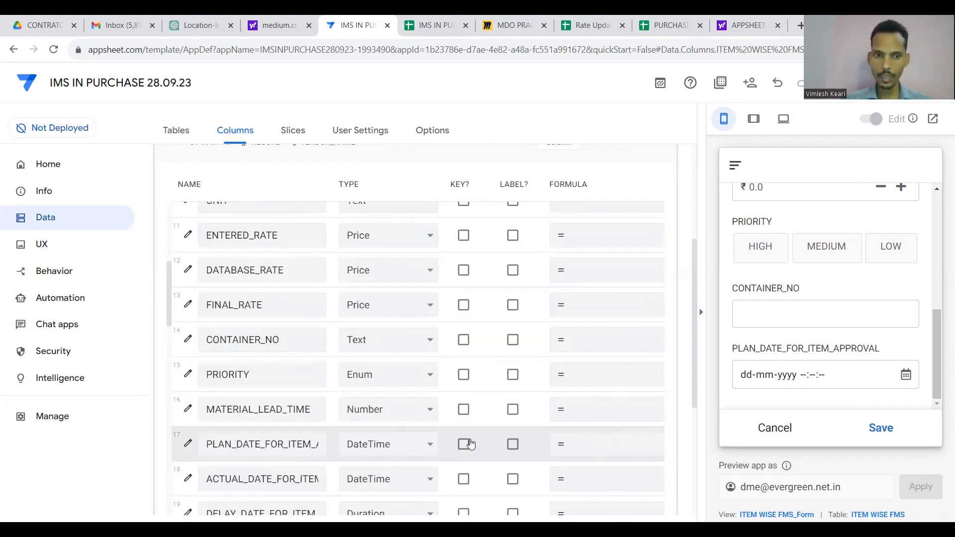
click(855, 83)
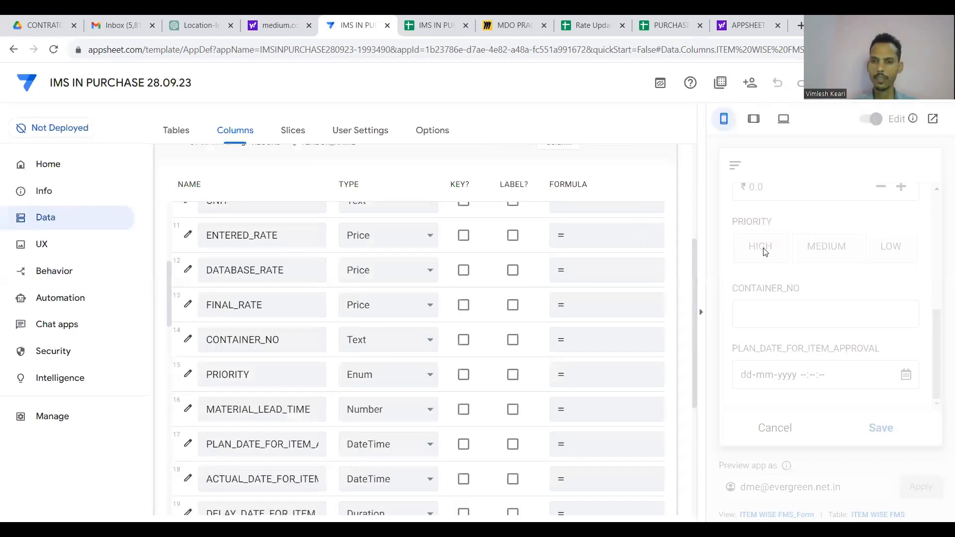
click(69, 243)
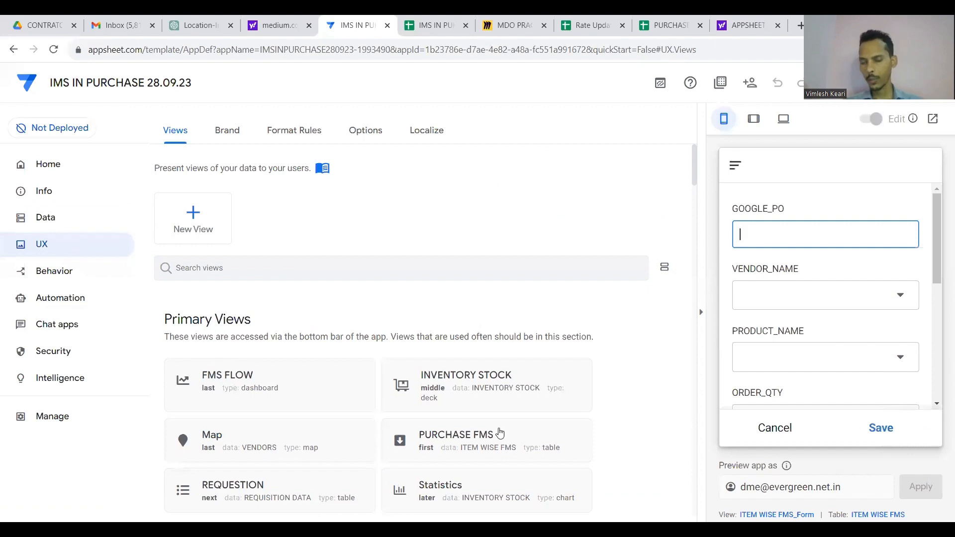
In the preview, check the FMS FLOW dashboard's MATERIAL RECEIVED and ITEM APPROVAL tabs, then return to PURCHASE FMS.
click(787, 426)
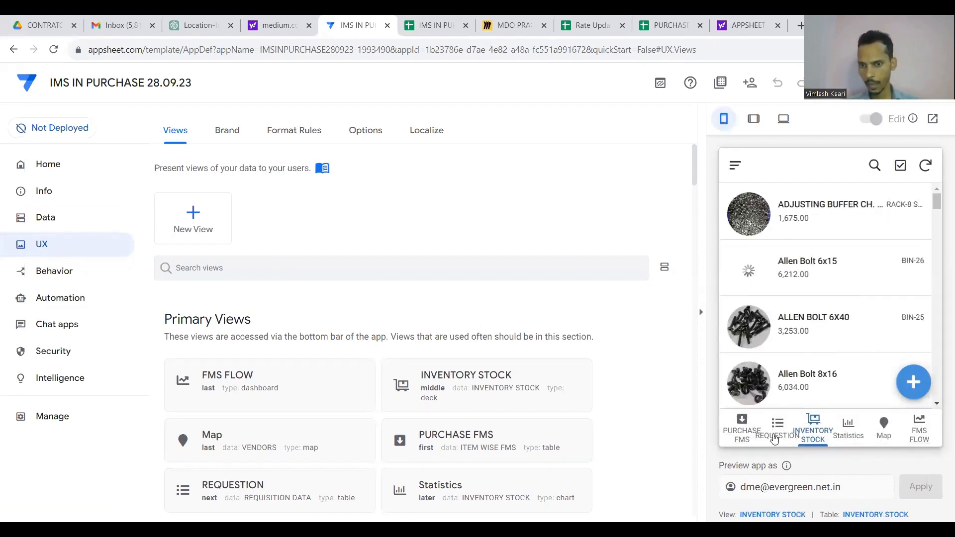
click(741, 426)
scroll(842, 242, right, 10)
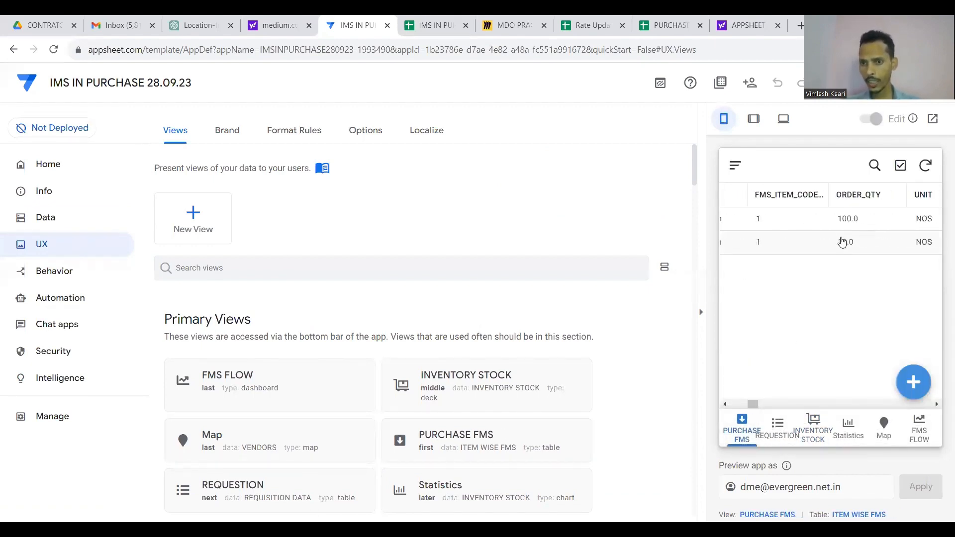
scroll(841, 242, right, 10)
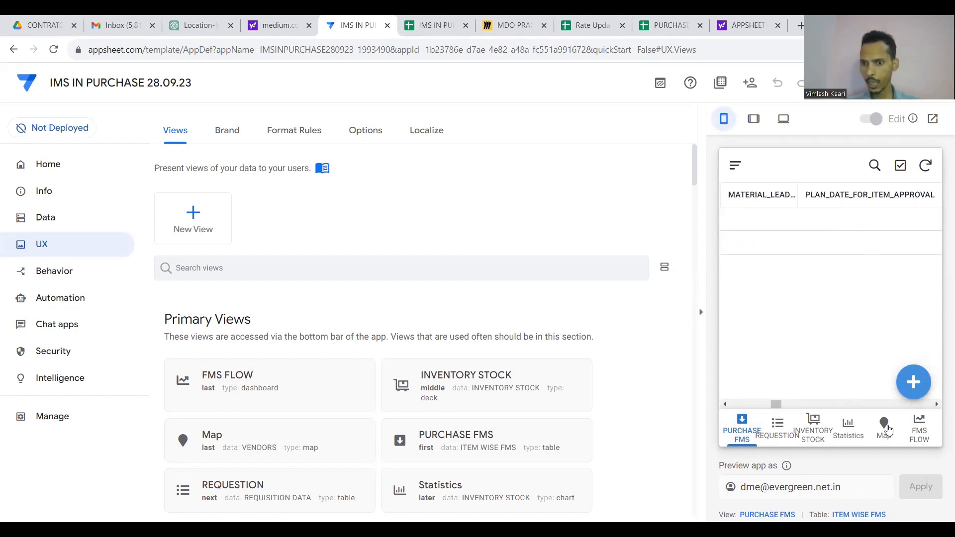
click(919, 431)
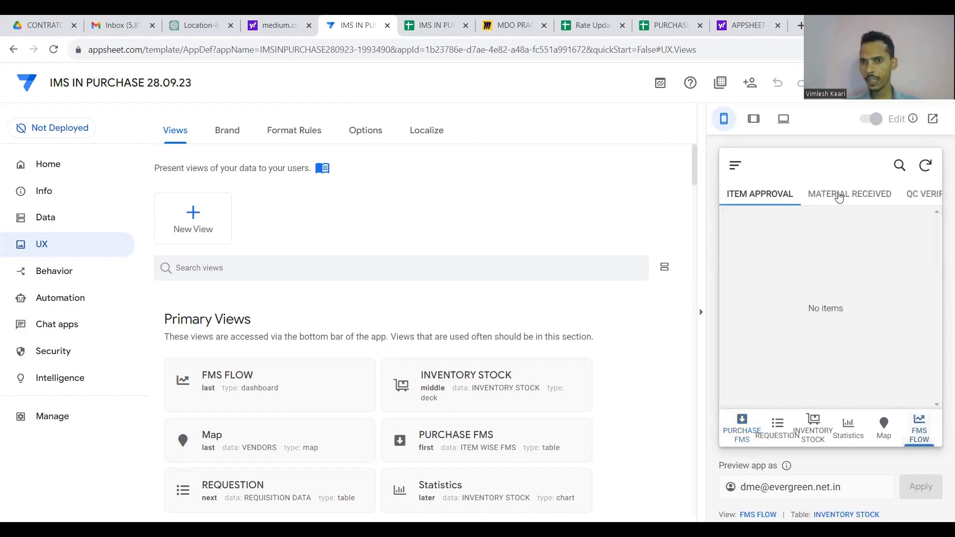
click(838, 195)
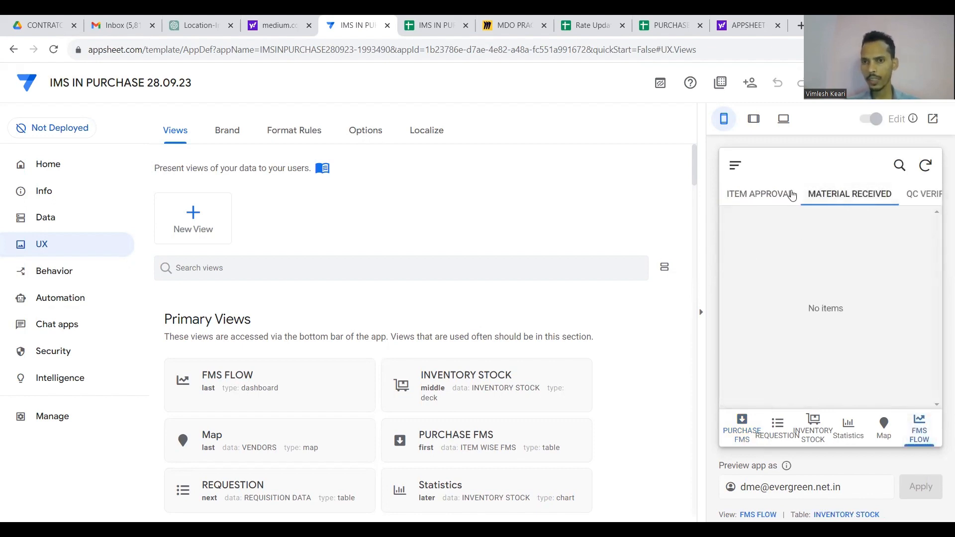
click(774, 194)
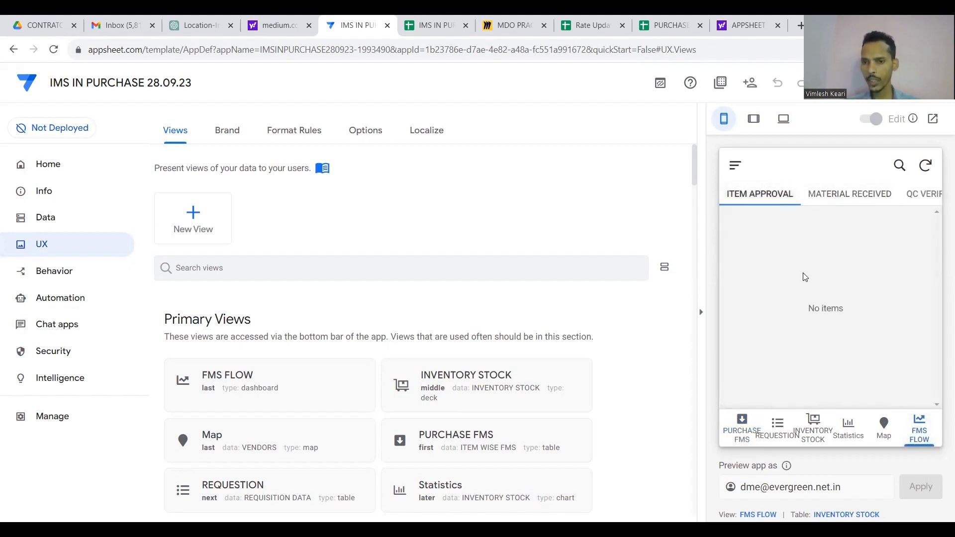
click(748, 424)
Start a new ITEM WISE FMS record with vendor Company-1 and product Slk Chanel 10inch.
click(911, 380)
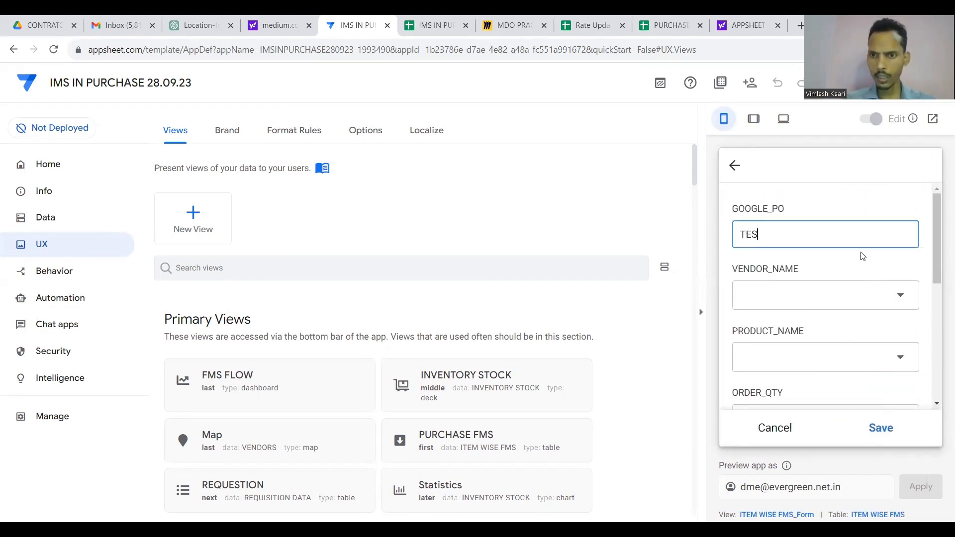
click(887, 295)
click(792, 208)
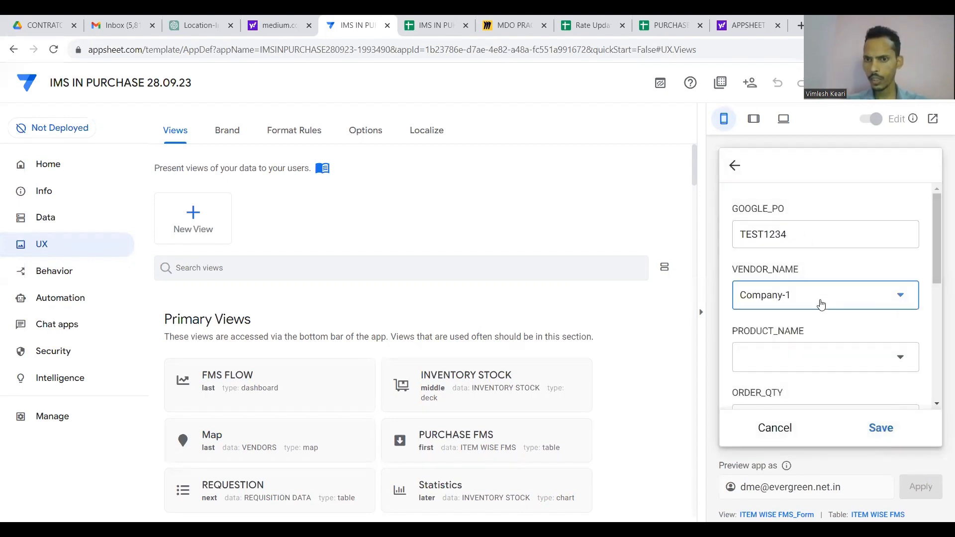
click(840, 356)
click(792, 239)
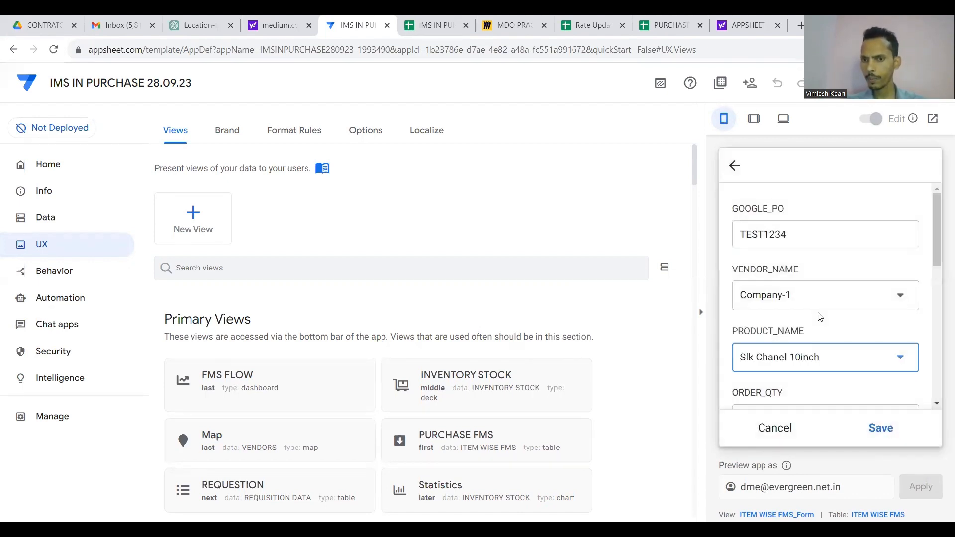
Enter quantity 123, choose MEDIUM priority, and save the record.
scroll(819, 316, down, 2)
click(819, 312)
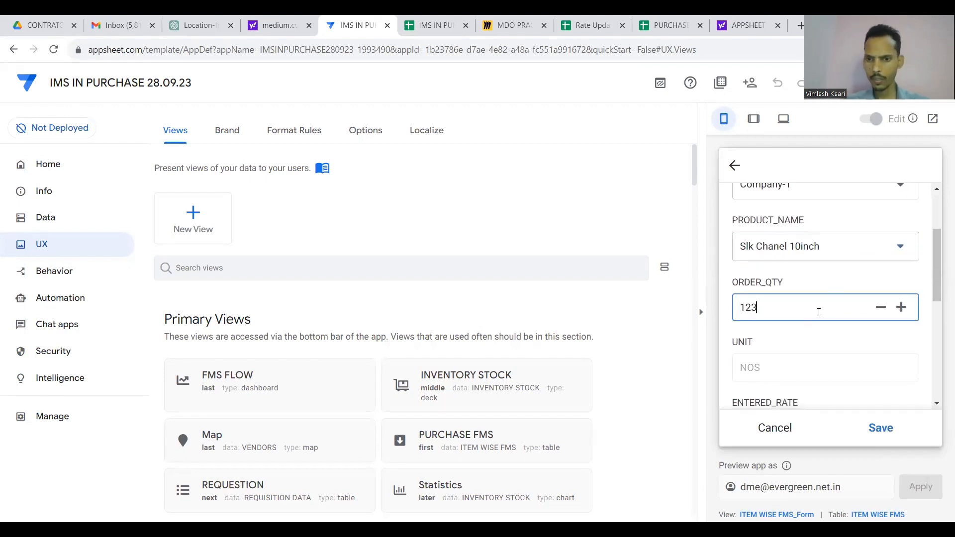
text(123)
key(Tab)
scroll(823, 335, down, 2)
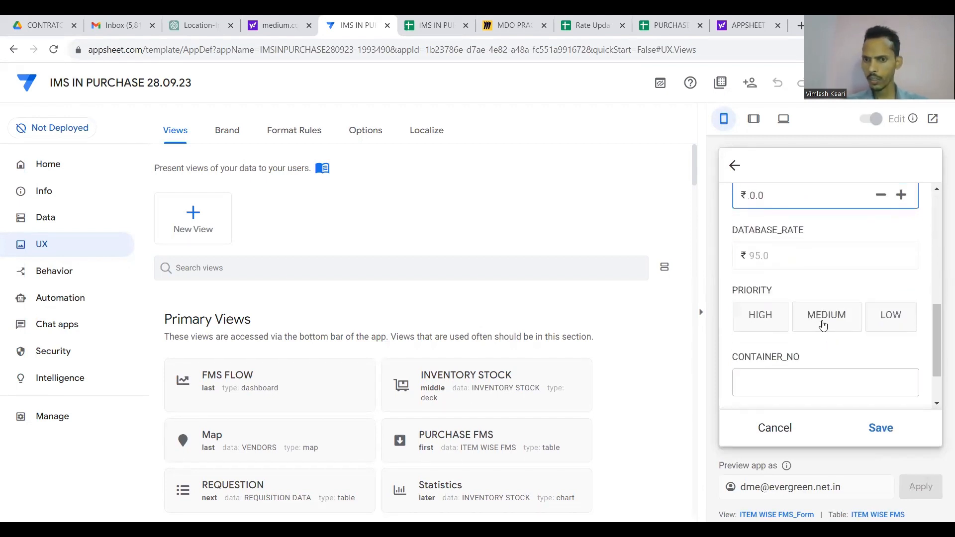
click(823, 324)
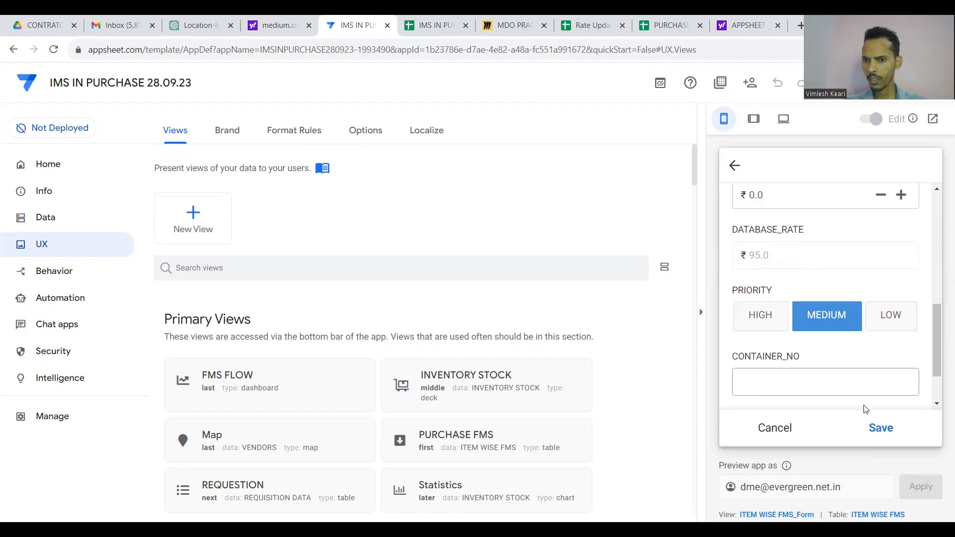
click(876, 428)
click(917, 436)
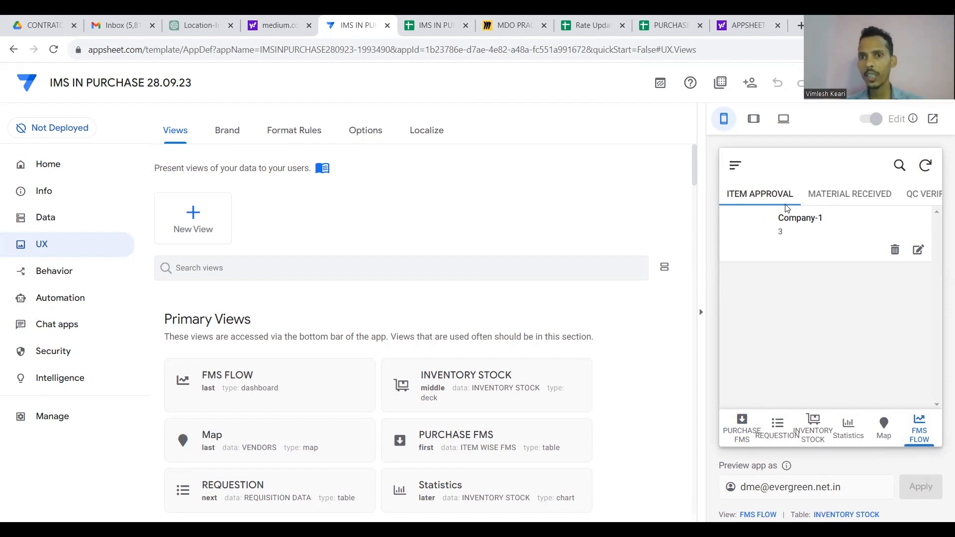
click(866, 192)
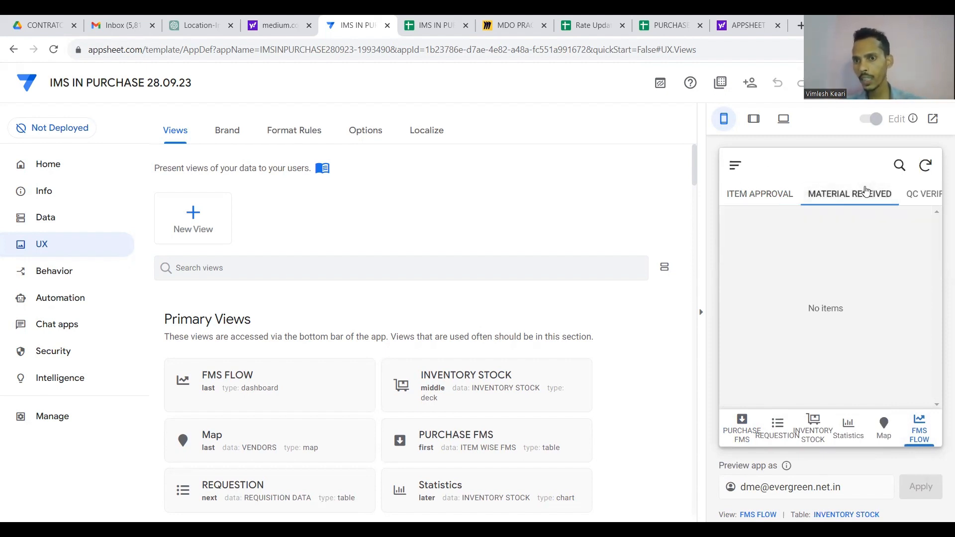
click(812, 196)
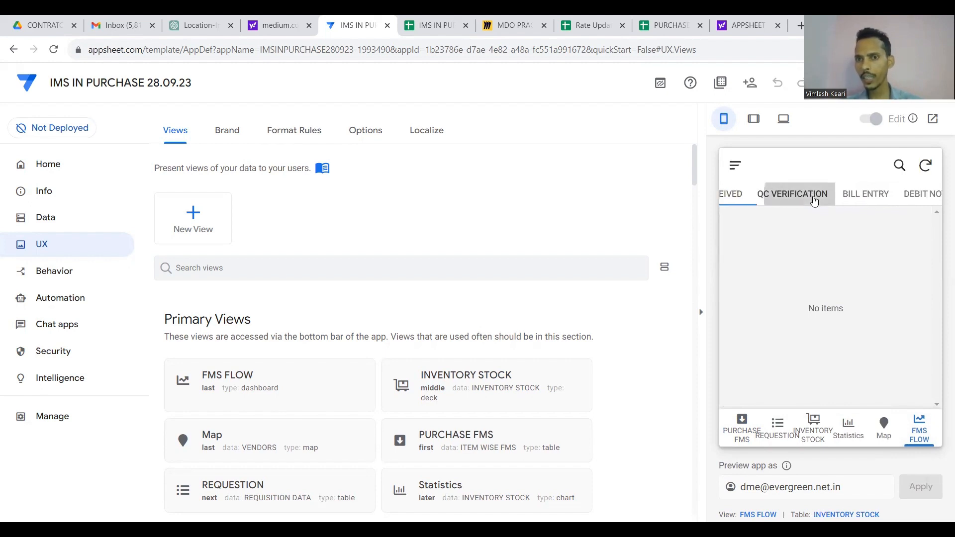
click(820, 199)
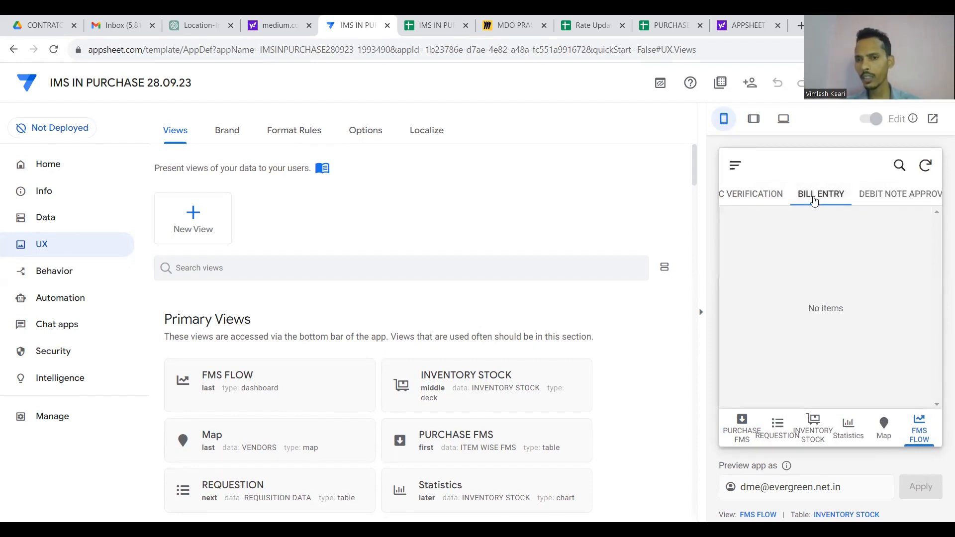
click(858, 200)
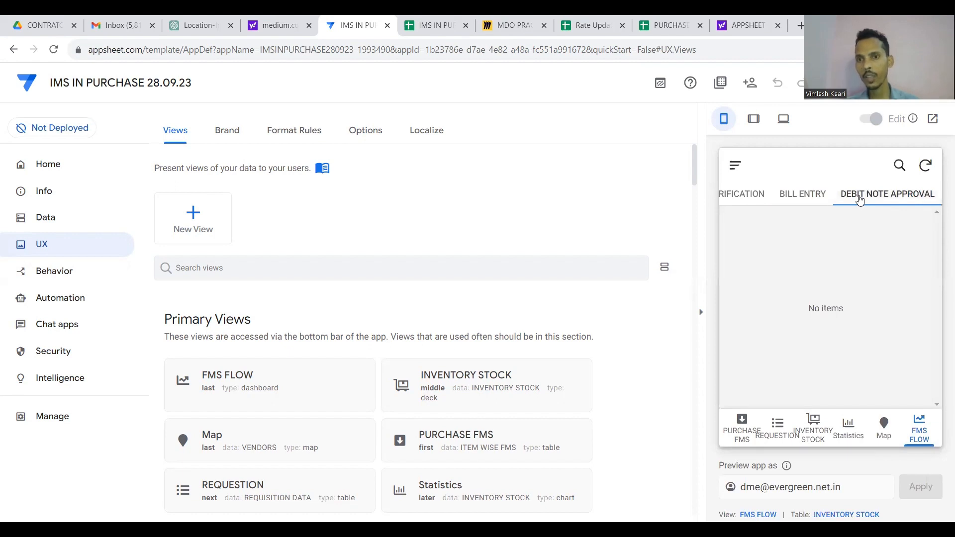
click(813, 194)
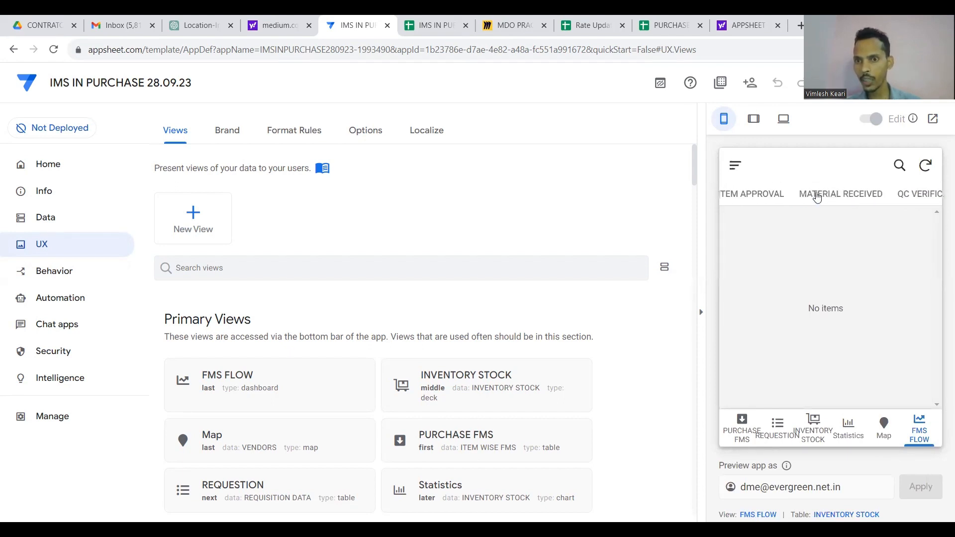
click(830, 195)
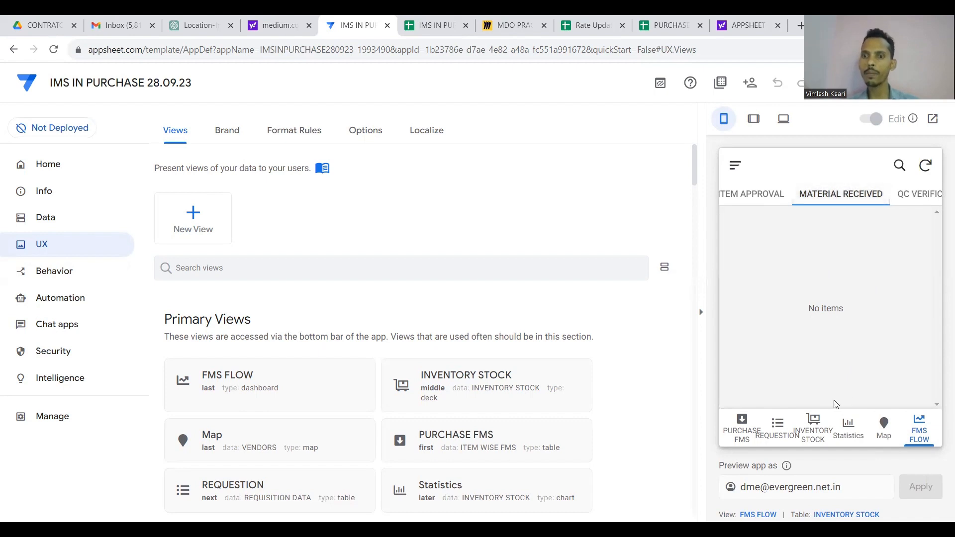
scroll(831, 201, left, 1)
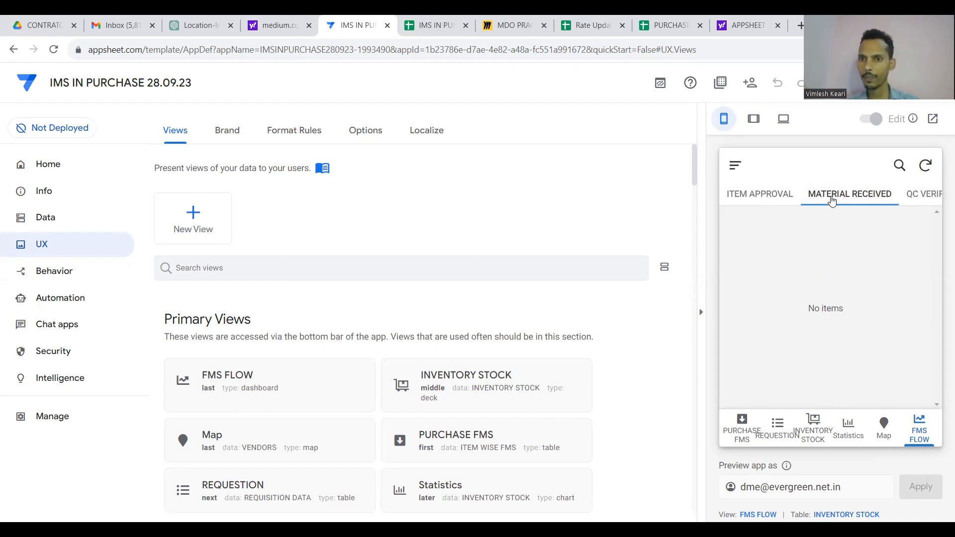
right_click(832, 199)
click(789, 195)
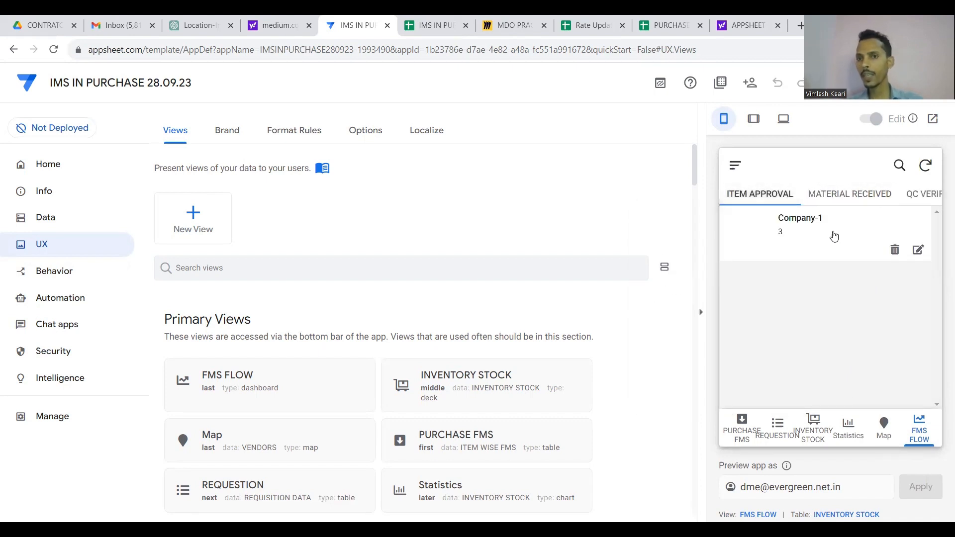
click(834, 236)
scroll(828, 311, down, 5)
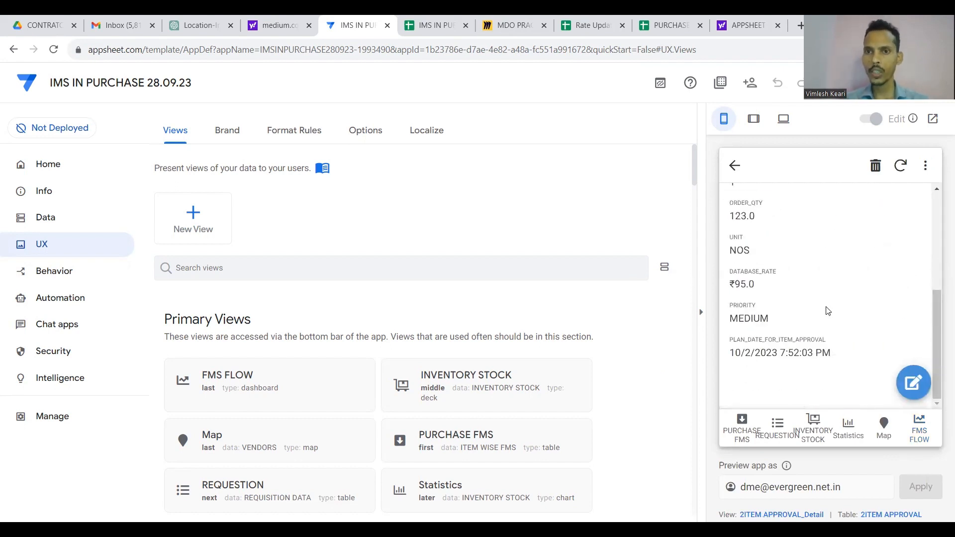
click(735, 165)
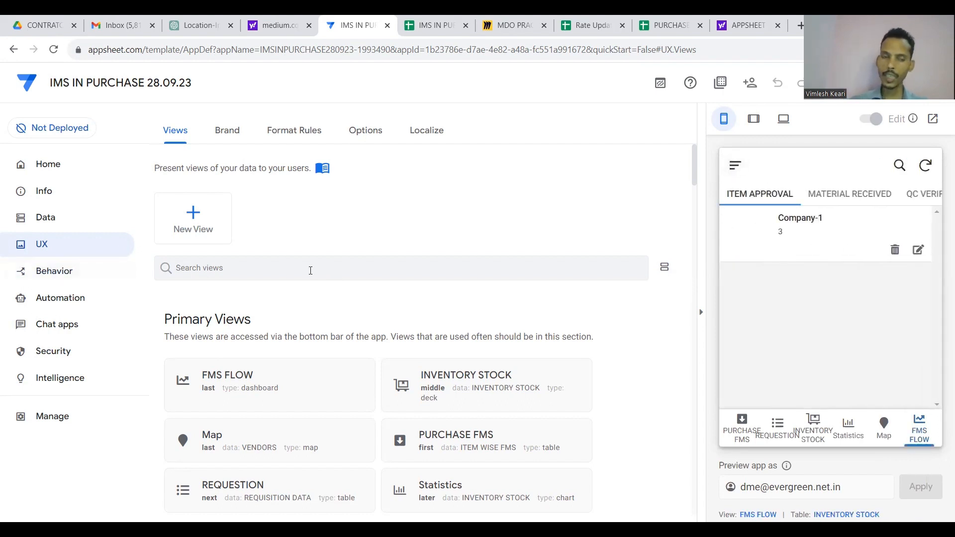
Create a new blank action under Behavior > Actions.
click(72, 273)
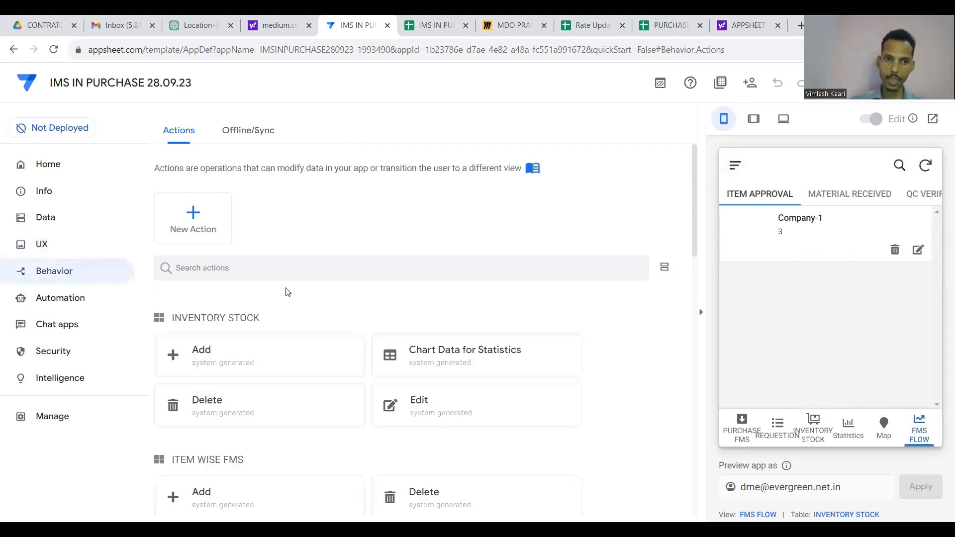
scroll(288, 293, down, 1)
scroll(287, 292, up, 1)
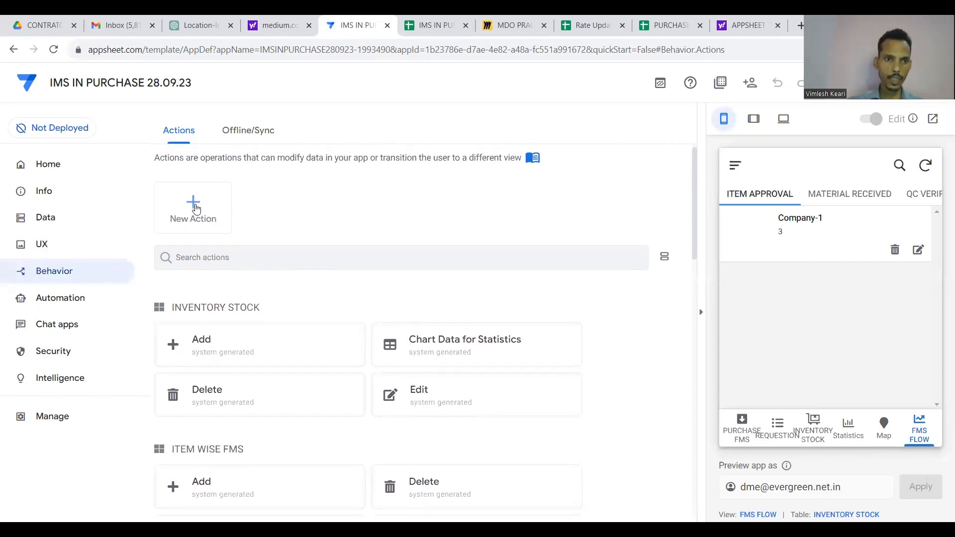
click(196, 208)
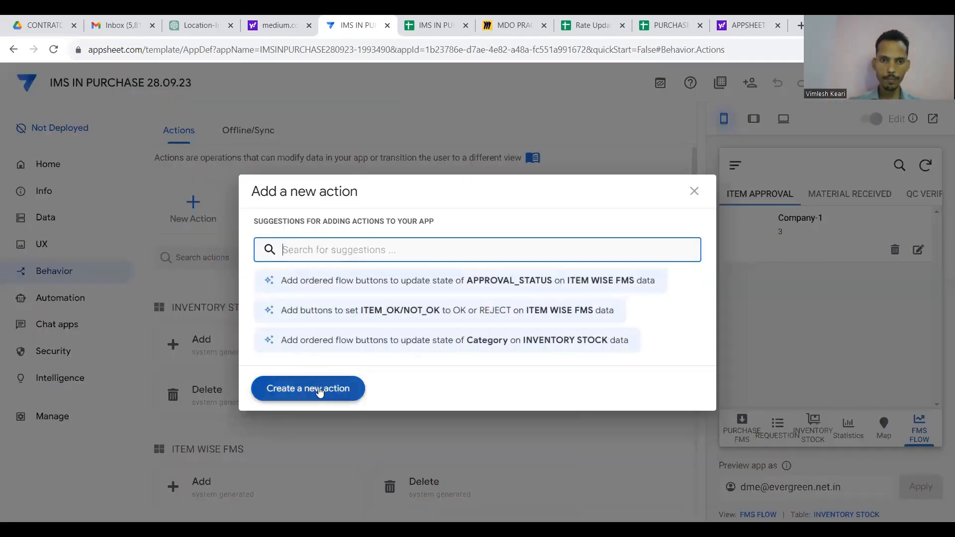
click(320, 388)
Name the new action ITEM APPROVAL.
scroll(319, 388, down, 2)
click(377, 298)
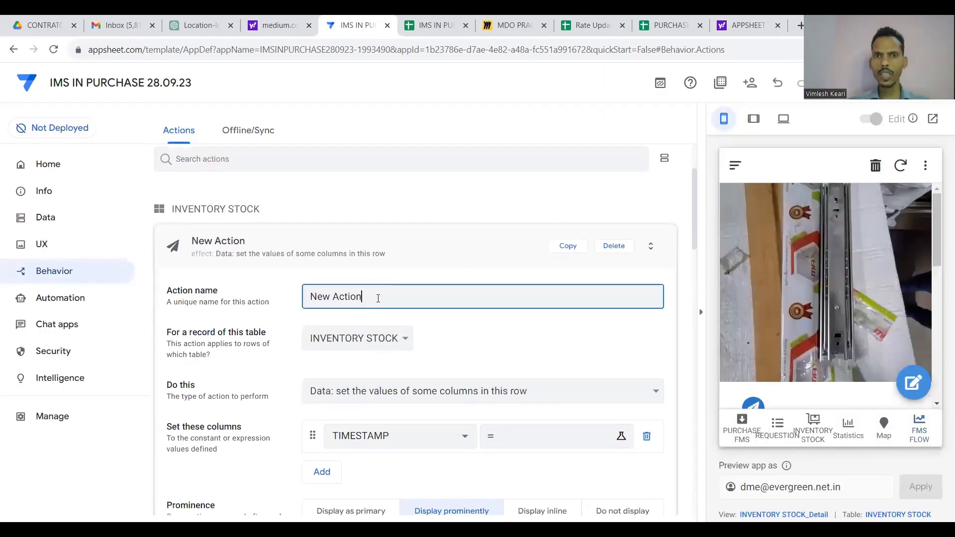
click(435, 25)
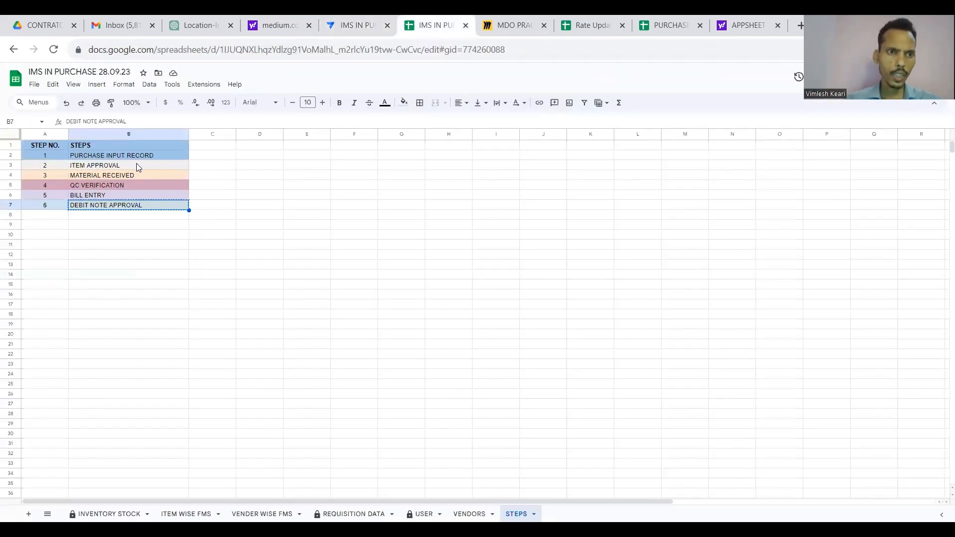
click(338, 20)
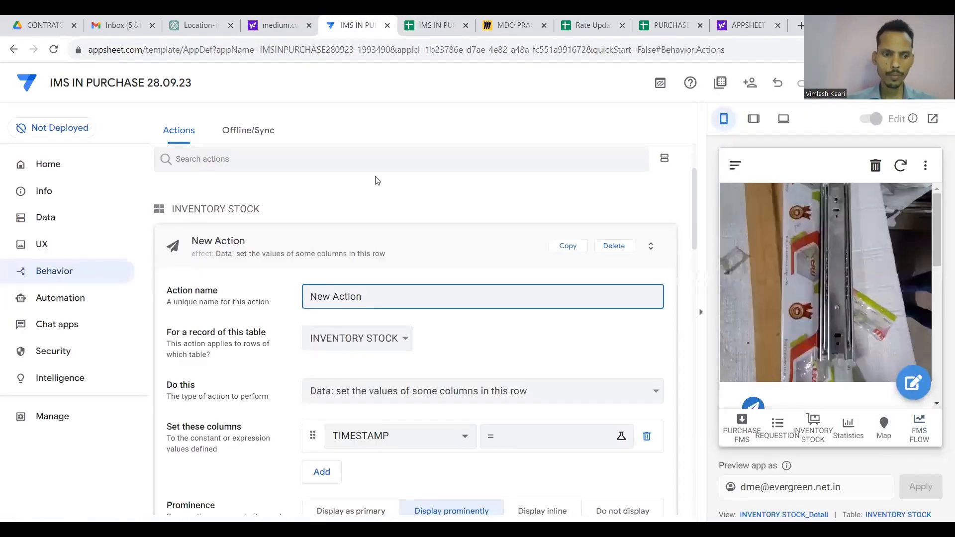
key(ctrl+a)
text(ITEM APPROVAL)
click(427, 245)
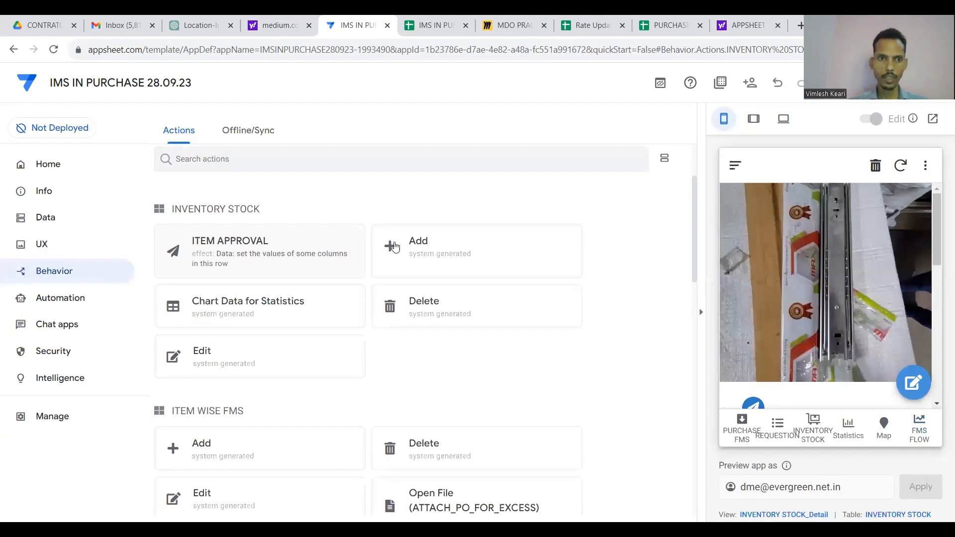
click(336, 247)
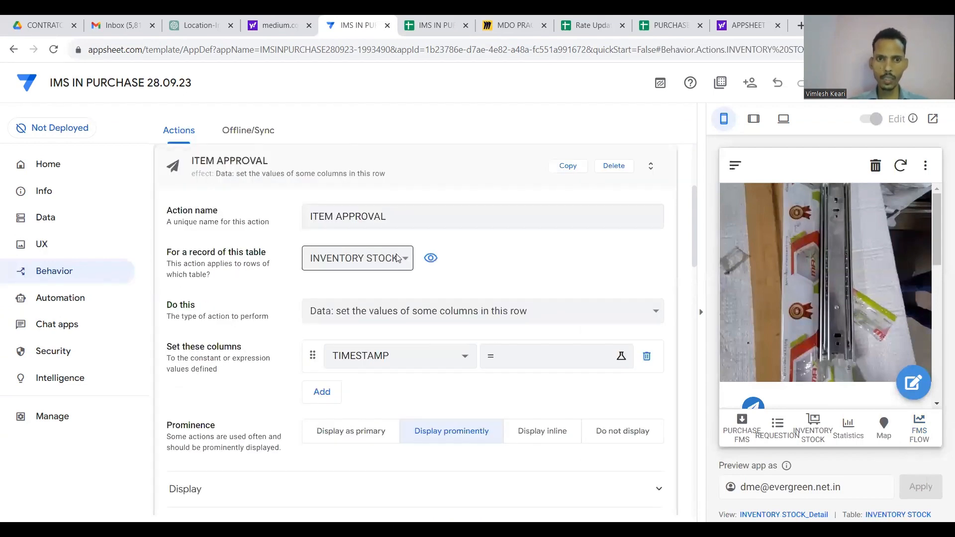
Apply the action to ITEM WISE FMS records, setting the APPROVAL_RATE column's value.
click(397, 258)
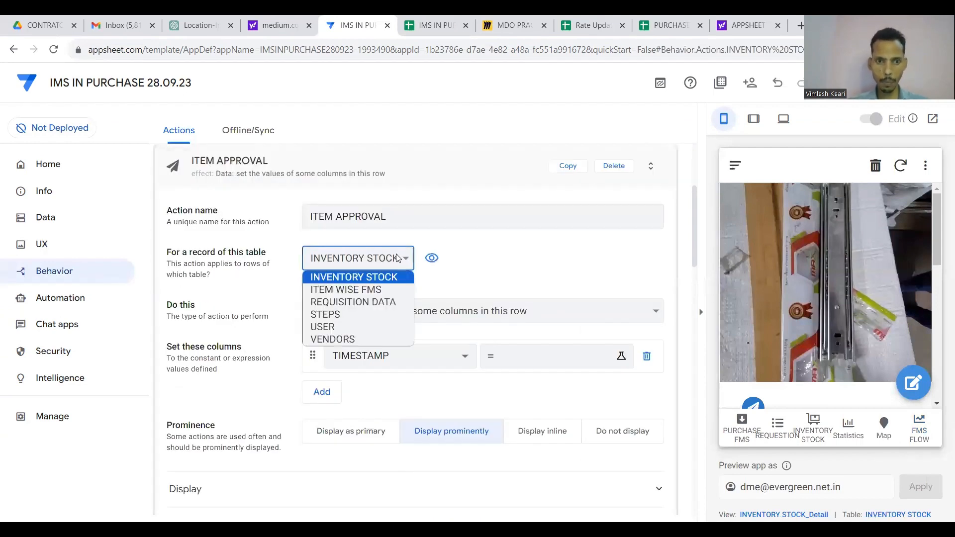
click(371, 289)
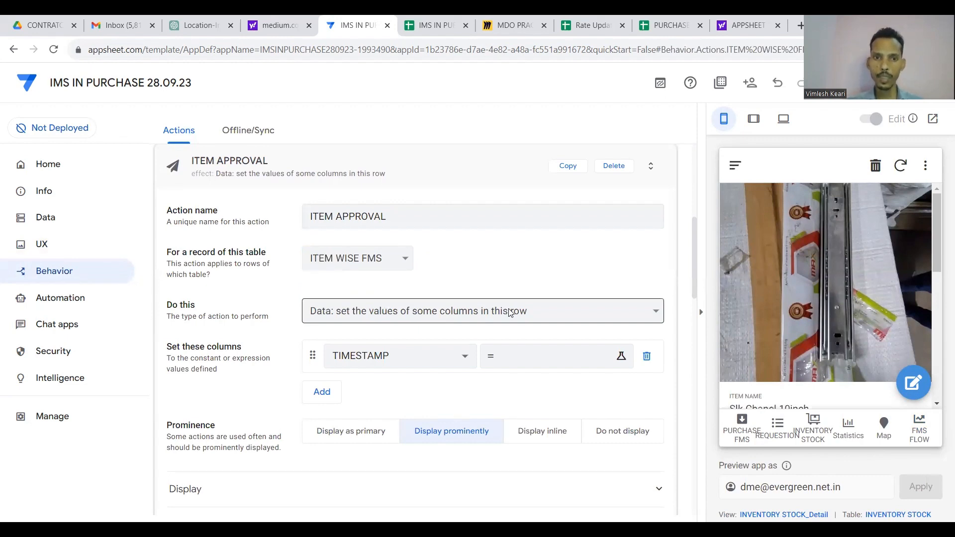
click(509, 312)
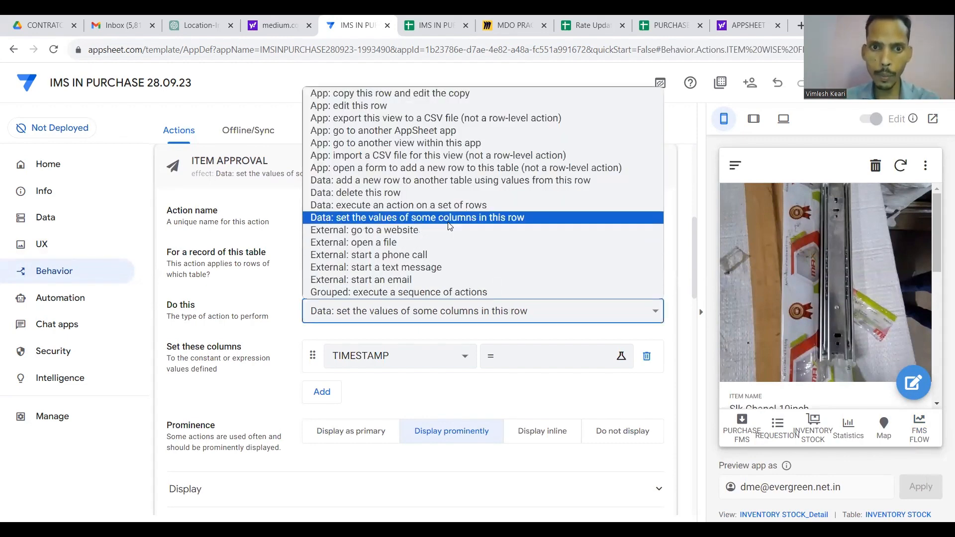
click(448, 222)
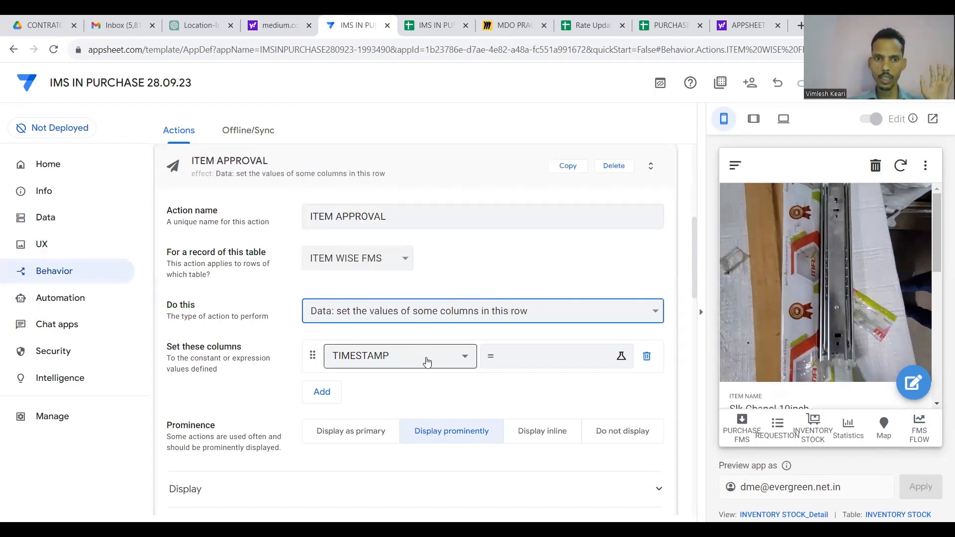
click(427, 359)
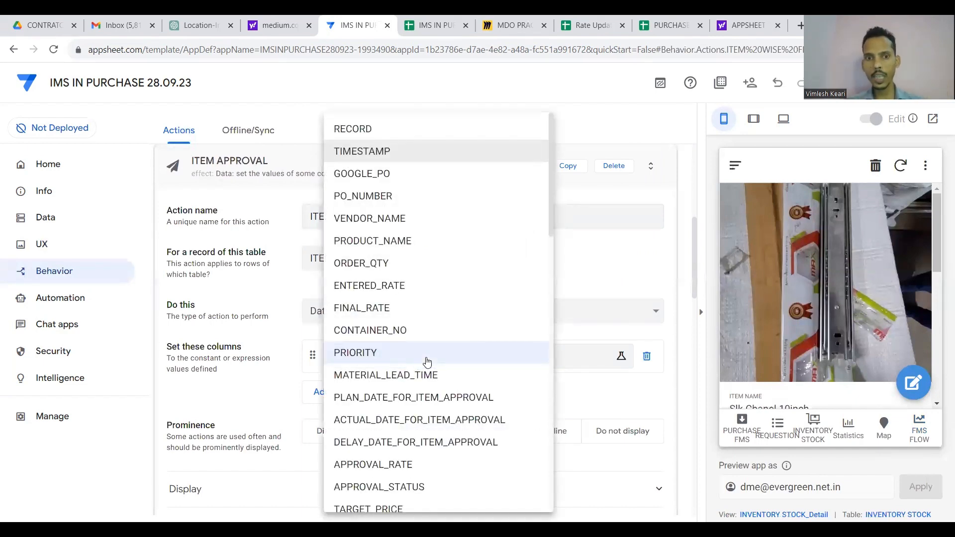
scroll(426, 360, down, 1)
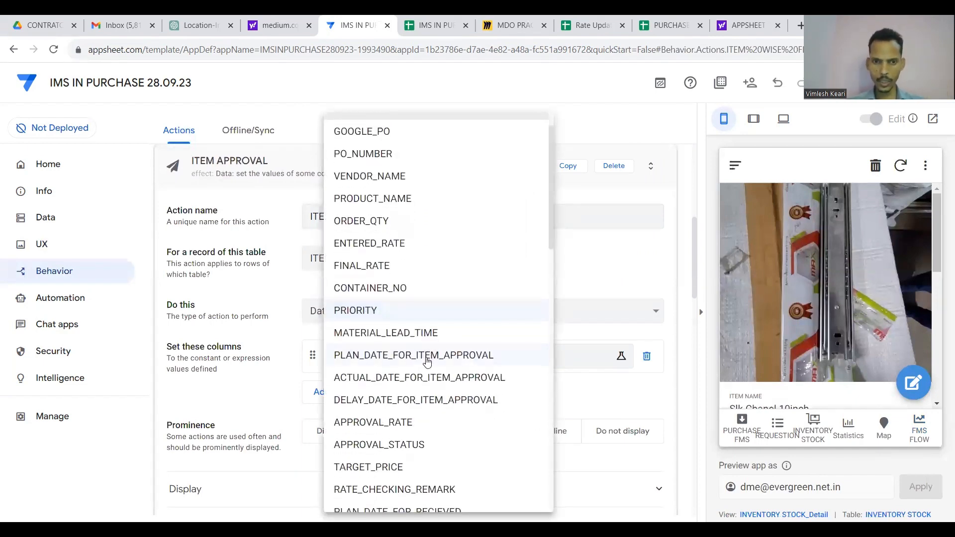
scroll(426, 360, down, 1)
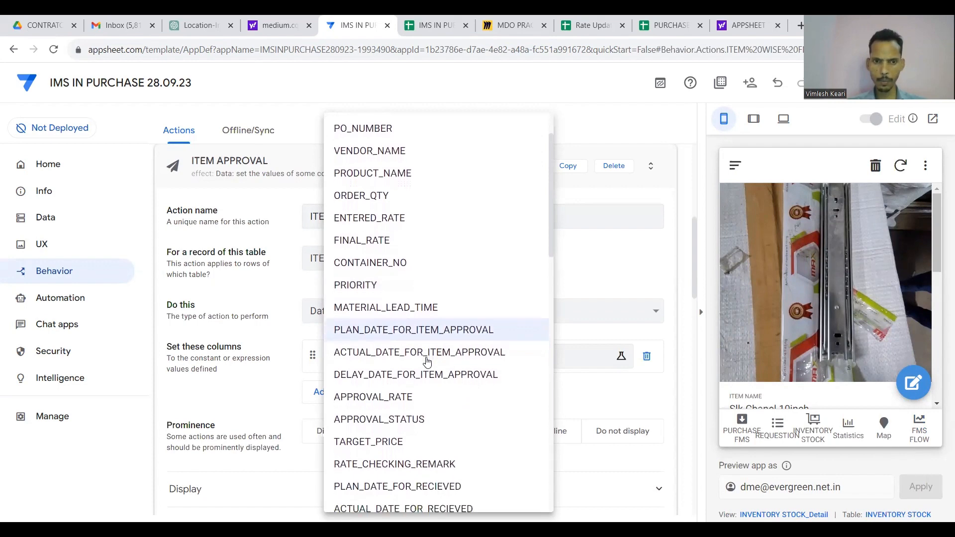
click(398, 393)
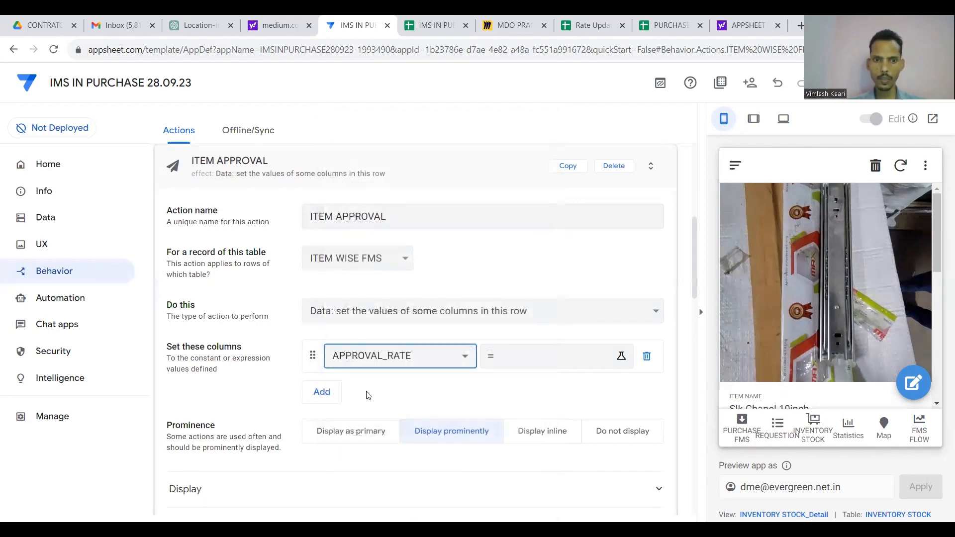
click(413, 357)
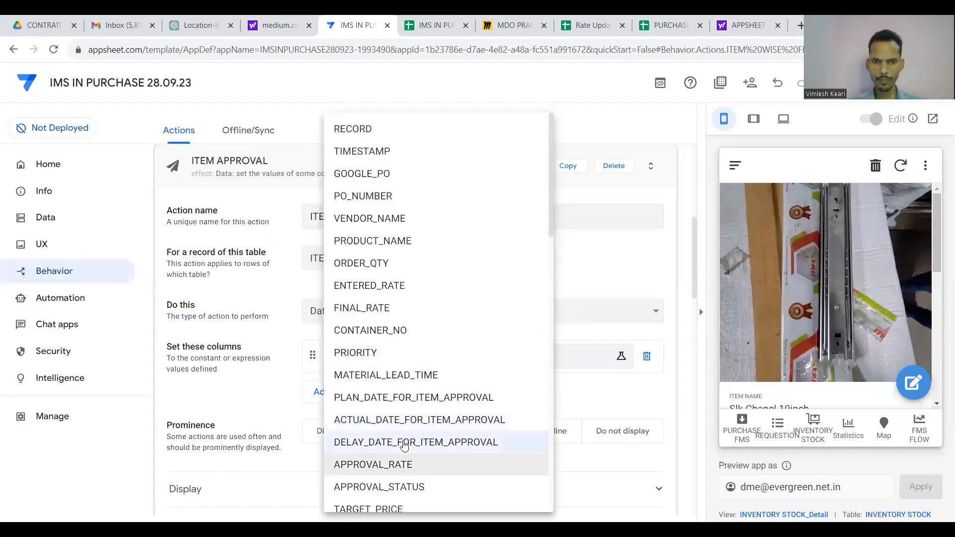
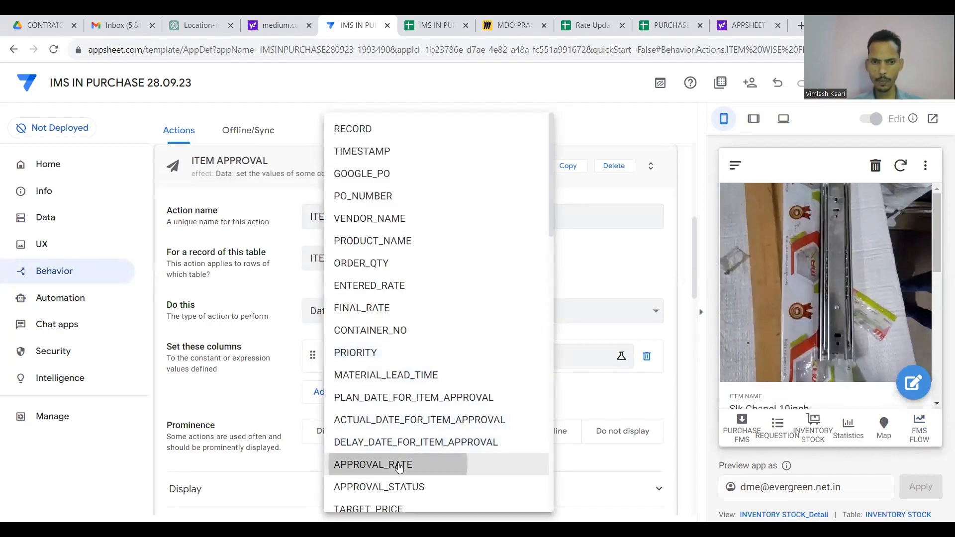
Add APPROVAL_RATE, APPROVAL_STATUS and TARGET_PRICE as columns the ITEM APPROVAL action sets.
click(399, 465)
click(323, 393)
click(370, 397)
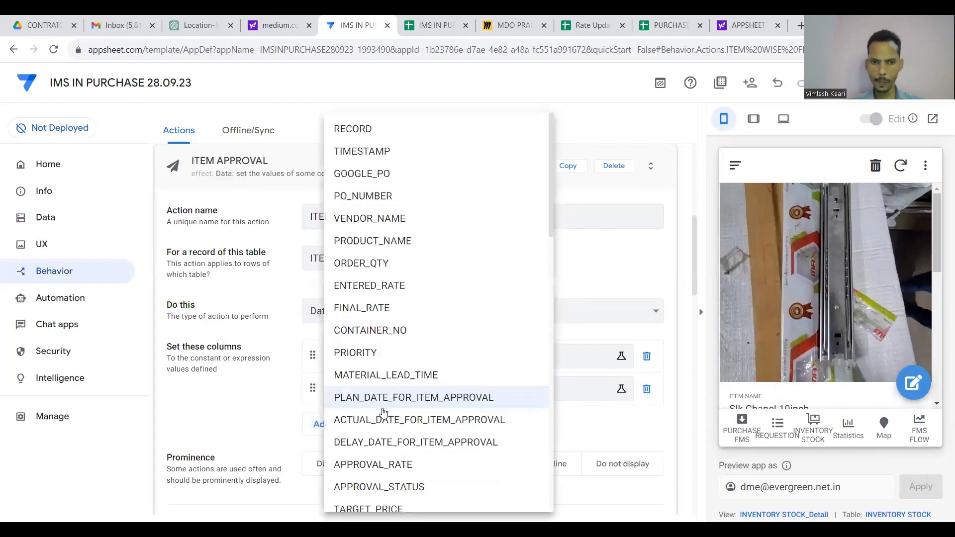
scroll(377, 397, down, 1)
click(384, 457)
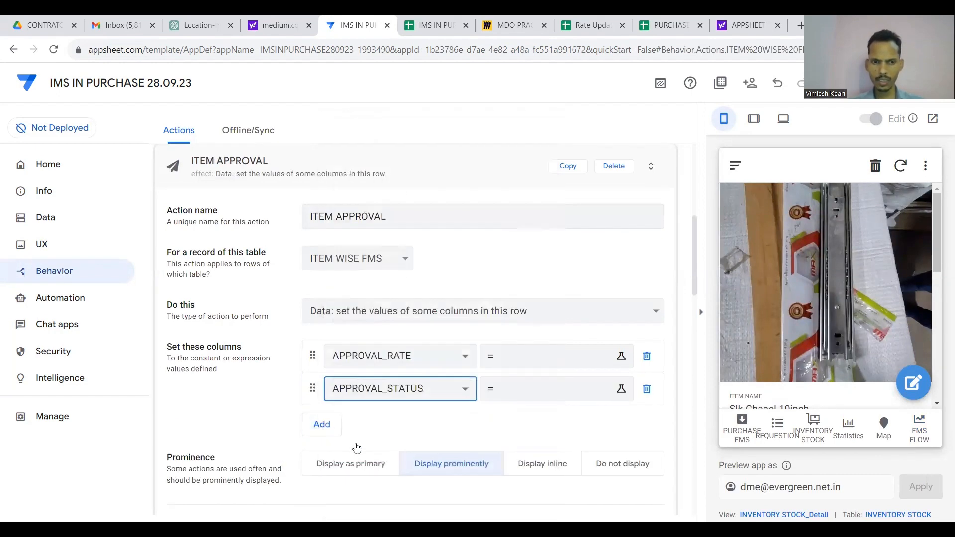
click(322, 425)
click(383, 431)
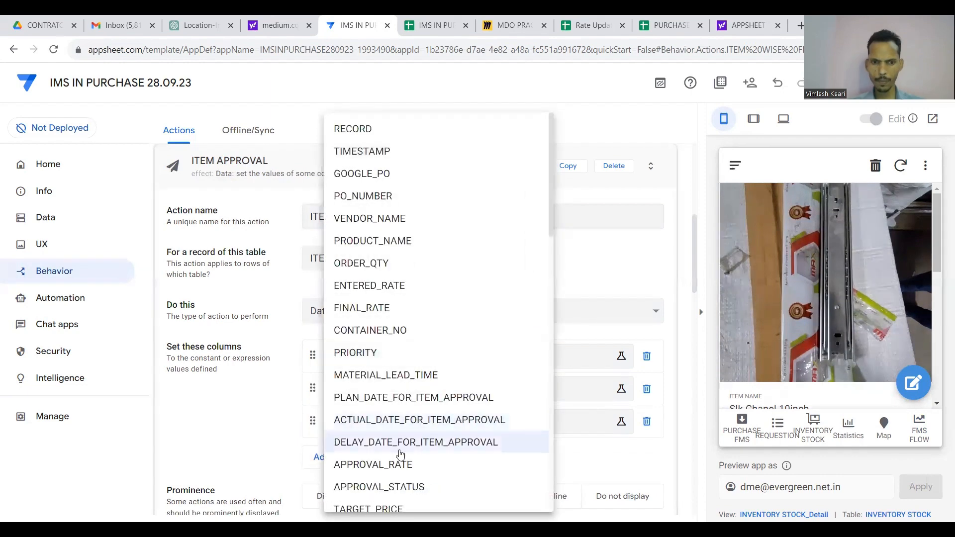
scroll(396, 452, down, 1)
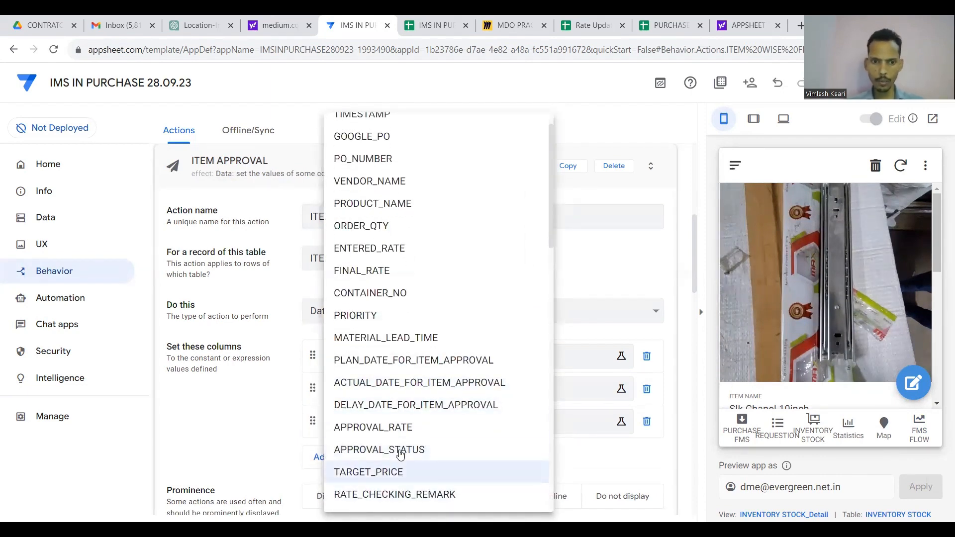
click(392, 472)
Add RATE_CHECKING_REMARK and PLAN_DATE_FOR_RECIEVED as further columns to set.
click(335, 460)
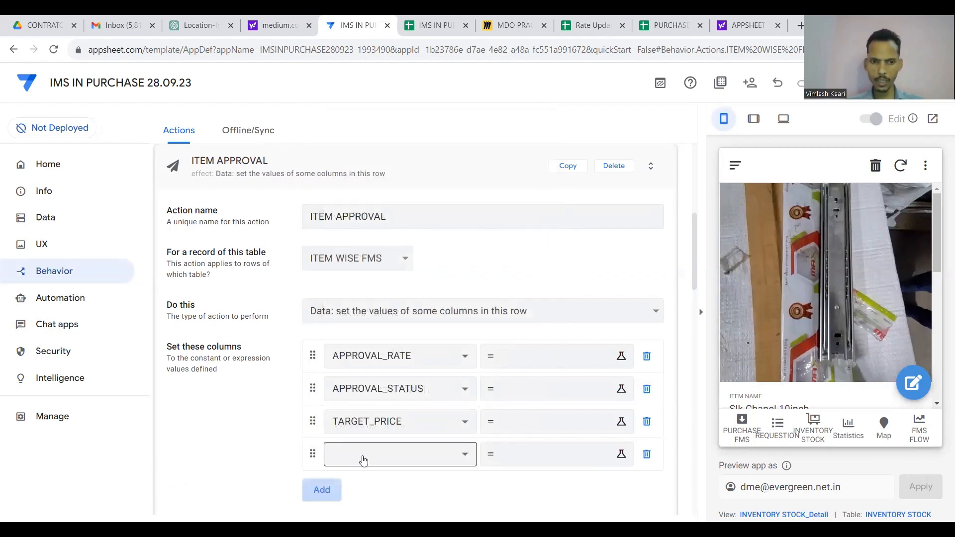
click(378, 454)
scroll(383, 455, down, 2)
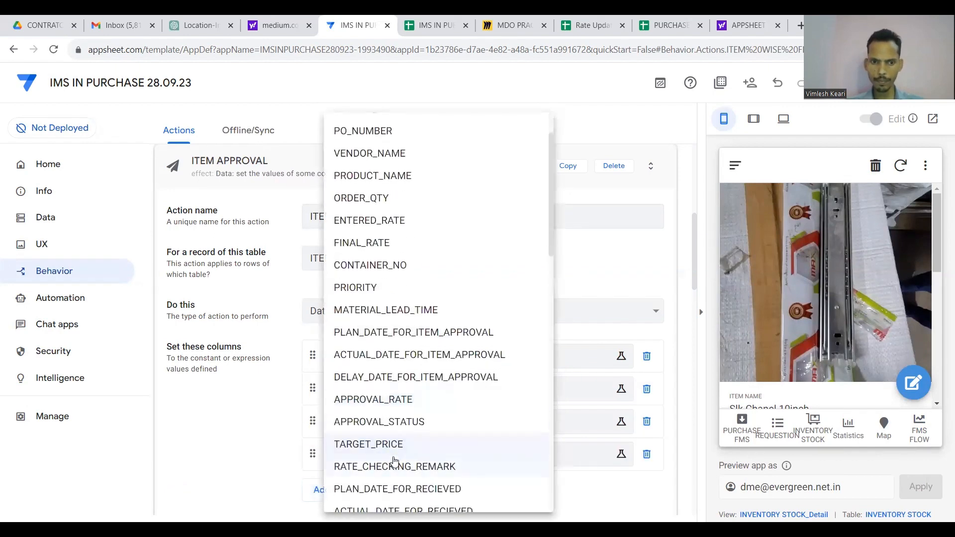
click(395, 466)
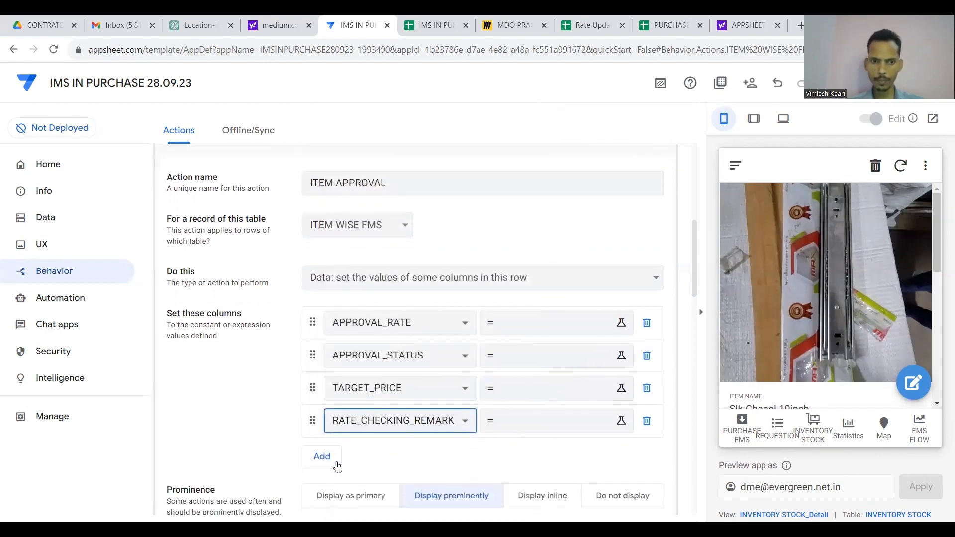
click(327, 455)
click(386, 454)
scroll(386, 458, down, 2)
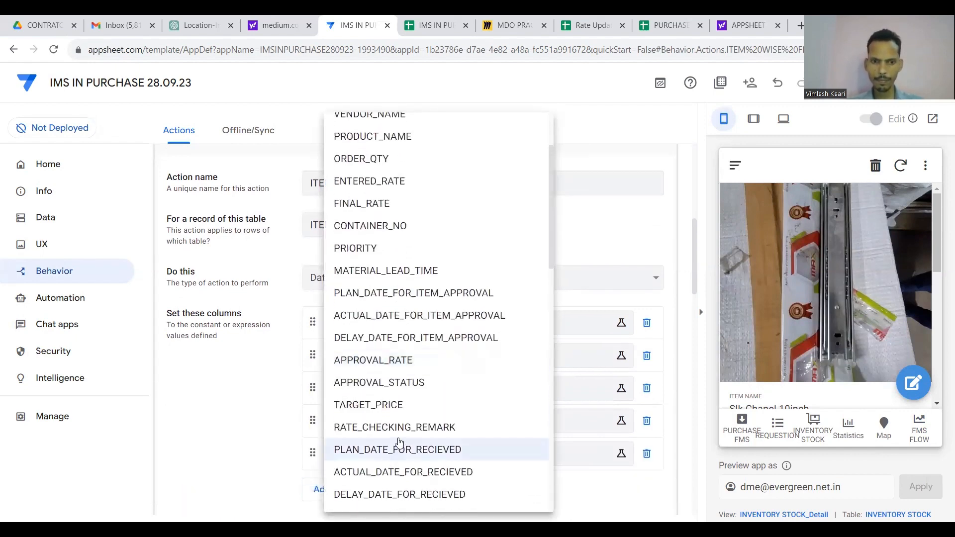
scroll(399, 442, down, 1)
click(399, 437)
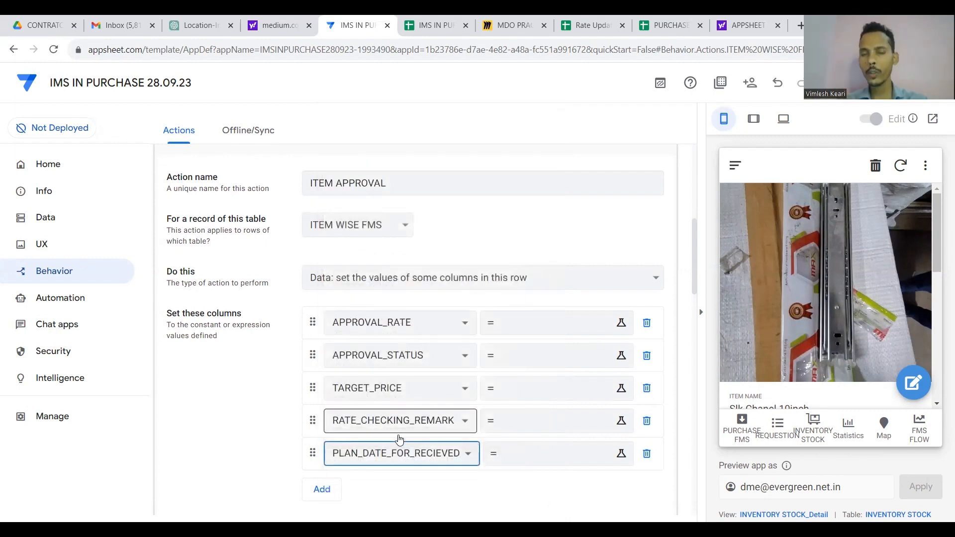
Set PLAN_DATE_FOR_RECIEVED's value to NOW()+1.
click(540, 461)
text(NOW()
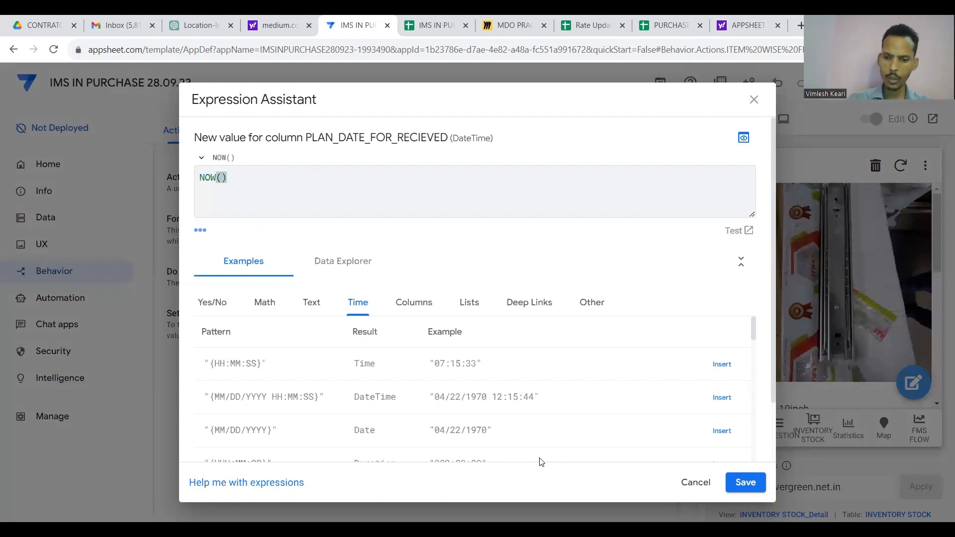
text()+)
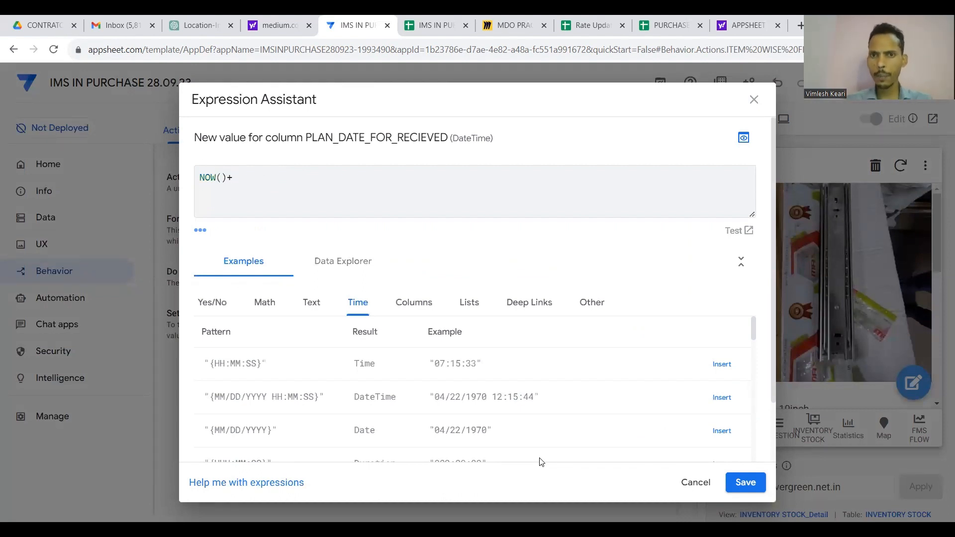
text(1)
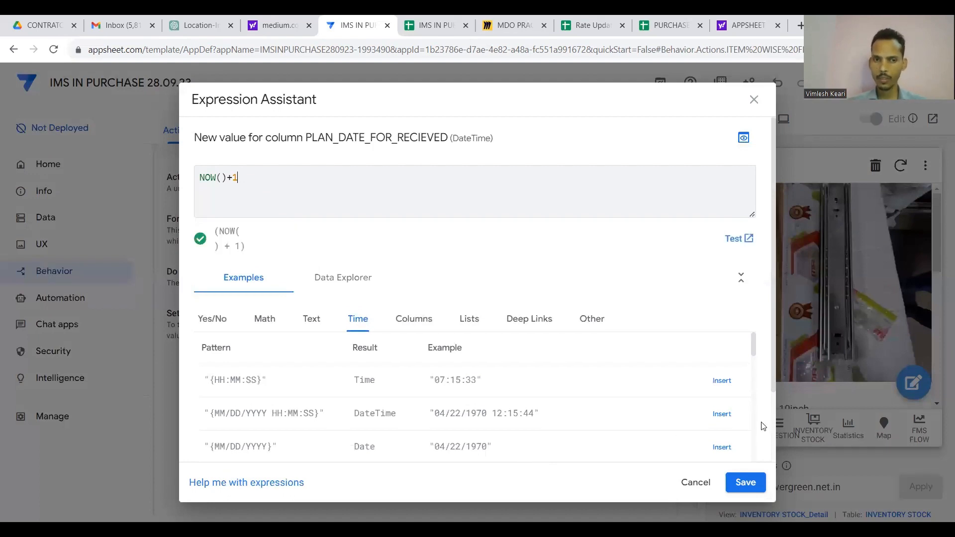
click(745, 482)
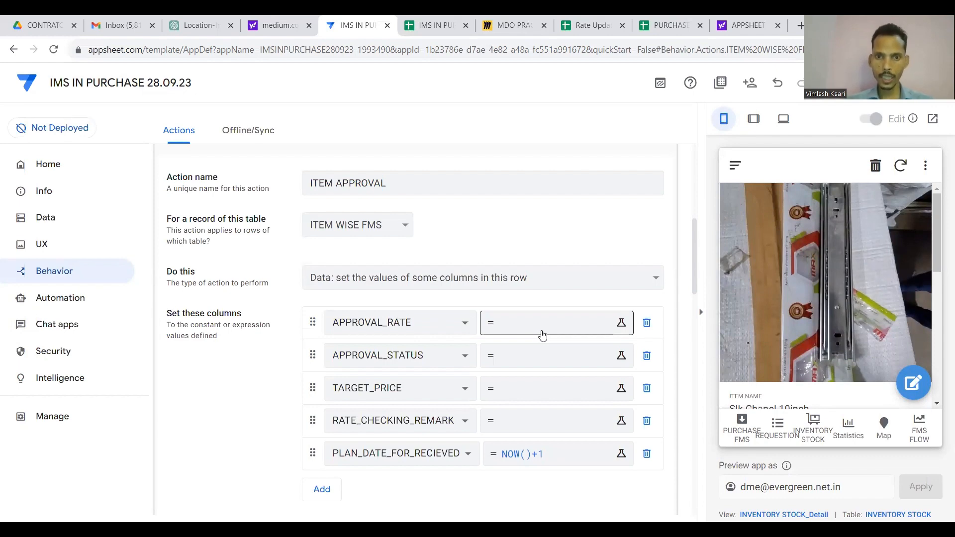
Set APPROVAL_RATE's value to INPUT("APPROVAL RATE",[_THISROW].[APPROVAL_RATE]) and copy the formula.
click(542, 335)
key(Escape)
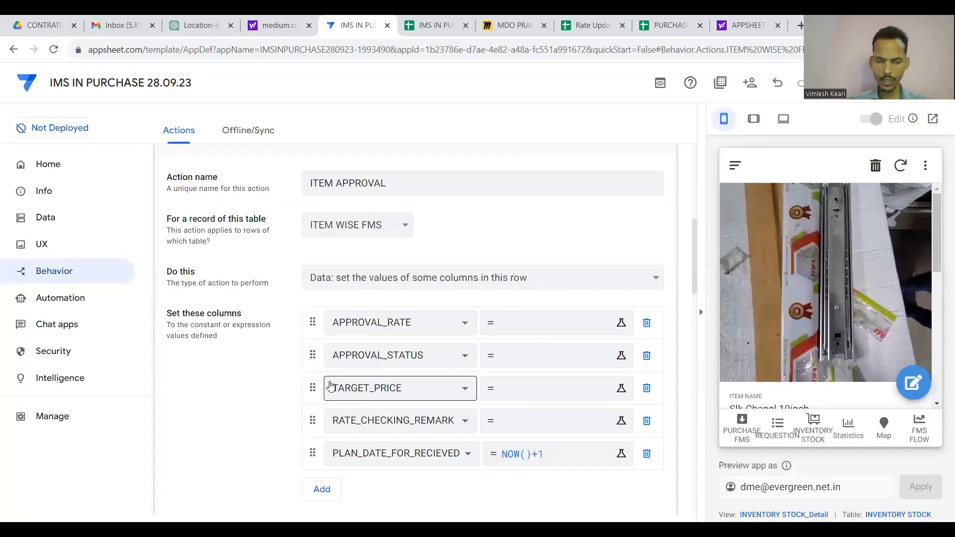
click(525, 323)
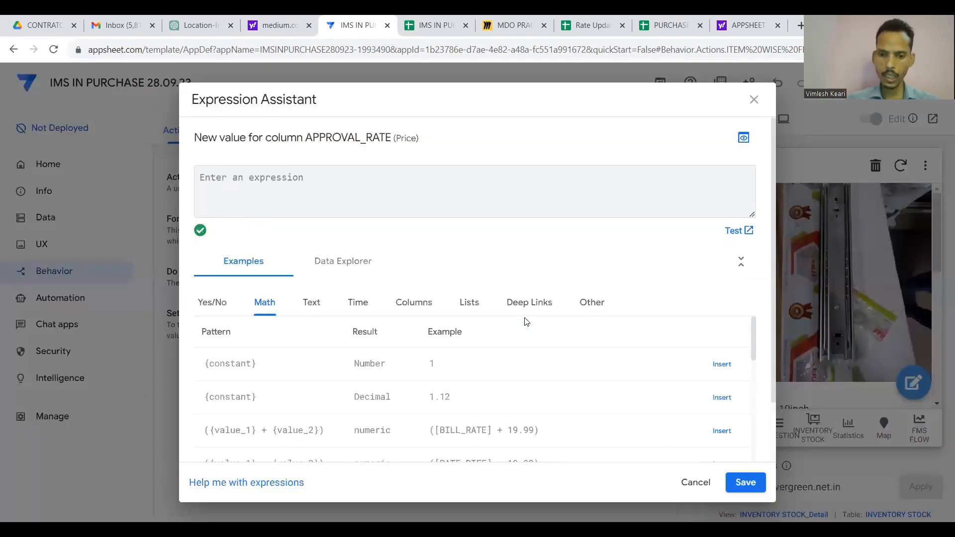
text(IN)
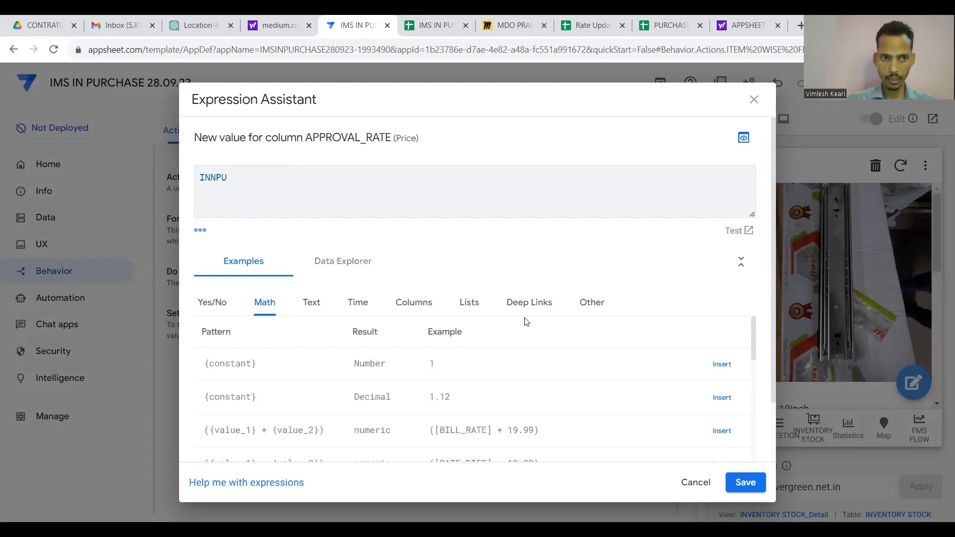
text(PUT)
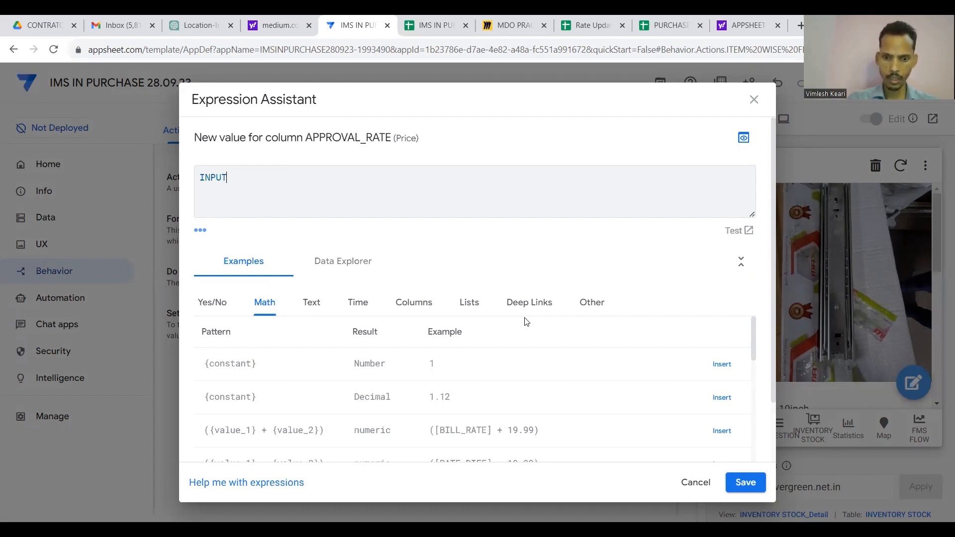
text((")
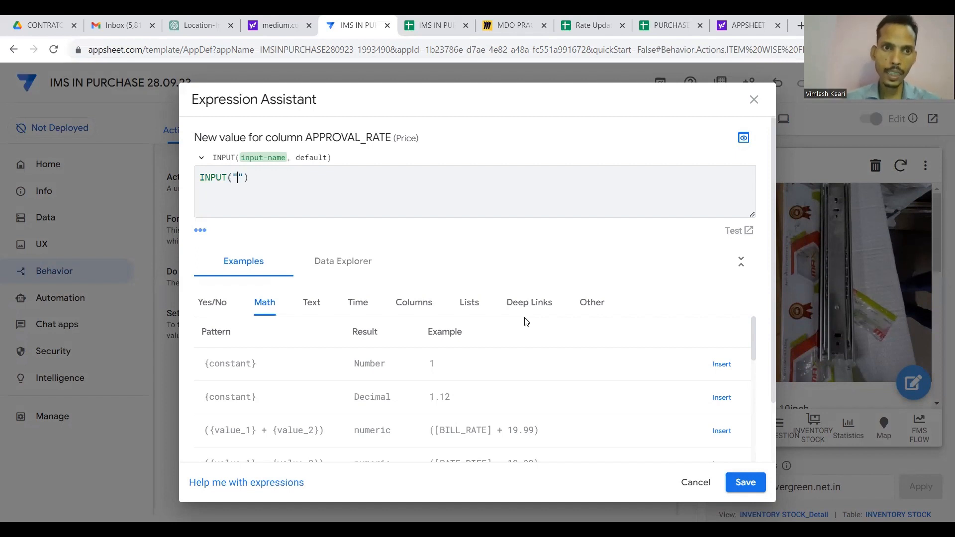
click(267, 175)
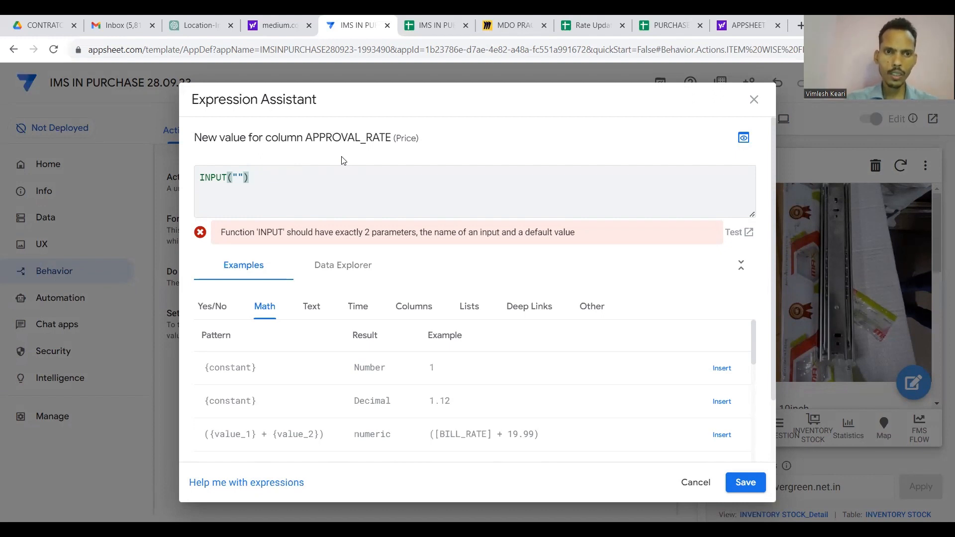
key(Left)
key(Left)
text(APPROVAL )
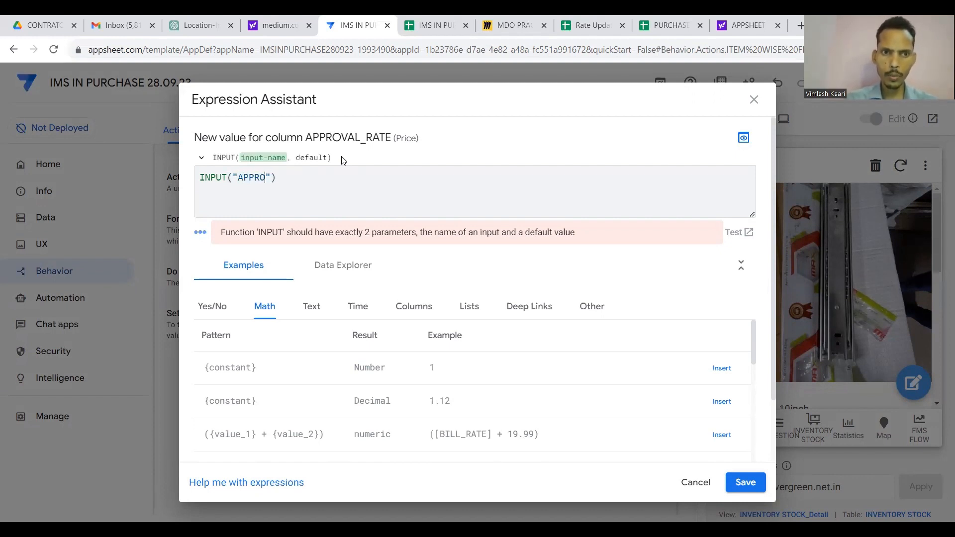
text(RATE)
key(Right)
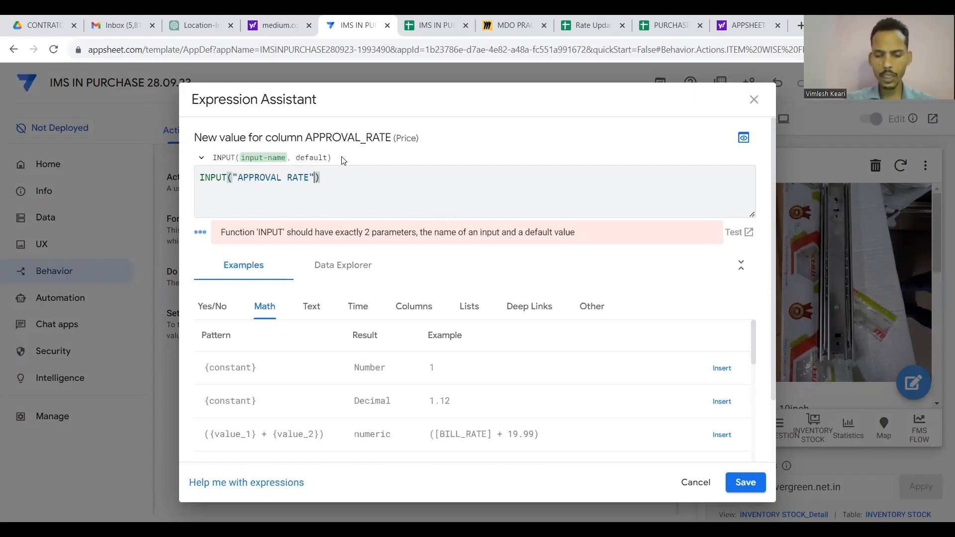
text(,[_THISR)
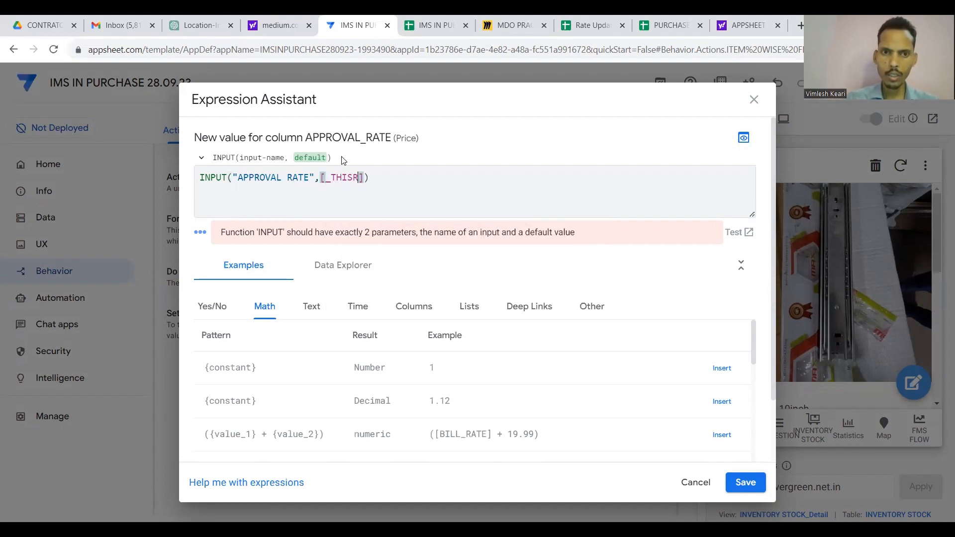
text(OW)
key(Right)
text(.[A)
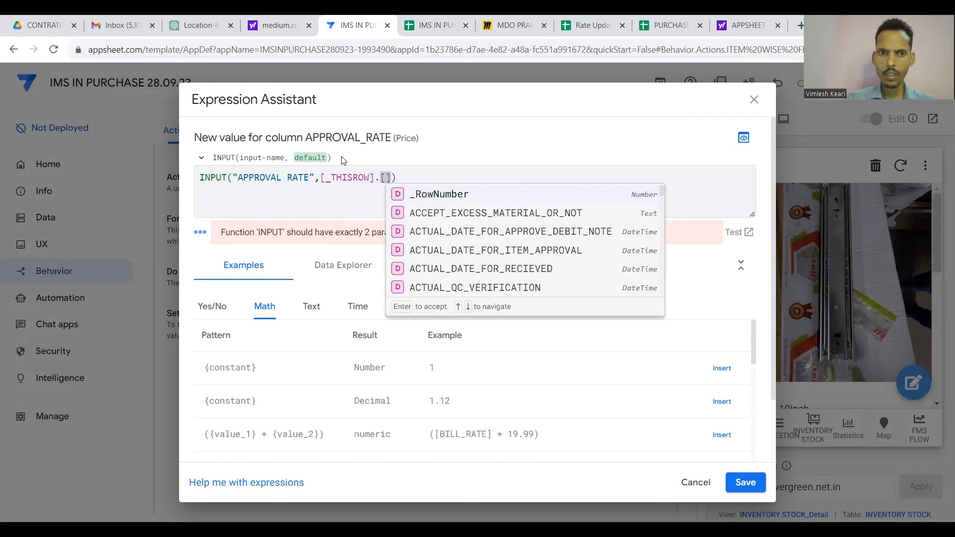
text(PPRO)
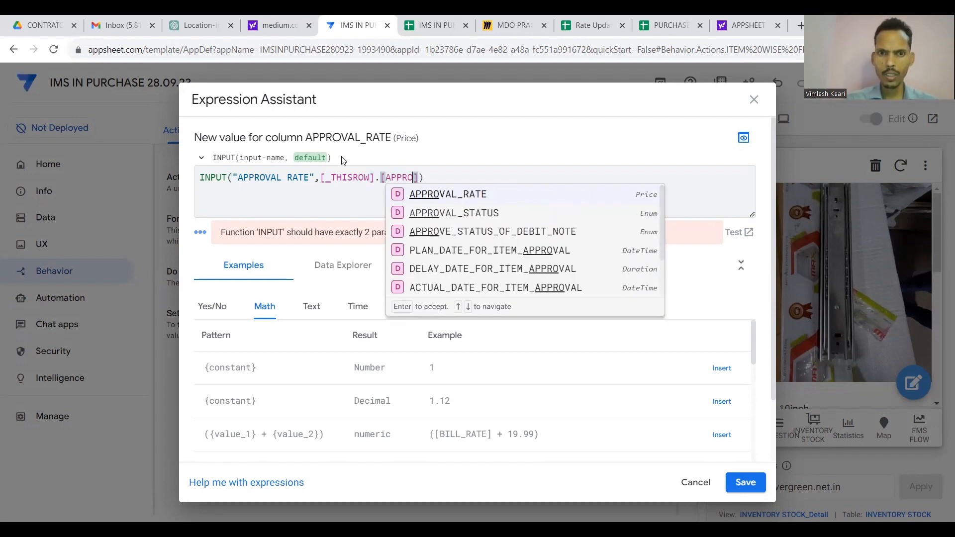
click(438, 195)
click(518, 180)
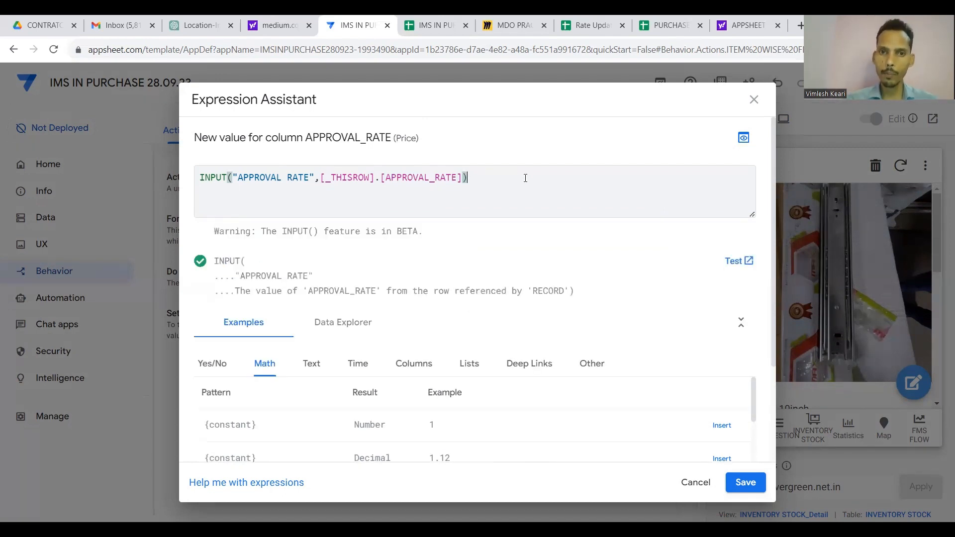
key(ctrl+a)
key(ctrl+c)
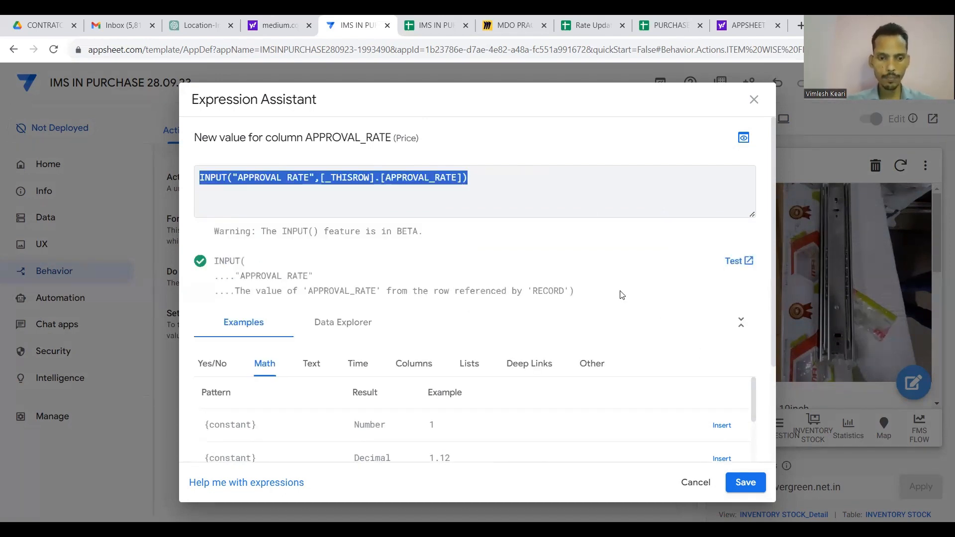
click(745, 481)
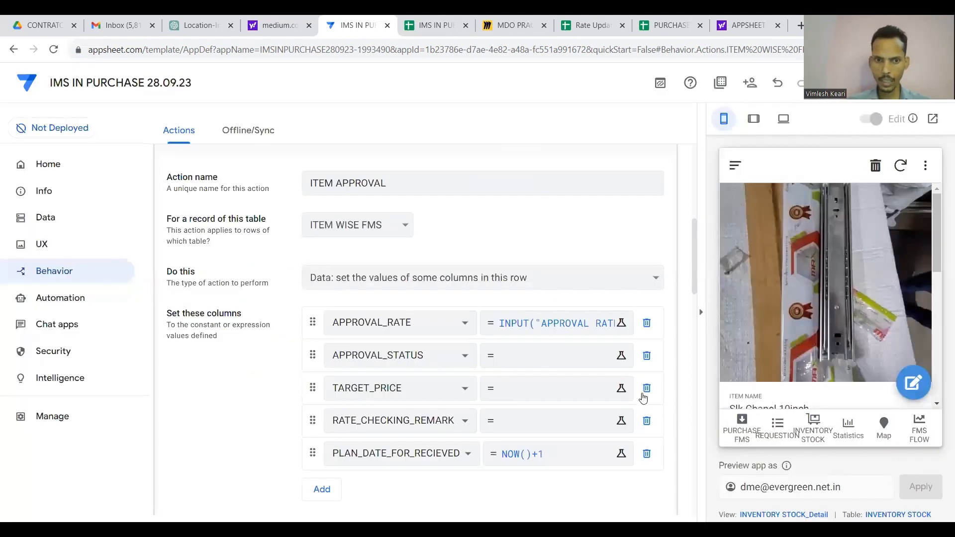
Set APPROVAL_STATUS to INPUT("APPROVAL STATUS",[_THISROW].[APPROVAL_STATUS]).
click(579, 361)
key(ctrl+v)
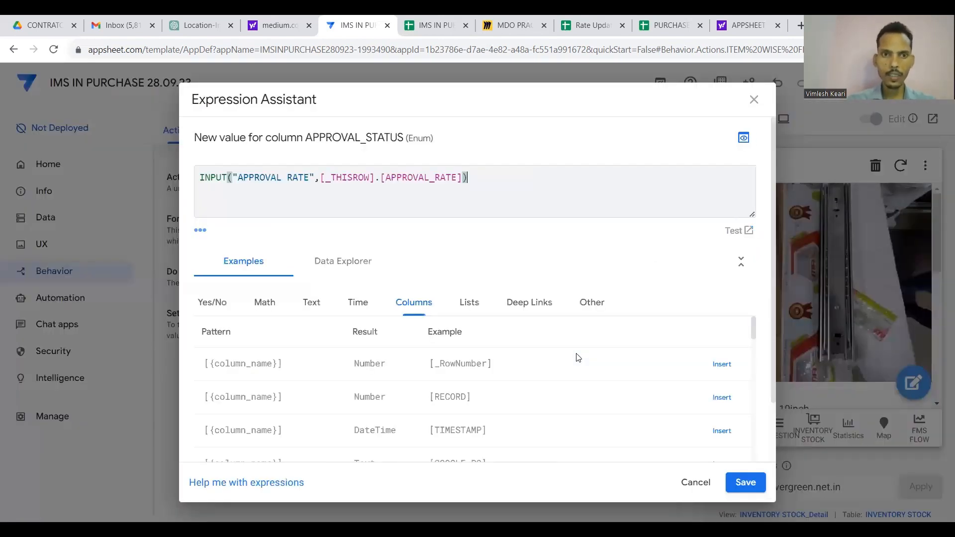
click(312, 178)
key(BackSpace)
key(BackSpace)
key(BackSpace)
key(BackSpace)
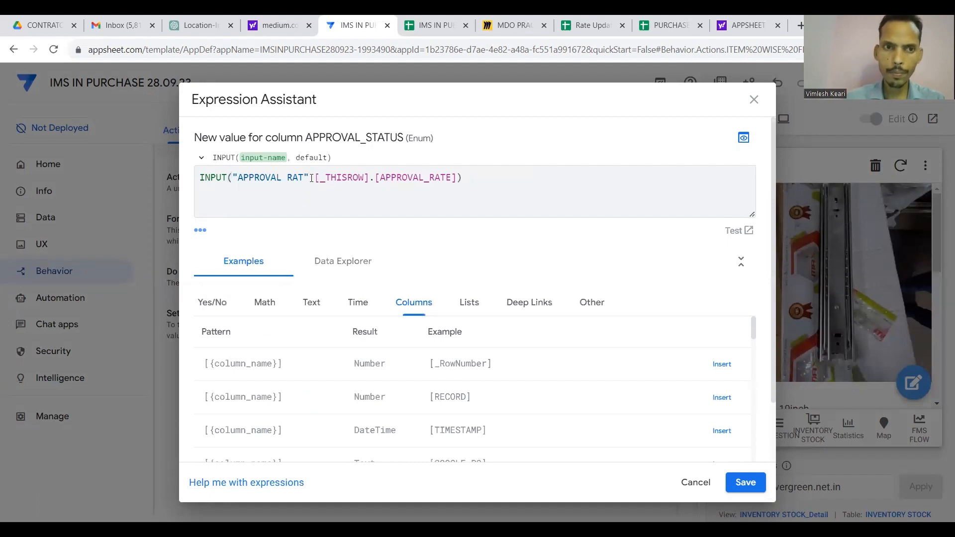
text(STATUS)
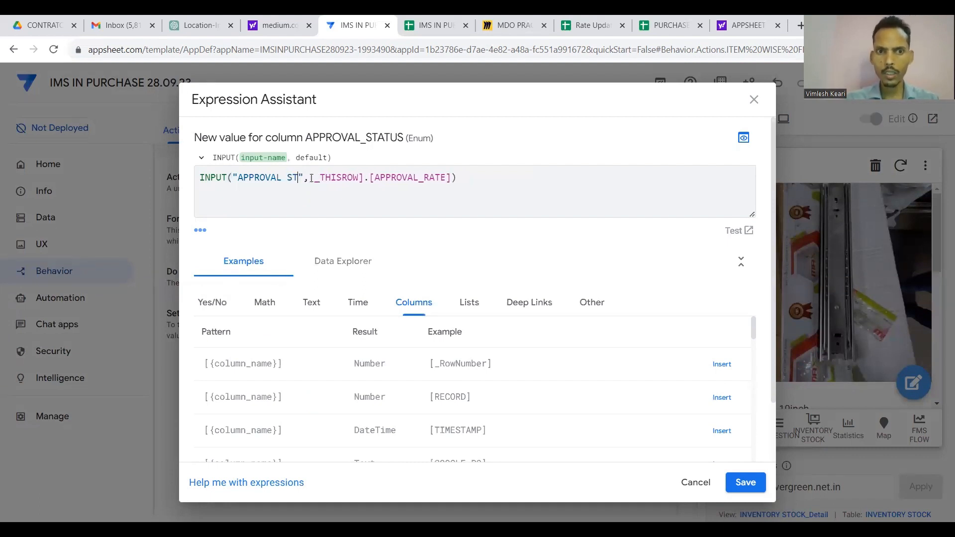
click(470, 178)
key(BackSpace)
key(BackSpace)
key(BackSpace)
key(BackSpace)
key(BackSpace)
key(BackSpace)
key(BackSpace)
key(BackSpace)
key(BackSpace)
key(BackSpace)
key(BackSpace)
key(BackSpace)
key(BackSpace)
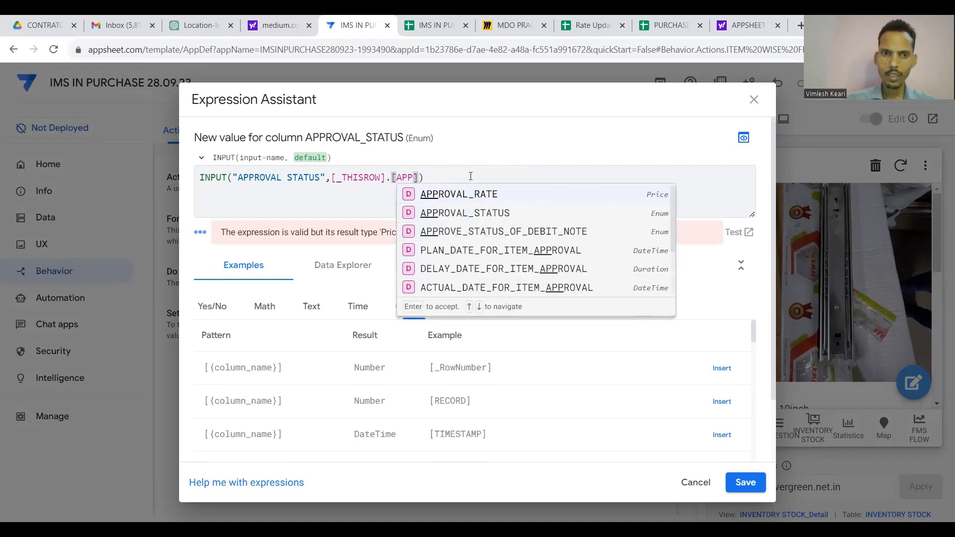
text(APP)
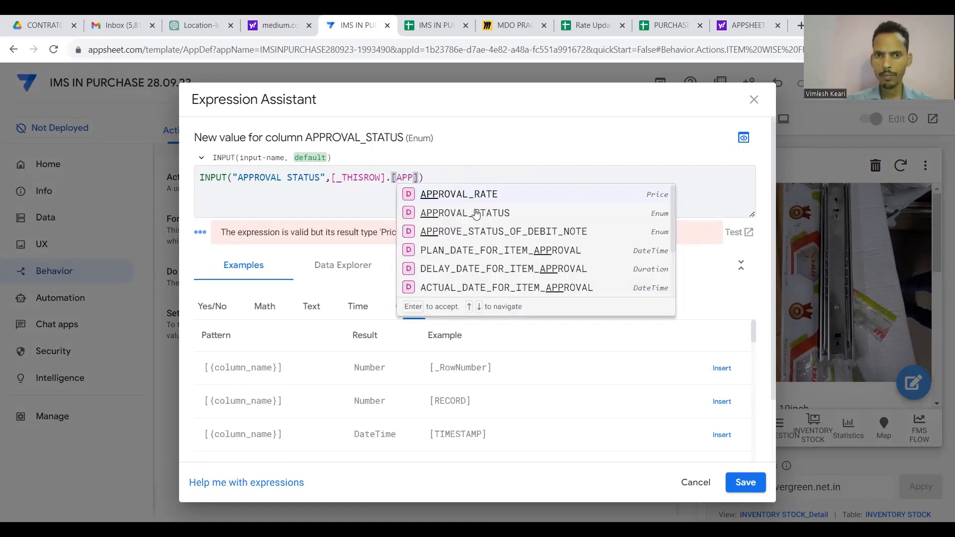
click(476, 213)
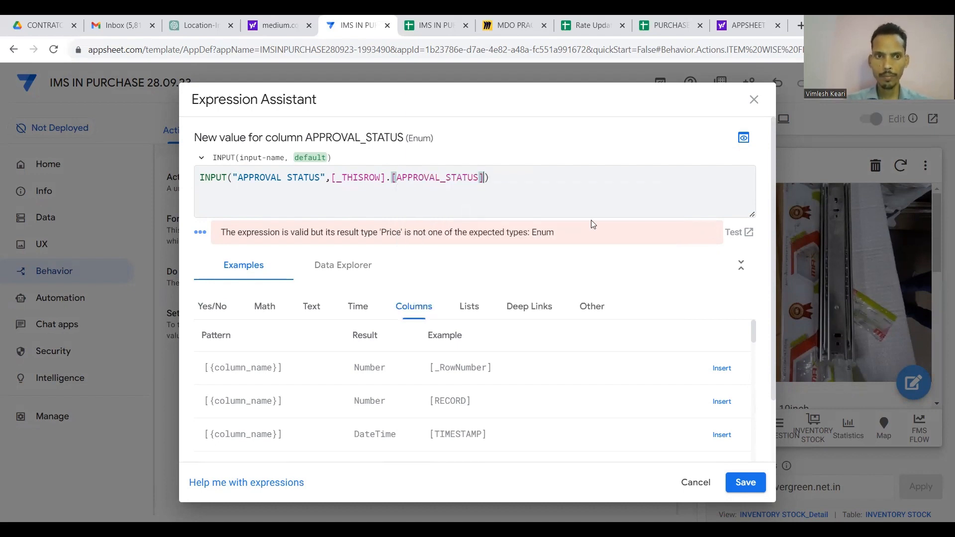
key(ctrl+a)
key(ctrl+c)
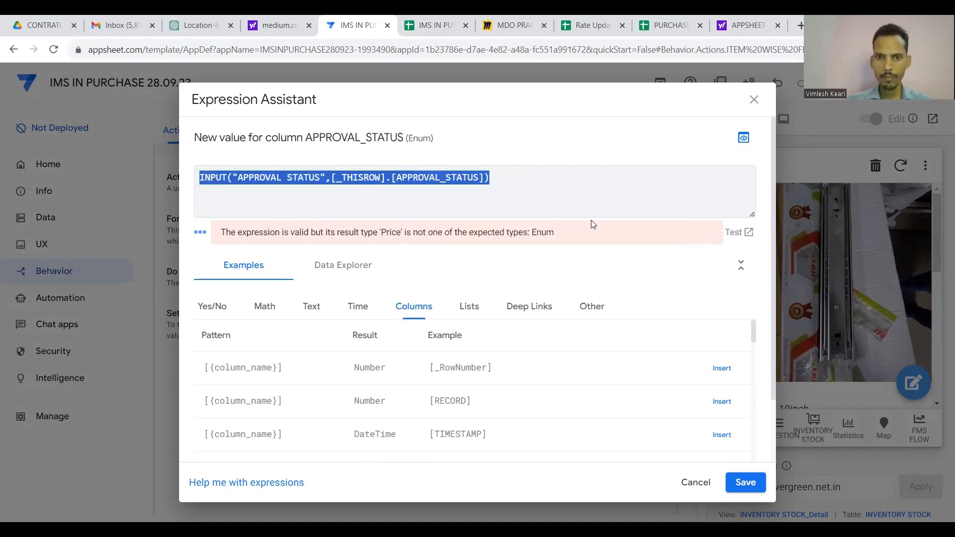
click(746, 481)
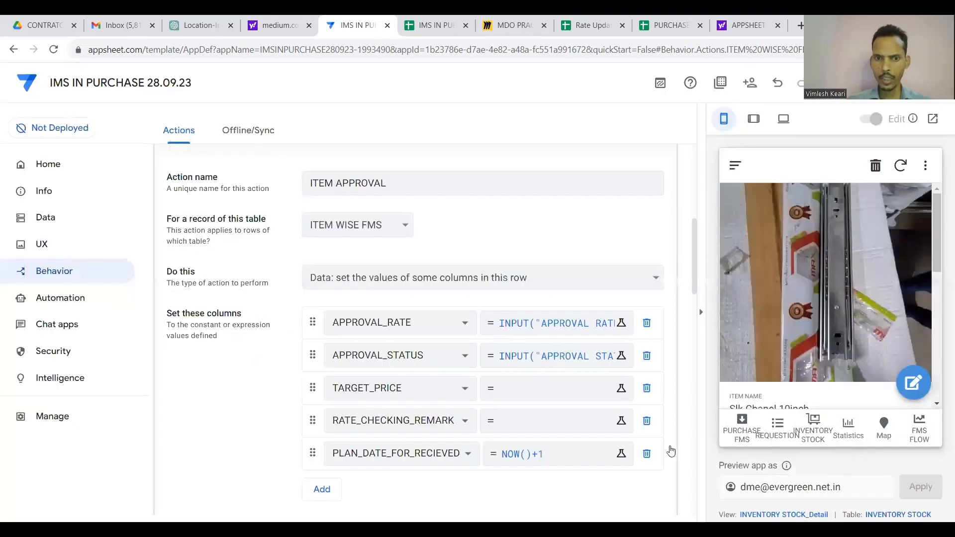
Set TARGET_PRICE to INPUT("TARGET PRICE",[_THISROW].[TARGET_PRICE]).
click(578, 395)
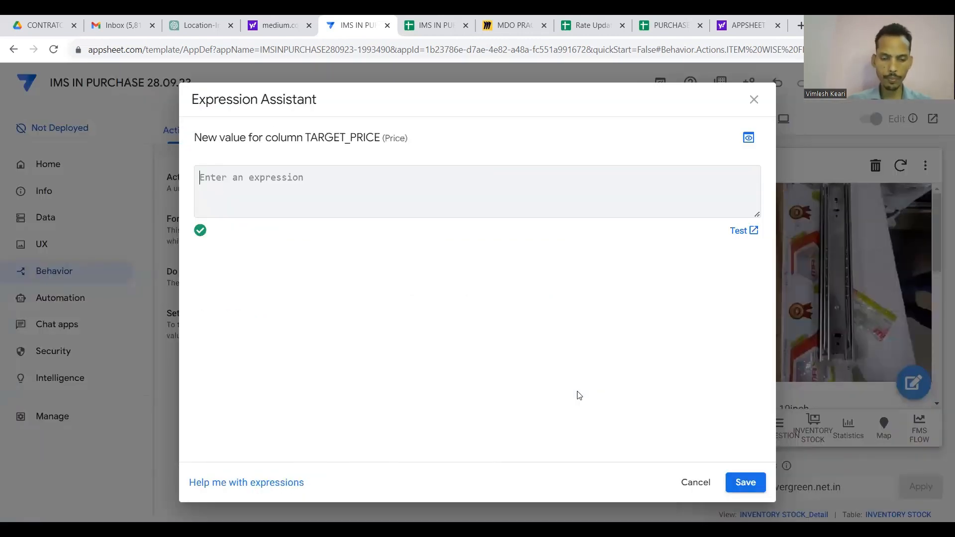
key(ctrl+v)
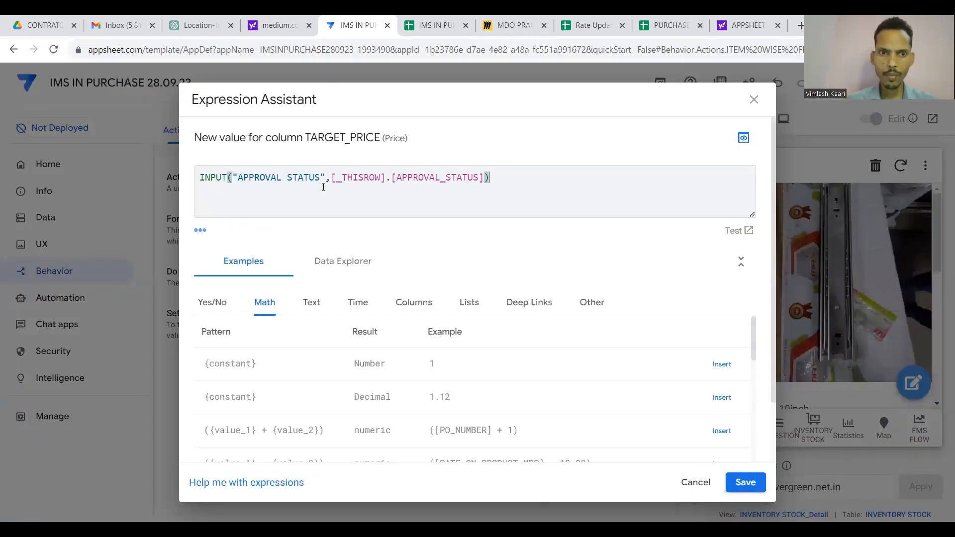
click(321, 177)
key(BackSpace)
key(BackSpace)
key(BackSpace)
key(BackSpace)
key(BackSpace)
key(BackSpace)
key(BackSpace)
key(BackSpace)
key(BackSpace)
key(BackSpace)
key(BackSpace)
key(BackSpace)
key(BackSpace)
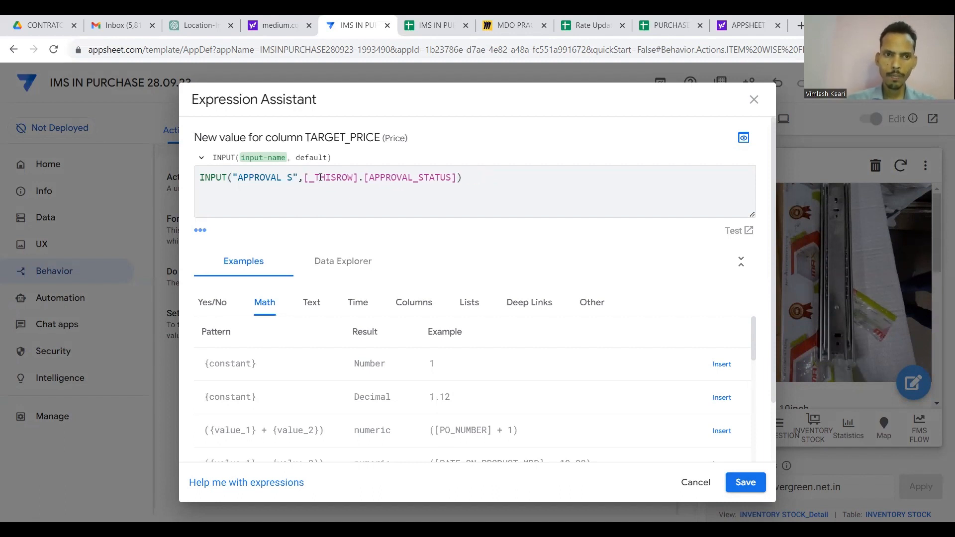
key(BackSpace)
key(BackSpace)
text(TARGET)
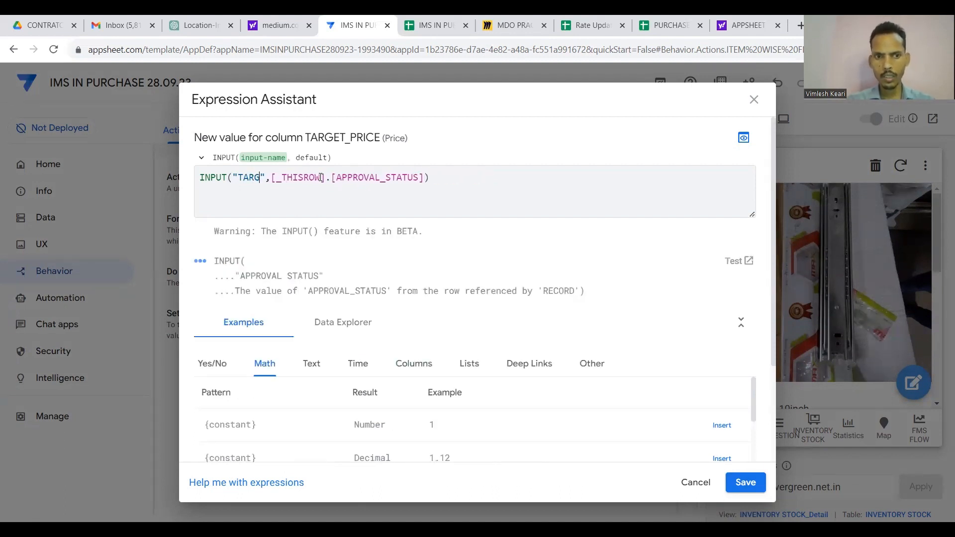
text( PRICE)
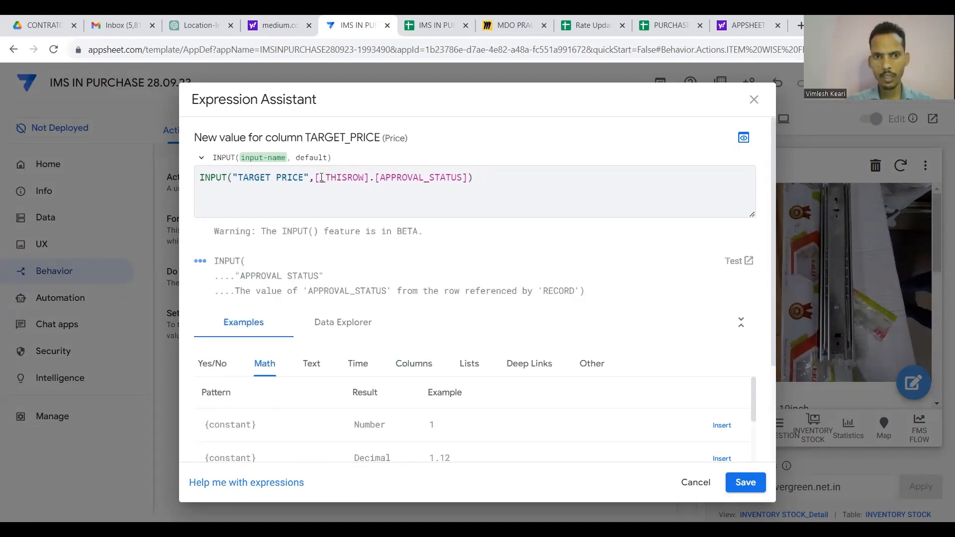
click(464, 177)
key(BackSpace)
key(BackSpace)
key(BackSpace)
key(BackSpace)
key(BackSpace)
key(BackSpace)
key(BackSpace)
key(BackSpace)
key(BackSpace)
key(BackSpace)
key(BackSpace)
key(BackSpace)
key(BackSpace)
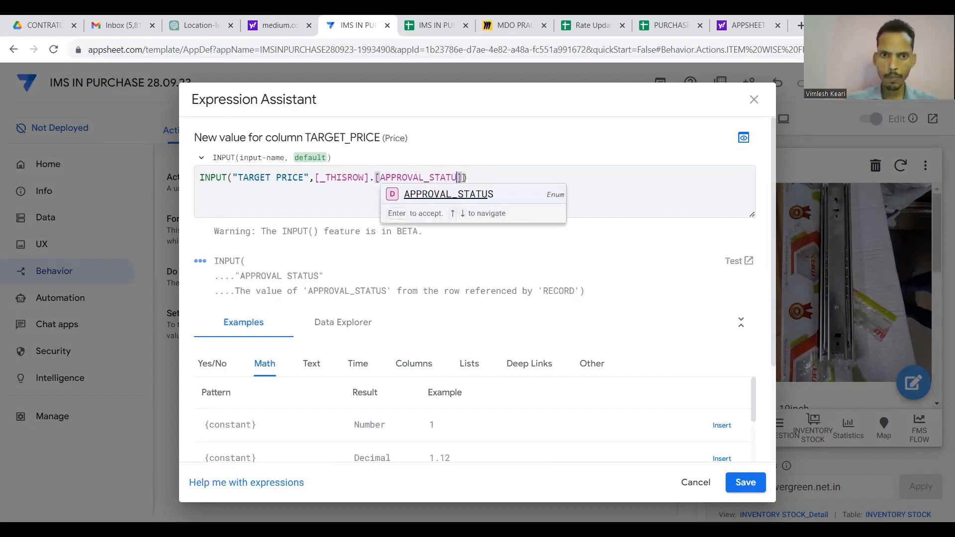
key(BackSpace)
key(BackSpace)
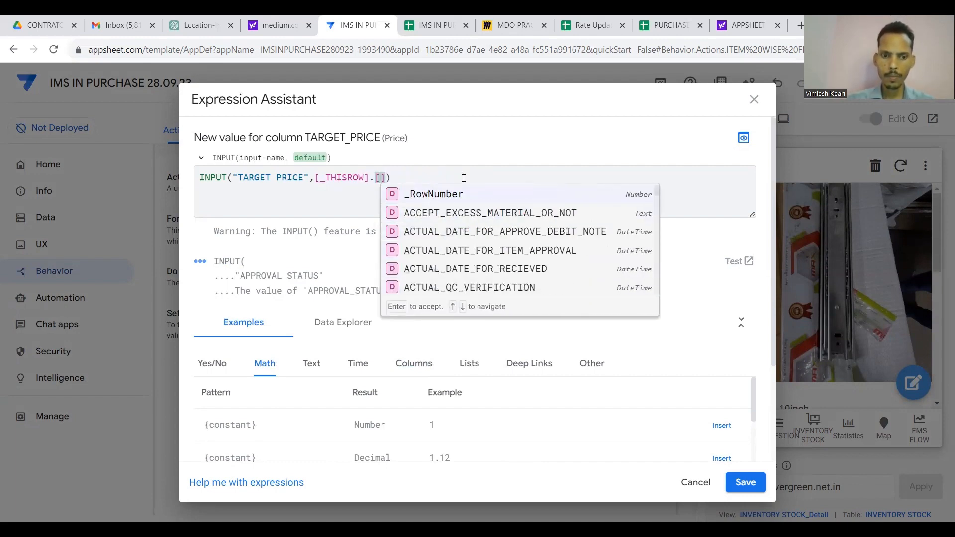
text(TAR)
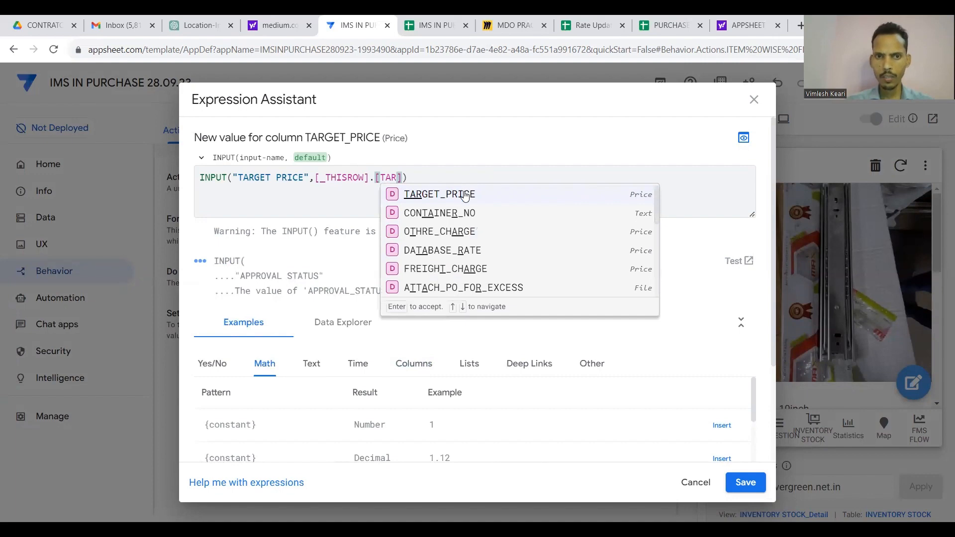
click(445, 194)
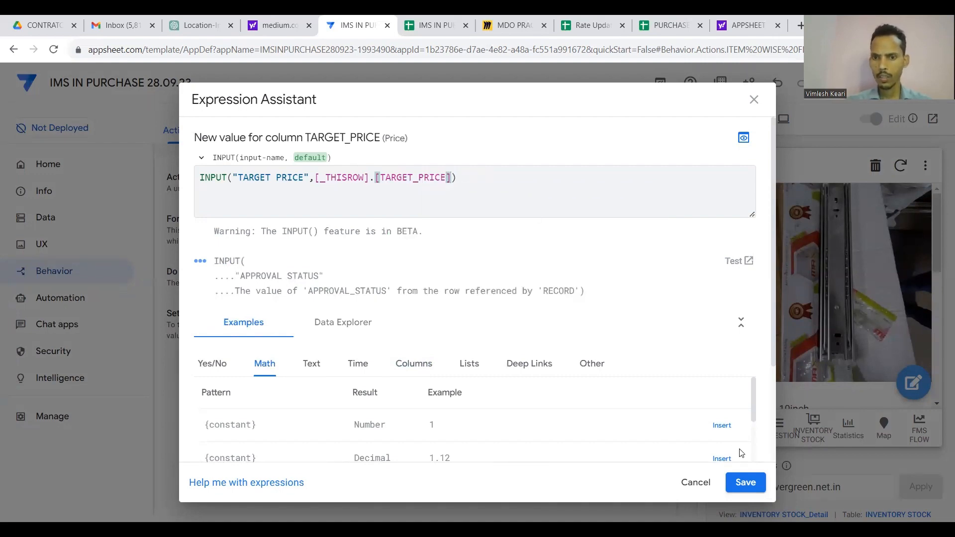
click(745, 482)
Set RATE_CHECKING_REMARK to INPUT("REMARK",[_THISROW].[RATE_CHECKING_REMARK]).
click(572, 422)
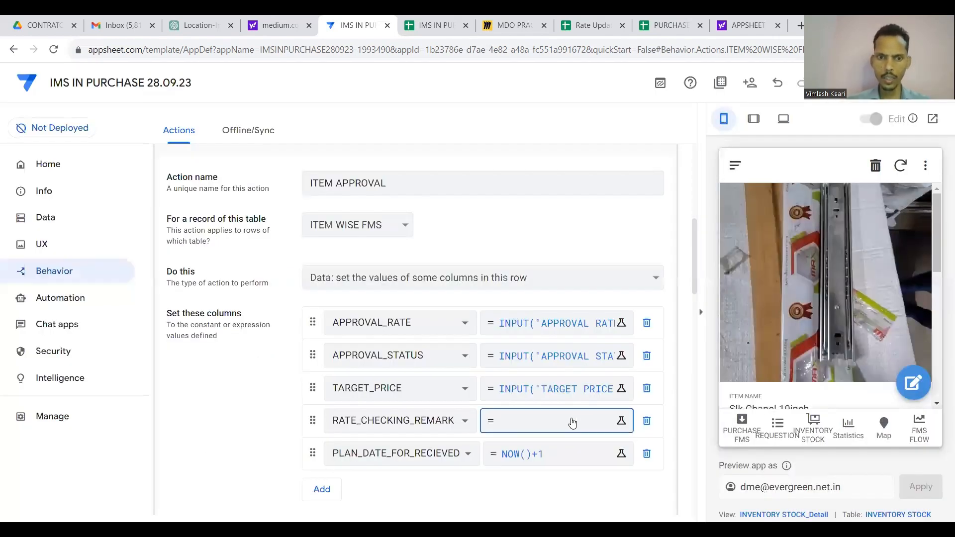
key(ctrl+v)
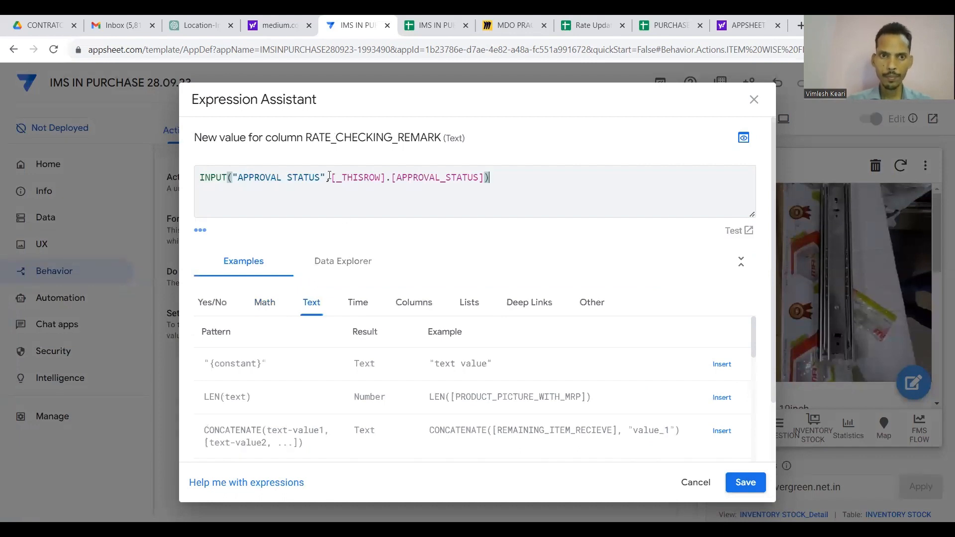
click(321, 177)
key(BackSpace)
key(BackSpace)
key(BackSpace)
key(BackSpace)
key(BackSpace)
key(BackSpace)
key(BackSpace)
key(BackSpace)
key(BackSpace)
key(BackSpace)
key(BackSpace)
key(BackSpace)
key(BackSpace)
key(BackSpace)
key(BackSpace)
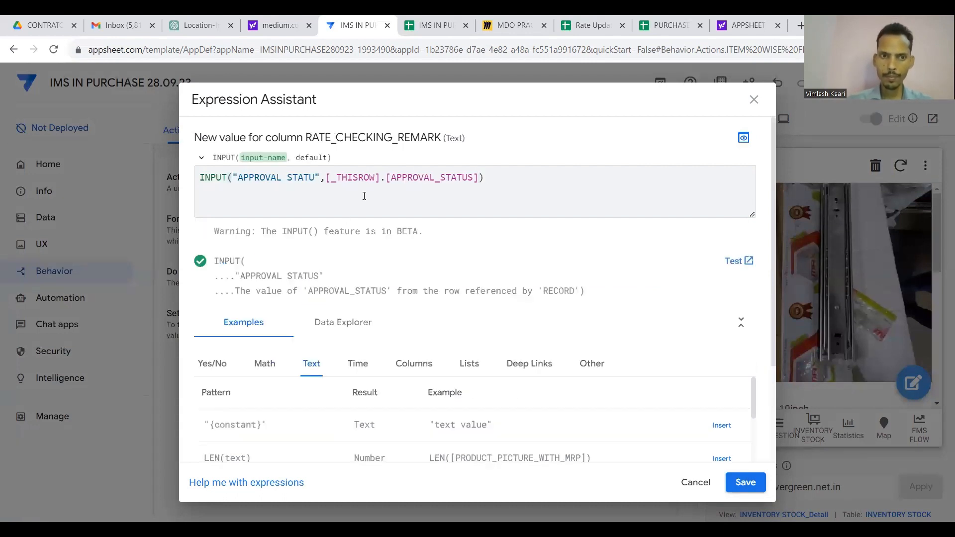
text(RATE VERIFIC)
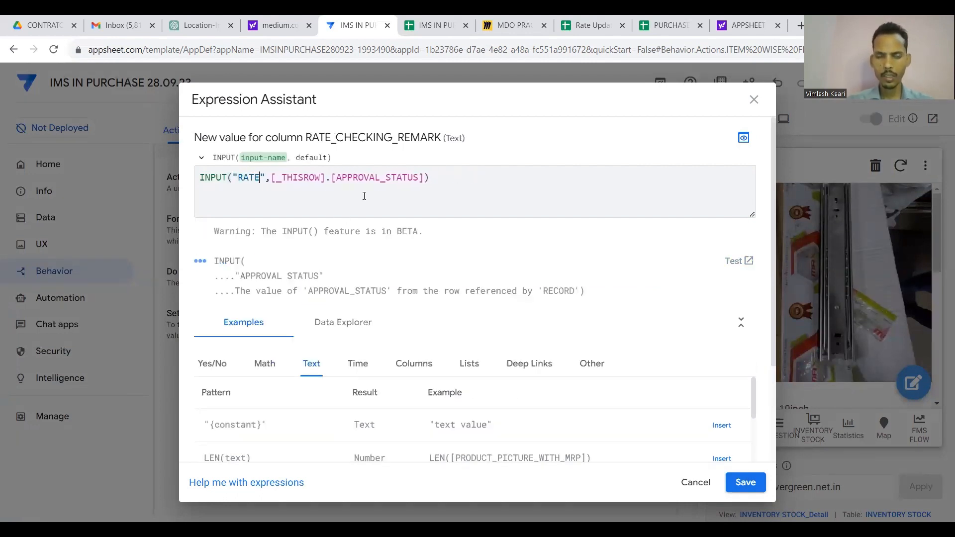
text(ATION REM)
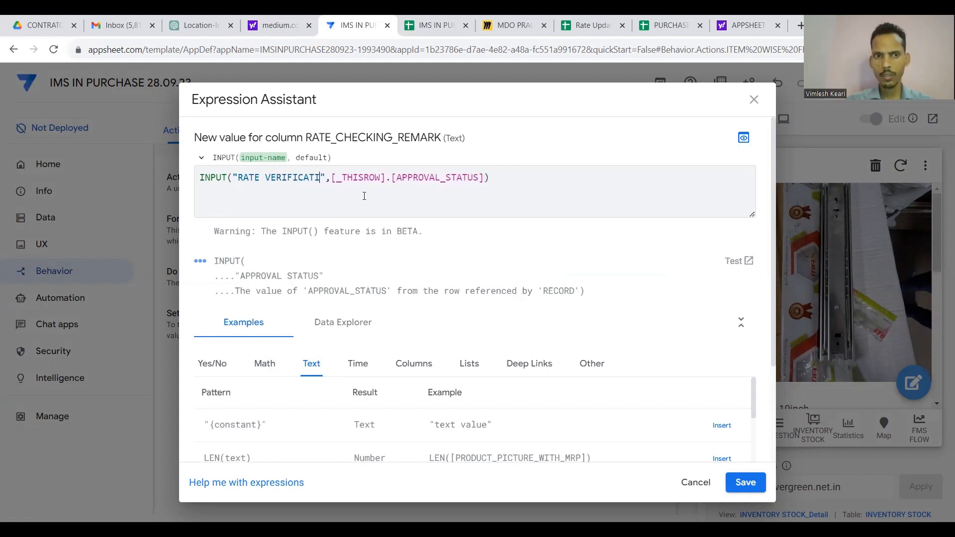
text(ARK)
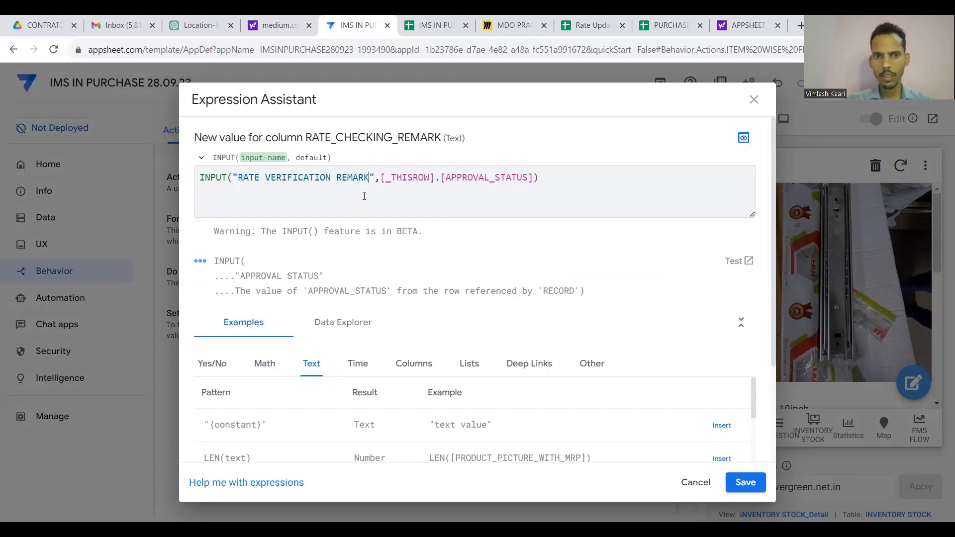
key(BackSpace)
key(BackSpace)
key(BackSpace)
key(BackSpace)
key(BackSpace)
key(BackSpace)
key(BackSpace)
key(BackSpace)
key(BackSpace)
key(BackSpace)
key(BackSpace)
key(BackSpace)
key(BackSpace)
key(BackSpace)
key(BackSpace)
key(BackSpace)
key(BackSpace)
key(BackSpace)
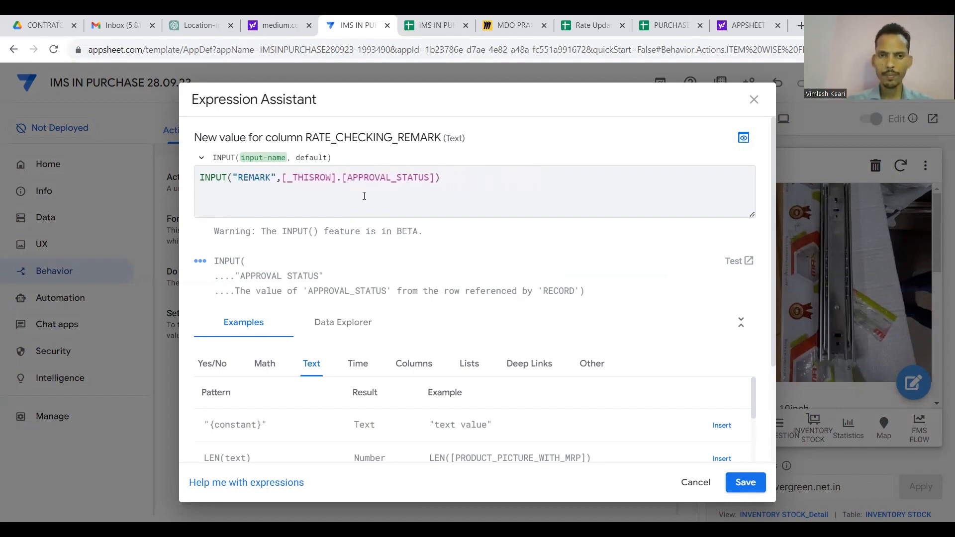
key(Right)
key(Right)
key(Right)
key(Right)
key(Right)
key(Right)
key(Right)
key(Right)
key(Right)
key(Right)
key(Right)
key(Right)
key(Right)
key(Right)
key(Right)
key(Right)
key(BackSpace)
key(BackSpace)
key(BackSpace)
key(BackSpace)
key(BackSpace)
key(BackSpace)
key(BackSpace)
key(BackSpace)
key(BackSpace)
key(BackSpace)
key(BackSpace)
key(BackSpace)
key(BackSpace)
key(BackSpace)
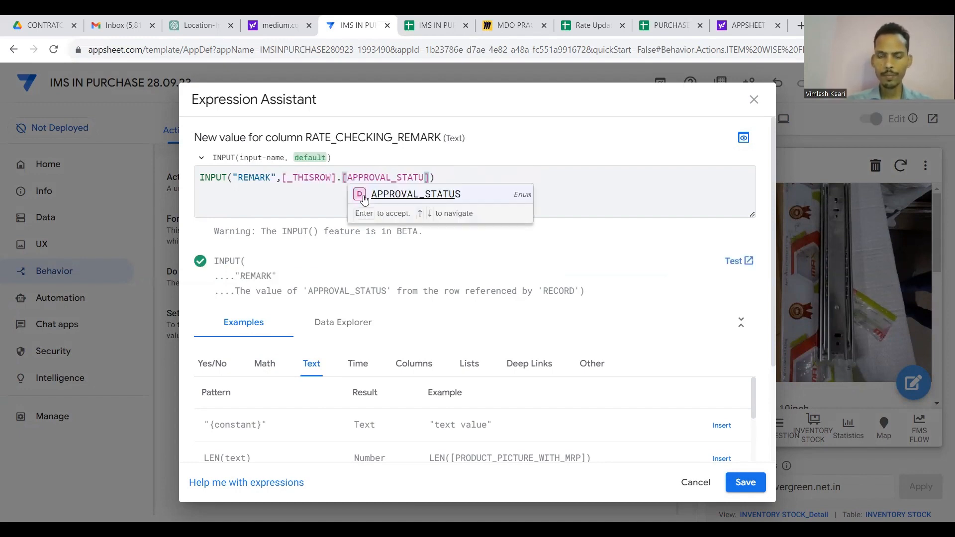
key(BackSpace)
text(RE)
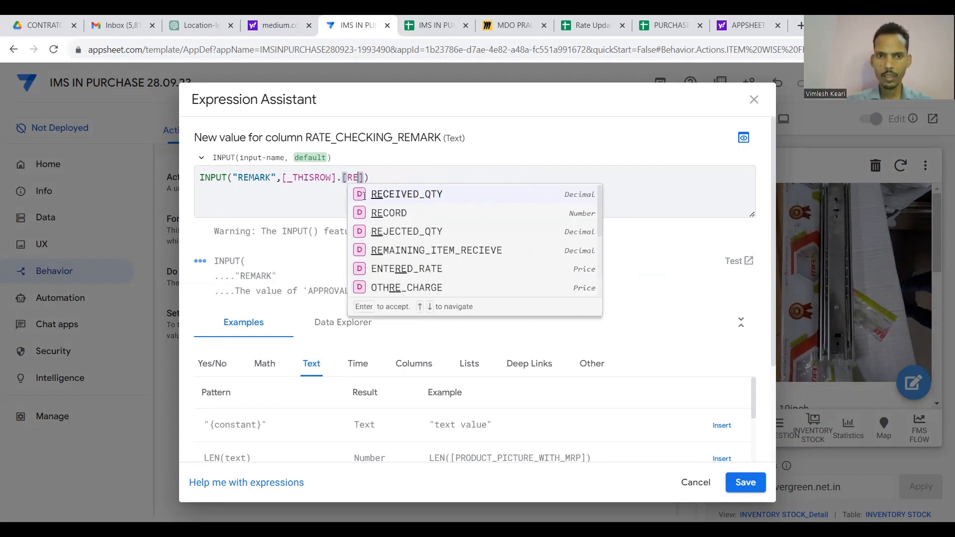
key(BackSpace)
text(ATE)
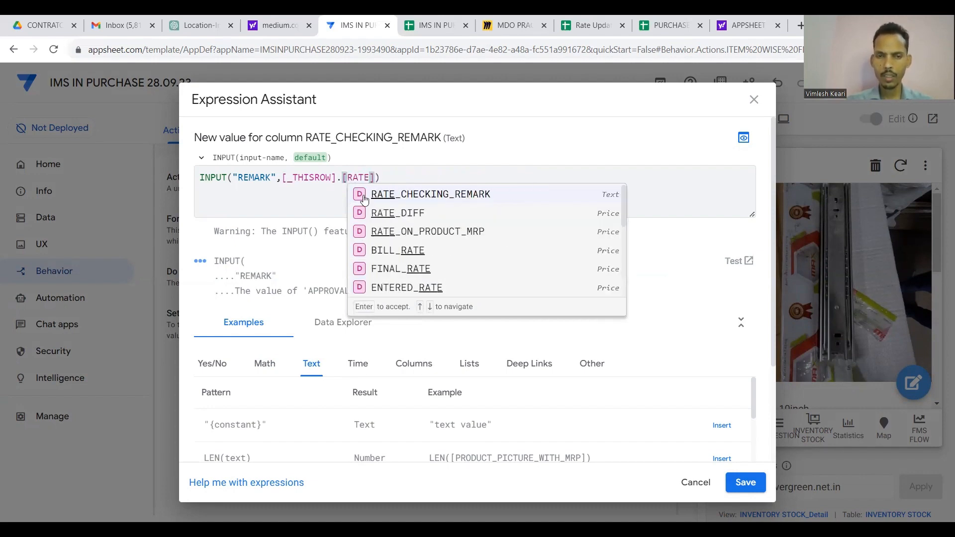
click(401, 198)
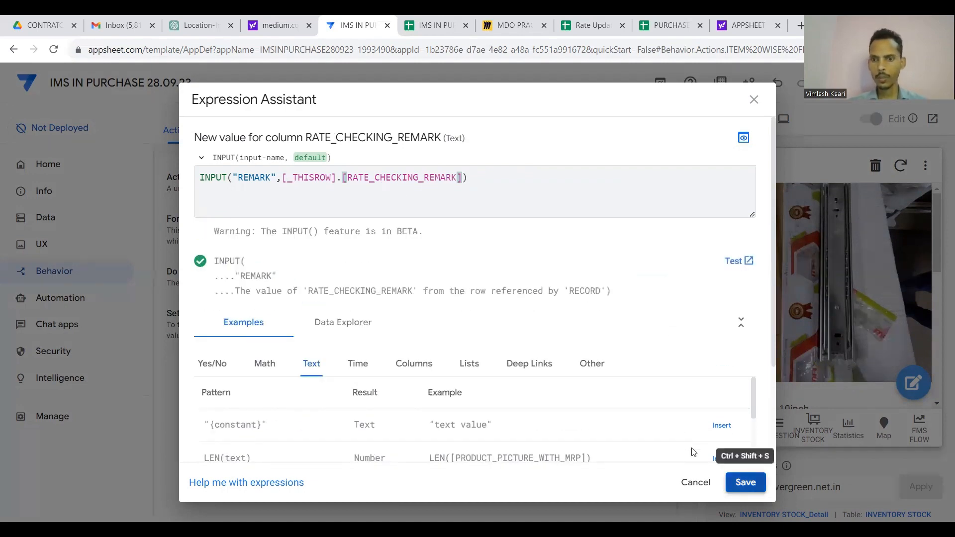
click(745, 483)
scroll(577, 444, down, 5)
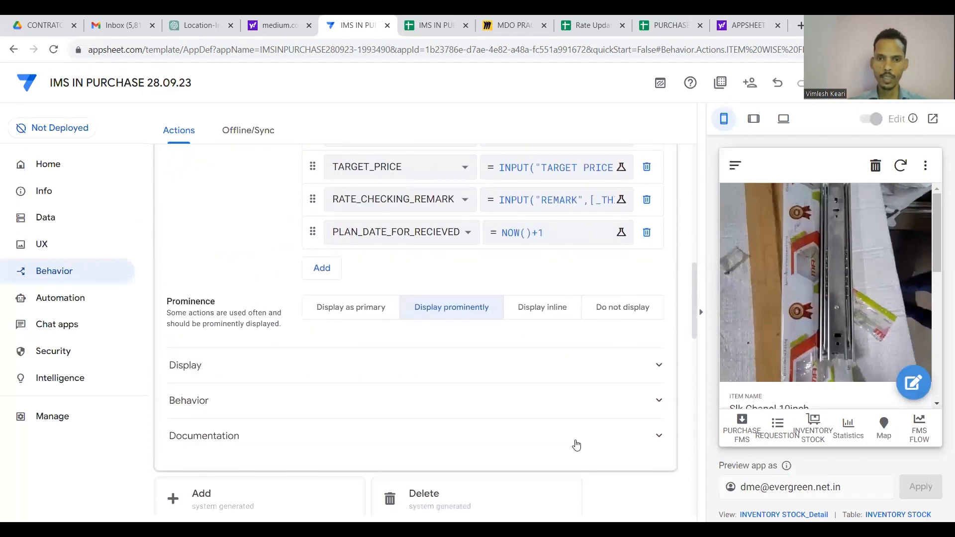
Give ITEM APPROVAL the check-circle icon found by searching 'done', then collapse the action.
click(625, 353)
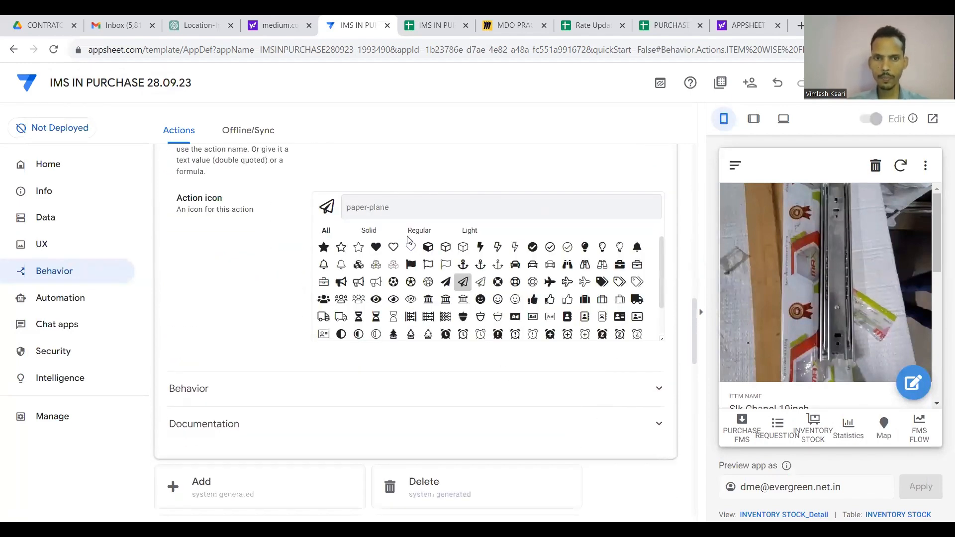
click(398, 212)
text(done)
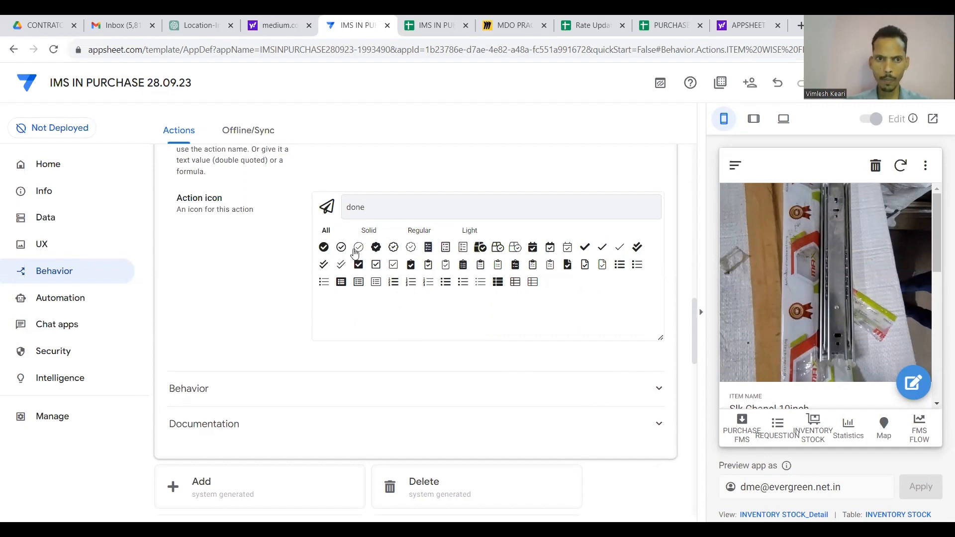
click(324, 247)
scroll(437, 181, up, 7)
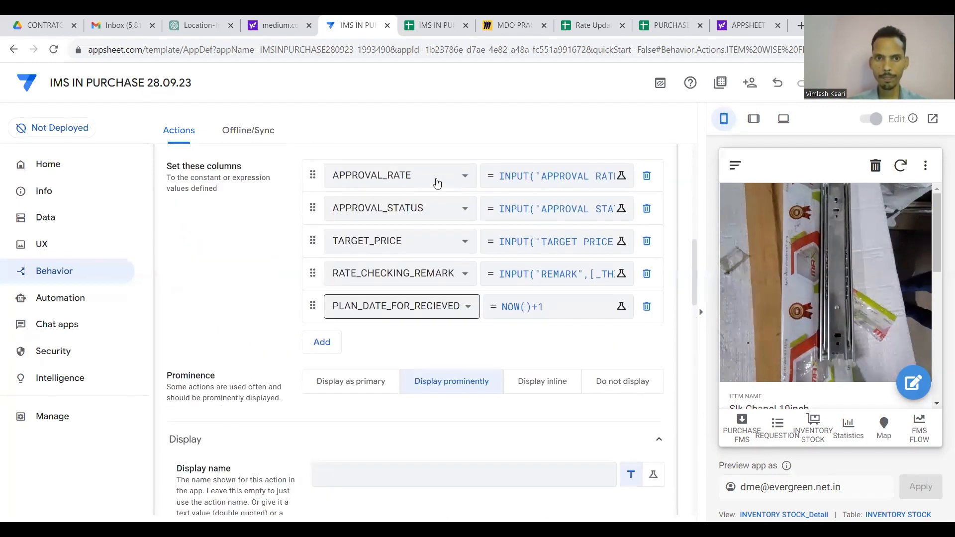
scroll(437, 183, up, 5)
click(426, 249)
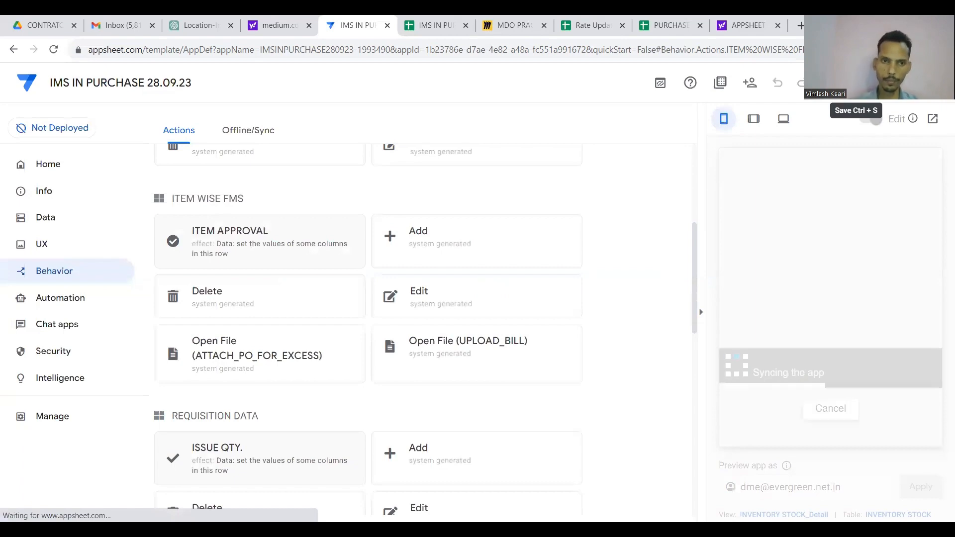
Add the ITEM APPROVAL action to the ITEM APPROVAL view's action bar.
click(55, 251)
scroll(489, 368, down, 6)
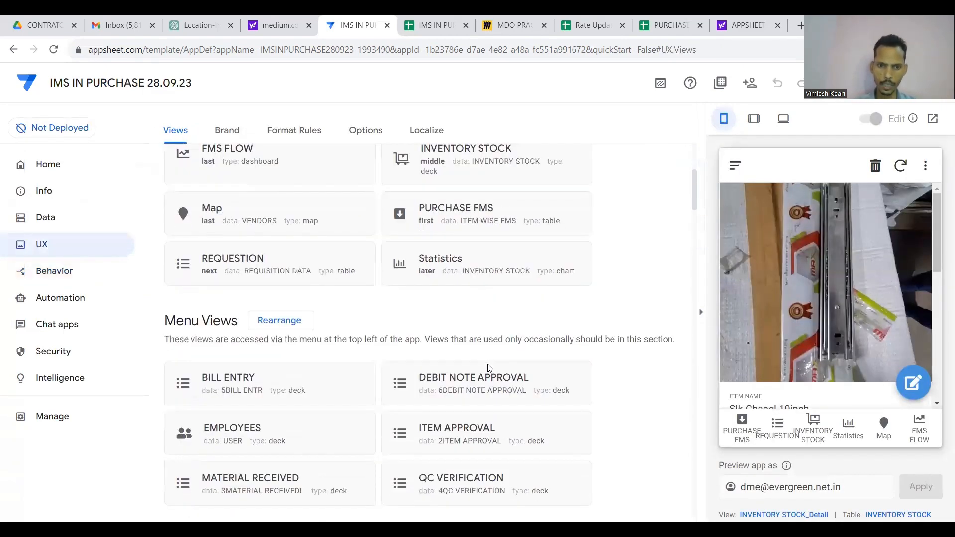
scroll(489, 368, up, 1)
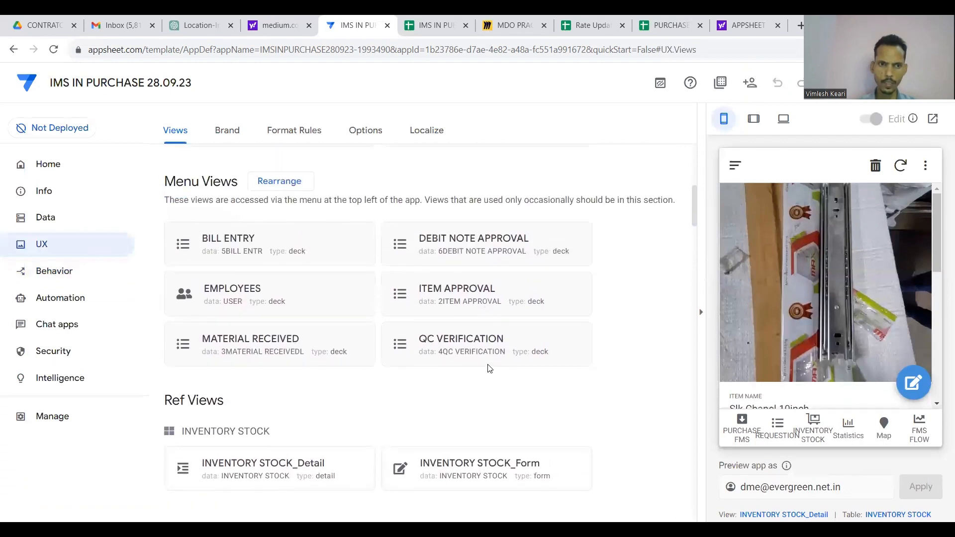
click(458, 301)
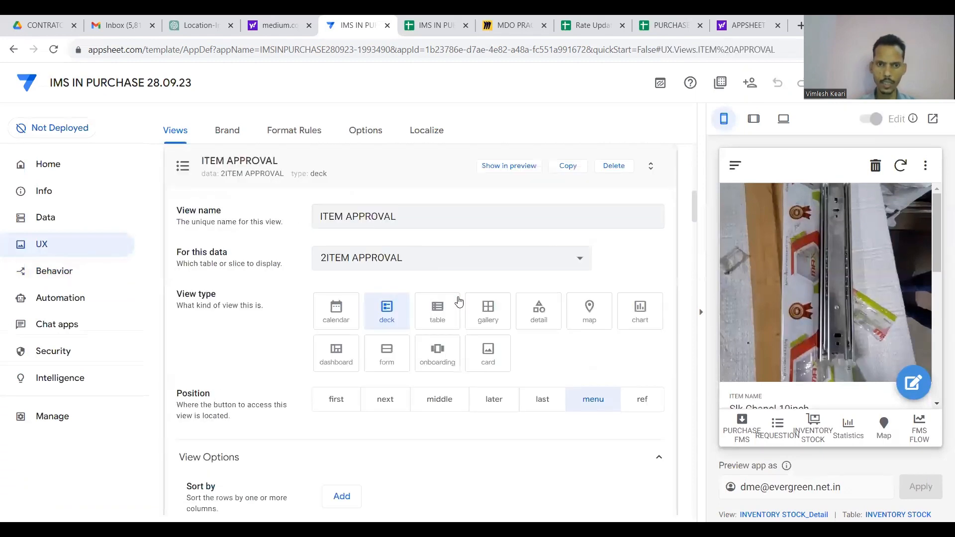
scroll(391, 421, down, 4)
scroll(392, 421, down, 5)
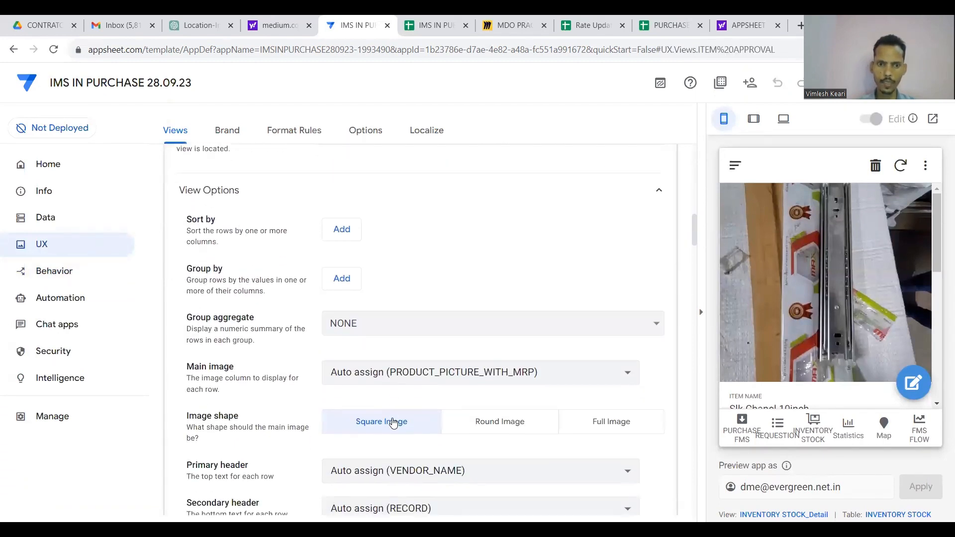
scroll(419, 462, down, 2)
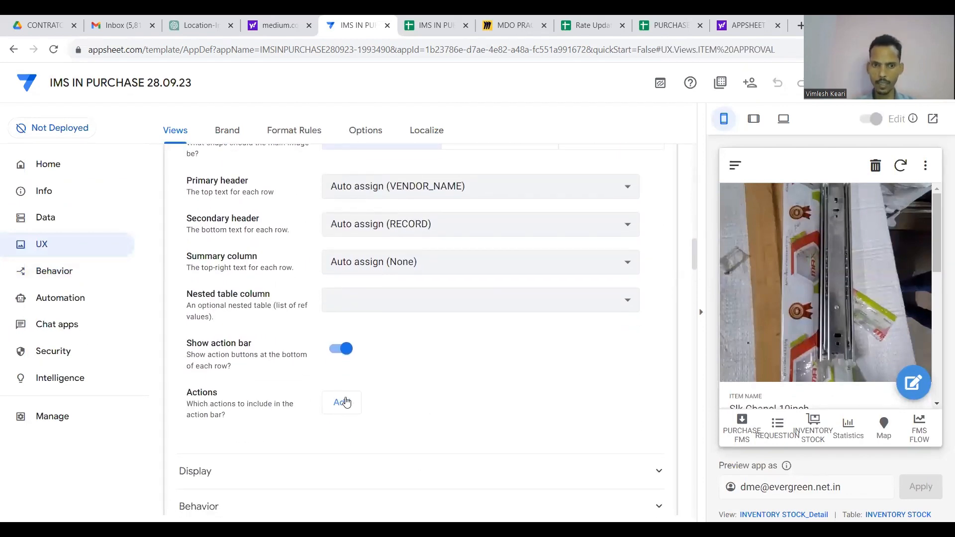
scroll(396, 380, up, 10)
scroll(451, 358, up, 2)
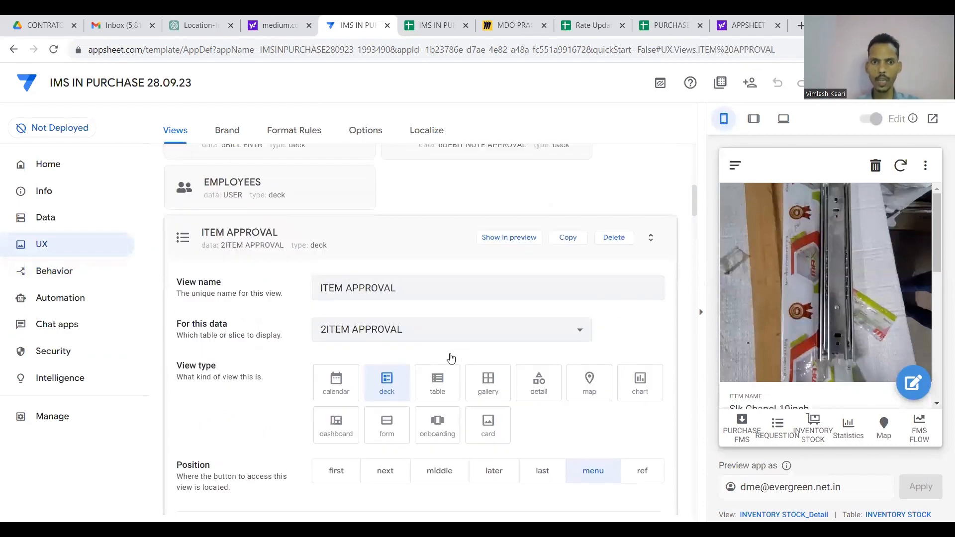
scroll(450, 358, down, 11)
scroll(451, 358, down, 2)
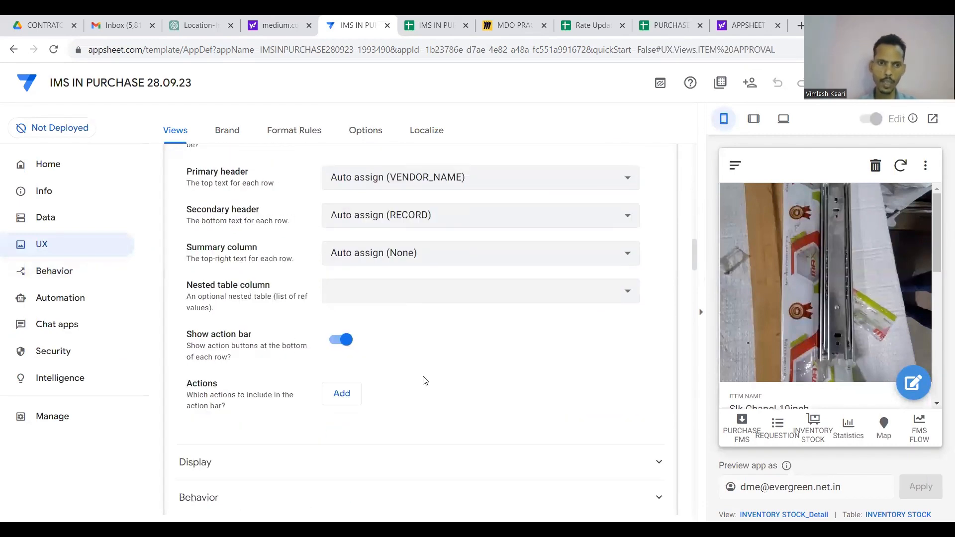
click(342, 393)
click(372, 398)
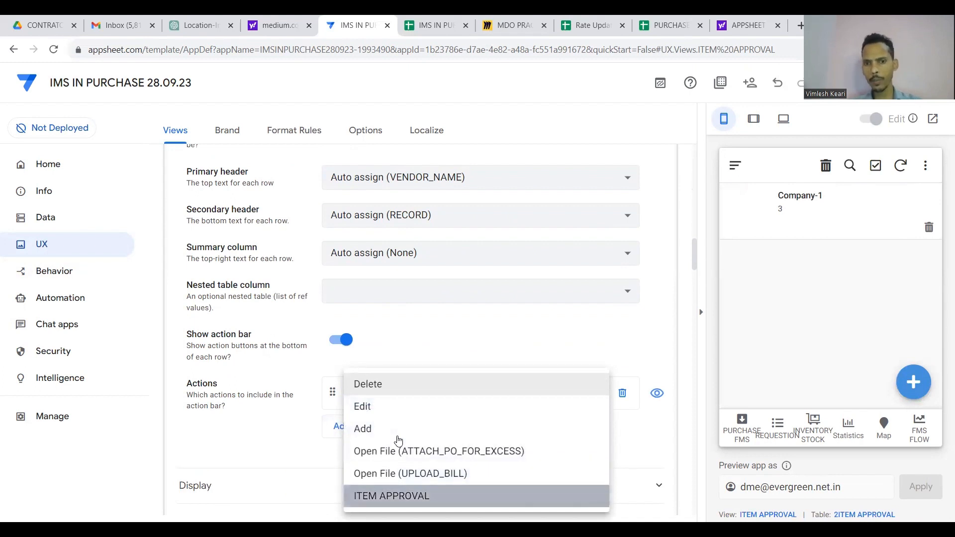
key(Return)
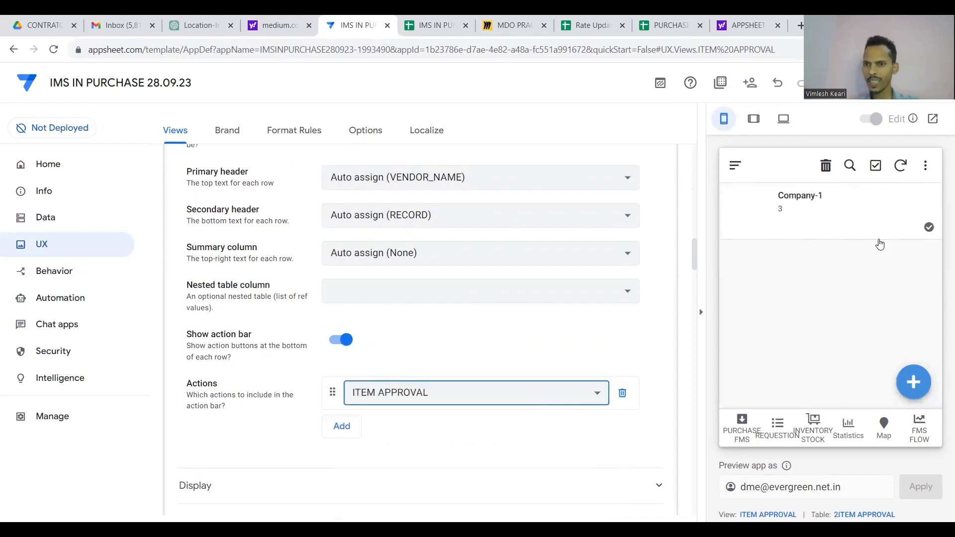
Test the approval action on a preview row, cancel it, and view the Company-1 record.
click(928, 227)
scroll(870, 261, down, 2)
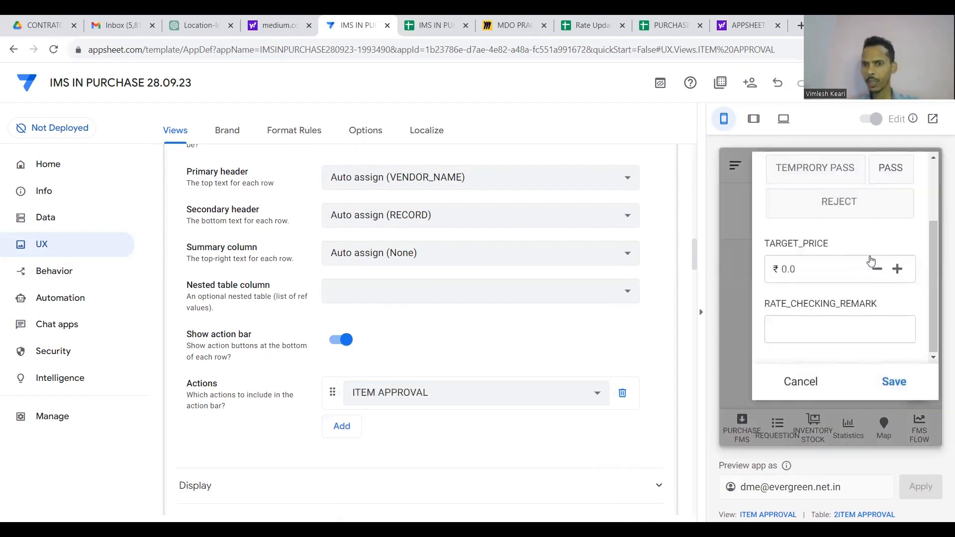
scroll(870, 261, up, 2)
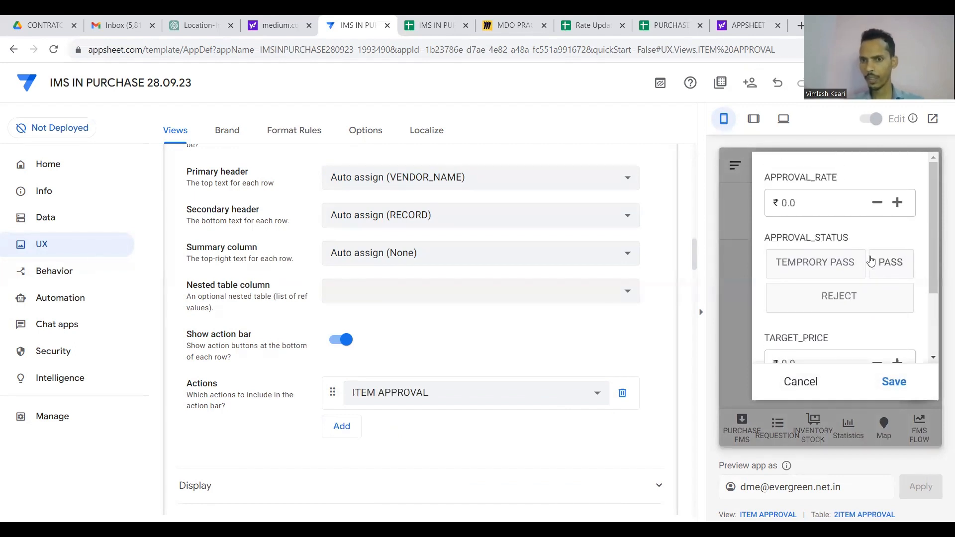
click(840, 205)
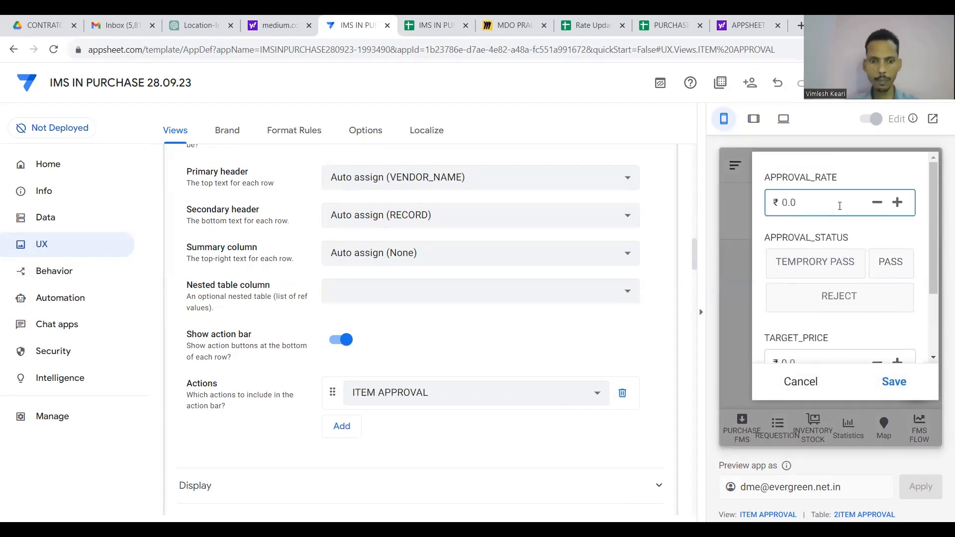
scroll(833, 316, down, 2)
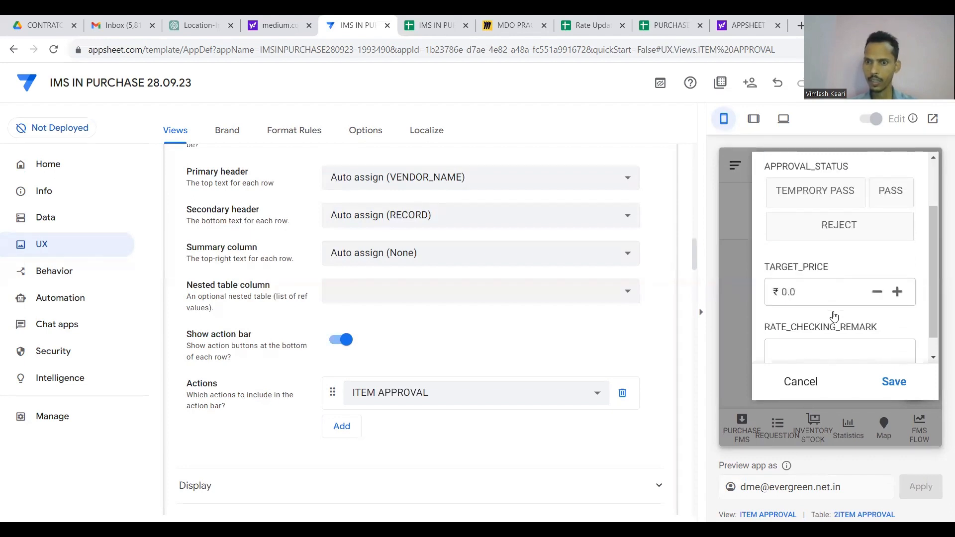
click(830, 326)
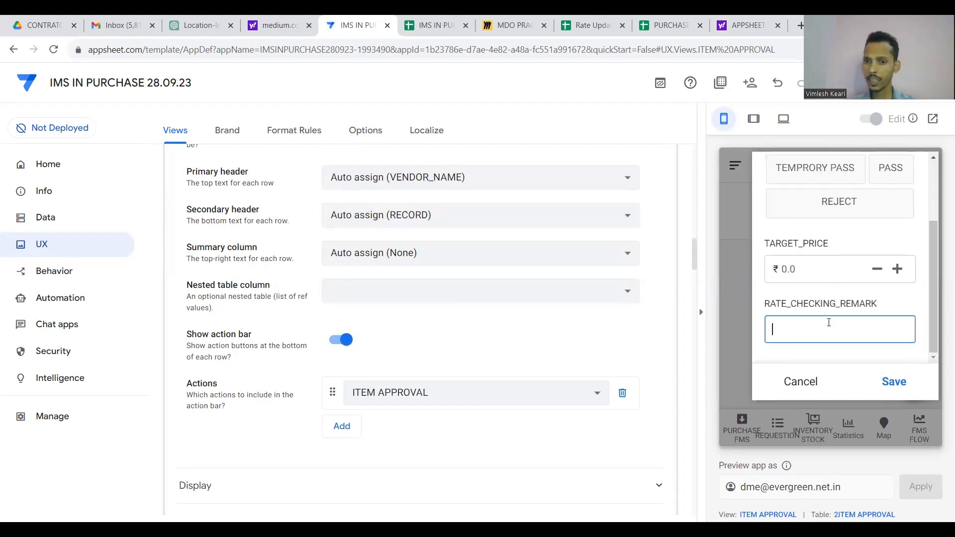
click(800, 381)
click(819, 221)
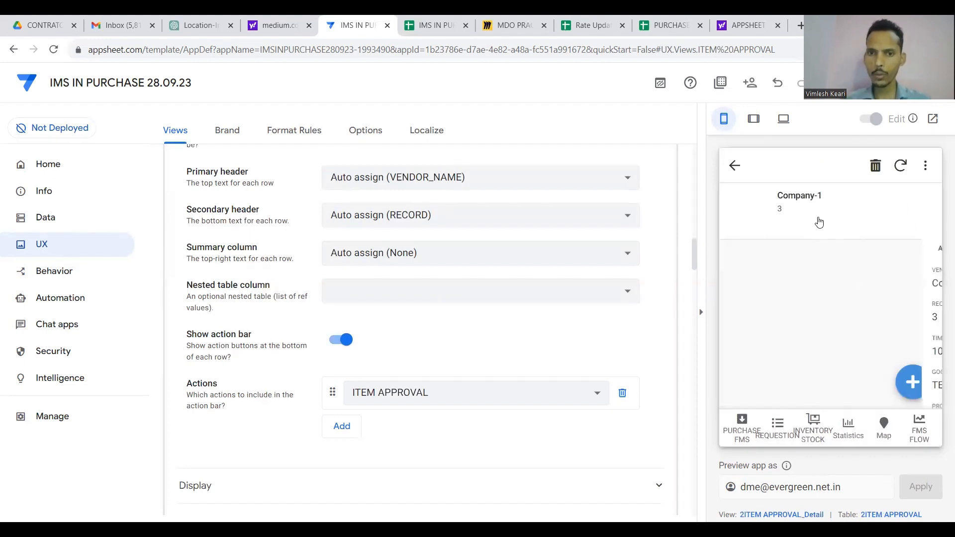
click(732, 167)
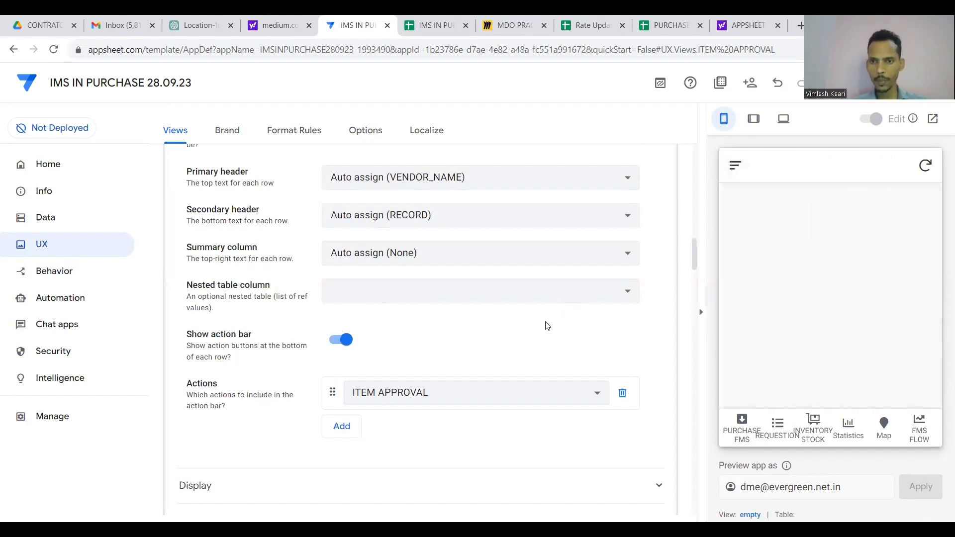
Use PRODUCT_NAME, ENTERED_RATE and DATABASE_RATE for the view's headers and summary, then save the app.
click(743, 424)
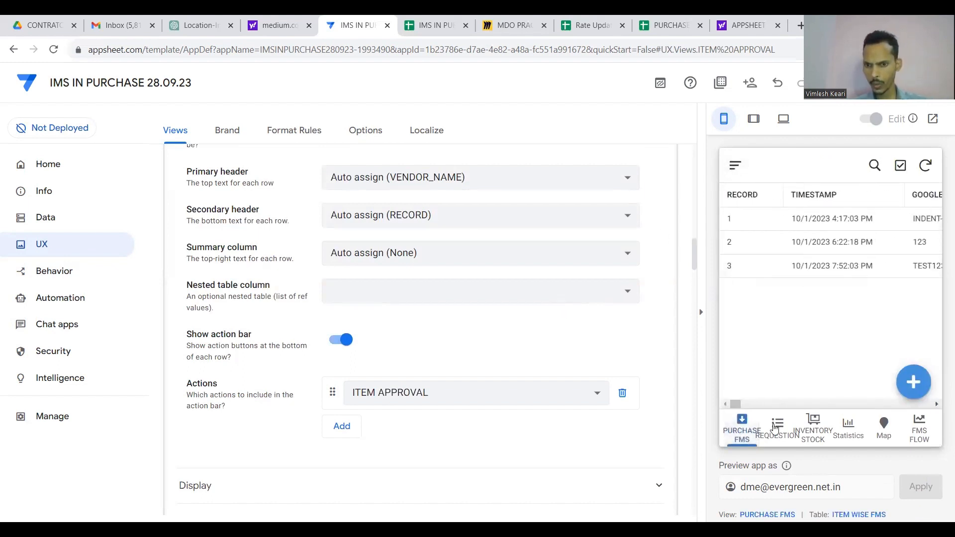
click(919, 428)
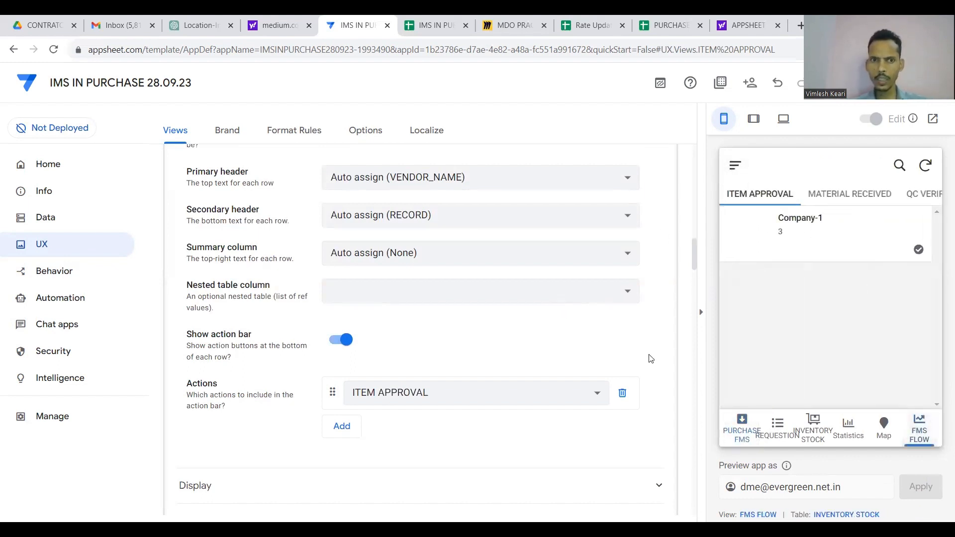
scroll(615, 297, up, 2)
click(558, 268)
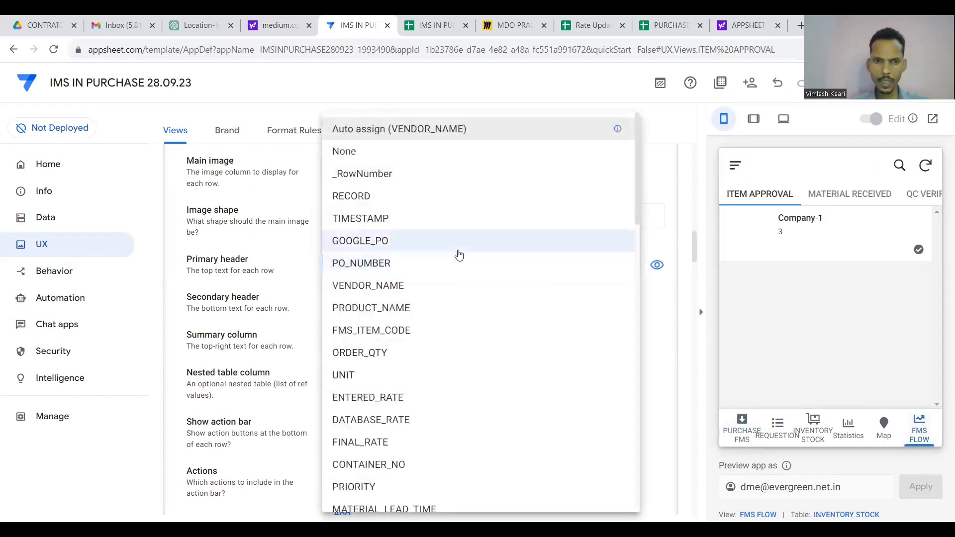
click(423, 308)
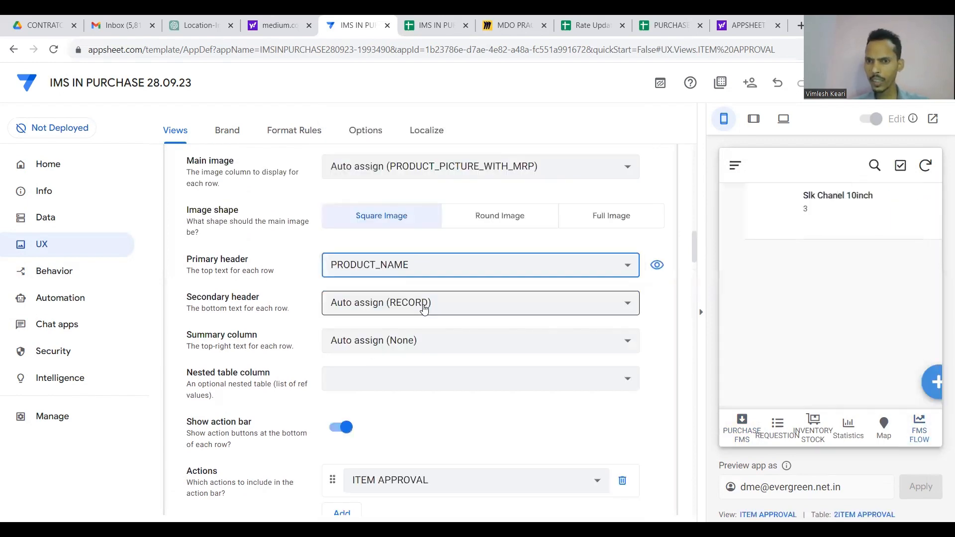
click(452, 308)
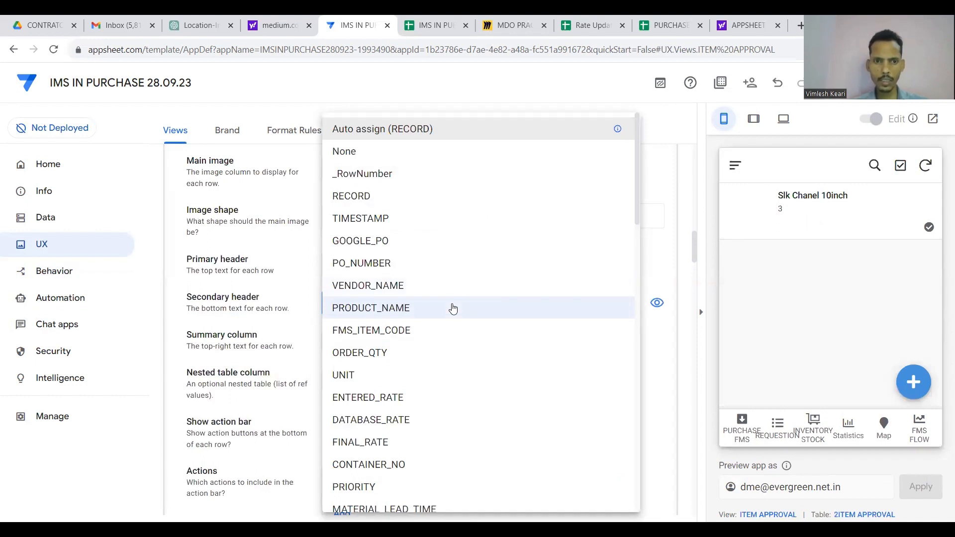
scroll(404, 363, down, 1)
click(397, 378)
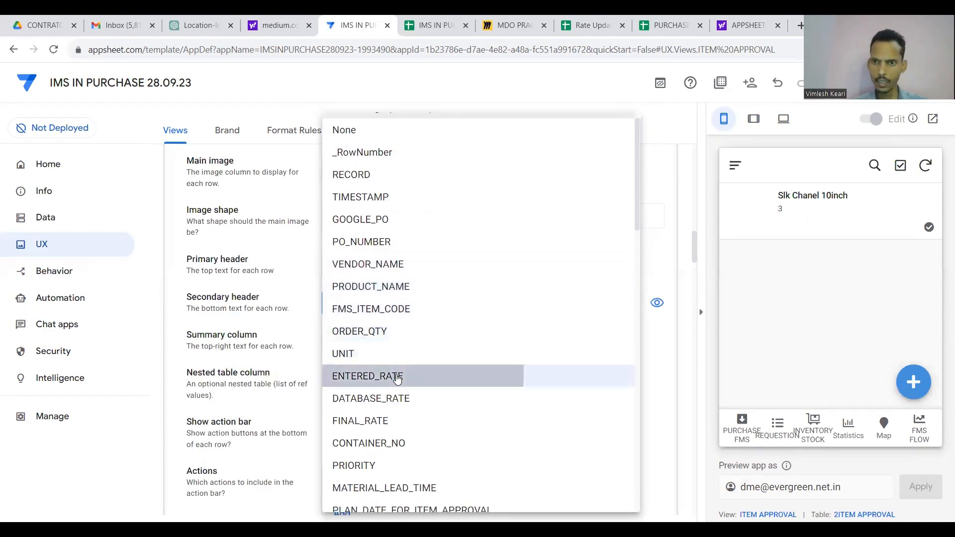
click(398, 379)
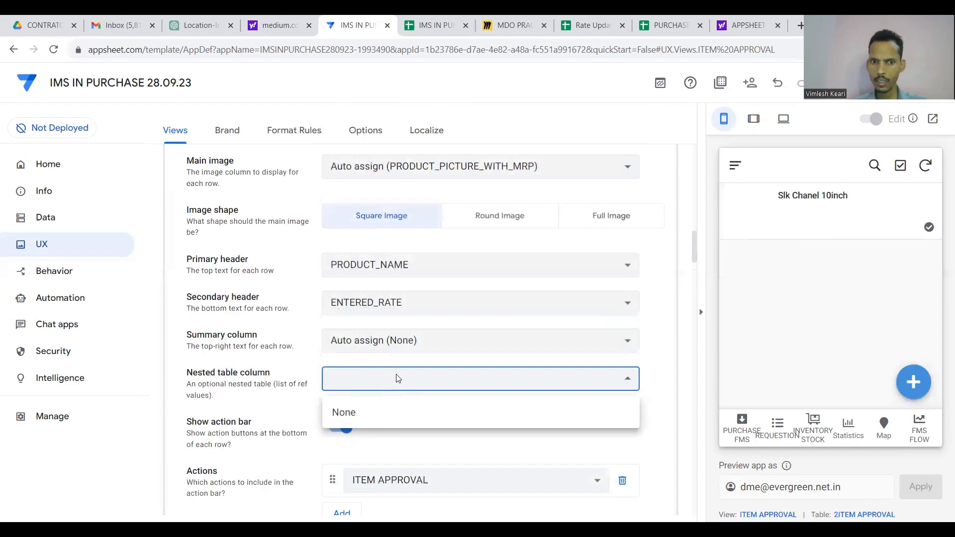
click(480, 325)
click(477, 346)
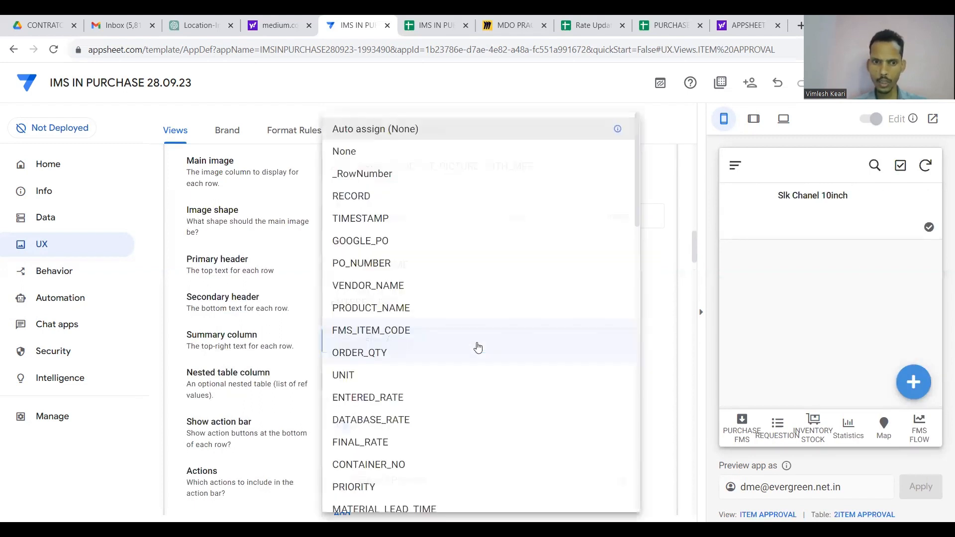
click(417, 419)
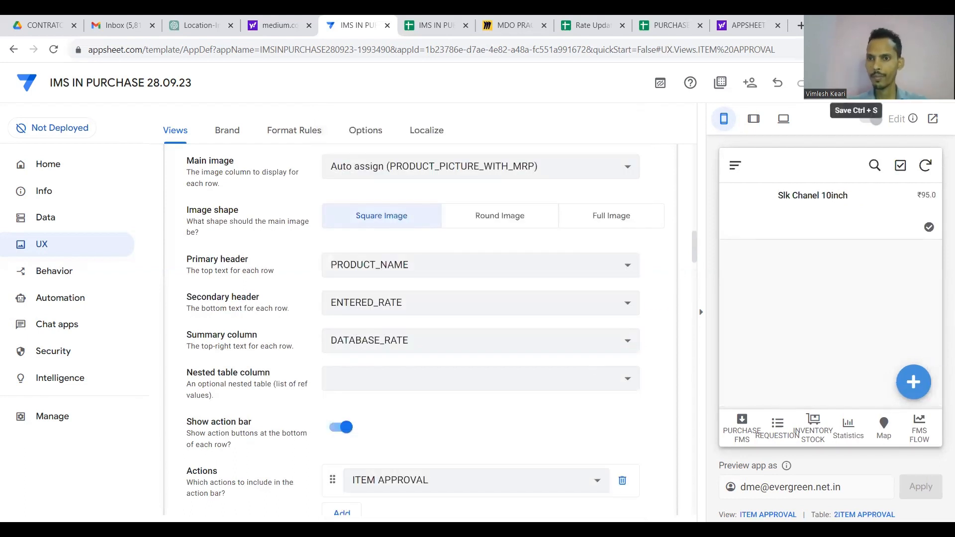
click(835, 82)
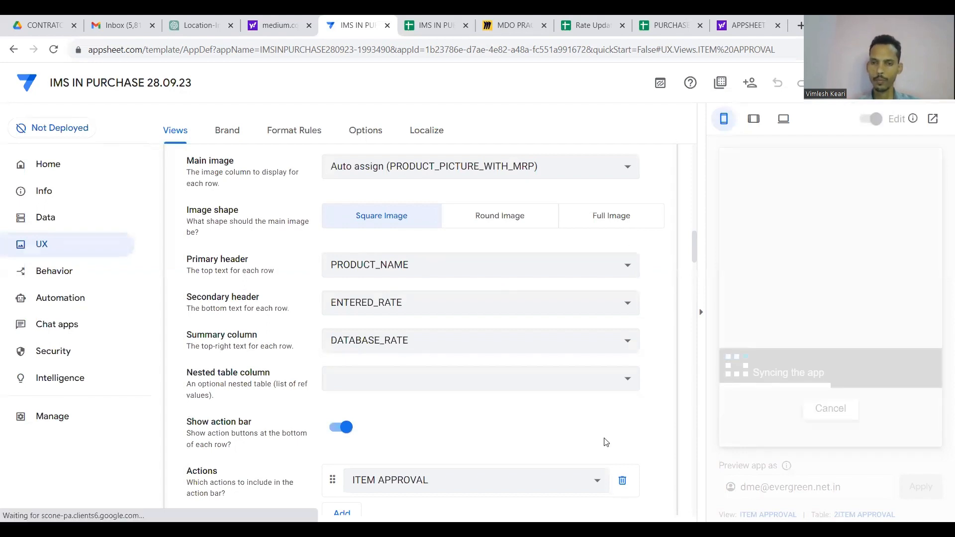
Approve the item with rate 19, TEMPRORY PASS, target price 122 and remark FD.
scroll(604, 441, down, 2)
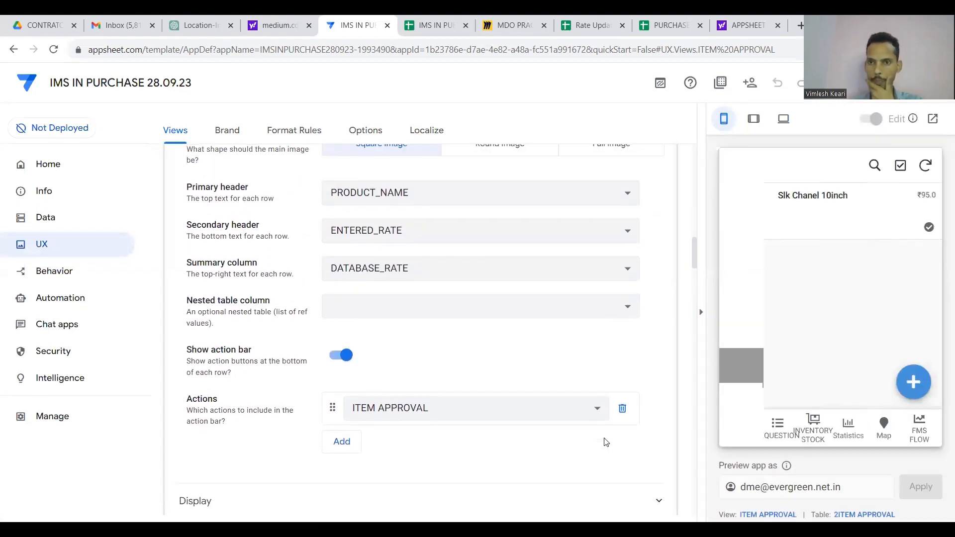
click(926, 230)
click(803, 201)
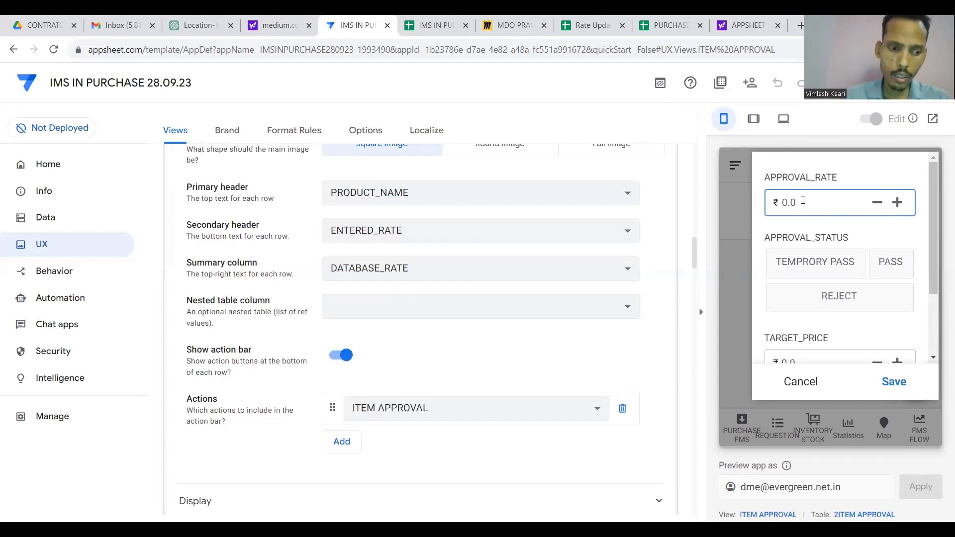
key(BackSpace)
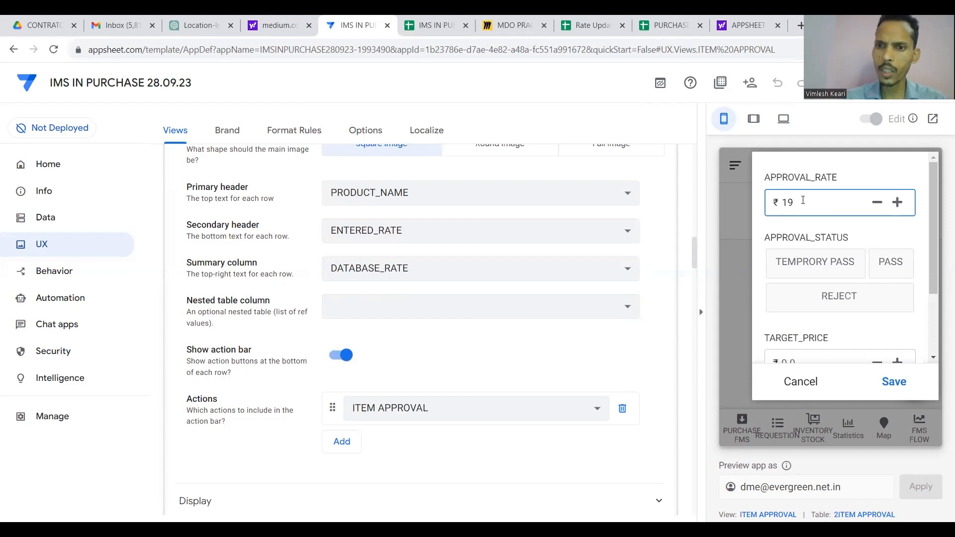
click(814, 263)
scroll(843, 297, down, 2)
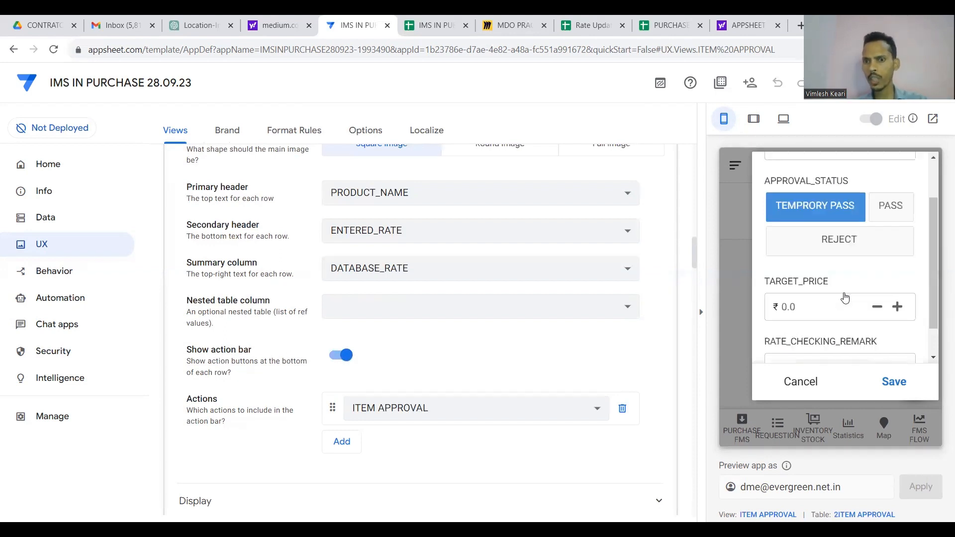
click(830, 289)
text(122)
scroll(838, 308, down, 1)
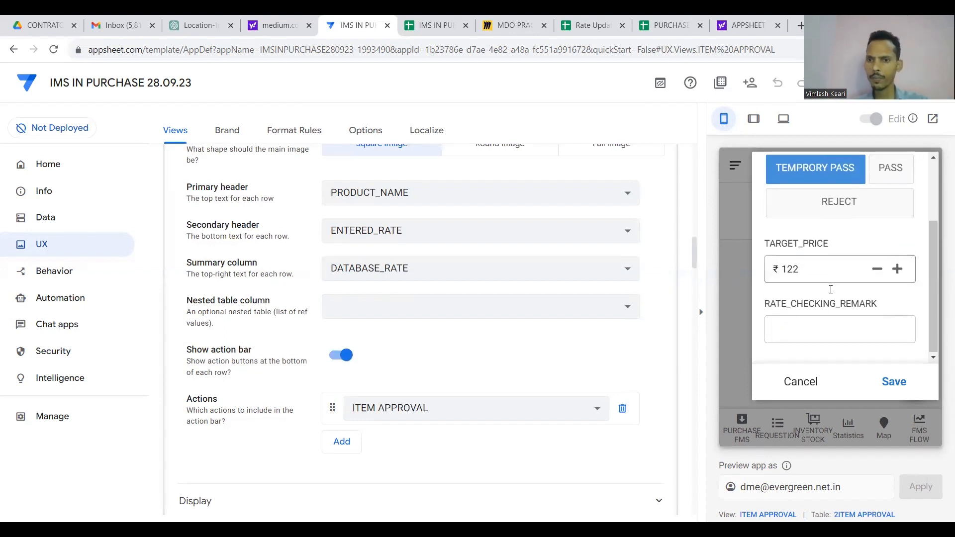
click(845, 338)
text(FD)
click(902, 382)
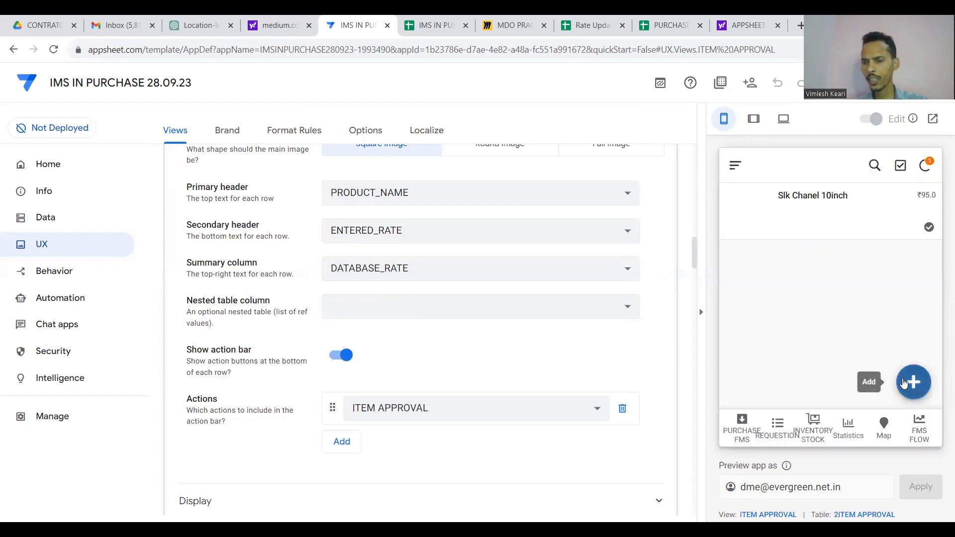
Check the approved record, sync the FMS FLOW view, and switch to the spreadsheet's STEPS tab.
click(891, 231)
scroll(860, 305, down, 10)
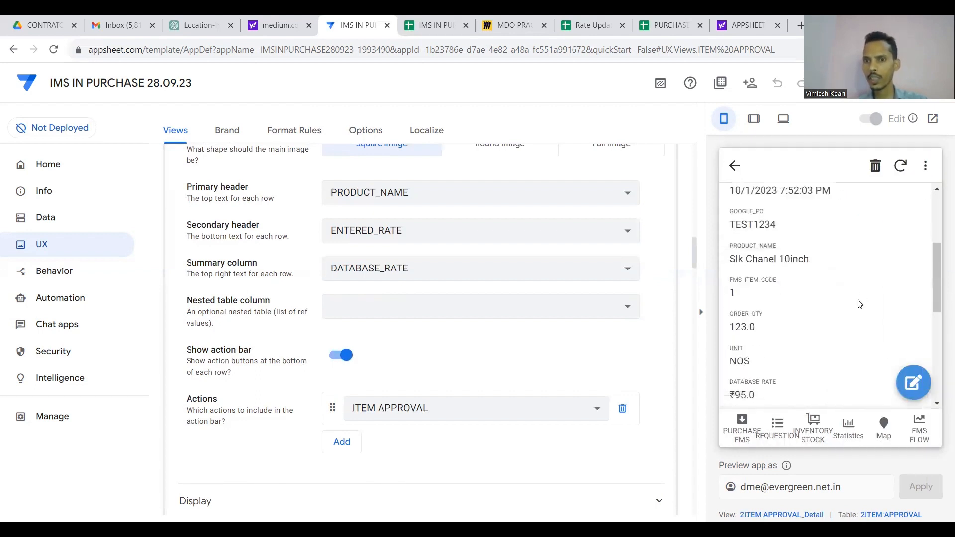
scroll(859, 305, up, 10)
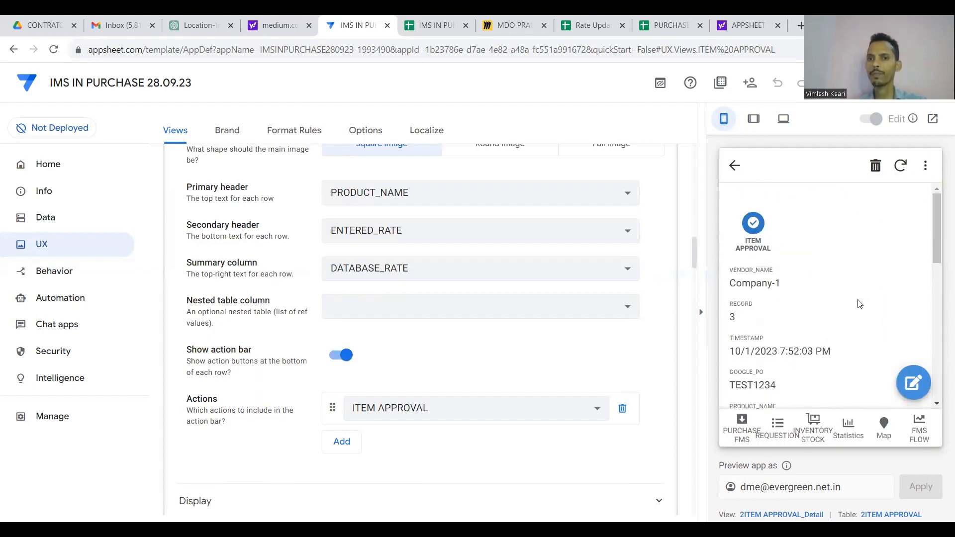
click(734, 166)
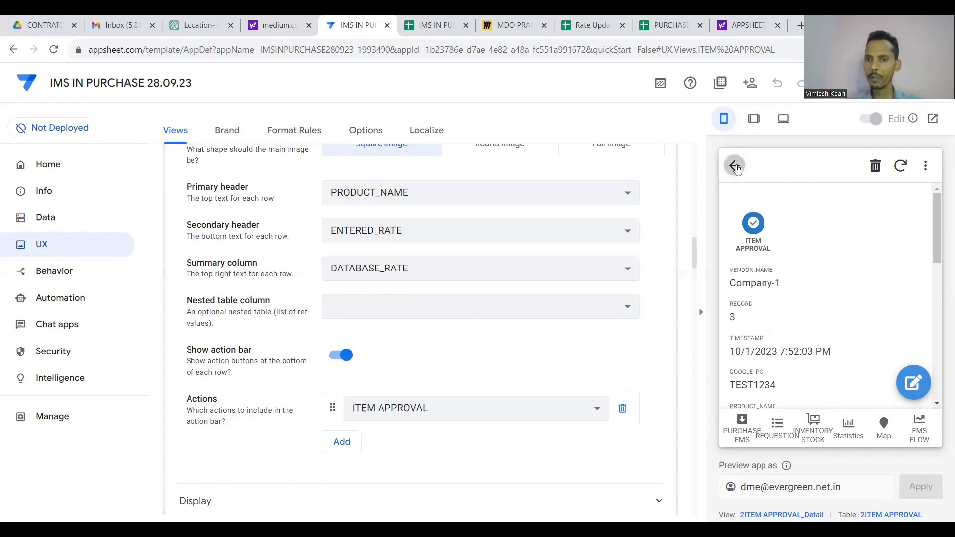
click(919, 426)
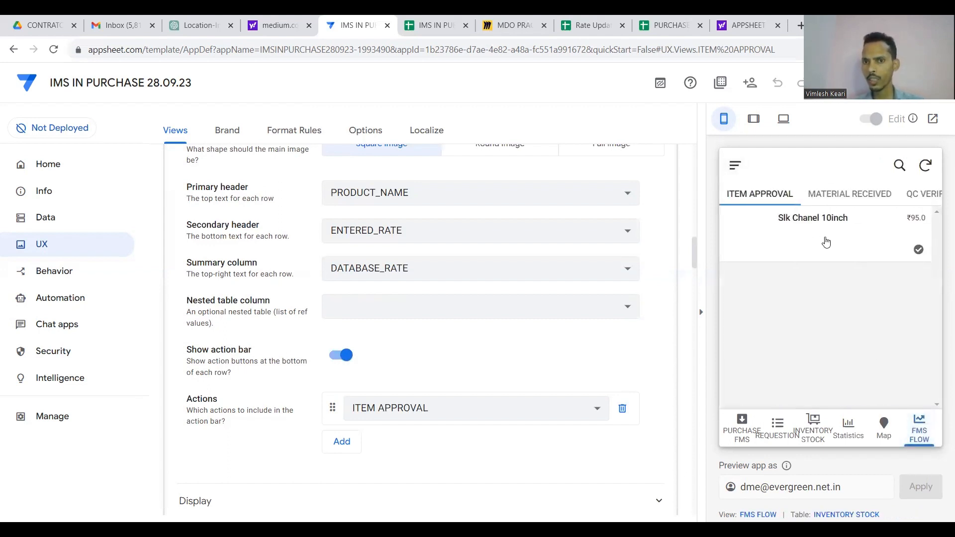
click(925, 174)
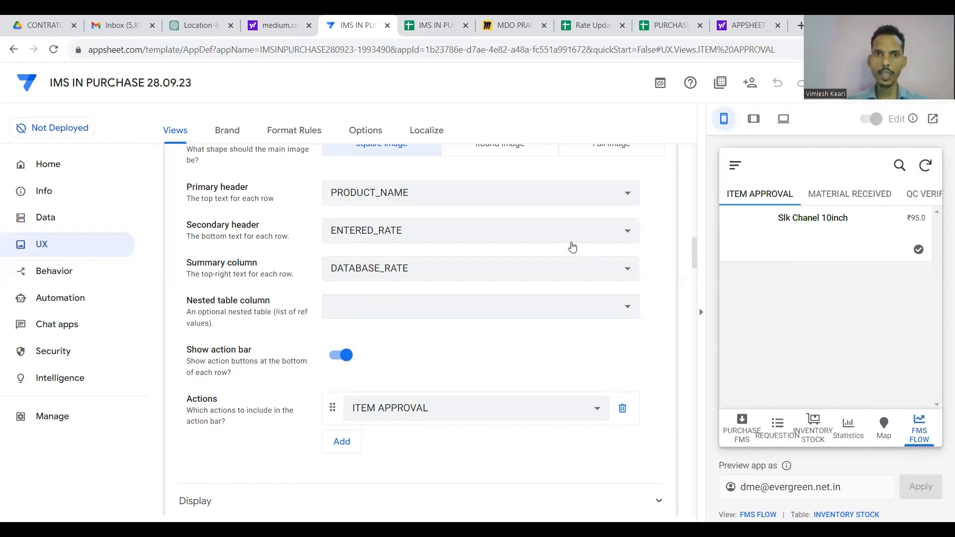
click(430, 25)
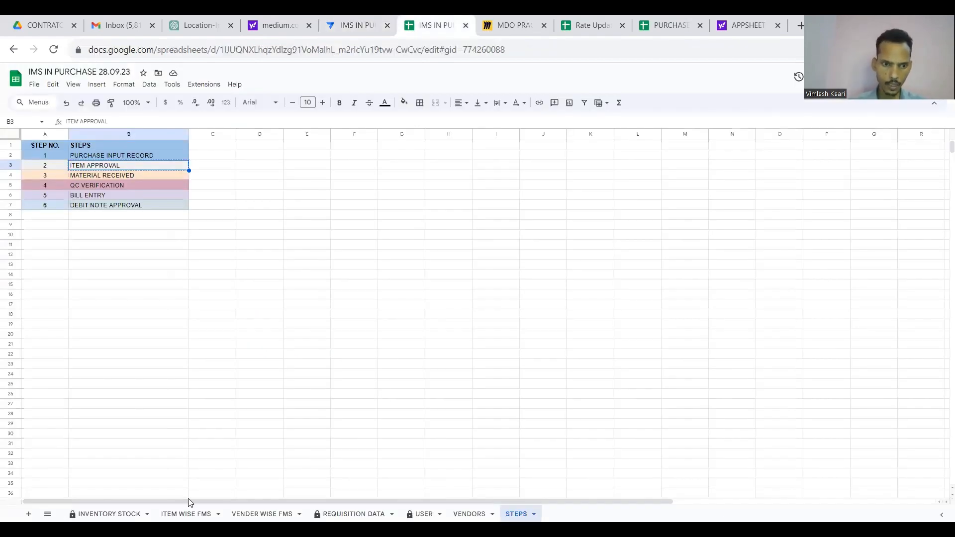
Check that ITEM WISE FMS row 4 shows 19, TEMPRORY PASS, 122, FD but an empty actual approval date.
click(186, 513)
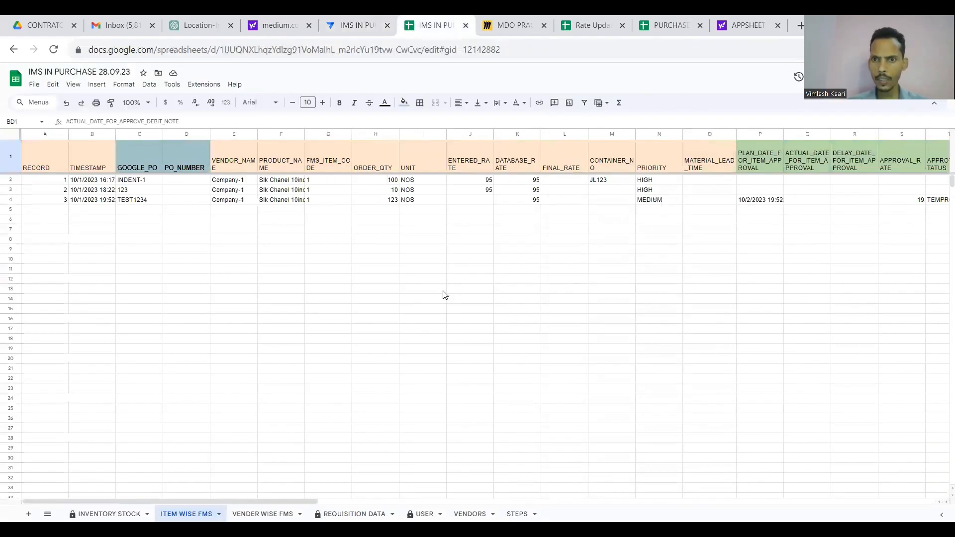
scroll(443, 293, right, 8)
click(471, 193)
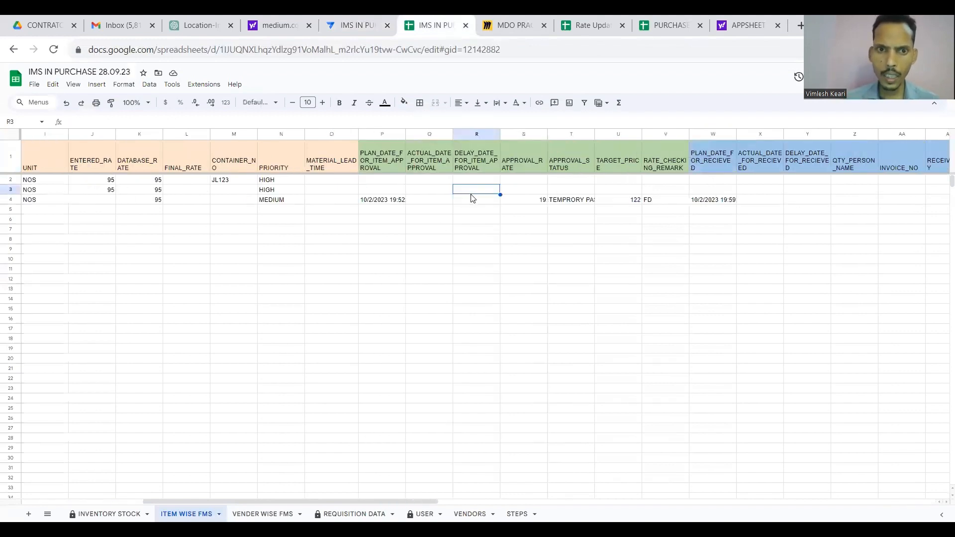
key(Left)
key(Left)
key(Up)
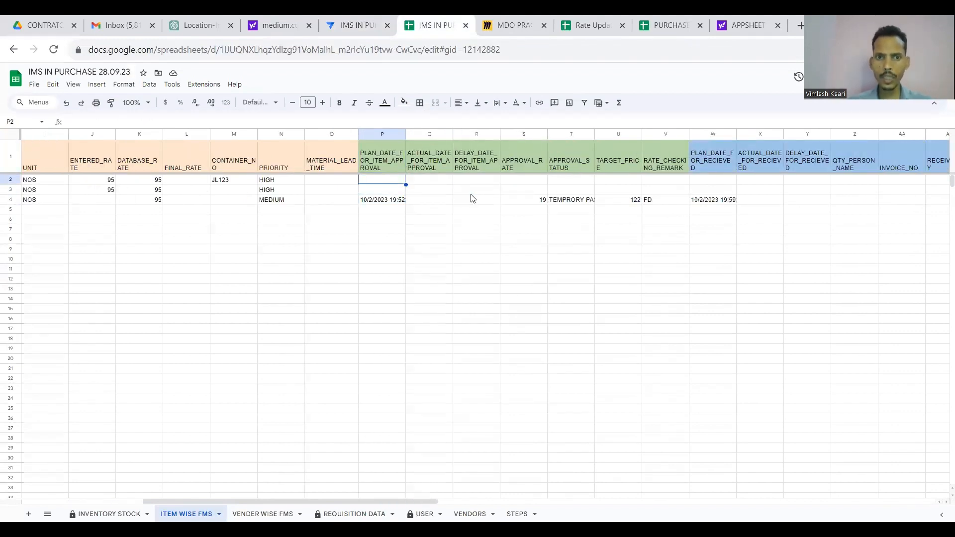
key(Down)
key(Down)
key(Right)
key(Up)
key(Up)
key(Up)
key(Down)
key(Down)
key(Down)
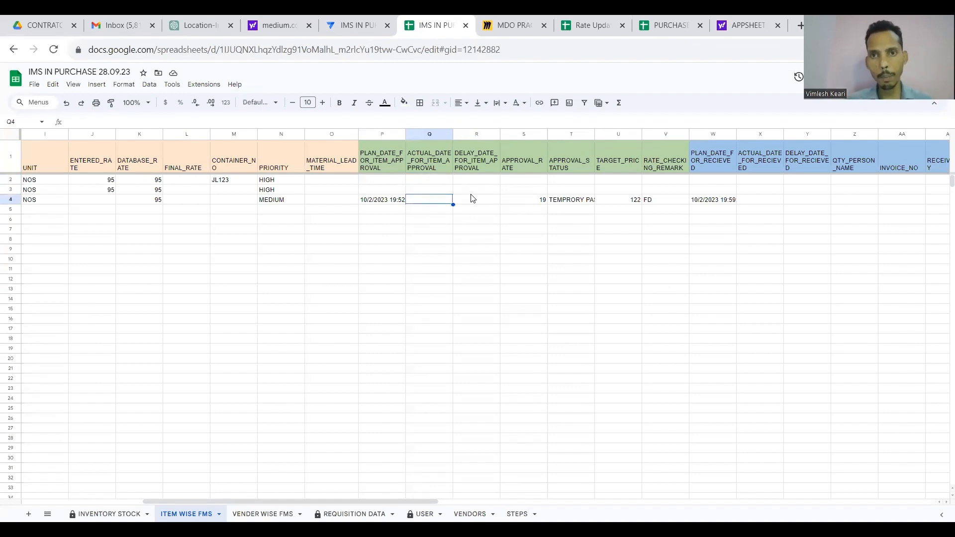
click(357, 24)
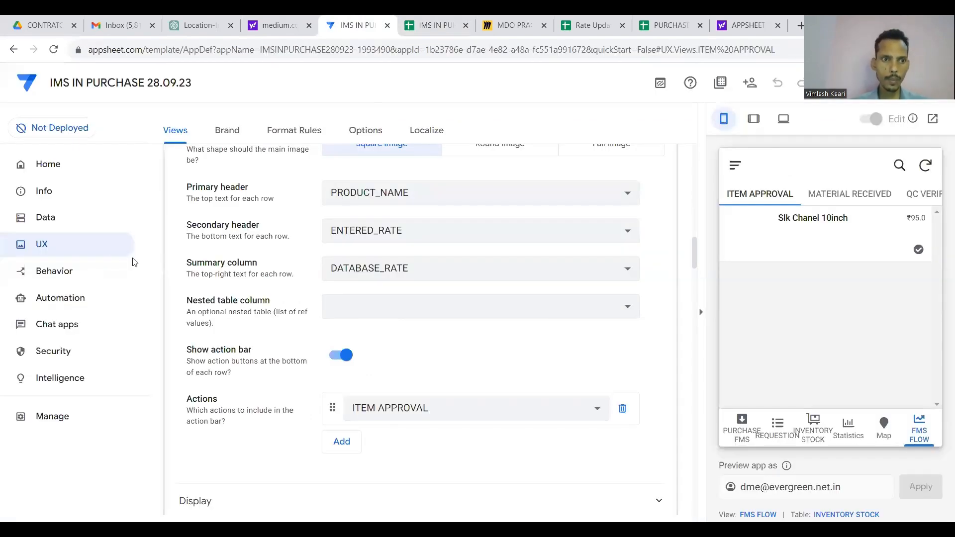
Add ACTUAL_DATE_FOR_ITEM_APPROVAL = NOW() to ITEM APPROVAL's set columns, move it first, and save the app.
click(84, 270)
scroll(290, 320, down, 2)
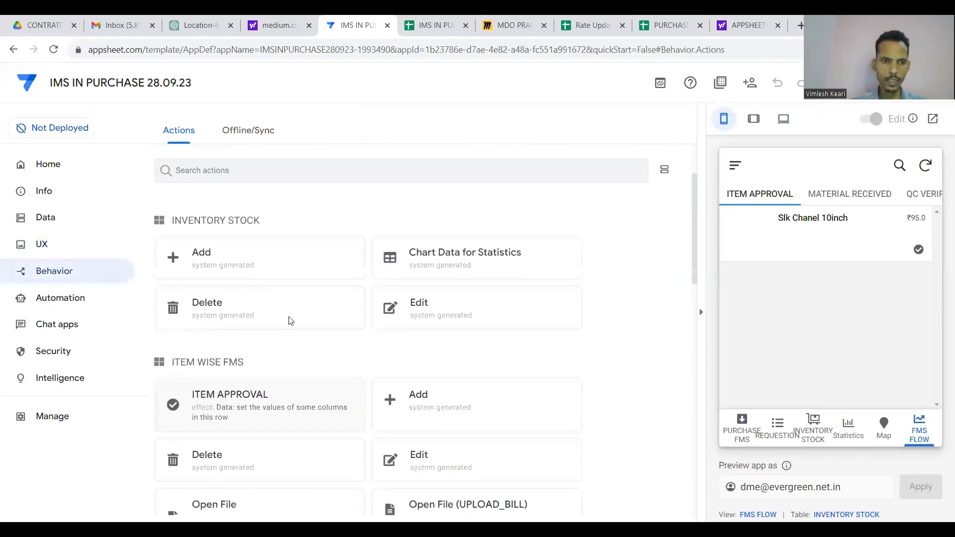
click(276, 394)
scroll(276, 398, down, 3)
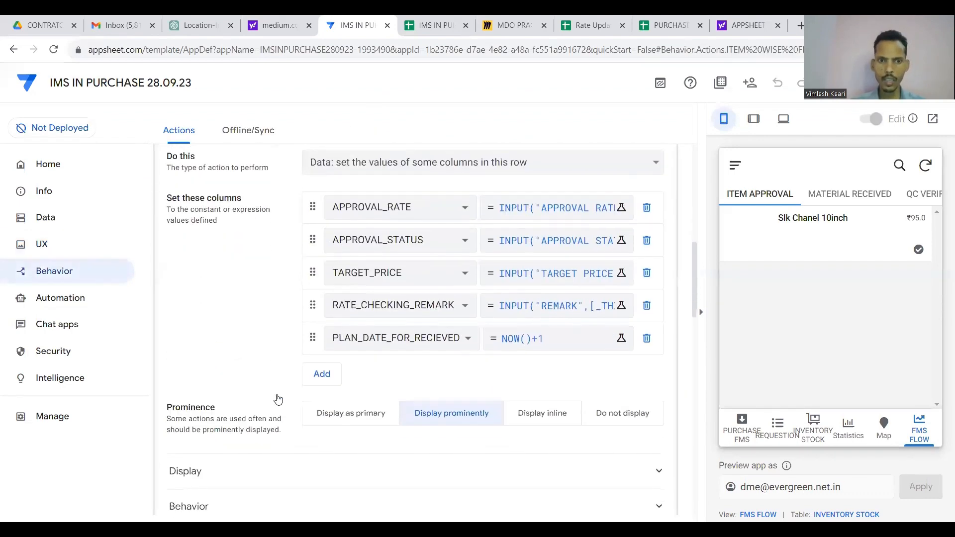
click(320, 374)
click(391, 371)
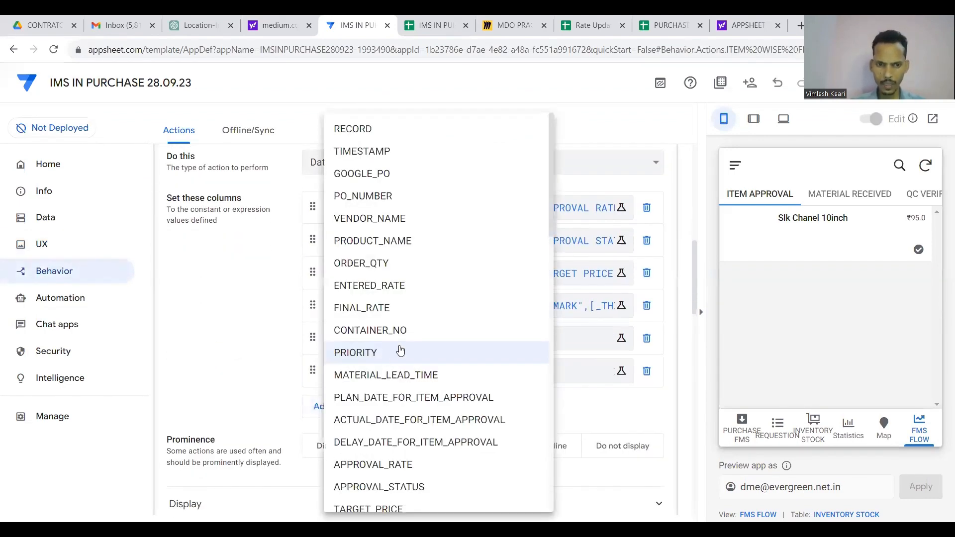
scroll(399, 348, down, 1)
click(411, 405)
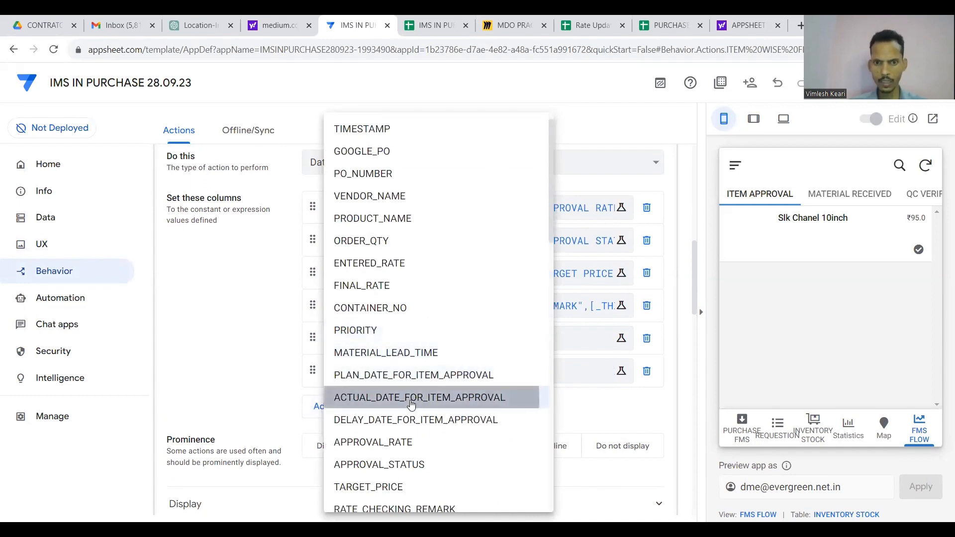
click(561, 373)
text(NO)
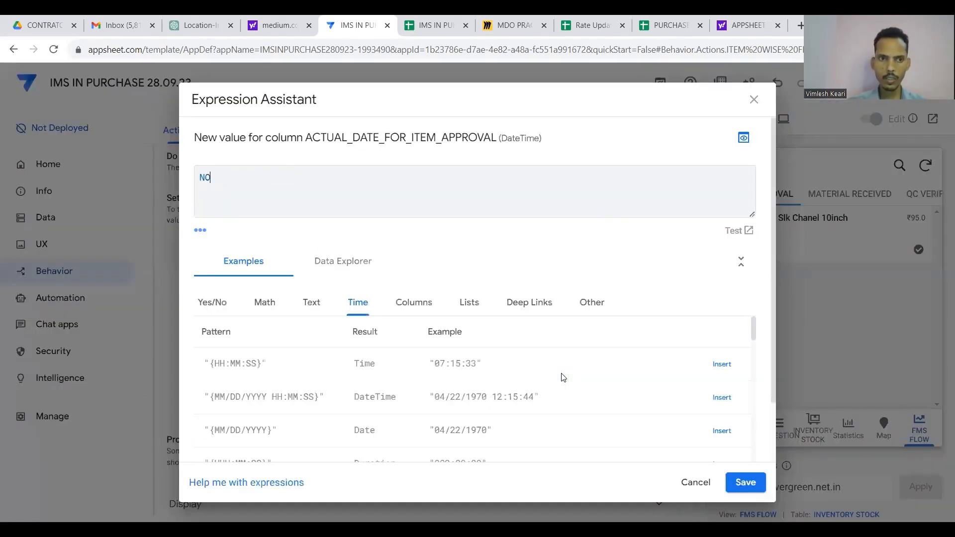
text(W()
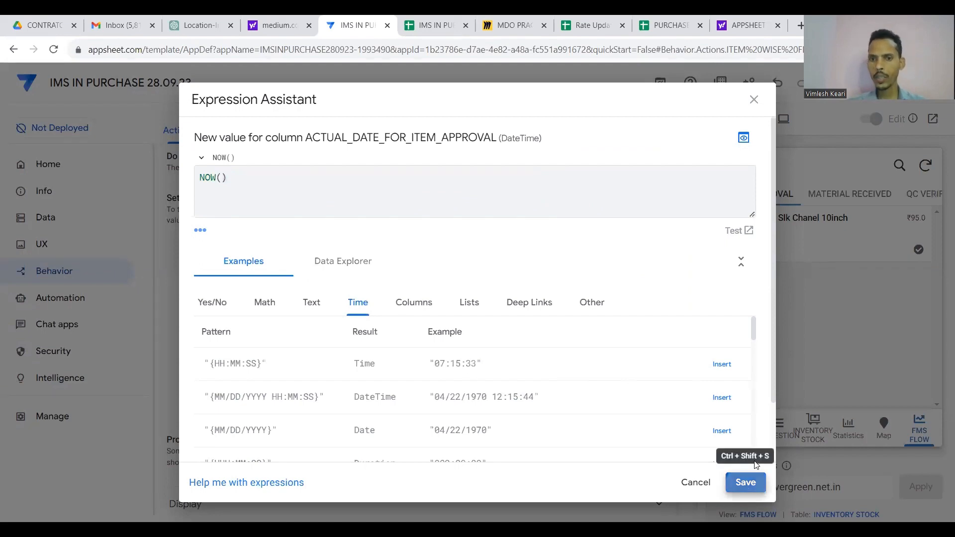
click(745, 481)
drag(311, 290, 310, 208)
click(853, 82)
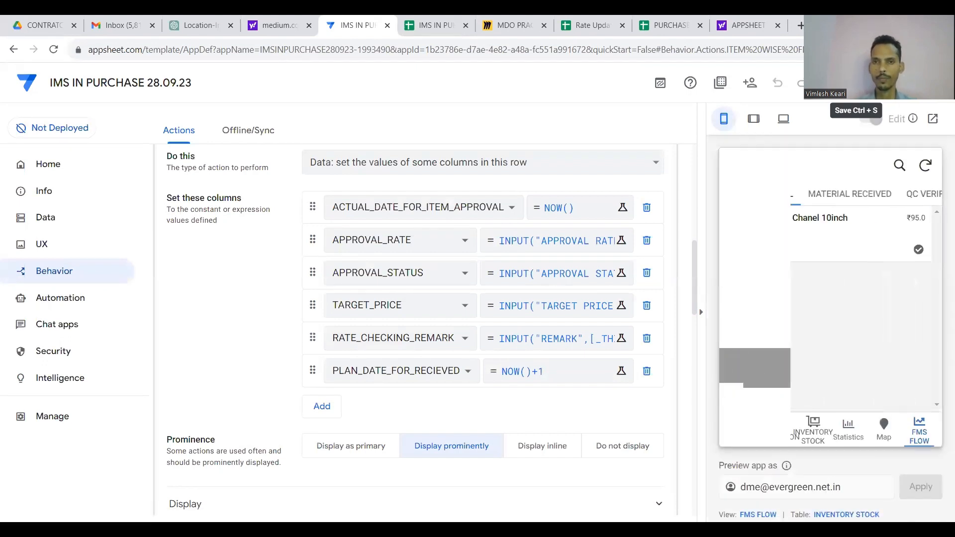
Set the item's approval status to PASS in the preview and save it.
click(921, 248)
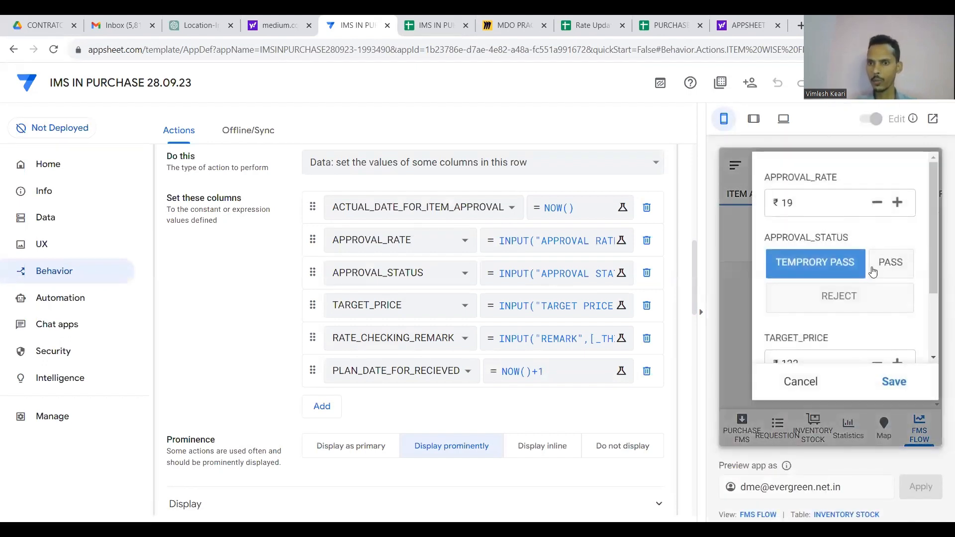
click(859, 295)
click(886, 261)
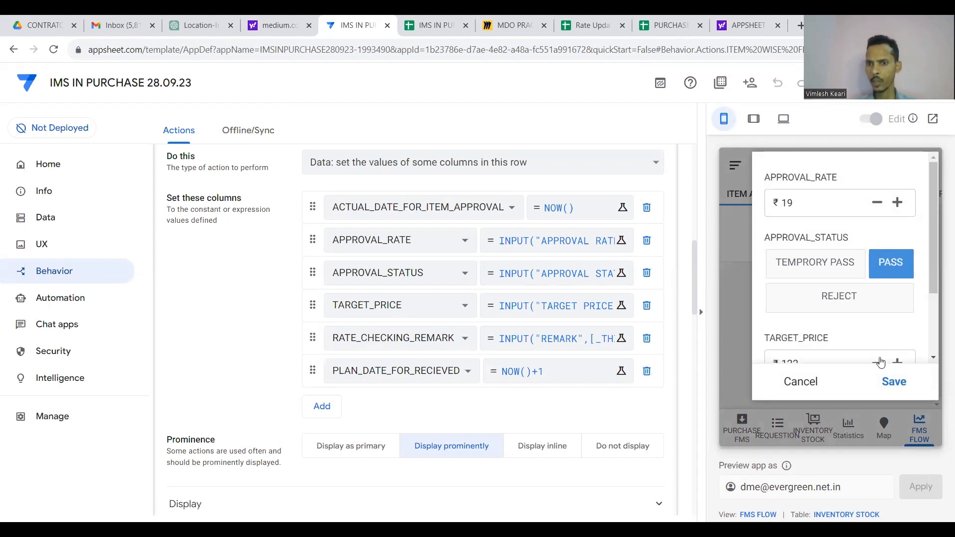
click(894, 382)
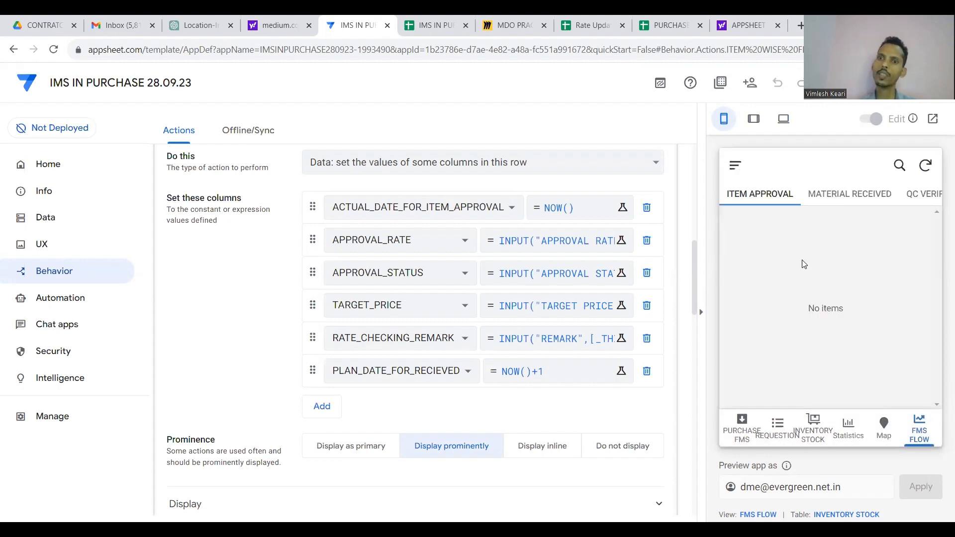
Check the MATERIAL RECEIVED, QC VERIFICATION and BILL ENTRY lists, then view the PURCHASE FMS table.
click(830, 199)
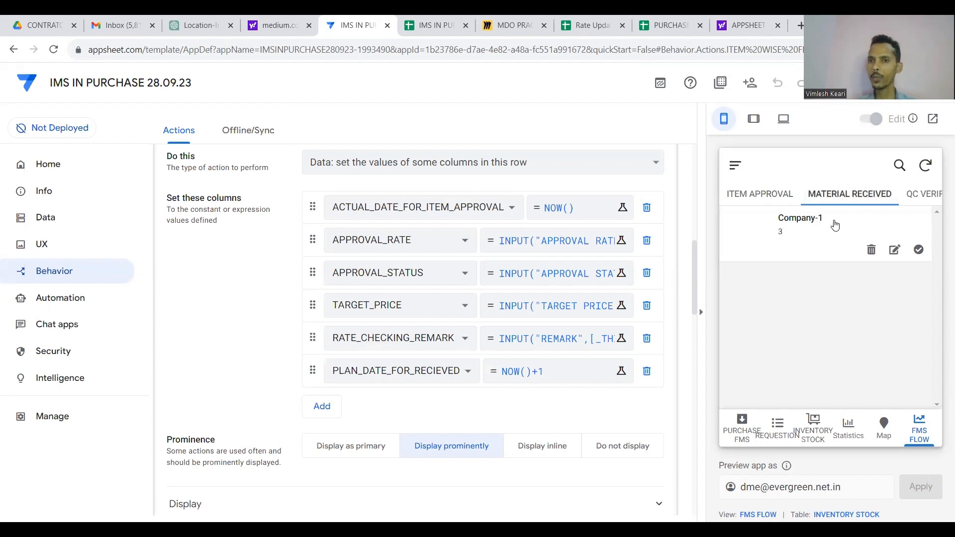
click(850, 197)
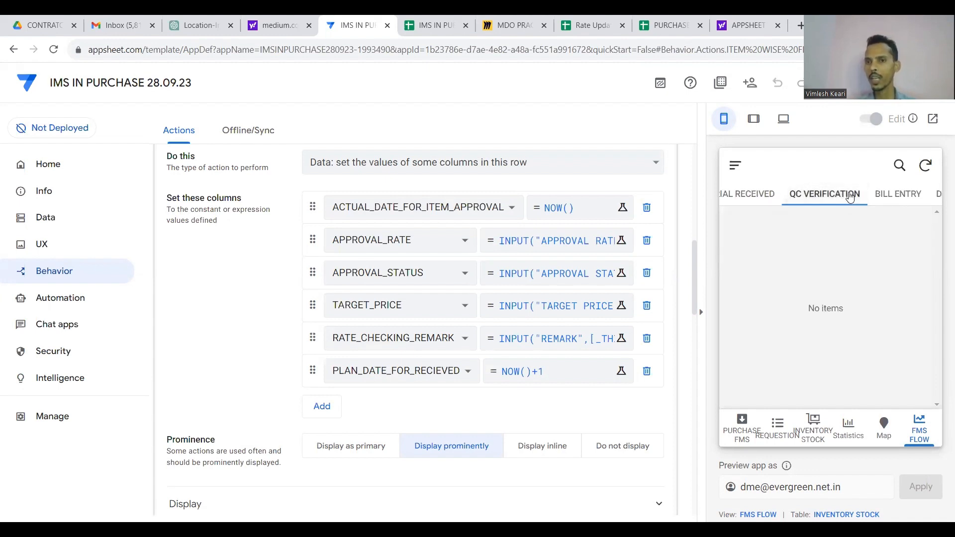
click(906, 197)
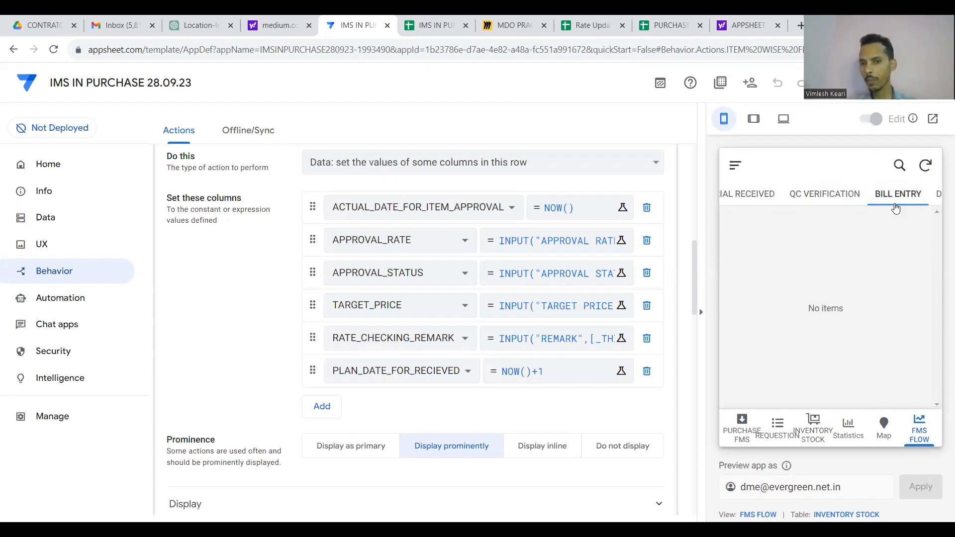
click(745, 436)
scroll(799, 283, right, 10)
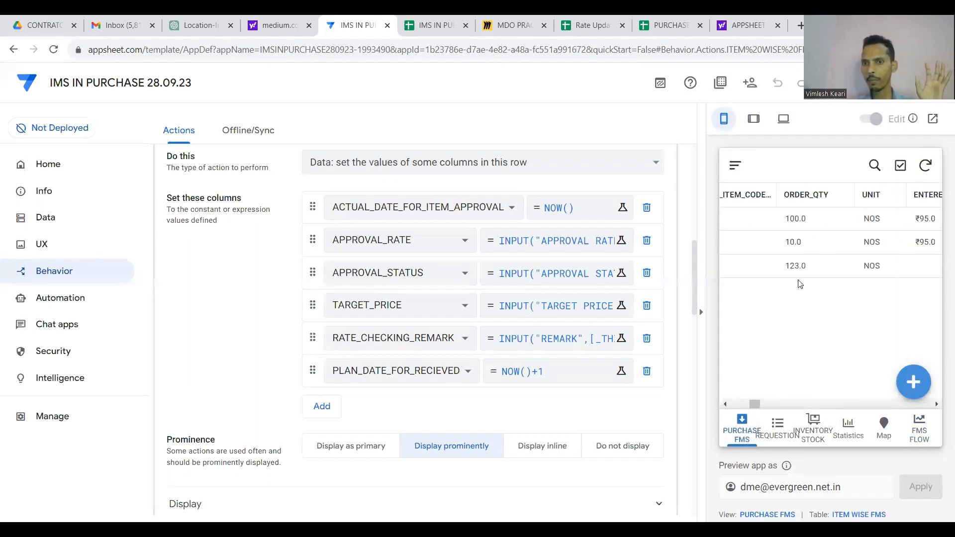
scroll(800, 284, left, 10)
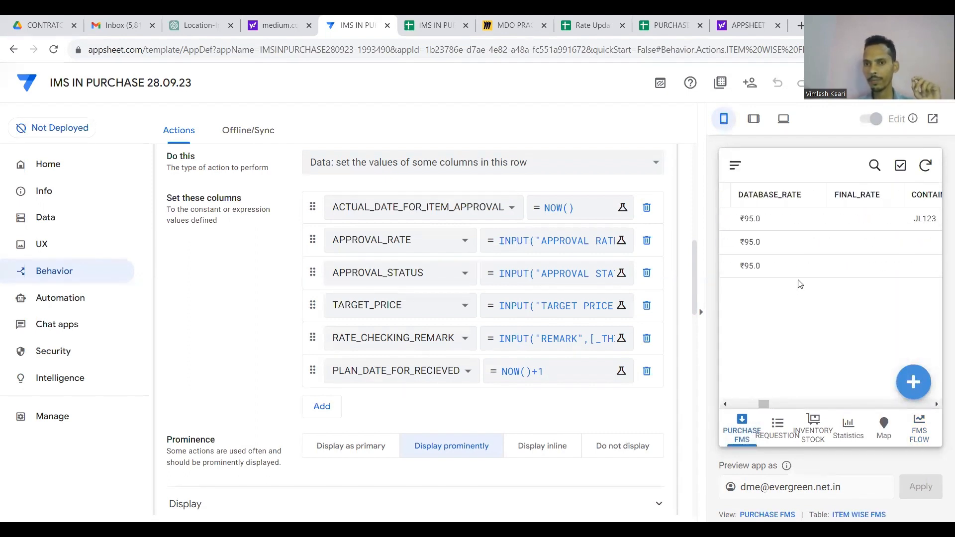
scroll(800, 284, left, 3)
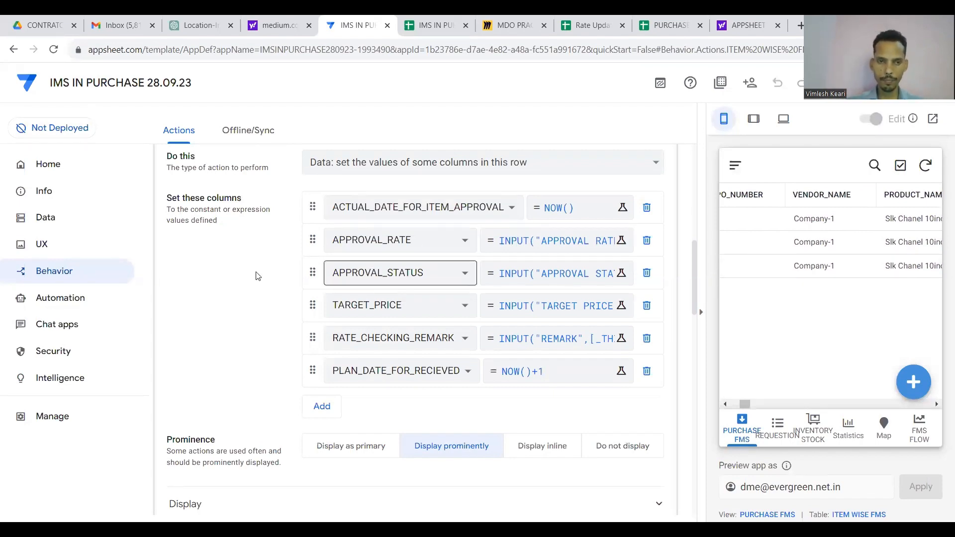
scroll(244, 272, up, 3)
Reopen the ITEM APPROVAL action's settings and look through them.
scroll(243, 272, down, 2)
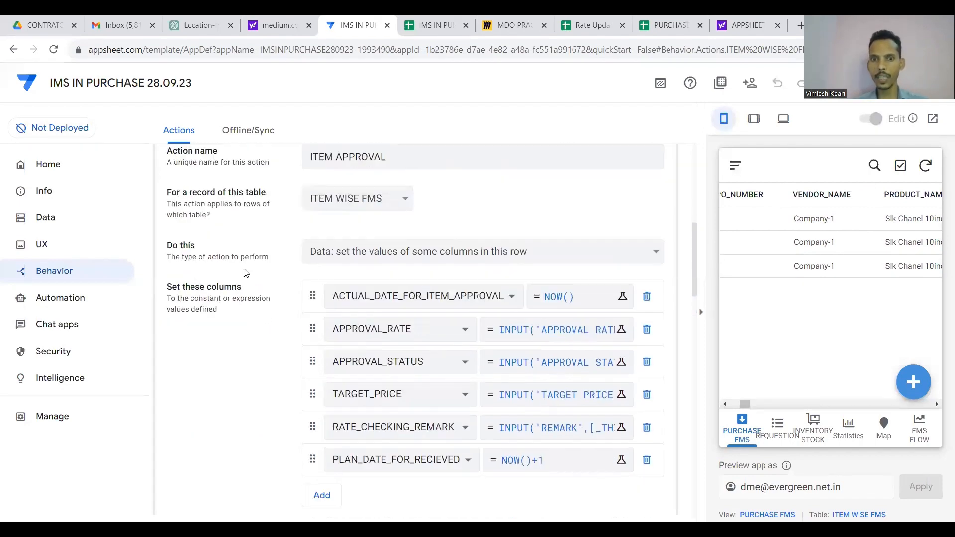
scroll(244, 272, up, 3)
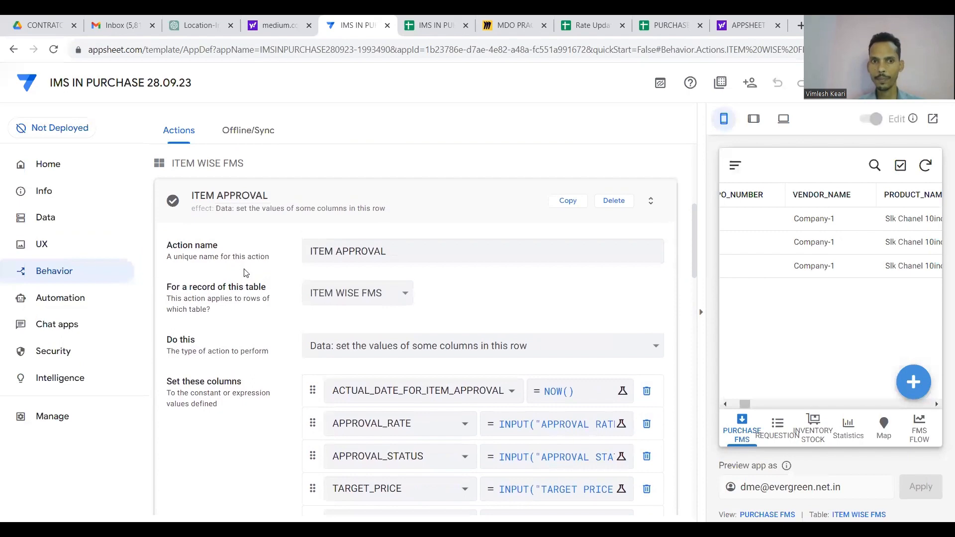
click(370, 209)
click(309, 207)
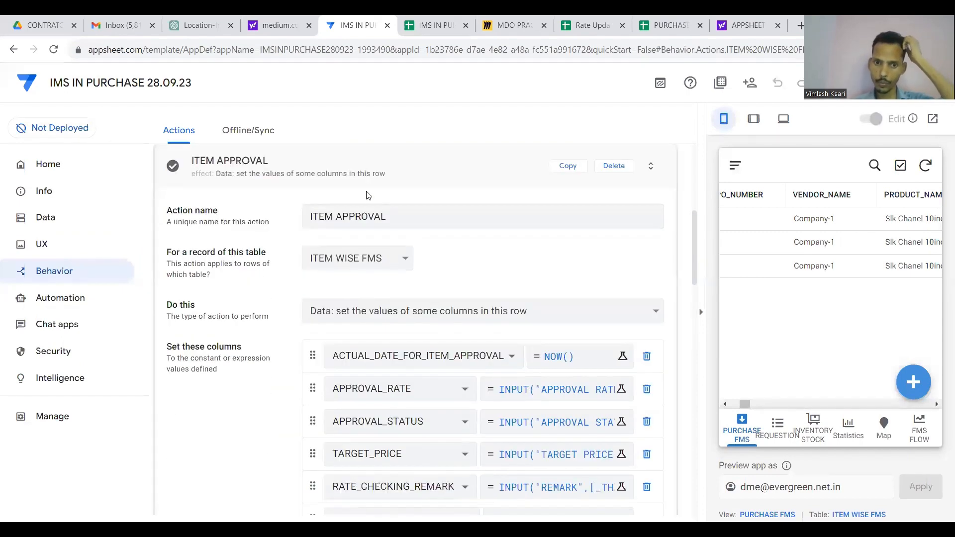
scroll(481, 338, down, 2)
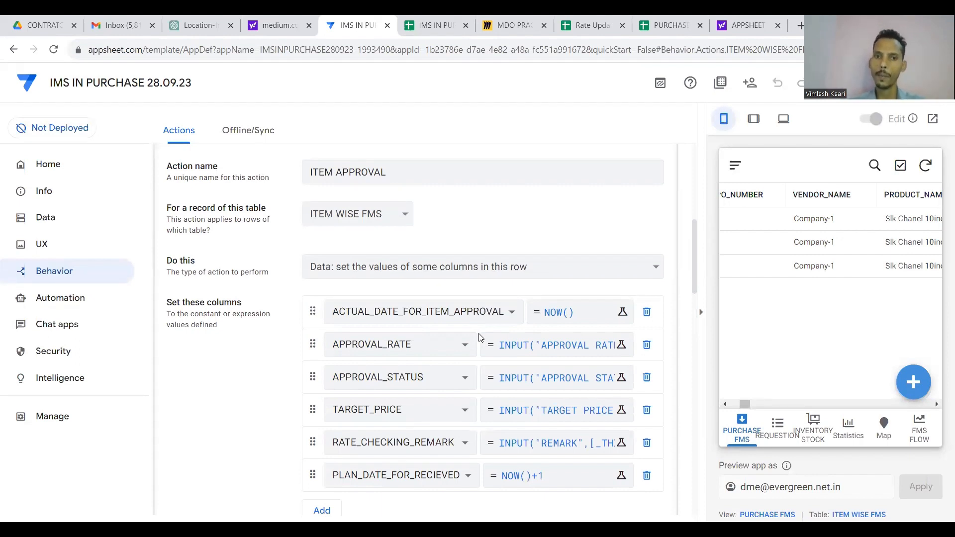
scroll(618, 308, up, 2)
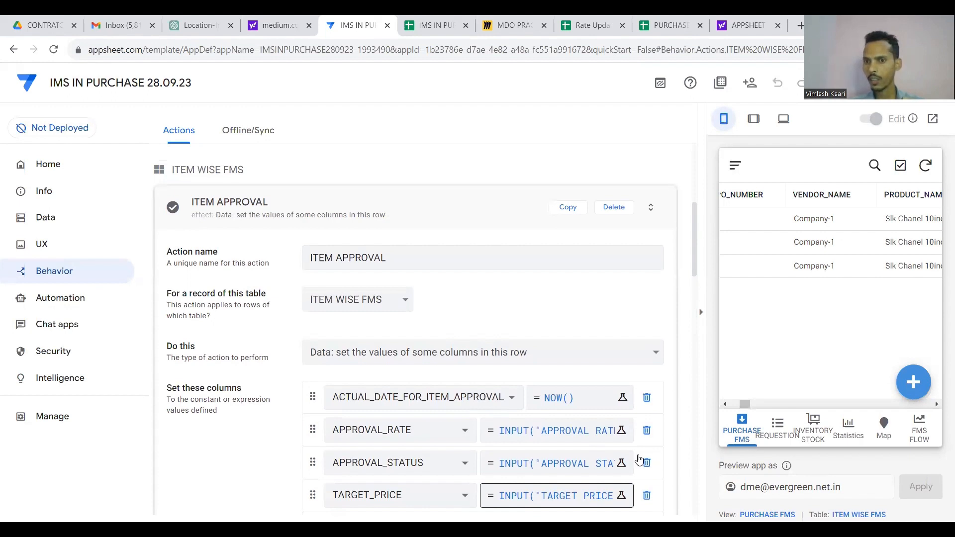
scroll(636, 458, down, 10)
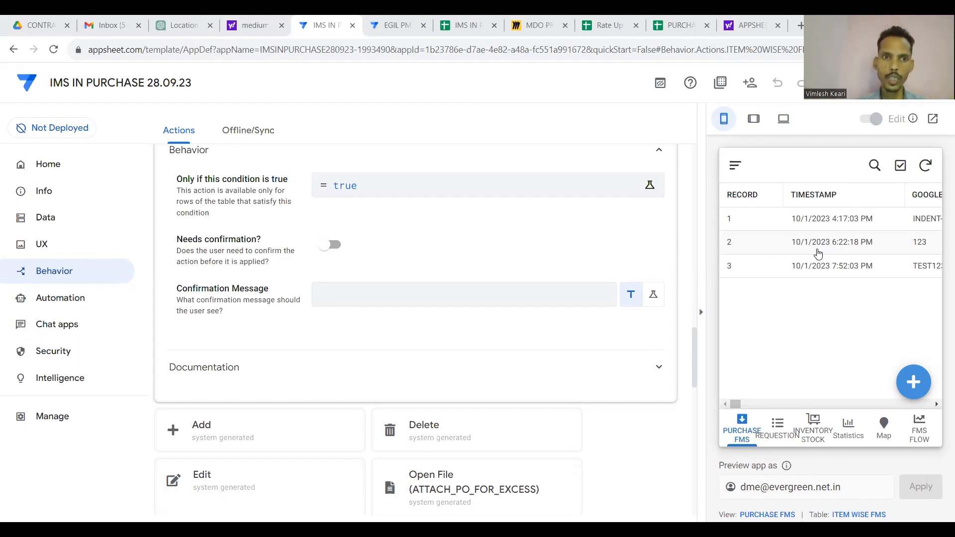
scroll(575, 256, up, 10)
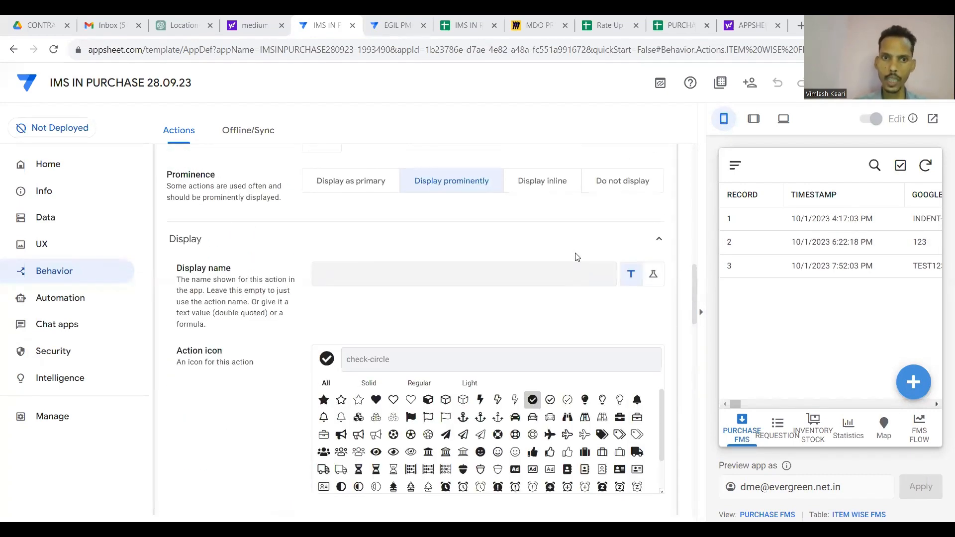
scroll(575, 255, up, 5)
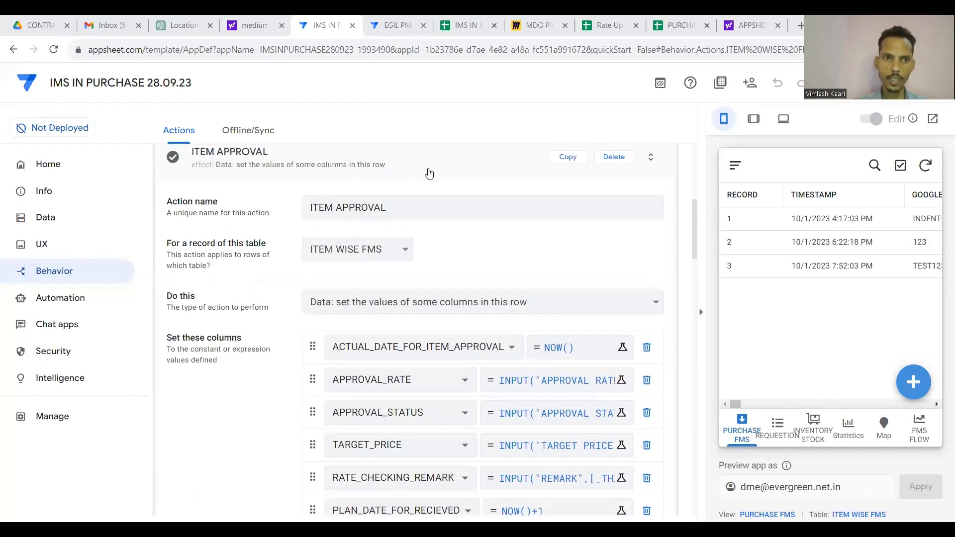
click(430, 173)
click(329, 217)
scroll(330, 348, down, 5)
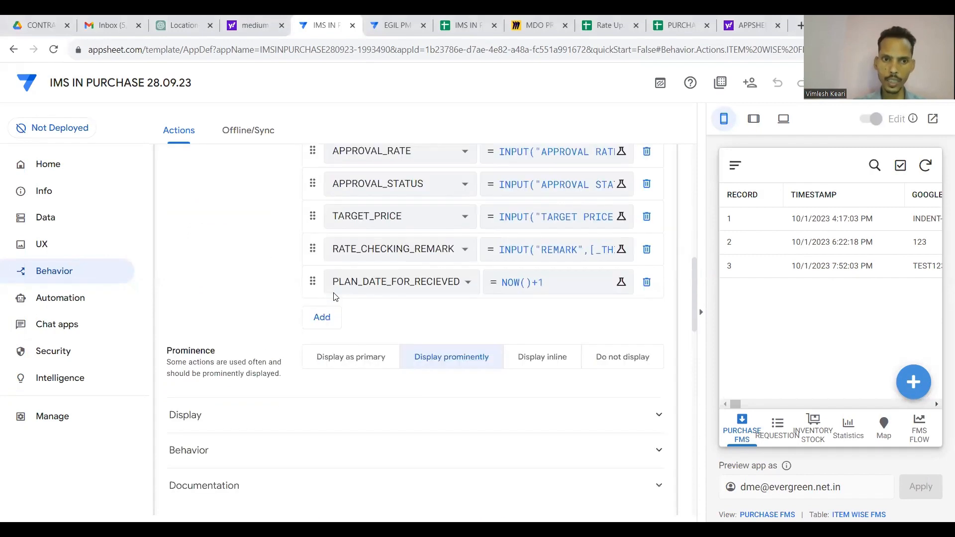
Delete 'true' from the action's 'Only if this condition is true' expression.
click(334, 393)
scroll(352, 390, down, 2)
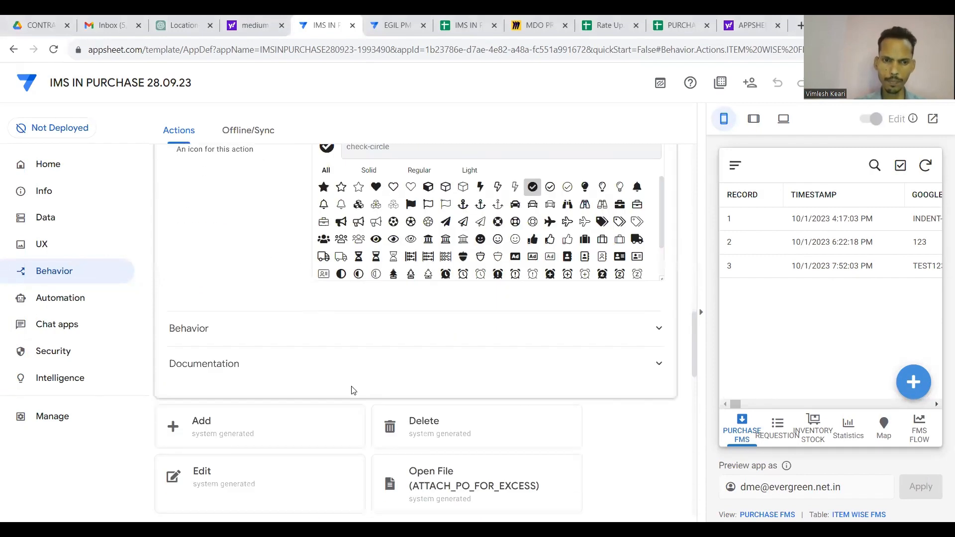
click(378, 328)
scroll(378, 341, up, 2)
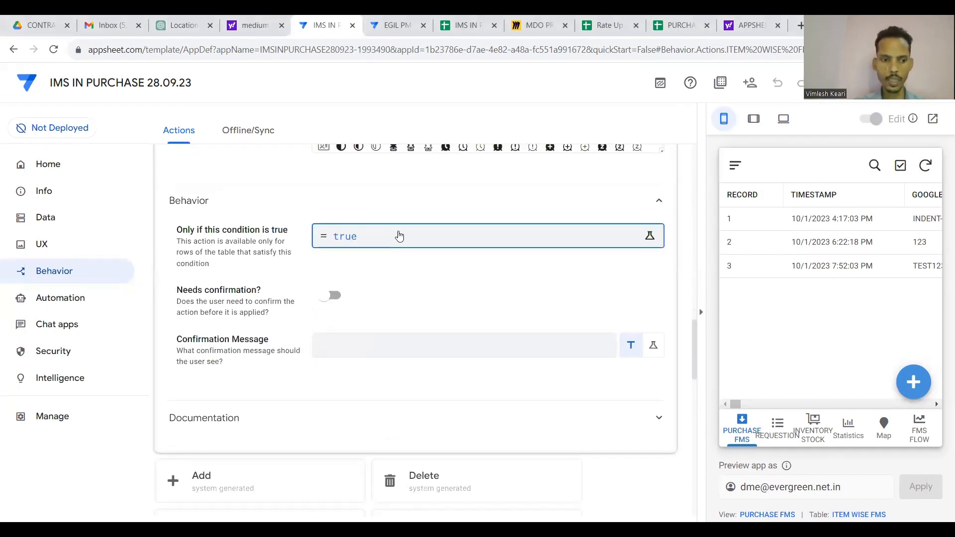
click(400, 236)
key(BackSpace)
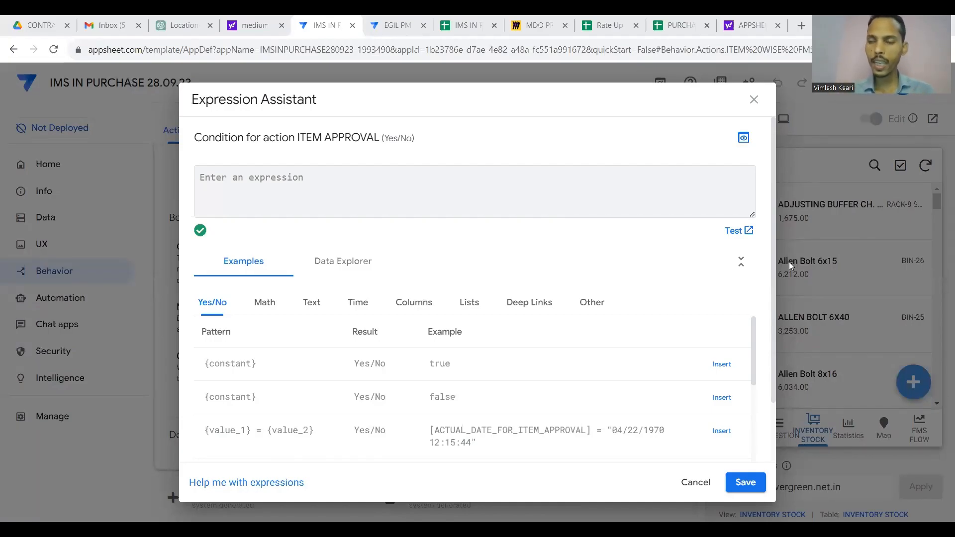
Read 'VIEW , EDIT , DELETE' in the USER sheet's D2, then go to the WOODINVENTORY app tab.
click(473, 24)
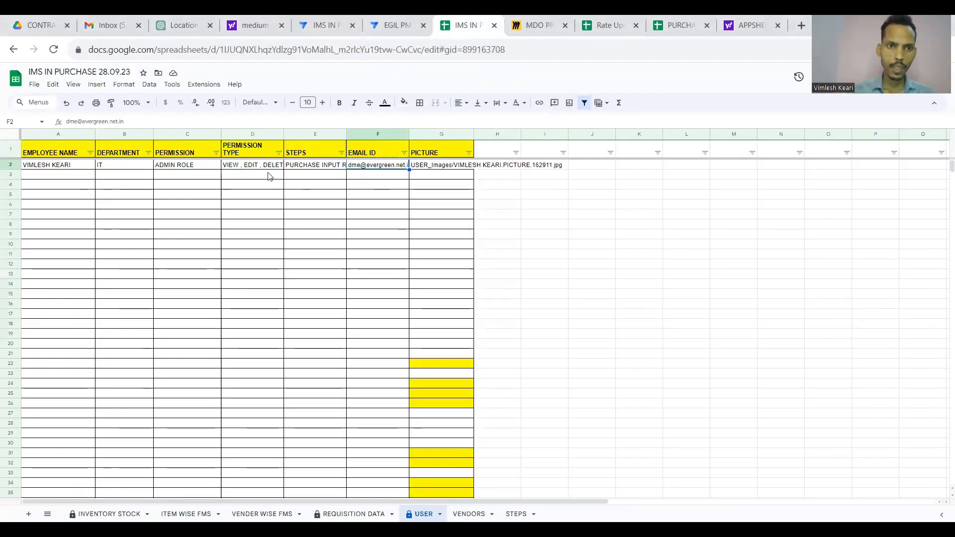
click(258, 167)
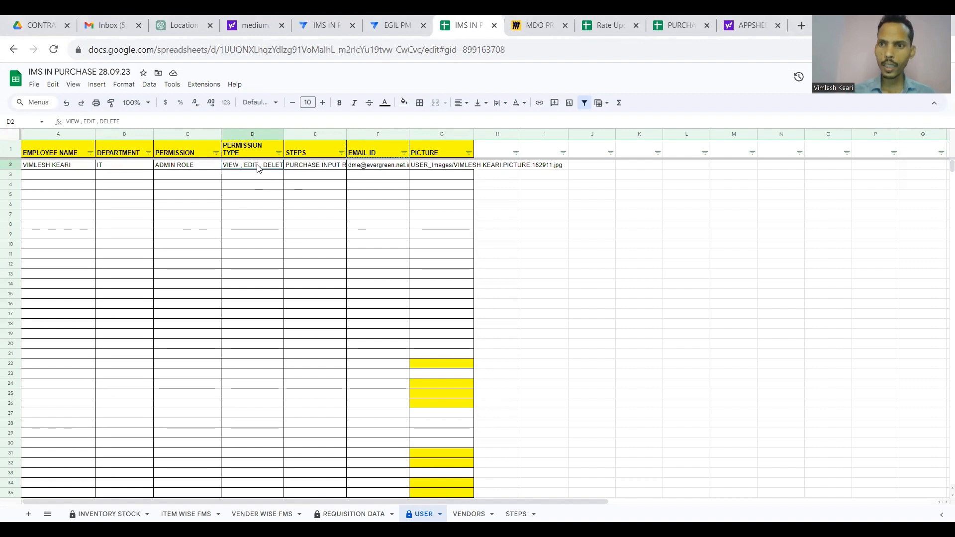
double_click(258, 166)
click(393, 25)
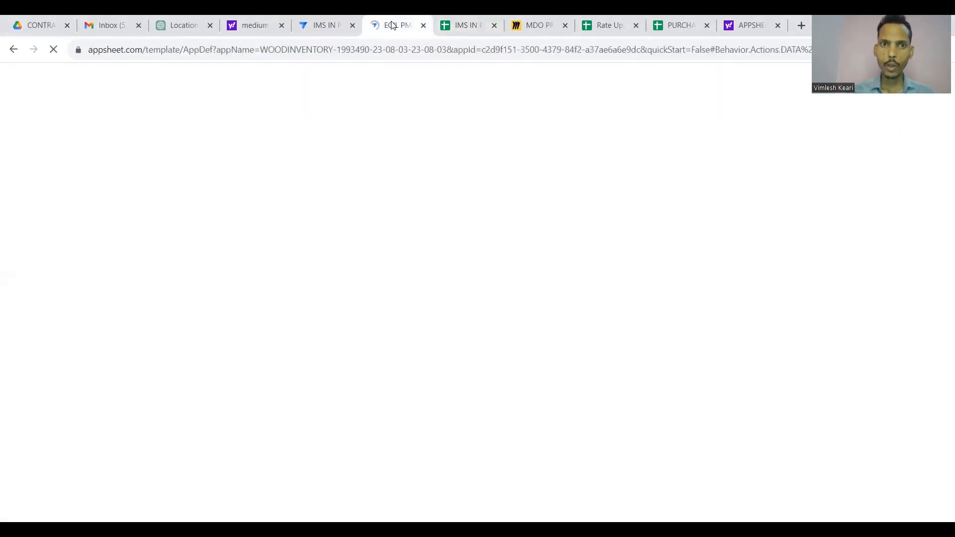
Start the condition as IN("EDIT", using EDIT copied from the USER sheet's D2.
click(328, 19)
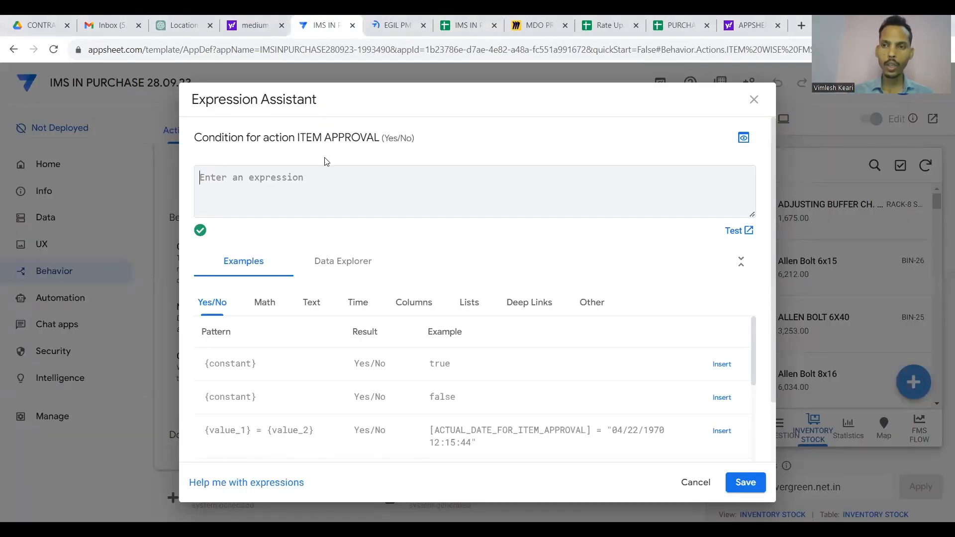
text(IN)
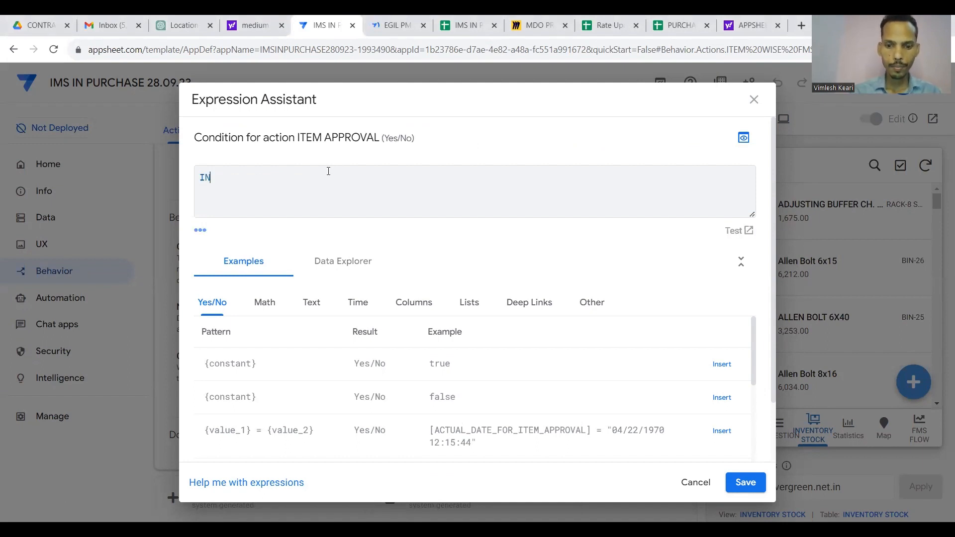
text(()
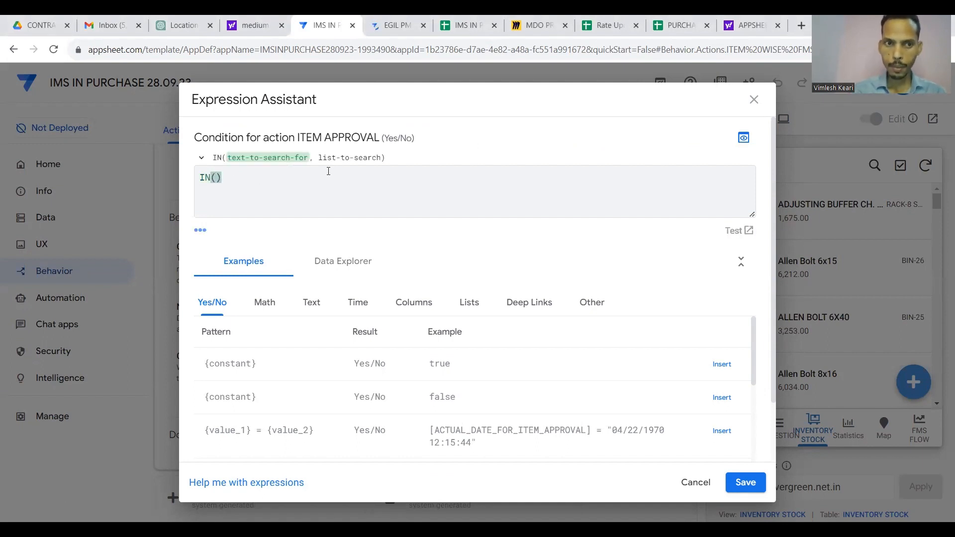
text(")
click(463, 25)
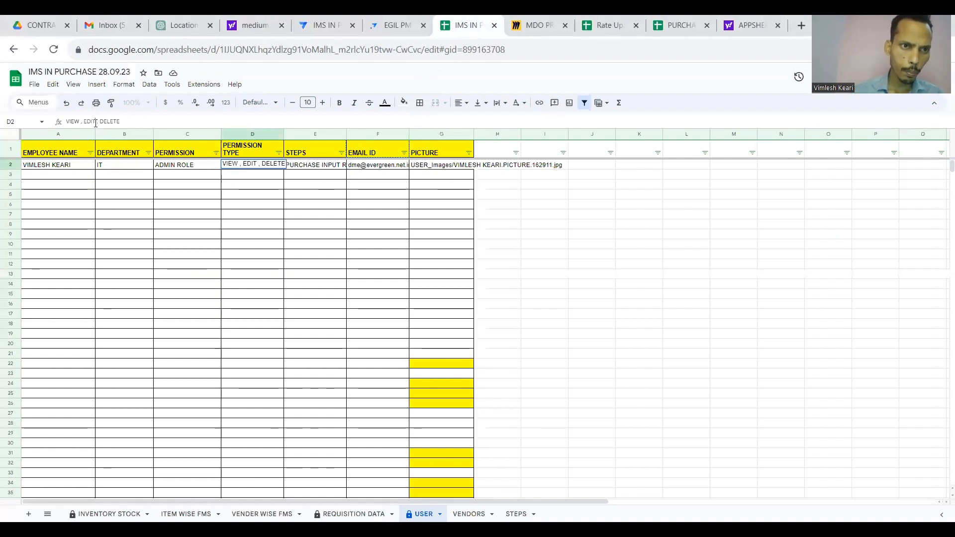
key(shift+Left)
key(shift+Left)
key(shift+Left)
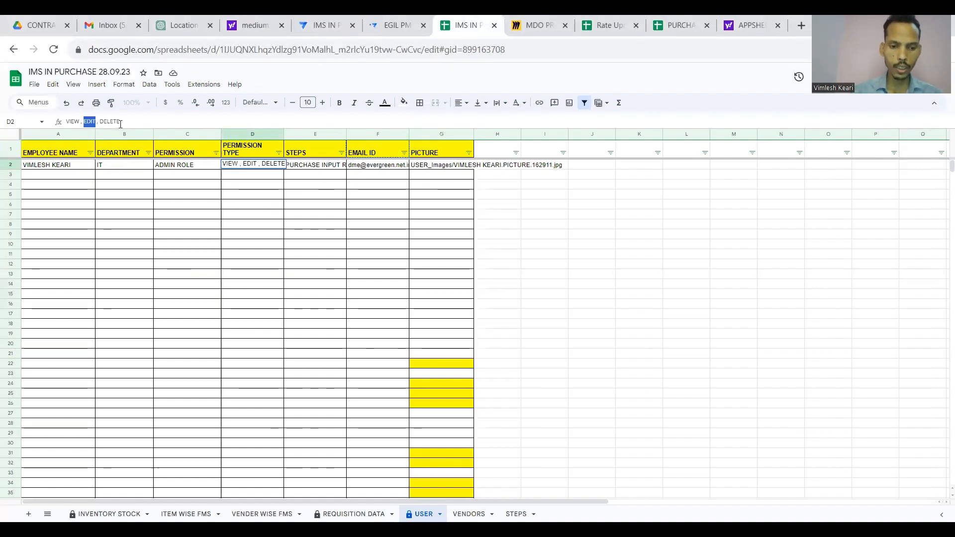
click(334, 18)
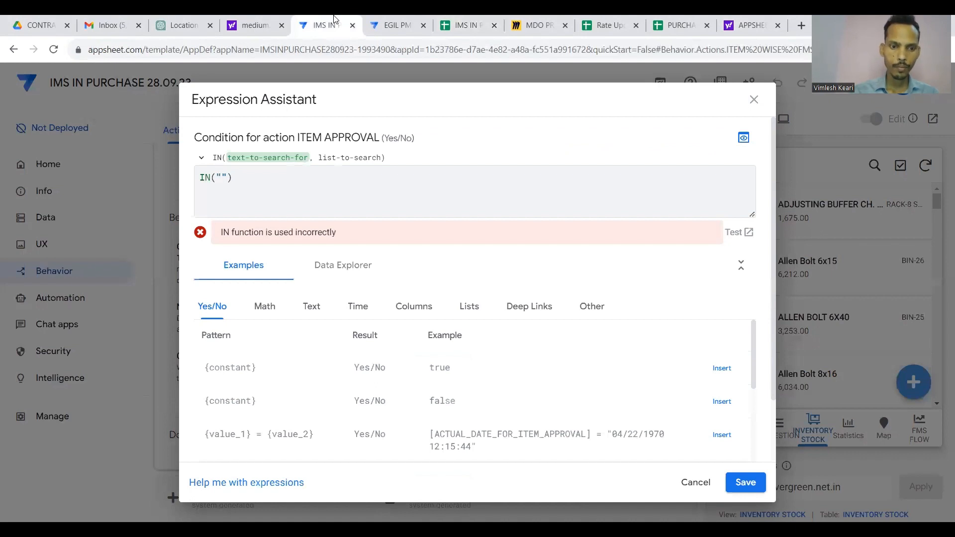
text(EDIT)
key(Right)
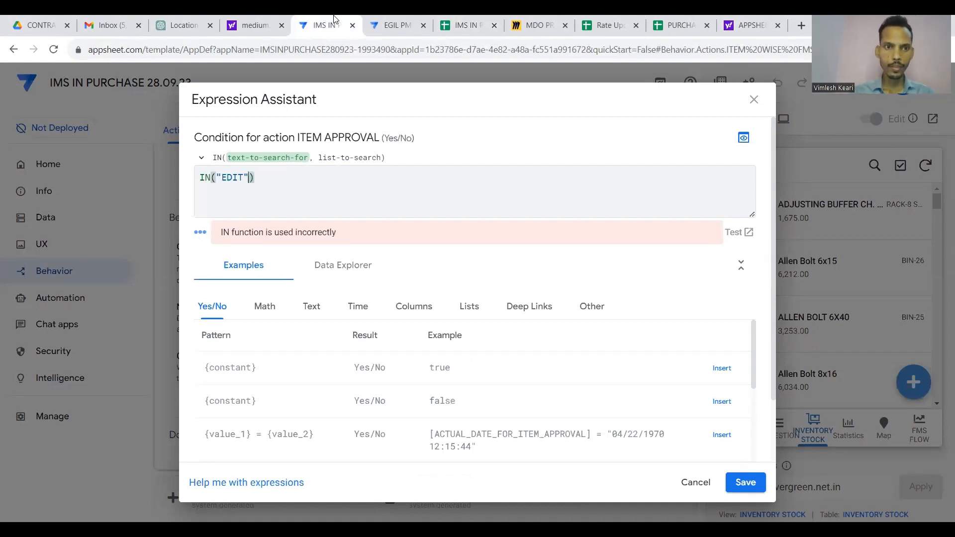
text(,)
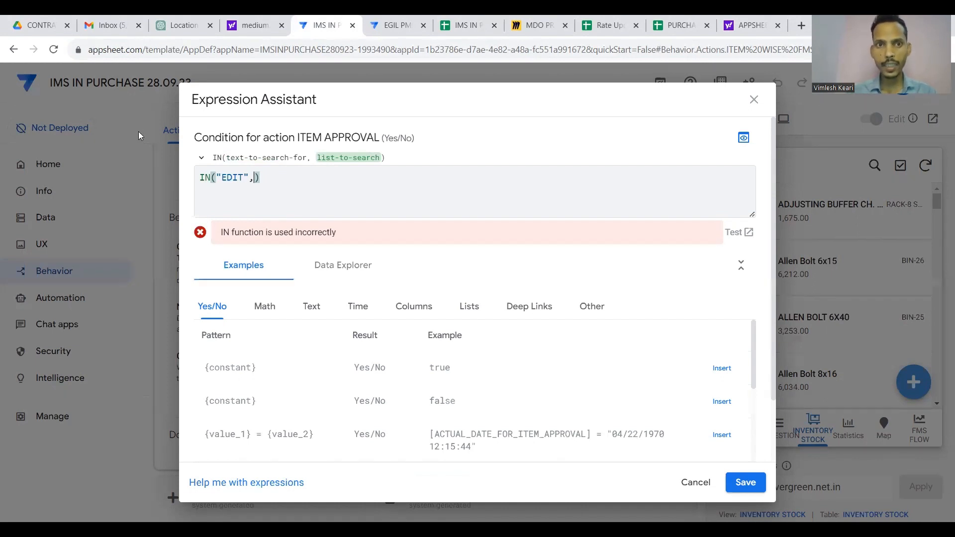
Continue the expression with SELECT(USER[ after confirming the USER sheet's name.
click(465, 25)
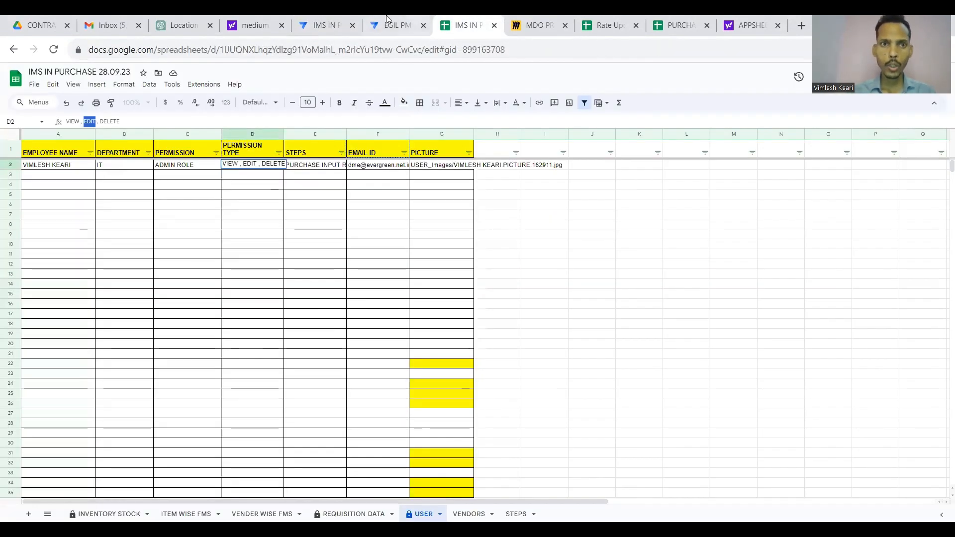
click(324, 17)
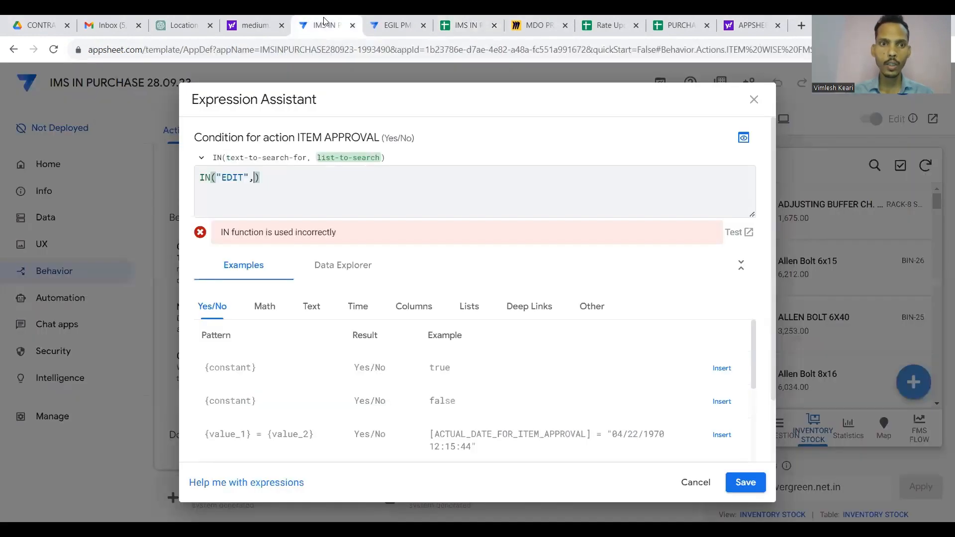
text(SELEC)
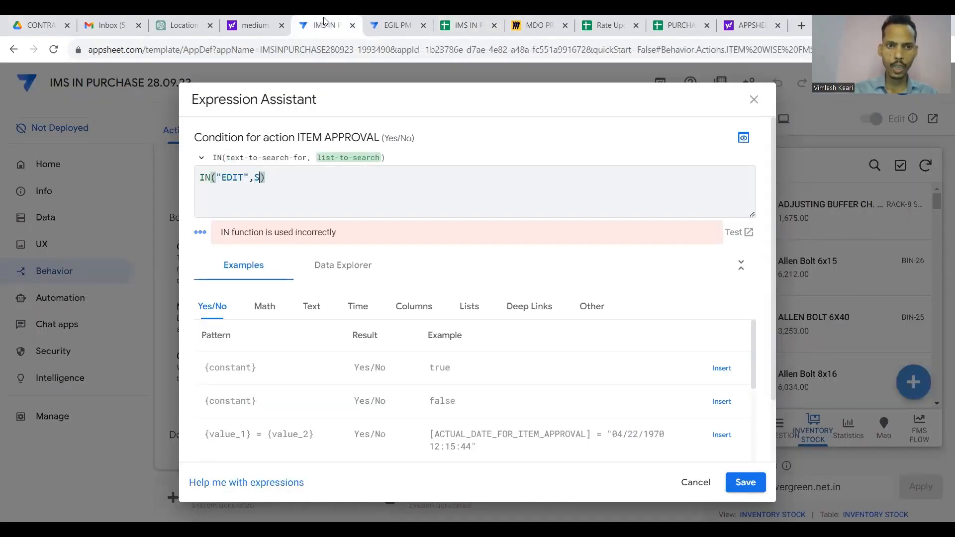
text(T()
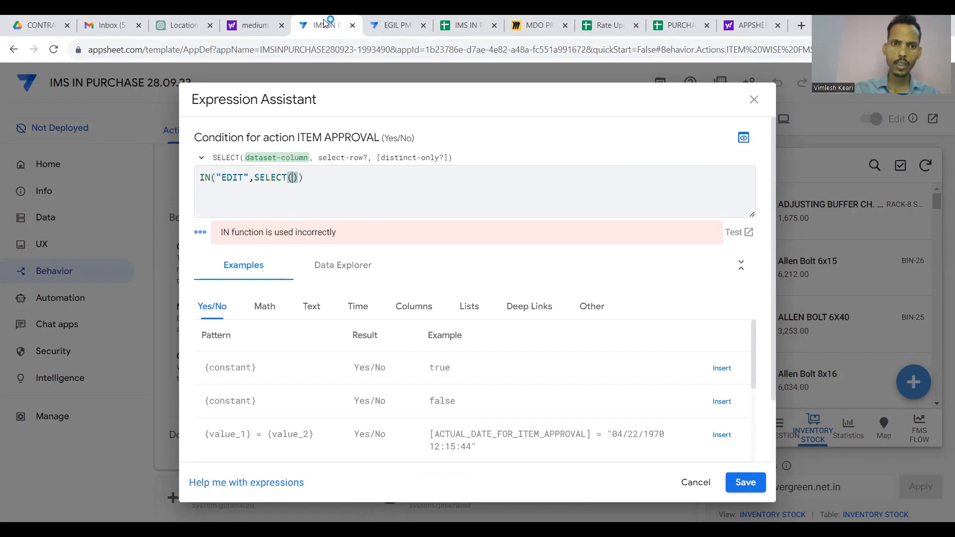
click(466, 22)
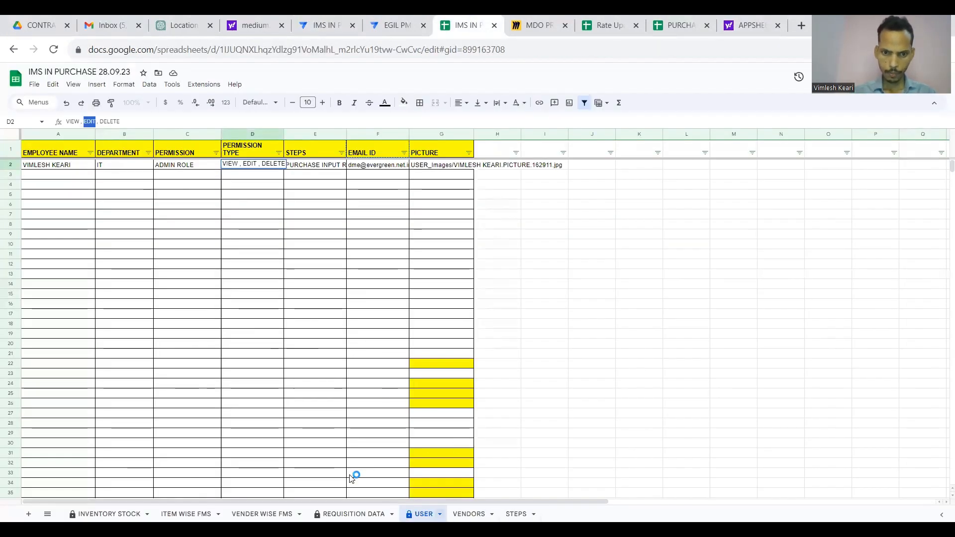
double_click(424, 514)
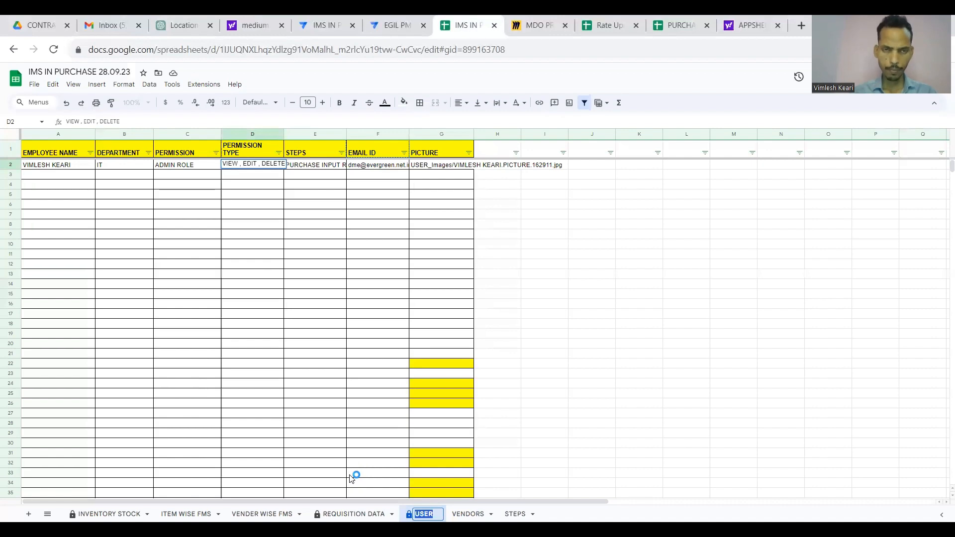
click(325, 20)
text(USER[)
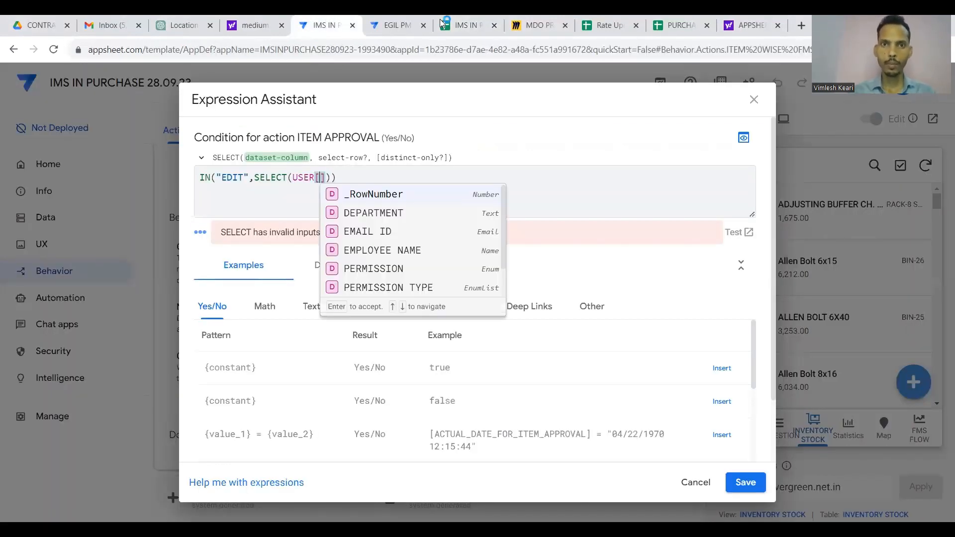
Complete the reference as USER[PERMISSION TYPE] via autocomplete, adding then removing a TRUE.
click(465, 25)
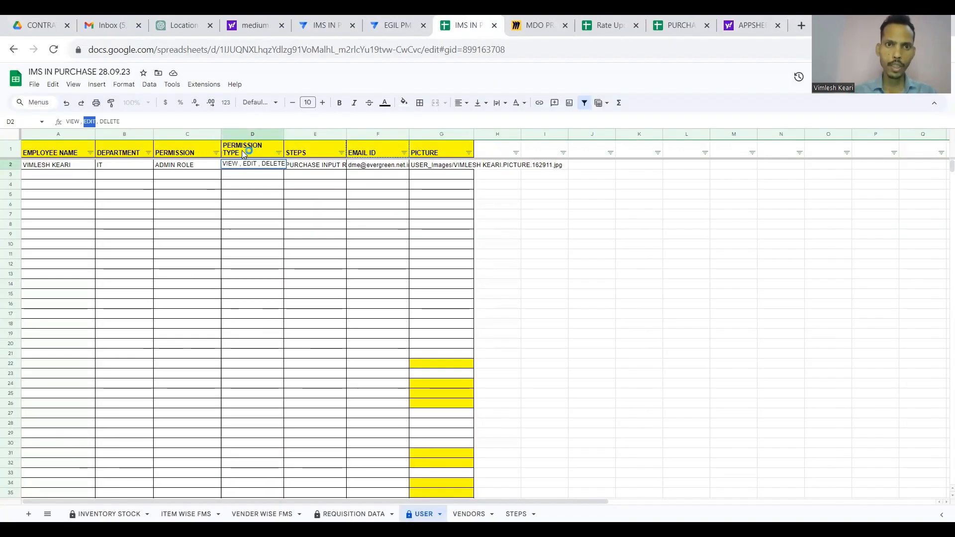
click(241, 150)
click(386, 24)
click(323, 23)
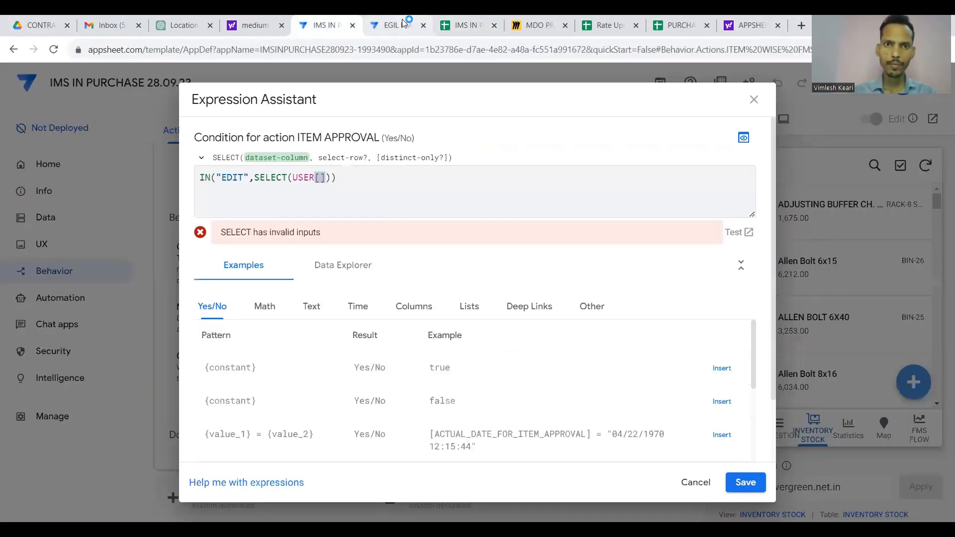
text(PER)
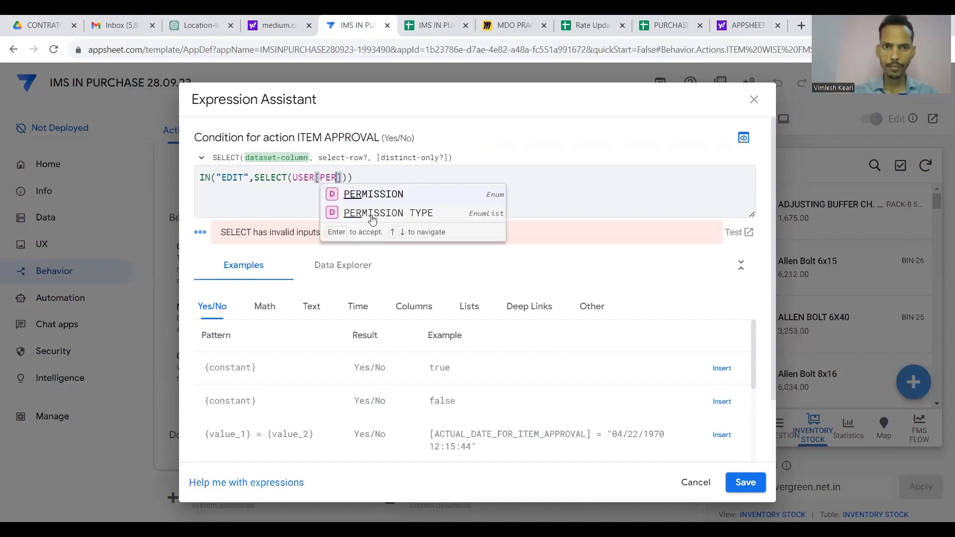
click(372, 216)
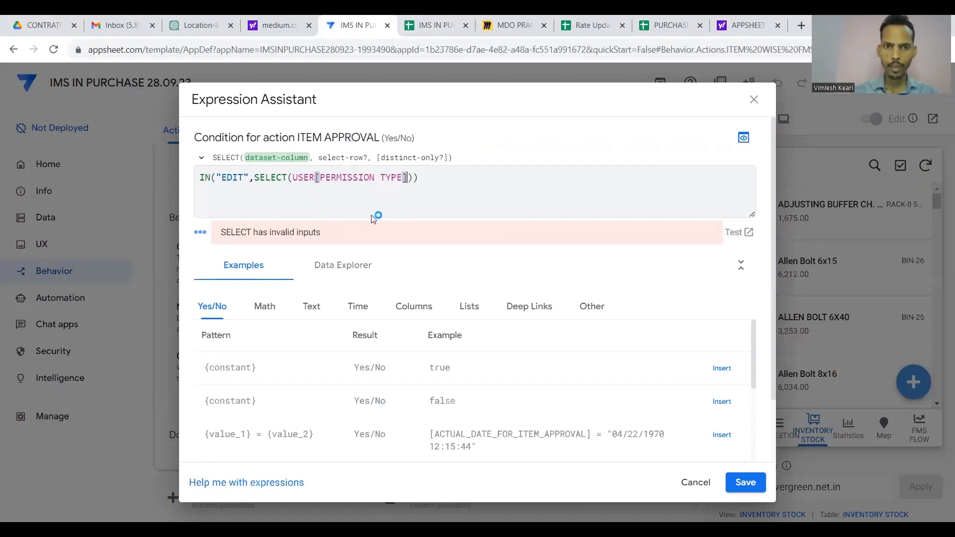
text(,)
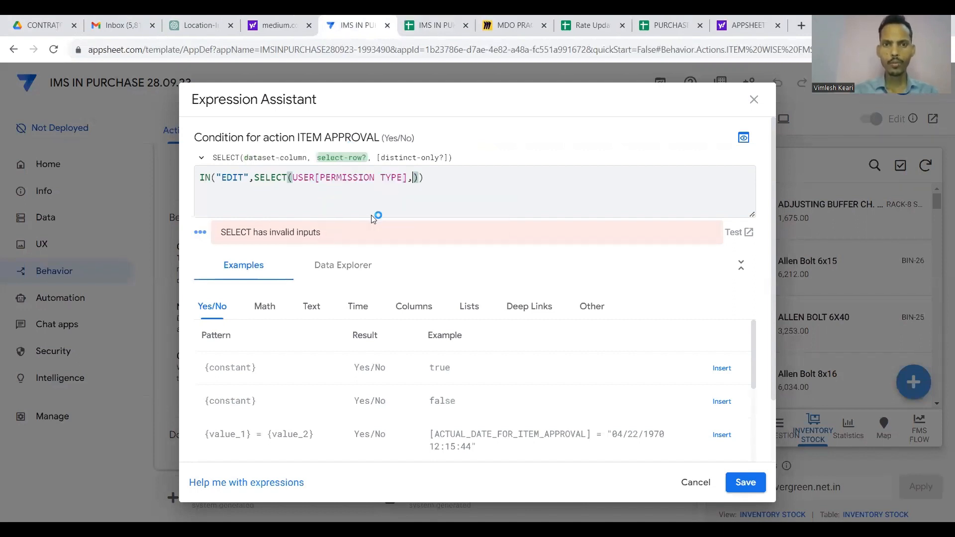
text(TRUE)
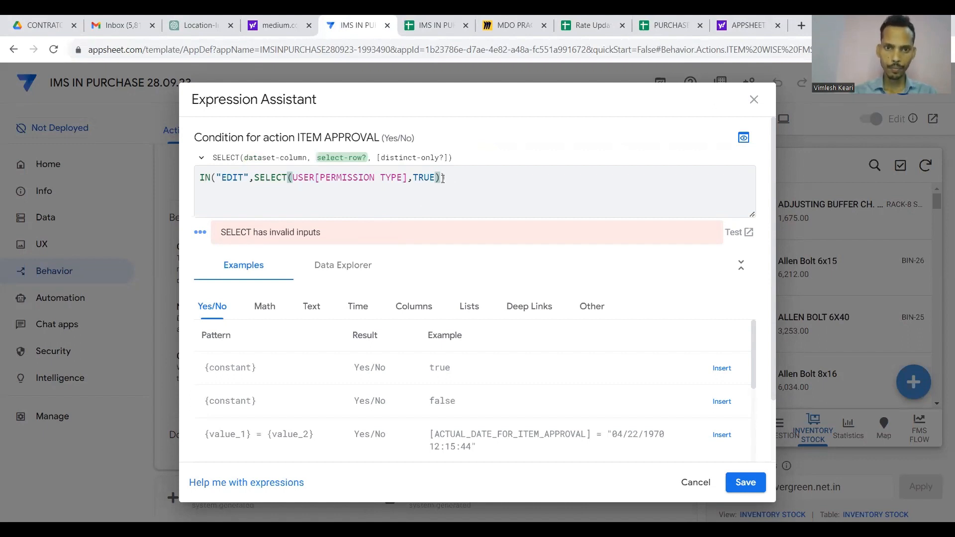
key(BackSpace)
key(BackSpace)
key(BackSpace)
key(BackSpace)
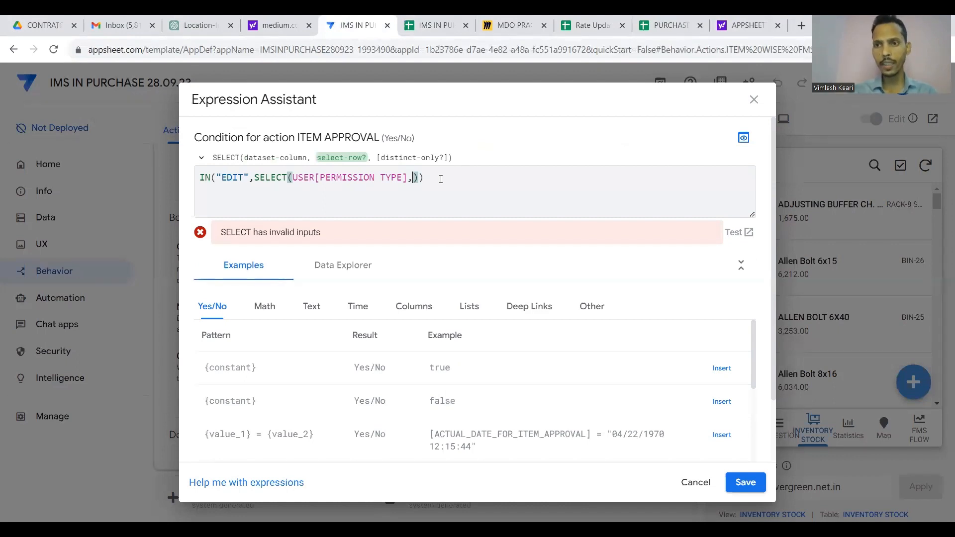
Add USEREMAIL()=[EMAIL ID],TRUE inside SELECT so the permission condition validates.
click(430, 24)
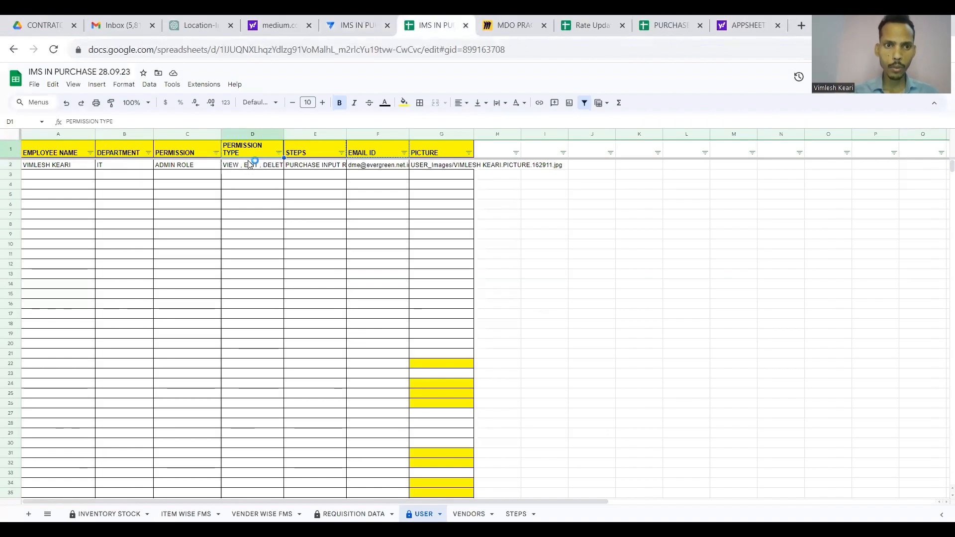
click(356, 26)
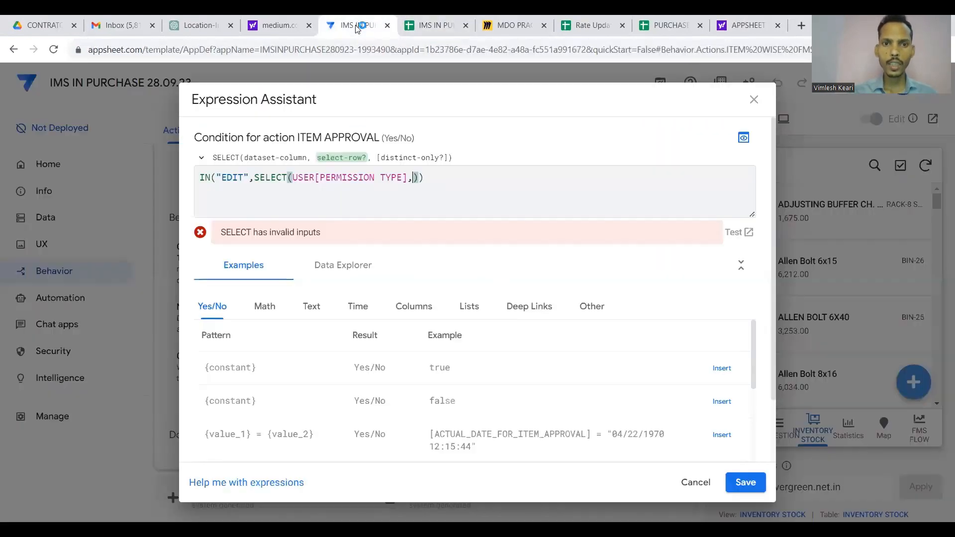
text(USEREMAIL)
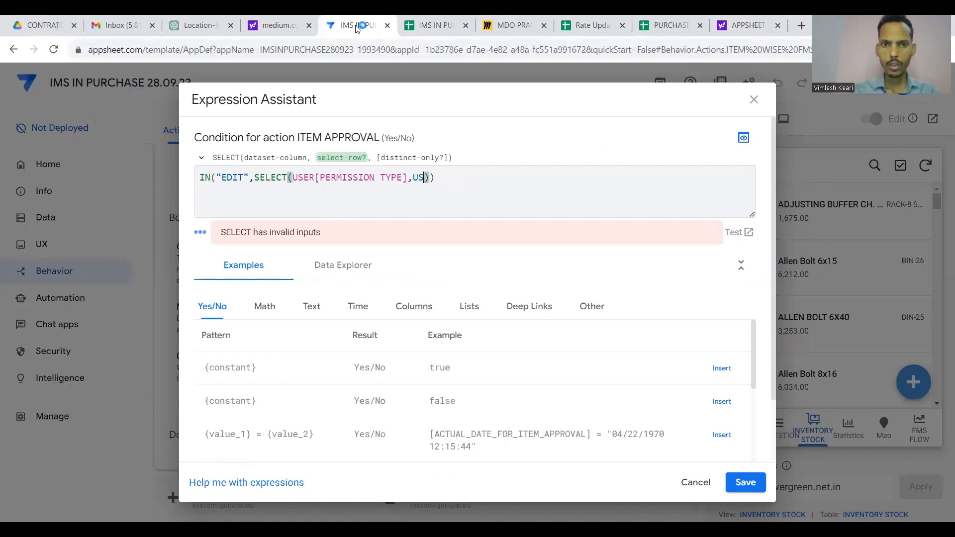
text(())
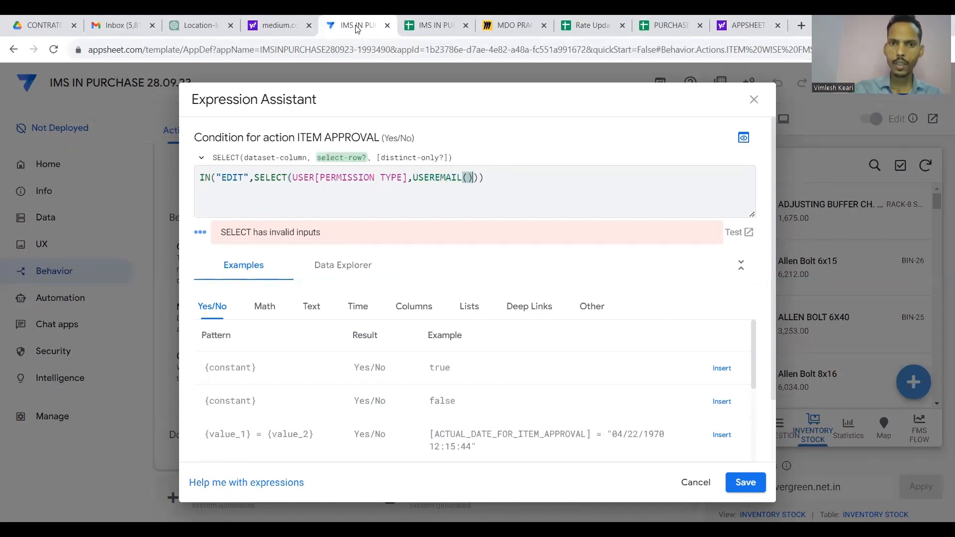
text(=[)
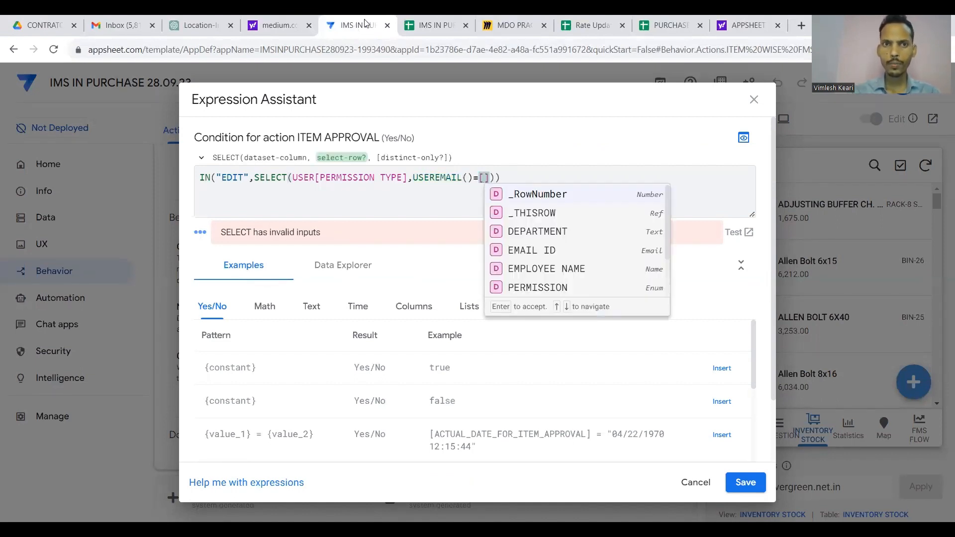
click(438, 20)
click(378, 154)
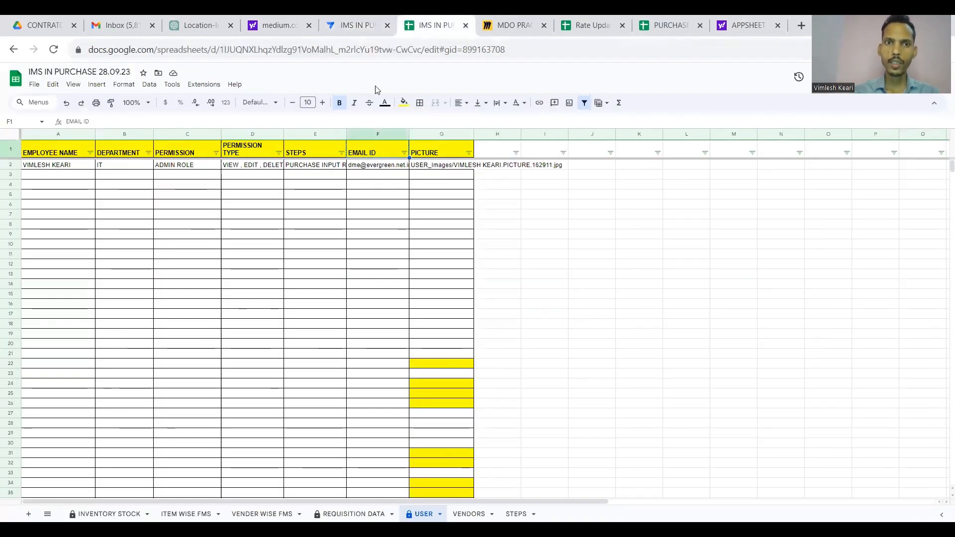
click(359, 24)
text(EMAIL()=[EMAI])))
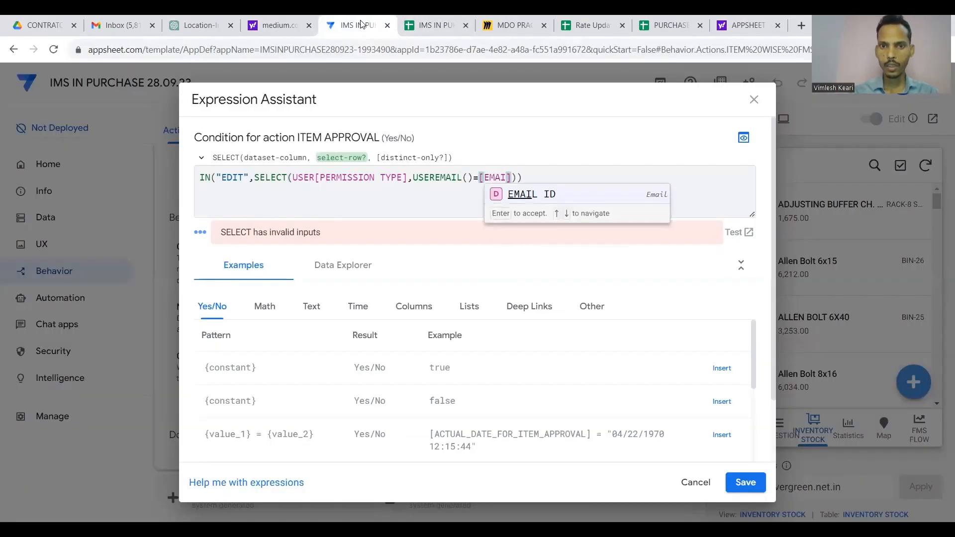
click(509, 195)
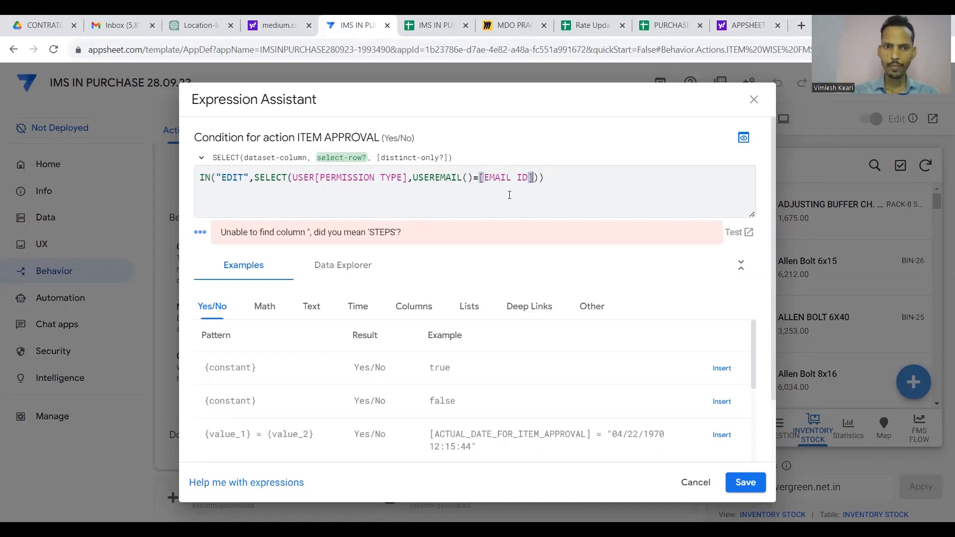
text(,TRUE)
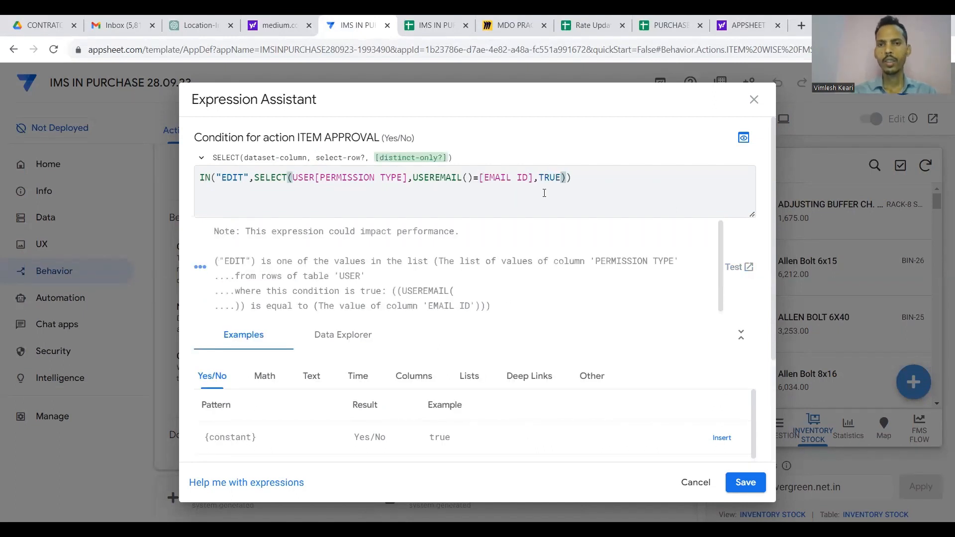
click(615, 180)
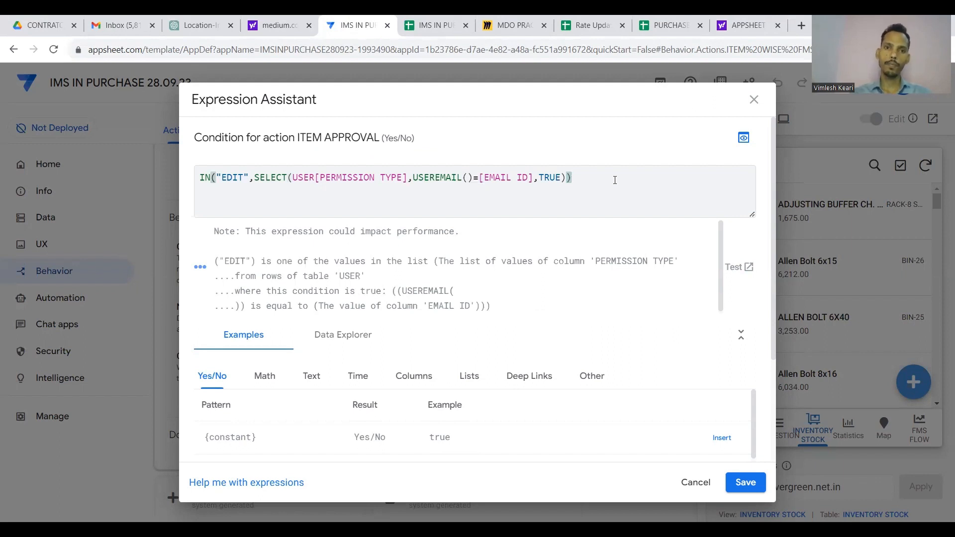
drag(614, 180, 202, 182)
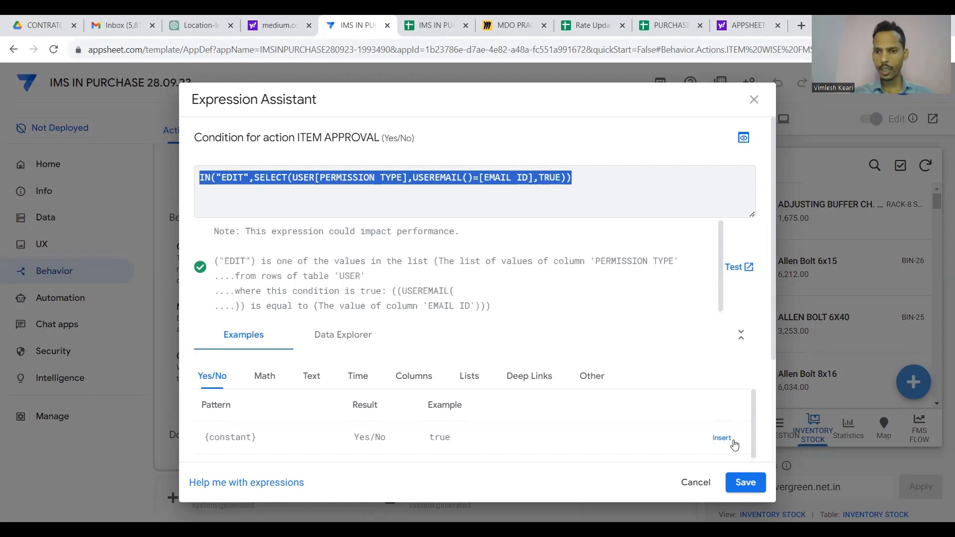
Save the IN("EDIT",SELECT(...)) condition, collapse ITEM APPROVAL, and save the app.
click(745, 477)
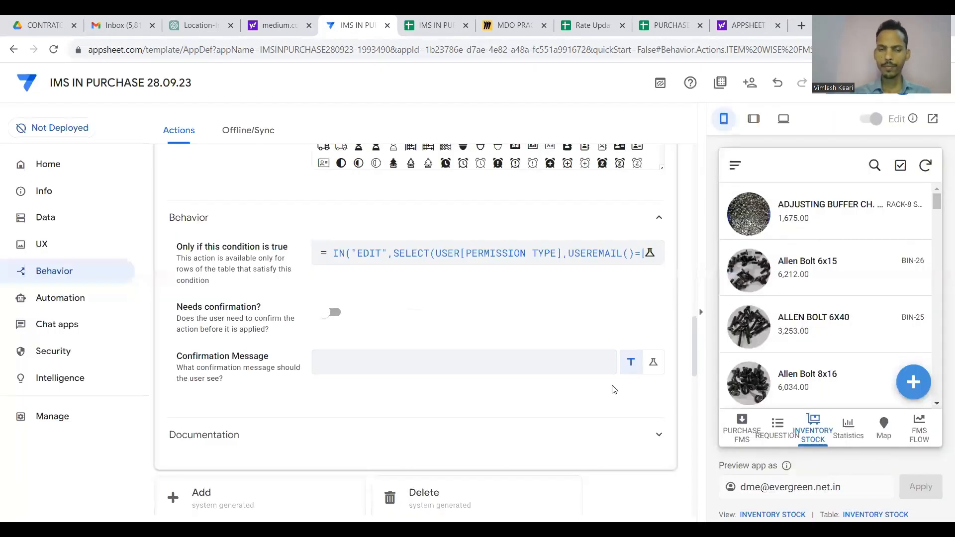
scroll(545, 368, up, 7)
scroll(545, 368, up, 10)
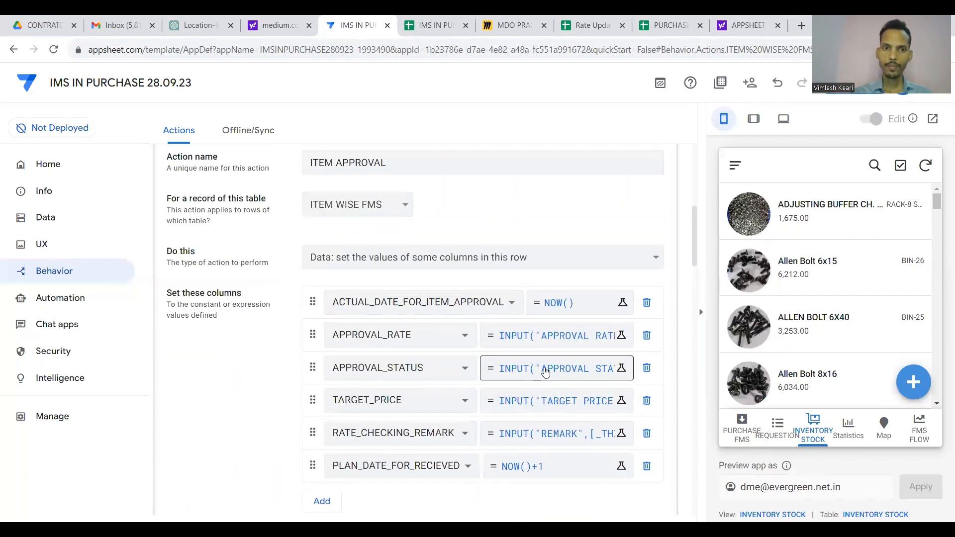
click(433, 342)
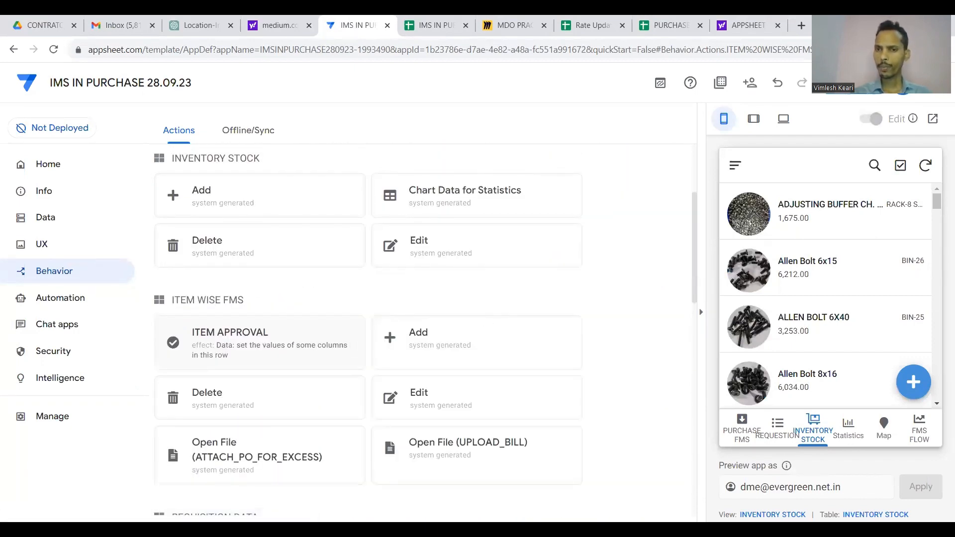
click(832, 83)
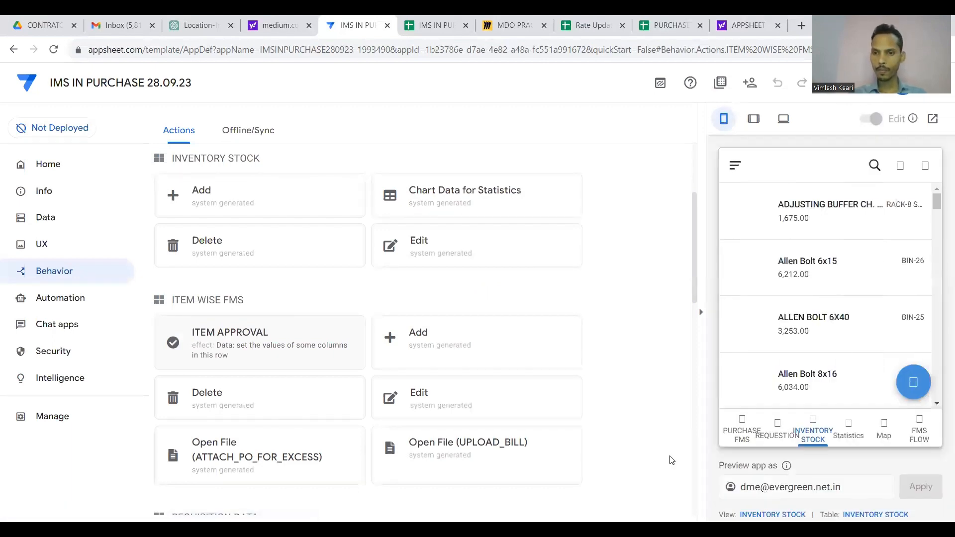
Look over the FMS FLOW and PURCHASE FMS views in the app preview.
click(918, 437)
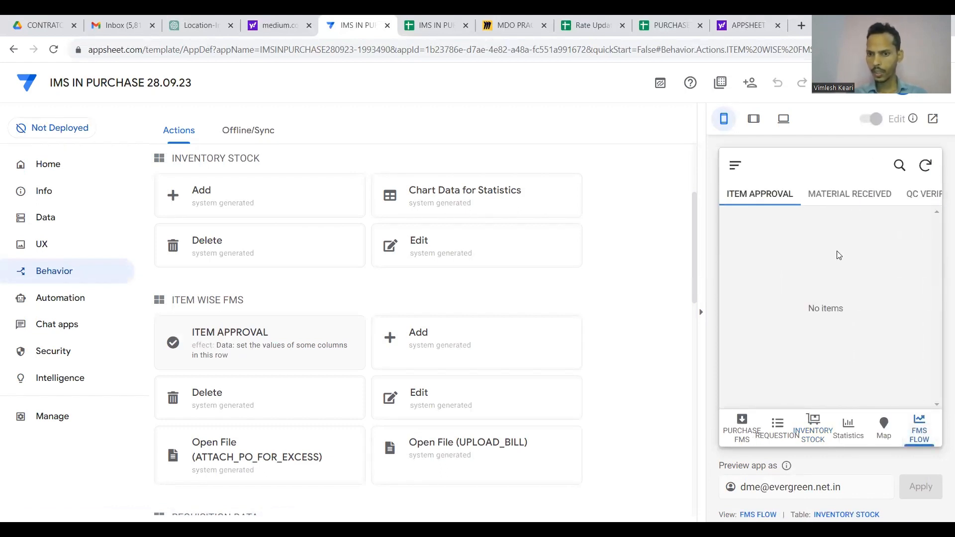
click(757, 196)
click(742, 427)
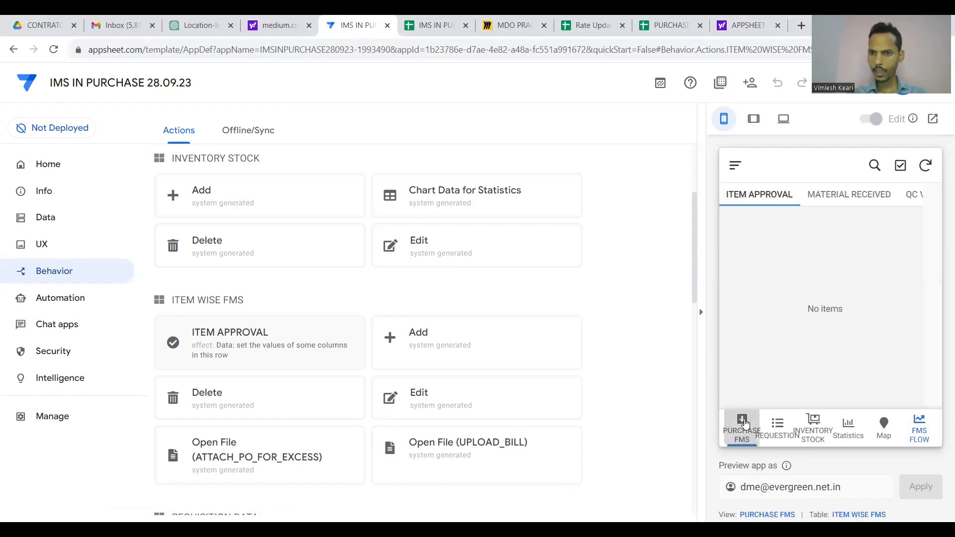
Add an ITEM WISE FMS record: 12345, Company-1, Slk Chanel 10inch, quantity 1, MEDIUM priority.
click(913, 381)
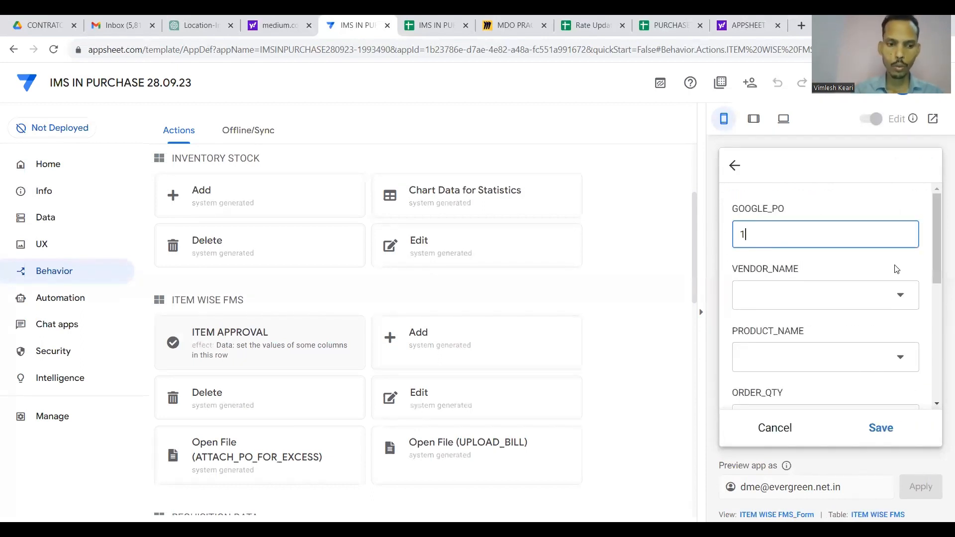
text(12345)
click(893, 298)
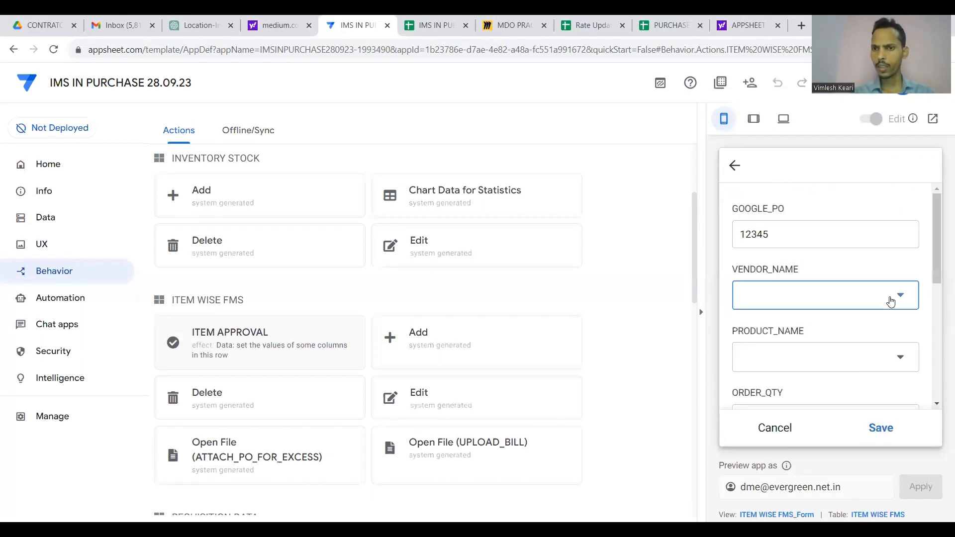
click(799, 207)
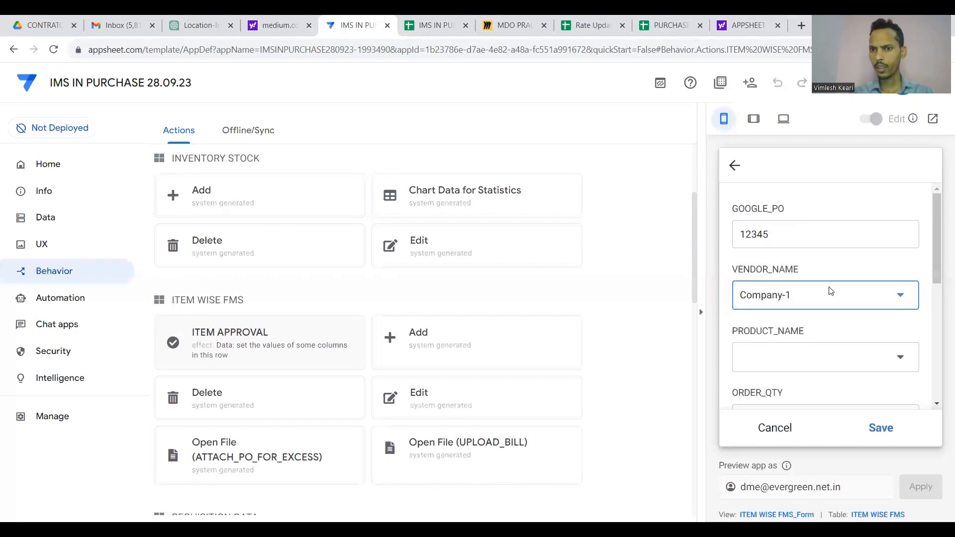
click(840, 357)
click(780, 234)
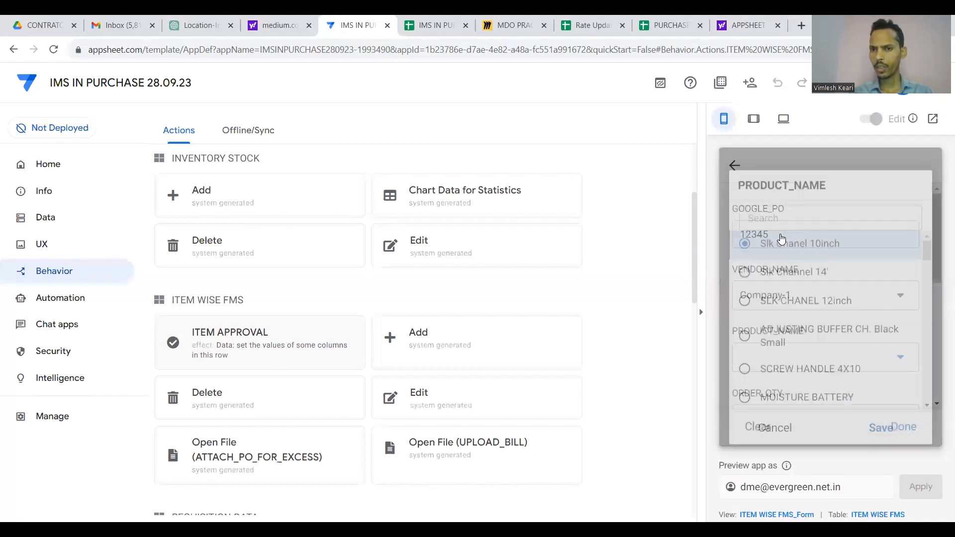
click(768, 317)
text(12)
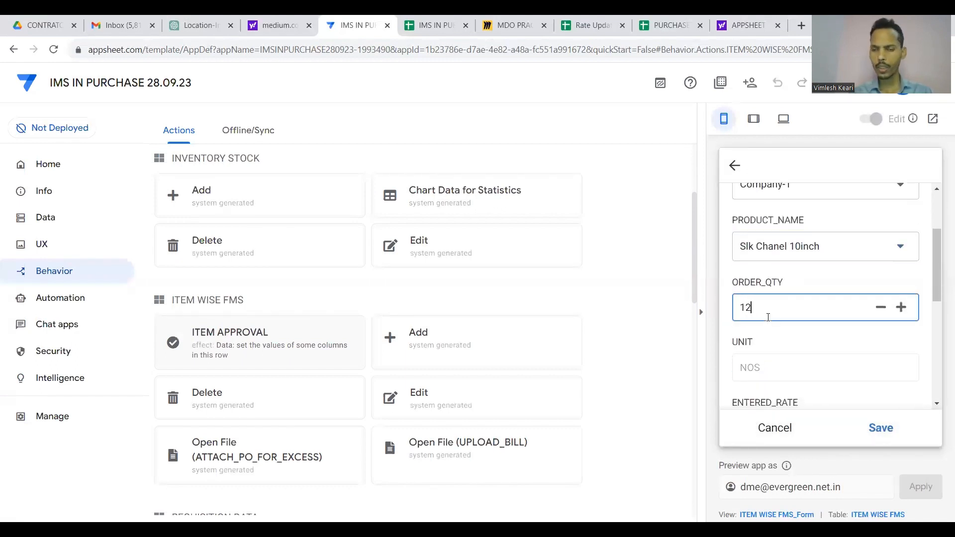
scroll(768, 318, down, 5)
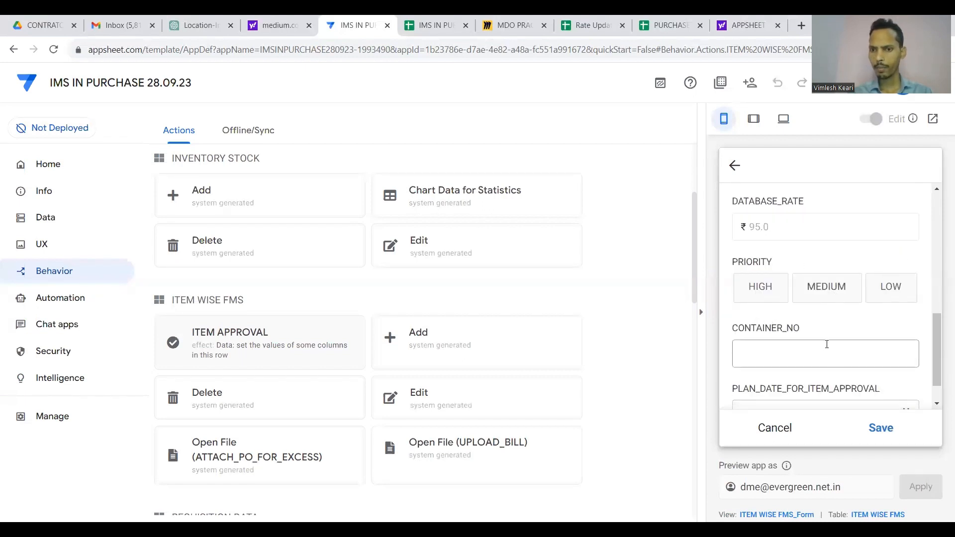
click(815, 284)
scroll(818, 309, down, 1)
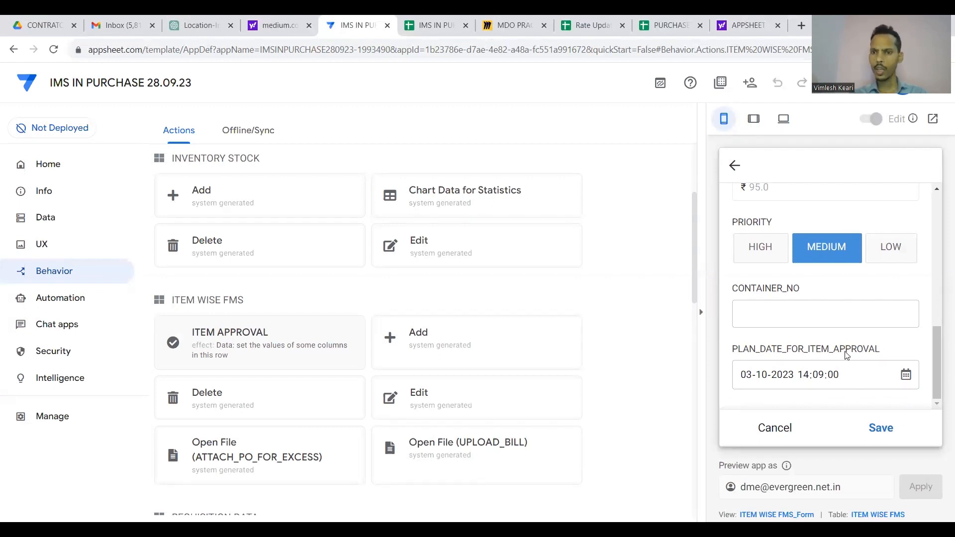
click(880, 428)
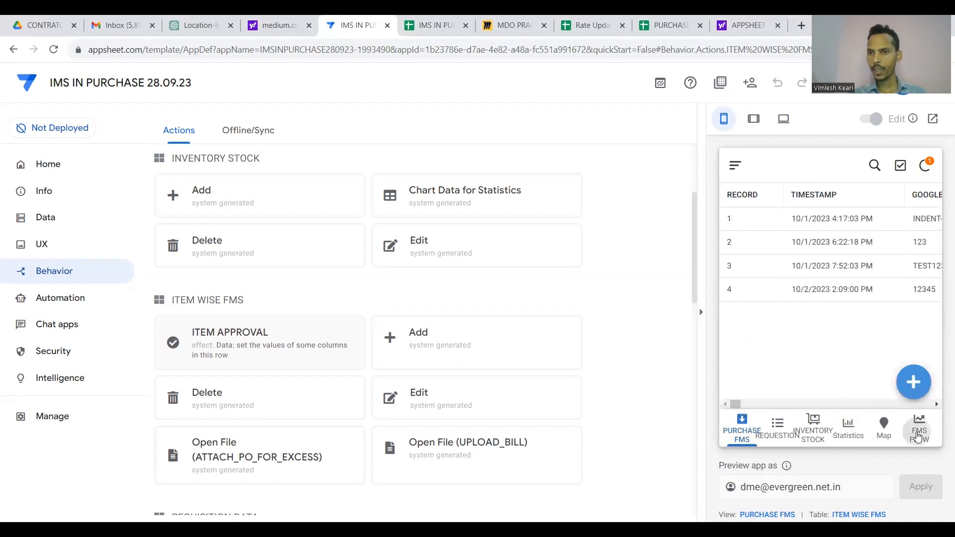
Show FMS FLOW with the item under ITEM APPROVAL, and recheck the USER sheet's D2 permissions.
click(918, 435)
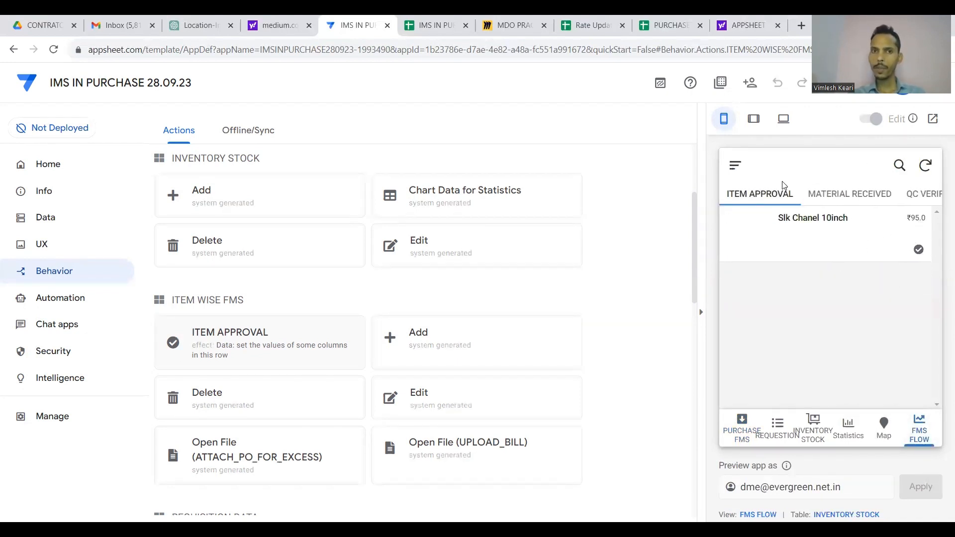
click(433, 24)
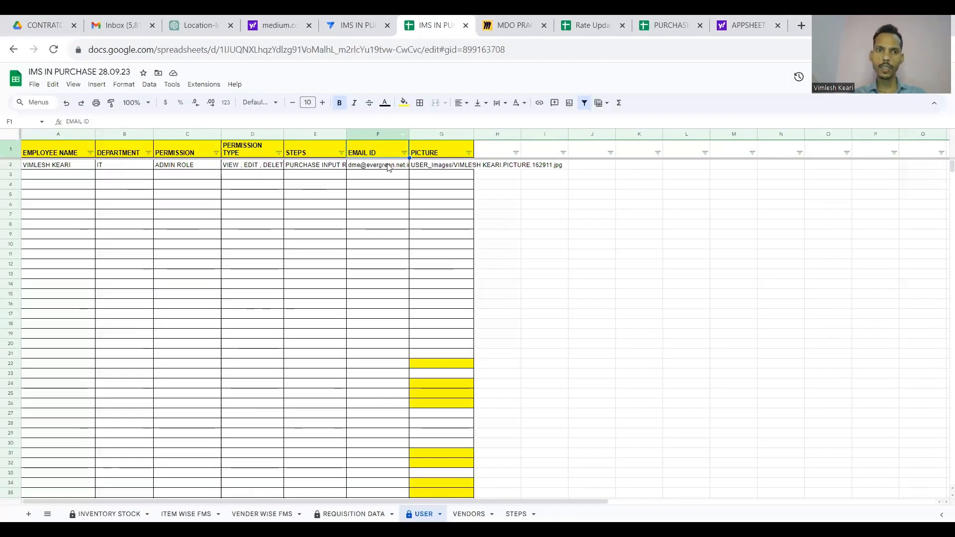
click(247, 168)
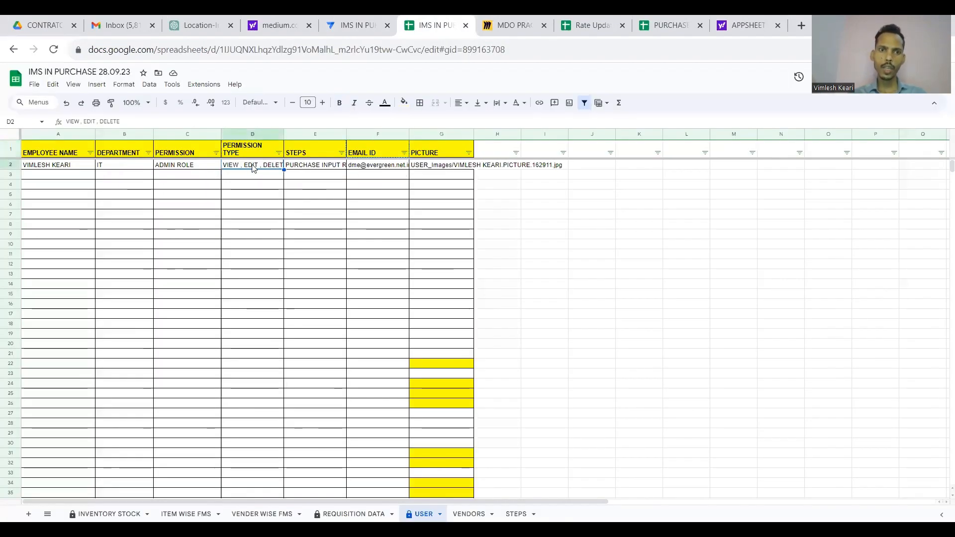
click(357, 21)
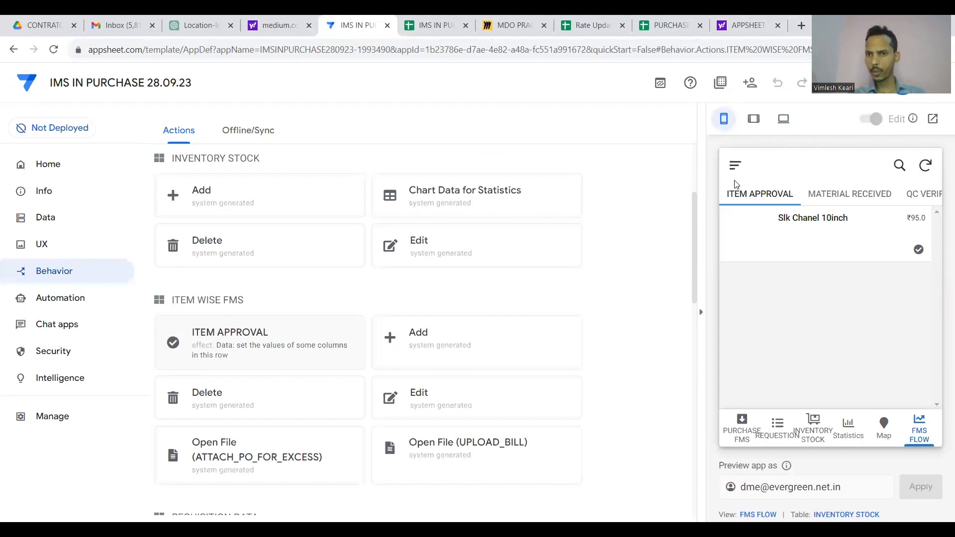
Edit the user in EMPLOYEES and untick EDIT from their PERMISSION TYPE.
click(735, 166)
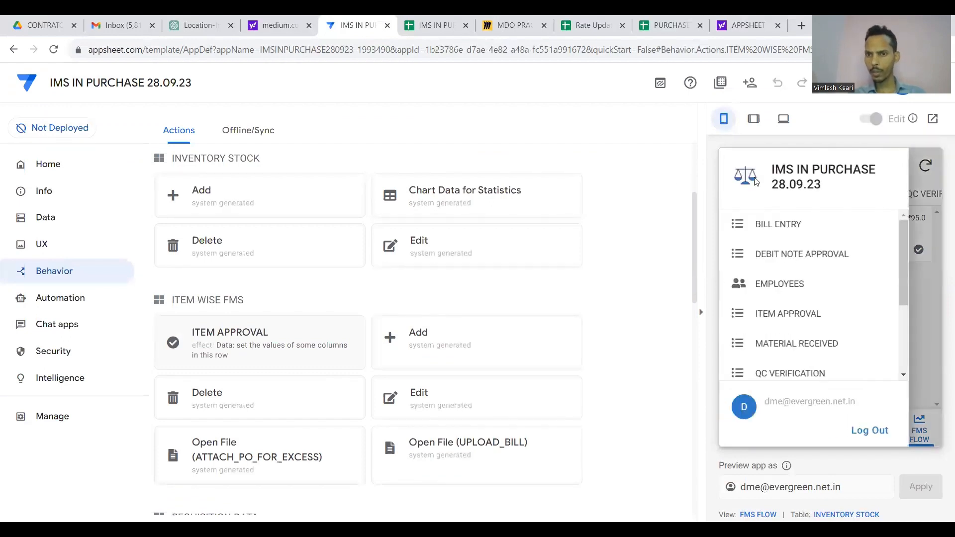
click(783, 289)
click(806, 237)
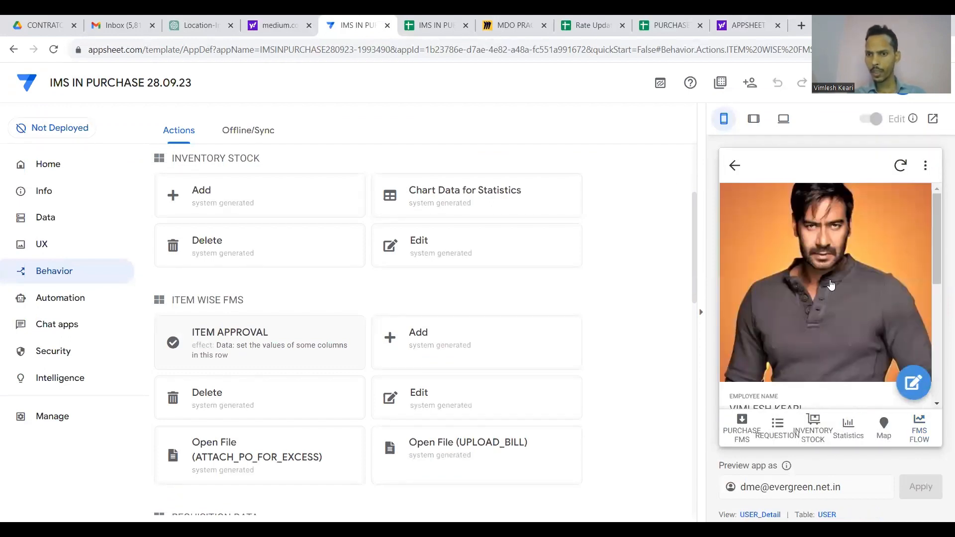
click(912, 383)
scroll(877, 332, down, 2)
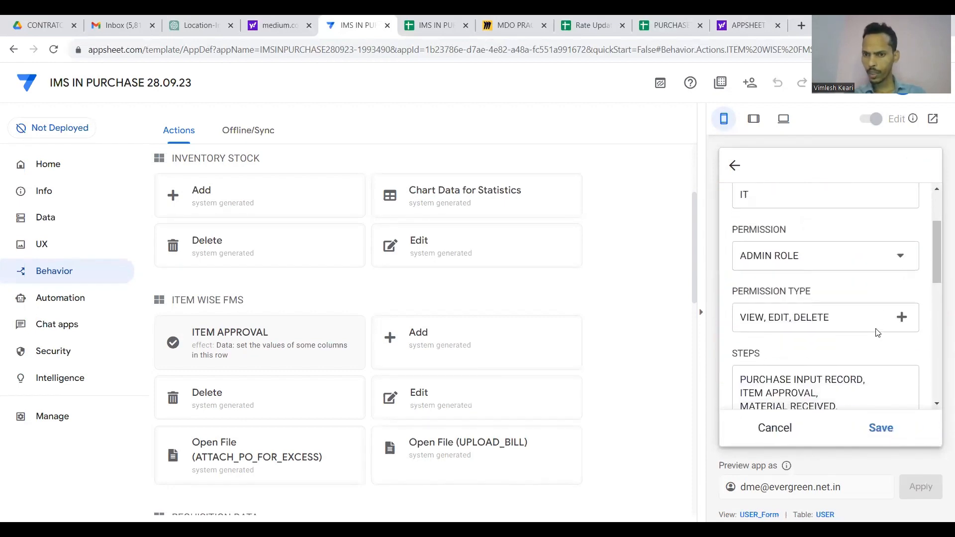
click(902, 319)
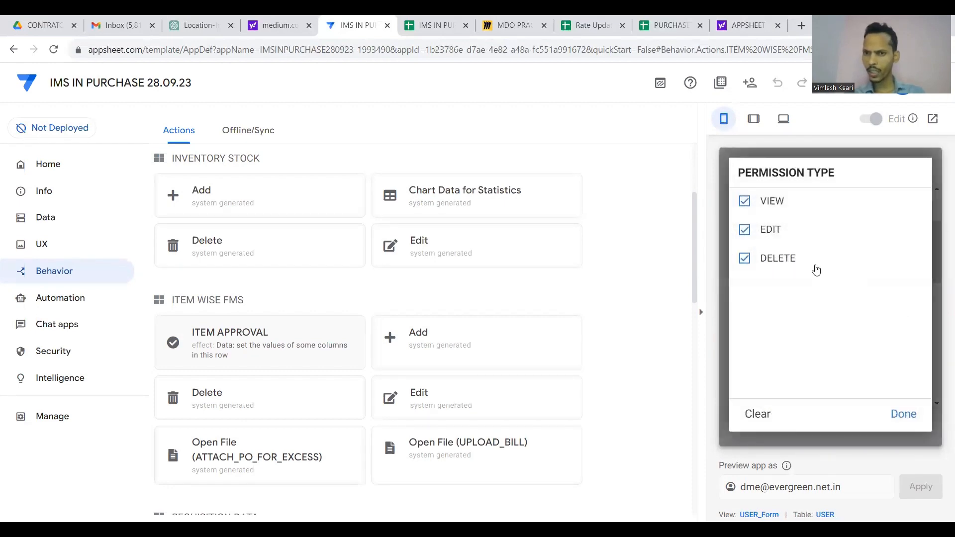
click(754, 233)
click(902, 417)
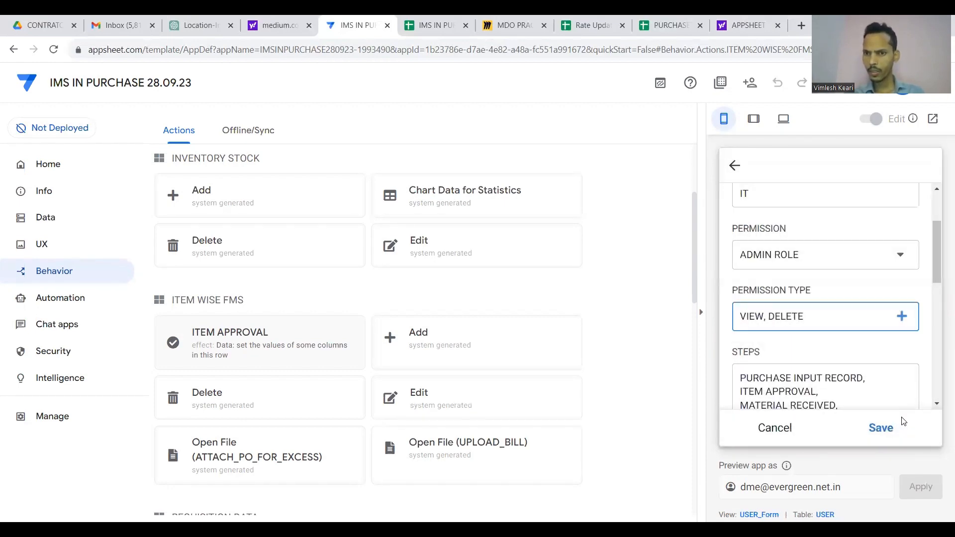
click(885, 430)
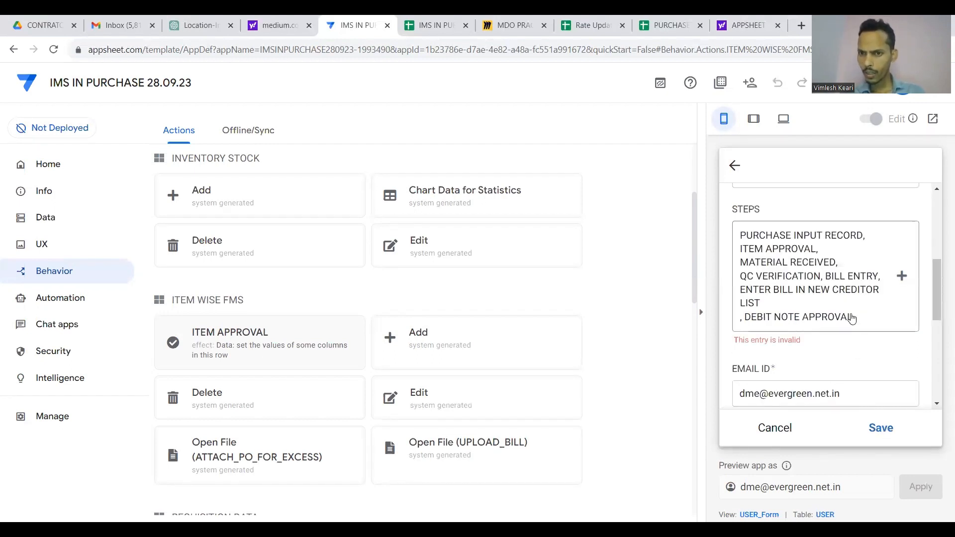
Clear and reselect all six STEPS for the user, then save the record.
scroll(851, 318, up, 1)
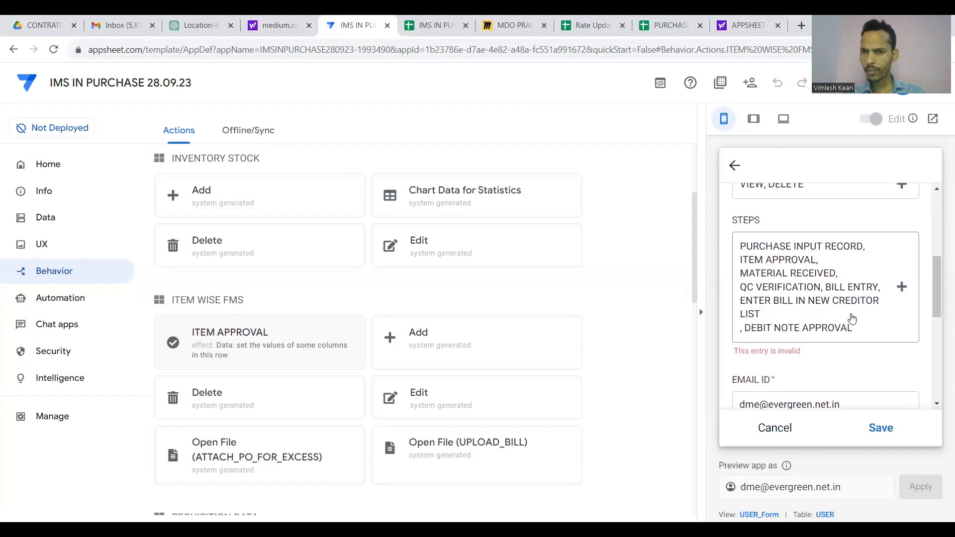
scroll(852, 318, up, 1)
click(901, 311)
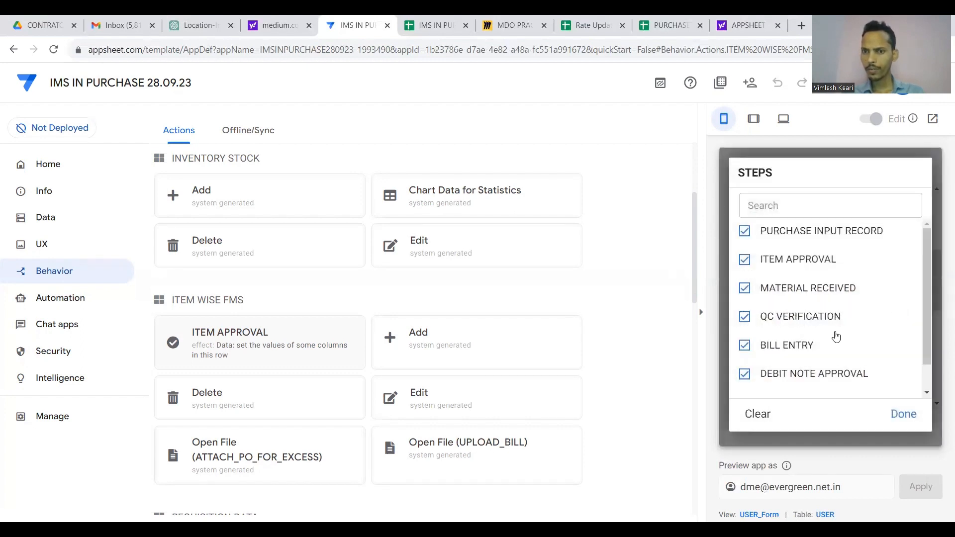
scroll(836, 335, down, 1)
click(761, 417)
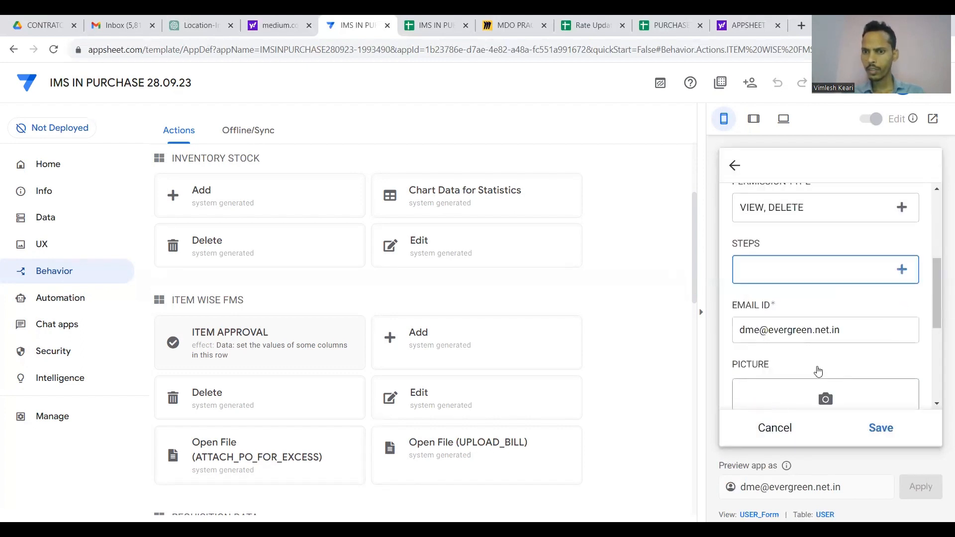
click(901, 270)
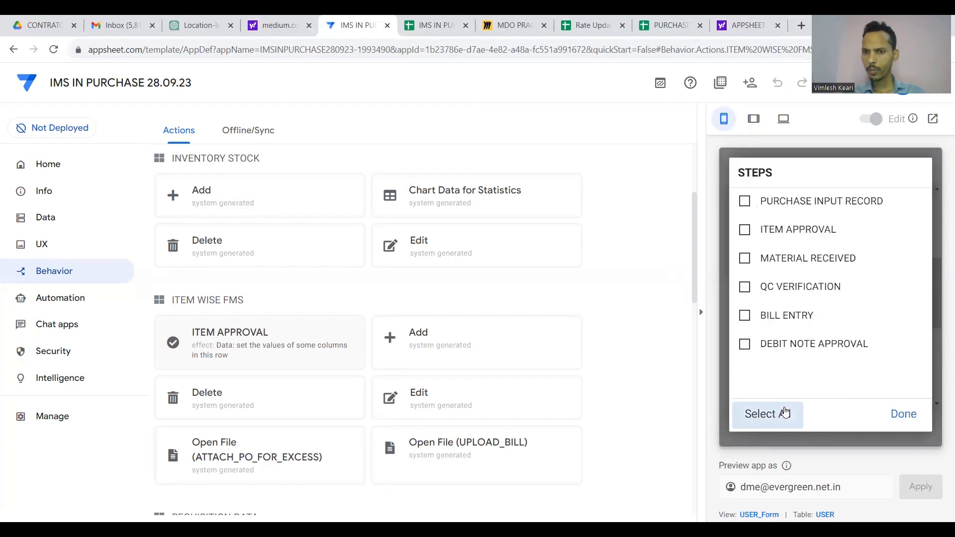
click(783, 413)
click(903, 414)
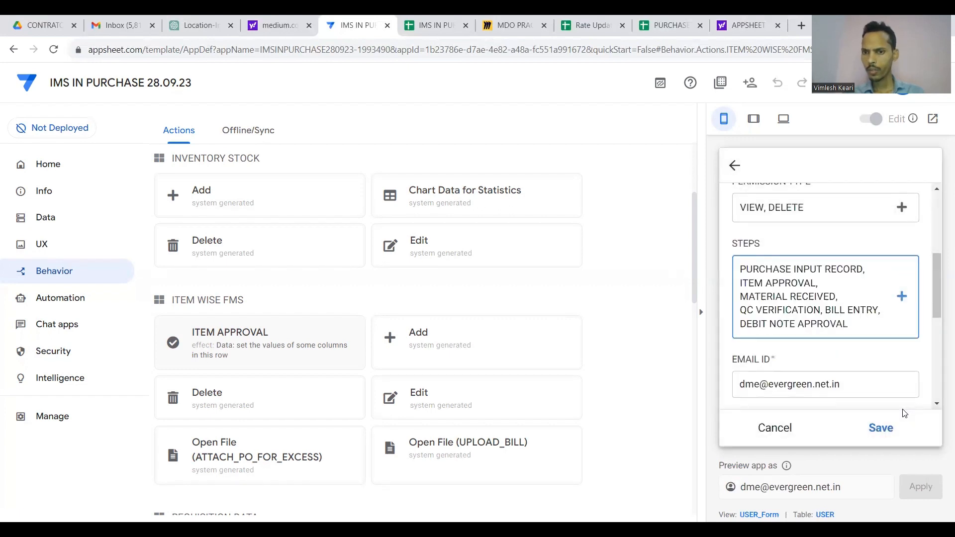
click(880, 428)
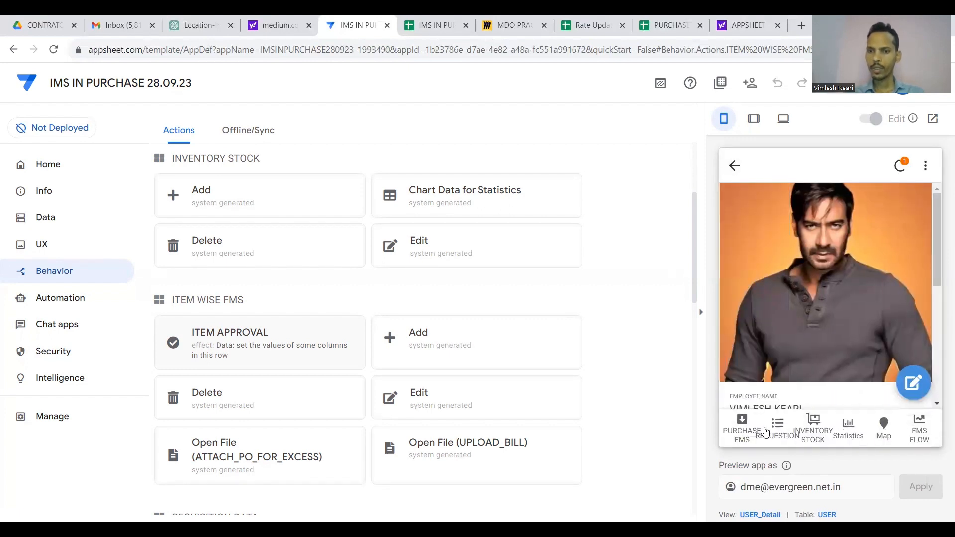
Open Slk Chanel 10inch in the FMS FLOW preview and verify no approval action appears.
click(919, 428)
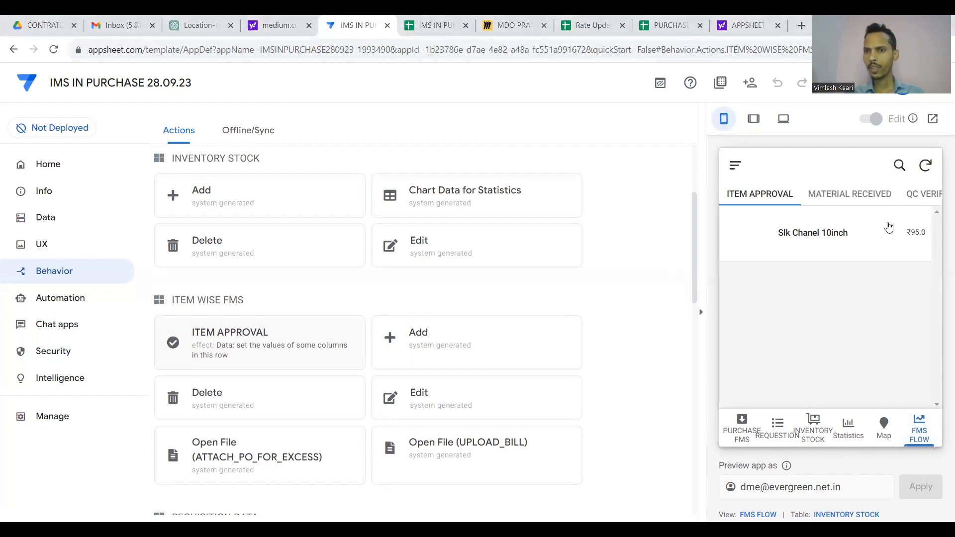
click(908, 244)
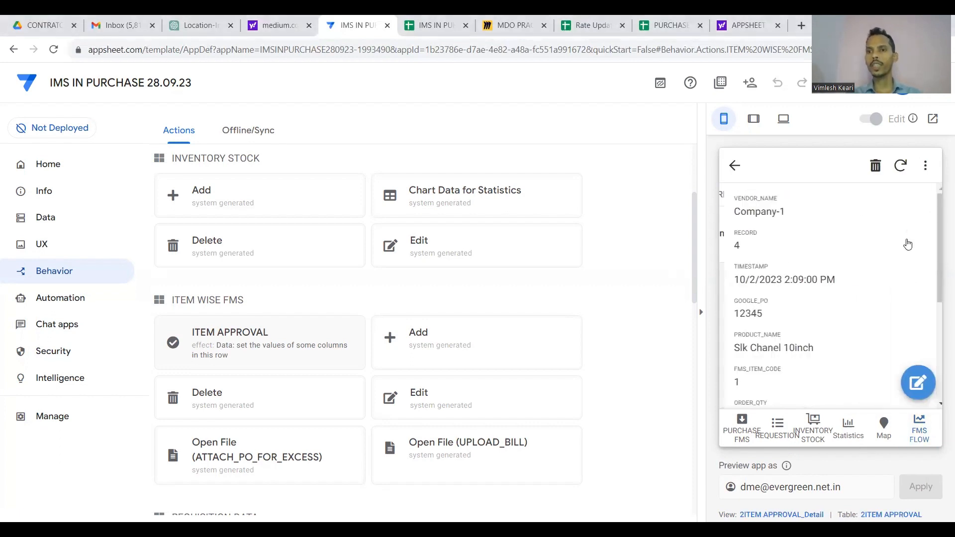
scroll(801, 311, down, 5)
scroll(801, 311, up, 5)
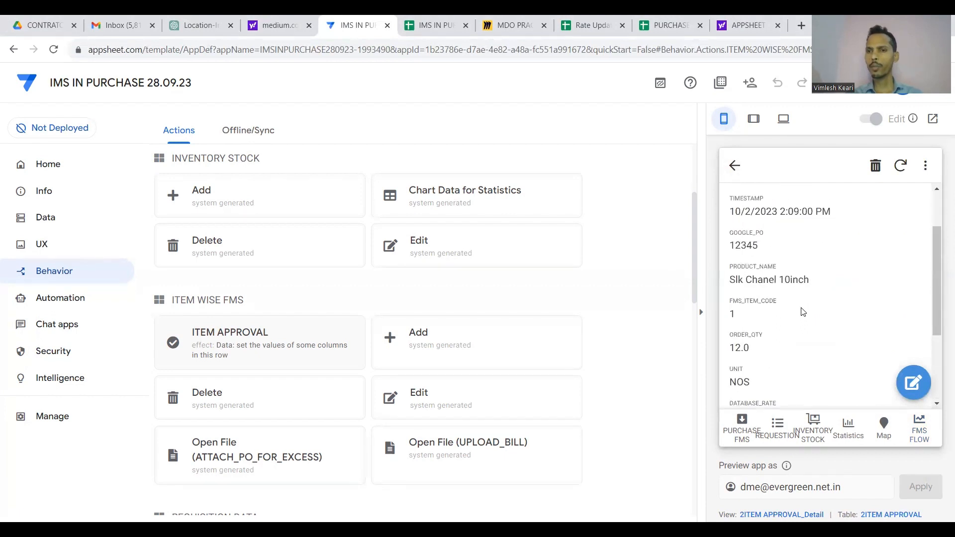
scroll(802, 311, down, 2)
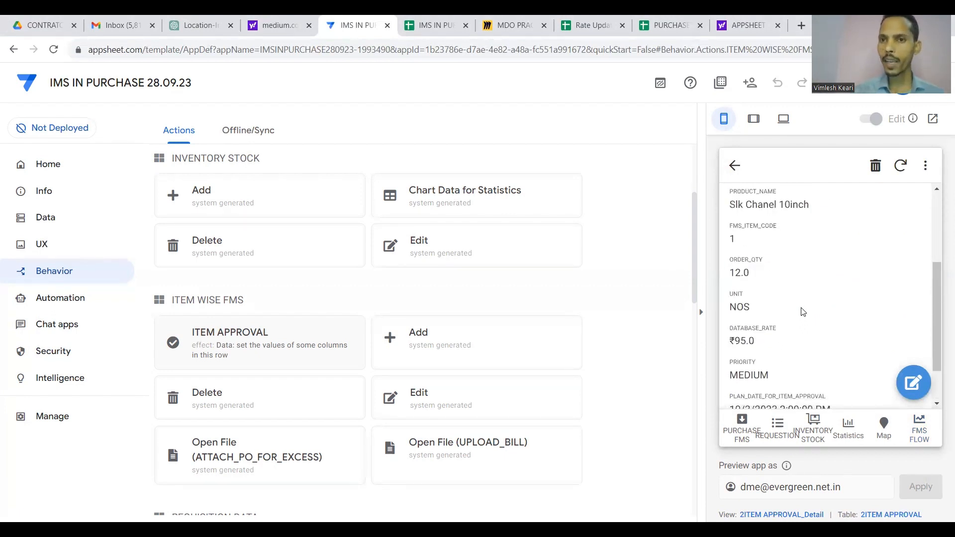
click(734, 166)
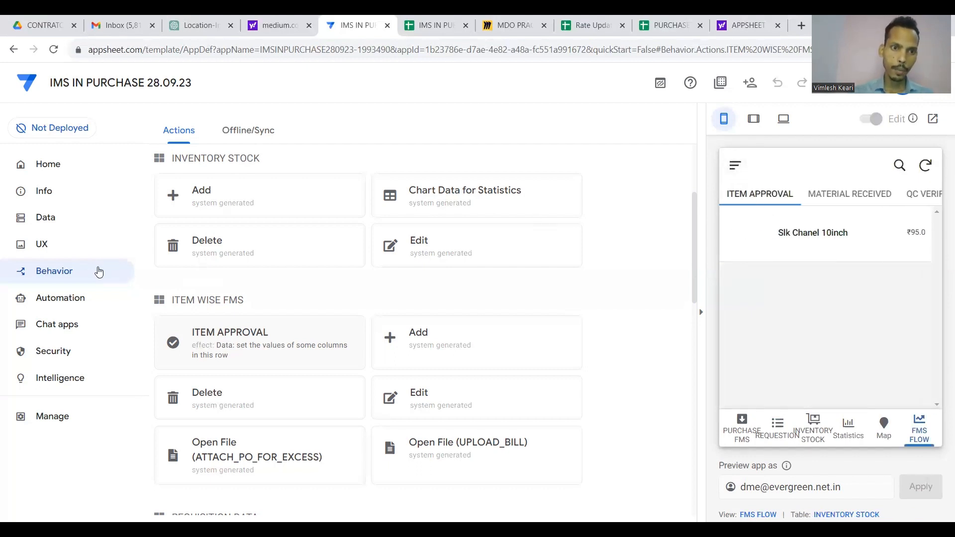
scroll(199, 284, down, 1)
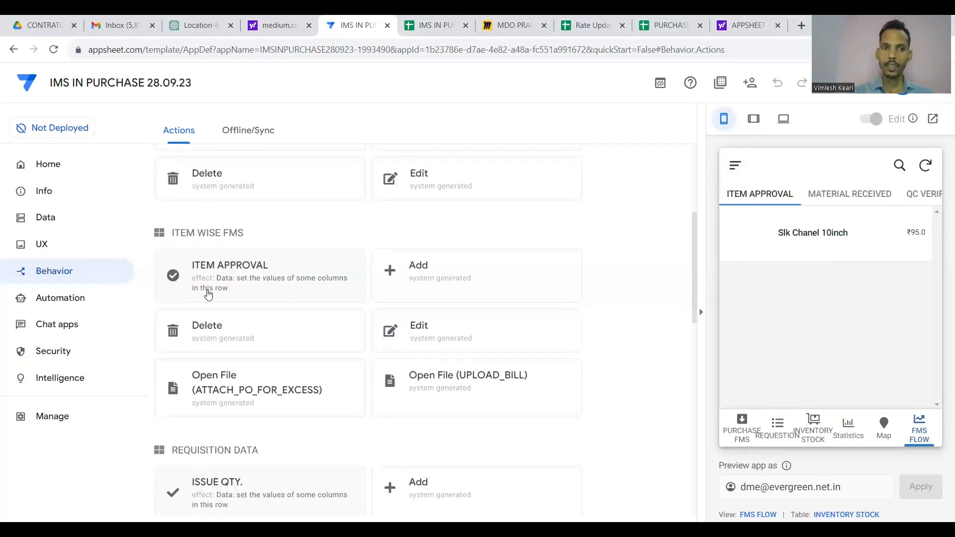
Review the ITEM APPROVAL action's show condition requiring EDIT permission and save it unchanged.
click(268, 277)
scroll(266, 353, down, 4)
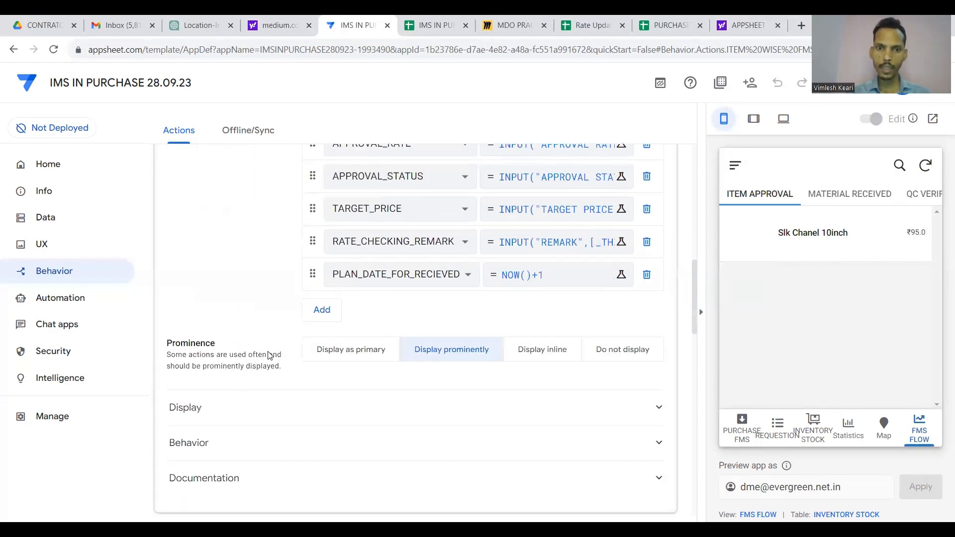
scroll(300, 364, down, 1)
click(314, 366)
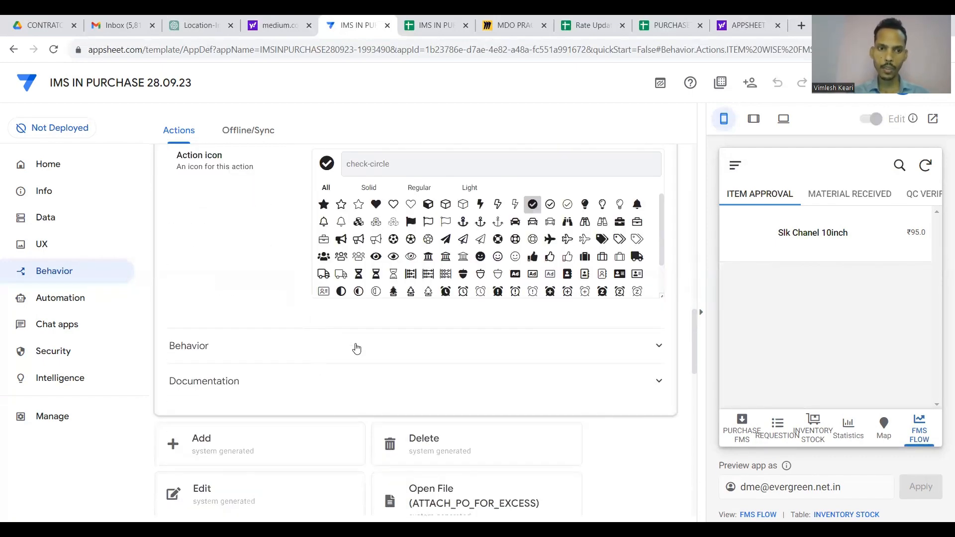
click(357, 348)
click(467, 227)
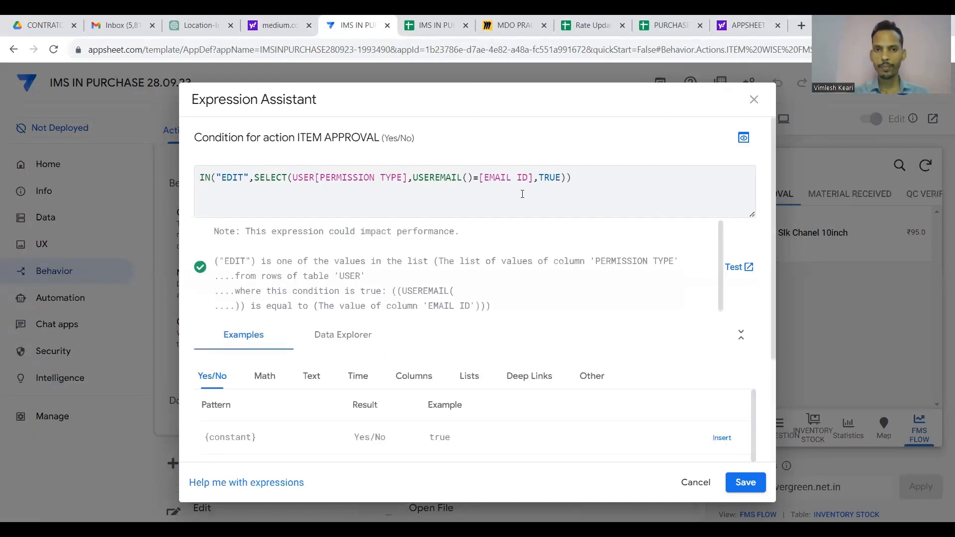
click(592, 190)
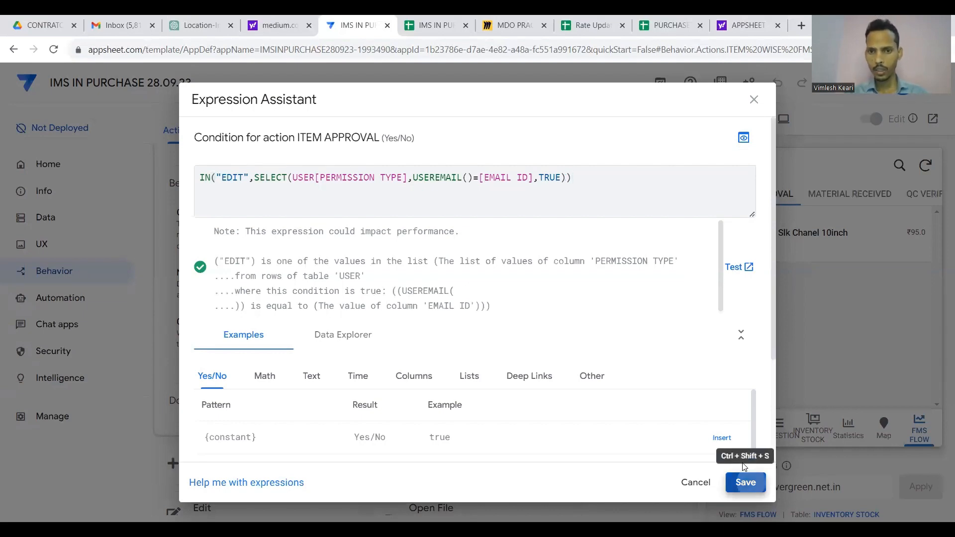
click(745, 481)
scroll(605, 351, up, 8)
scroll(437, 296, up, 10)
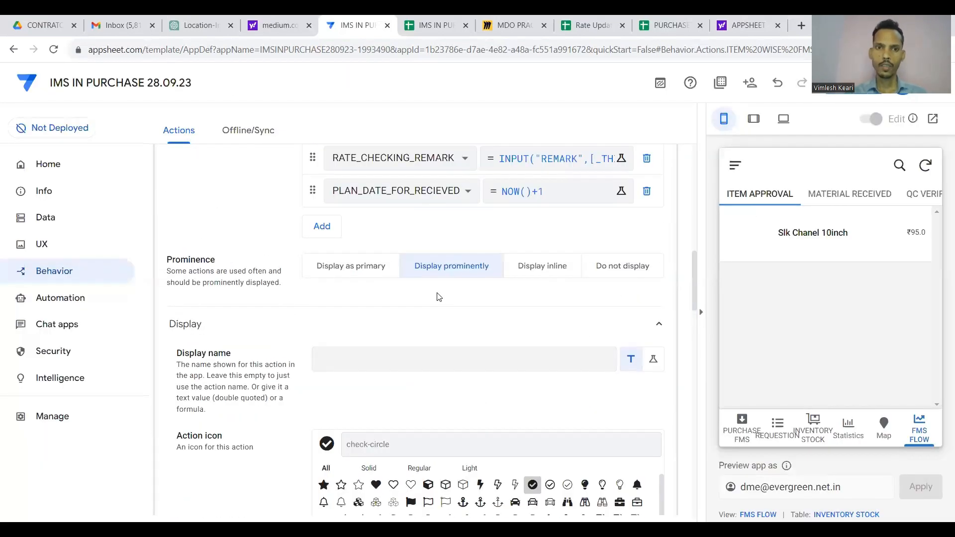
scroll(447, 172, up, 2)
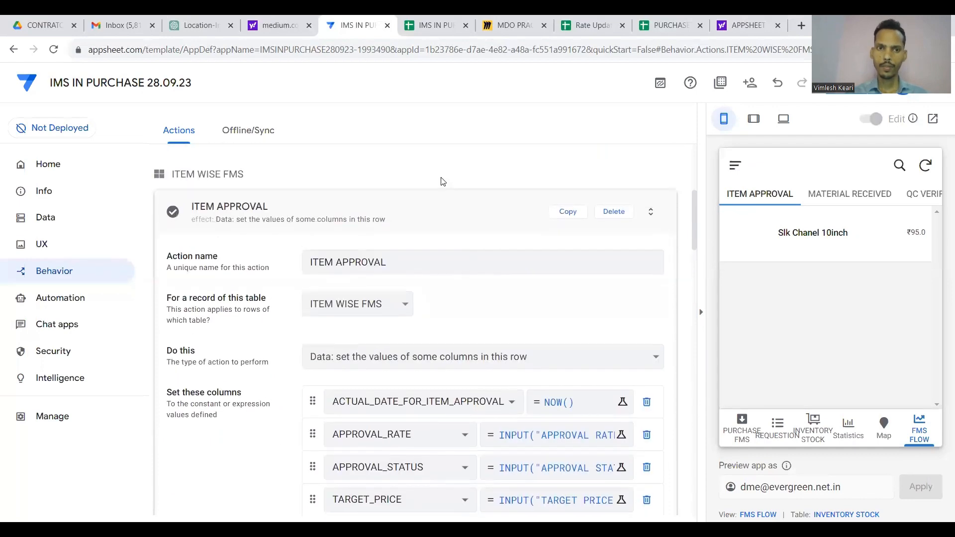
click(433, 198)
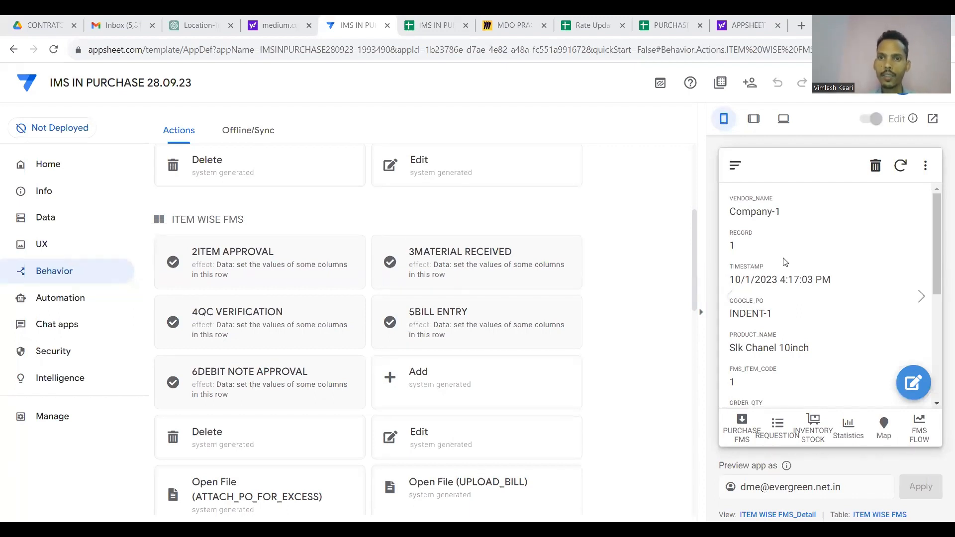
scroll(494, 320, down, 3)
scroll(494, 320, up, 2)
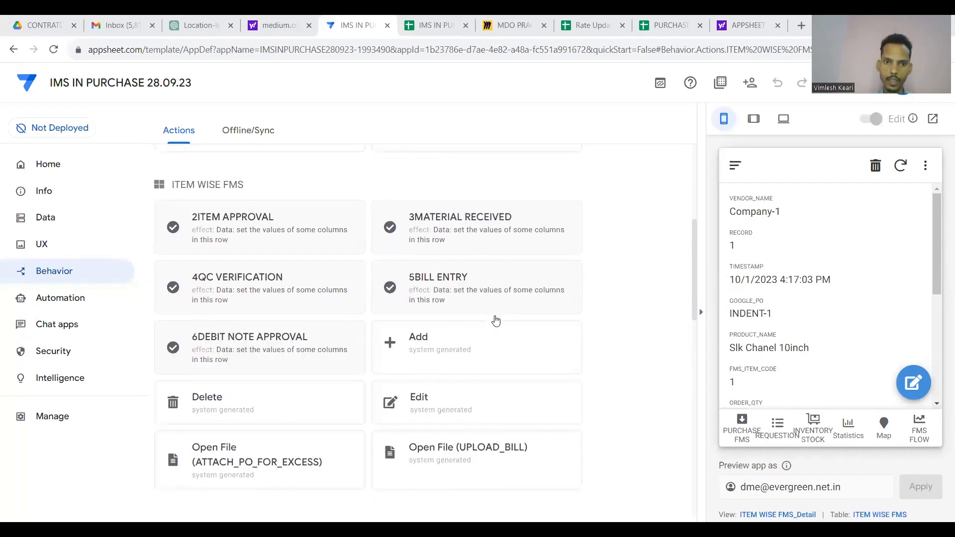
click(280, 234)
scroll(320, 321, down, 5)
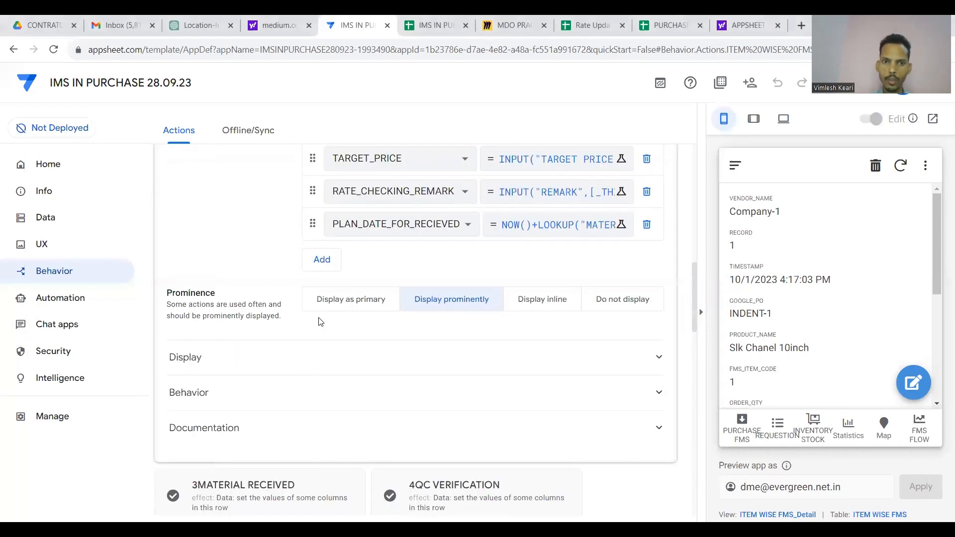
scroll(399, 279, up, 7)
click(396, 386)
scroll(497, 376, down, 3)
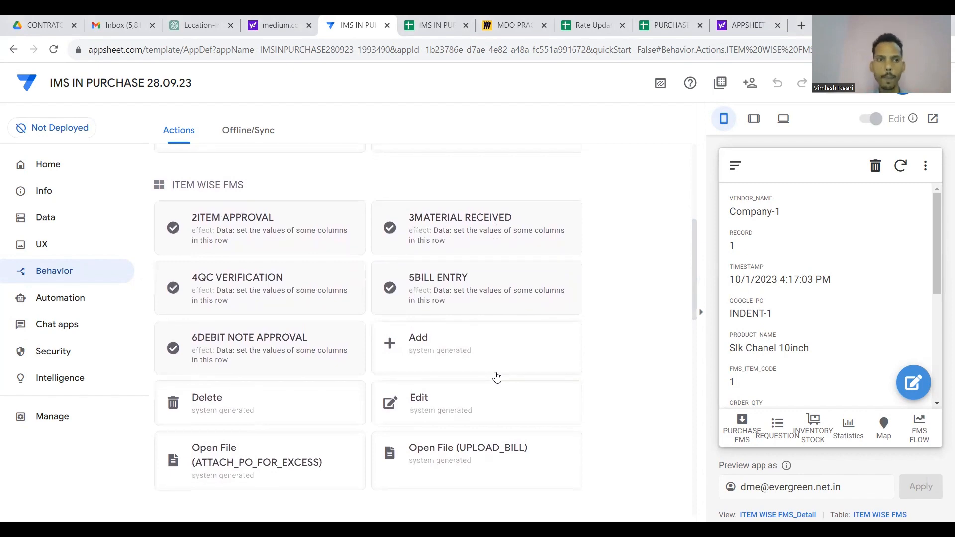
Rename the ITEM APPROVAL menu view to 2ITEM APPROVAL.
click(66, 243)
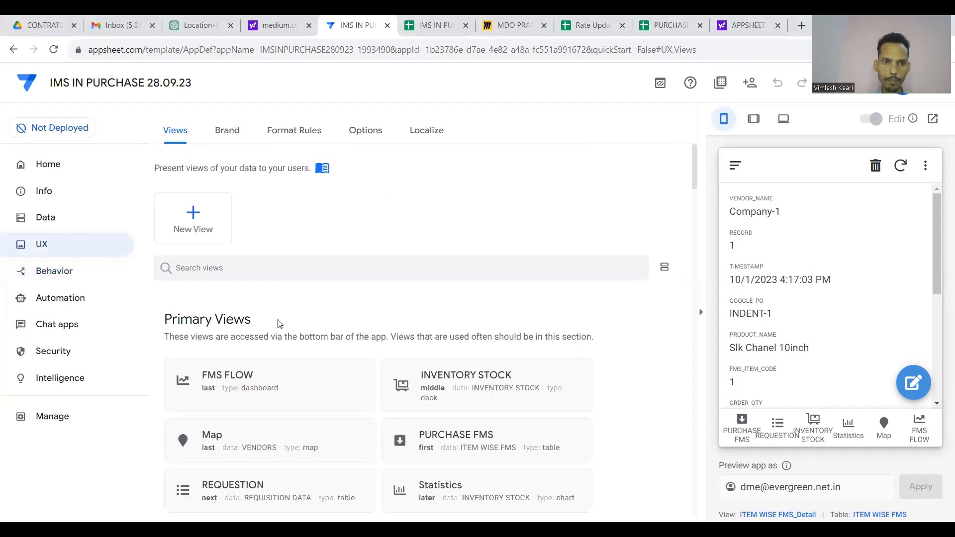
scroll(278, 325, down, 5)
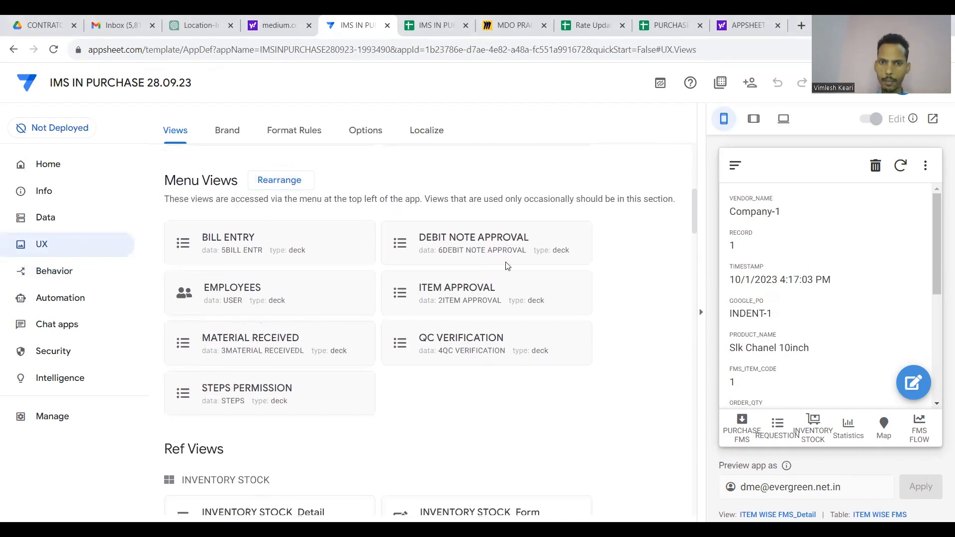
scroll(405, 322, down, 3)
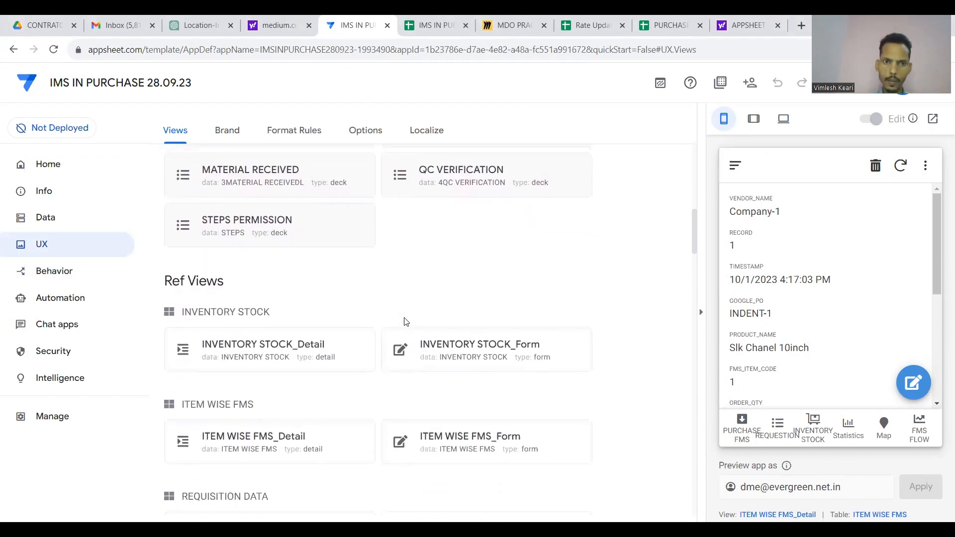
scroll(406, 321, up, 2)
scroll(405, 322, up, 1)
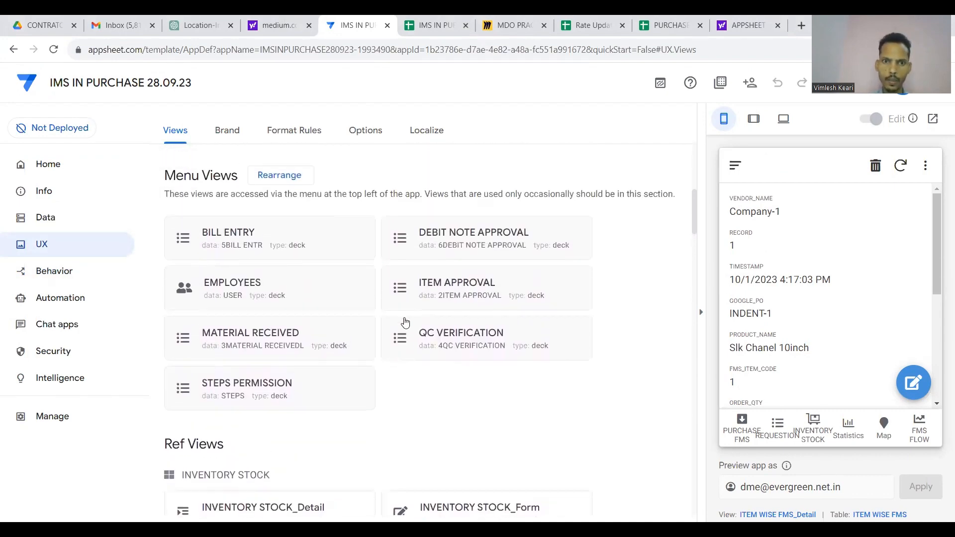
click(449, 297)
scroll(449, 296, down, 10)
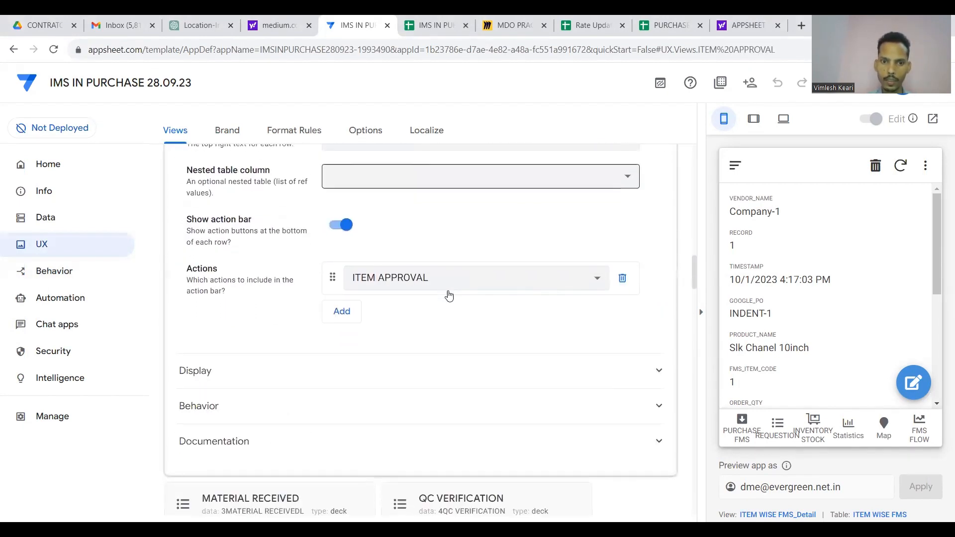
scroll(448, 297, up, 1)
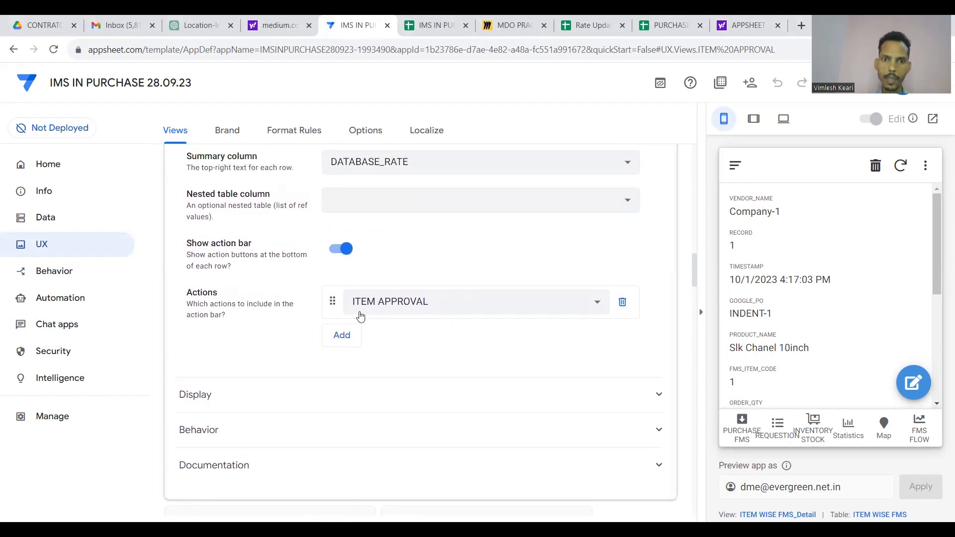
scroll(468, 256, up, 15)
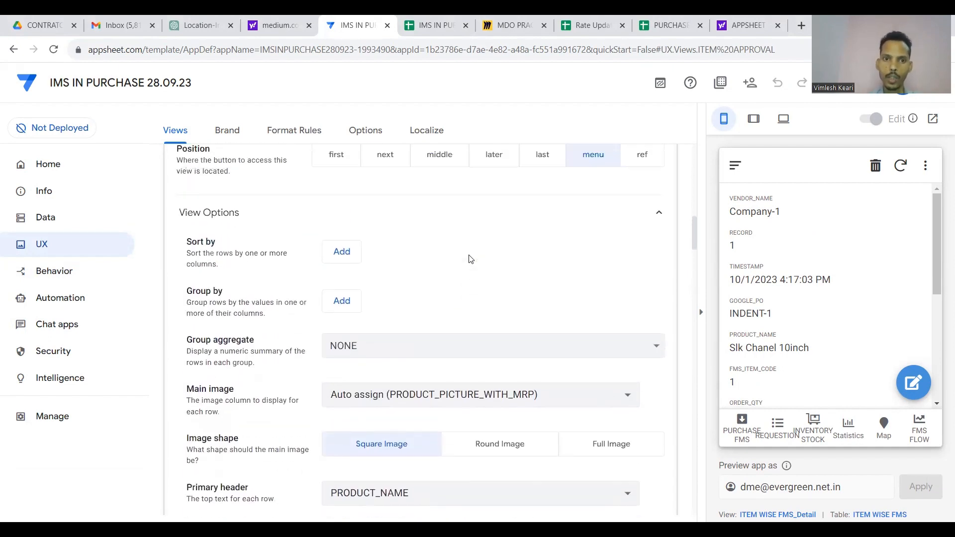
click(321, 251)
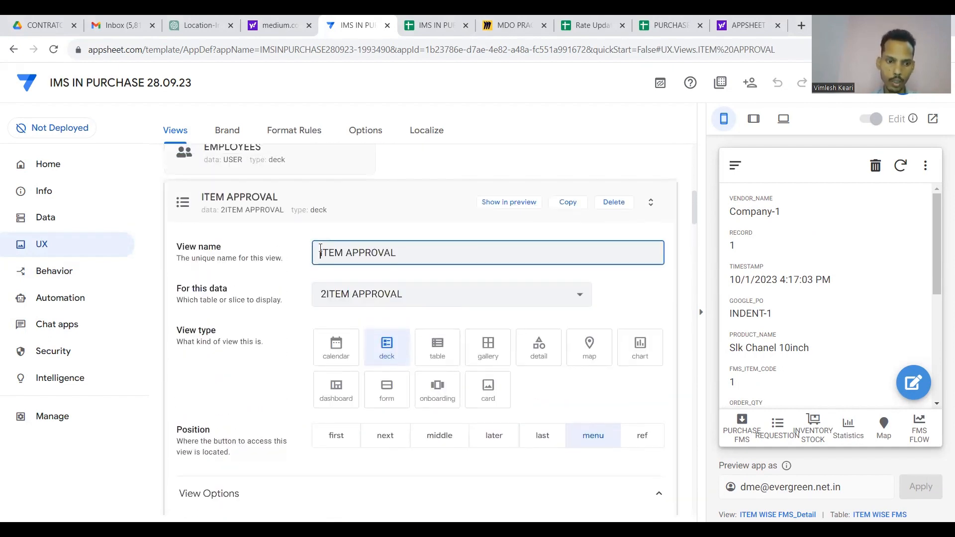
text(2)
click(388, 208)
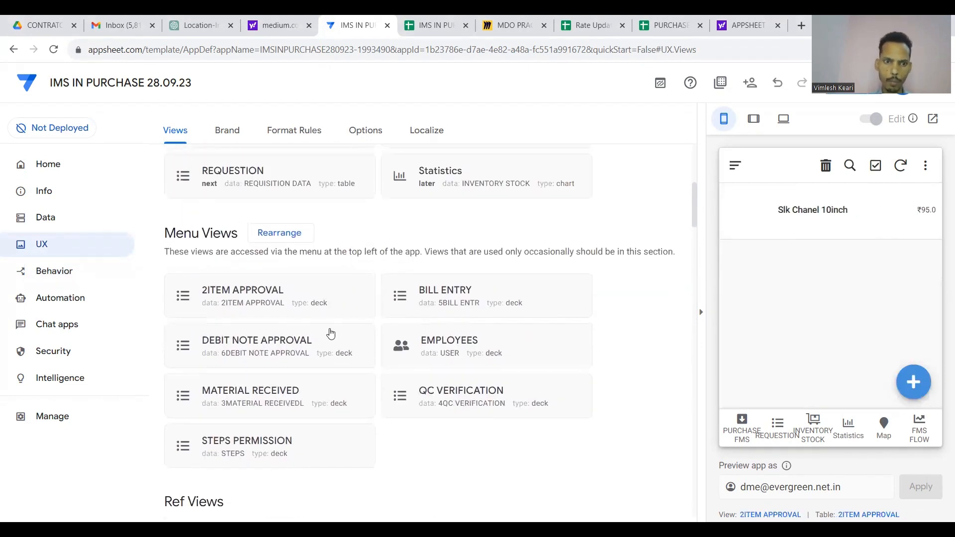
Rename MATERIAL RECEIVED to 3MATERIAL RECEIVED and QC VERIFICATION to 4QC VERIFICATION.
click(284, 401)
click(321, 217)
text(3MATERIAL RECEIVED)
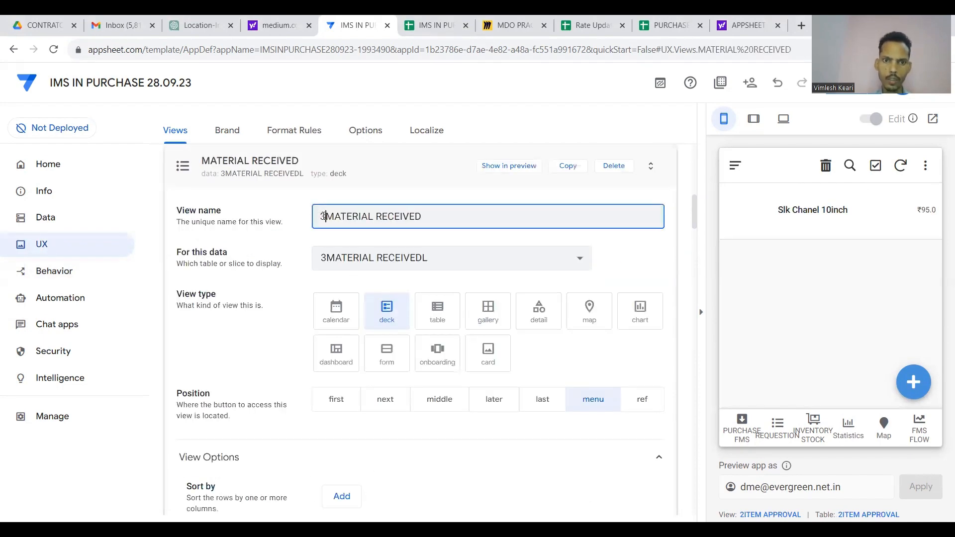
click(340, 170)
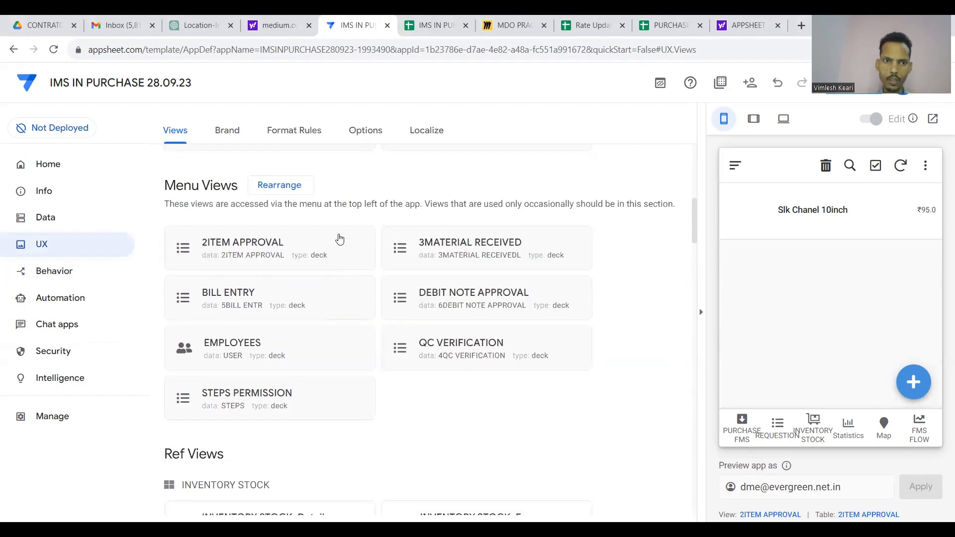
click(324, 380)
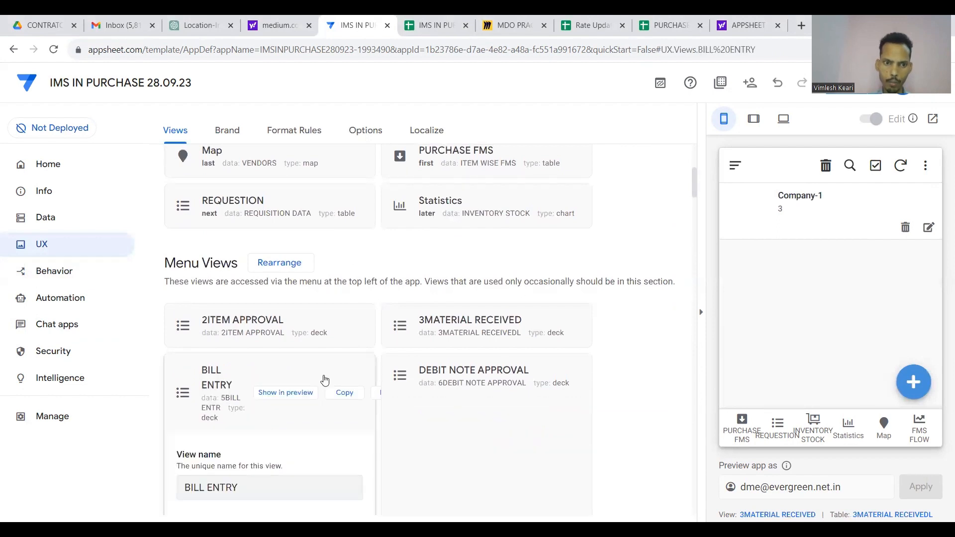
click(323, 217)
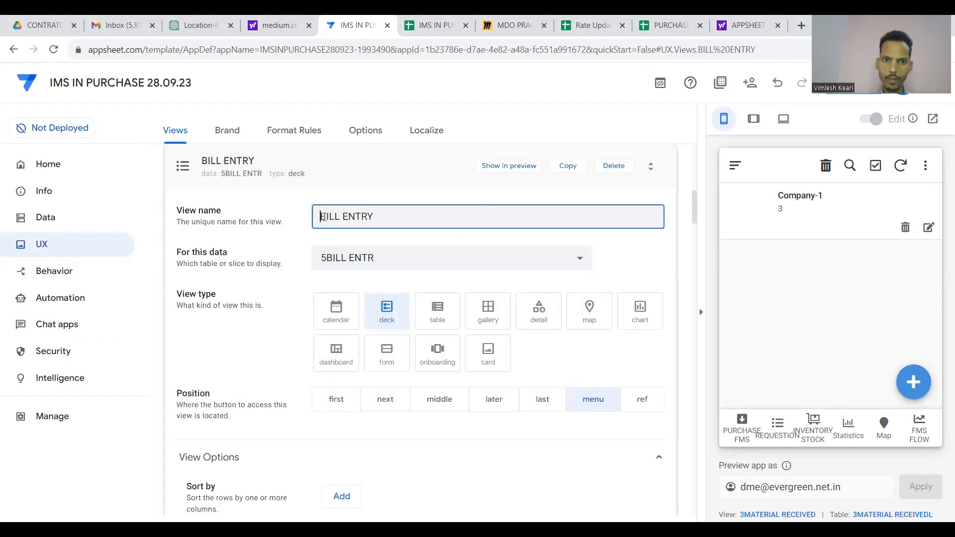
click(396, 181)
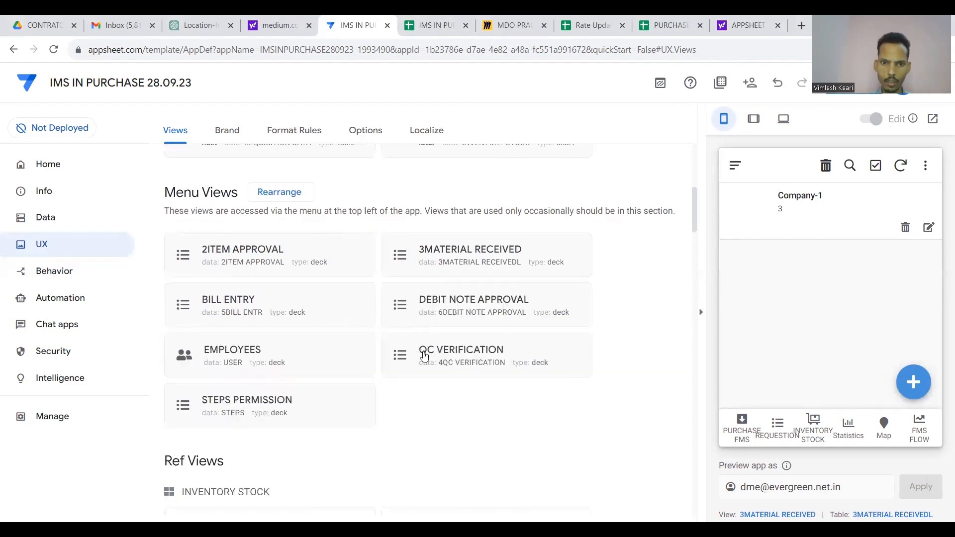
click(424, 355)
click(323, 217)
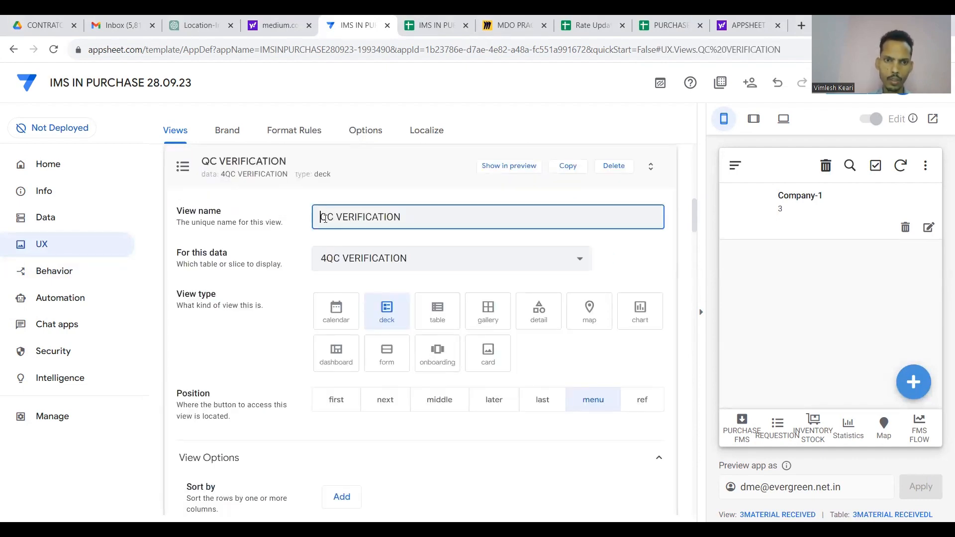
text(4)
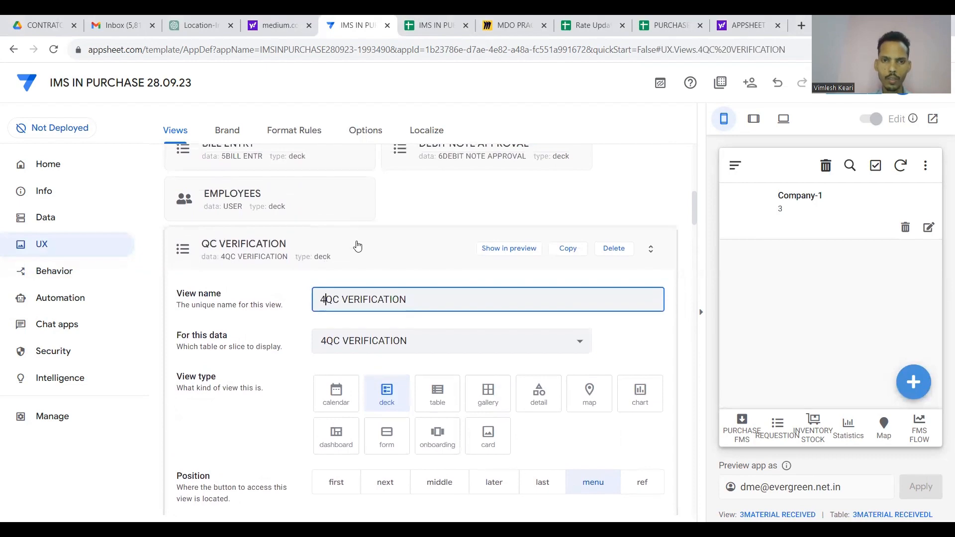
click(357, 245)
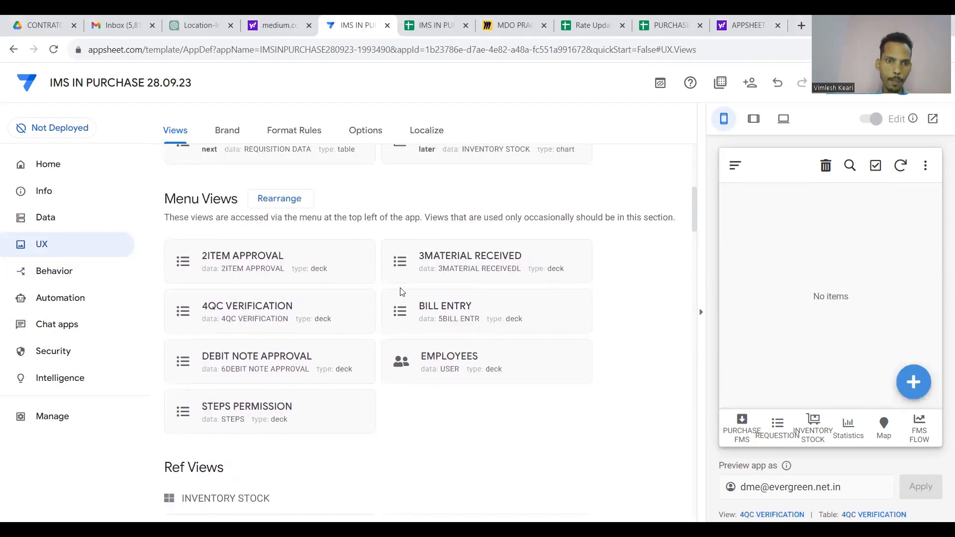
Rename BILL ENTRY to 5BILL ENTRY and DEBIT NOTE APPROVAL to 5DEBIT NOTE APPROVAL, then return to actions.
click(427, 313)
click(319, 218)
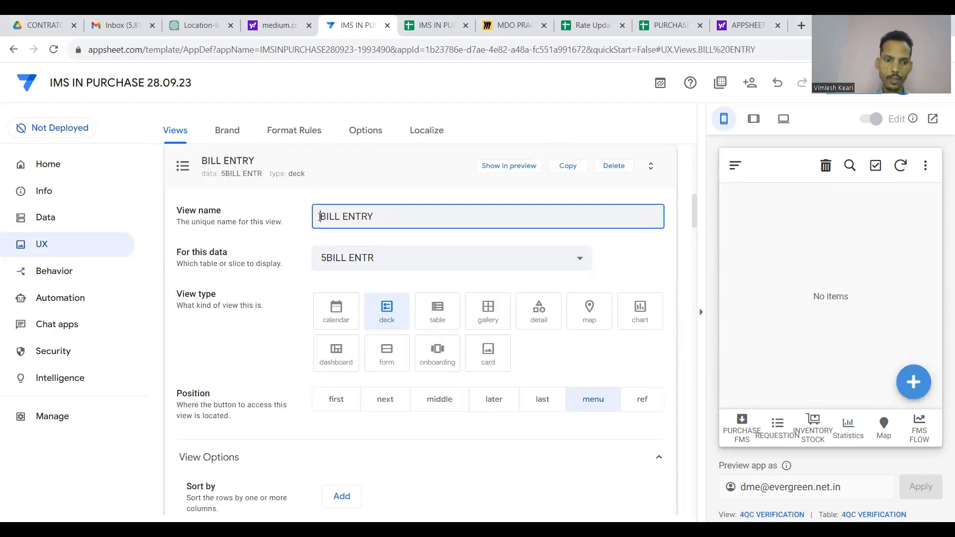
text(5)
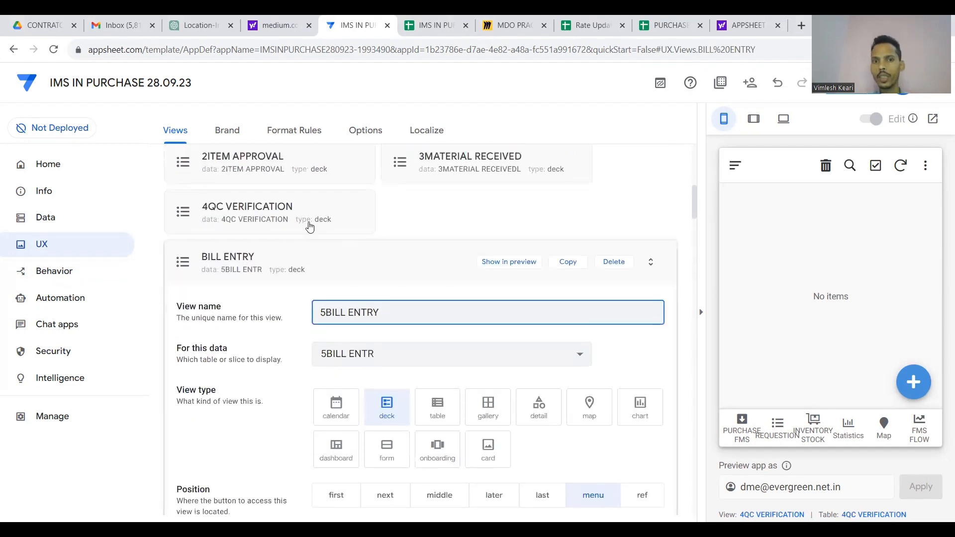
click(399, 259)
scroll(348, 278, up, 2)
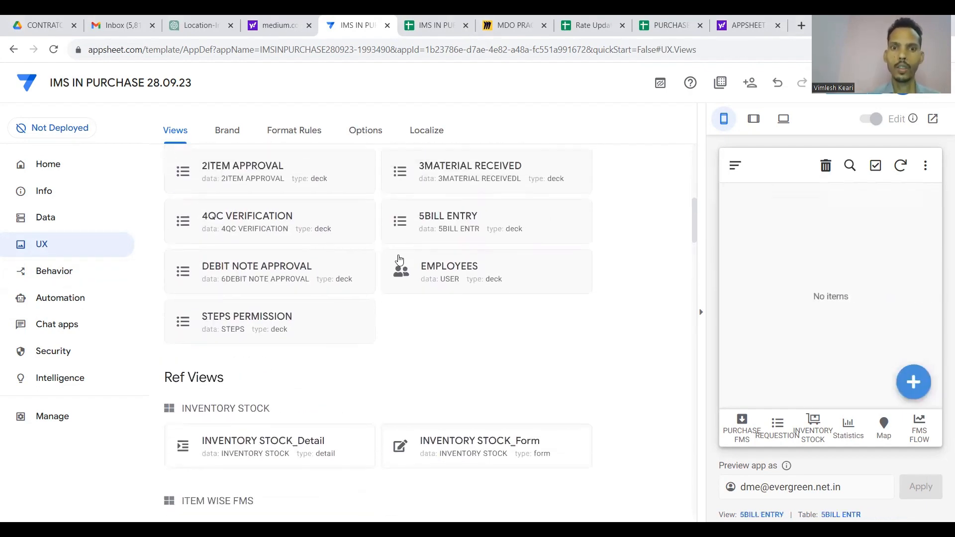
click(322, 291)
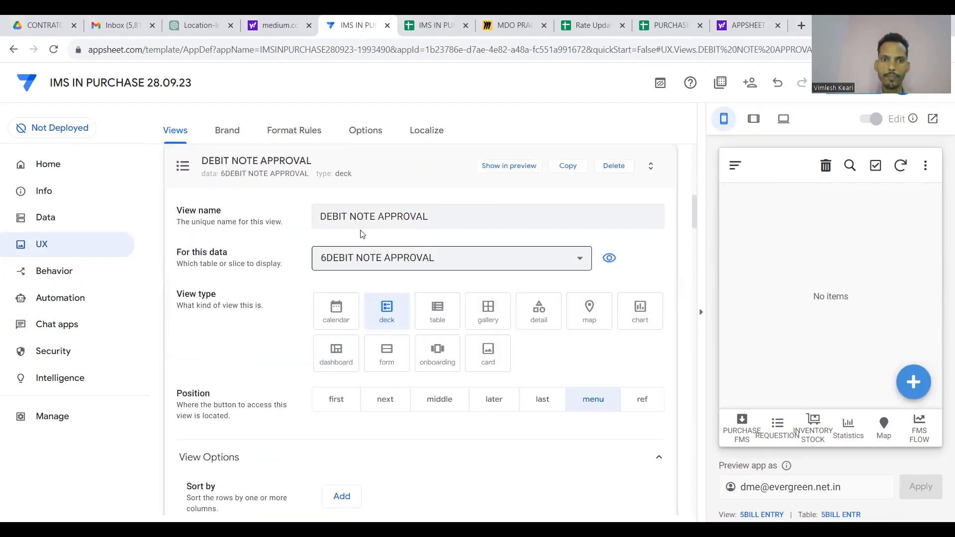
click(320, 218)
text(5)
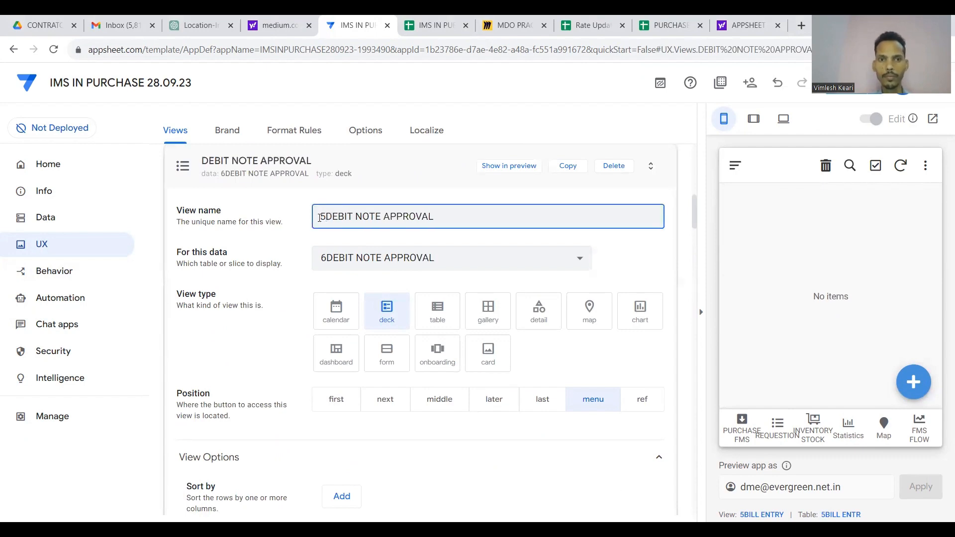
click(322, 266)
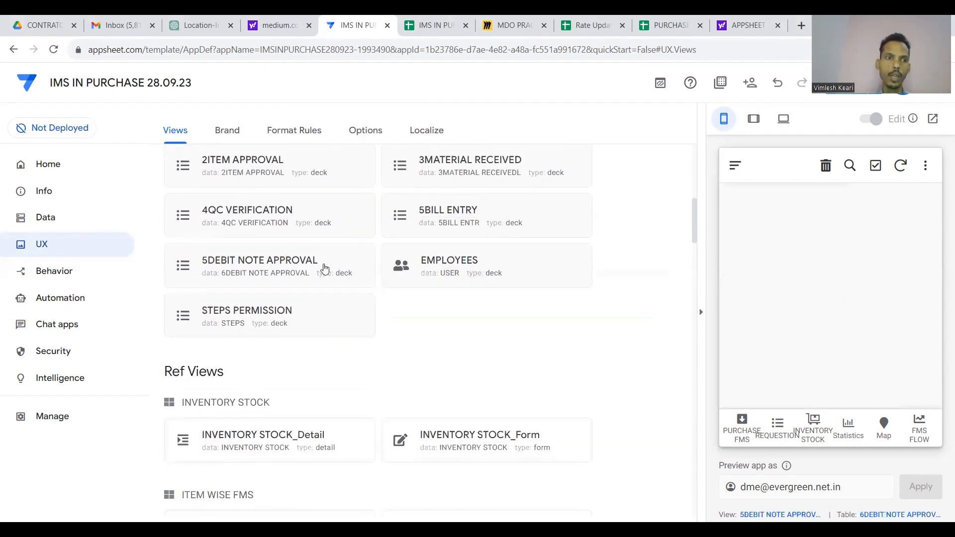
click(54, 280)
scroll(302, 282, down, 4)
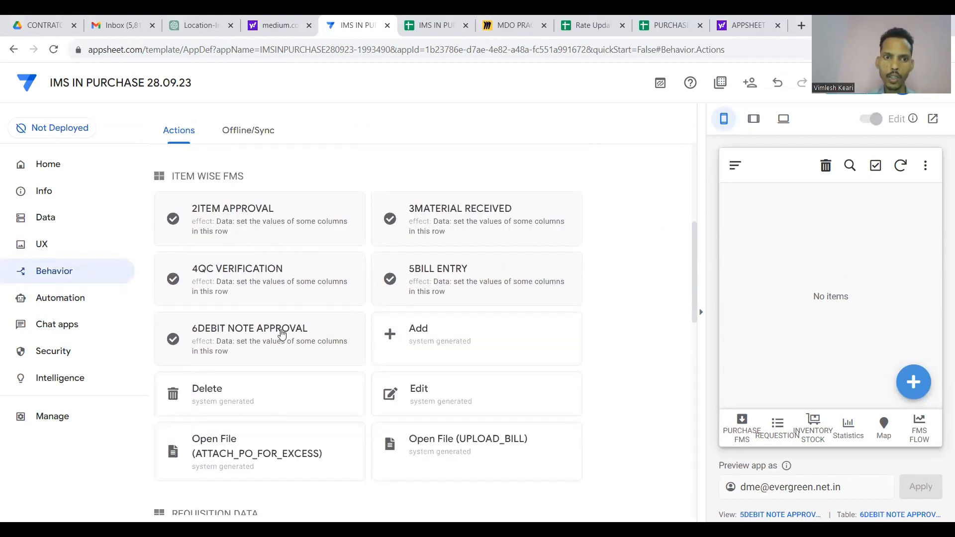
Add the 3MATERIAL RECEIVED action to the 3MATERIAL RECEIVED view's action bar.
click(72, 251)
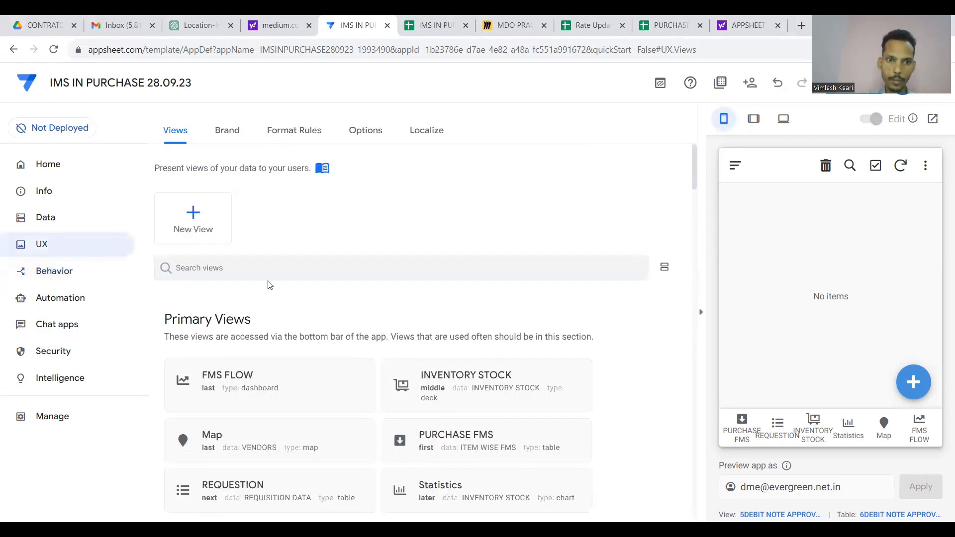
scroll(267, 284, down, 6)
click(269, 262)
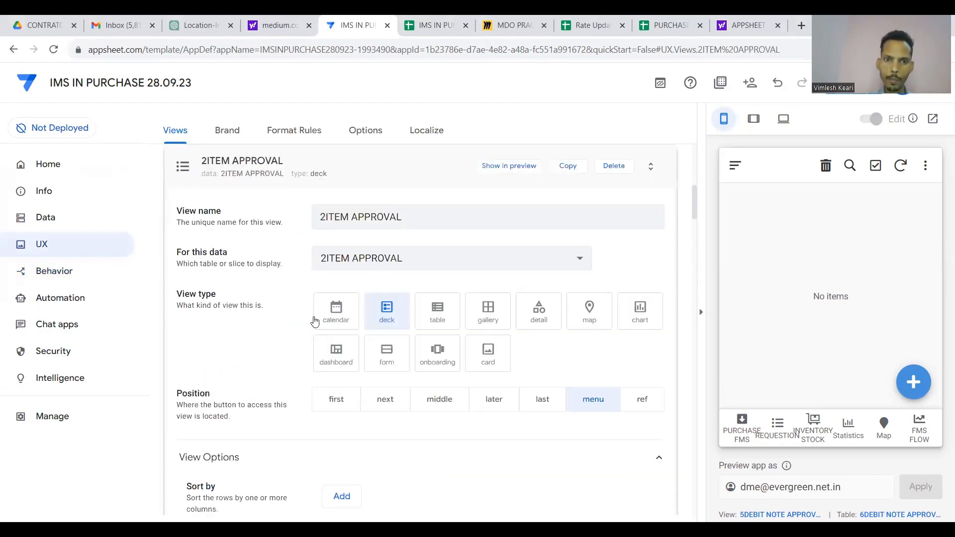
scroll(395, 300, down, 14)
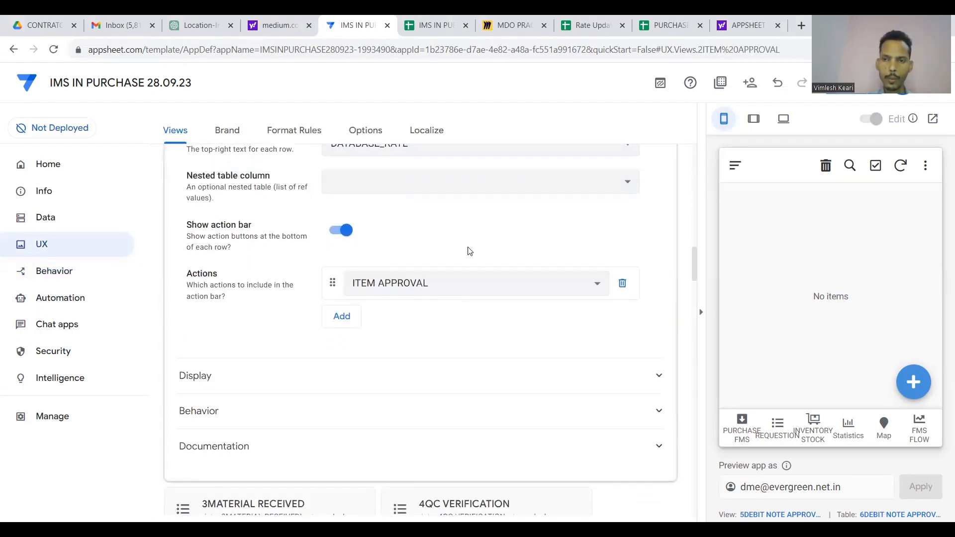
scroll(490, 198, up, 12)
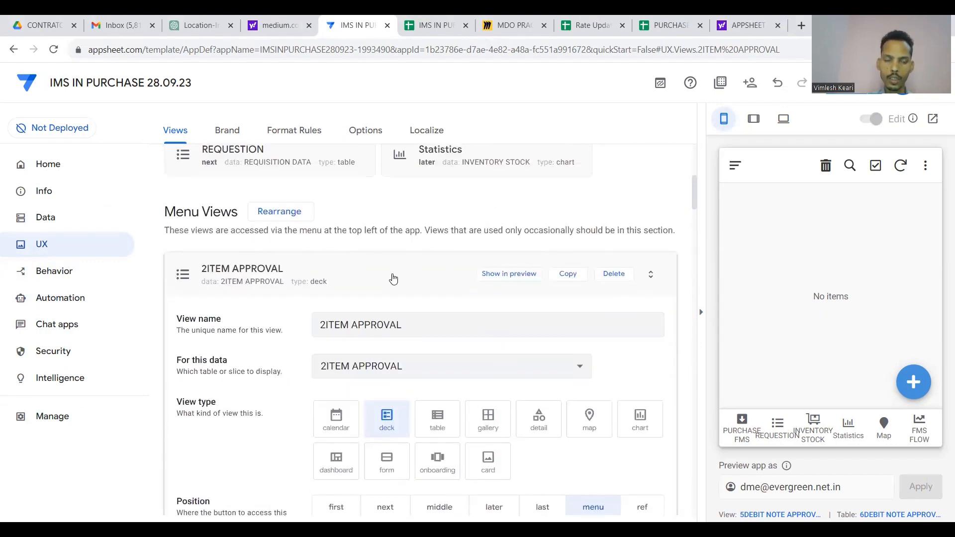
click(391, 277)
click(445, 279)
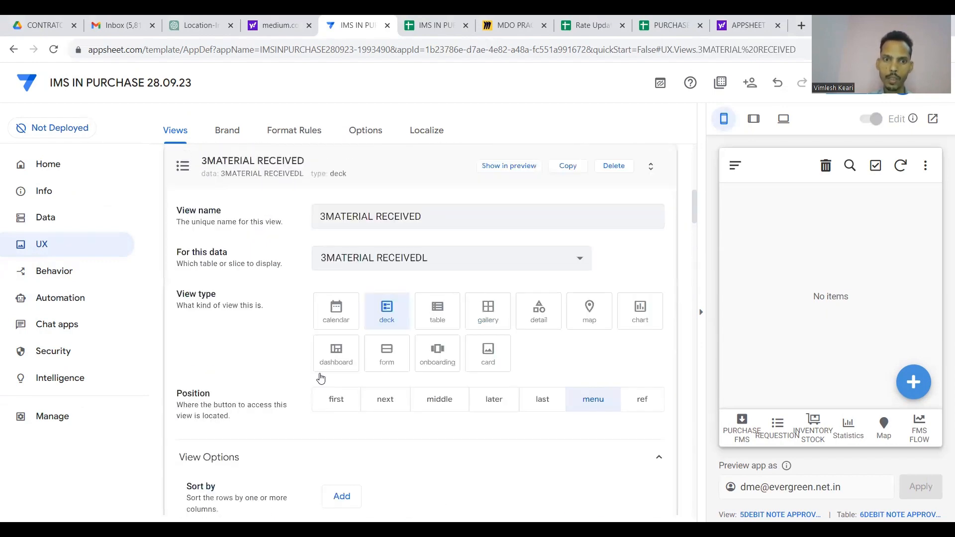
scroll(293, 397, down, 12)
scroll(294, 396, down, 3)
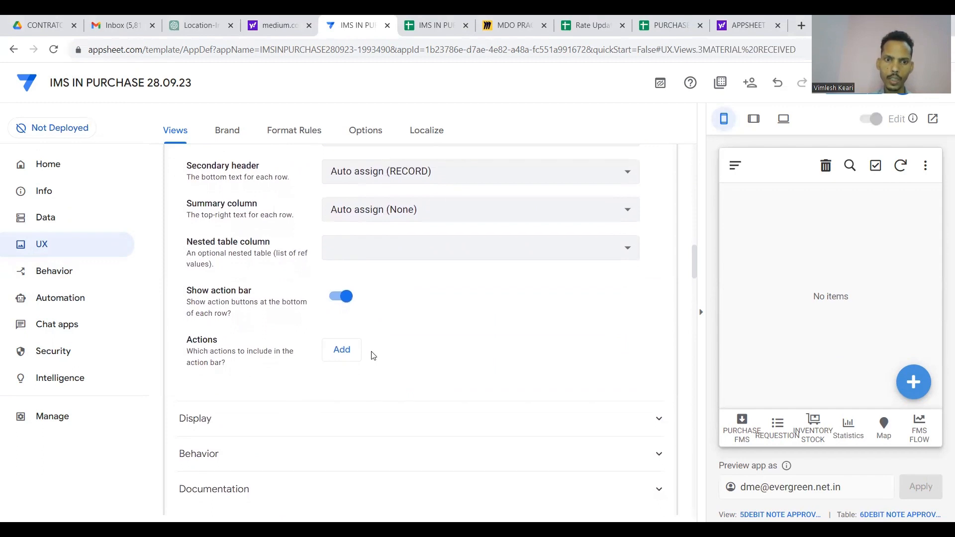
click(354, 349)
click(394, 349)
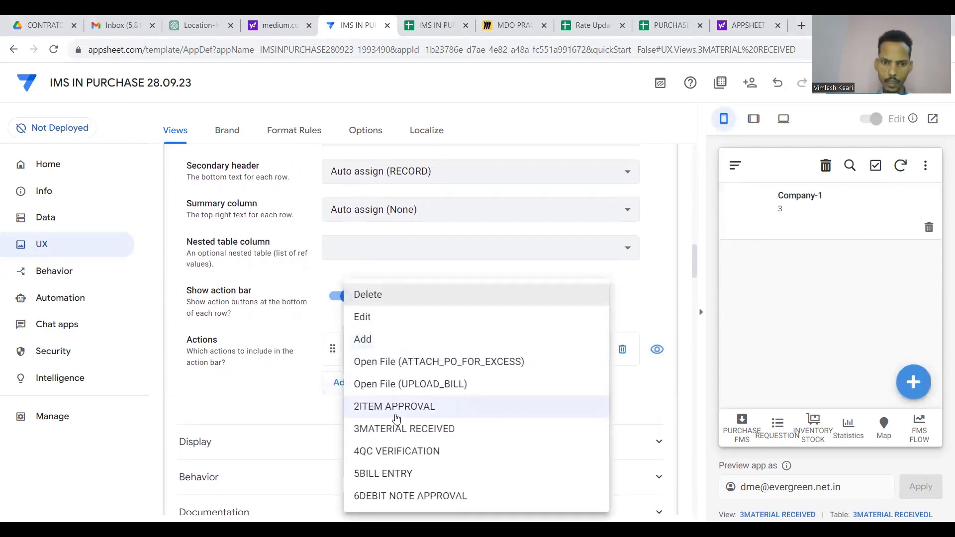
click(424, 433)
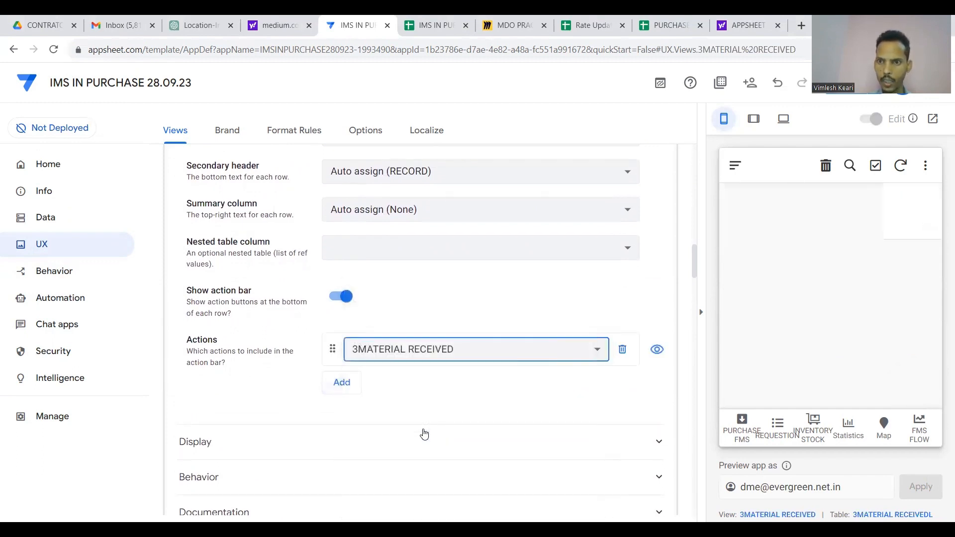
scroll(586, 316, up, 15)
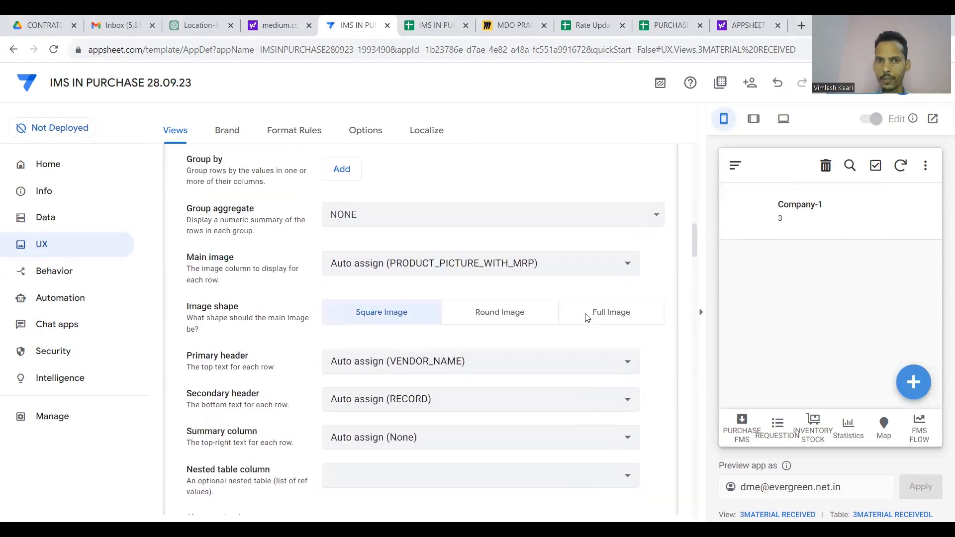
scroll(586, 318, up, 1)
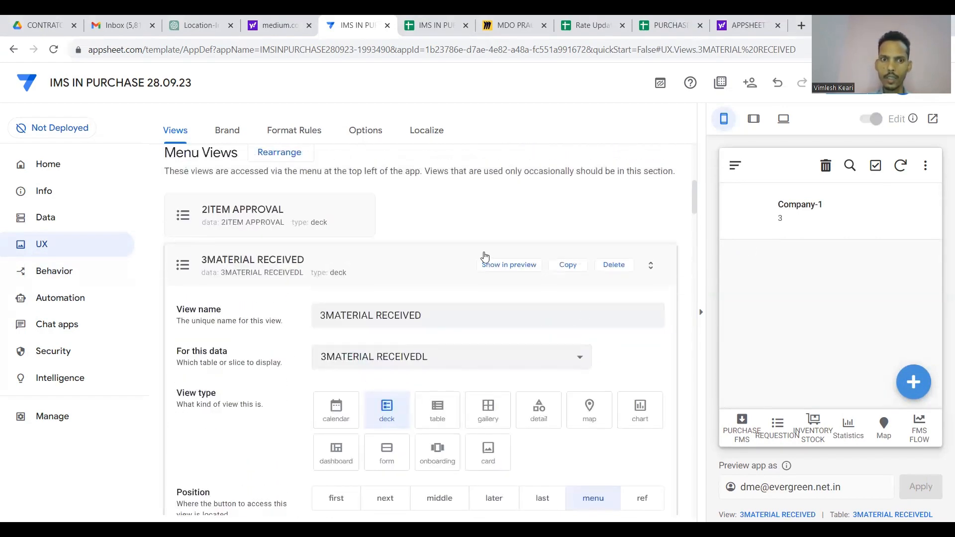
click(438, 254)
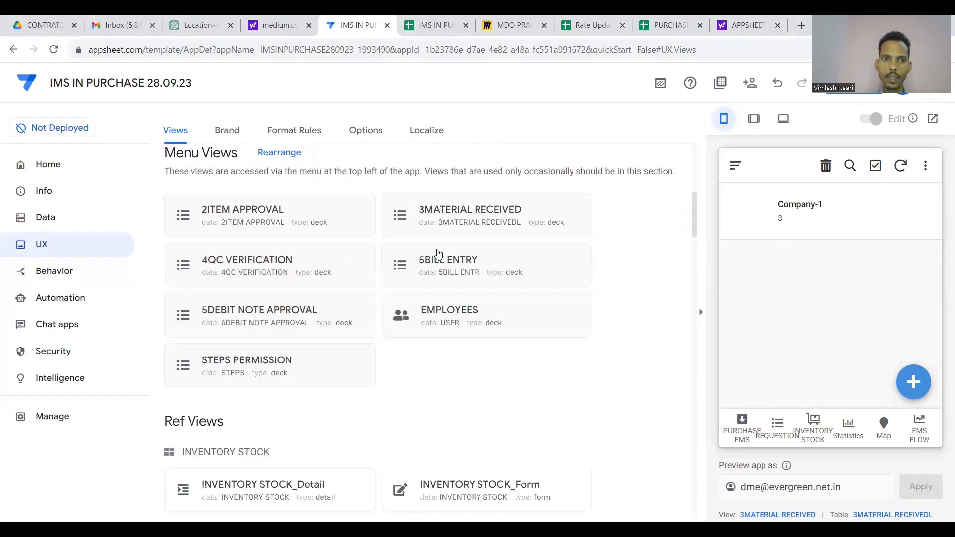
Add the 4QC VERIFICATION action to the 4QC VERIFICATION view's action bar.
click(312, 268)
scroll(384, 311, down, 14)
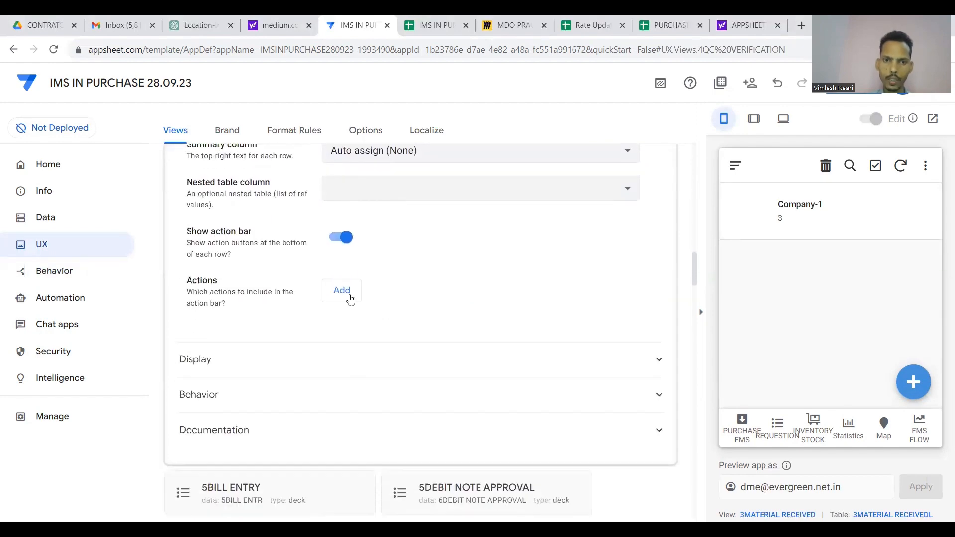
click(350, 299)
click(404, 299)
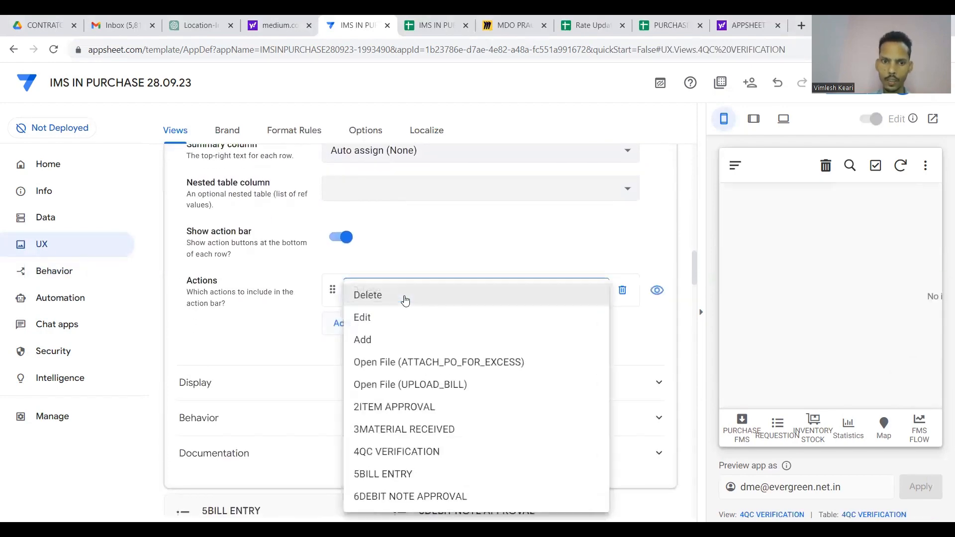
click(405, 452)
scroll(437, 330, up, 15)
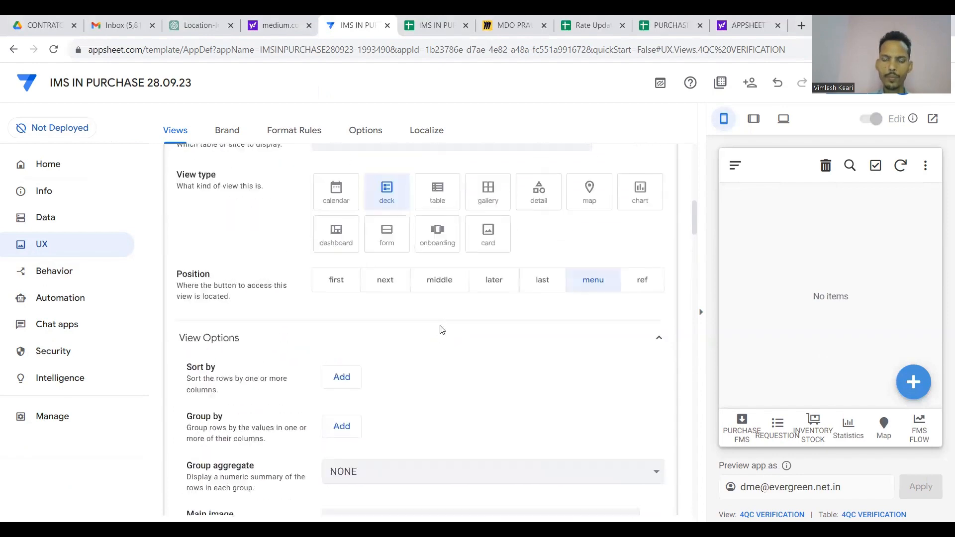
scroll(441, 329, up, 5)
click(411, 297)
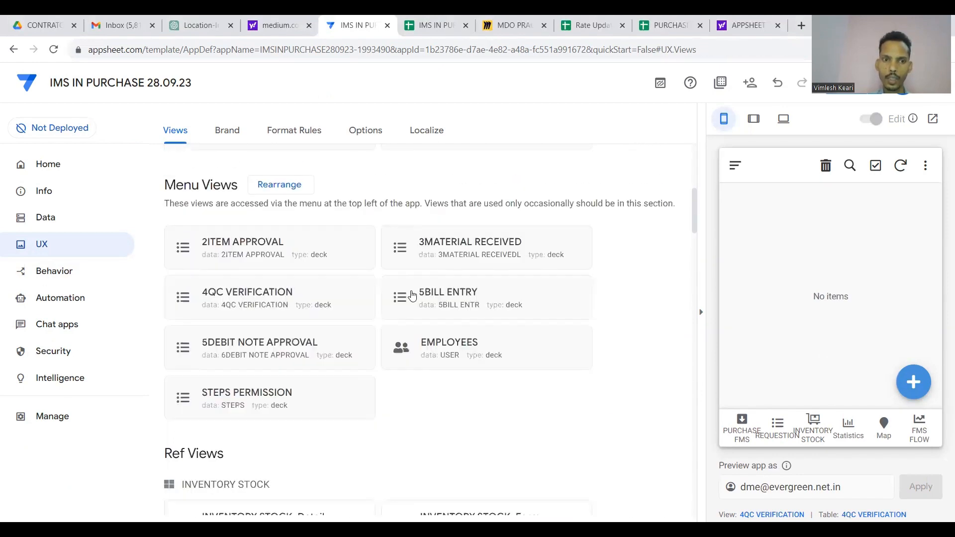
Add the 5BILL ENTRY action to the 5BILL ENTRY view's action bar.
click(449, 302)
scroll(381, 389, down, 10)
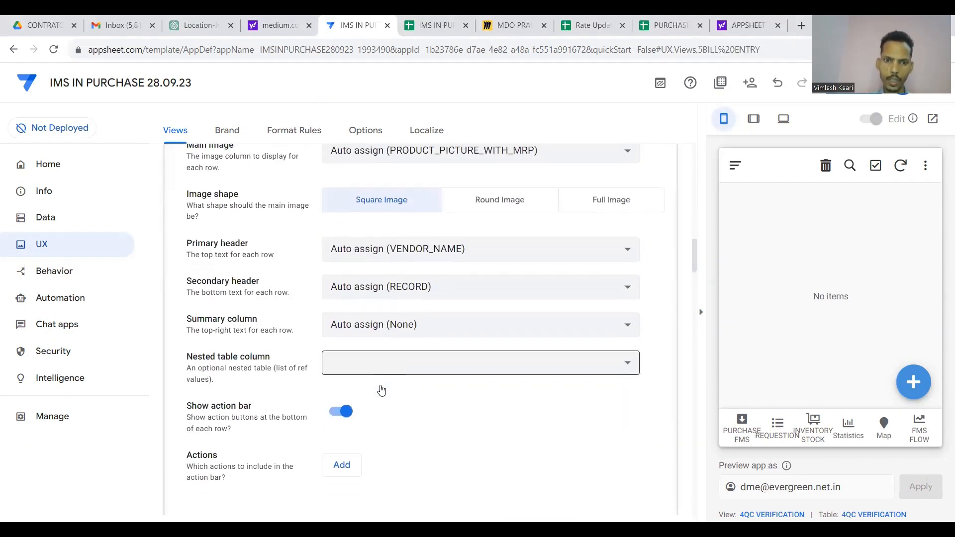
click(345, 404)
click(409, 405)
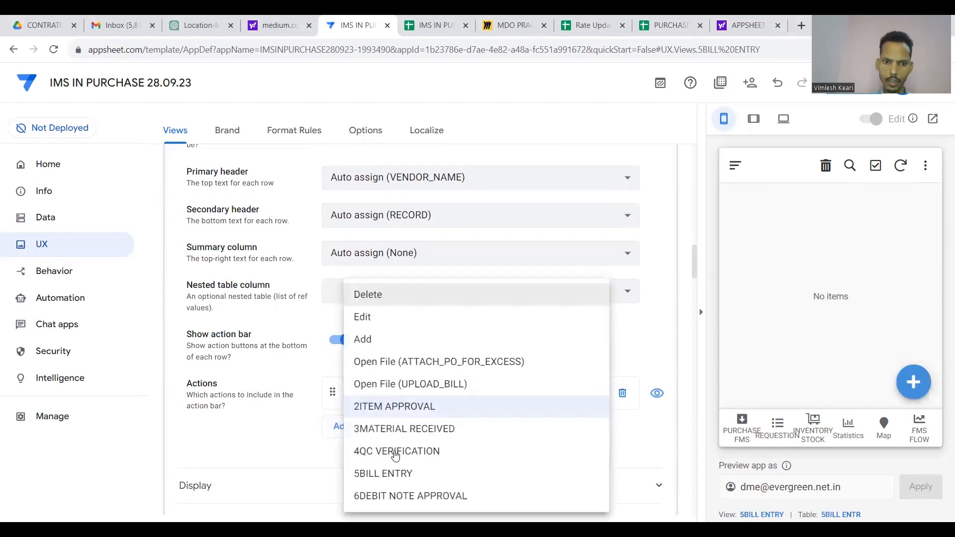
click(395, 472)
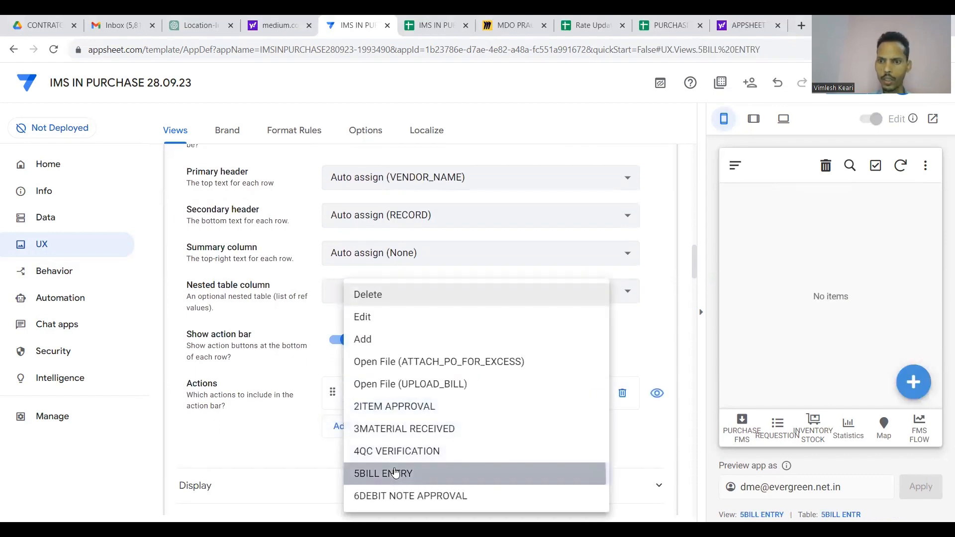
scroll(455, 328, up, 10)
scroll(458, 324, up, 3)
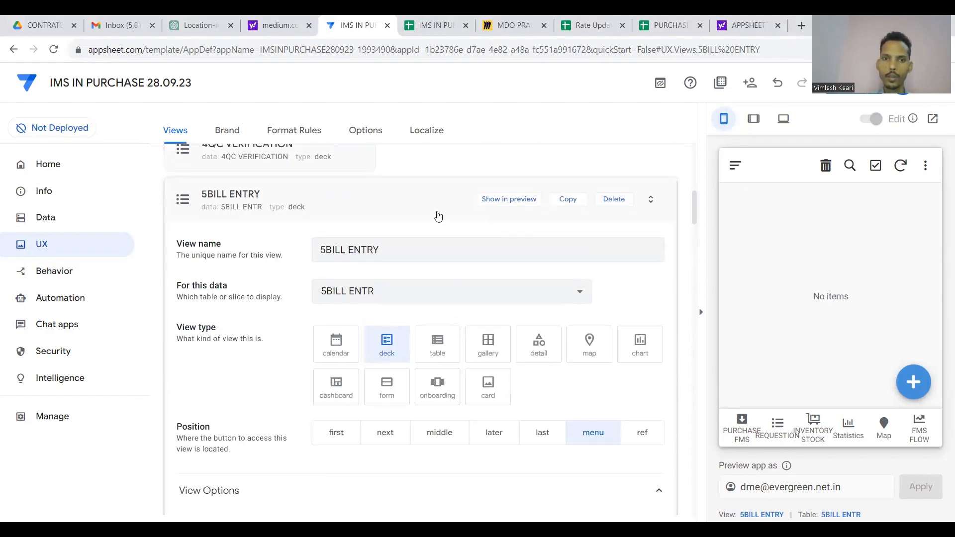
click(433, 204)
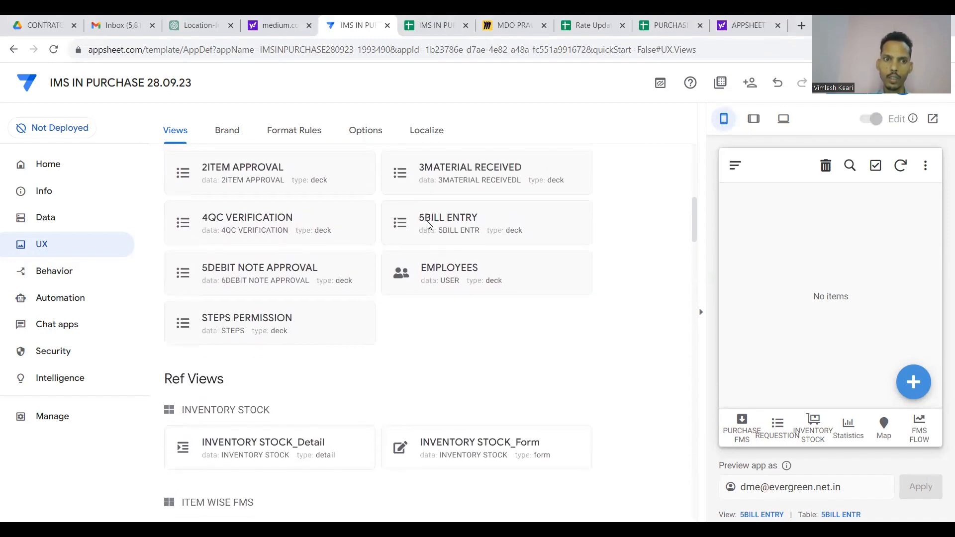
Rename the 5DEBIT NOTE APPROVAL view to 6DEBIT NOTE APPROVAL.
click(320, 277)
click(324, 216)
key(BackSpace)
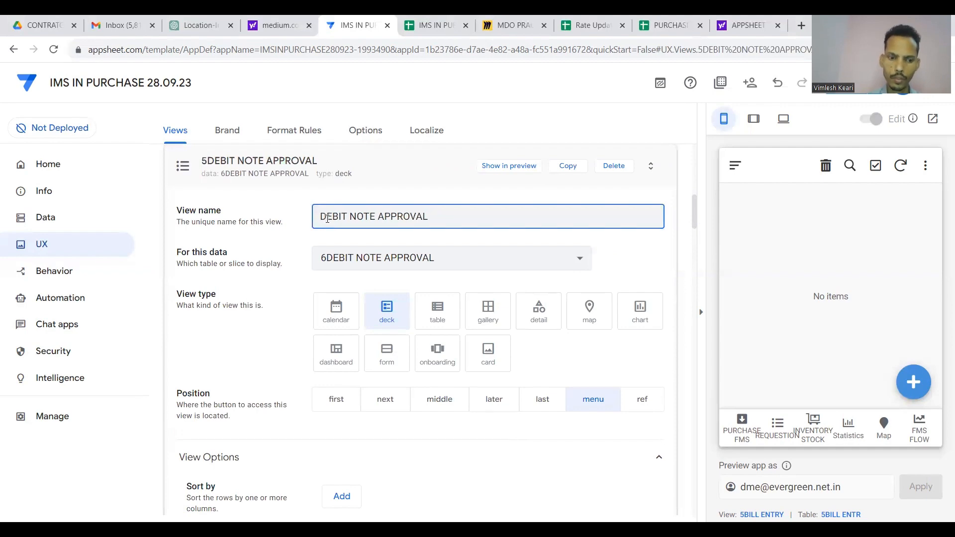
text(6)
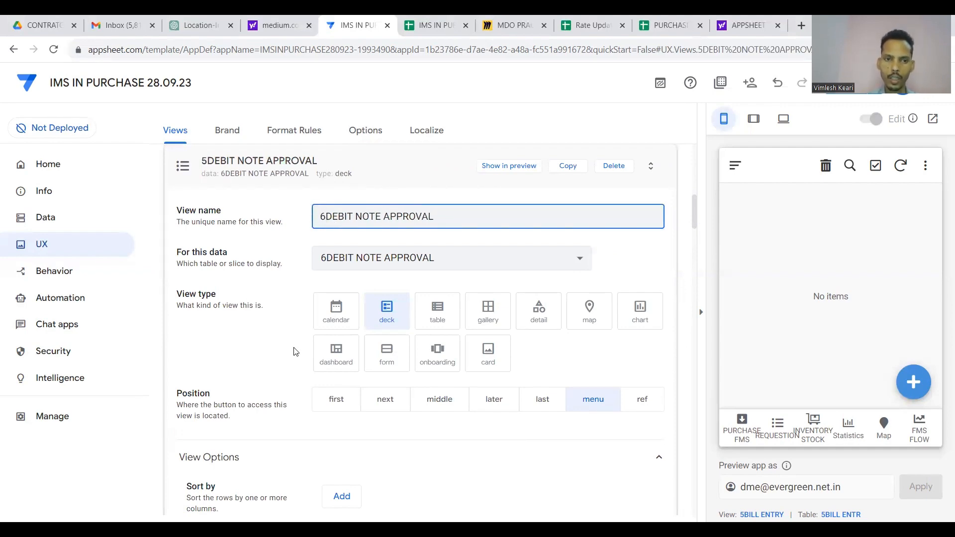
Add the 6DEBIT NOTE APPROVAL action to the view's action bar and save the app.
scroll(294, 351, down, 12)
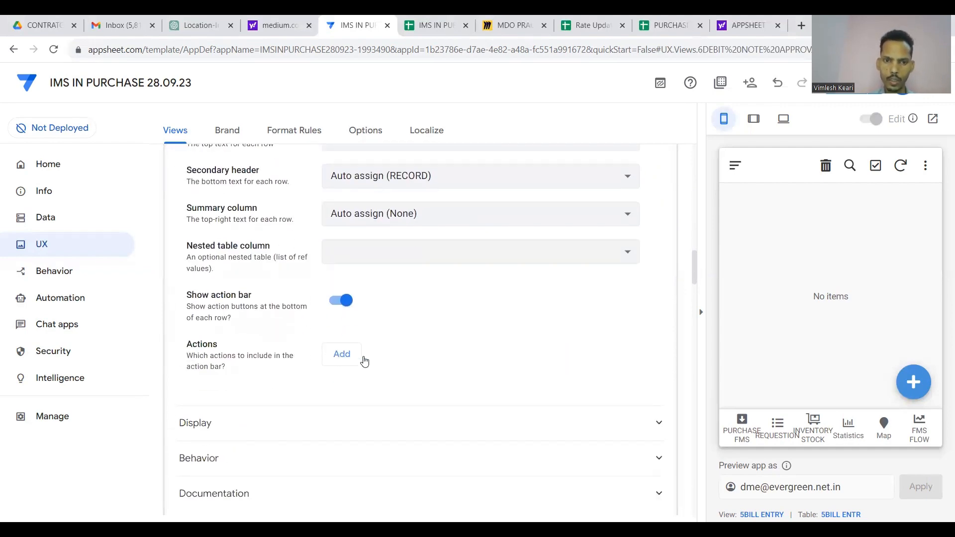
click(365, 360)
click(383, 494)
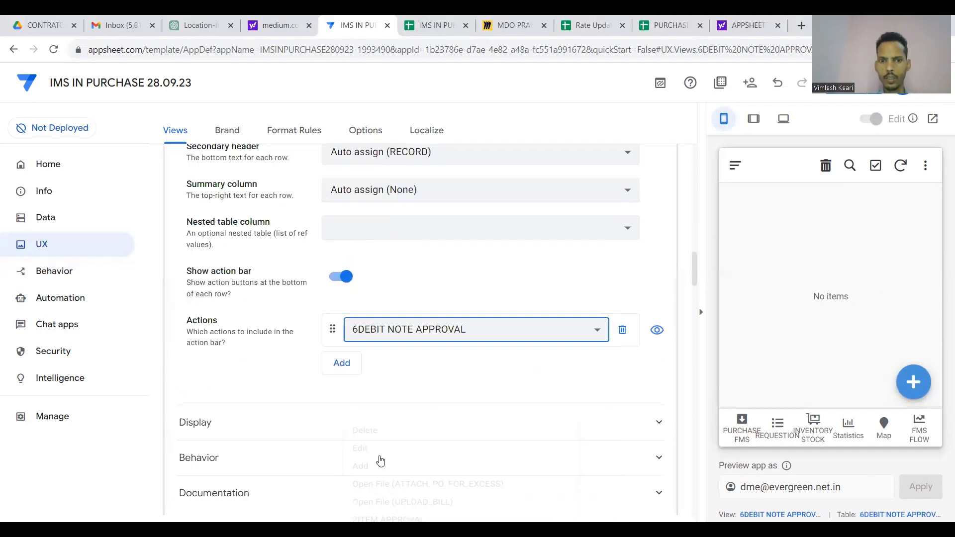
scroll(411, 405, up, 15)
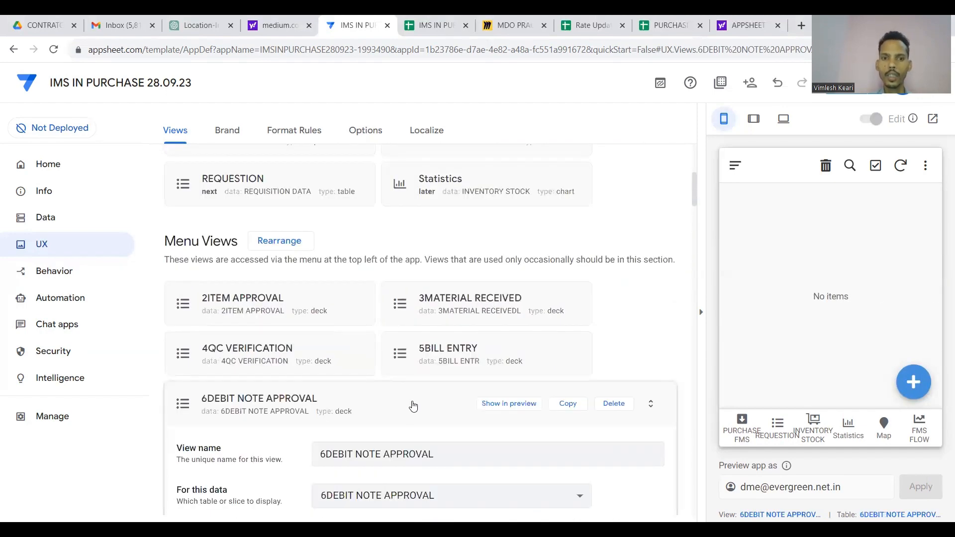
click(413, 406)
click(851, 85)
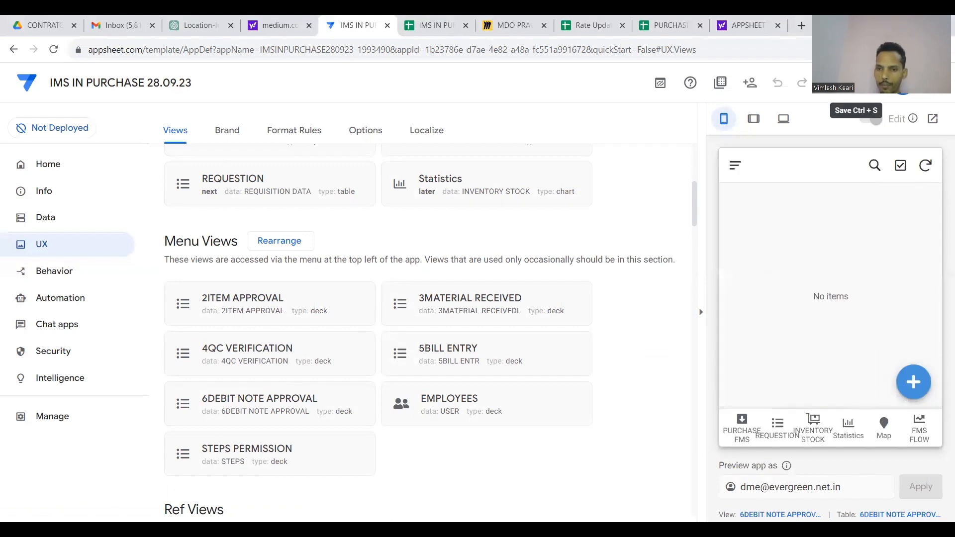
Check the 3MATERIAL RECEIVED tab under FMS FLOW, then open that action's permission condition.
click(921, 436)
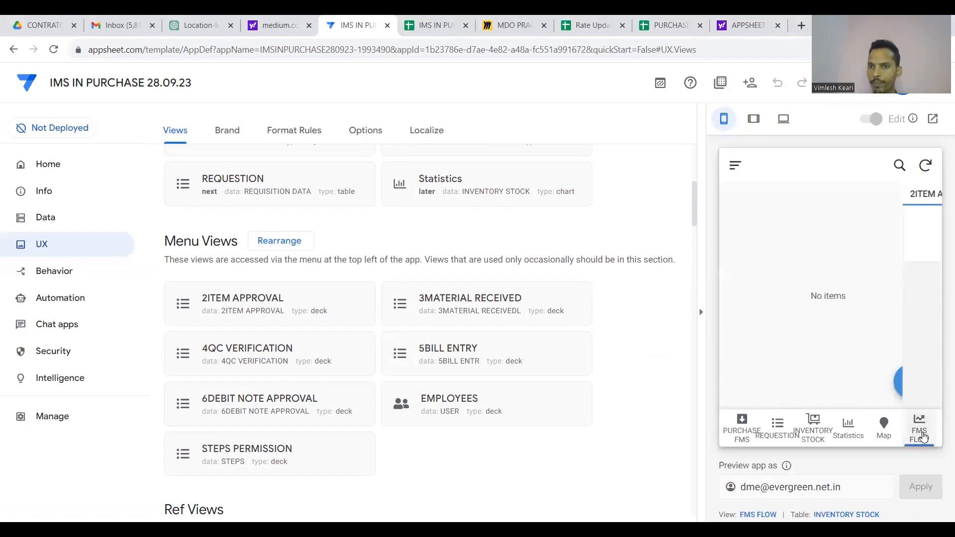
click(858, 199)
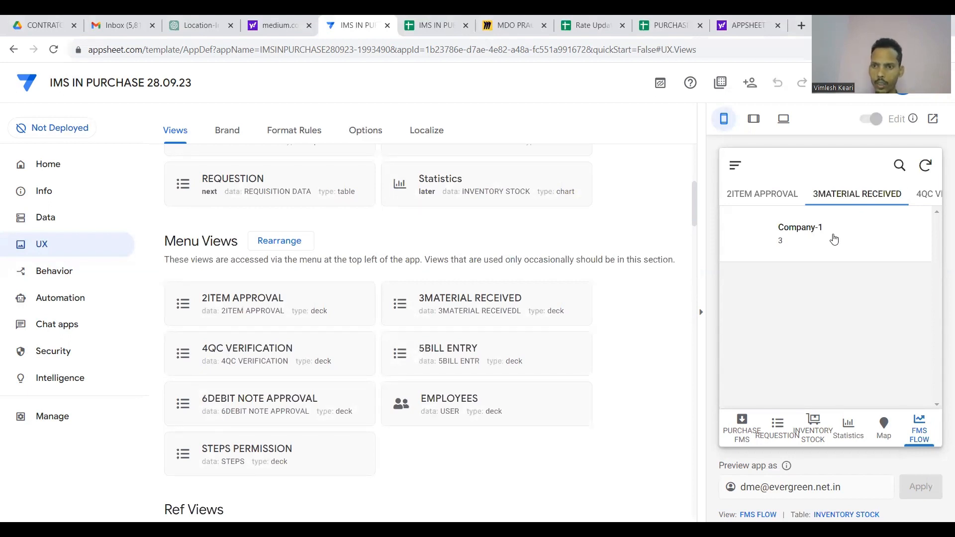
click(68, 276)
scroll(238, 353, down, 5)
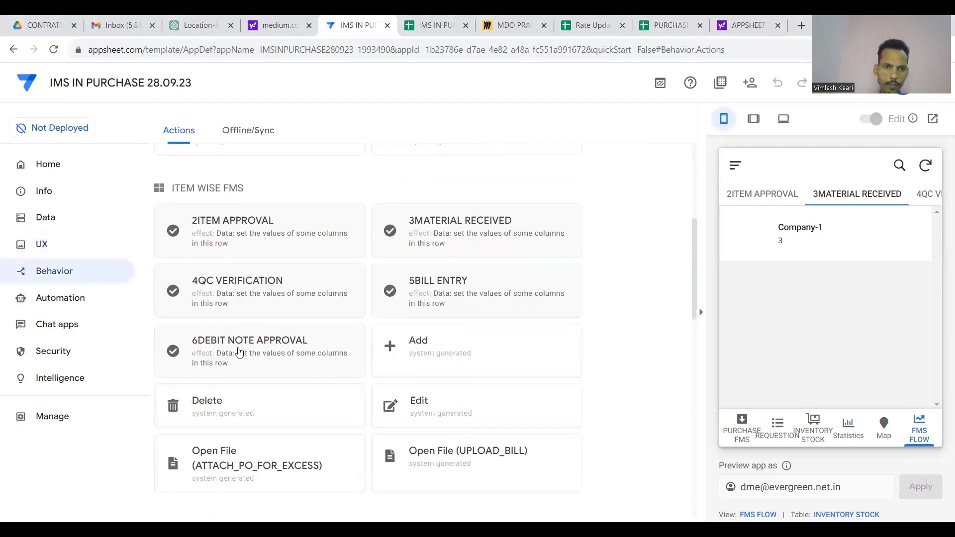
click(415, 242)
scroll(375, 335, down, 10)
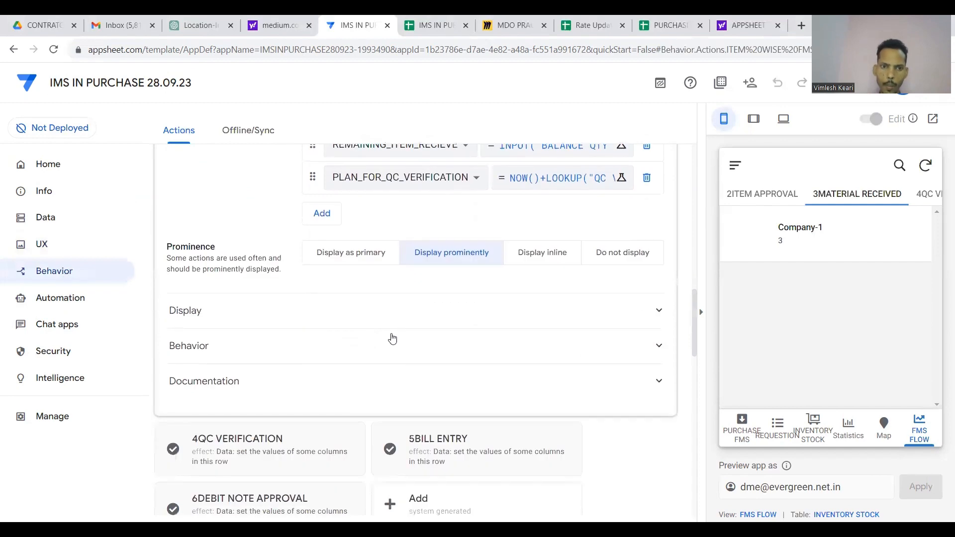
click(409, 322)
scroll(426, 341, down, 5)
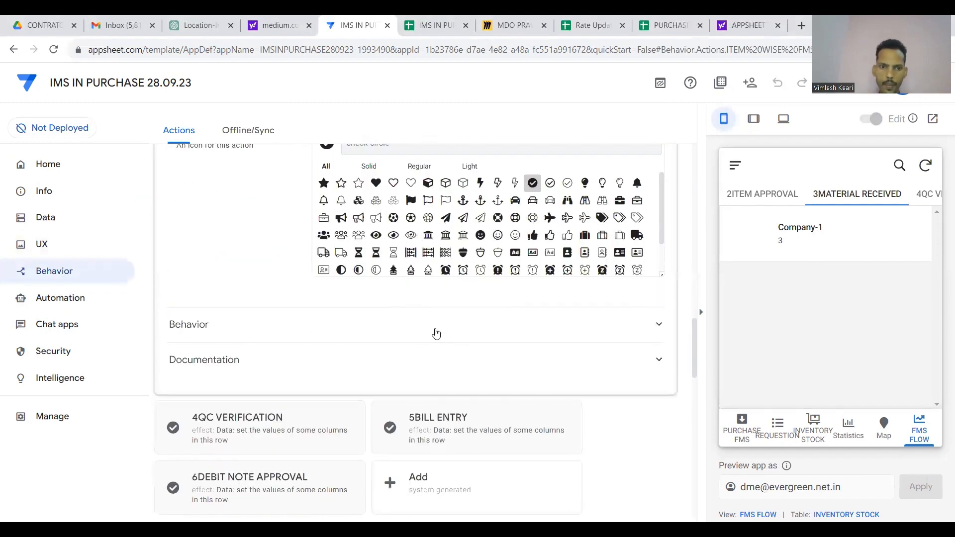
click(436, 324)
scroll(437, 328, down, 2)
click(472, 281)
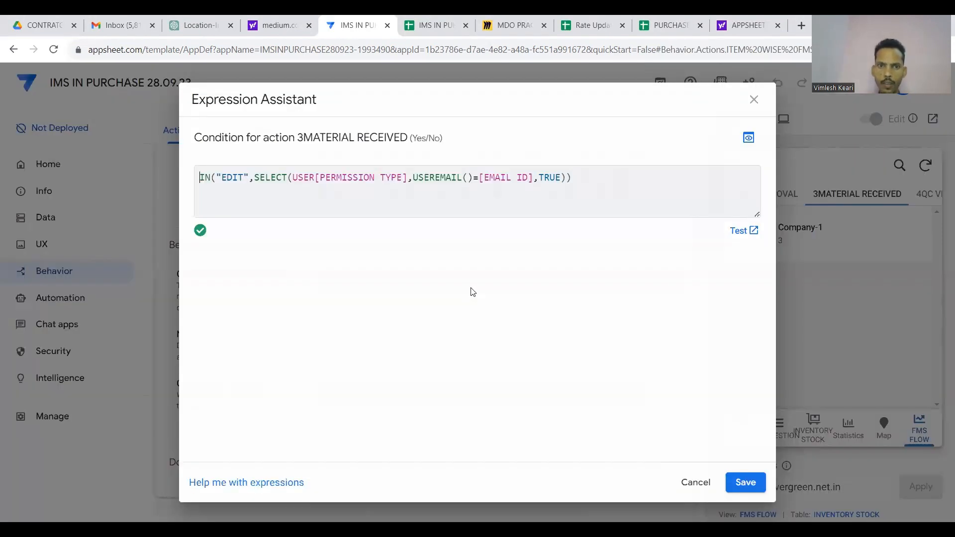
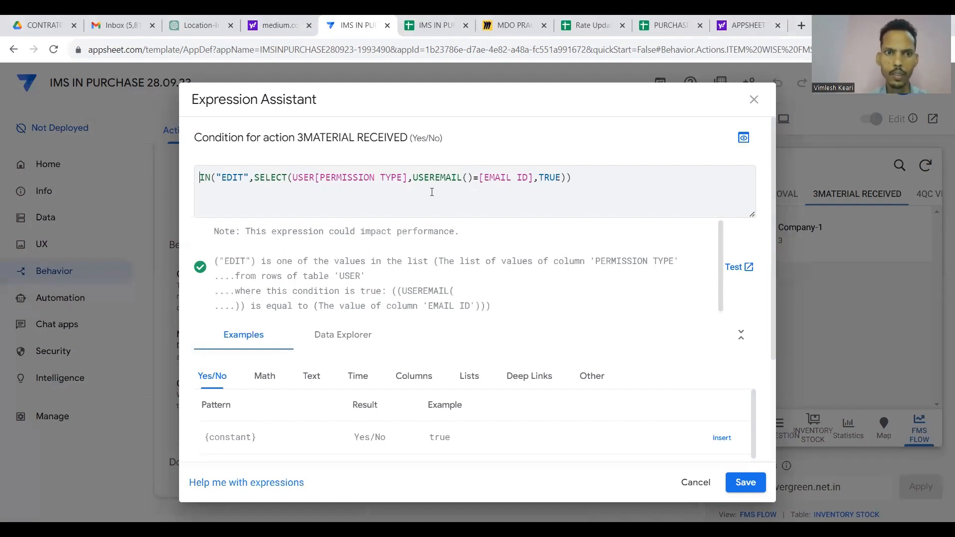
Close the 3MATERIAL RECEIVED condition editor and switch to the IMS IN PURCHASE spreadsheet.
key(Escape)
click(434, 24)
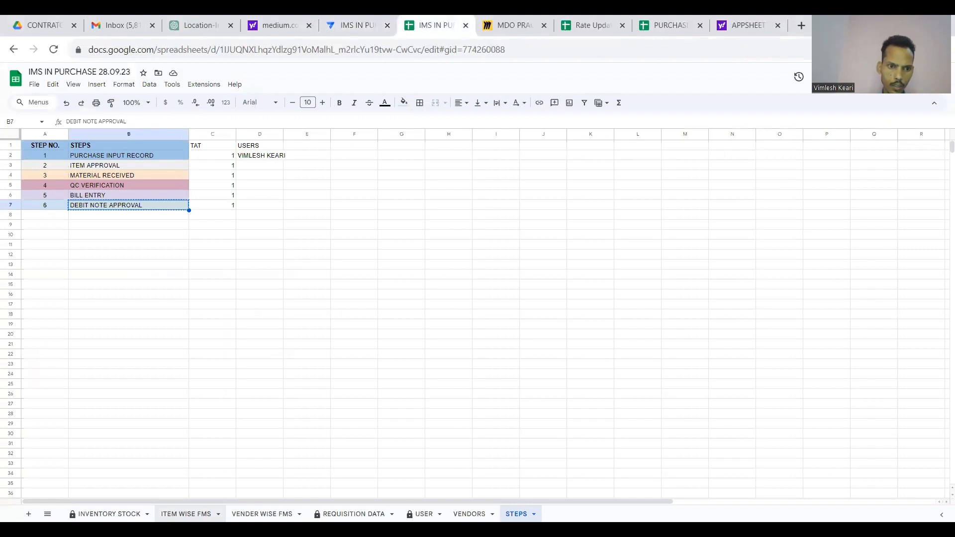
Look over the ITEM WISE FMS and USER sheets, then go back to the AppSheet editor.
click(186, 514)
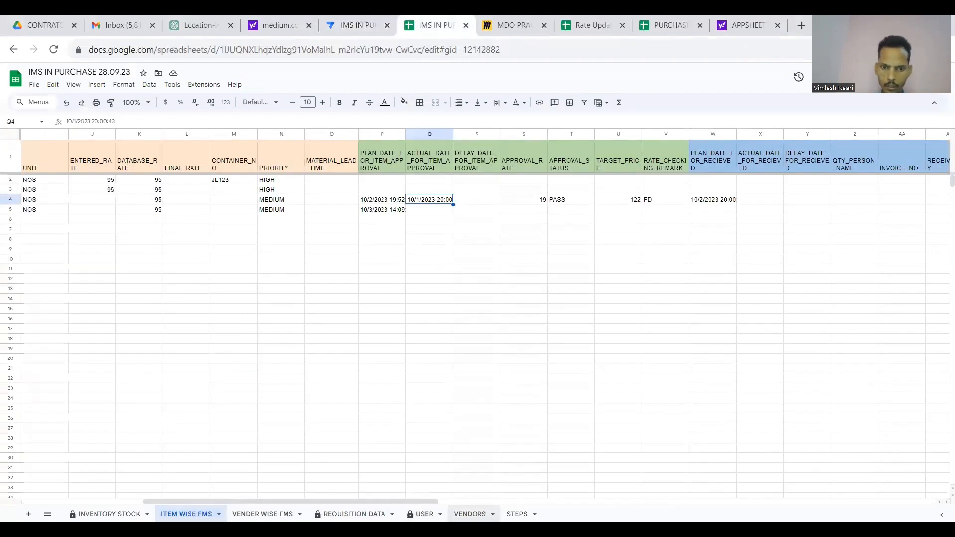
click(424, 514)
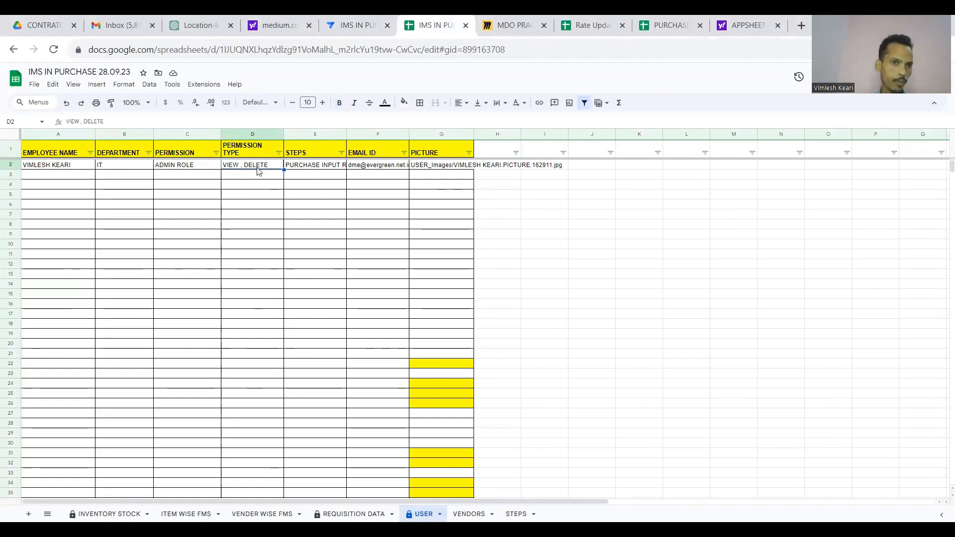
click(365, 26)
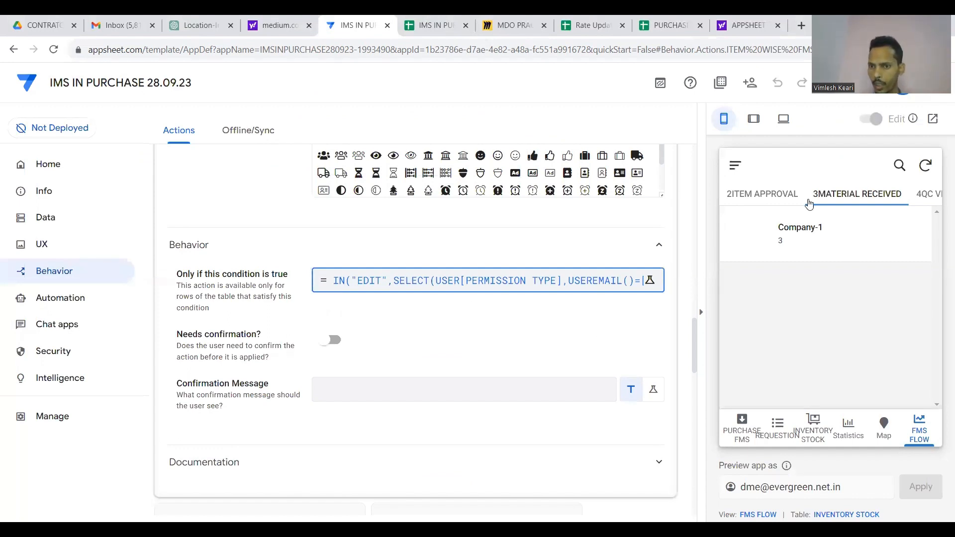
Browse the preview's approval lists, then open the EMPLOYEES view.
click(792, 194)
click(847, 198)
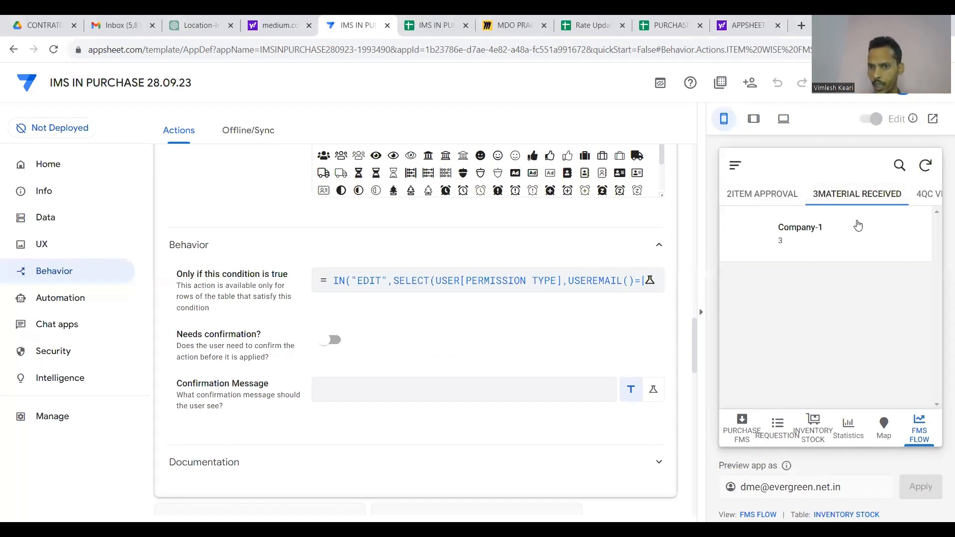
click(735, 166)
scroll(793, 325, down, 1)
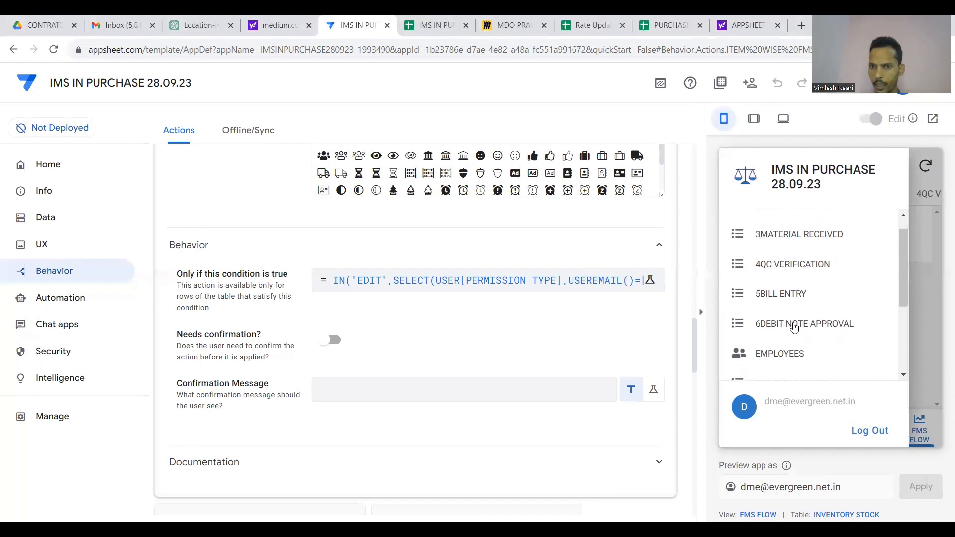
click(780, 352)
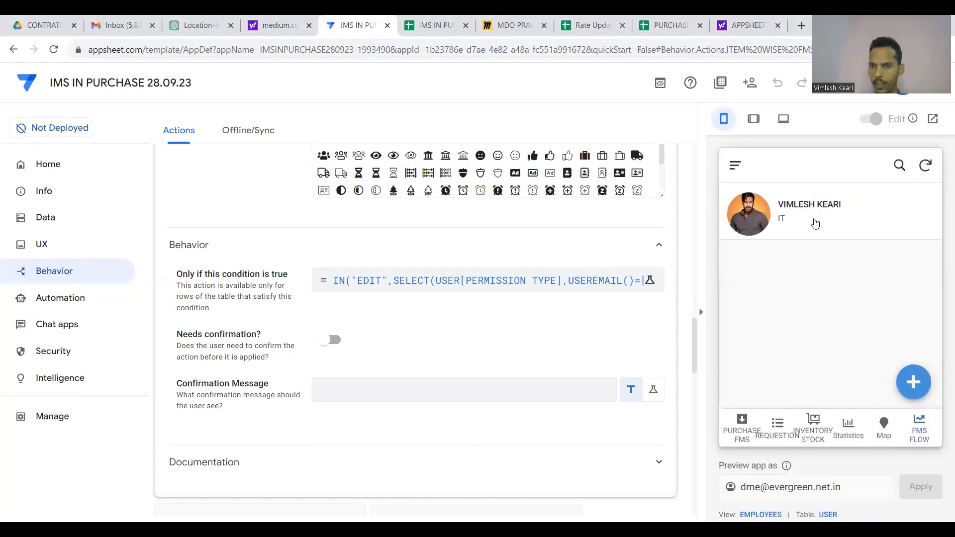
Set the user's PERMISSION TYPE to VIEW, EDIT, DELETE, save, and return to FMS FLOW.
click(814, 223)
scroll(920, 364, down, 3)
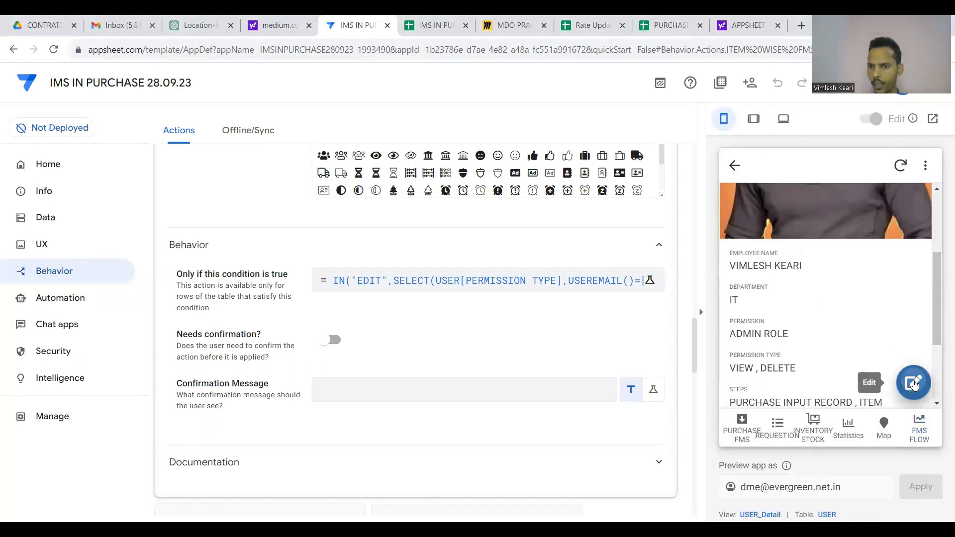
click(914, 385)
scroll(861, 347, down, 2)
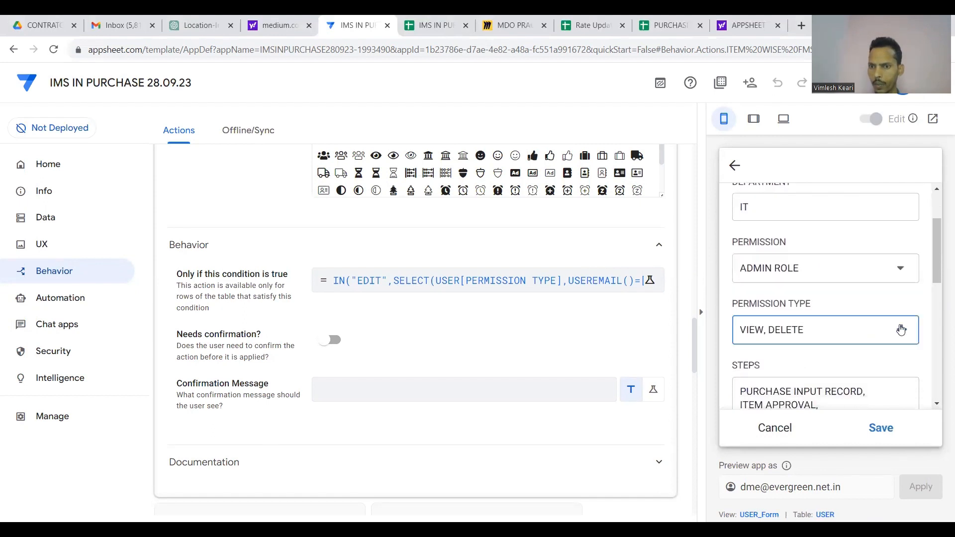
click(900, 329)
click(757, 235)
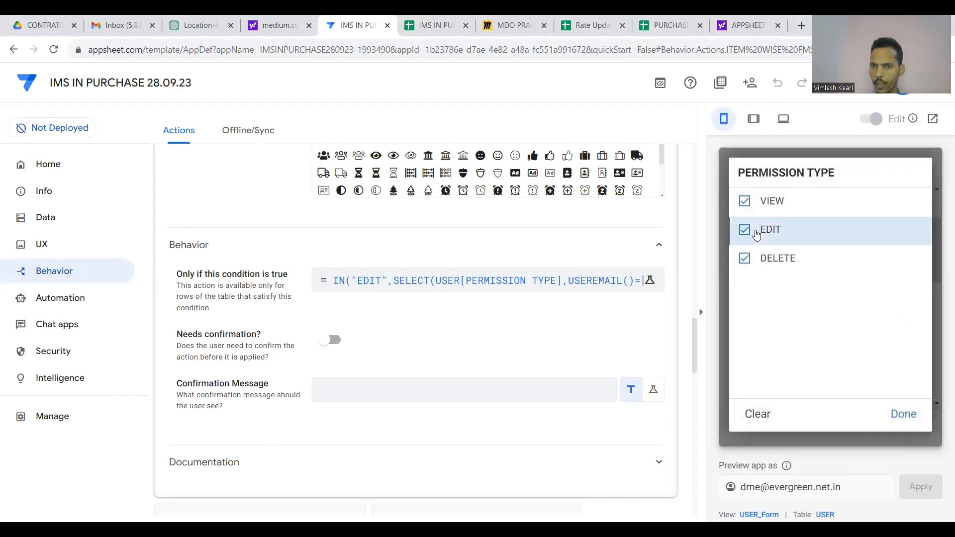
click(899, 416)
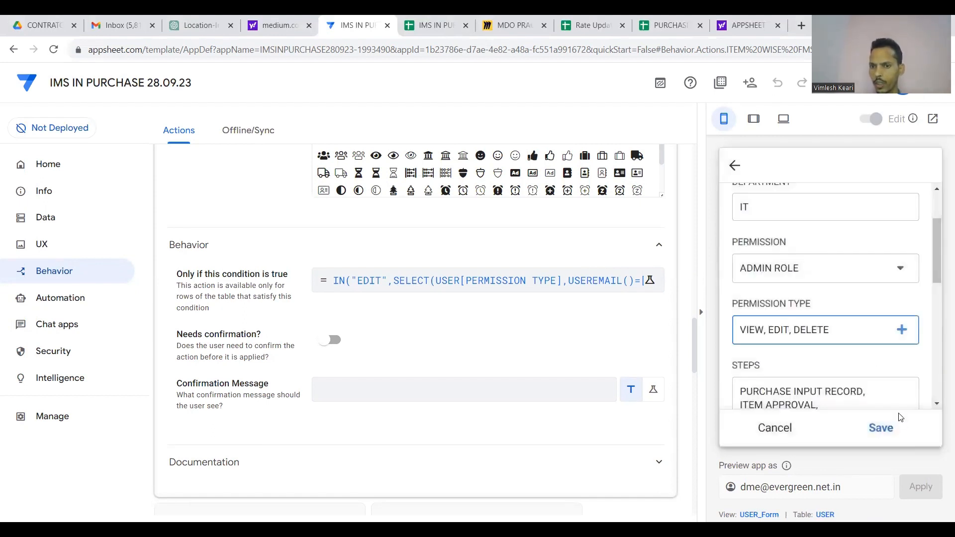
click(883, 431)
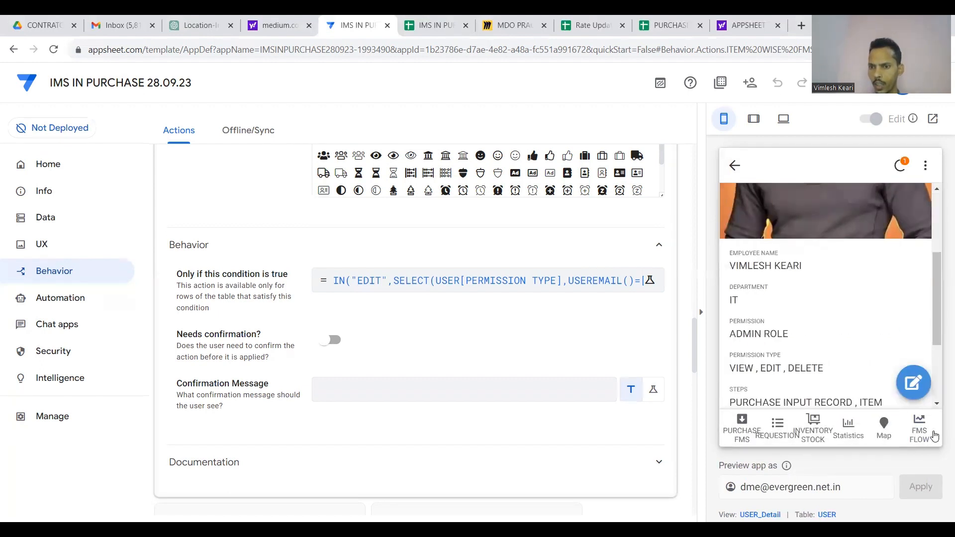
click(932, 434)
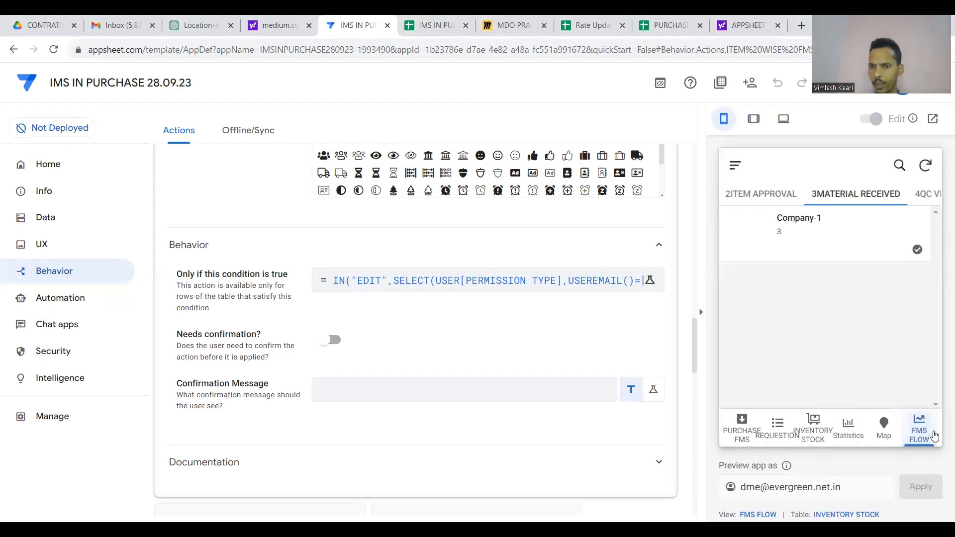
Open the Company-1 material received form and enter the receiving person's name.
click(919, 252)
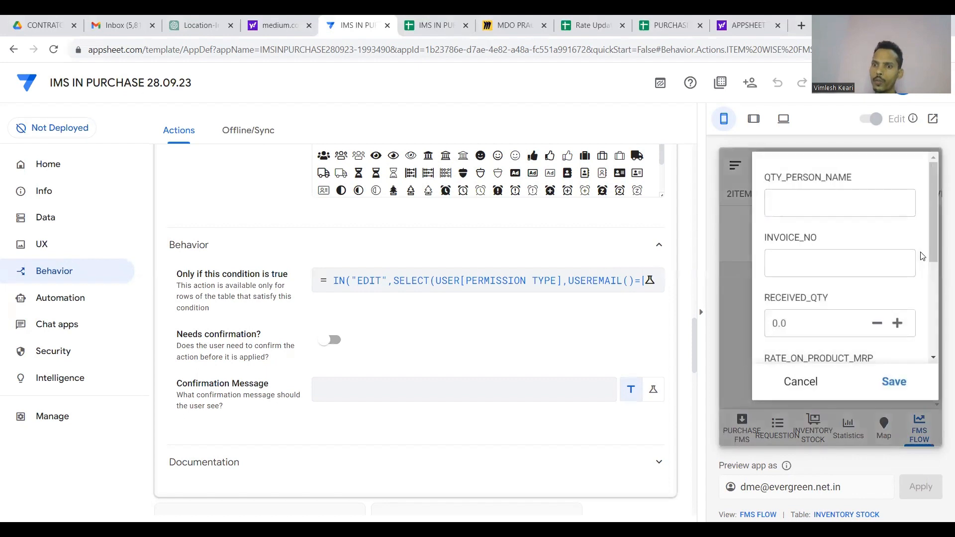
scroll(865, 221, down, 5)
scroll(864, 220, up, 4)
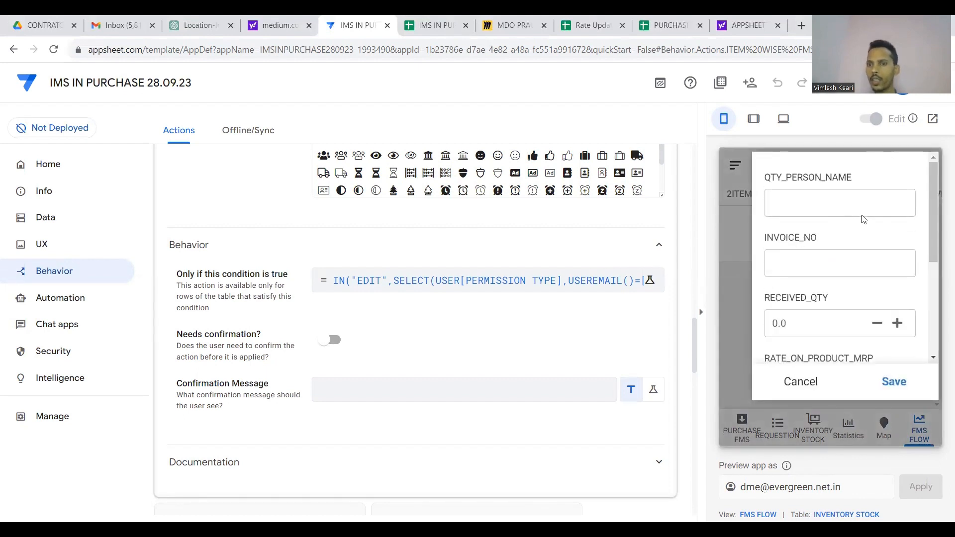
click(802, 381)
click(918, 252)
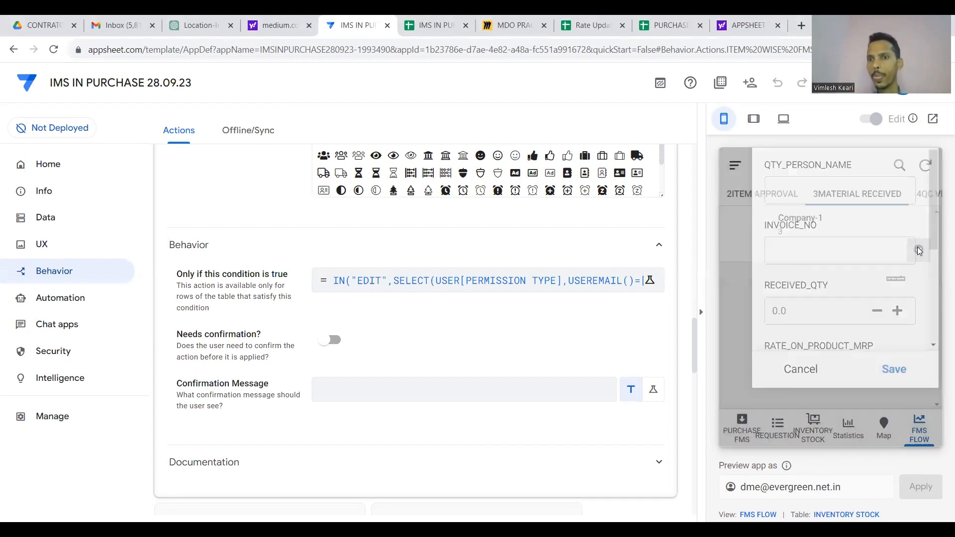
scroll(835, 200, down, 5)
scroll(834, 199, up, 5)
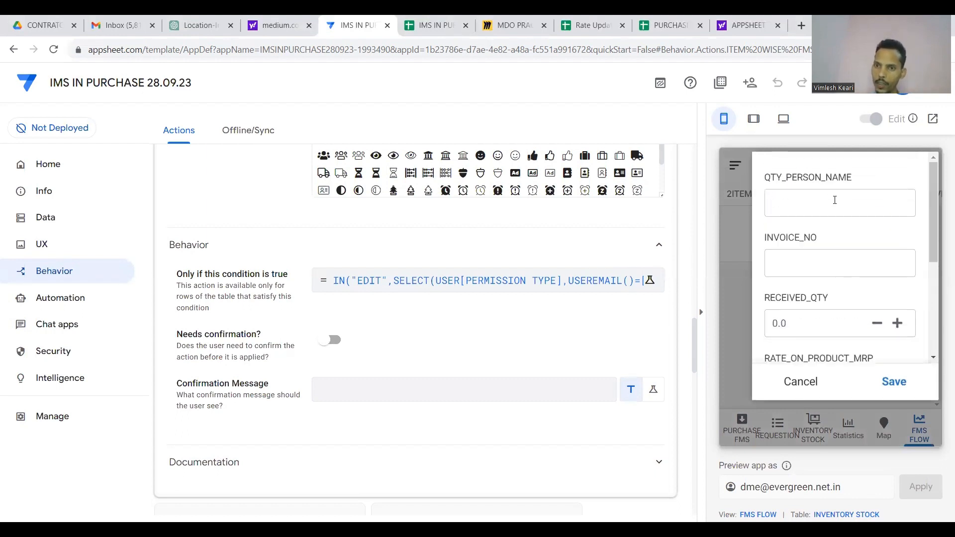
click(835, 200)
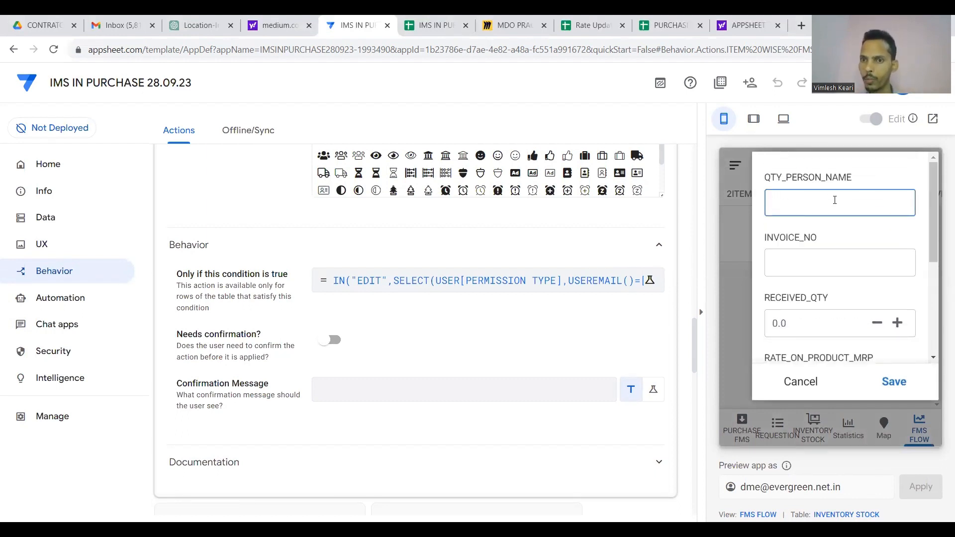
scroll(834, 200, down, 4)
scroll(834, 200, up, 4)
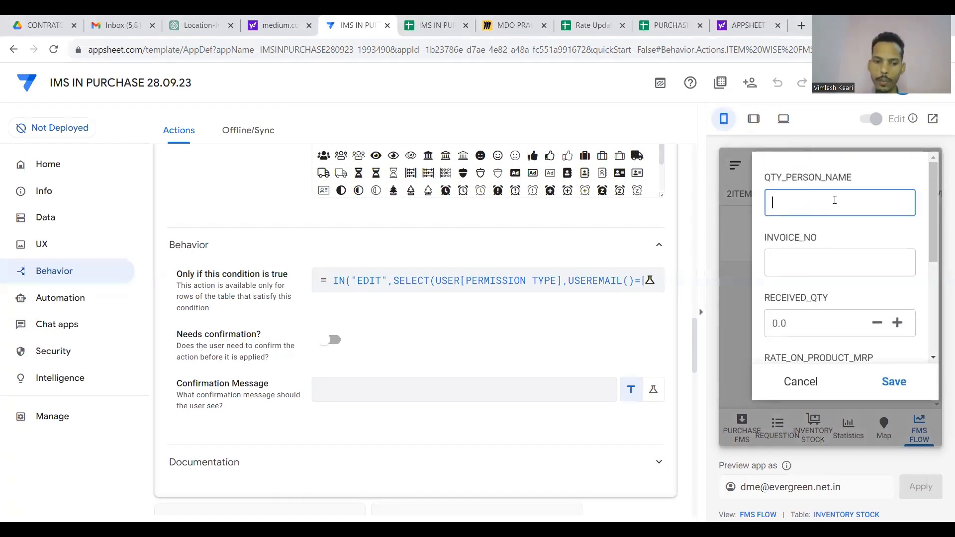
text(VIMLESH)
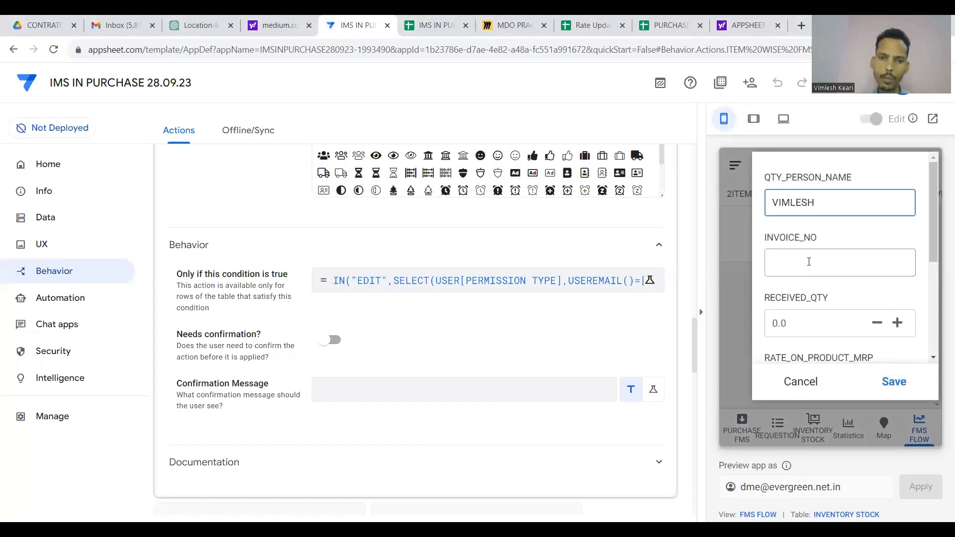
Enter invoice number 123, raise the received quantity by two, set rate 12, and save.
click(808, 262)
text(123)
scroll(845, 263, down, 1)
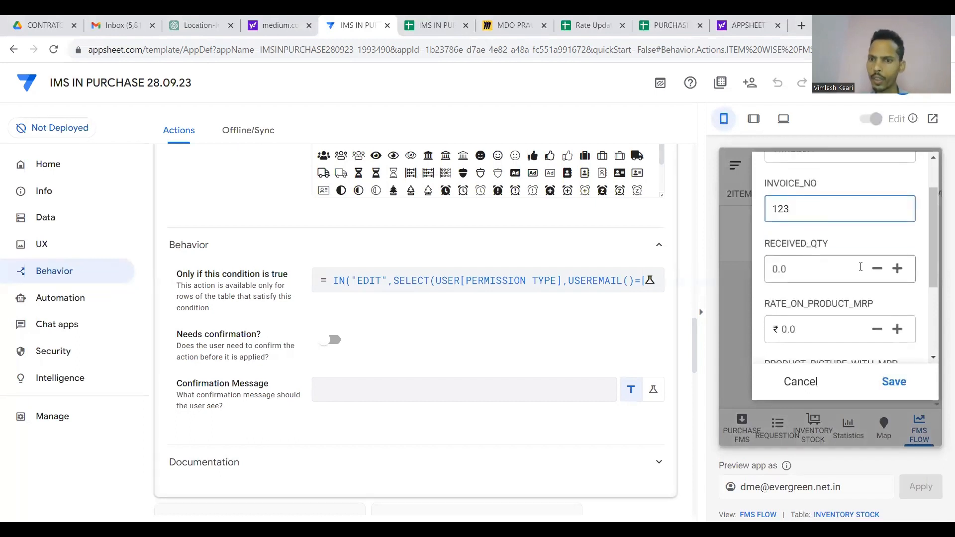
click(897, 269)
click(897, 269)
click(898, 269)
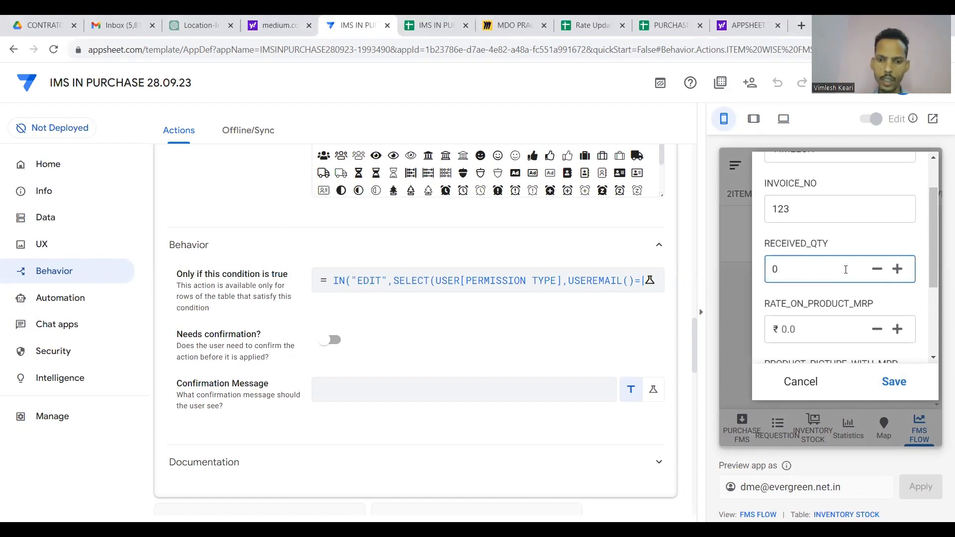
click(838, 322)
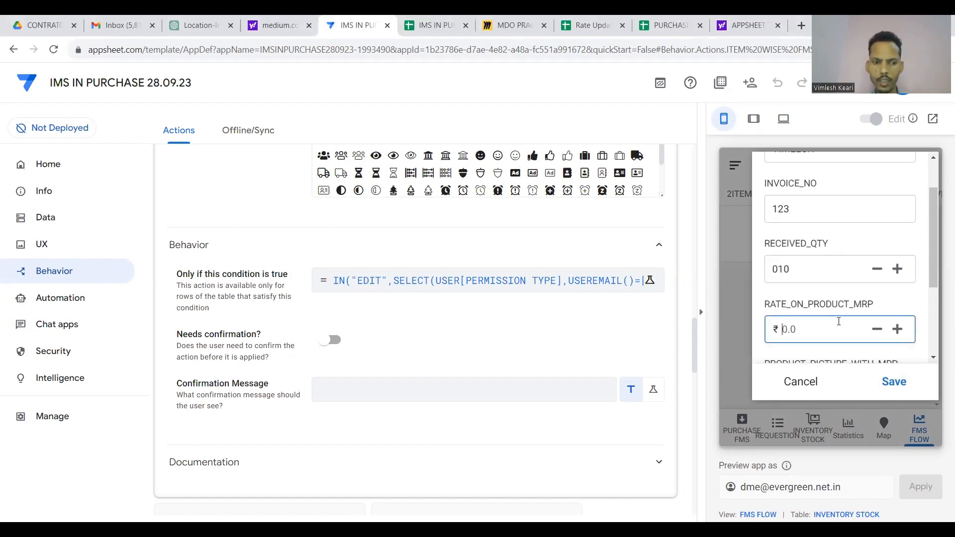
text(12)
scroll(840, 313, down, 3)
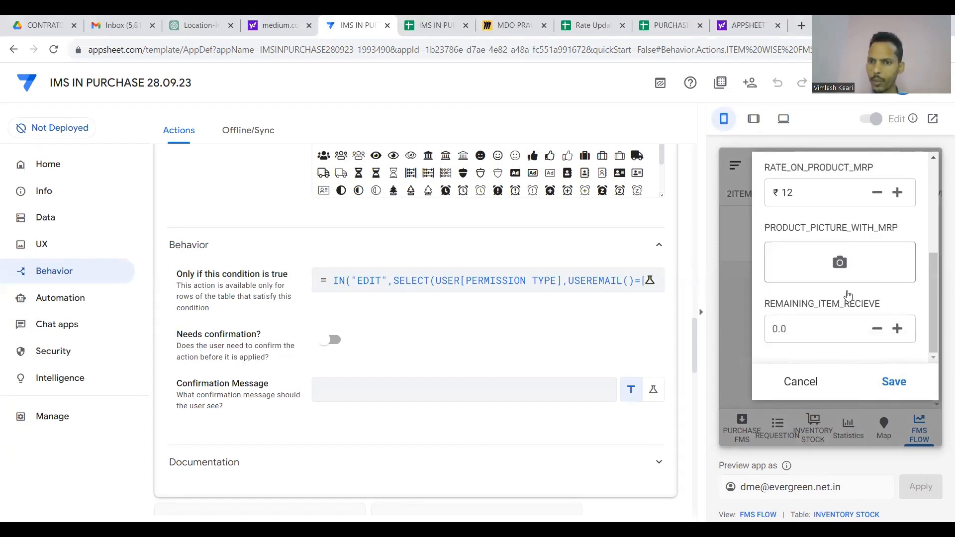
click(791, 339)
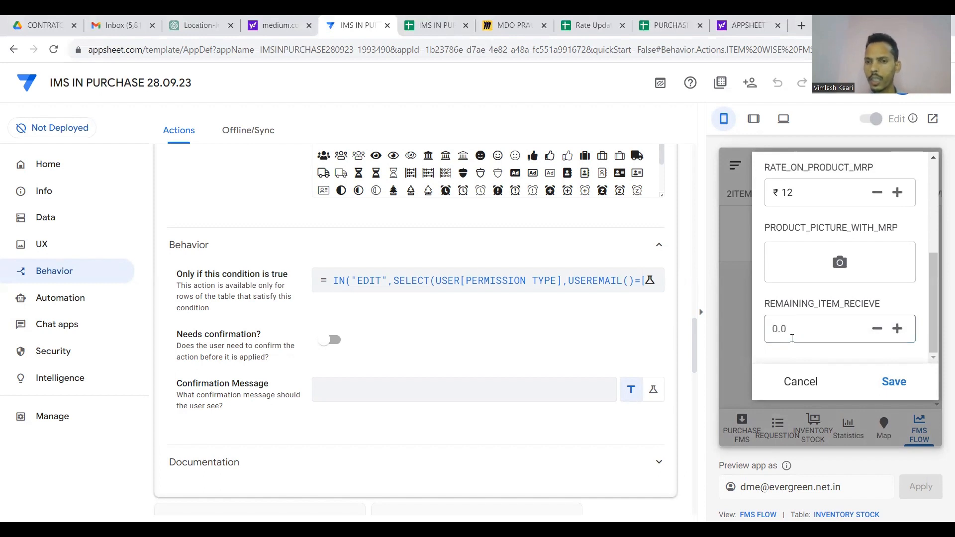
click(892, 382)
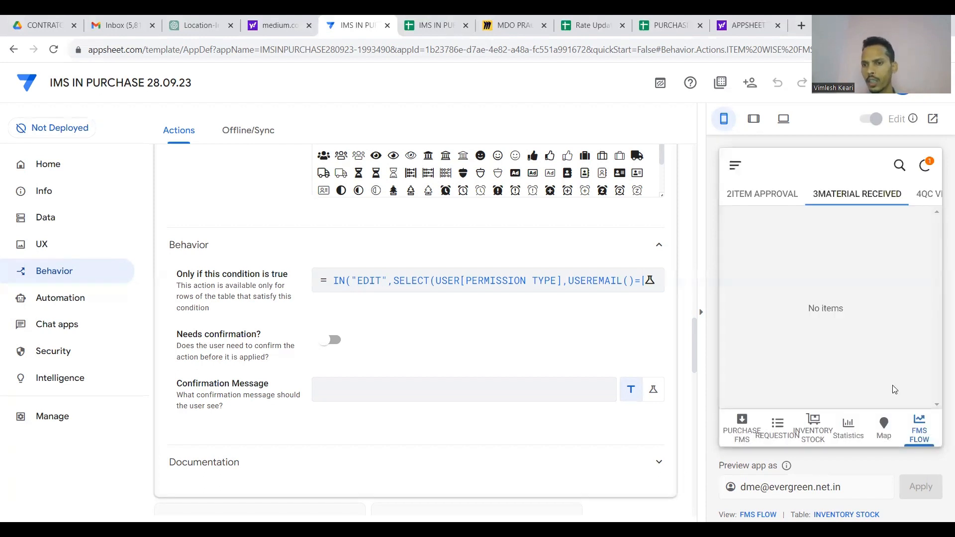
Open the Company-1 form in 4QC VERIFICATION, review it, and cancel.
scroll(870, 193, right, 2)
click(874, 193)
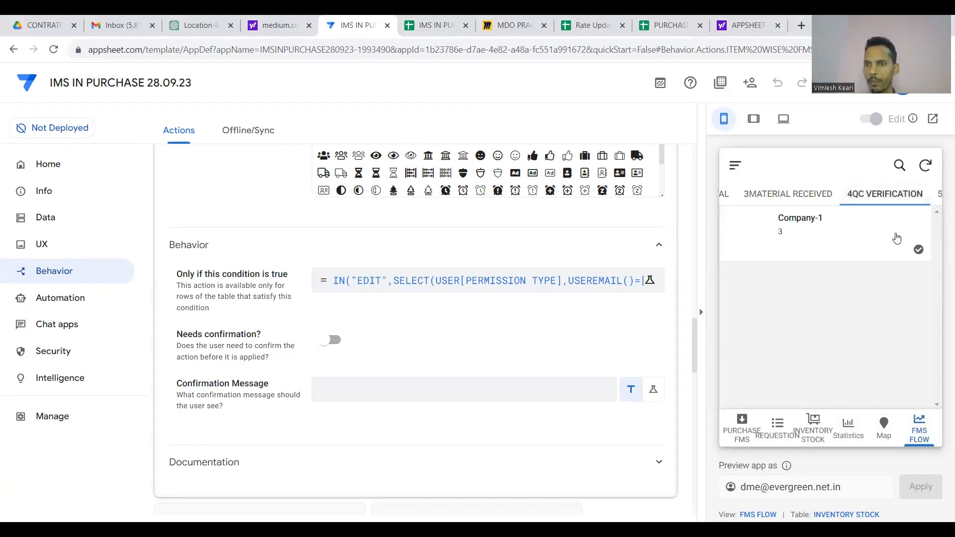
click(918, 249)
scroll(802, 294, down, 3)
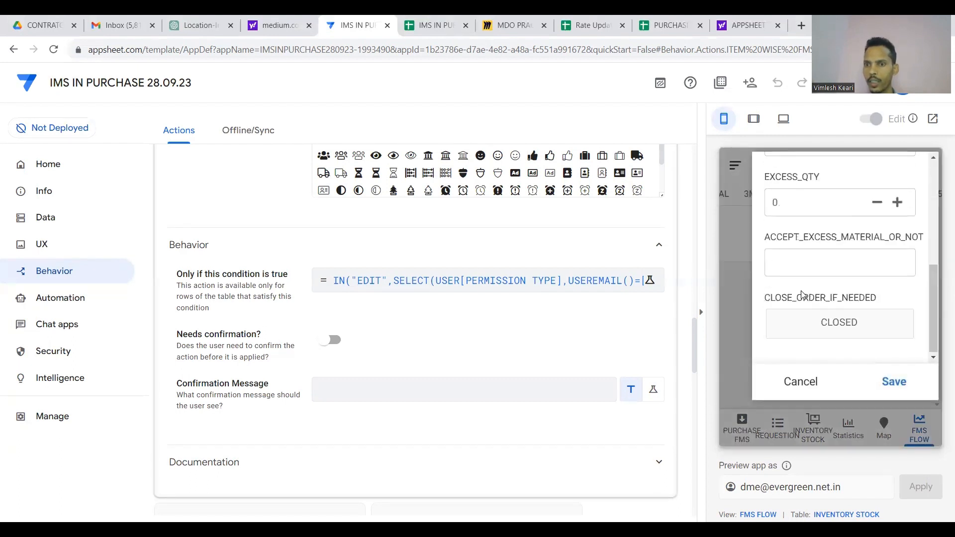
scroll(802, 295, up, 3)
click(788, 392)
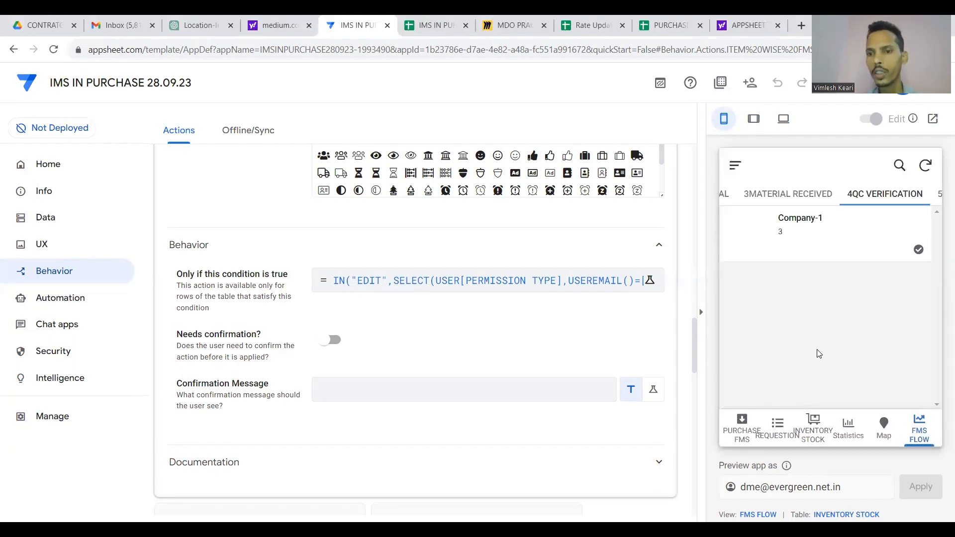
Review the PURCHASE FMS table, then show the 2ITEM APPROVAL list with Slk Chanel 10inch.
click(741, 429)
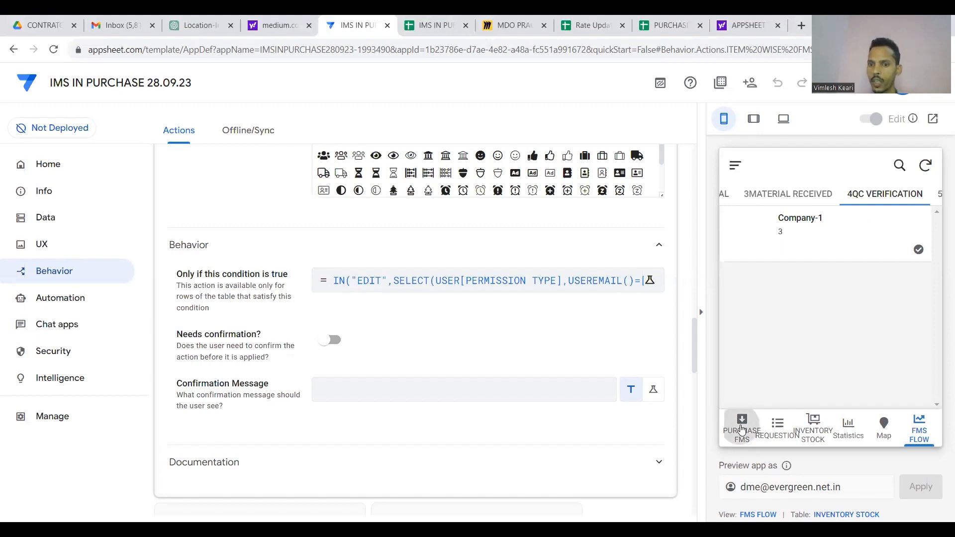
scroll(859, 259, right, 10)
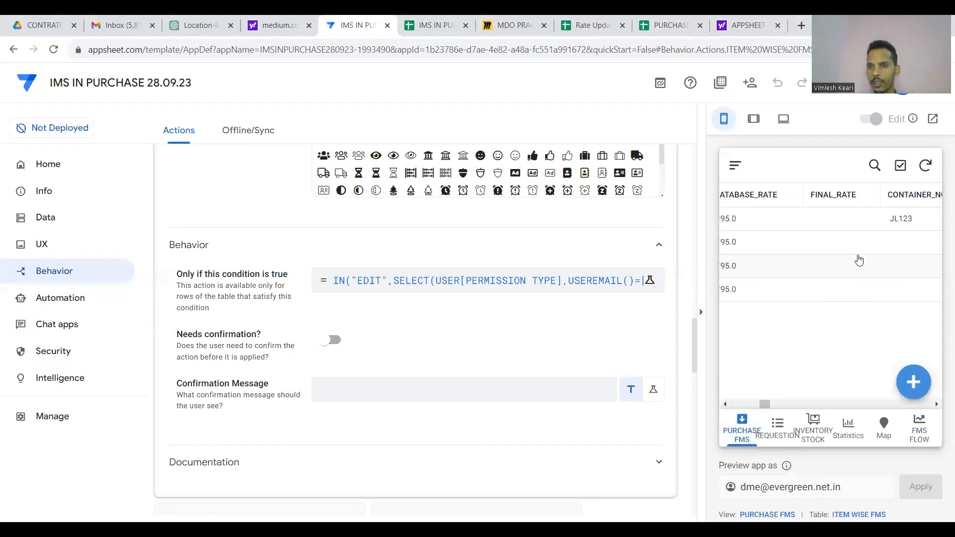
scroll(859, 259, left, 15)
scroll(859, 259, right, 8)
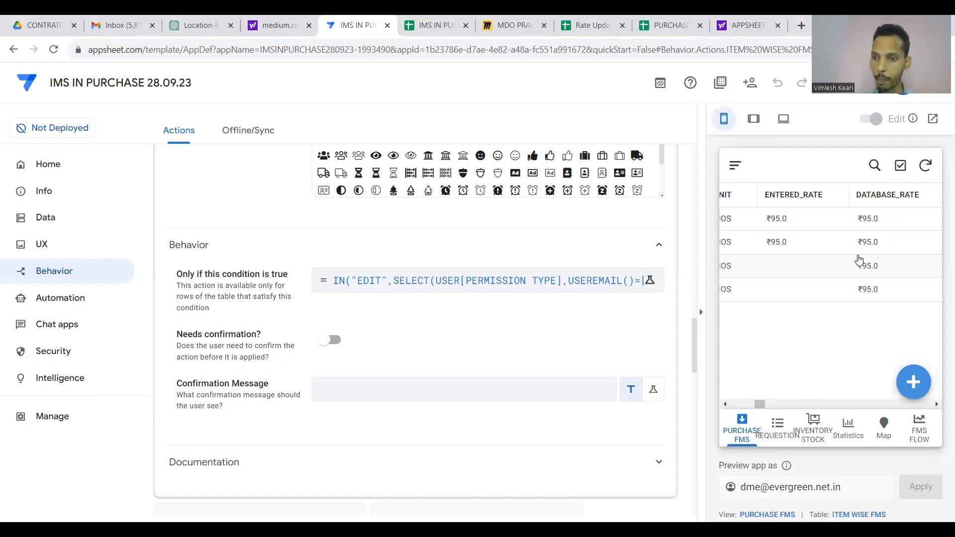
click(918, 429)
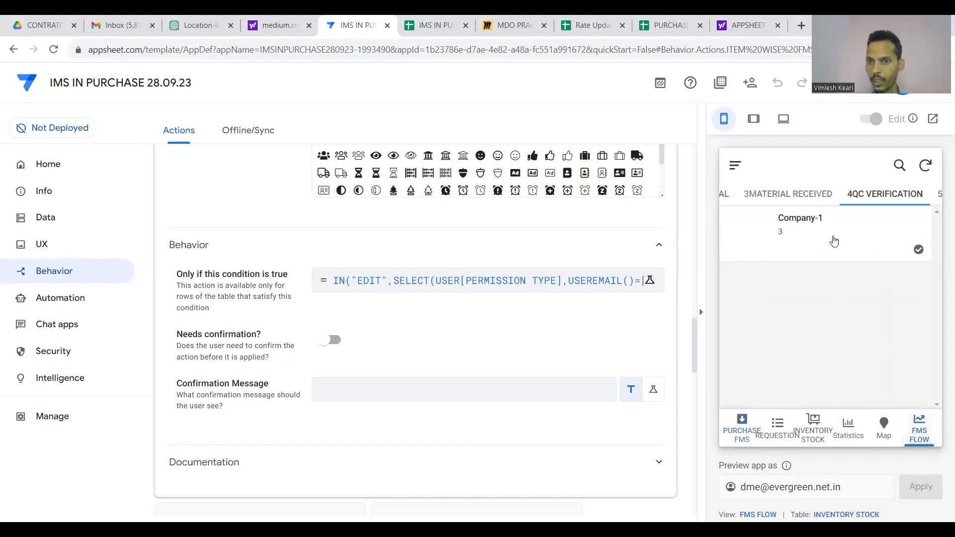
scroll(857, 196, left, 3)
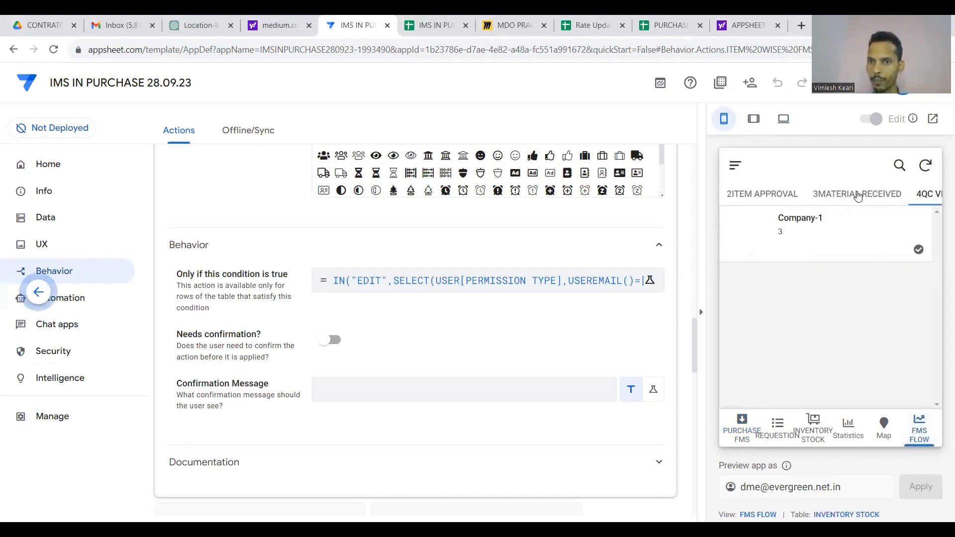
click(770, 195)
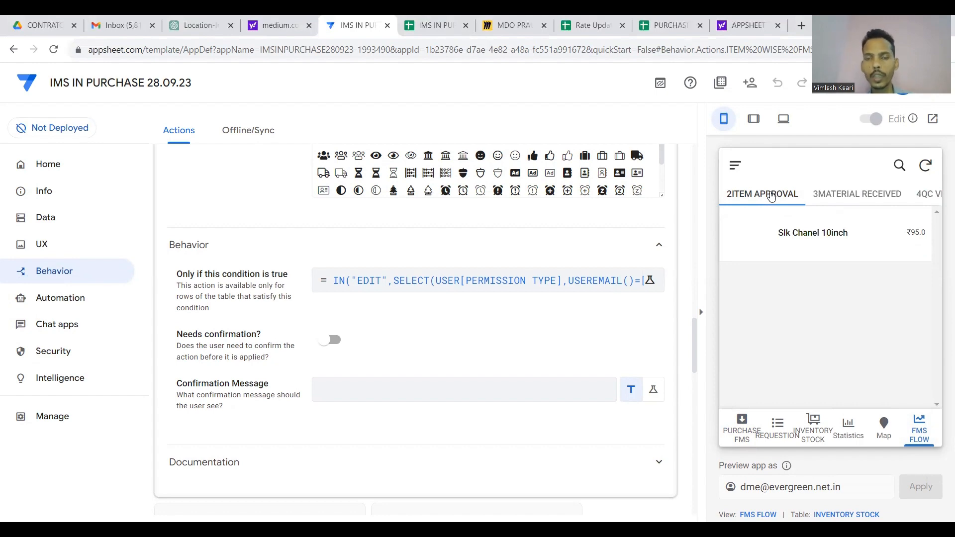
scroll(571, 345, up, 10)
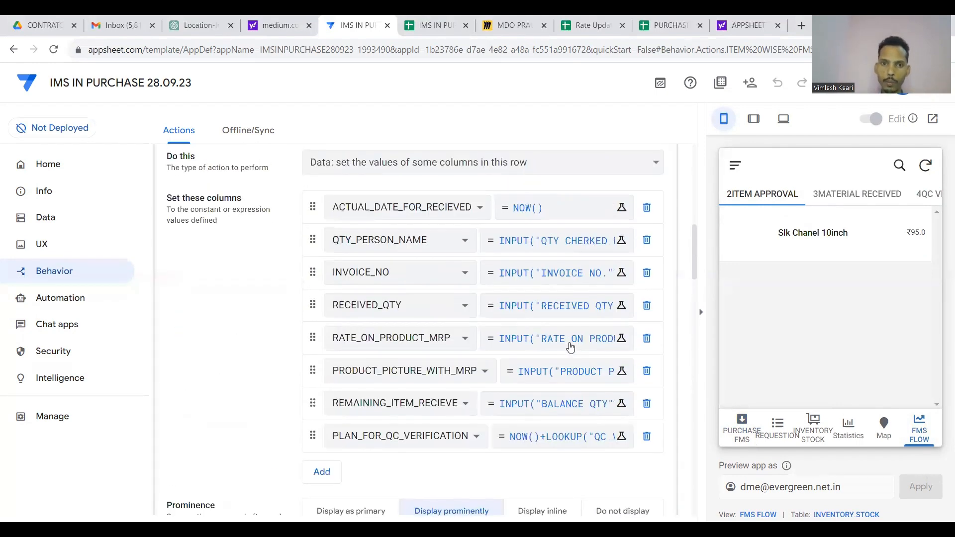
Open the 2ITEM APPROVAL view's Display settings and start its Show if condition.
scroll(571, 346, up, 6)
click(518, 337)
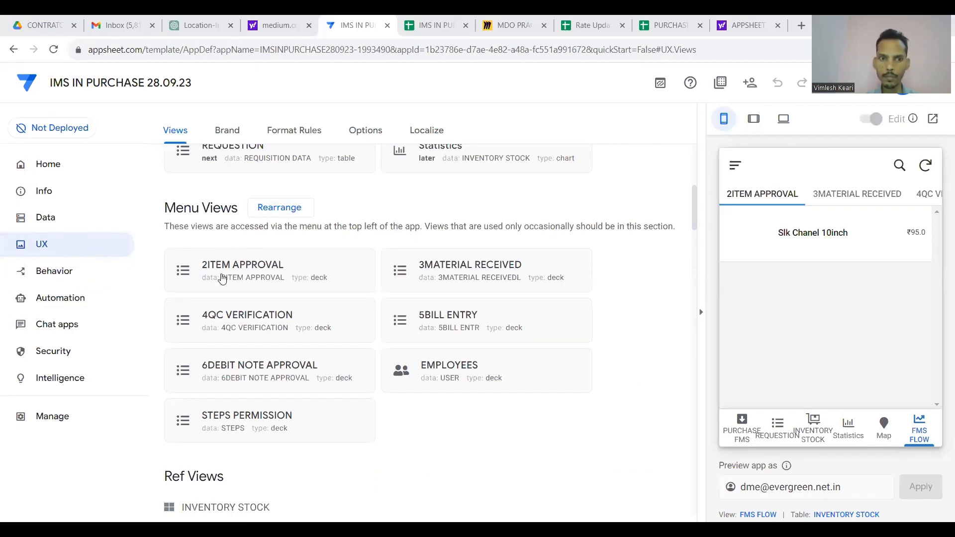
click(253, 272)
scroll(301, 379, down, 10)
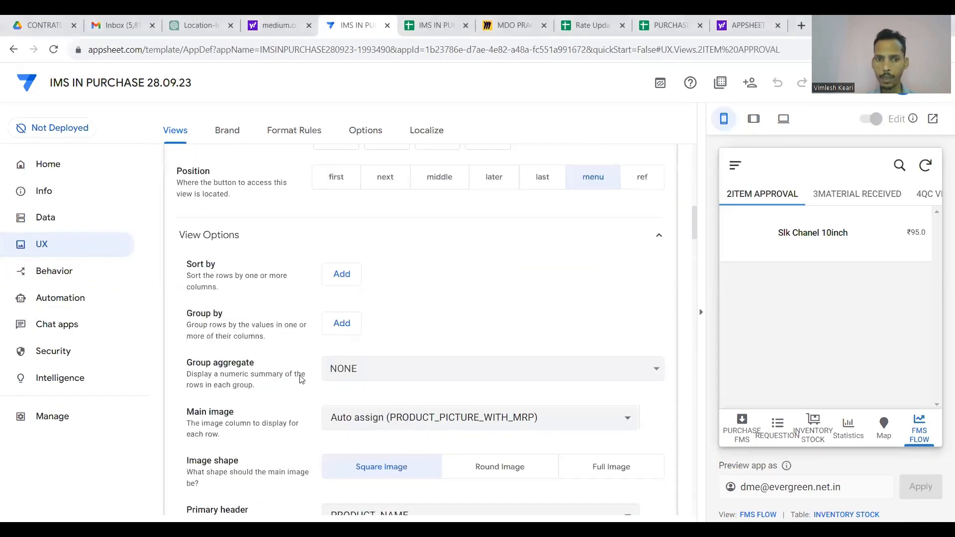
scroll(301, 379, down, 3)
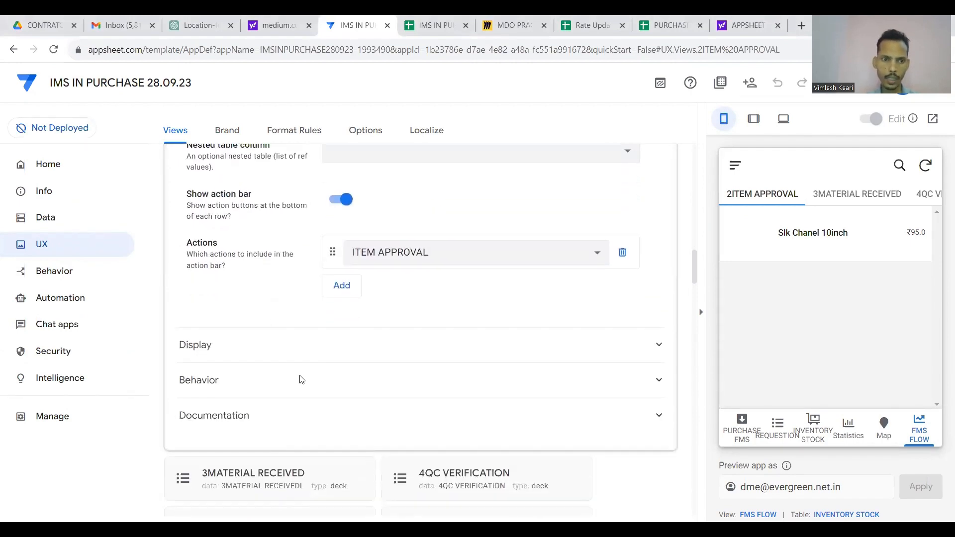
click(344, 346)
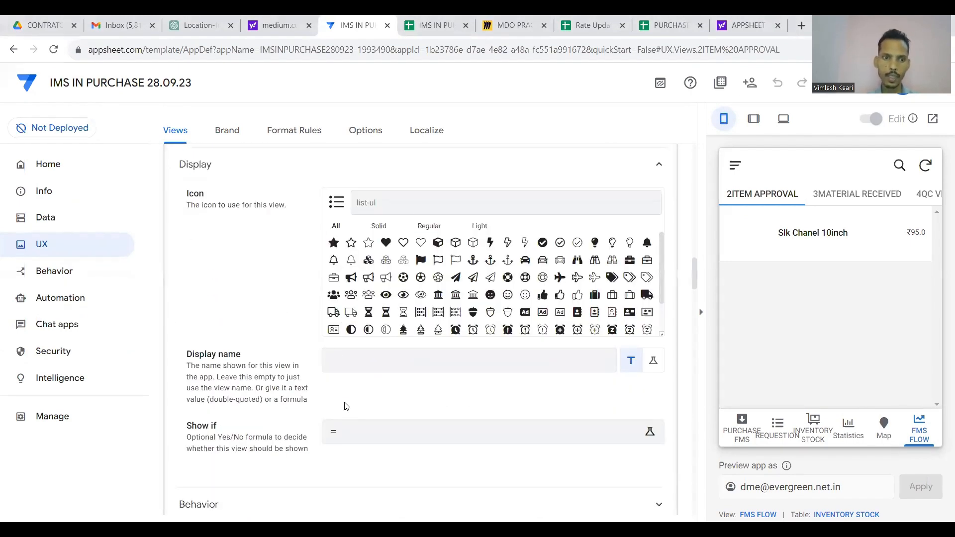
click(366, 439)
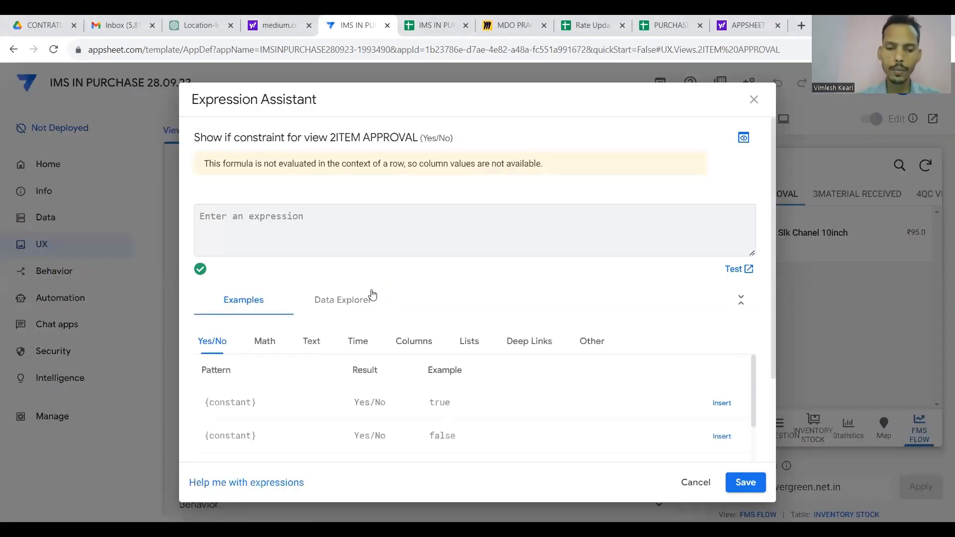
Begin the expression IN("ITEM APPROVAL" using the step name copied from the STEPS sheet.
text(IN()
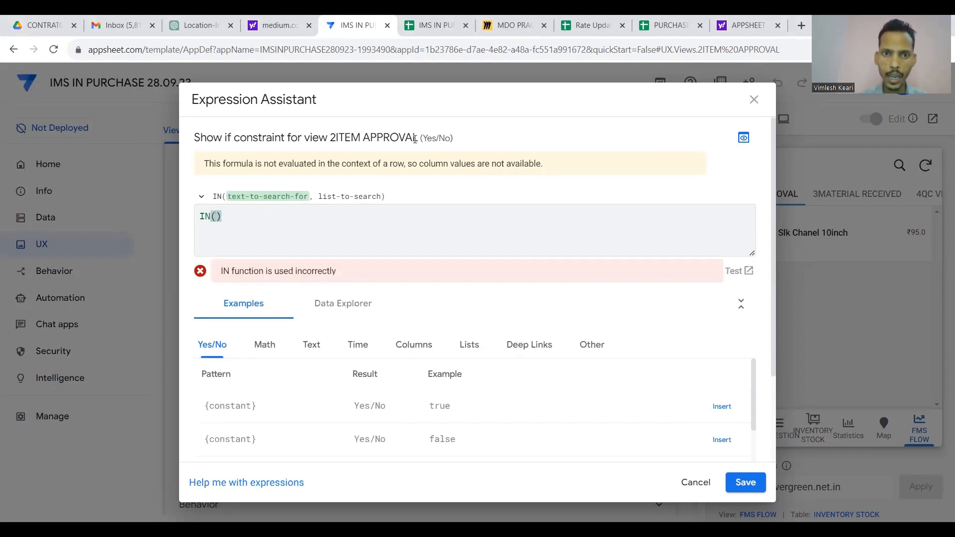
click(446, 22)
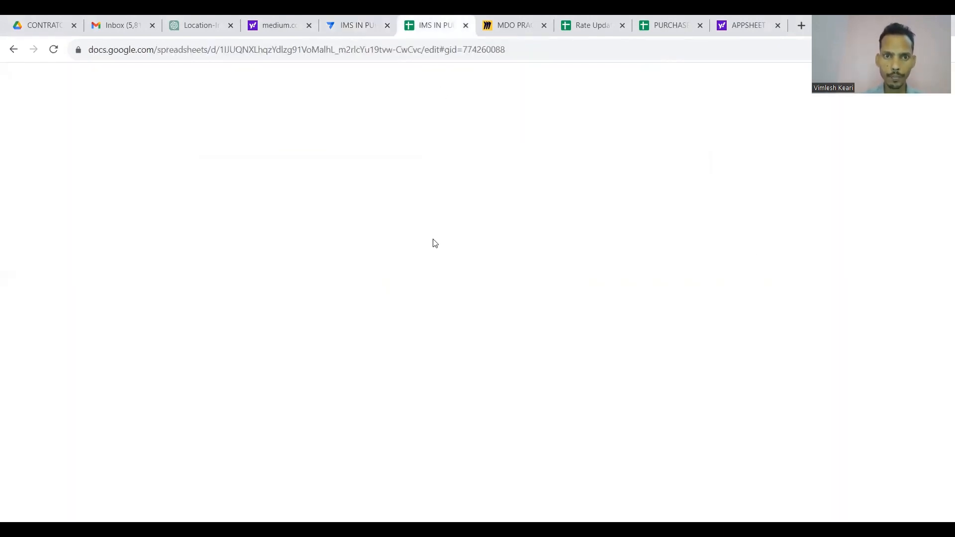
click(136, 167)
key(ctrl+c)
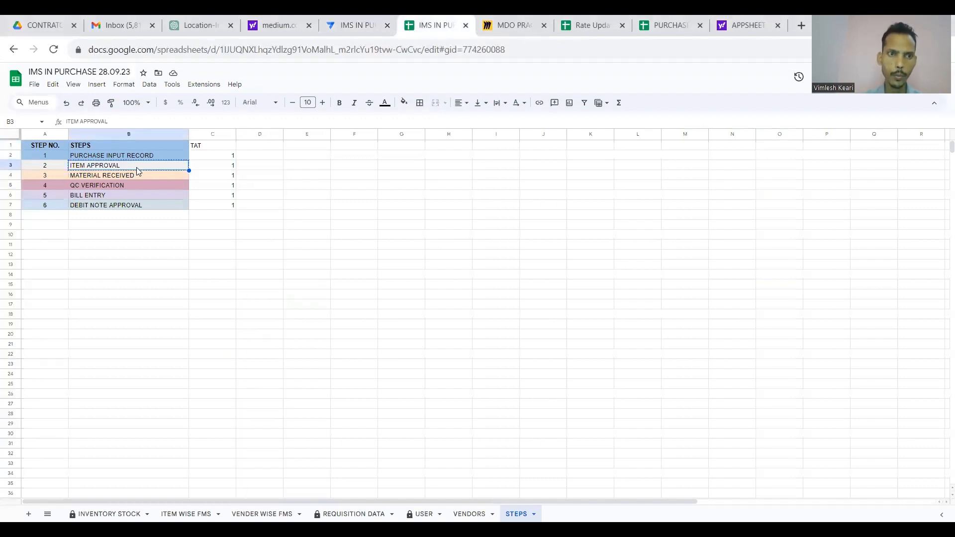
click(344, 21)
text(")
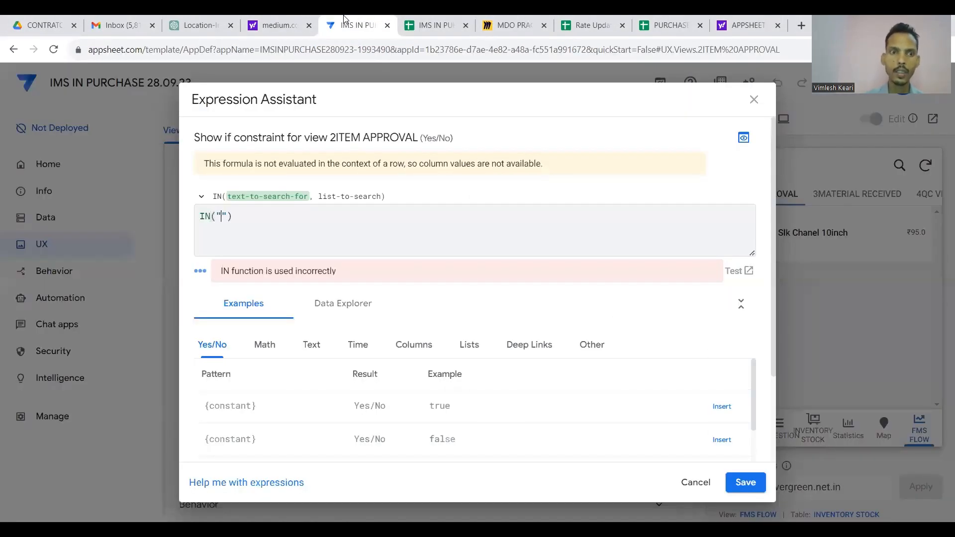
key(ctrl+v)
key(Right)
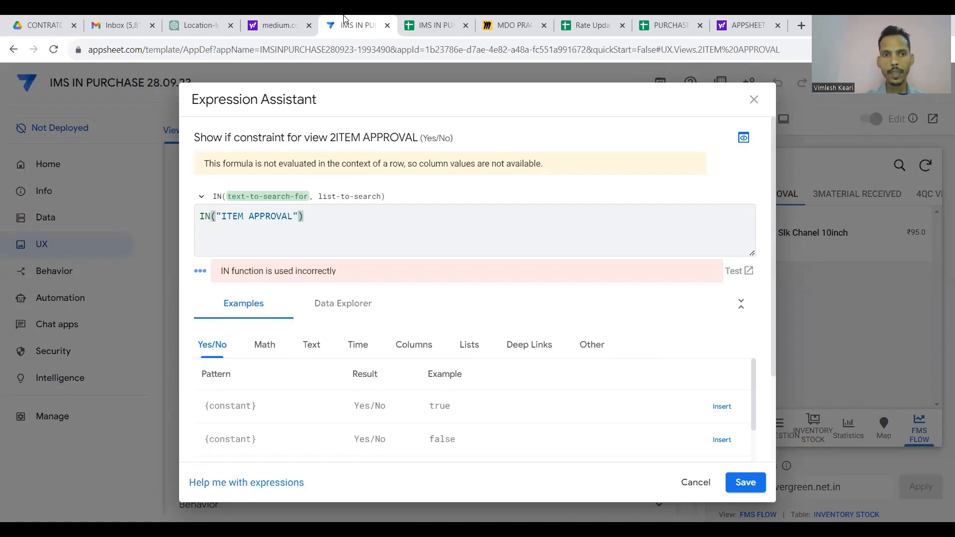
Add SELECT(USER[STEPS] after checking the STEPS column on the USER sheet.
text(,S)
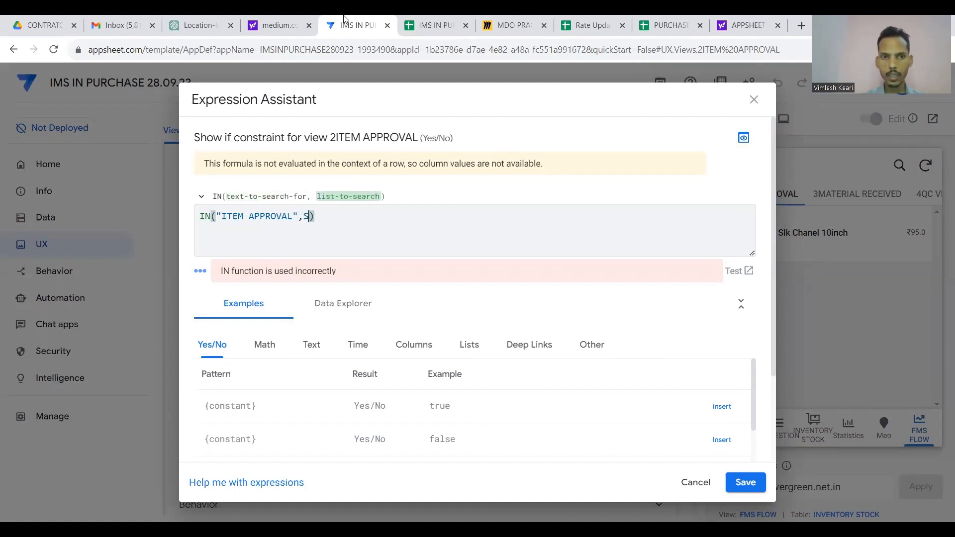
text(ELECT()
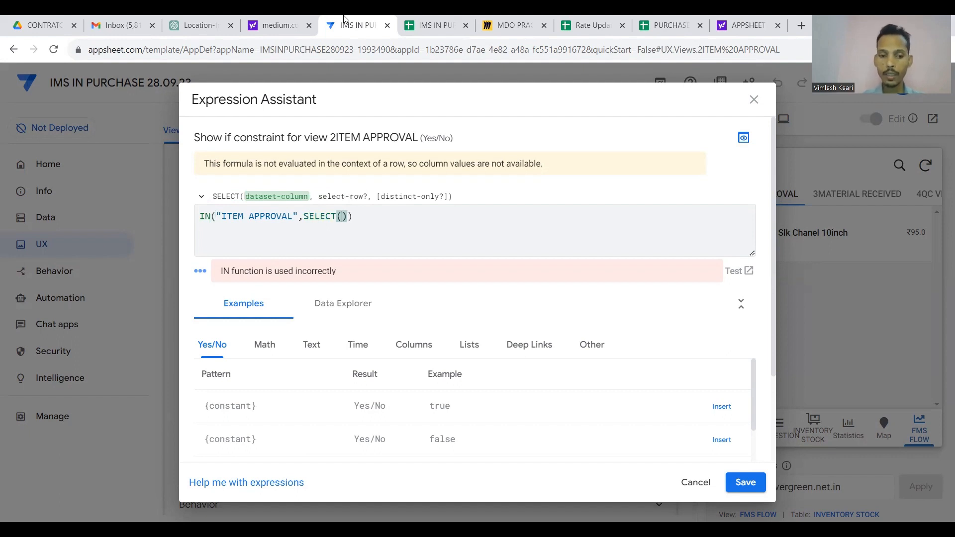
text(USE)
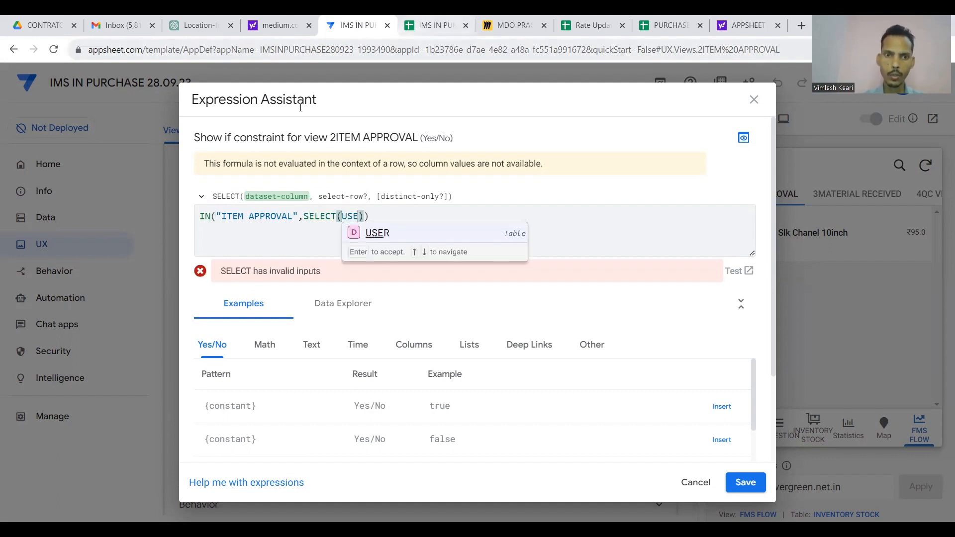
click(367, 232)
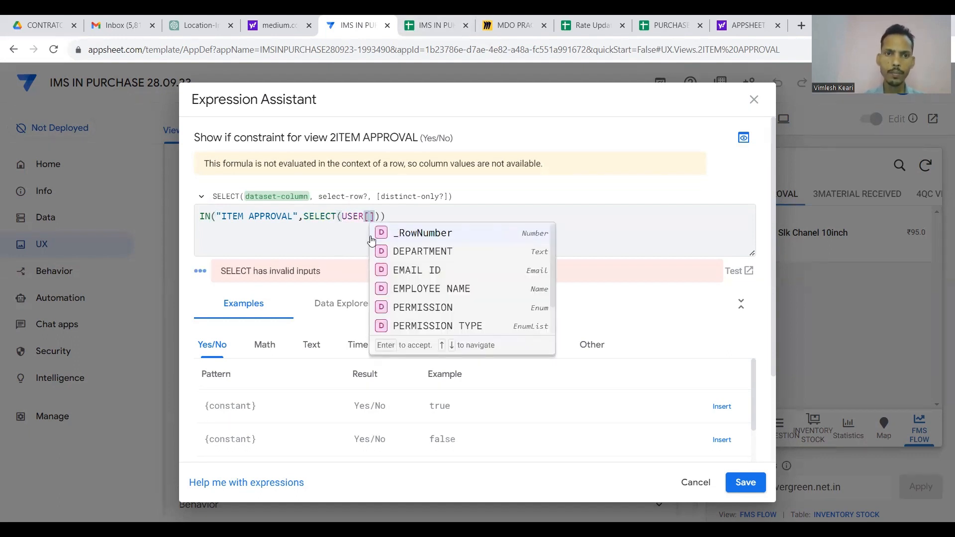
click(441, 21)
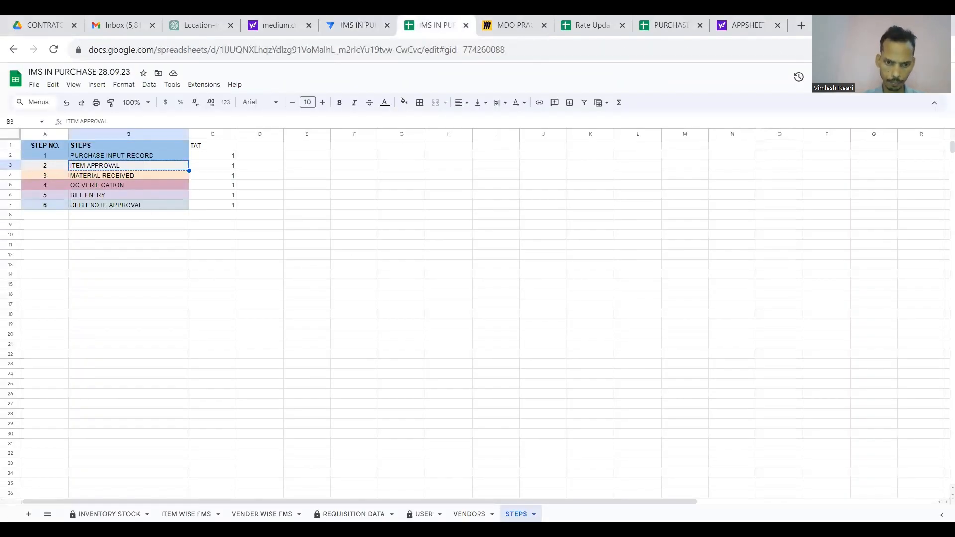
click(424, 513)
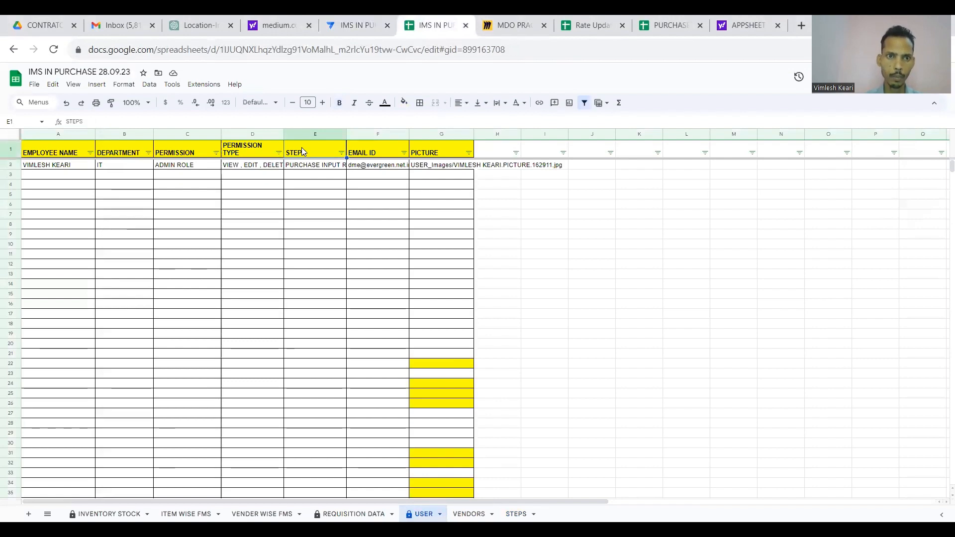
click(318, 133)
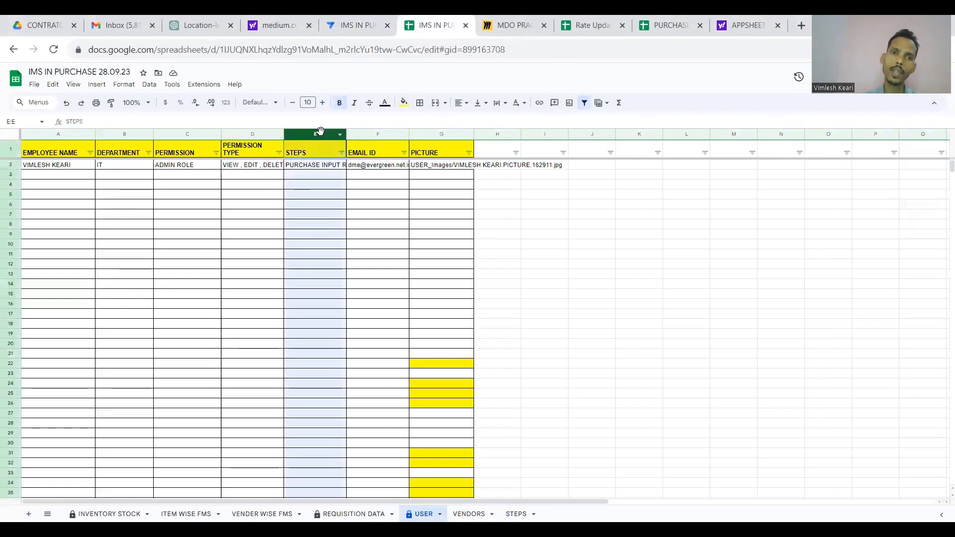
click(317, 142)
click(316, 170)
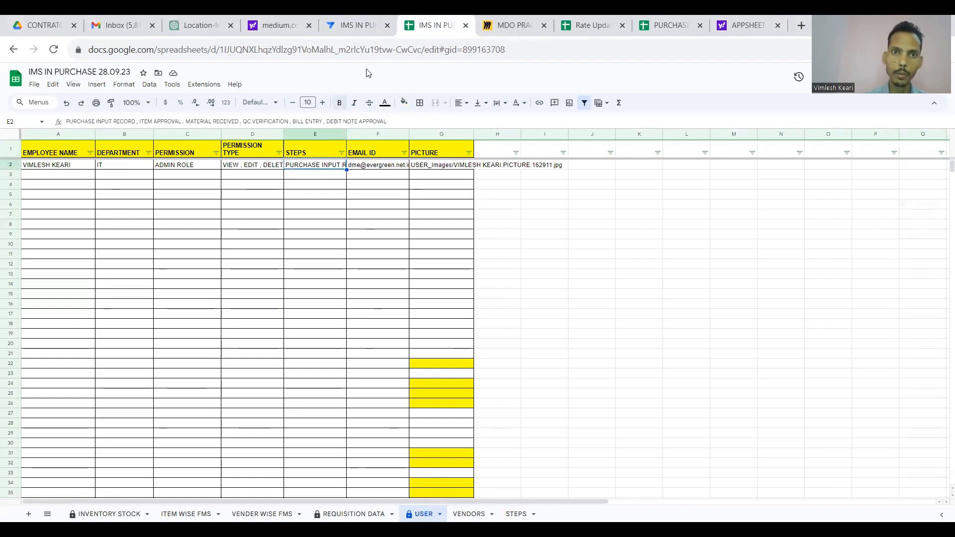
click(357, 27)
key(ctrl+v)
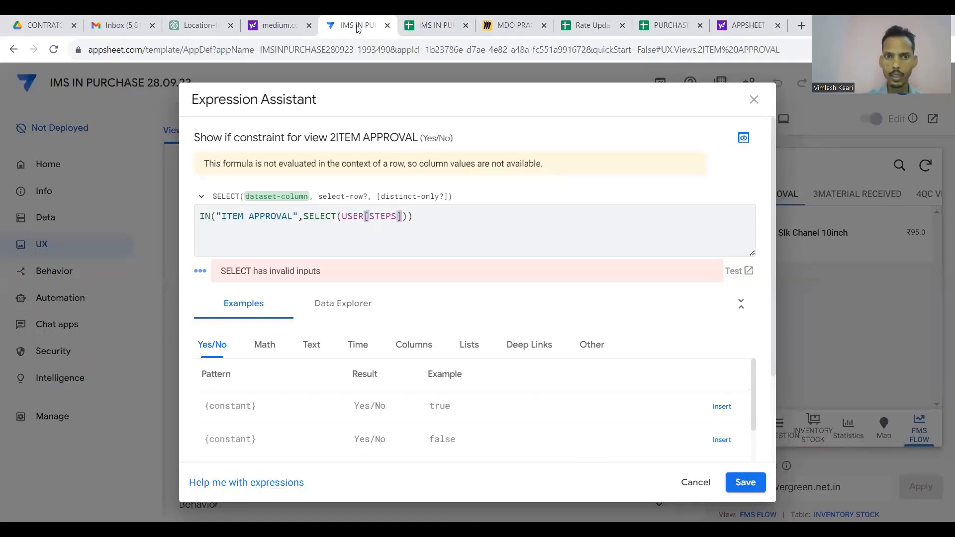
Finish with USEREMAIL()=[EMAIL ID],TRUE, verify against the USER sheet, and save the formula.
text(,)
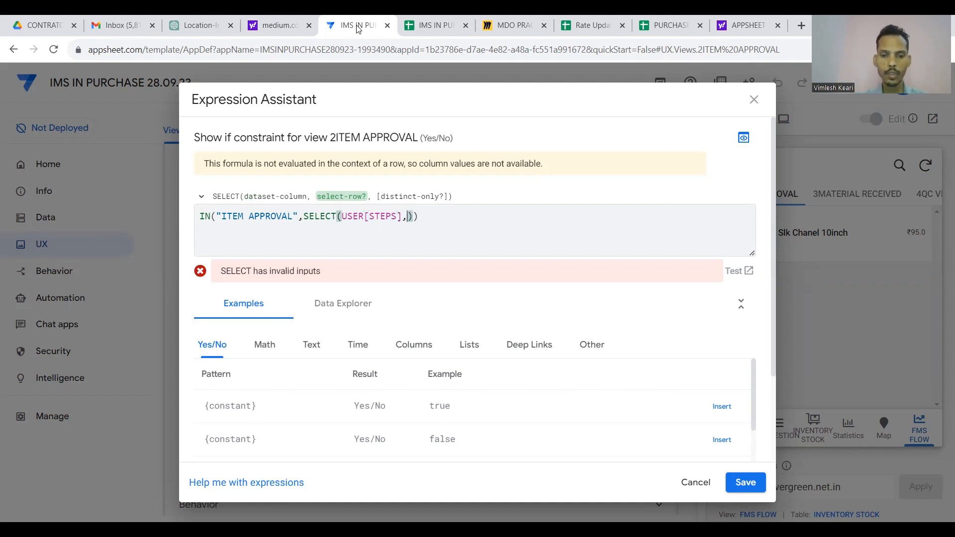
text(USER)
text(EMAIL)
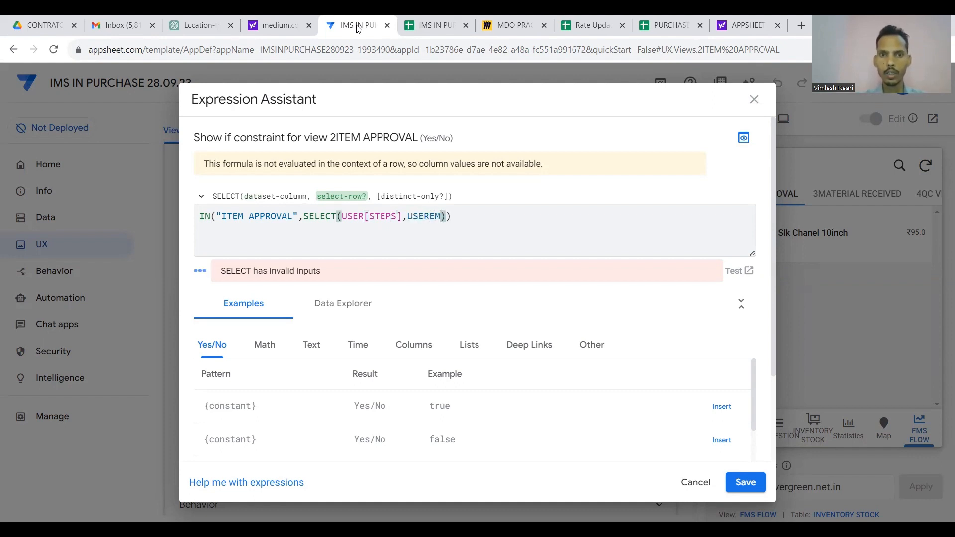
text(()=[)
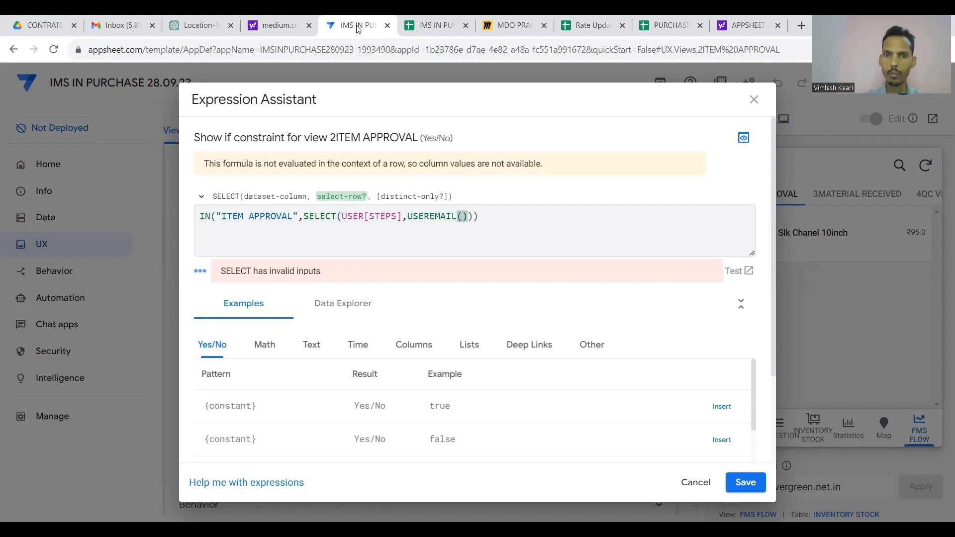
text(EMAI)
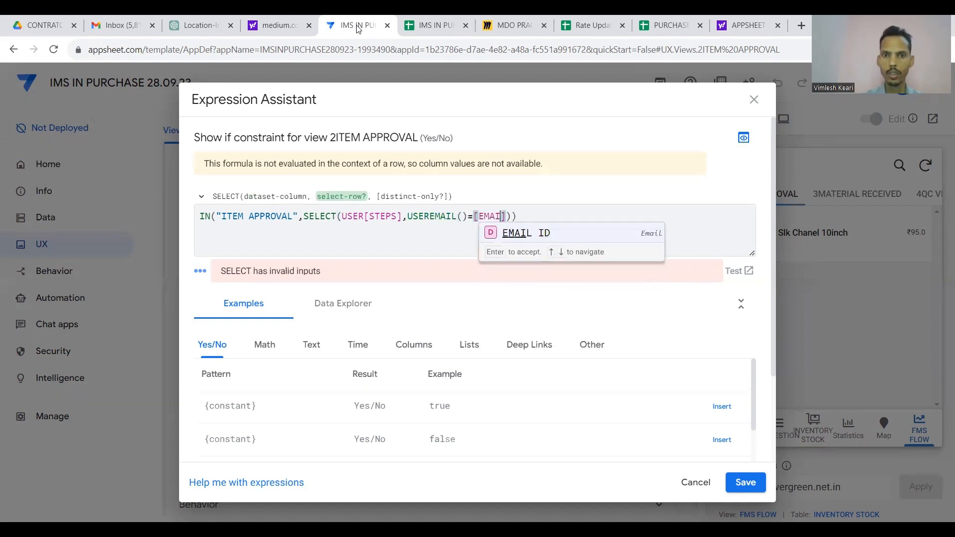
click(523, 235)
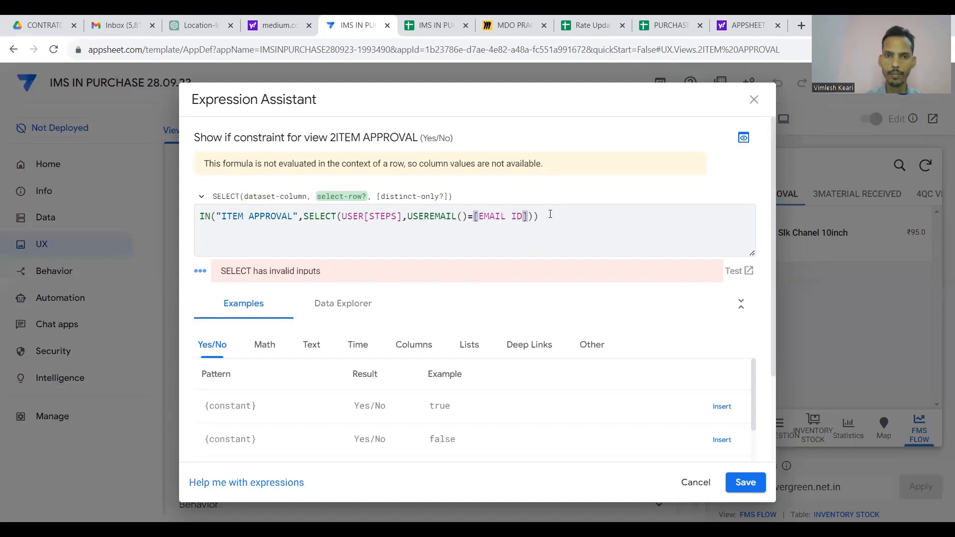
text(,TRUE)
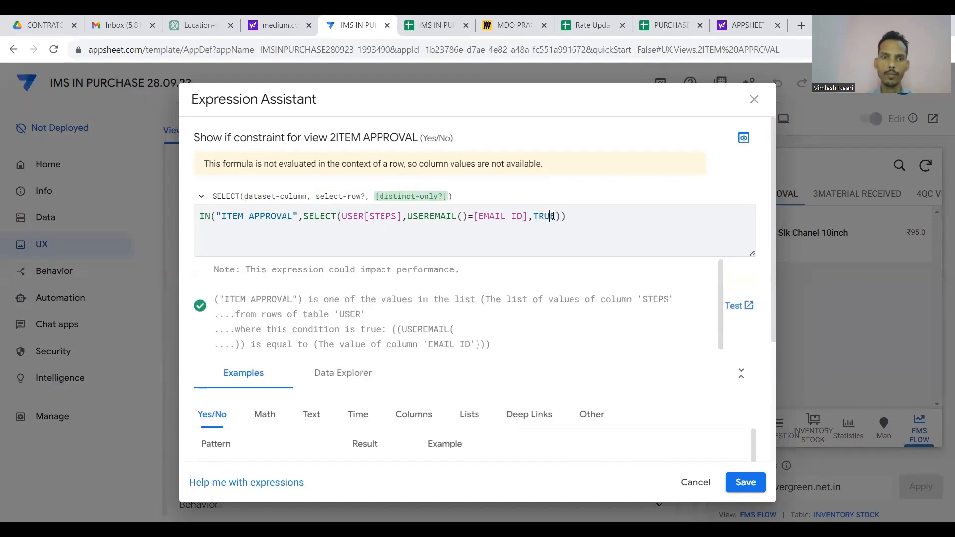
click(574, 217)
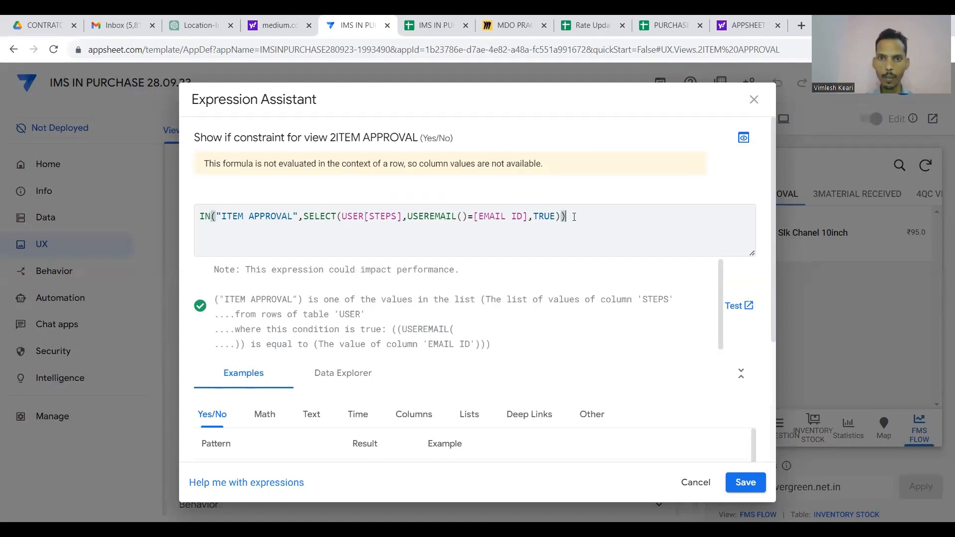
drag(574, 217, 258, 206)
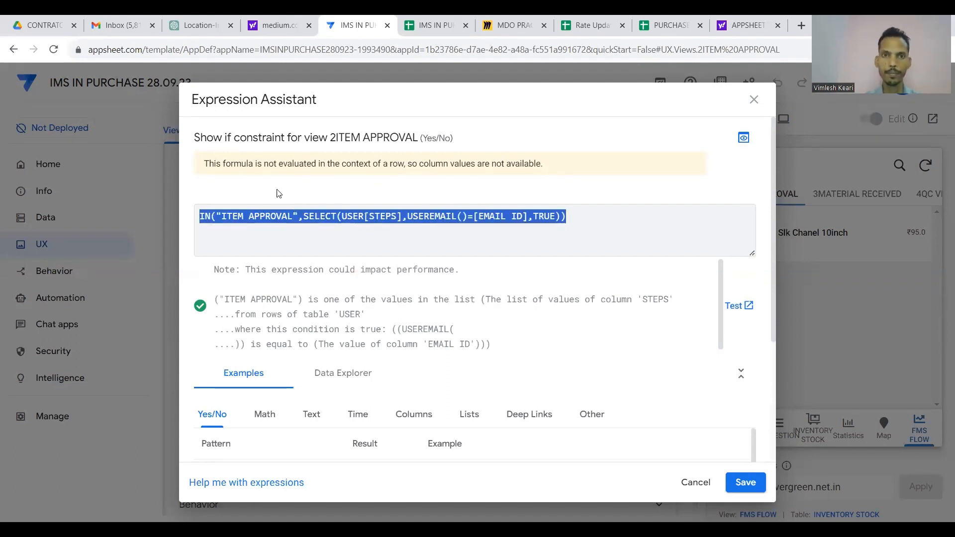
click(432, 25)
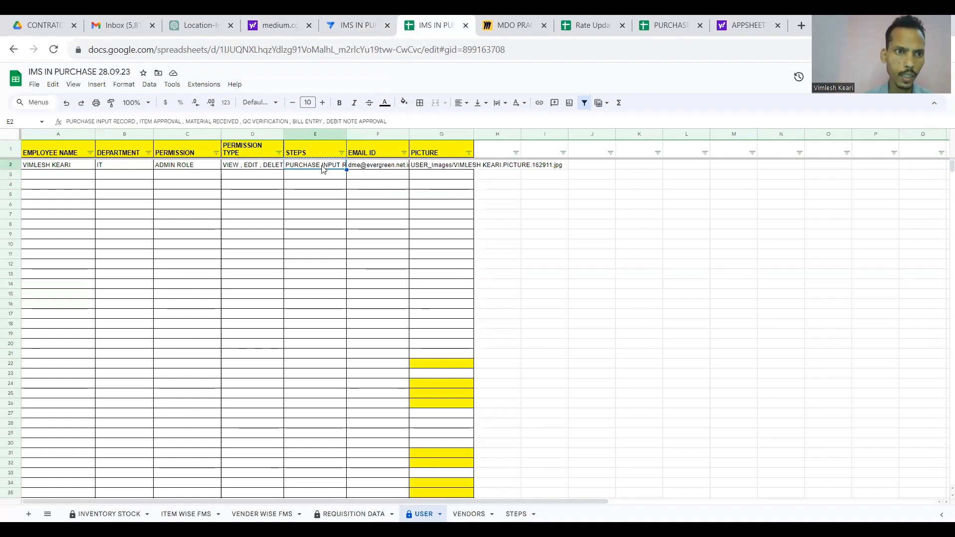
click(137, 122)
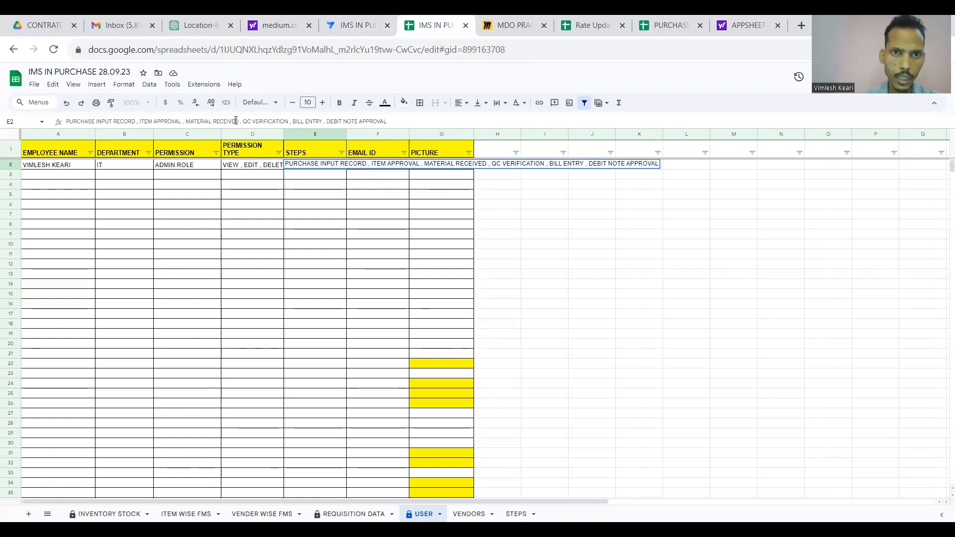
click(354, 25)
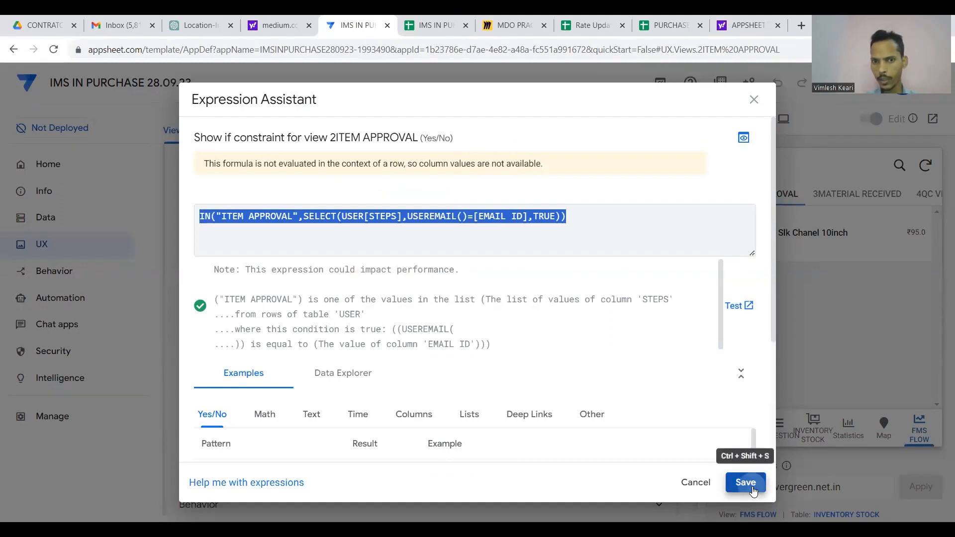
click(746, 483)
Save the app and open the EMPLOYEES view in the preview.
click(855, 83)
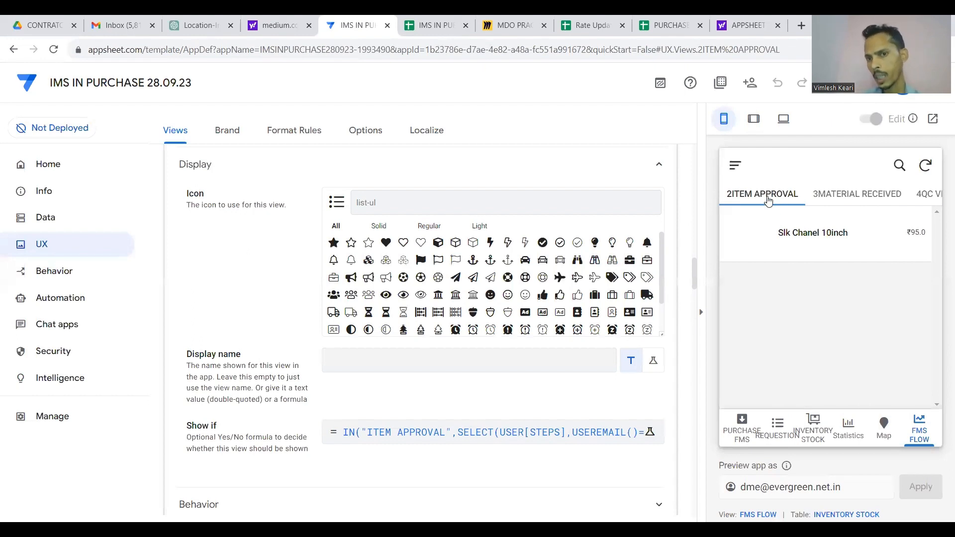
click(735, 165)
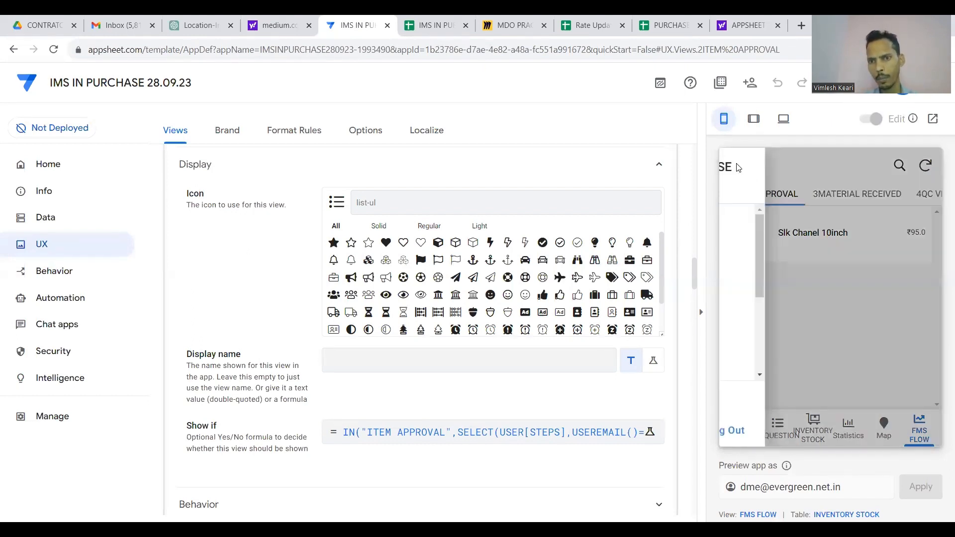
scroll(772, 262, down, 2)
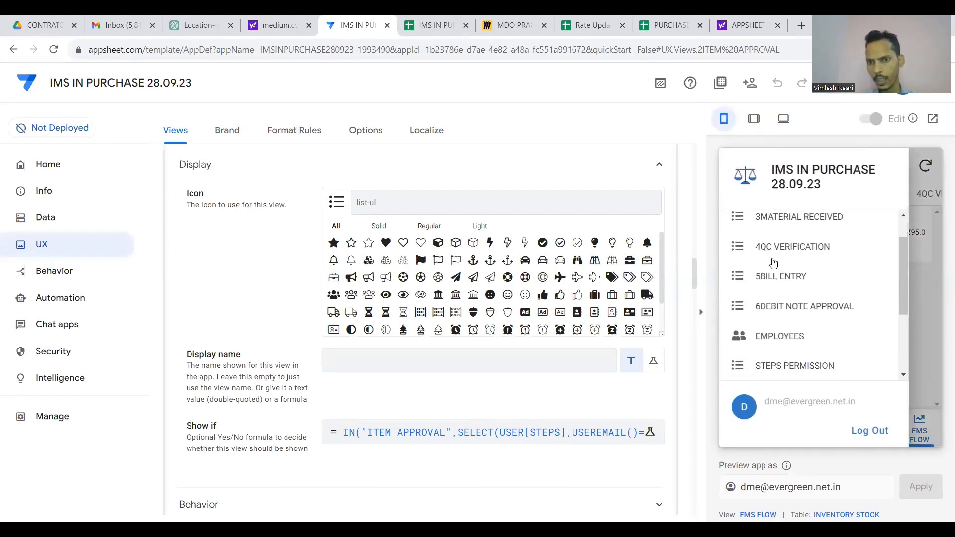
click(769, 335)
Uncheck ITEM APPROVAL in the user's STEPS, save, go to FMS FLOW, and recheck the Show if formula.
click(812, 224)
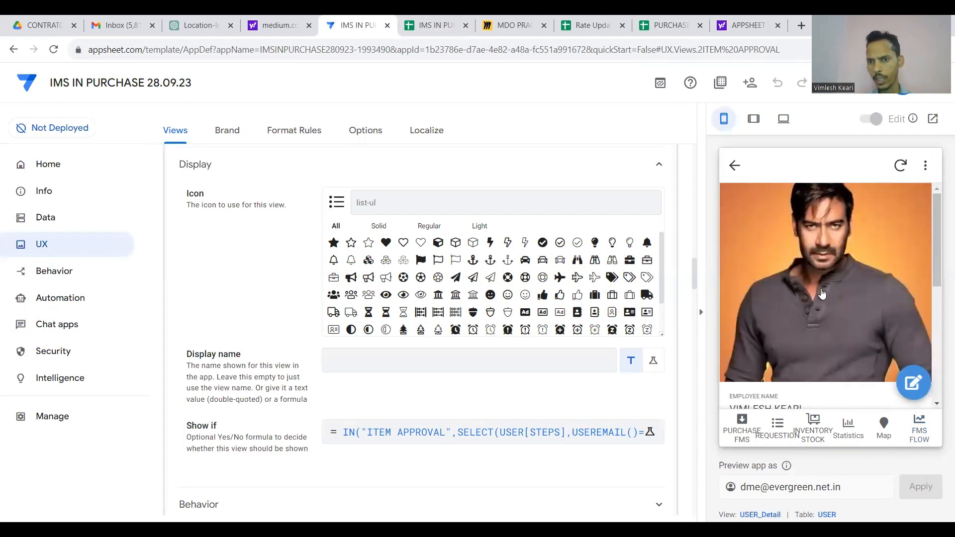
click(913, 383)
scroll(848, 343, down, 3)
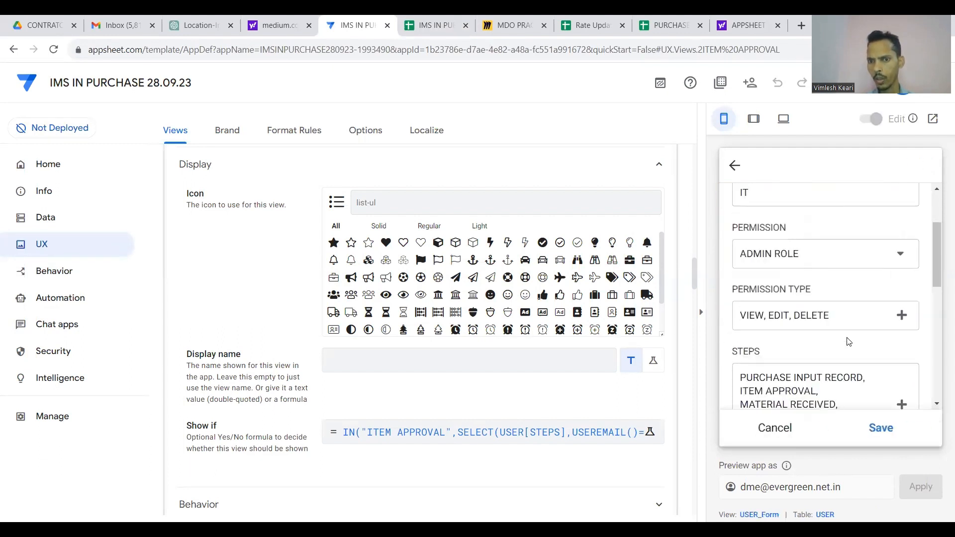
click(901, 301)
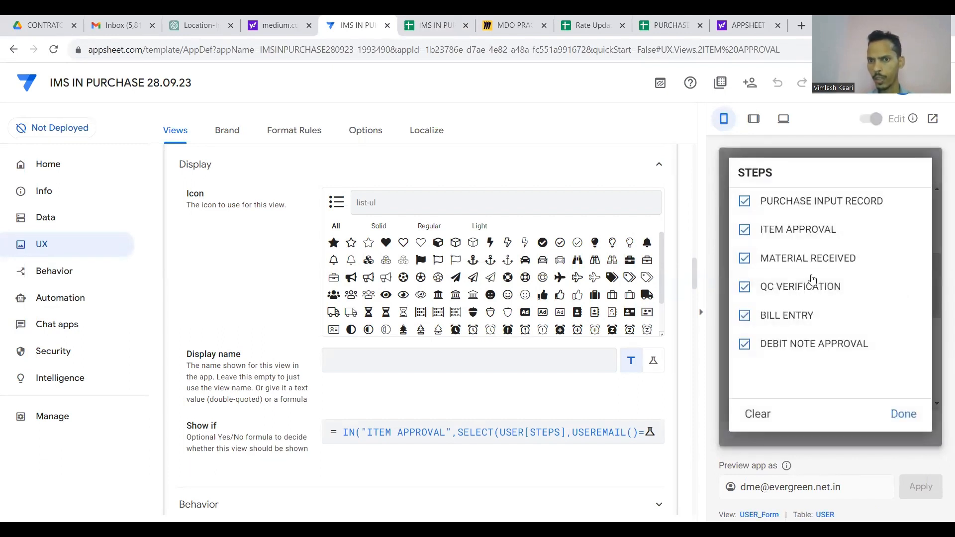
click(750, 235)
click(903, 413)
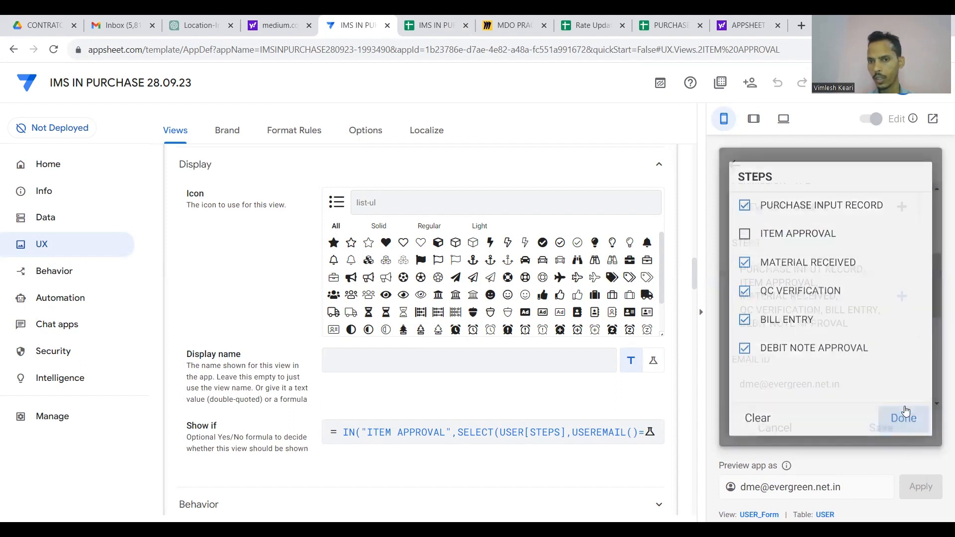
click(880, 428)
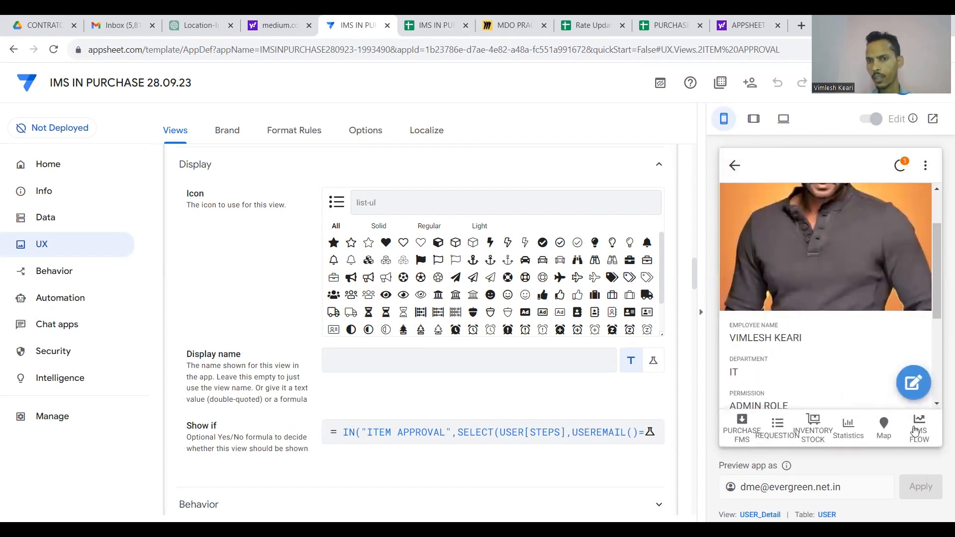
click(917, 430)
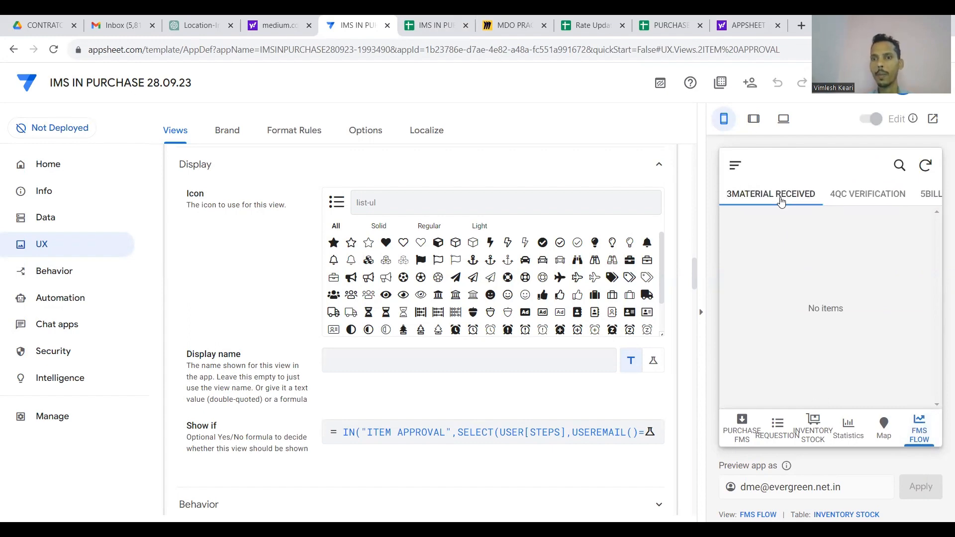
click(504, 433)
key(ctrl+c)
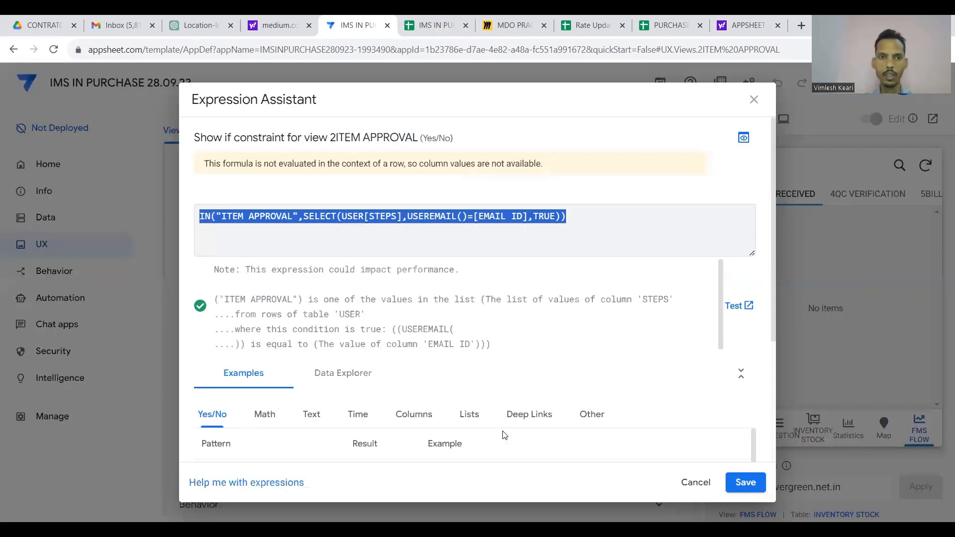
click(740, 488)
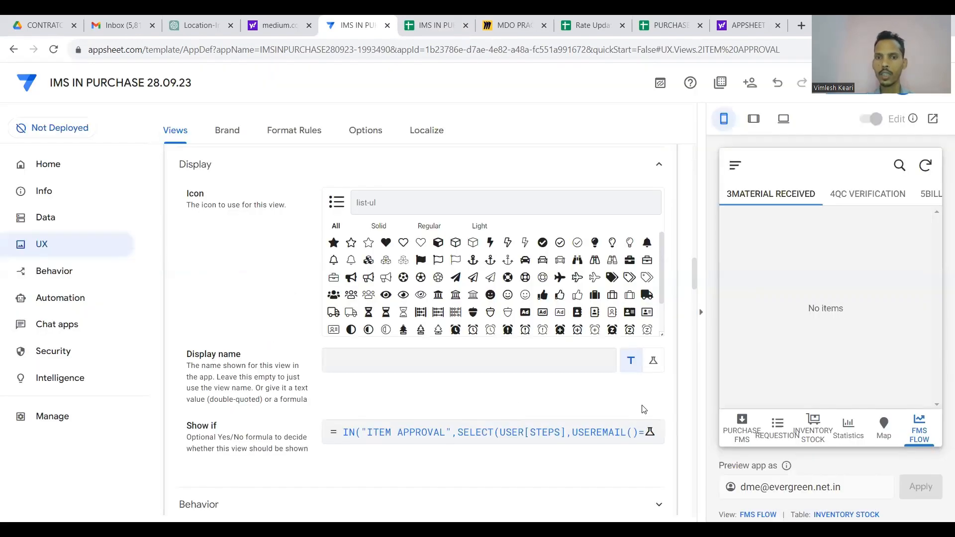
Open the 3MATERIAL RECEIVED view's Display settings and paste in the copied Show if expression.
scroll(622, 393, up, 10)
scroll(622, 393, up, 7)
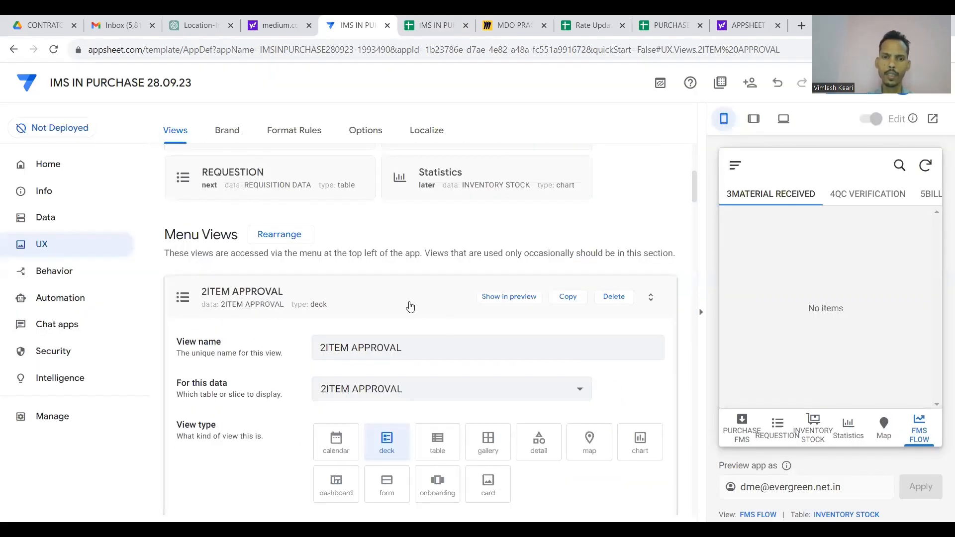
click(408, 302)
click(446, 304)
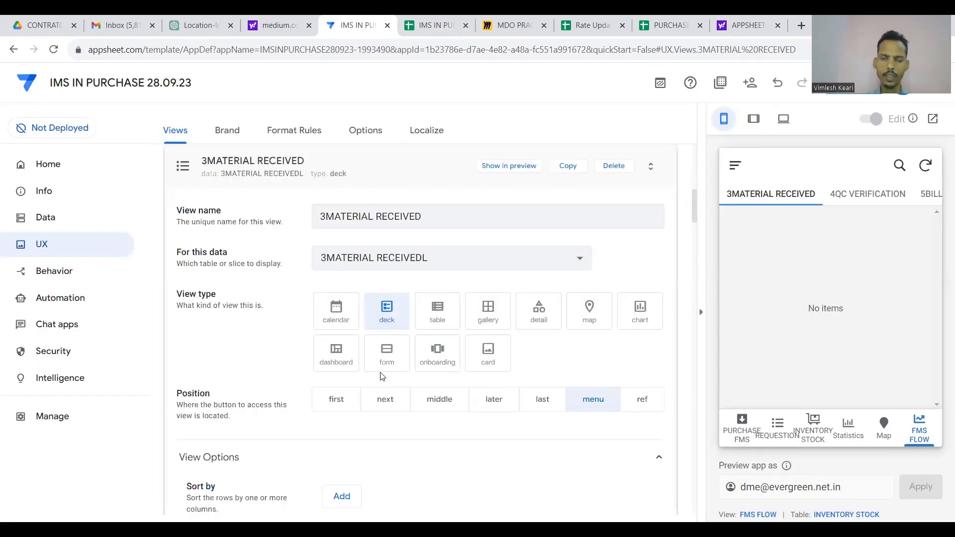
scroll(381, 376, down, 15)
click(403, 370)
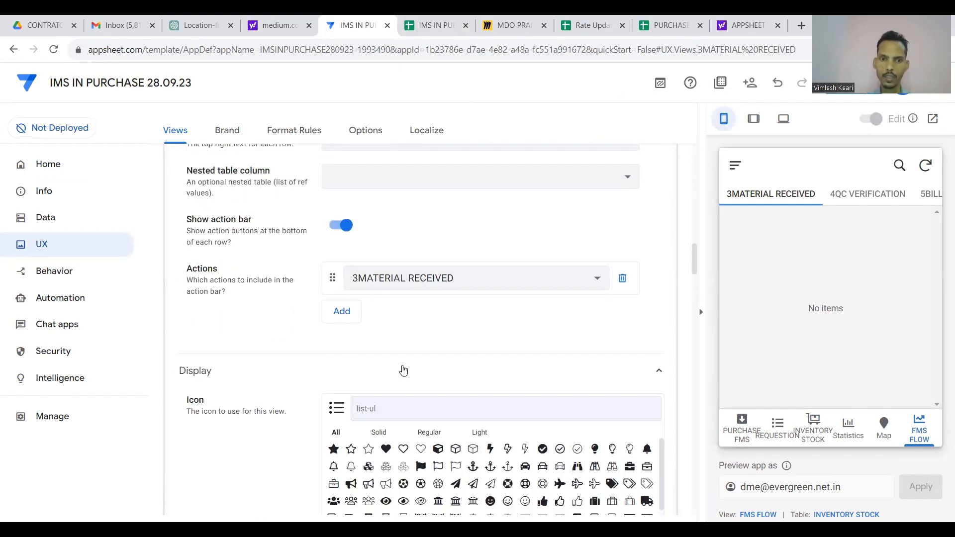
scroll(403, 368, down, 10)
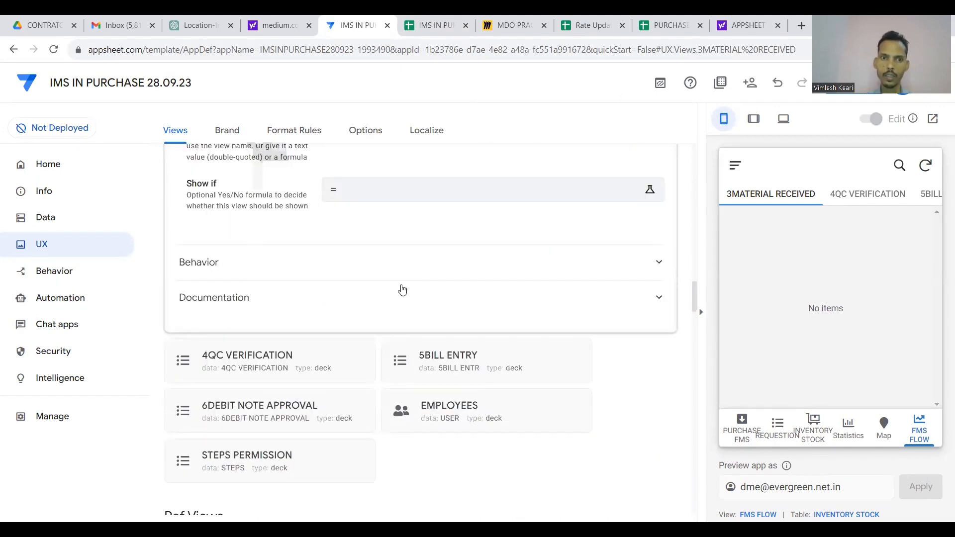
click(405, 194)
key(ctrl+v)
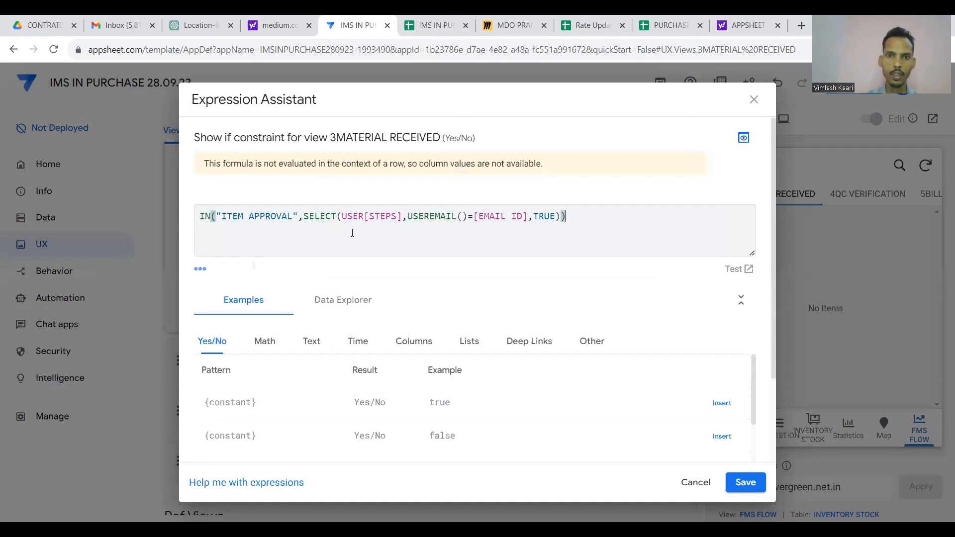
Replace ITEM APPROVAL with MATERIAL RECEIVED copied from the STEPS sheet and save the formula.
click(433, 25)
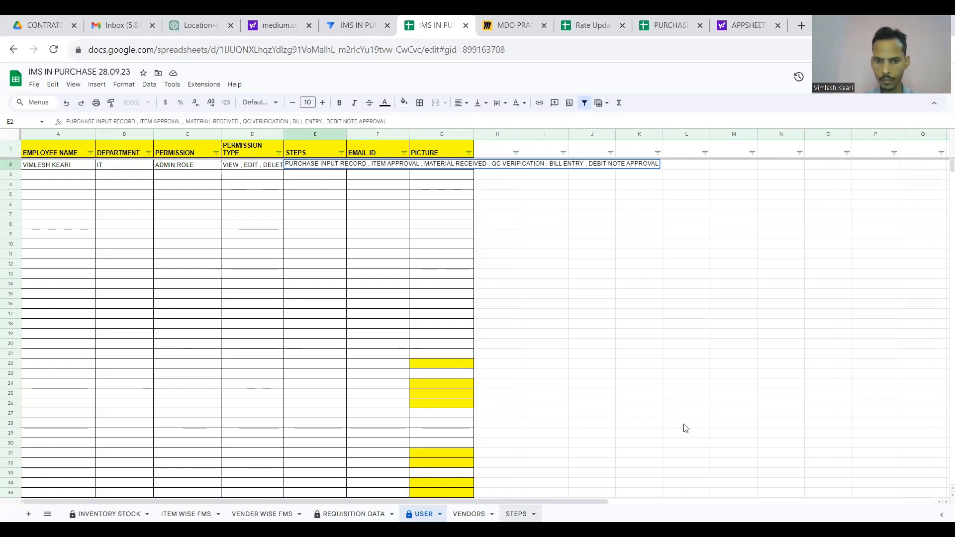
click(516, 513)
click(146, 174)
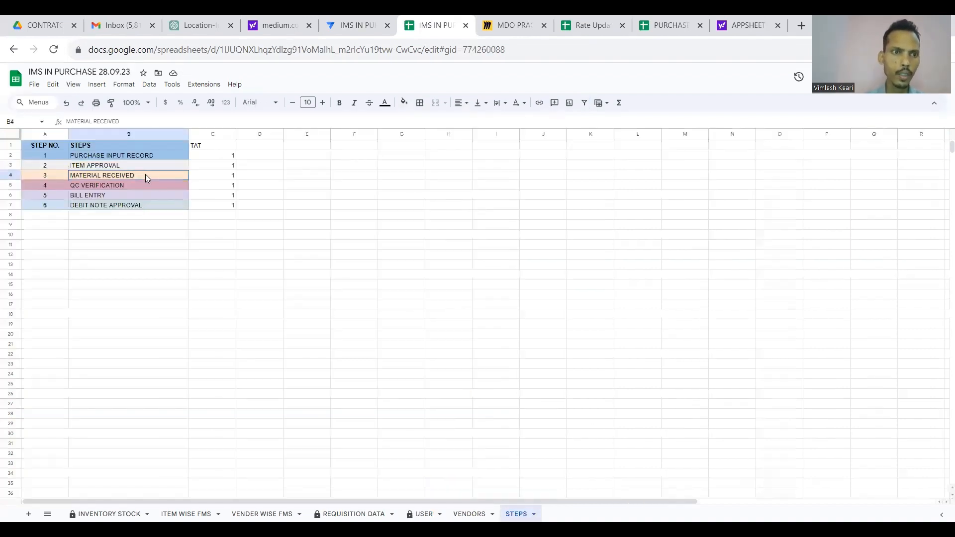
key(ctrl+c)
click(351, 20)
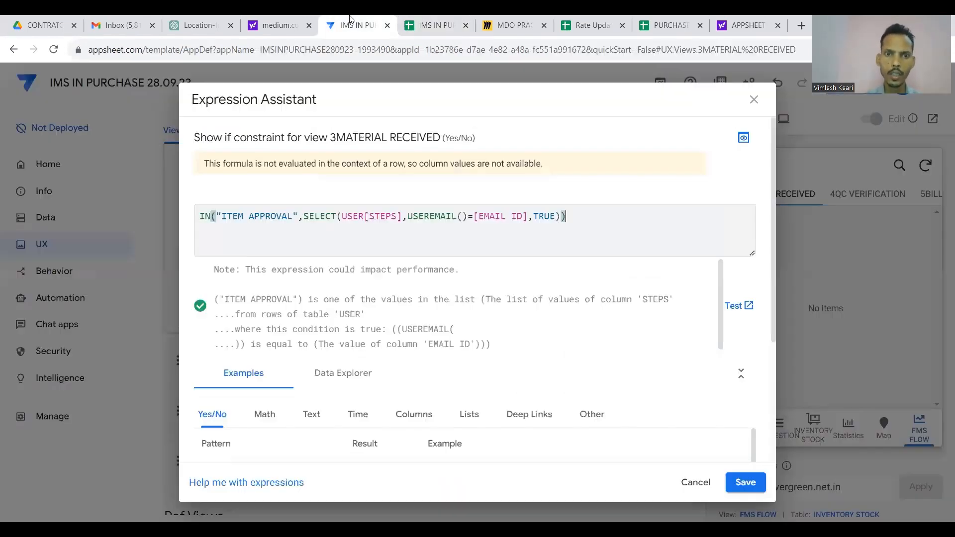
click(290, 216)
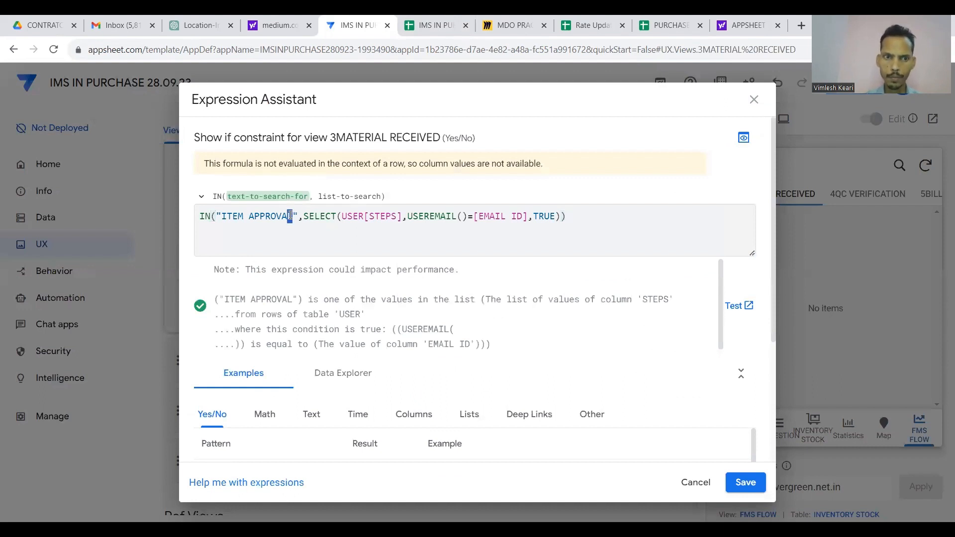
key(shift+Left)
key(shift+Left)
key(shift+Left)
key(shift+Left)
key(shift+Left)
key(shift+Left)
key(shift+Left)
key(shift+Left)
key(shift+Left)
key(shift+Left)
key(shift+Left)
key(shift+Left)
key(ctrl+v)
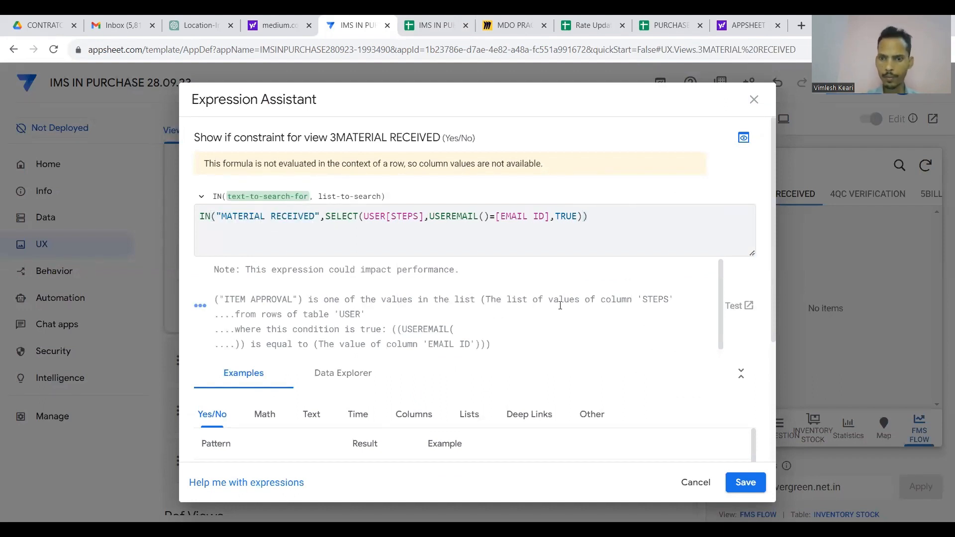
key(ctrl+a)
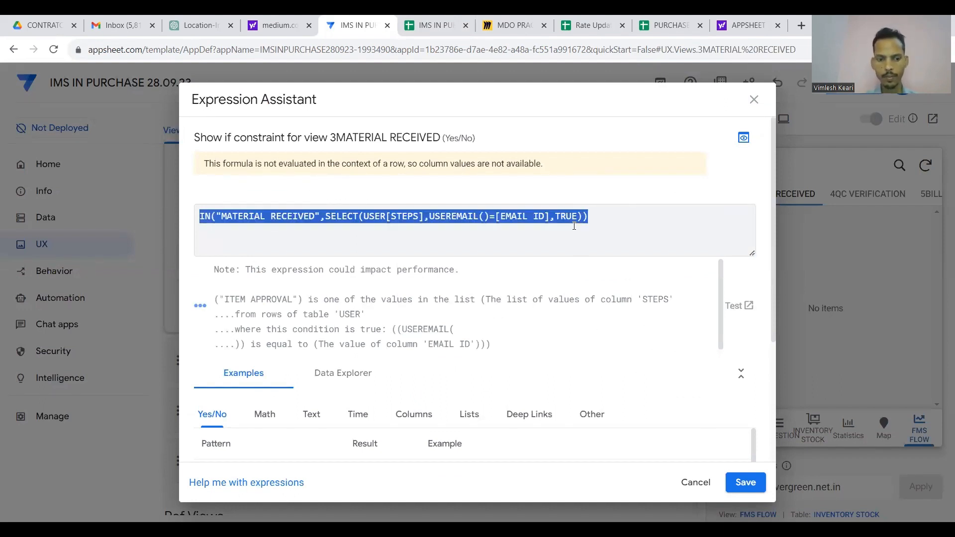
click(744, 476)
scroll(629, 323, up, 10)
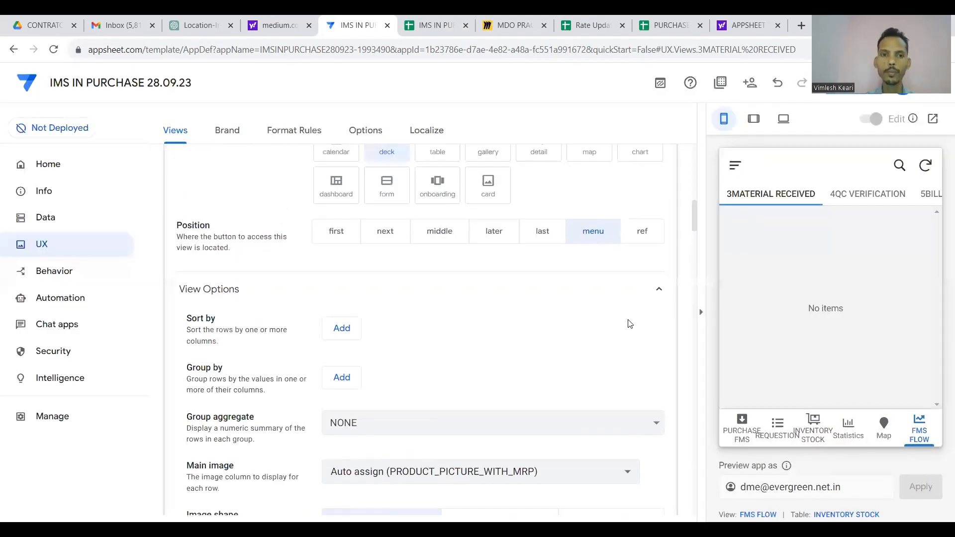
click(425, 301)
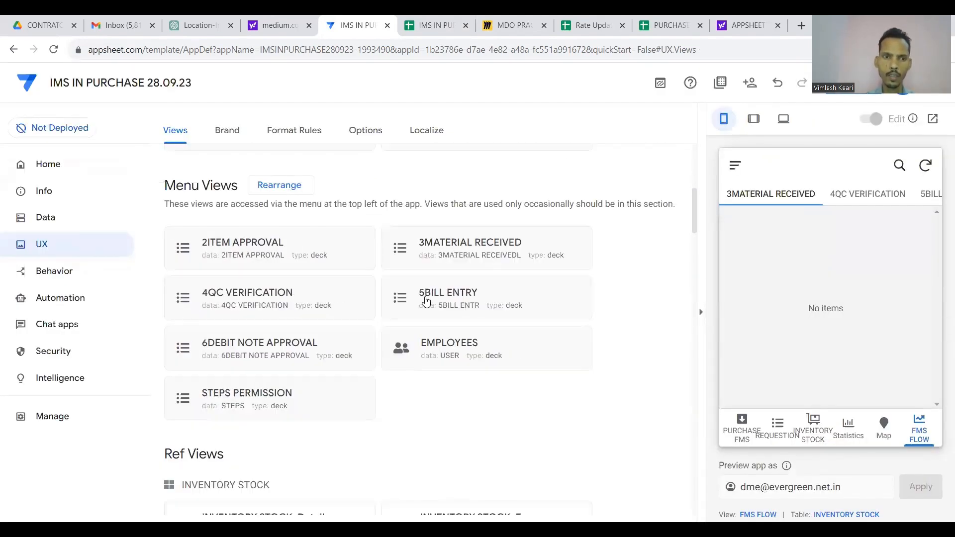
Paste the copied IN() visibility formula into the 4QC VERIFICATION view's Show if.
click(284, 305)
scroll(333, 317, down, 14)
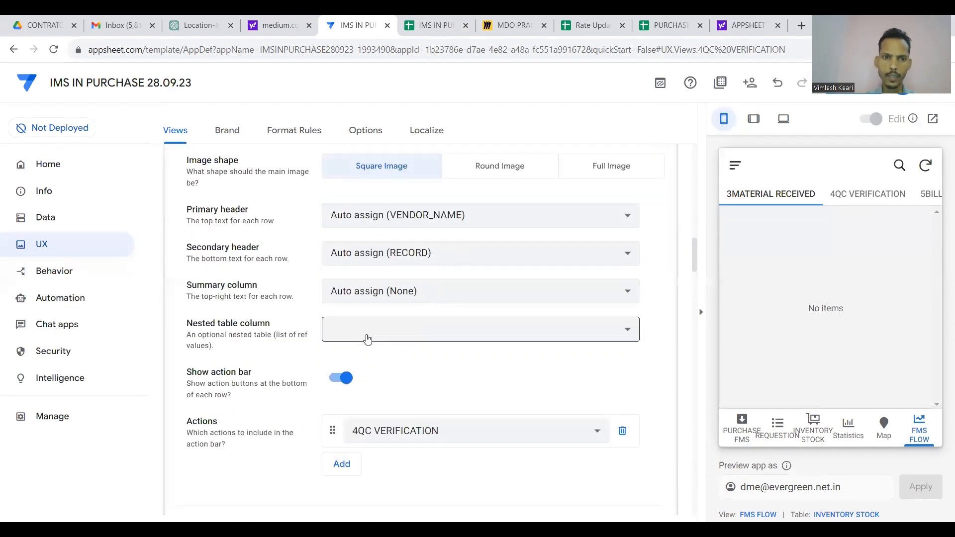
click(396, 354)
scroll(397, 354, down, 6)
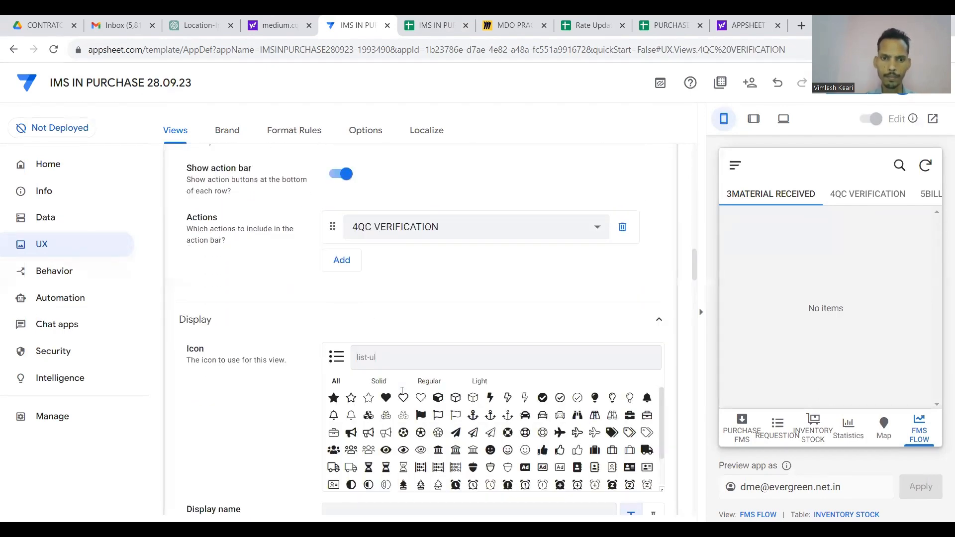
click(418, 309)
key(ctrl+v)
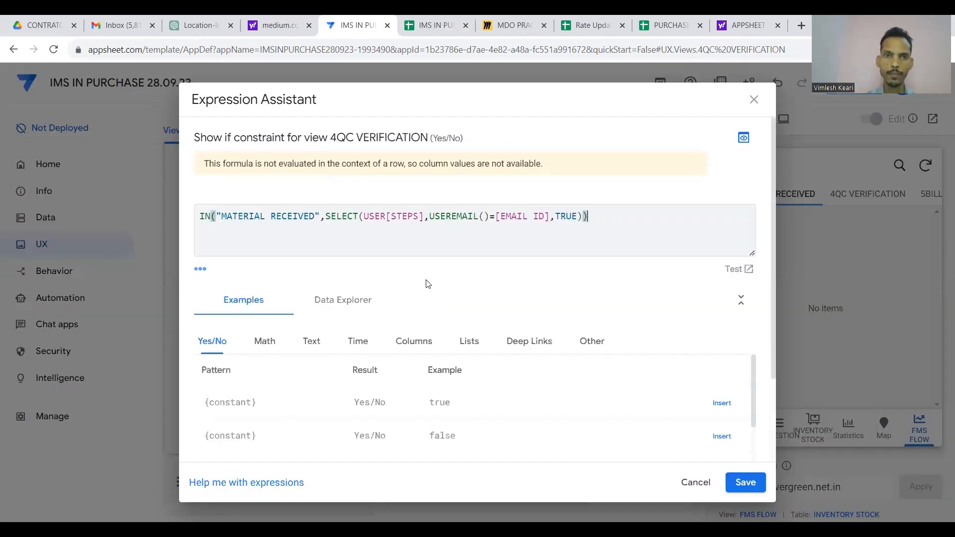
Replace MATERIAL RECEIVED with QC VERIFICATION from the STEPS sheet's B5 and save the formula.
click(436, 19)
click(130, 183)
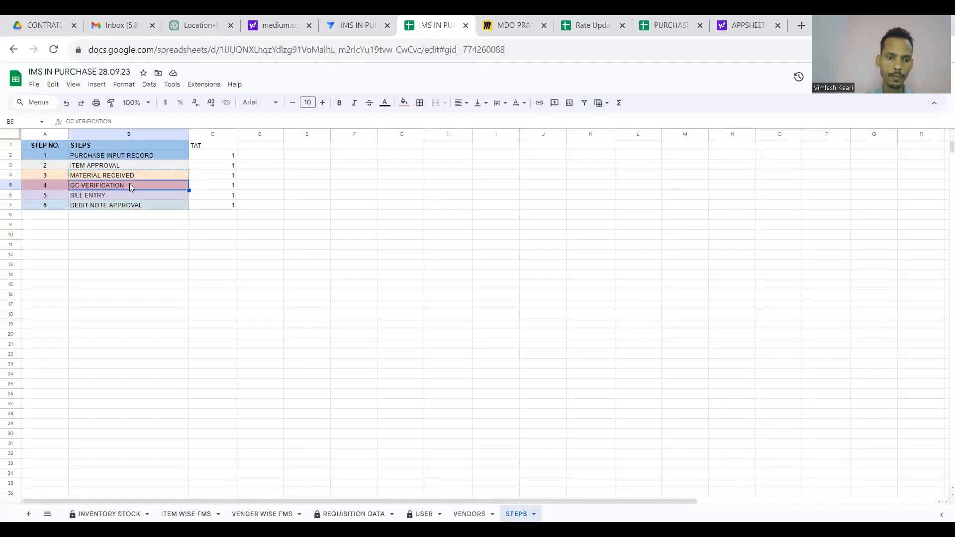
key(ctrl+c)
click(341, 20)
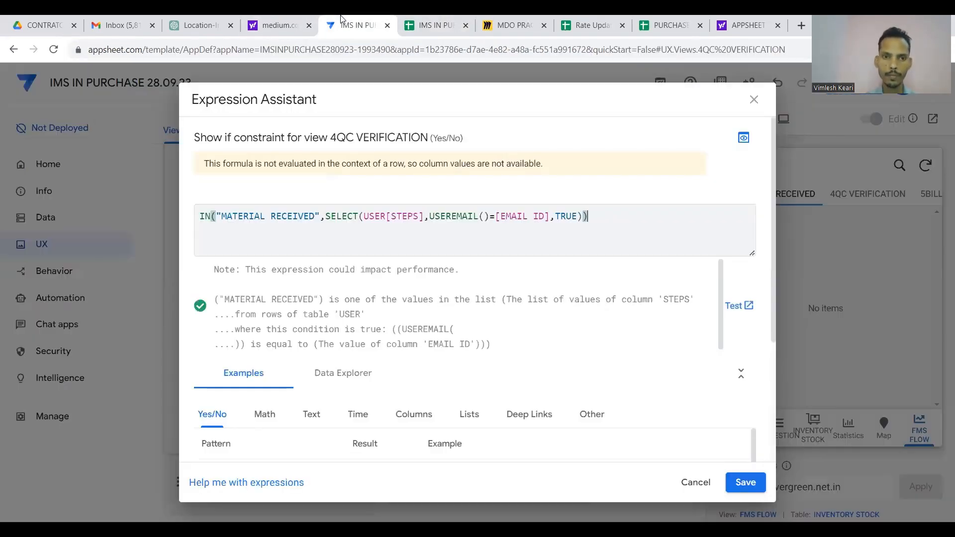
click(318, 218)
key(shift+Left)
key(shift+Left)
key(shift+Left)
key(shift+Left)
key(shift+Left)
key(shift+Left)
key(shift+Left)
key(shift+Left)
key(shift+Left)
key(shift+Left)
key(shift+Left)
key(shift+Left)
key(shift+Left)
key(shift+Left)
key(shift+Left)
key(shift+Left)
key(shift+Left)
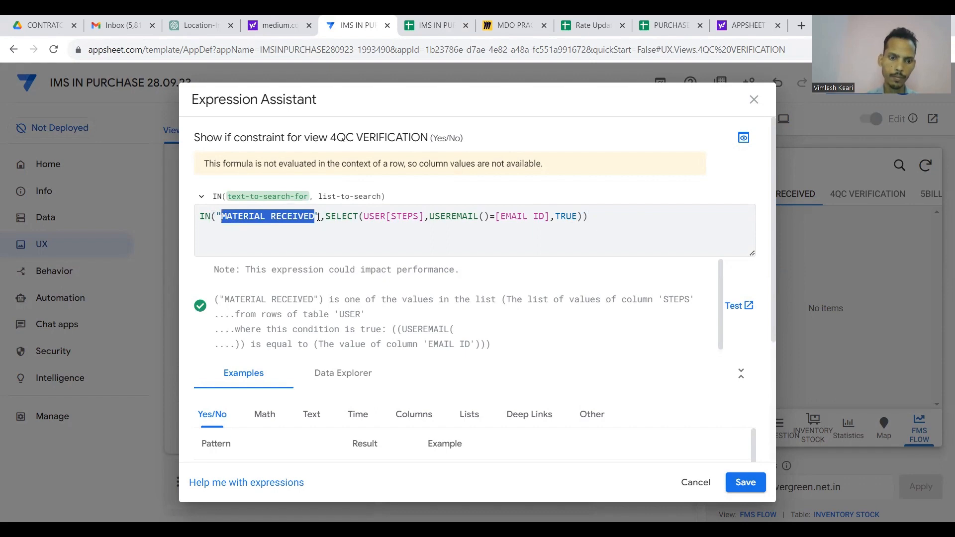
key(ctrl+v)
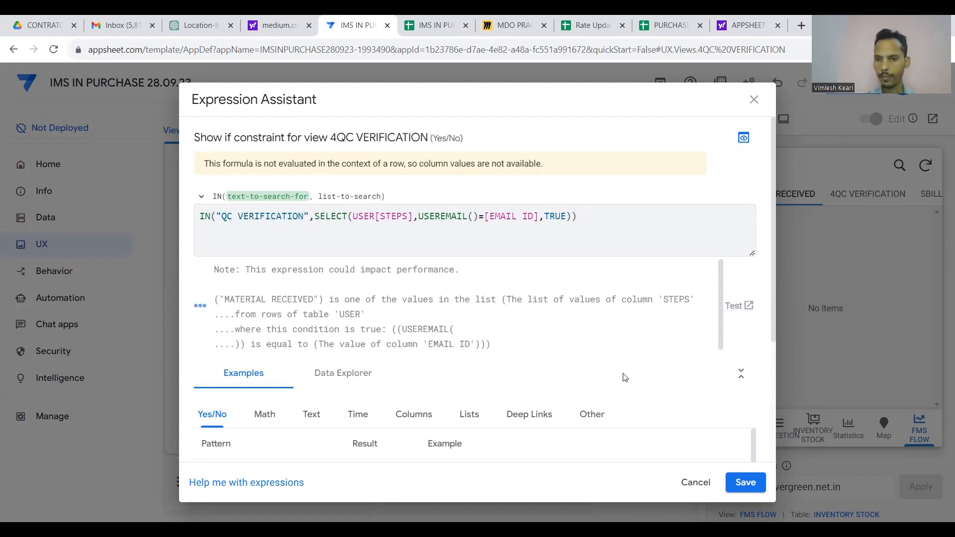
click(749, 481)
Copy the saved QC VERIFICATION Show-if formula to reuse it for 5BILL ENTRY.
scroll(428, 298, up, 10)
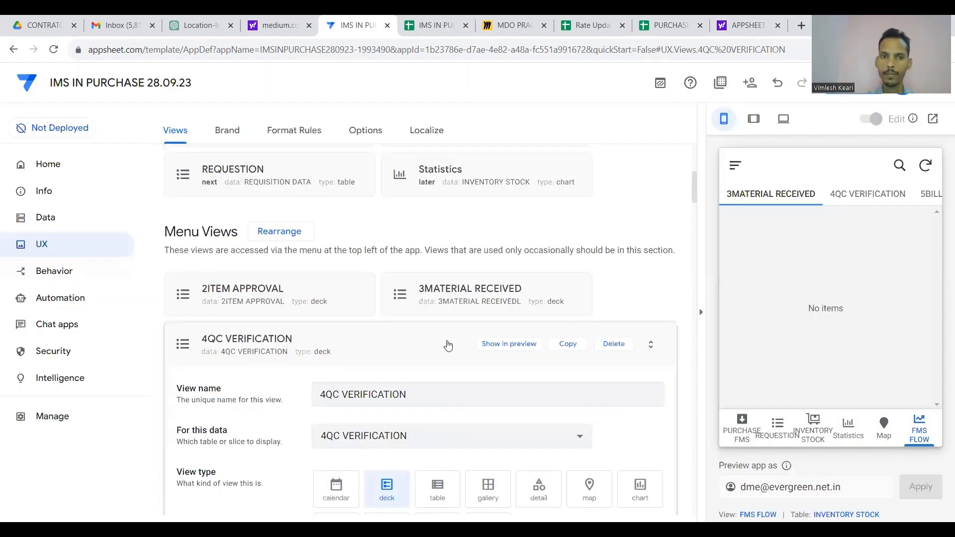
click(426, 344)
click(320, 348)
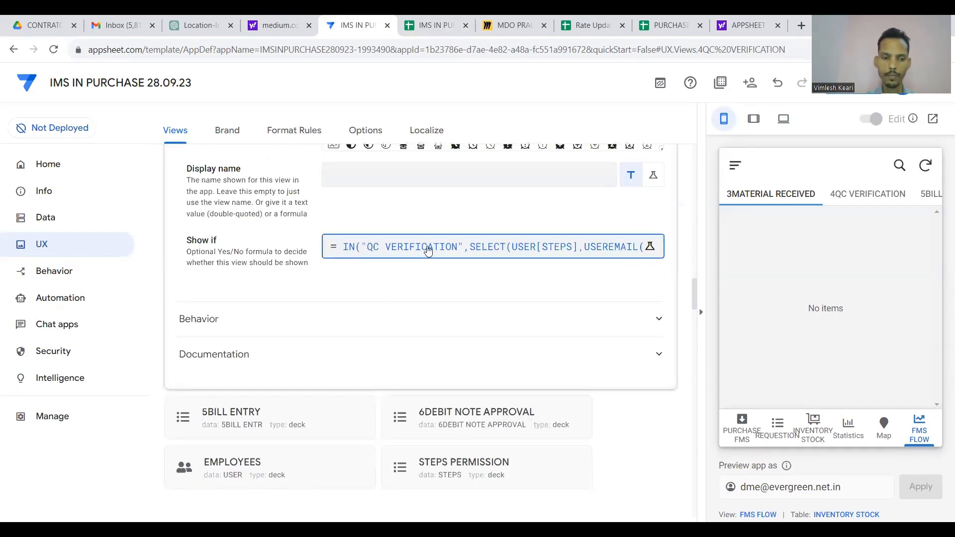
click(427, 249)
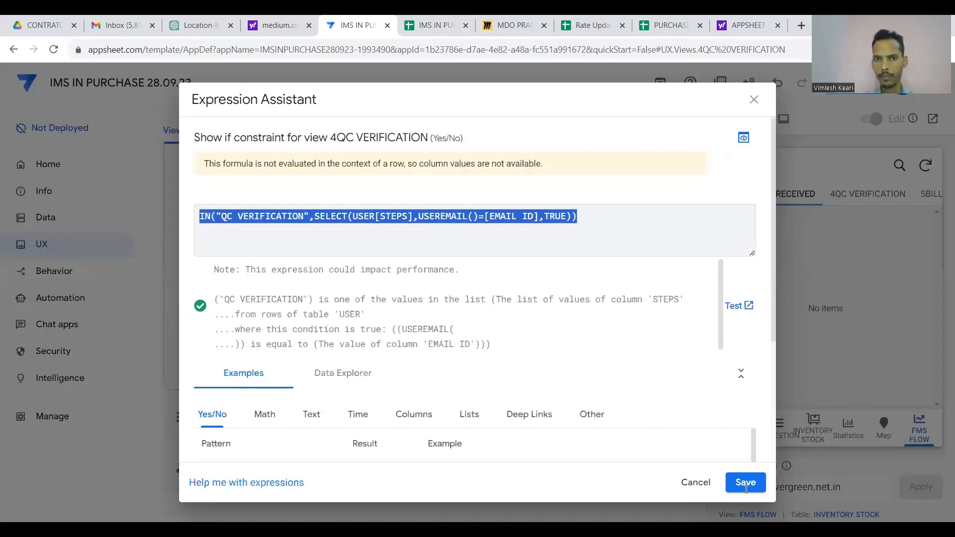
key(Escape)
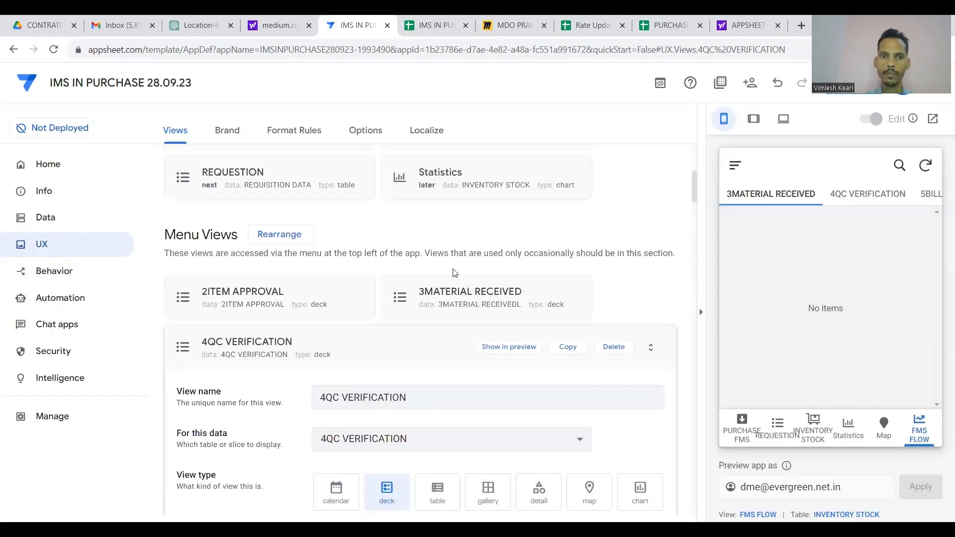
click(360, 343)
click(425, 353)
Set 5BILL ENTRY's Show if to IN("BILL ENTRY",SELECT(USER[STEPS],USEREMAIL()=[EMAIL ID],TRUE)) and save.
scroll(426, 351, down, 15)
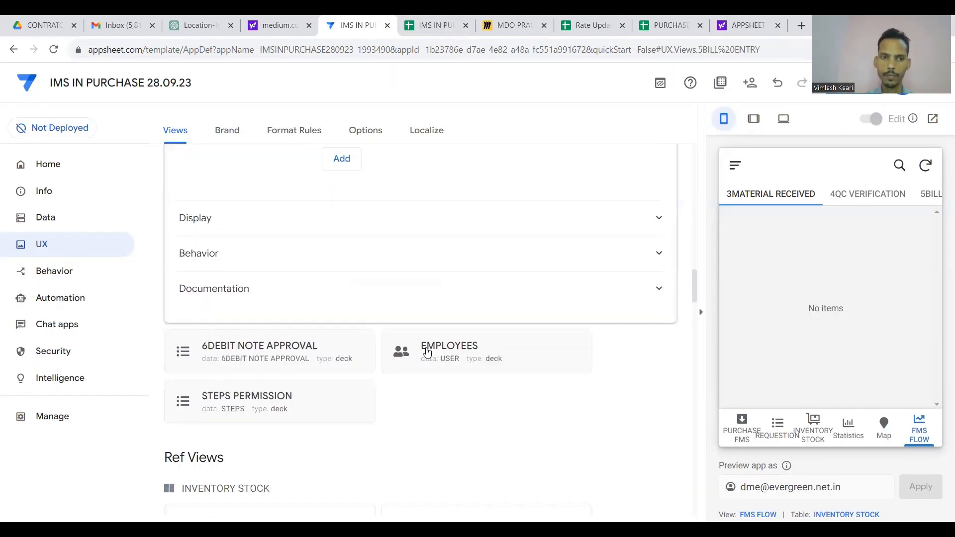
scroll(426, 351, up, 1)
click(443, 229)
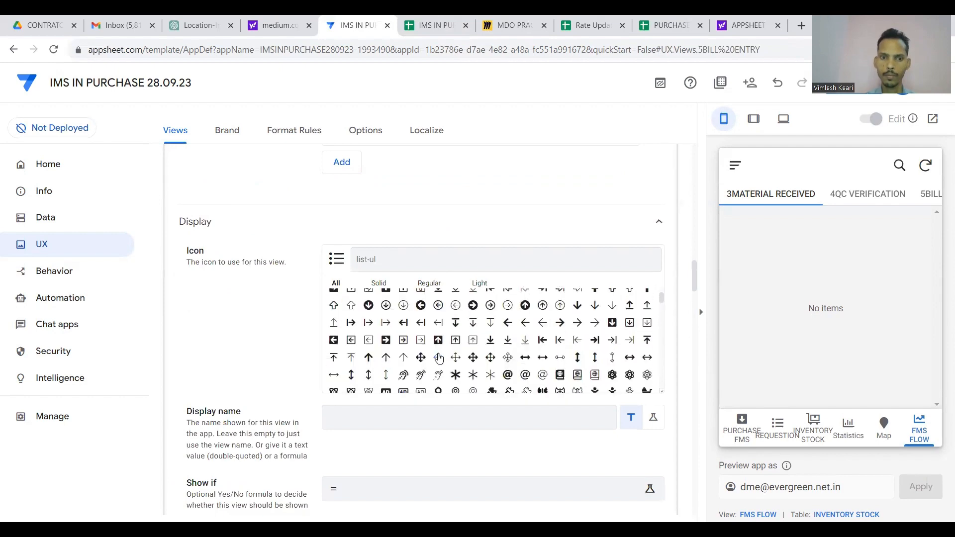
click(396, 493)
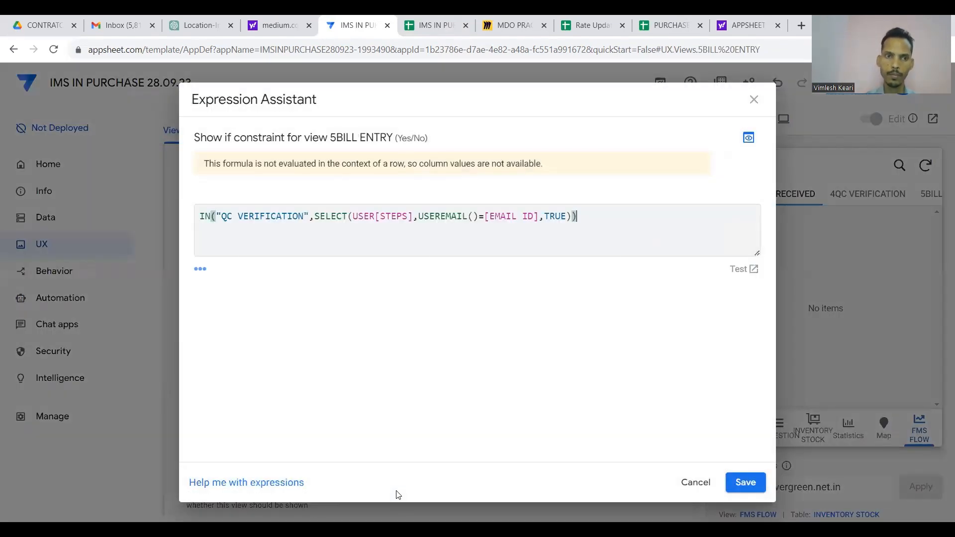
click(434, 26)
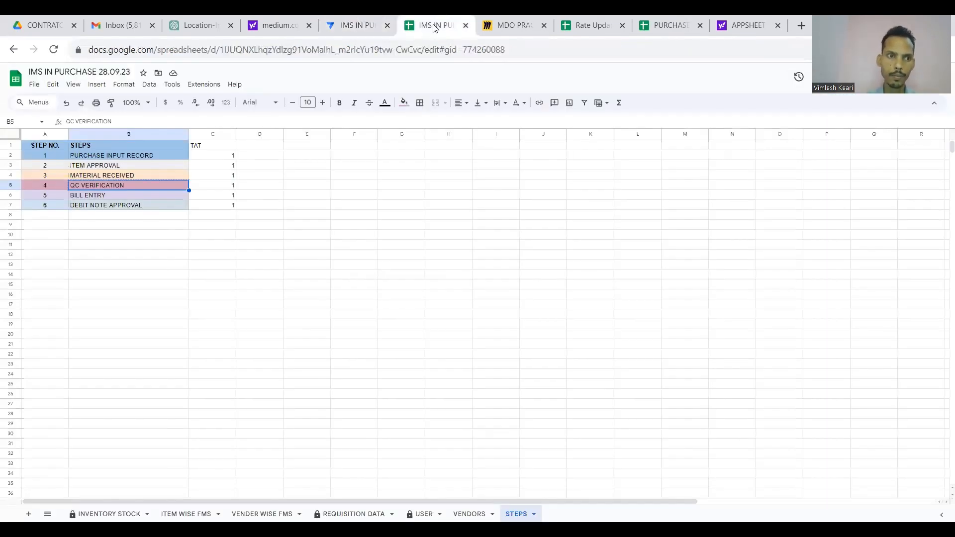
click(355, 24)
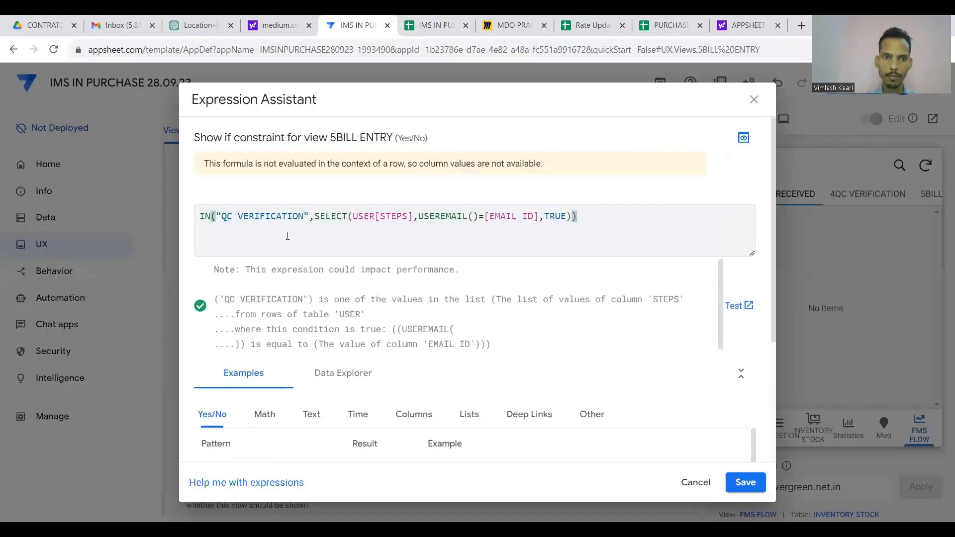
click(303, 216)
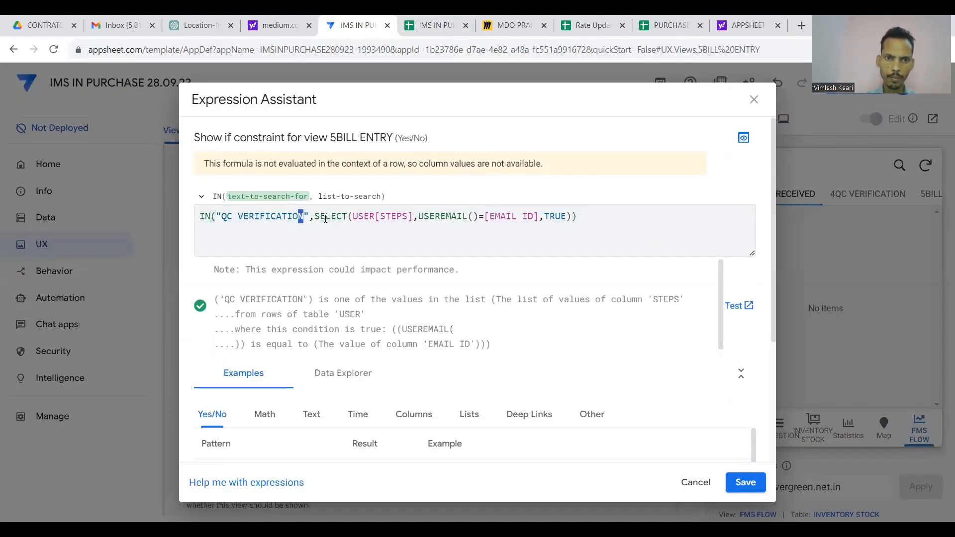
key(ctrl+shift+Left)
key(ctrl+shift+Left)
text(BILL ENTRY)
key(ctrl+a)
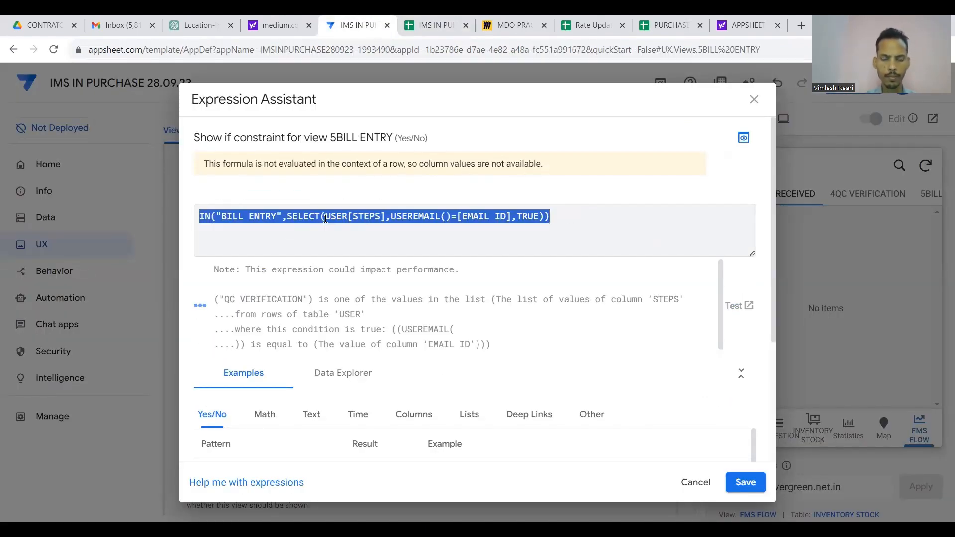
click(744, 480)
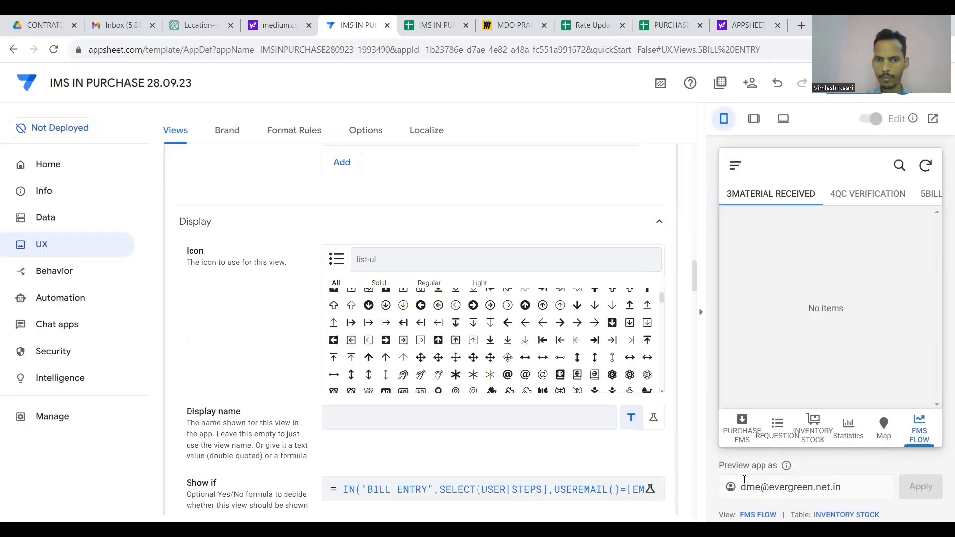
scroll(554, 220, up, 10)
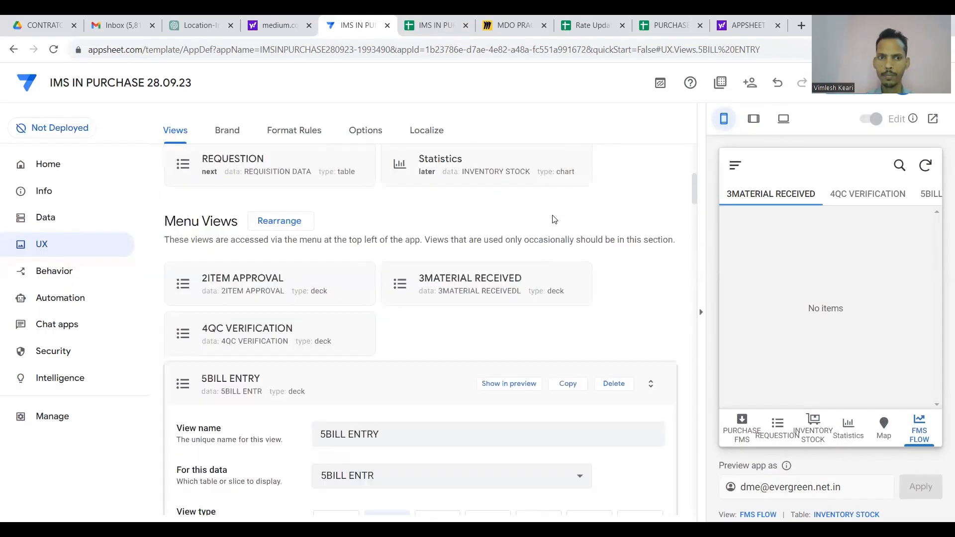
Paste the copied visibility formula into the 6DEBIT NOTE APPROVAL view's Show if.
click(394, 386)
scroll(304, 366, down, 2)
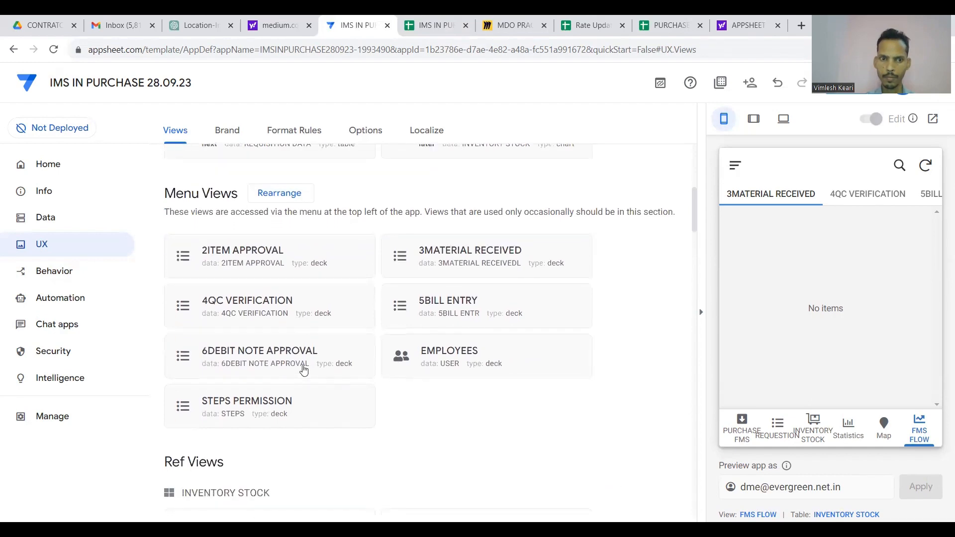
click(301, 367)
scroll(301, 367, down, 8)
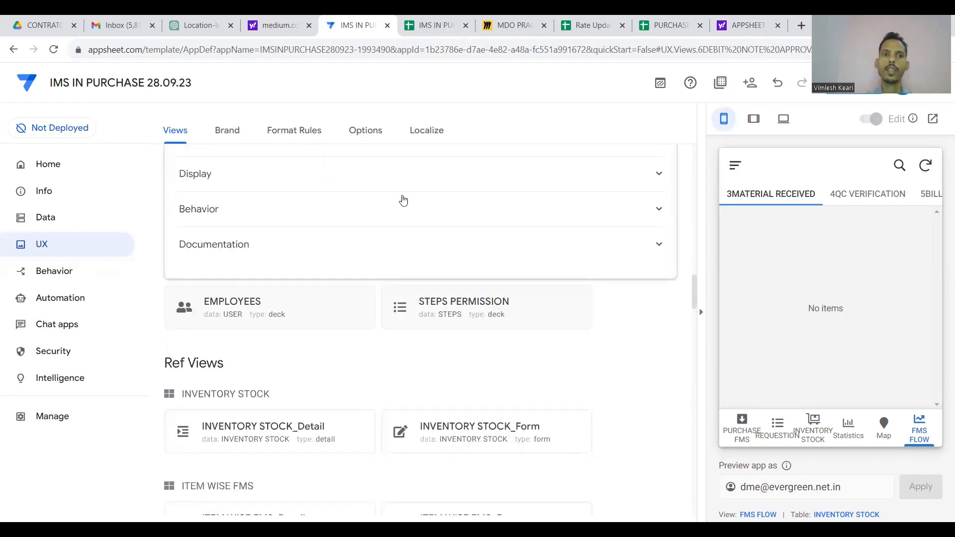
click(403, 213)
scroll(404, 212, up, 2)
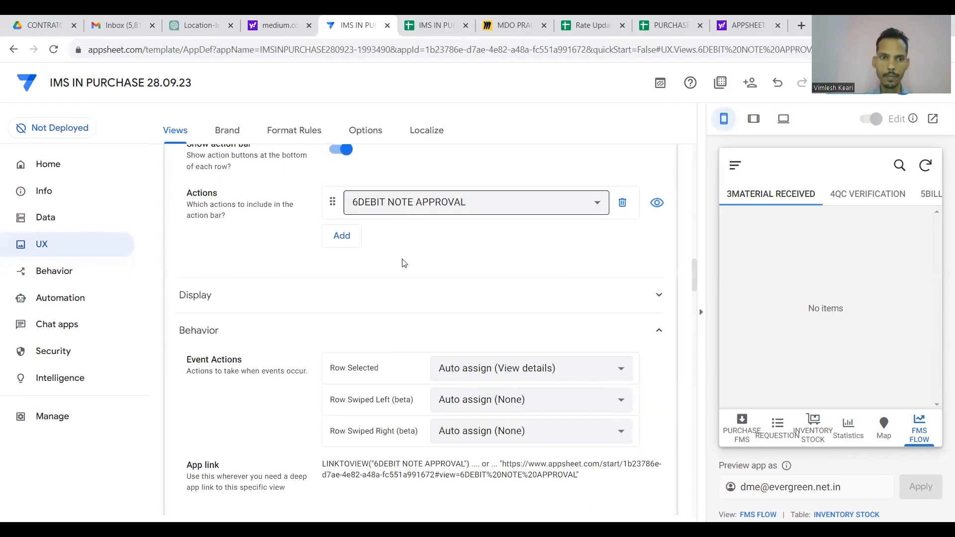
click(409, 296)
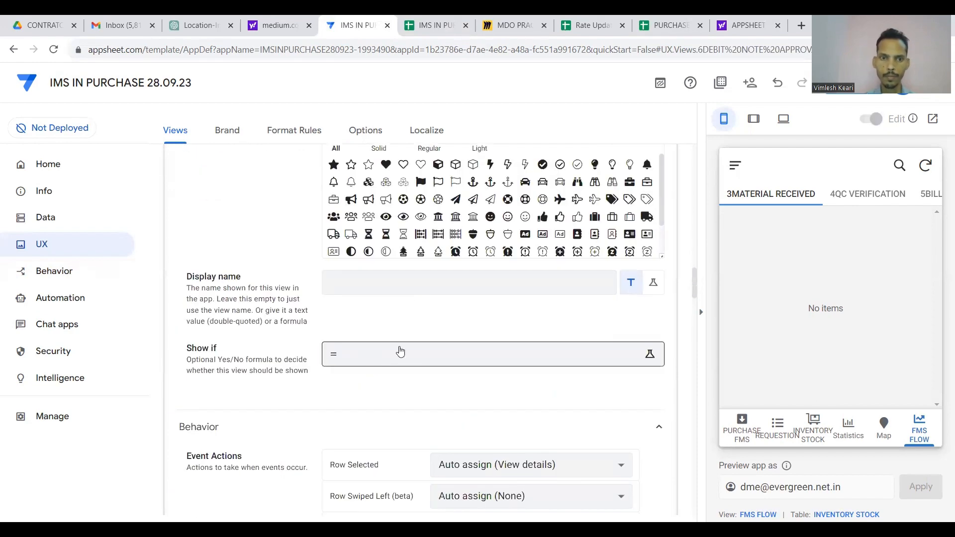
click(398, 349)
key(ctrl+v)
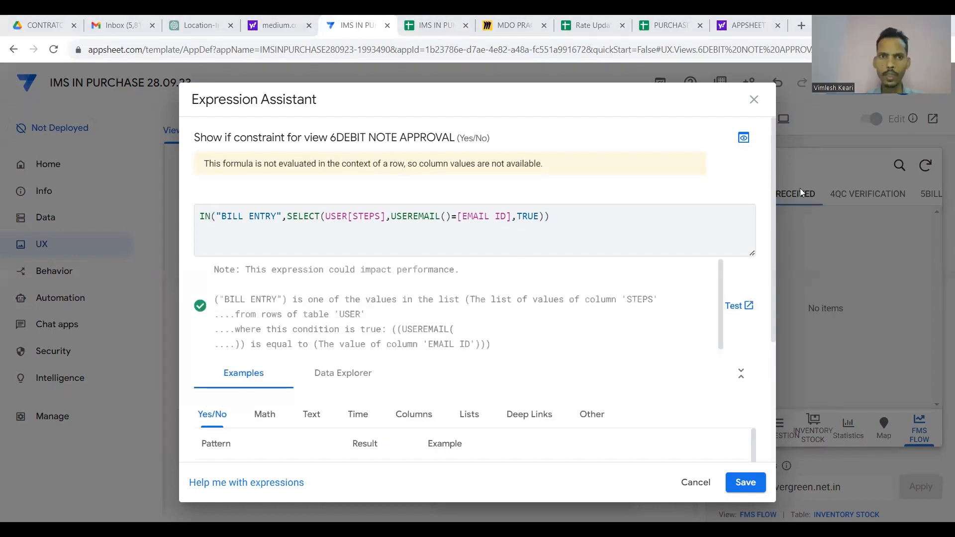
Replace BILL ENTRY with DEBIT NOTE APPROVAL from the STEPS sheet's B7 and save.
click(436, 23)
click(228, 205)
click(170, 206)
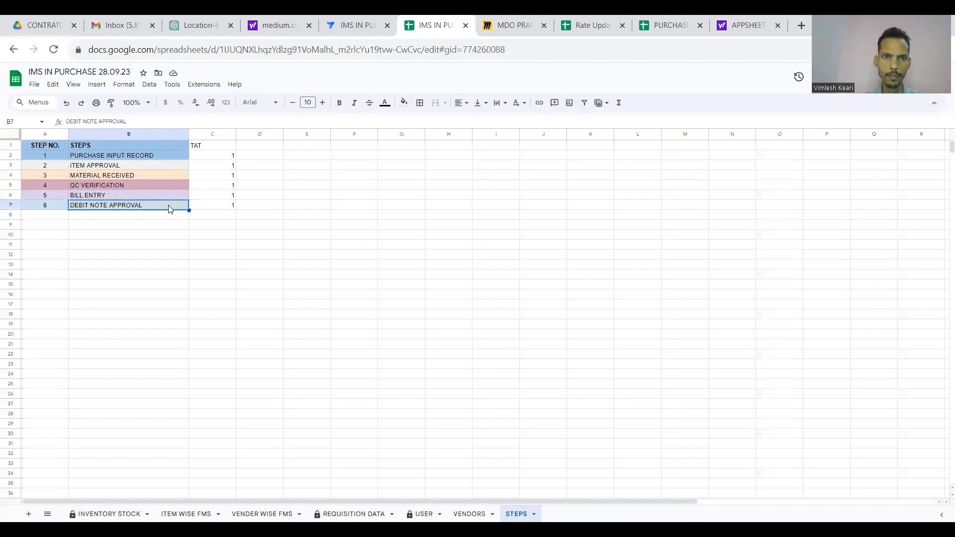
click(357, 21)
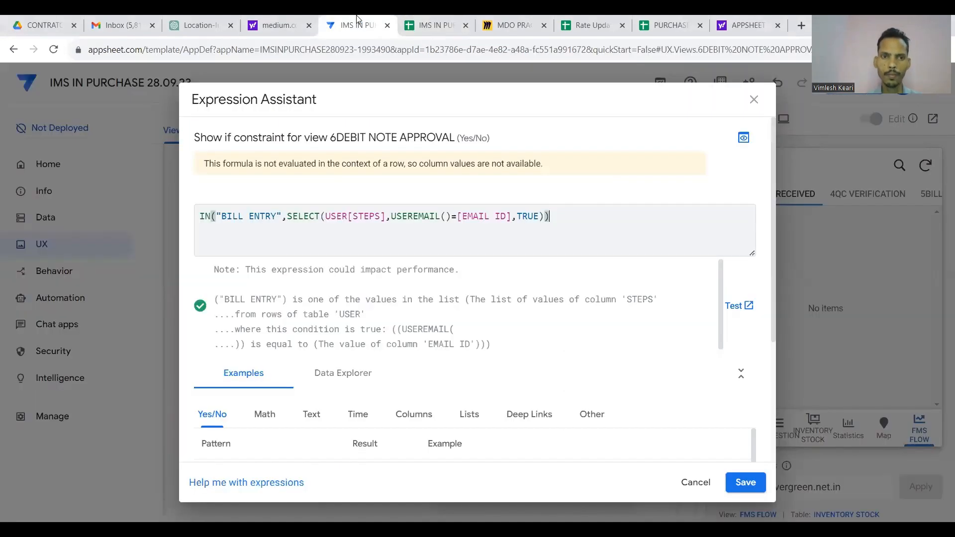
click(278, 217)
key(shift+Left)
key(shift+Left)
key(shift+Left)
key(shift+Left)
key(shift+Left)
key(shift+Left)
key(shift+Left)
key(shift+Left)
key(shift+Left)
key(ctrl+v)
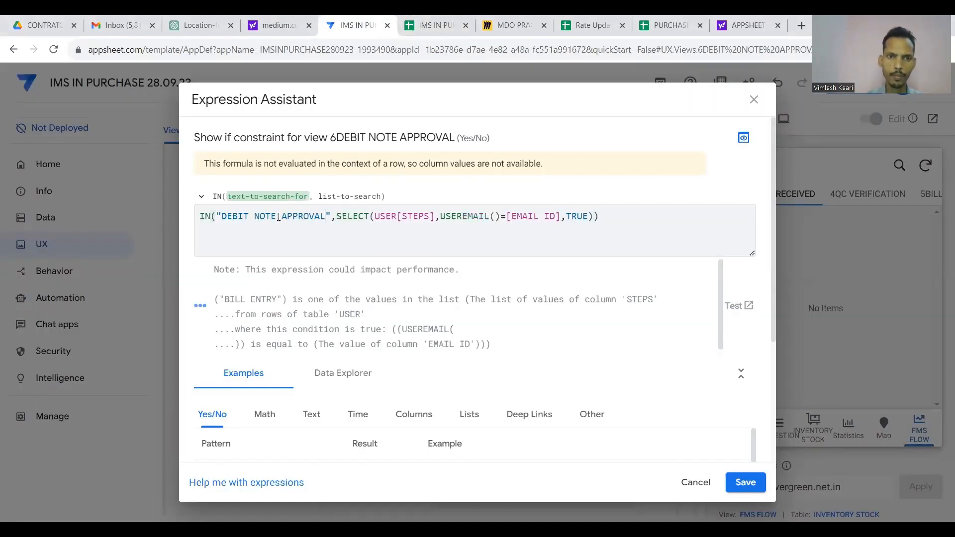
click(744, 482)
scroll(590, 390, up, 15)
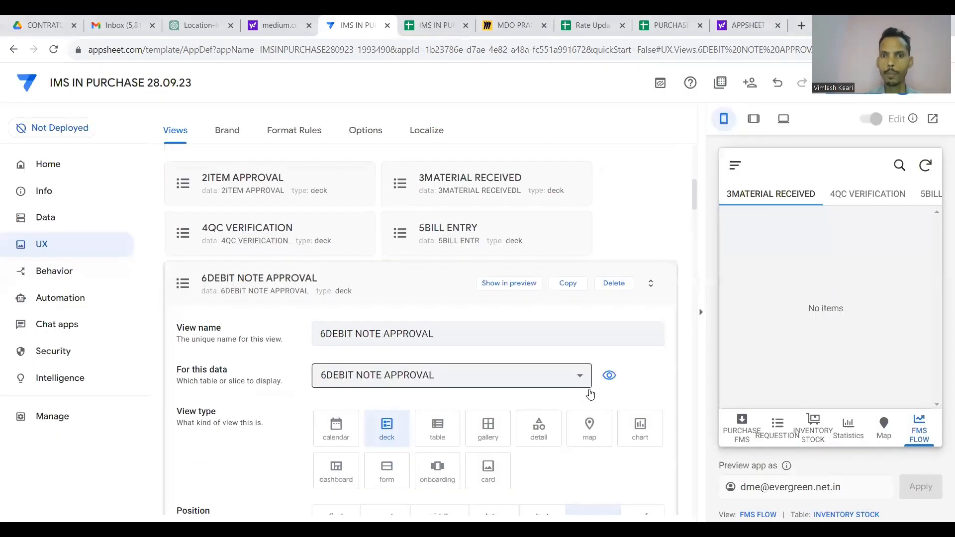
scroll(419, 328, down, 1)
click(420, 291)
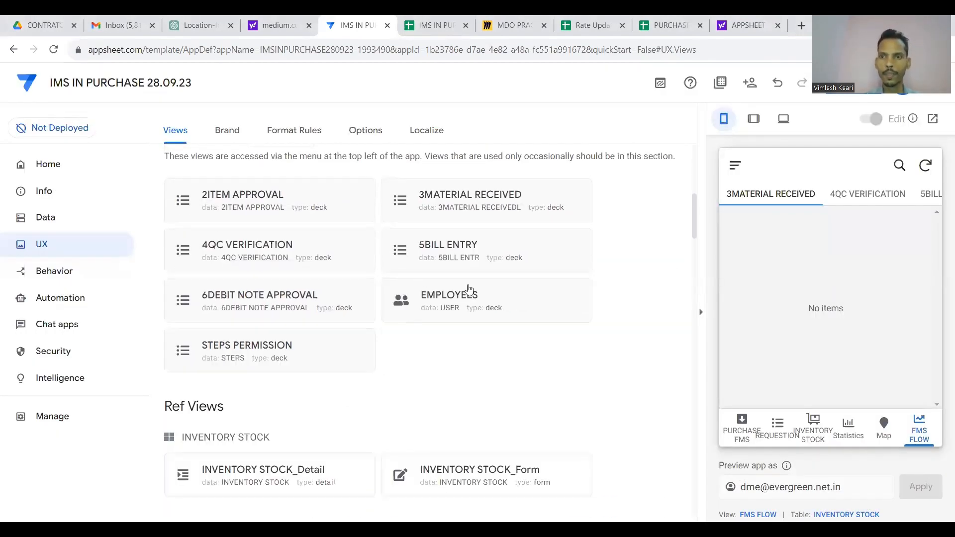
key(ctrl+s)
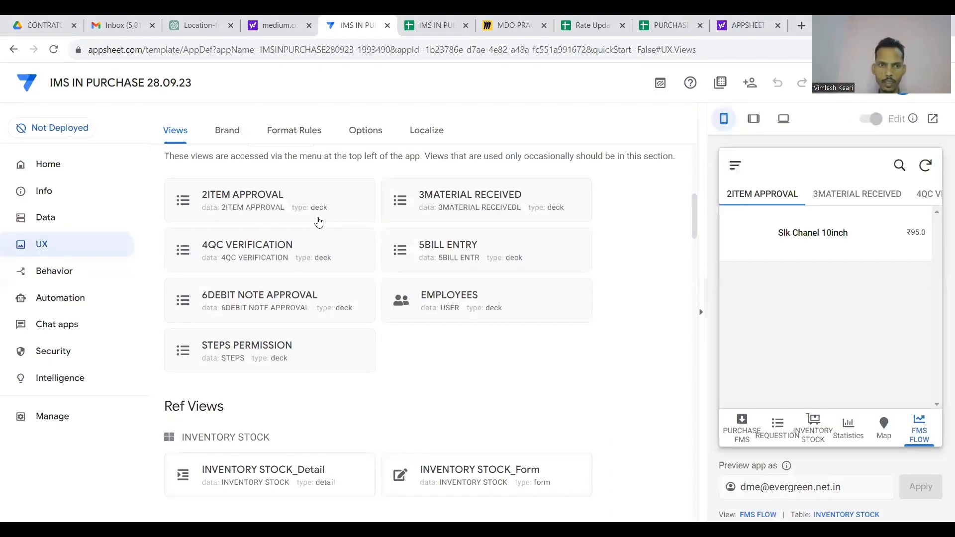
scroll(319, 223, up, 1)
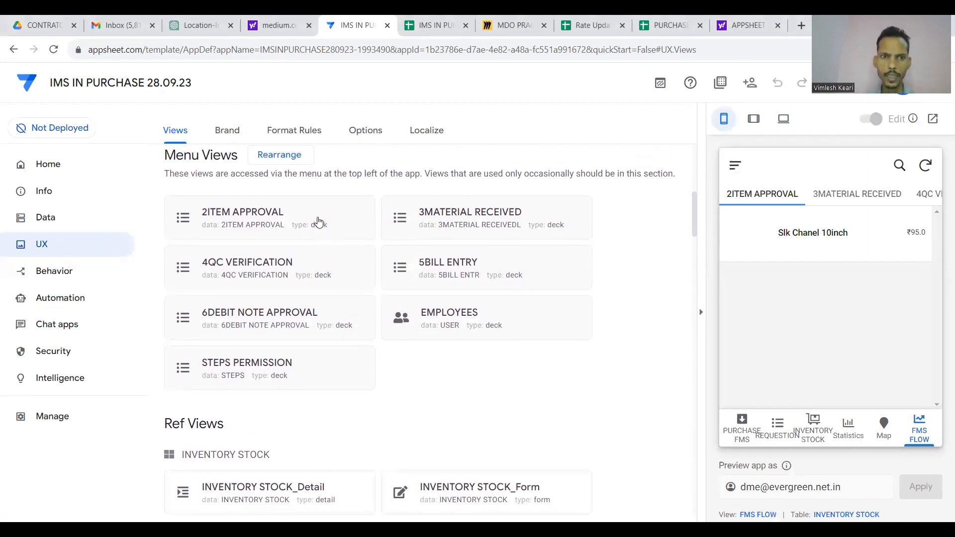
right_click(318, 221)
click(848, 200)
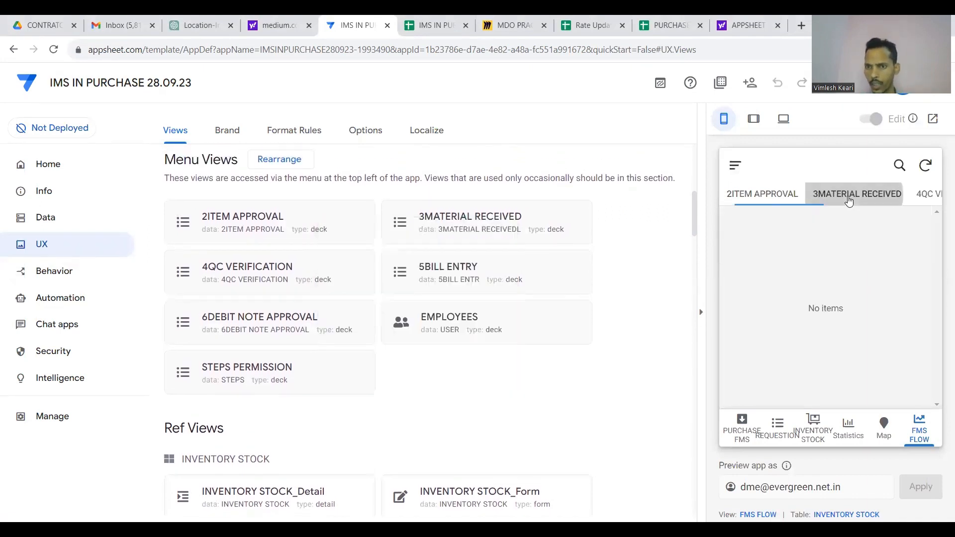
click(845, 196)
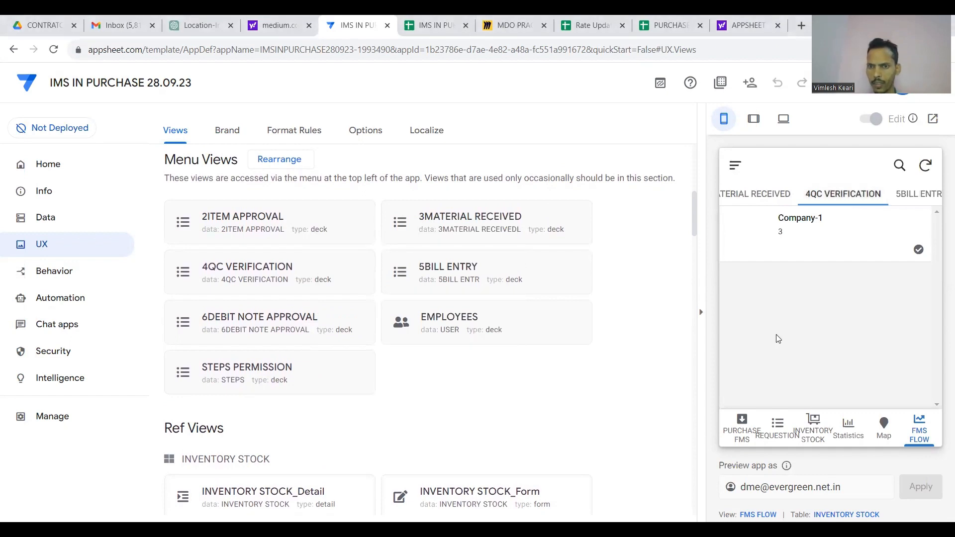
click(736, 167)
scroll(787, 356, down, 3)
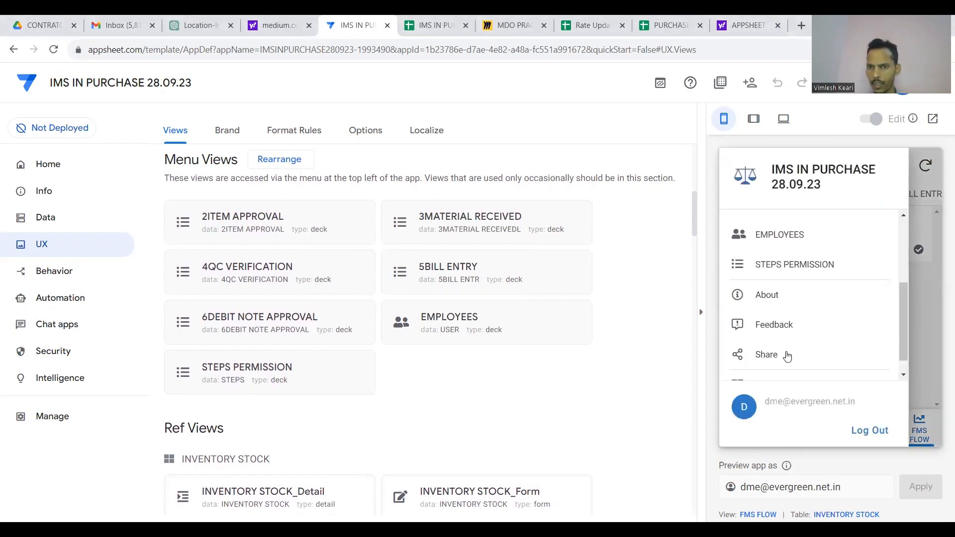
scroll(790, 299, up, 3)
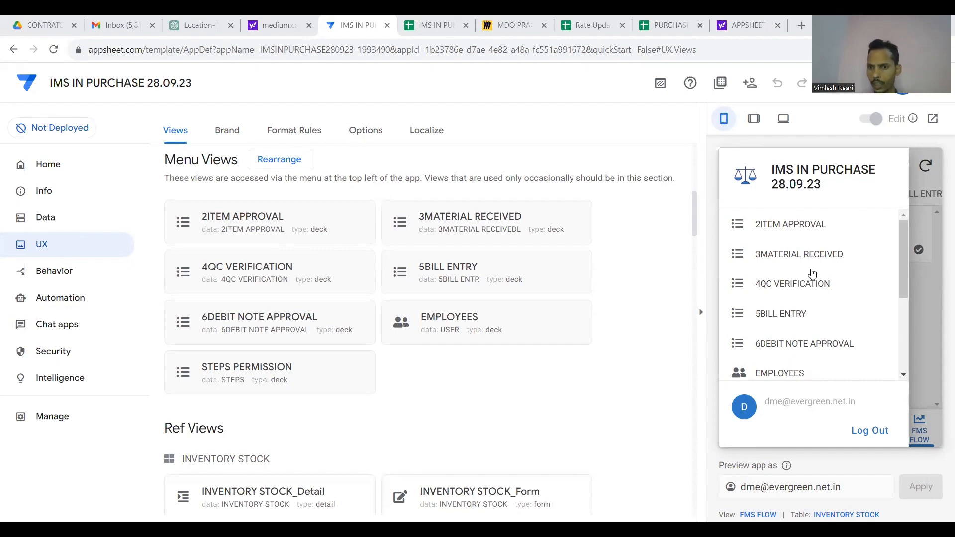
scroll(795, 306, down, 2)
click(899, 395)
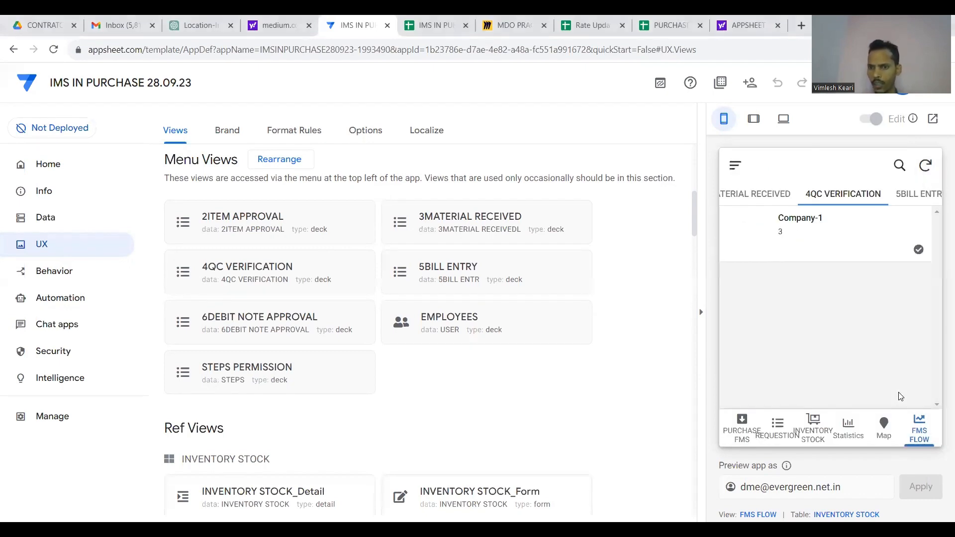
Set the 2ITEM APPROVAL view's position to ref.
click(343, 214)
scroll(378, 283, down, 3)
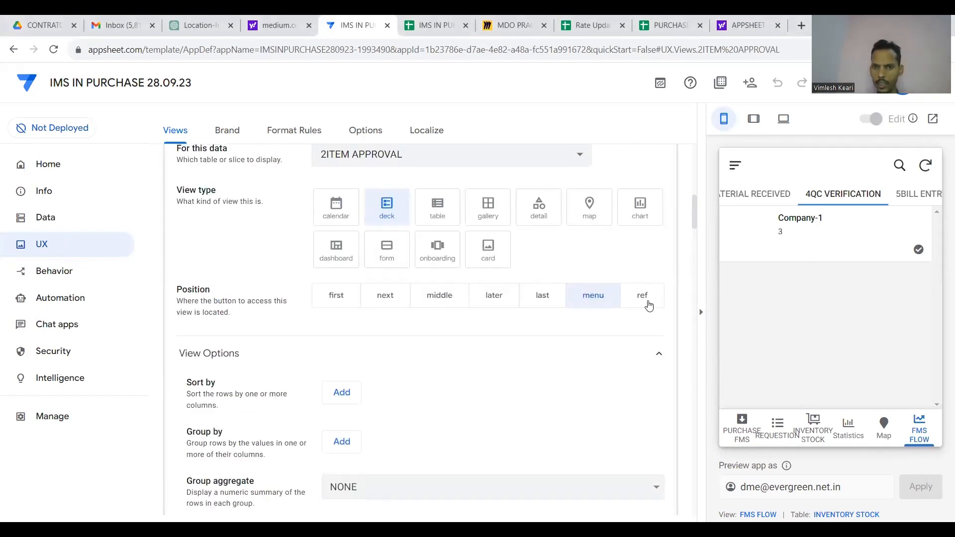
click(642, 296)
scroll(527, 339, up, 6)
click(372, 378)
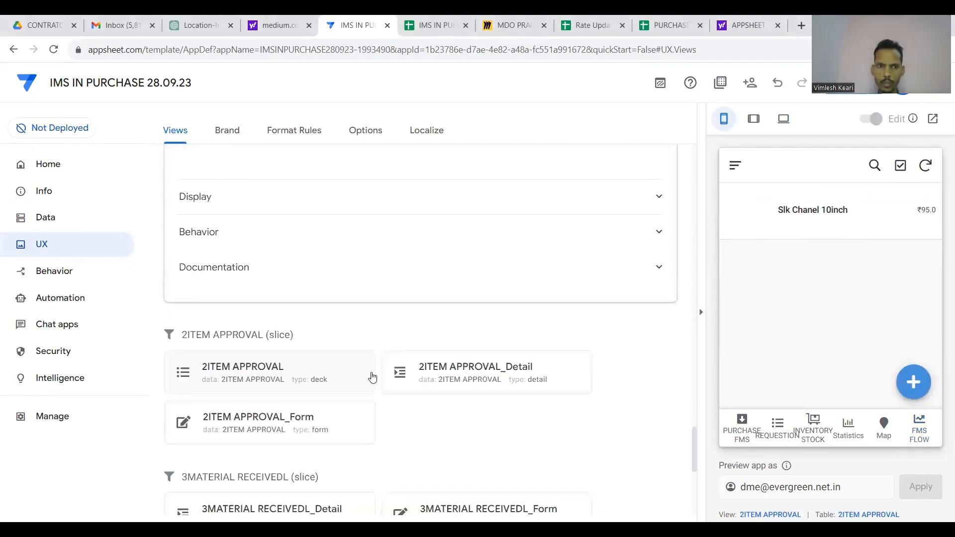
scroll(373, 377, down, 10)
scroll(373, 376, up, 15)
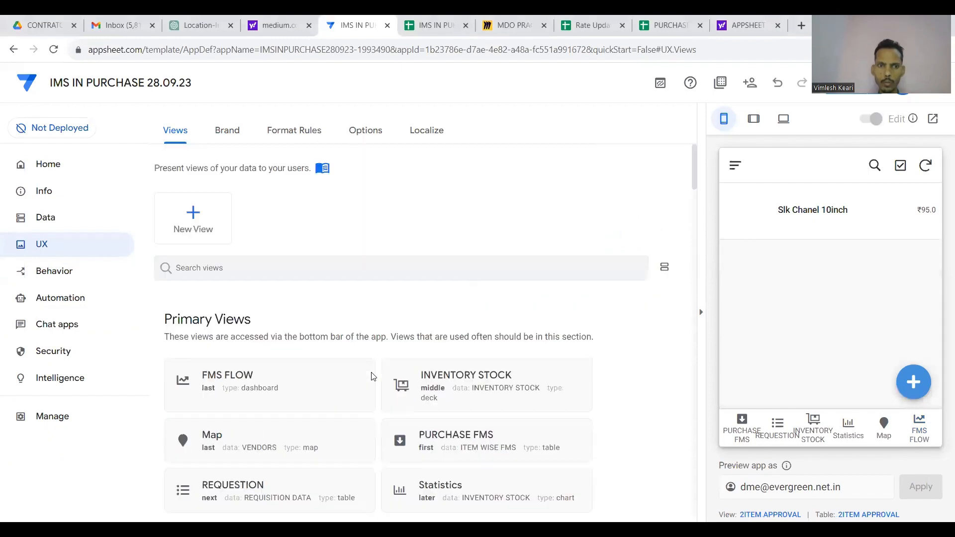
scroll(373, 378, down, 8)
scroll(372, 378, up, 7)
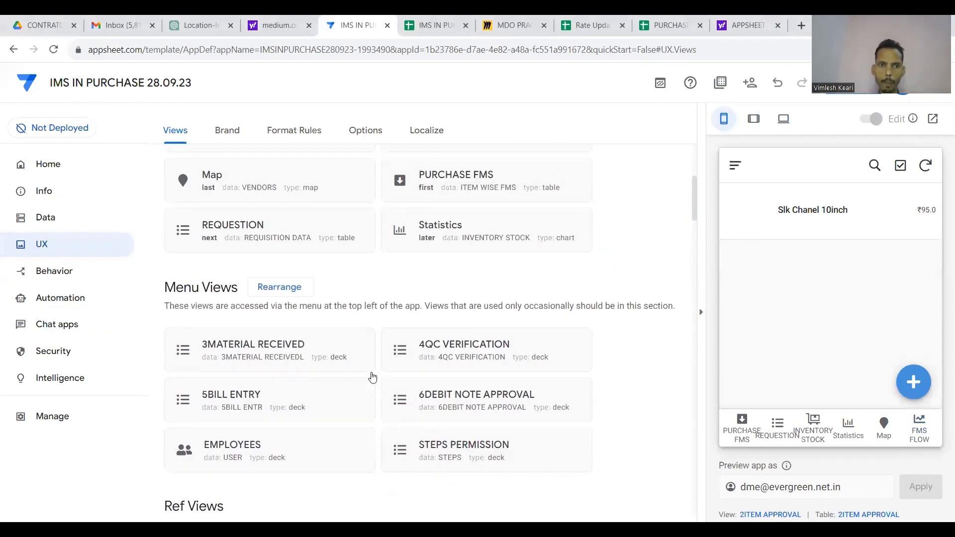
Set the 3MATERIAL RECEIVED and 4QC VERIFICATION views' position to ref.
click(330, 348)
scroll(532, 344, down, 4)
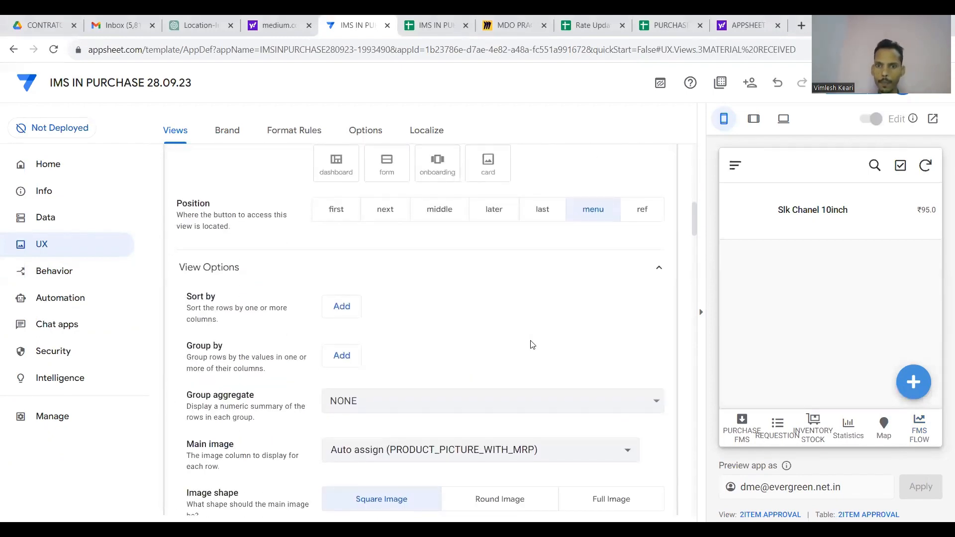
click(642, 210)
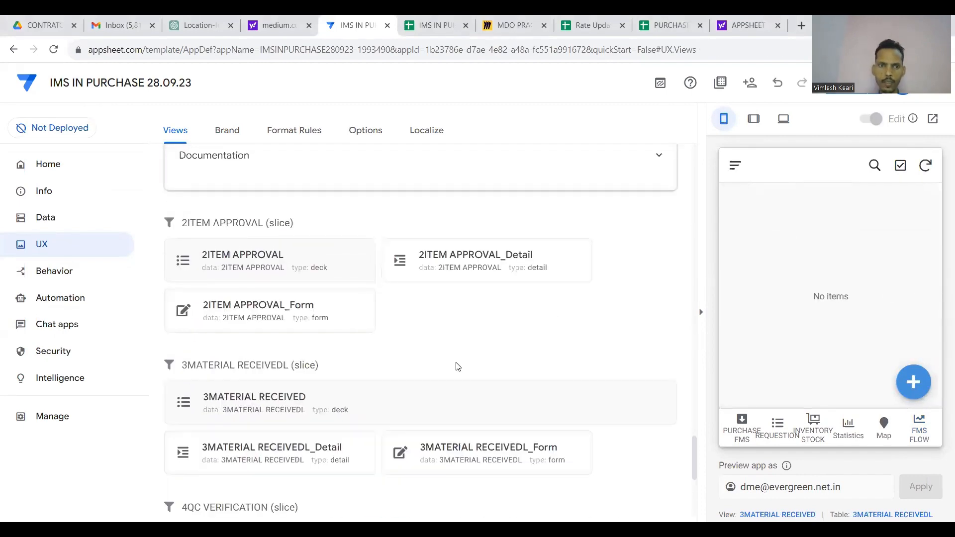
scroll(456, 366, up, 15)
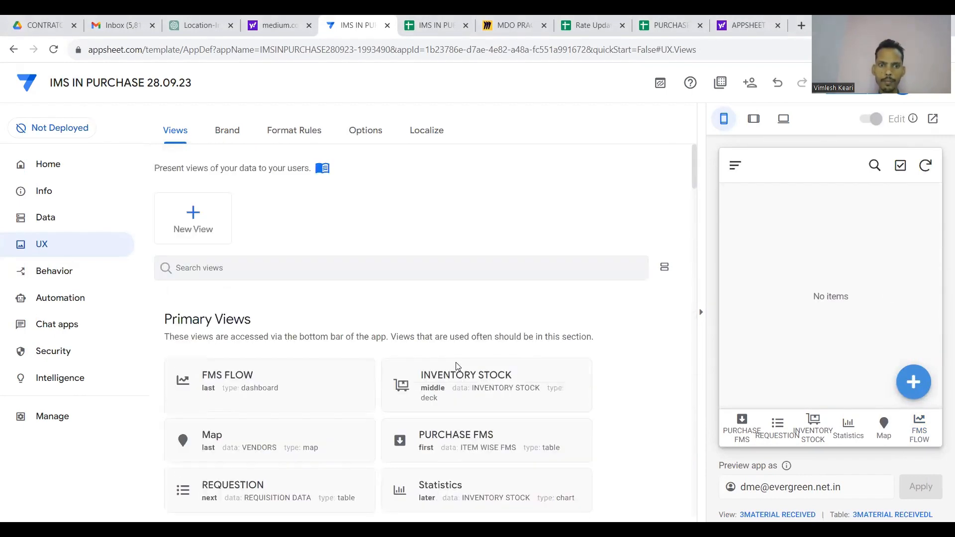
scroll(456, 367, down, 3)
scroll(456, 366, down, 1)
click(309, 324)
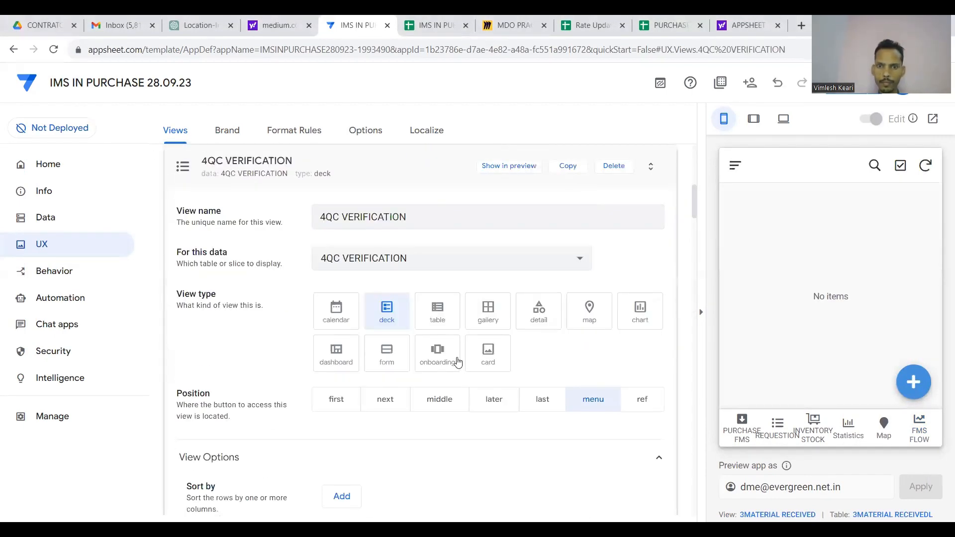
click(642, 399)
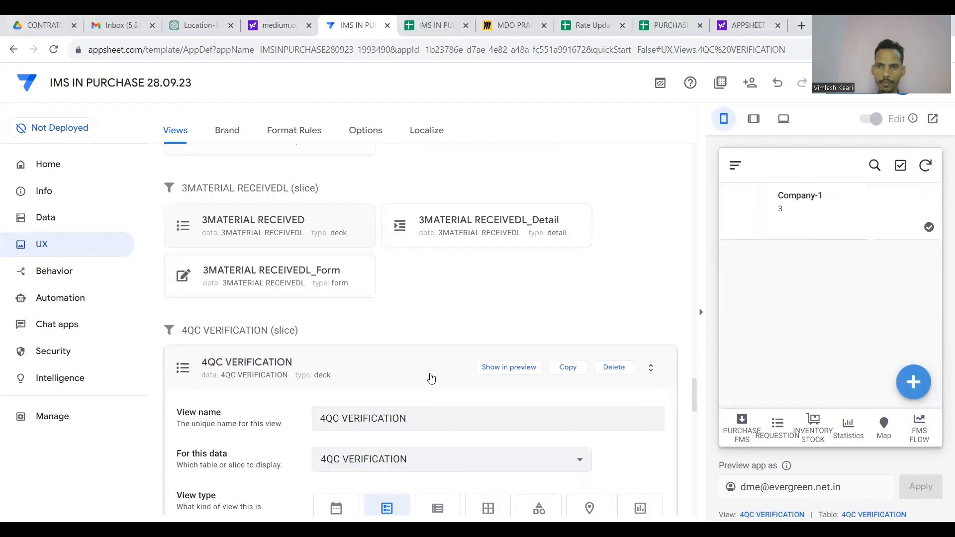
scroll(430, 377, down, 10)
scroll(430, 377, up, 15)
scroll(430, 377, down, 6)
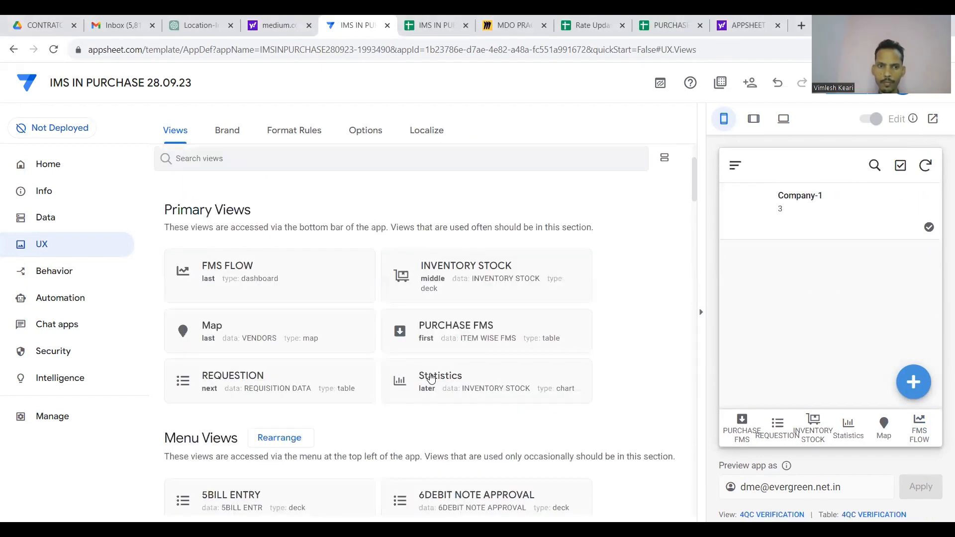
Set 5BILL ENTRY and 6DEBIT NOTE APPROVAL views to ref position and save the app.
click(276, 305)
scroll(552, 362, down, 5)
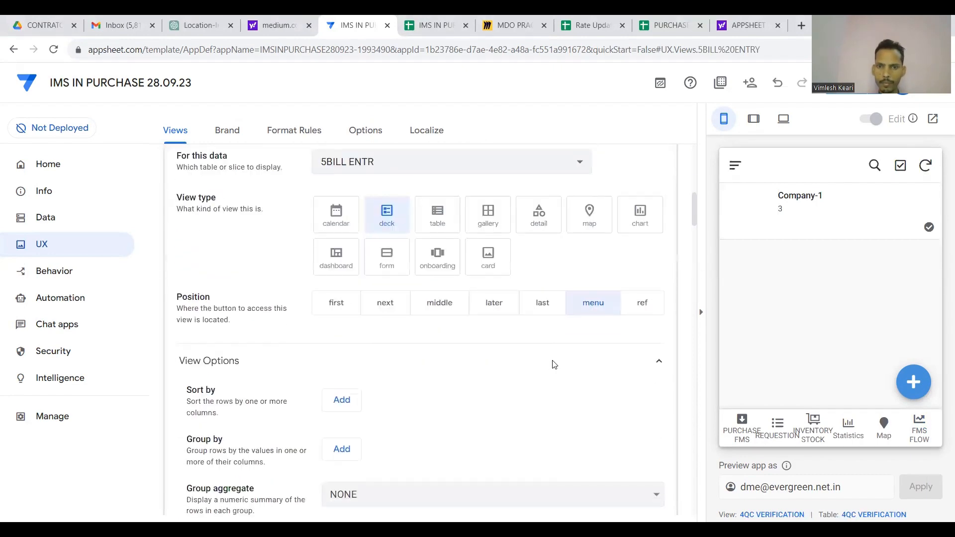
click(645, 303)
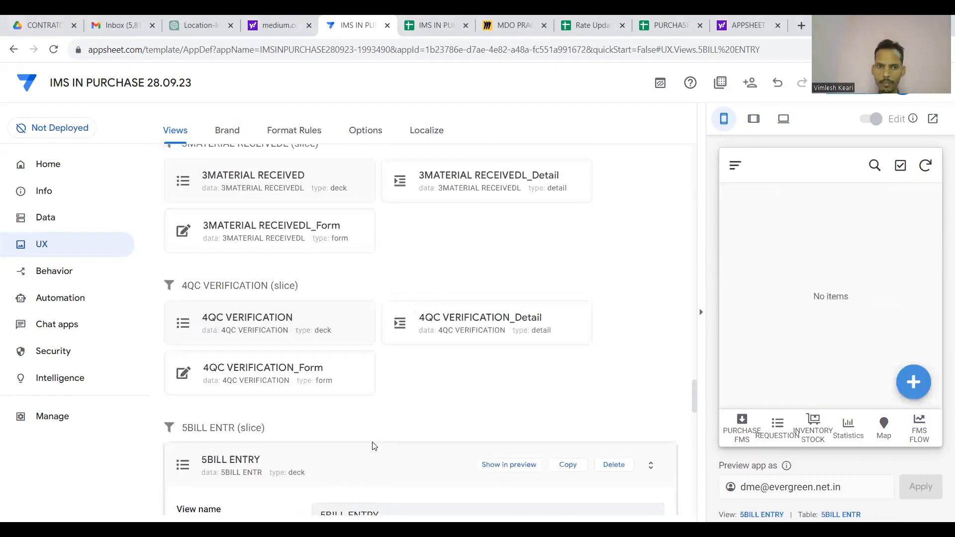
scroll(375, 451, up, 20)
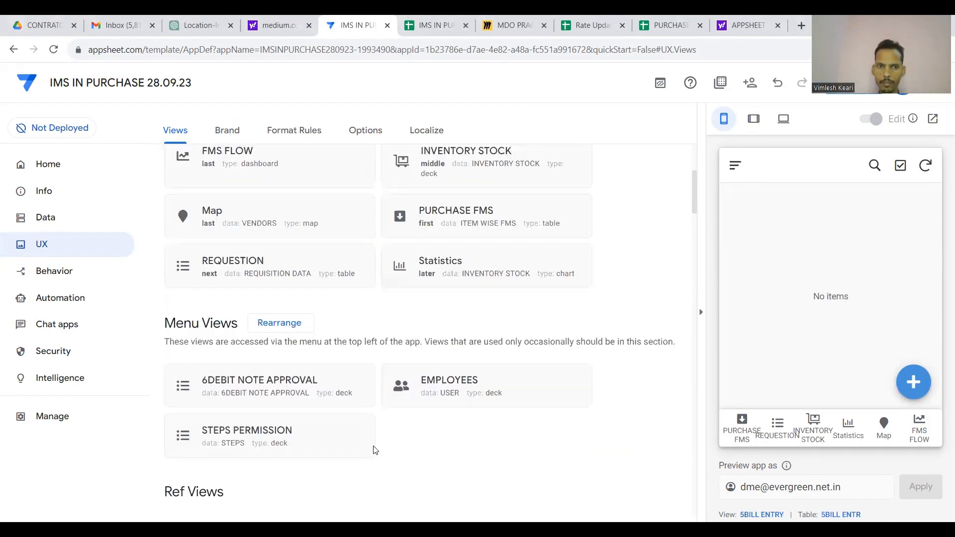
scroll(375, 451, down, 4)
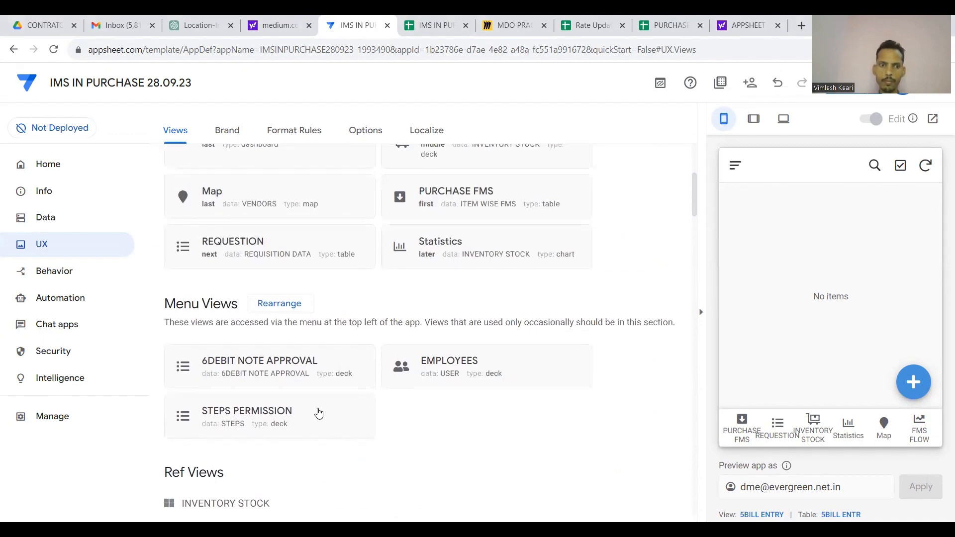
click(314, 370)
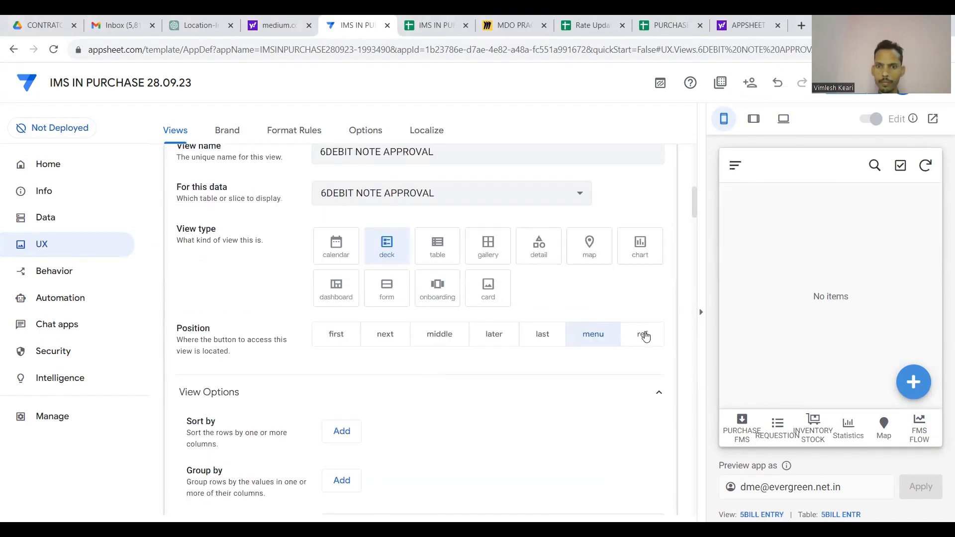
click(643, 334)
scroll(593, 337, up, 5)
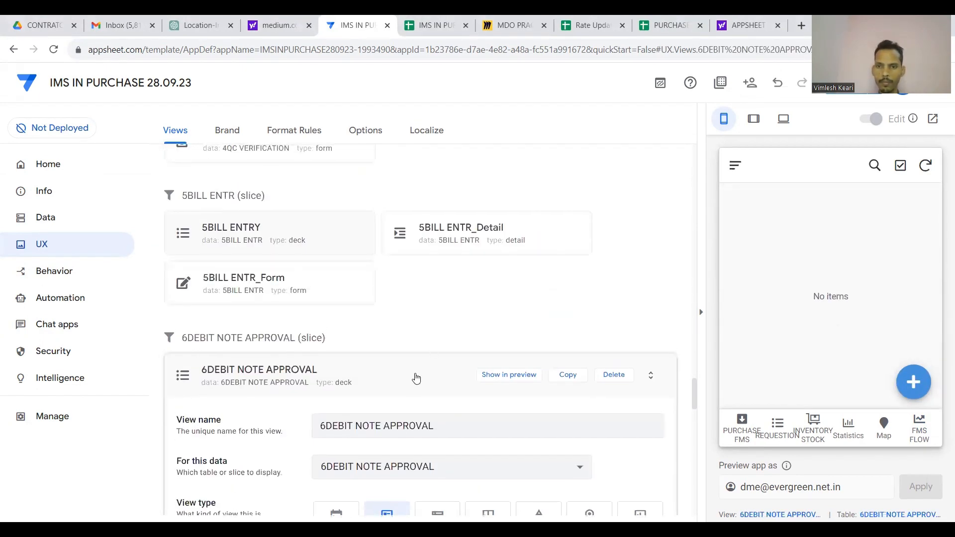
click(416, 378)
scroll(416, 379, down, 10)
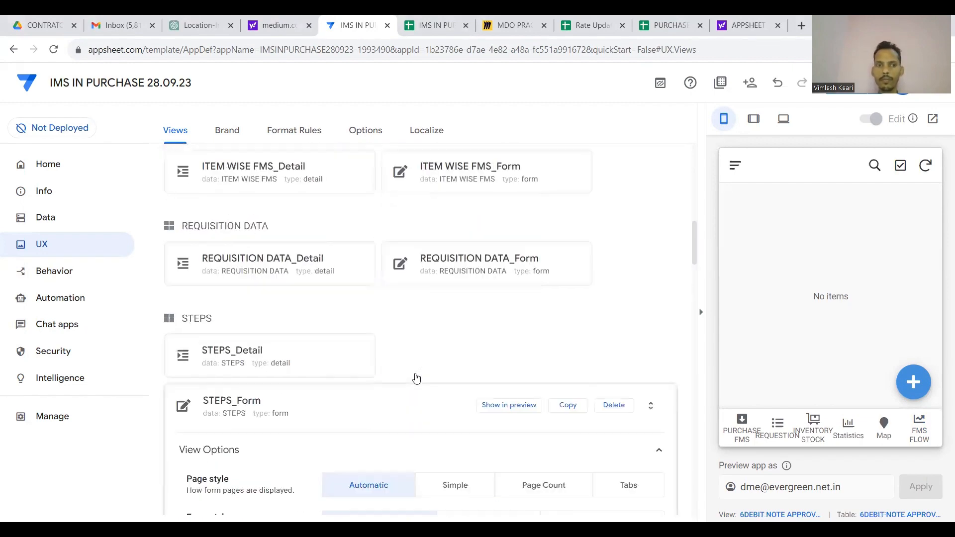
scroll(416, 379, down, 1)
click(372, 347)
click(854, 85)
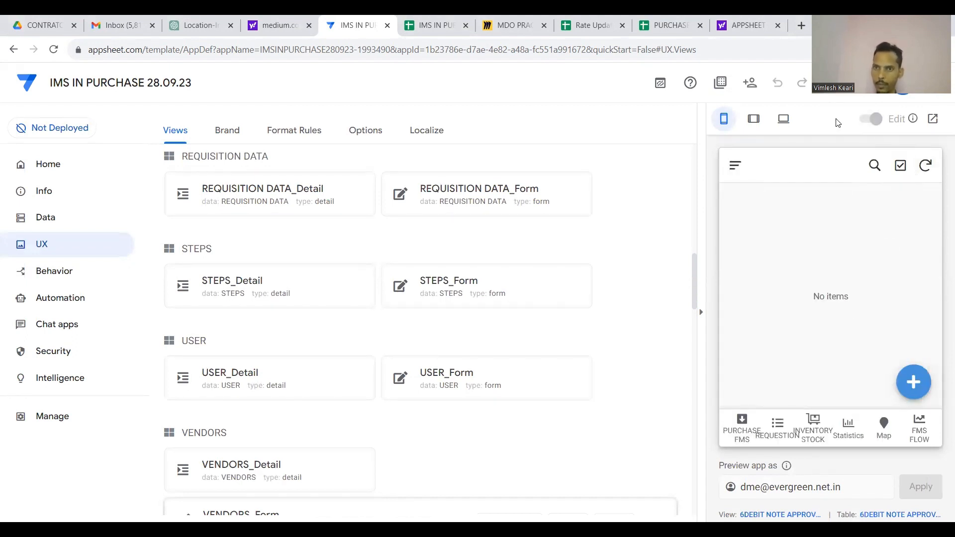
Copy the app's browser link and load the running app in a new tab.
click(753, 91)
click(349, 269)
click(588, 304)
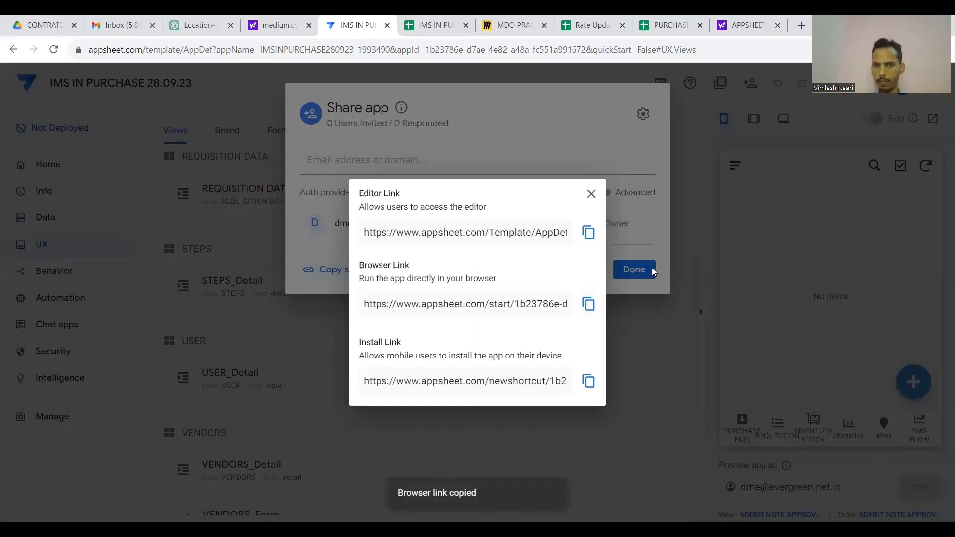
click(653, 271)
click(652, 271)
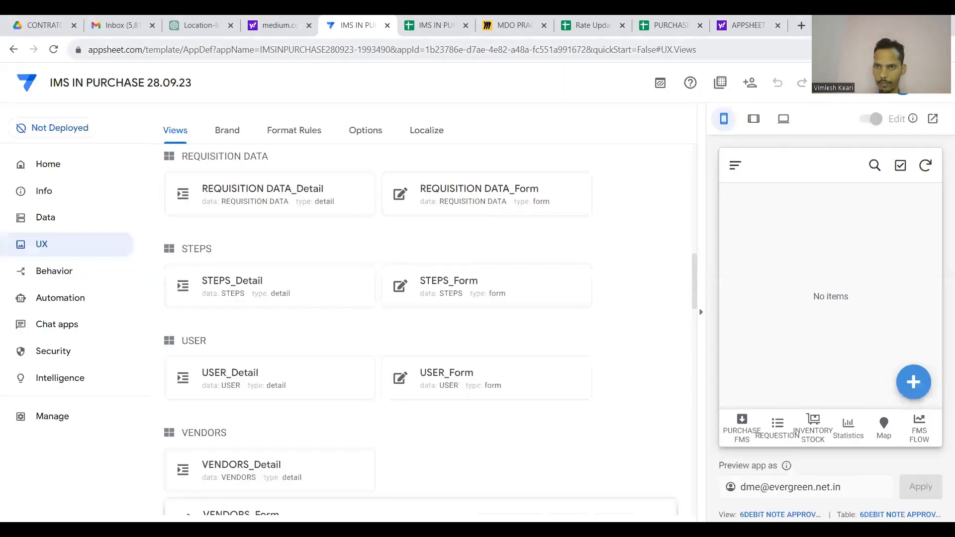
click(801, 25)
key(ctrl+v)
key(Return)
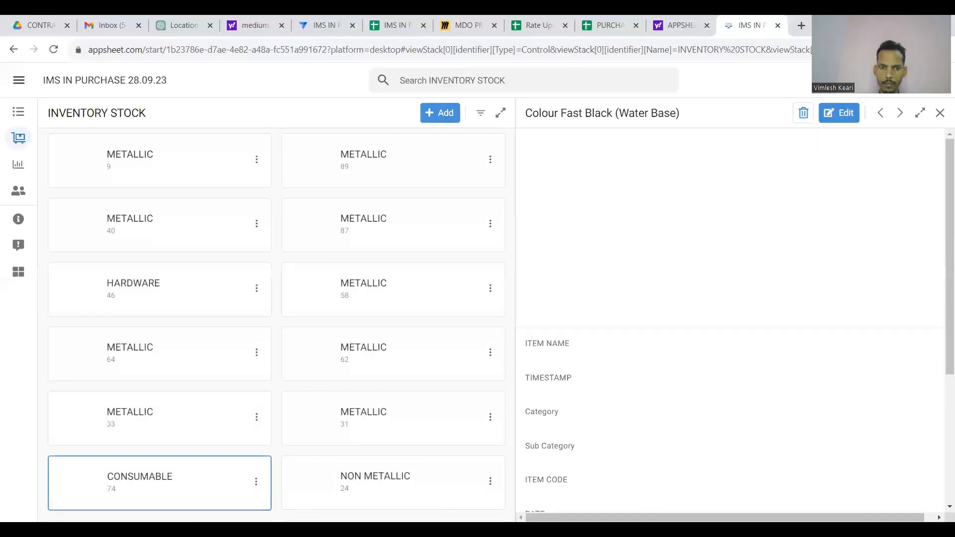
View the INVENTORY STOCK list and FMS FLOW dashboard, then return to the editor.
scroll(361, 389, down, 2)
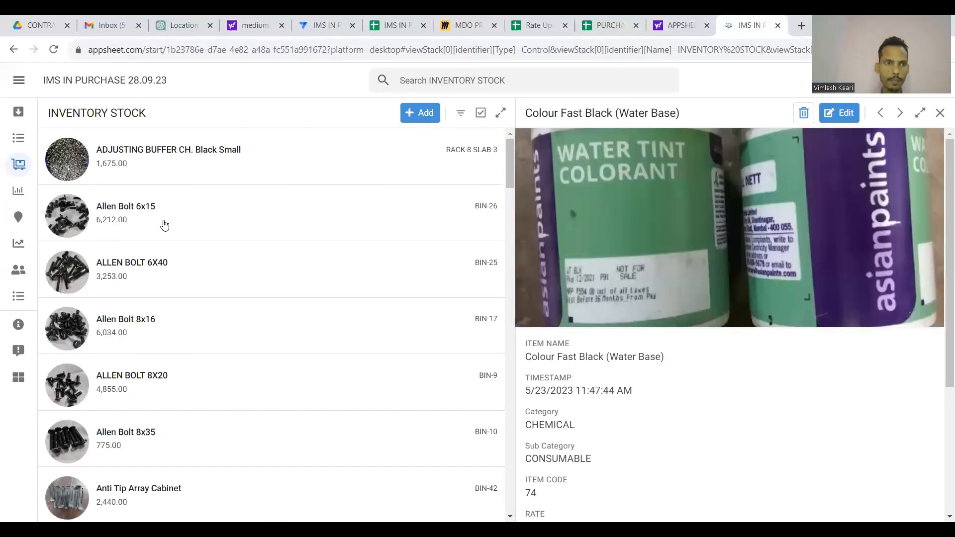
click(18, 162)
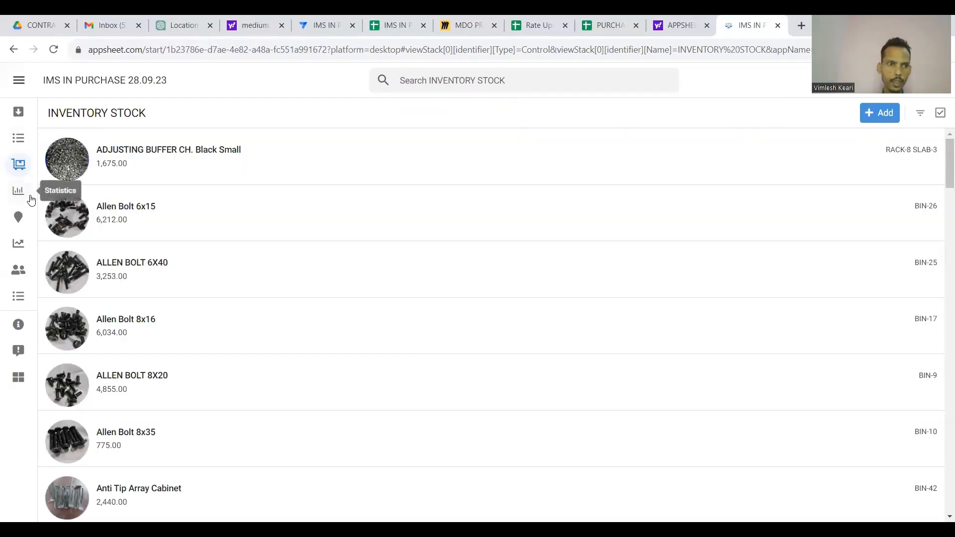
click(22, 252)
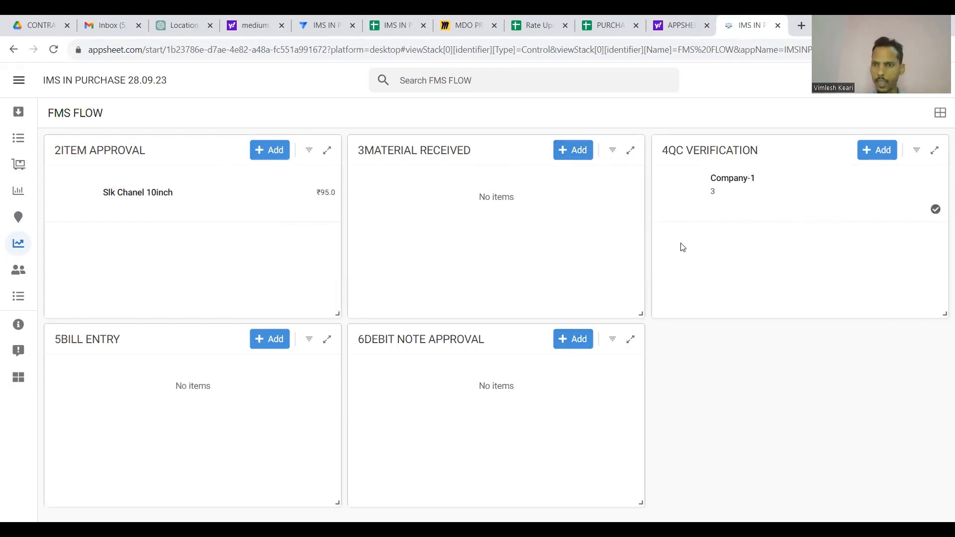
click(326, 24)
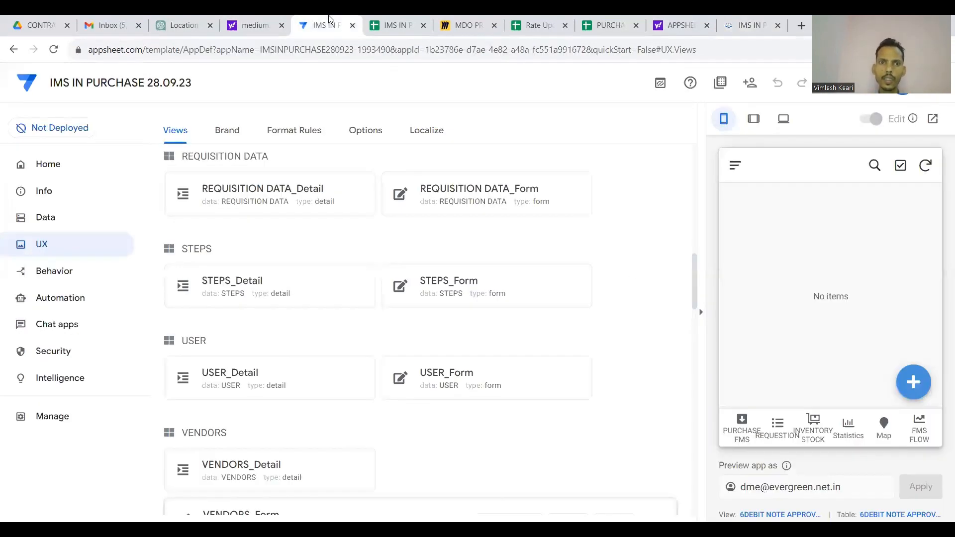
Set the ITEM WISE FMS Add action's prominence to Do not display and save.
click(64, 273)
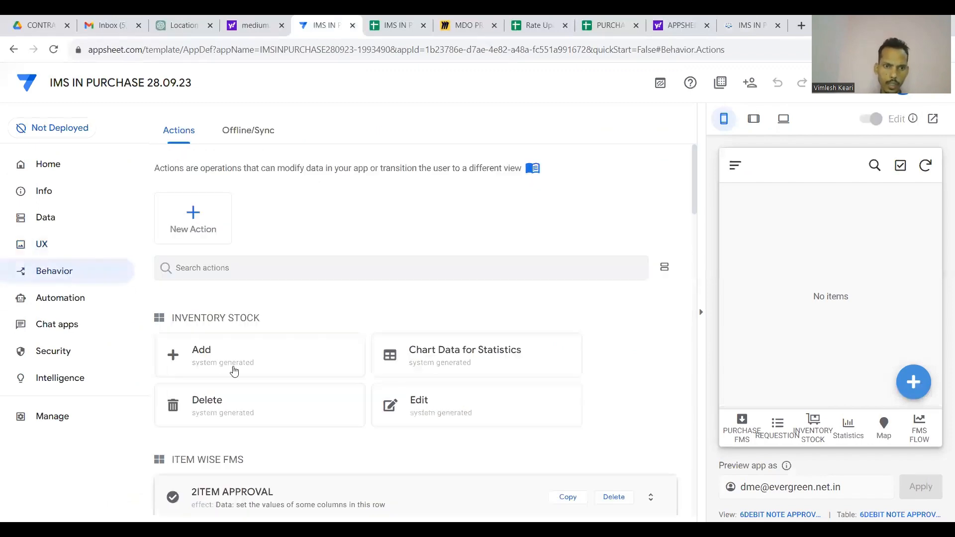
scroll(234, 369, down, 2)
scroll(234, 371, down, 2)
click(260, 394)
scroll(260, 401, down, 5)
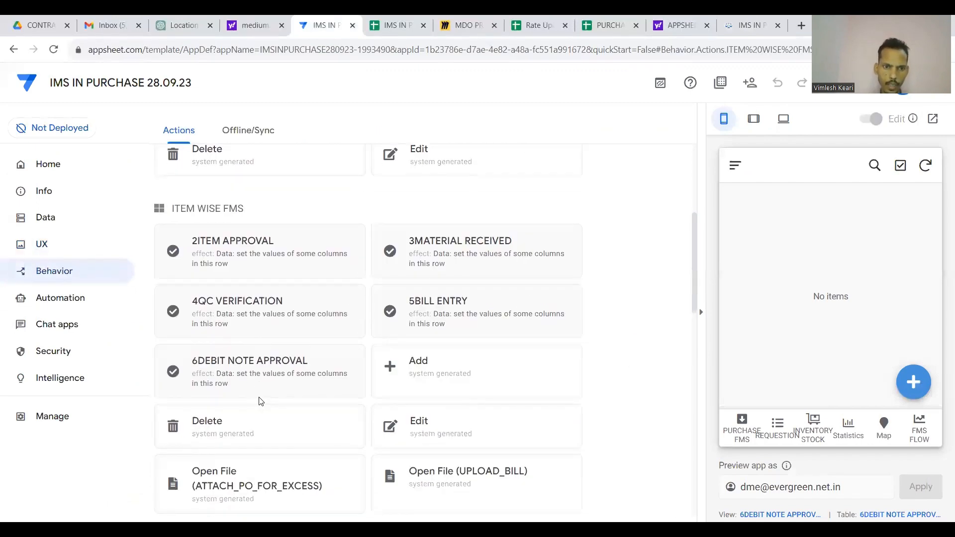
scroll(259, 397, up, 3)
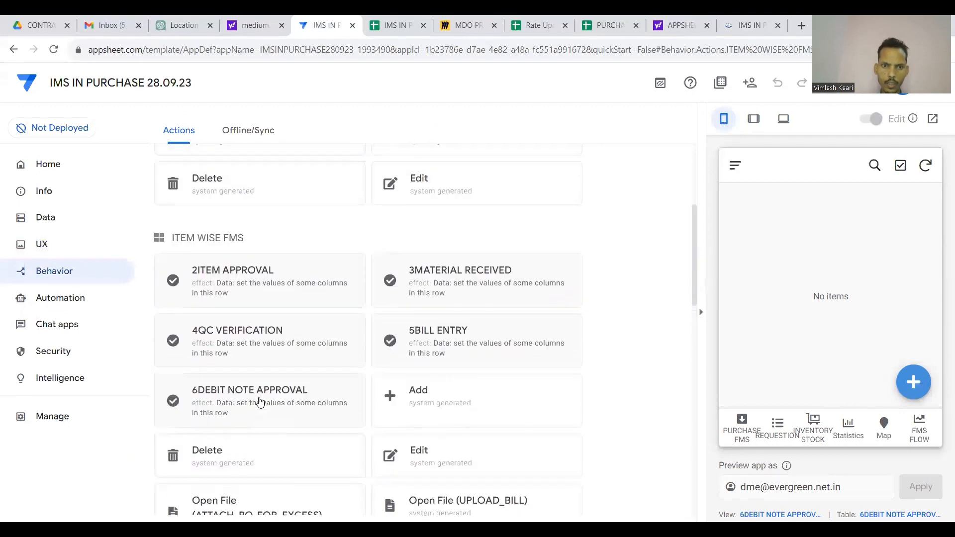
scroll(426, 381, down, 1)
click(427, 378)
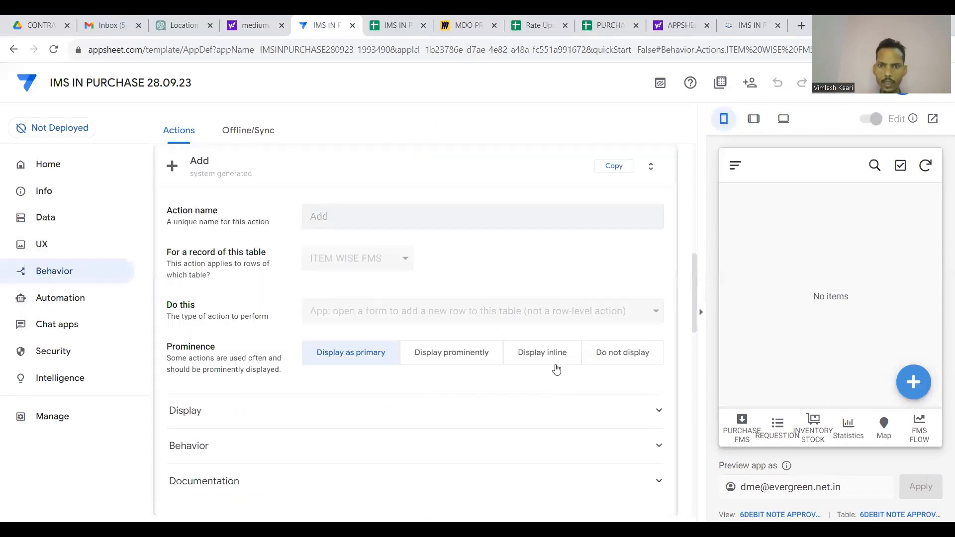
click(608, 360)
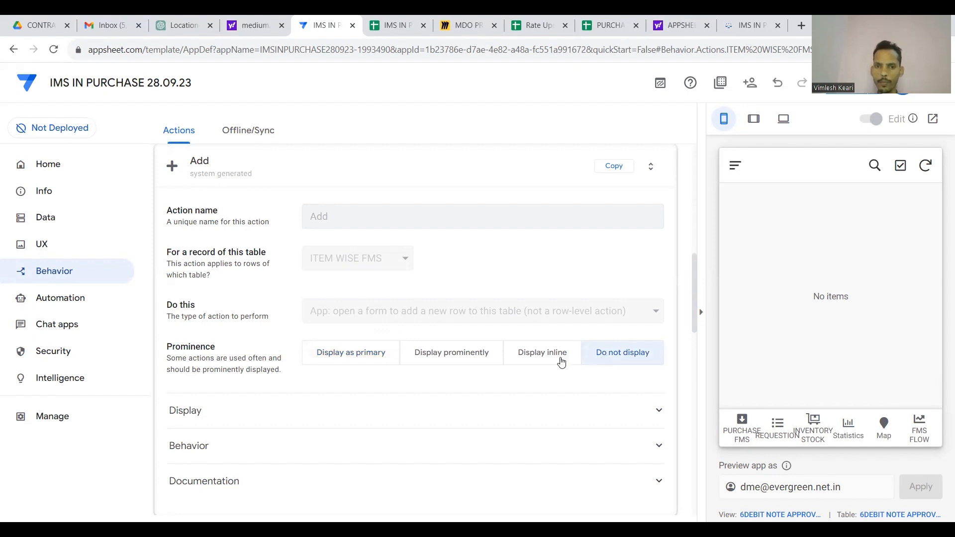
click(853, 82)
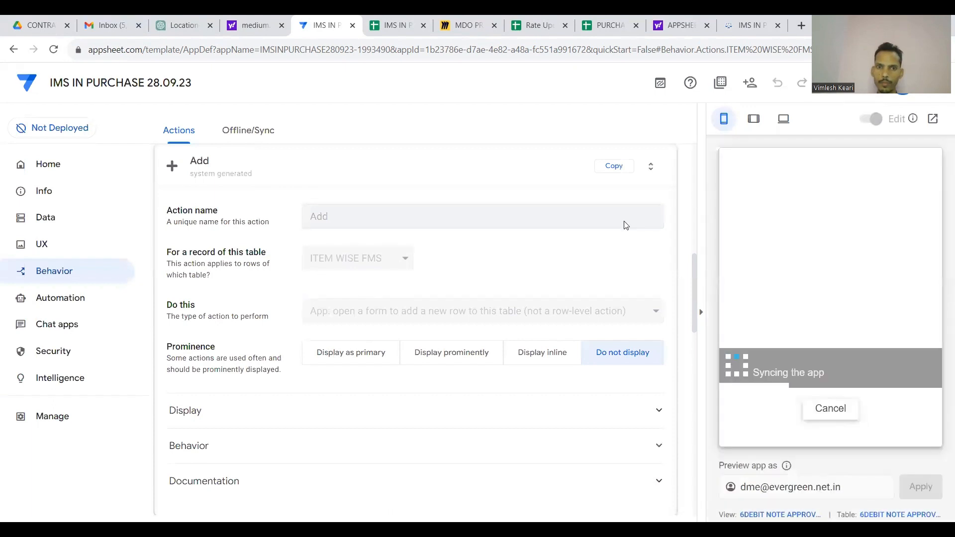
click(750, 20)
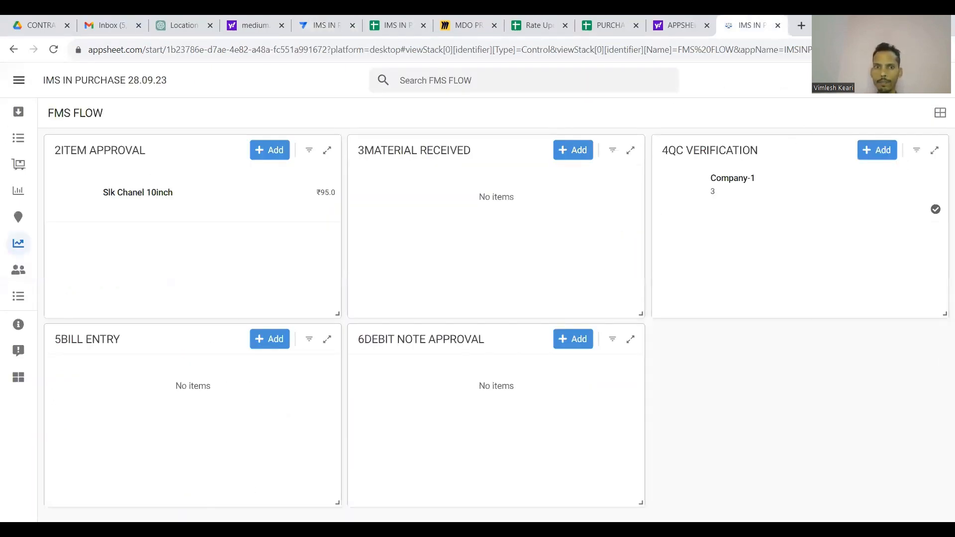
Sync the running app, inspect the Slk Chanel 10inch record, then return to the editor's actions.
click(888, 83)
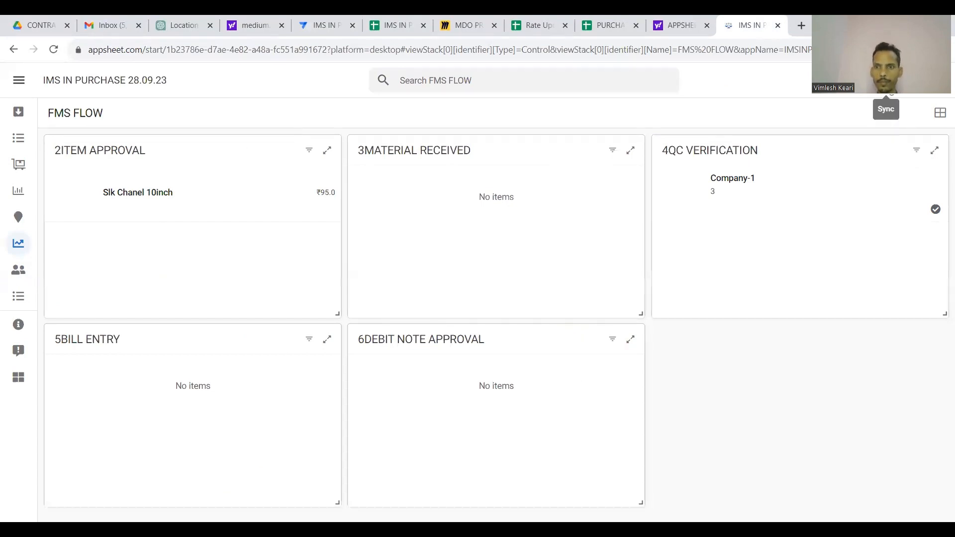
click(288, 200)
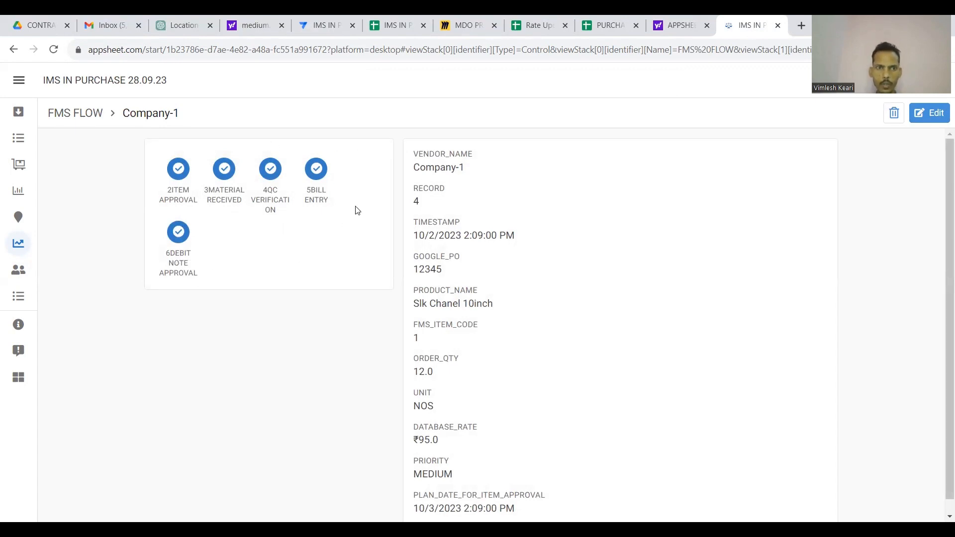
click(13, 49)
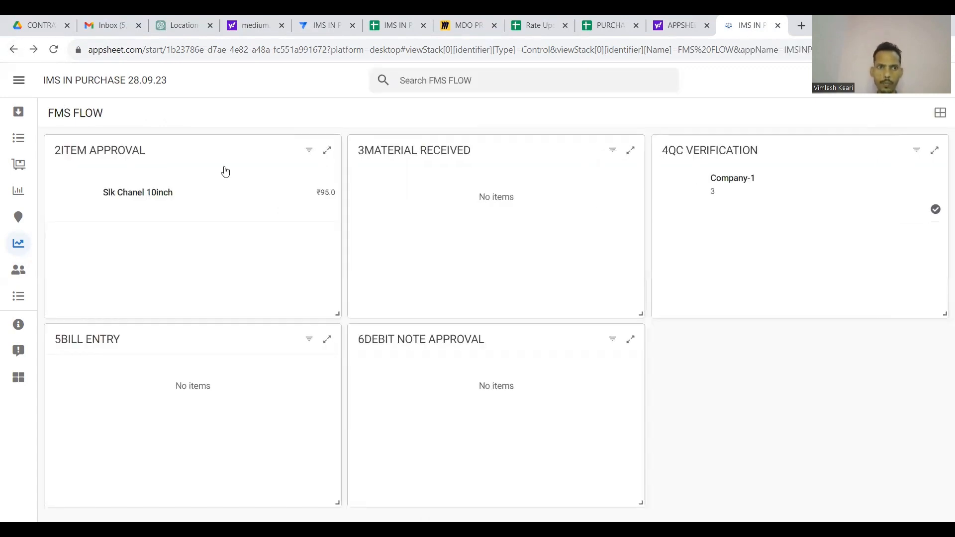
click(321, 23)
scroll(336, 209, up, 4)
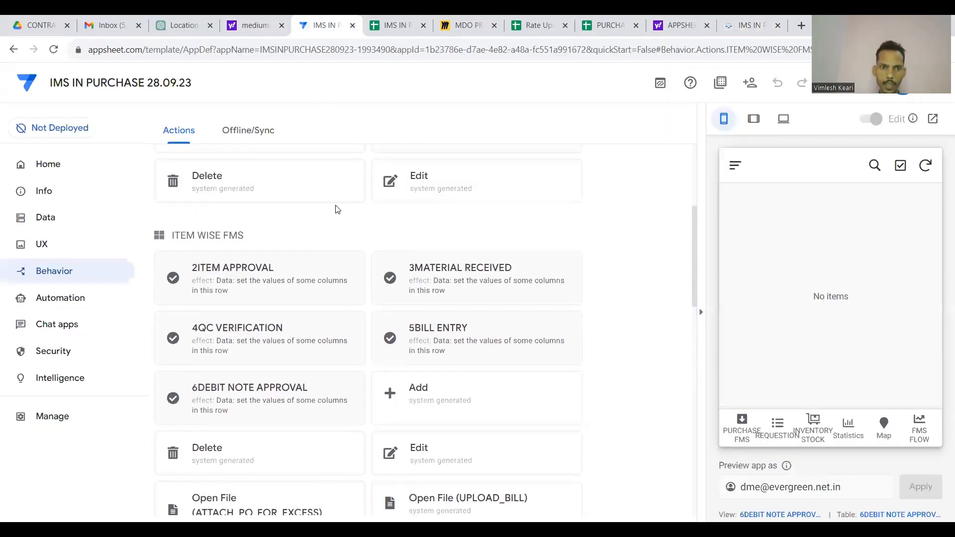
Set the 2ITEM APPROVAL and 3MATERIAL RECEIVED actions to Display inline.
click(294, 279)
scroll(296, 279, down, 4)
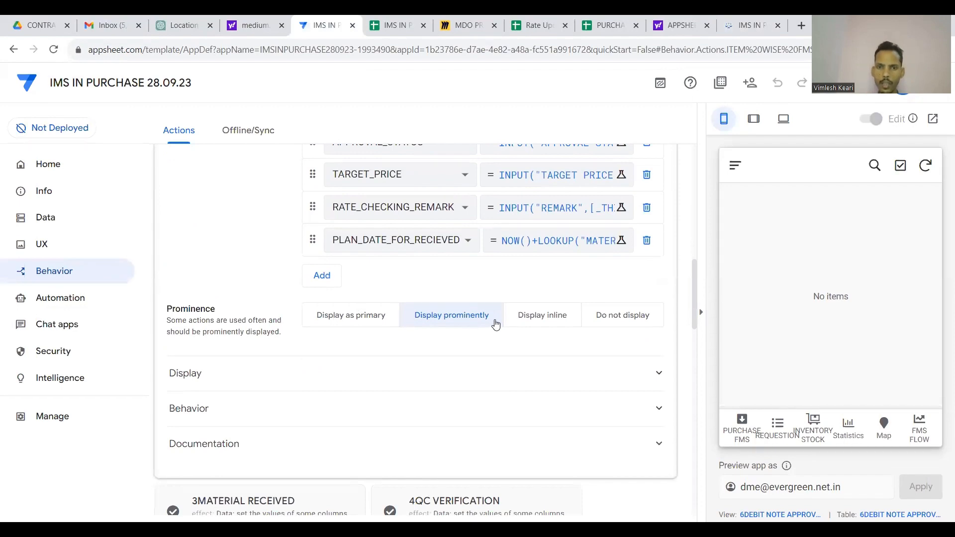
click(550, 321)
scroll(550, 321, up, 9)
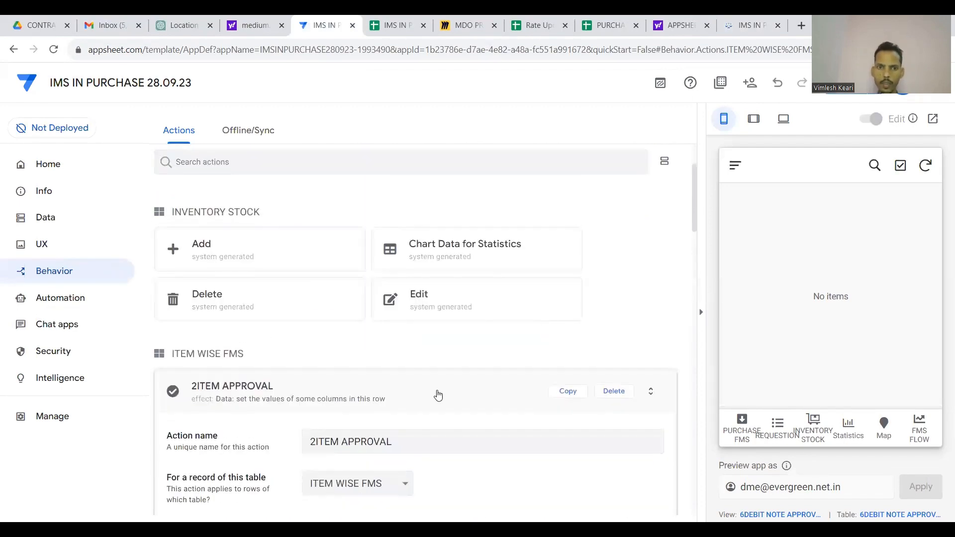
click(437, 394)
scroll(474, 362, down, 6)
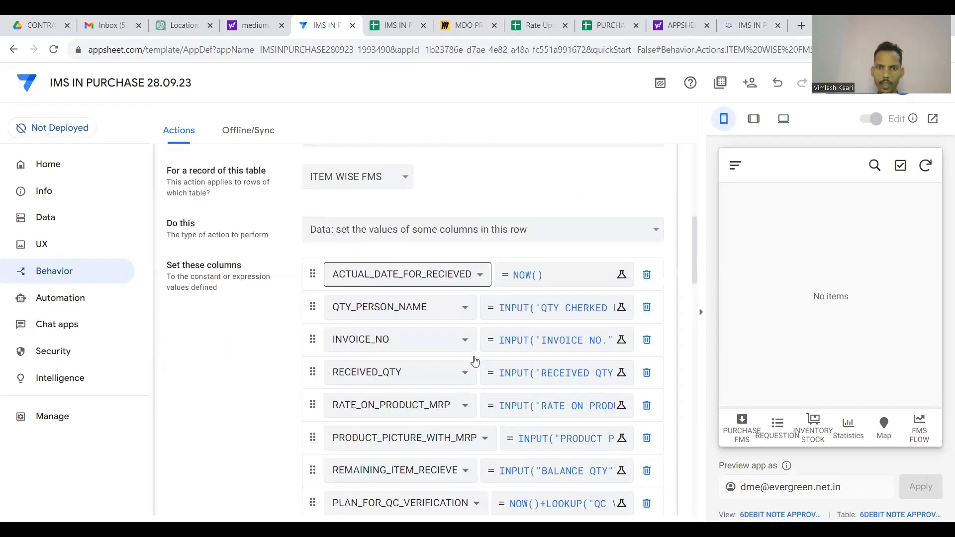
click(536, 458)
scroll(472, 348, up, 6)
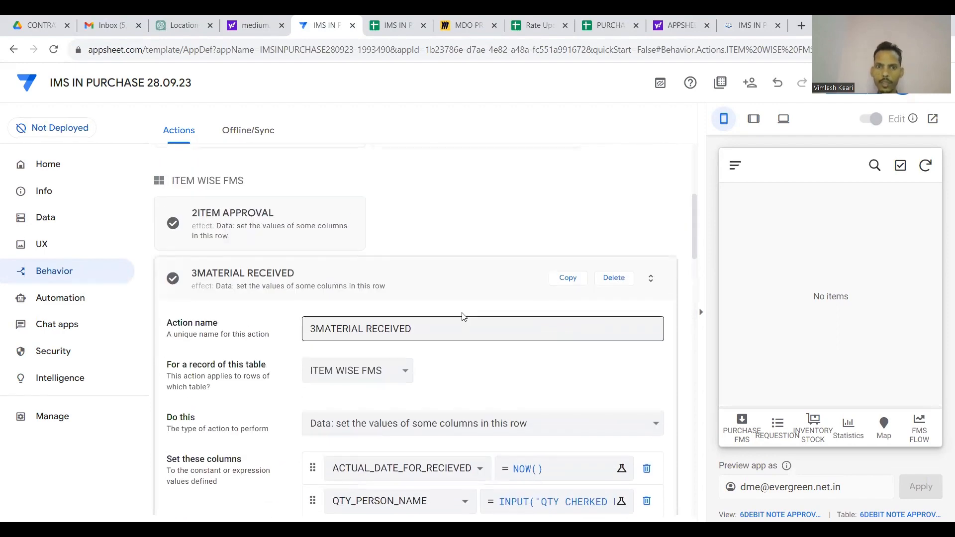
click(455, 275)
Review the 4QC VERIFICATION and 5BILL ENTRY action settings.
click(292, 284)
scroll(488, 395, down, 7)
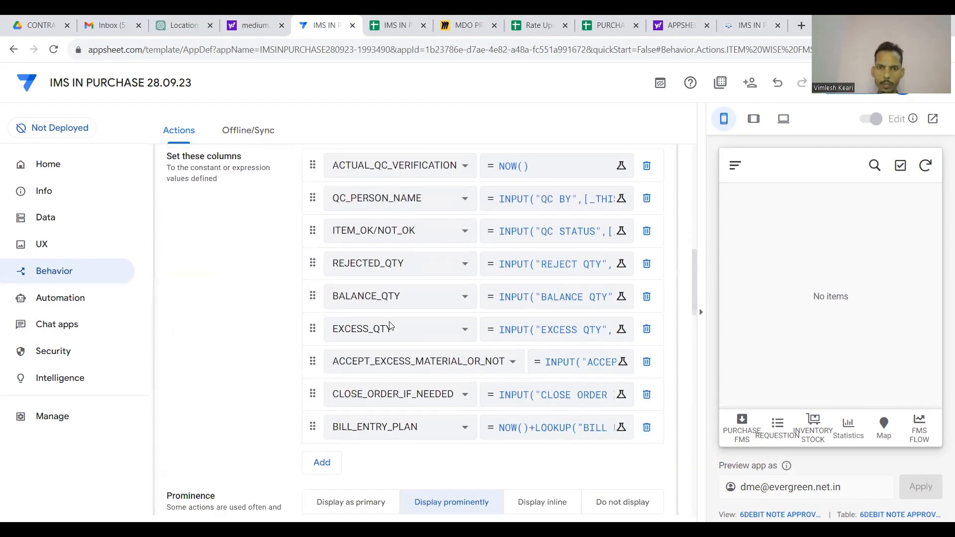
scroll(488, 395, up, 10)
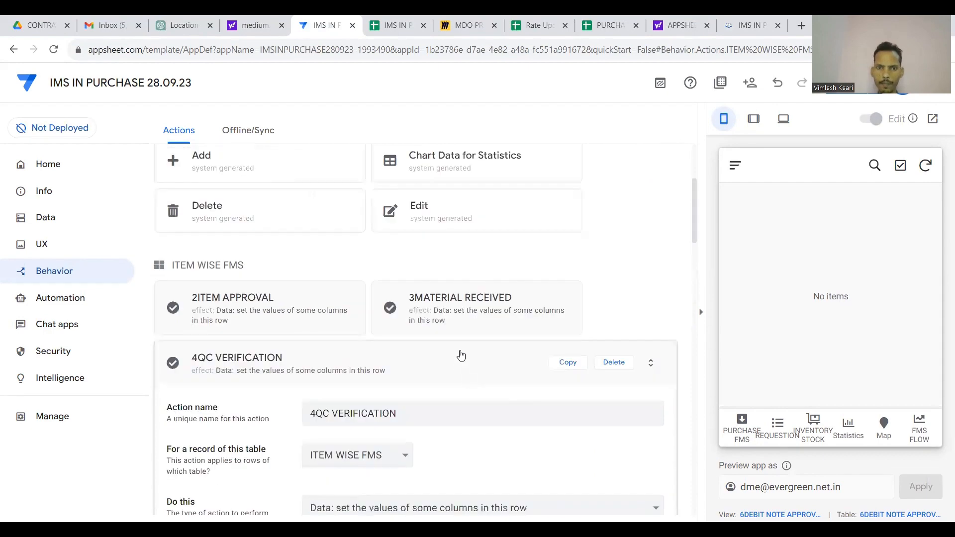
click(458, 355)
click(471, 365)
scroll(494, 400, down, 5)
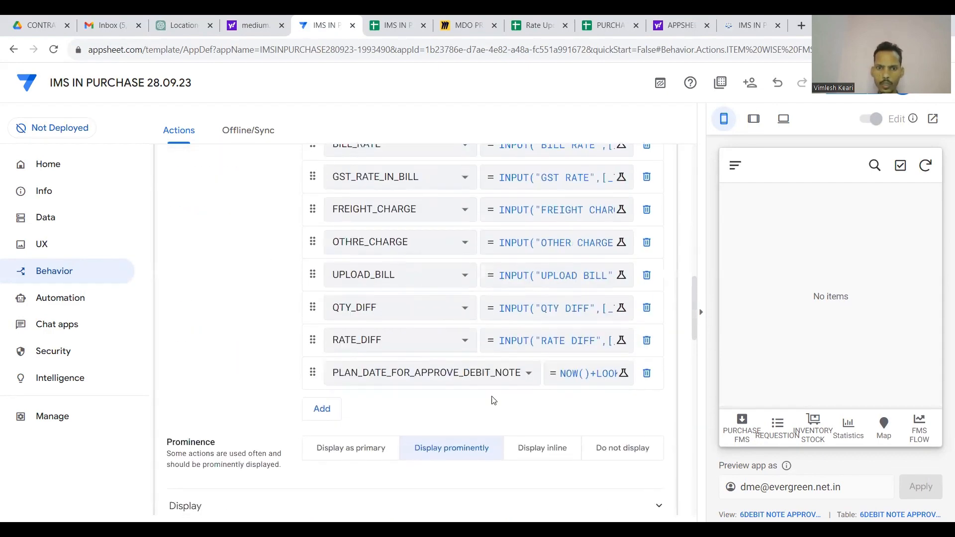
scroll(487, 323, up, 8)
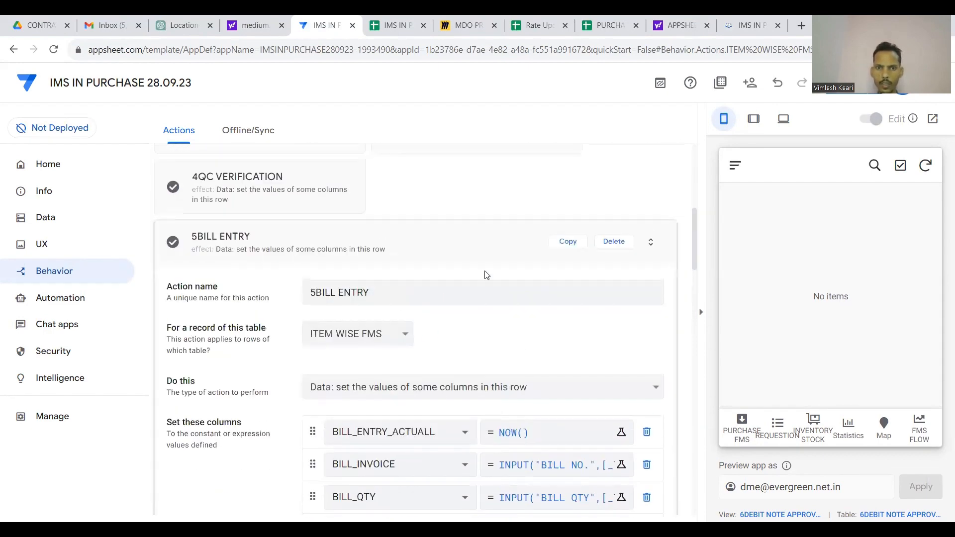
click(479, 244)
Set the 6DEBIT NOTE APPROVAL action to Display inline, save, and open the Data tables.
click(293, 252)
scroll(547, 304, down, 4)
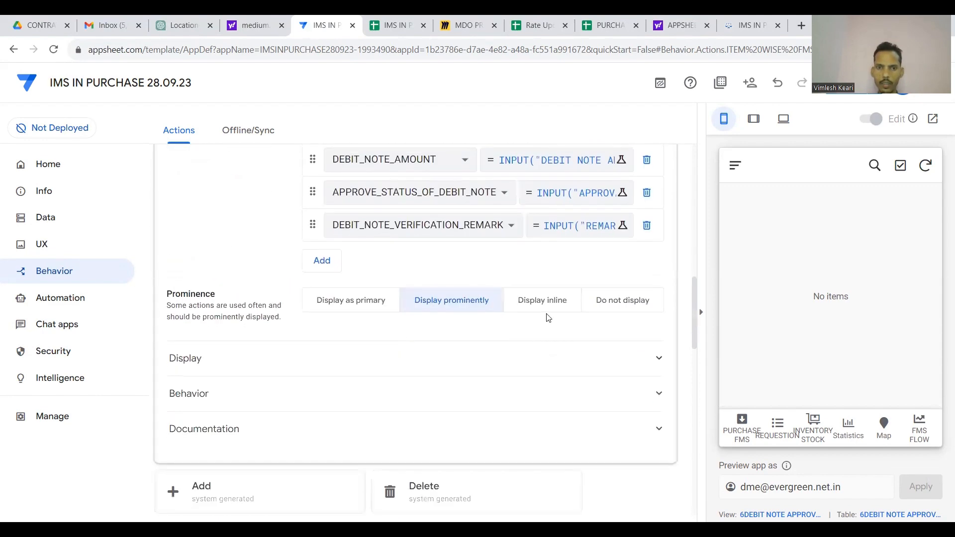
click(552, 308)
click(840, 95)
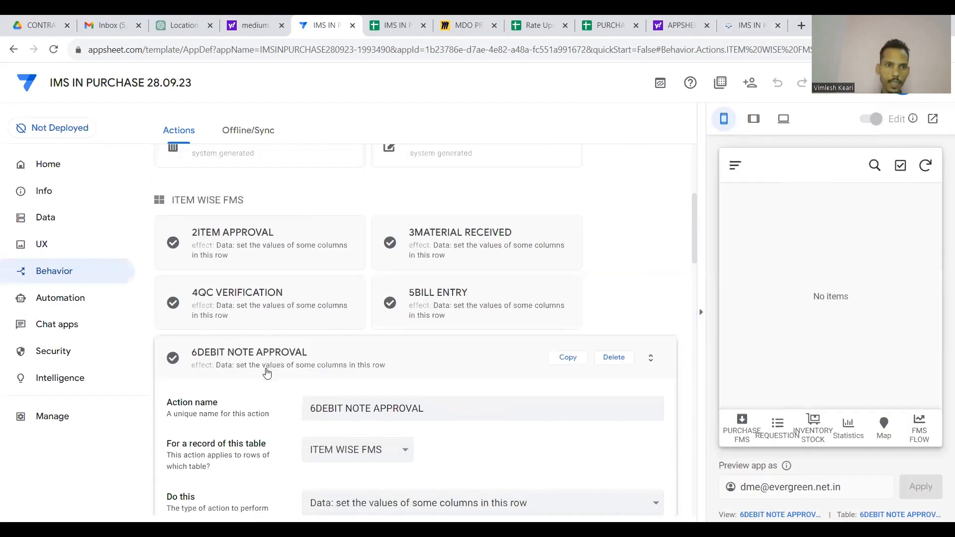
click(237, 366)
click(45, 218)
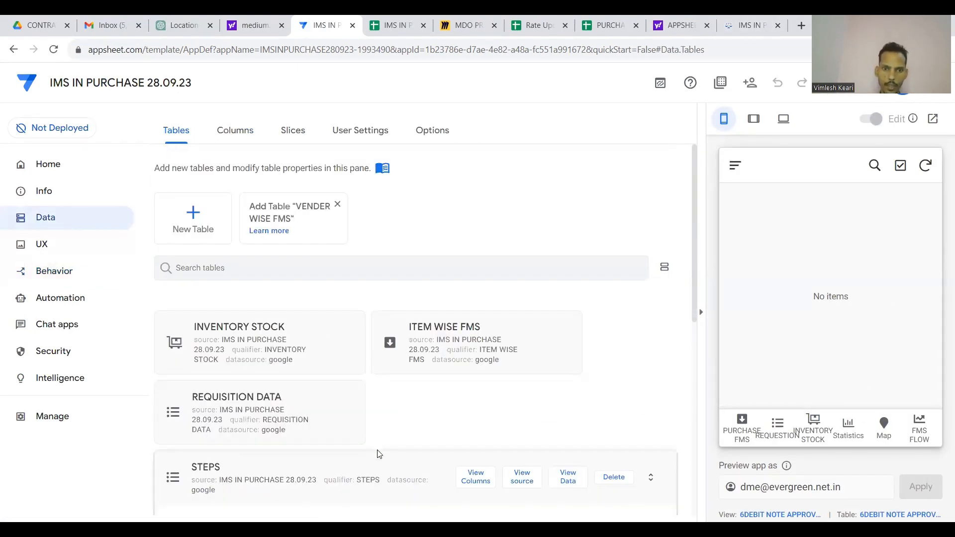
Show the INVENTORY STOCK table's 12 columns on the Columns tab, collapsing the STEPS table.
click(299, 347)
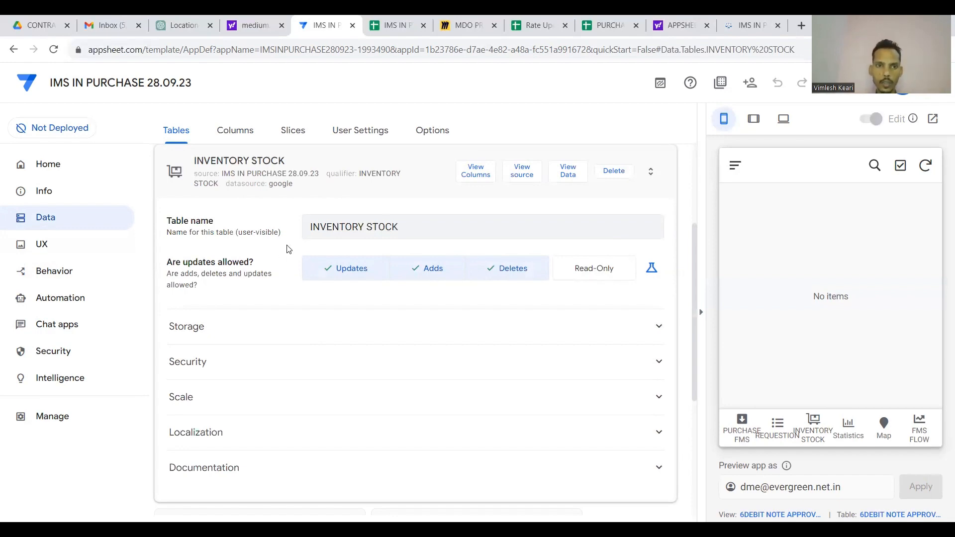
click(235, 131)
scroll(366, 255, down, 2)
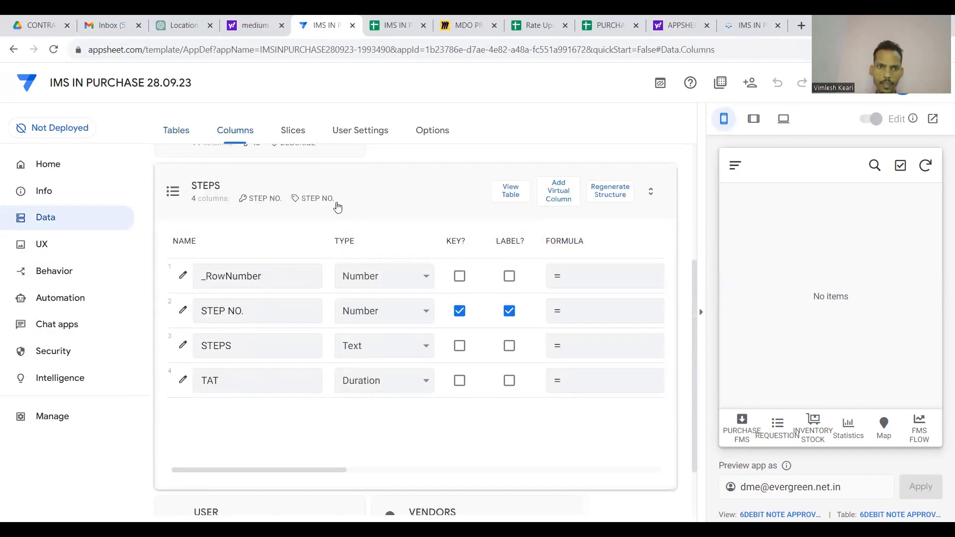
click(336, 202)
click(297, 275)
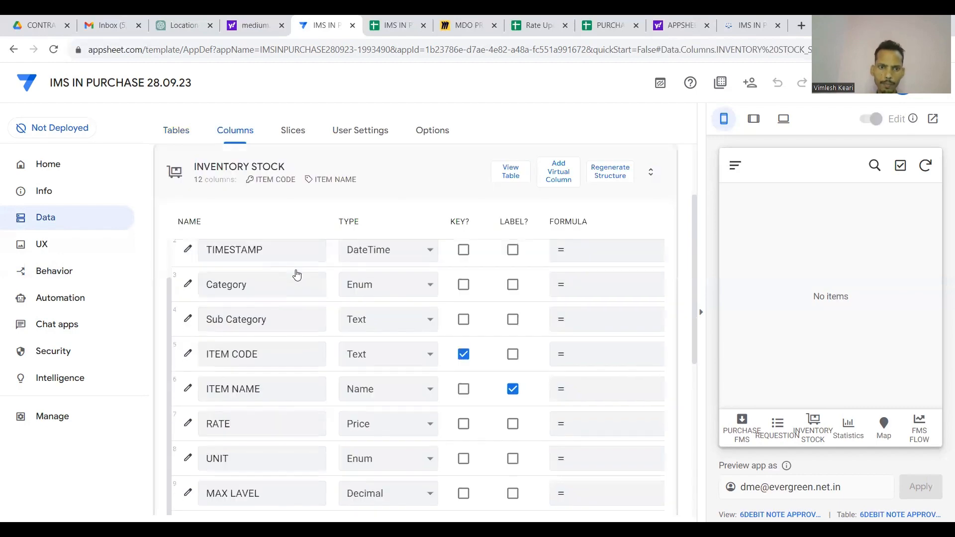
scroll(476, 195, down, 3)
scroll(399, 375, down, 2)
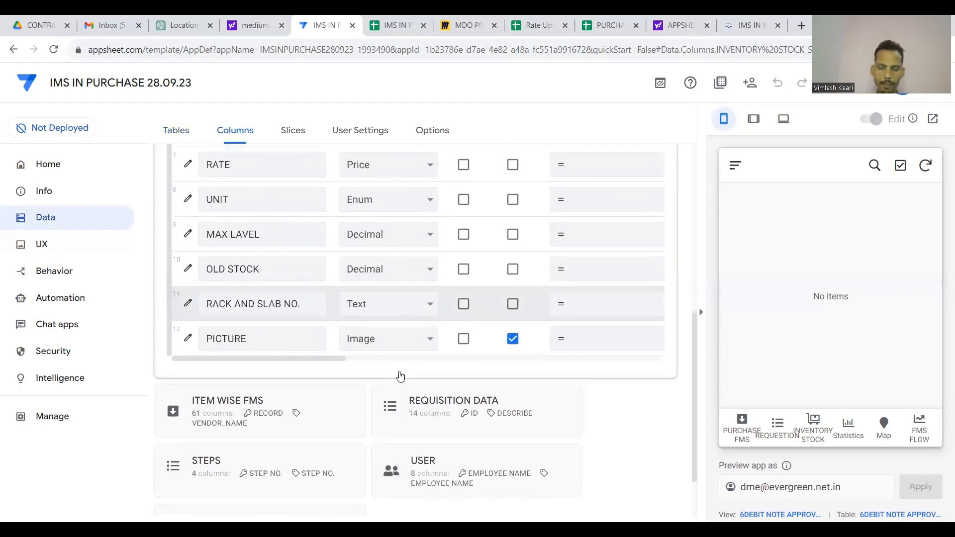
scroll(401, 375, up, 1)
scroll(402, 375, up, 6)
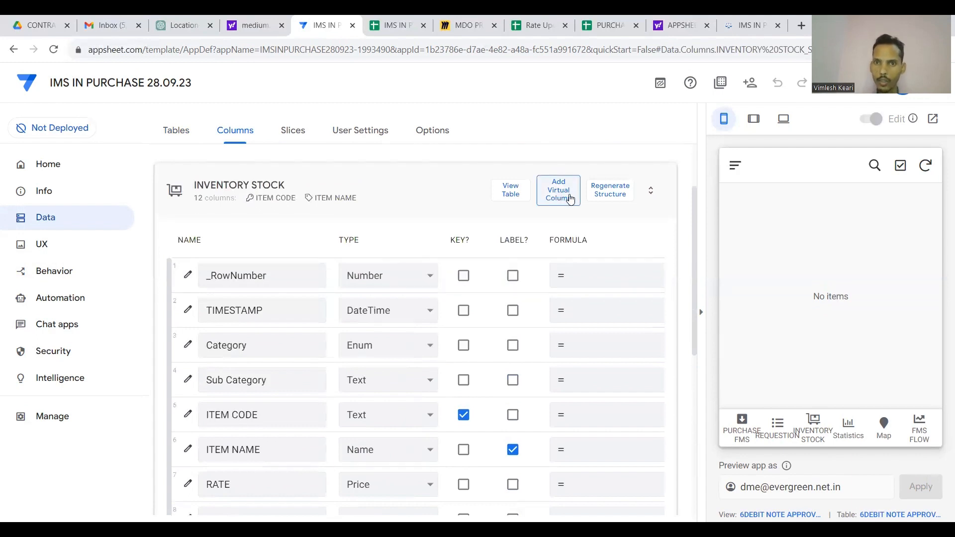
Add a virtual column to INVENTORY STOCK named STOCK IN.
click(570, 199)
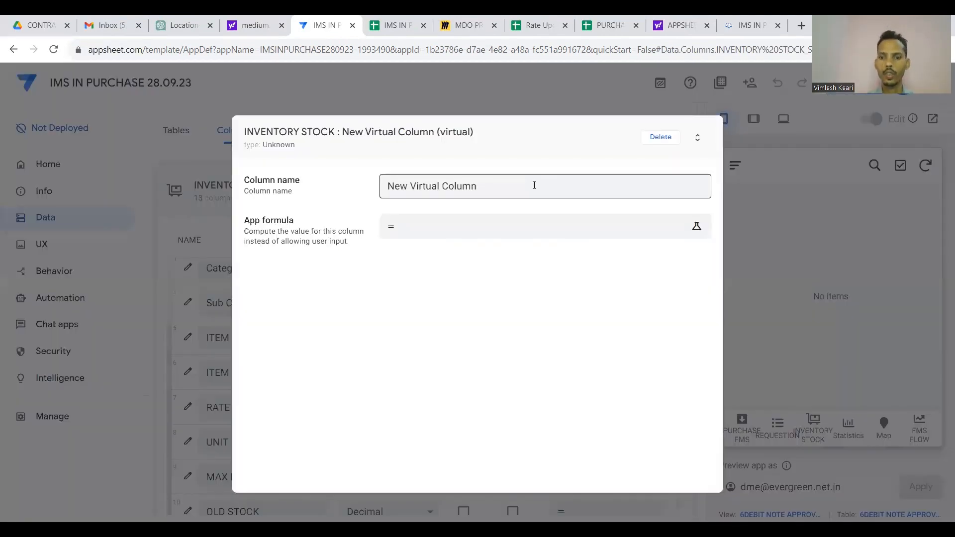
click(534, 185)
key(BackSpace)
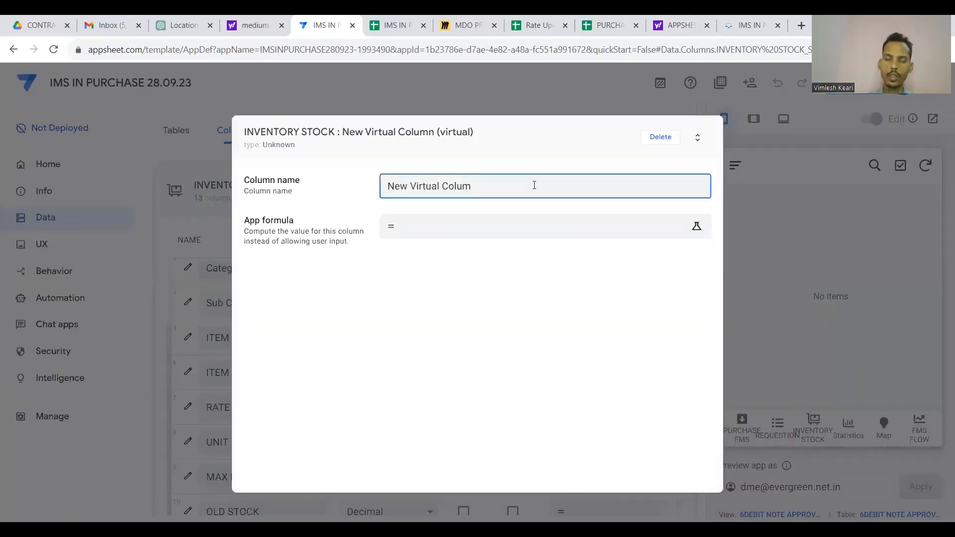
key(BackSpace)
key(BackSpace)
key(BackSpace)
key(BackSpace)
key(BackSpace)
key(BackSpace)
key(BackSpace)
key(BackSpace)
key(BackSpace)
key(BackSpace)
key(BackSpace)
key(BackSpace)
key(BackSpace)
key(BackSpace)
key(BackSpace)
key(BackSpace)
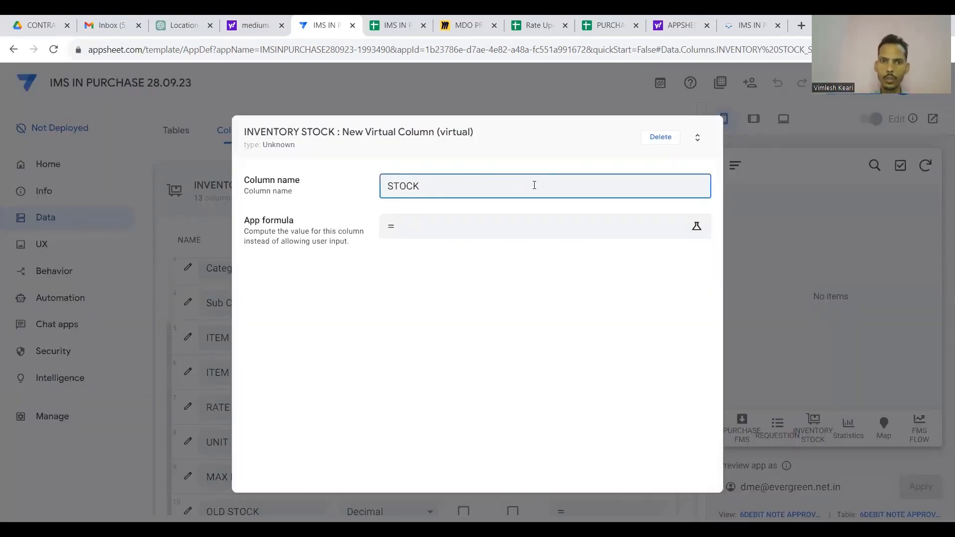
text(STOCK IN)
Start the STOCK IN formula as SELECT(ITEM WISE FMS[RECEIVED_QTY],[_THISROW].[ITEM NAME].
click(522, 222)
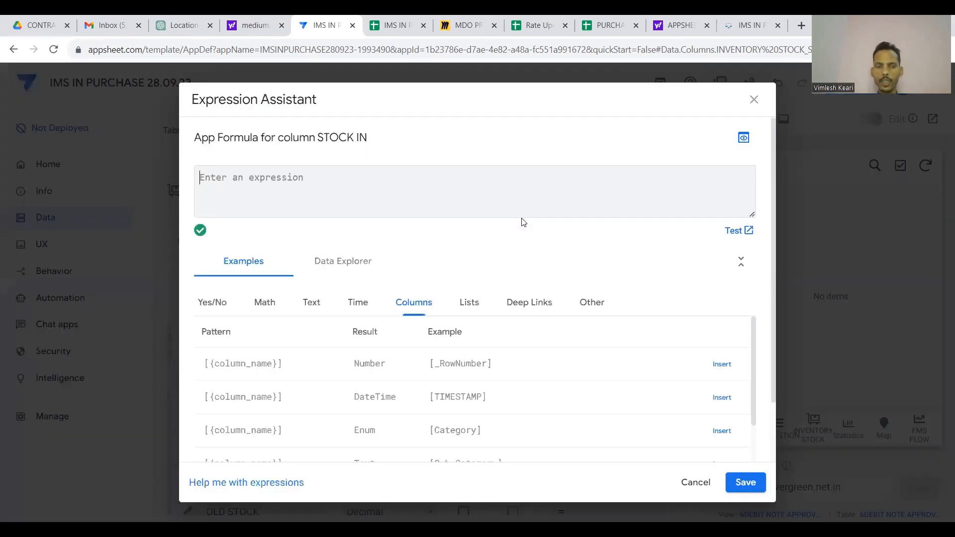
text(SELECT)
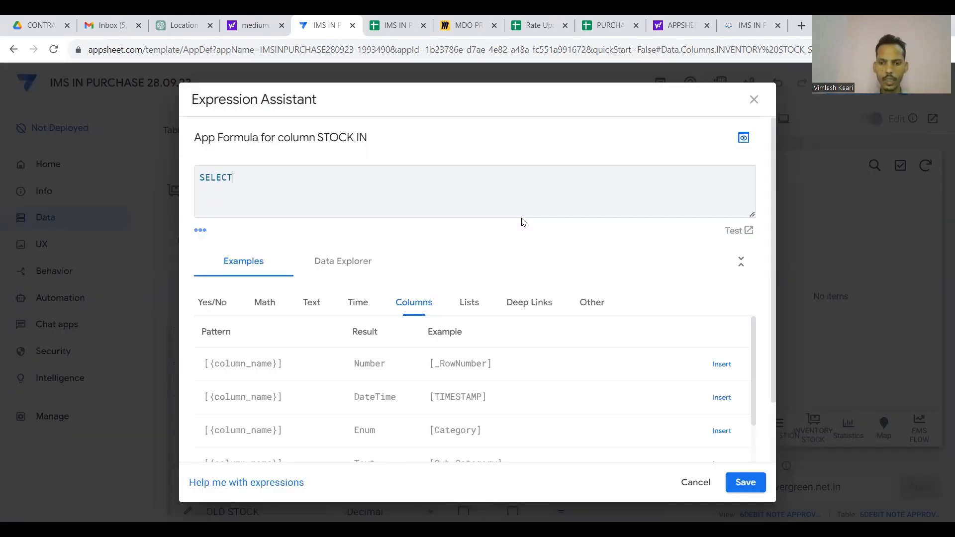
text(()
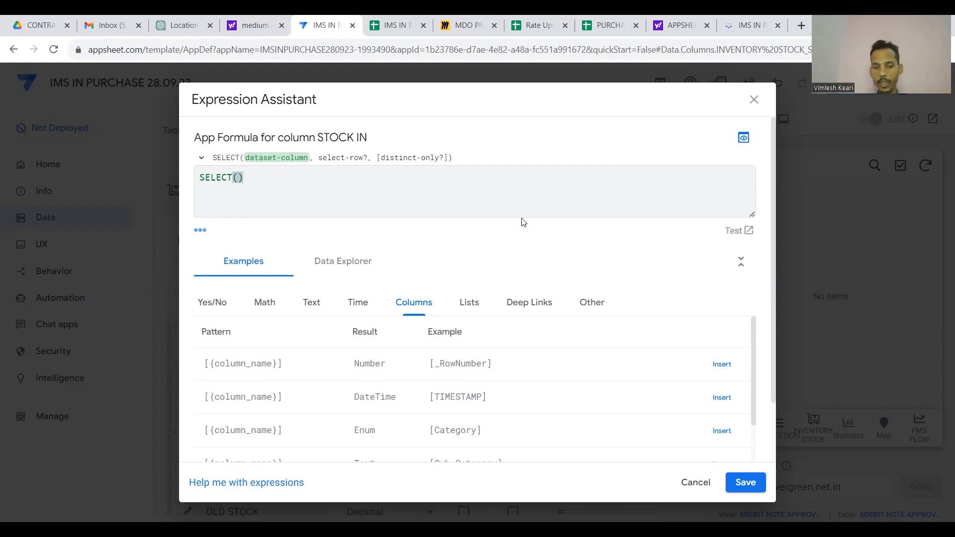
text(FMS)
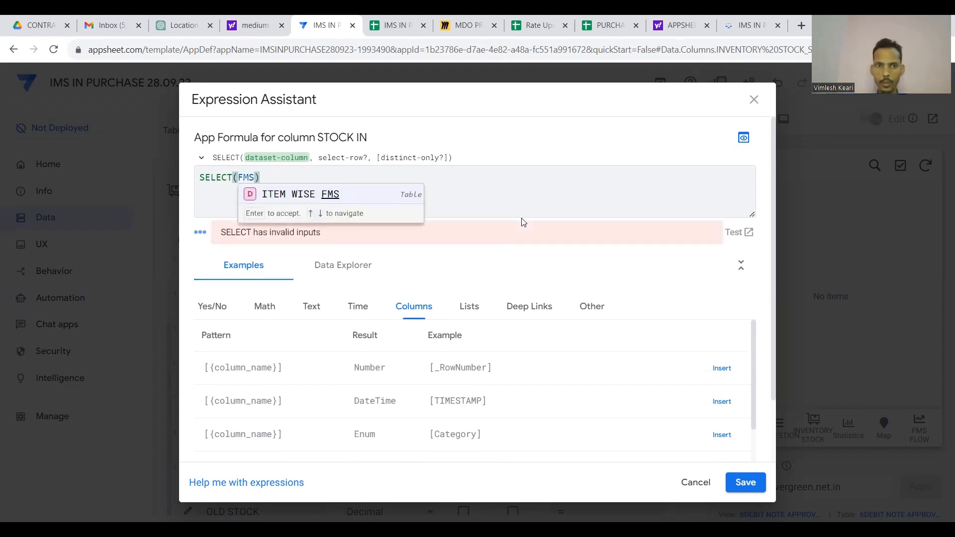
click(334, 199)
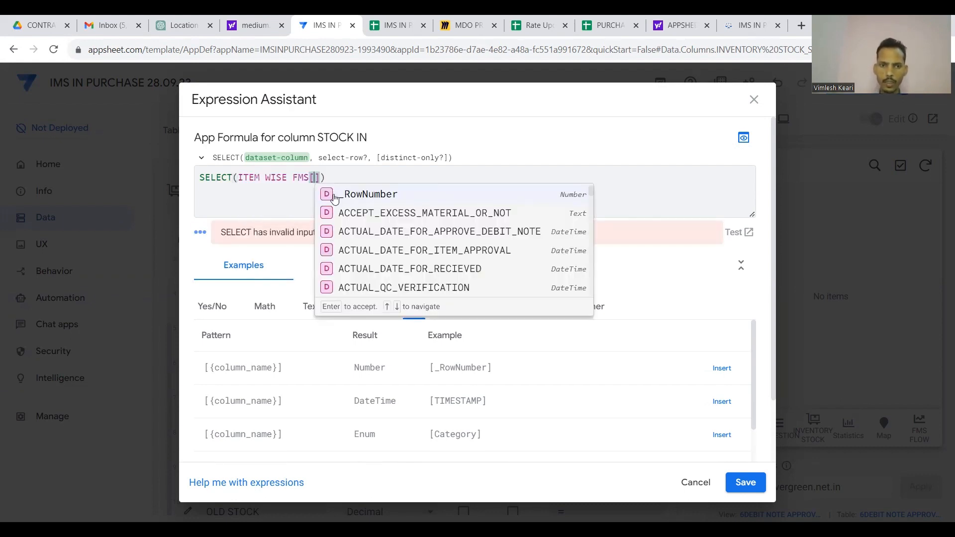
text(REC)
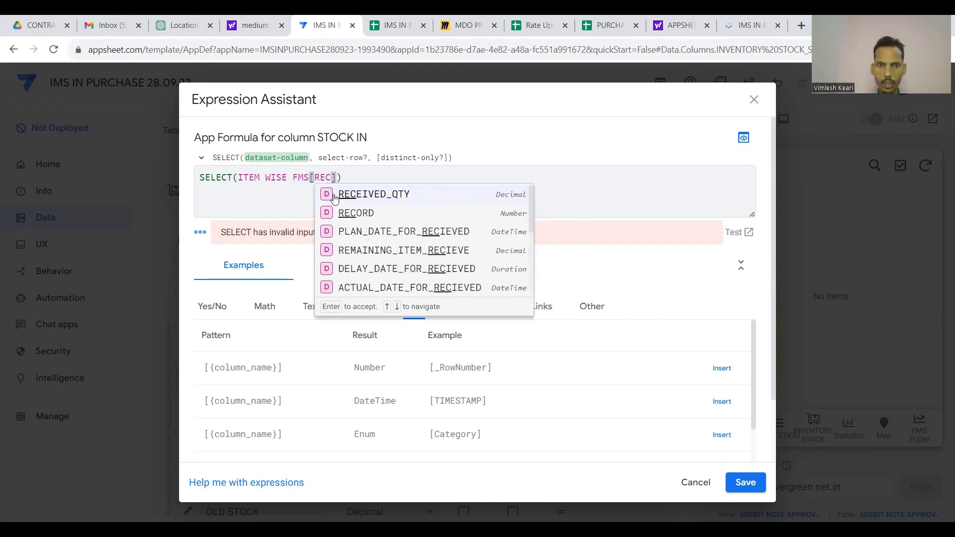
click(381, 194)
text(,)
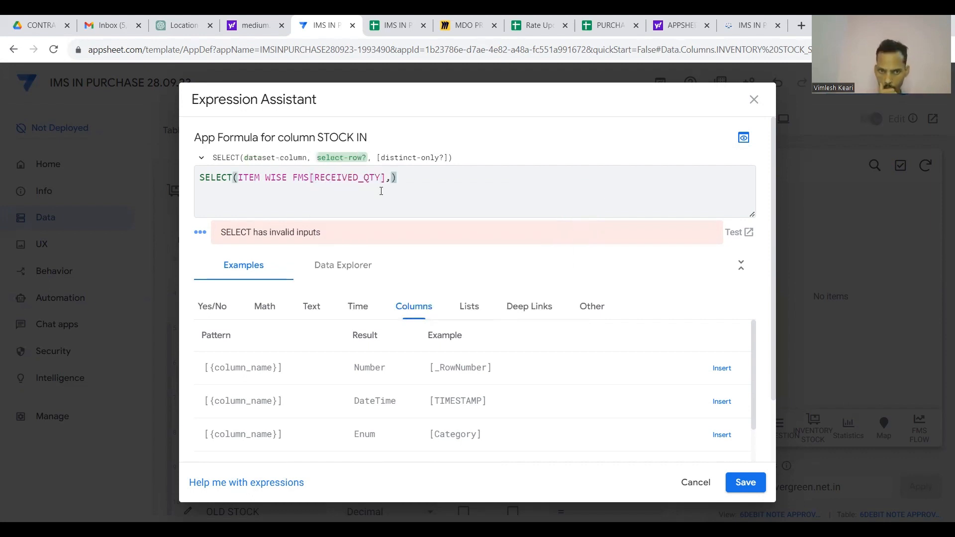
text([)
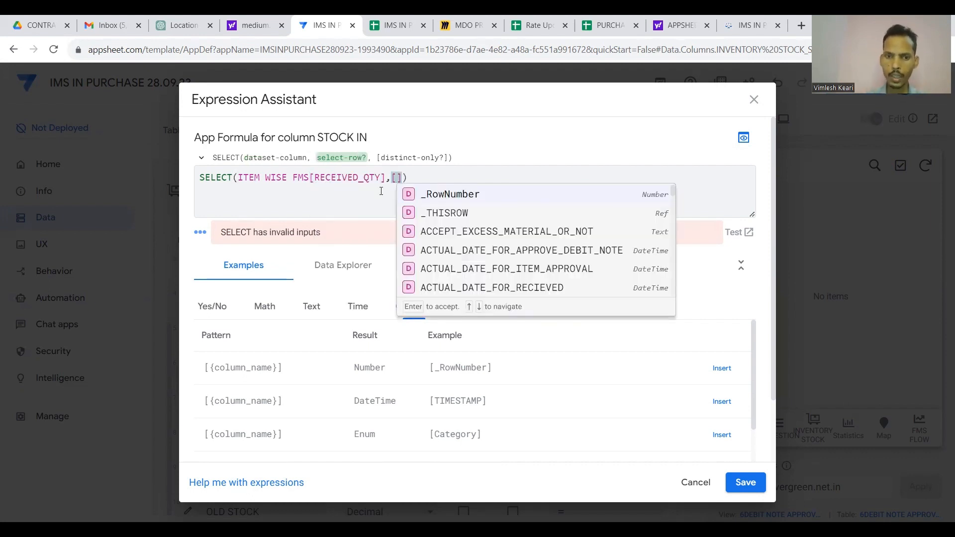
text(_THISROW)
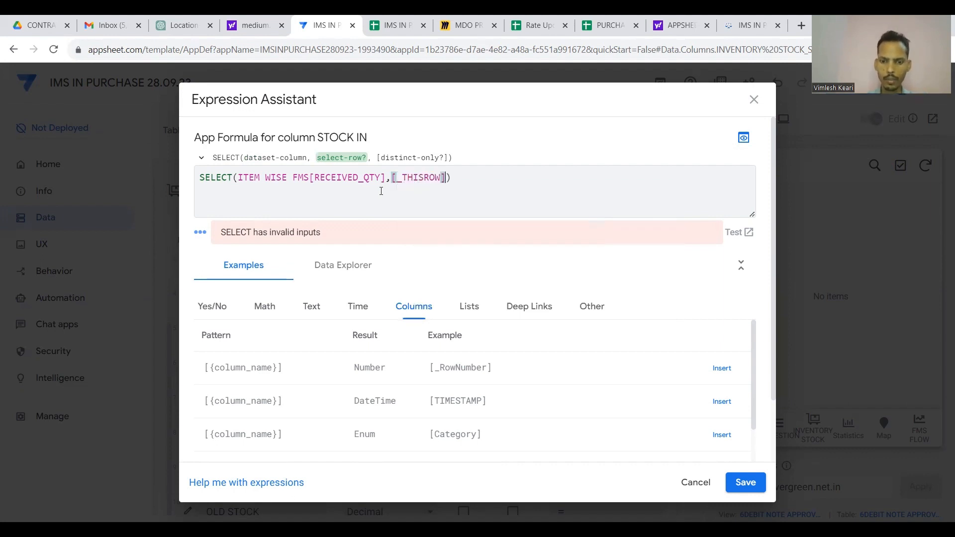
text(].[ITM)
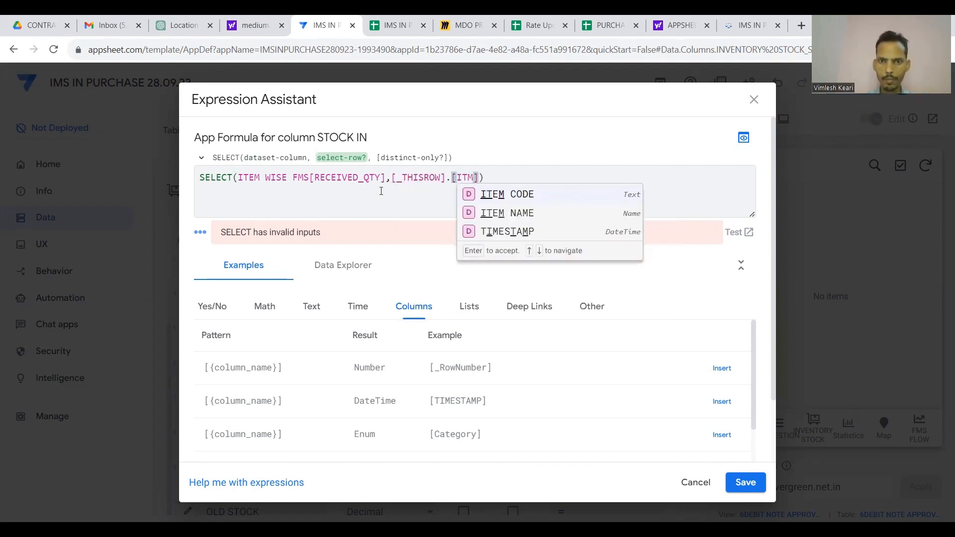
click(476, 213)
Complete the condition with =[PRODUCT_NAME] and begin wrapping the SELECT in SUM(.
text(=[I)
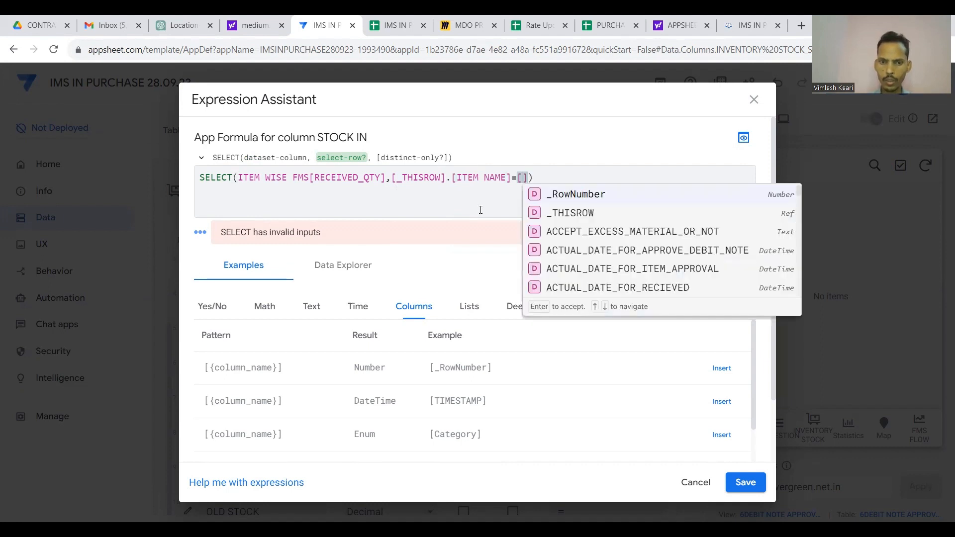
text(T)
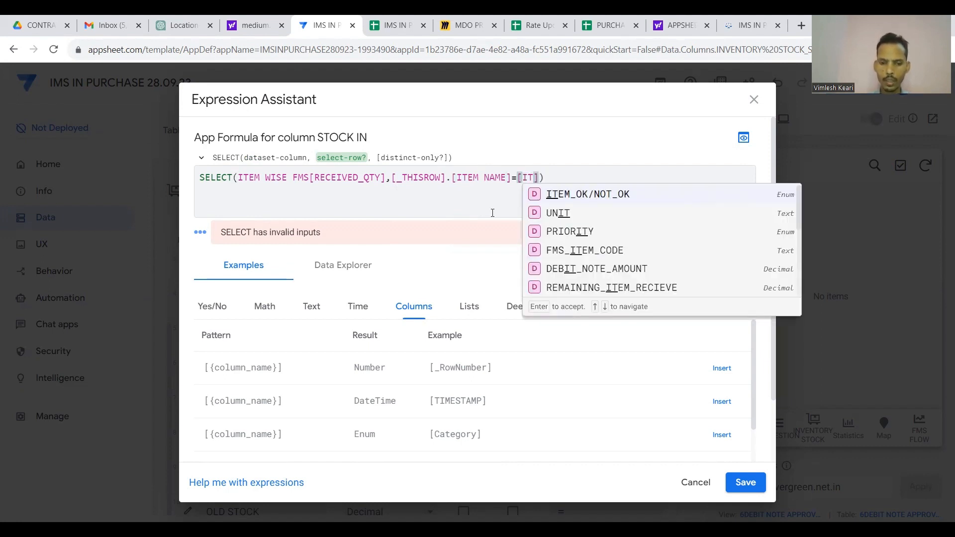
text(E)
key(BackSpace)
key(BackSpace)
key(BackSpace)
text(ITEM)
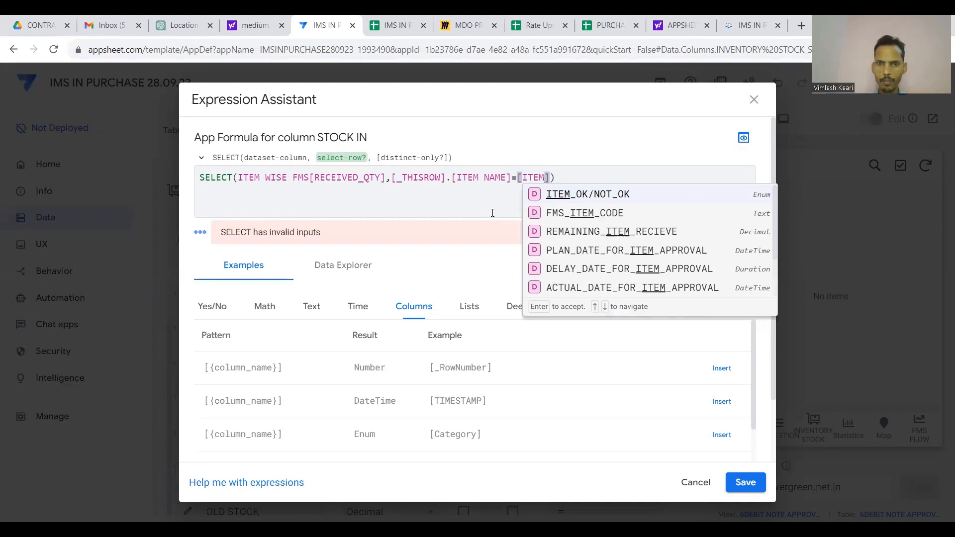
key(BackSpace)
key(BackSpace)
key(BackSpace)
key(BackSpace)
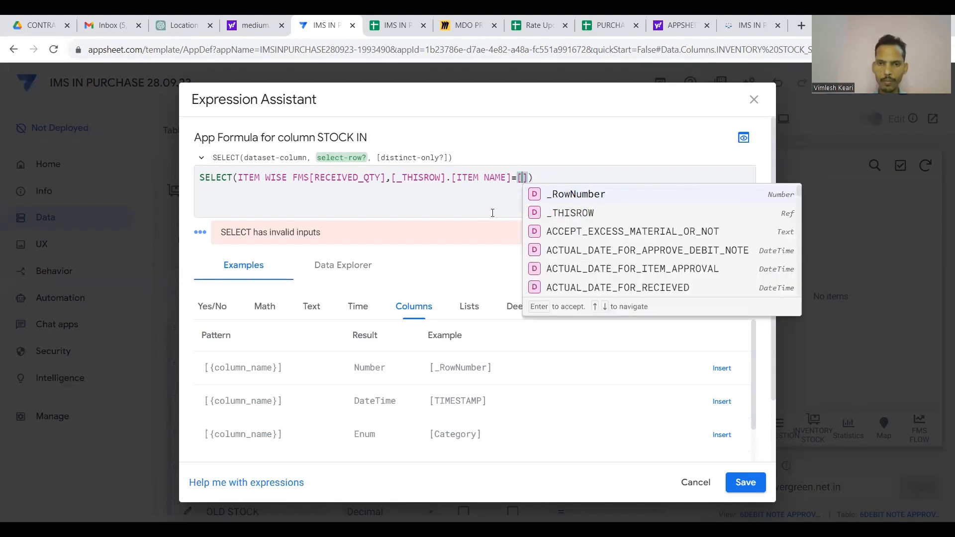
key(Delete)
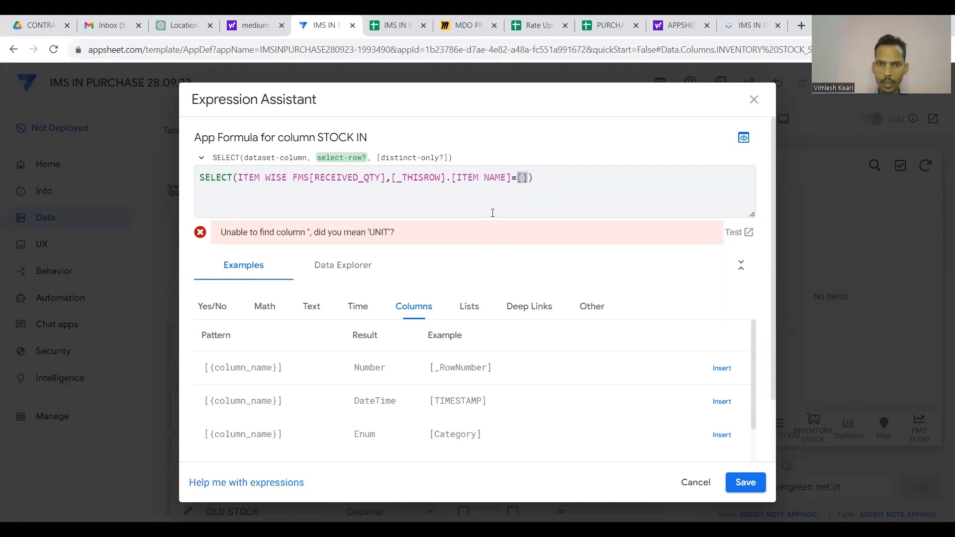
key(BackSpace)
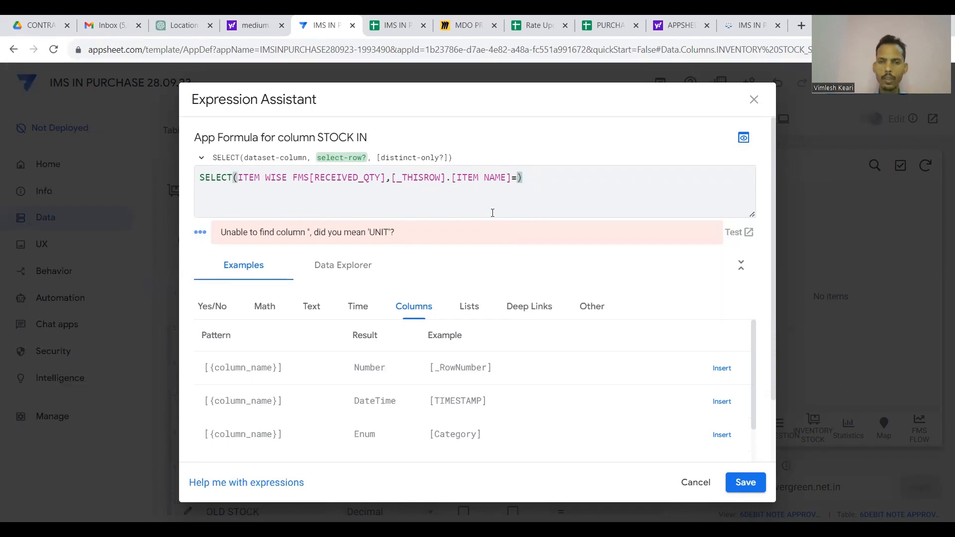
text([PRO)
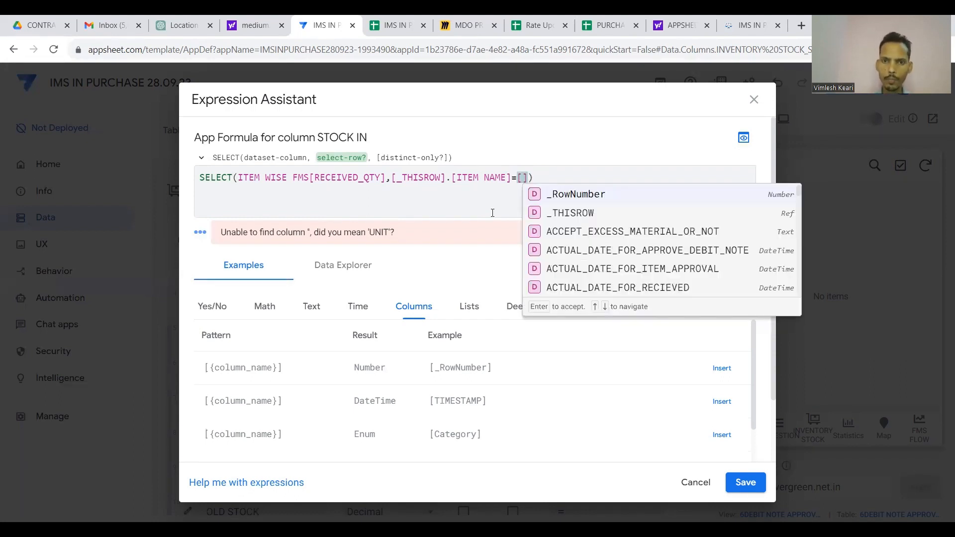
click(563, 195)
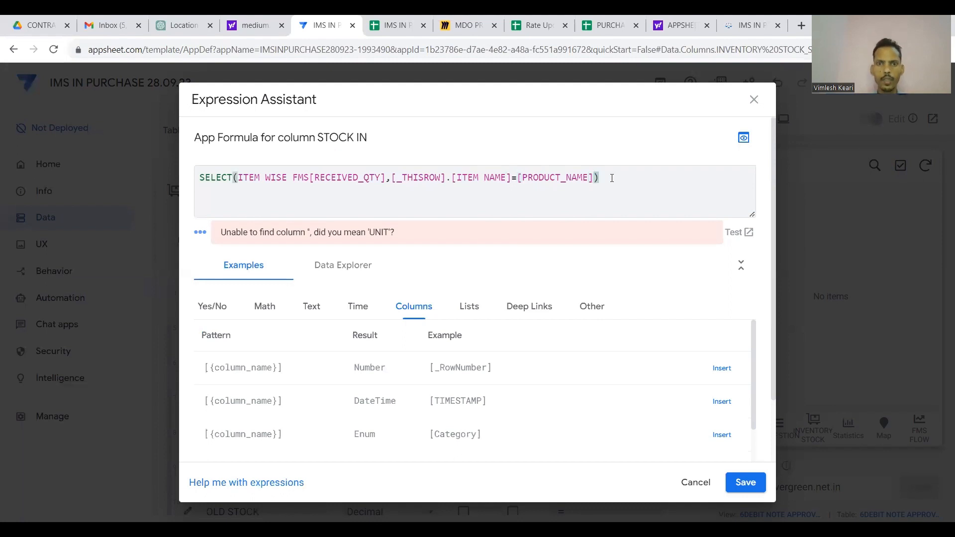
click(203, 178)
text(SUM()
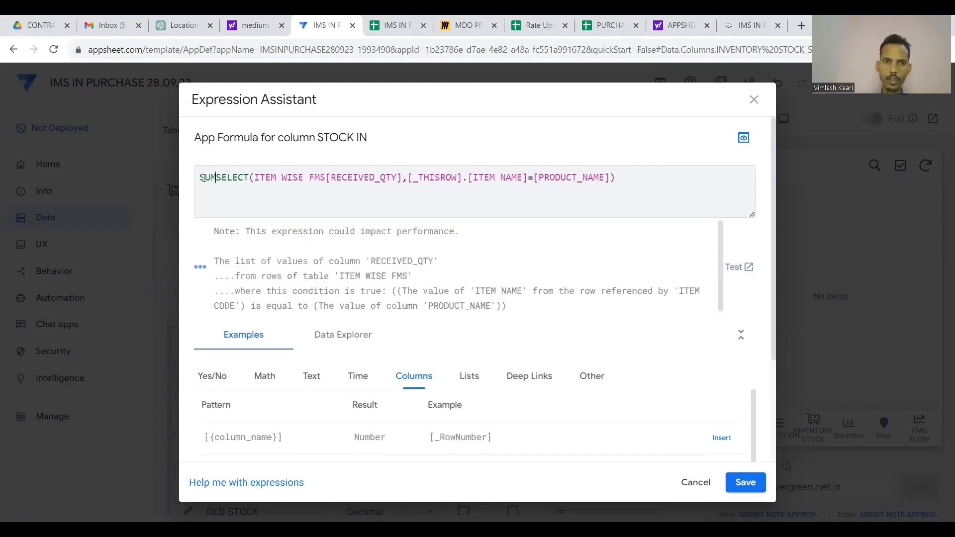
Close the SUM, then append a duplicate sum over REJECTED_QTY instead of RECEIVED_QTY.
click(642, 179)
text())
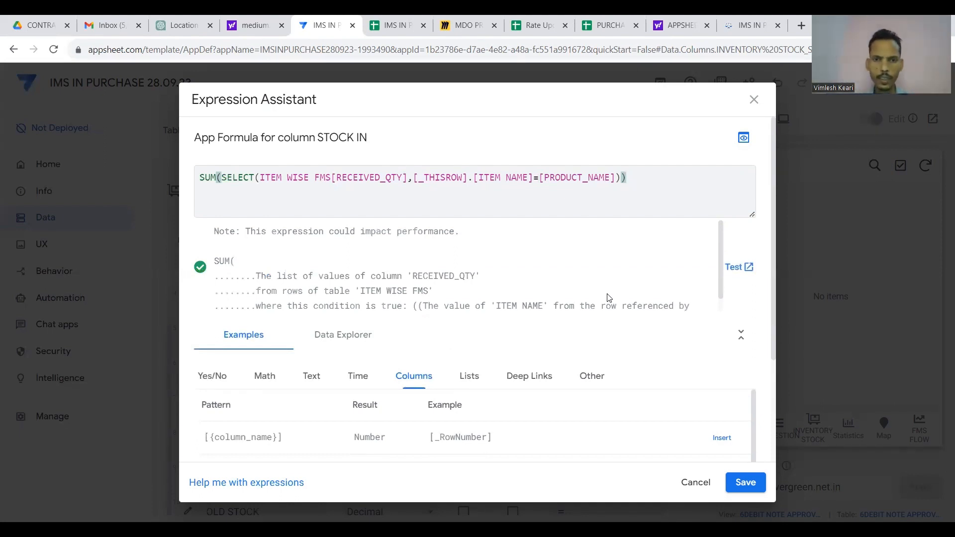
key(shift+Left)
key(shift+Left)
key(shift+Left)
key(shift+Left)
key(shift+Left)
key(shift+Left)
key(shift+Left)
key(shift+Left)
key(shift+Left)
key(shift+Left)
key(shift+Left)
key(shift+Left)
key(shift+Left)
key(shift+Left)
key(shift+Left)
key(shift+Left)
key(shift+Left)
key(shift+Left)
key(shift+Left)
key(shift+Left)
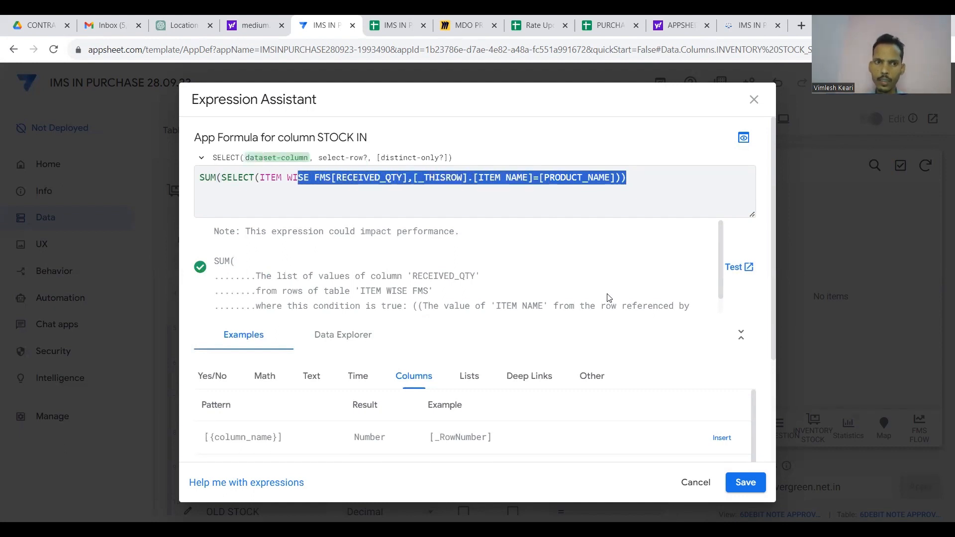
key(shift+Left)
key(shift+Left)
key(shift+Left)
key(shift+Left)
key(shift+Left)
key(shift+Left)
key(shift+Left)
key(shift+Left)
key(shift+Left)
key(shift+Left)
key(shift+Left)
key(shift+Left)
key(shift+Left)
key(shift+Left)
key(shift+Left)
key(shift+Left)
key(shift+Left)
key(shift+Left)
key(ctrl+c)
key(Right)
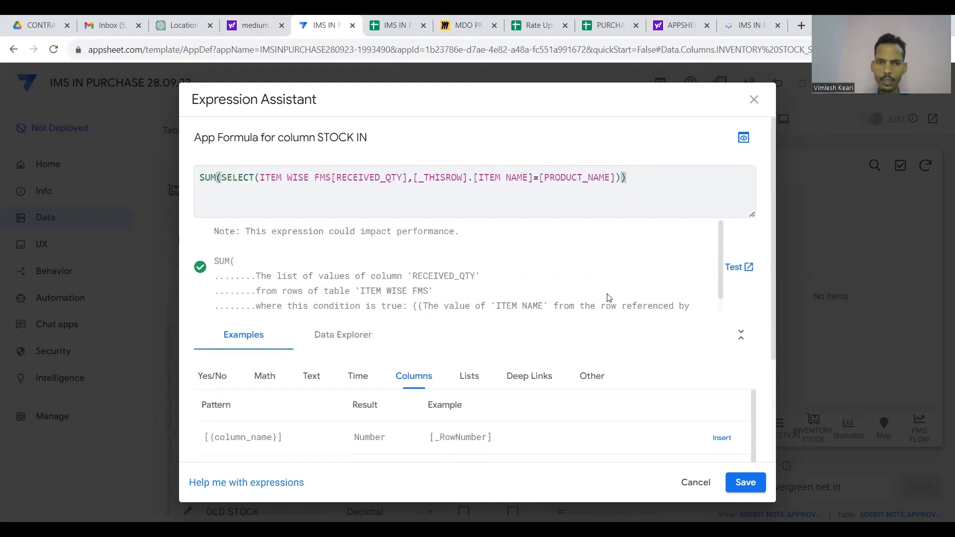
key(ctrl+v)
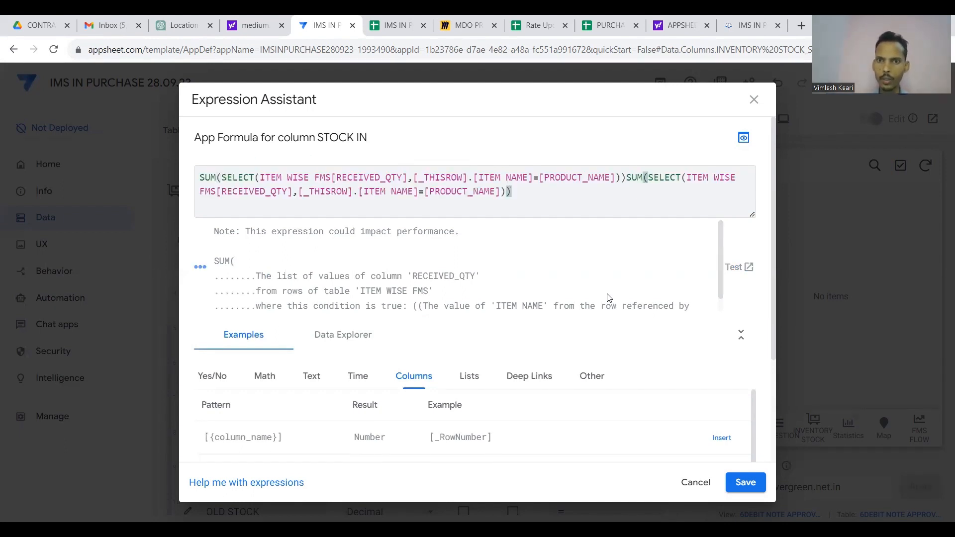
click(289, 192)
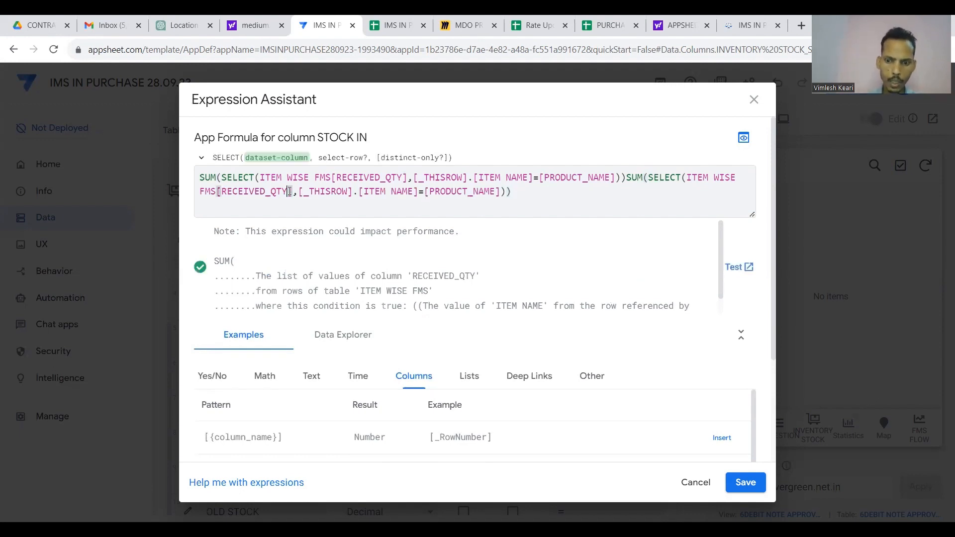
key(BackSpace)
key(BackSpace)
key(BackSpace)
key(BackSpace)
key(BackSpace)
key(BackSpace)
key(BackSpace)
key(BackSpace)
key(BackSpace)
key(BackSpace)
key(BackSpace)
key(BackSpace)
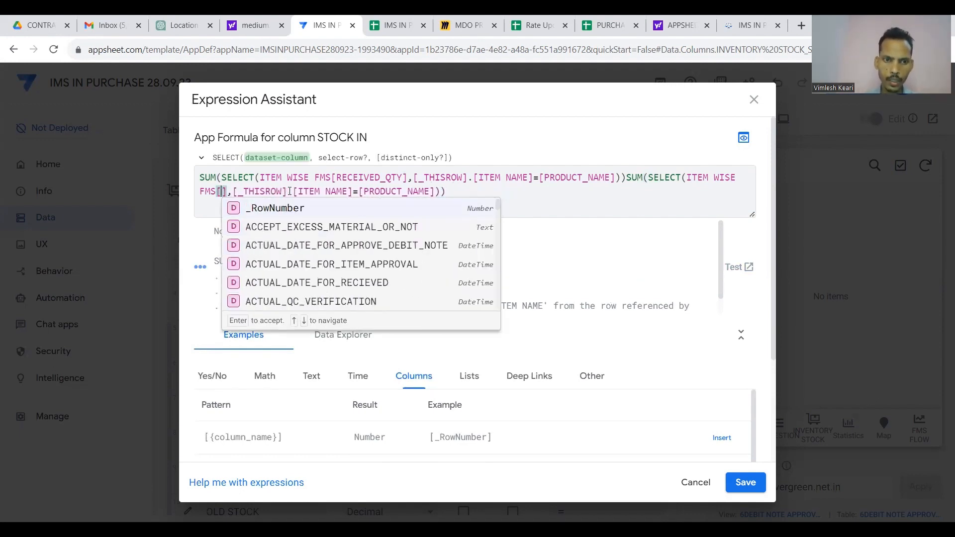
text(REJE)
click(260, 212)
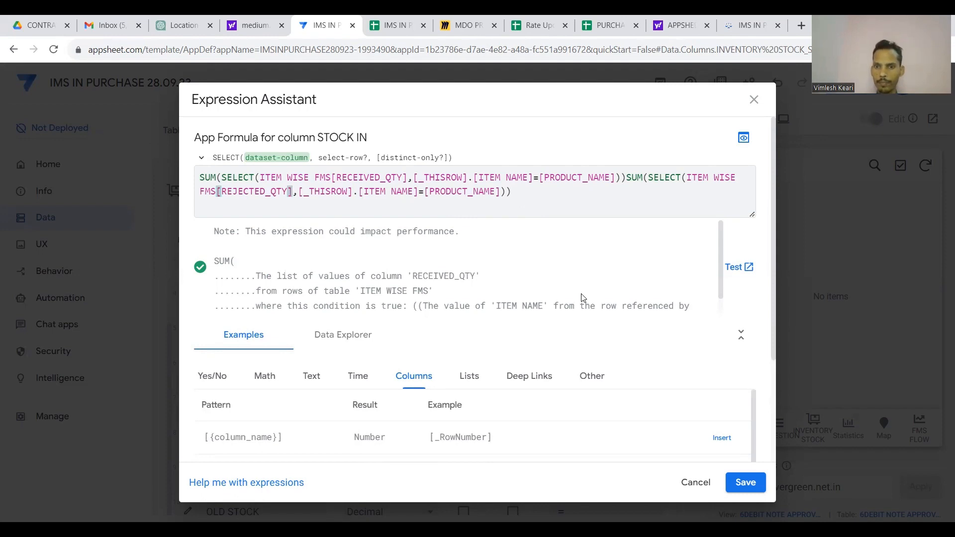
Save the STOCK IN formula, finish the column, and save the app.
click(745, 481)
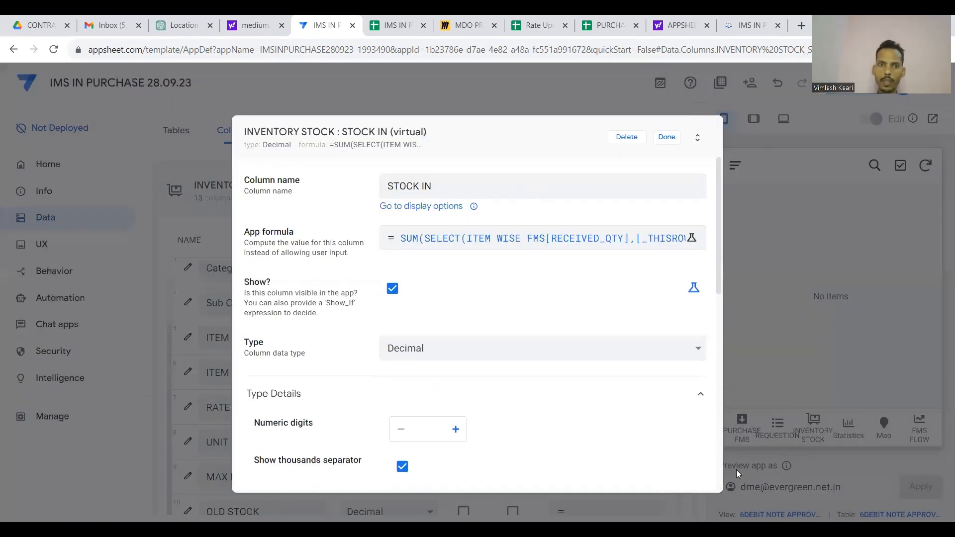
scroll(666, 355, down, 2)
scroll(666, 356, down, 5)
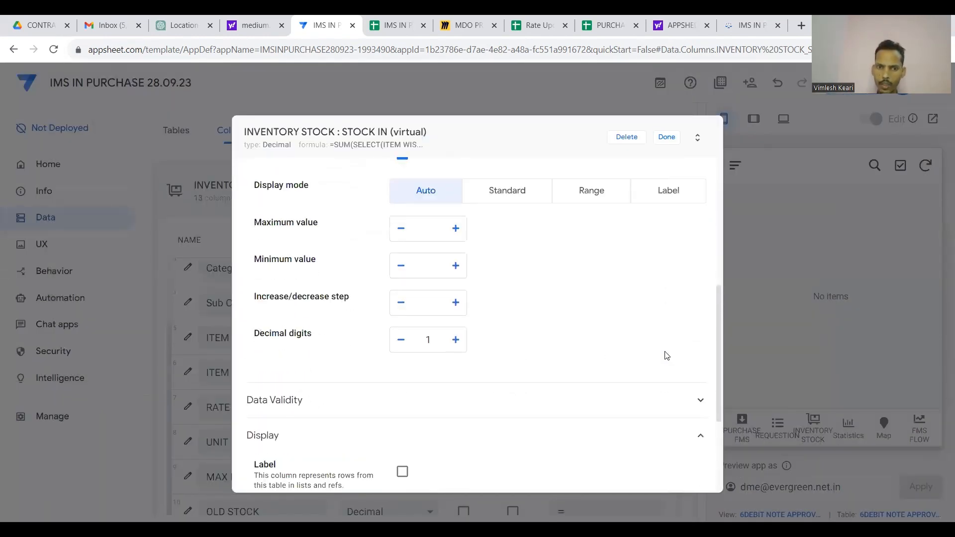
scroll(629, 286, up, 4)
click(667, 133)
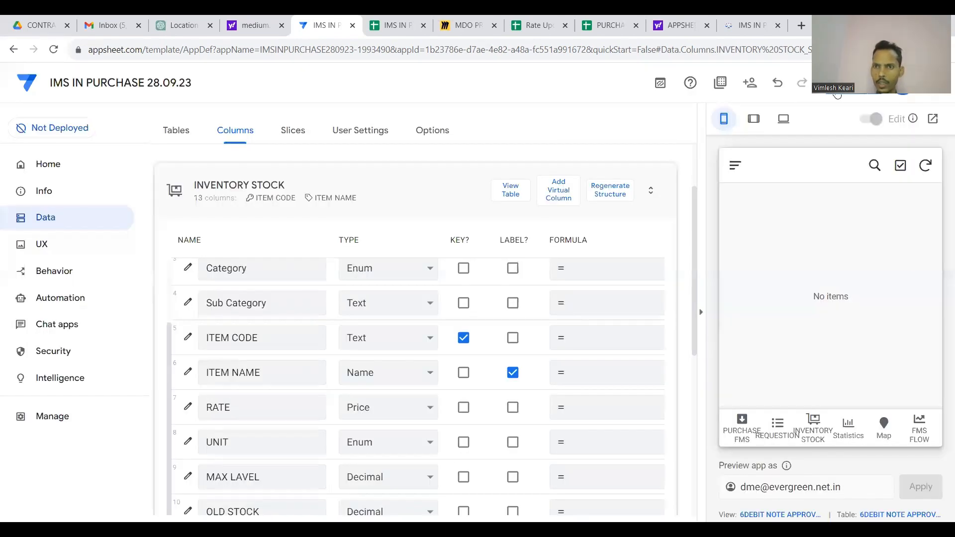
click(848, 94)
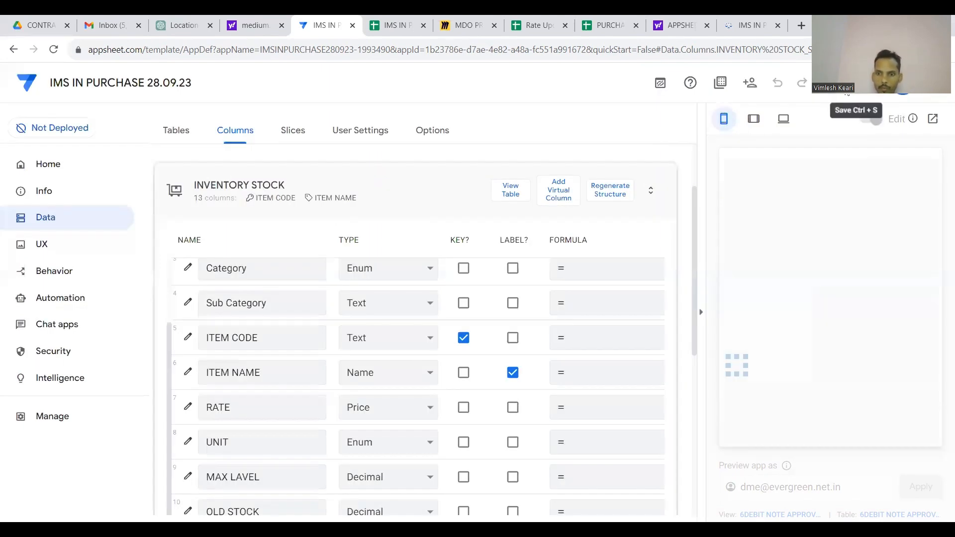
scroll(573, 243, down, 5)
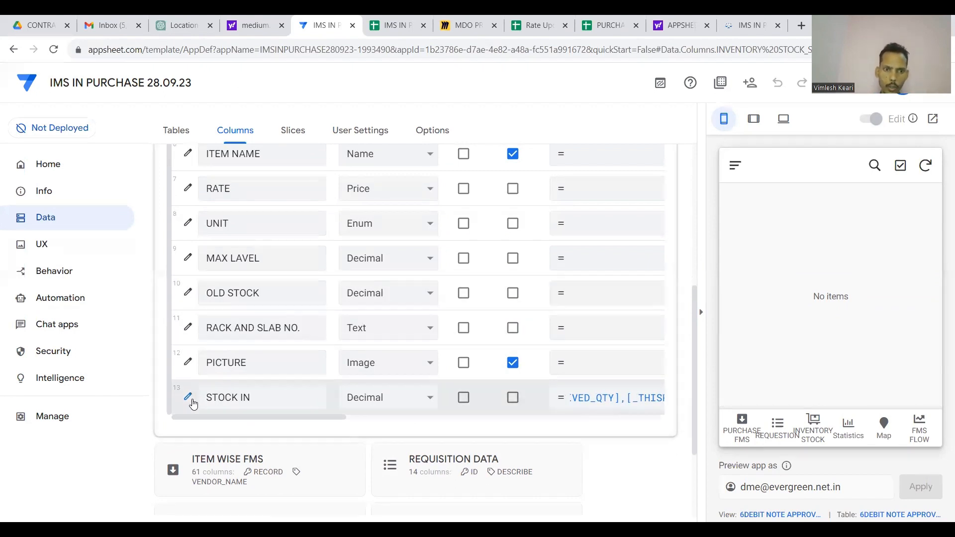
scroll(356, 430, up, 1)
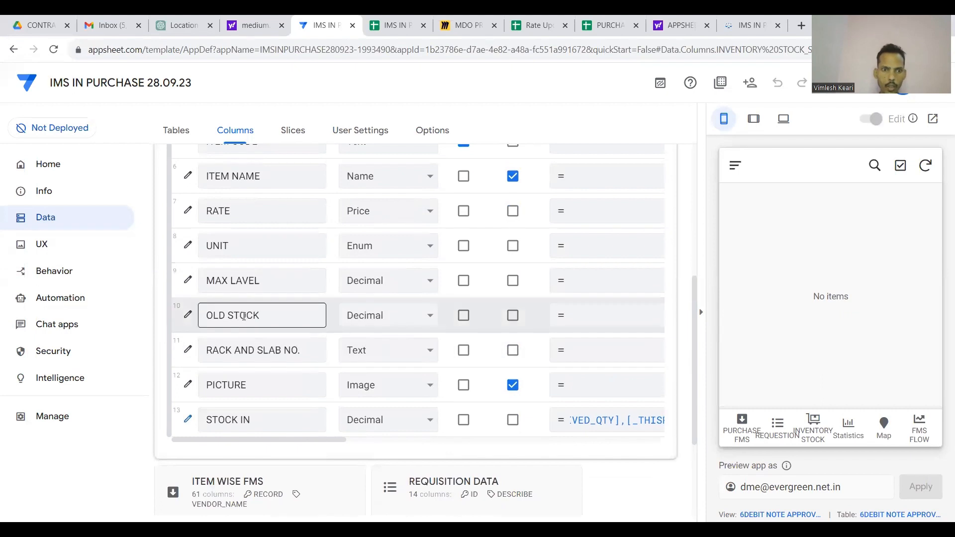
scroll(586, 366, right, 3)
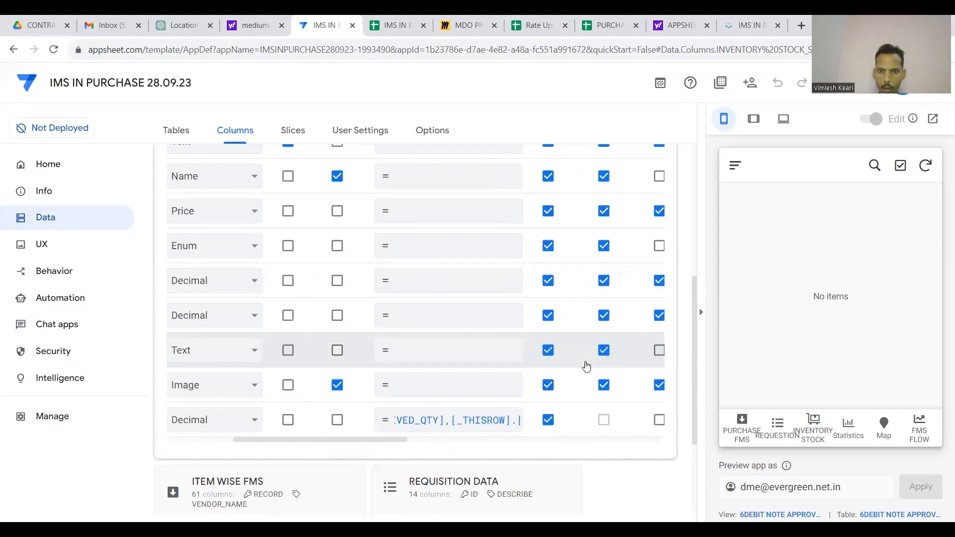
scroll(379, 383, left, 3)
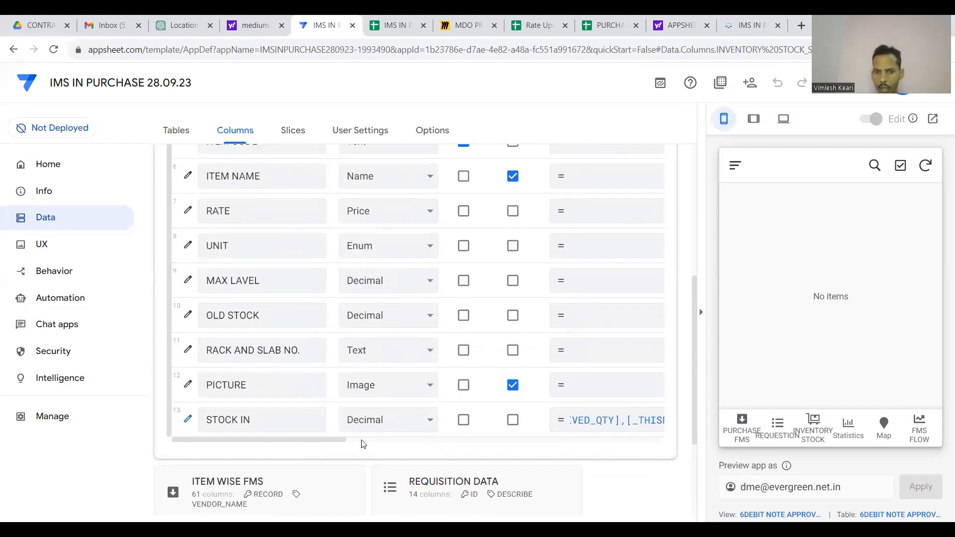
scroll(394, 454, down, 2)
click(395, 454)
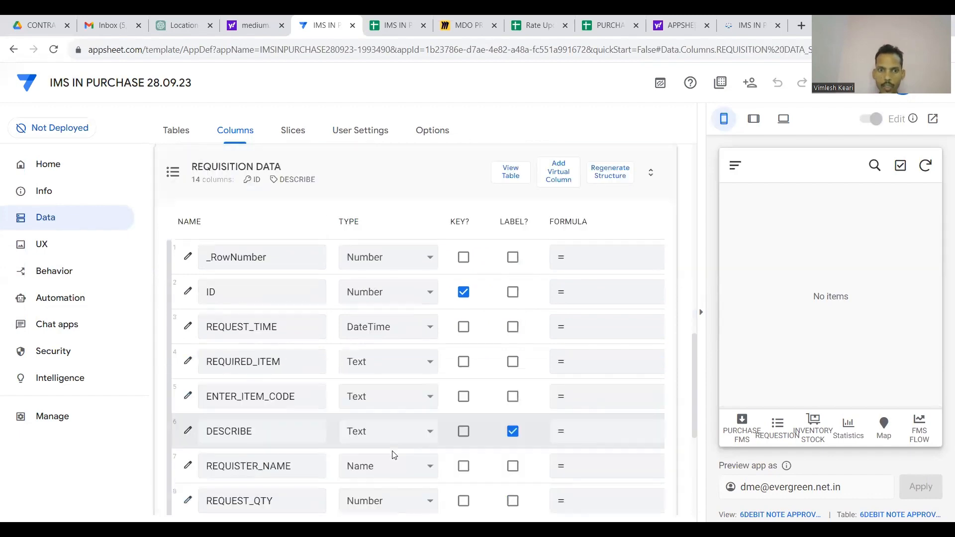
scroll(394, 454, down, 3)
scroll(395, 454, down, 5)
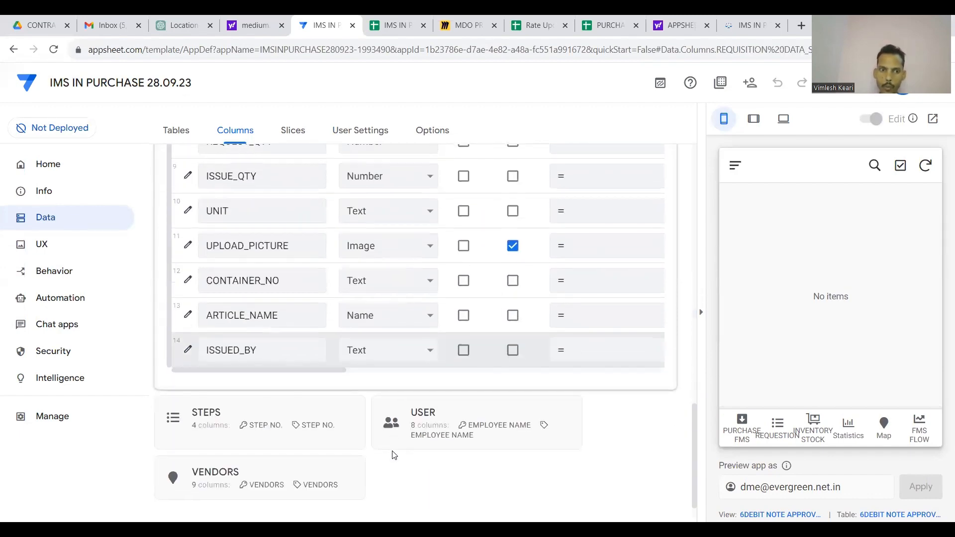
scroll(422, 394, up, 8)
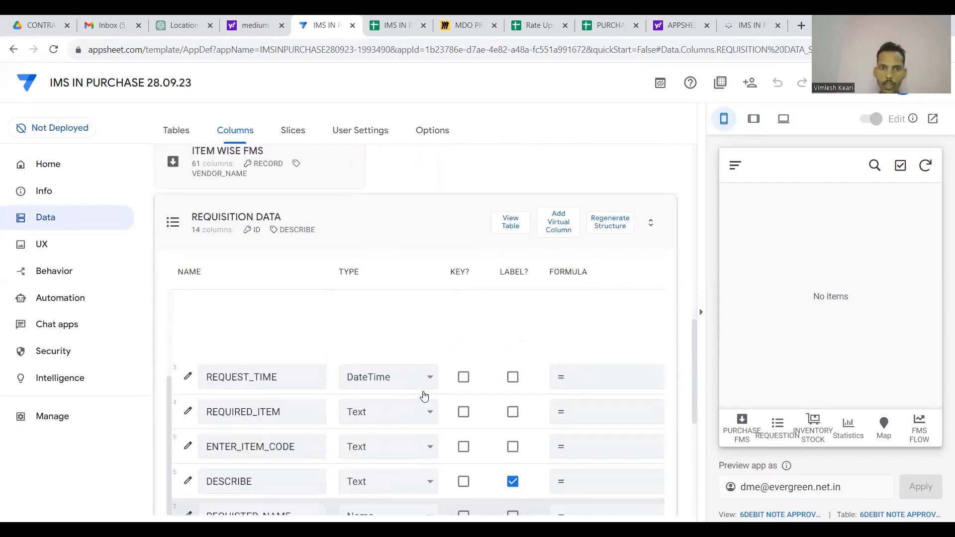
click(442, 211)
scroll(443, 236, up, 10)
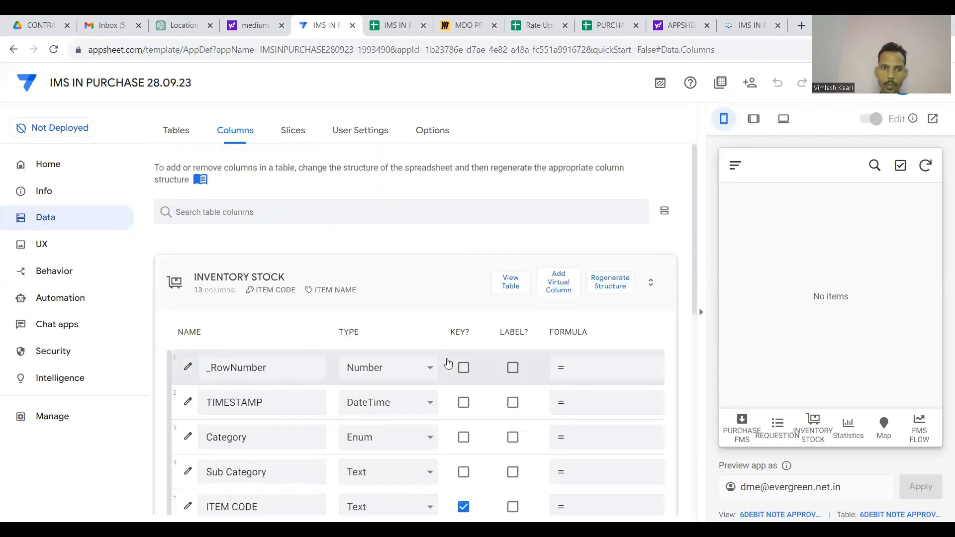
click(569, 290)
Clear the new column's default name and start its formula with SELECT(REQUISITION DATA[ISSUE_QTY].
key(BackSpace)
key(BackSpace)
key(BackSpace)
key(BackSpace)
key(BackSpace)
key(BackSpace)
key(BackSpace)
key(BackSpace)
key(BackSpace)
key(BackSpace)
key(BackSpace)
key(BackSpace)
key(BackSpace)
key(BackSpace)
key(BackSpace)
key(BackSpace)
key(BackSpace)
key(BackSpace)
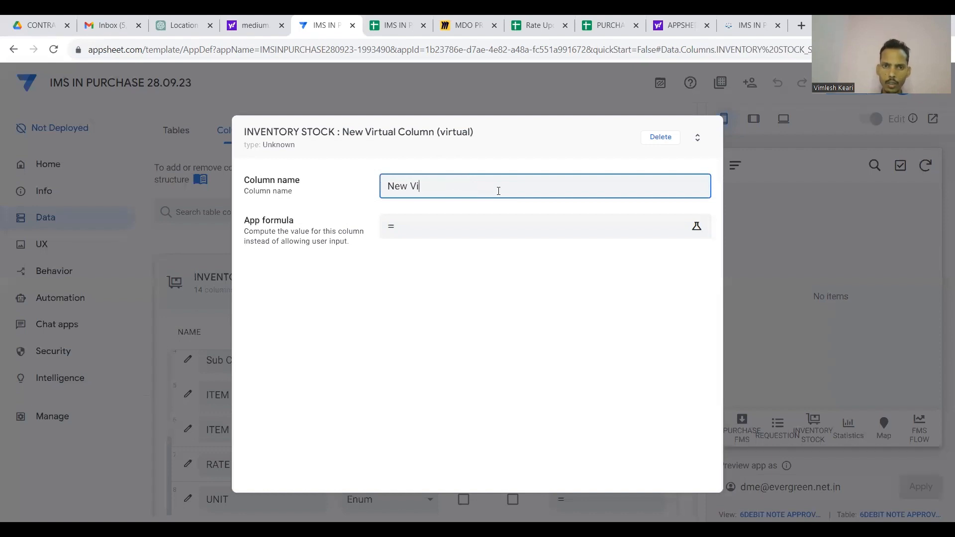
click(486, 229)
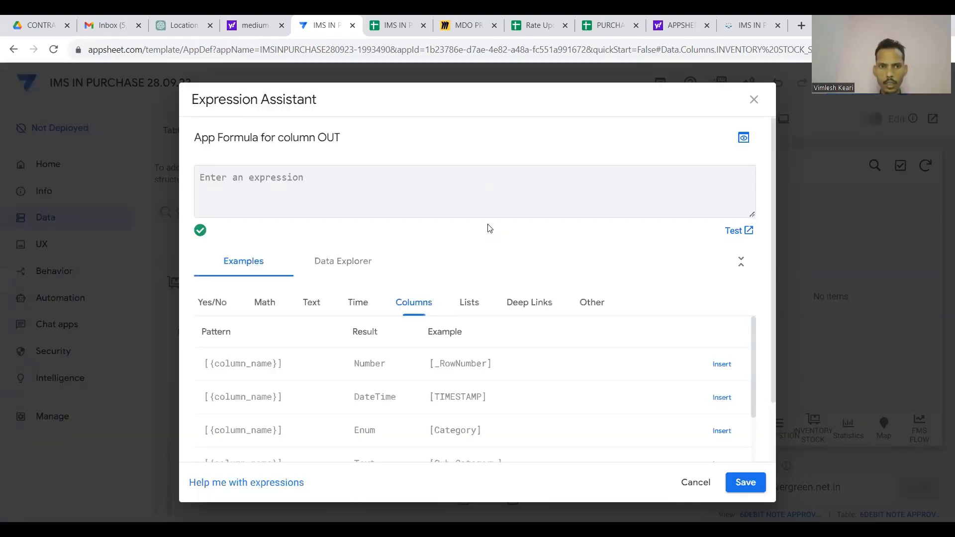
text(SELECT()
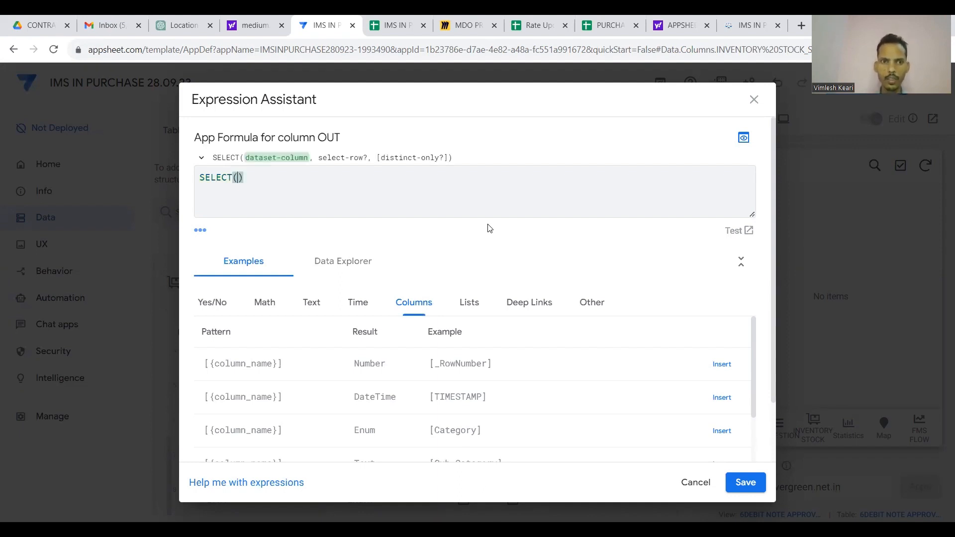
text(REQ)
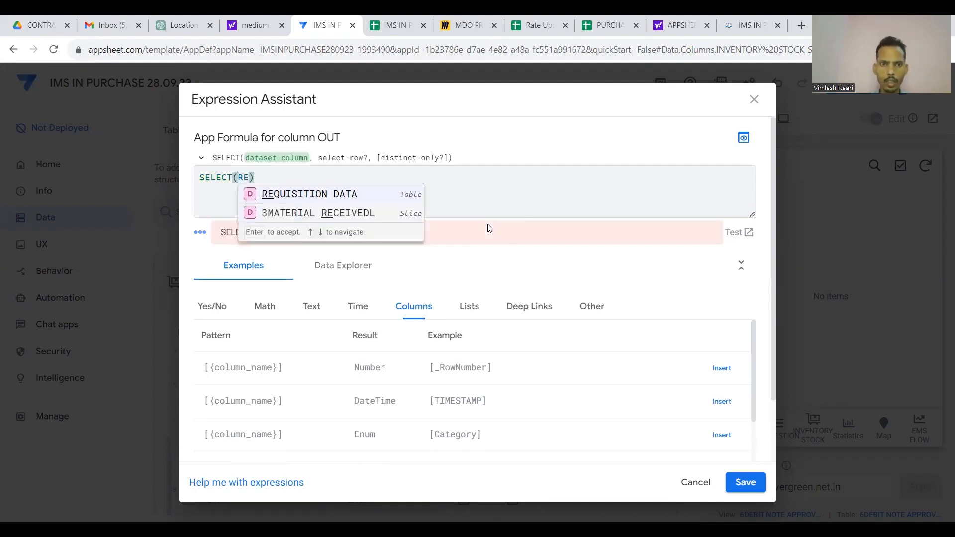
key(Return)
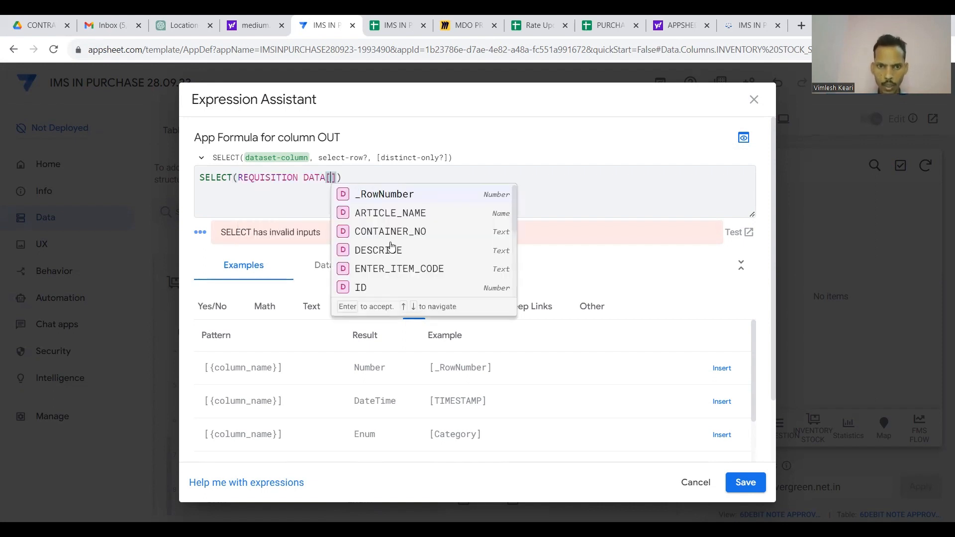
scroll(390, 247, down, 2)
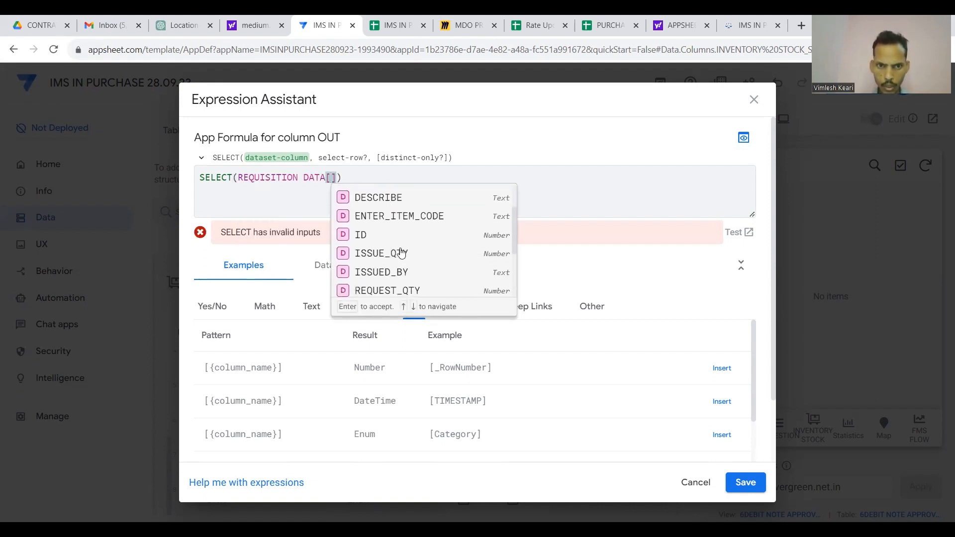
scroll(394, 248, down, 1)
scroll(416, 264, down, 3)
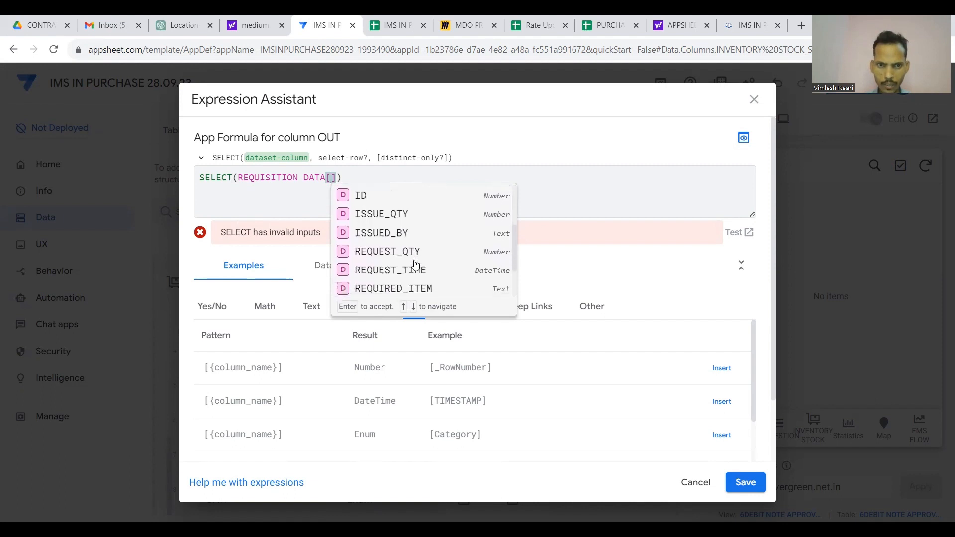
scroll(413, 264, up, 6)
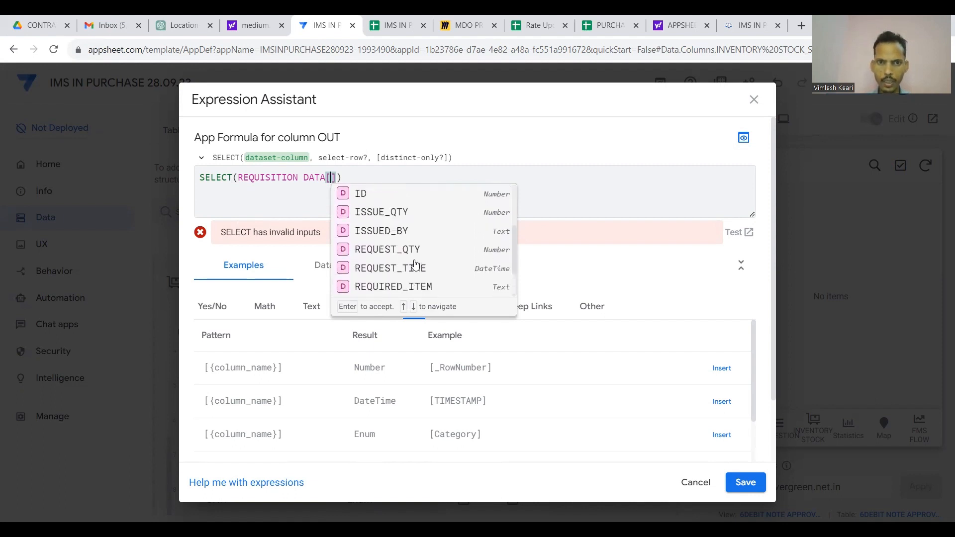
click(397, 222)
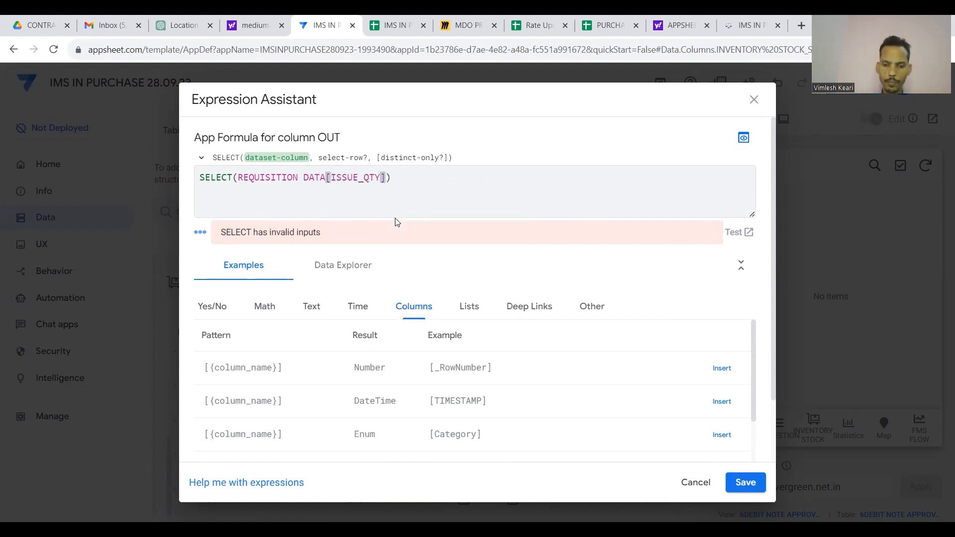
Add the matching condition [_THISROW].[ITEM NAME]=[REQUEST_TIME] to the SELECT.
text(,[_THIS)
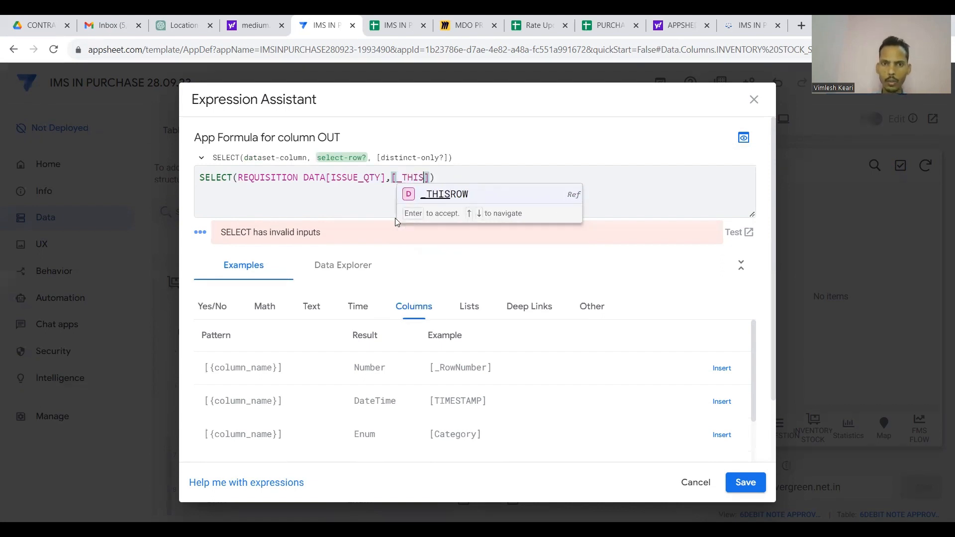
click(441, 193)
text(.[)
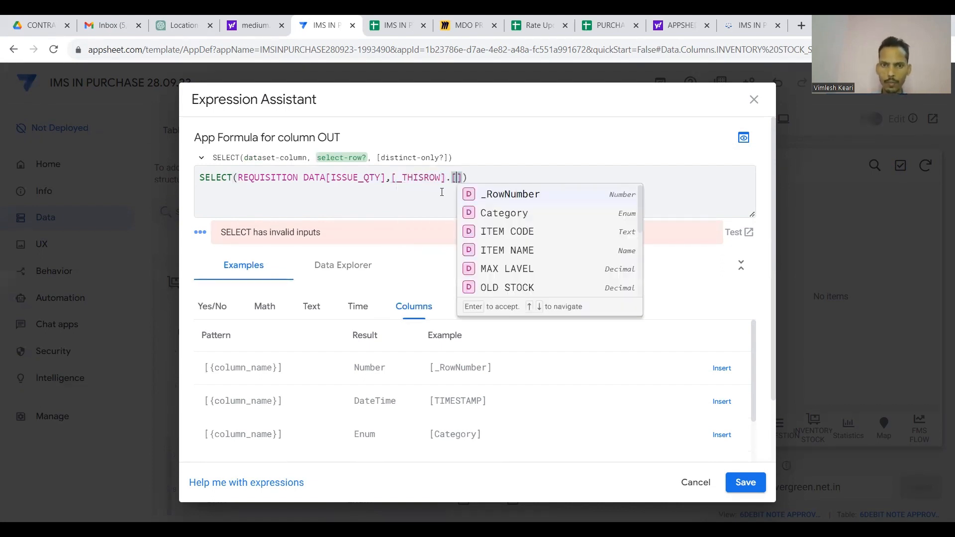
click(487, 251)
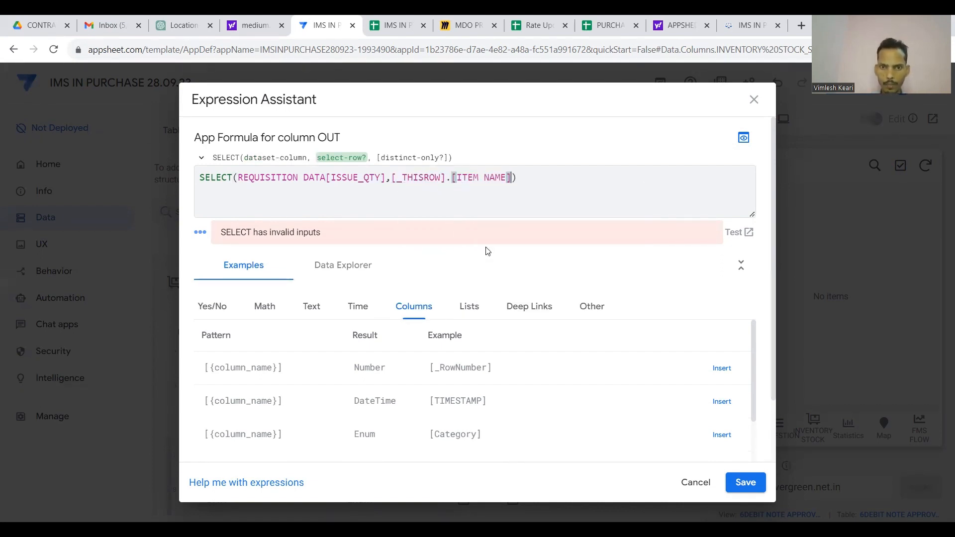
key(Right)
text(.[)
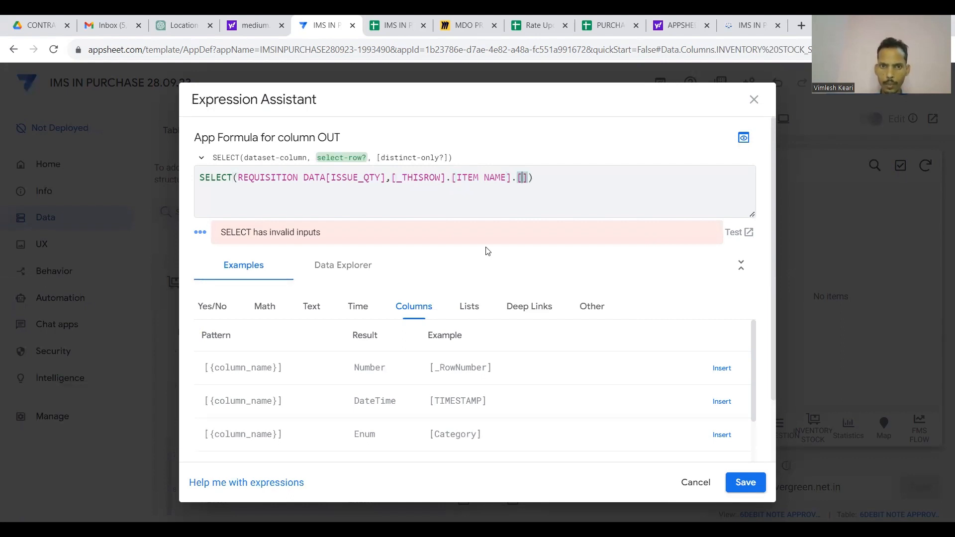
key(BackSpace)
key(BackSpace)
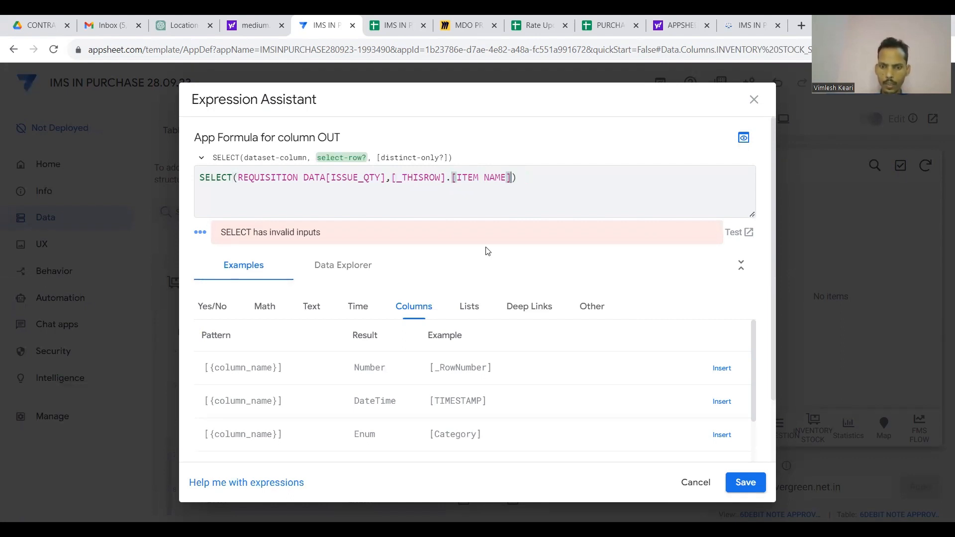
text(=[REQ)
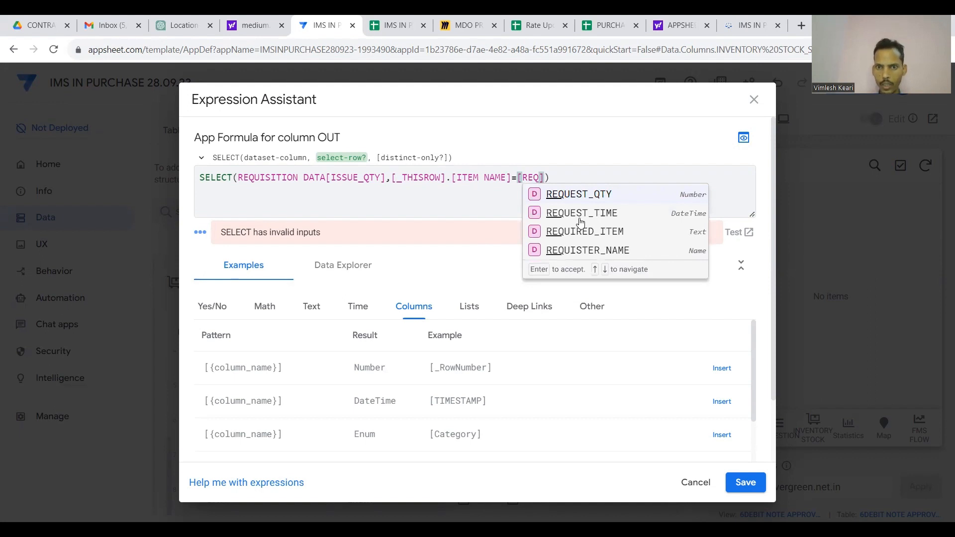
click(580, 214)
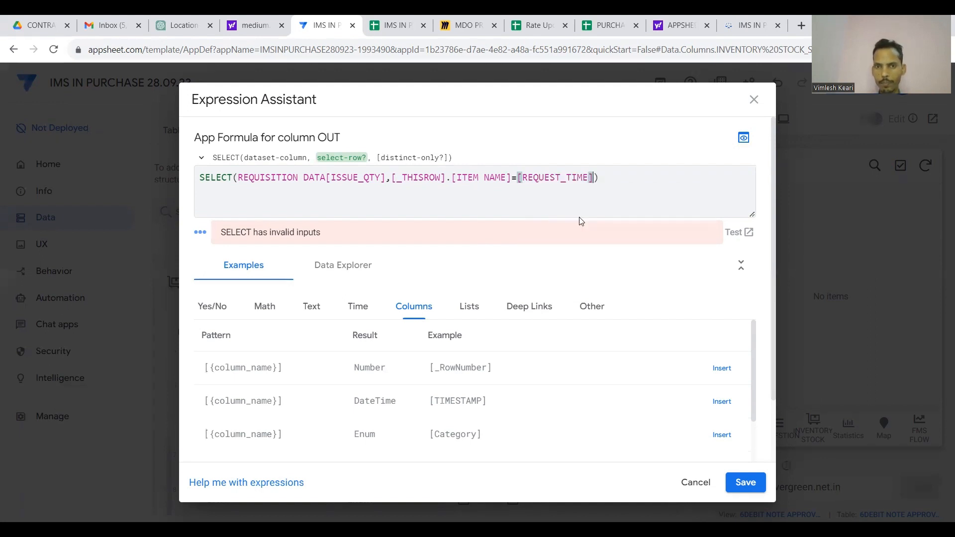
Wrap the OUT formula's SELECT in SUM(.
click(200, 178)
text(SUM)
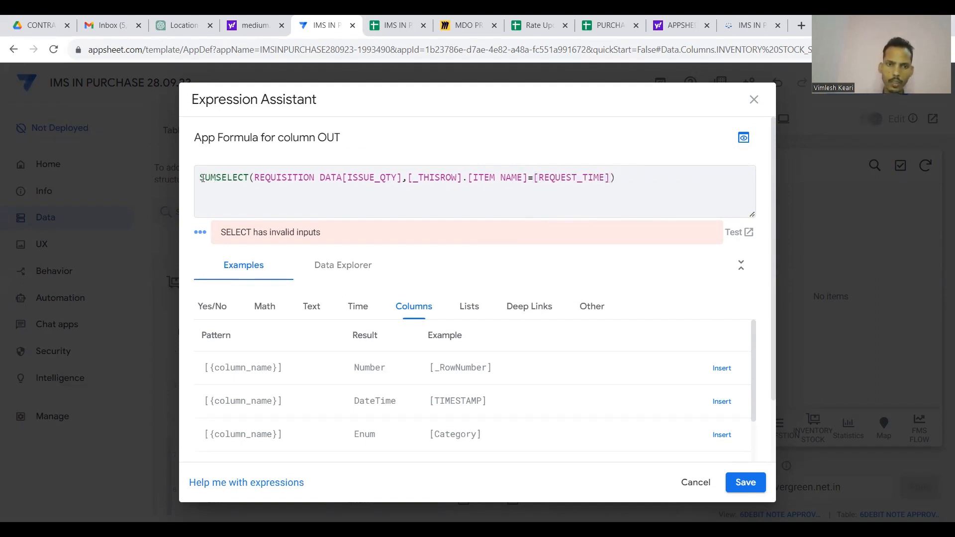
text(()
click(648, 178)
Close and save the OUT formula, set the column type to Decimal, and finish editing.
text())
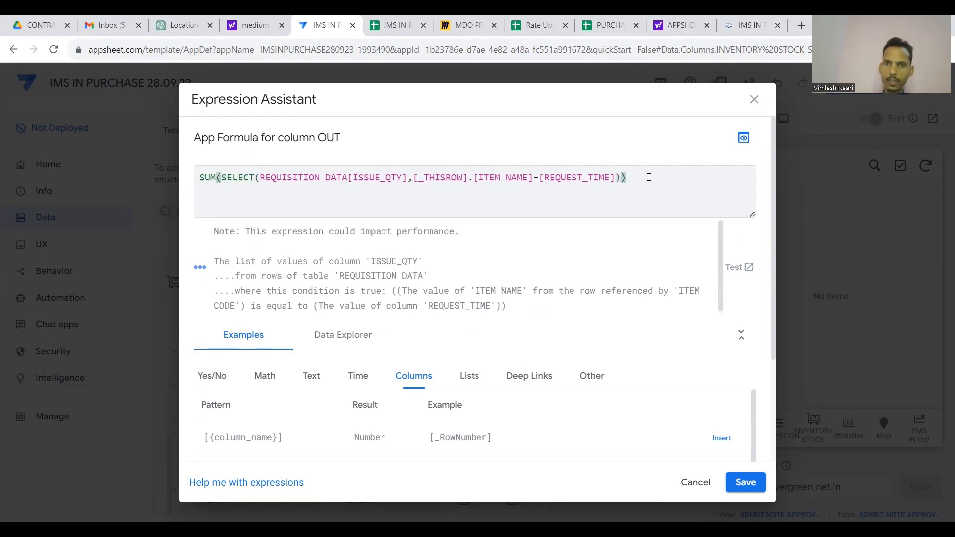
click(746, 483)
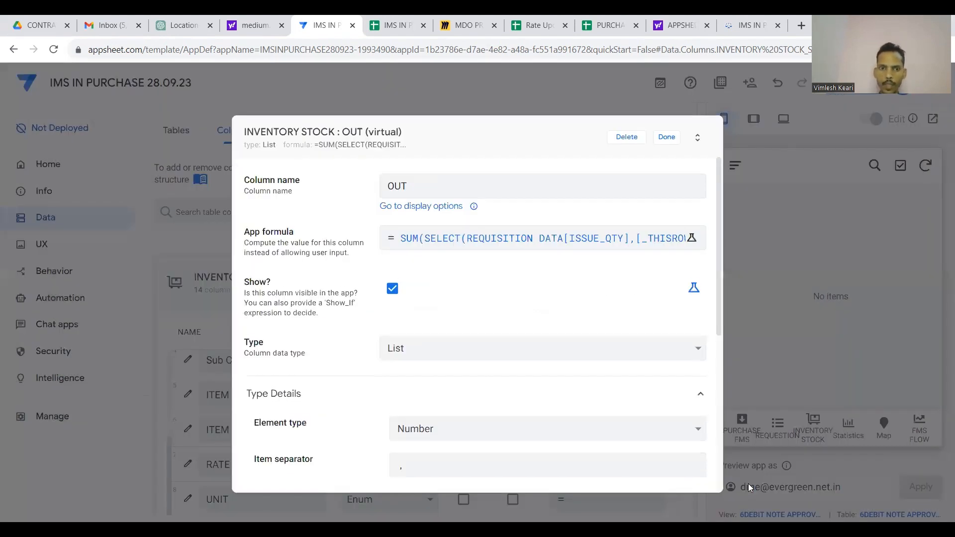
click(631, 352)
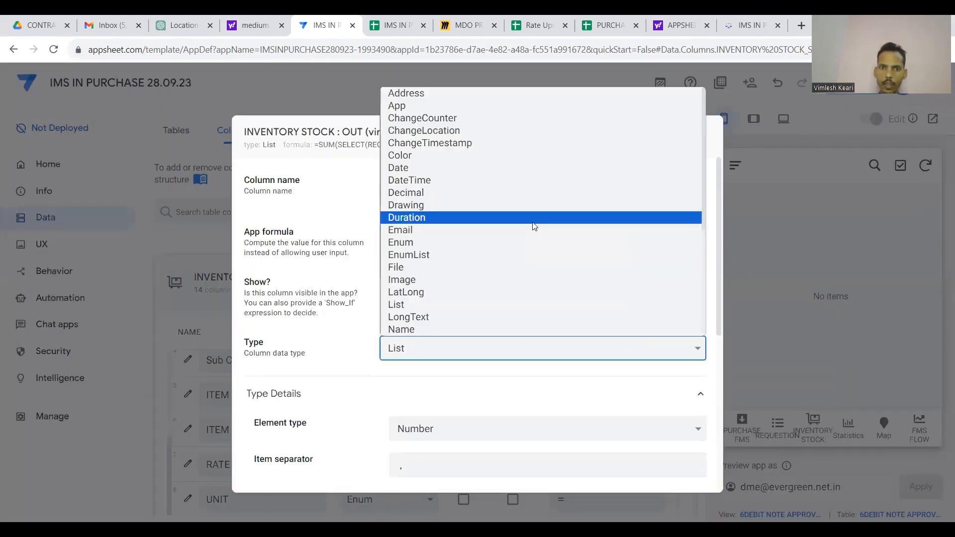
click(492, 194)
scroll(520, 282, down, 4)
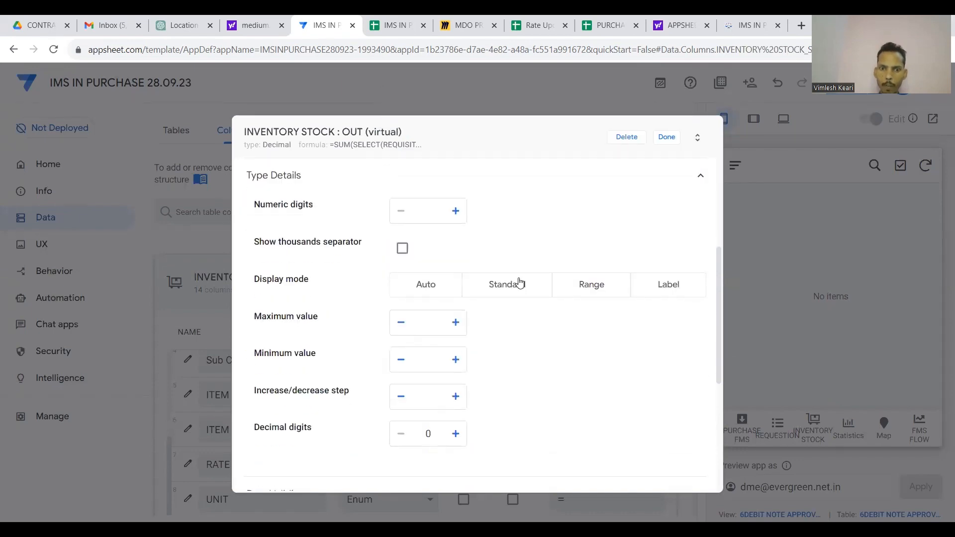
scroll(537, 364, up, 4)
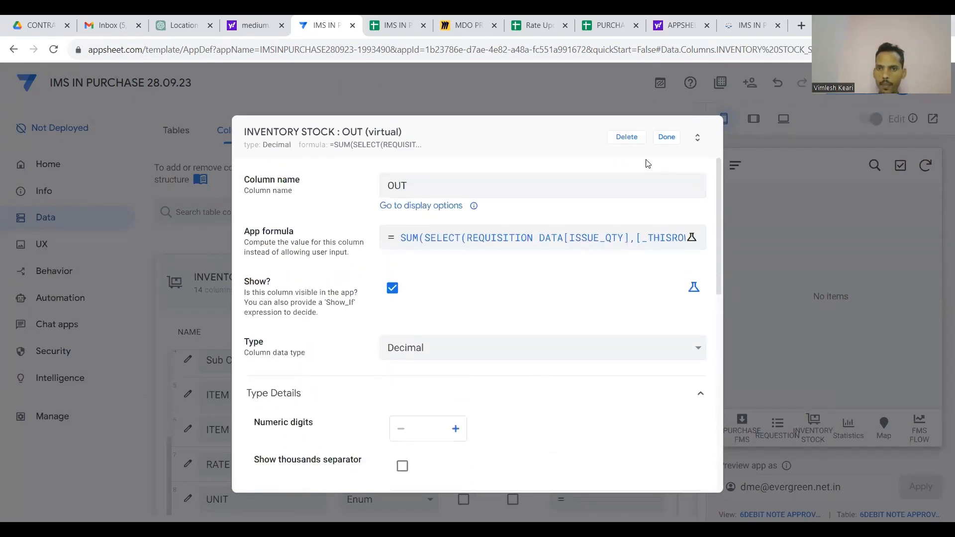
click(666, 140)
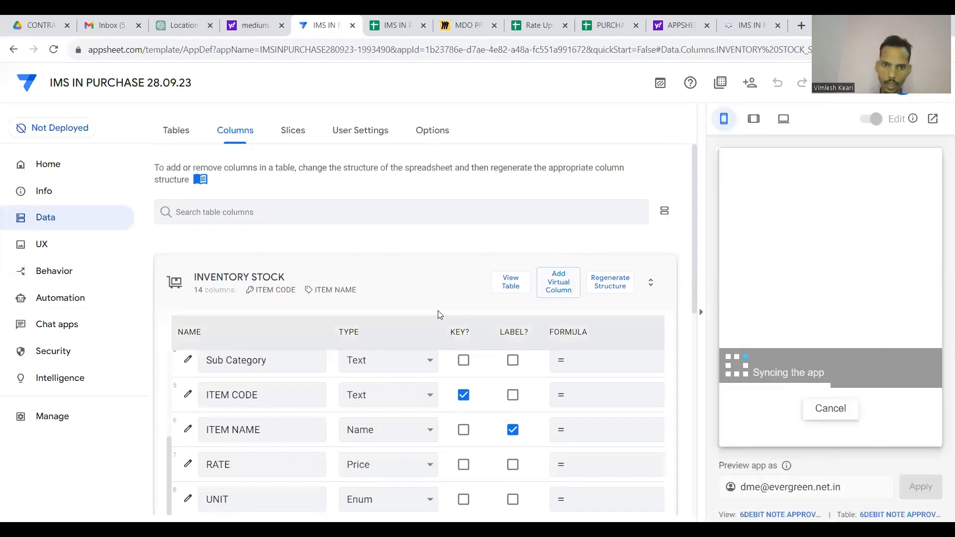
Add another virtual column to INVENTORY STOCK.
scroll(375, 383, down, 6)
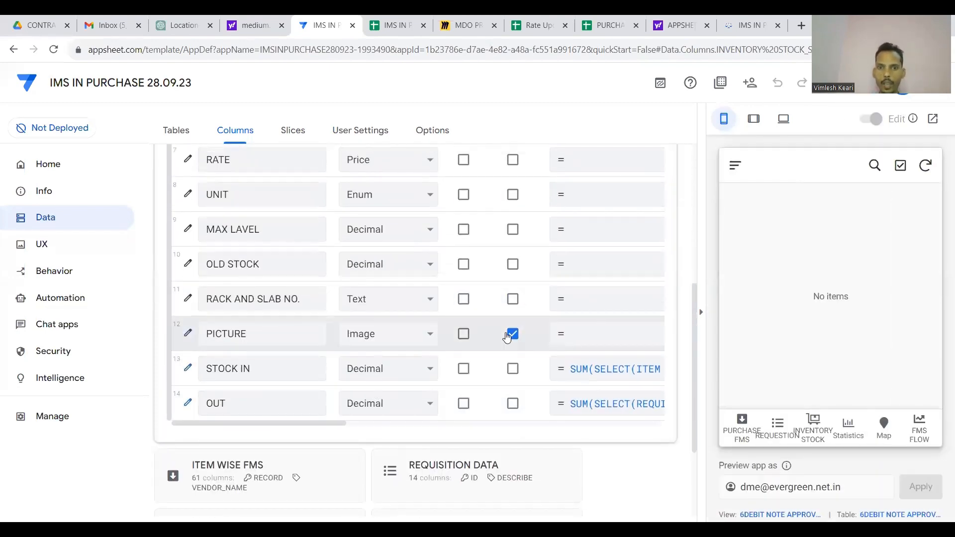
scroll(554, 256, up, 7)
click(558, 215)
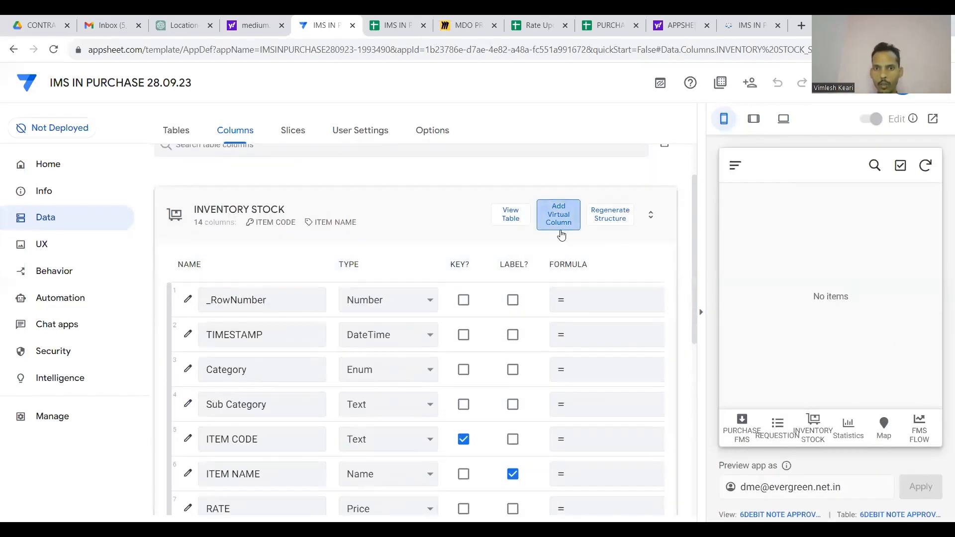
Name the column CURRENT STOCK with formula [OLD STOCK]+[STOCK IN]-[OUT].
key(BackSpace)
key(BackSpace)
key(BackSpace)
key(BackSpace)
key(BackSpace)
key(BackSpace)
key(BackSpace)
key(BackSpace)
key(BackSpace)
key(BackSpace)
key(BackSpace)
key(BackSpace)
key(BackSpace)
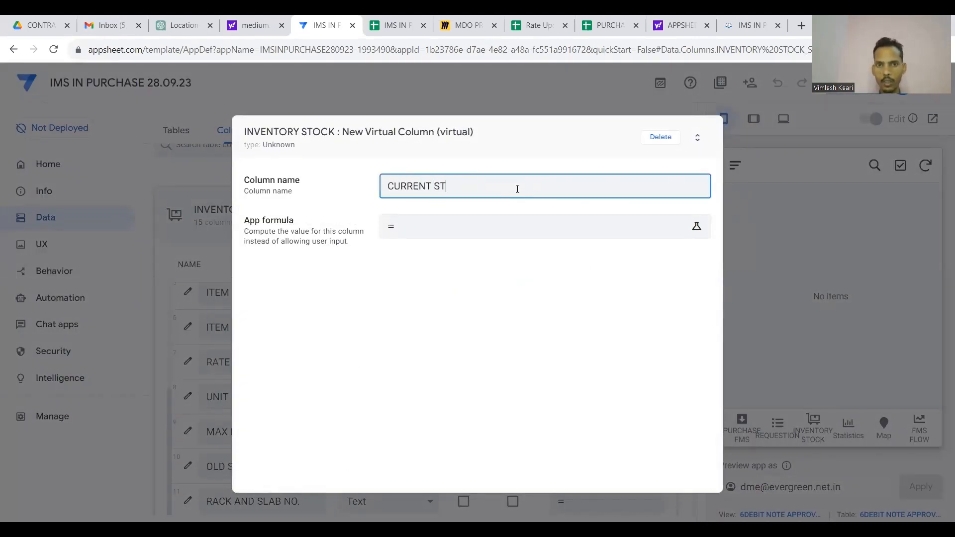
text(CURRENT STOCK)
click(504, 226)
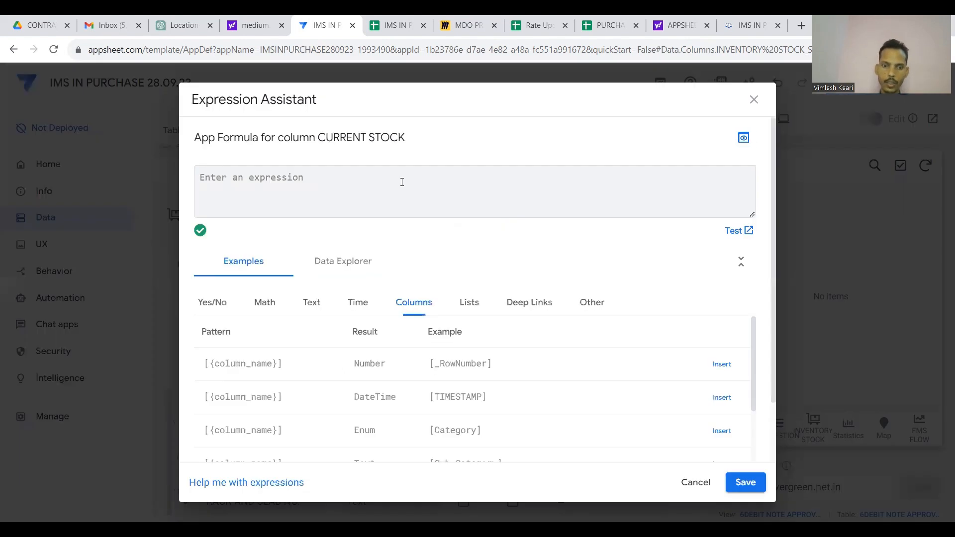
text([OK)
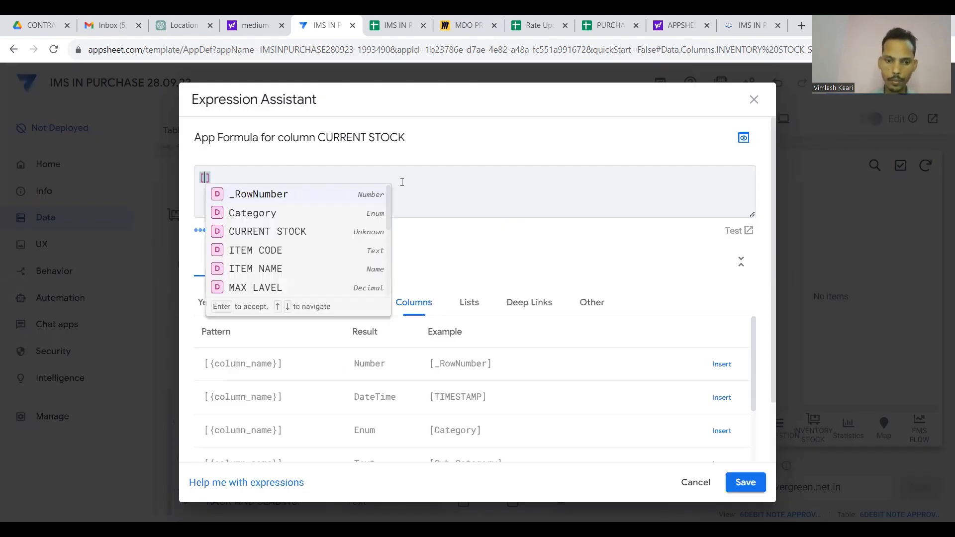
key(BackSpace)
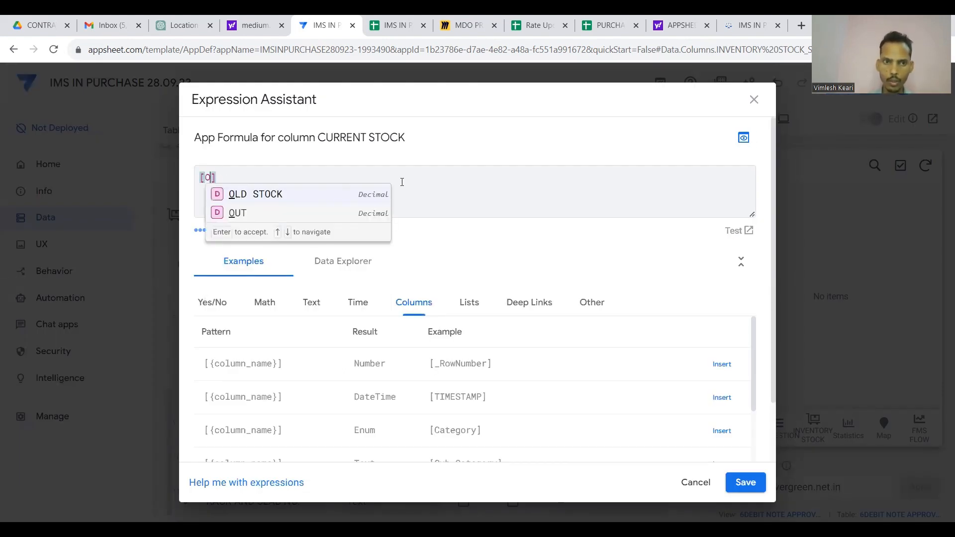
click(262, 195)
text(+)
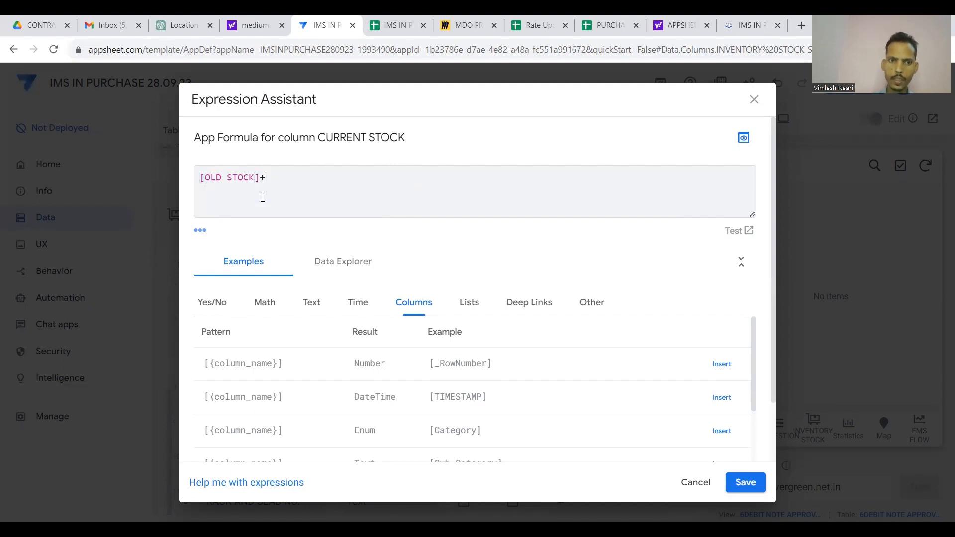
text([IN)
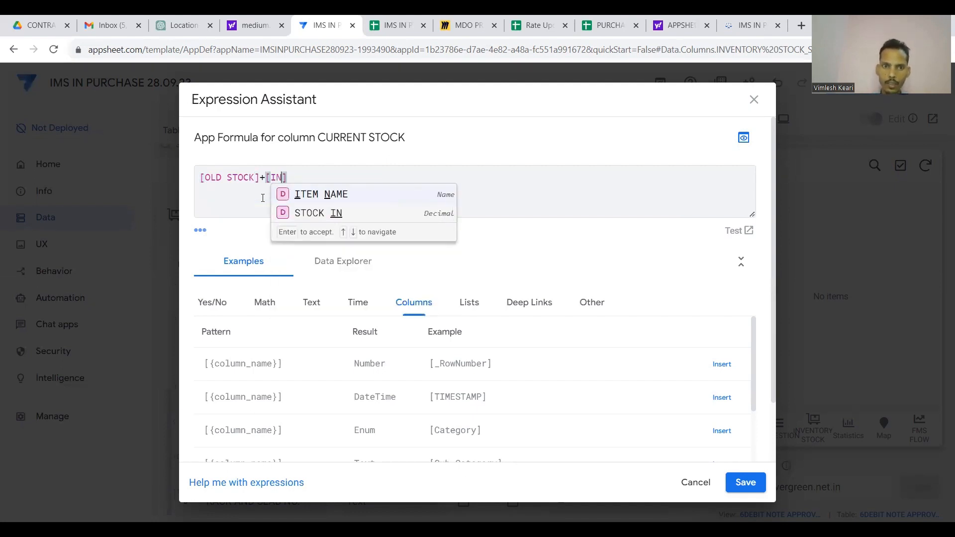
click(305, 213)
text(-[)
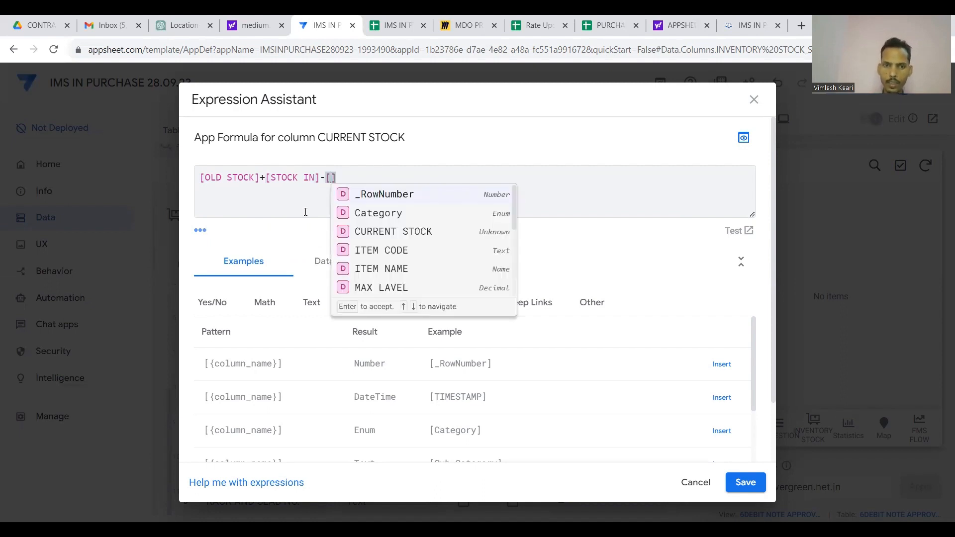
scroll(395, 256, down, 3)
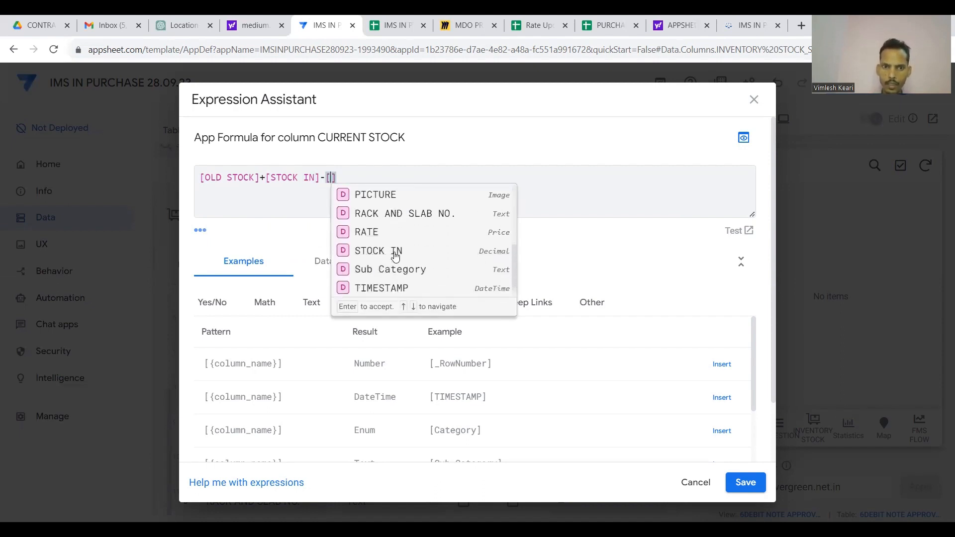
scroll(393, 253, up, 2)
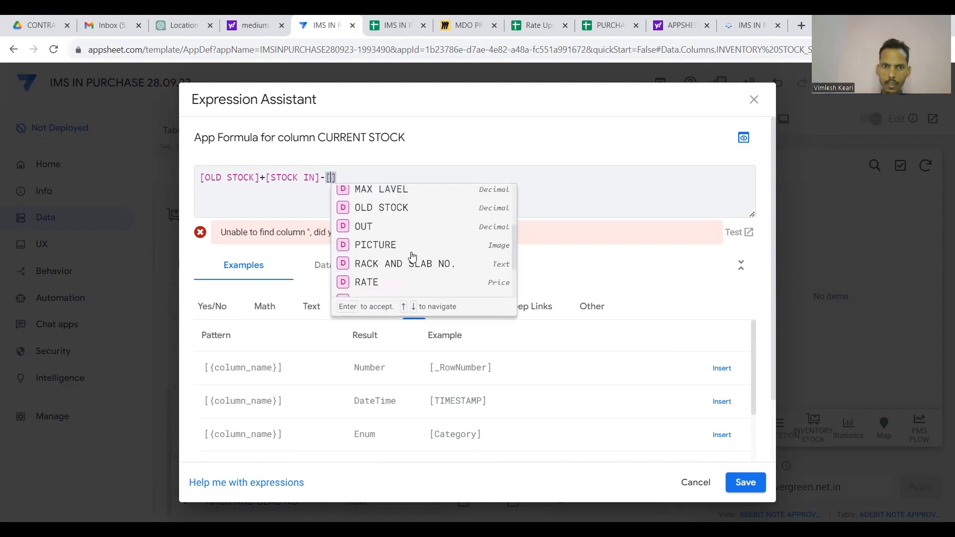
click(370, 236)
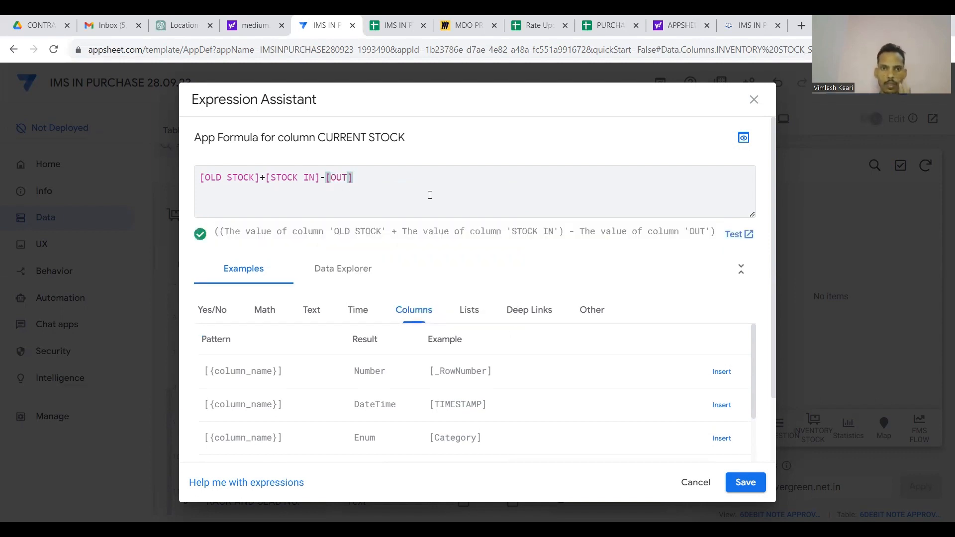
Save the CURRENT STOCK formula and column, then save the app.
click(745, 482)
scroll(644, 400, down, 5)
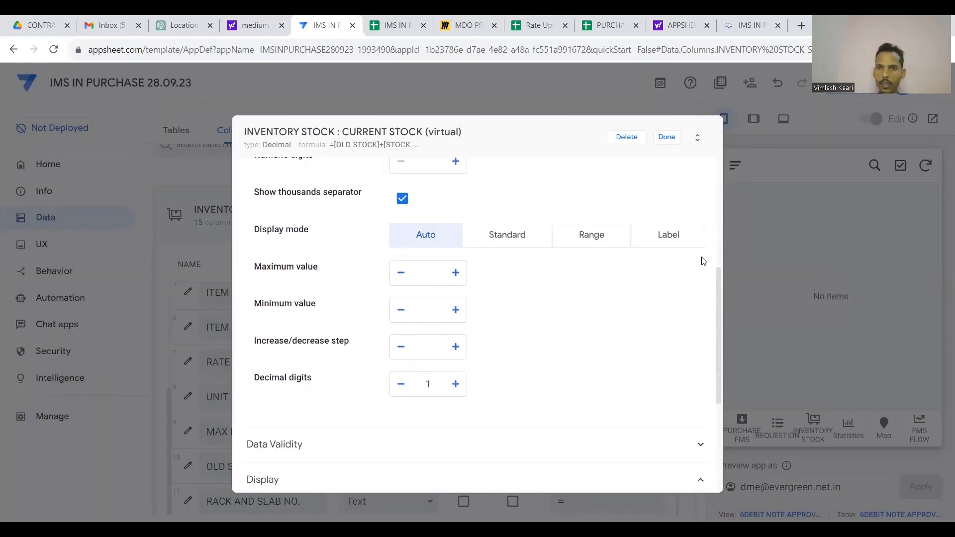
click(667, 137)
click(829, 84)
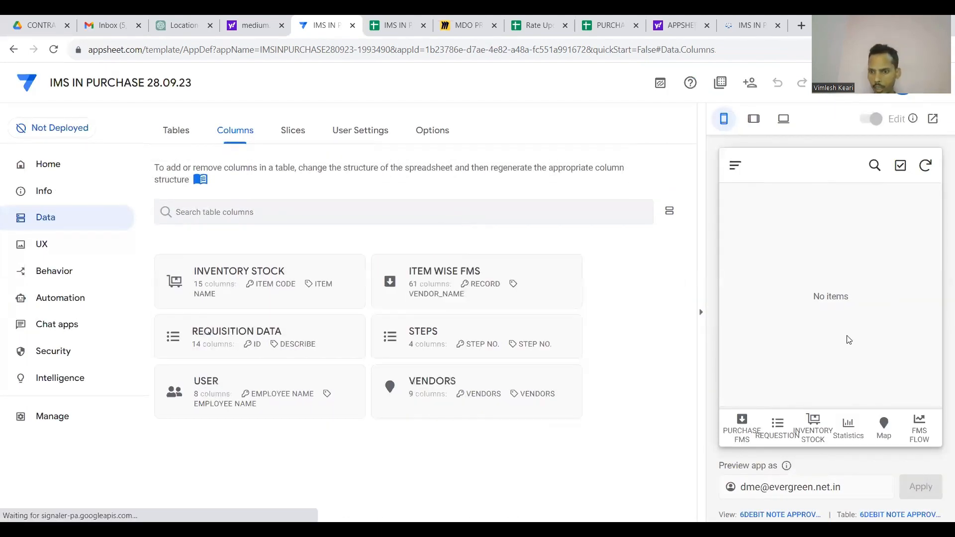
Show the FMS FLOW view in the preview and expand the ITEM WISE FMS column list.
click(917, 427)
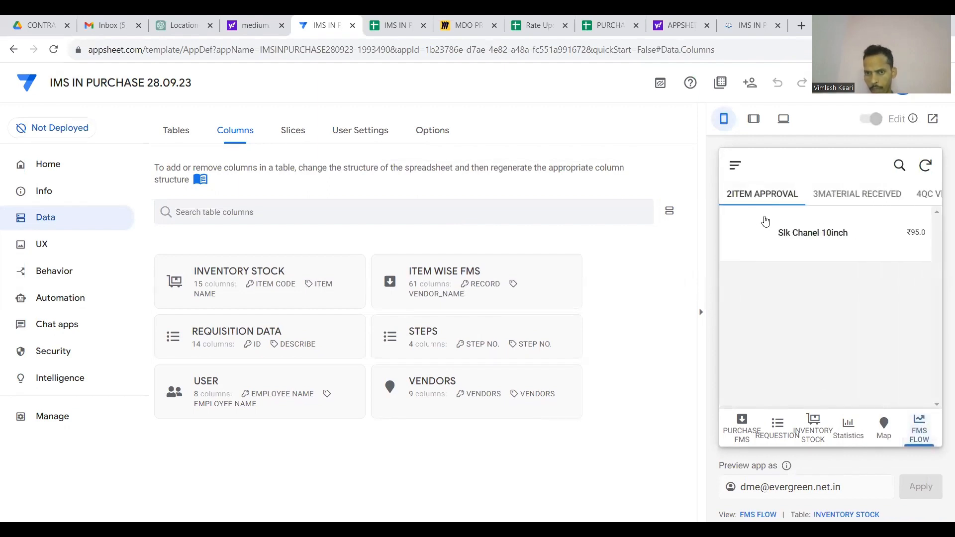
click(462, 282)
scroll(478, 228, down, 7)
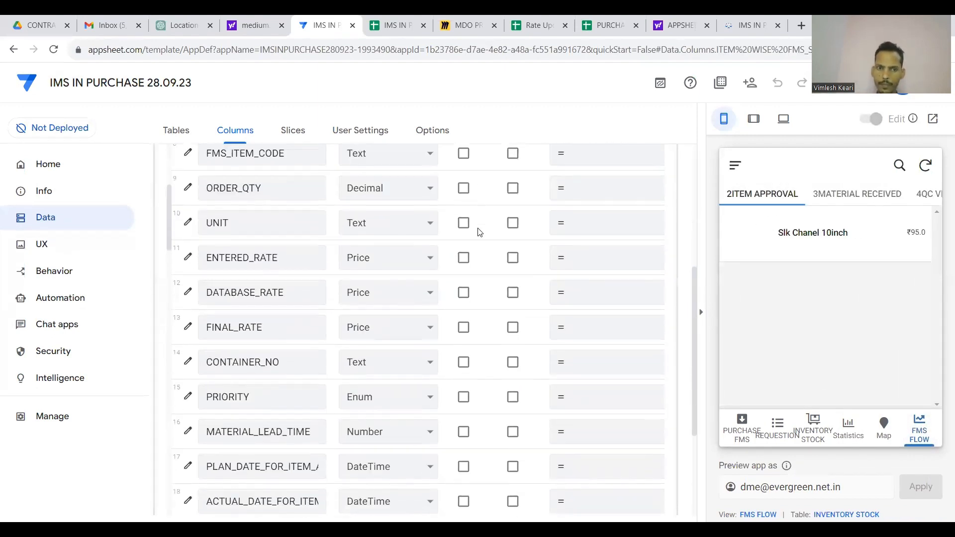
scroll(479, 232, down, 1)
scroll(478, 230, up, 6)
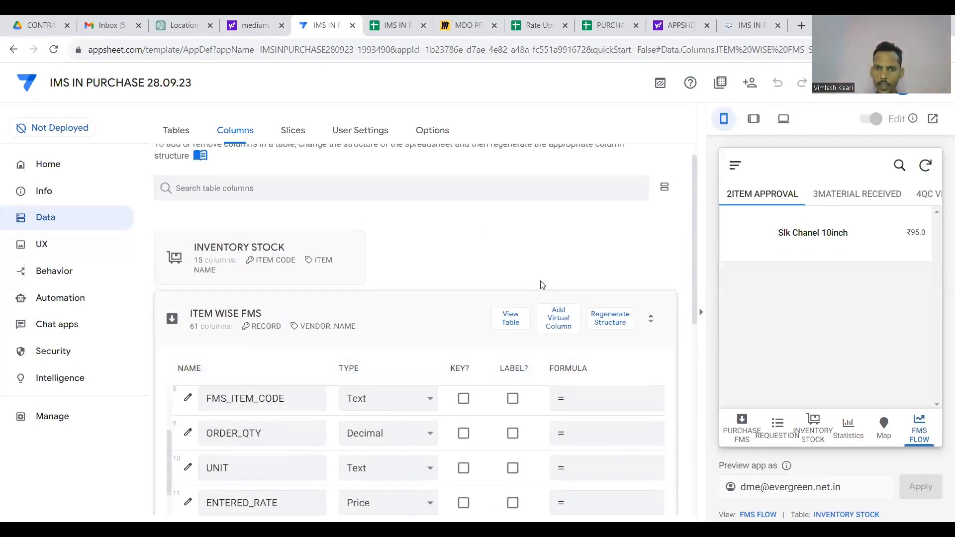
Add a virtual column named ITEM PICTURE whose formula starts with SELECT(.
click(558, 323)
key(BackSpace)
key(BackSpace)
key(BackSpace)
key(BackSpace)
key(BackSpace)
key(BackSpace)
key(BackSpace)
key(BackSpace)
key(BackSpace)
key(BackSpace)
key(BackSpace)
key(BackSpace)
key(BackSpace)
key(BackSpace)
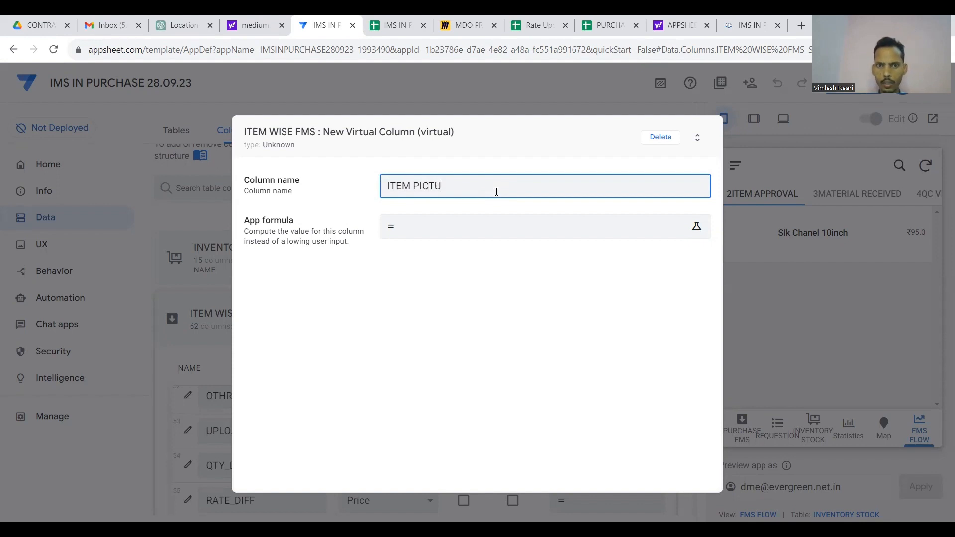
text(ITEM PICTURE)
click(488, 230)
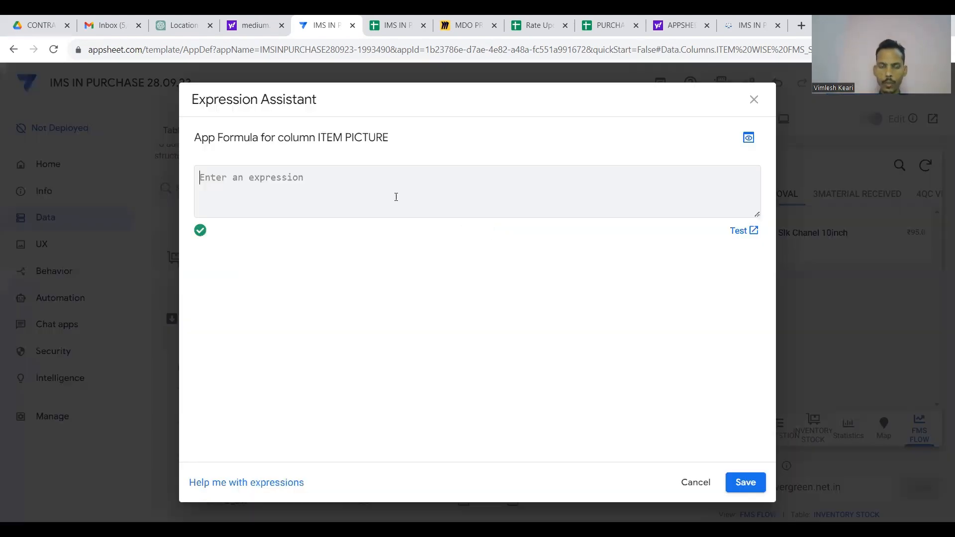
text(SELECT()
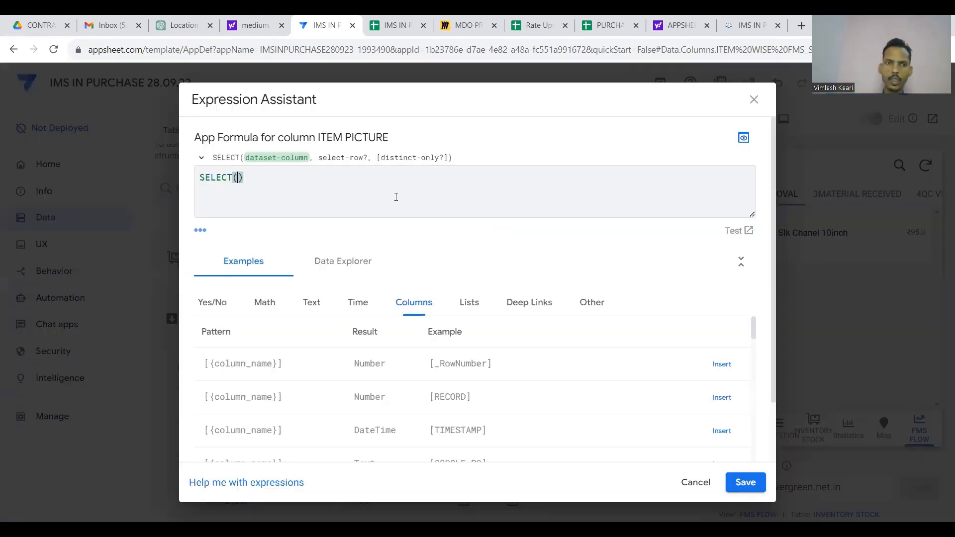
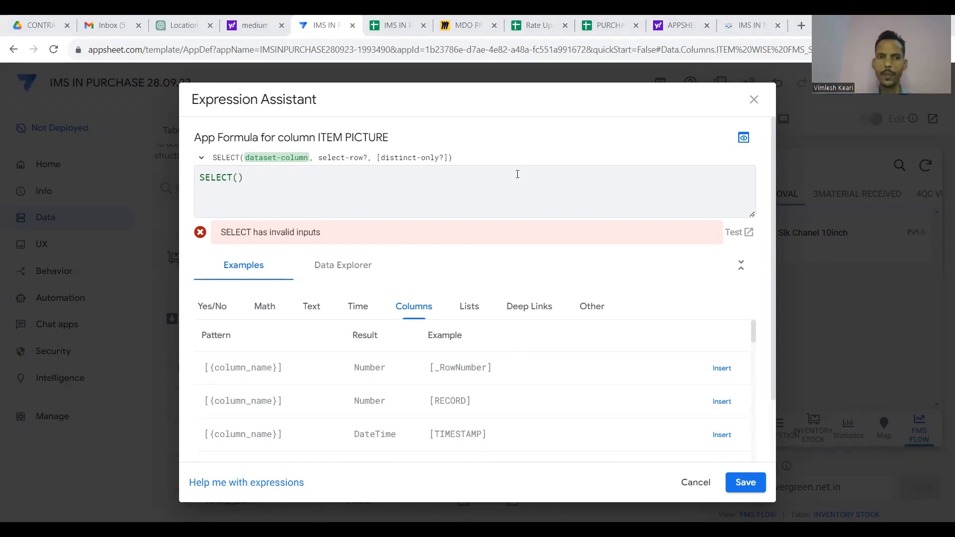
Build the expression SELECT(INVENTORY STOCK[PICTURE],[_THISROW].[PRODUCT_NAME]=[ITEM NAME]).
click(238, 177)
text(IN)
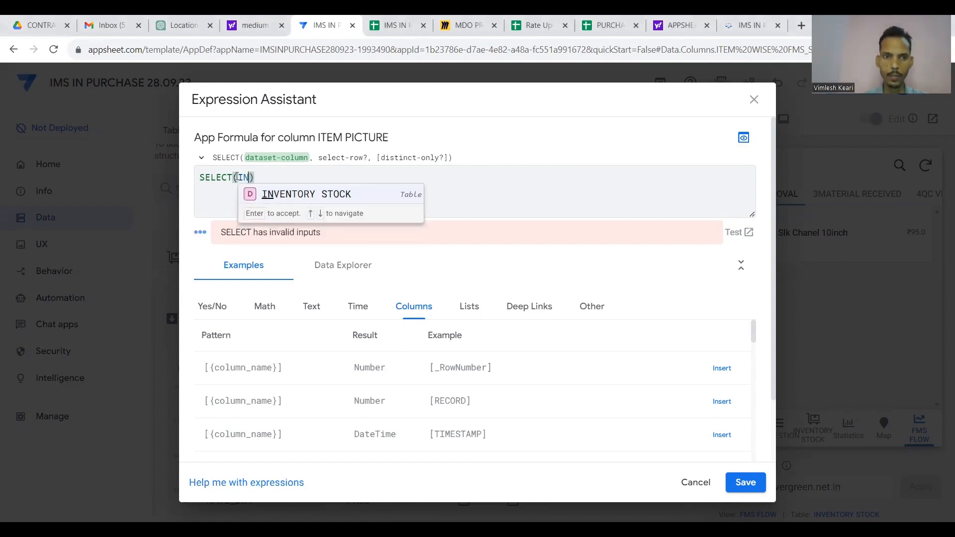
click(296, 199)
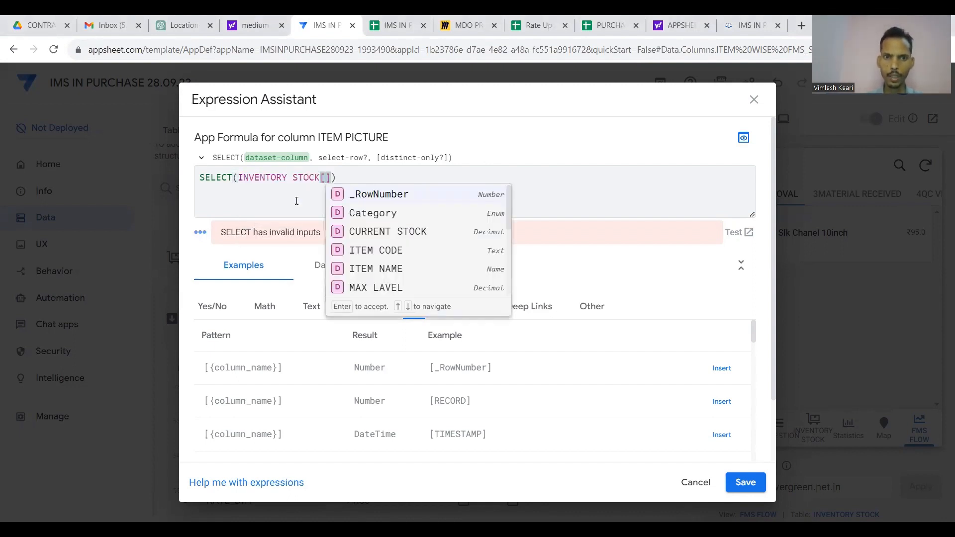
text(PI)
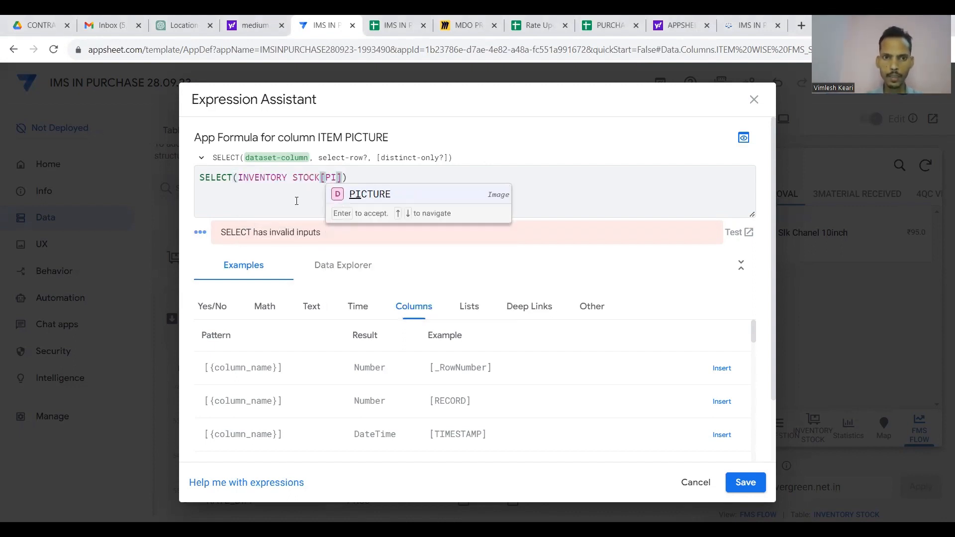
click(359, 195)
text(,[_)
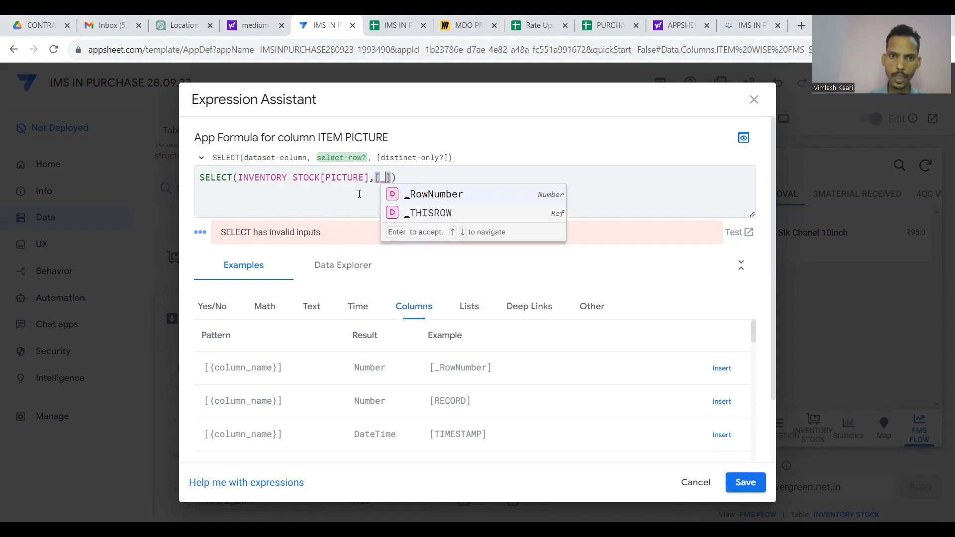
click(414, 212)
text(].[)
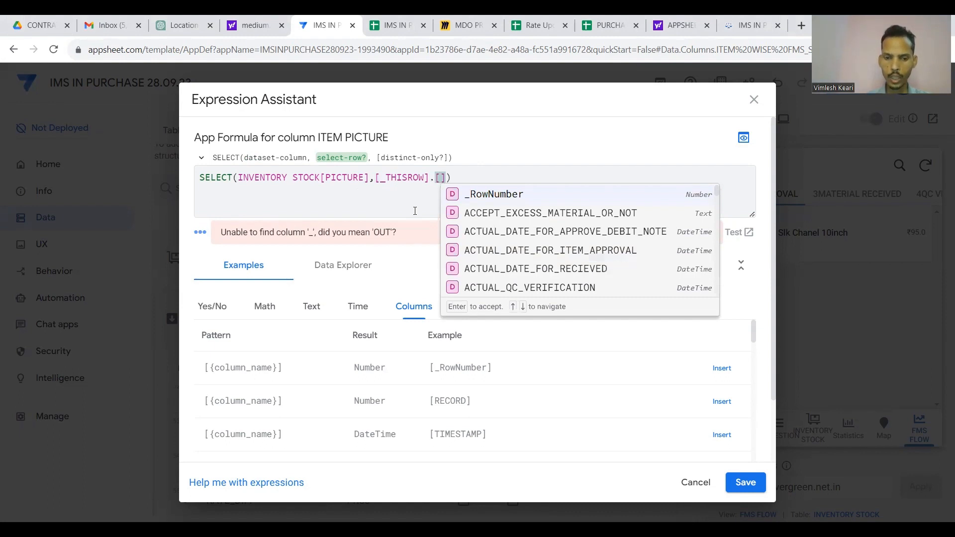
text(PRO)
click(493, 194)
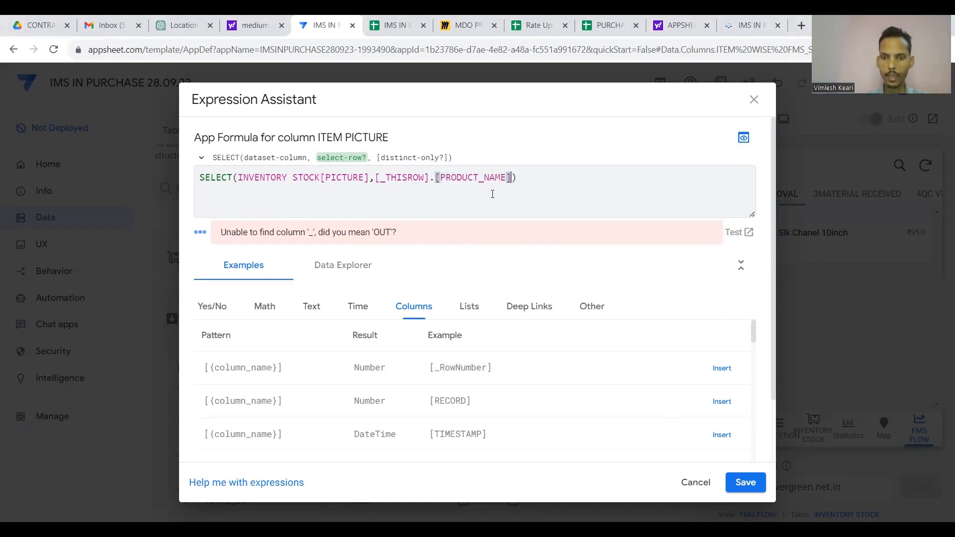
text(=[)
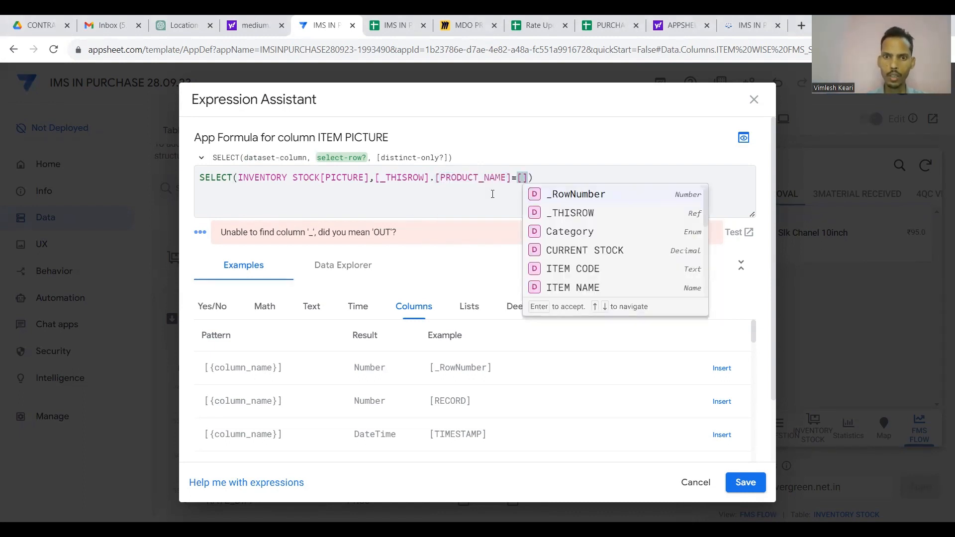
click(563, 288)
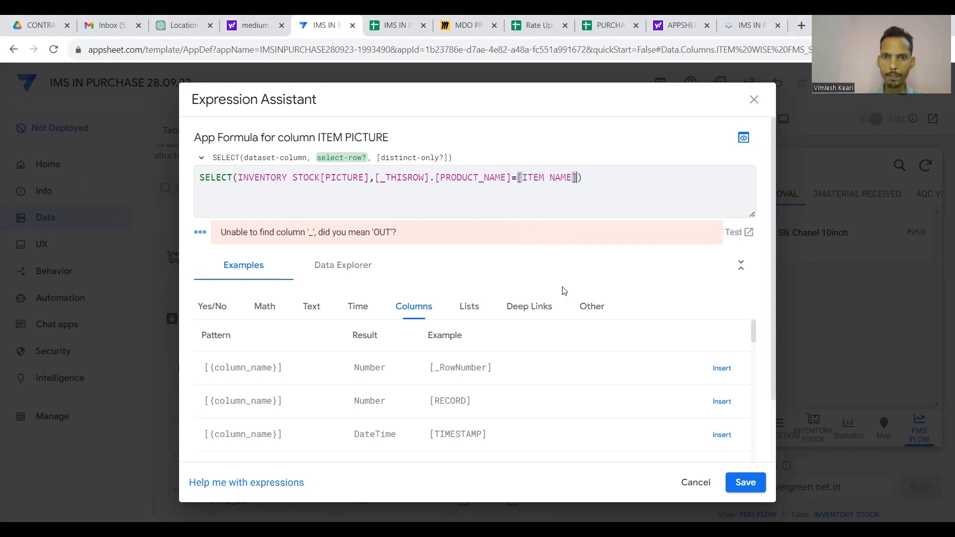
Wrap the SELECT expression in ANY(...) and save the ITEM PICTURE column.
click(204, 177)
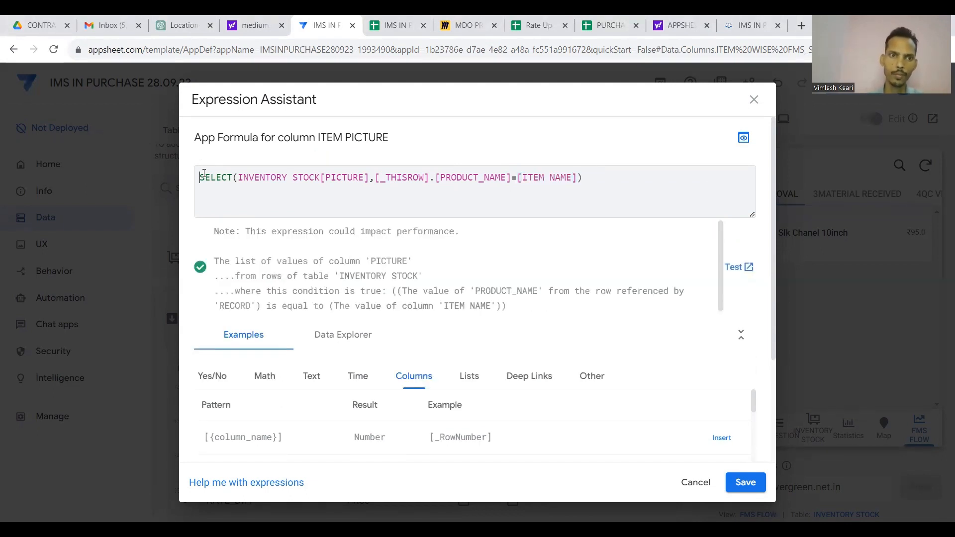
text(ANY()
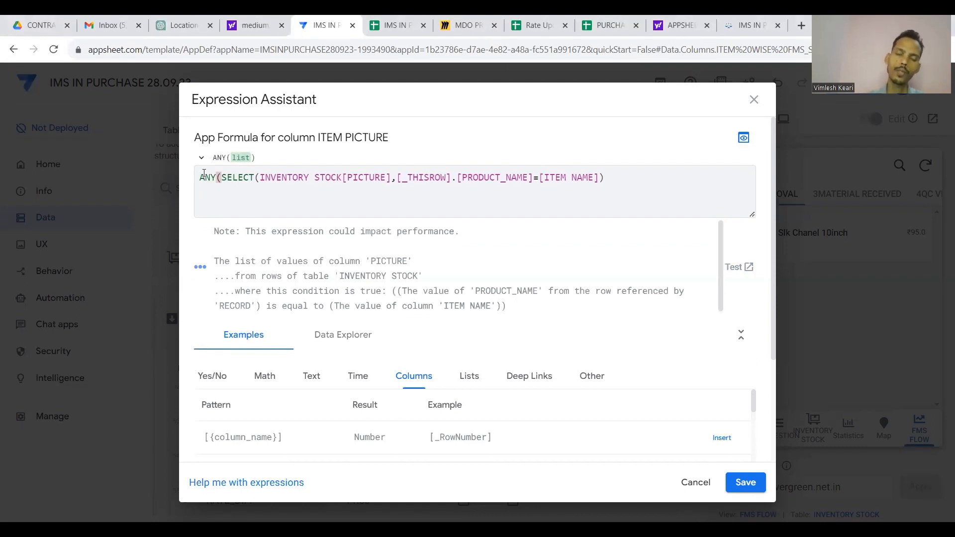
key(Right)
key(Right)
key(Right)
key(Right)
key(Right)
key(Right)
key(Right)
key(Right)
key(Right)
key(Right)
key(Right)
key(Right)
key(Right)
key(Right)
key(Right)
key(Right)
key(Right)
key(Right)
key(Right)
key(Right)
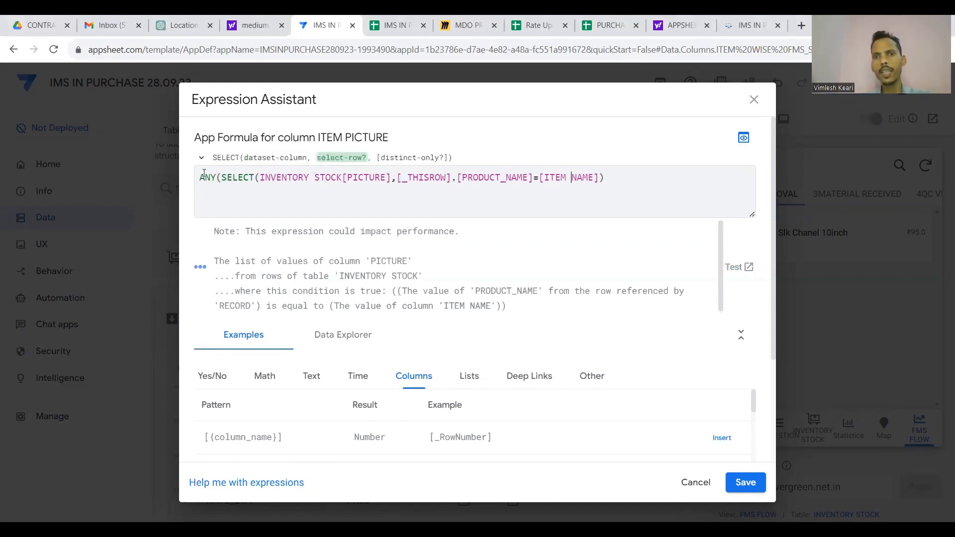
text())
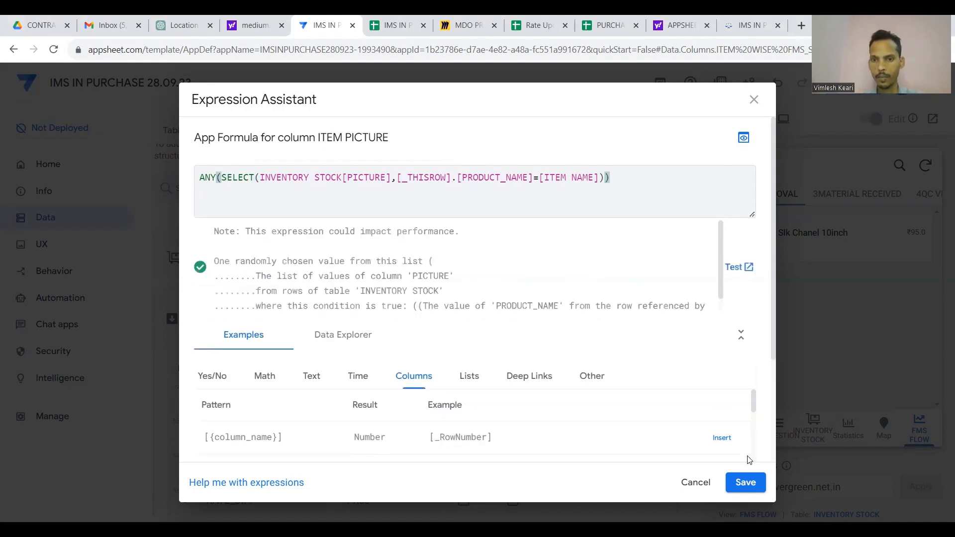
click(745, 481)
scroll(634, 378, down, 1)
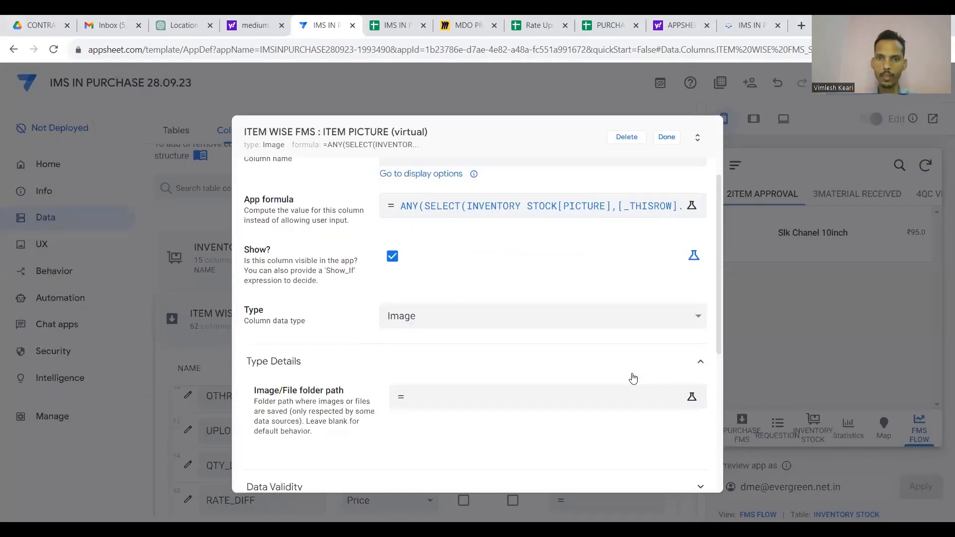
click(667, 139)
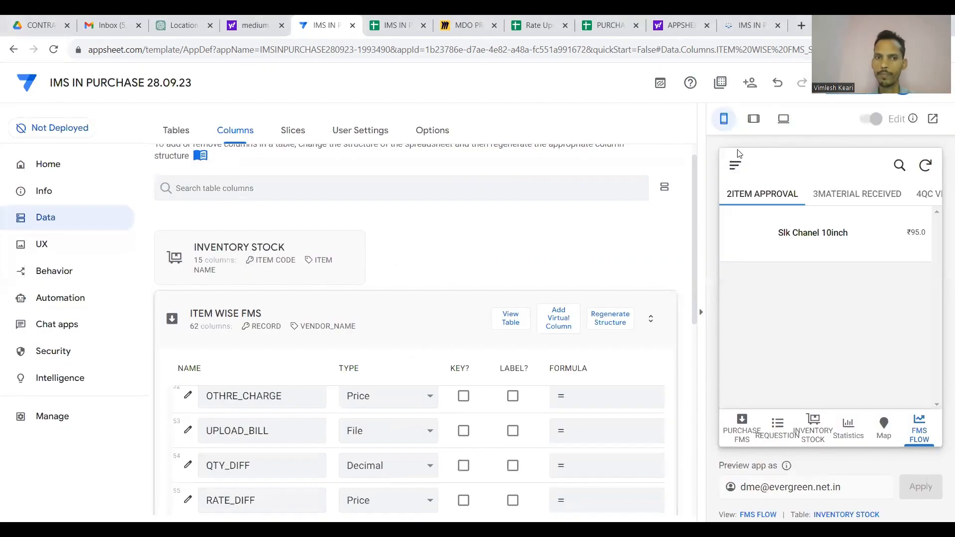
Save the app and go to the views list, collapsing the VENDORS_Form view.
click(380, 308)
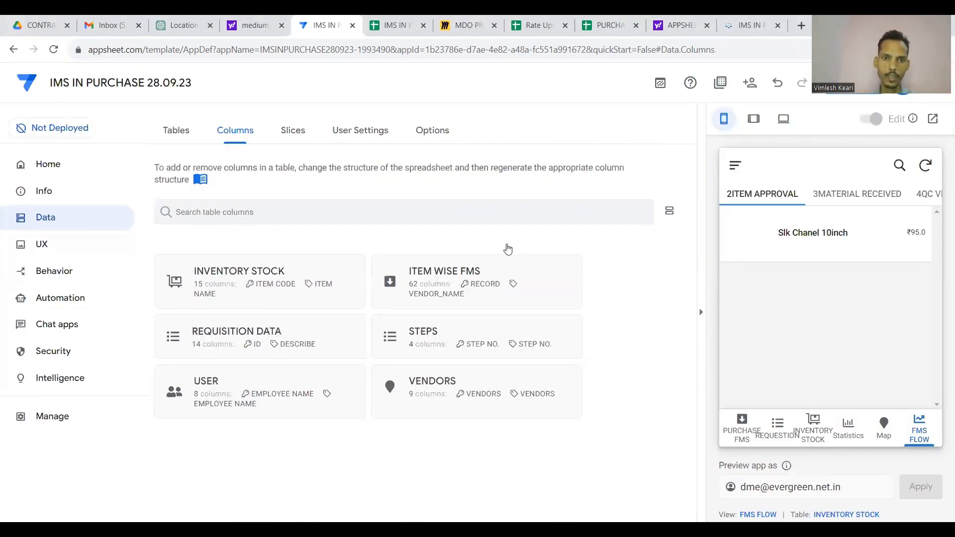
click(831, 102)
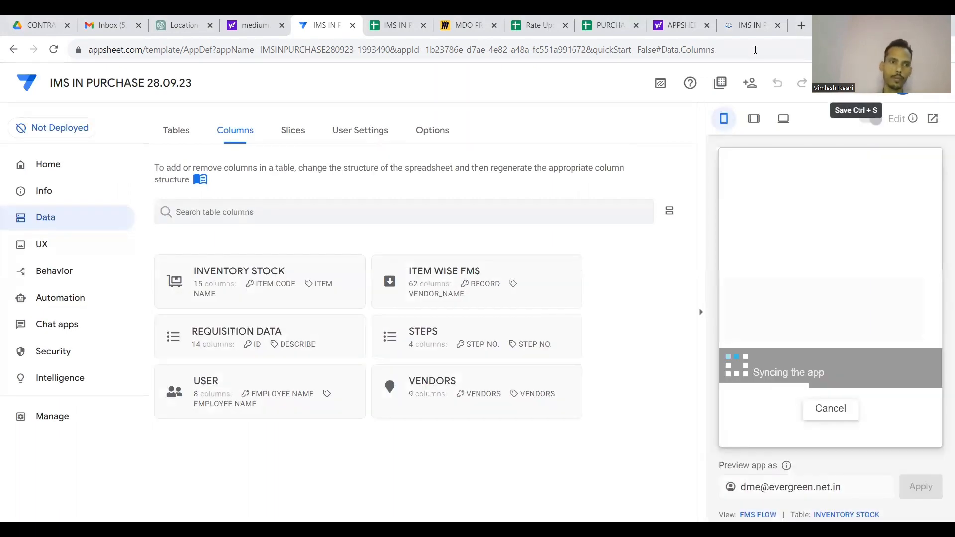
click(66, 255)
scroll(305, 342, down, 10)
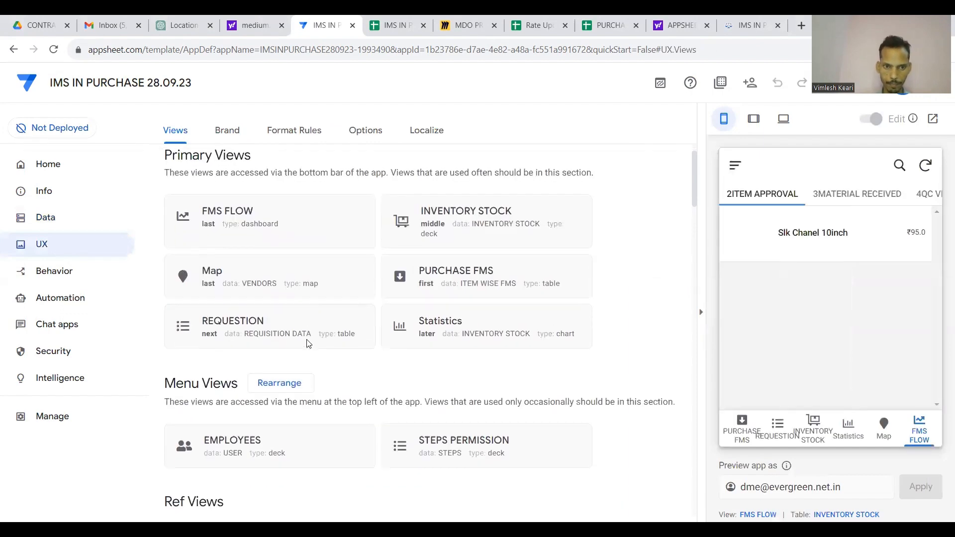
scroll(307, 343, down, 6)
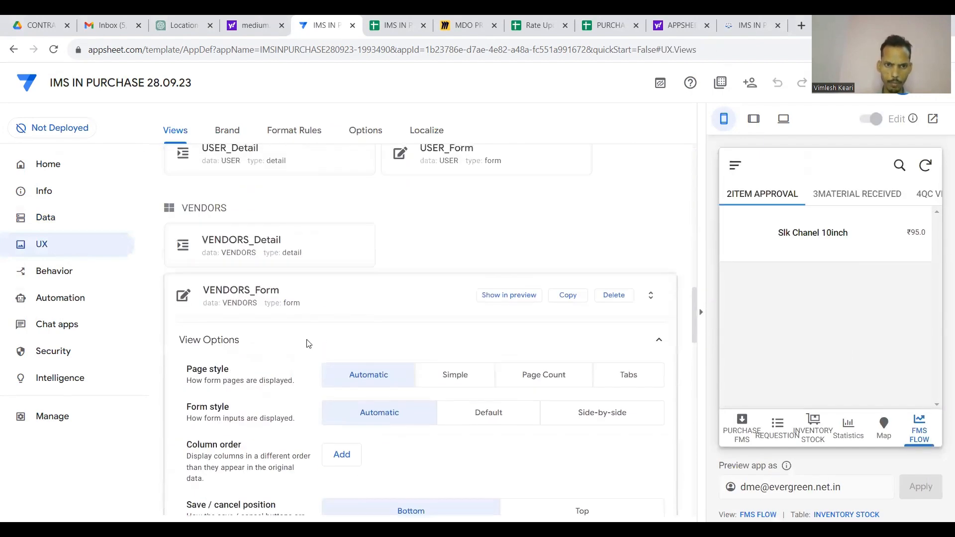
click(355, 296)
scroll(351, 292, down, 2)
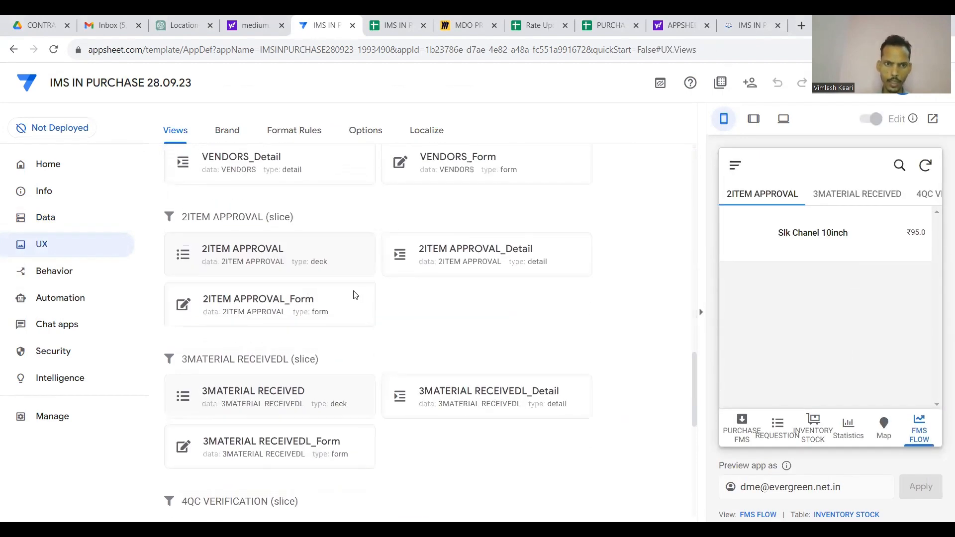
Set the 2ITEM APPROVAL deck's main image to ITEM PICTURE with Round Image shape.
click(300, 262)
scroll(293, 298, down, 7)
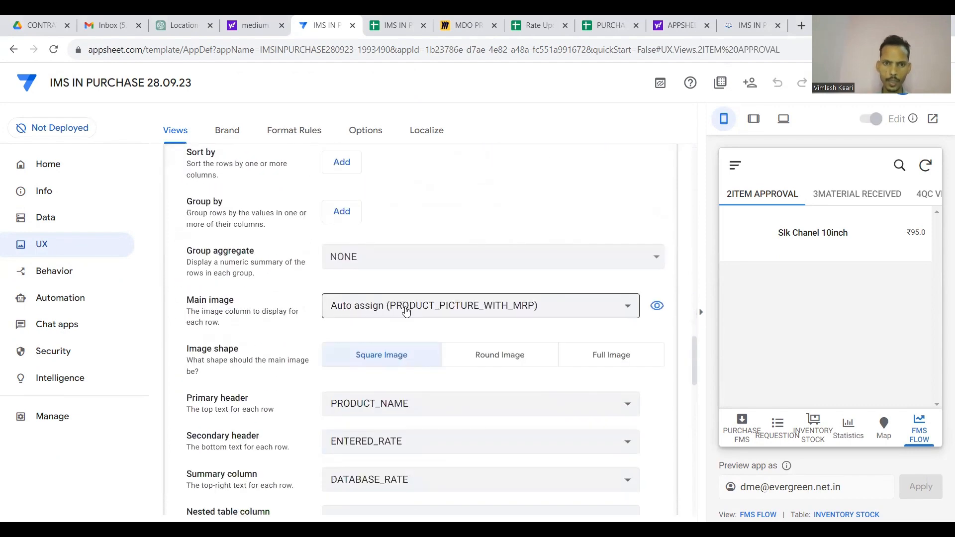
click(406, 309)
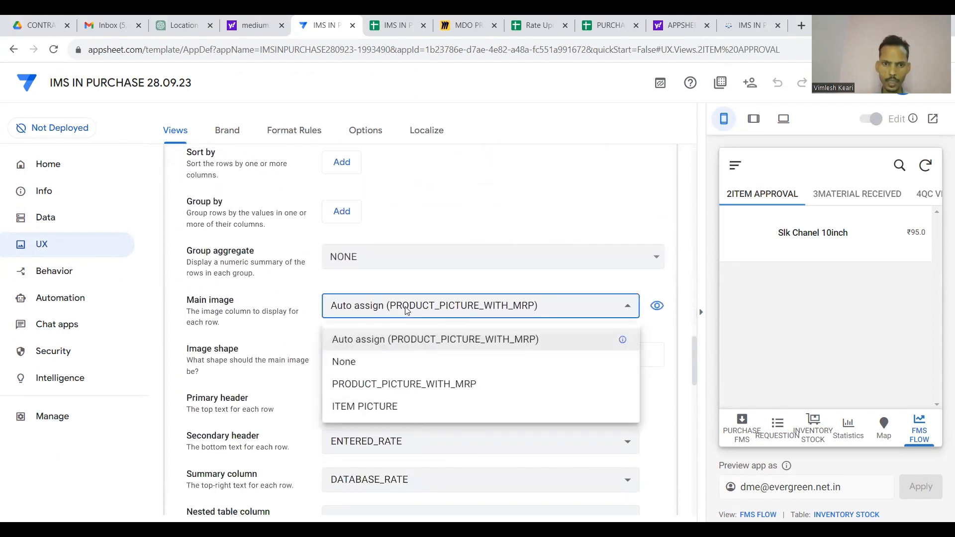
click(378, 407)
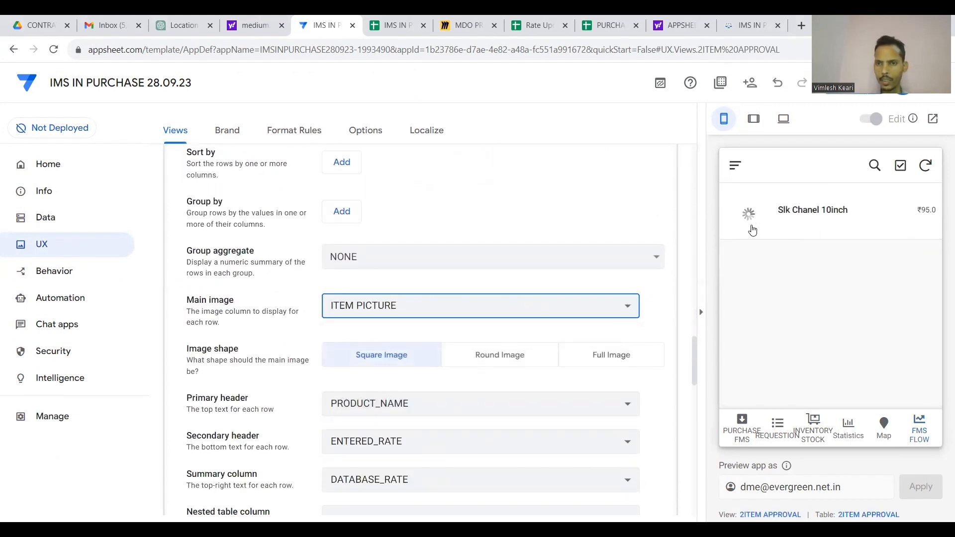
click(386, 367)
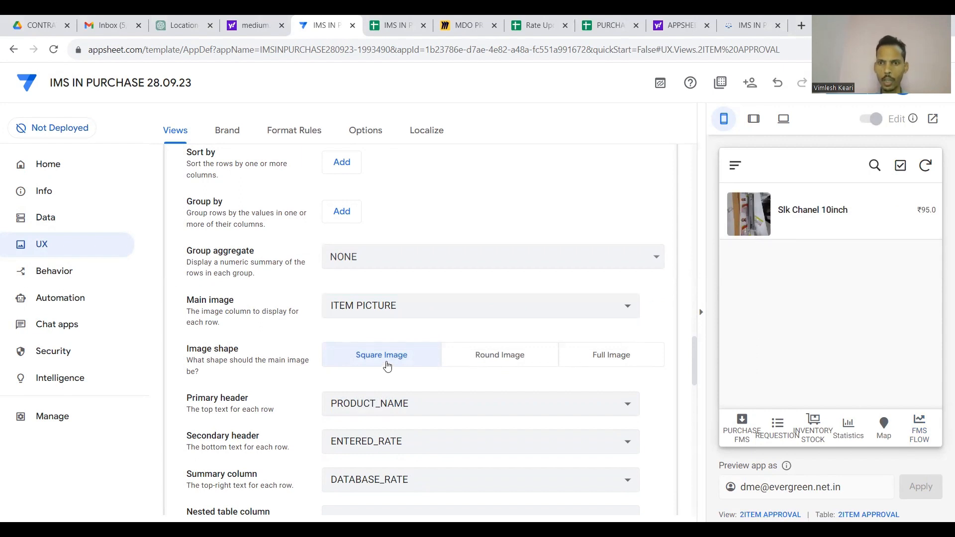
click(509, 358)
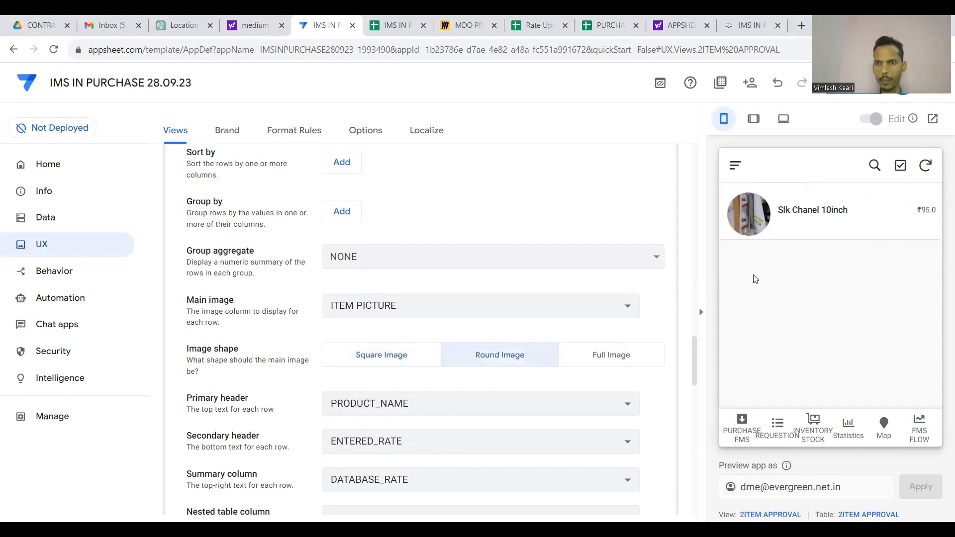
scroll(512, 319, up, 9)
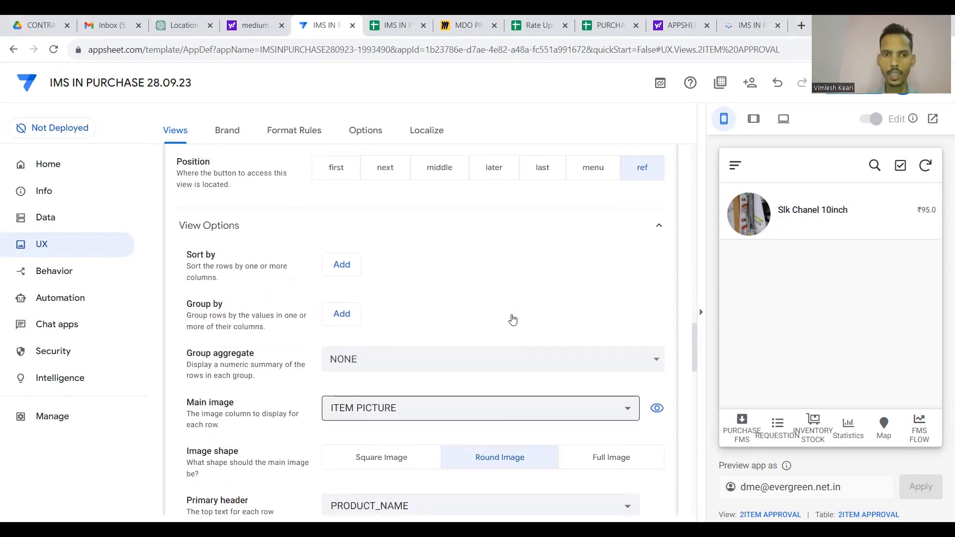
click(412, 283)
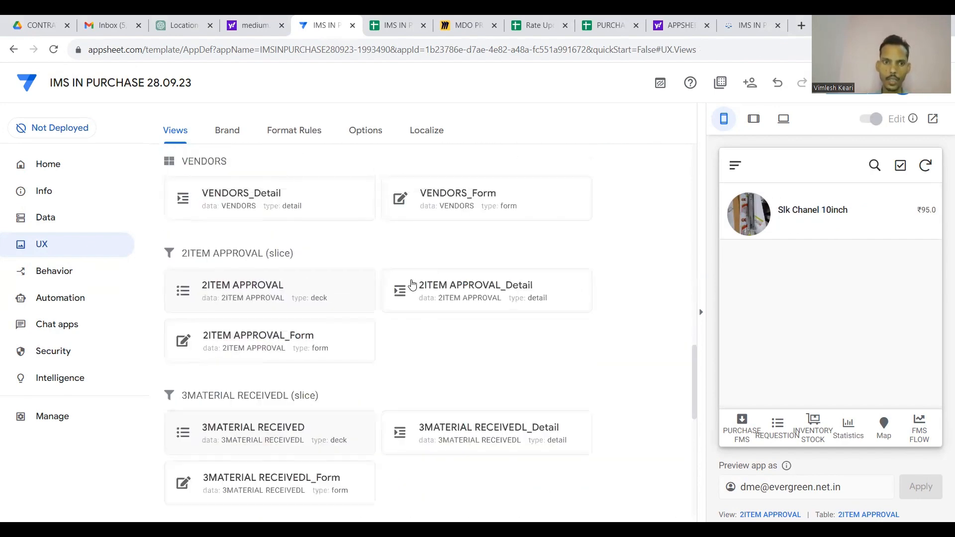
Set ITEM PICTURE as the main image of the 3MATERIAL RECEIVED deck.
scroll(411, 283, down, 3)
click(324, 322)
scroll(324, 316, down, 6)
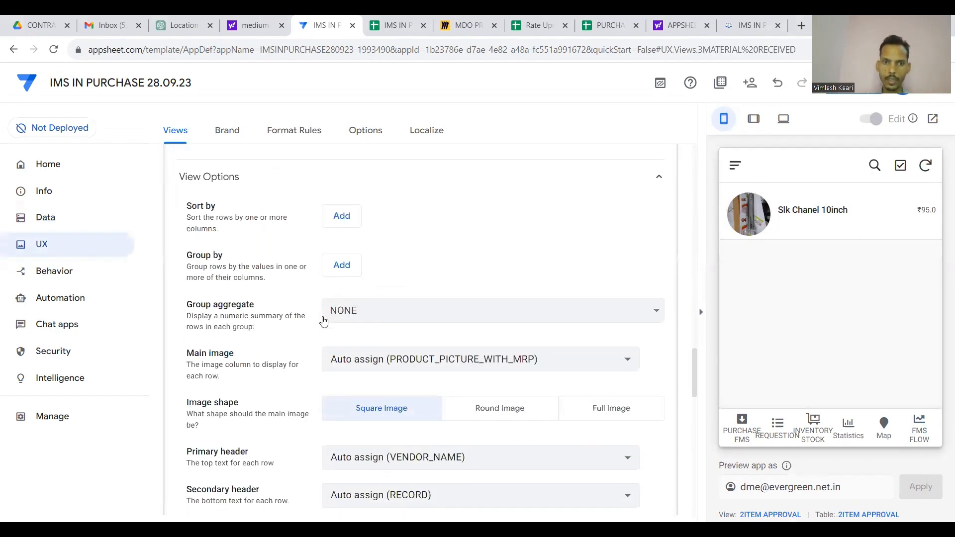
click(408, 357)
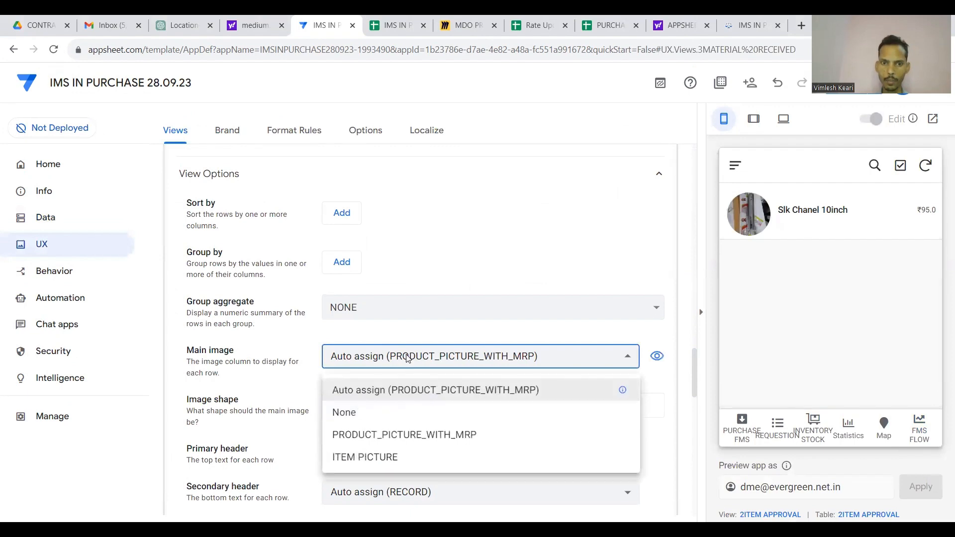
click(364, 456)
scroll(429, 331, up, 1)
scroll(428, 328, up, 8)
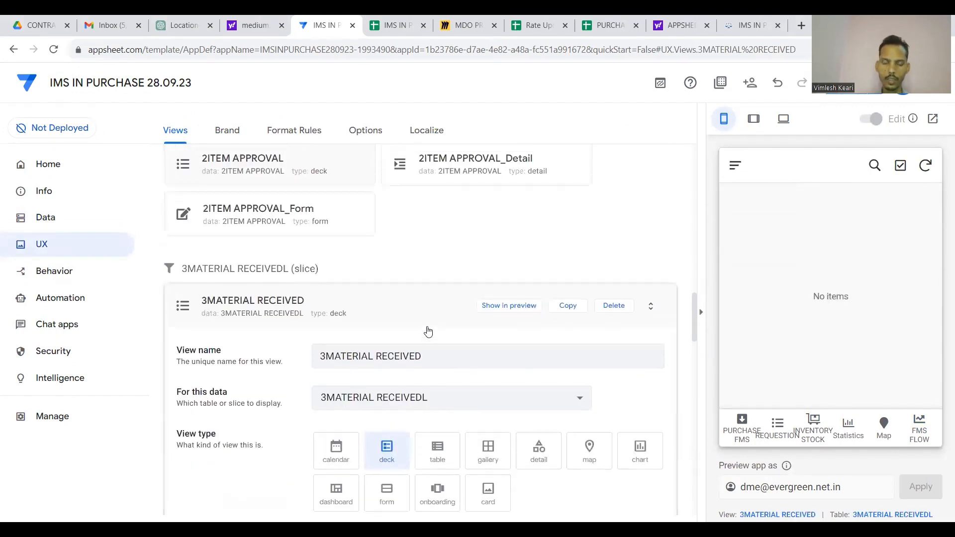
click(425, 297)
Give the 4QC VERIFICATION deck ITEM PICTURE as main image with Round Image shape.
scroll(422, 299, down, 3)
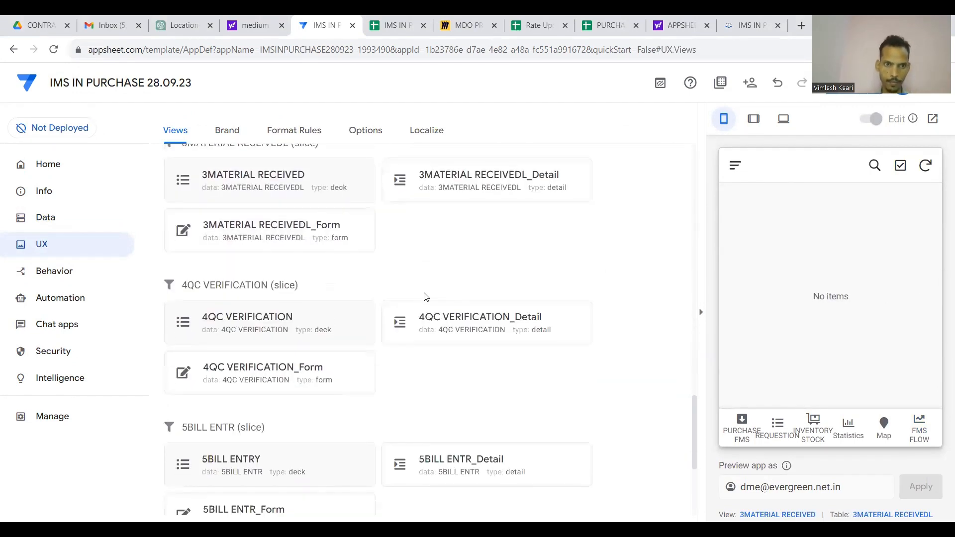
click(326, 320)
scroll(329, 319, down, 3)
scroll(328, 320, down, 3)
click(331, 344)
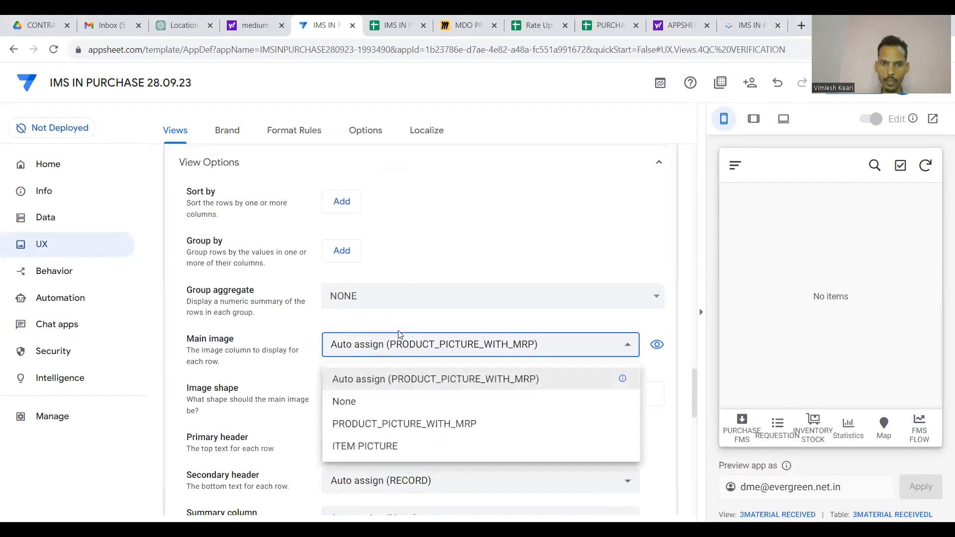
click(374, 447)
scroll(443, 268, up, 7)
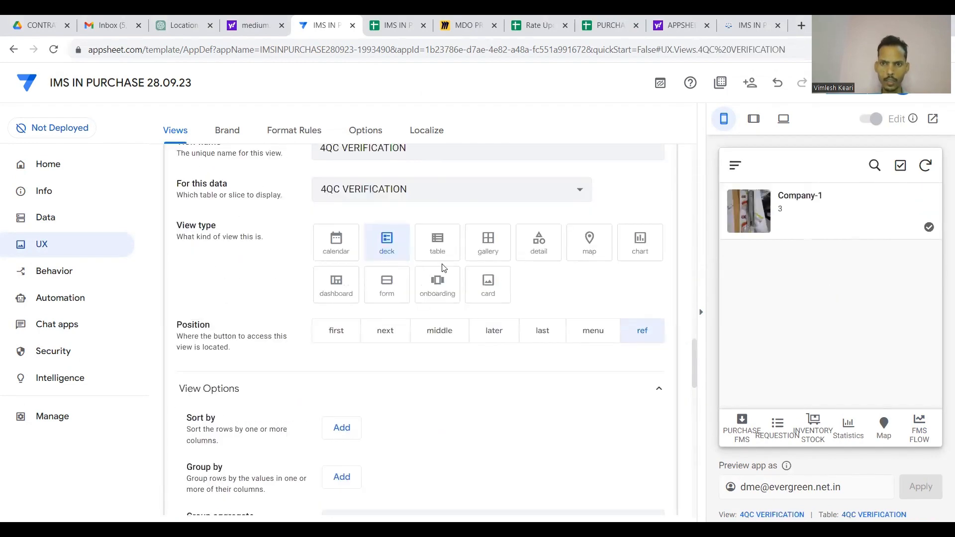
scroll(447, 285, down, 3)
scroll(464, 356, down, 5)
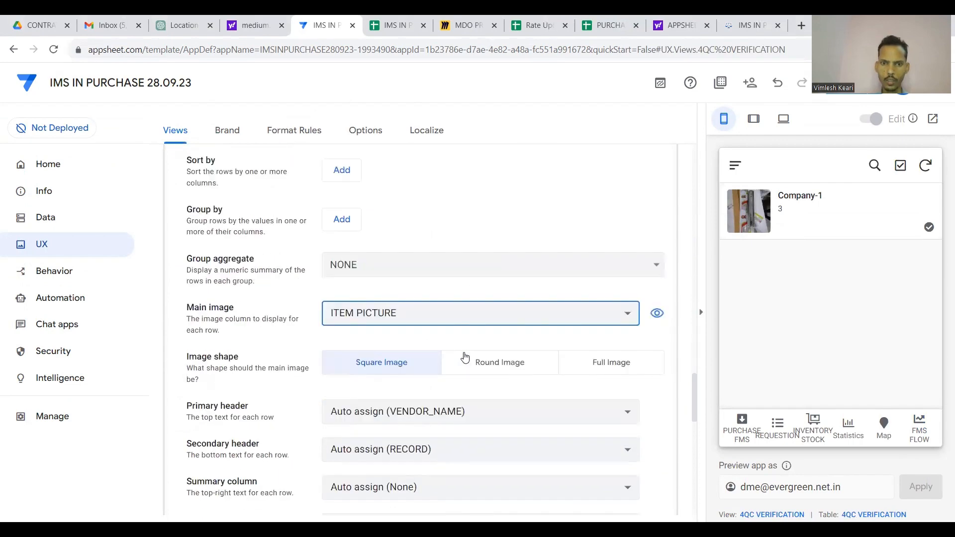
click(489, 367)
scroll(496, 252, up, 10)
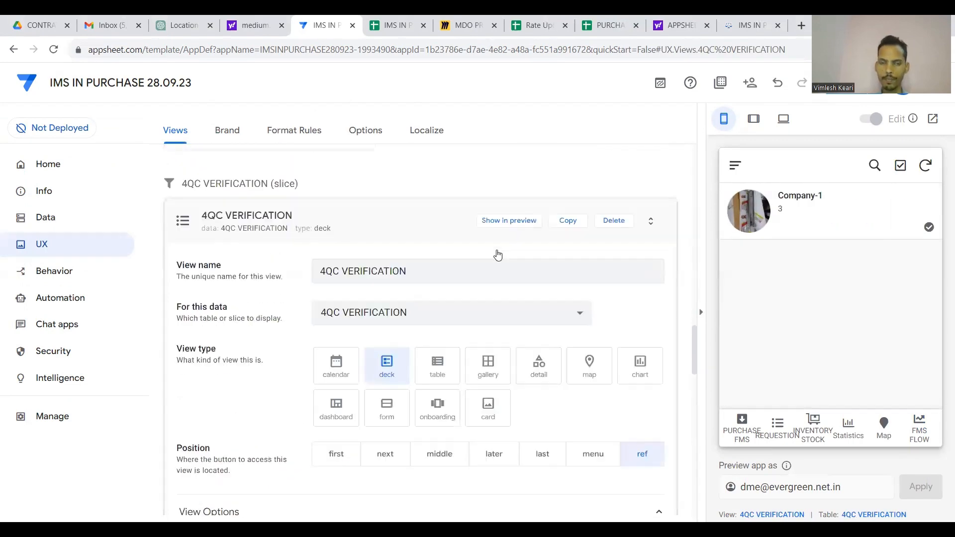
click(404, 318)
Give the 5BILL ENTRY deck ITEM PICTURE as main image with Round Image shape.
scroll(403, 314, down, 3)
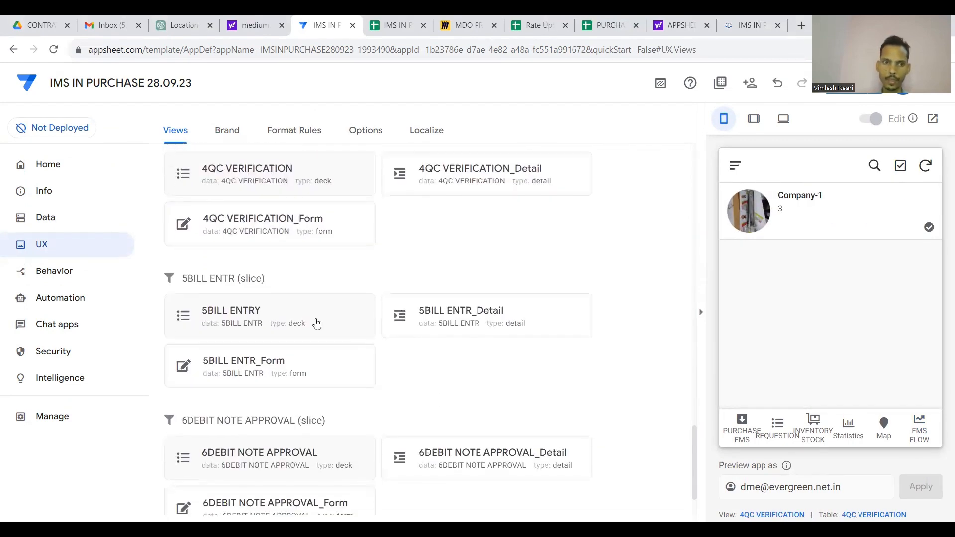
click(316, 323)
scroll(317, 324, down, 5)
click(405, 288)
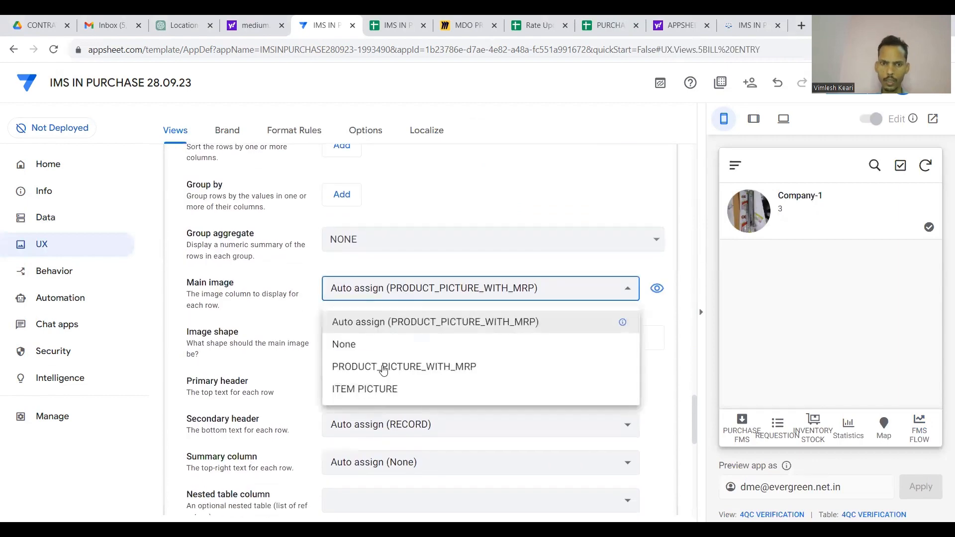
click(383, 390)
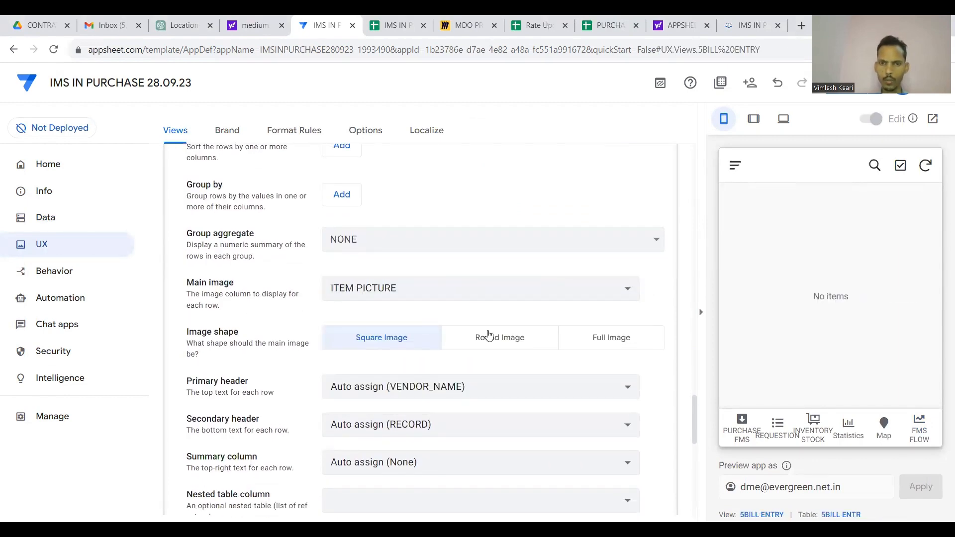
click(488, 336)
scroll(494, 209, up, 8)
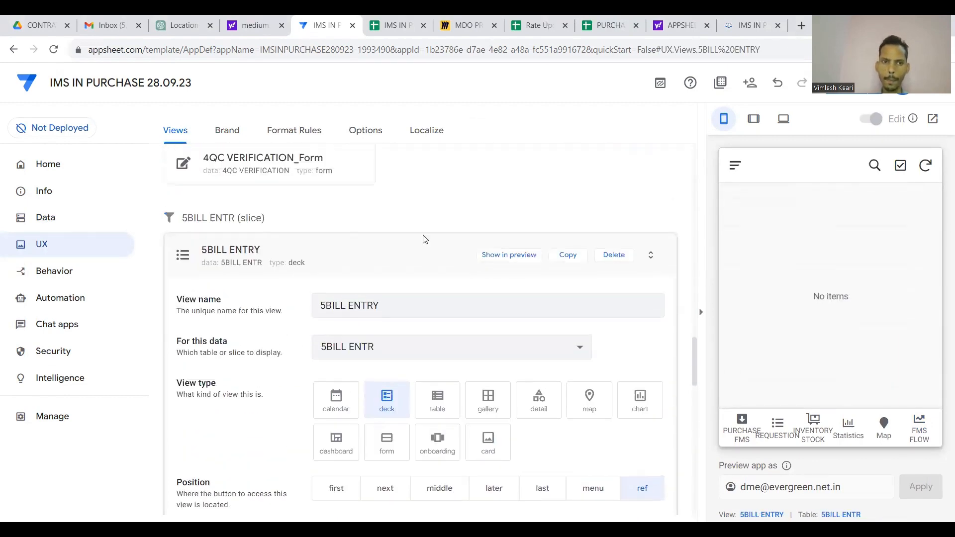
click(420, 241)
Give the 6DEBIT NOTE APPROVAL deck round images and ITEM PICTURE as main image.
scroll(309, 386, down, 1)
click(303, 392)
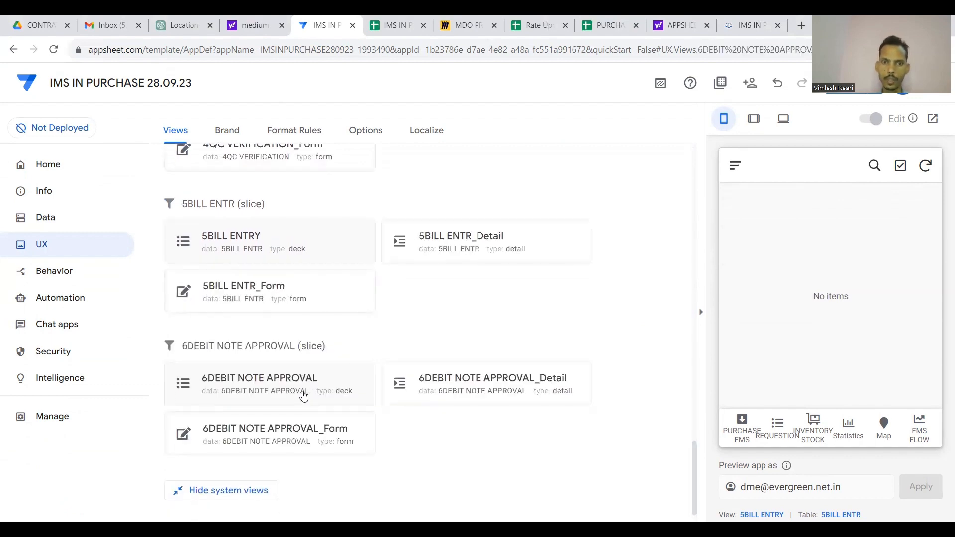
scroll(471, 373, down, 4)
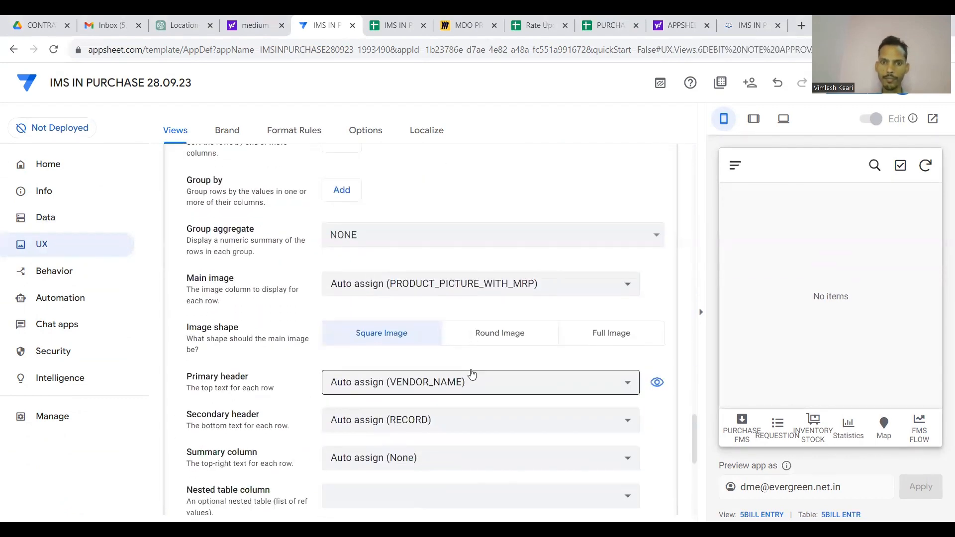
click(510, 336)
click(519, 285)
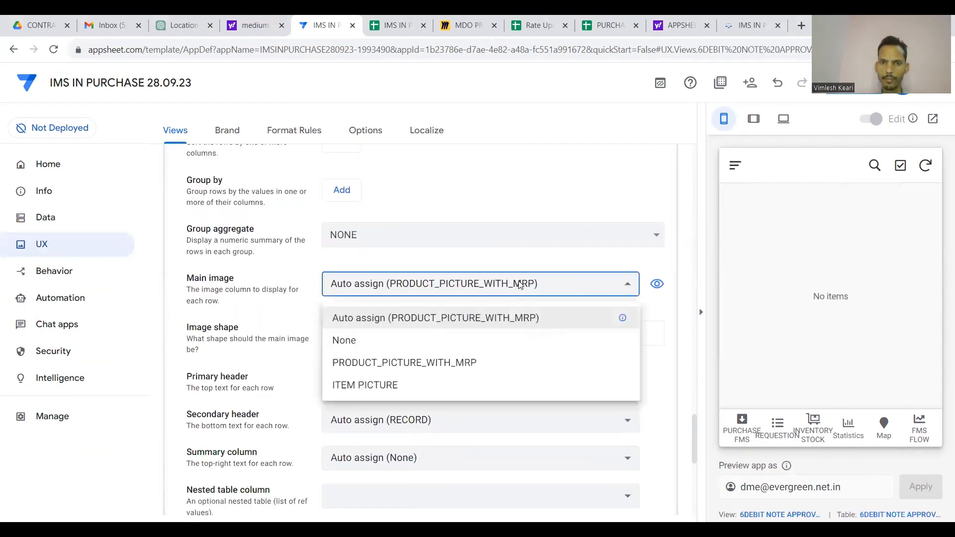
click(410, 385)
scroll(467, 273, up, 5)
scroll(467, 273, up, 5)
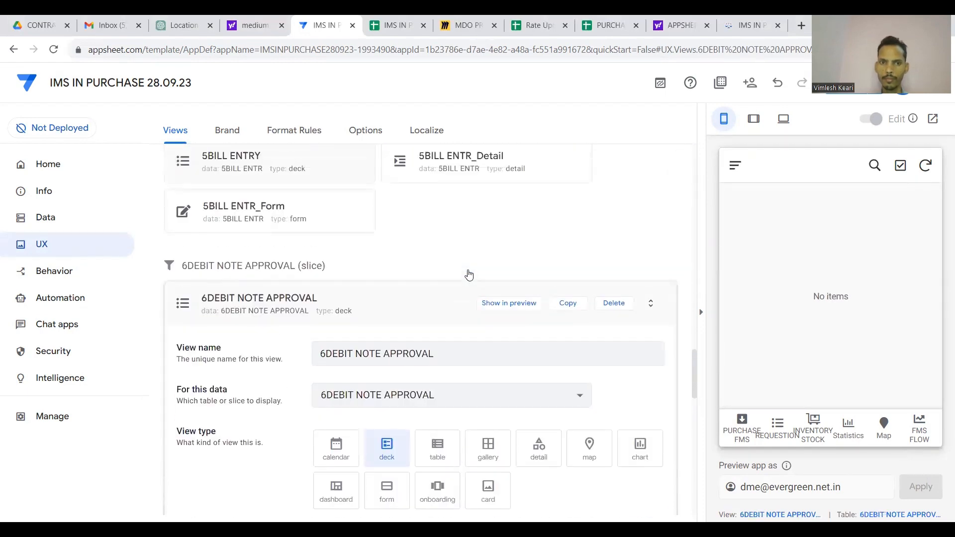
click(433, 300)
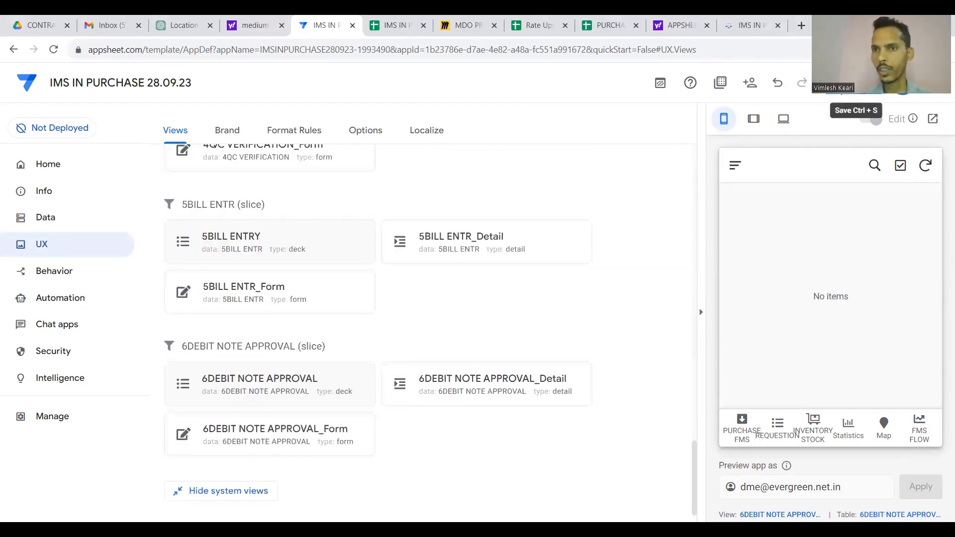
Save the deck view changes to the app.
click(855, 83)
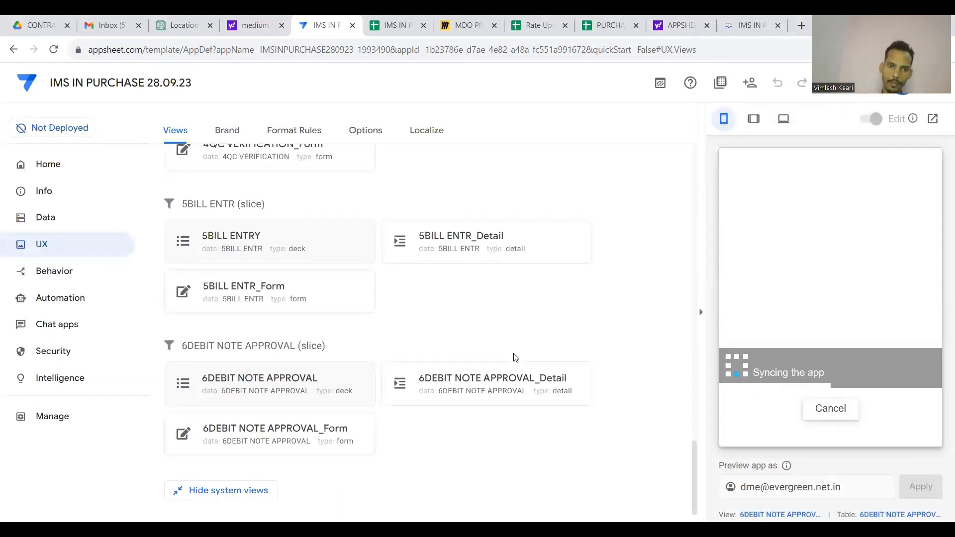
scroll(516, 358, up, 20)
scroll(515, 358, down, 6)
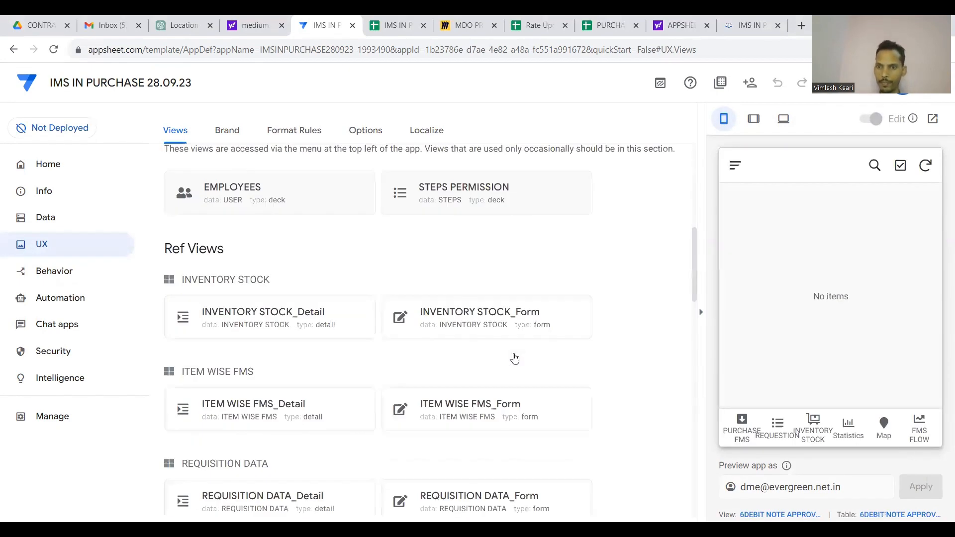
Preview REQUESTION, INVENTORY STOCK, Statistics, Map and FMS FLOW, then open the Format Rules page.
click(776, 426)
click(812, 430)
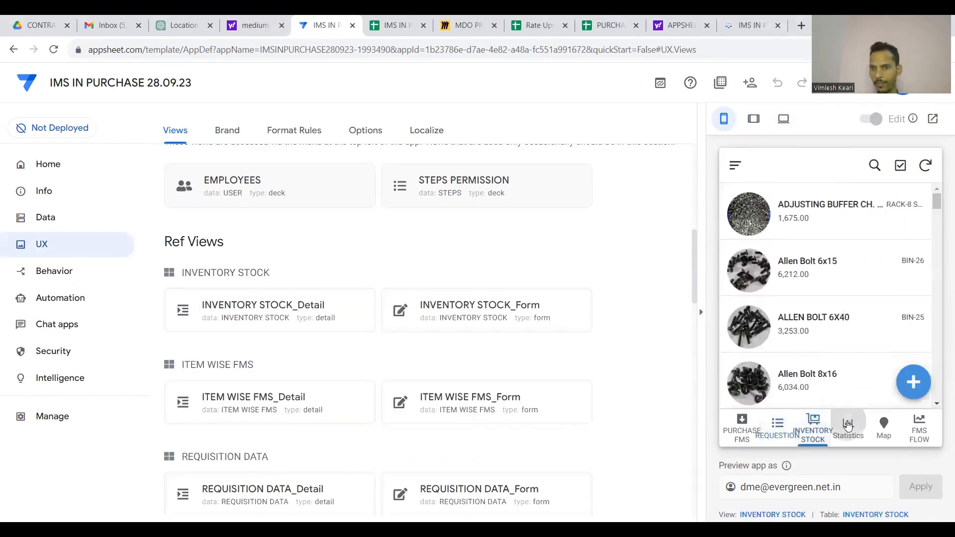
click(848, 424)
click(883, 427)
click(919, 428)
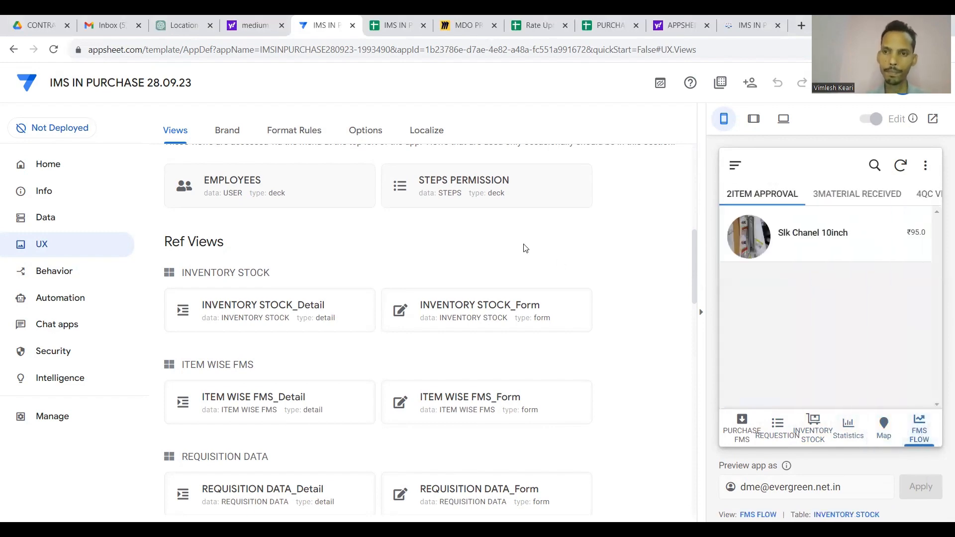
scroll(484, 222, up, 10)
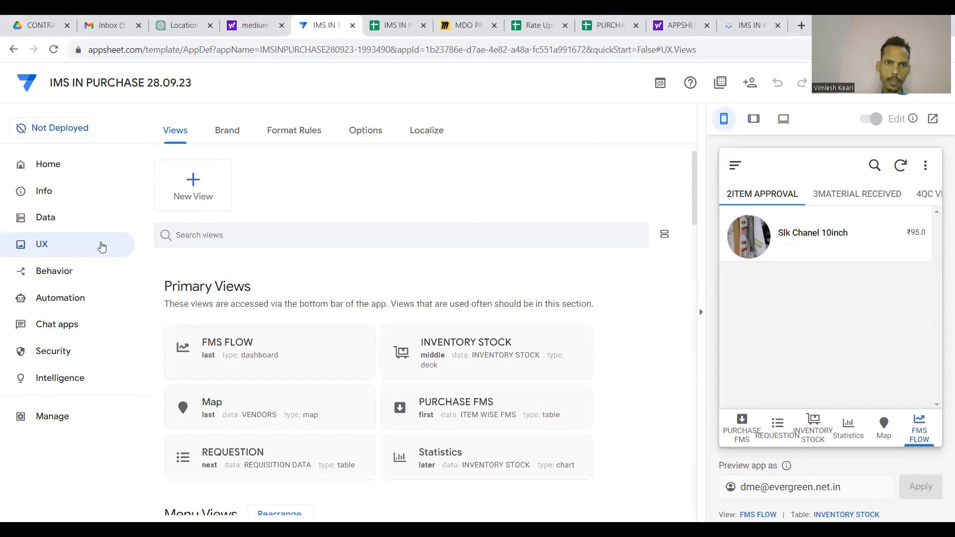
click(293, 132)
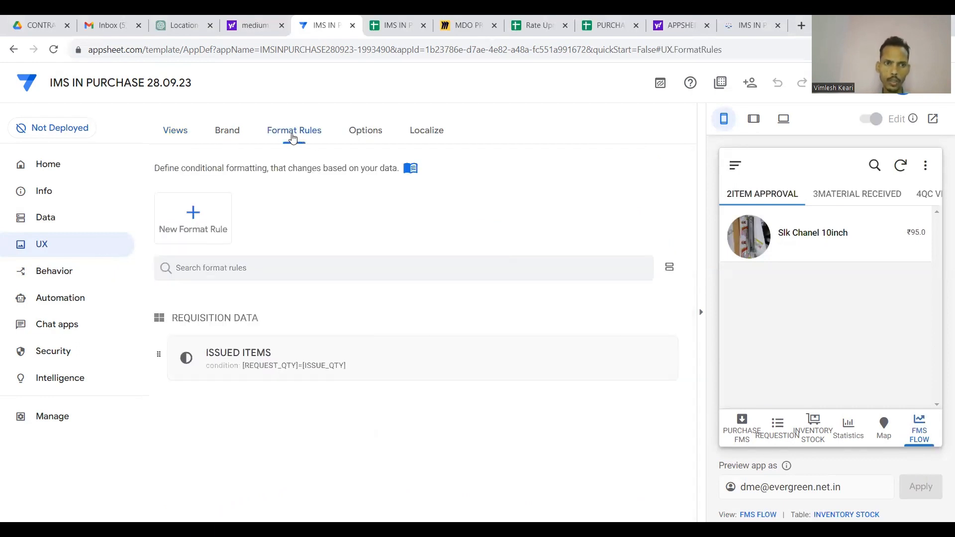
In Brand settings, make the primary colour pink and keep the Light theme.
click(223, 138)
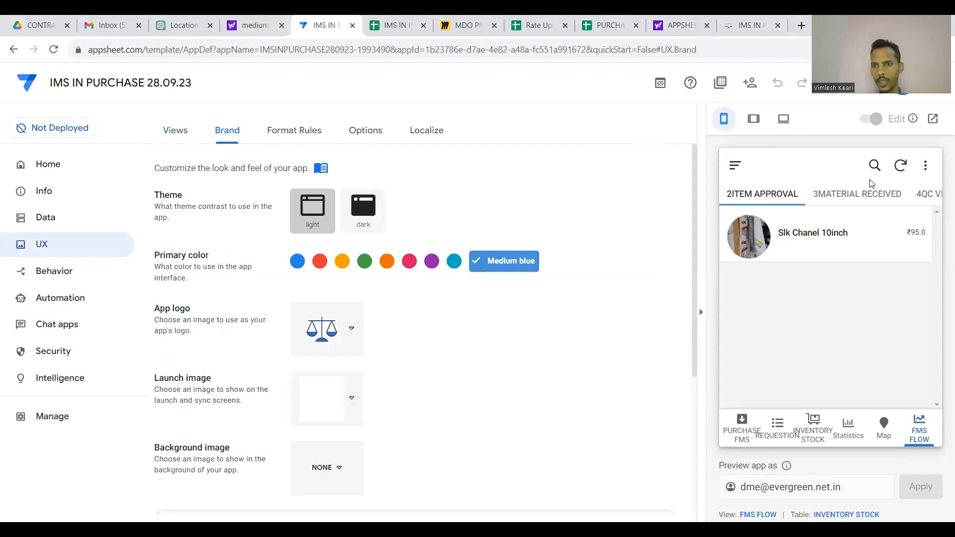
click(408, 262)
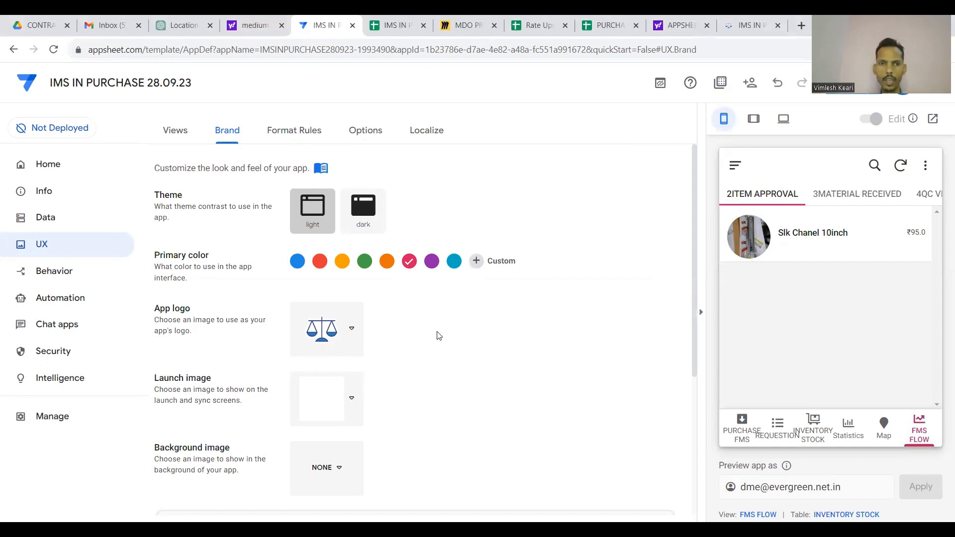
scroll(419, 314, down, 2)
scroll(409, 320, up, 2)
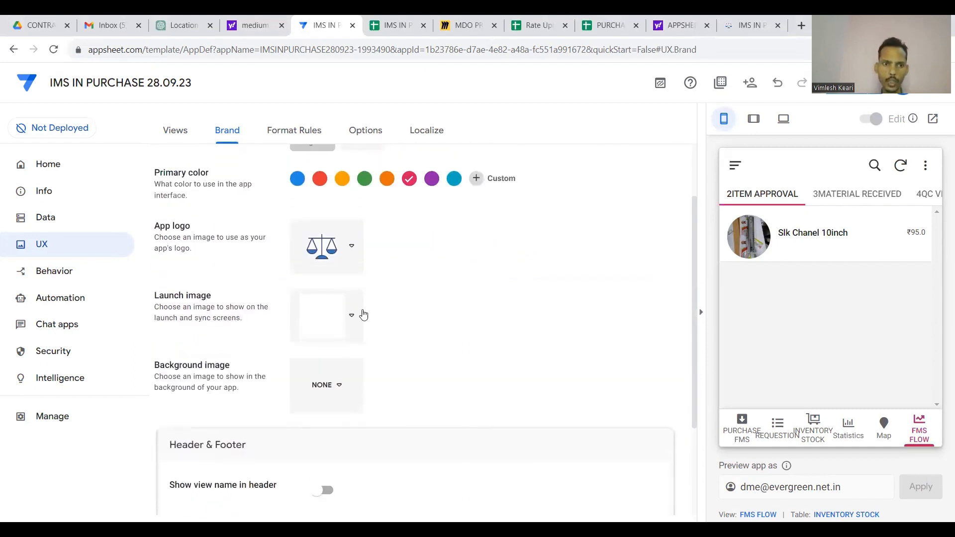
scroll(335, 307, up, 1)
click(364, 213)
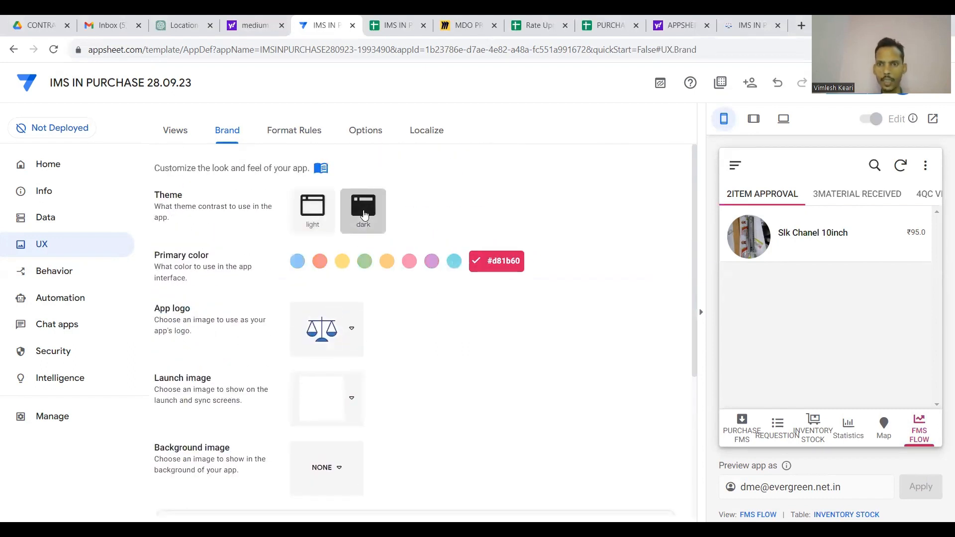
click(294, 212)
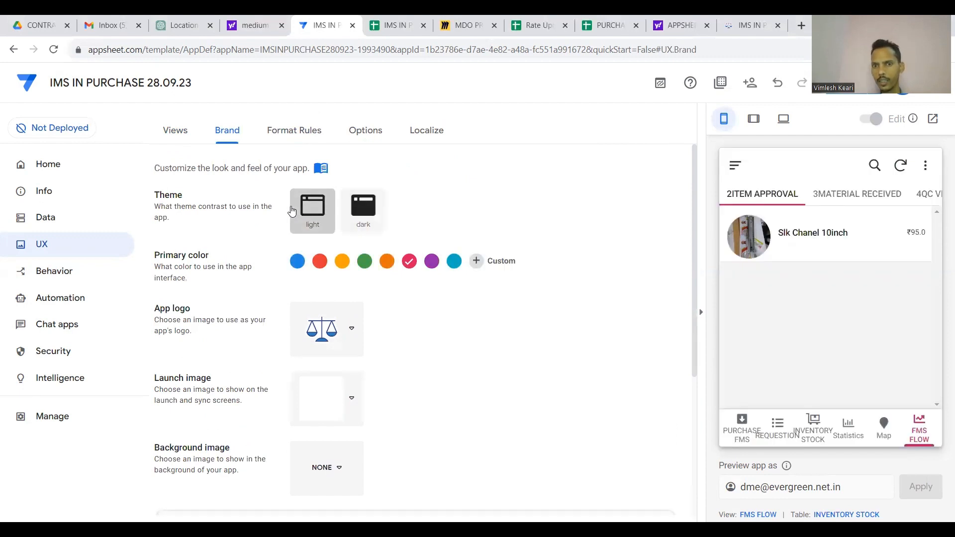
scroll(454, 220, down, 2)
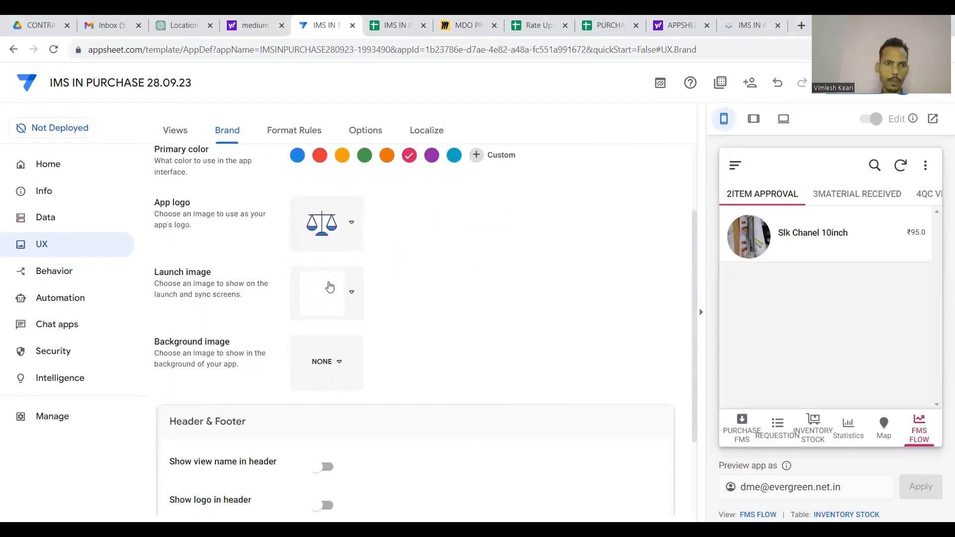
Choose the calculator image as the app logo.
click(337, 225)
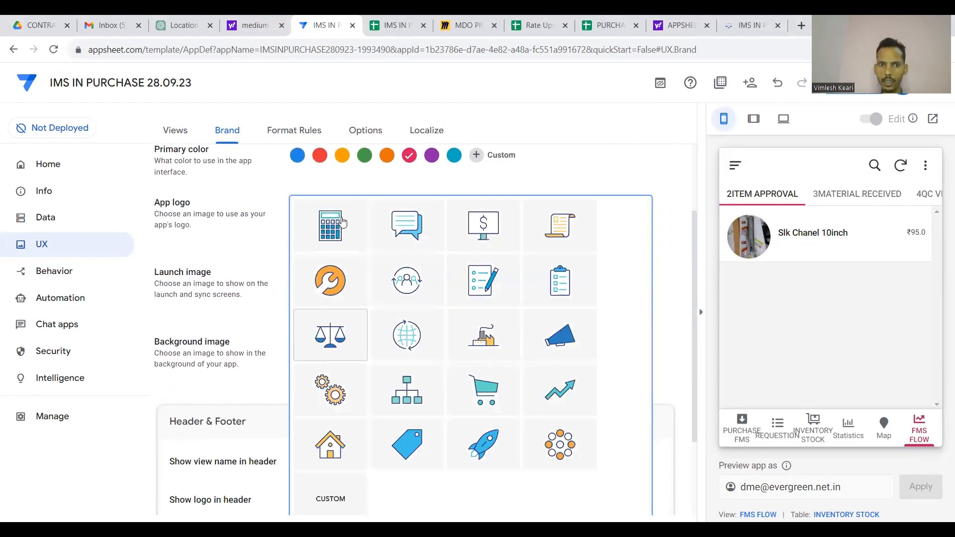
click(339, 250)
click(337, 249)
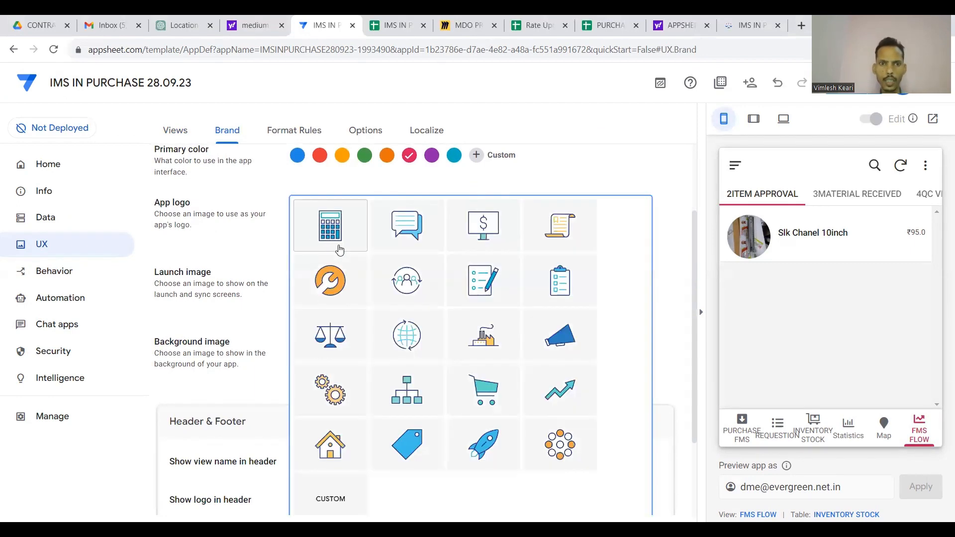
scroll(385, 340, down, 2)
click(334, 392)
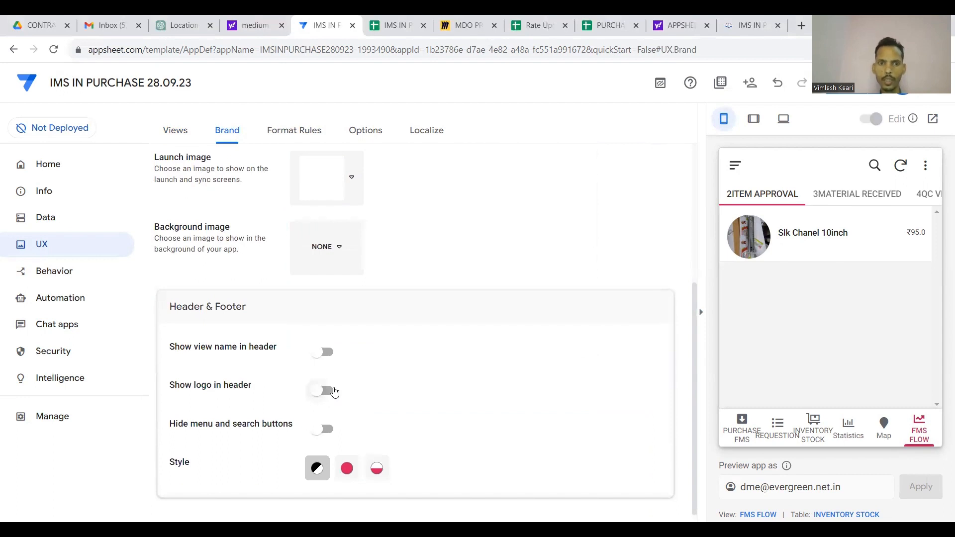
scroll(343, 249, up, 2)
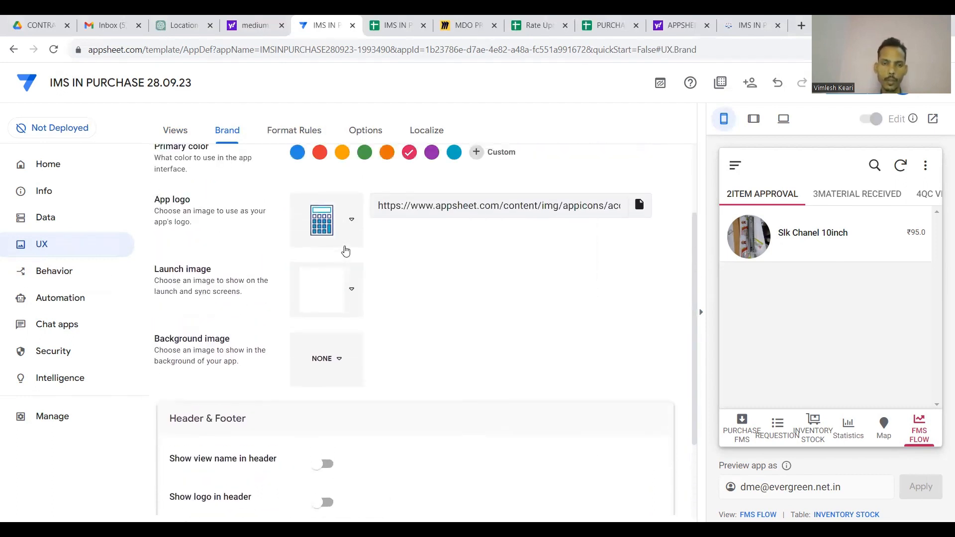
scroll(425, 300, down, 2)
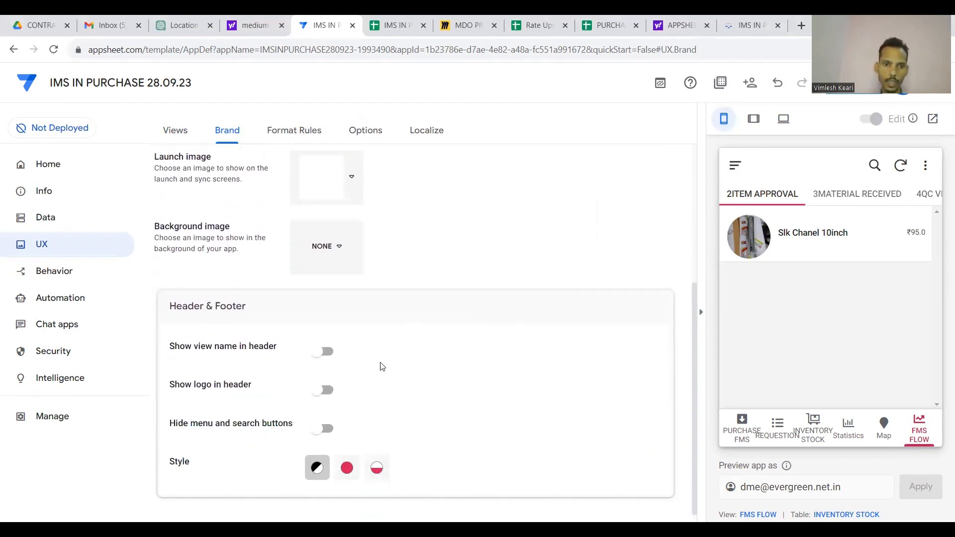
Set Header & Footer Style to Colored and show the logo and view name in the header.
click(354, 464)
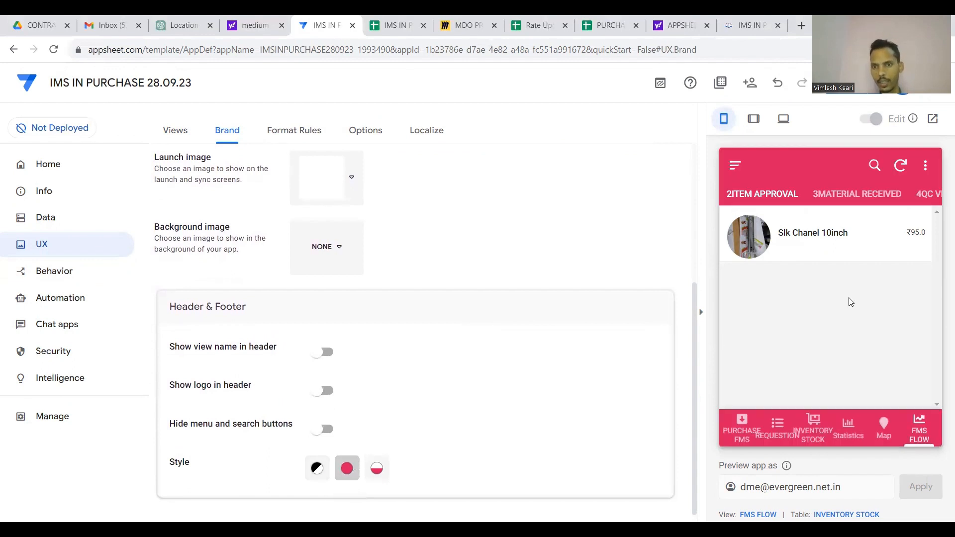
click(377, 468)
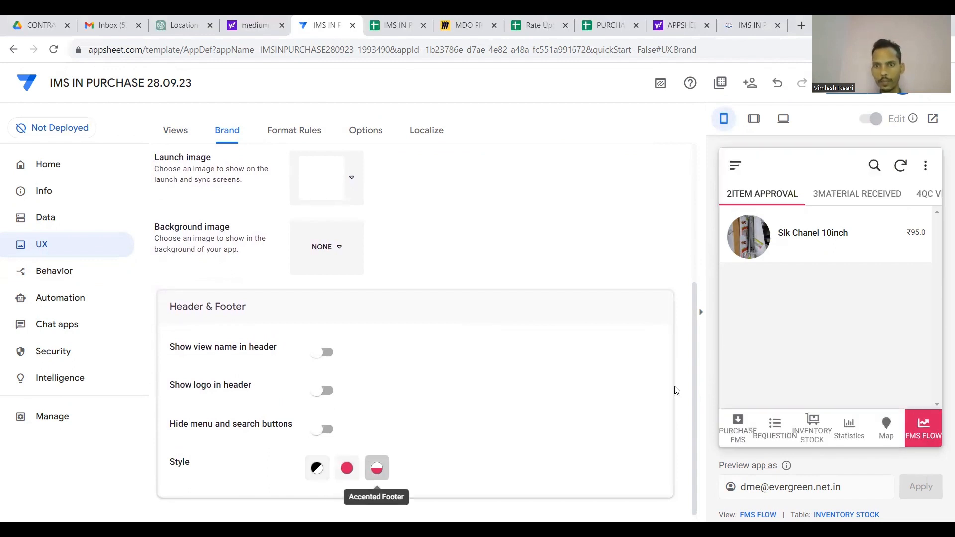
click(347, 468)
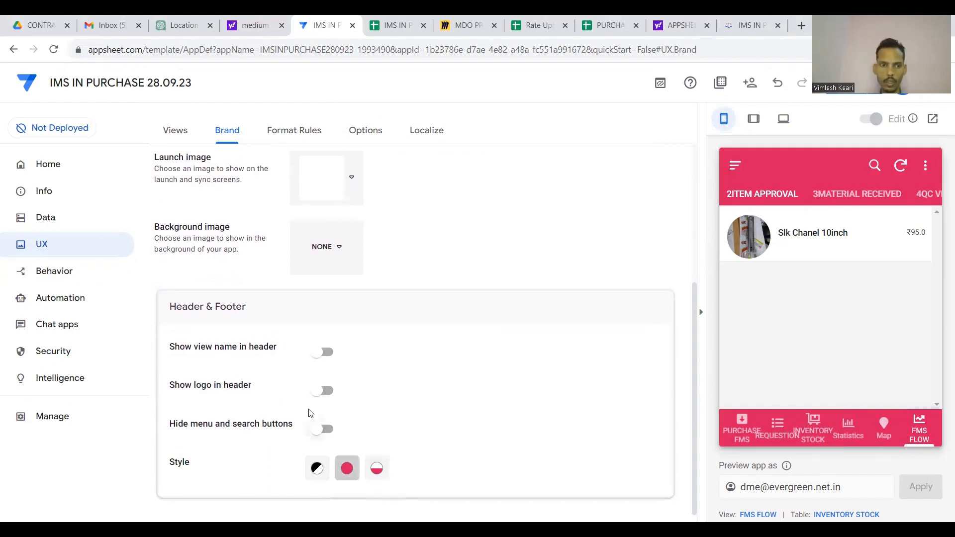
click(324, 392)
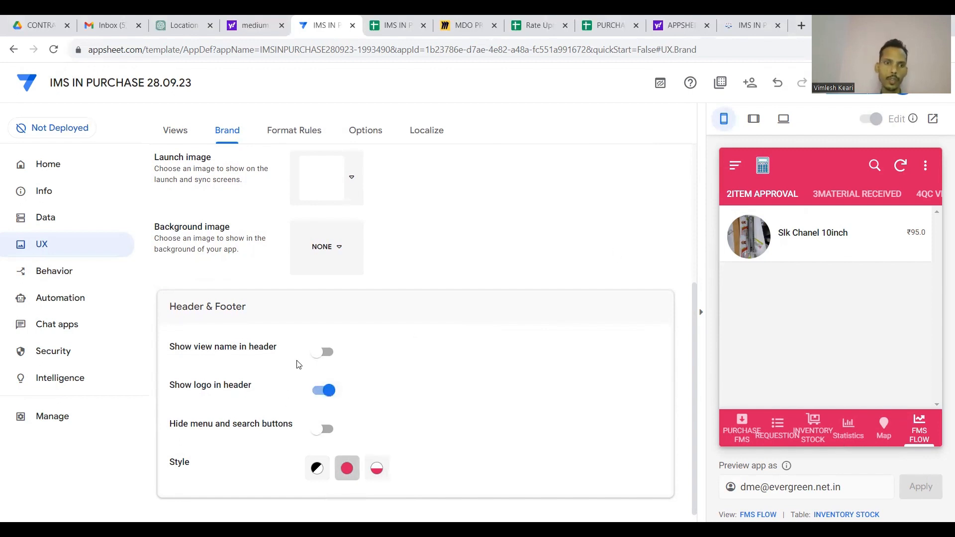
click(323, 354)
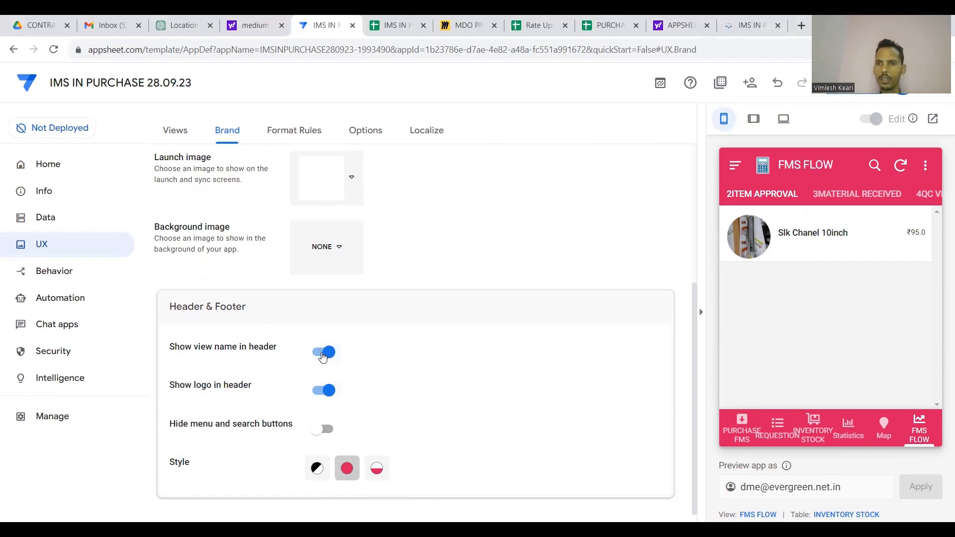
Dismiss stray browser context menus and recheck the app logo choices.
right_click(819, 166)
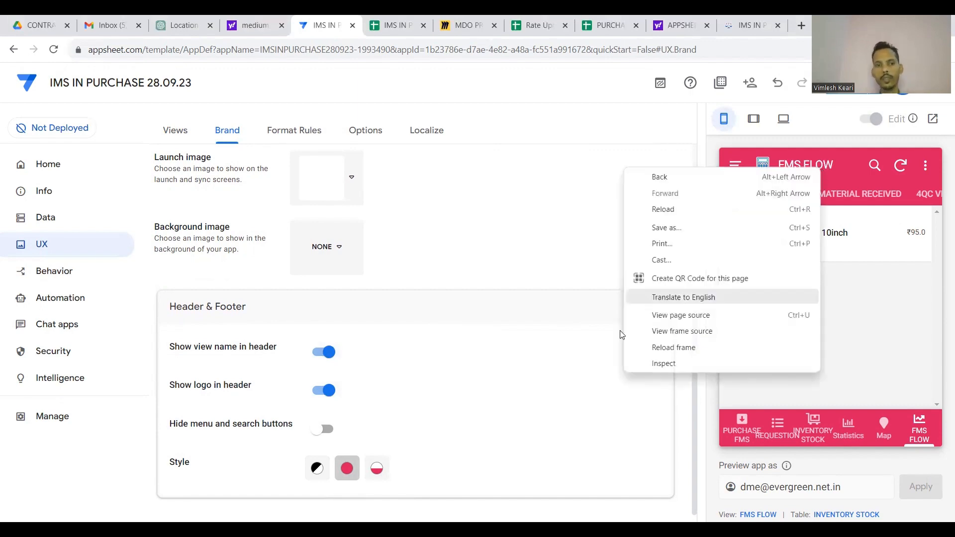
click(492, 362)
scroll(495, 364, up, 2)
scroll(494, 365, up, 2)
right_click(494, 363)
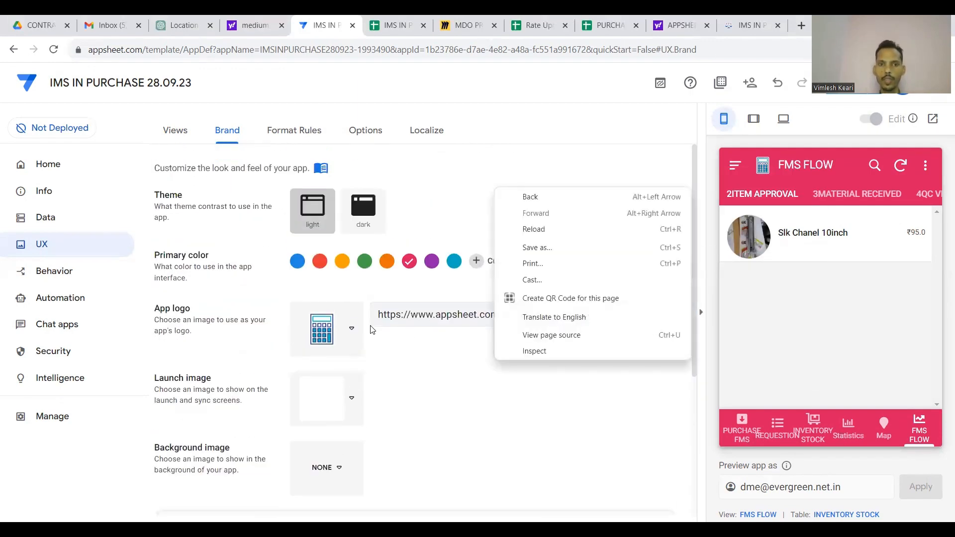
click(348, 334)
click(349, 333)
scroll(412, 359, down, 4)
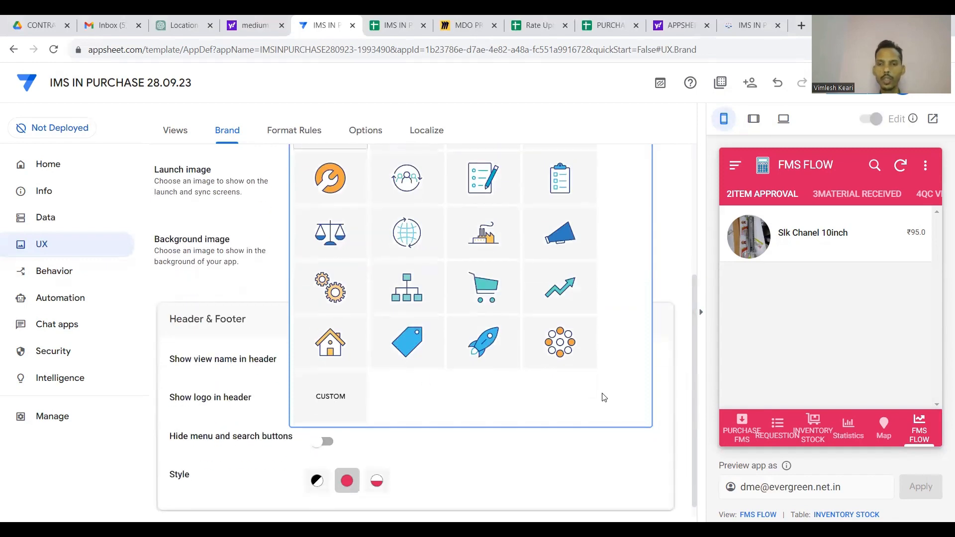
click(673, 370)
scroll(633, 219, up, 3)
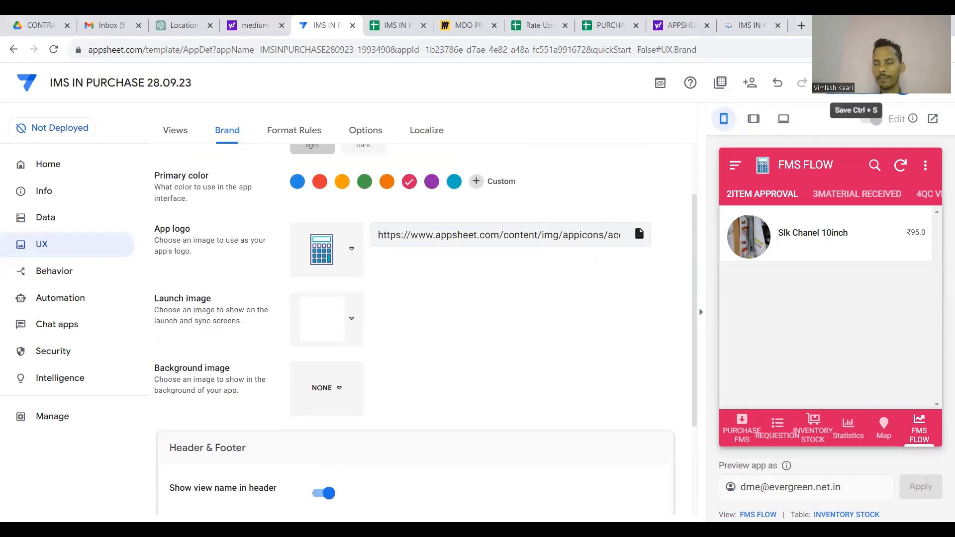
Save the branding changes and inspect the INVENTORY STOCK list and first item's details in the preview.
click(845, 82)
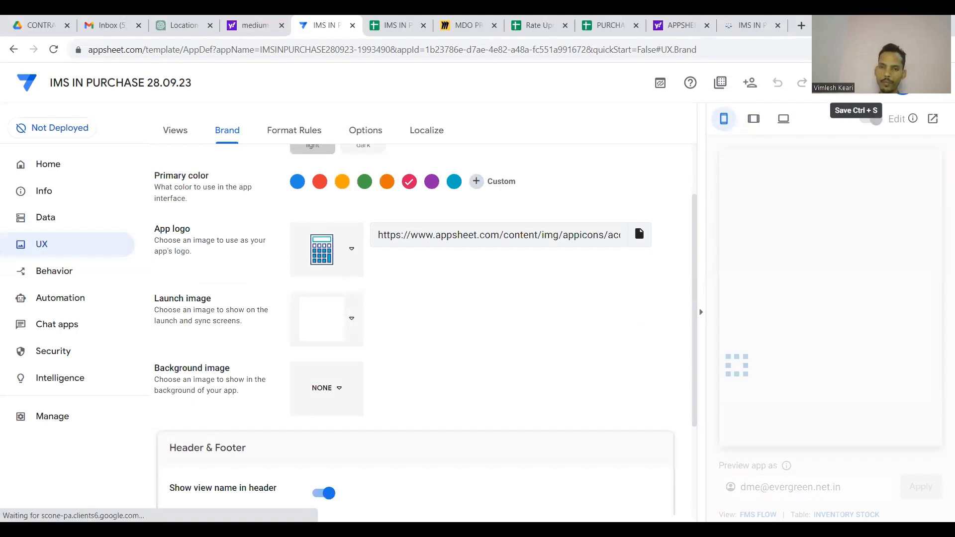
scroll(526, 439, up, 1)
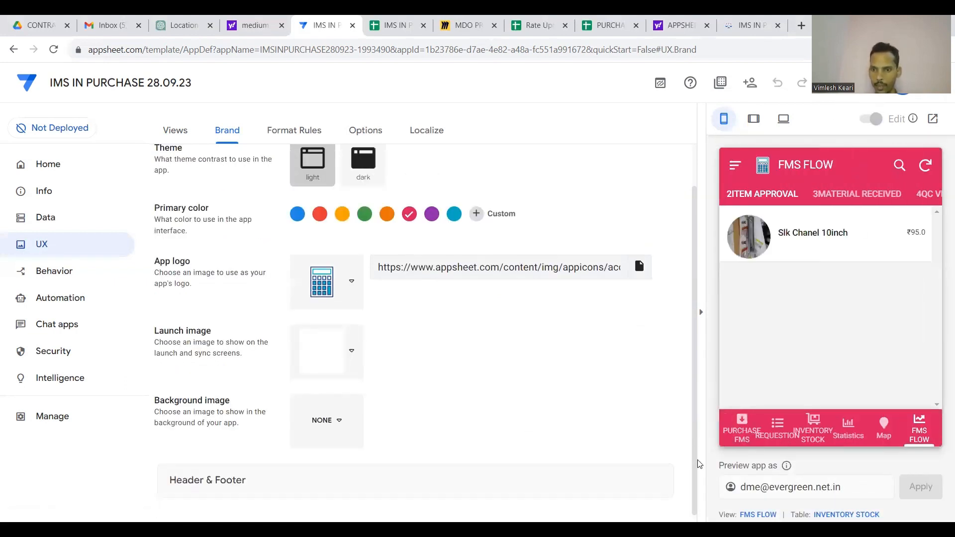
click(814, 426)
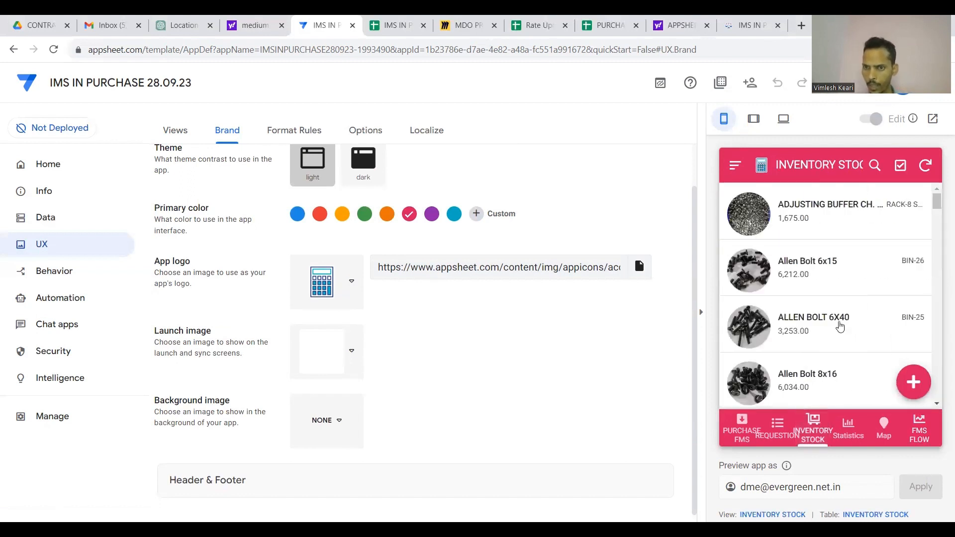
scroll(840, 326, down, 1)
scroll(840, 327, up, 1)
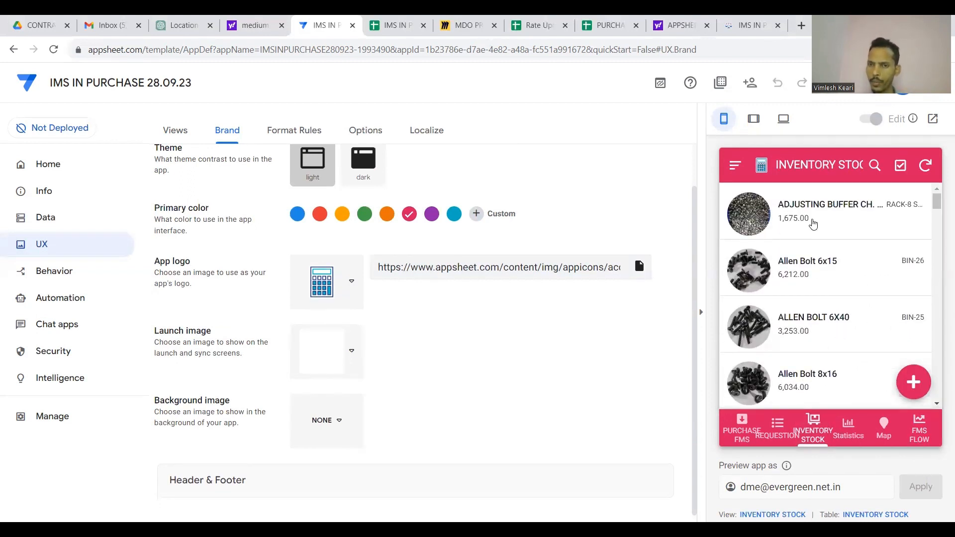
click(813, 222)
scroll(801, 271, down, 5)
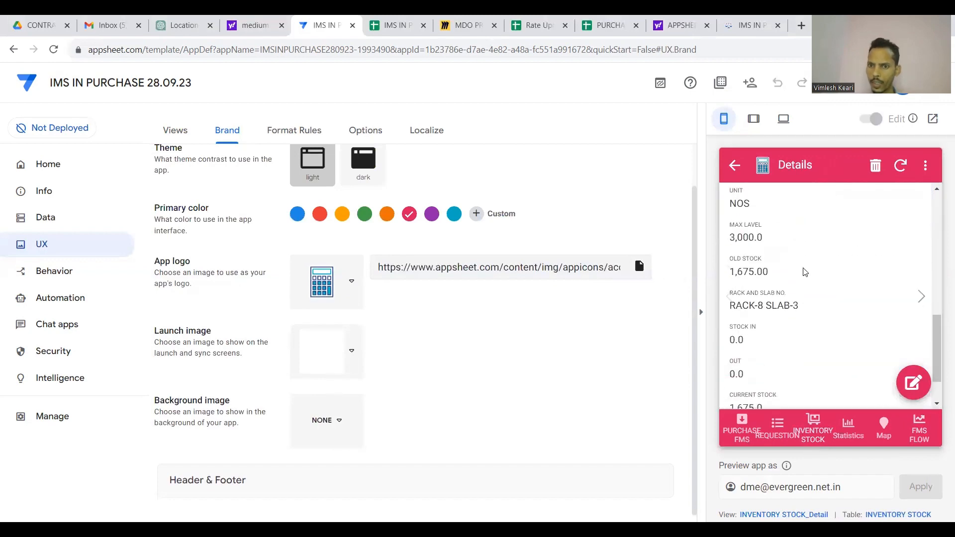
scroll(790, 249, up, 5)
click(734, 165)
scroll(839, 321, down, 8)
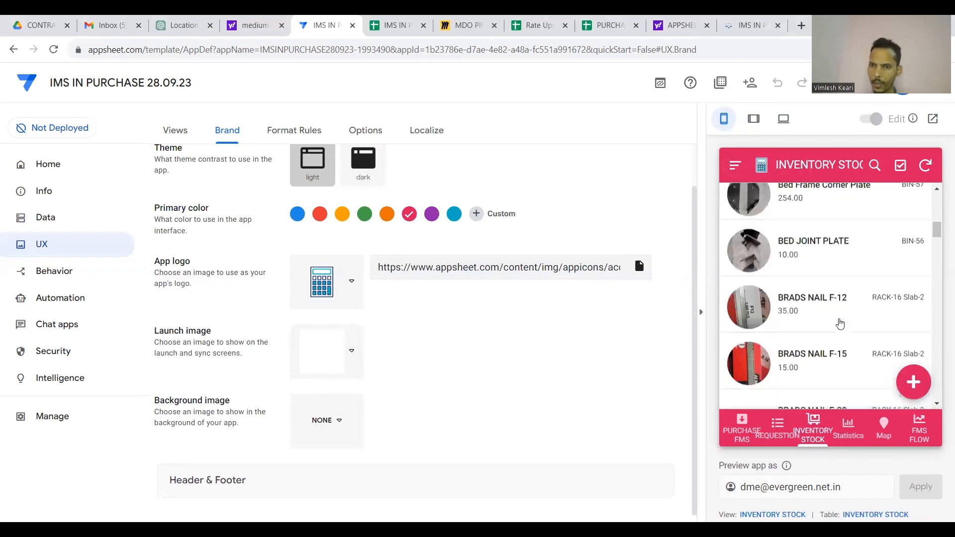
scroll(840, 324, up, 8)
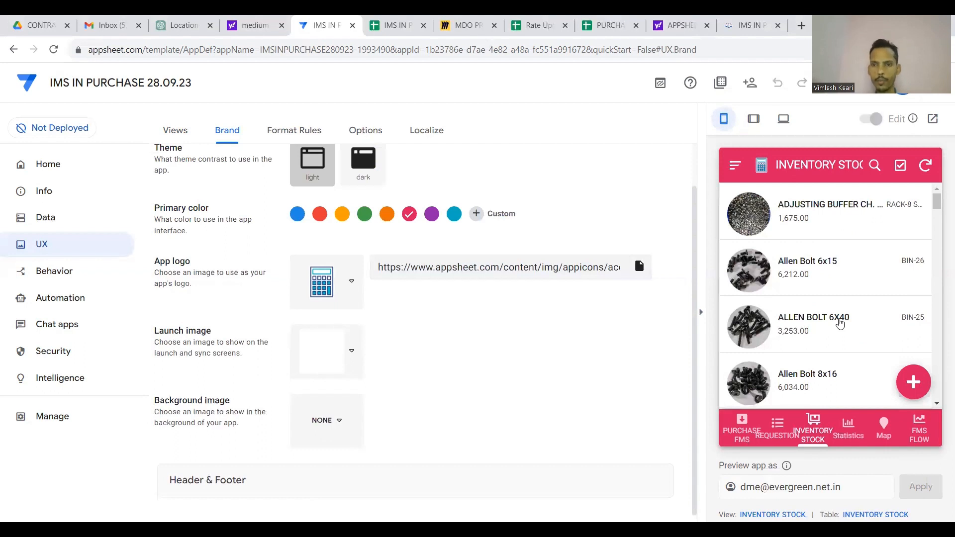
Cycle the preview through REQUESTION, Statistics, INVENTORY STOCK, Map and FMS FLOW views.
click(779, 422)
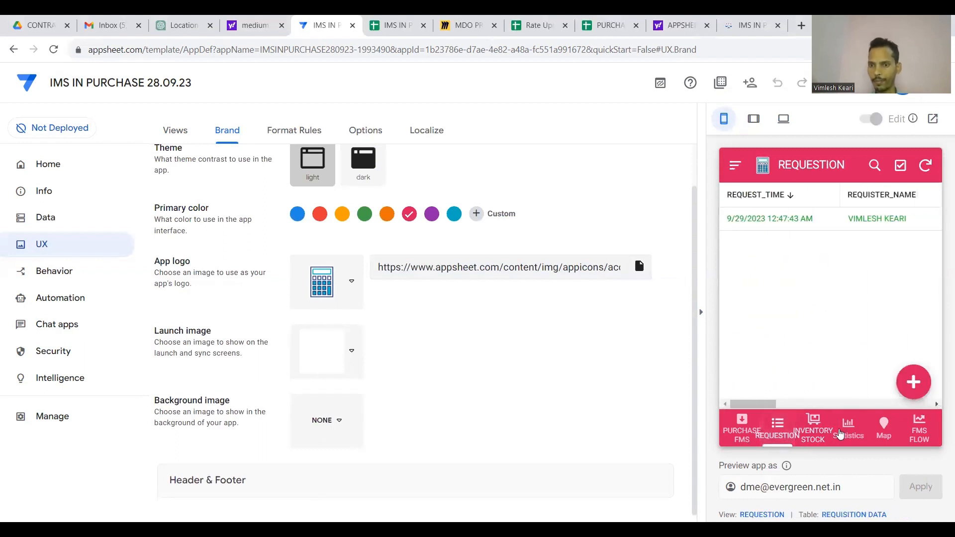
click(845, 431)
click(813, 430)
click(883, 428)
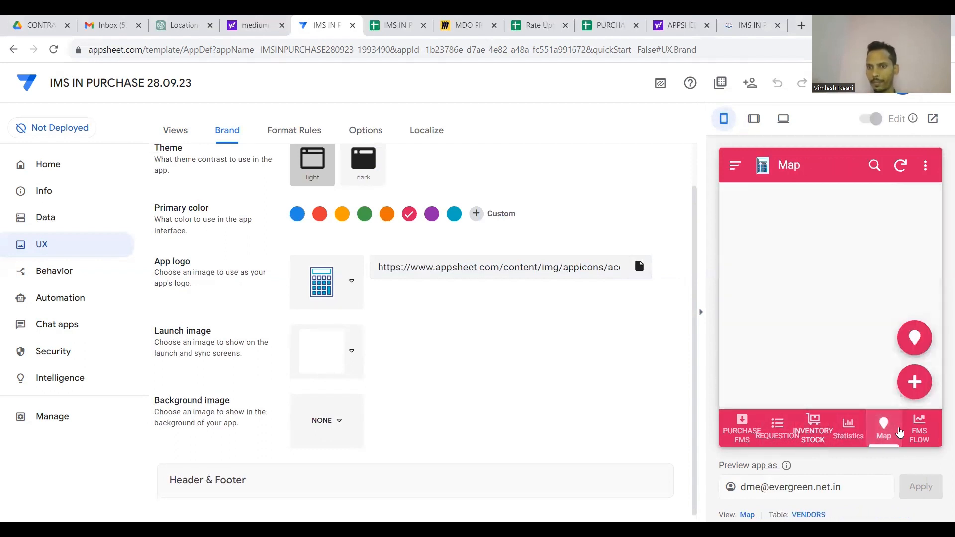
click(919, 429)
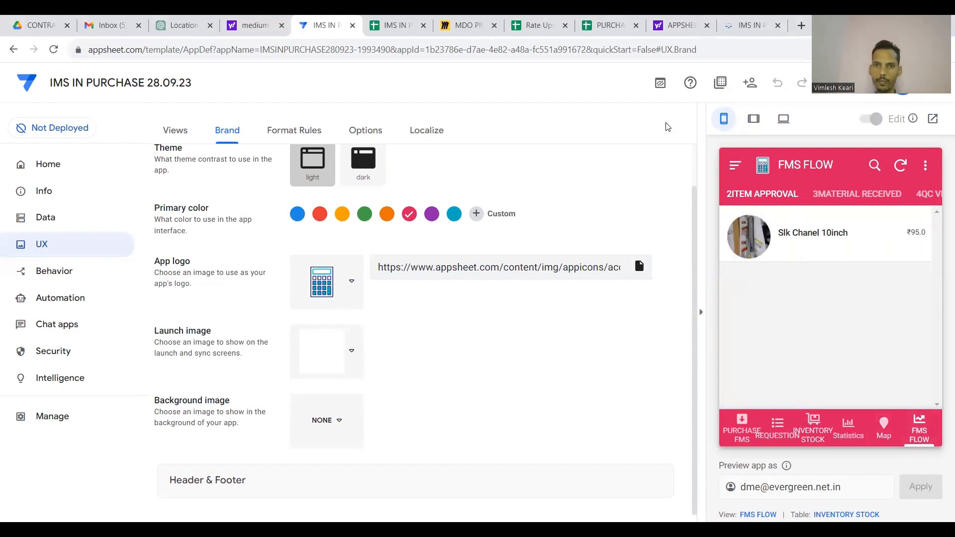